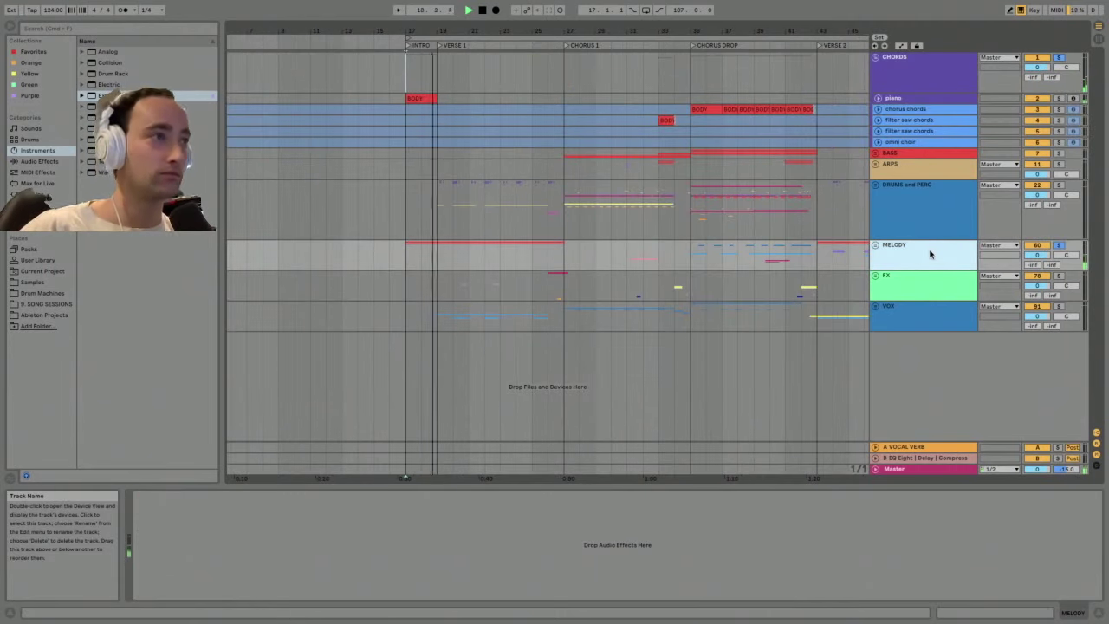
- Stop playback, unfold the piano track and inspect its Kontakt instrument, closing the plug-in window when done
key(space)
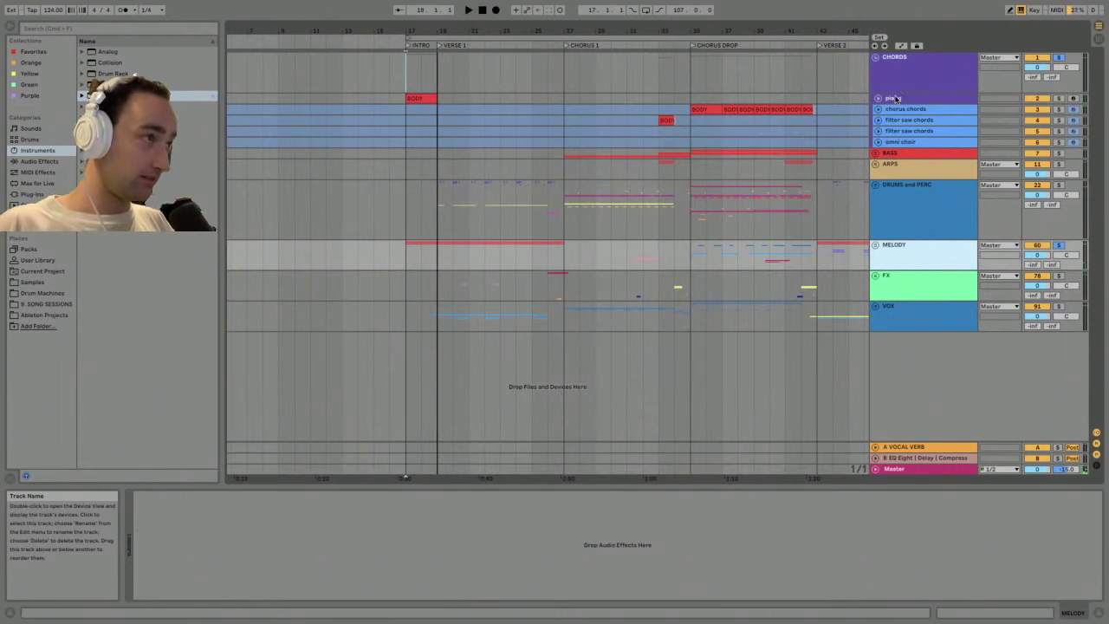
click(928, 98)
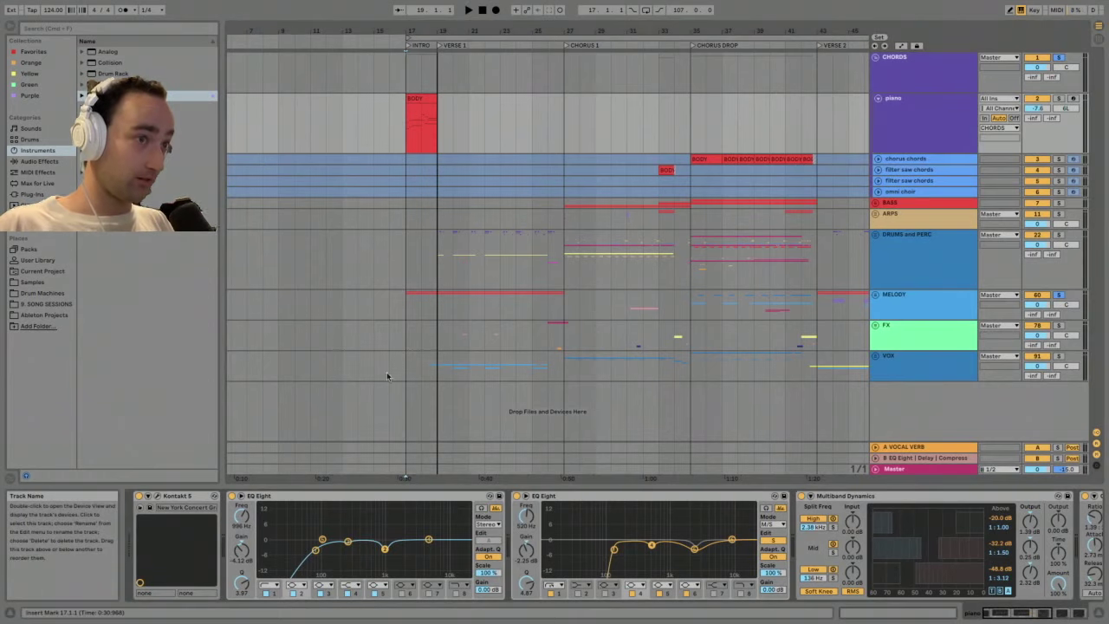
click(149, 507)
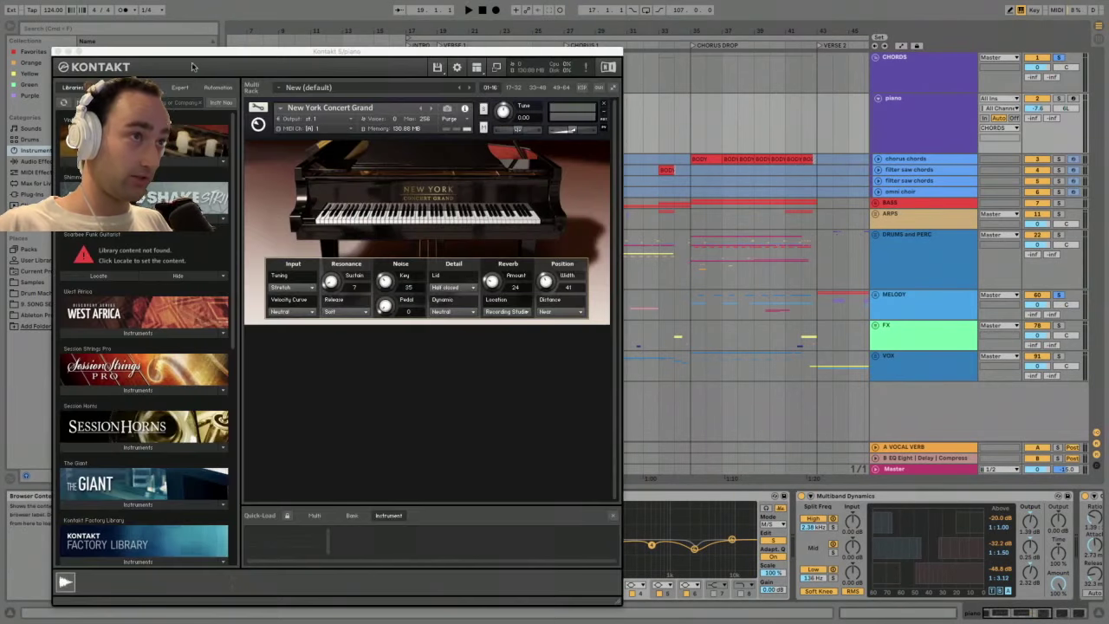
drag(195, 54, 480, 23)
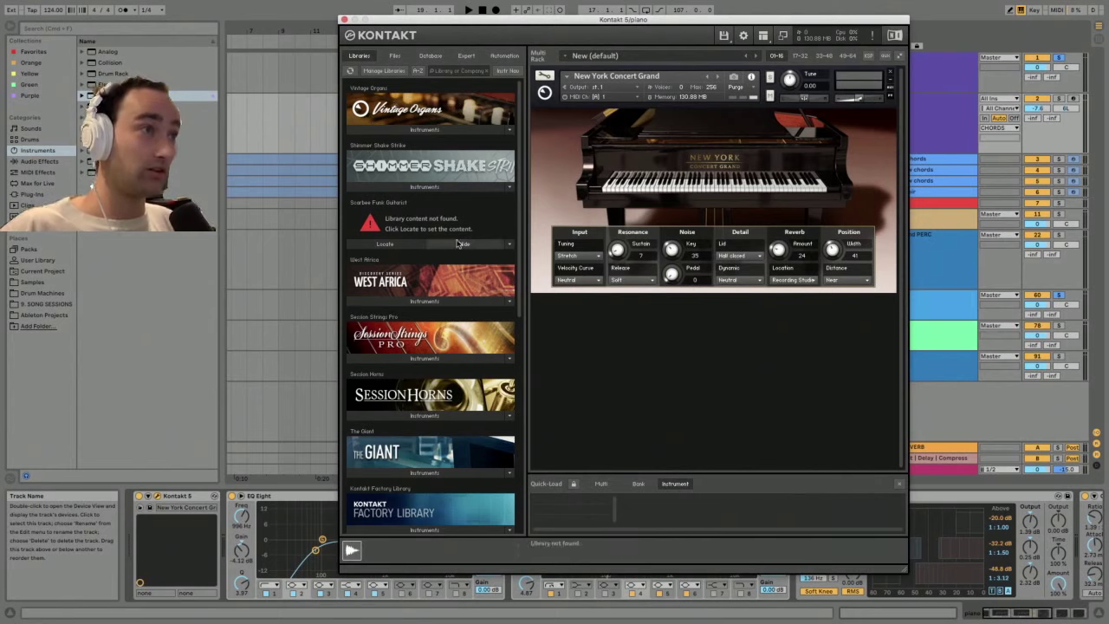
click(343, 19)
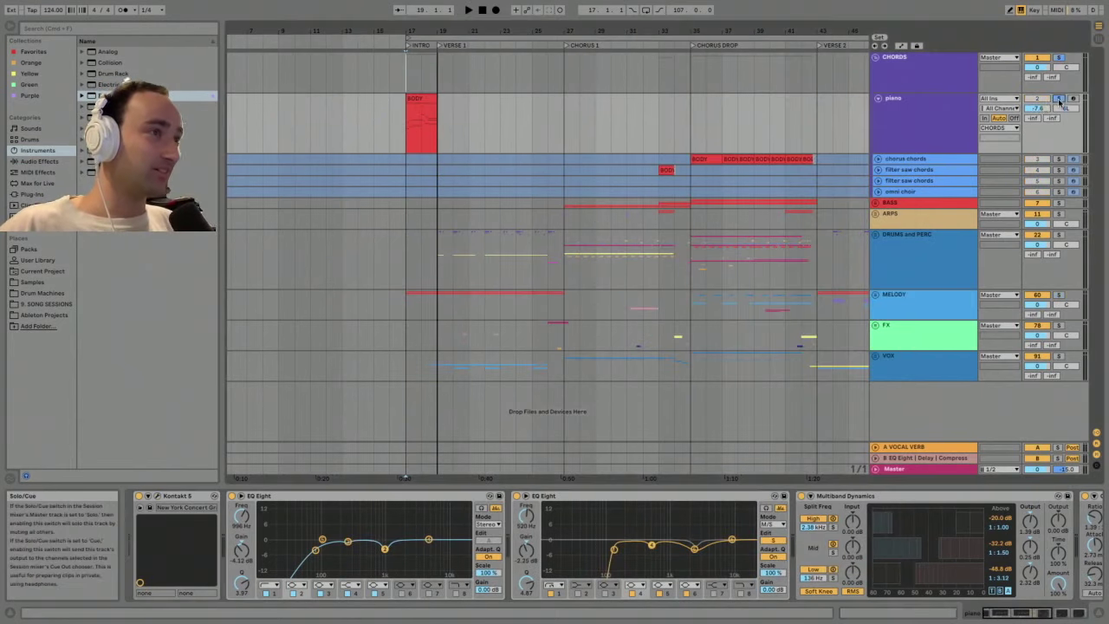
- Listen to the piano track's intro clip on its own and look through the track's device chain
click(414, 98)
key(space)
key(space)
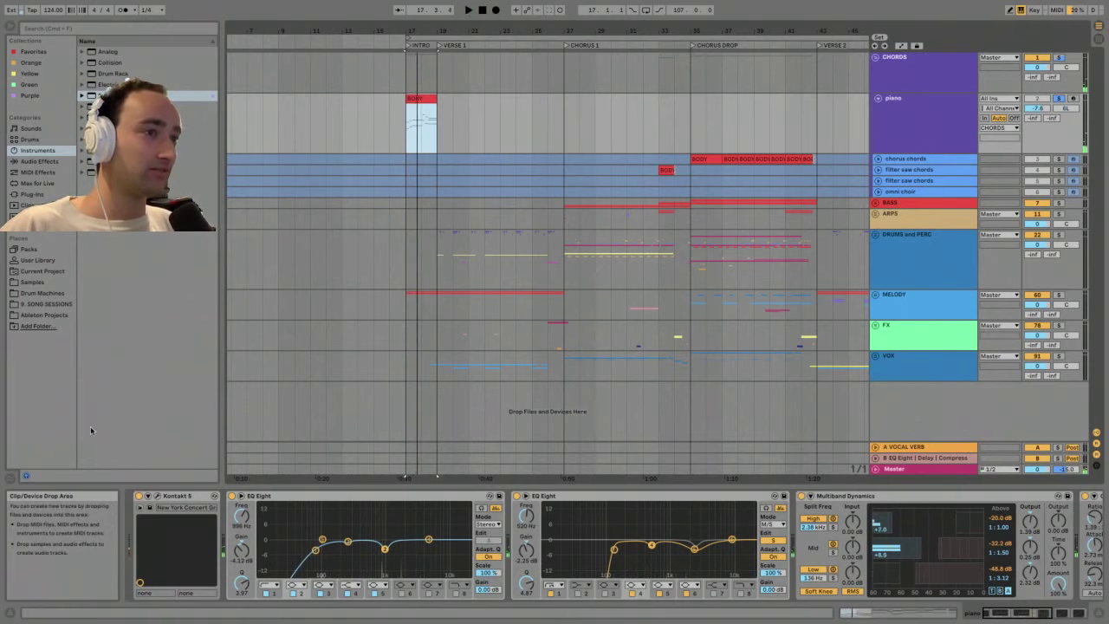
click(1055, 614)
drag(1055, 614, 1010, 613)
- Unfold the MELODY group and its Verse Plucks subgroup, and audition Verse Plucks in solo from the start of the intro
click(945, 299)
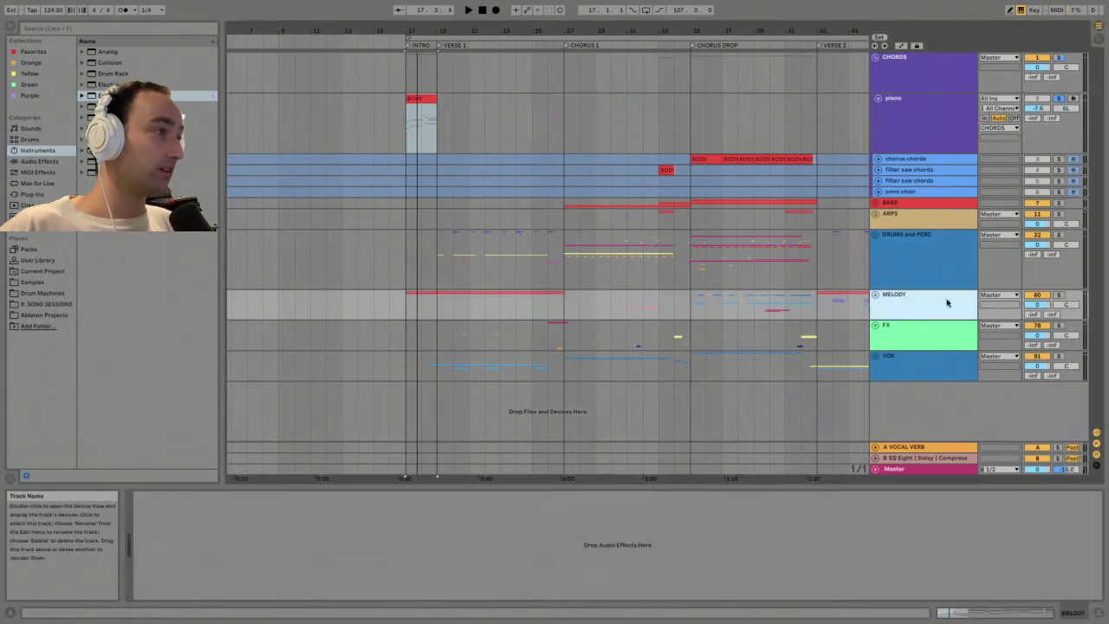
click(876, 295)
click(923, 280)
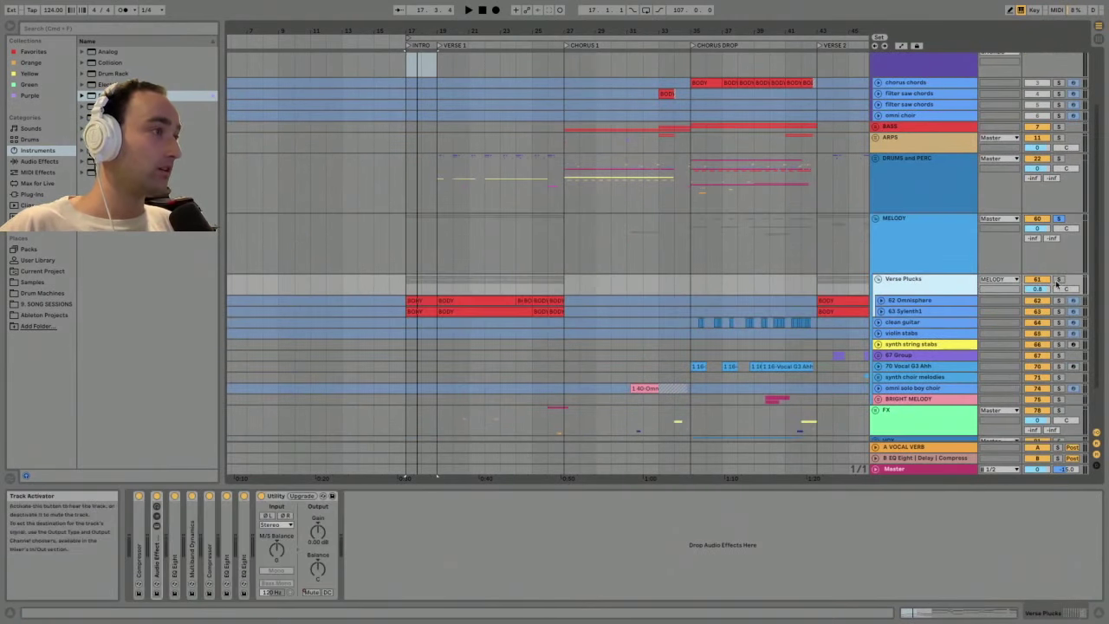
click(409, 286)
key(space)
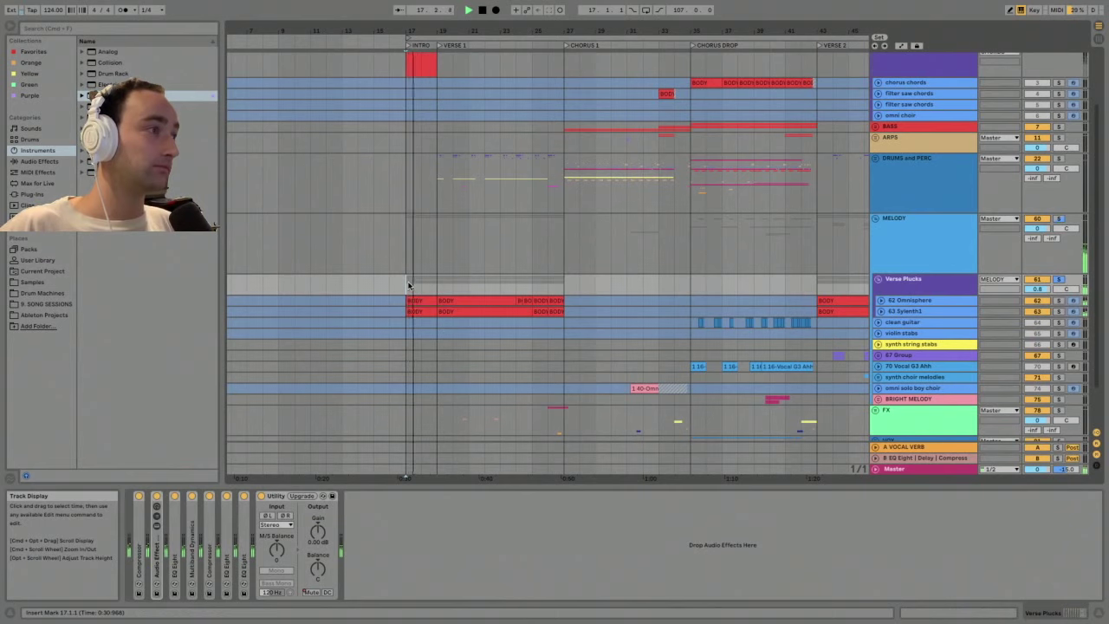
key(space)
- Unfold and solo the 62-Omnisphere track, and play its first verse clip briefly
click(926, 299)
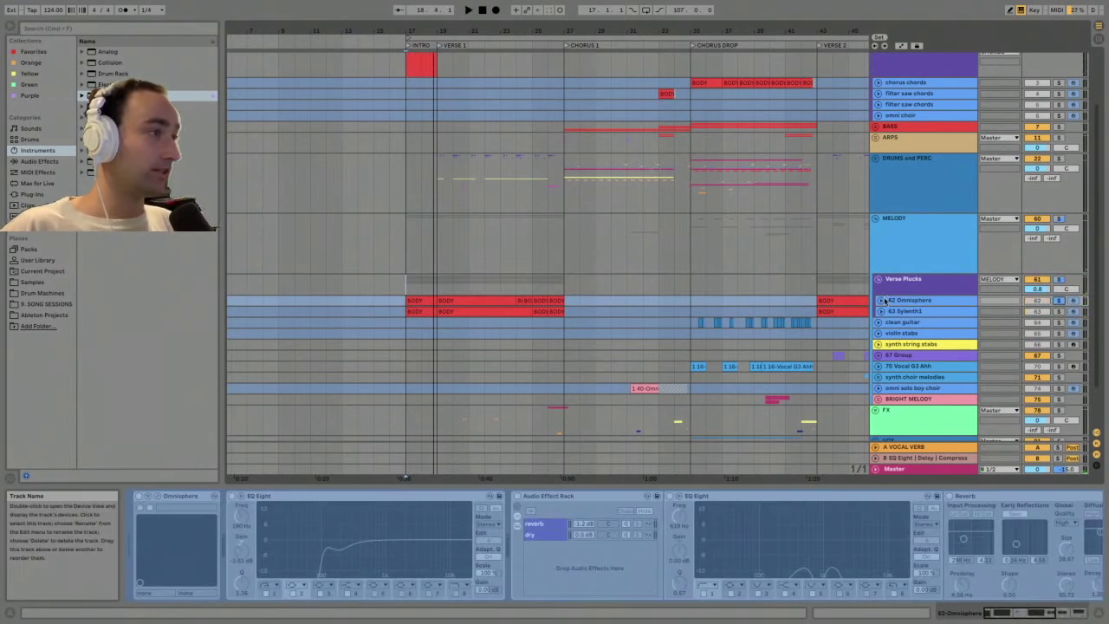
click(881, 300)
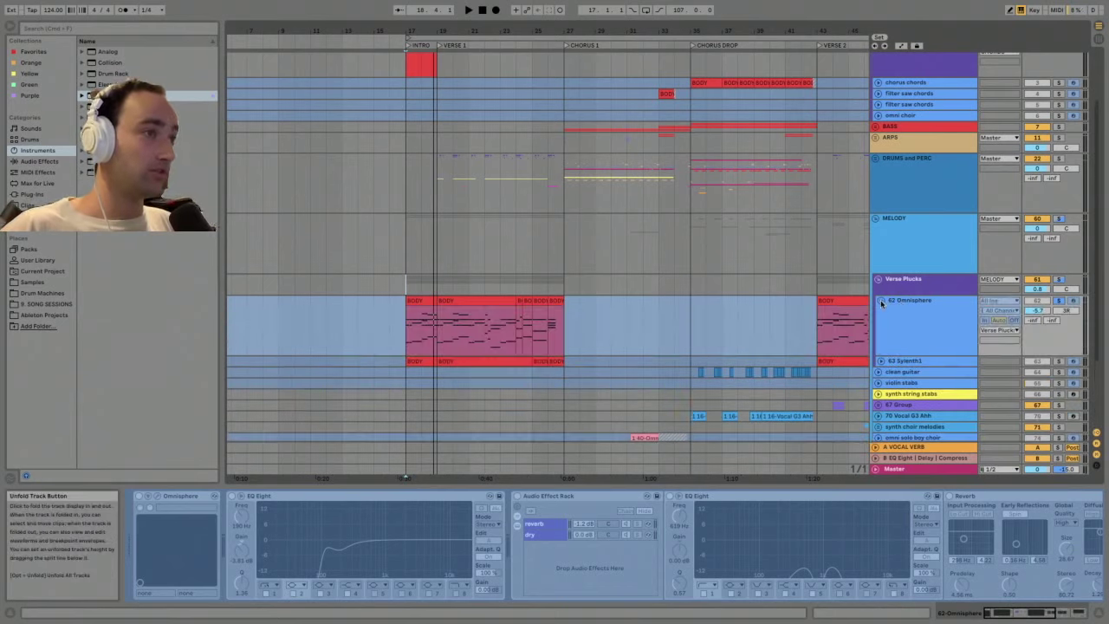
click(447, 299)
key(space)
click(945, 324)
key(space)
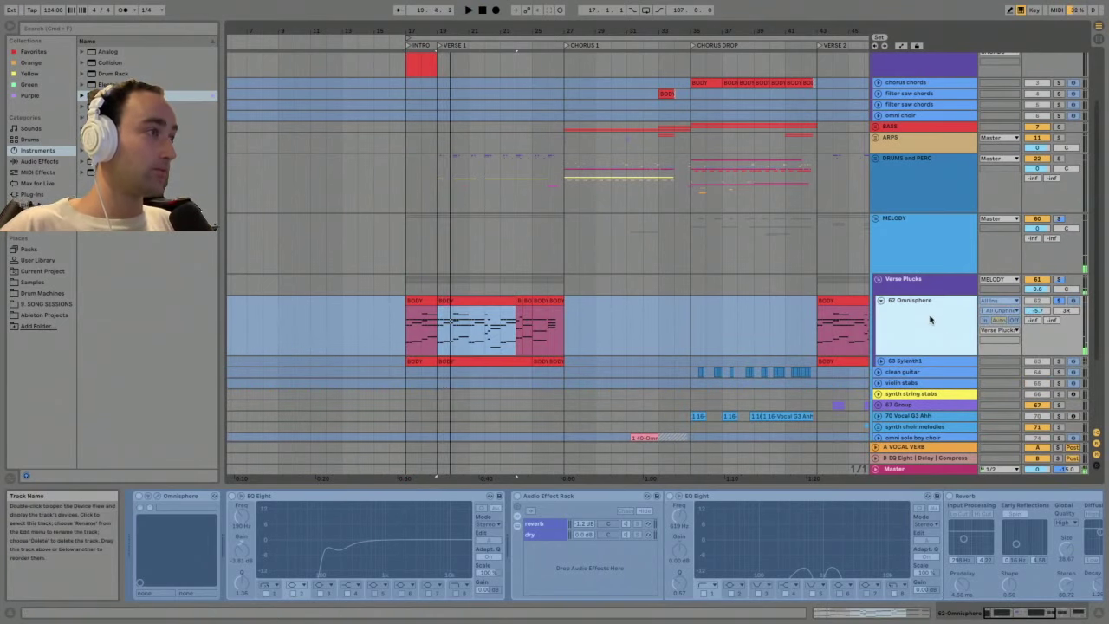
- Unfreeze the 62-Omnisphere track and play its intro clip
right_click(929, 318)
click(968, 386)
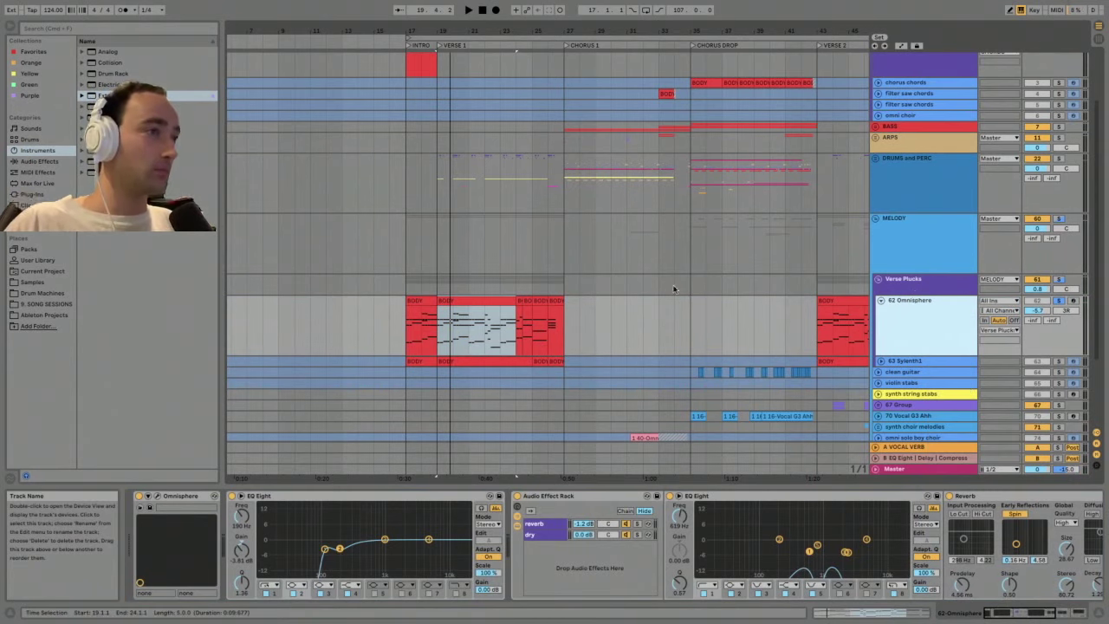
click(422, 303)
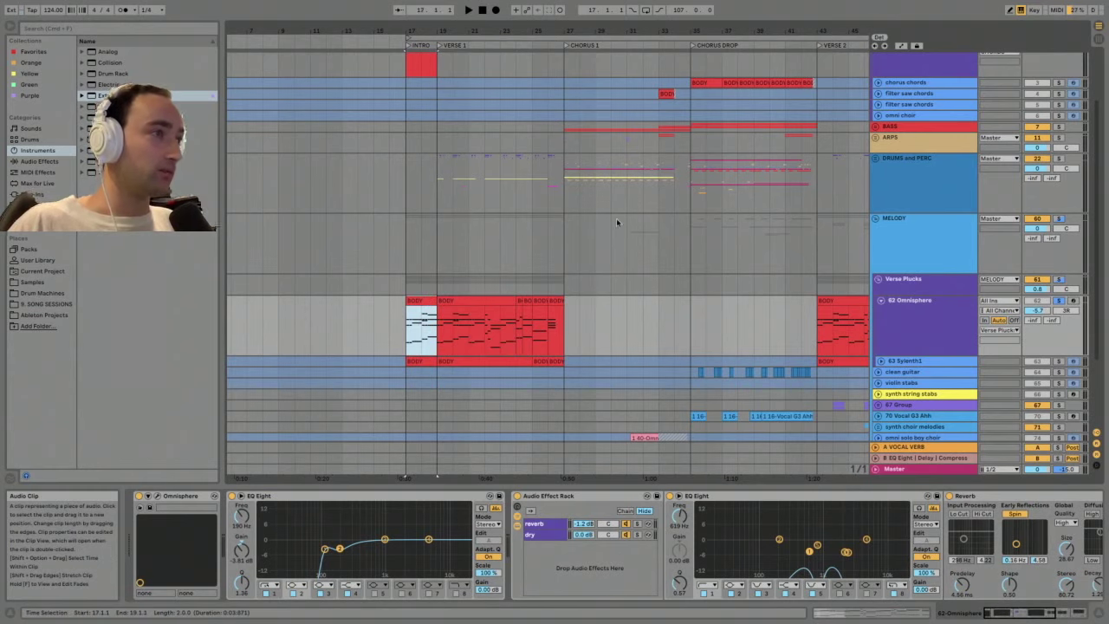
key(space)
key(space)
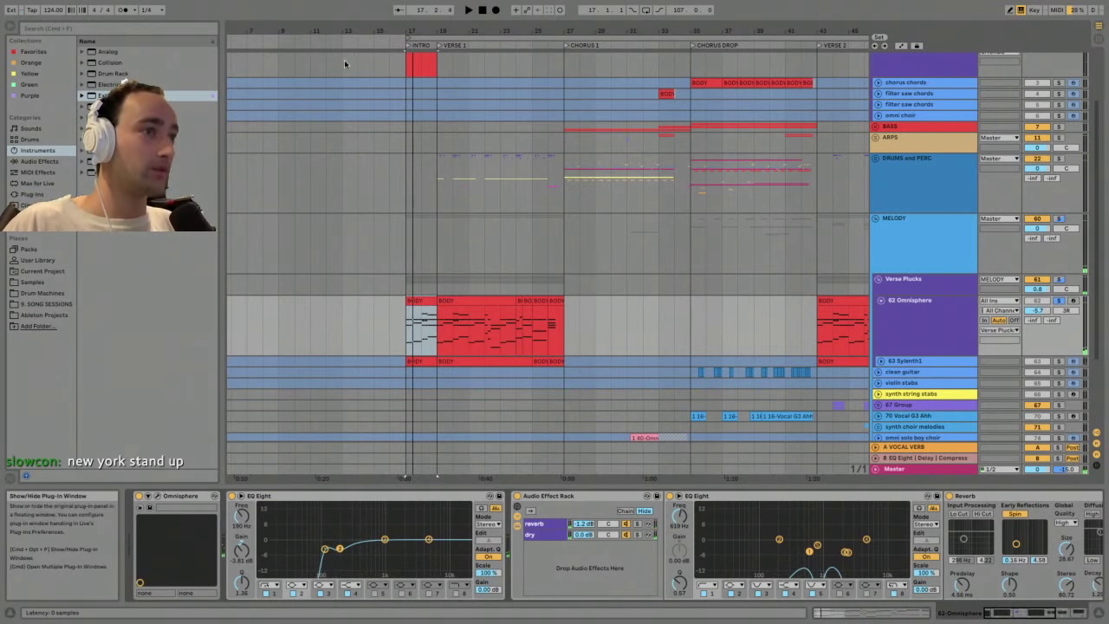
- Open the Omnisphere plug-in, examine its patch pages including layer A's oscillator, and close the window
key(super+alt+p)
drag(317, 39, 590, 61)
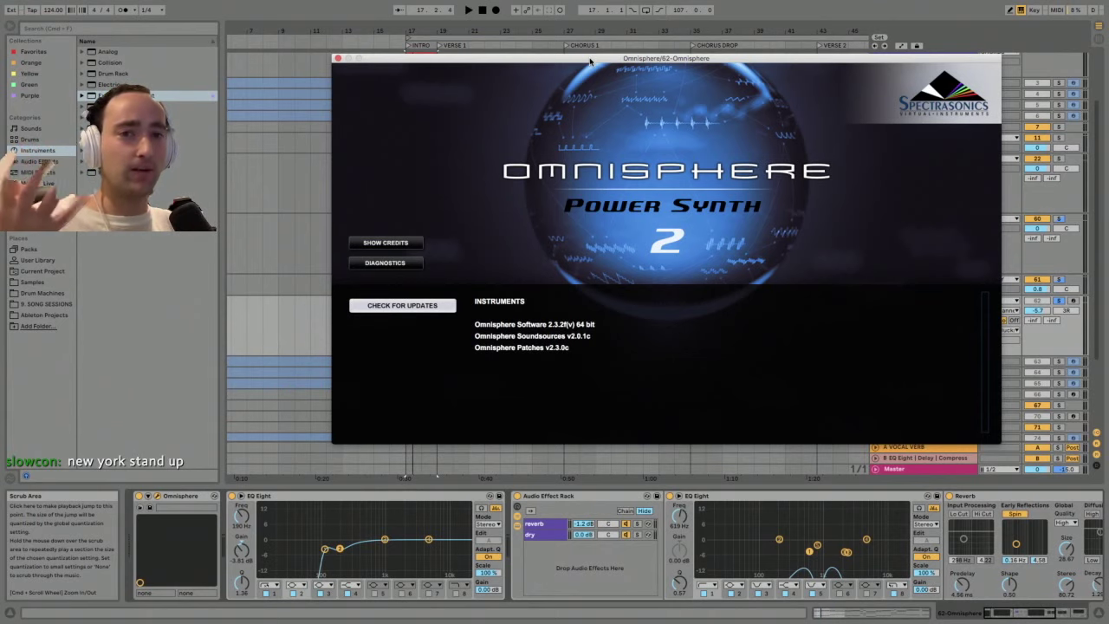
click(661, 202)
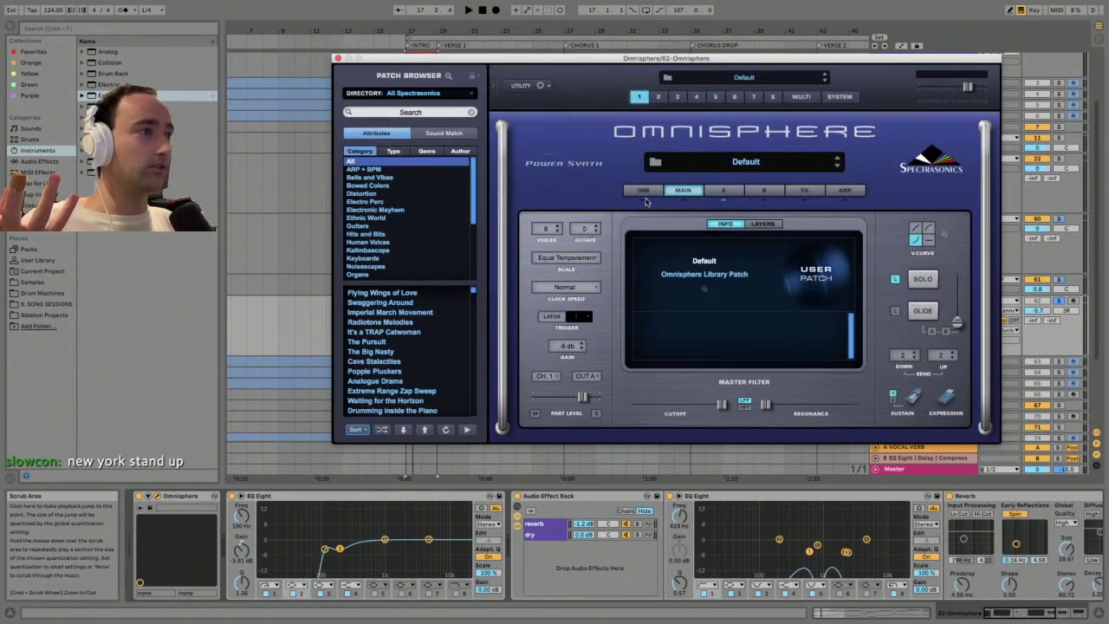
click(649, 191)
click(683, 191)
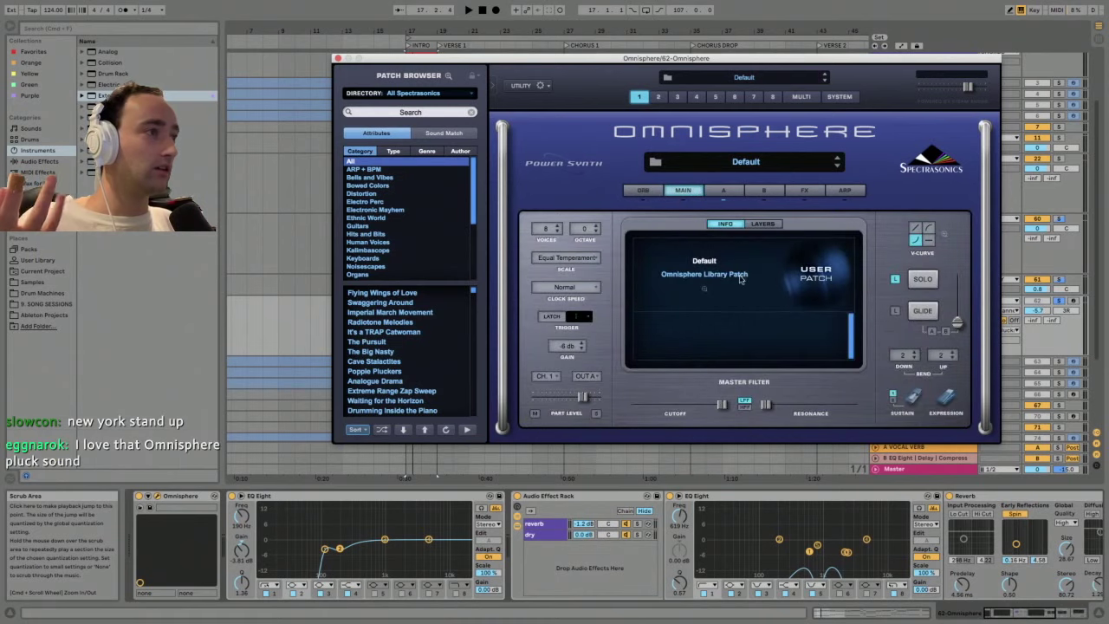
click(723, 191)
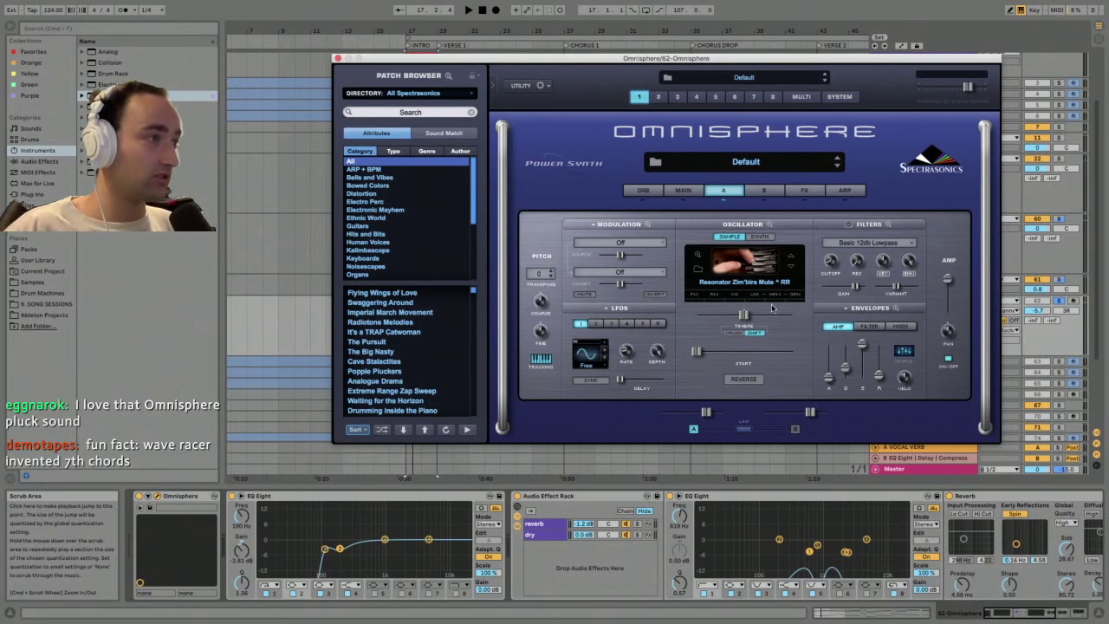
click(847, 191)
click(804, 190)
click(728, 191)
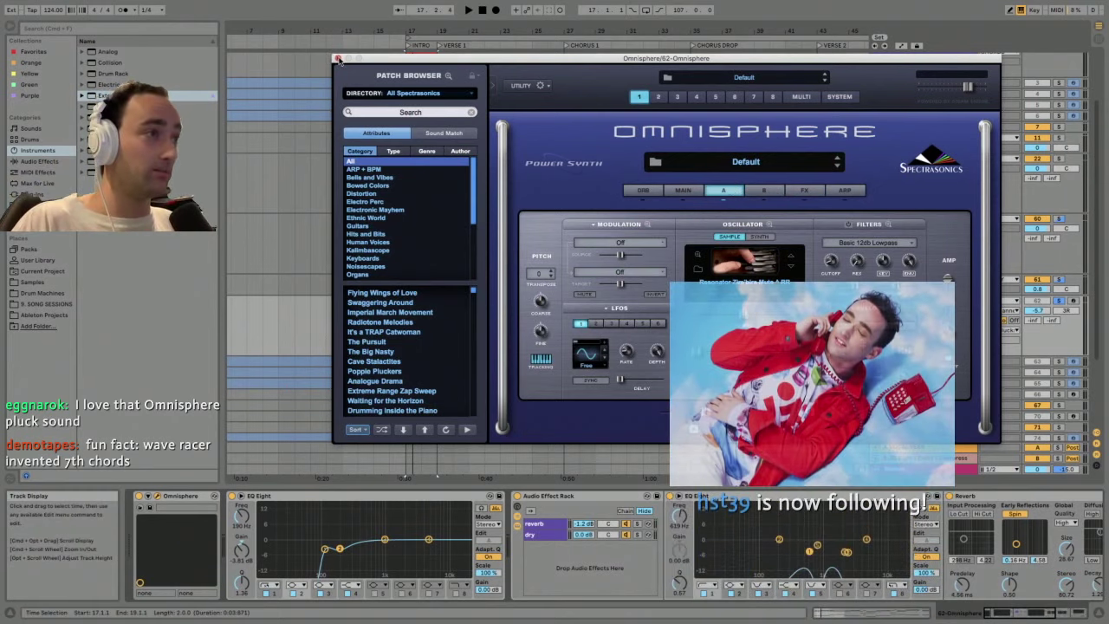
click(337, 58)
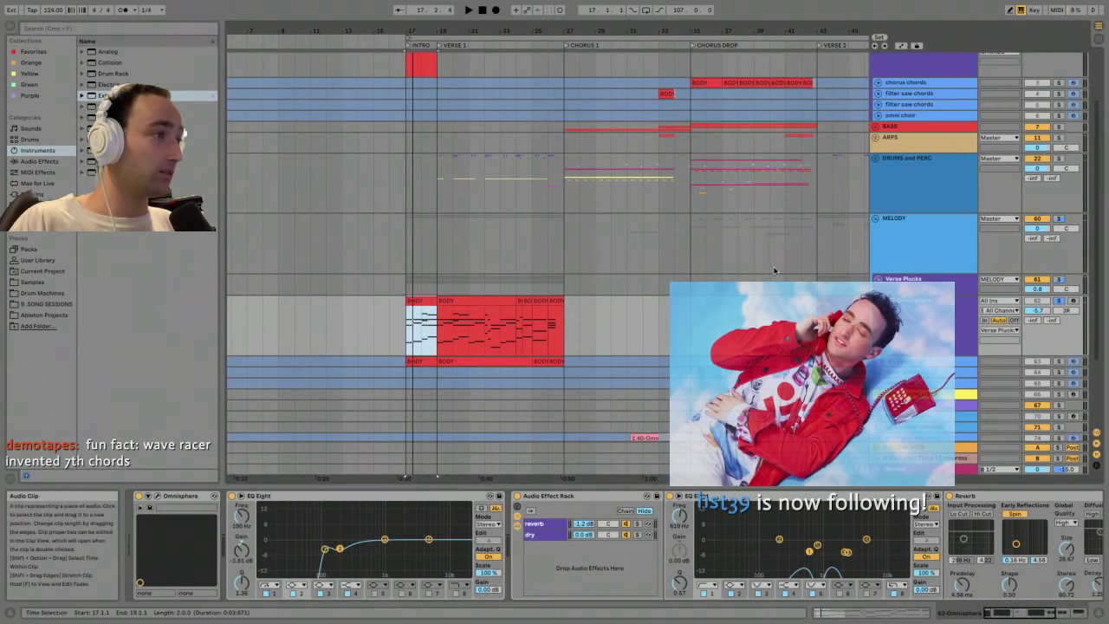
- Replay the 62-Omnisphere intro clip and look through the effects in the track's device chain
key(space)
click(910, 311)
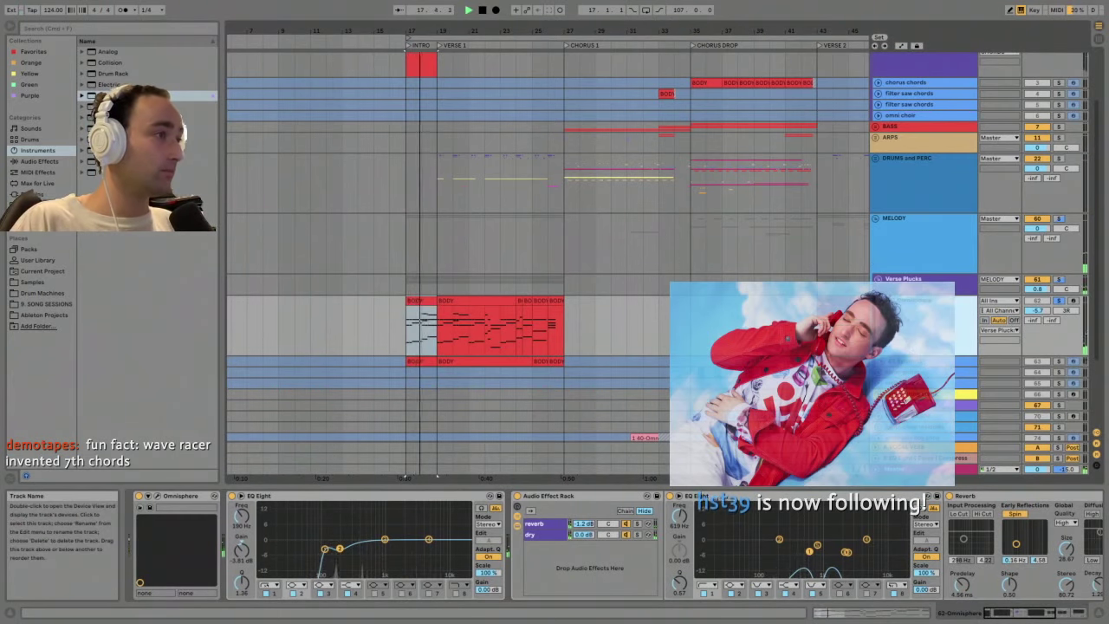
click(910, 361)
key(Up)
key(space)
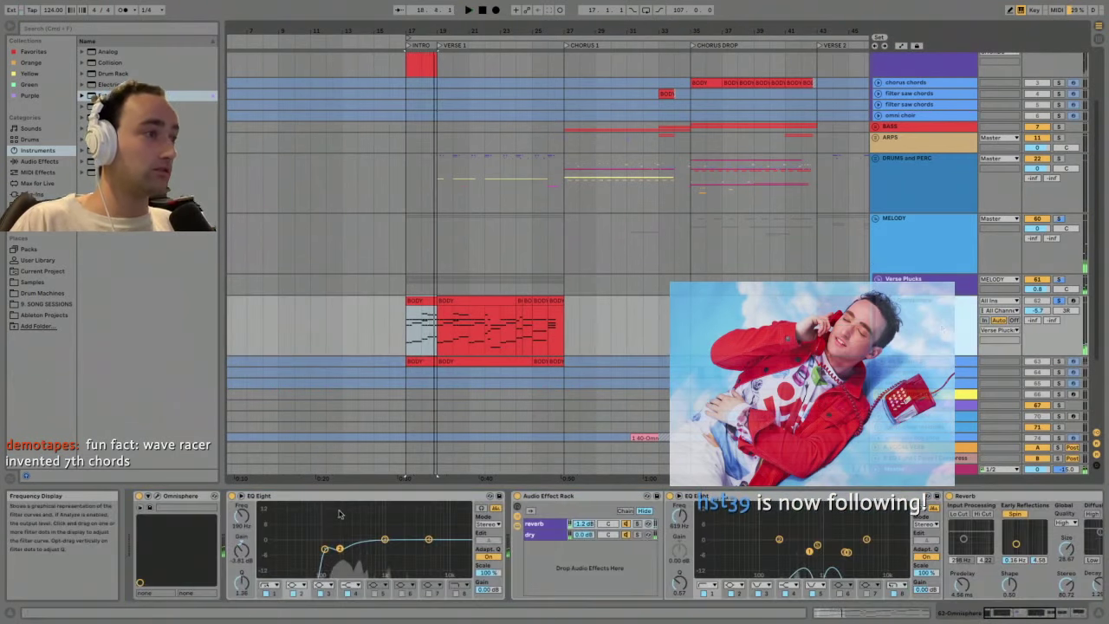
key(Down)
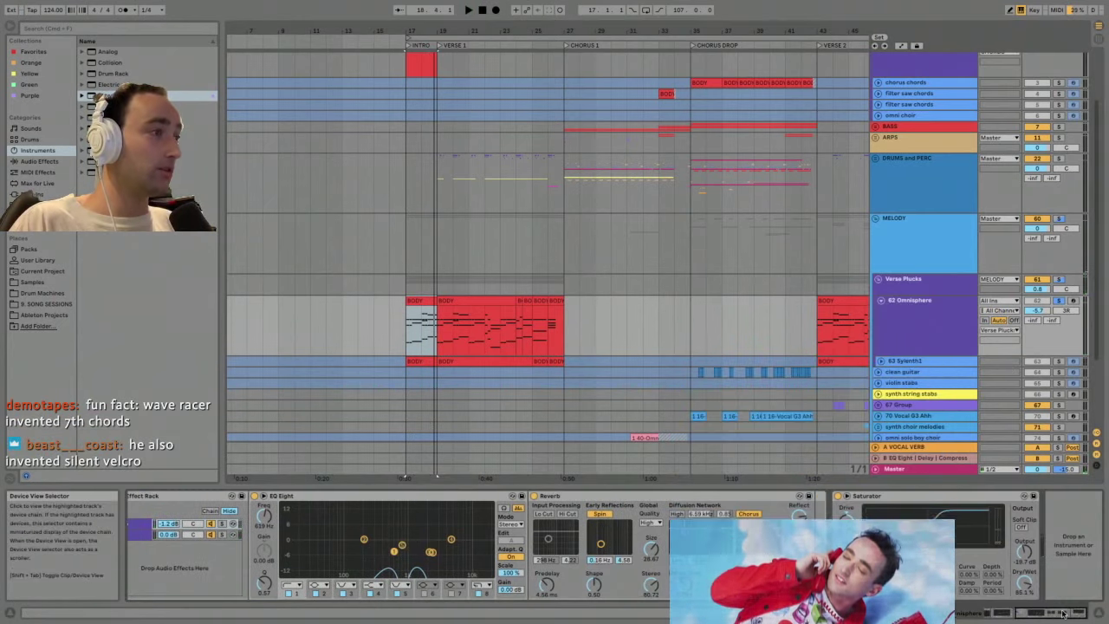
- Unfold and solo the 63-Sylenth1 track, audition its intro clip, and unfreeze the track
click(881, 360)
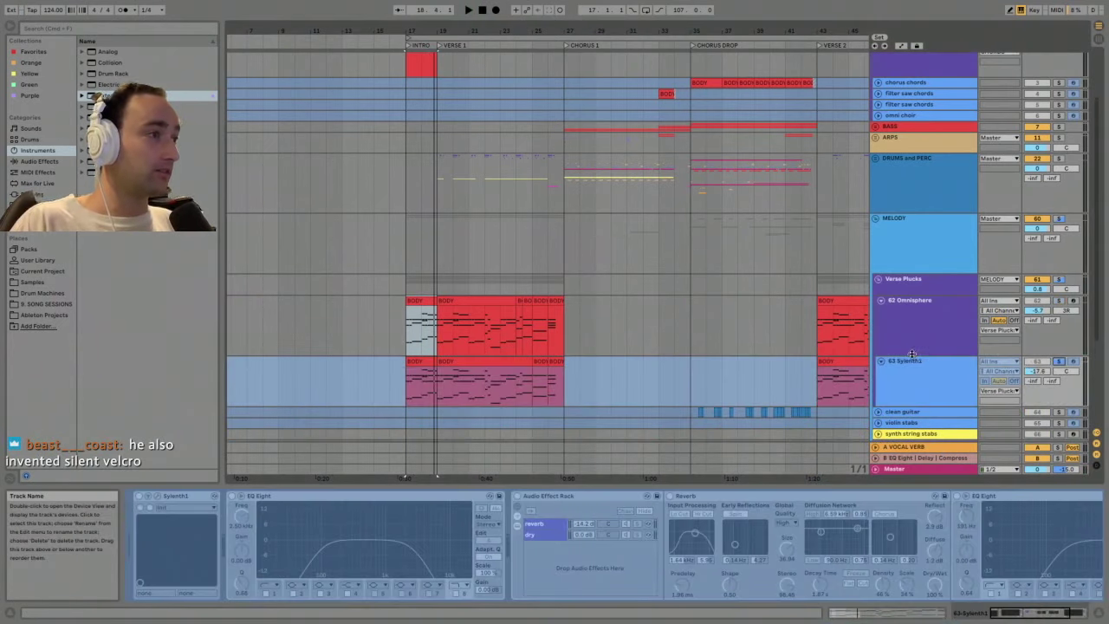
click(416, 359)
key(space)
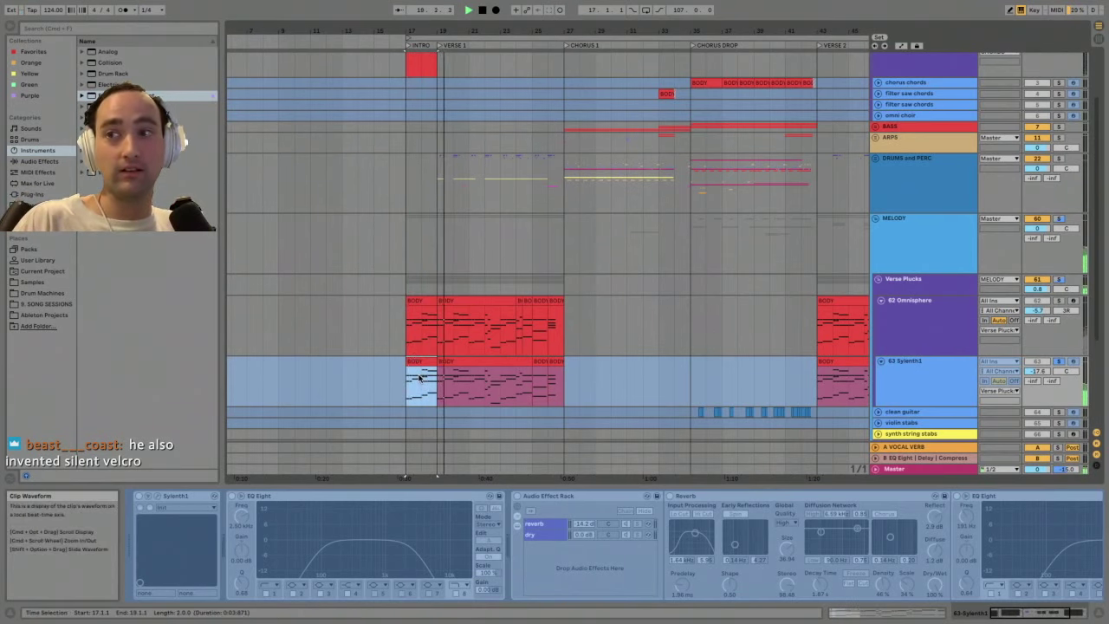
key(space)
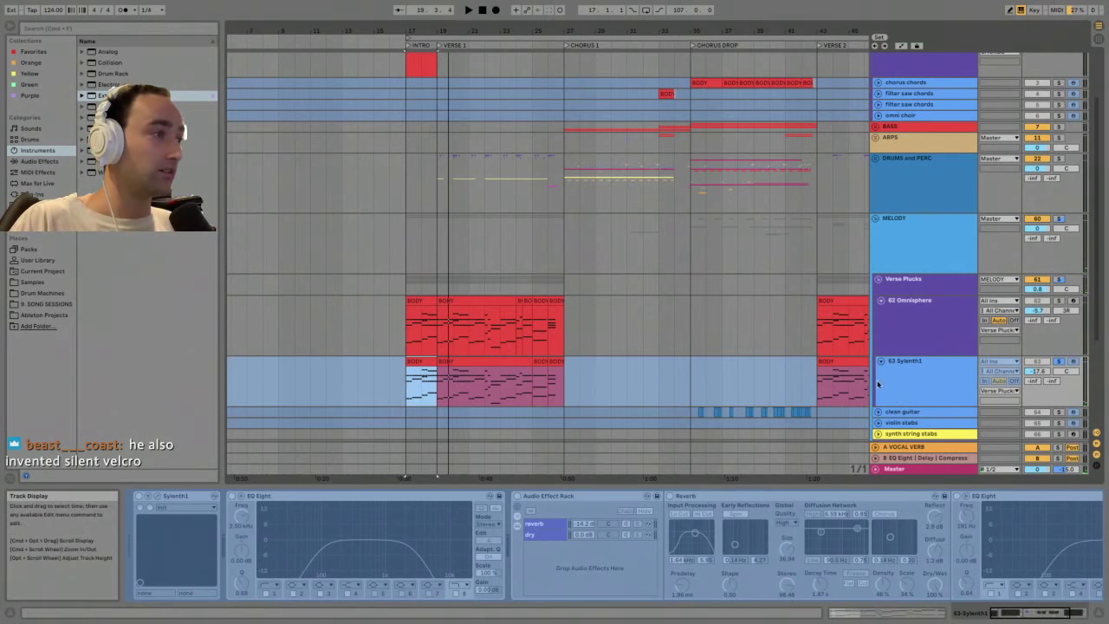
right_click(909, 374)
click(927, 443)
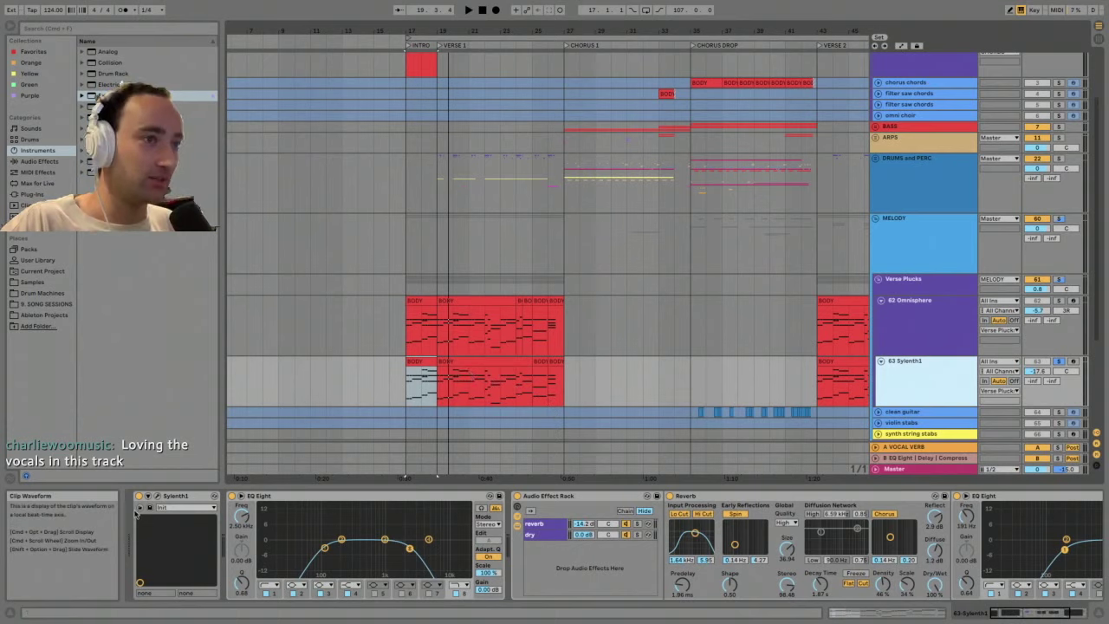
- Inspect the Sylenth1 plug-in's synth settings while playing the intro clip, closing the plug-in window and stopping playback at the end
click(157, 497)
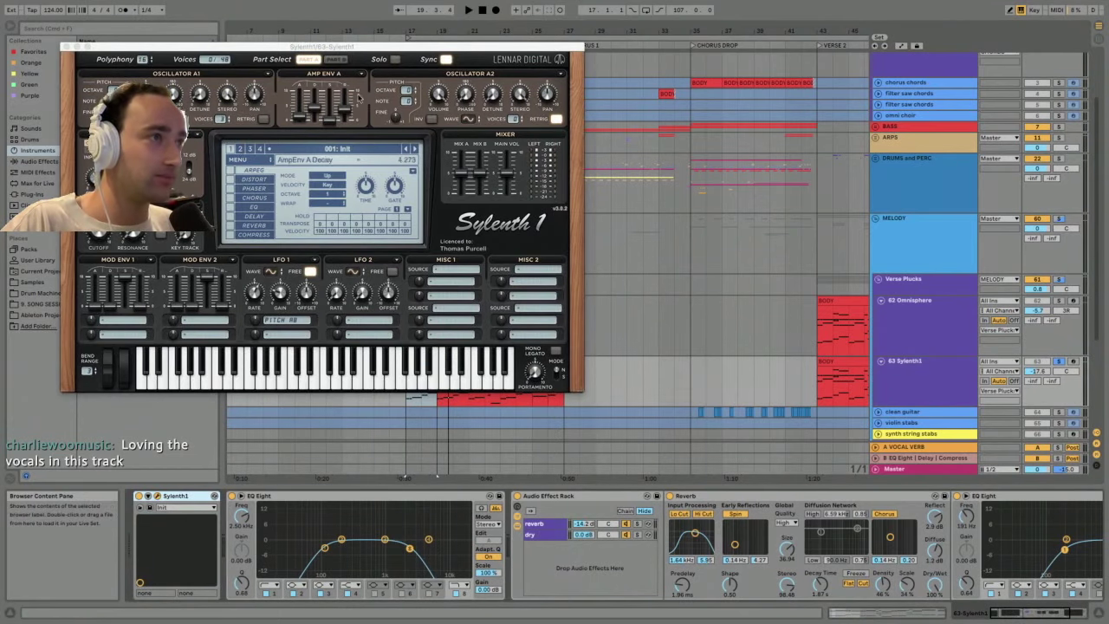
drag(435, 48, 825, 61)
key(space)
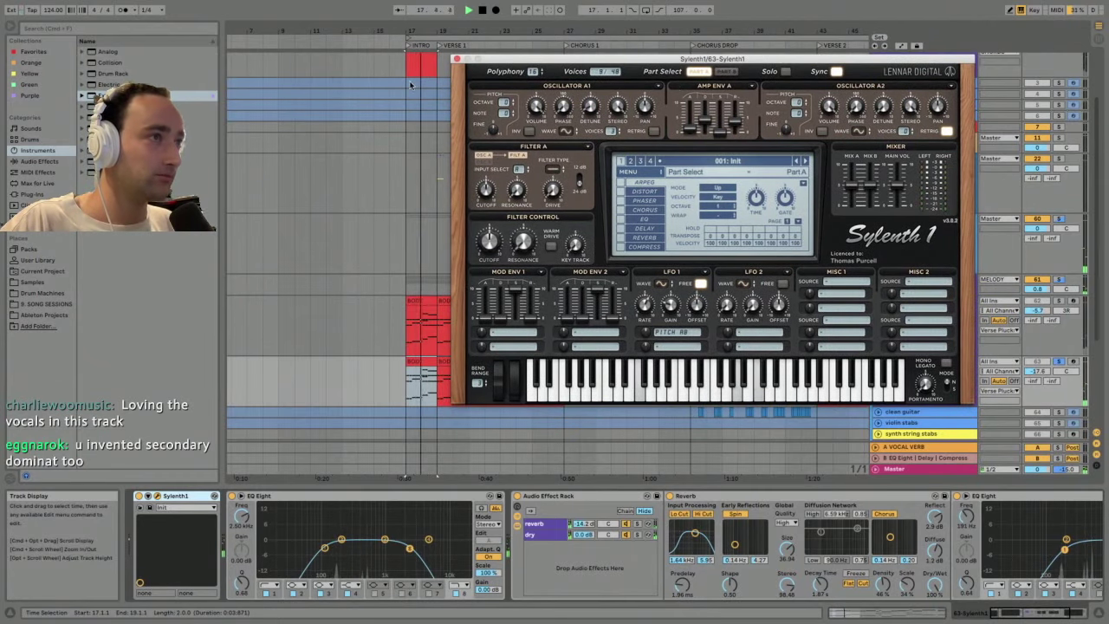
click(457, 59)
key(space)
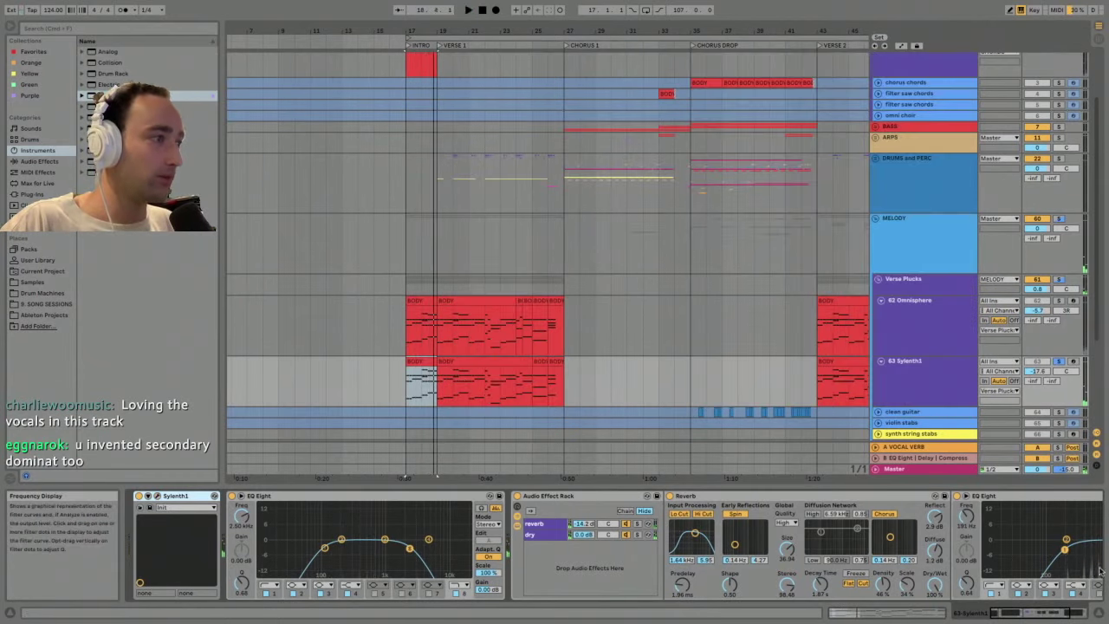
- Collapse the devices in the 63-Sylenth1 chain and fold the 62-Omnisphere and 63-Sylenth1 tracks
click(1046, 616)
drag(1045, 616, 997, 615)
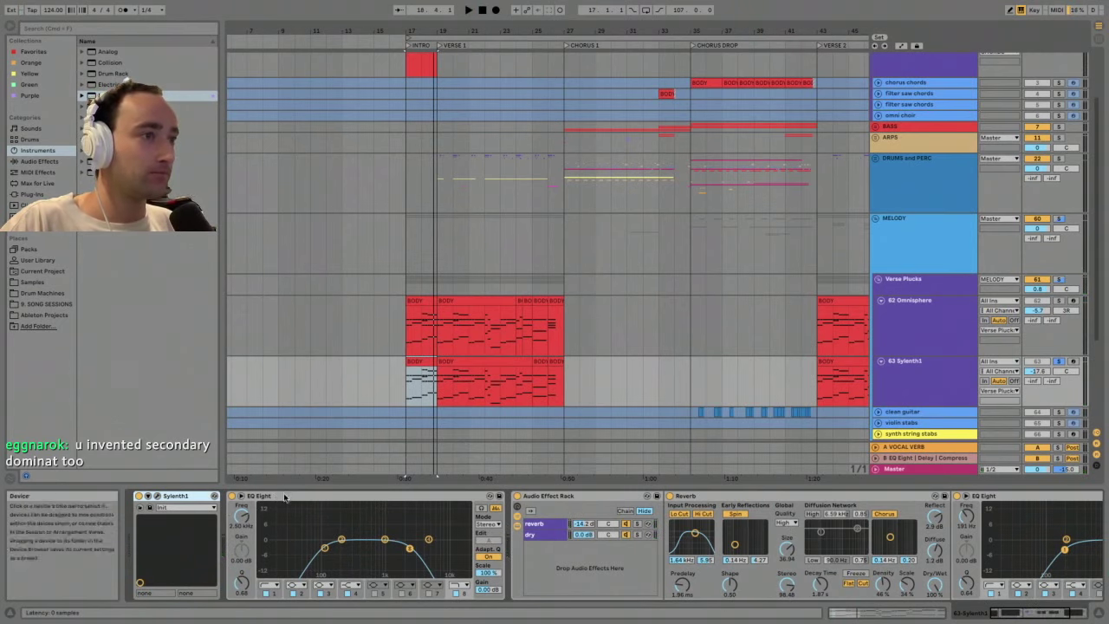
double_click(285, 496)
click(415, 295)
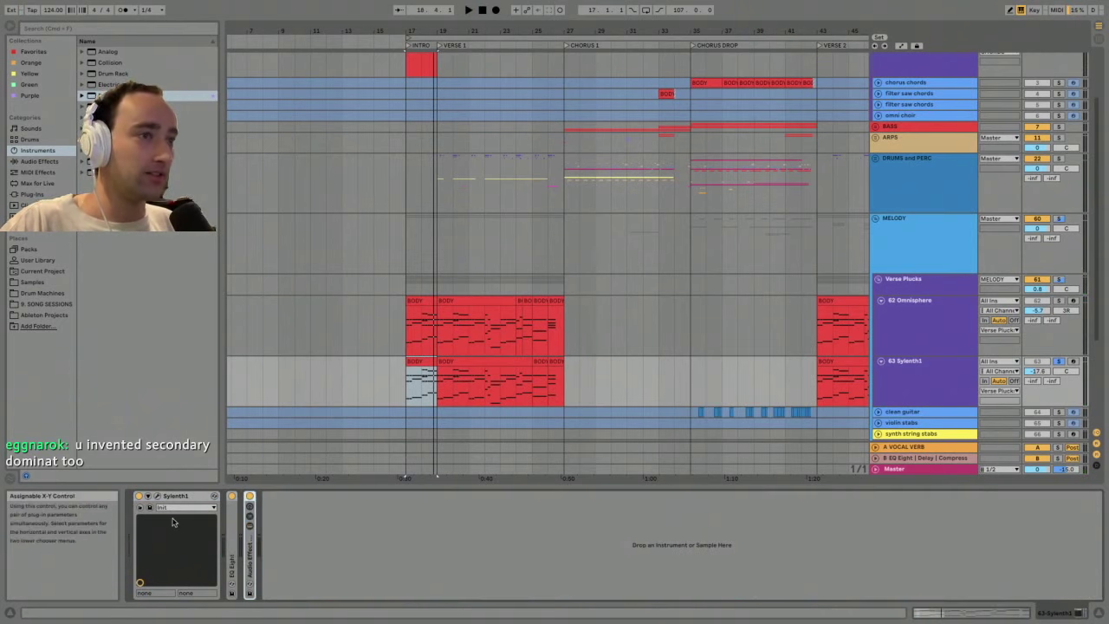
click(882, 362)
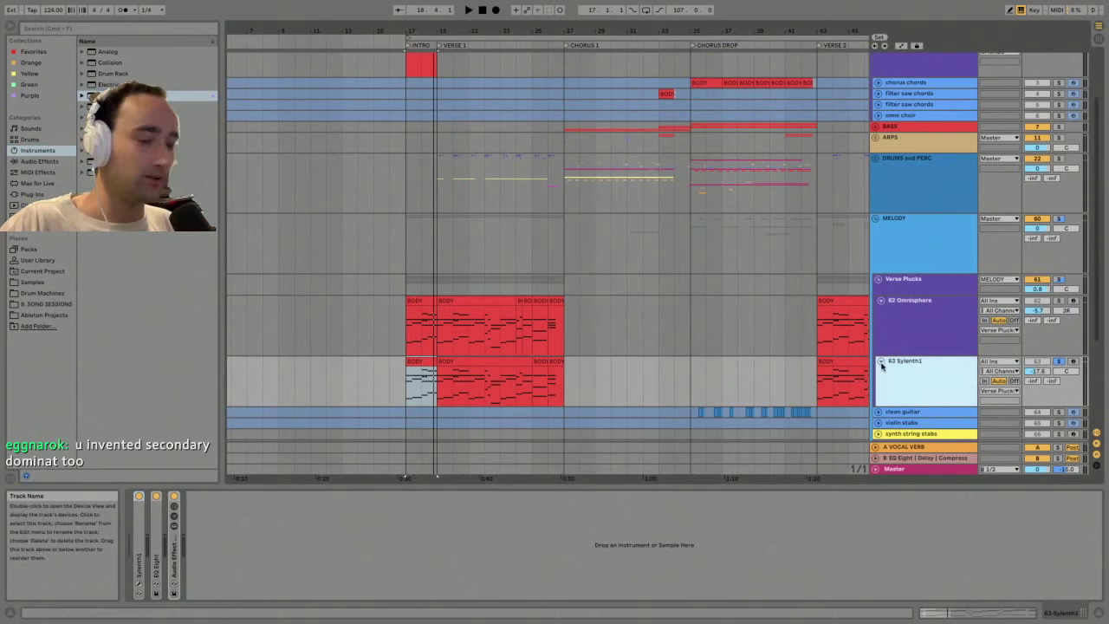
click(881, 360)
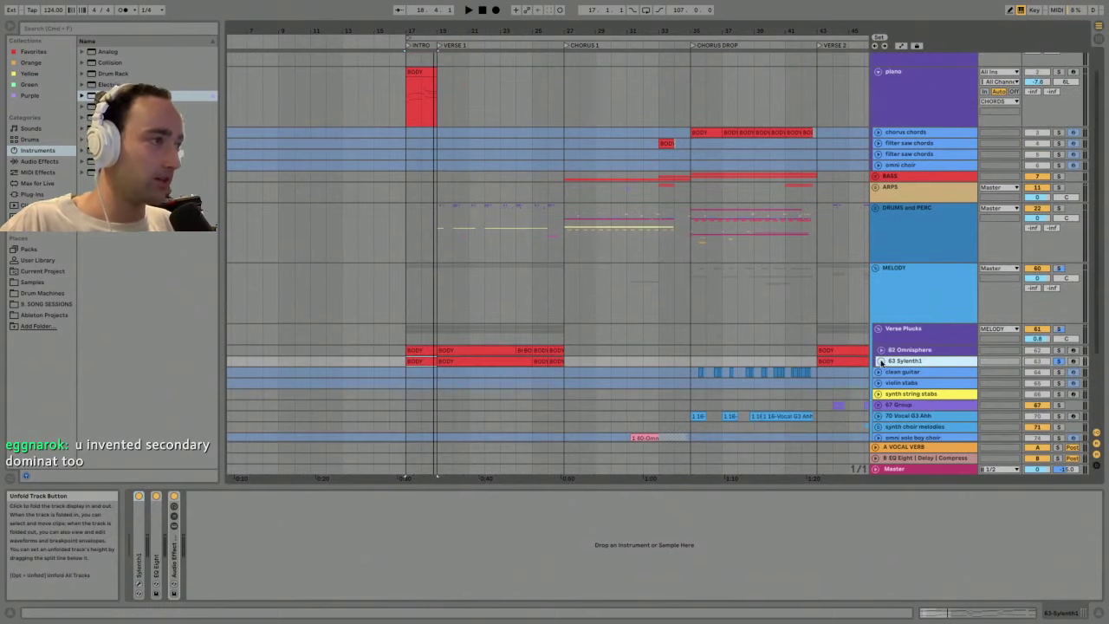
- View the effects chain of the Verse Plucks group and select the MELODY group
click(898, 342)
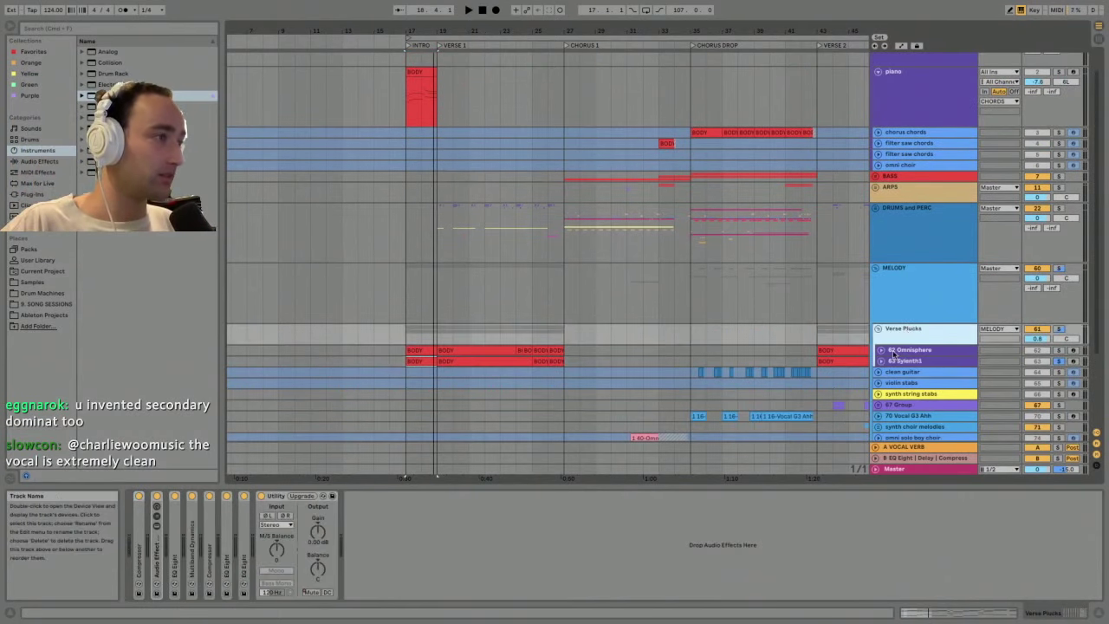
click(951, 285)
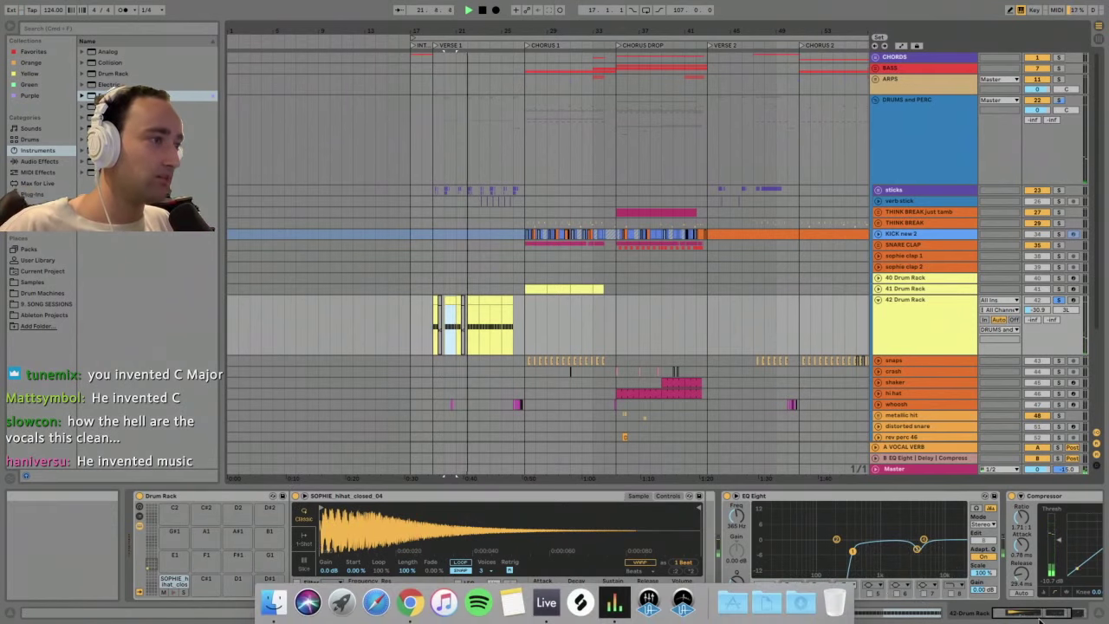
mouse_move(1034, 613)
mouse_down()
mouse_move(1048, 614)
mouse_move(1030, 614)
mouse_up()
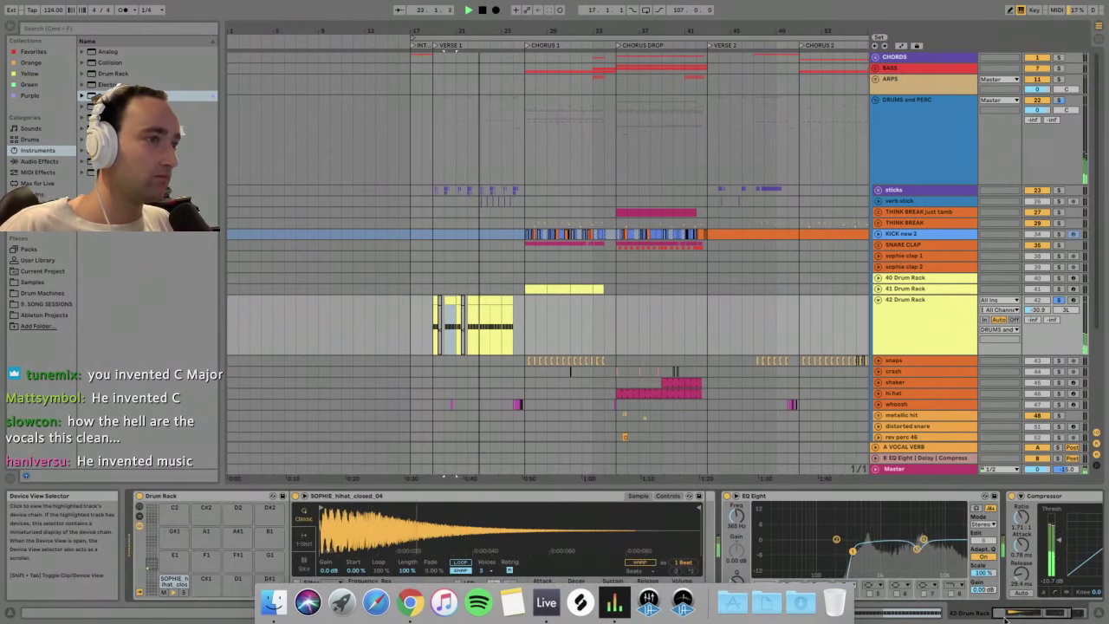
key(space)
double_click(504, 311)
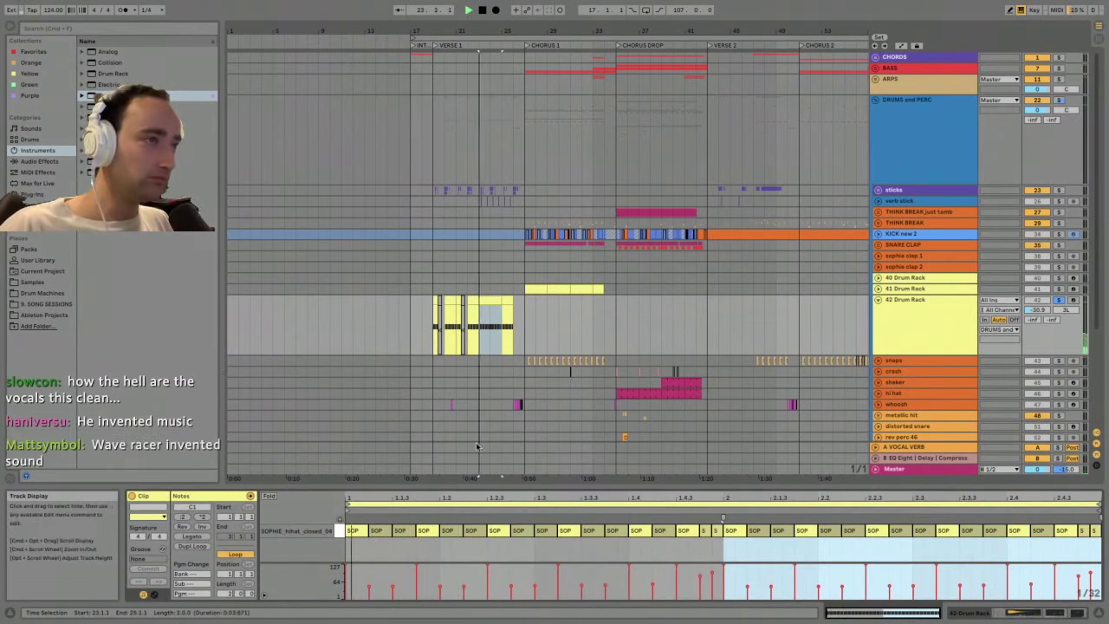
click(470, 301)
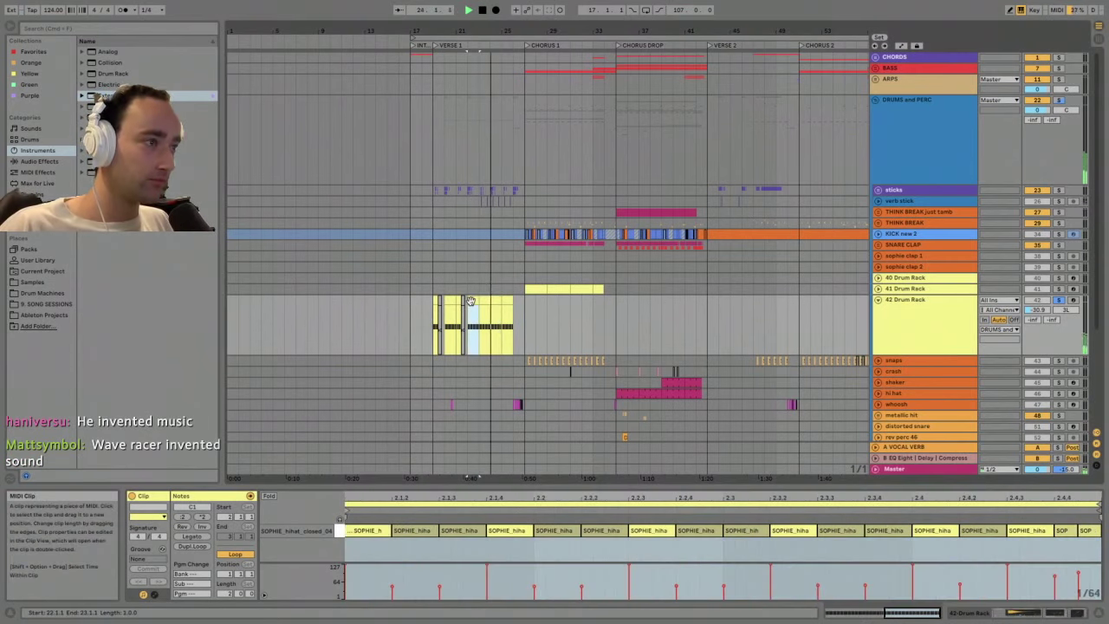
click(925, 334)
click(877, 300)
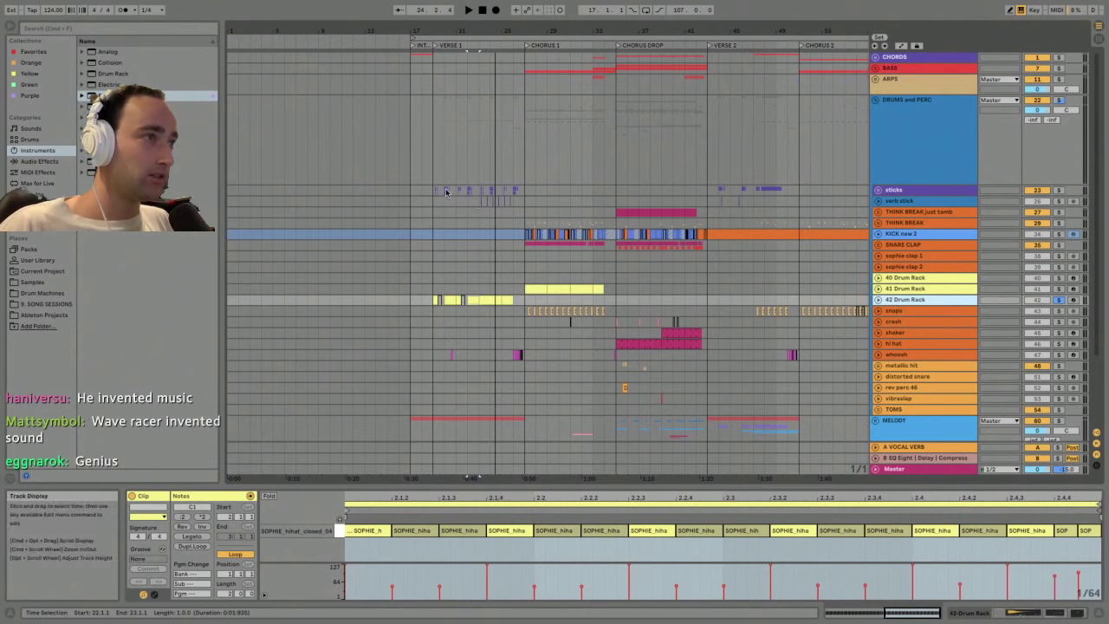
- Unfold the sticks group and audition it in Verse 1 while viewing the effects on its 24 Audio and 25 Audio tracks
click(888, 193)
key(space)
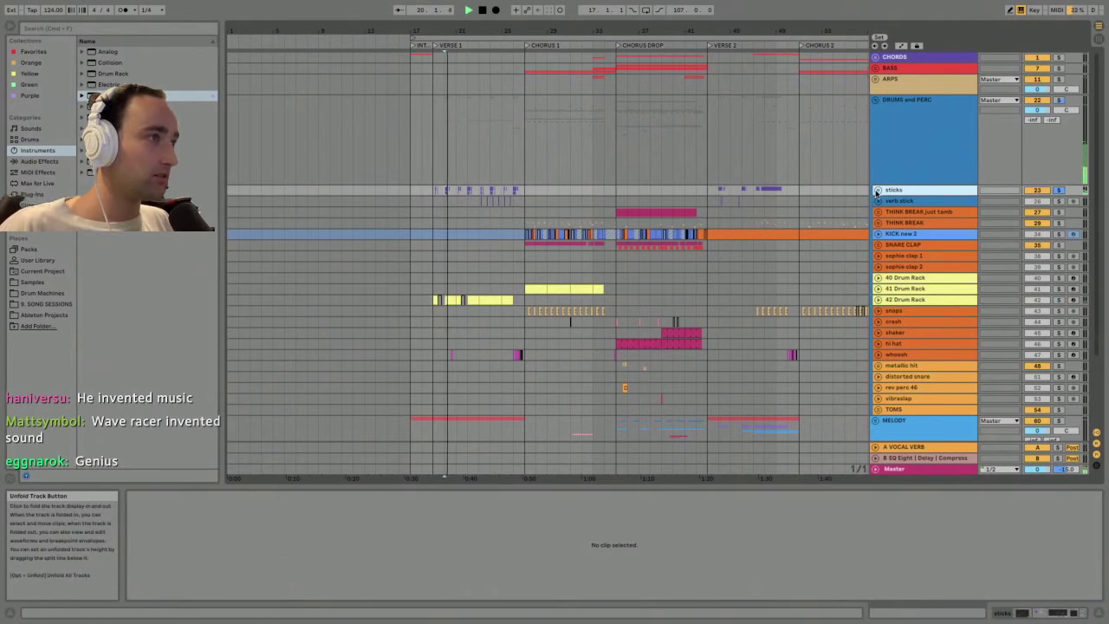
click(878, 189)
click(915, 260)
double_click(915, 264)
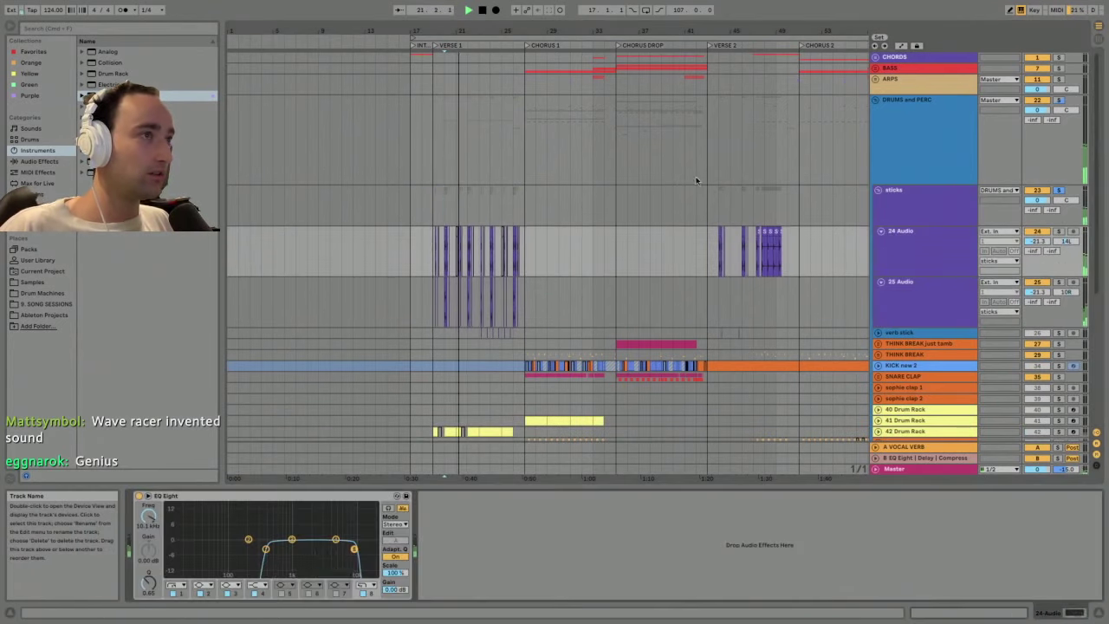
mouse_move(466, 31)
mouse_down()
mouse_move(466, 271)
mouse_move(466, 35)
mouse_up()
drag(473, 87, 473, 69)
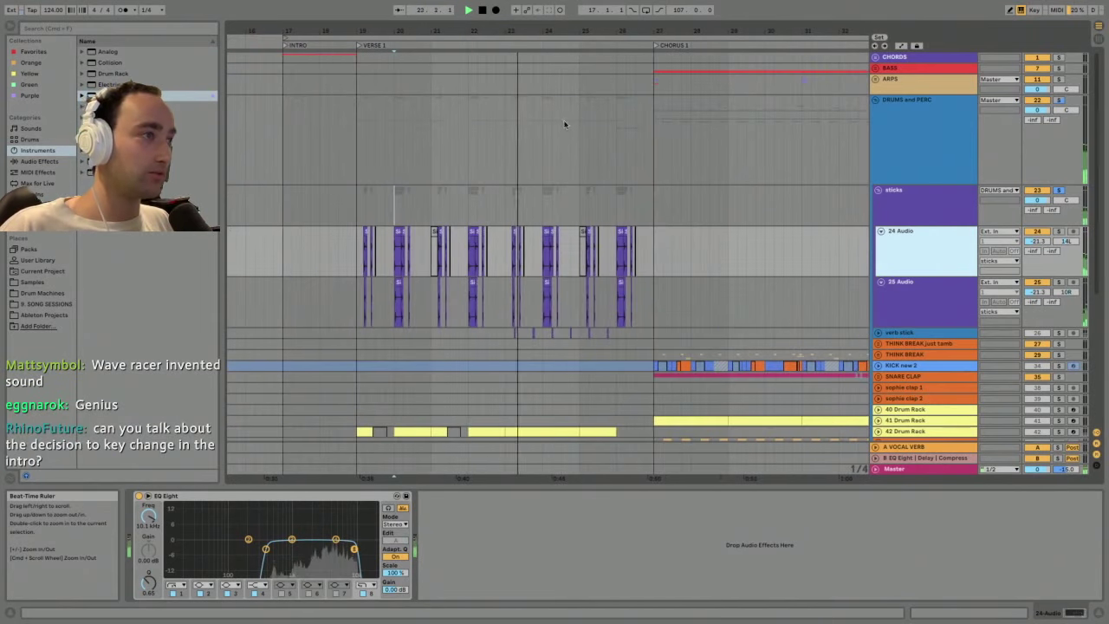
click(943, 307)
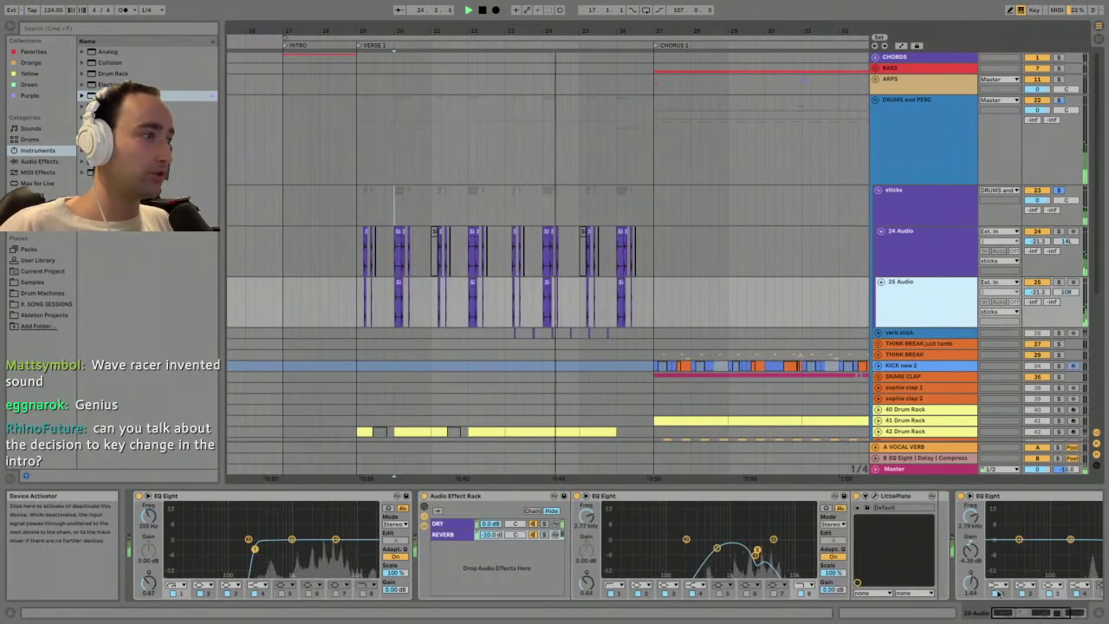
- Stop playback and fold the DRUMS and PERC group
click(898, 138)
click(884, 214)
key(space)
click(915, 134)
click(876, 101)
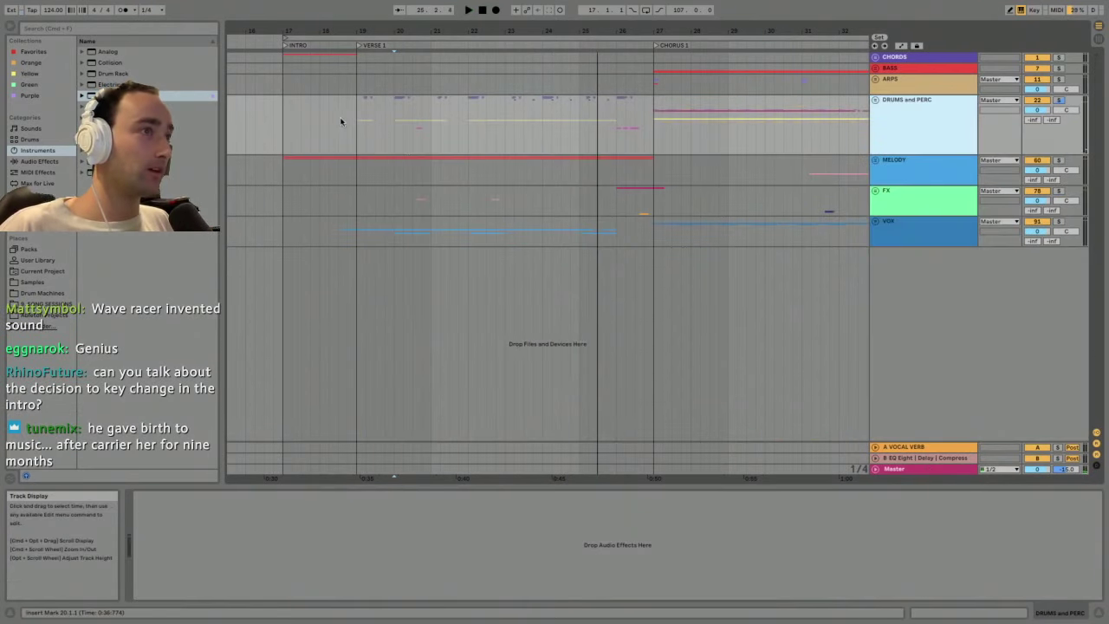
- Play the soloed drums and percussion from the start of Verse 1 and stop playback
click(367, 120)
click(356, 129)
key(space)
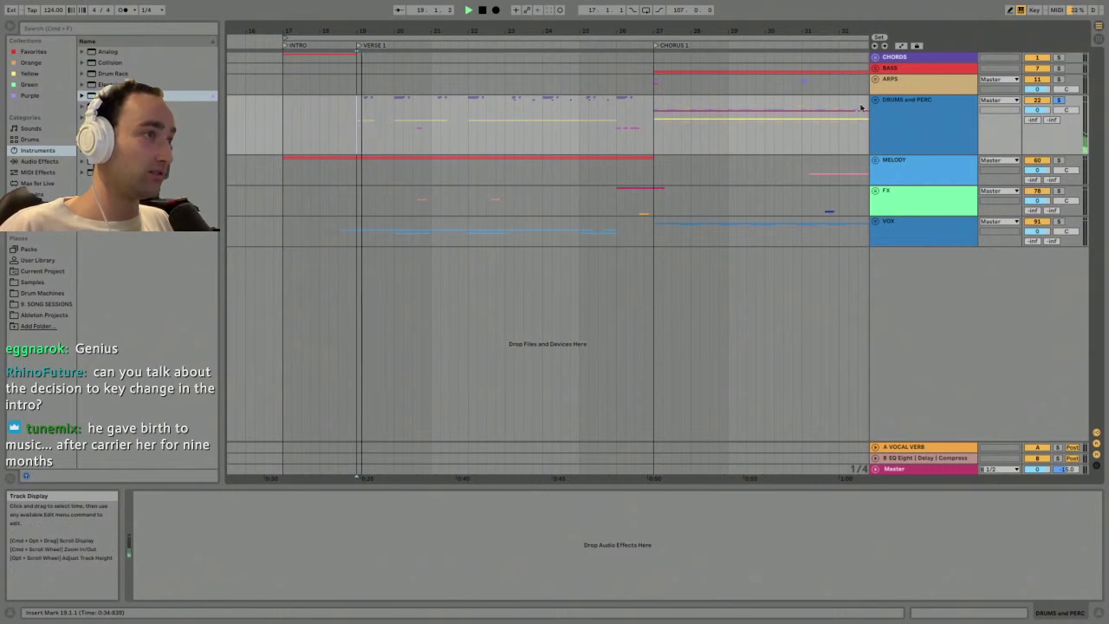
click(900, 177)
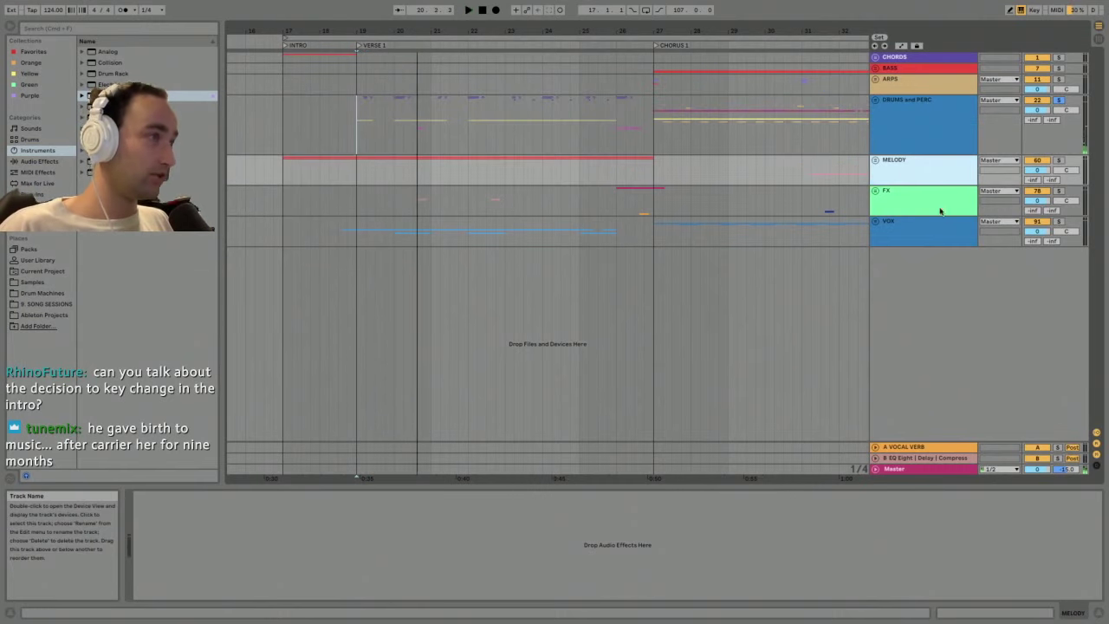
- Solo and unfold the VOX group, and place the insert marker at the start of Verse 1 on the MELODY group
click(878, 225)
click(876, 222)
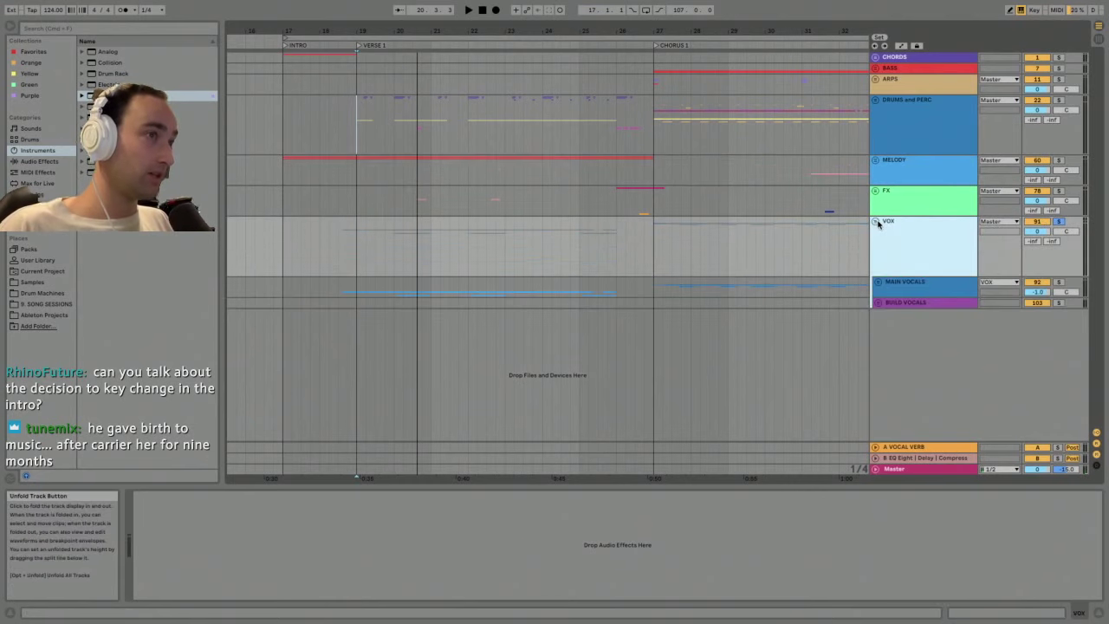
click(354, 168)
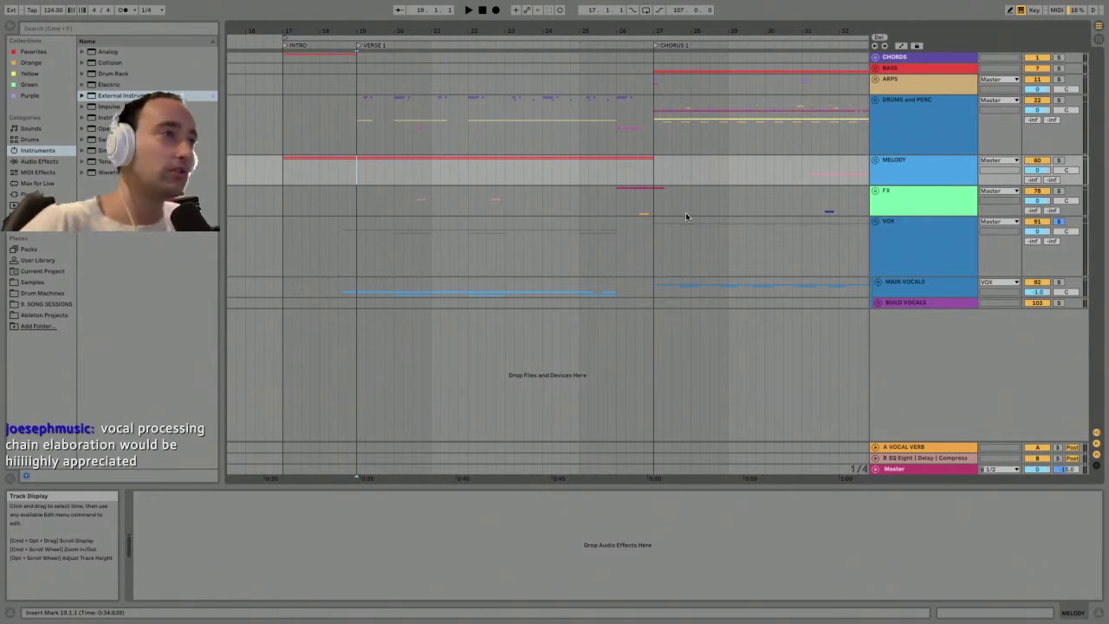
- Solo and unfold the MELODY group, play it from the start of Verse 1, and select the 63 Sylenth1 track
click(1058, 161)
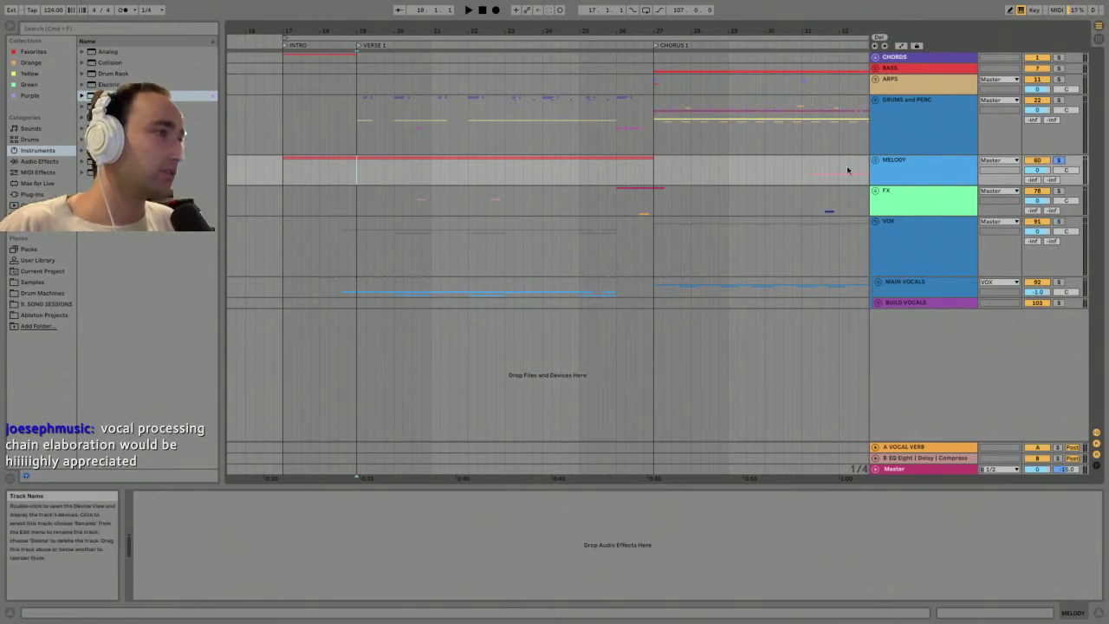
click(875, 160)
key(space)
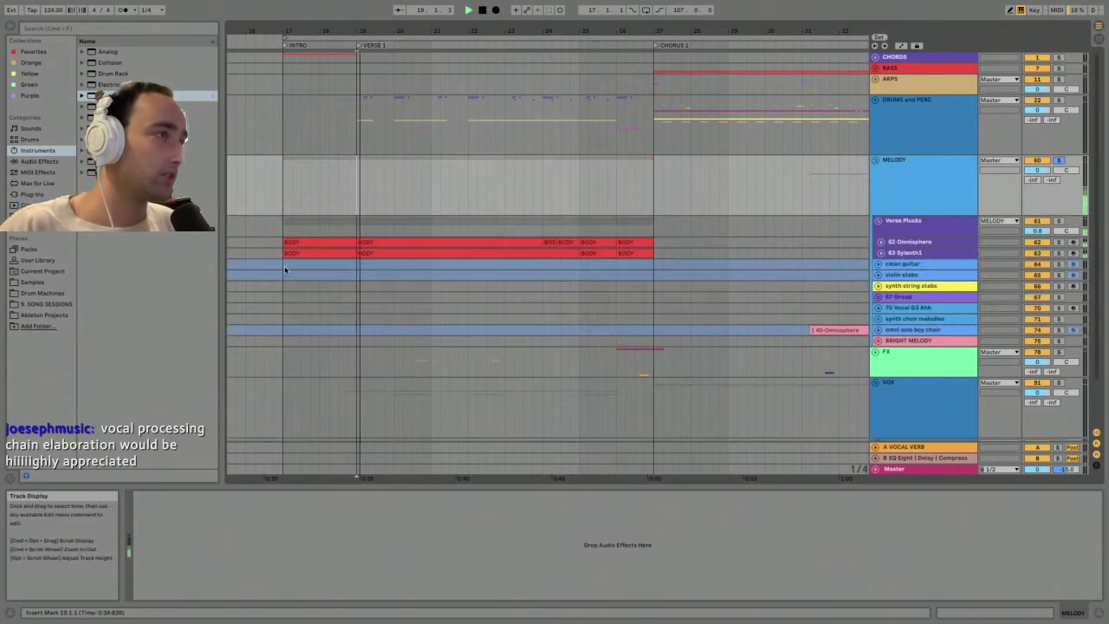
click(916, 252)
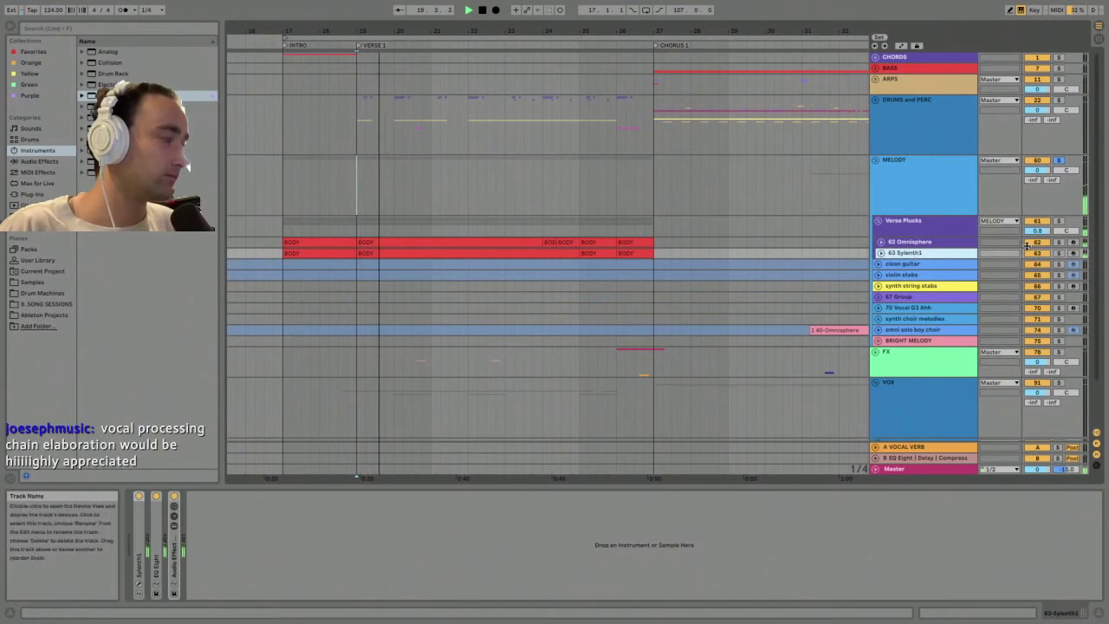
- Open the 63 Sylenth1 verse clip, unfold the track, and enlarge the note editor to examine its chords
double_click(457, 253)
click(880, 253)
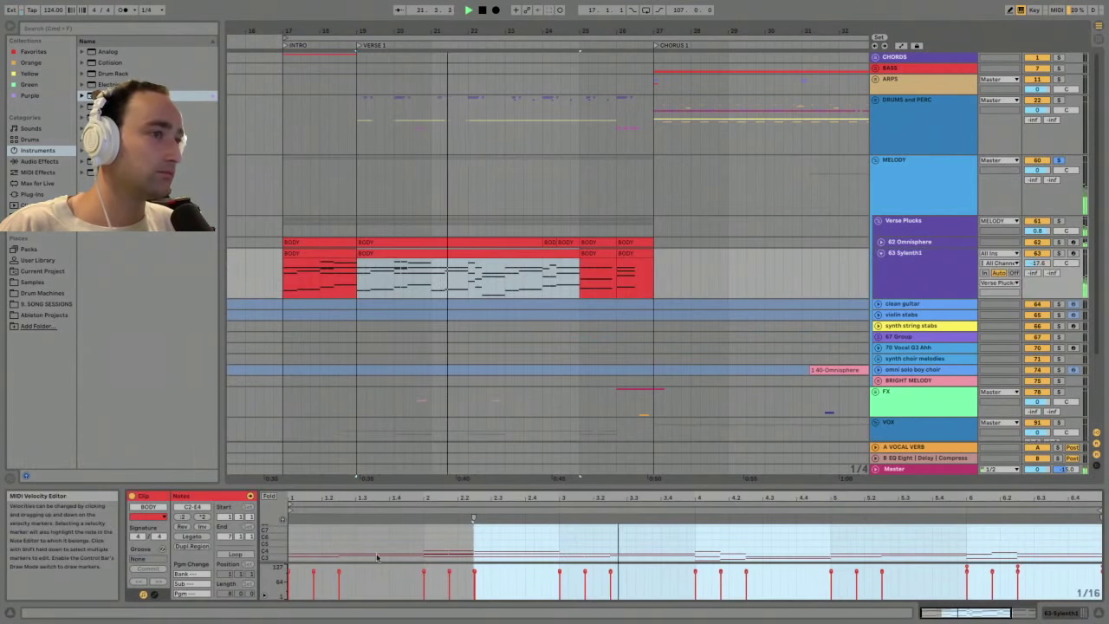
key(space)
drag(370, 485, 374, 437)
drag(266, 520, 322, 520)
- Unfold and solo the 62 Omnisphere track, looking over the notes in the open Sylenth1 clip
click(911, 261)
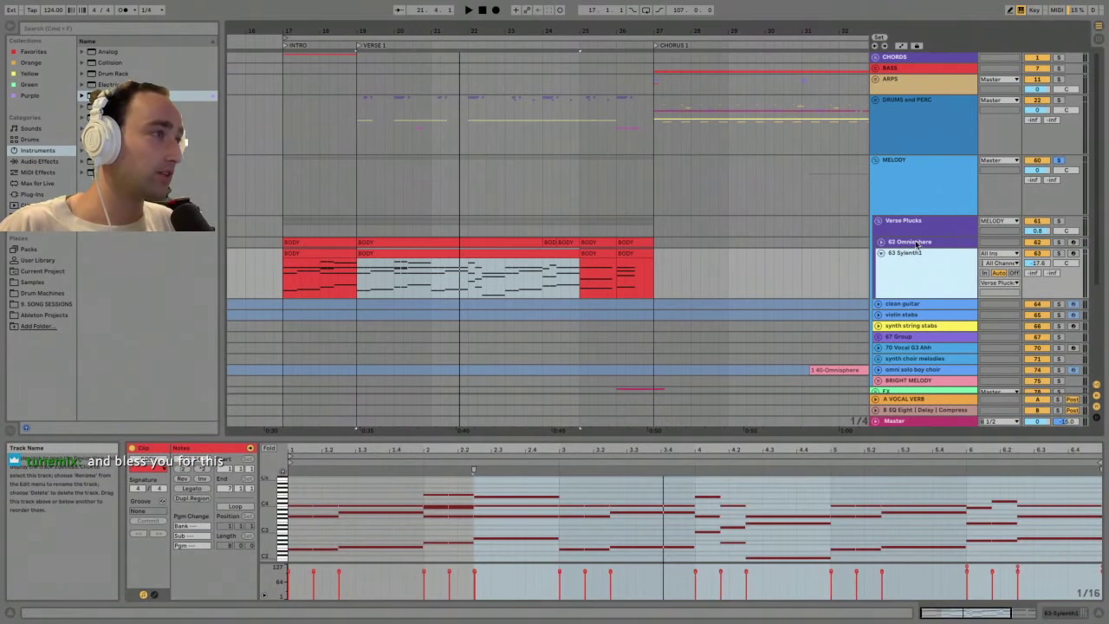
click(912, 242)
click(881, 242)
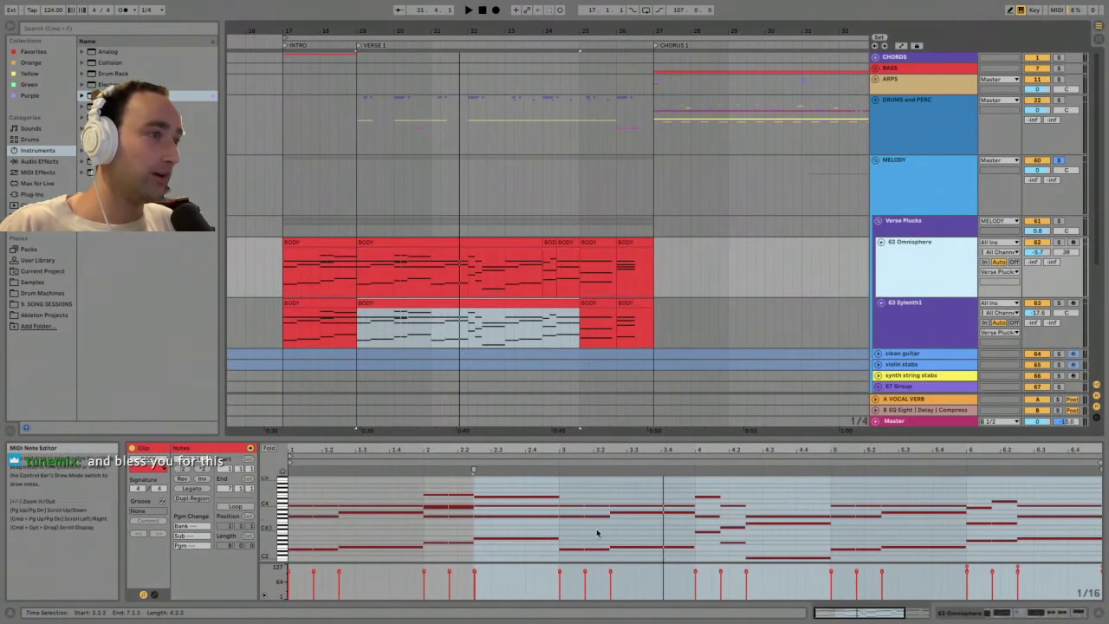
drag(561, 490, 572, 547)
scroll(542, 540, up, 5)
click(572, 499)
scroll(572, 497, up, 5)
click(1090, 253)
click(1058, 242)
- Audition the start of Verse 1 on 62 Omnisphere and select the opening chords' notes in the Sylenth1 clip
key(space)
click(939, 263)
key(space)
scroll(375, 521, down, 1)
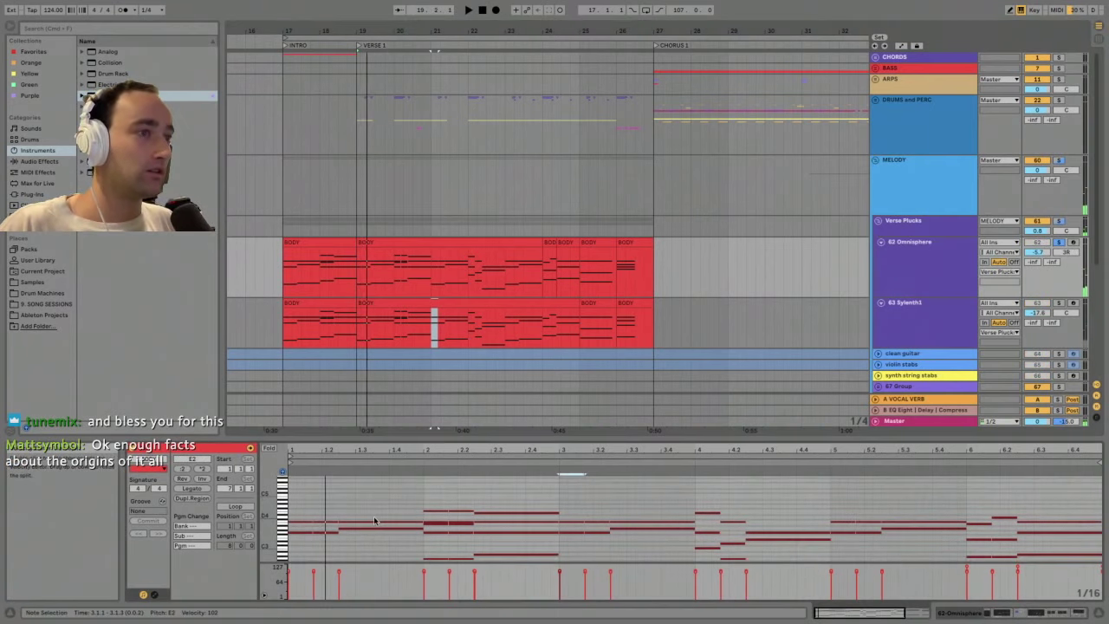
scroll(375, 520, down, 1)
key(space)
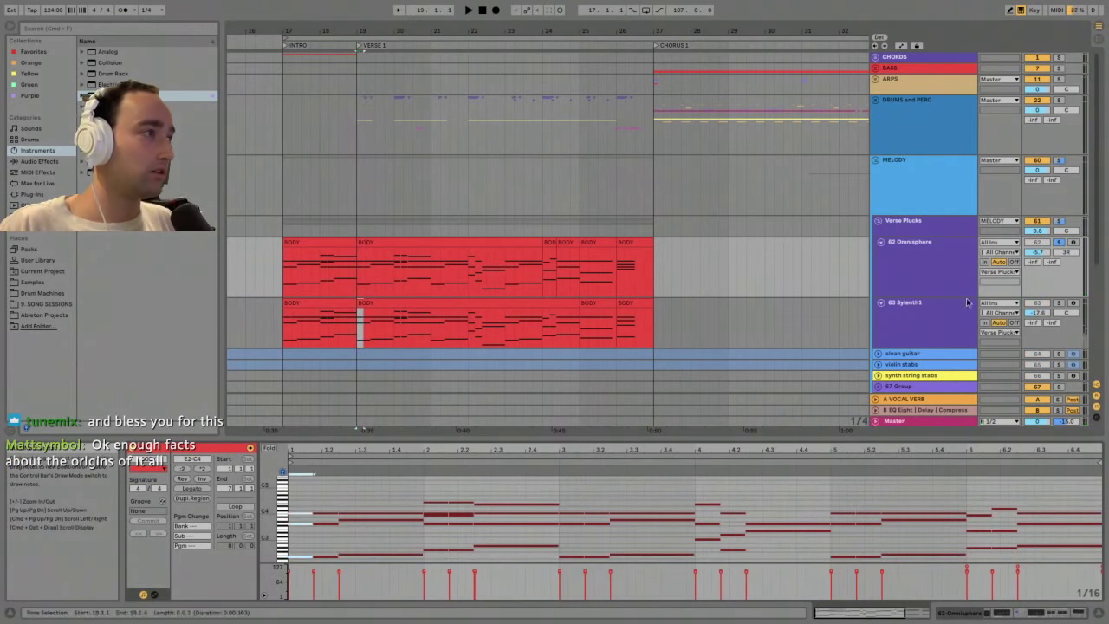
drag(346, 491, 364, 600)
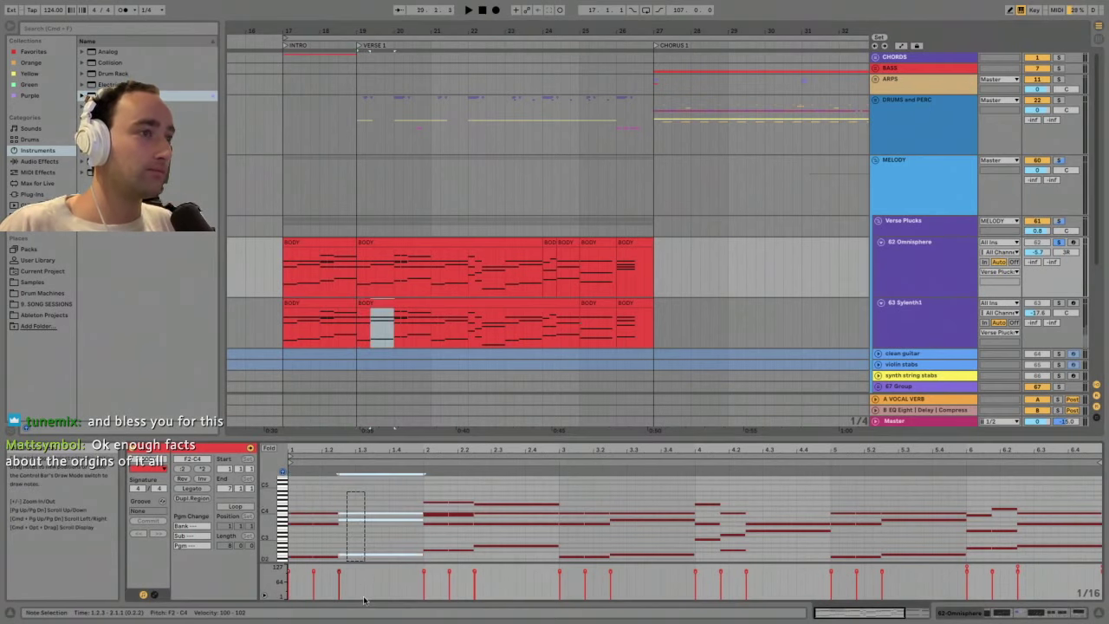
- Open the 62 Omnisphere verse clip and select its bottom E2 note, extending to the whole first chord
click(373, 243)
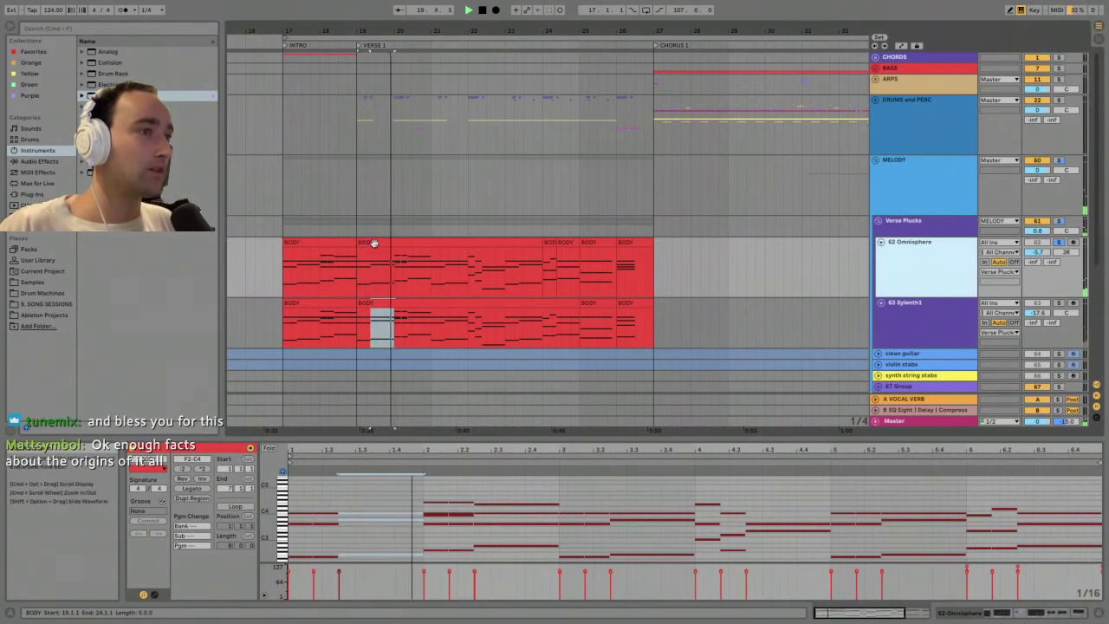
key(space)
drag(300, 498, 310, 567)
click(302, 521)
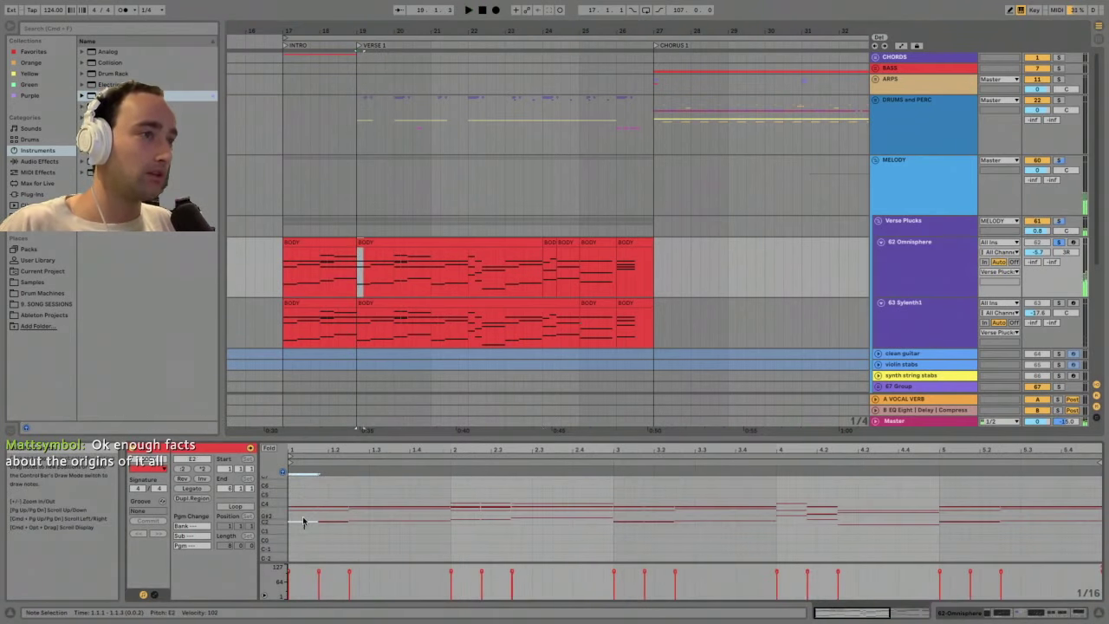
drag(303, 521, 304, 480)
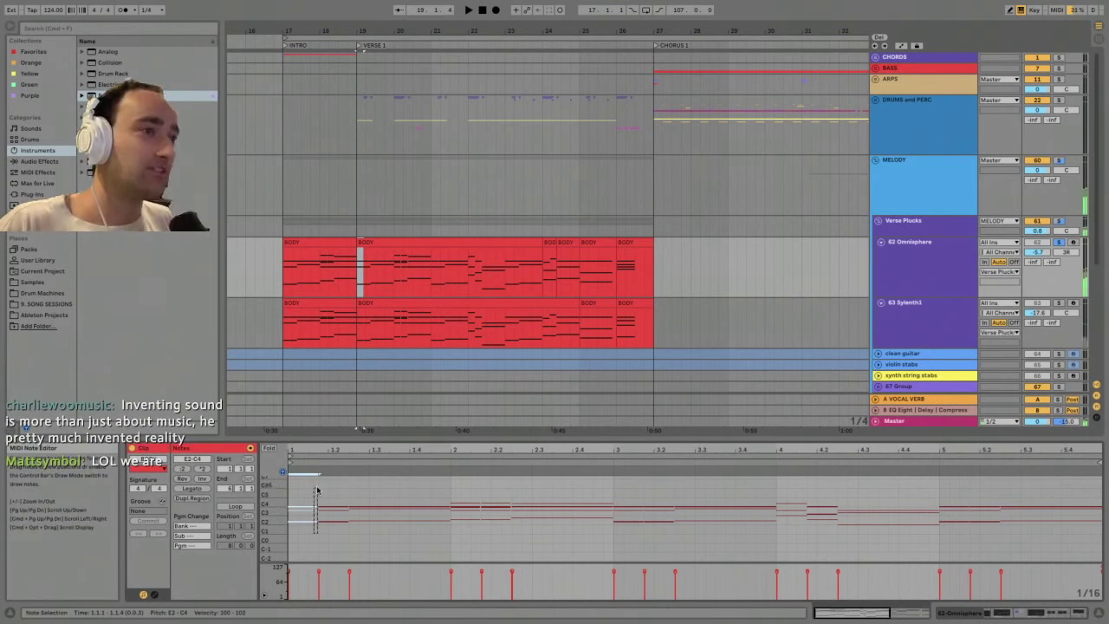
- Reselect the first chord's notes in the Omnisphere clip and single out its repeated C4 top notes
click(309, 527)
drag(313, 538, 305, 505)
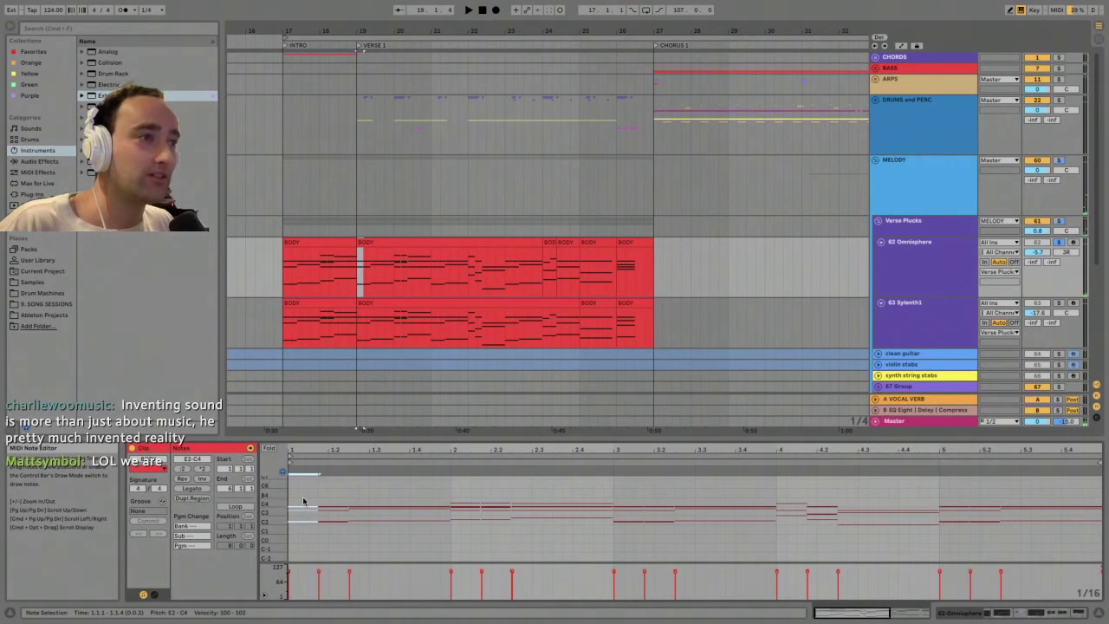
click(307, 506)
drag(307, 518, 332, 509)
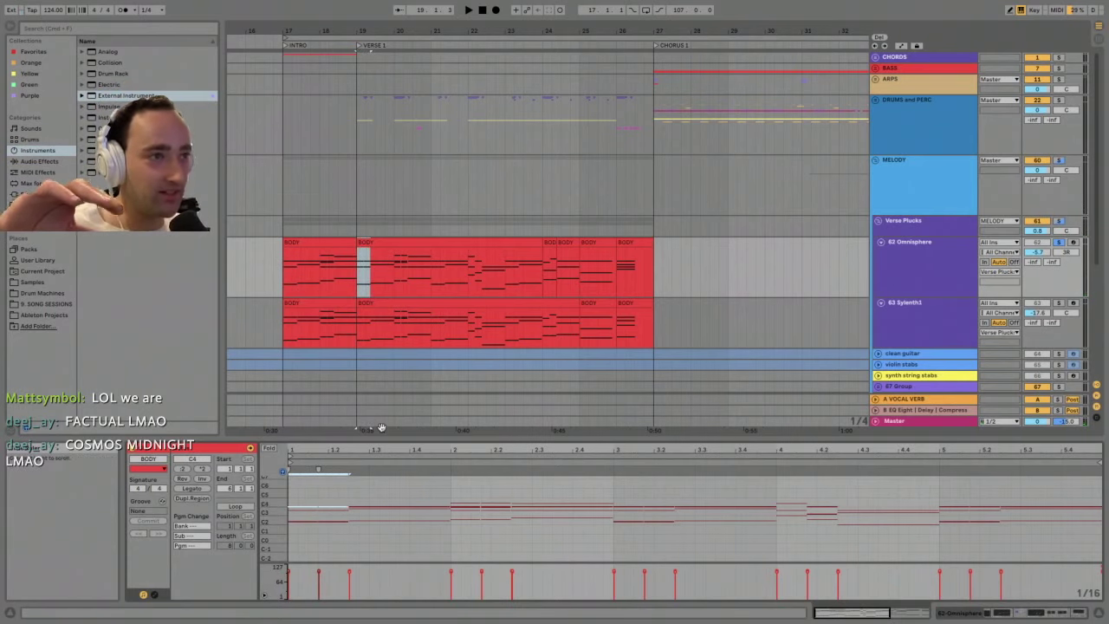
click(310, 507)
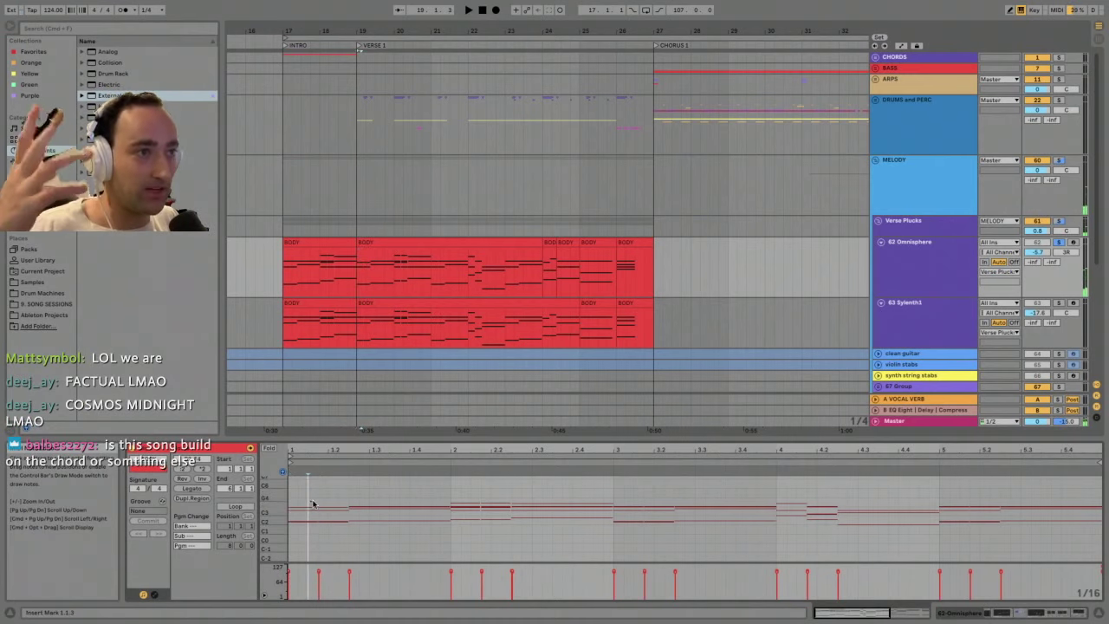
- Audition the E2 root and the full first chord, and select the F2 to C4 chord that follows
drag(311, 504, 307, 533)
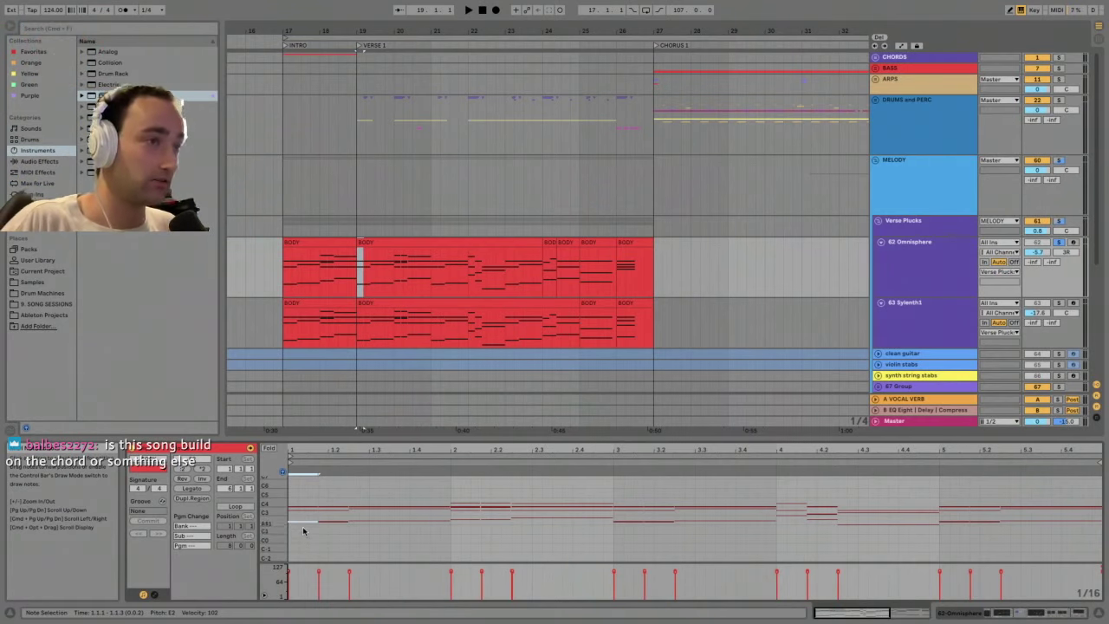
drag(305, 529, 316, 475)
click(334, 508)
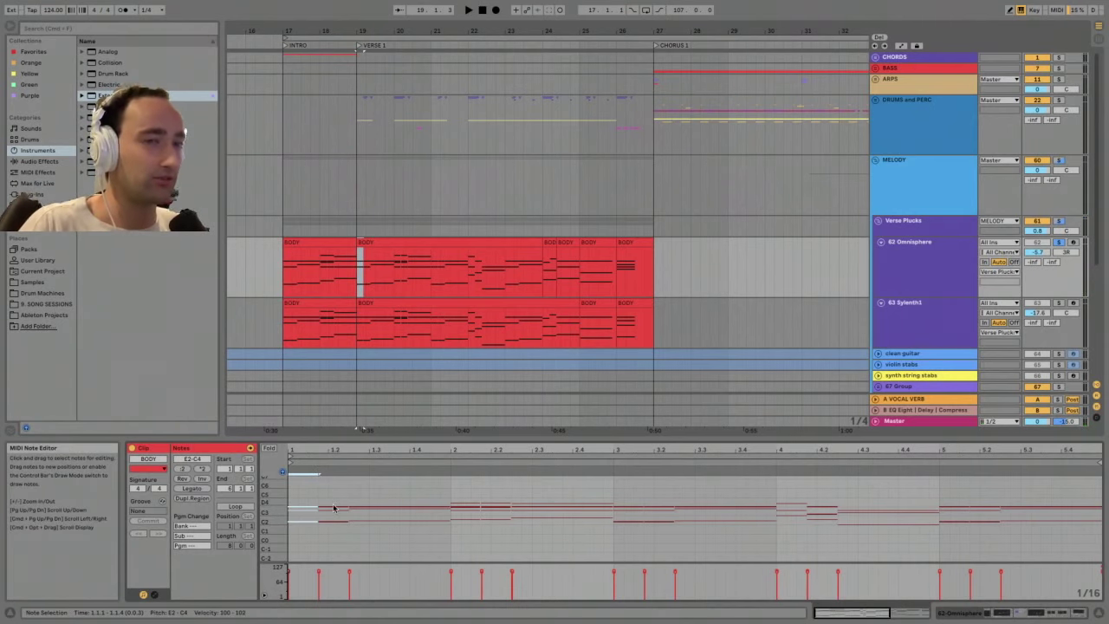
drag(334, 501, 362, 482)
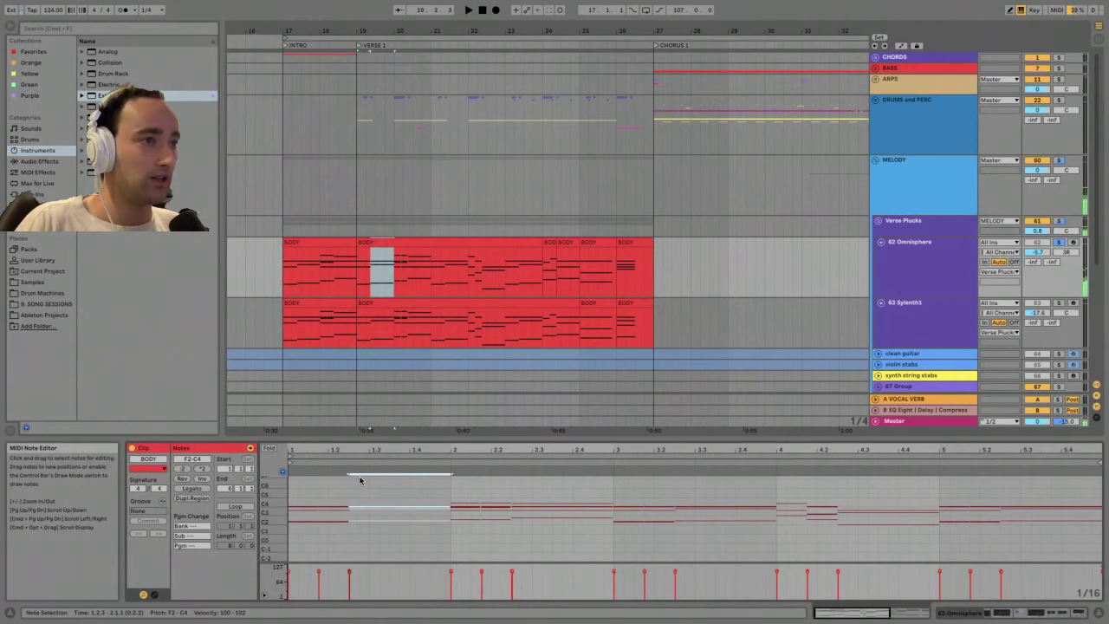
- Play the opening of the Omnisphere verse clip and replay it from the F2 to C4 chord
click(295, 558)
key(space)
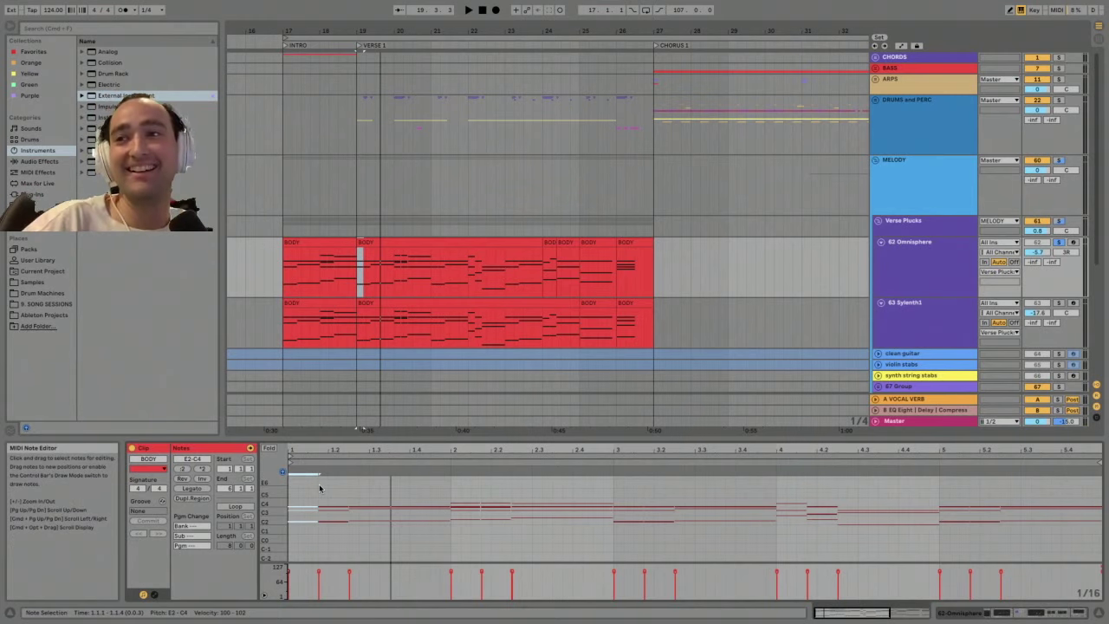
mouse_move(360, 490)
mouse_down()
mouse_move(364, 527)
mouse_move(373, 504)
mouse_up()
click(347, 463)
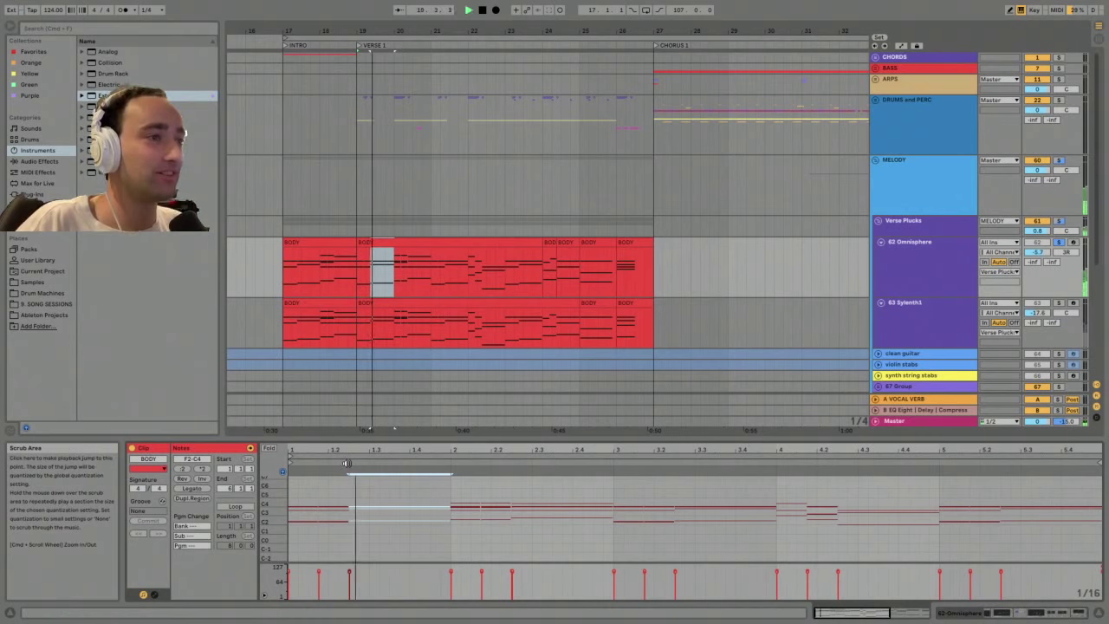
- Stop playback, select the bar 2 chord in the Omnisphere clip, and build it up from its G2 root through B3 to its top note
key(space)
drag(472, 539, 466, 510)
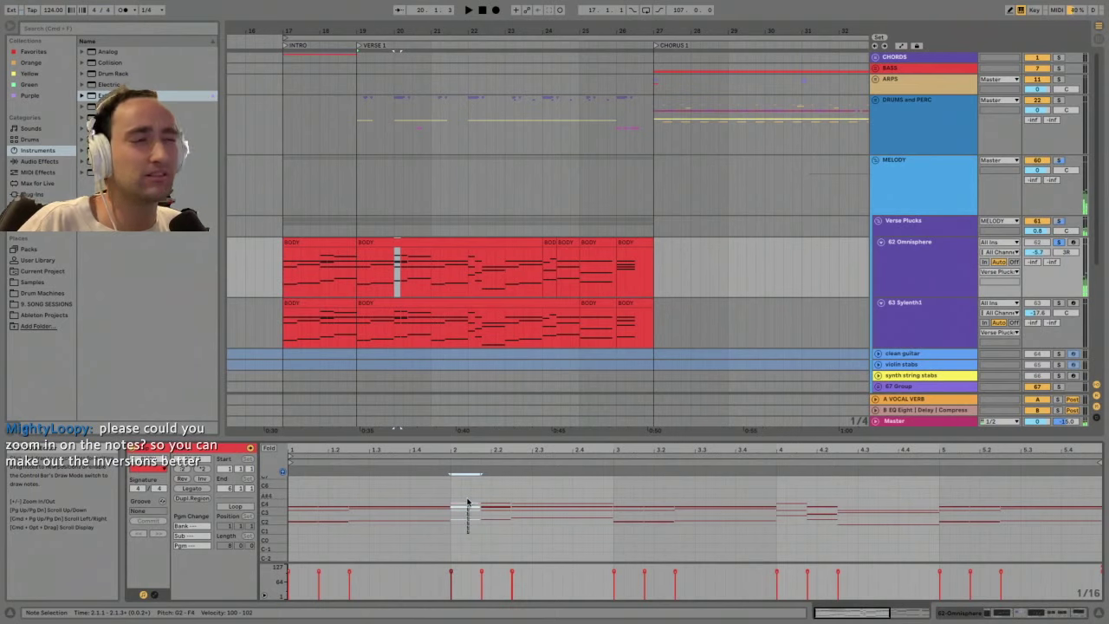
drag(271, 511, 303, 532)
drag(467, 551, 467, 540)
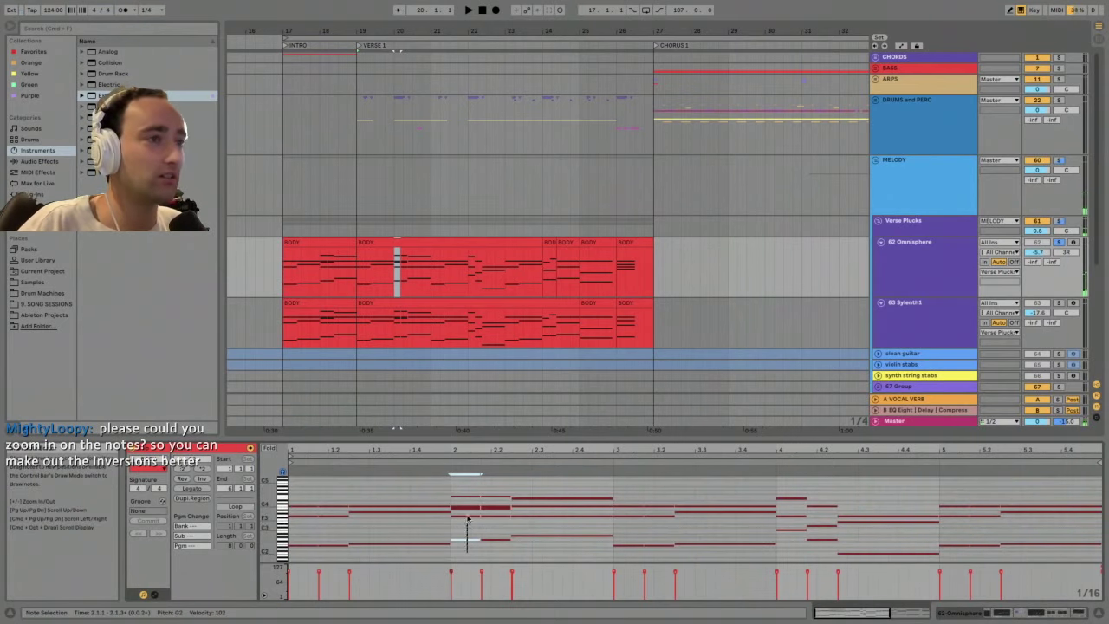
shift+click(467, 510)
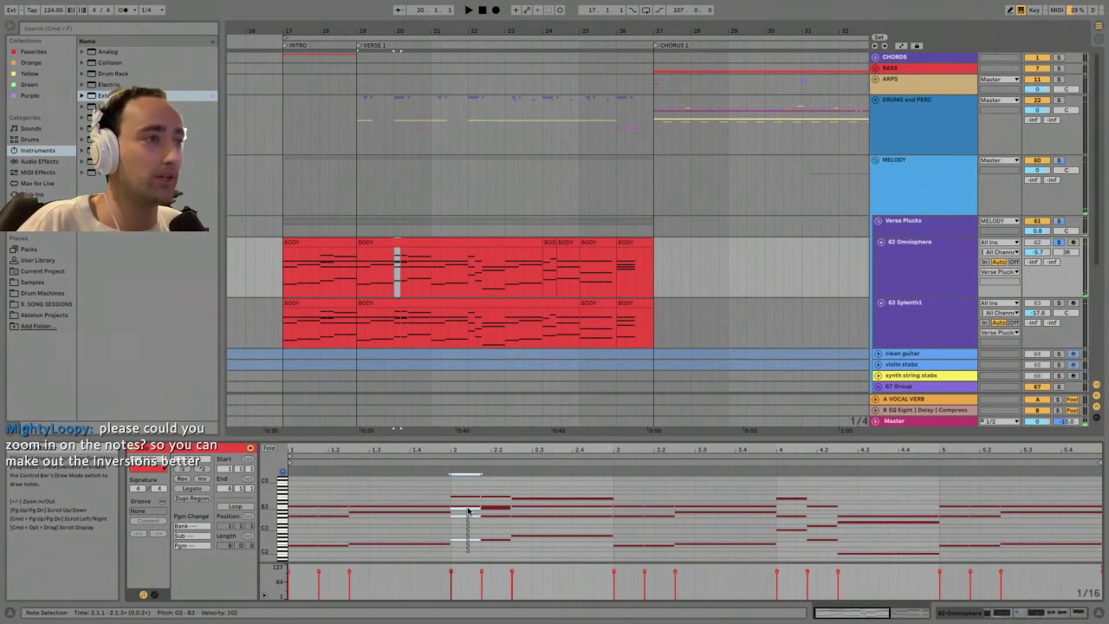
shift+click(468, 495)
- Reselect the whole bar 2 chord and single out its adjacent B3 and C4 notes
mouse_move(471, 488)
mouse_down()
mouse_move(496, 509)
mouse_move(465, 565)
mouse_up()
click(470, 505)
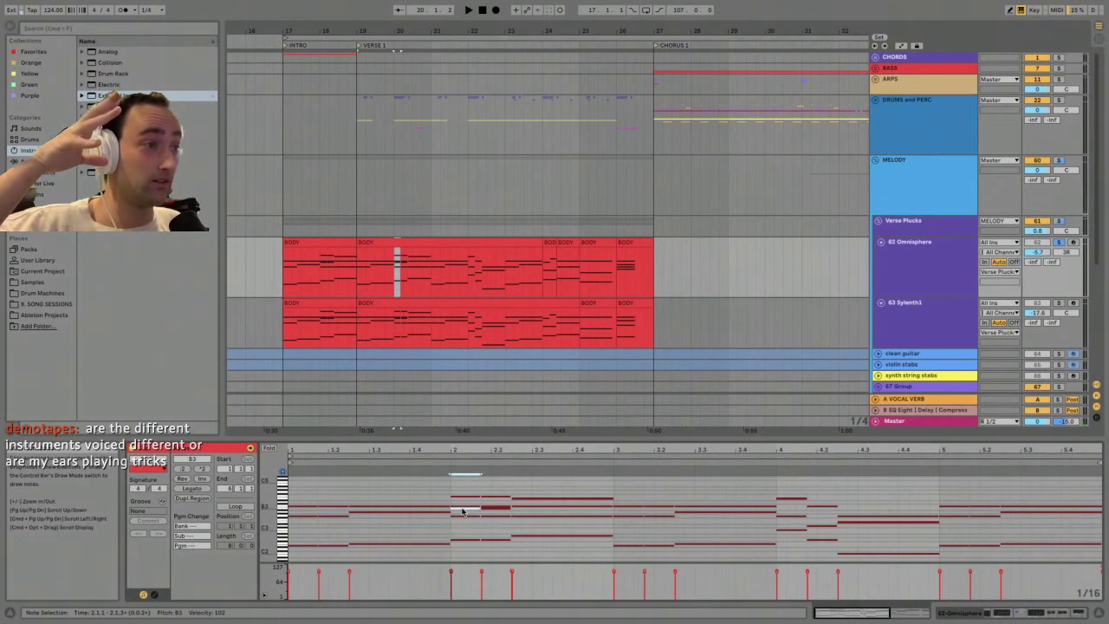
click(461, 511)
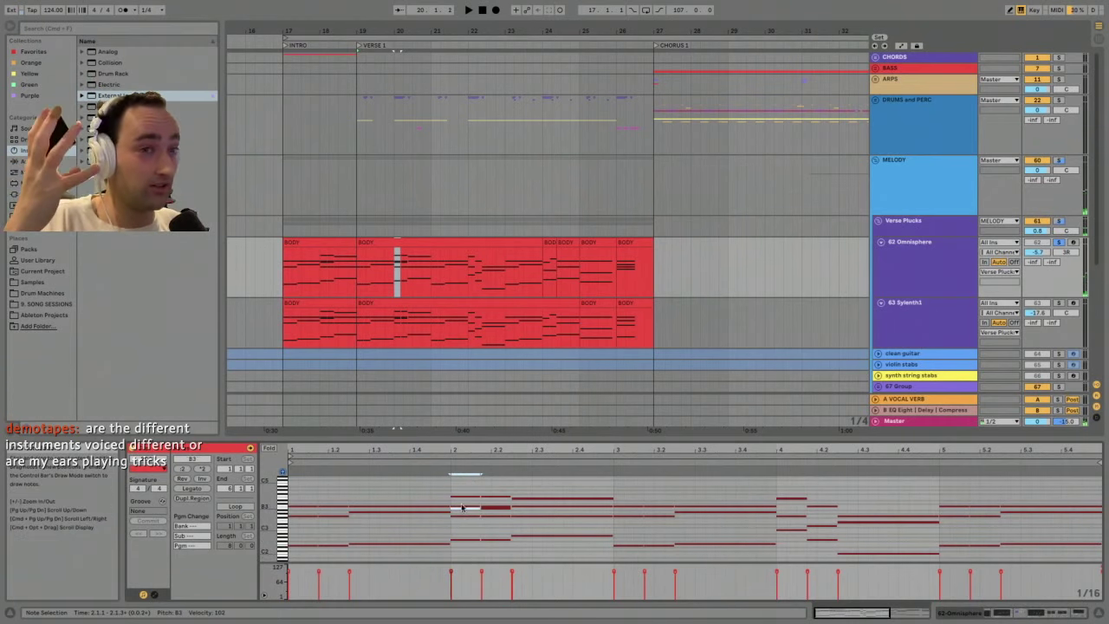
click(464, 509)
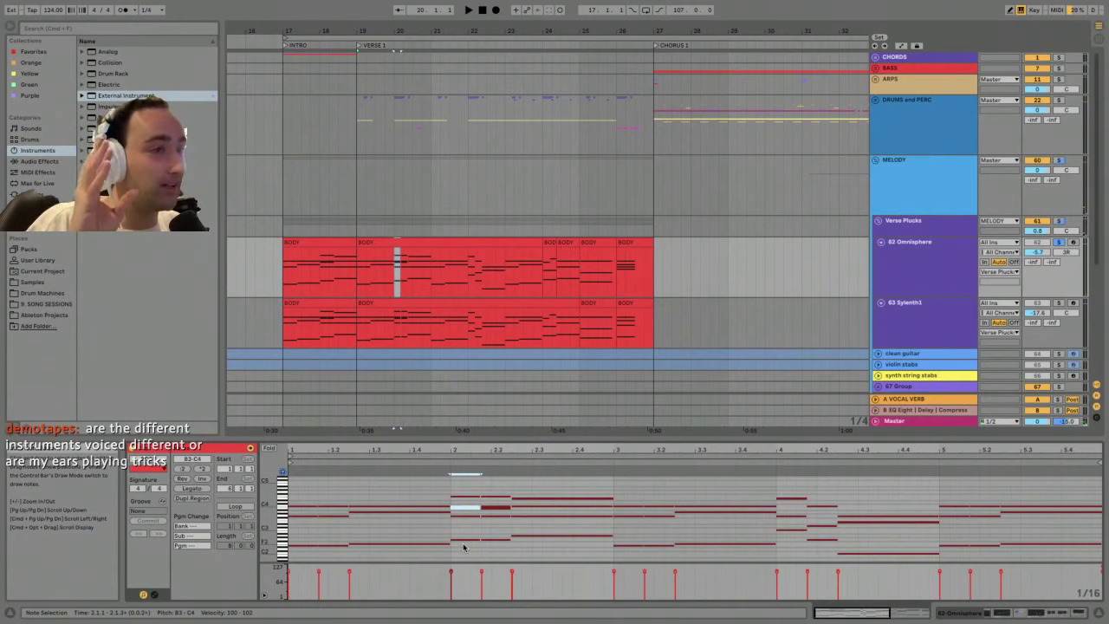
- Select the remaining chords of the long verse clip in turn, from the A2 to E4 chord in bar 2 through the bar 5 chords
drag(463, 544, 476, 490)
drag(492, 487, 544, 489)
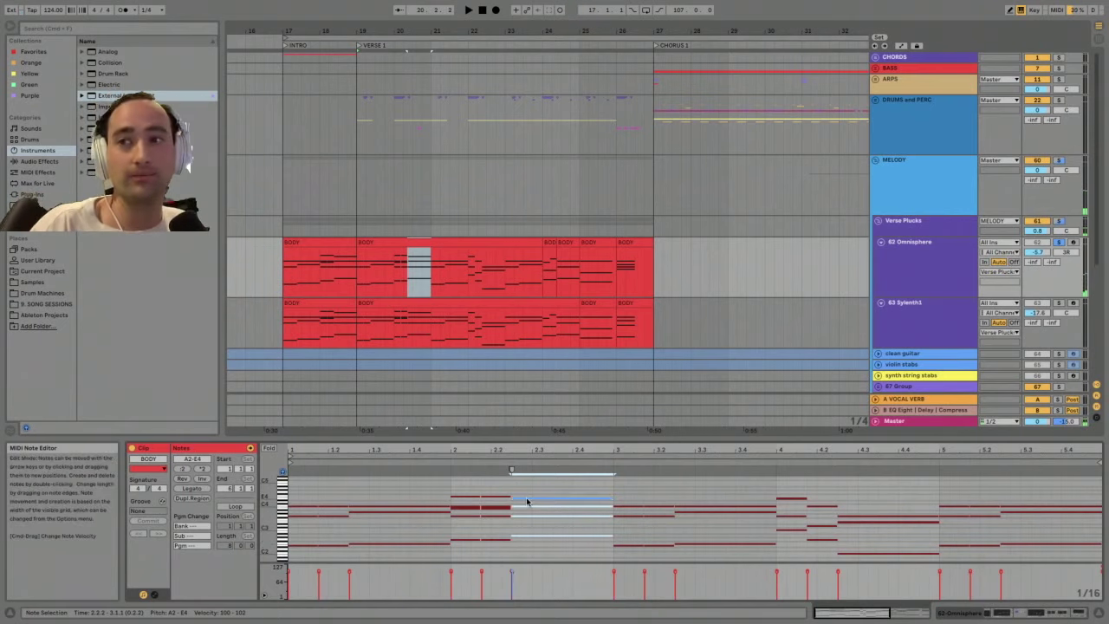
drag(617, 492, 713, 475)
drag(790, 482, 853, 570)
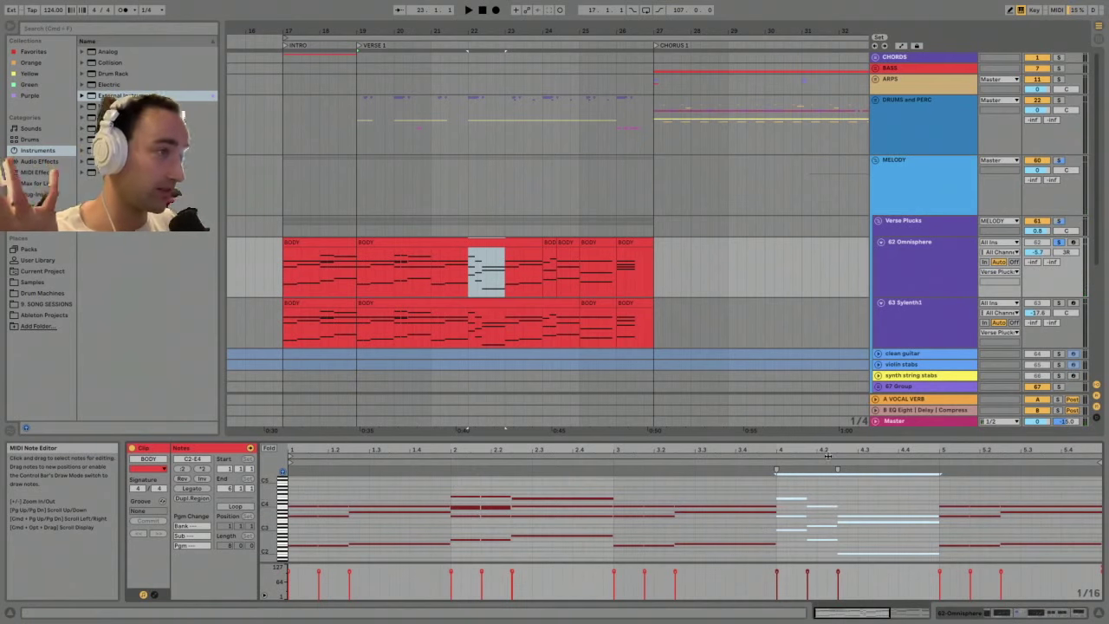
key(minus)
drag(644, 491, 684, 561)
key(super+d)
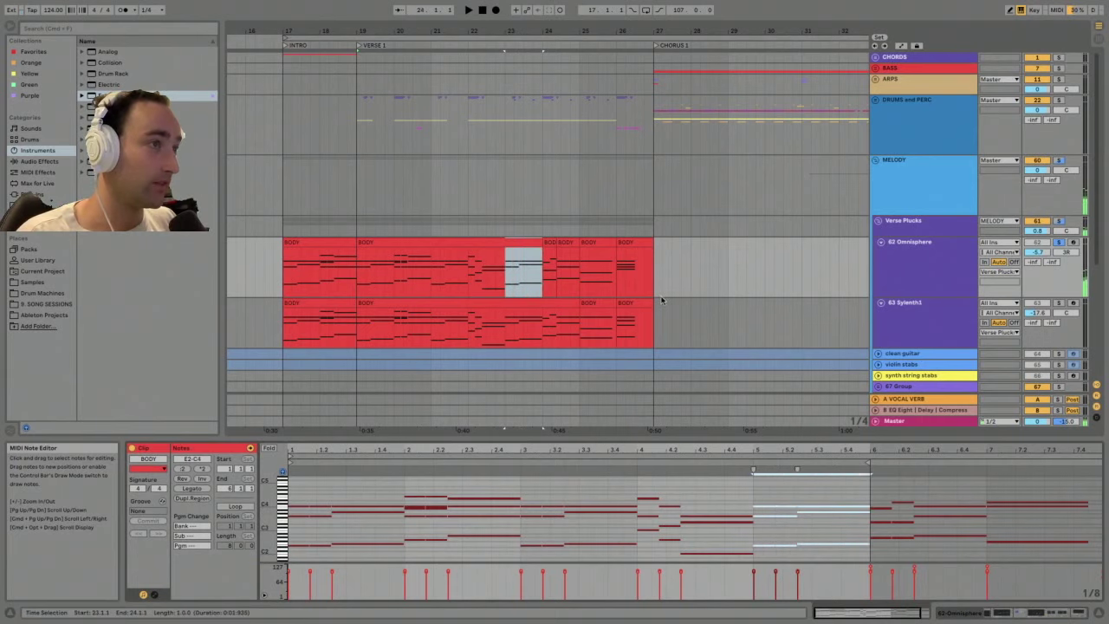
- Open the short Omnisphere clip at bar 24 and enlarge the note editor
click(548, 245)
drag(505, 547, 779, 453)
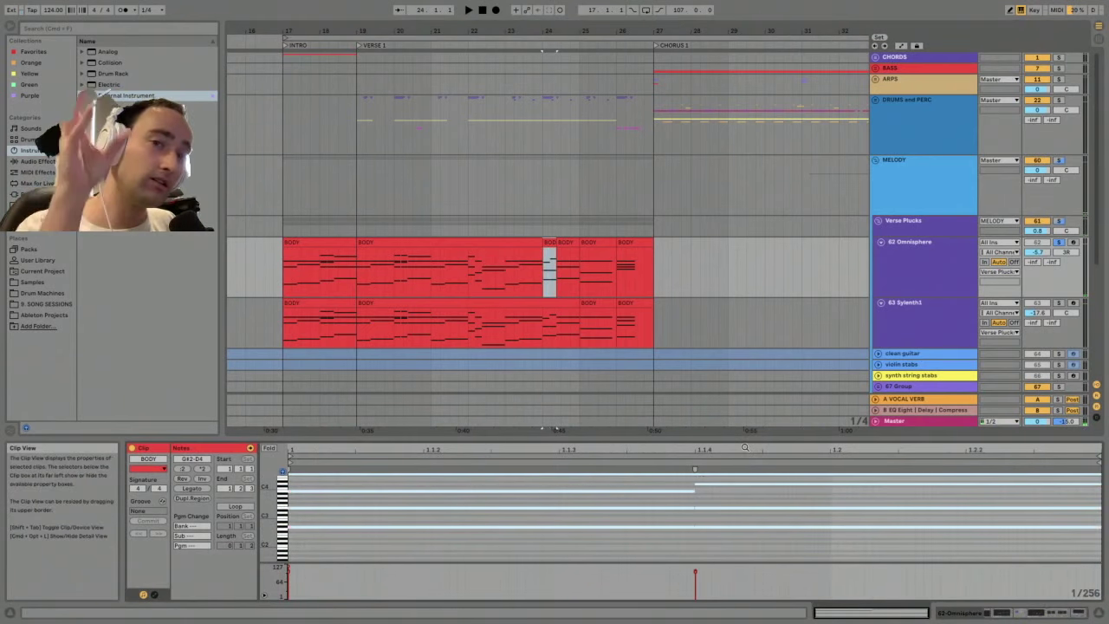
drag(731, 438, 731, 403)
mouse_move(273, 486)
mouse_down()
mouse_move(257, 523)
mouse_move(263, 492)
mouse_up()
- Select the bar 24 clip's first chord, its G#2 root, and the notes of the second chord from the root up
drag(482, 546, 481, 490)
drag(465, 529, 466, 558)
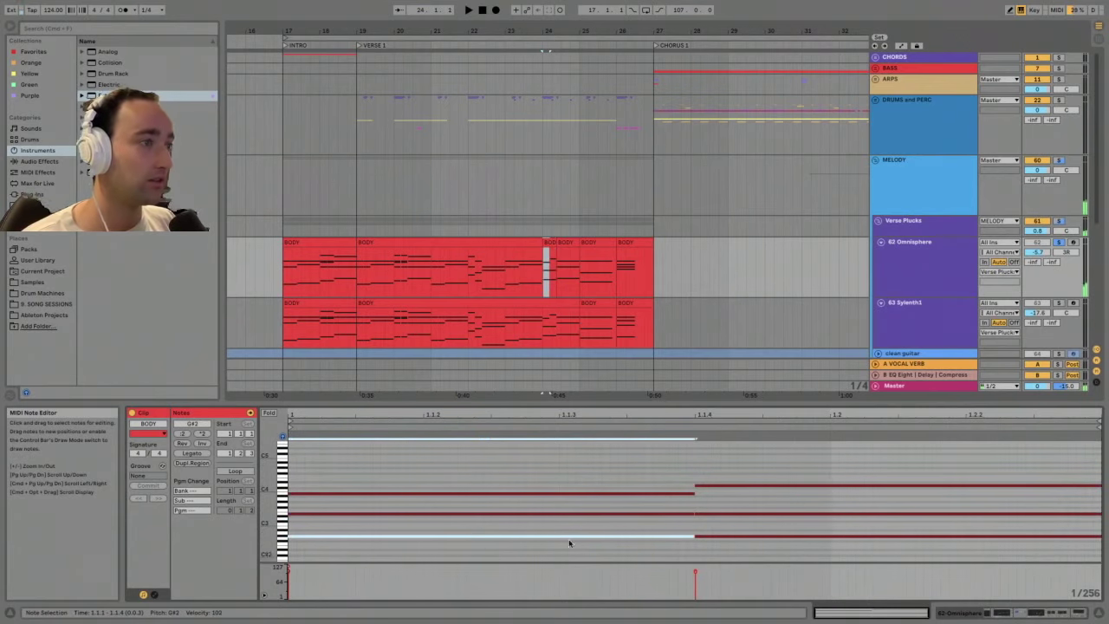
drag(727, 549, 730, 510)
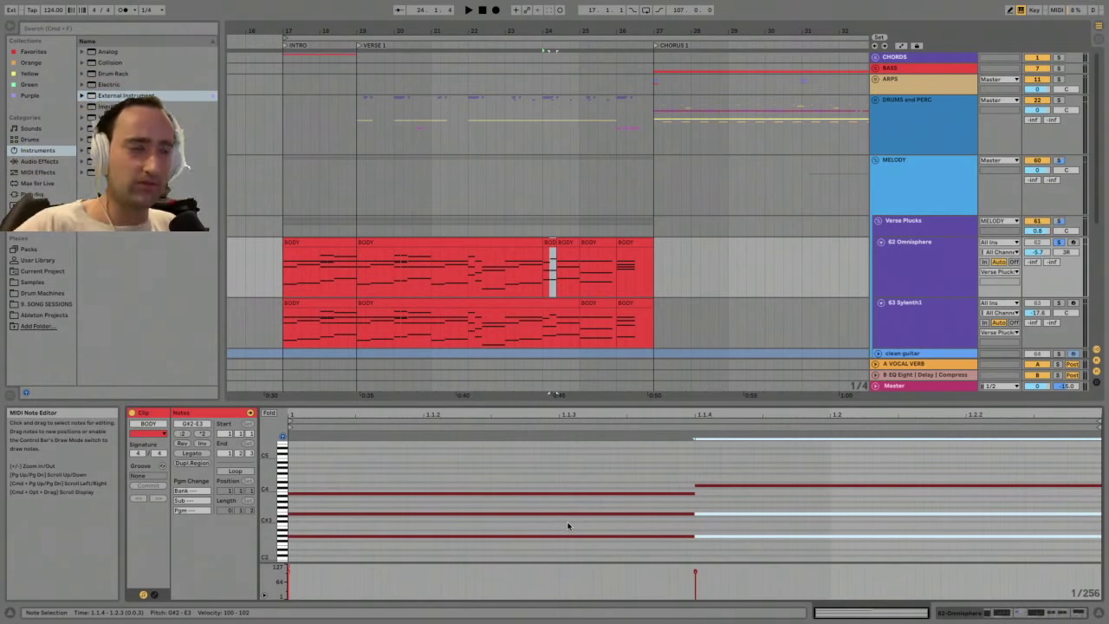
shift+click(703, 485)
- Audition the second clip in bar 24, check the bar 25 clip, and select both bar 24 clips together
click(572, 241)
key(space)
key(space)
click(591, 240)
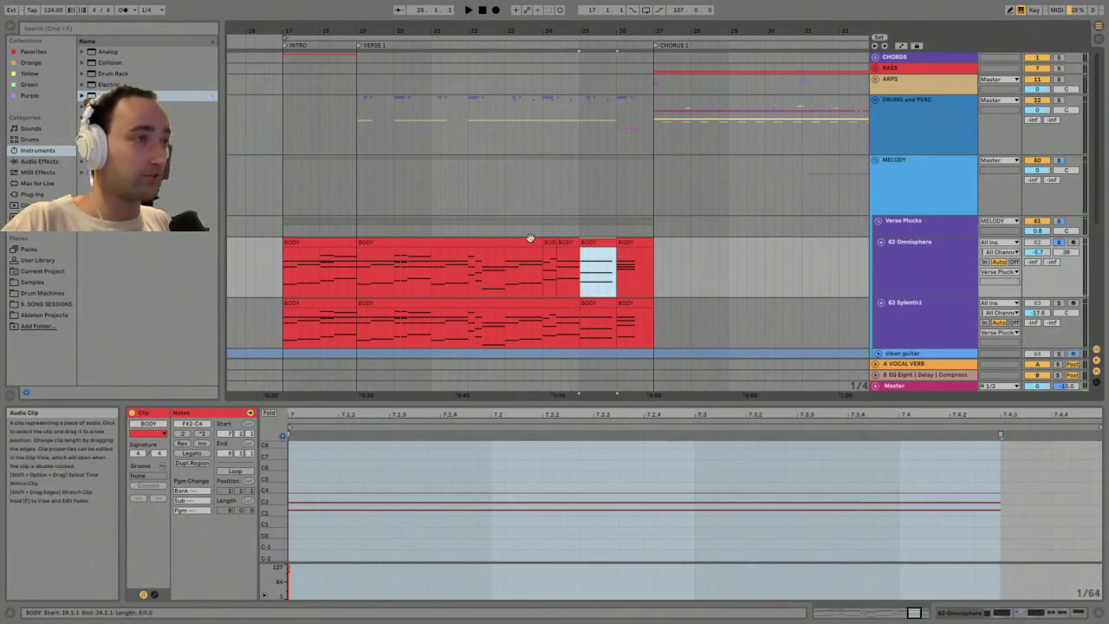
click(551, 241)
shift+click(565, 240)
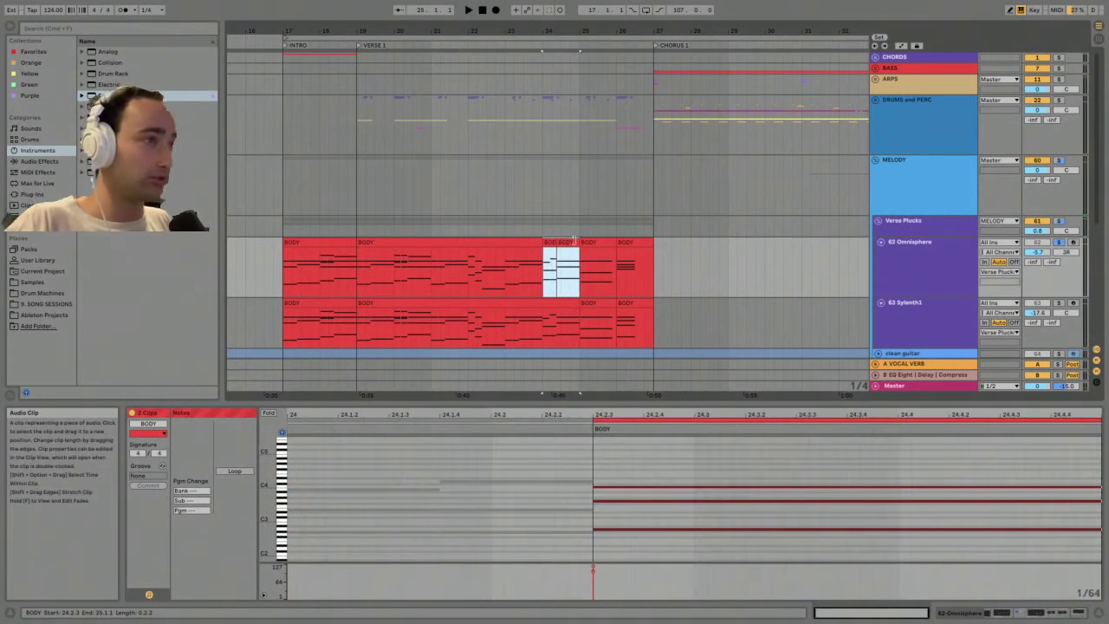
- Open and audition the bar 25 clip, selecting its C4 top note and its full F#2 to C4 chord
click(589, 241)
key(space)
click(516, 468)
key(space)
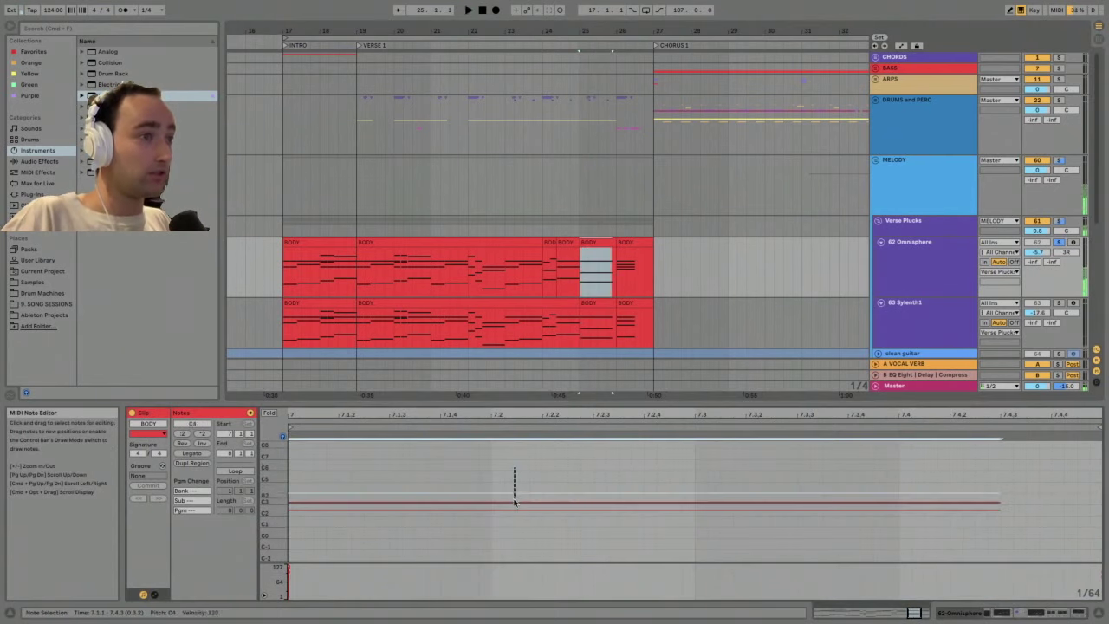
key(super+a)
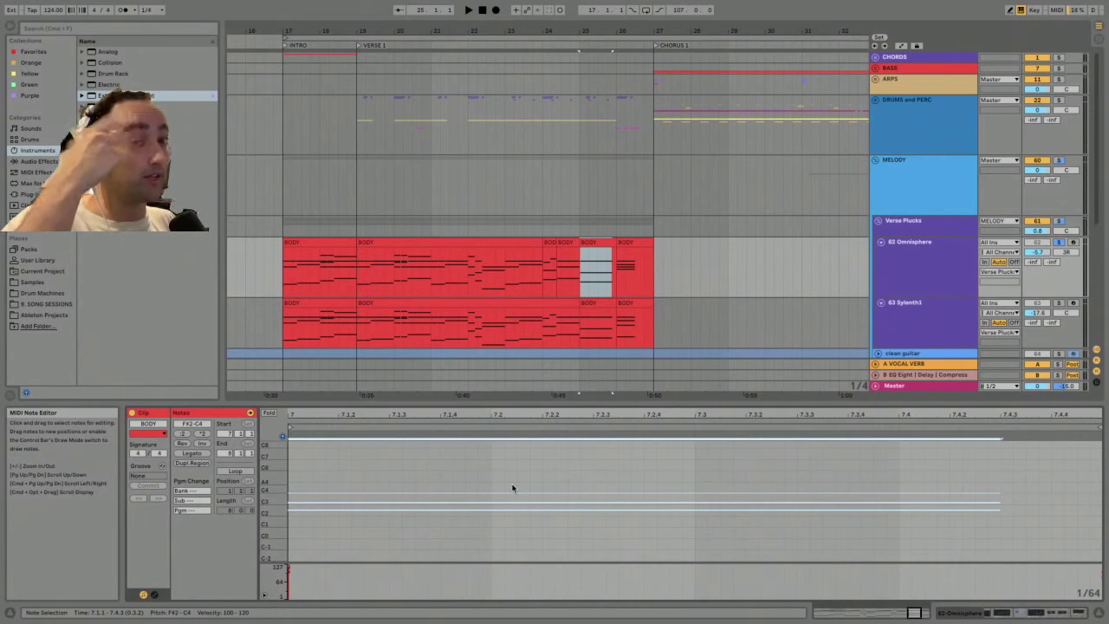
- Select the lower F#2 to D3 notes of the bar 25 chord from the bottom up
click(497, 518)
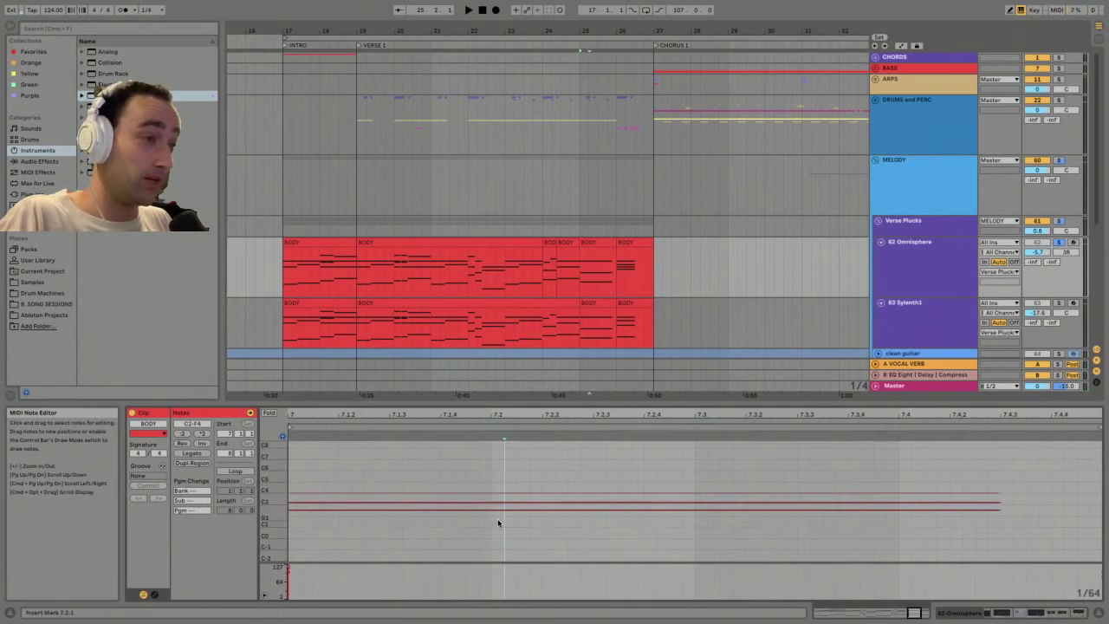
click(498, 502)
click(497, 497)
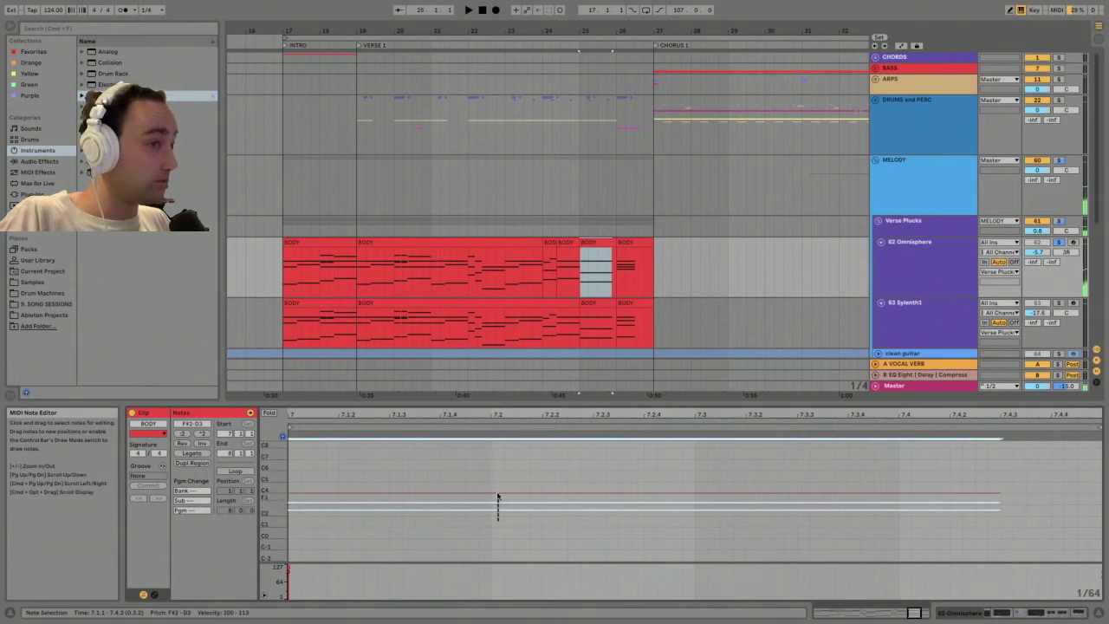
- Open and play the last Omnisphere verse clip at bar 26, and select its whole chord
click(628, 242)
key(space)
key(space)
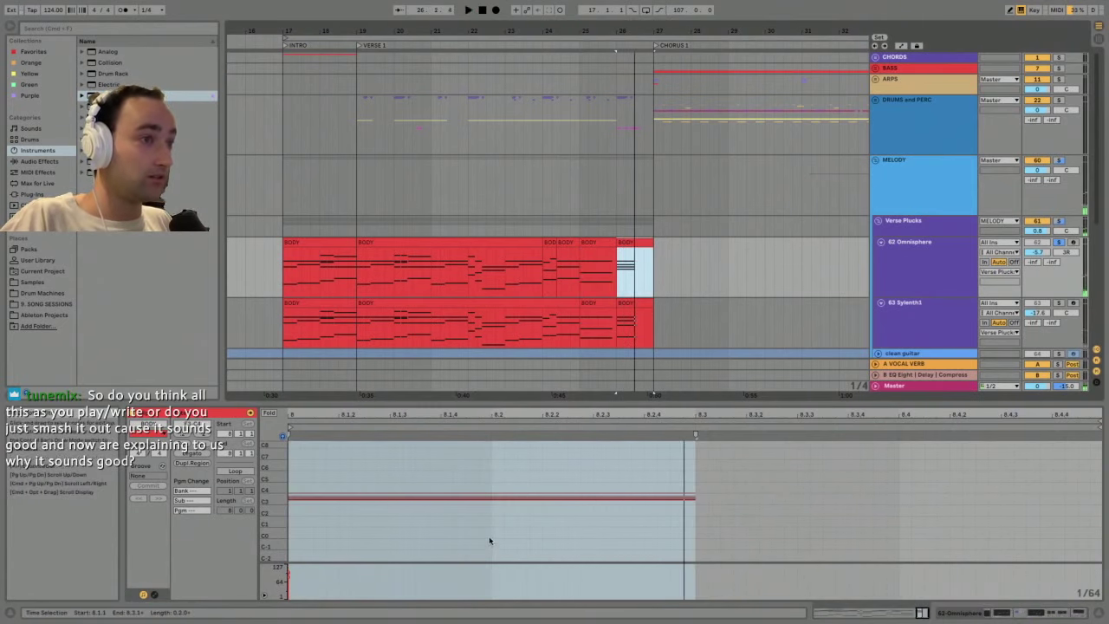
drag(489, 538, 489, 471)
drag(274, 496, 331, 464)
- Single out individual notes of the bar 26 chord and reselect the full F3 to C4 chord
click(315, 502)
click(317, 495)
click(330, 545)
click(331, 537)
drag(337, 448, 338, 581)
drag(267, 510, 234, 507)
drag(356, 415, 907, 392)
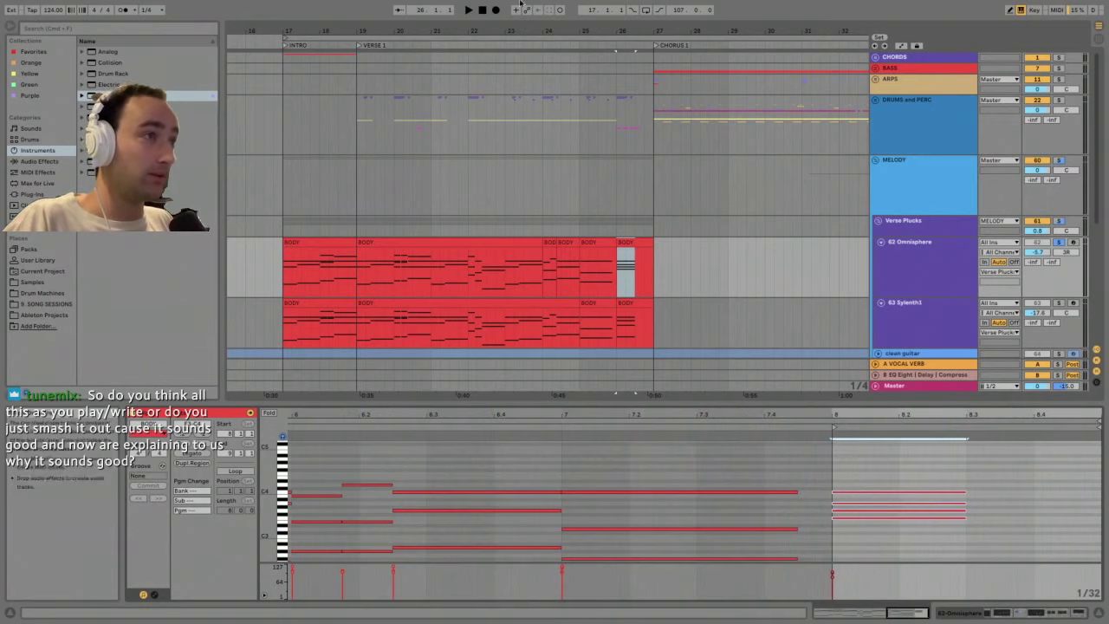
- Enlarge the note editor to view the whole verse chord progression, and reduce it again to bring back the arrangement tracks
drag(542, 32, 518, 29)
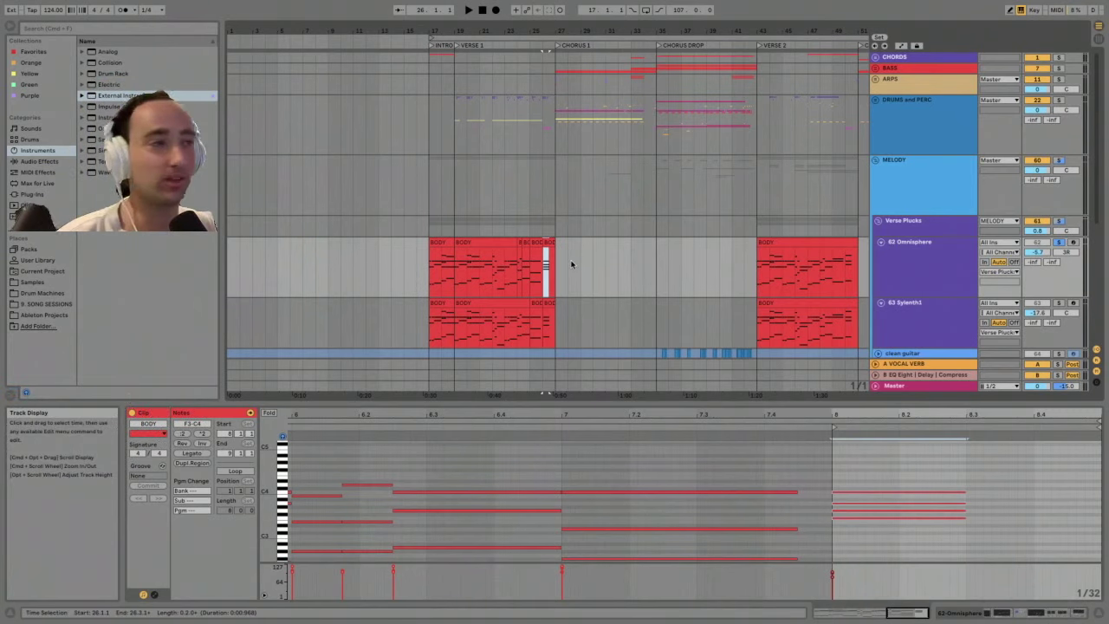
drag(635, 403, 642, 173)
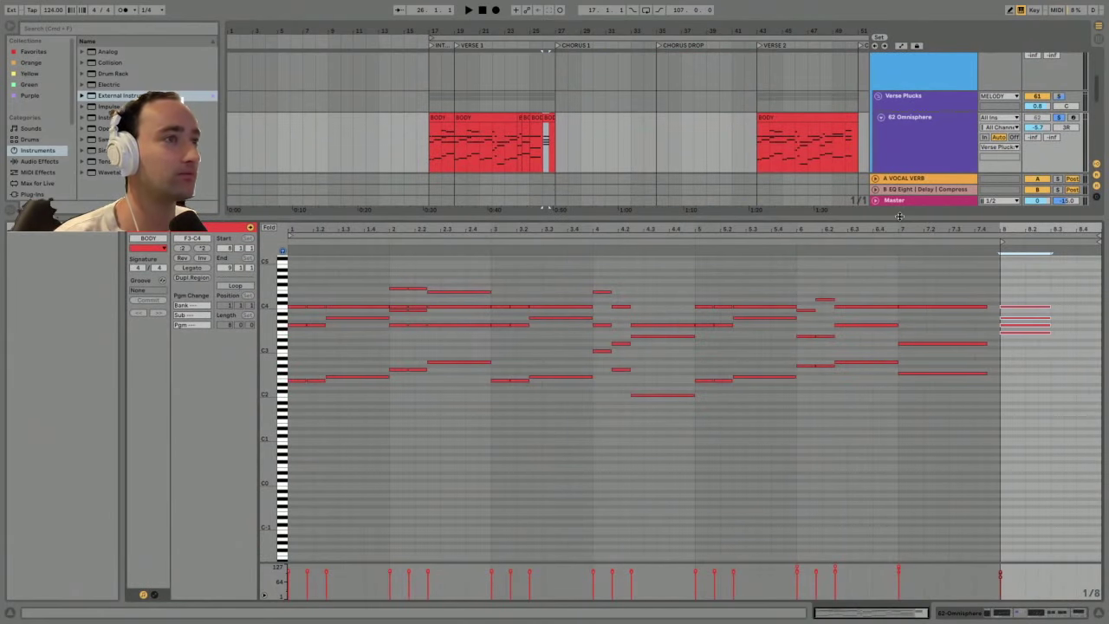
drag(379, 234, 405, 378)
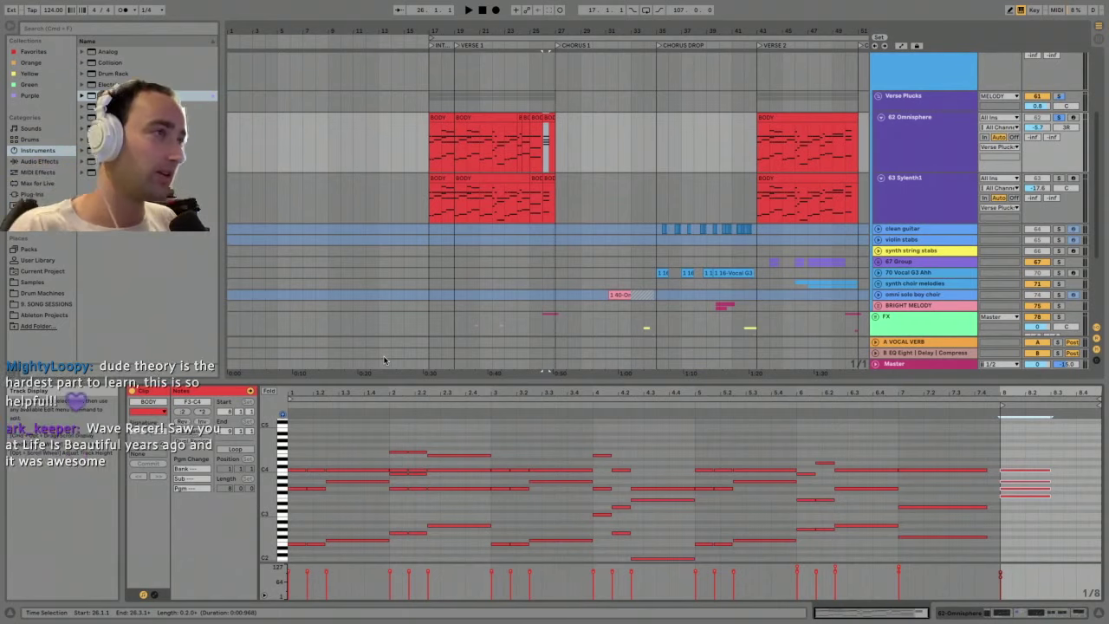
- Set the insert marker at bar 24, move it to the start of VERSE 1 at bar 19, and briefly play from there
click(519, 132)
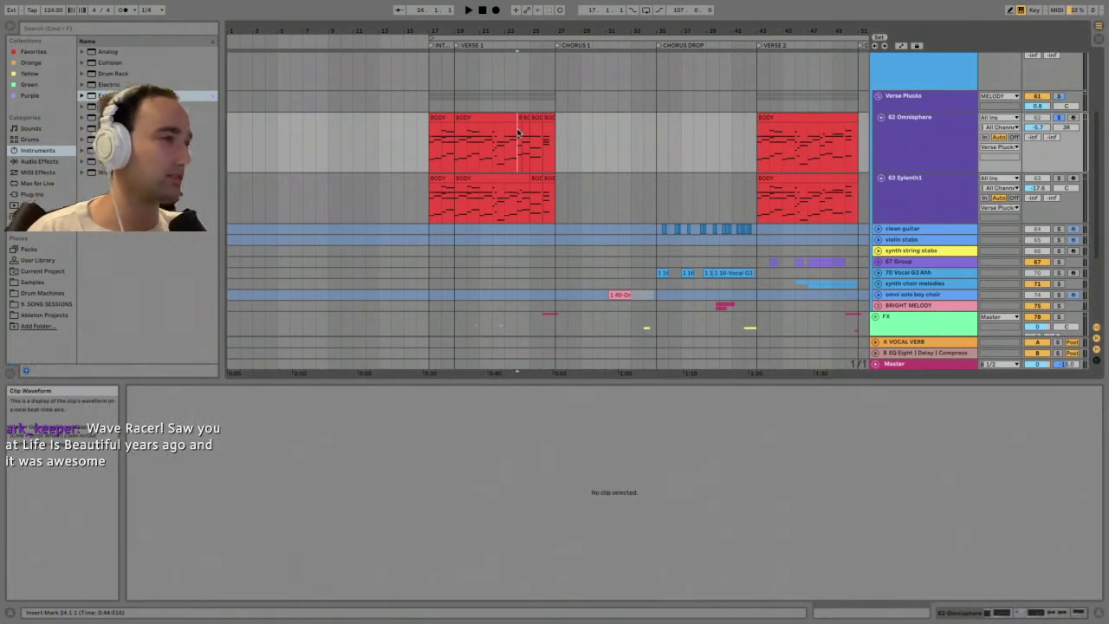
scroll(519, 165, down, 2)
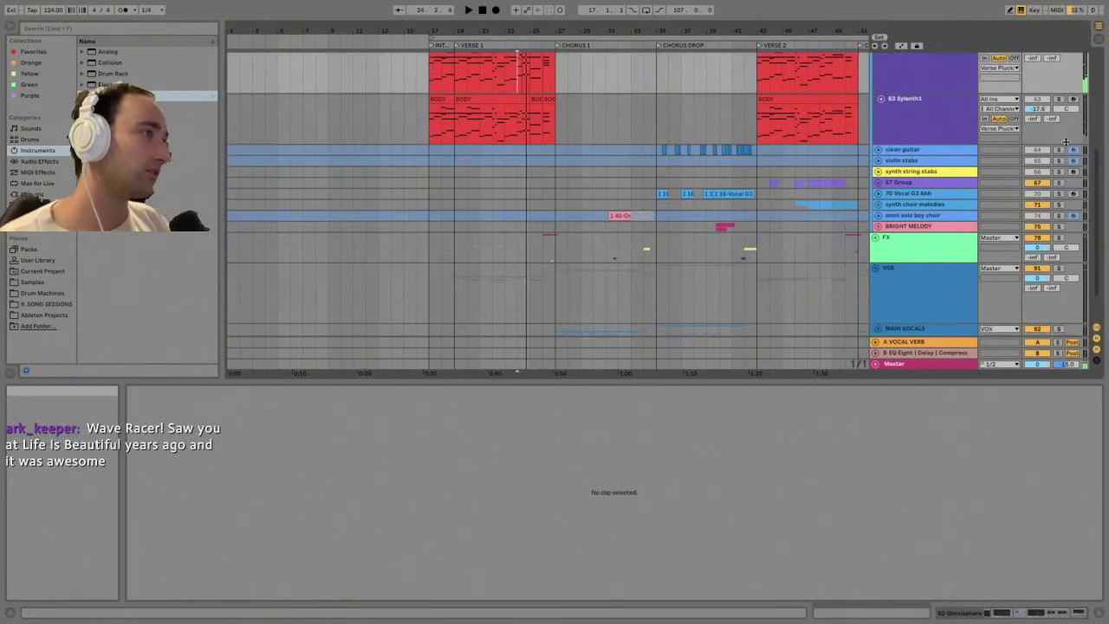
scroll(470, 119, down, 2)
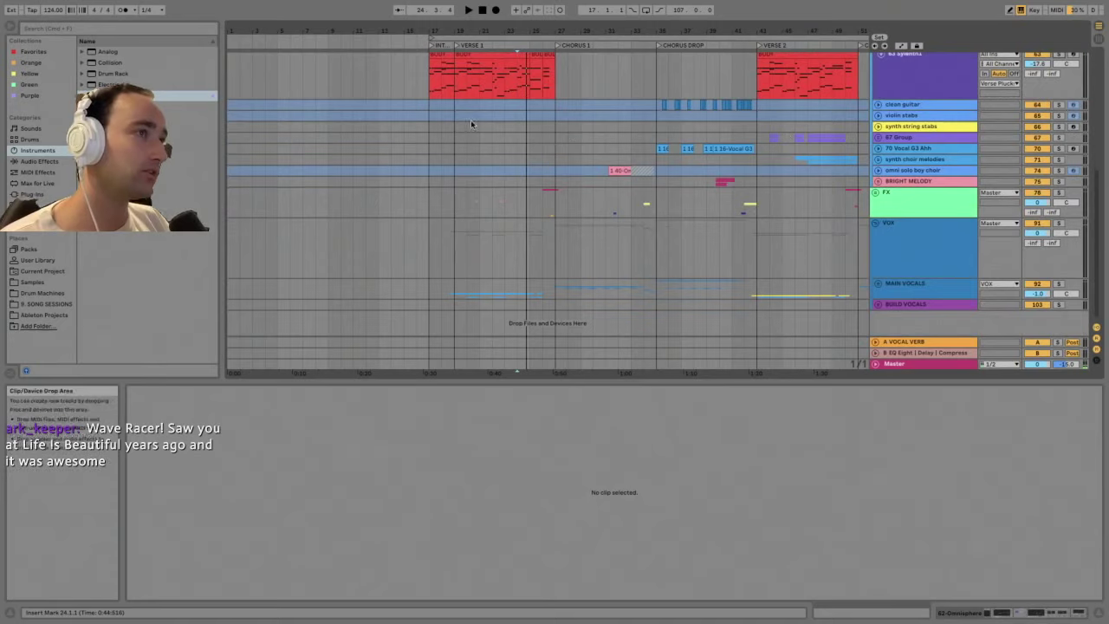
click(453, 199)
key(space)
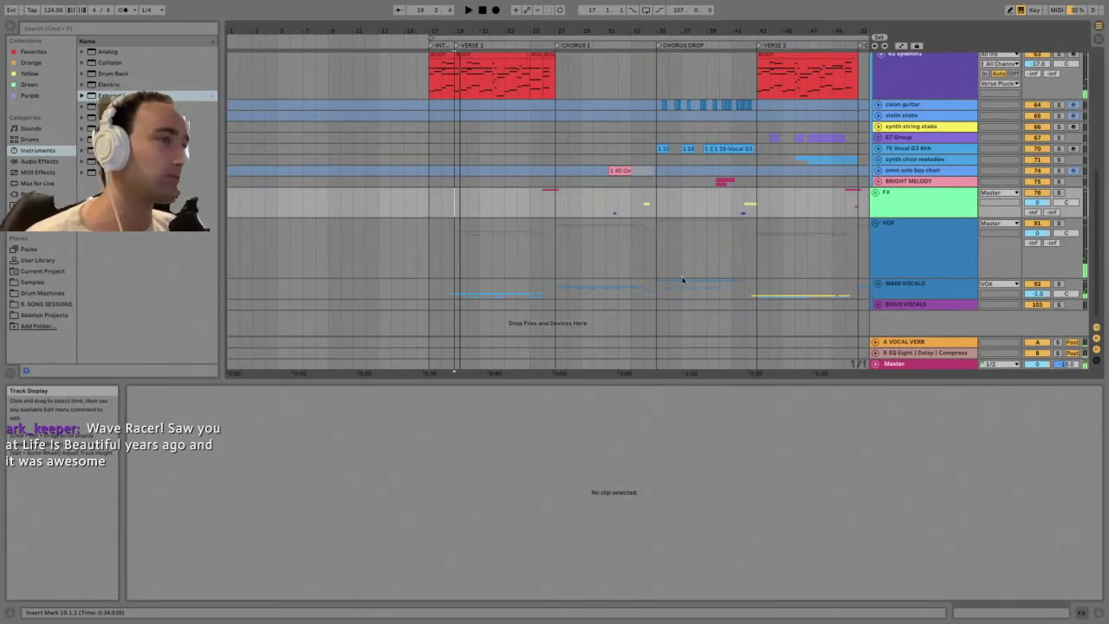
- Unfold the MAIN VOCALS group to show its individual vocal tracks
click(897, 284)
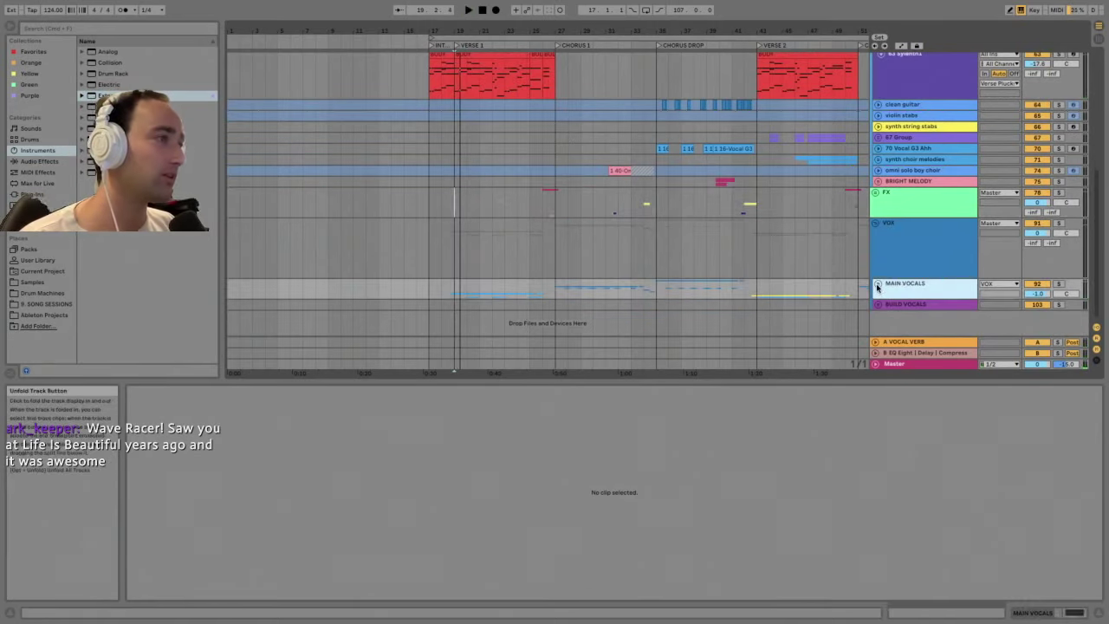
click(878, 284)
scroll(881, 303, down, 1)
click(890, 313)
scroll(400, 225, down, 3)
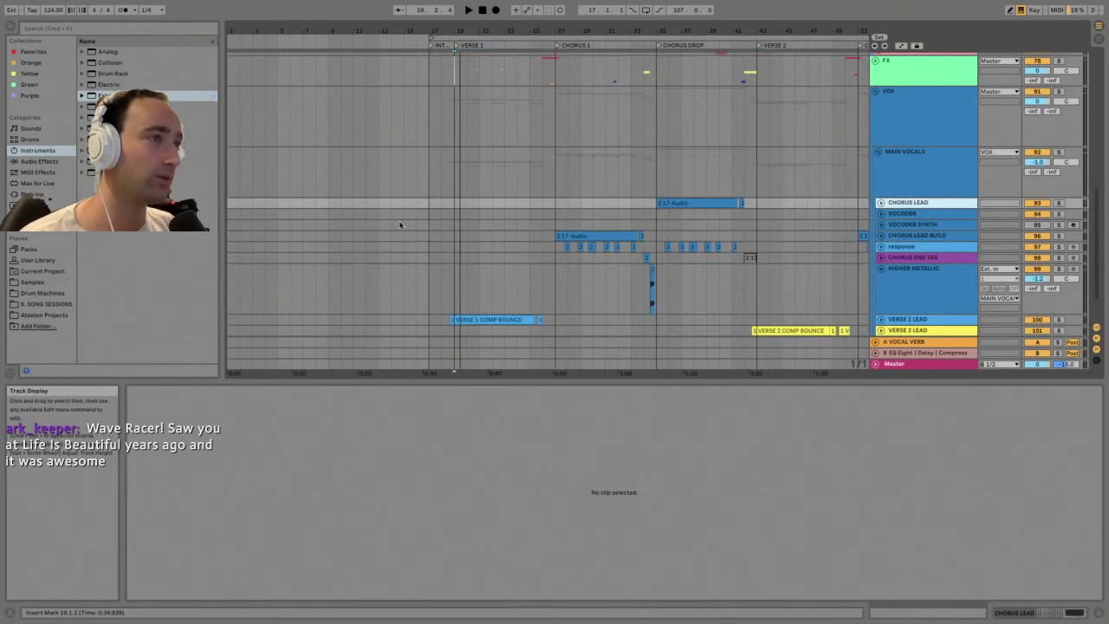
- Play the song from the start of VERSE 1 at bar 19 and watch the vocal tracks
click(454, 288)
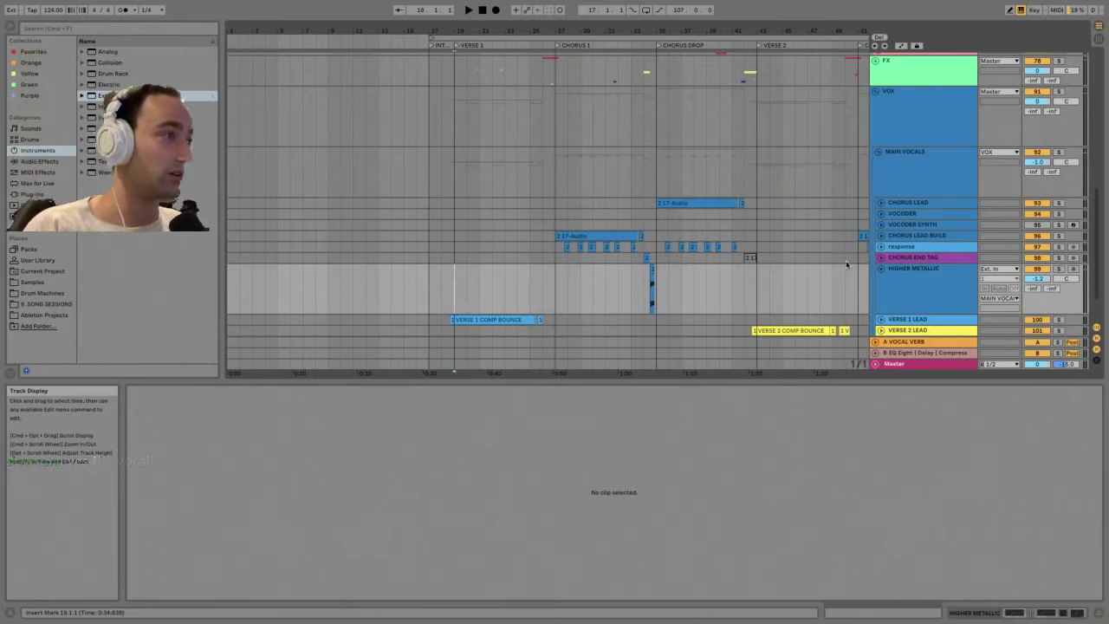
scroll(1028, 272, down, 3)
key(space)
scroll(1027, 272, up, 3)
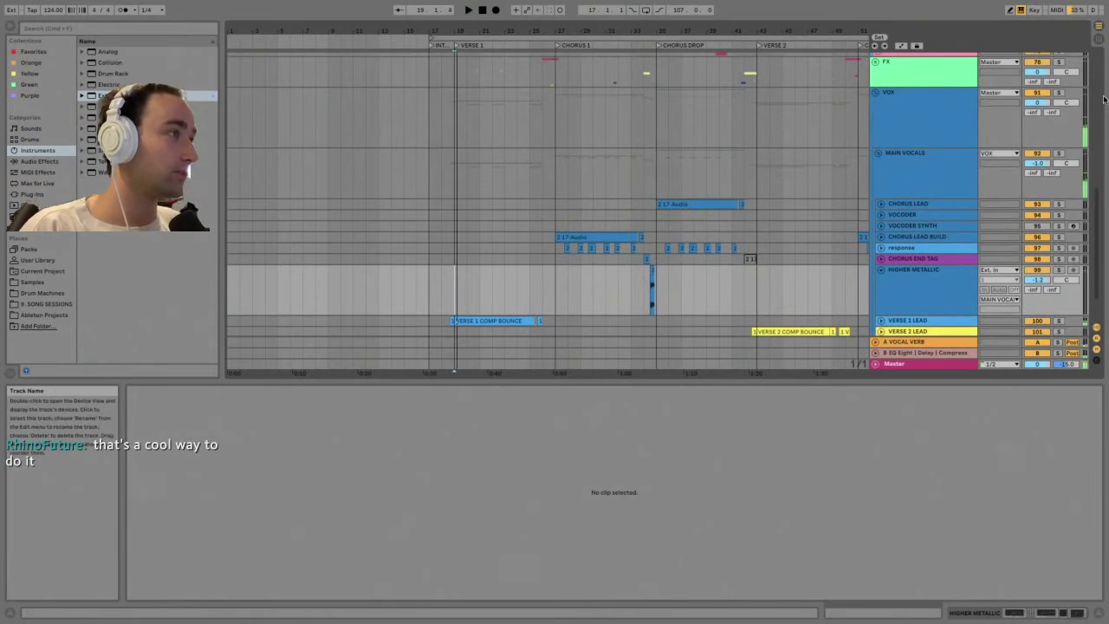
scroll(598, 161, down, 2)
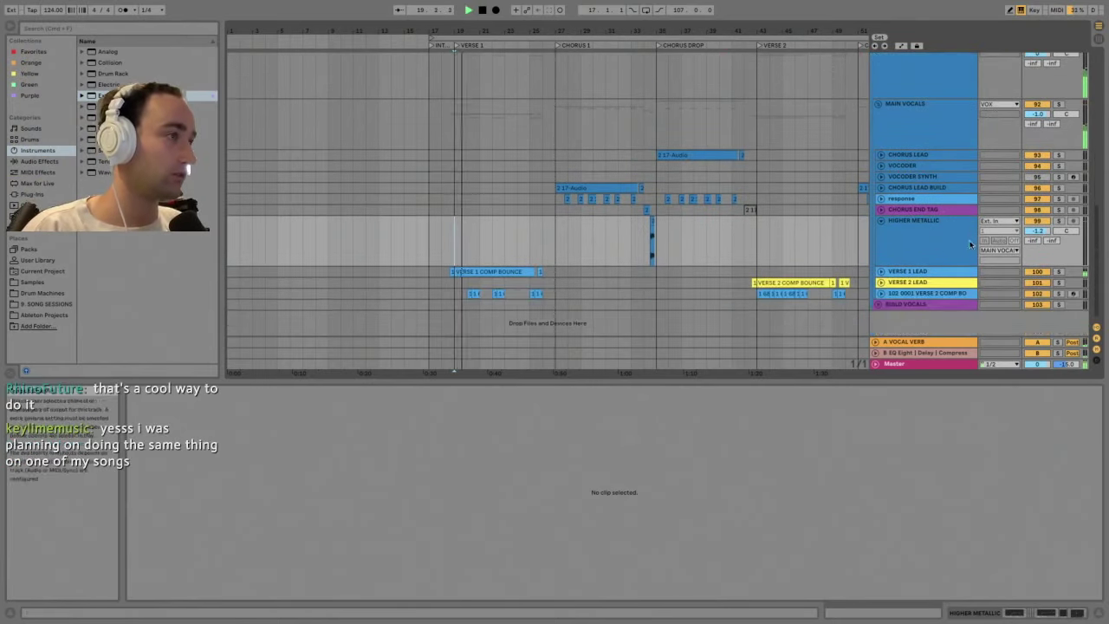
- Unfold the VERSE 1 LEAD track and the 102 0001 VERSE 2 COMP BO track beneath the leads, and select VERSE 1 LEAD
click(881, 271)
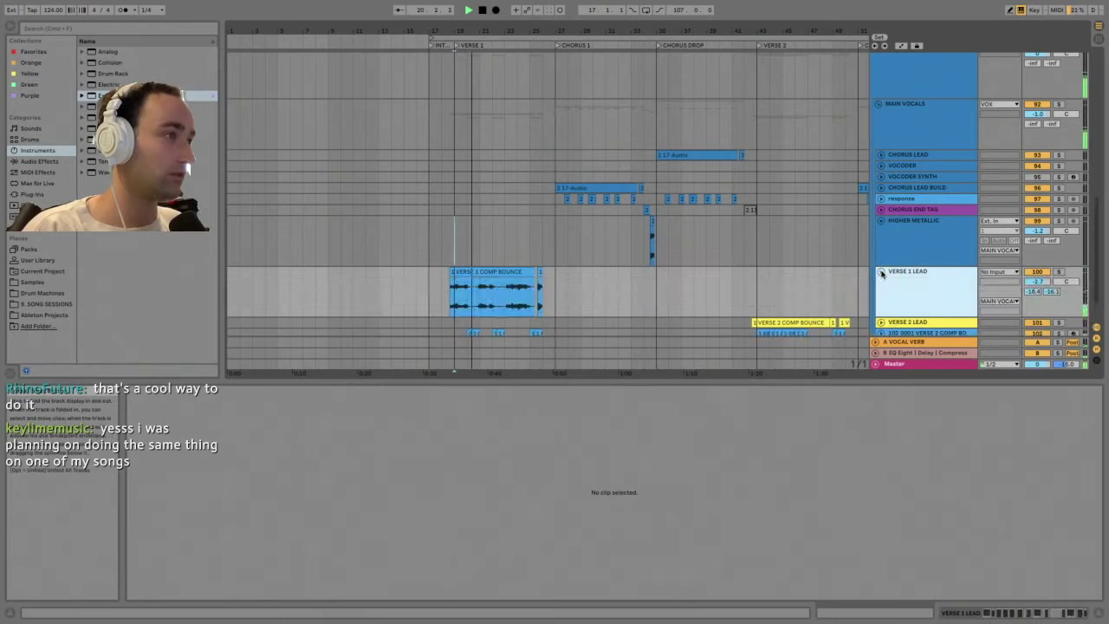
click(889, 330)
click(881, 330)
scroll(693, 217, down, 2)
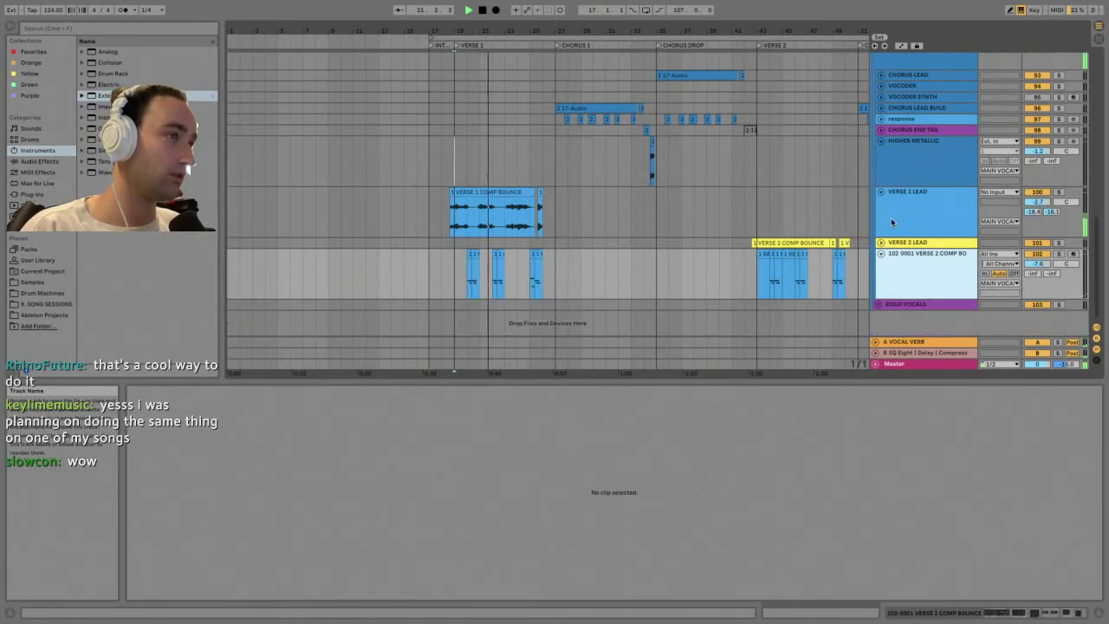
drag(502, 26, 503, 80)
click(935, 216)
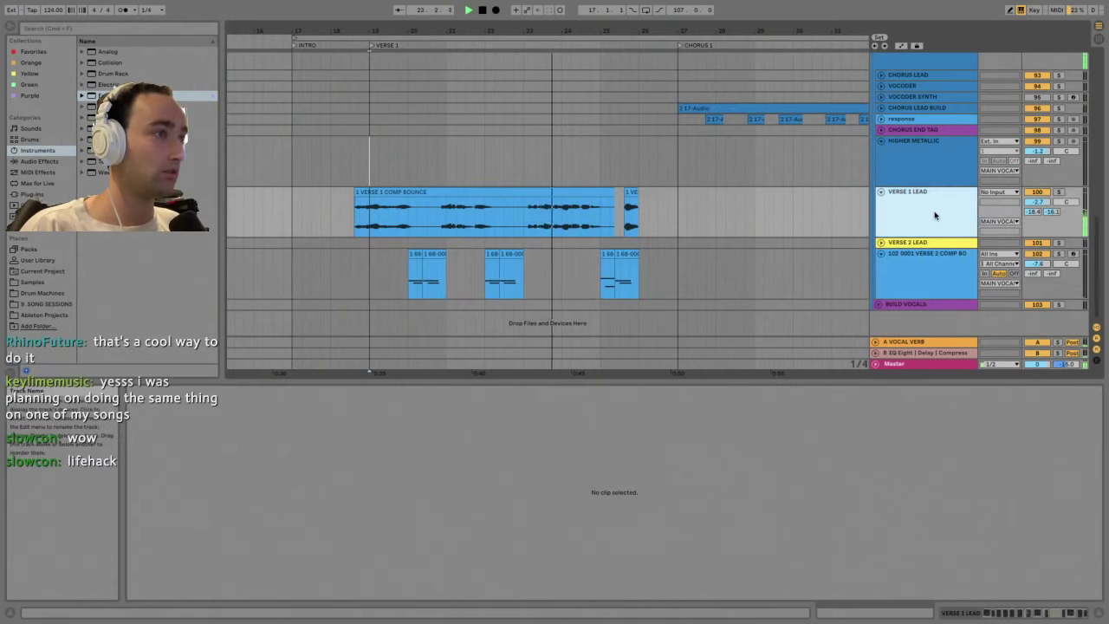
- Solo the 102 0001 VERSE 2 COMP BO track, play its vocal chop clip at bar 22, and show the track's devices
drag(564, 30, 563, 5)
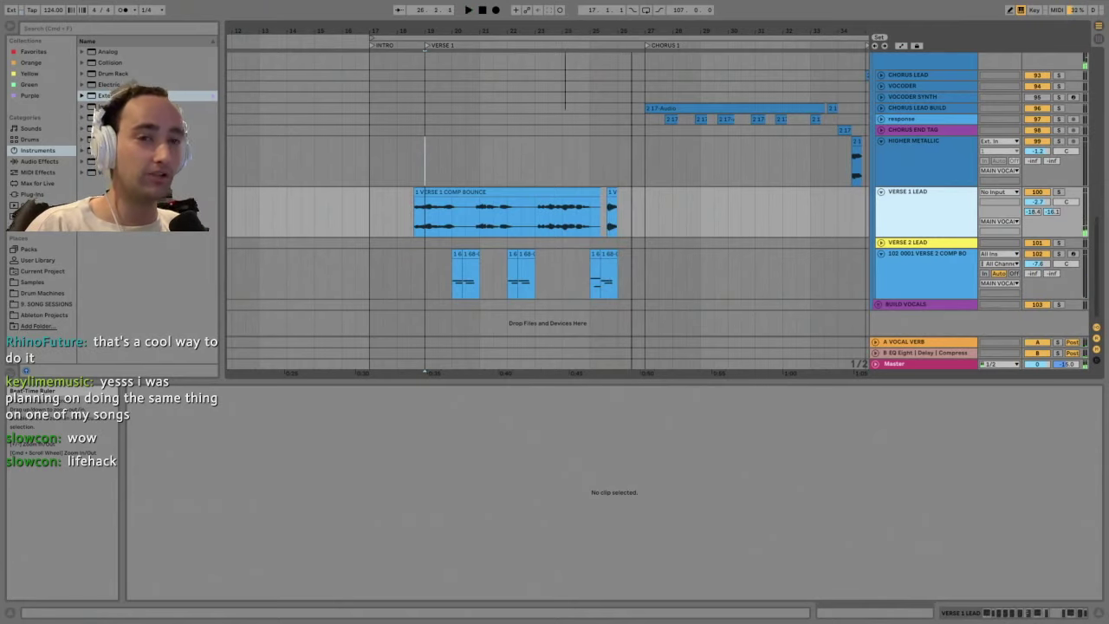
drag(566, 28, 566, 20)
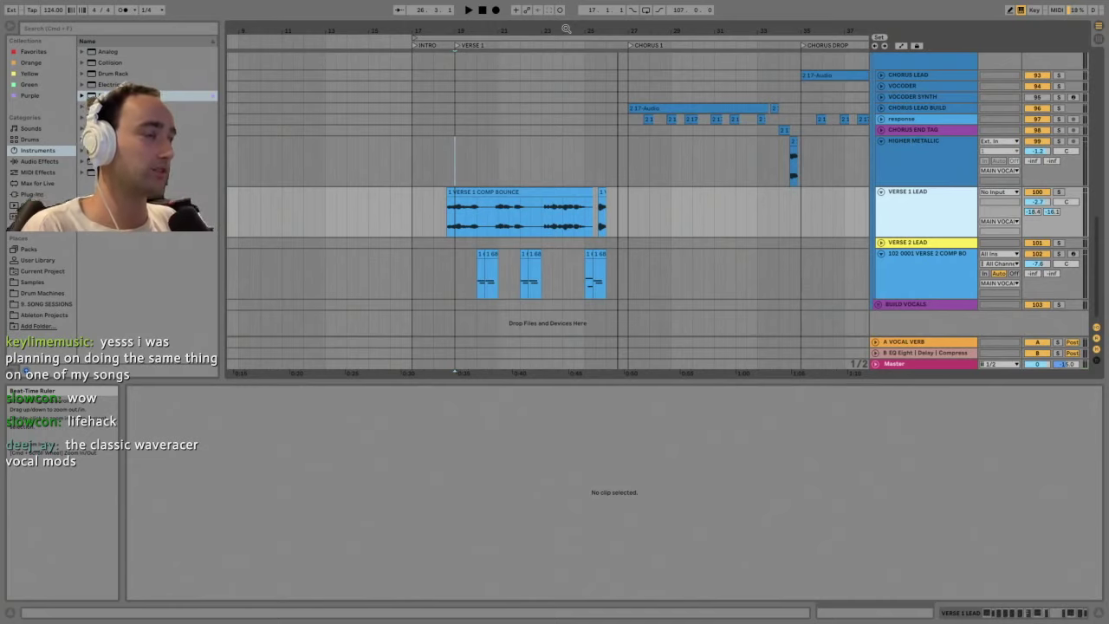
drag(559, 30, 558, 20)
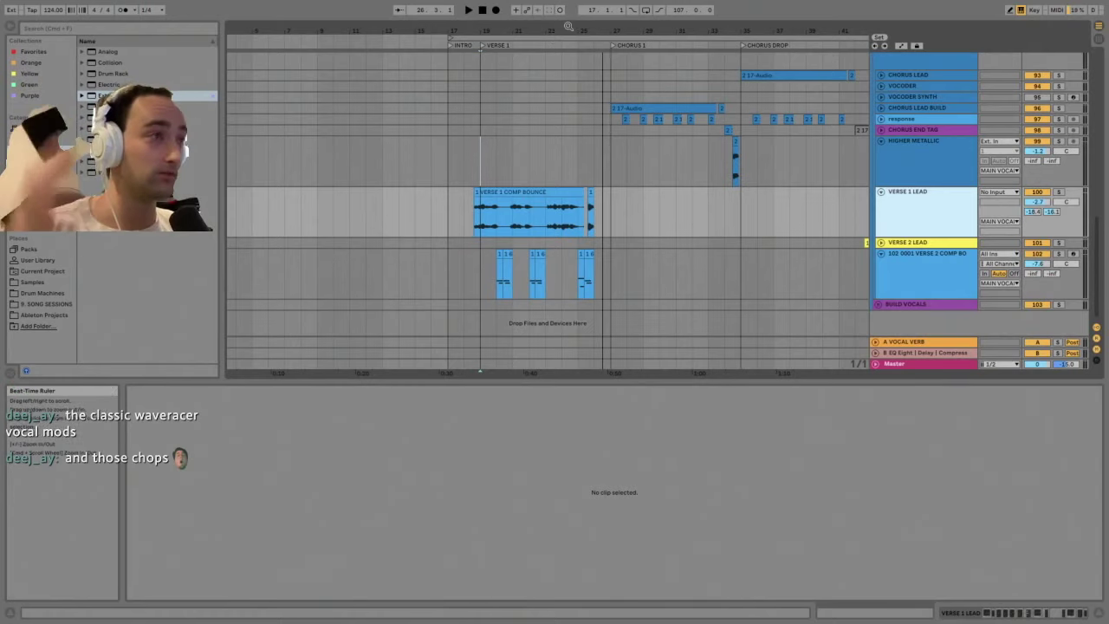
drag(574, 26, 674, 53)
click(554, 255)
click(954, 258)
click(1058, 253)
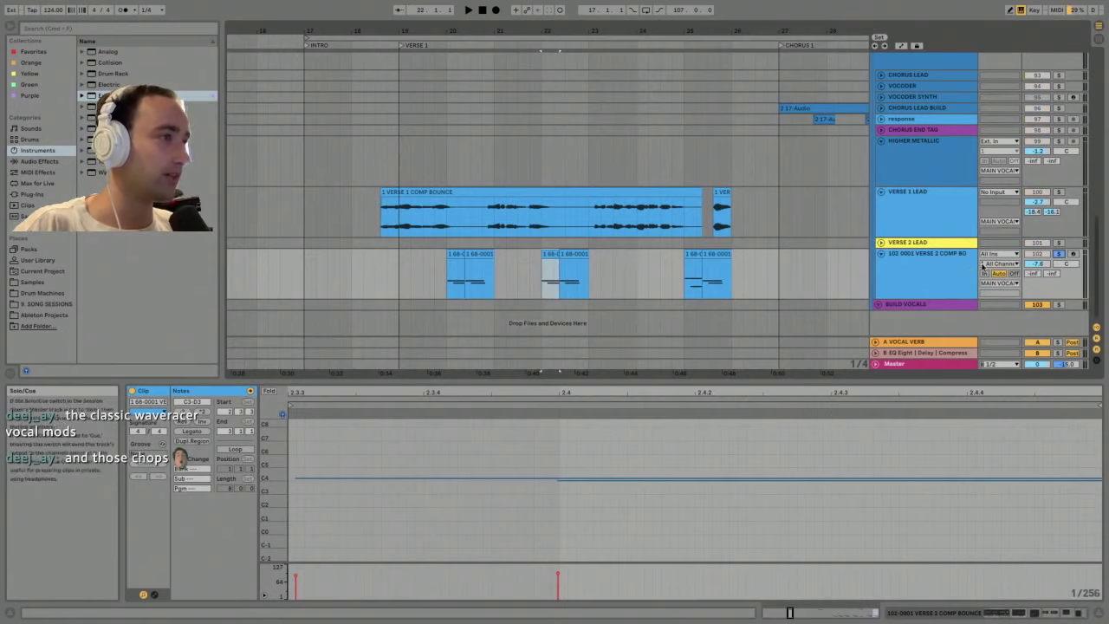
key(space)
double_click(958, 262)
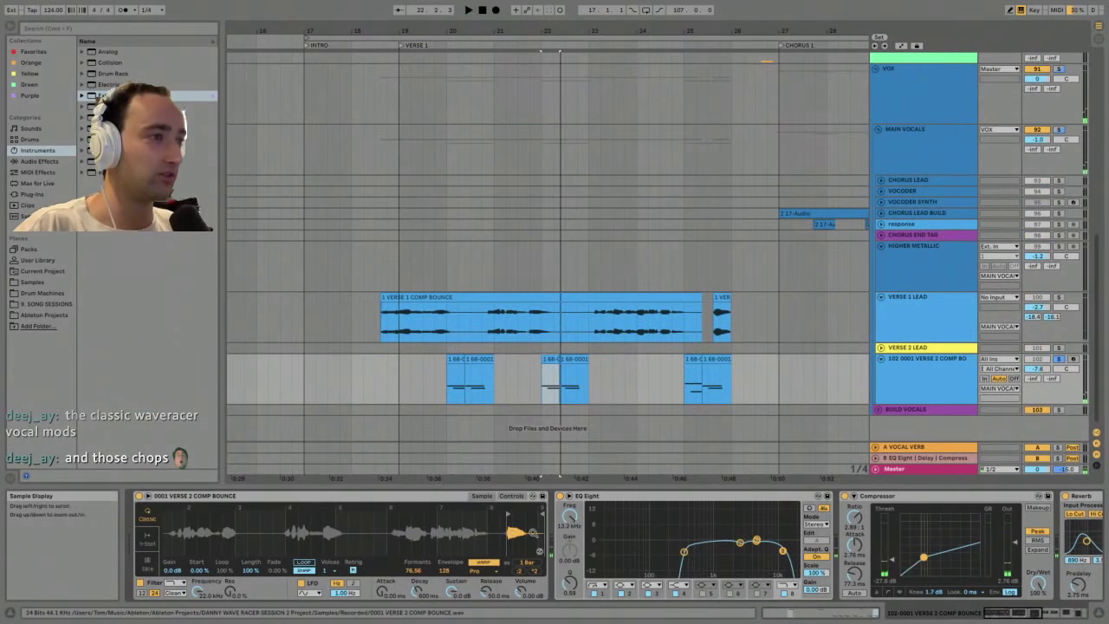
- Play the chop clips at bars 22.2.3 and 25.1 and examine the 0001 VERSE 2 COMP BOUNCE sample waveform behind them
mouse_move(346, 530)
mouse_down()
mouse_move(346, 550)
mouse_move(347, 516)
mouse_up()
drag(509, 520, 514, 528)
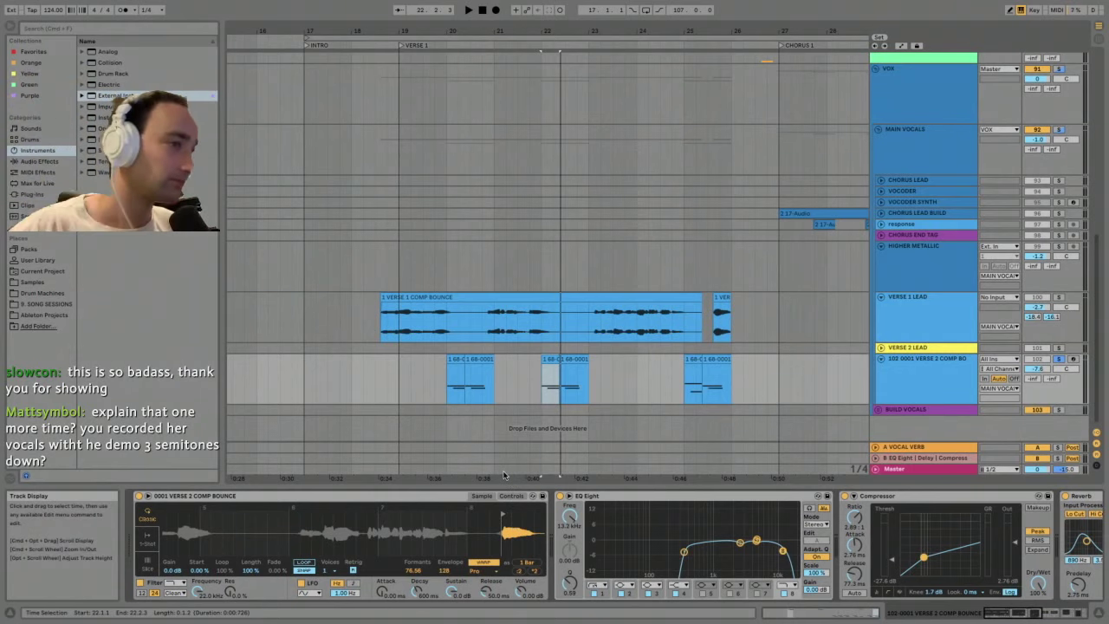
click(422, 298)
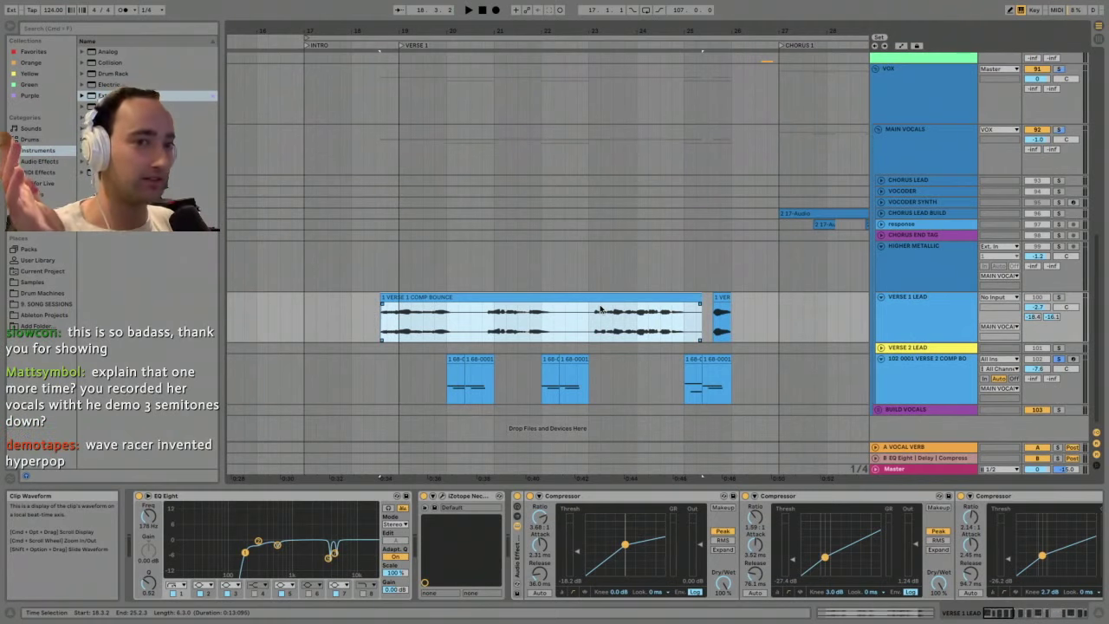
click(558, 359)
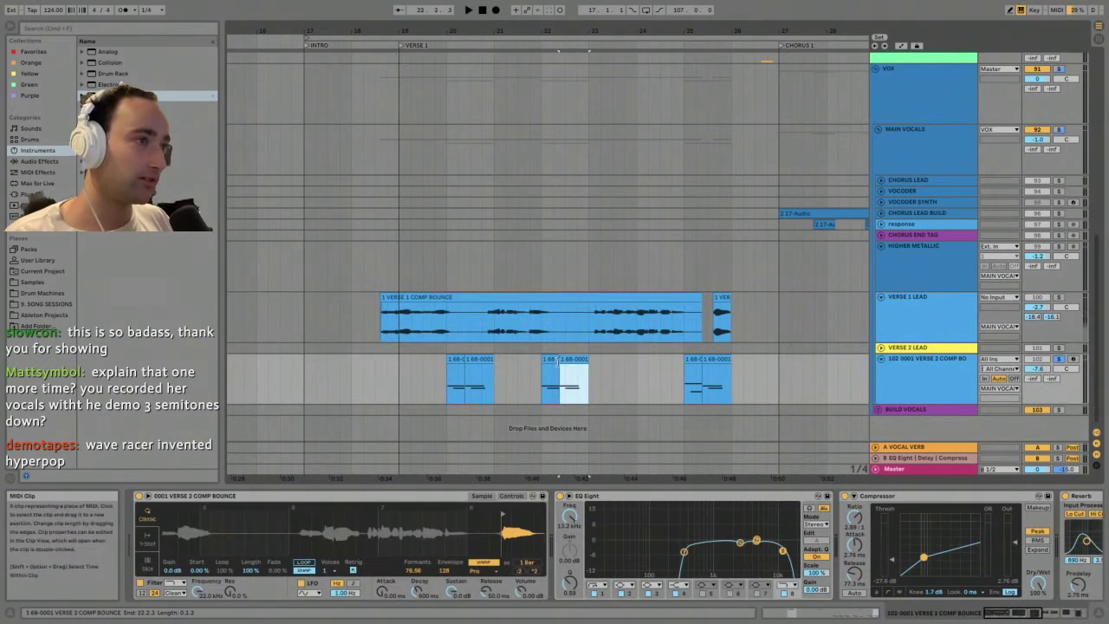
drag(508, 518, 283, 525)
key(space)
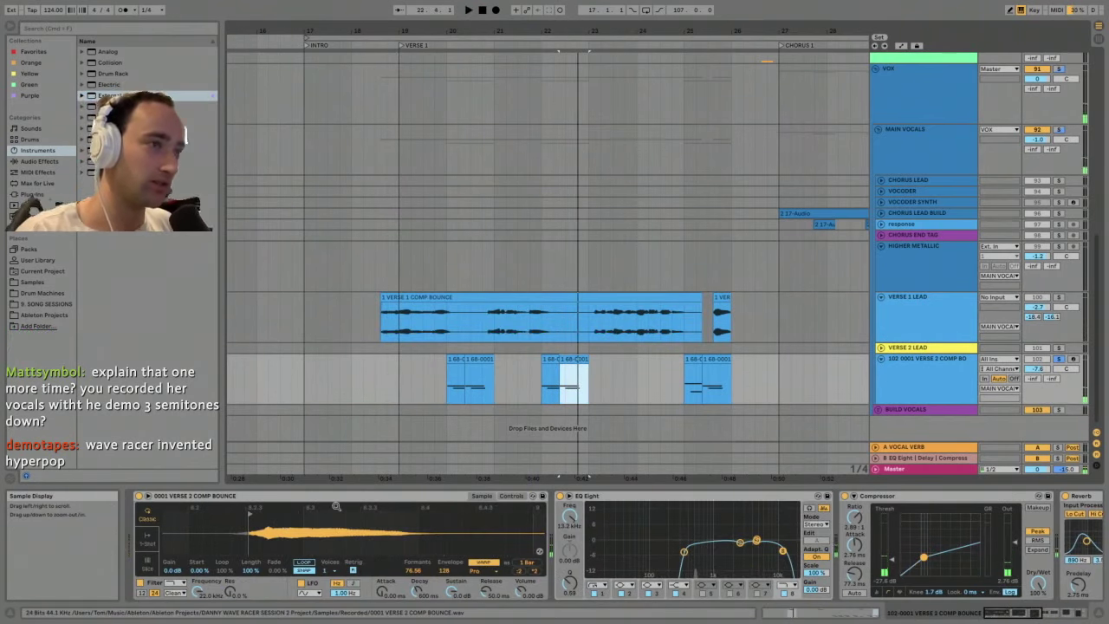
drag(285, 515, 463, 542)
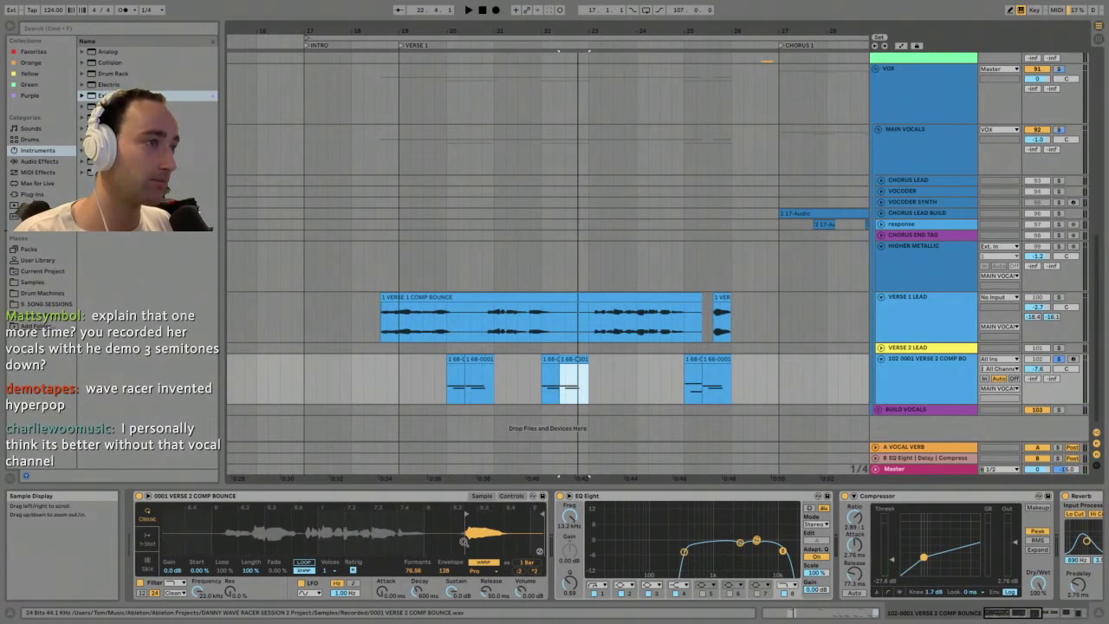
click(693, 358)
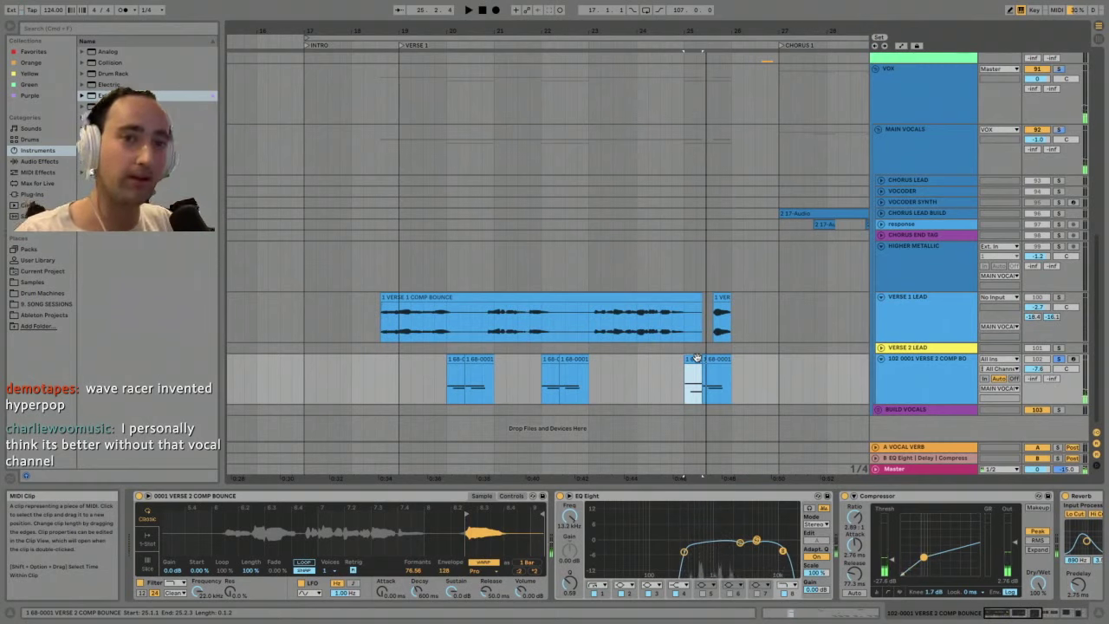
- View the vocal chop track's effects, unsolo and fold that track, and fold VERSE 1 LEAD
drag(735, 31, 739, 15)
click(1040, 613)
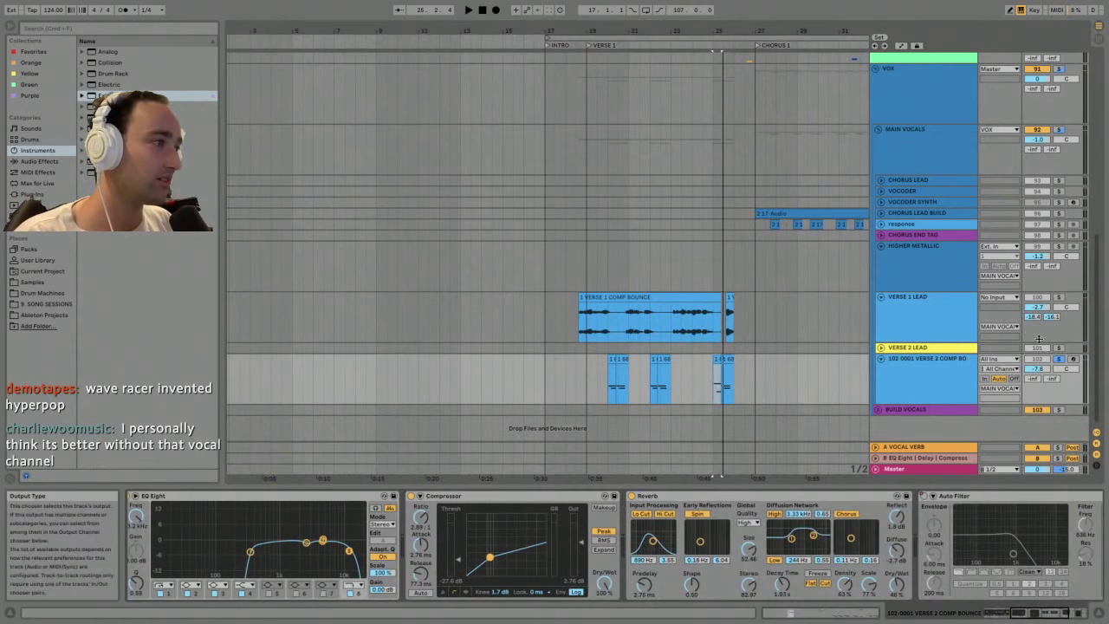
click(884, 359)
click(880, 359)
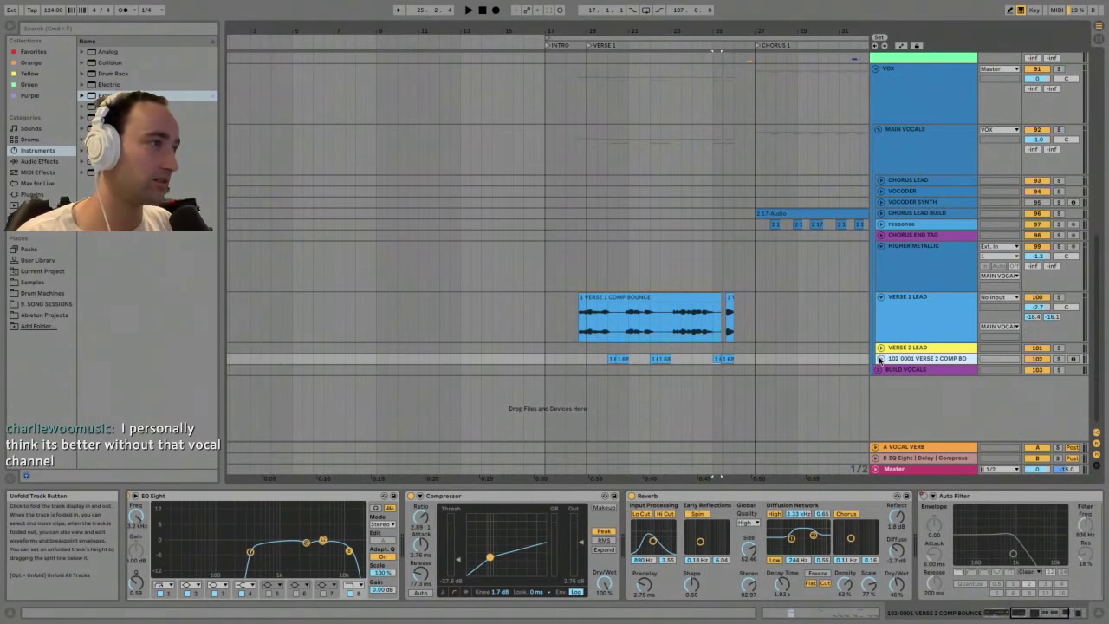
click(887, 299)
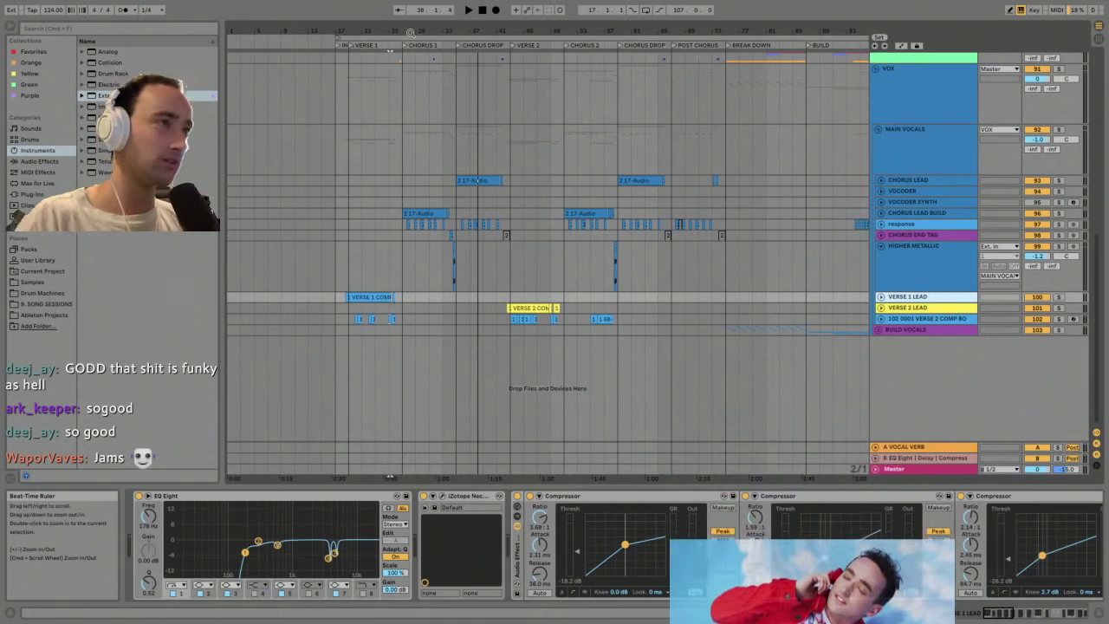
- Play the song from the start of CHORUS 1 at bar 27 and select the CHORUS LEAD BUILD track
drag(390, 475, 351, 476)
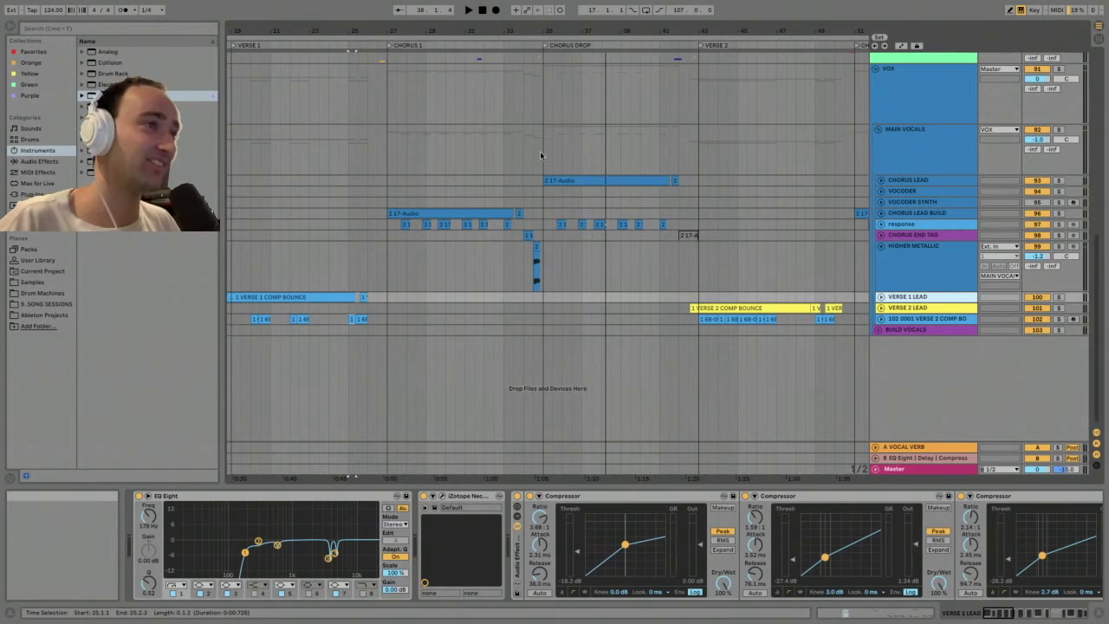
click(383, 202)
key(space)
scroll(952, 216, up, 1)
click(952, 216)
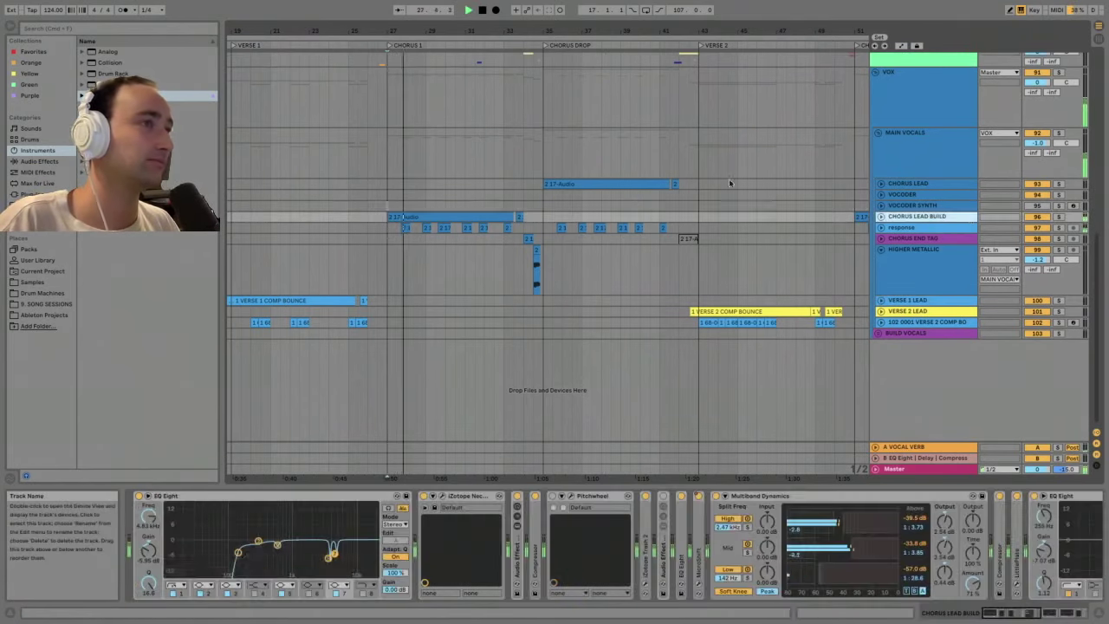
- Fold 62 Omnisphere together with the other unfolded track in the Verse Plucks group
scroll(550, 152, up, 8)
click(752, 153)
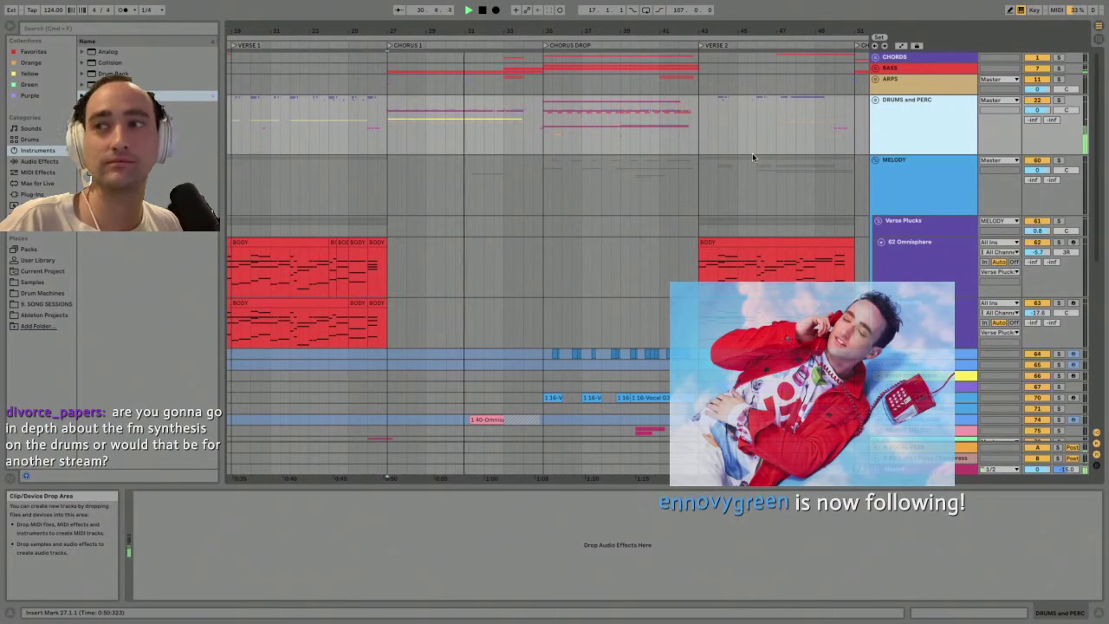
click(898, 246)
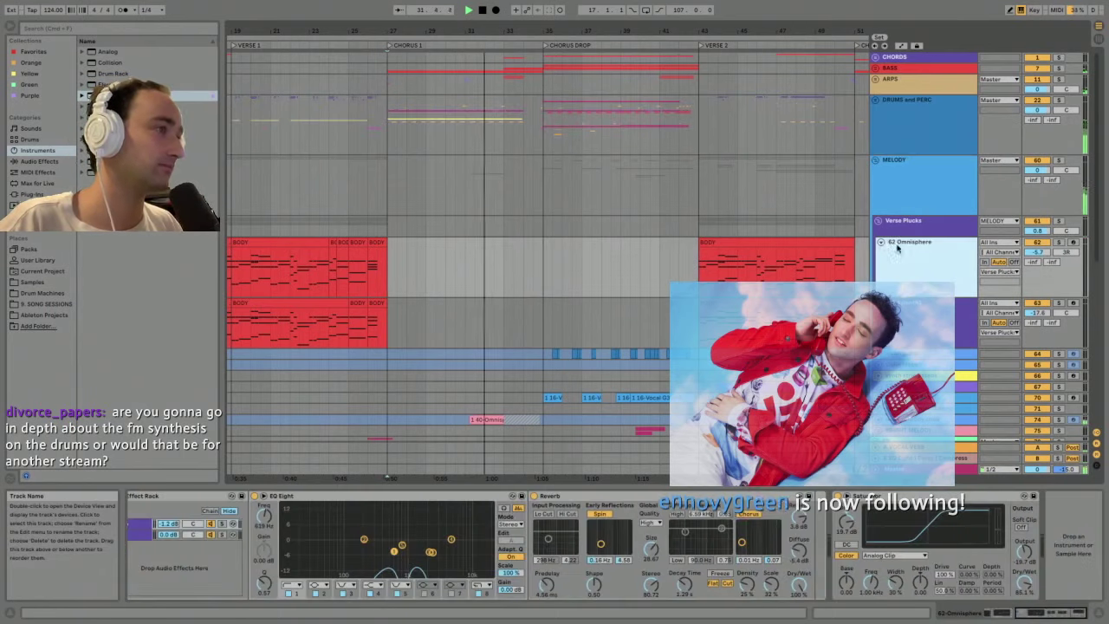
alt+click(880, 242)
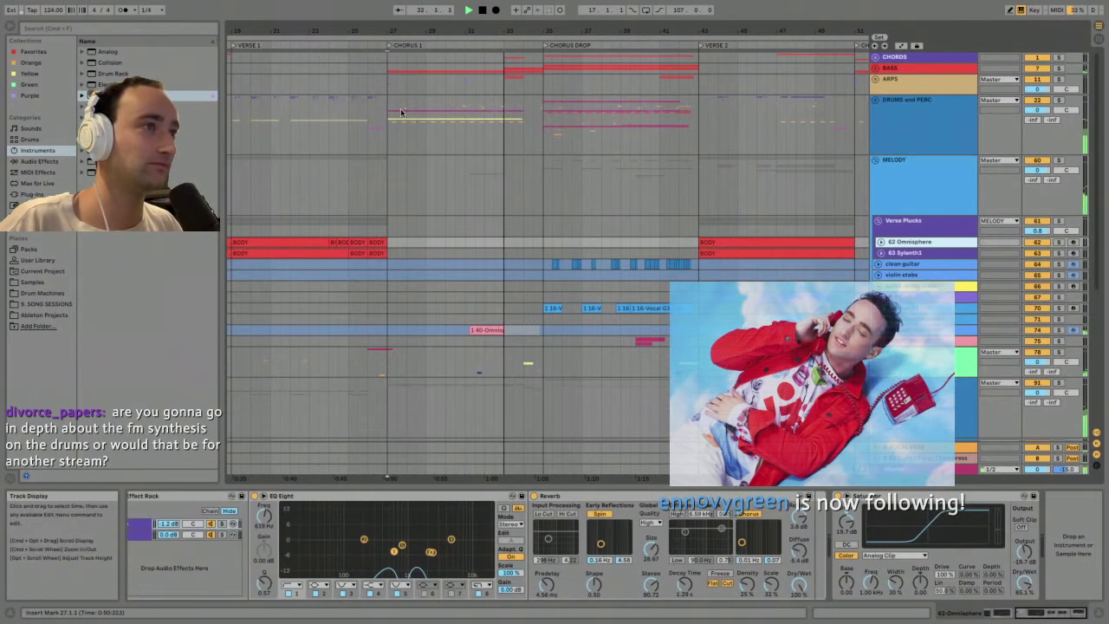
- Solo the DRUMS and PERC group, replay it from the start of CHORUS 1, and unfold it to show its drum tracks
click(965, 113)
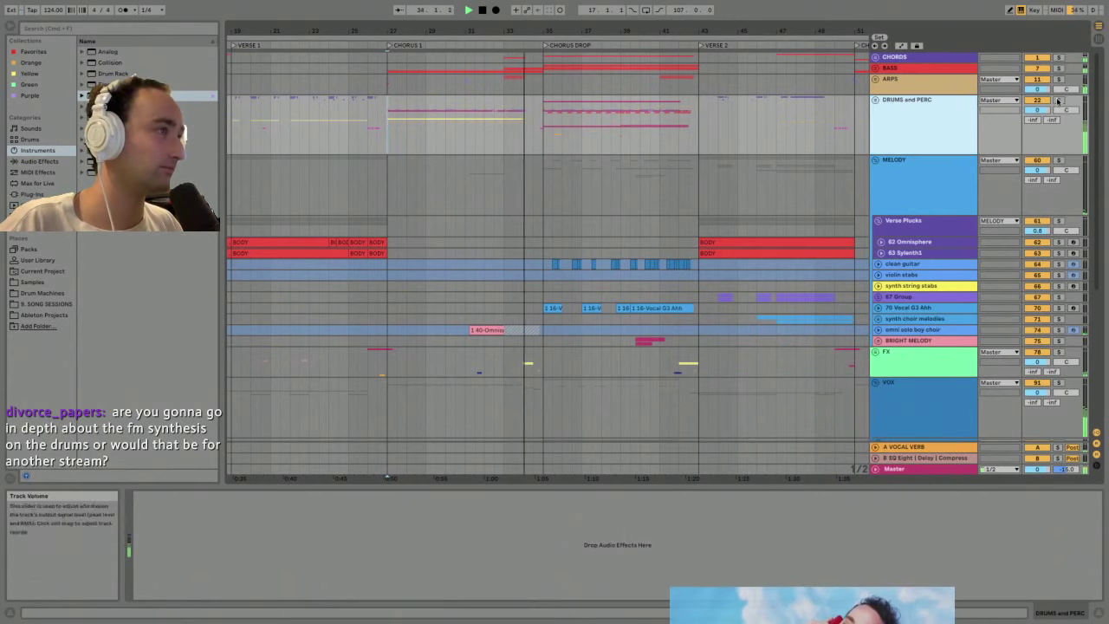
click(389, 121)
click(875, 100)
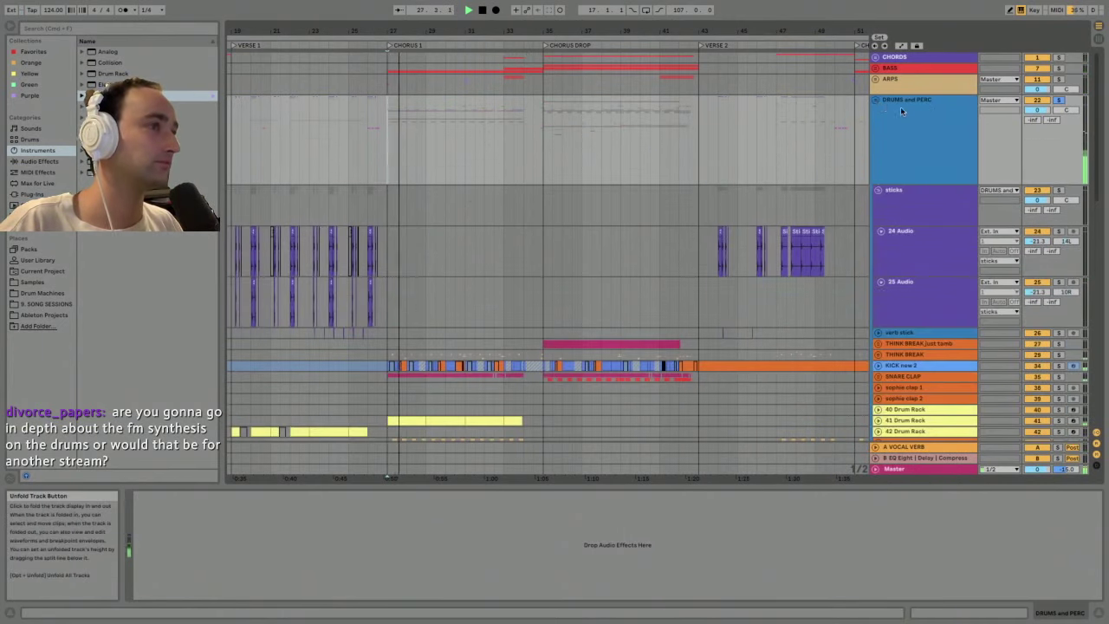
scroll(651, 156, down, 3)
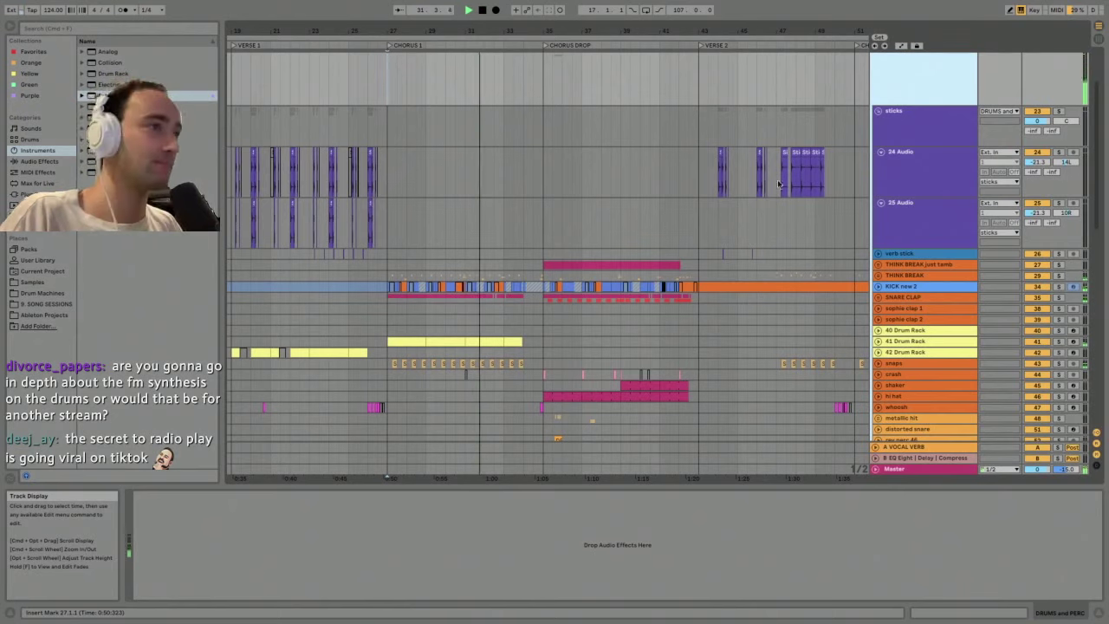
- Unfold and solo 41 Drum Rack, play it from bar 27, and inspect its clip notes and the SOPHIE_clap_17 device chain
click(879, 287)
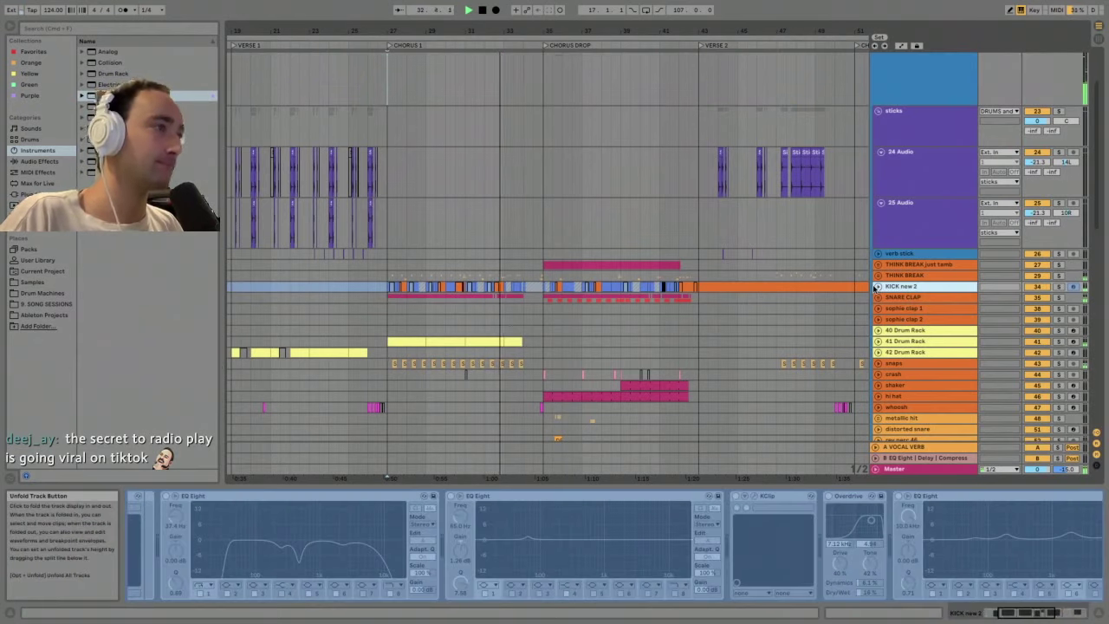
click(891, 342)
click(879, 341)
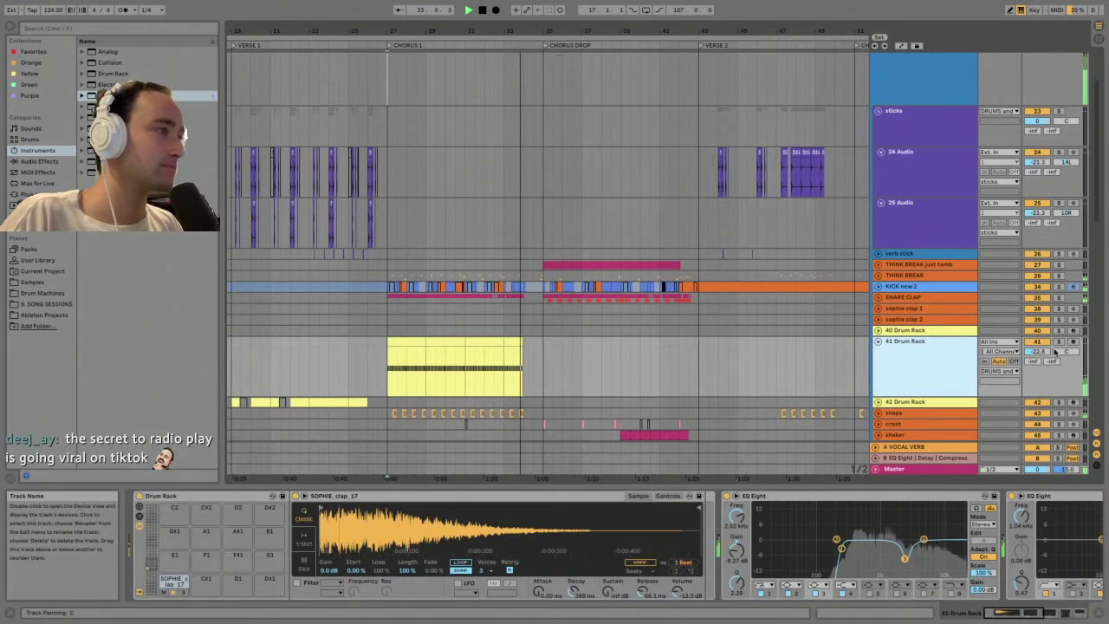
click(438, 352)
double_click(409, 344)
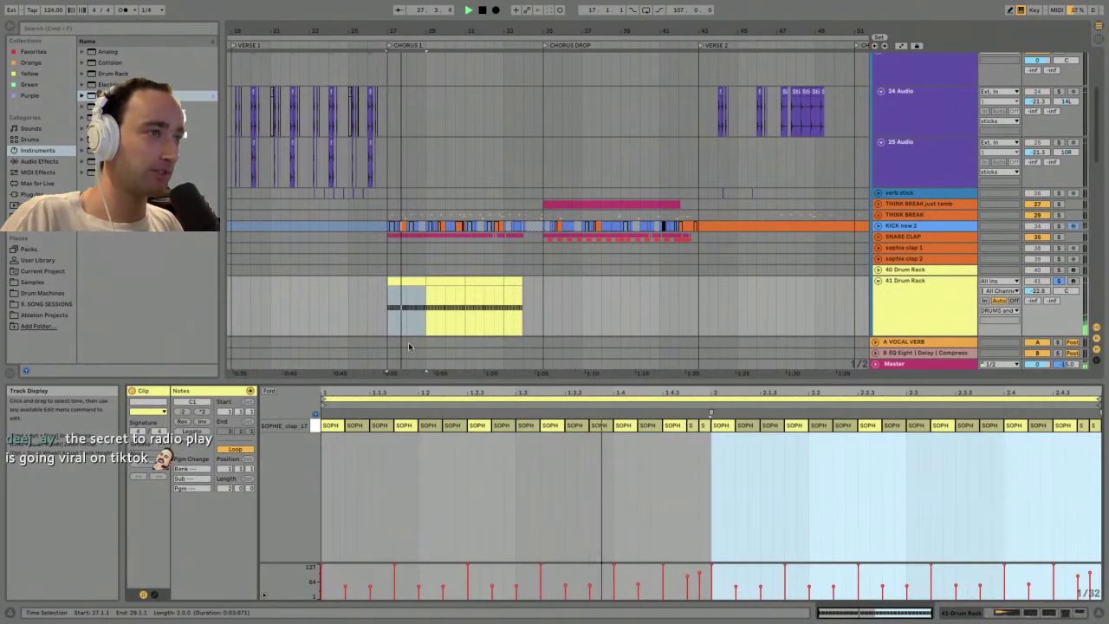
double_click(941, 304)
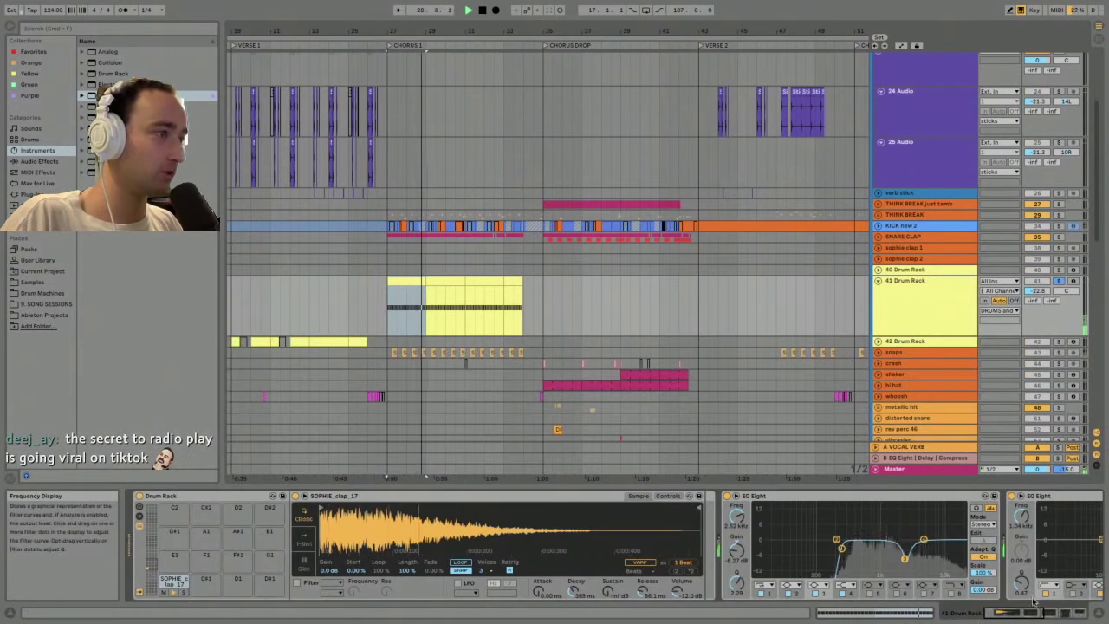
- Solo the snaps track alongside 41 Drum Rack, play from the first snap clip in CHORUS 1, and look through the surrounding tracks
scroll(953, 346, down, 1)
key(space)
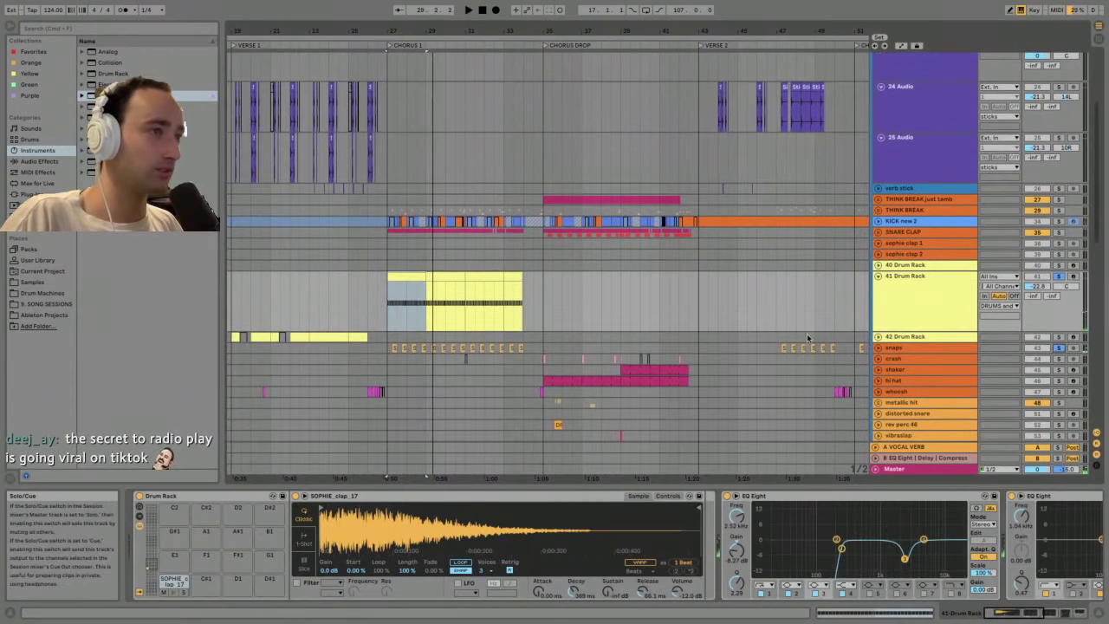
click(394, 346)
scroll(403, 338, down, 2)
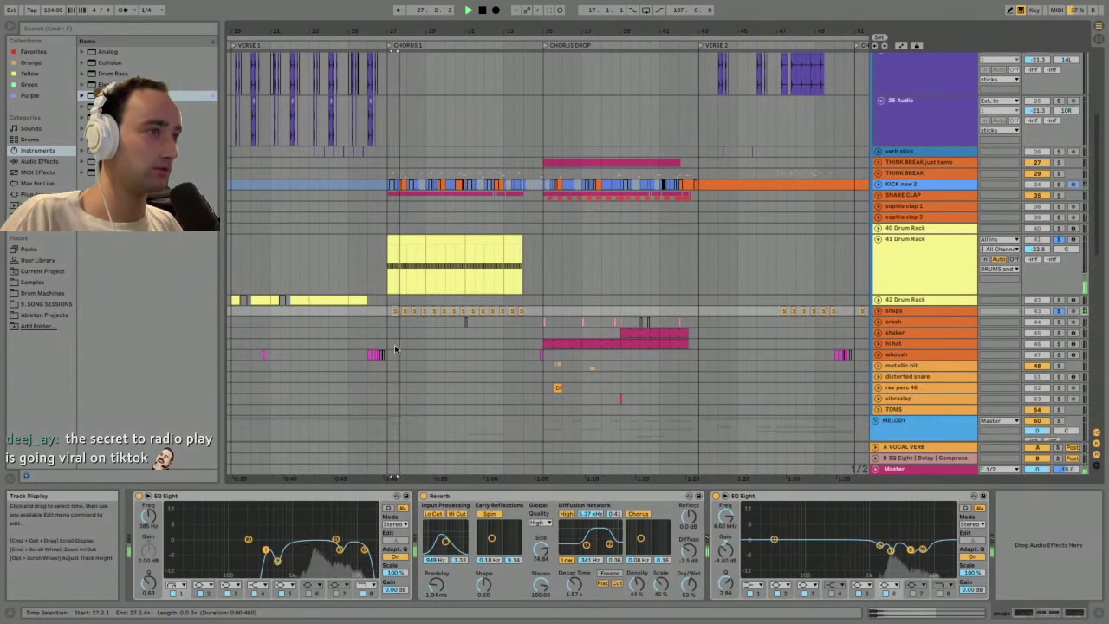
scroll(418, 318, down, 1)
scroll(418, 318, down, 10)
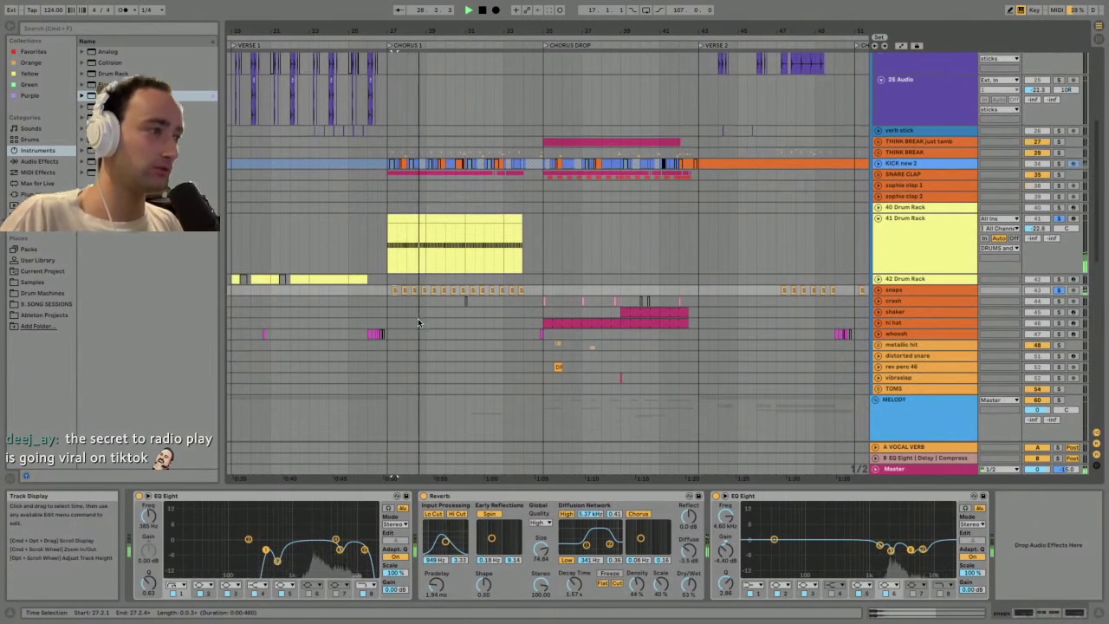
scroll(414, 316, down, 4)
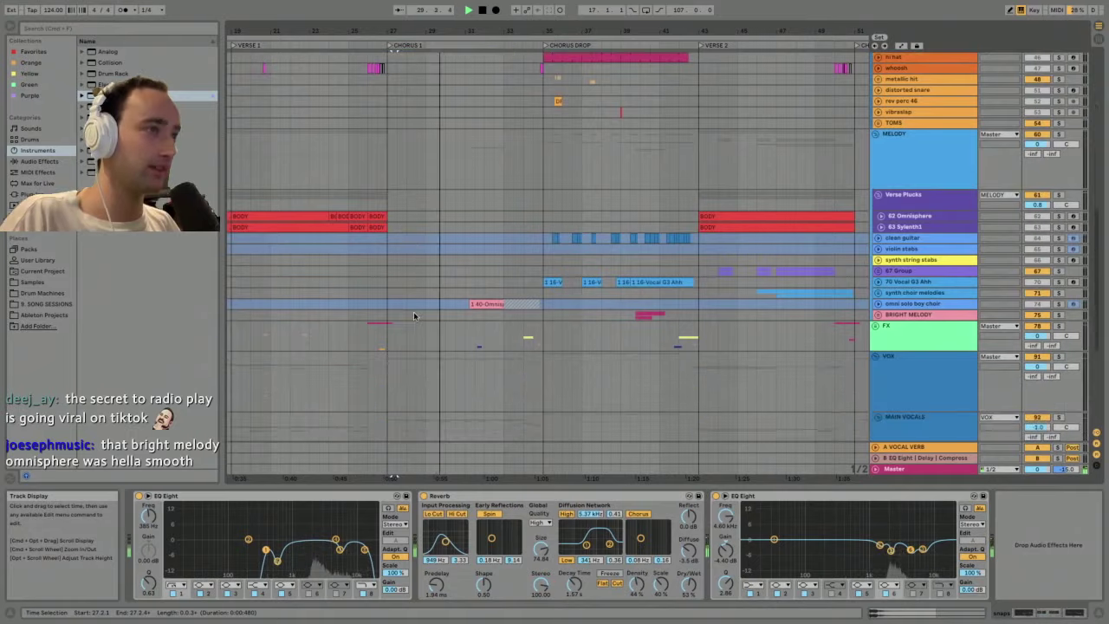
scroll(414, 316, up, 13)
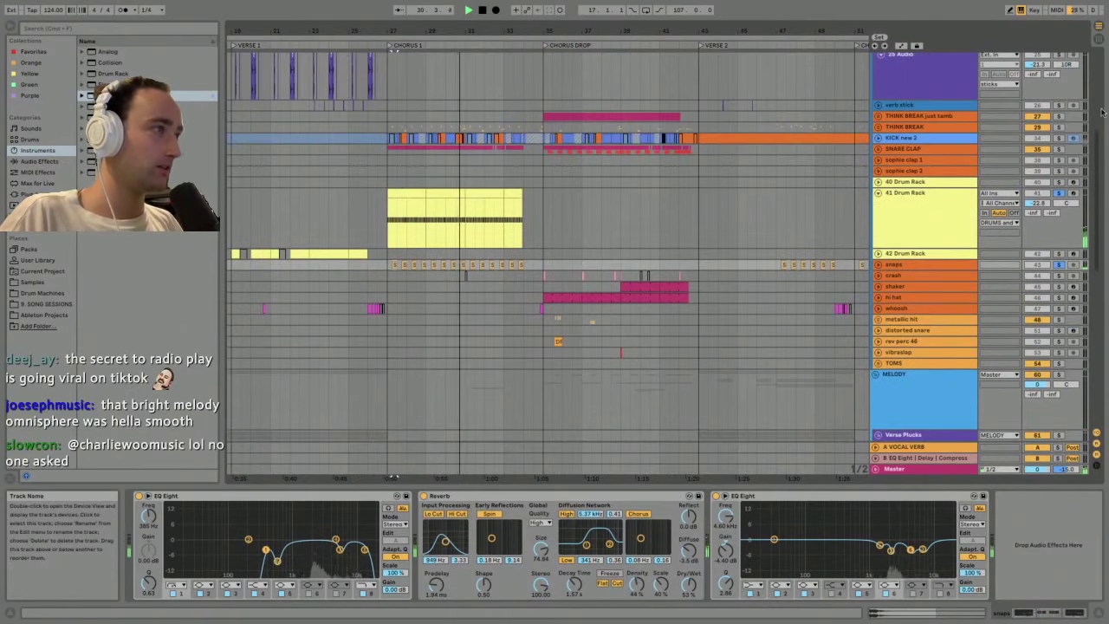
- Unfold KICK new 2 to inspect its chorus clips, then fold all drum tracks and show the whole song arrangement
click(896, 136)
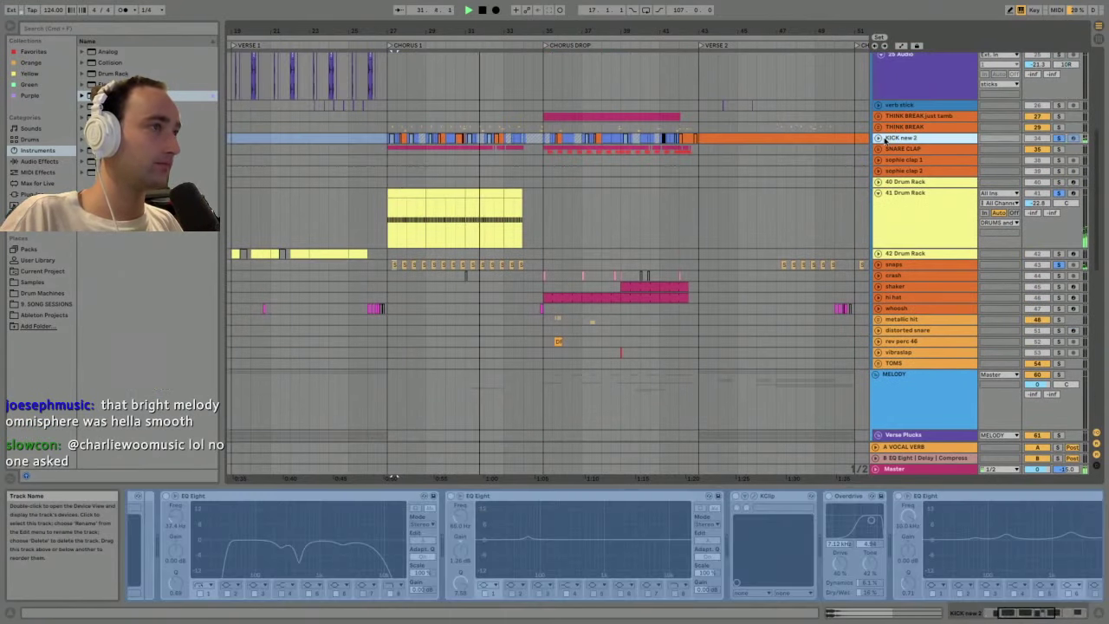
click(879, 138)
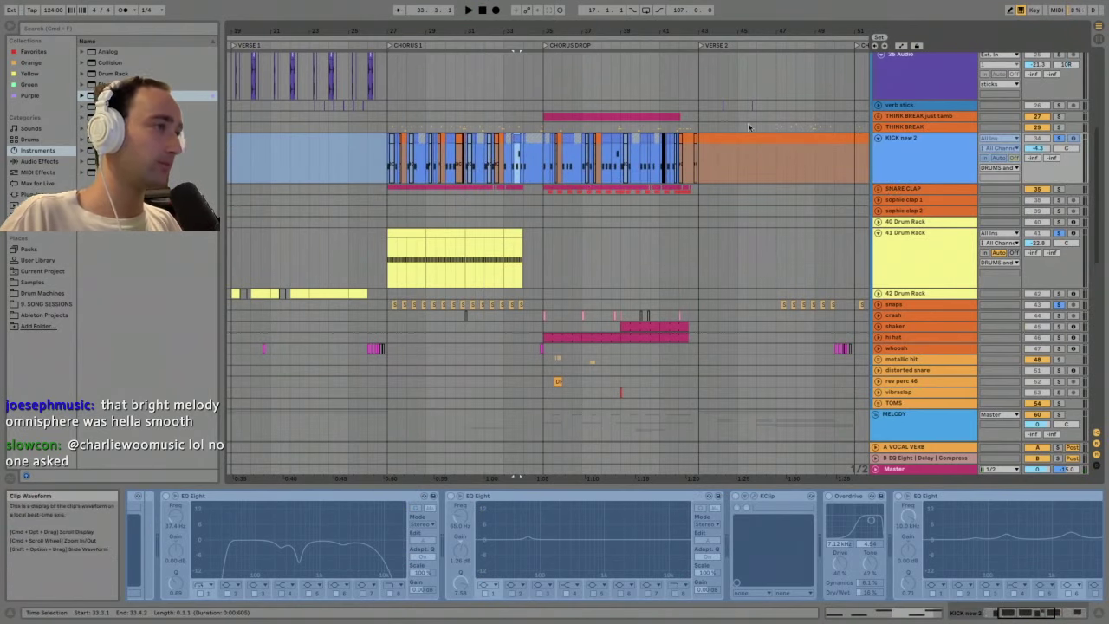
click(879, 142)
alt+click(878, 139)
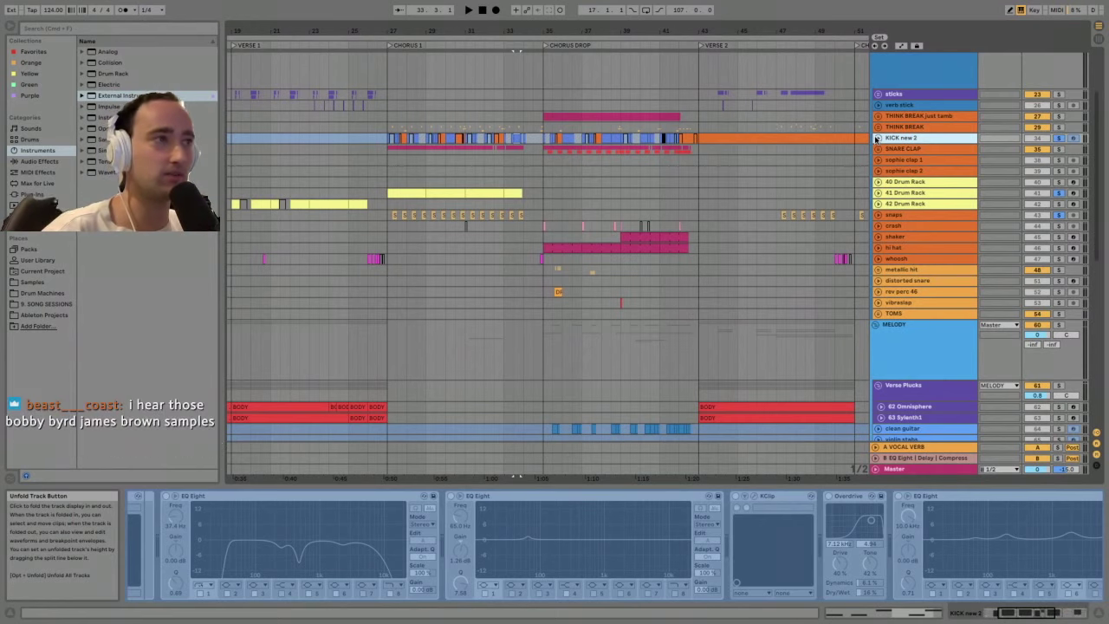
drag(635, 31, 418, 31)
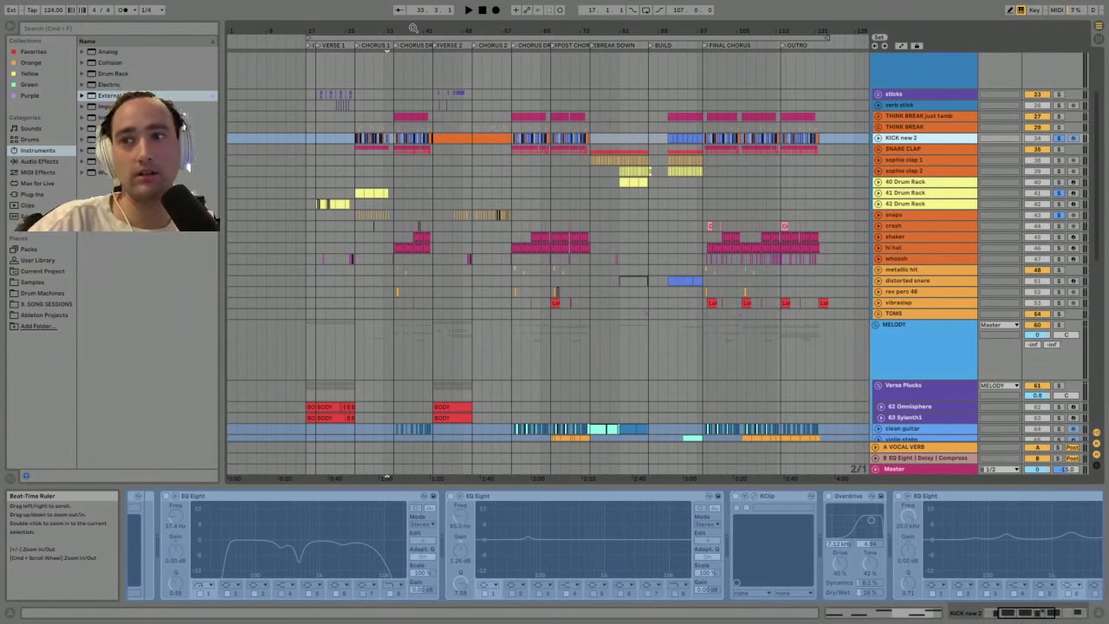
- Solo and unfold the BASS group, and play it from the start of CHORUS 1
scroll(433, 275, down, 3)
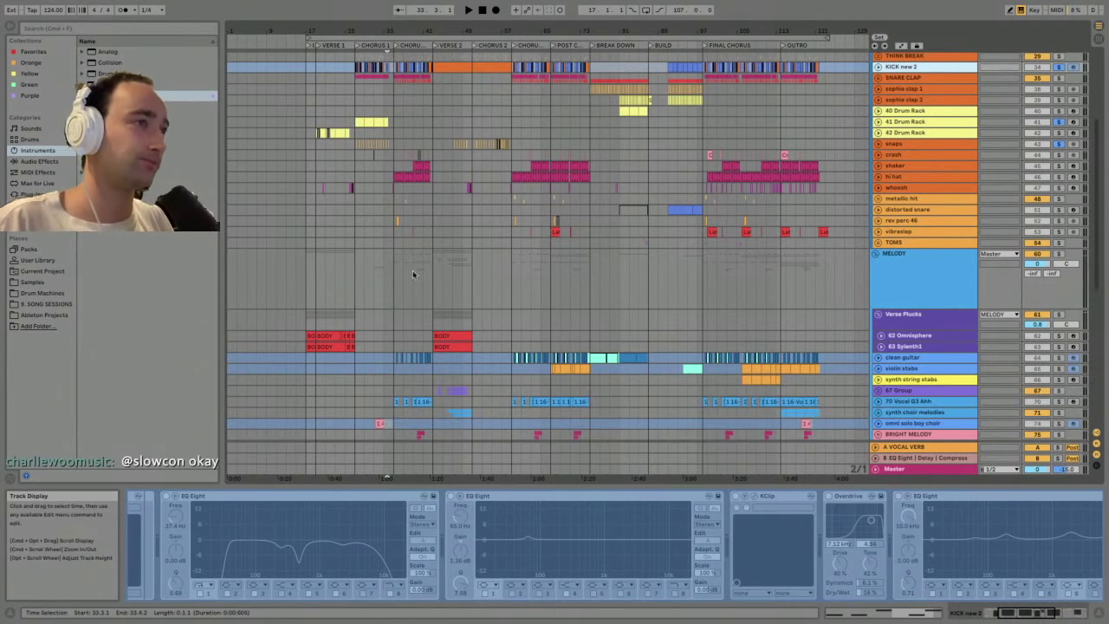
click(358, 265)
scroll(358, 264, down, 4)
scroll(423, 258, up, 10)
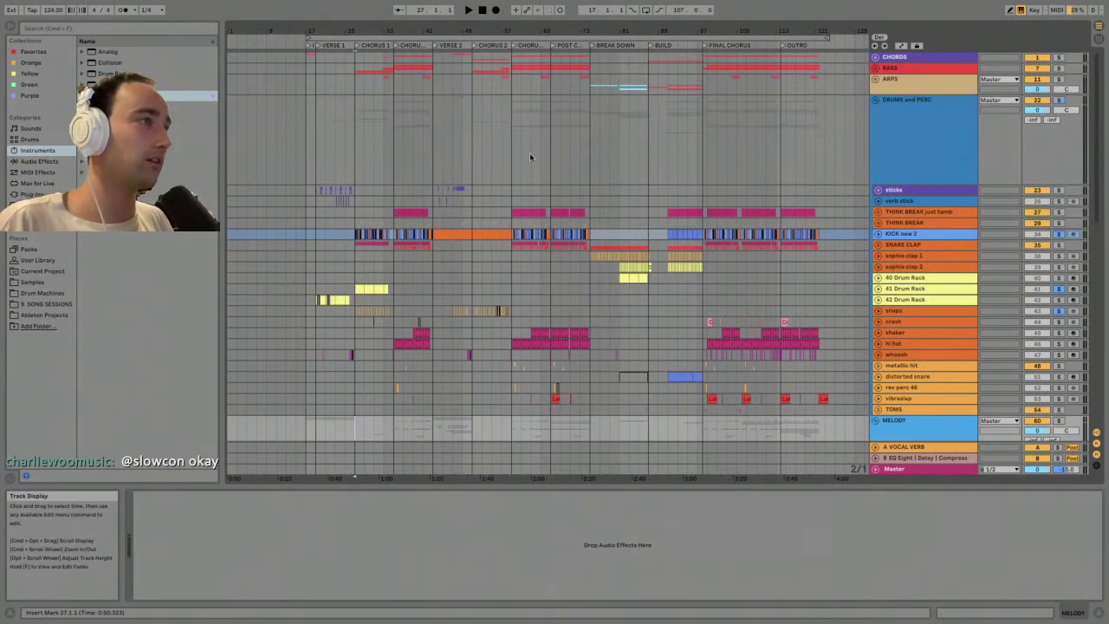
click(876, 67)
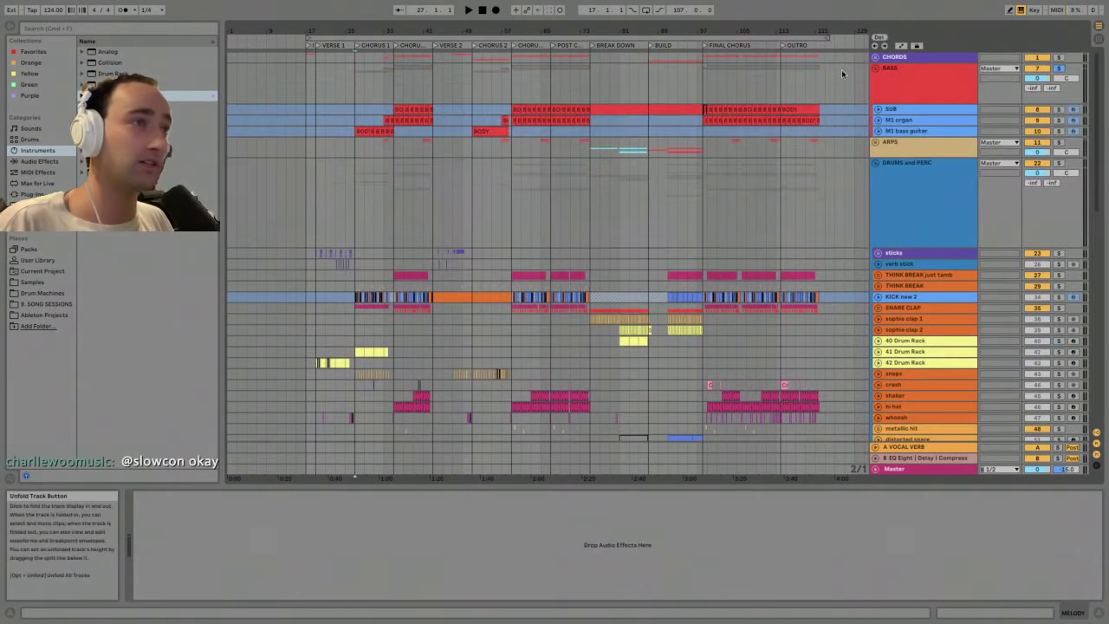
click(355, 77)
key(space)
scroll(356, 77, up, 5)
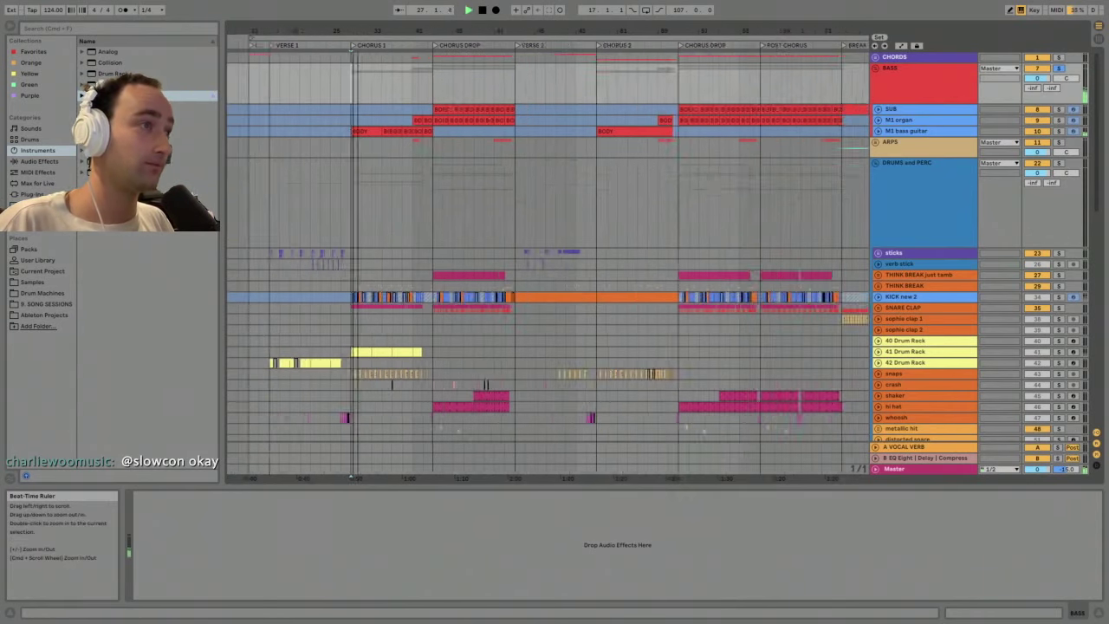
- Stop playback and unfreeze the M1 organ and M1 bass guitar tracks together
click(901, 131)
key(space)
shift+click(894, 121)
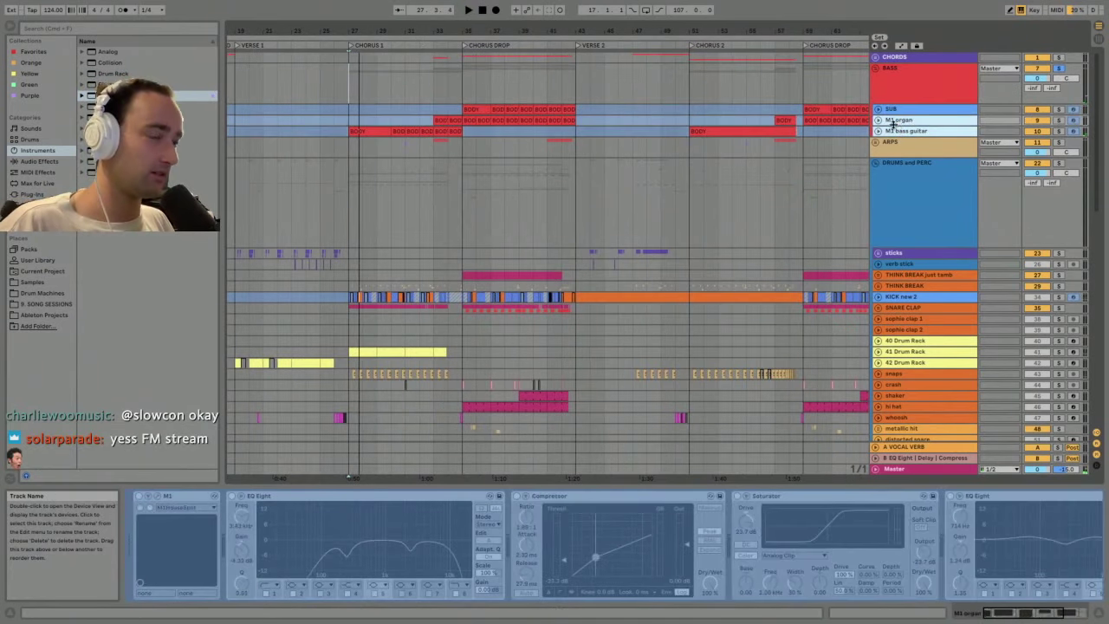
click(901, 131)
right_click(901, 131)
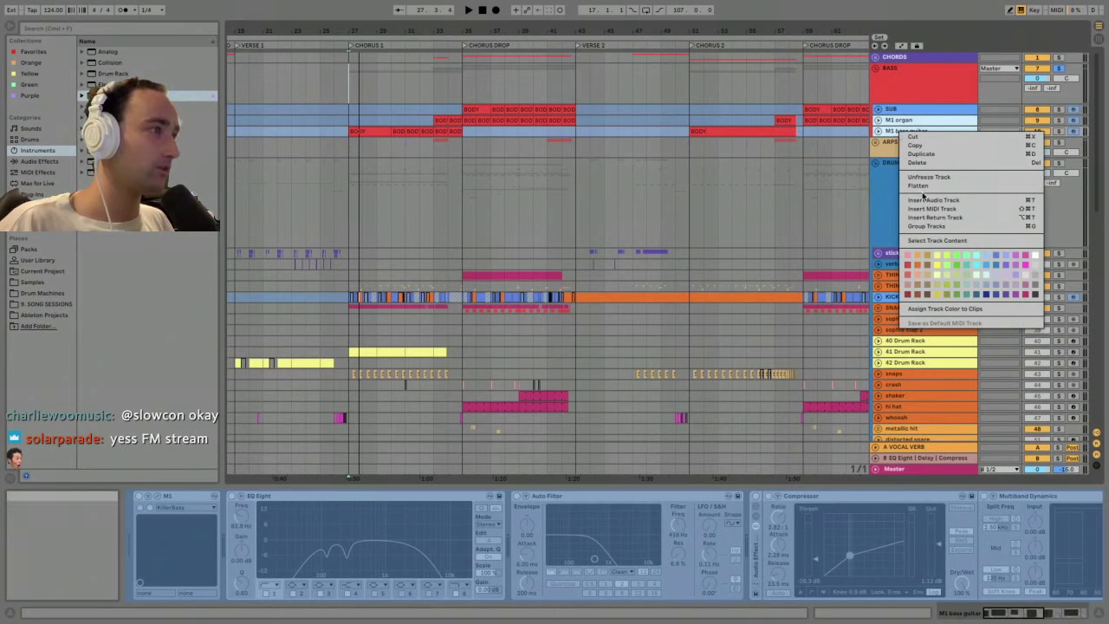
click(923, 178)
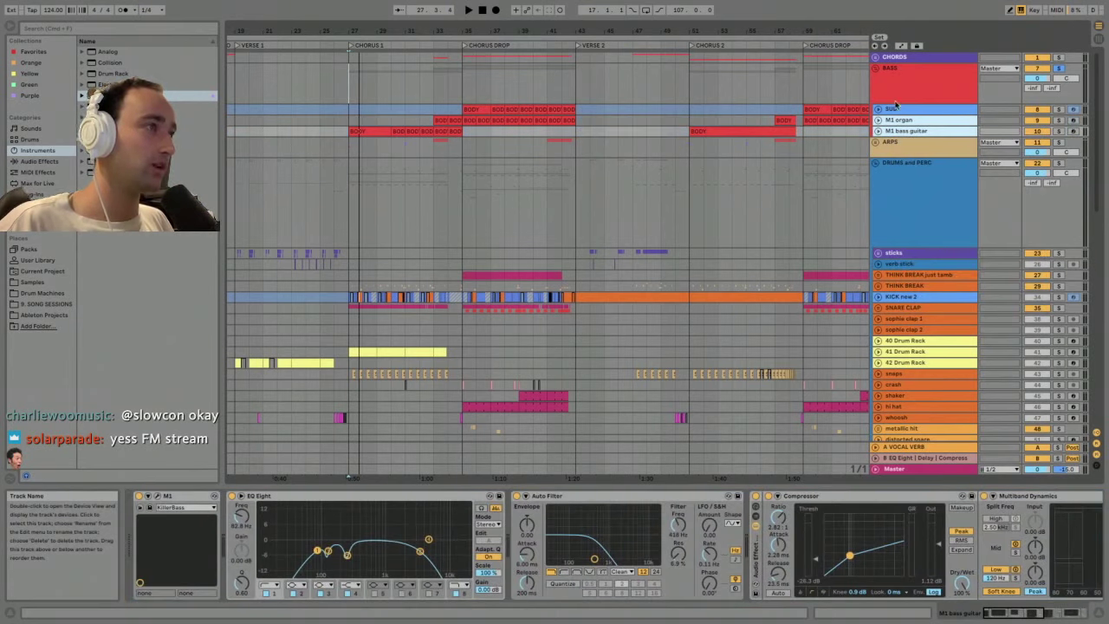
- Show the M1 organ track's M1HouseSplit synth and place its window clear of the bass clips
click(904, 125)
click(901, 121)
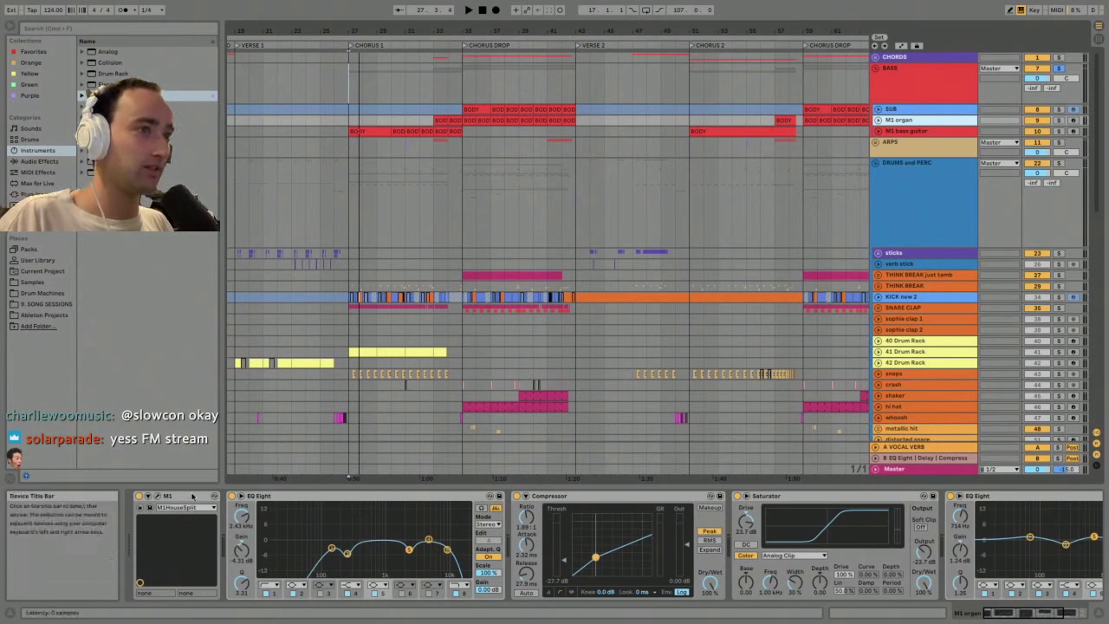
click(159, 501)
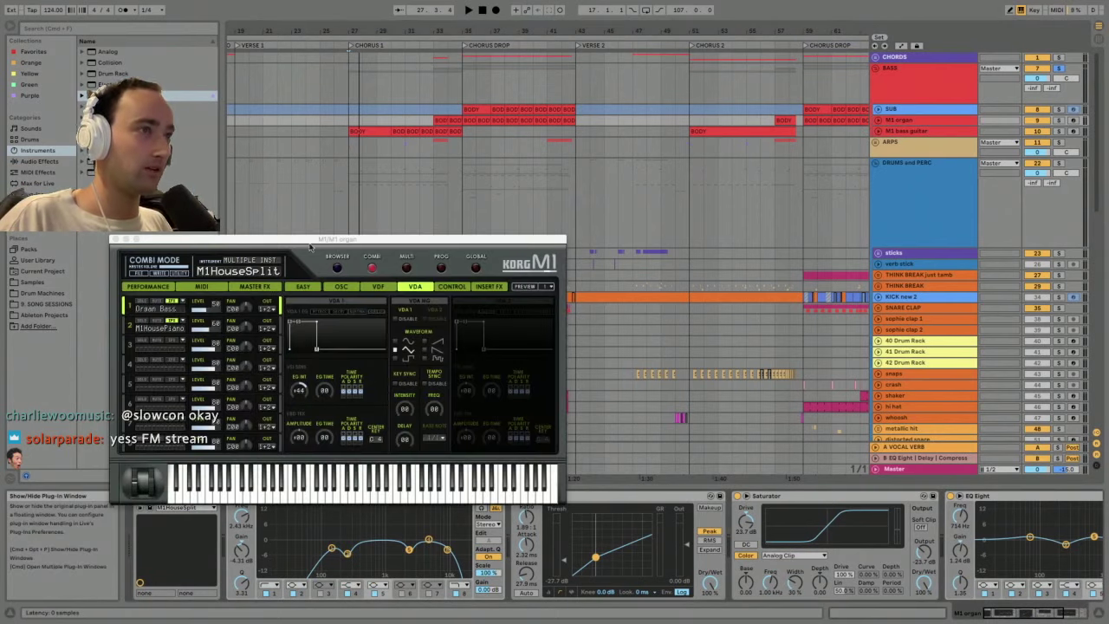
drag(309, 245, 318, 223)
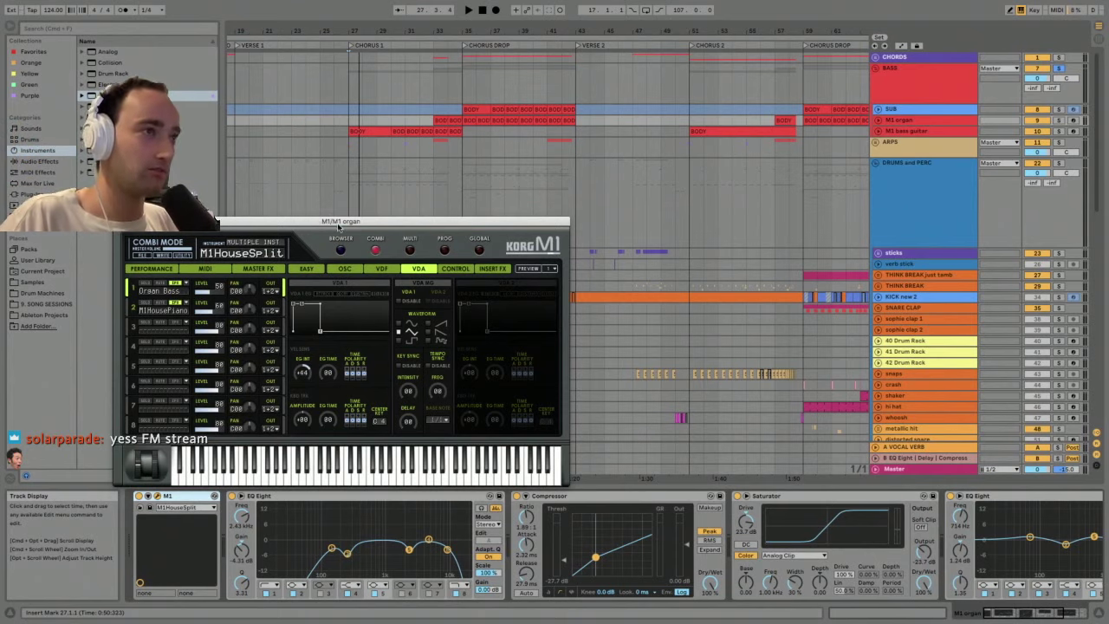
drag(341, 223, 346, 180)
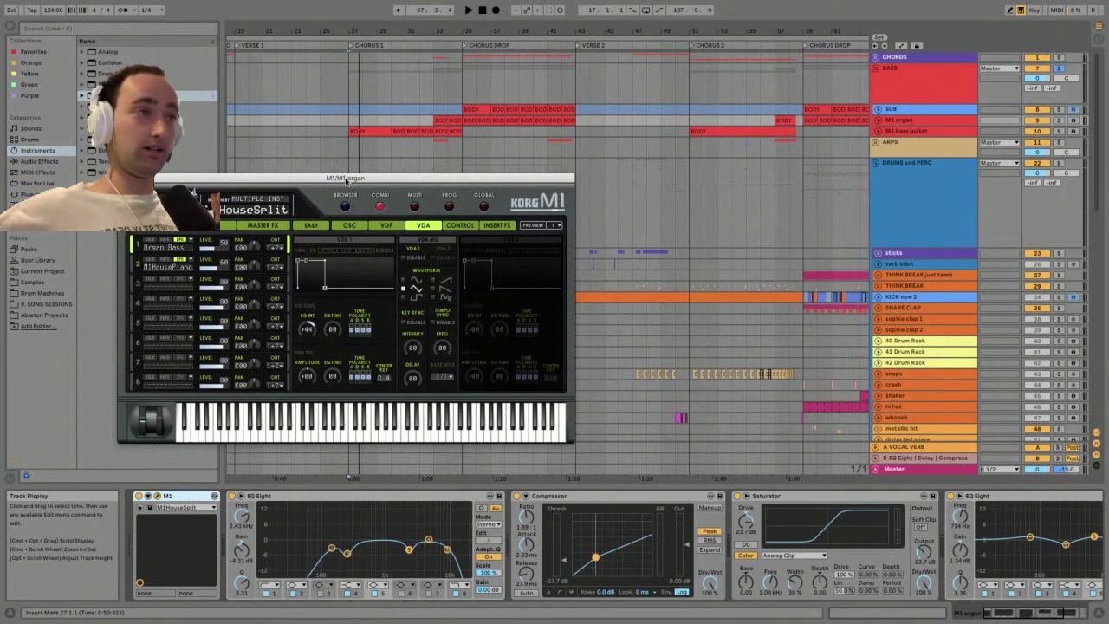
drag(346, 179, 475, 181)
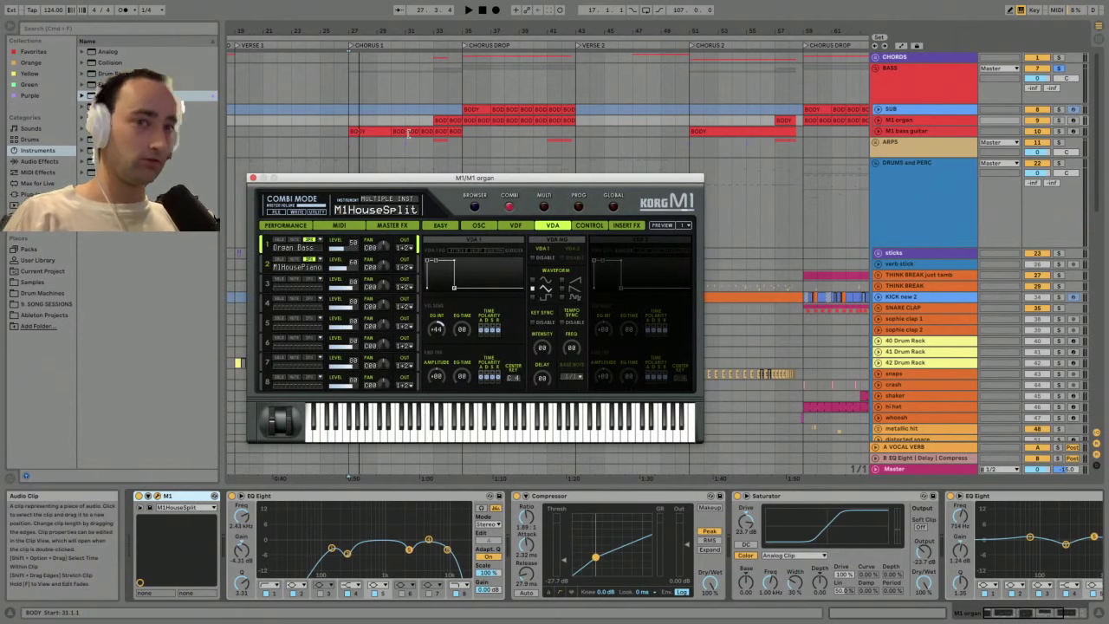
drag(484, 181, 591, 145)
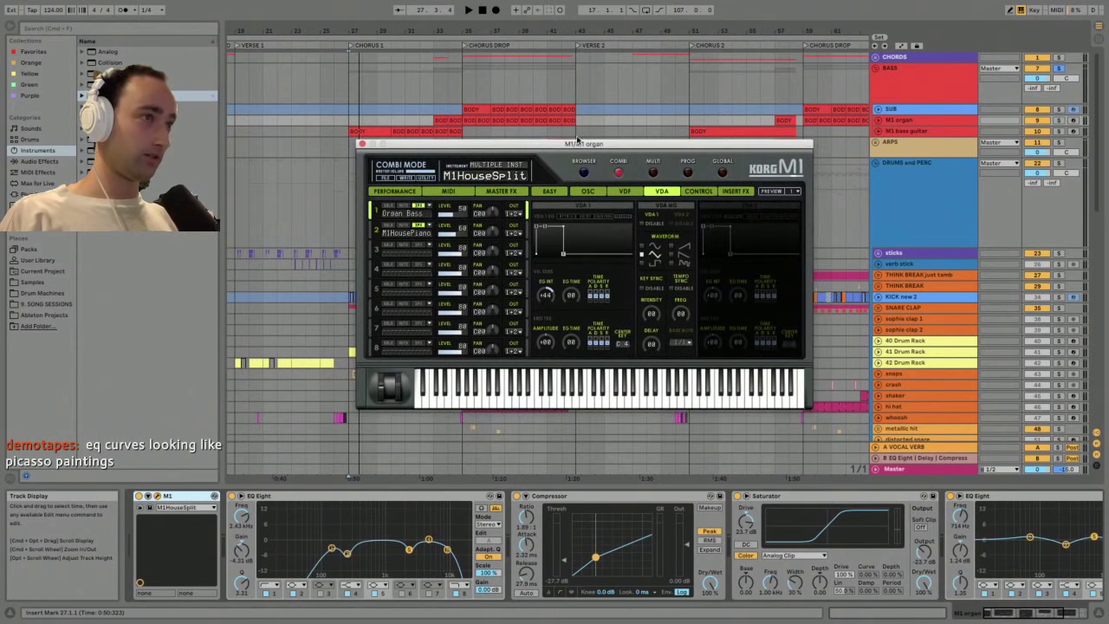
drag(422, 144, 460, 217)
- Solo and arm the M1 organ track, and demonstrate its sound from the first CHORUS DROP with the synth window in view
click(371, 131)
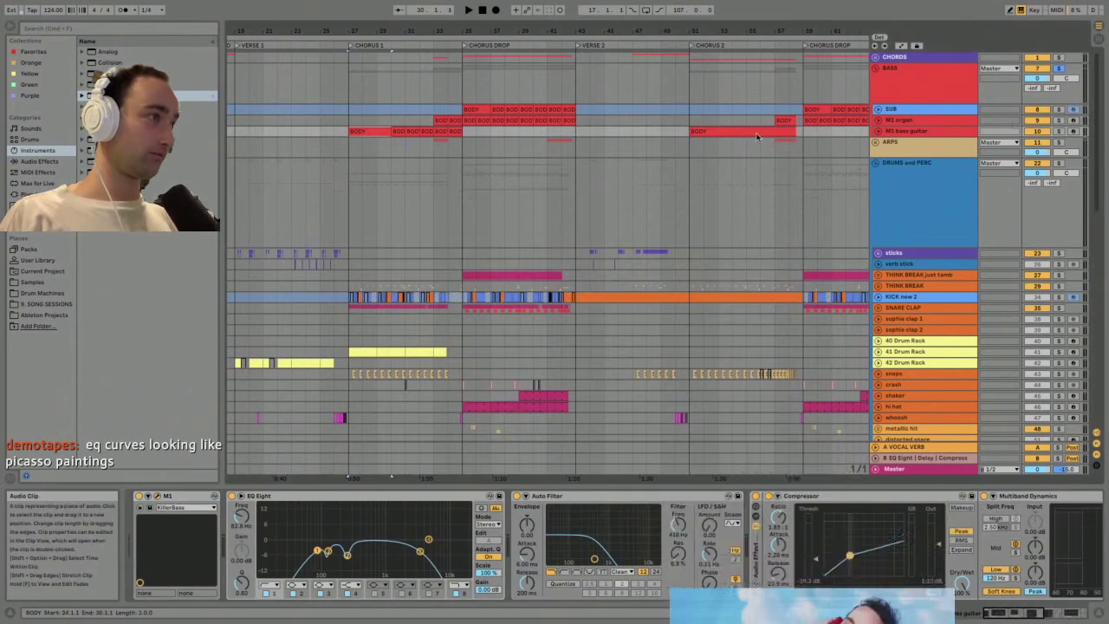
click(466, 121)
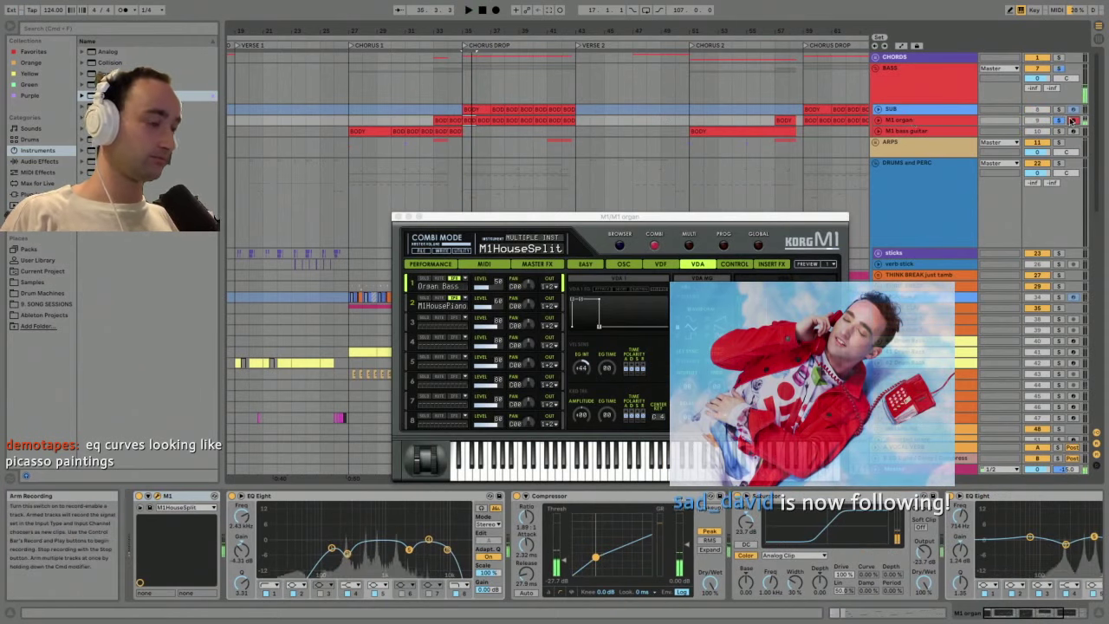
key(z)
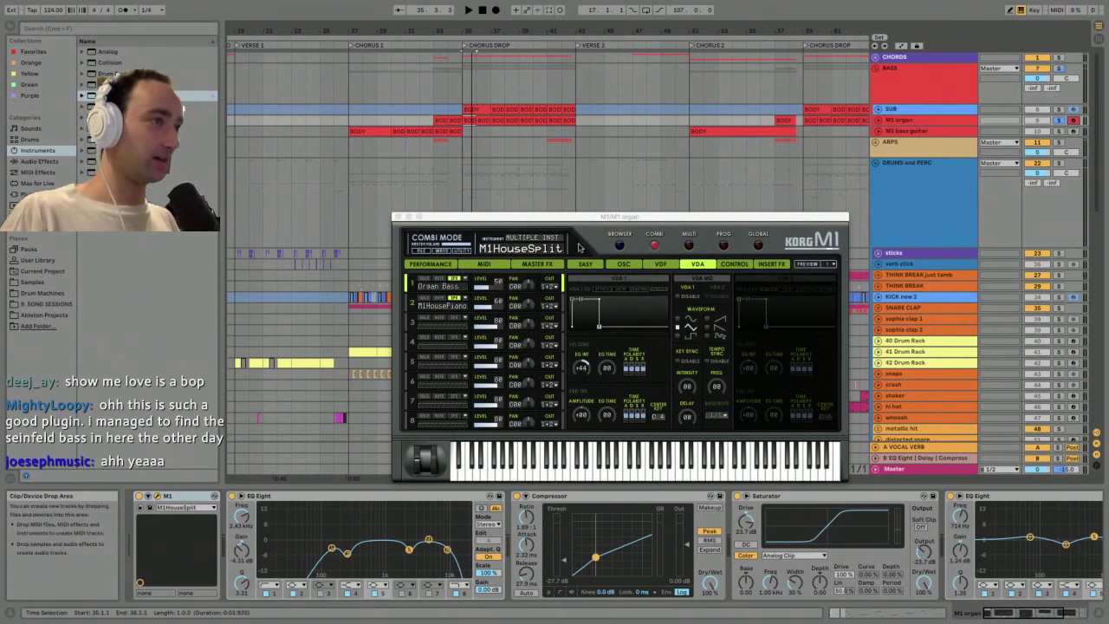
drag(602, 218, 570, 148)
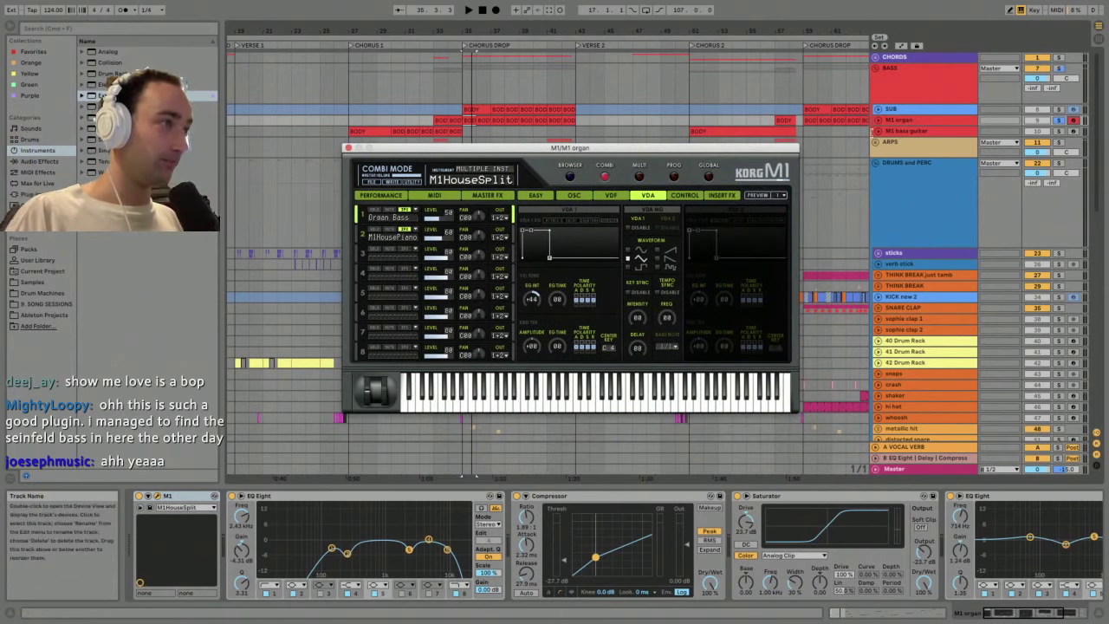
click(908, 123)
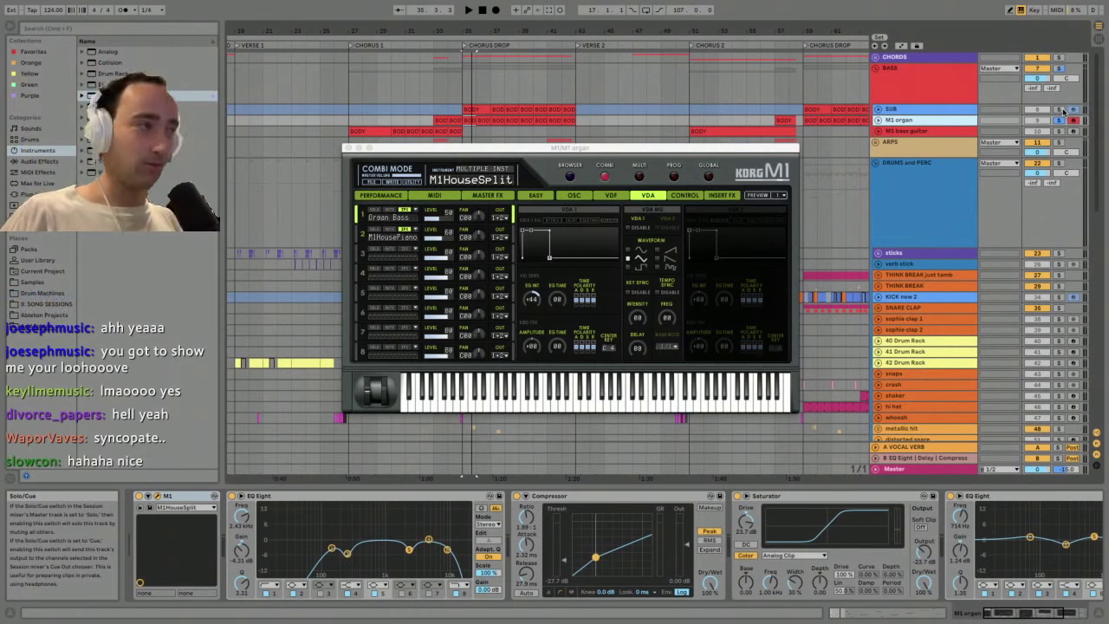
- Solo the SUB track, play it from the first CHORUS DROP, and unfold it to inspect its notes before folding it again
click(1059, 113)
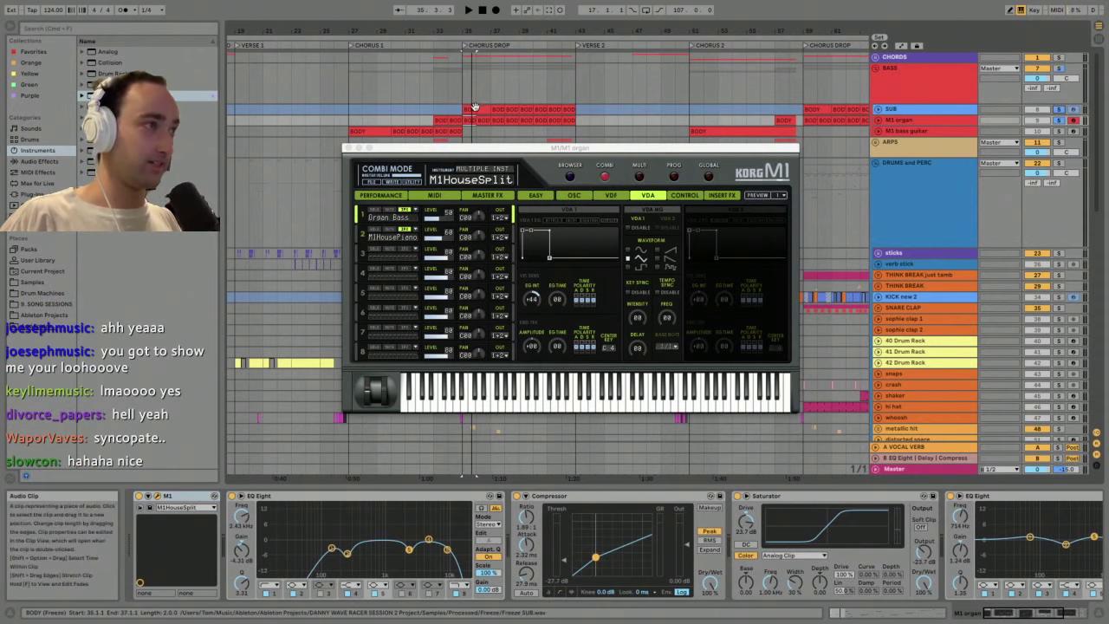
click(968, 110)
key(space)
key(u)
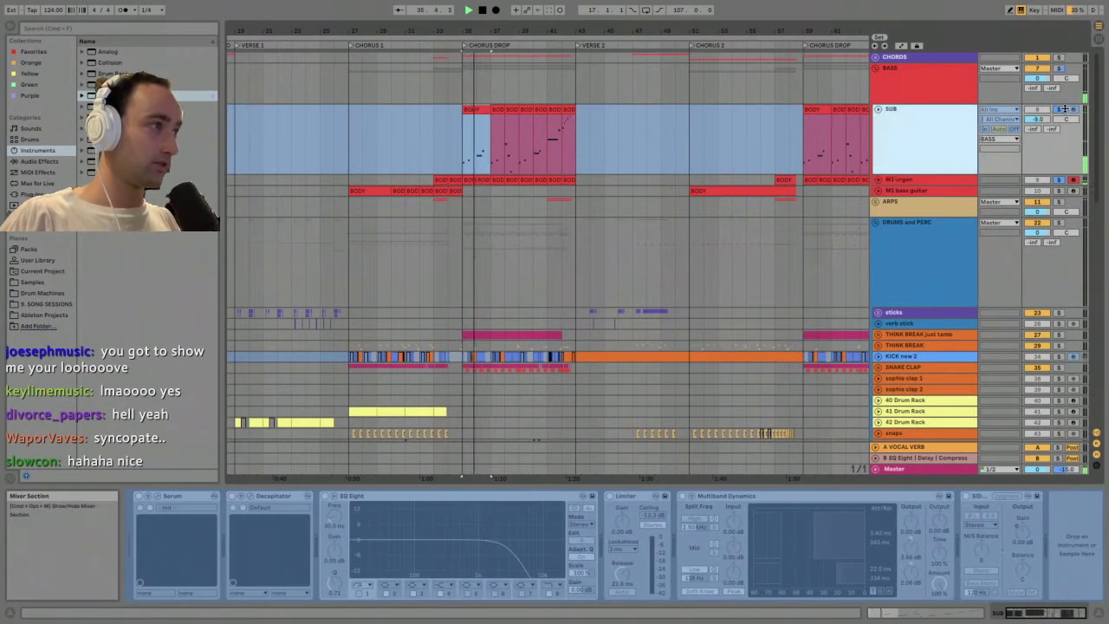
click(955, 119)
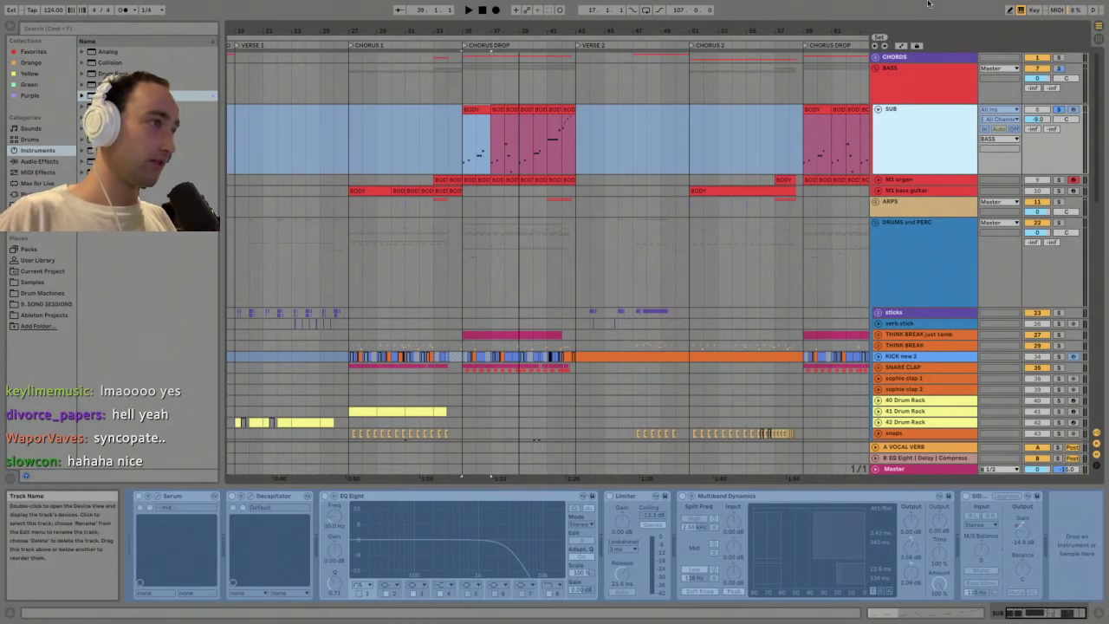
click(879, 109)
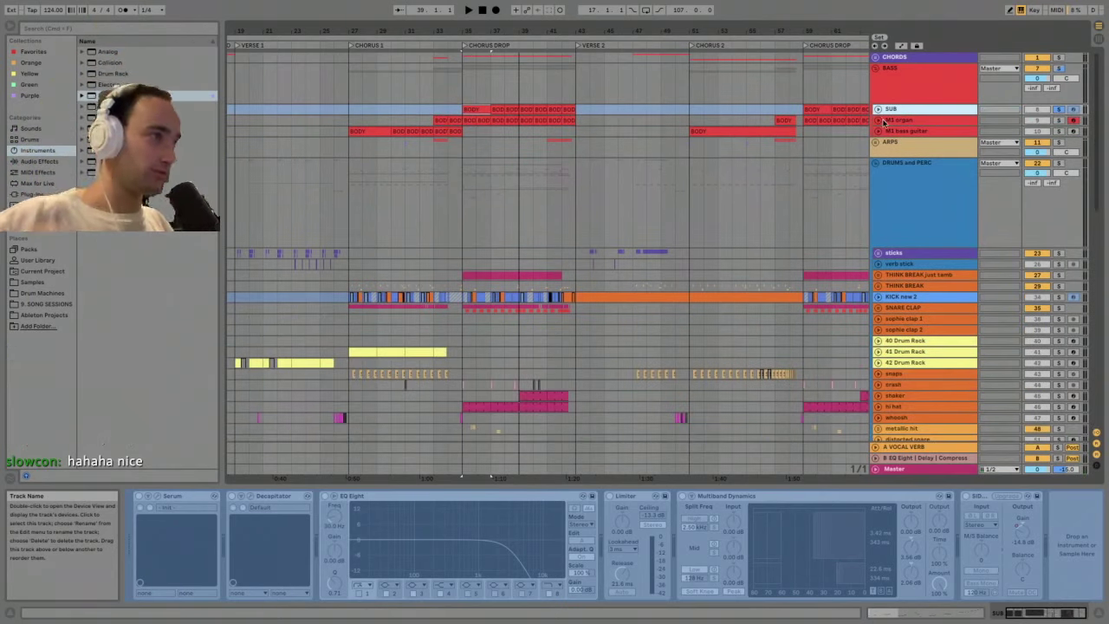
- Return to the M1 organ's synth window, reposition it below the bass tracks, and select the organ clip in CHORUS DROP
click(885, 122)
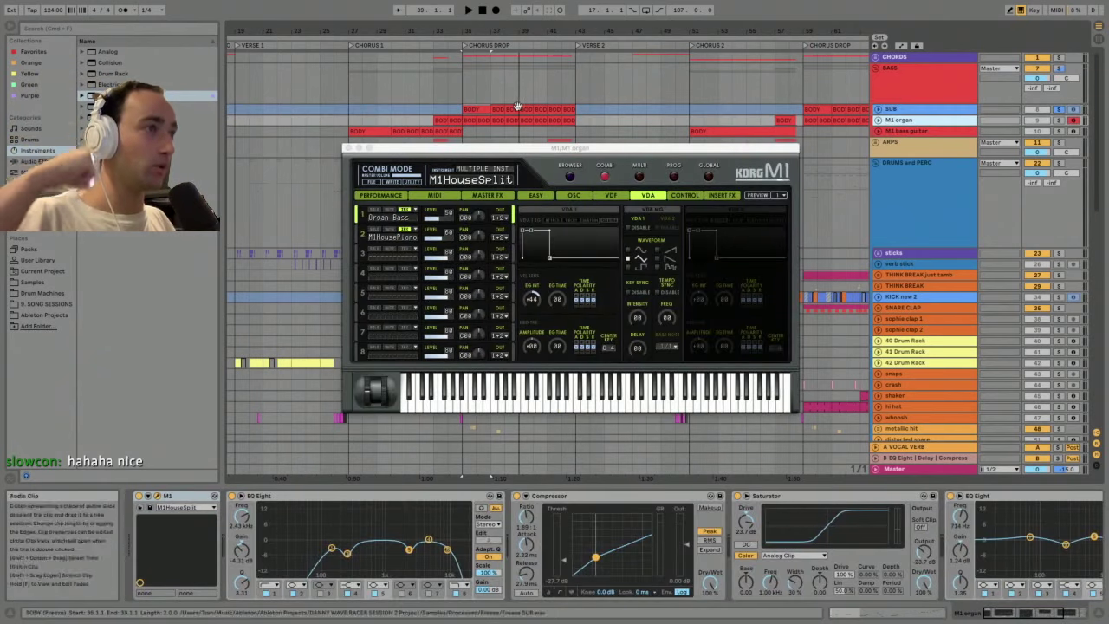
drag(546, 147, 557, 174)
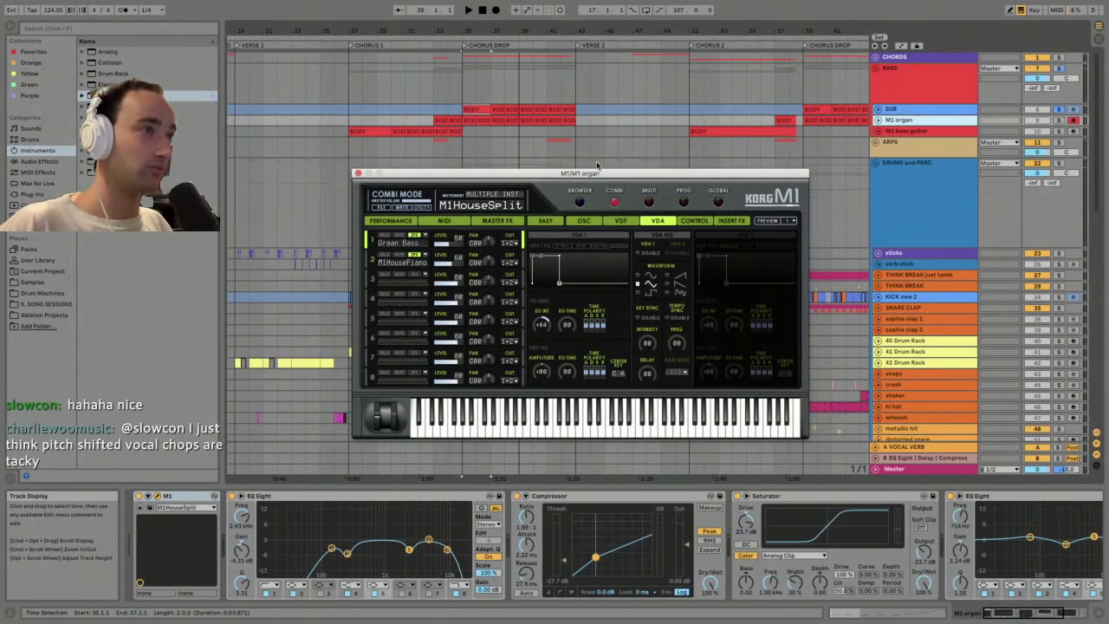
click(480, 121)
- Solo the M1 bass guitar track, play its CHORUS 2 clip, and show its KillerBass patch in the M1 synth window
click(720, 131)
click(1058, 131)
click(944, 132)
key(space)
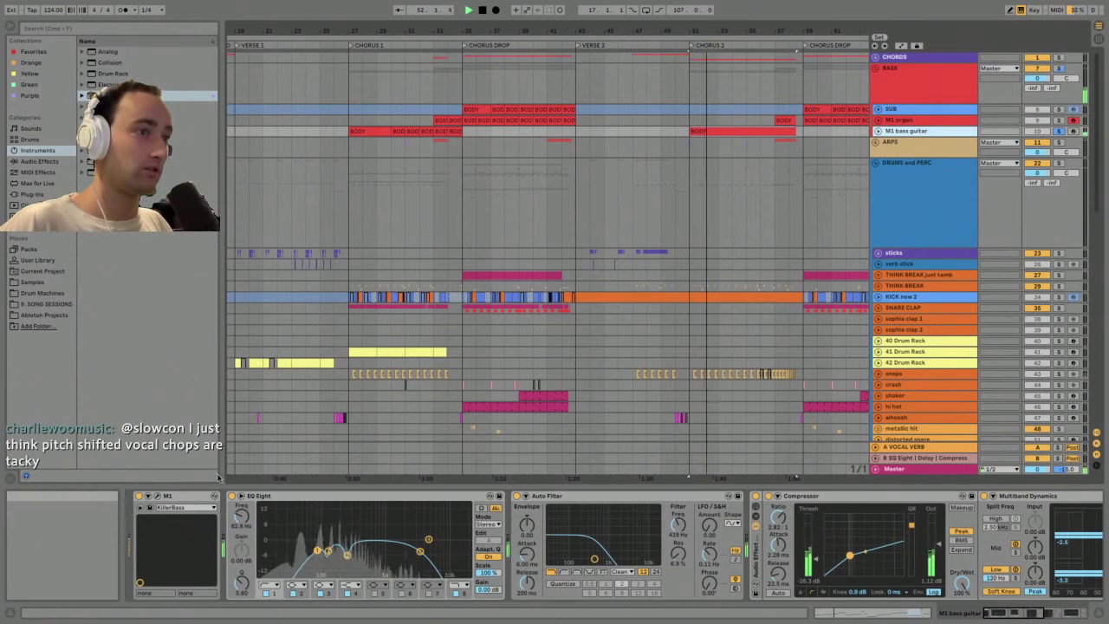
click(156, 496)
drag(299, 251, 692, 134)
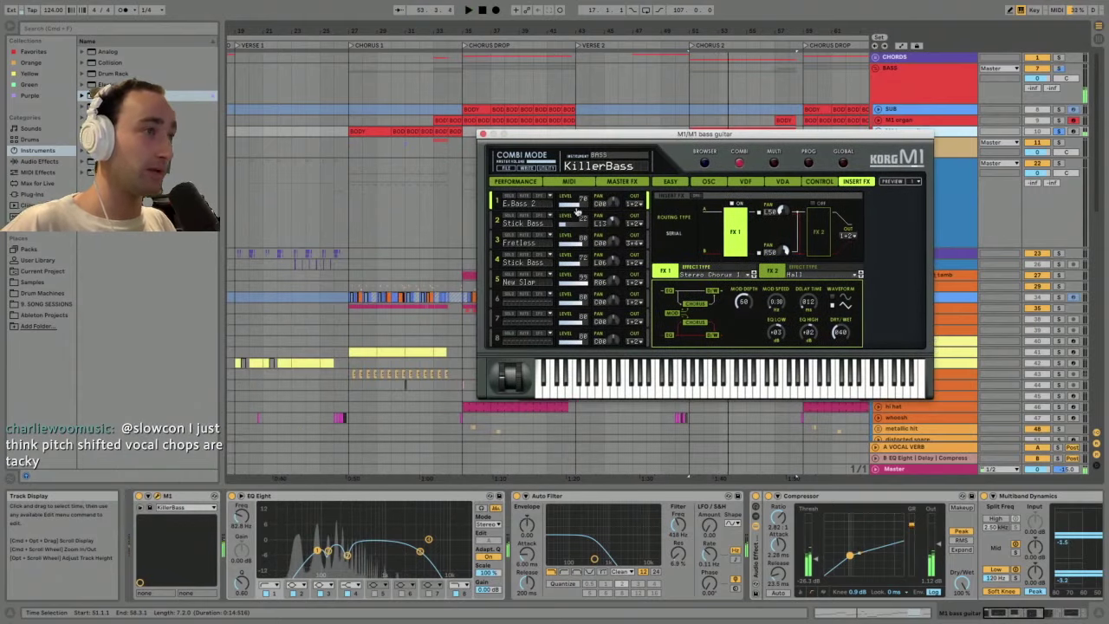
- Look through the M1 preset browser, return to the KillerBass layers, and close the bass guitar's synth window
click(706, 164)
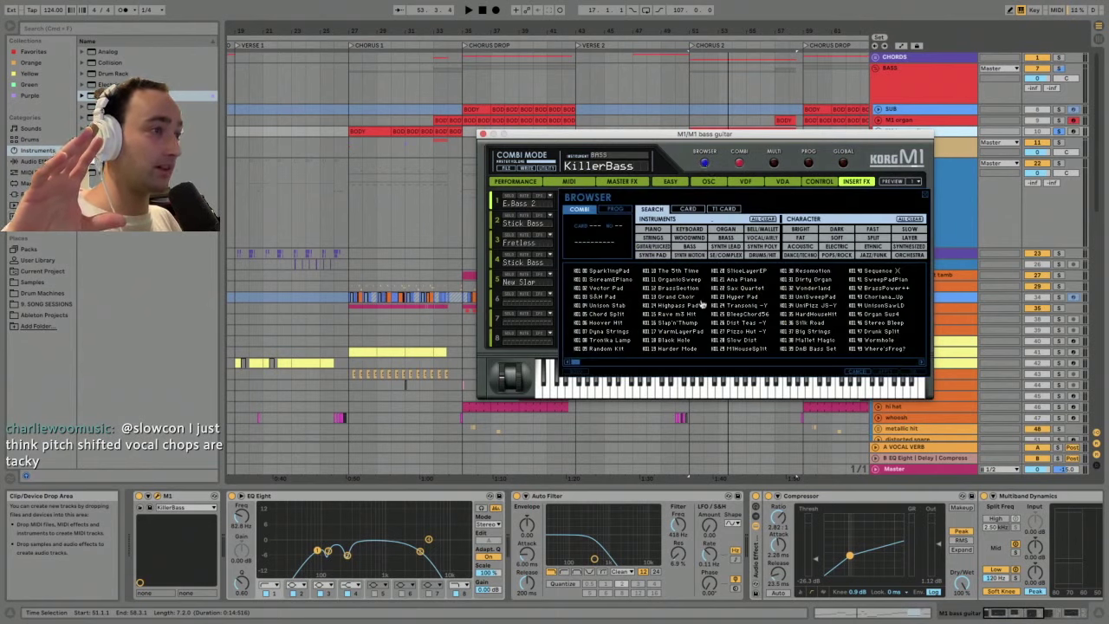
scroll(582, 364, down, 6)
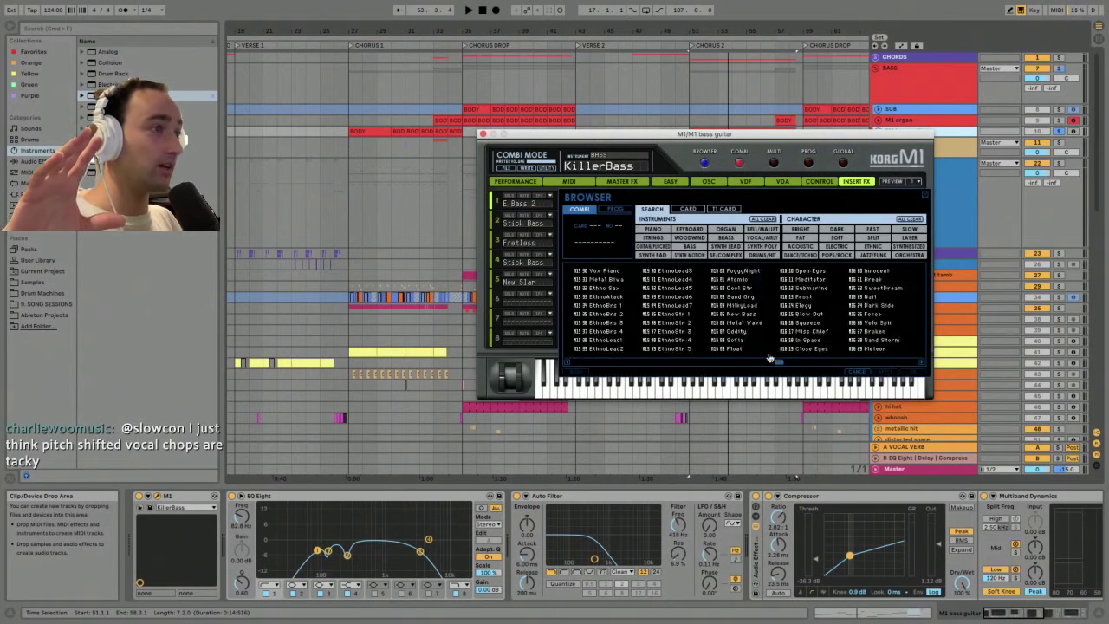
scroll(583, 362, up, 6)
click(704, 163)
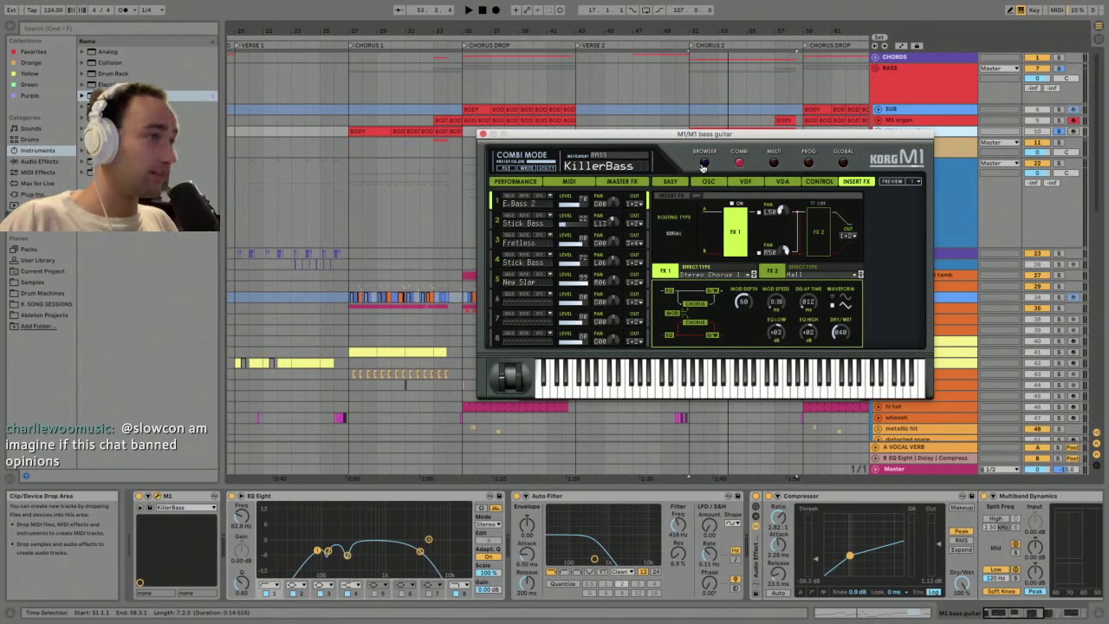
drag(706, 136, 618, 128)
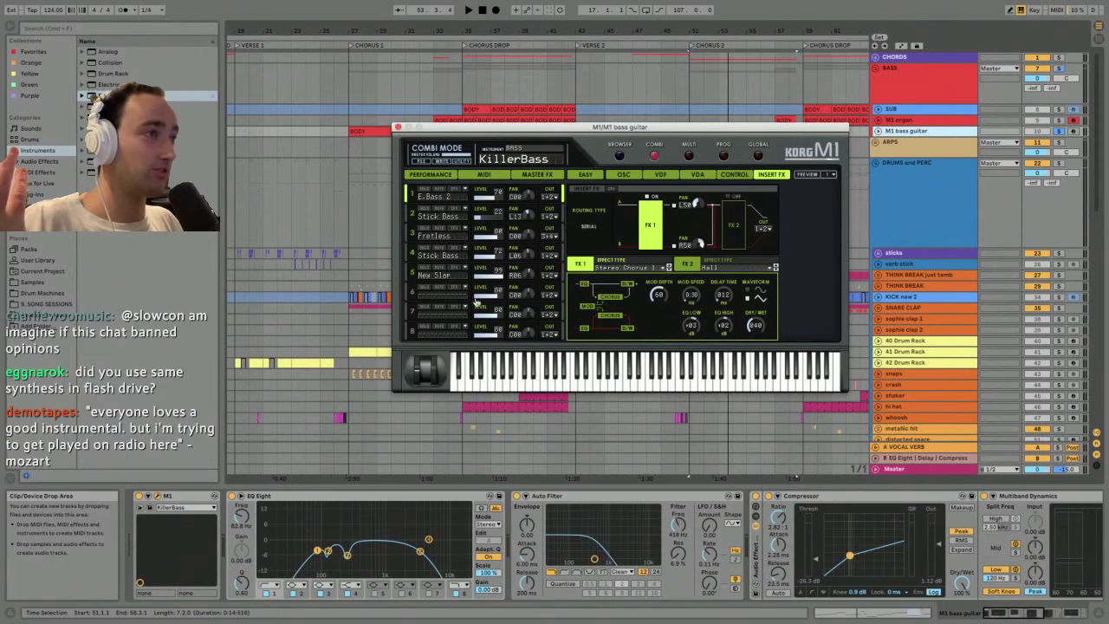
drag(632, 128, 630, 123)
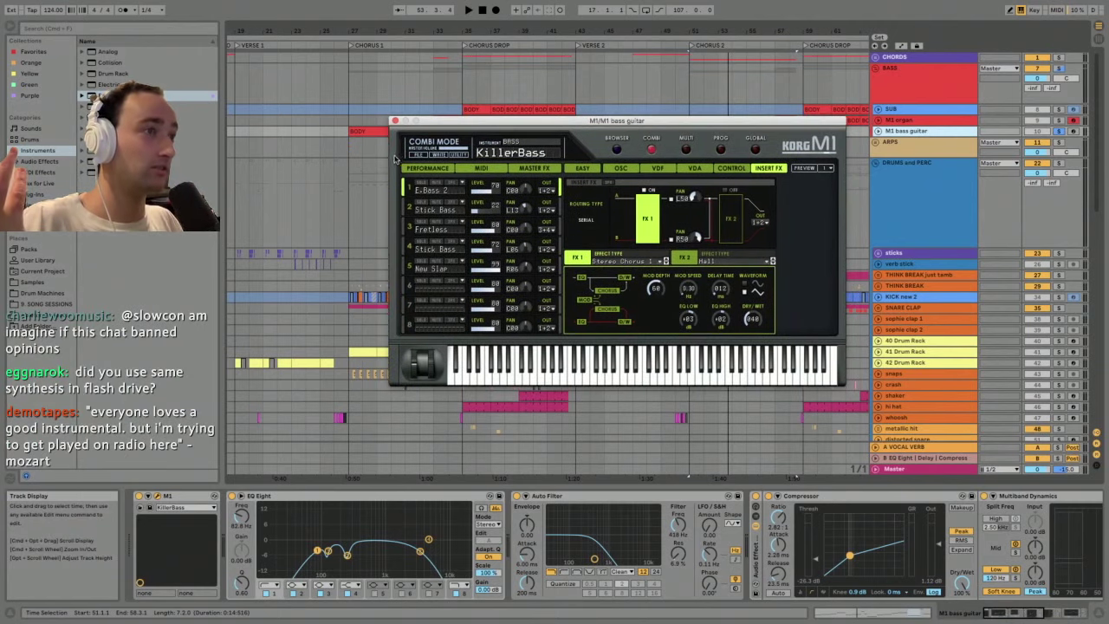
click(395, 121)
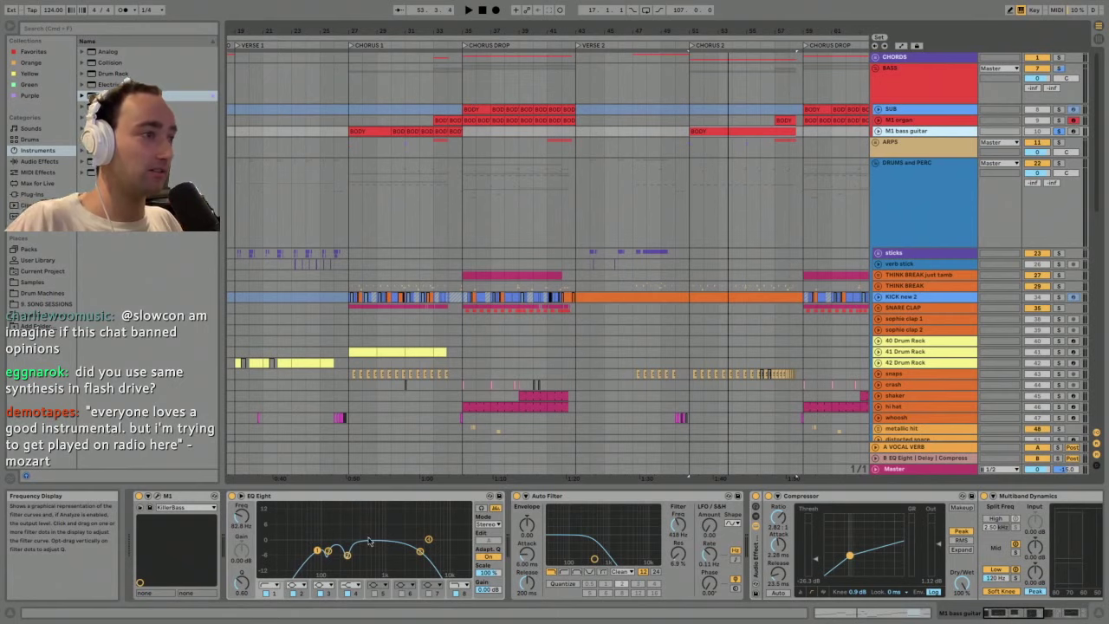
- Inspect the remaining effects on M1 bass guitar, and bring up the M1 organ's synth beside its CHORUS 2 part
drag(1023, 615, 1055, 614)
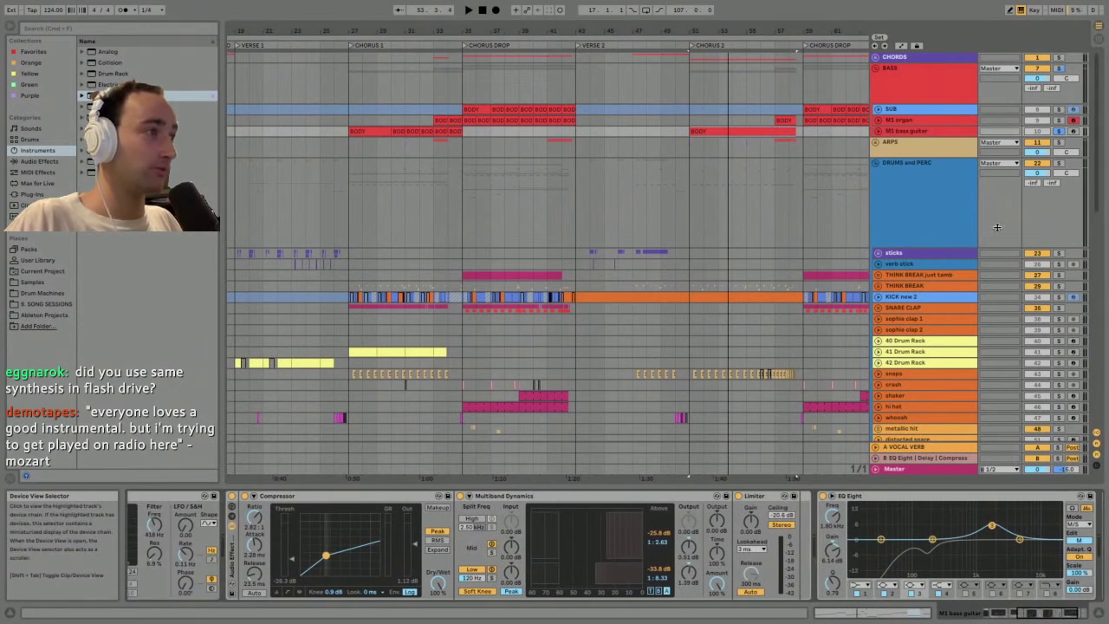
click(781, 120)
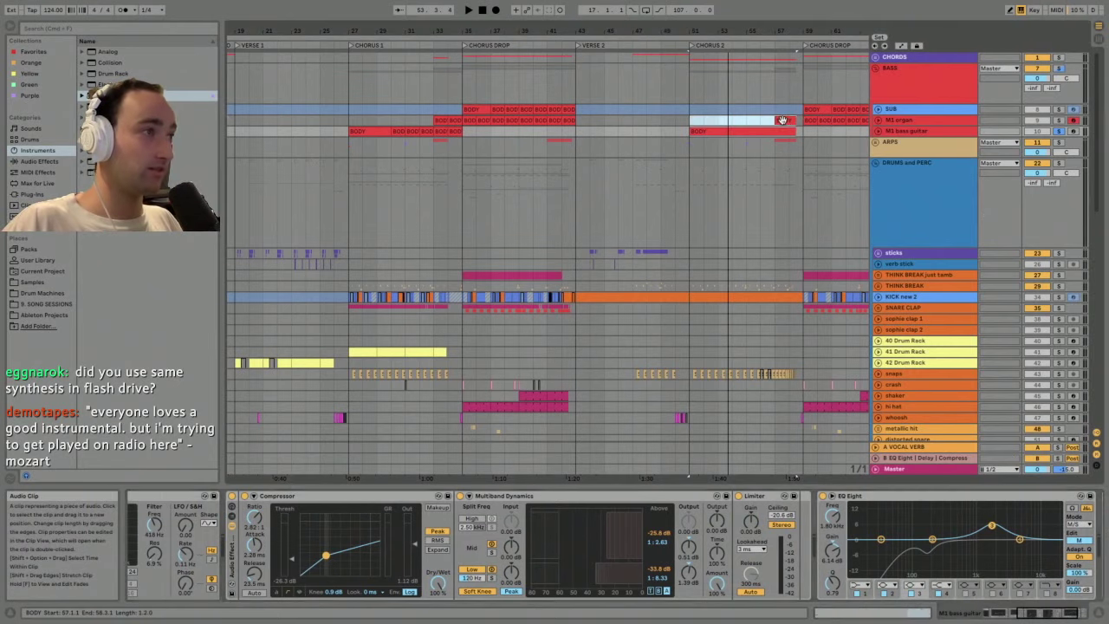
drag(756, 32, 756, 18)
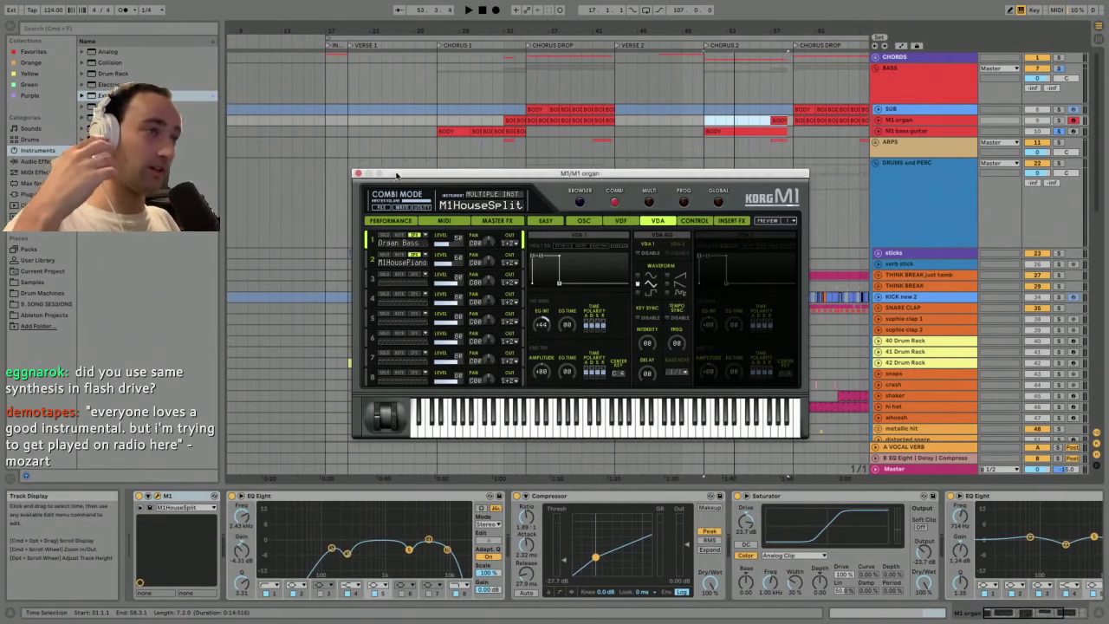
- Close the M1 organ's synth window, select the M1 bass guitar's CHORUS 2 clip, and bring the earlier song sections into view
drag(397, 176, 397, 164)
click(358, 163)
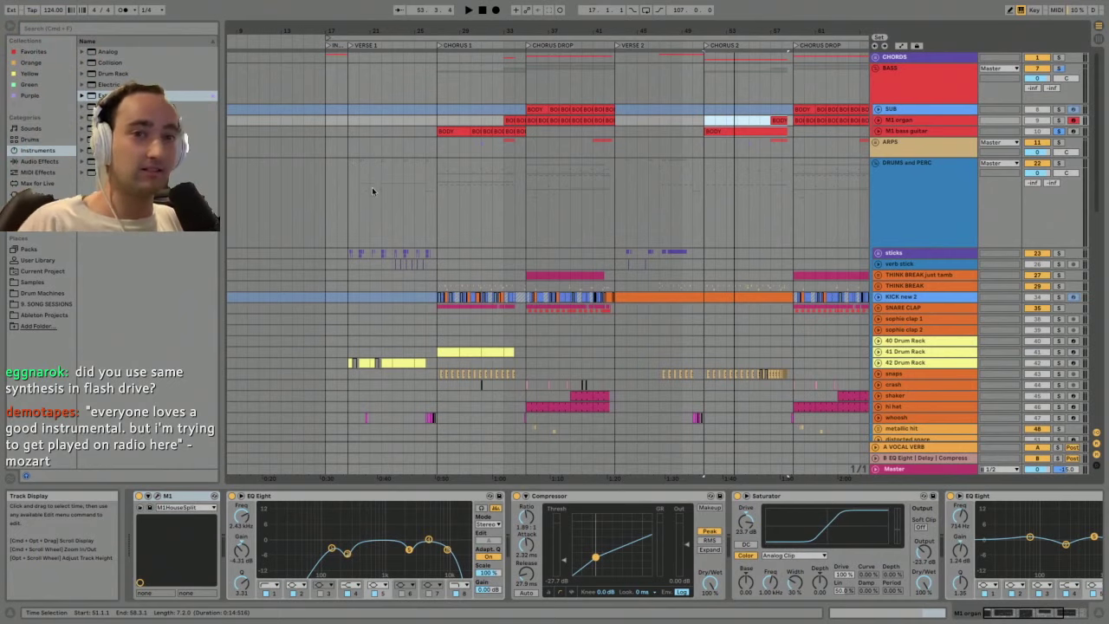
click(770, 150)
drag(771, 33, 615, 31)
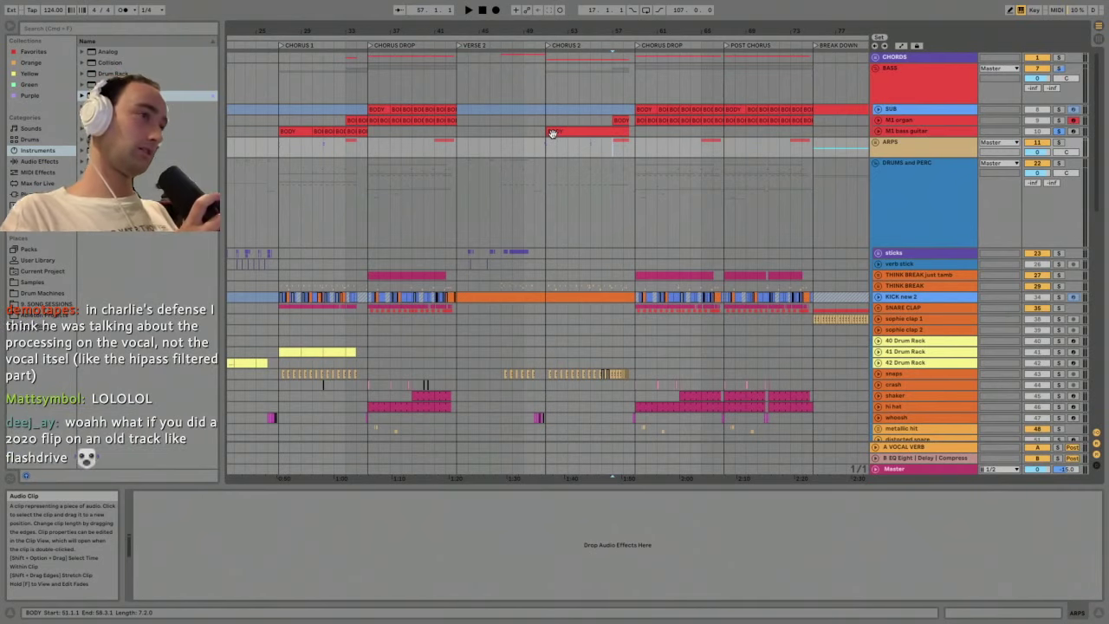
click(564, 131)
drag(592, 26, 664, 7)
- Play the M1 organ part from the first CHORUS DROP, comparing its sound with the Saturator bypassed and re-enabled
click(507, 121)
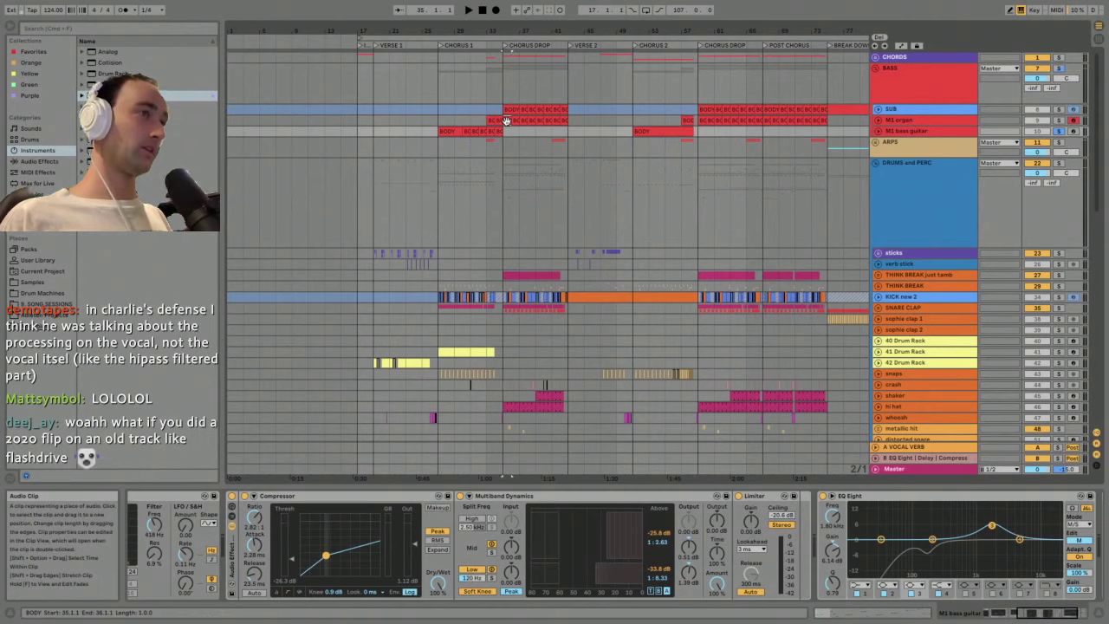
click(506, 120)
key(space)
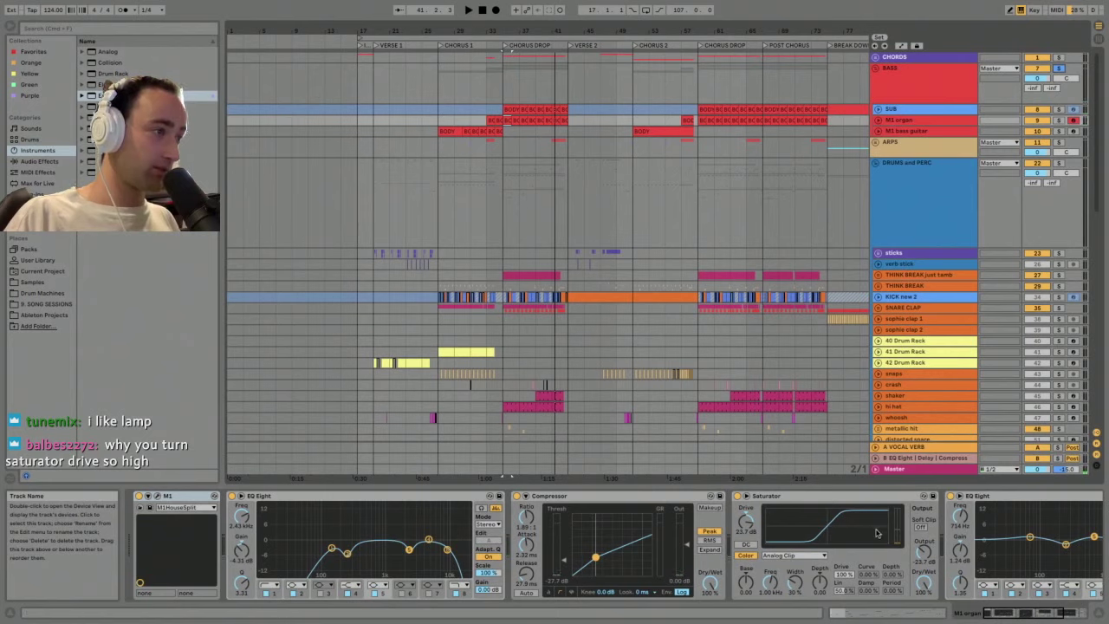
click(496, 178)
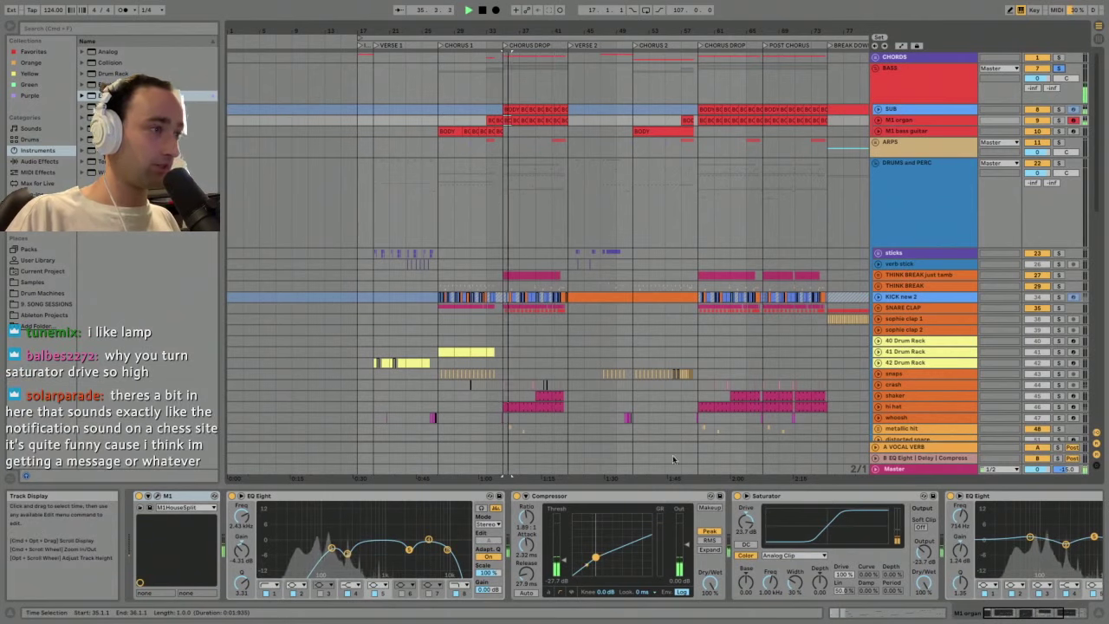
click(737, 497)
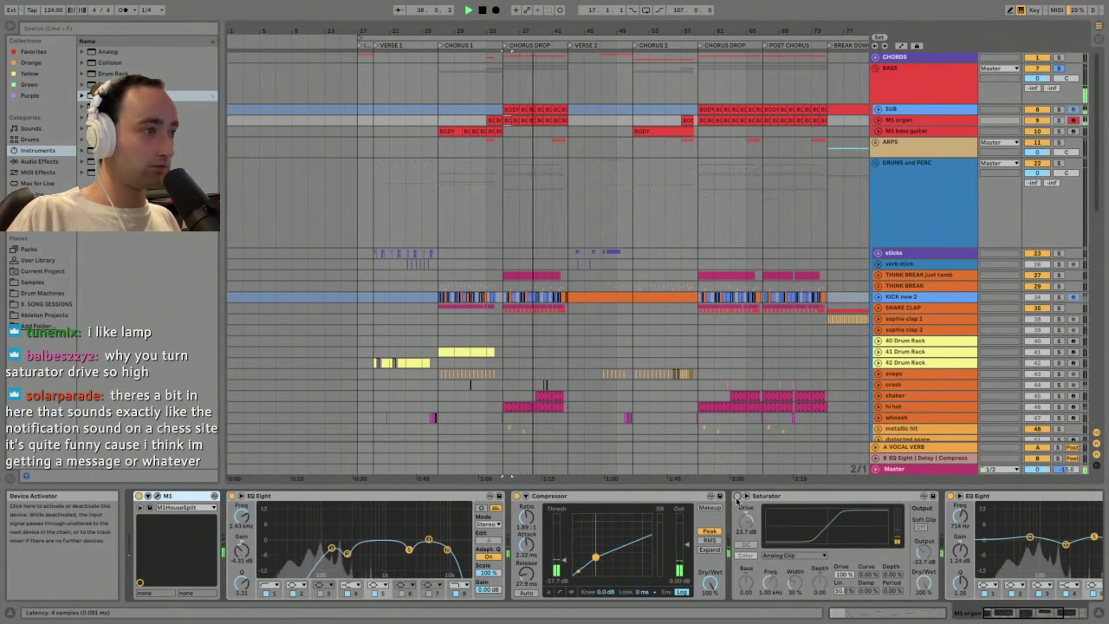
click(738, 497)
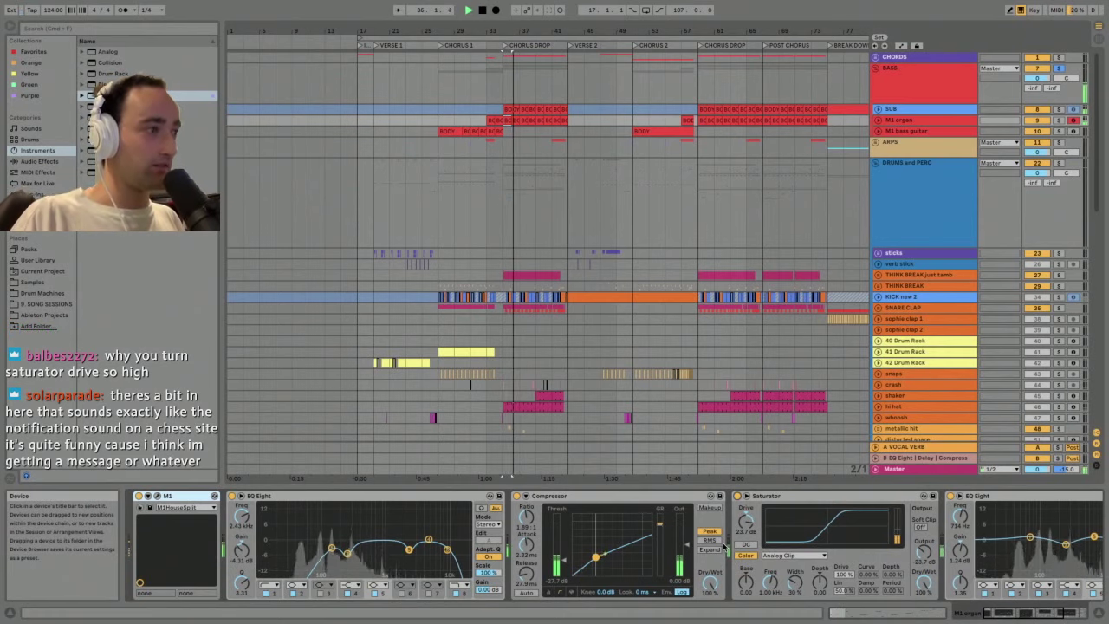
key(space)
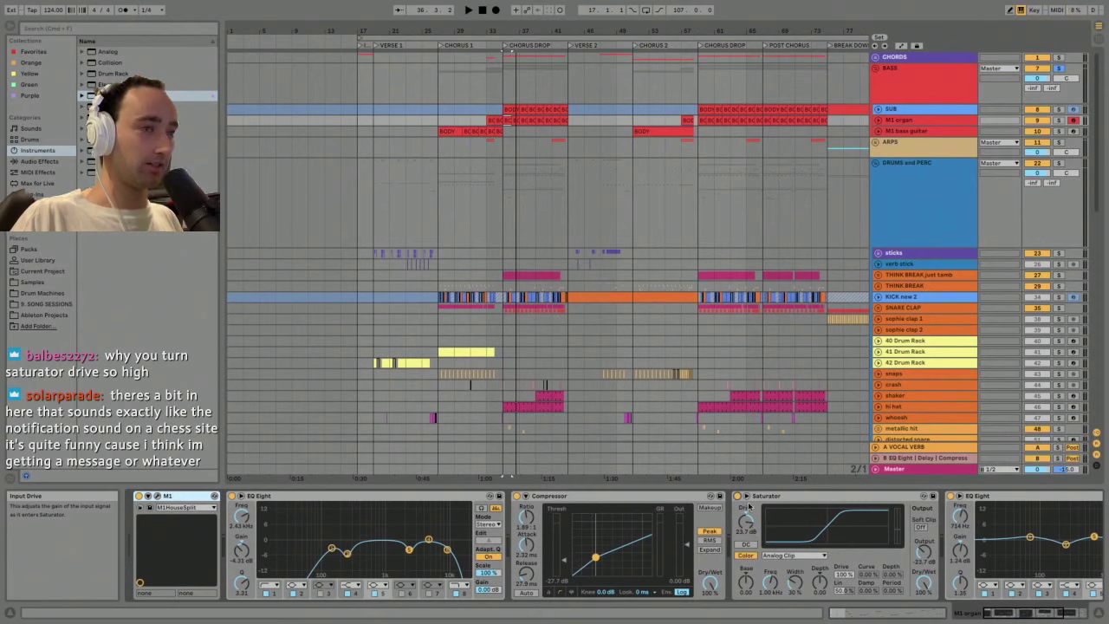
- Collapse the M1, EQ Eight, Compressor and Saturator devices in the M1 organ's chain
click(779, 497)
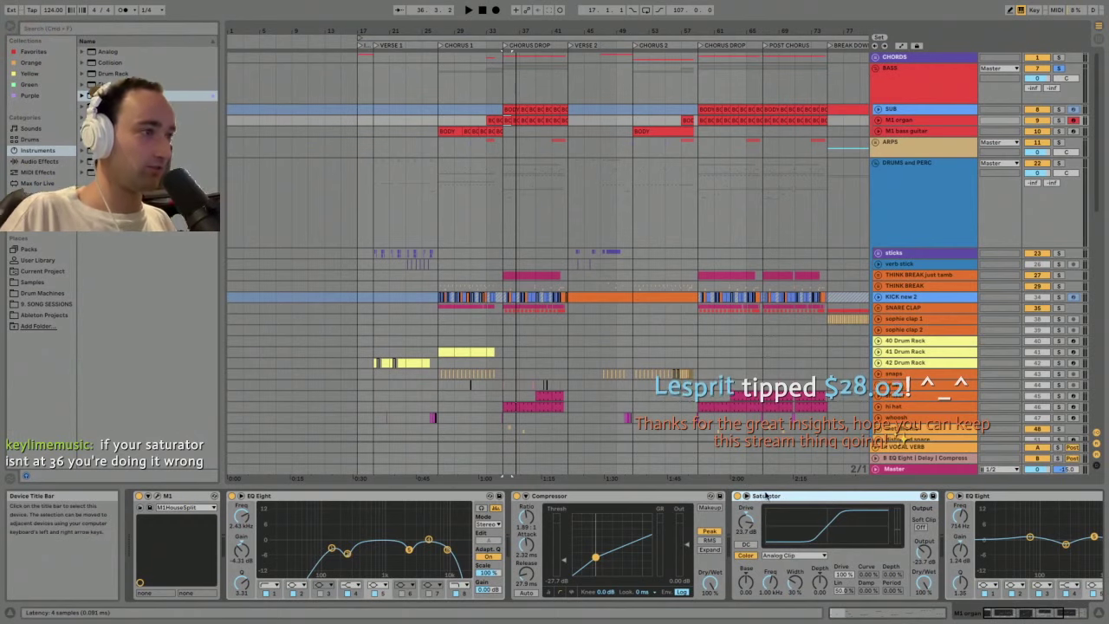
double_click(766, 496)
double_click(771, 496)
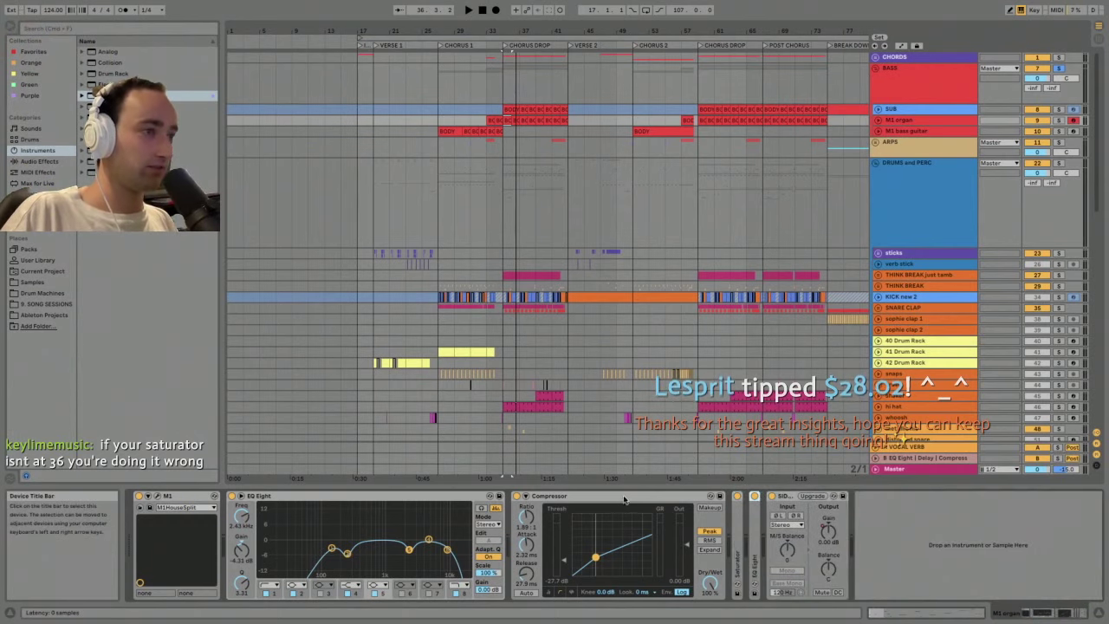
double_click(624, 497)
double_click(364, 496)
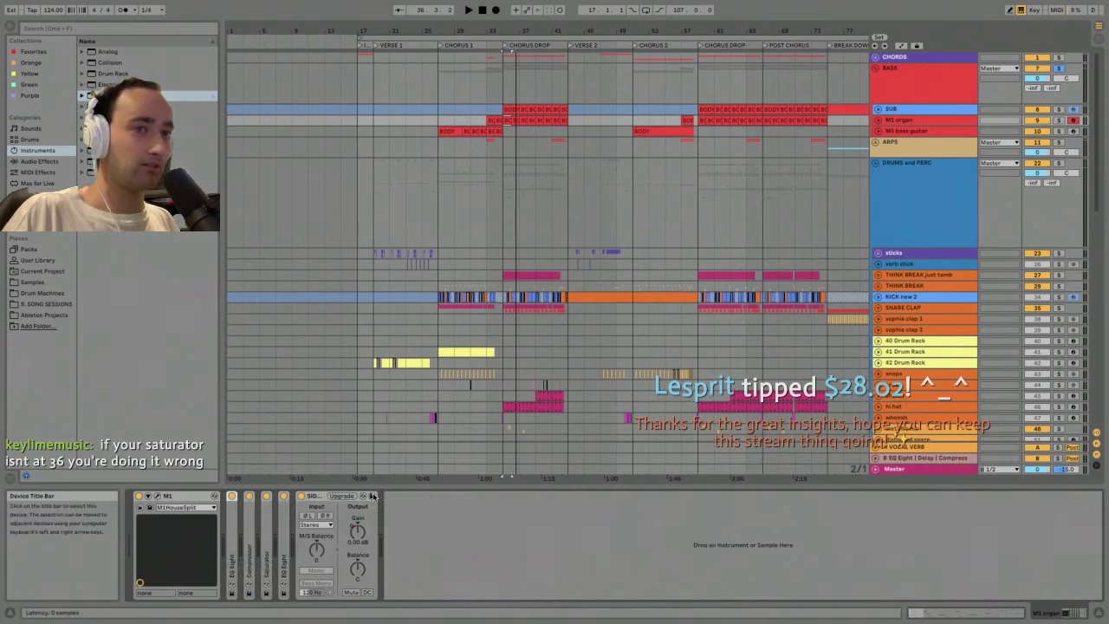
double_click(163, 495)
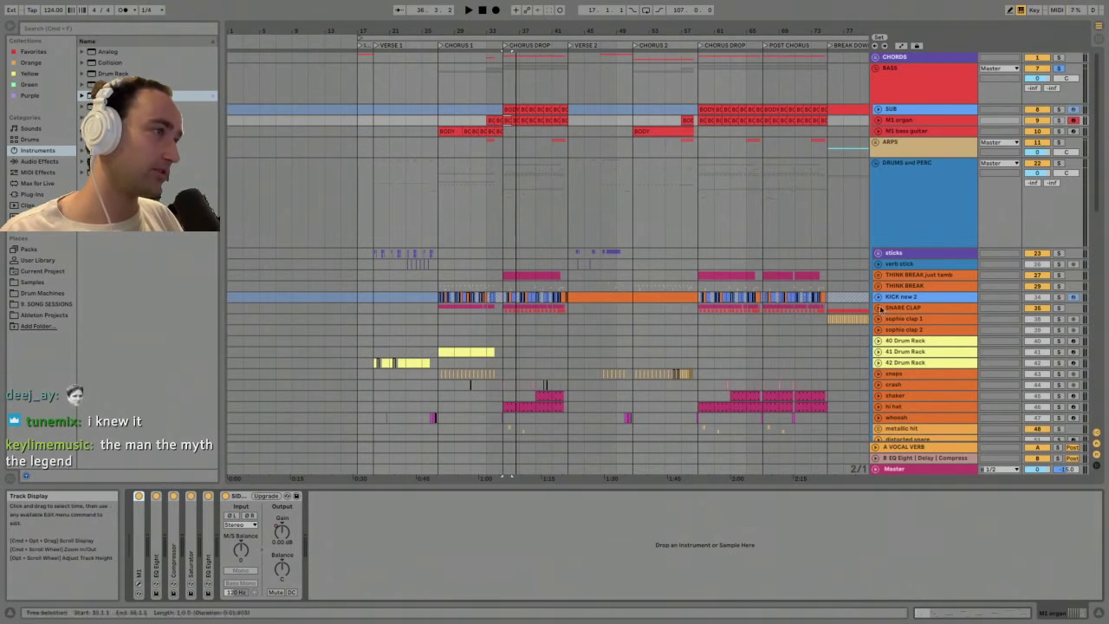
- Examine the effects chain on KICK new 2 and play the CHORUS DROP
click(922, 276)
click(918, 298)
key(space)
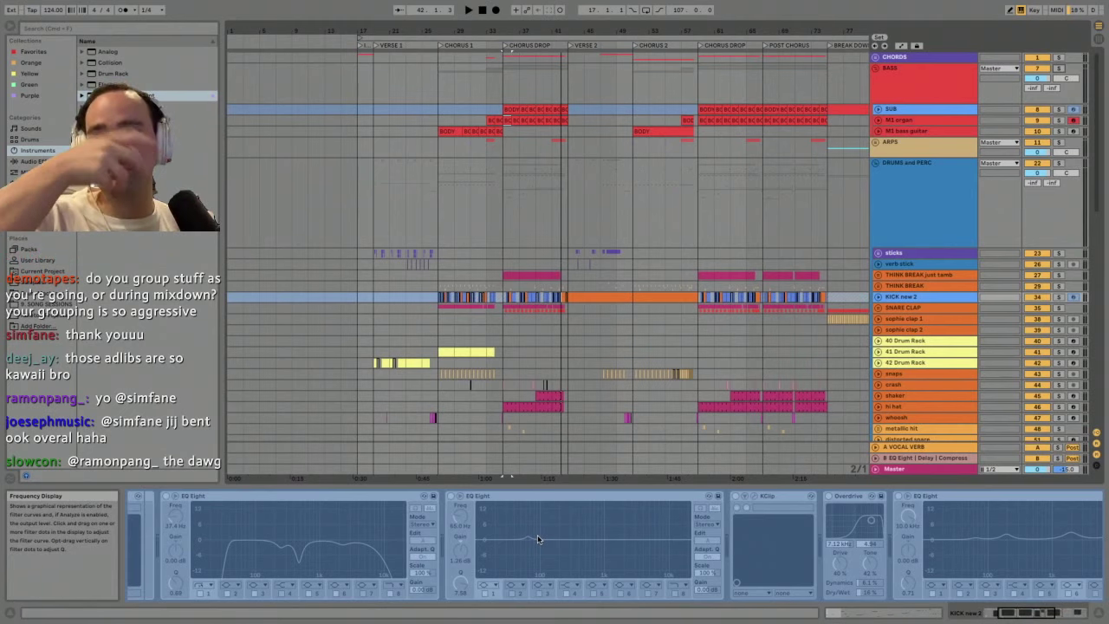
click(508, 415)
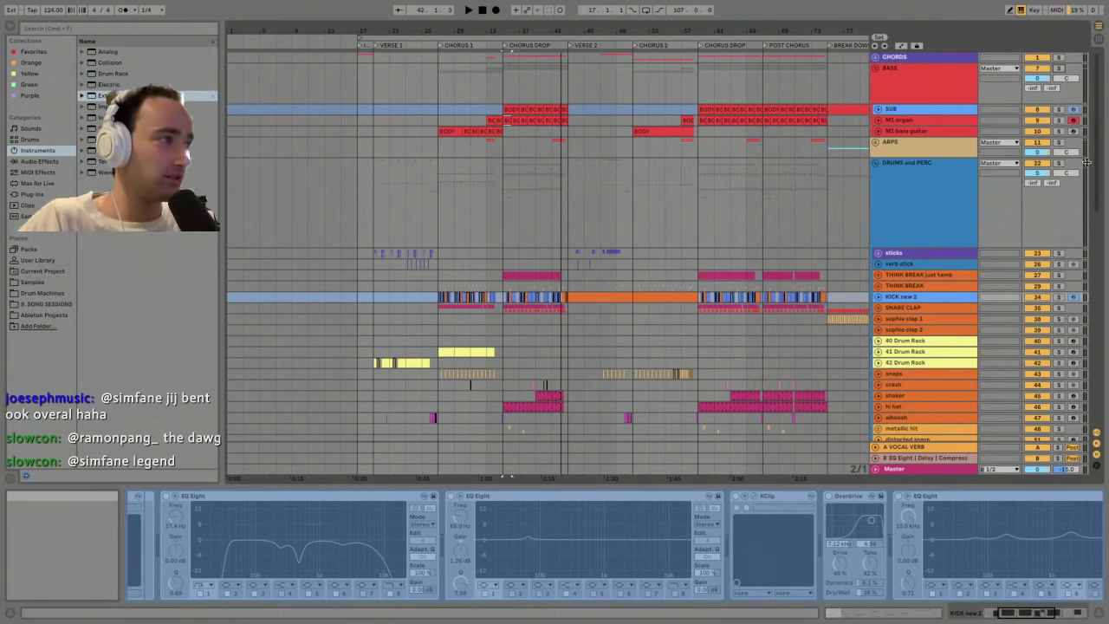
- Fold the DRUMS and PERC, MELODY and VOX groups
click(879, 168)
click(878, 166)
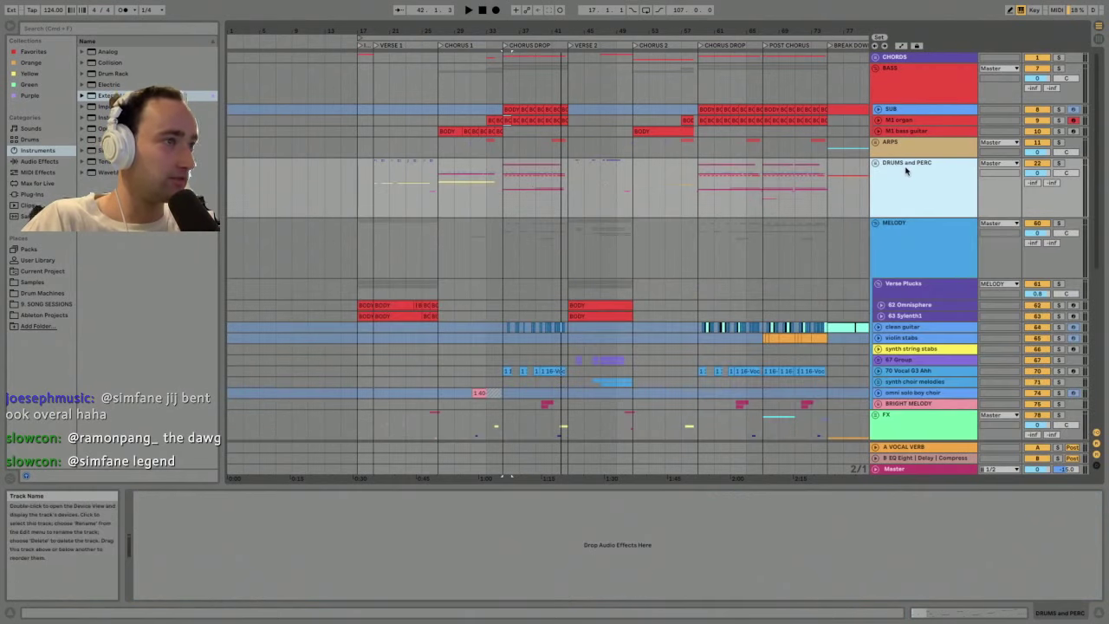
click(928, 230)
click(877, 223)
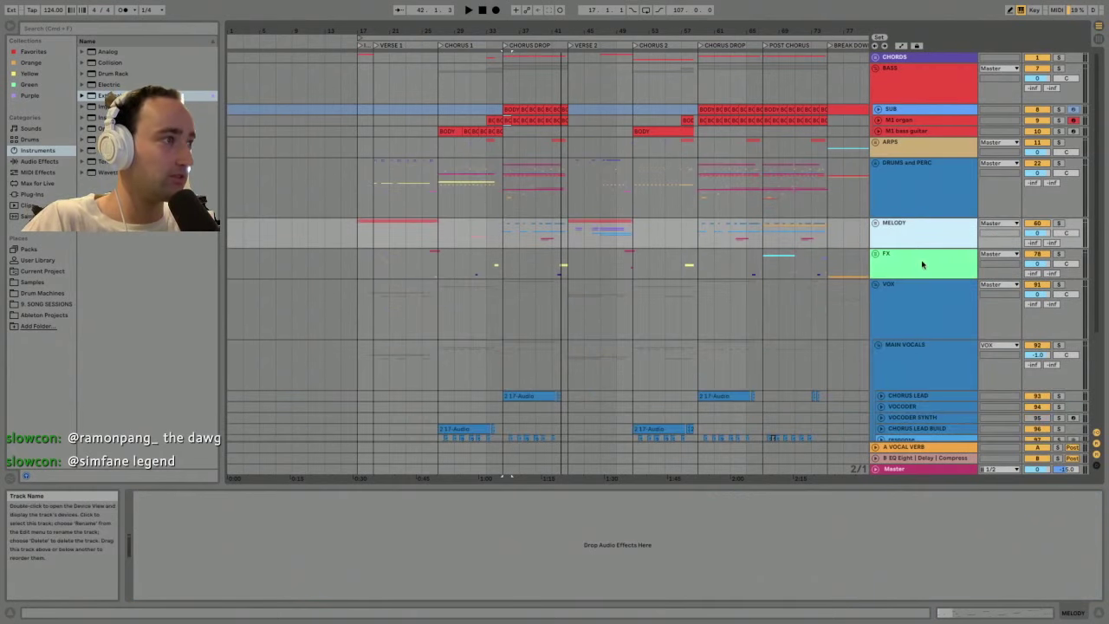
click(901, 297)
click(875, 284)
- Select the group tracks one by one from FX up to BASS, and fold the BASS group
click(906, 269)
click(899, 232)
click(898, 165)
click(906, 144)
click(907, 131)
click(906, 101)
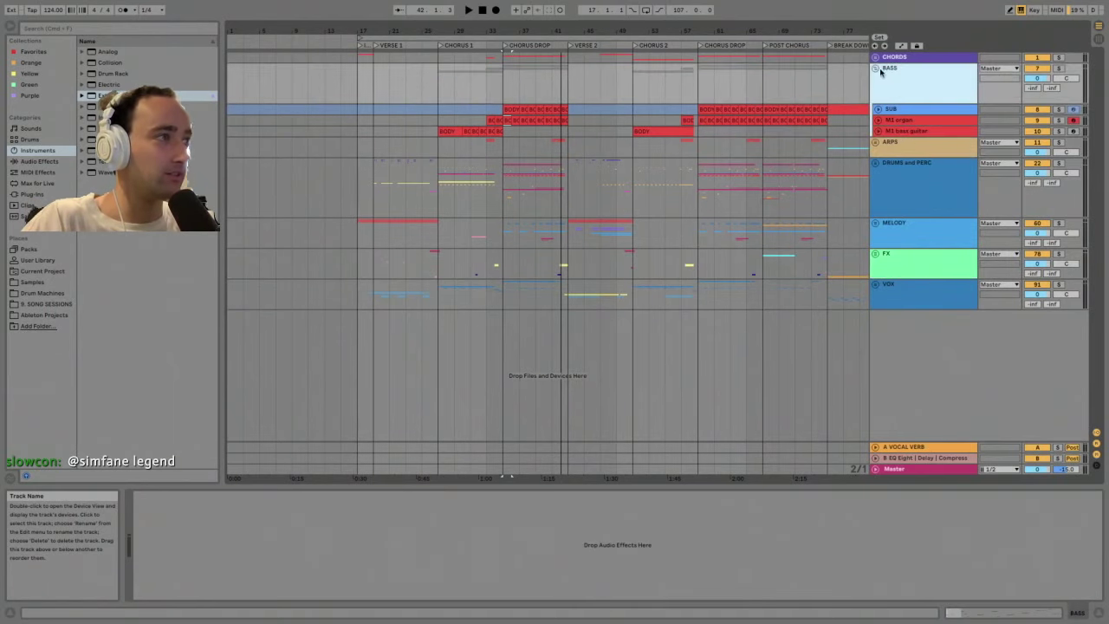
click(877, 69)
- Unfold the CHORDS group to look over its piano and chord tracks, and fold it again
click(878, 58)
click(877, 58)
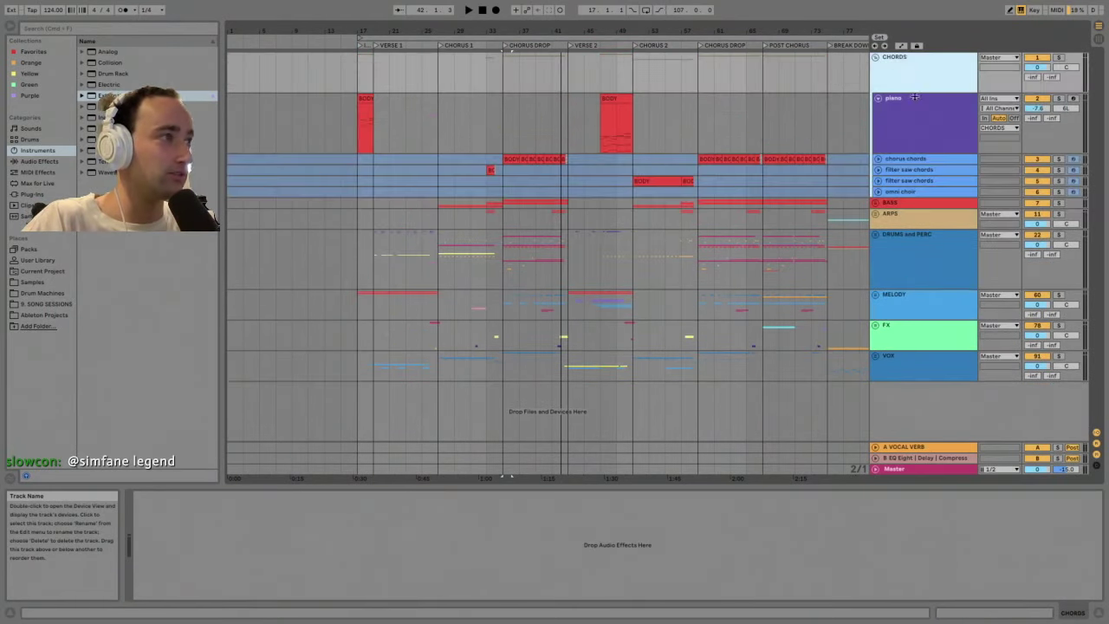
click(897, 99)
click(892, 59)
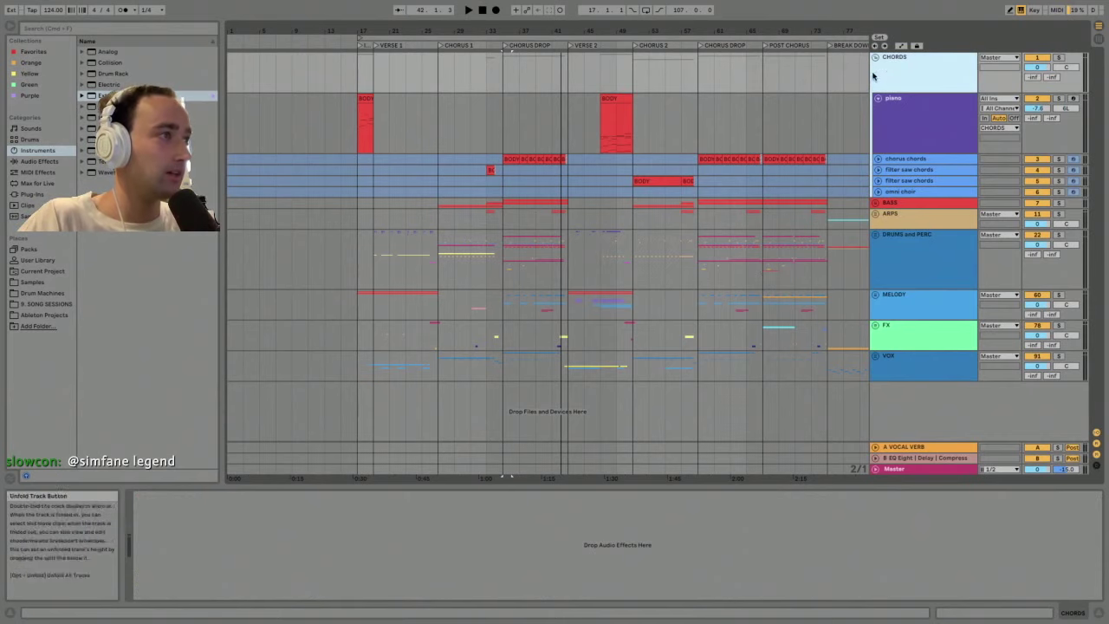
click(878, 98)
click(876, 58)
- Go through the folded group tracks from CHORDS and BASS down to MELODY, FX and VOX to review the grouping
click(897, 80)
click(897, 69)
click(896, 59)
click(897, 70)
click(915, 170)
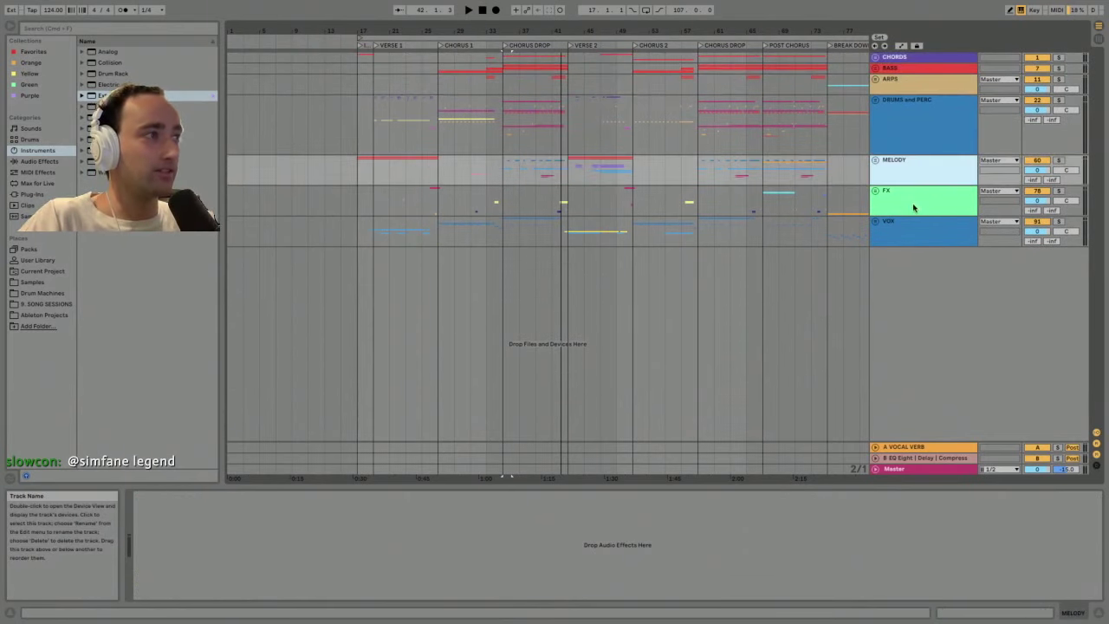
click(913, 205)
click(913, 224)
click(909, 198)
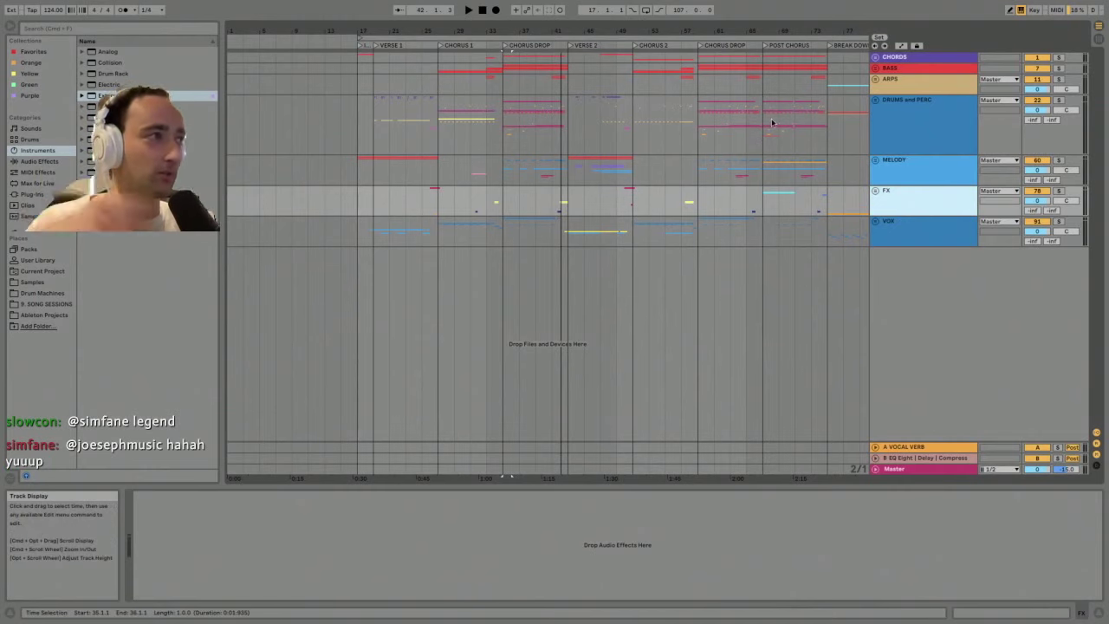
- Unfold DRUMS and PERC and inspect the effects on the sticks and THINK BREAK just tamb tracks
click(910, 110)
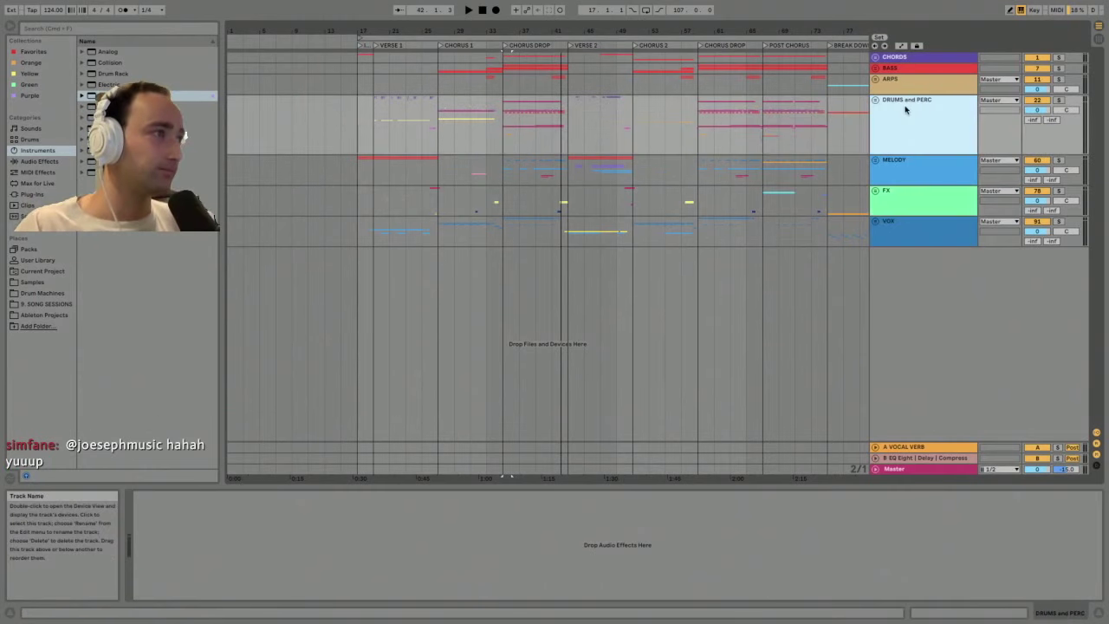
click(875, 101)
click(901, 190)
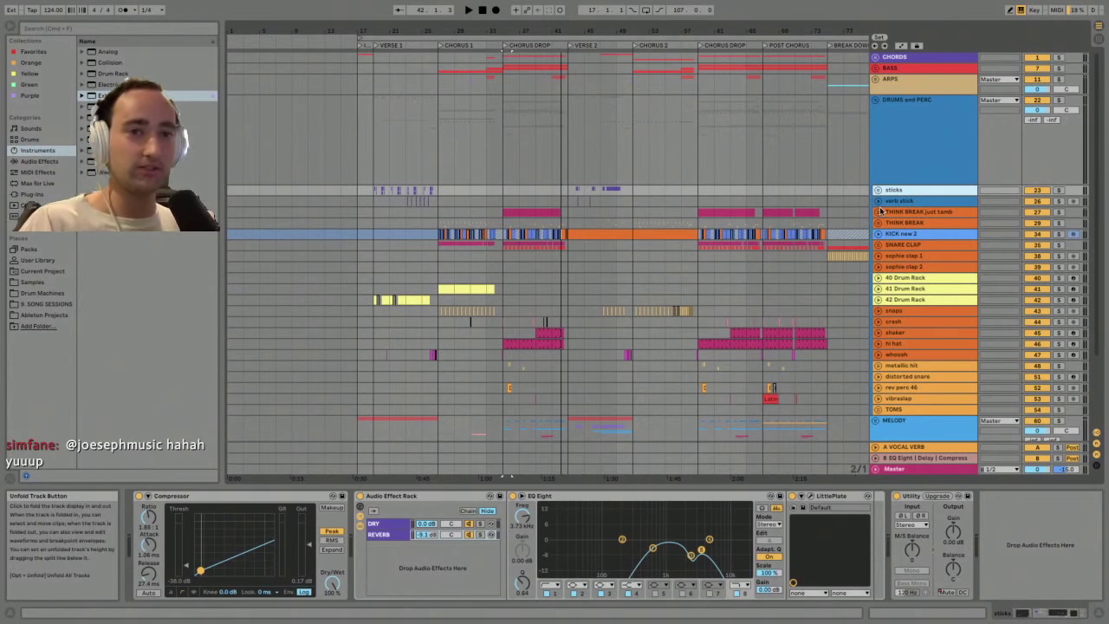
click(910, 213)
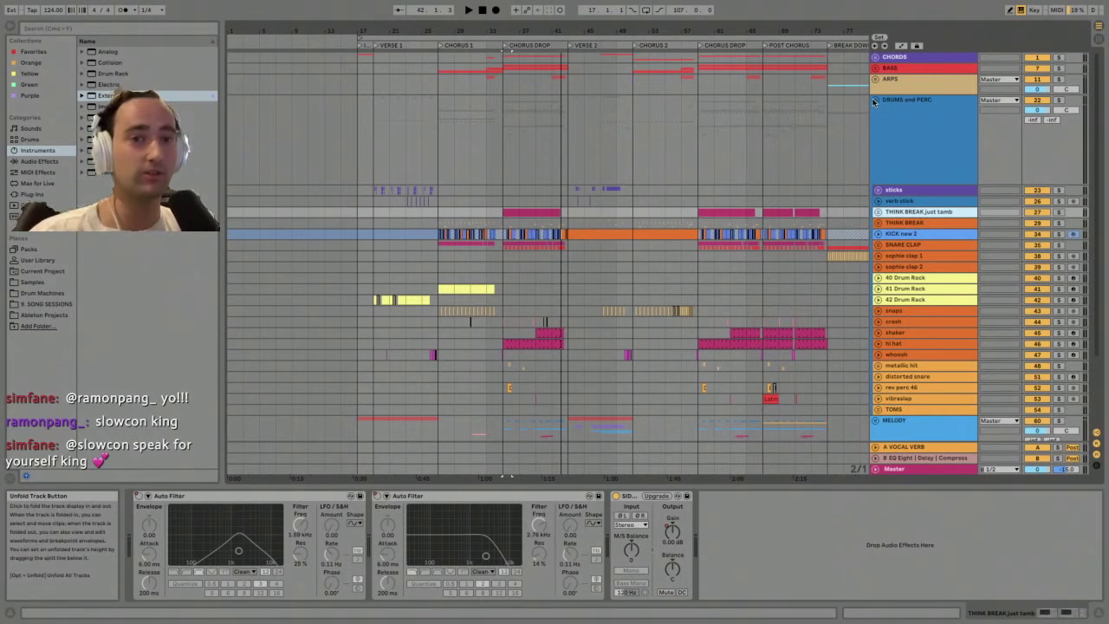
click(903, 107)
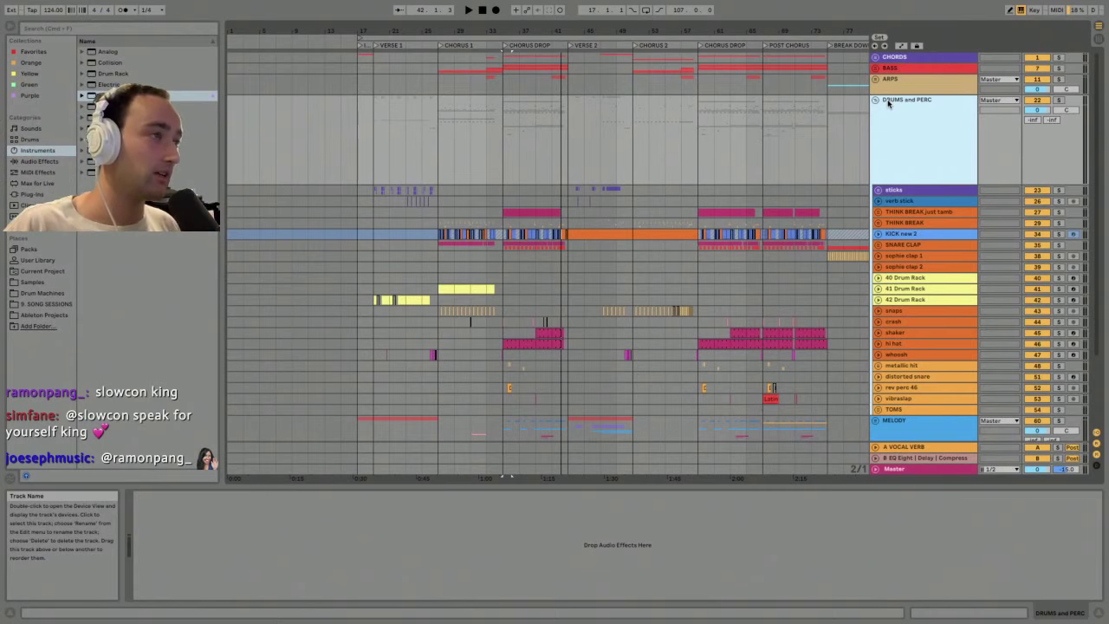
- Solo the DRUMS and PERC group, play it from the first CHORUS DROP, and magnify that section's drum clips
click(550, 103)
click(507, 126)
mouse_move(516, 32)
mouse_down()
mouse_move(517, 59)
mouse_move(517, 40)
mouse_up()
drag(501, 477, 389, 478)
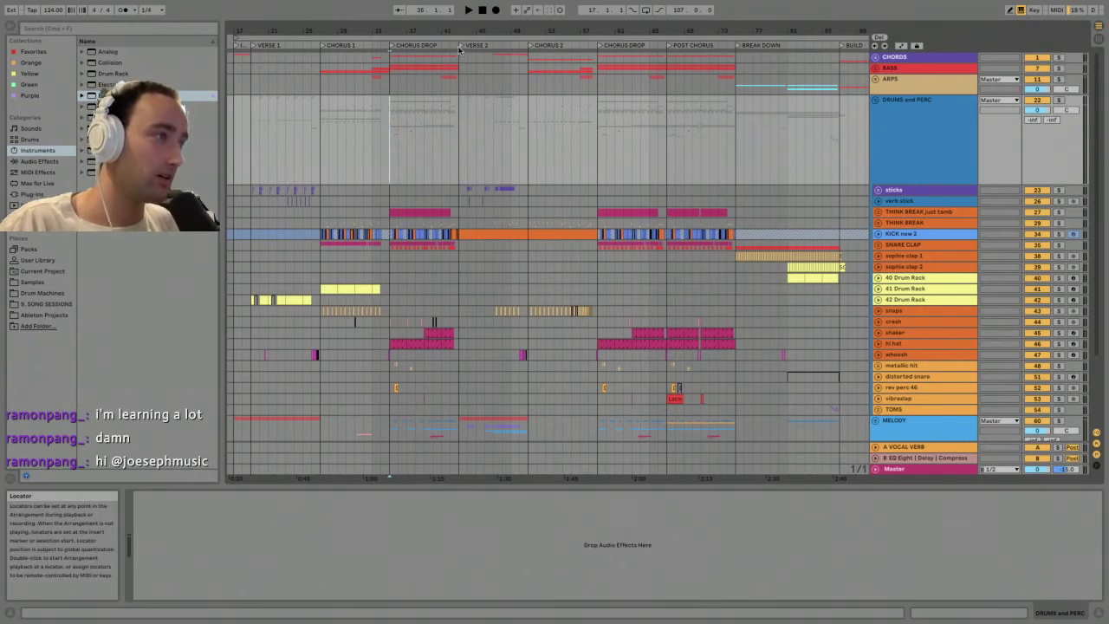
click(941, 148)
click(1059, 100)
key(space)
drag(399, 30, 399, 139)
scroll(461, 168, down, 3)
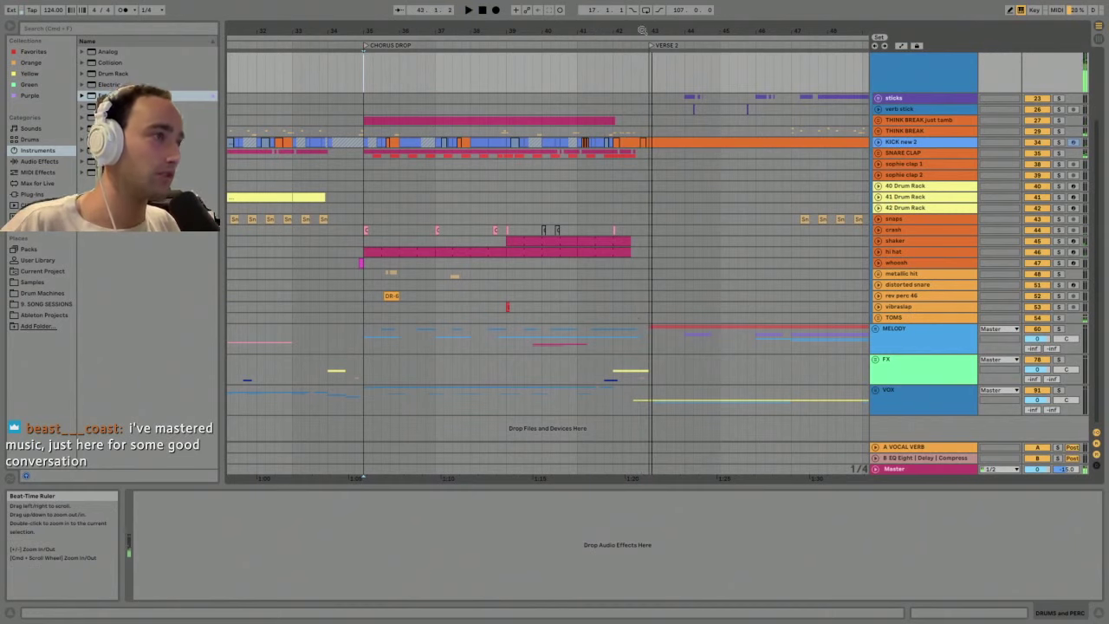
- Unfold the THINK BREAK just tamb and THINK BREAK groups, and play the tambourine group soloed from the CHORUS DROP
click(898, 130)
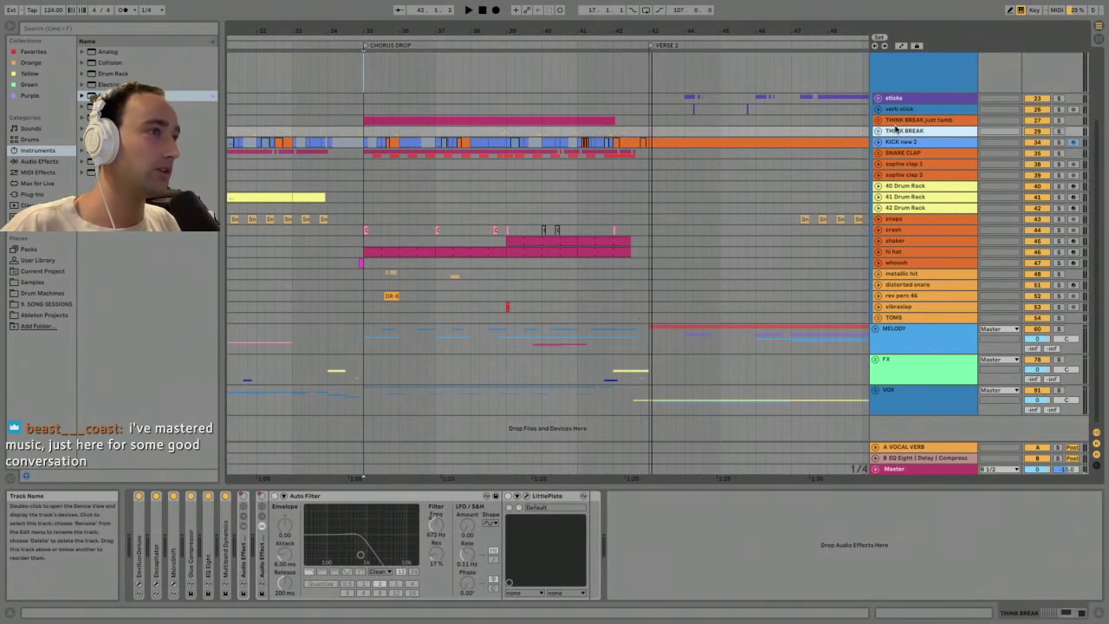
click(878, 119)
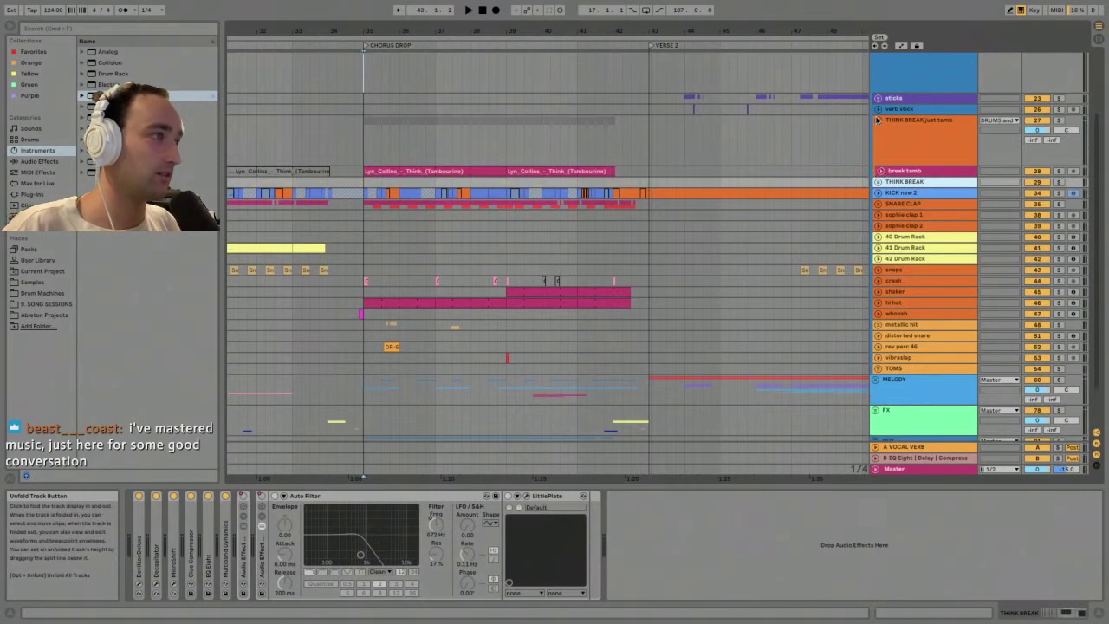
click(877, 180)
click(362, 197)
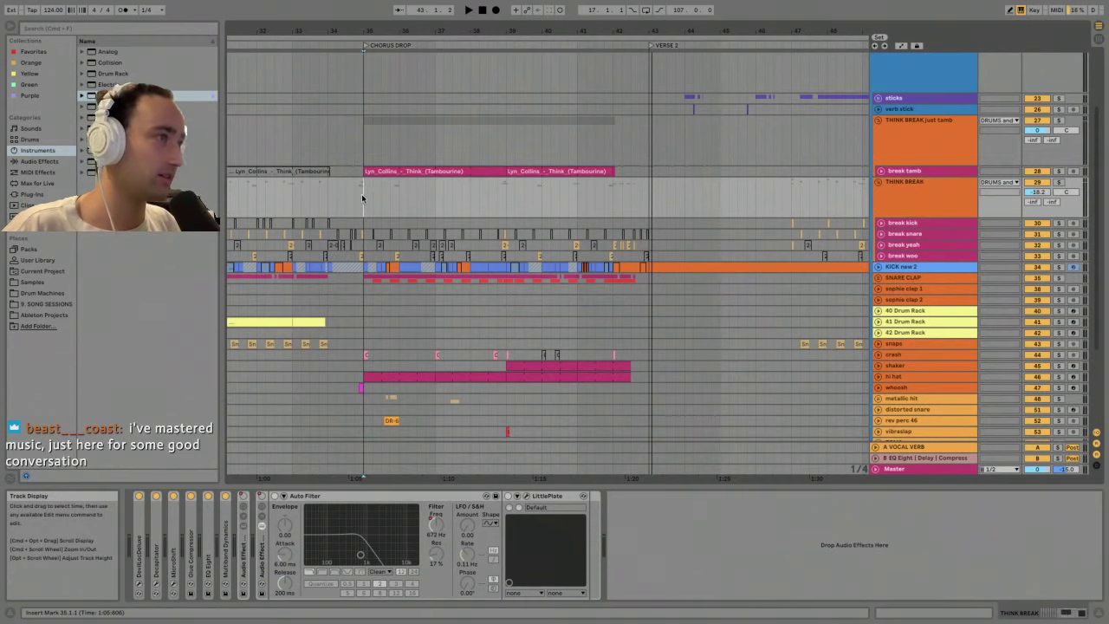
click(1058, 120)
key(space)
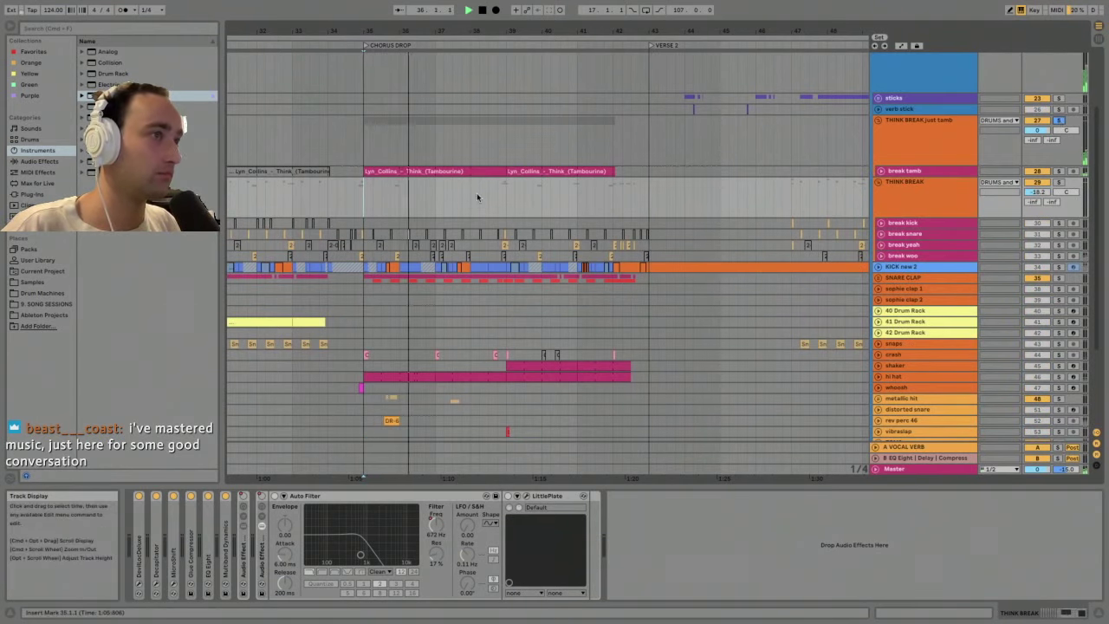
- Inspect the effects on break tamb and both THINK BREAK groups, and solo THINK BREAK to hear the break
click(892, 171)
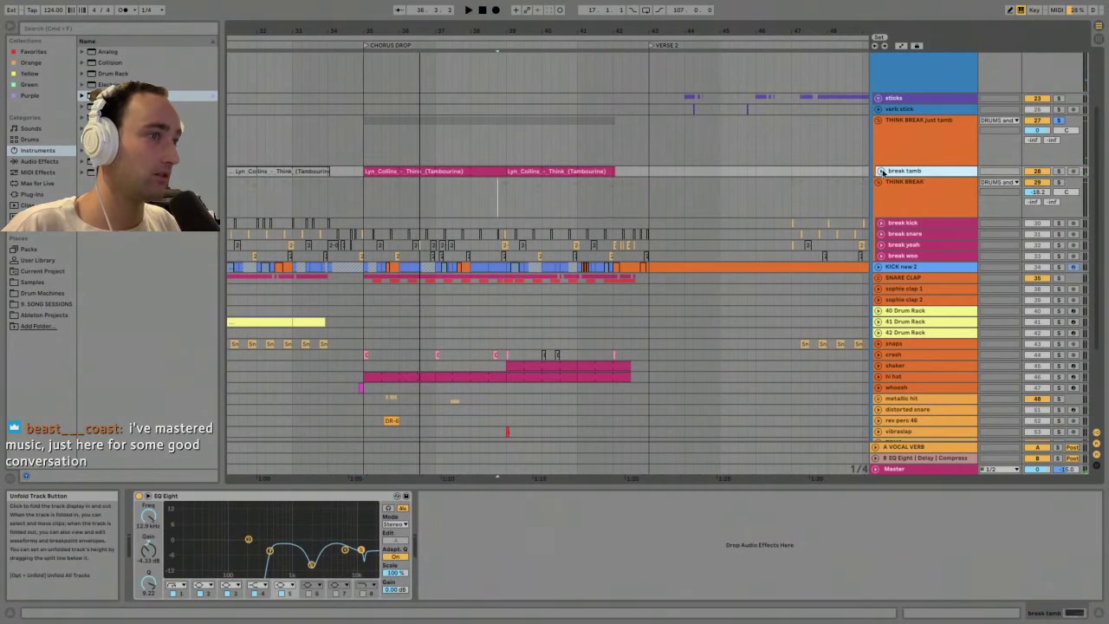
click(881, 171)
click(881, 171)
click(885, 141)
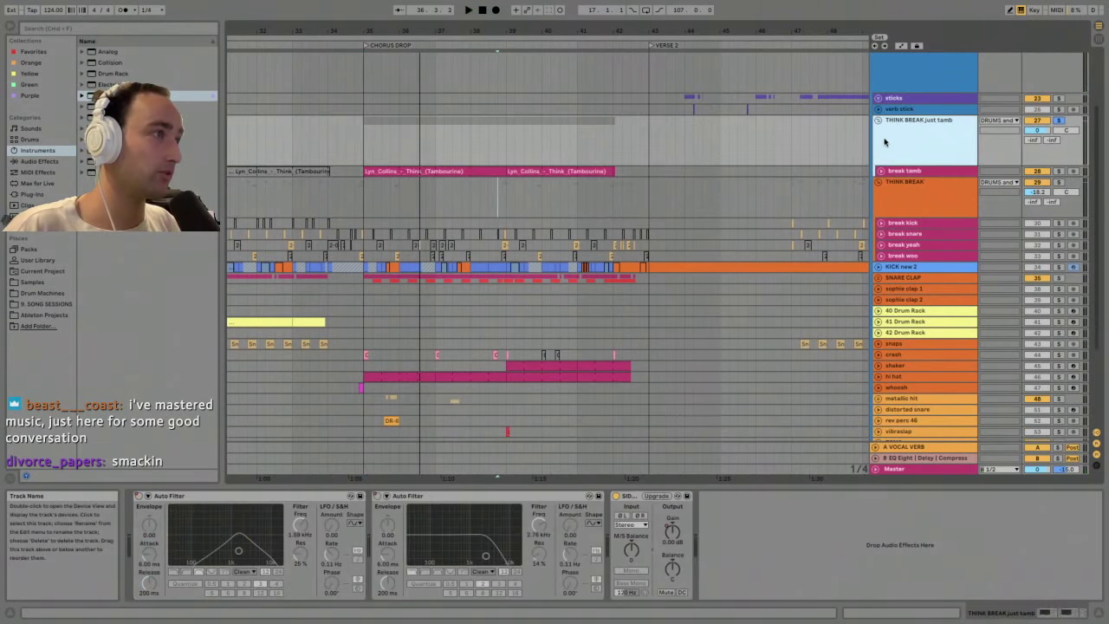
click(900, 193)
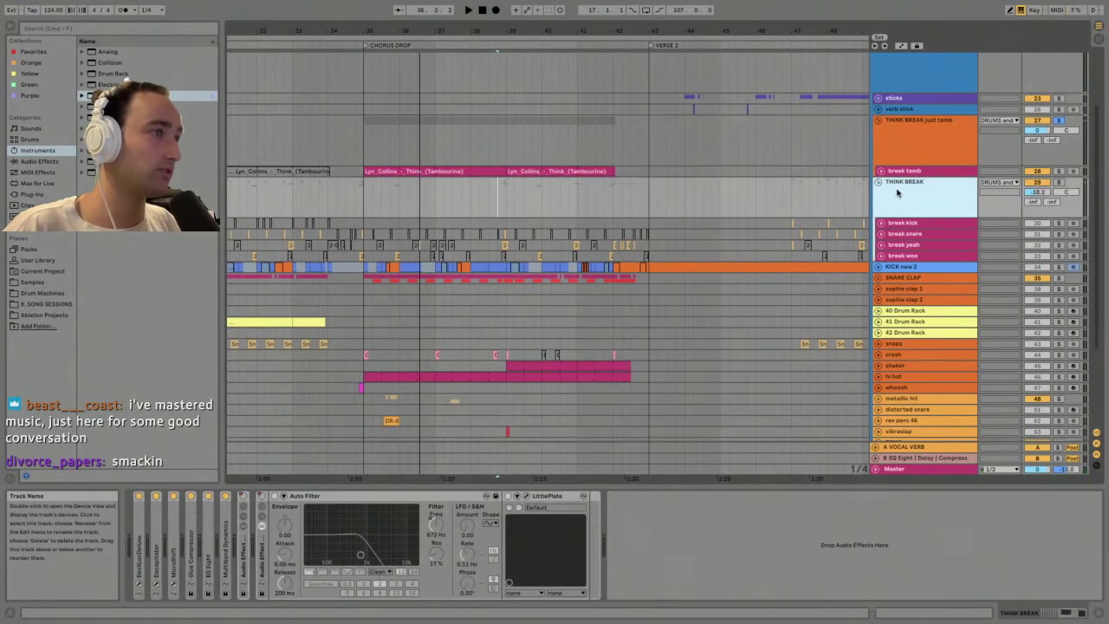
click(1057, 182)
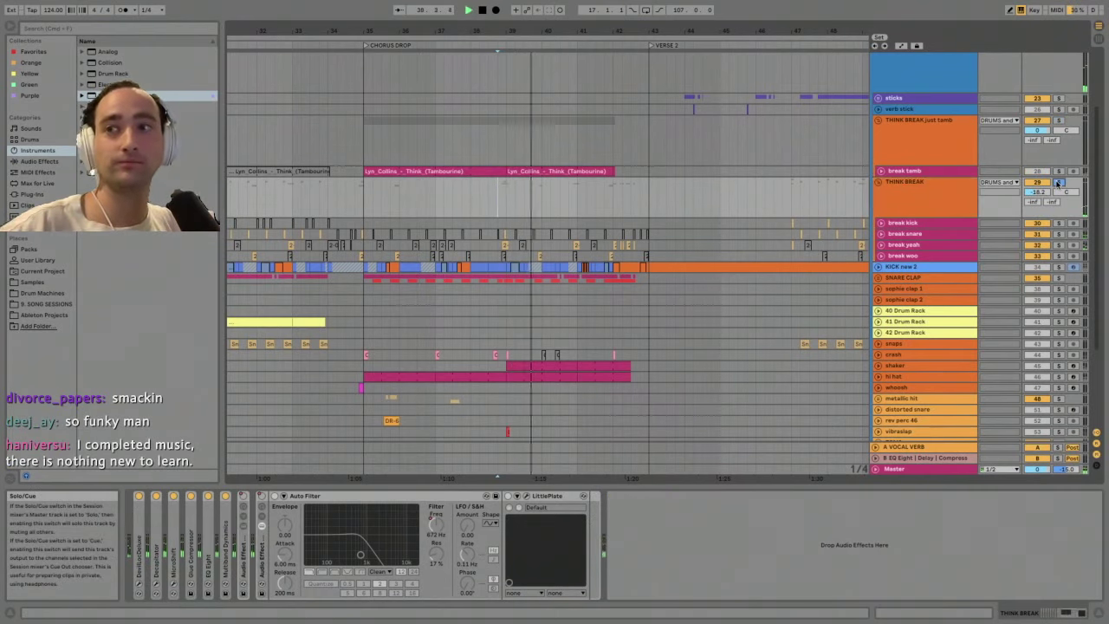
- Stop the soloed THINK BREAK playback and inspect the effects on the break woo and break kick tracks
click(936, 189)
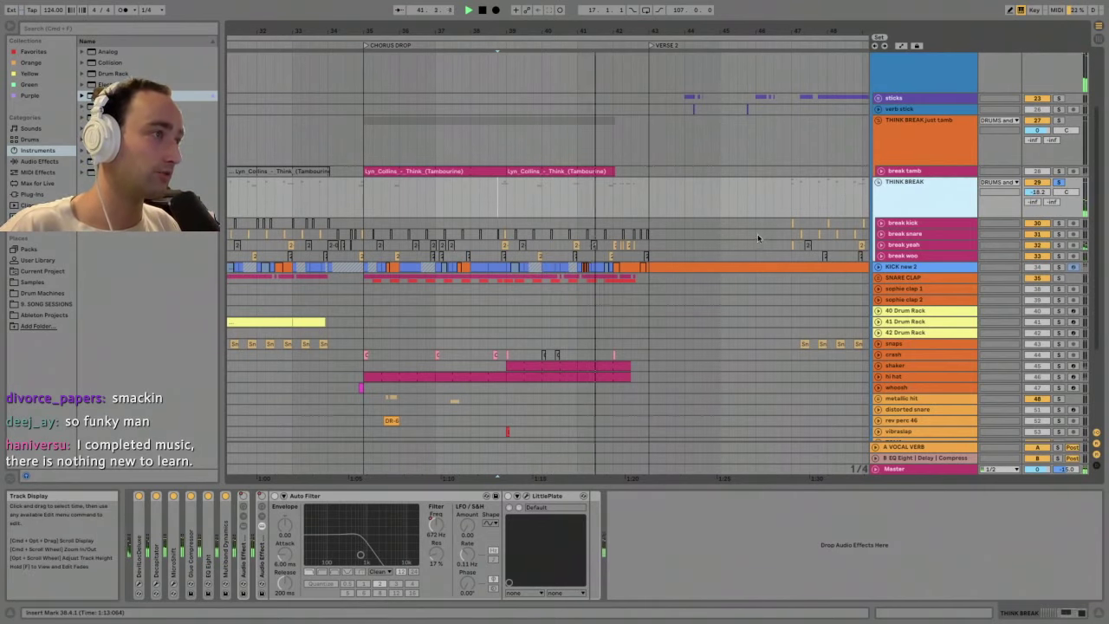
click(881, 256)
key(space)
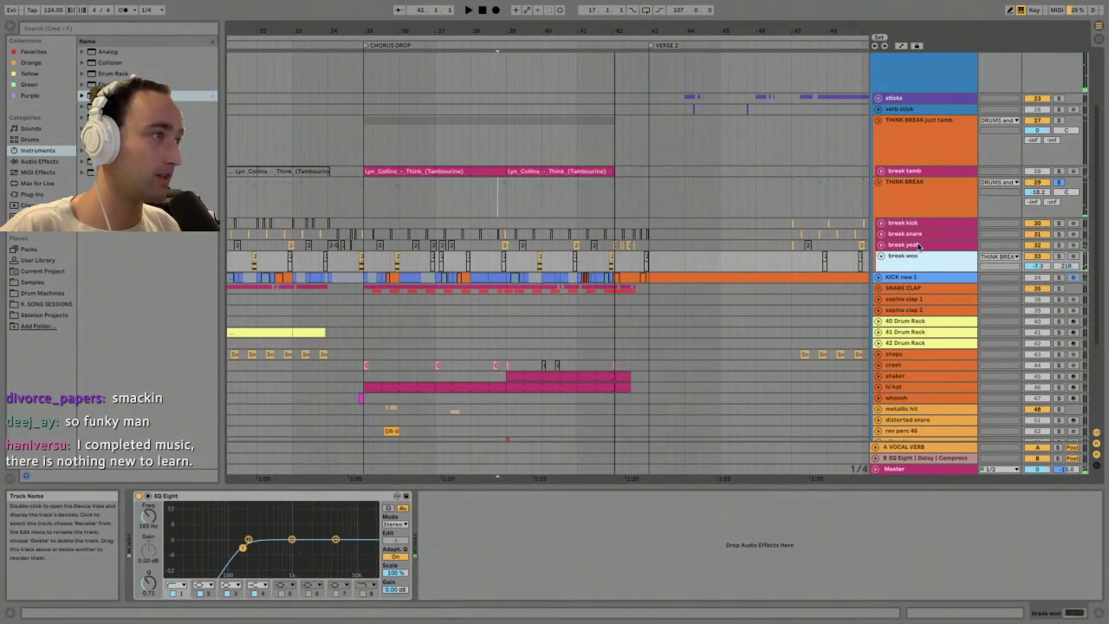
click(907, 223)
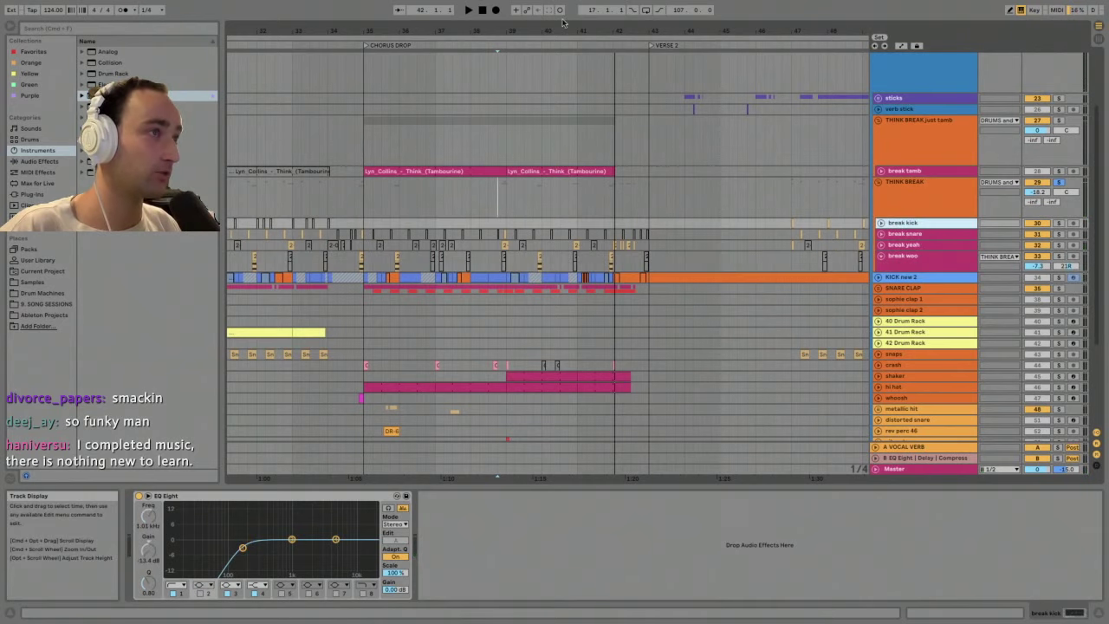
- Magnify the break clips around bar 42, unfold the break tracks to examine the break yeah waveforms, and fold them again
drag(614, 26, 614, 113)
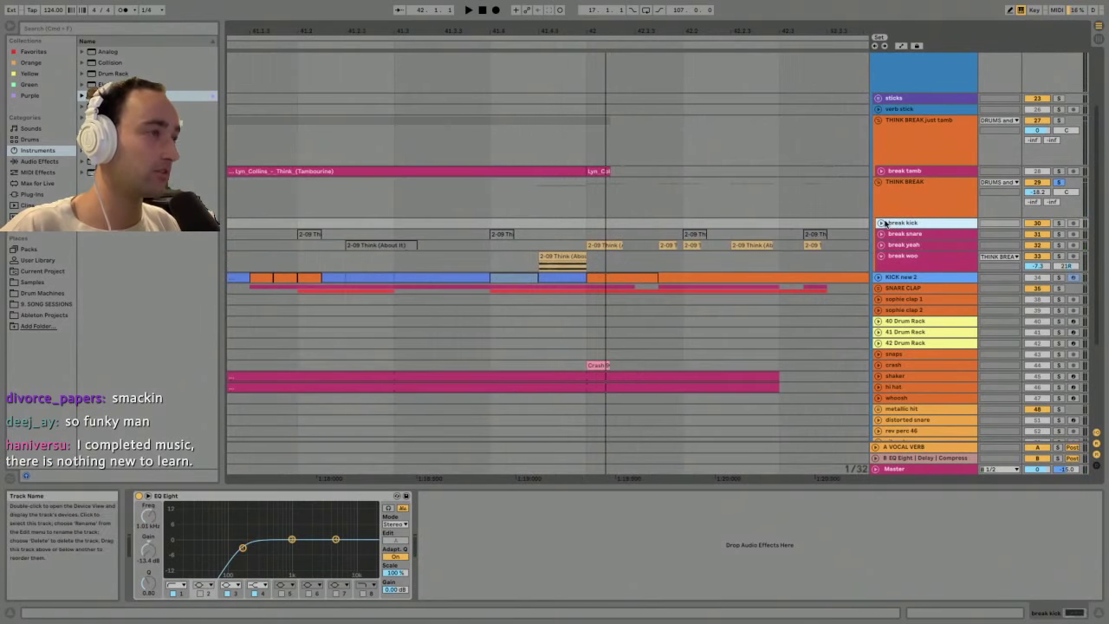
click(882, 246)
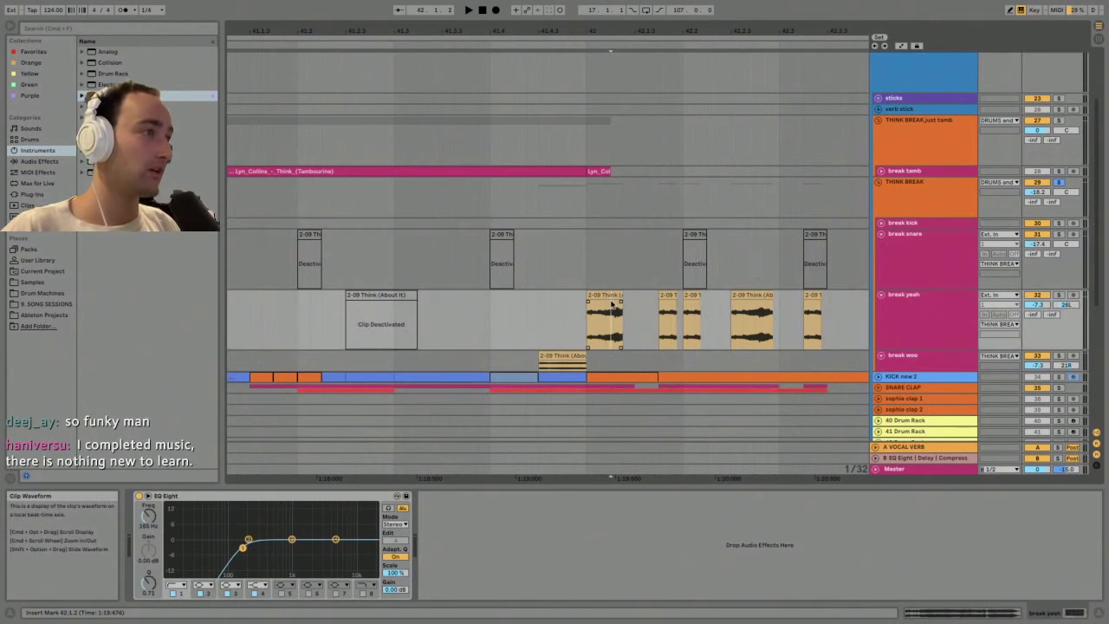
click(886, 244)
alt+click(881, 235)
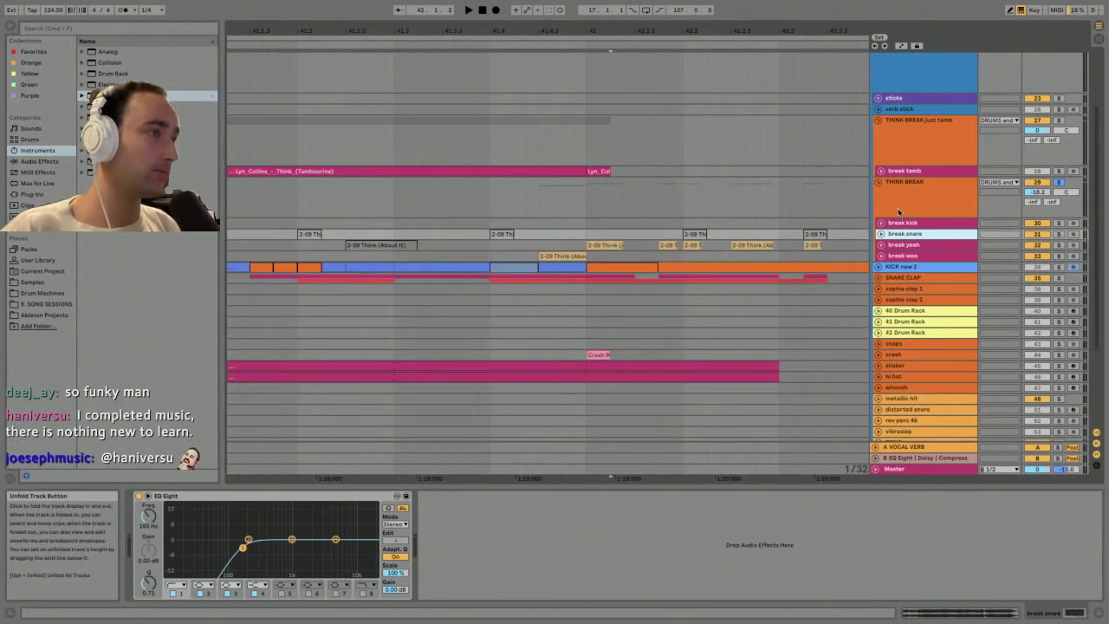
- Inspect the THINK BREAK and break woo effects again and play the soloed group from just before bar 39
click(905, 183)
drag(611, 31, 611, 4)
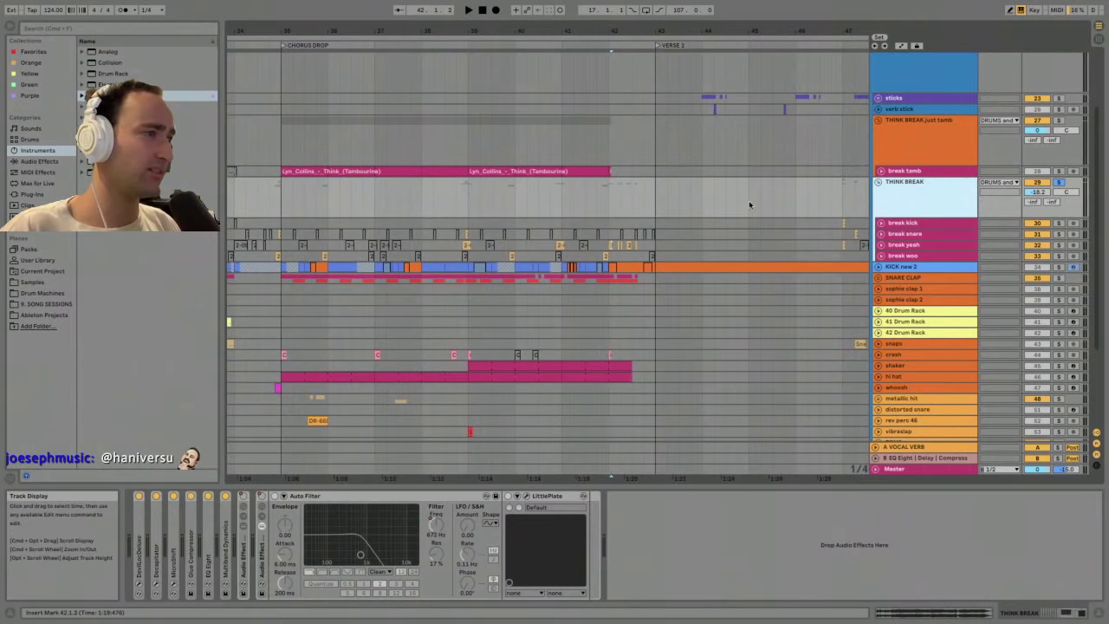
click(883, 256)
click(881, 257)
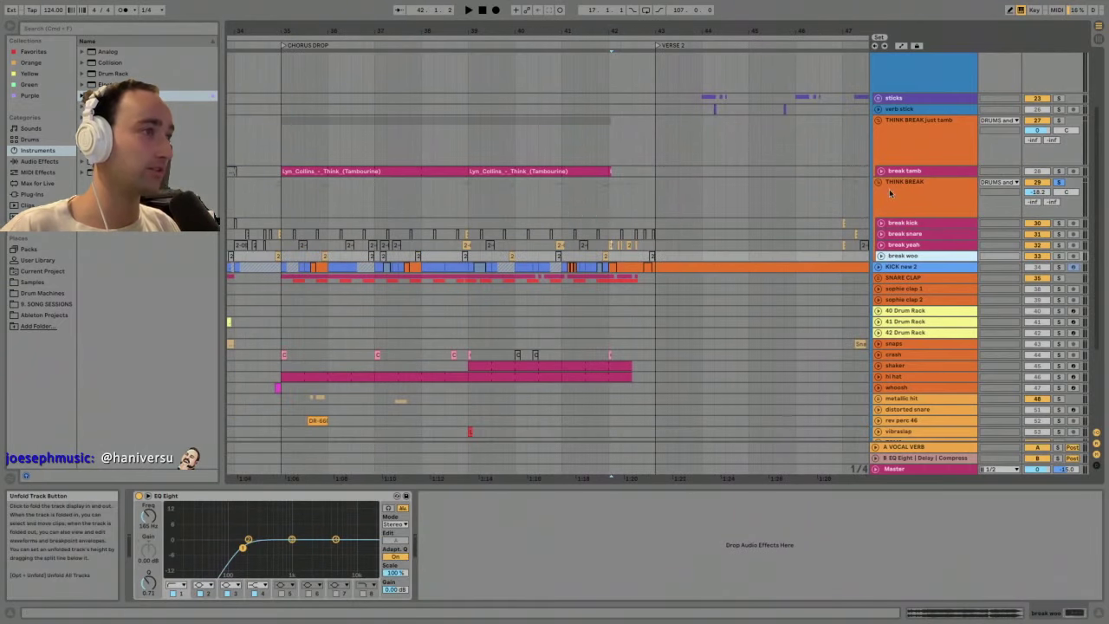
click(459, 196)
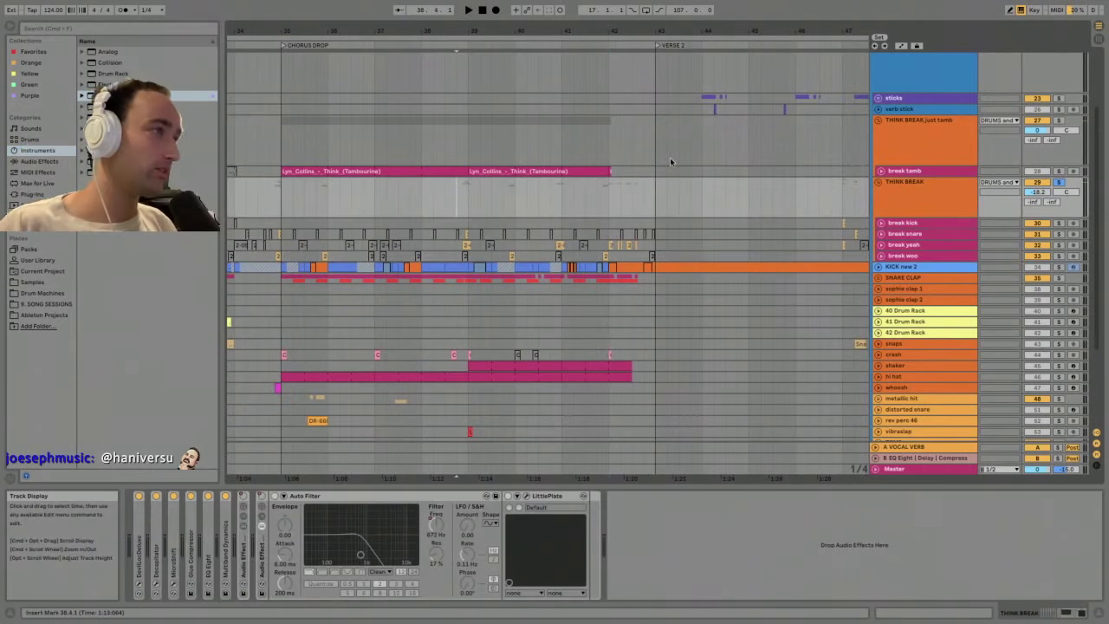
key(space)
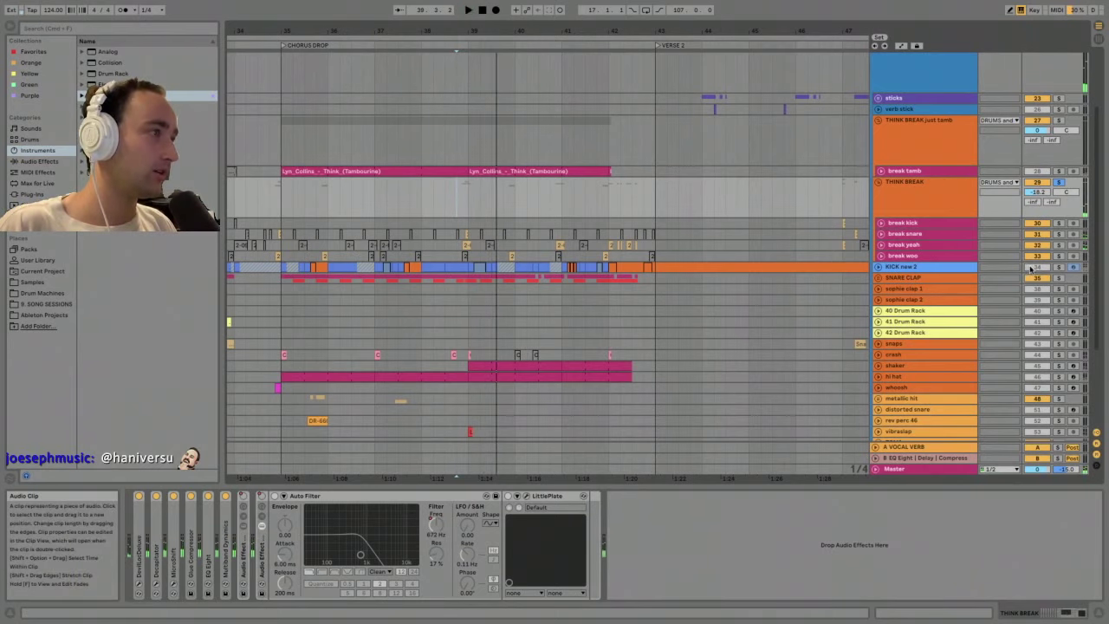
- Unfold the KICK new 2 track, solo it, and unfreeze it
click(866, 268)
click(878, 267)
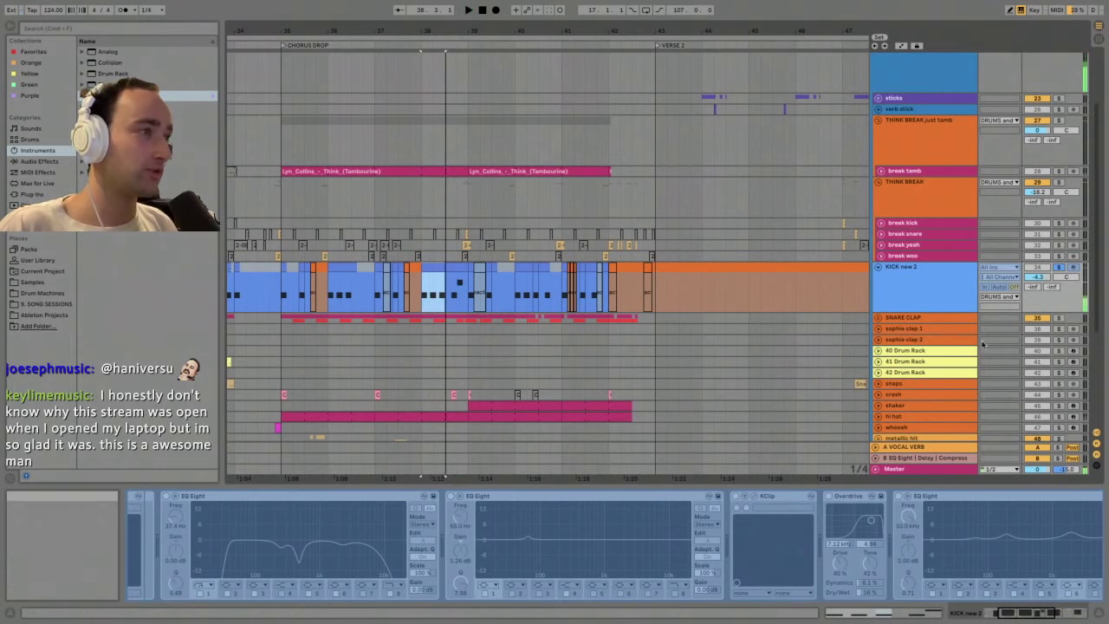
right_click(932, 281)
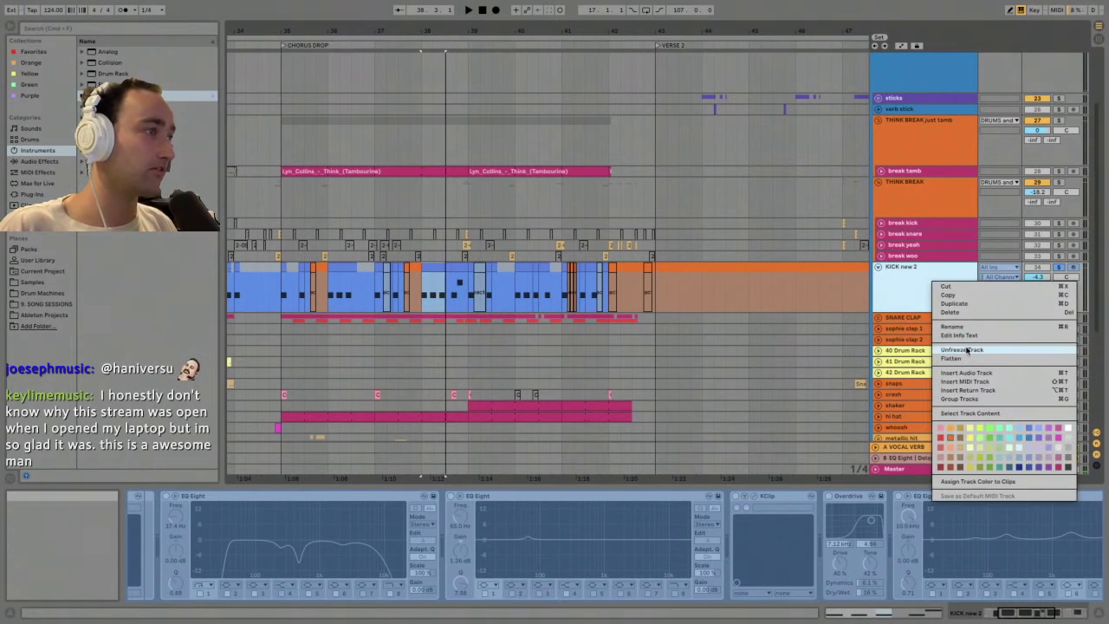
click(961, 350)
- Play the soloed kick from the CHORUS DROP several times with its Drum Rack, Kick 2 and EQ Eight devices in view
click(282, 267)
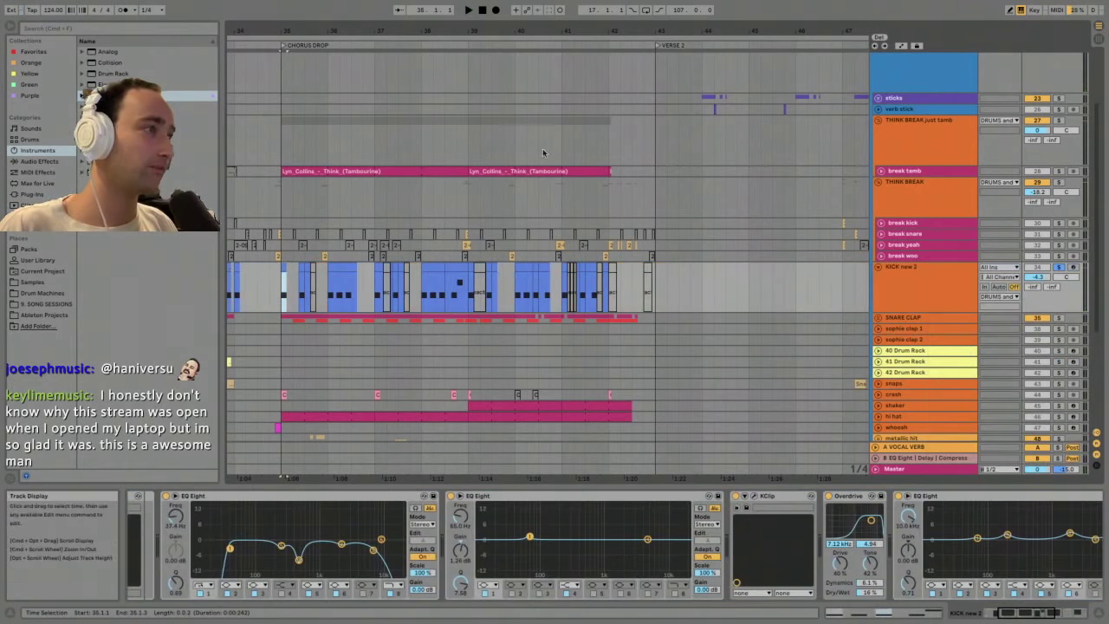
key(space)
drag(1032, 614, 1014, 614)
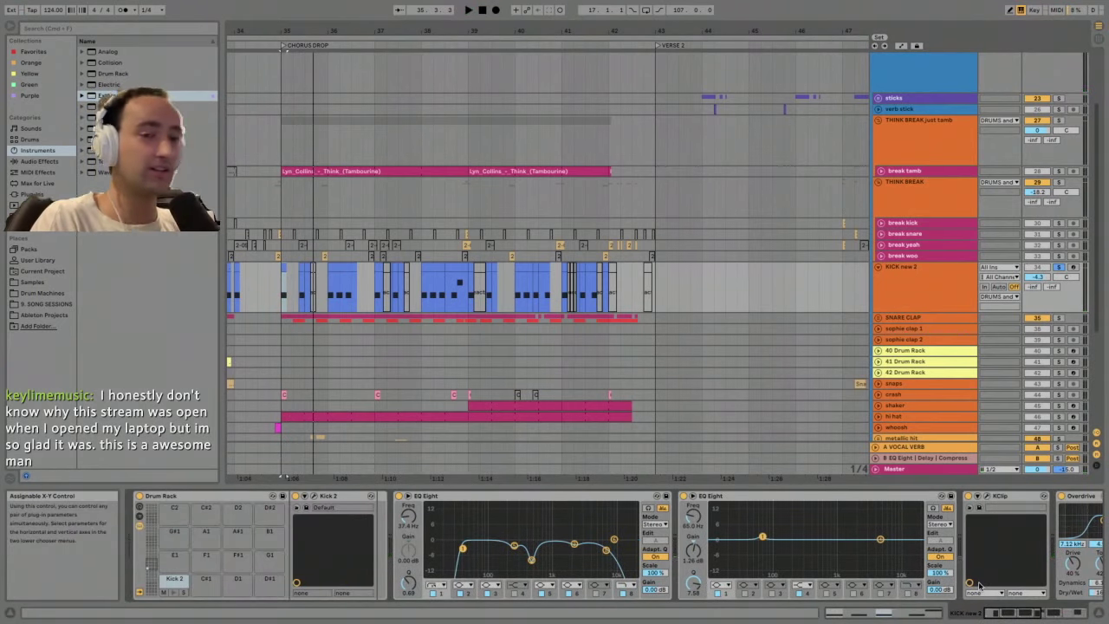
key(space)
key(space)
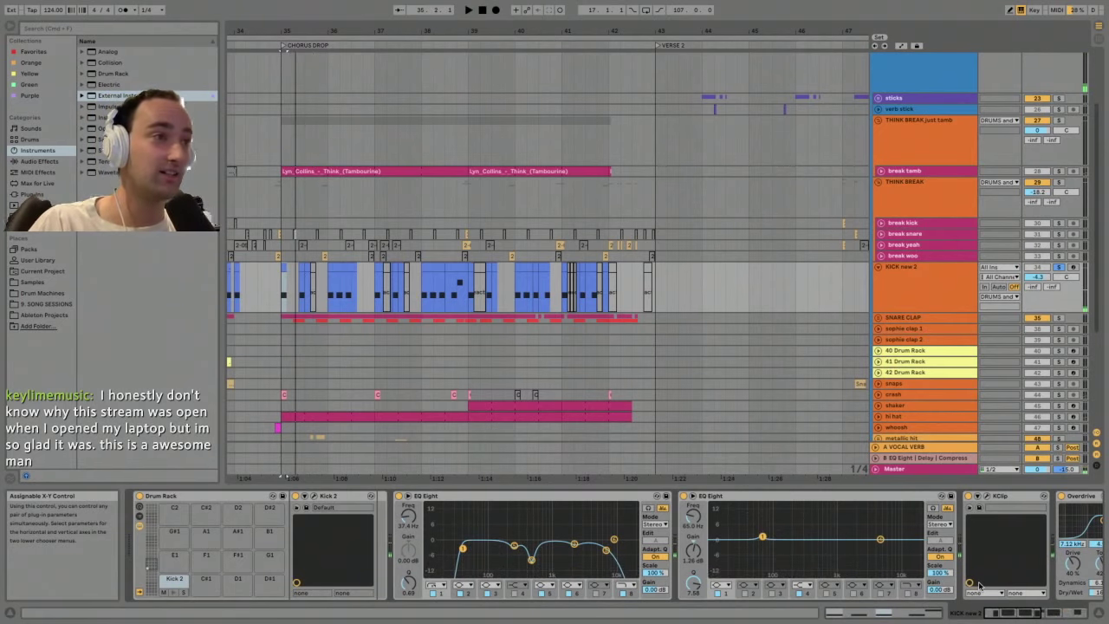
key(space)
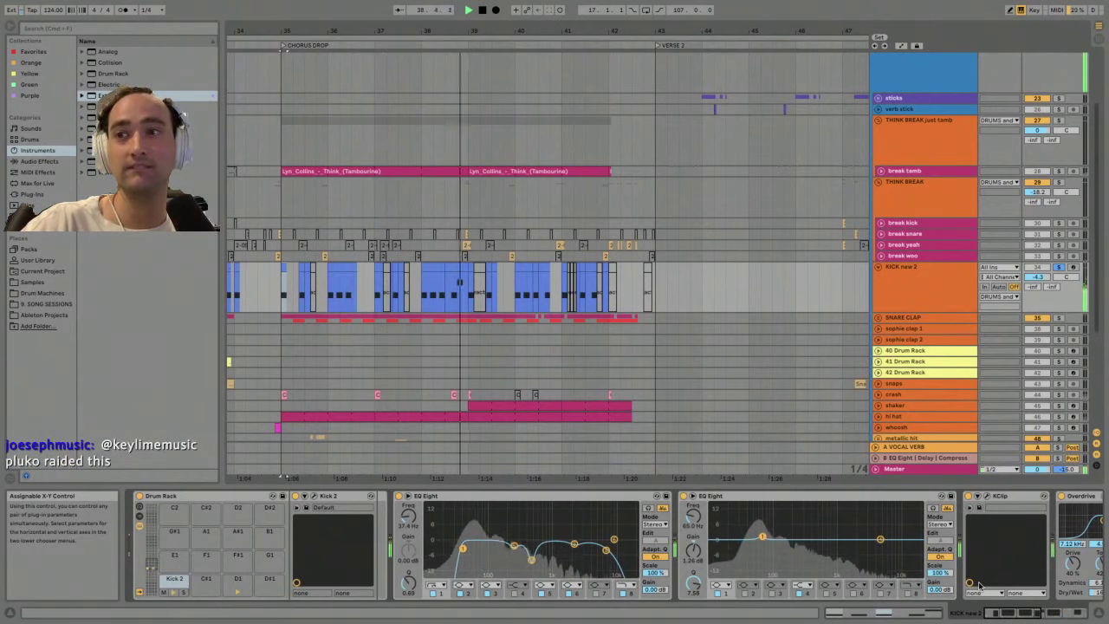
key(space)
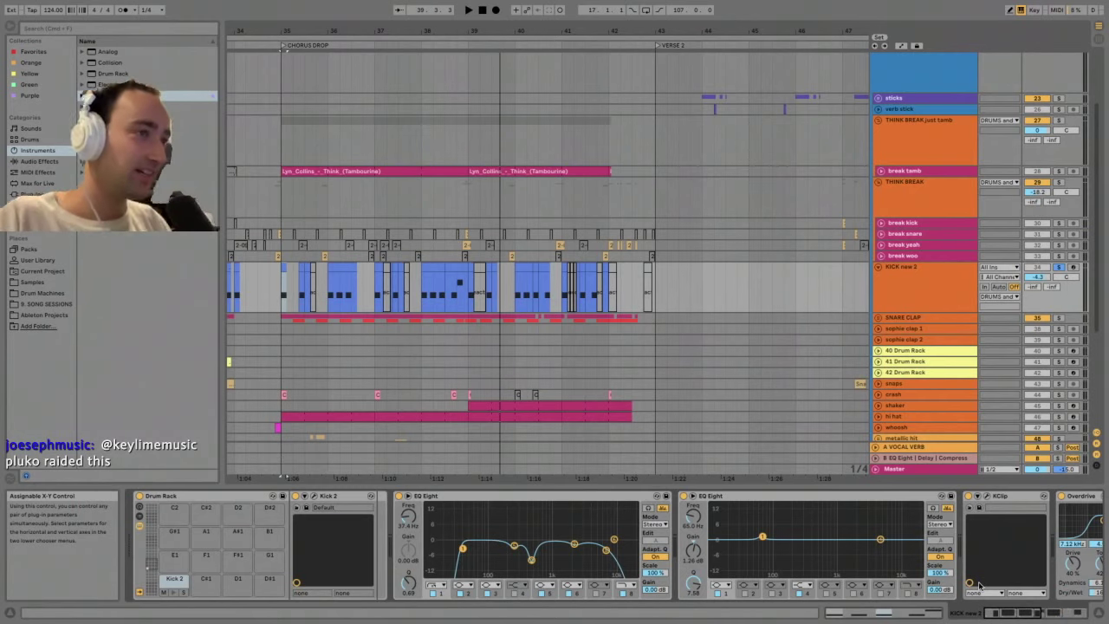
key(space)
key(space)
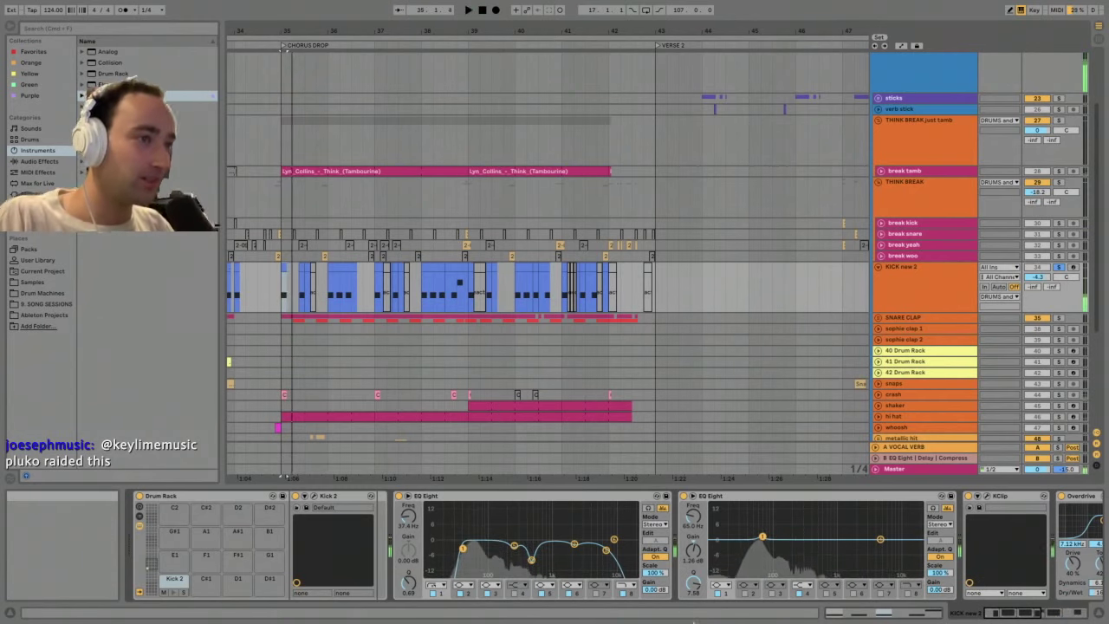
- Show the Kick 2 plug-in window clear of the webcam area and play the kick to examine its pitch curve
click(339, 500)
click(315, 497)
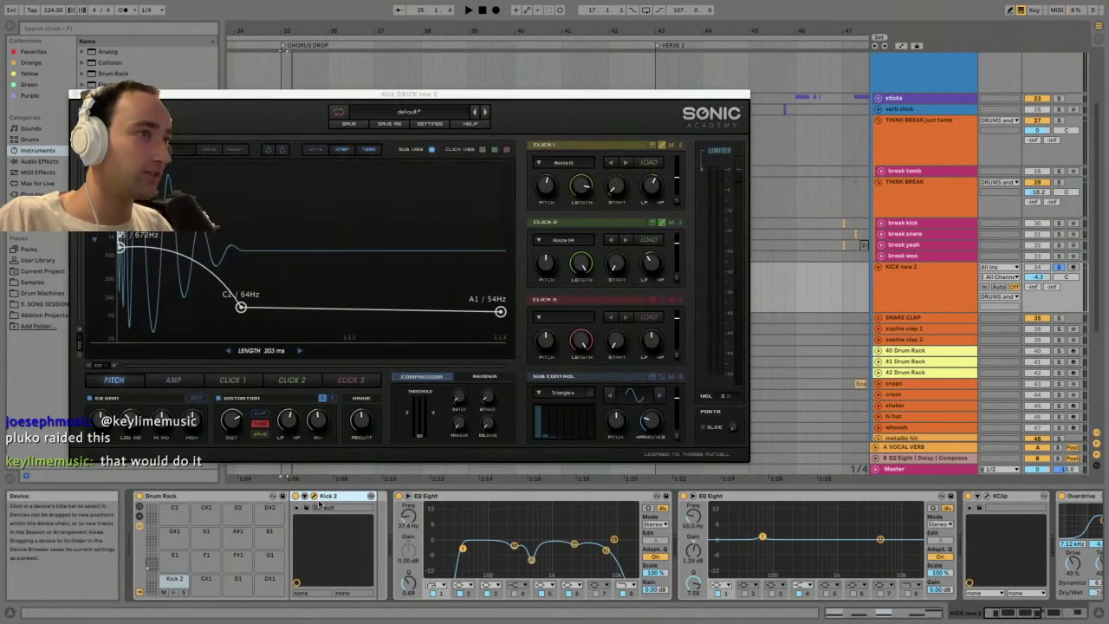
drag(271, 98, 550, 51)
drag(695, 49, 655, 39)
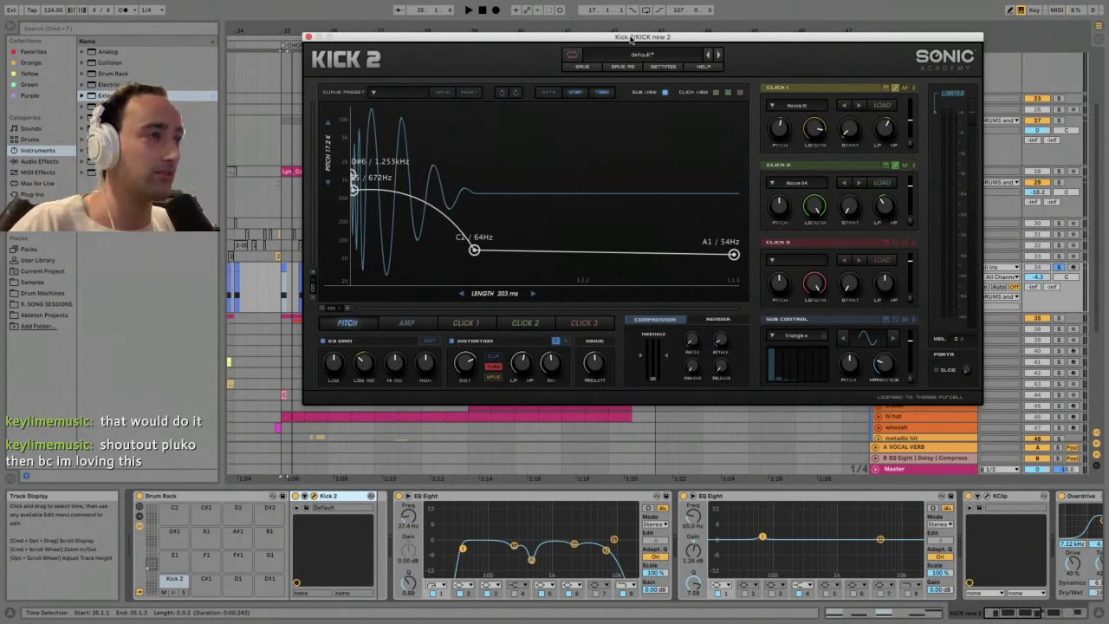
key(space)
key(space)
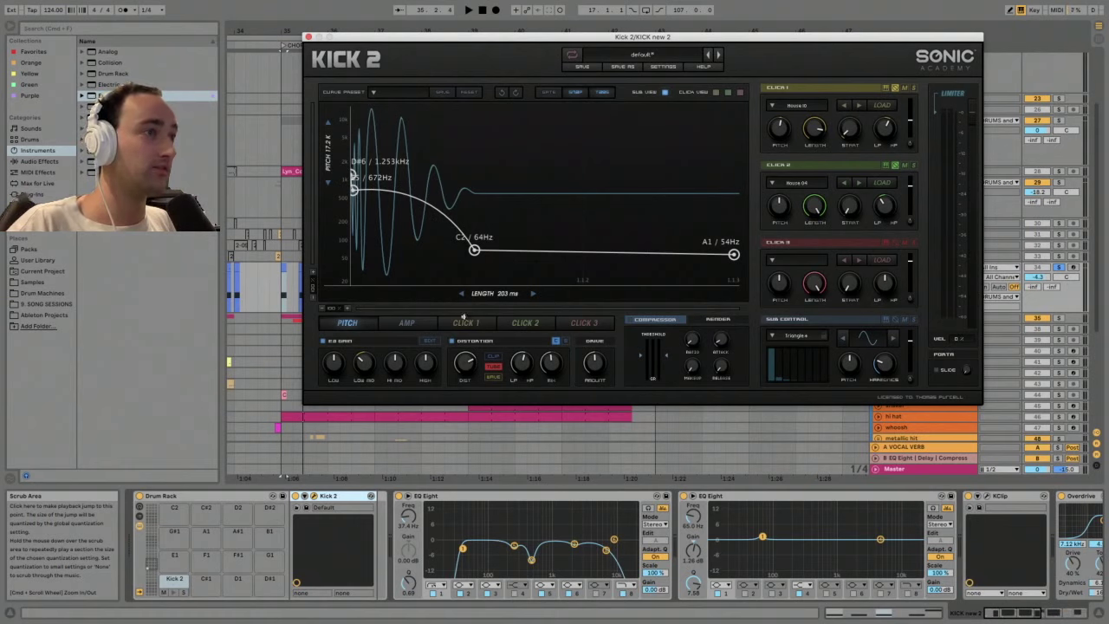
- Examine Kick 2's amp envelope and its pitch envelope, and close the plug-in window
click(408, 322)
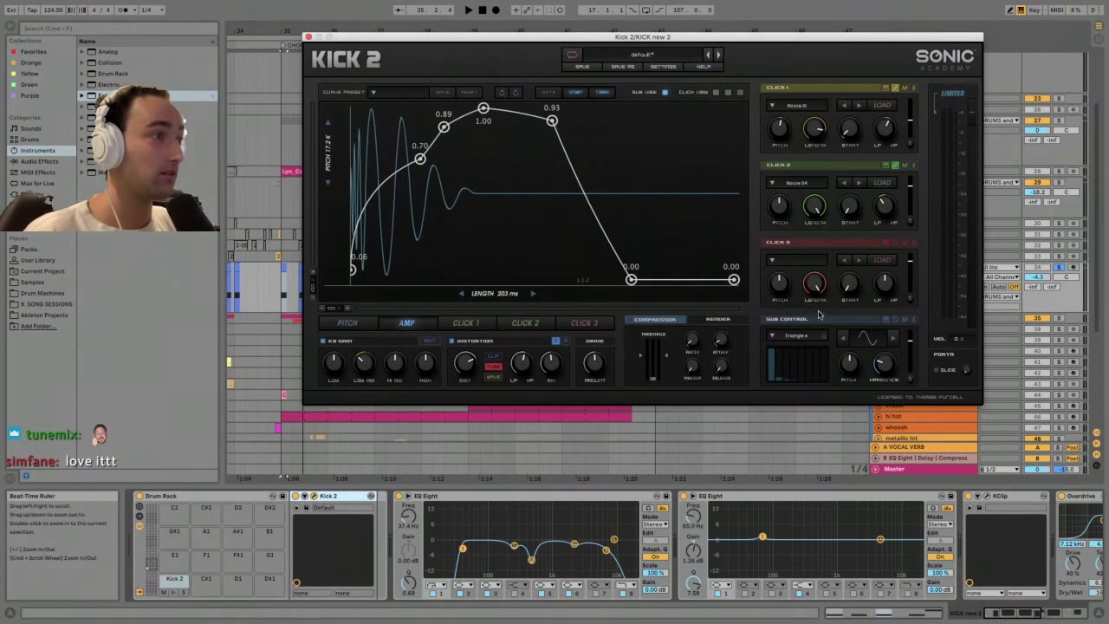
click(283, 290)
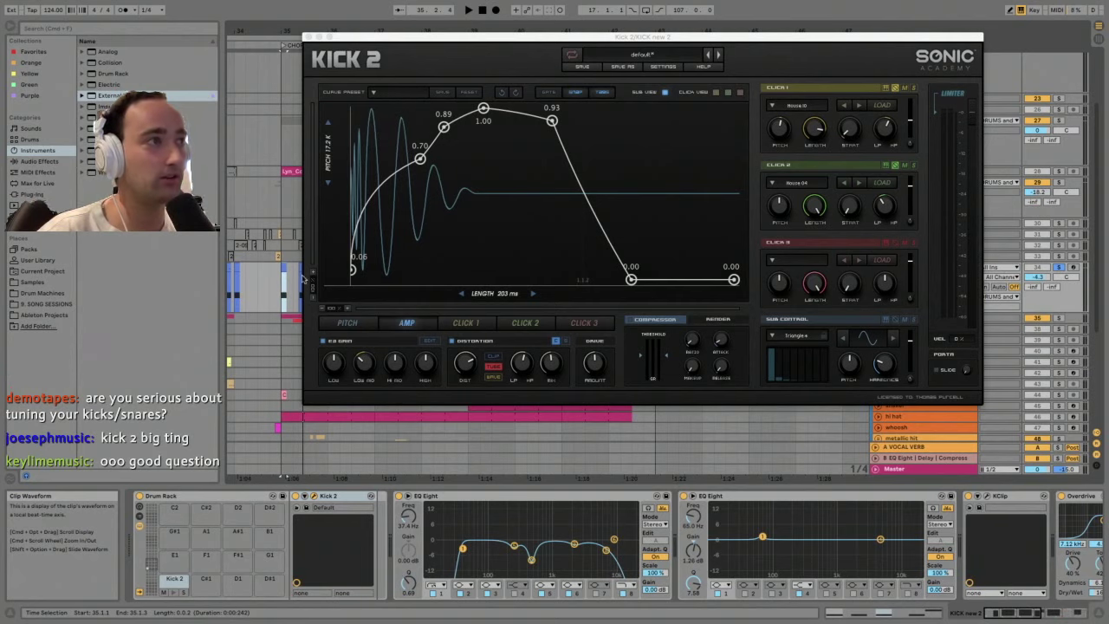
drag(648, 43, 630, 54)
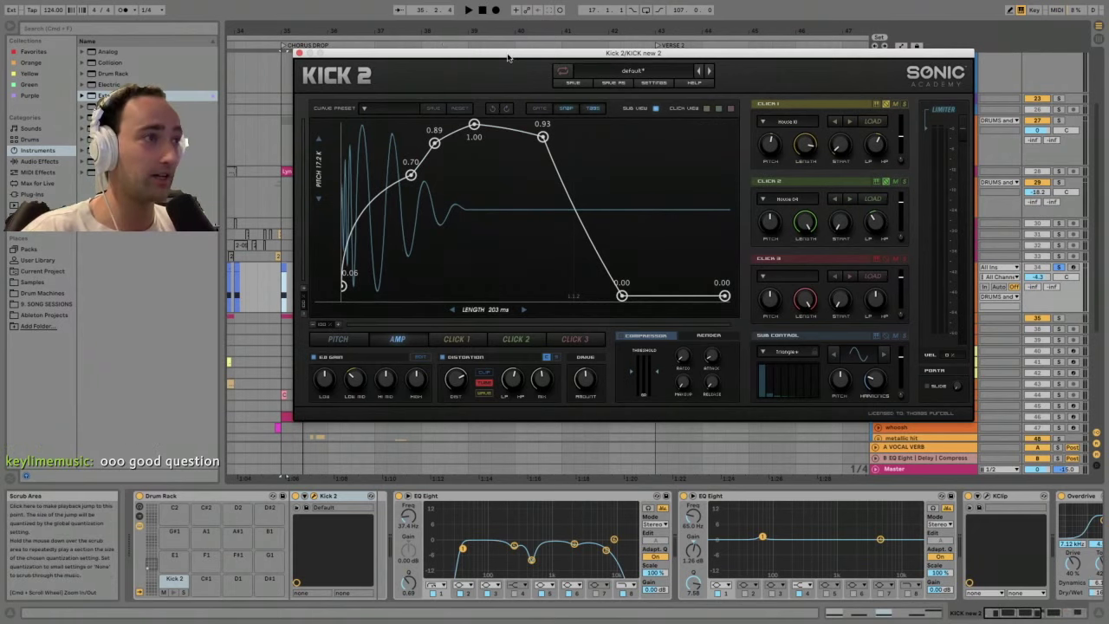
click(367, 339)
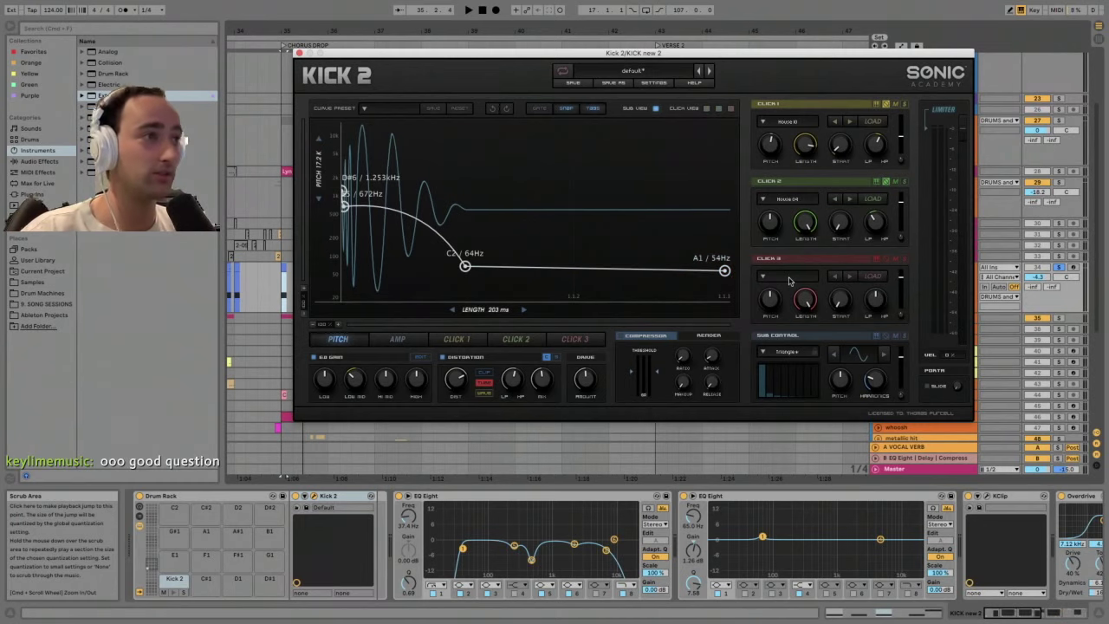
mouse_move(640, 55)
mouse_down()
mouse_move(592, 71)
mouse_move(631, 66)
mouse_up()
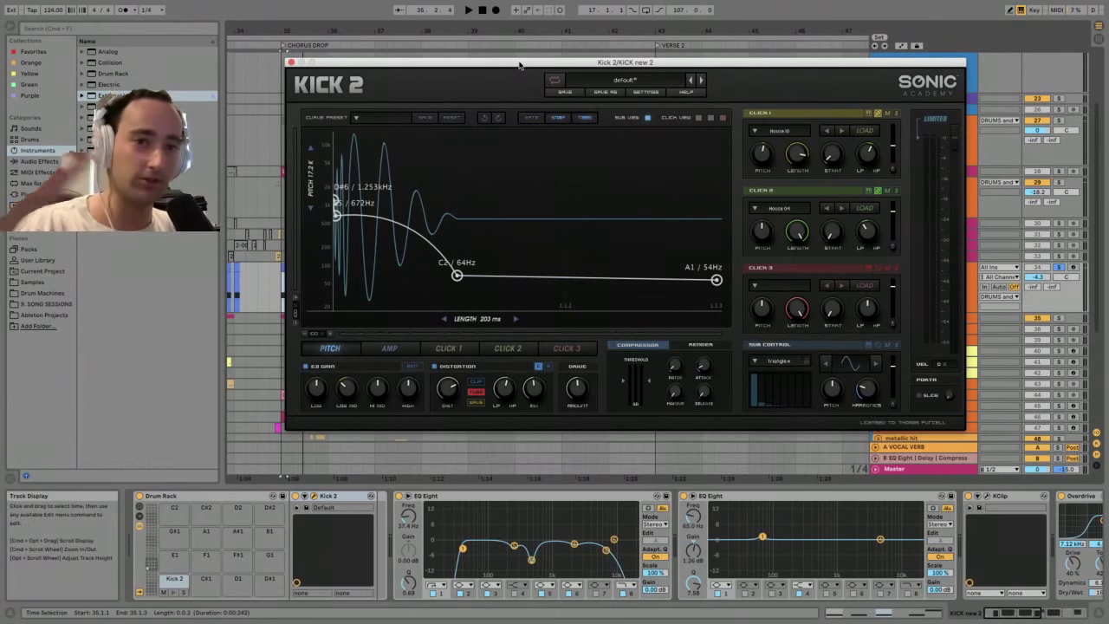
drag(611, 63, 610, 66)
click(291, 67)
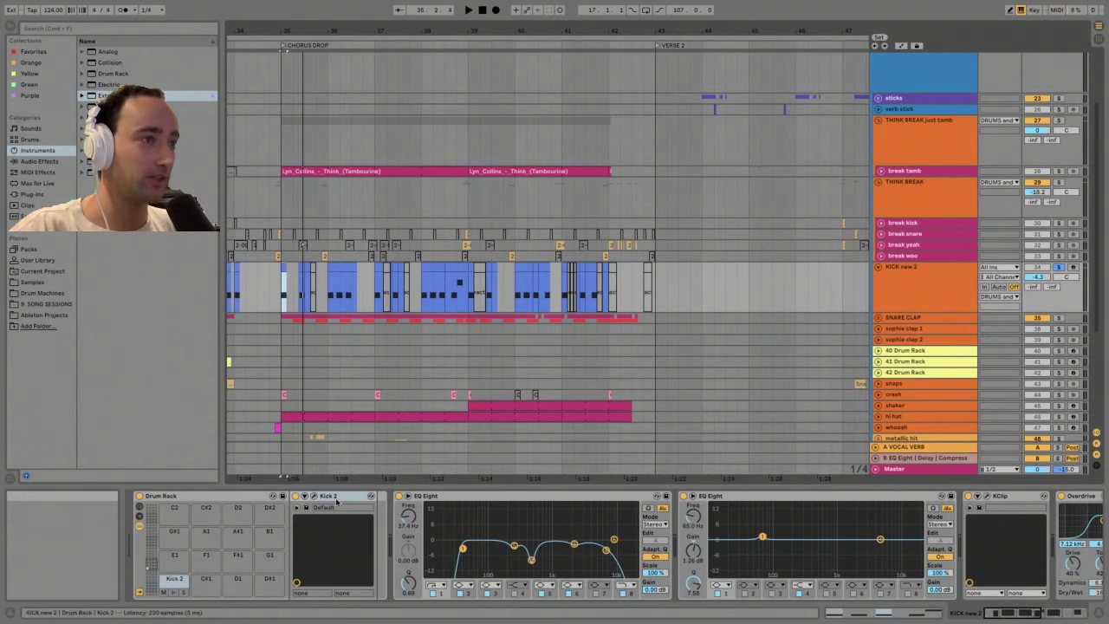
- Collapse the EQ Eight, KClip, Overdrive and Audio Effect Rack devices in the KICK new 2 chain
double_click(453, 497)
double_click(456, 496)
double_click(459, 496)
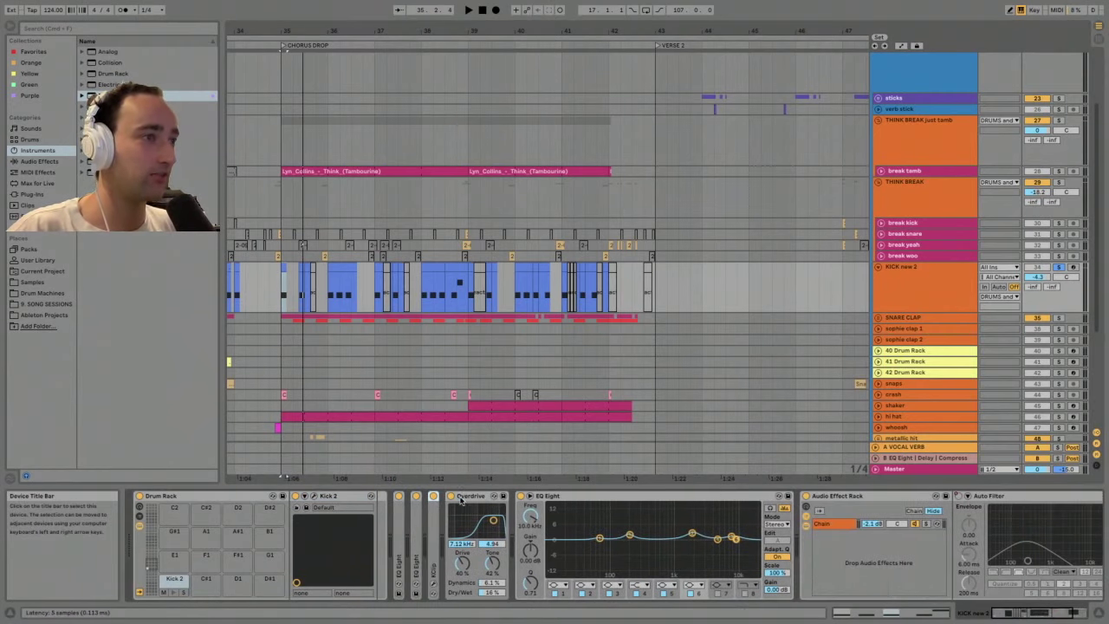
double_click(463, 496)
double_click(468, 498)
double_click(483, 496)
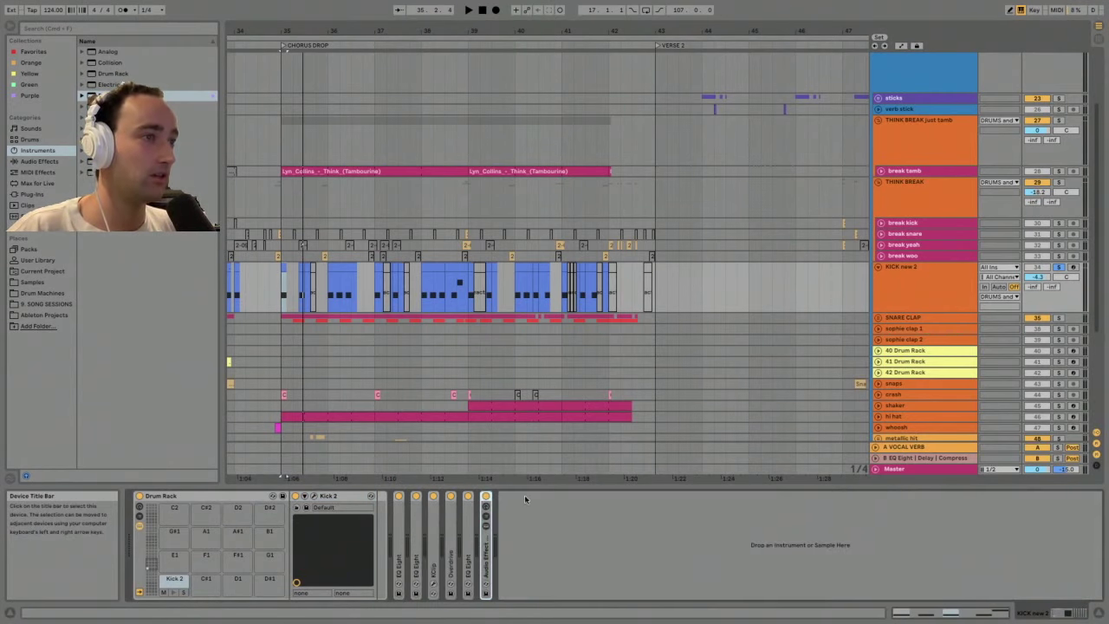
- Check the device chains of the DRUMS and PERC and THINK BREAK just tamb groups, and return to KICK new 2
click(927, 284)
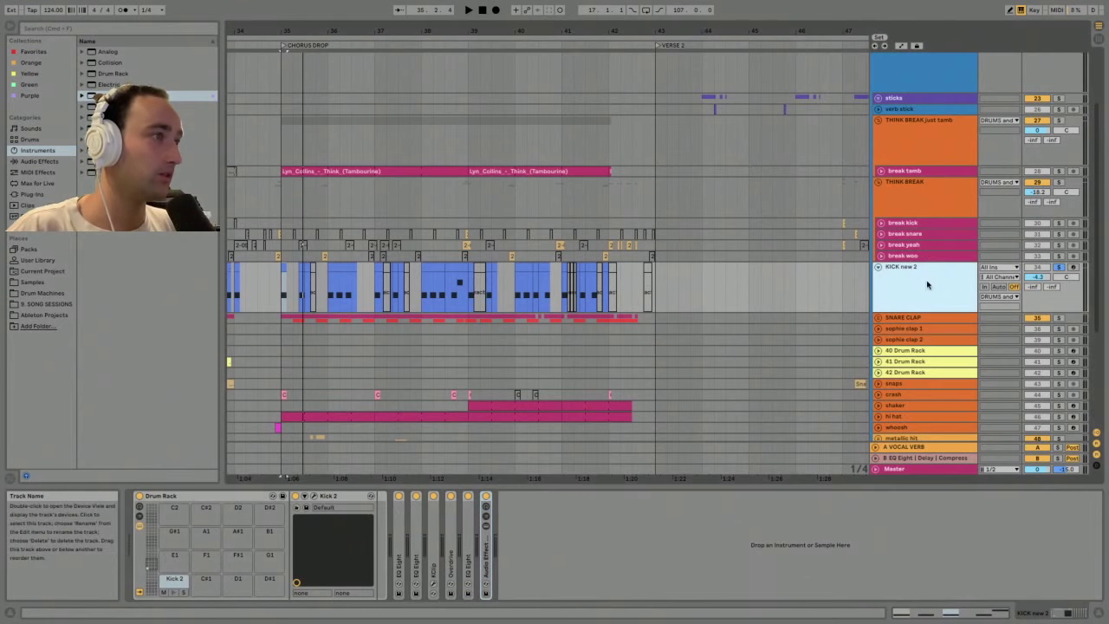
click(902, 138)
scroll(902, 132, up, 2)
click(903, 125)
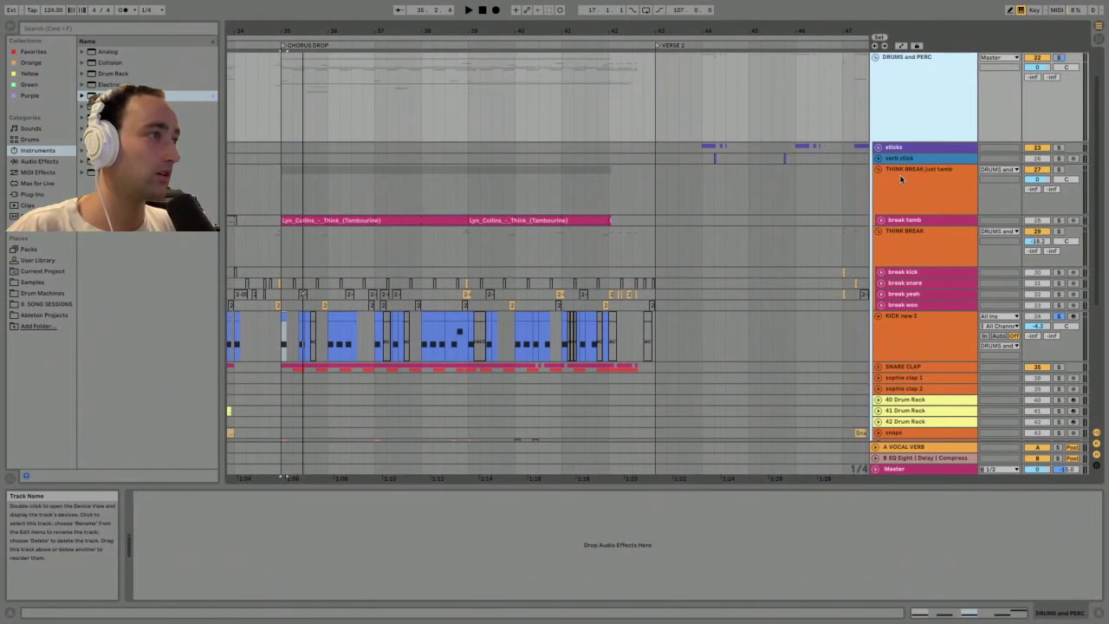
click(901, 179)
click(908, 329)
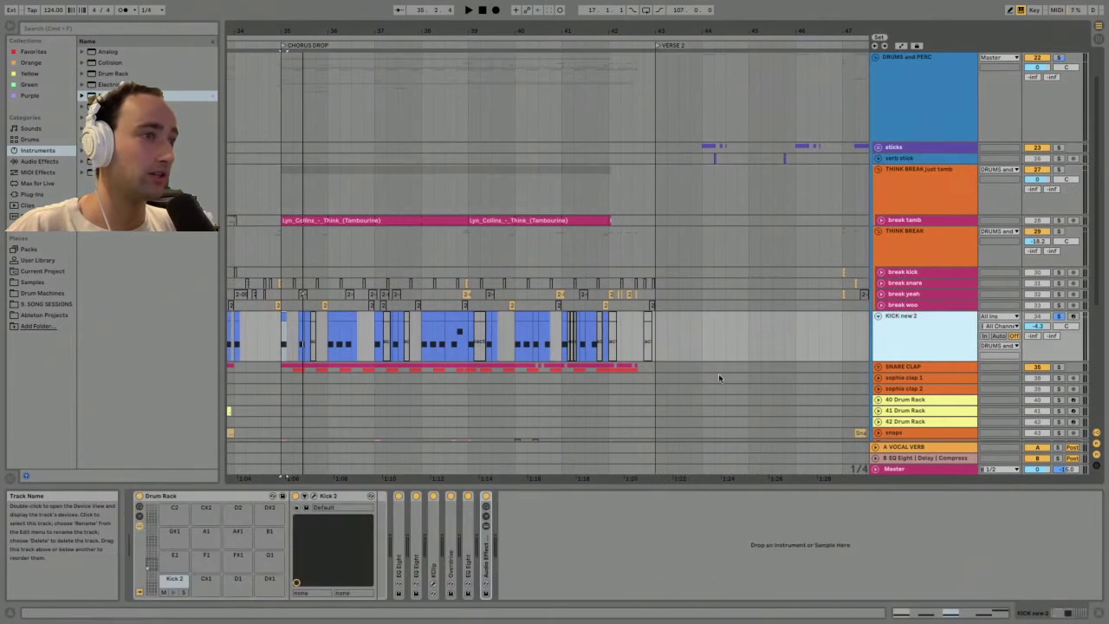
- Play the soloed kick from the CHORUS DROP and expand its first and second EQ Eight in turn to inspect their curves
click(391, 518)
key(space)
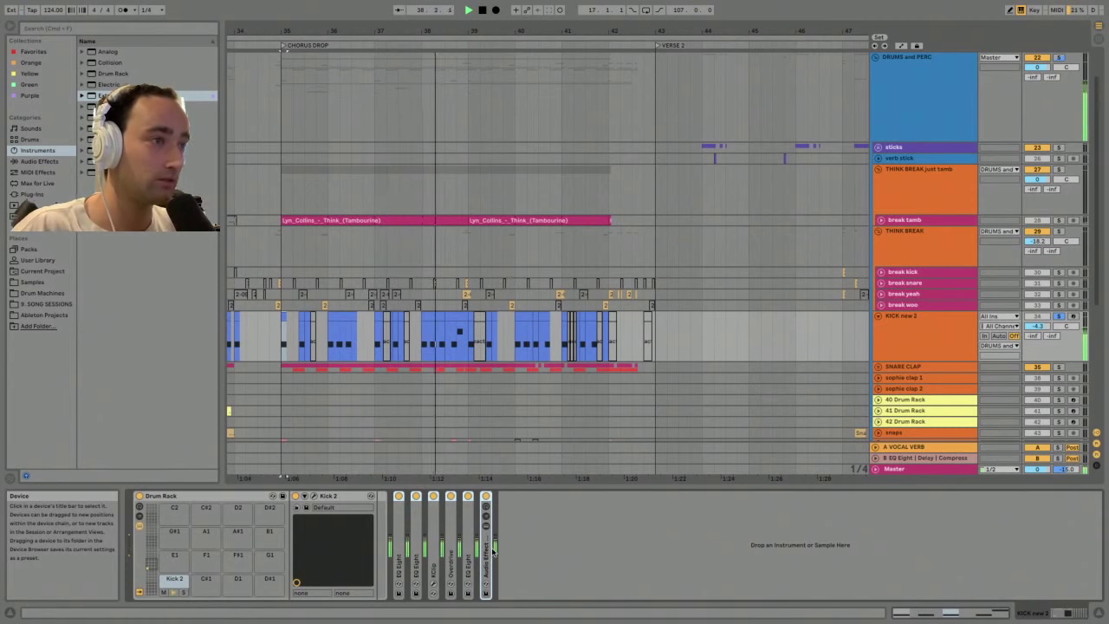
key(space)
double_click(399, 546)
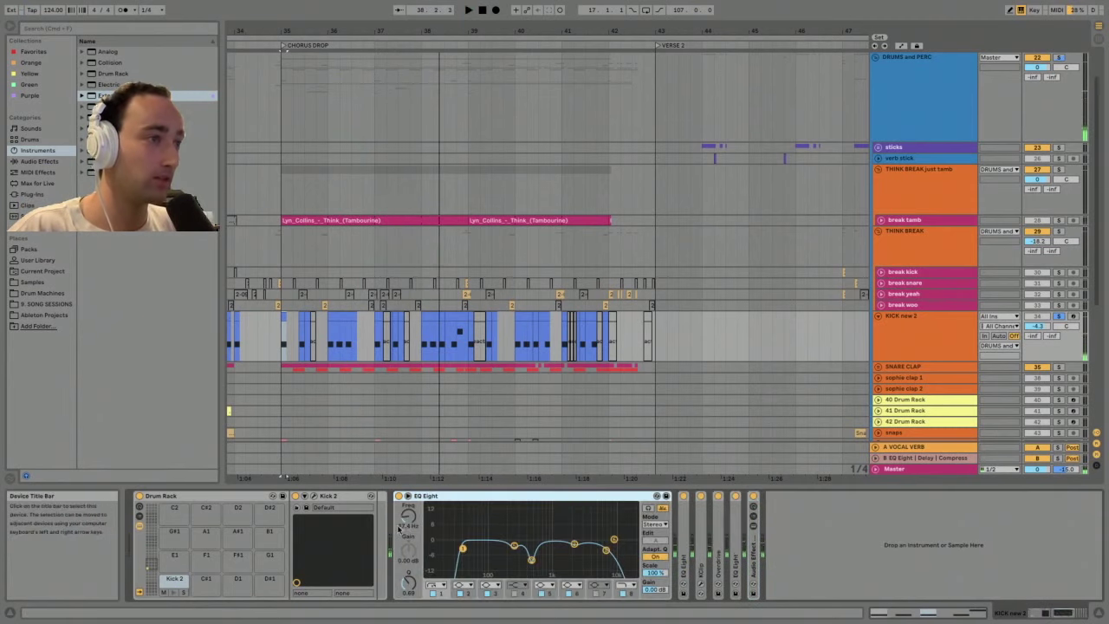
double_click(475, 496)
double_click(416, 518)
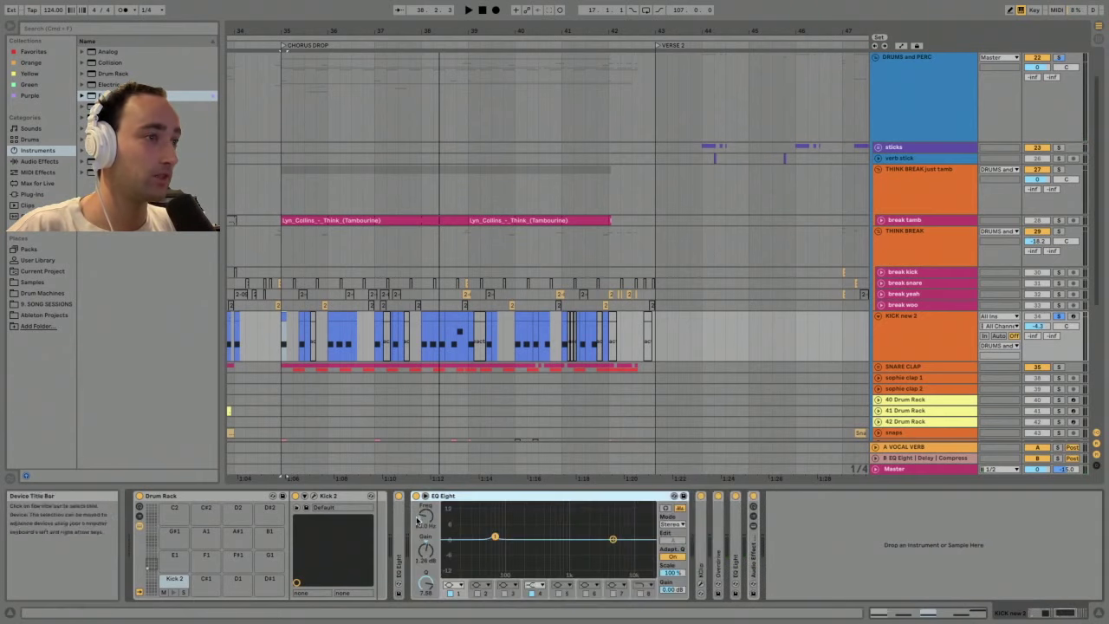
- Collapse the second EQ Eight, expand KClip in the KICK new 2 chain and open its plug-in window clear of the webcam
double_click(464, 500)
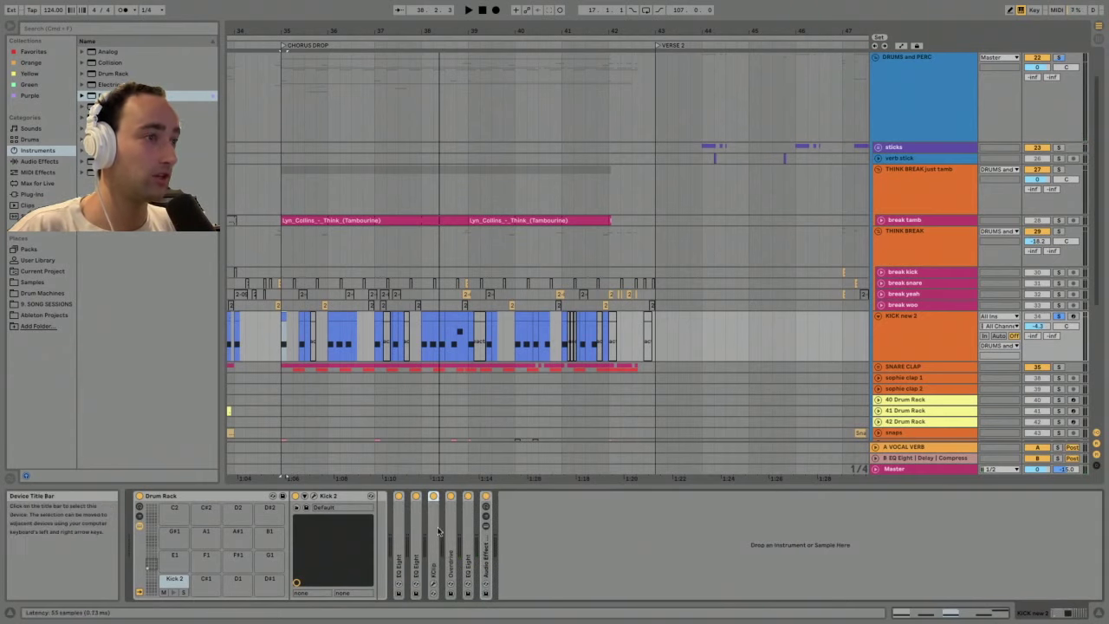
double_click(433, 501)
click(450, 496)
drag(321, 162, 684, 117)
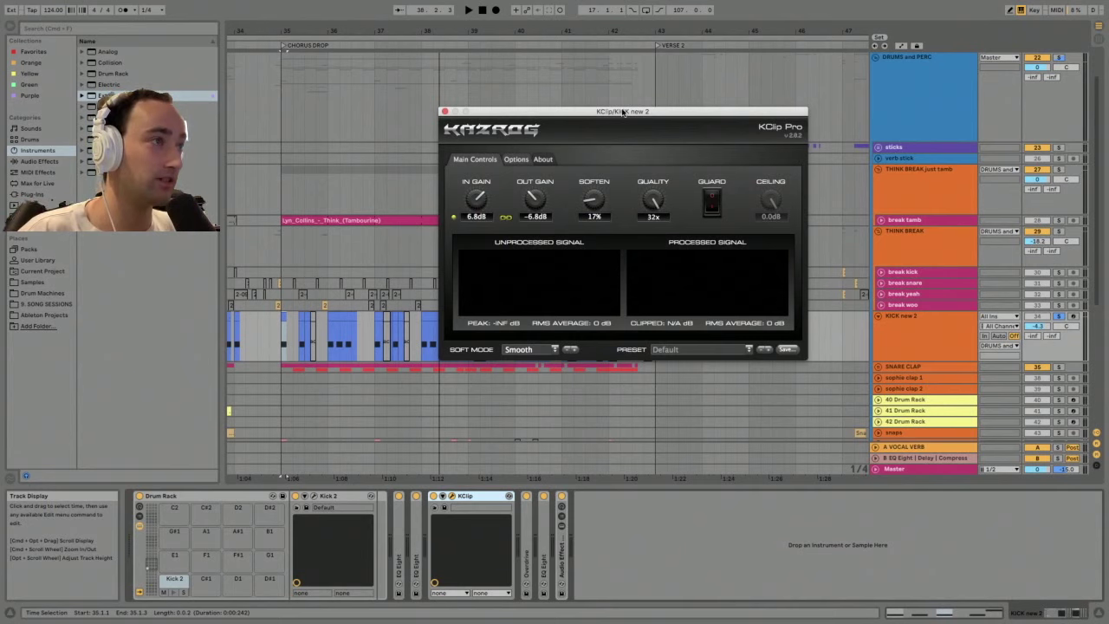
drag(622, 111, 622, 105)
- Play the soloed kick while bypassing and re-enabling KClip, and close the plug-in window
key(space)
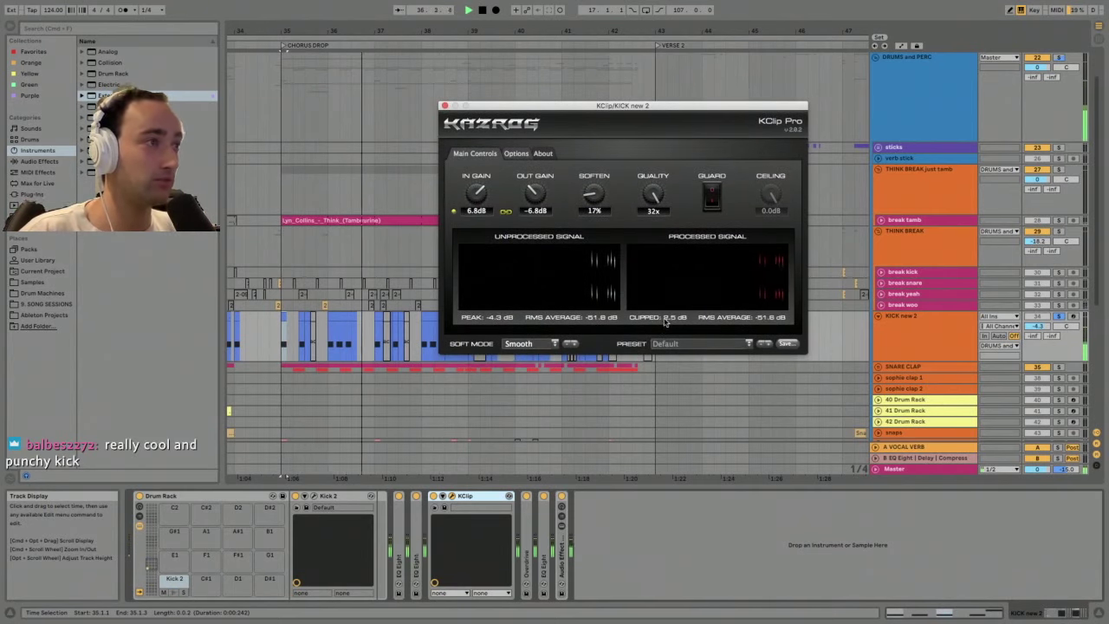
click(432, 496)
click(433, 495)
key(space)
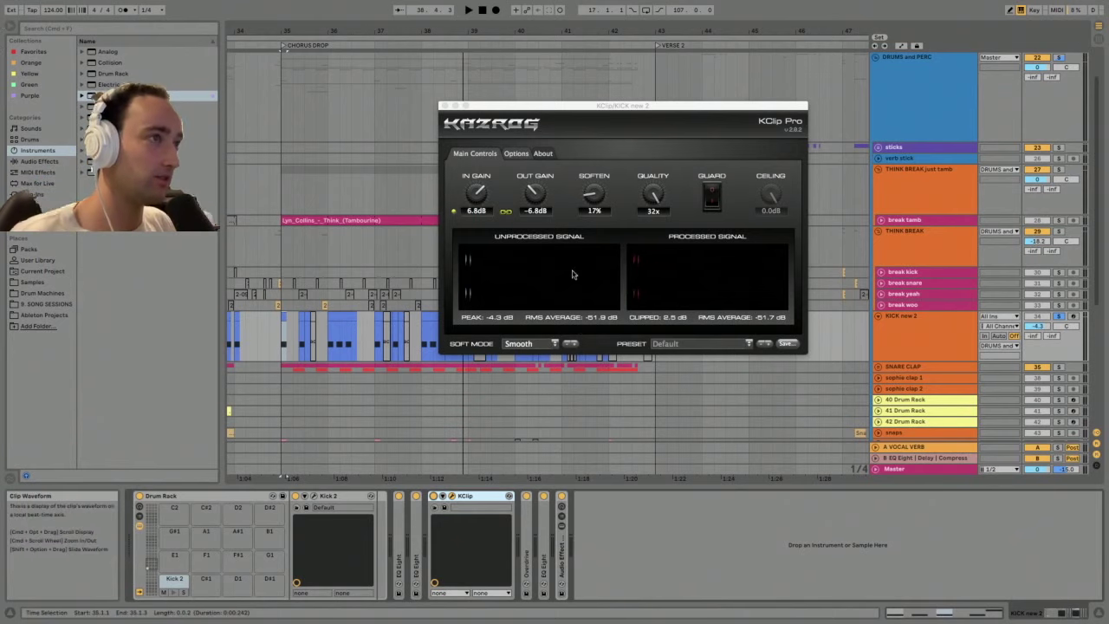
drag(439, 108, 612, 90)
click(618, 90)
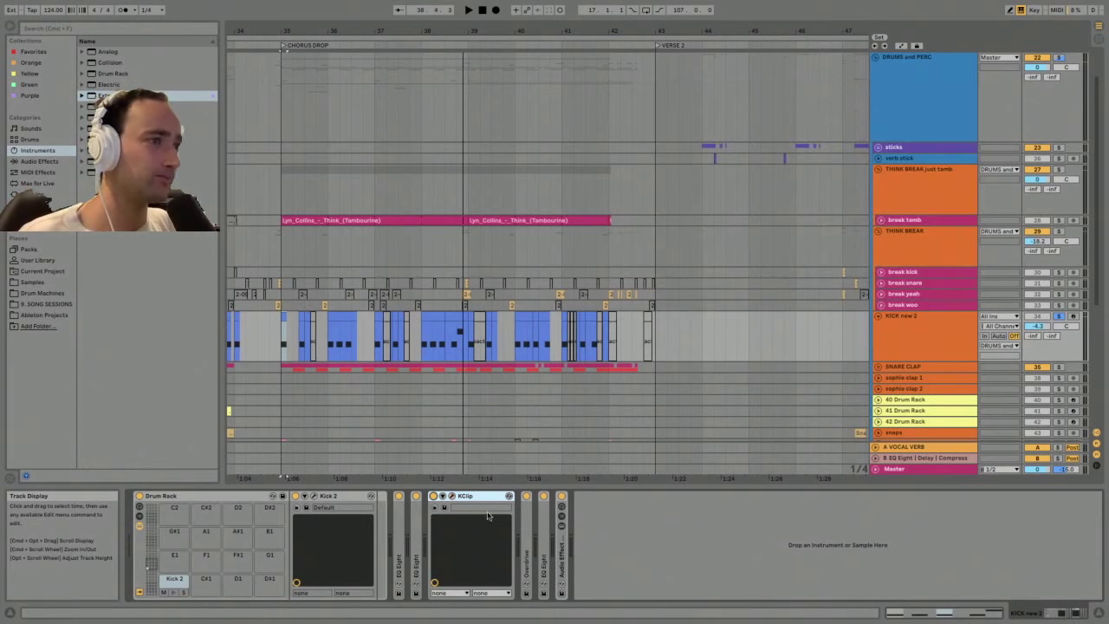
- Collapse KClip, expand Overdrive and audition the kick while toggling the Overdrive device
double_click(470, 496)
double_click(454, 537)
key(space)
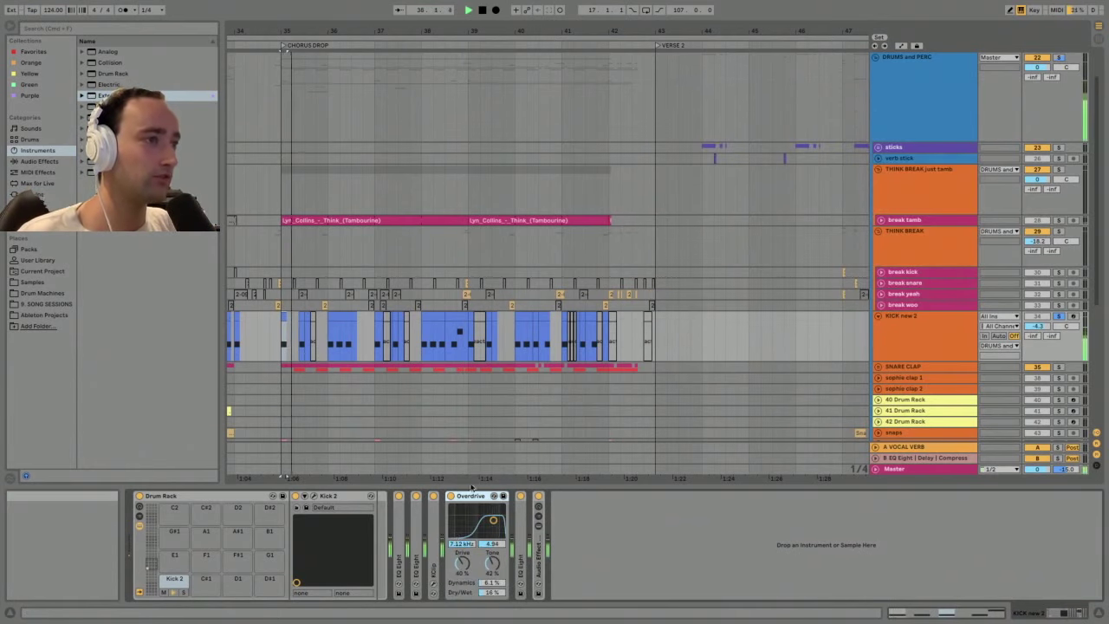
click(451, 496)
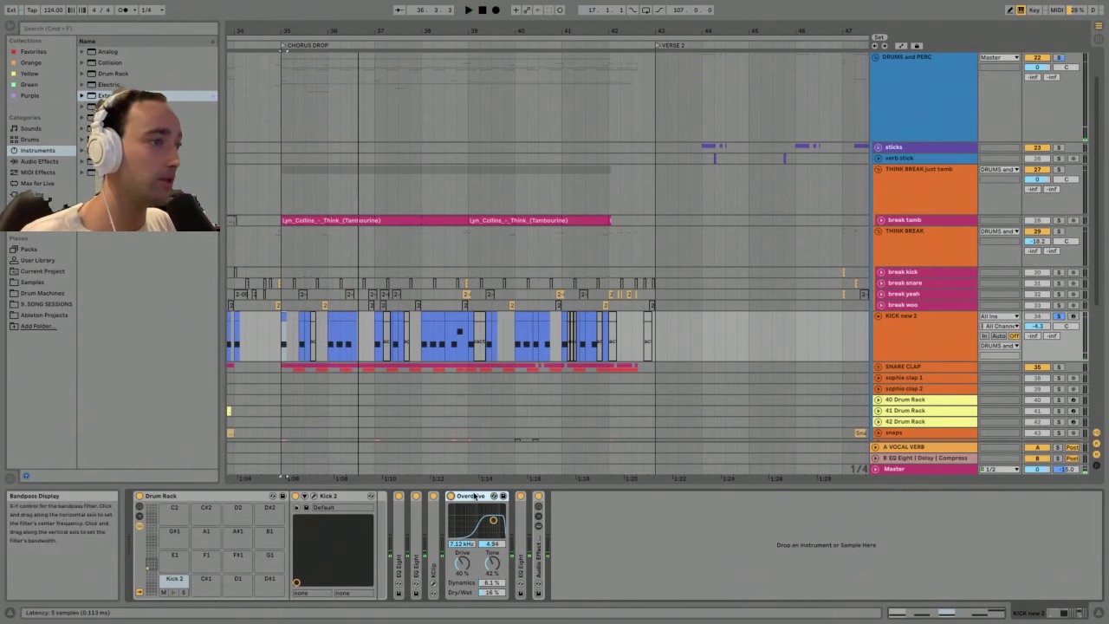
- Collapse Overdrive and expand the last EQ Eight to inspect its curve, closing it again
double_click(472, 496)
double_click(469, 537)
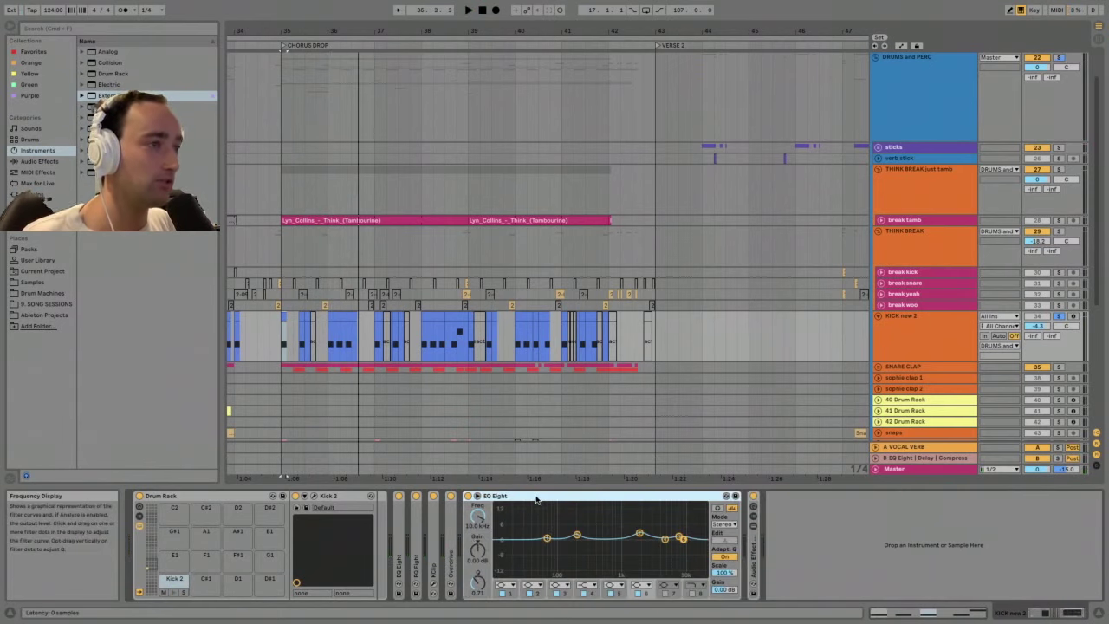
double_click(600, 496)
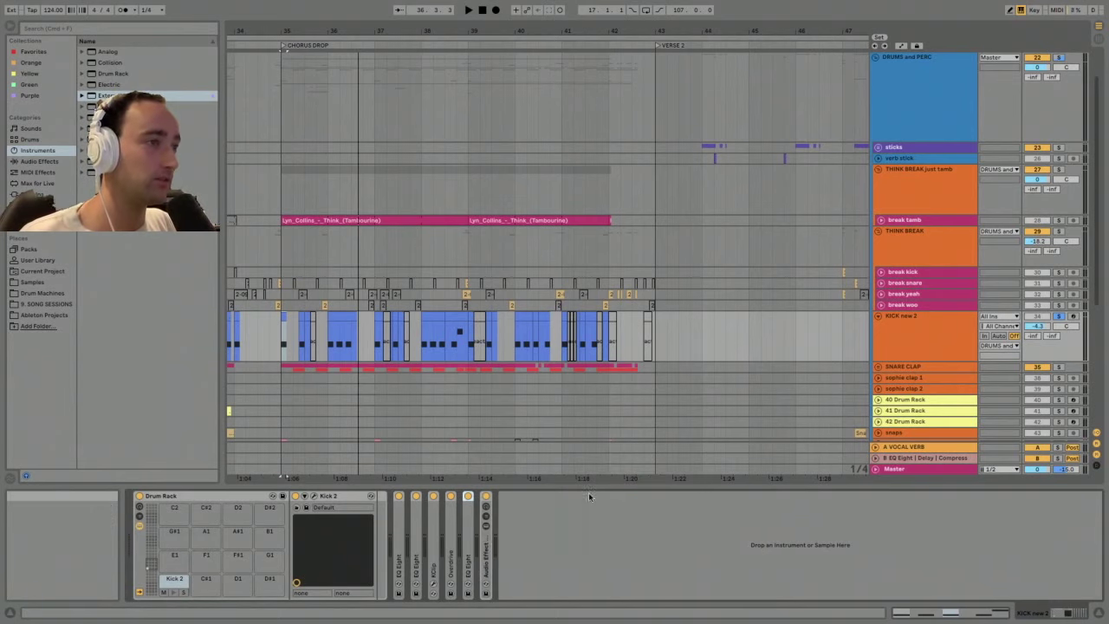
- Expand the Audio Effect Rack with its Auto Filter and play the soloed kick from the start of CHORUS 1
double_click(485, 563)
key(space)
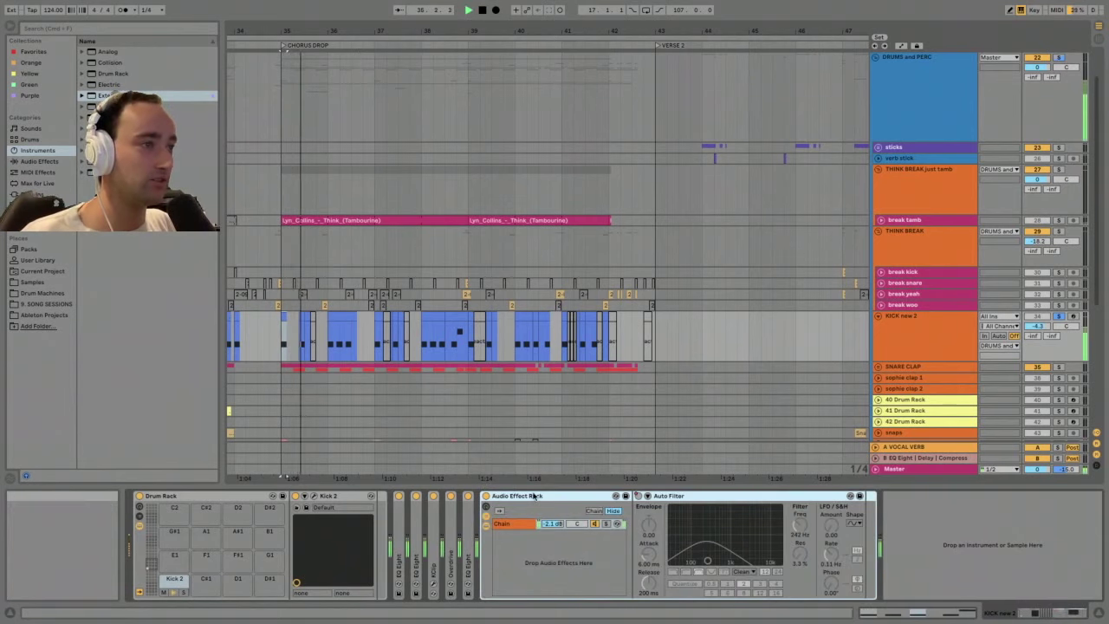
drag(395, 26, 627, 4)
click(392, 317)
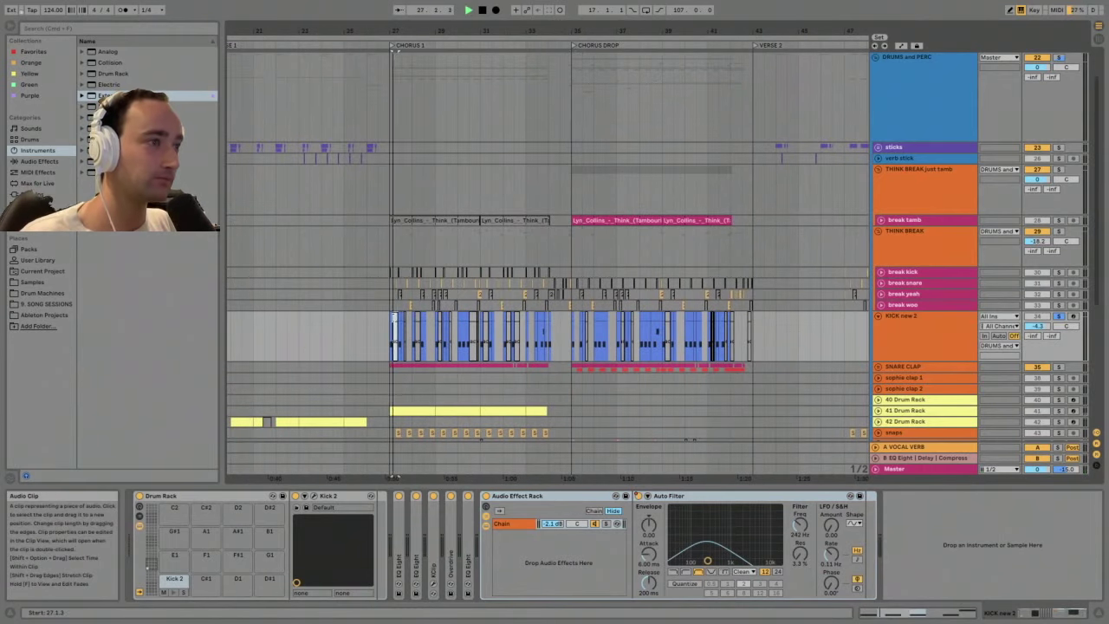
key(space)
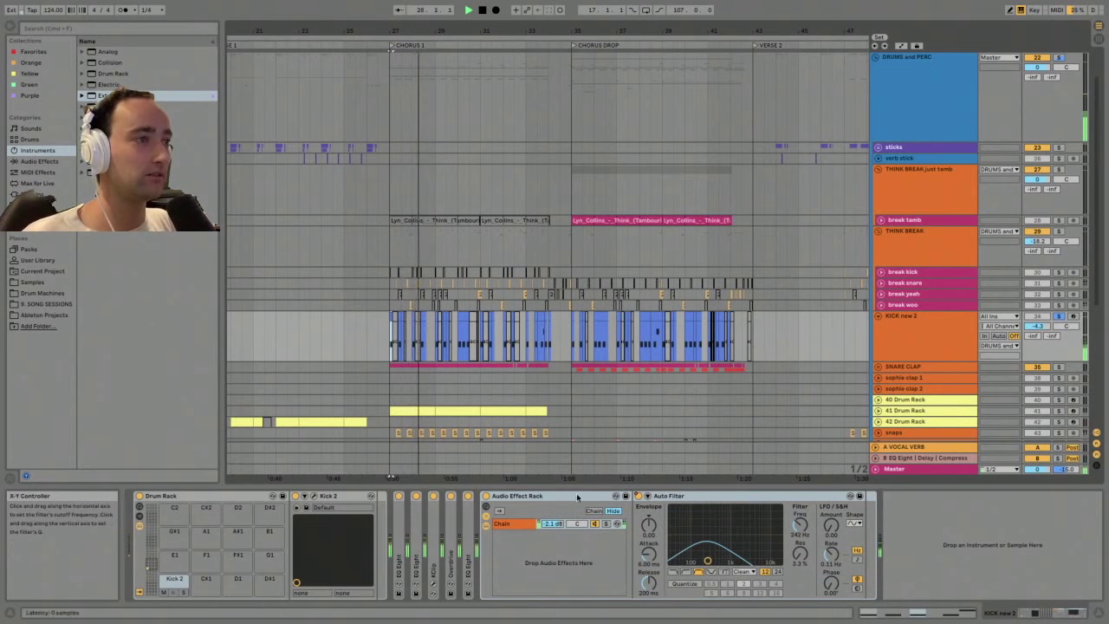
- Compare the kick with the Audio Effect Rack bypassed and enabled, stop playback and collapse the rack
click(486, 497)
click(486, 496)
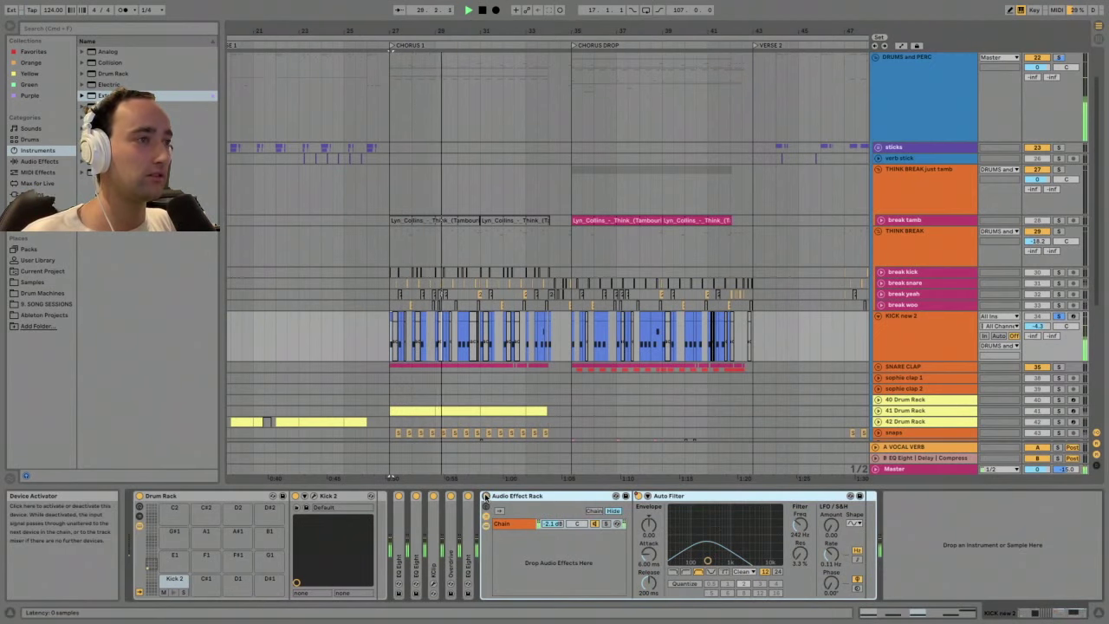
key(space)
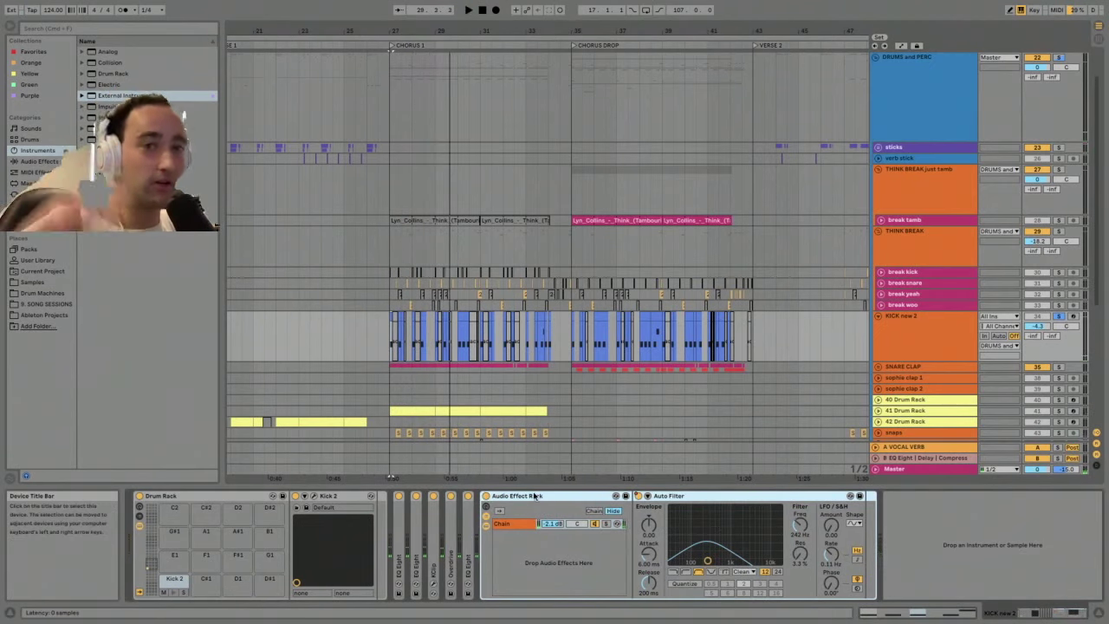
double_click(534, 496)
- Unsolo KICK new 2 and play the combined drums in CHORUS 1 and from the start of the CHORUS DROP
click(1058, 316)
key(space)
click(572, 338)
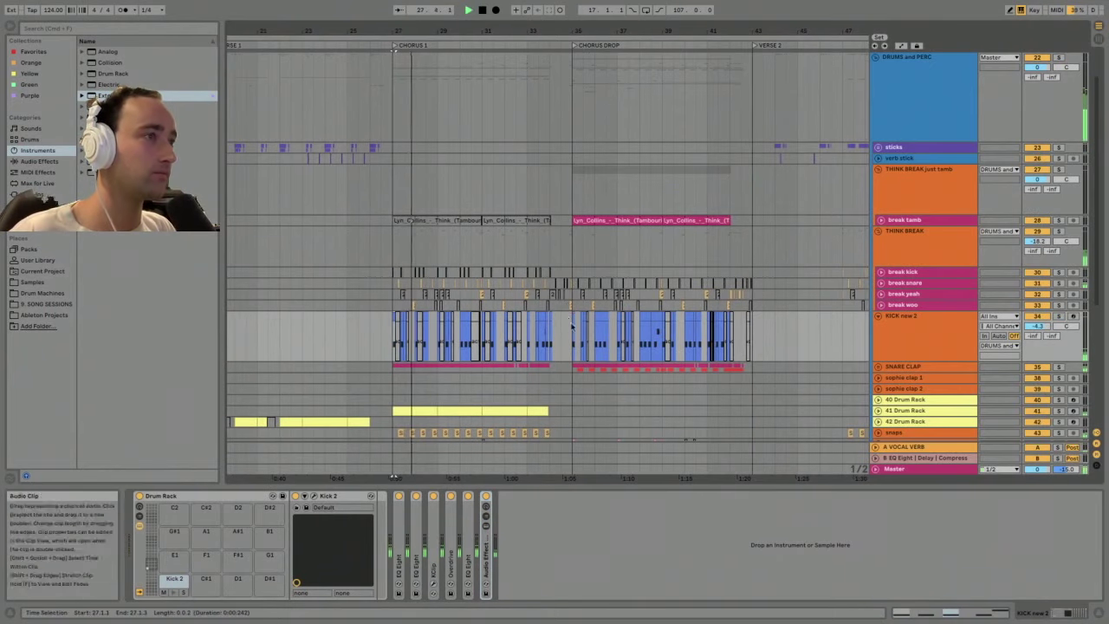
click(952, 356)
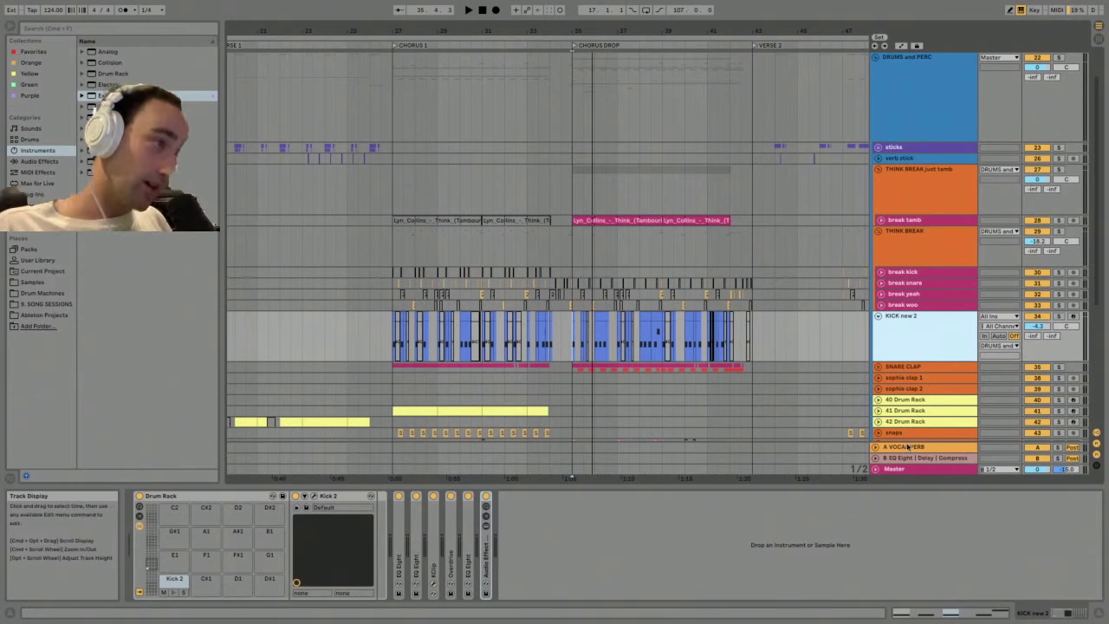
- Unfold the SNARE CLAP group, solo it and play it from the CHORUS DROP
click(921, 373)
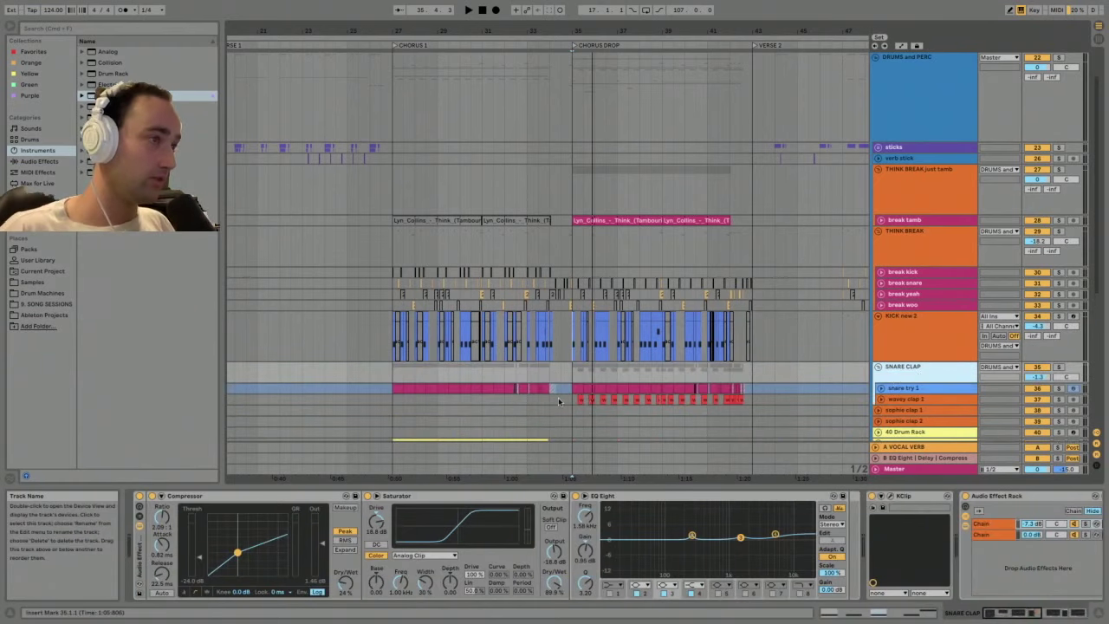
click(1058, 366)
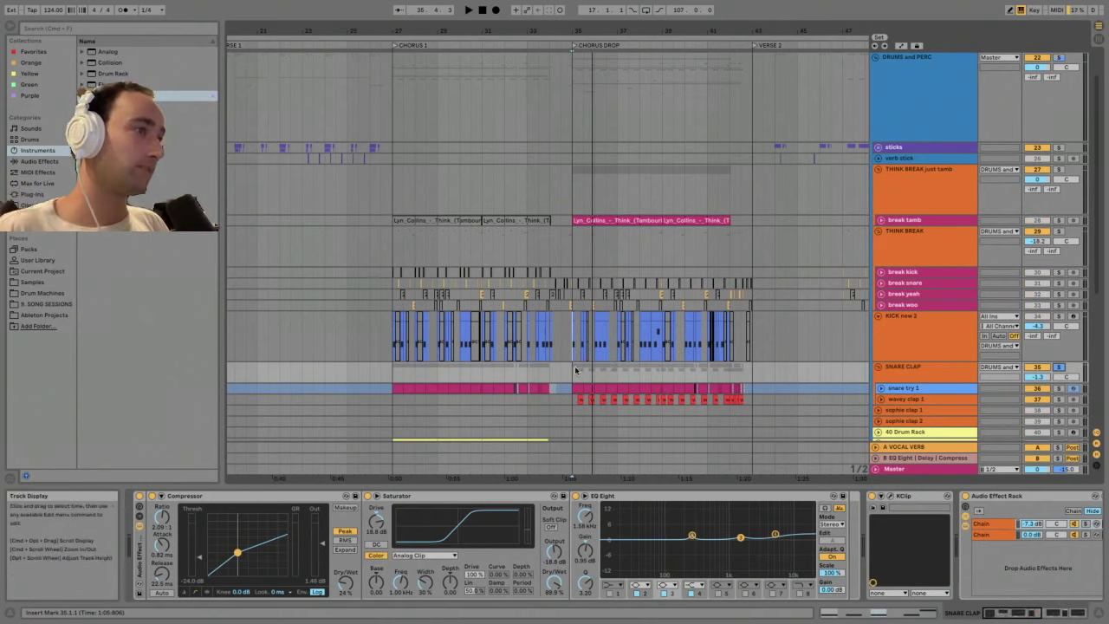
key(space)
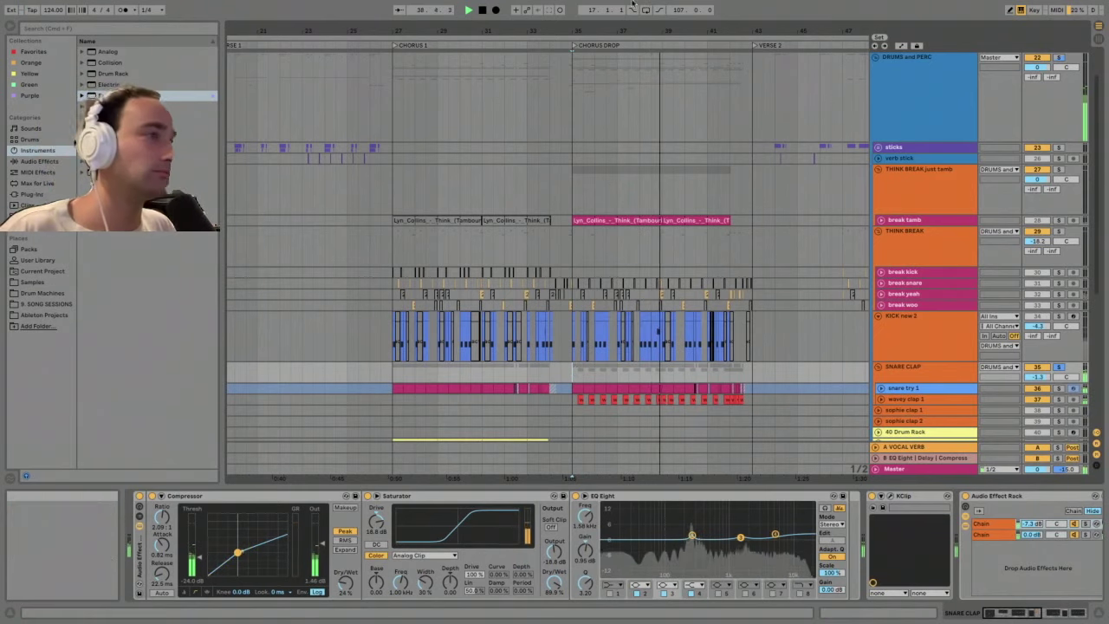
- Unfold the snare try 1 and wavey clap 1 tracks to show their CHORUS DROP clips, and stop playback
drag(678, 31, 597, 78)
click(884, 388)
click(880, 388)
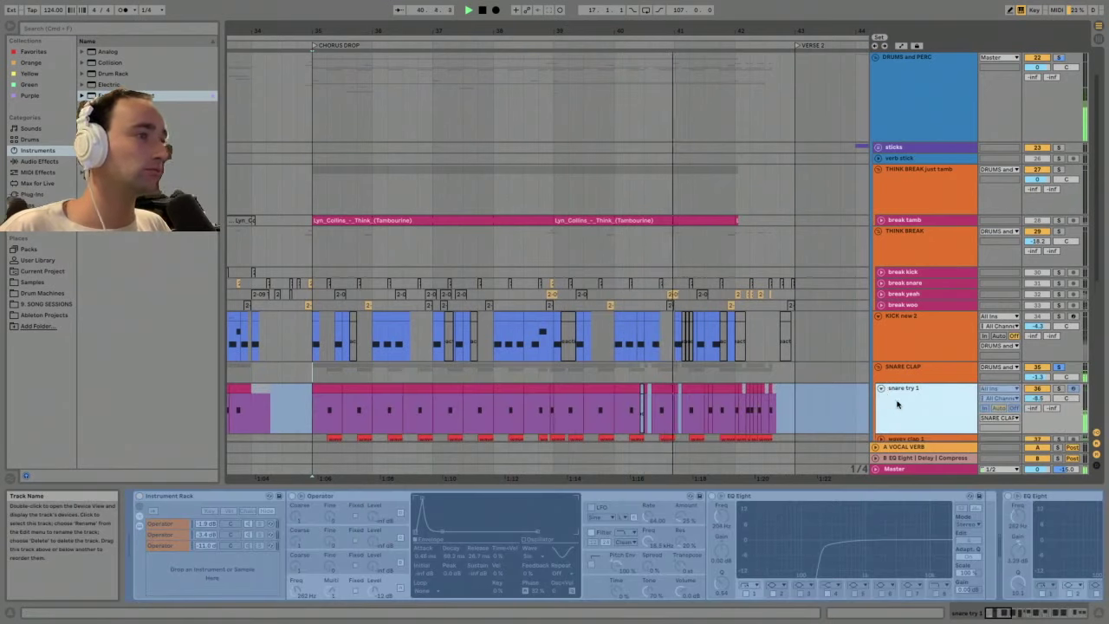
scroll(882, 388, down, 2)
click(880, 397)
click(881, 398)
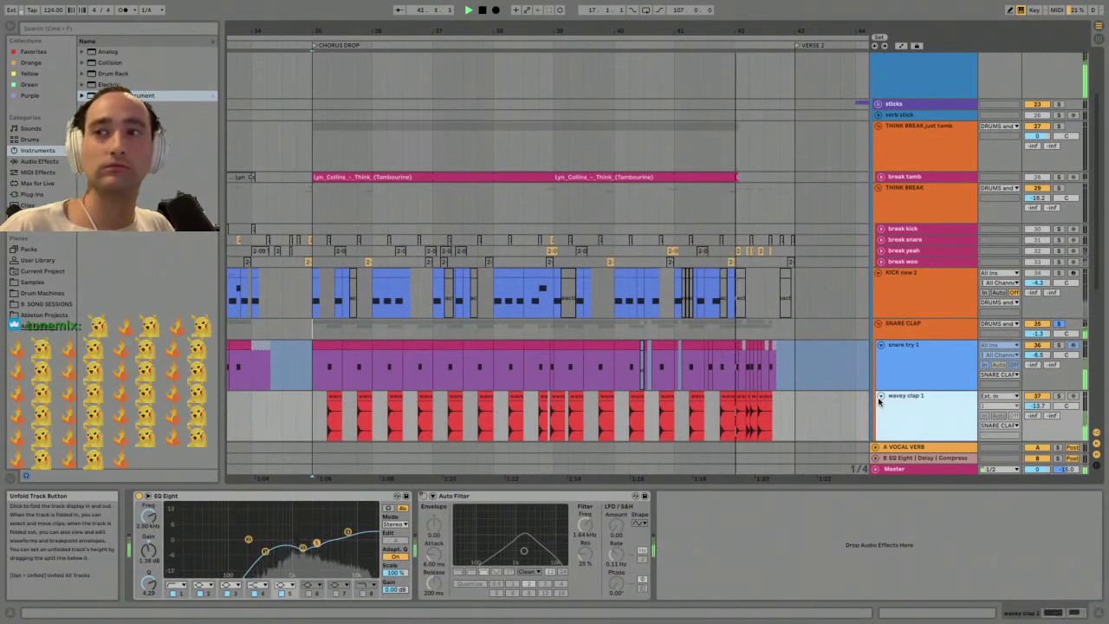
key(space)
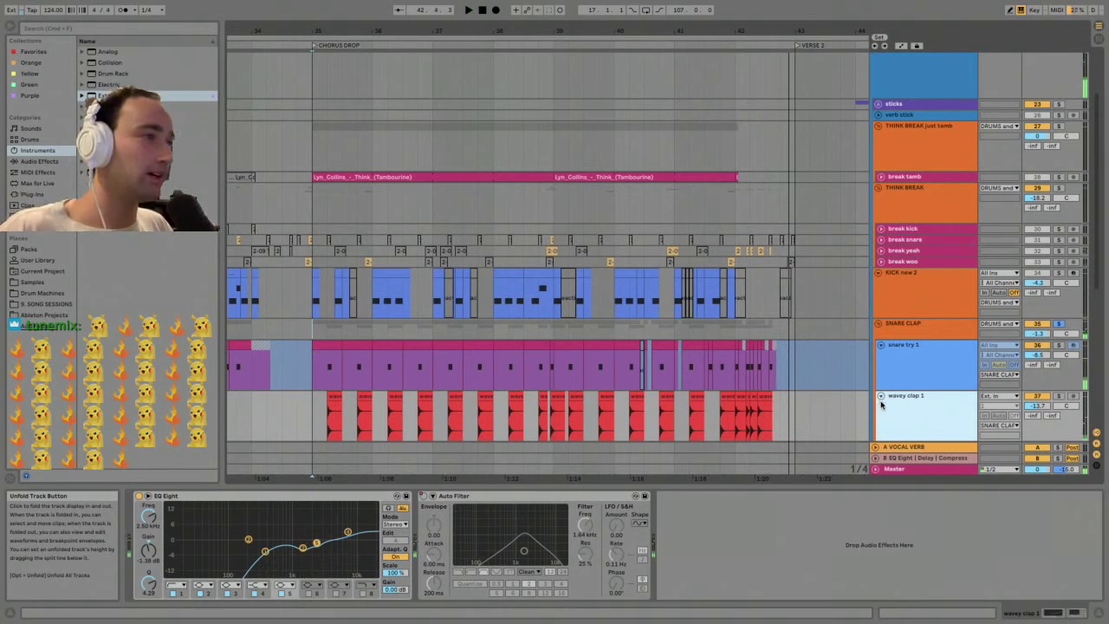
- Check the device chains of snare try 1, the SNARE CLAP group and wavey clap 1 in turn
click(916, 355)
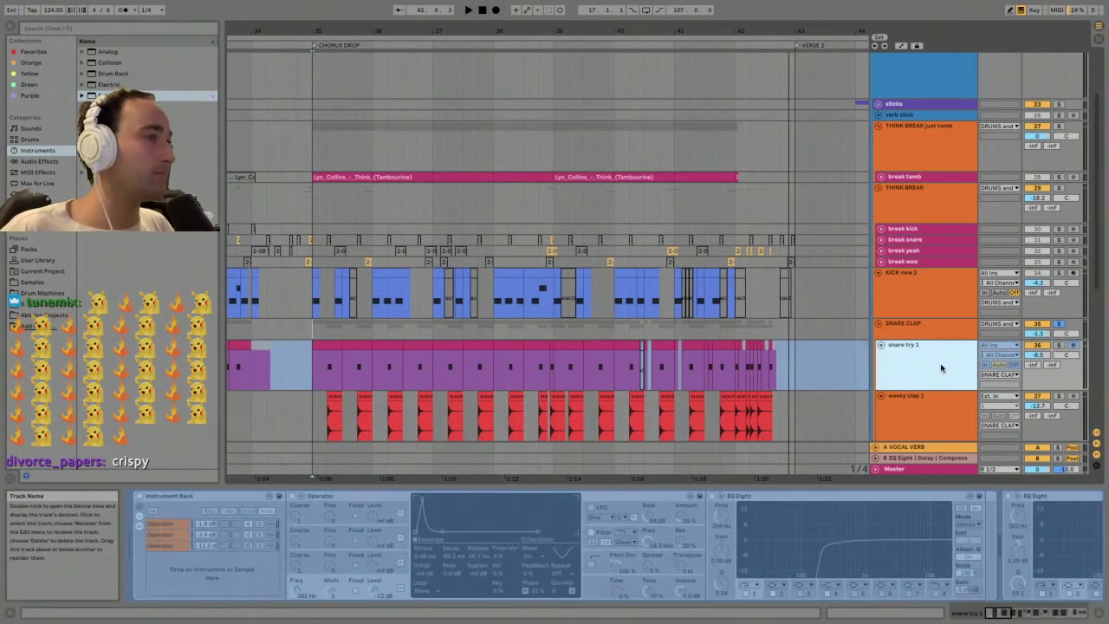
right_click(927, 359)
click(914, 351)
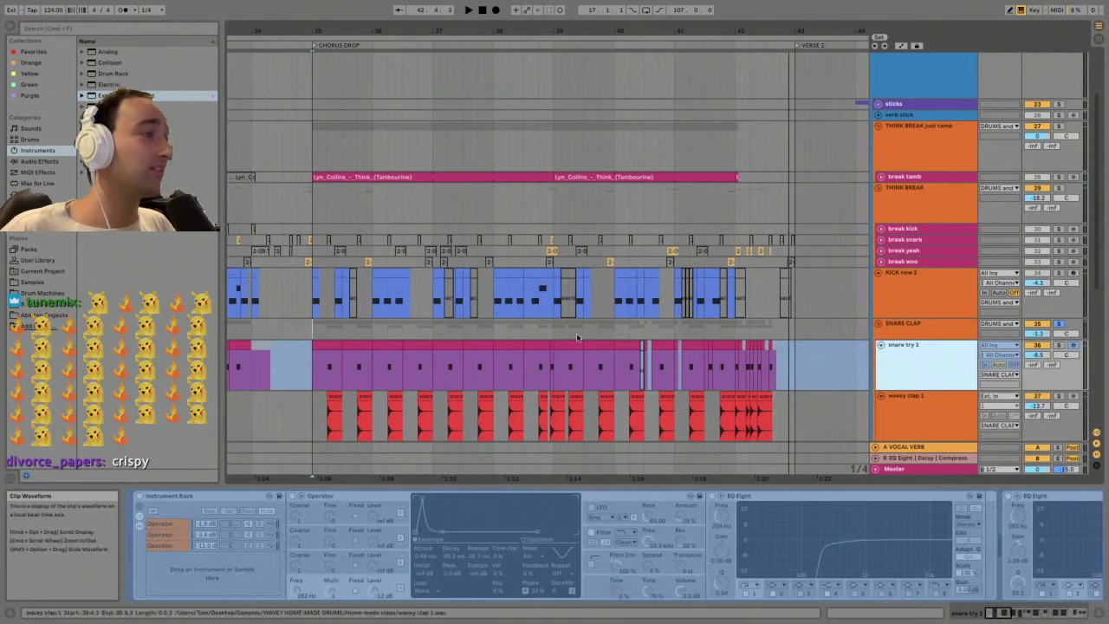
click(895, 323)
click(901, 362)
click(912, 395)
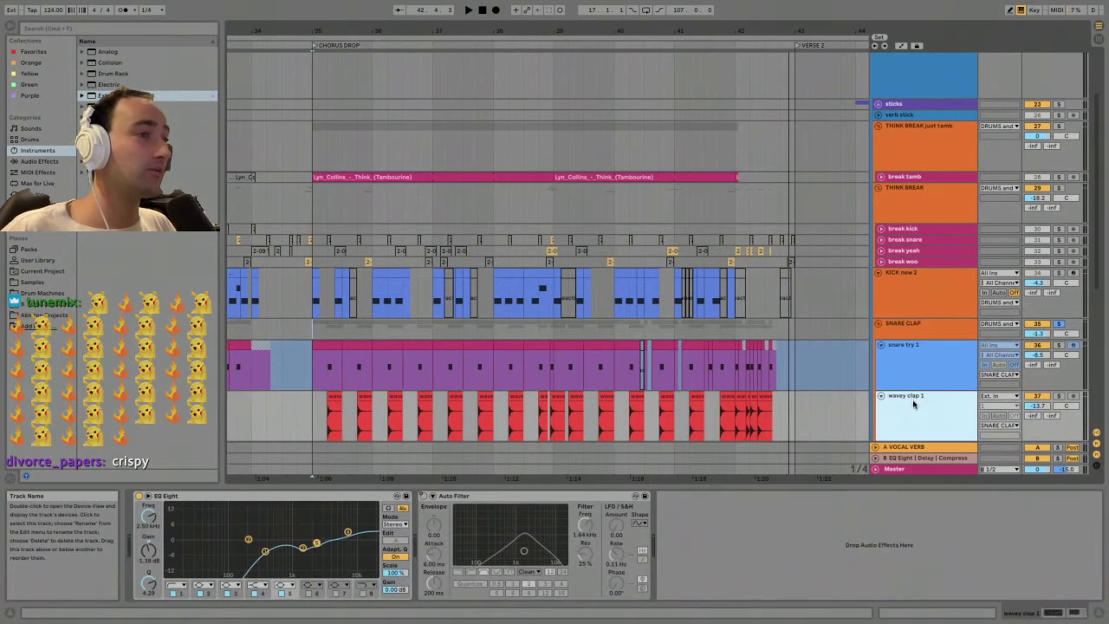
- Compare the SNARE CLAP group's processing with its two tracks, examine snare try 1's chain to its final Reverb, and return to wavey clap 1
scroll(912, 416, down, 1)
click(906, 309)
click(899, 284)
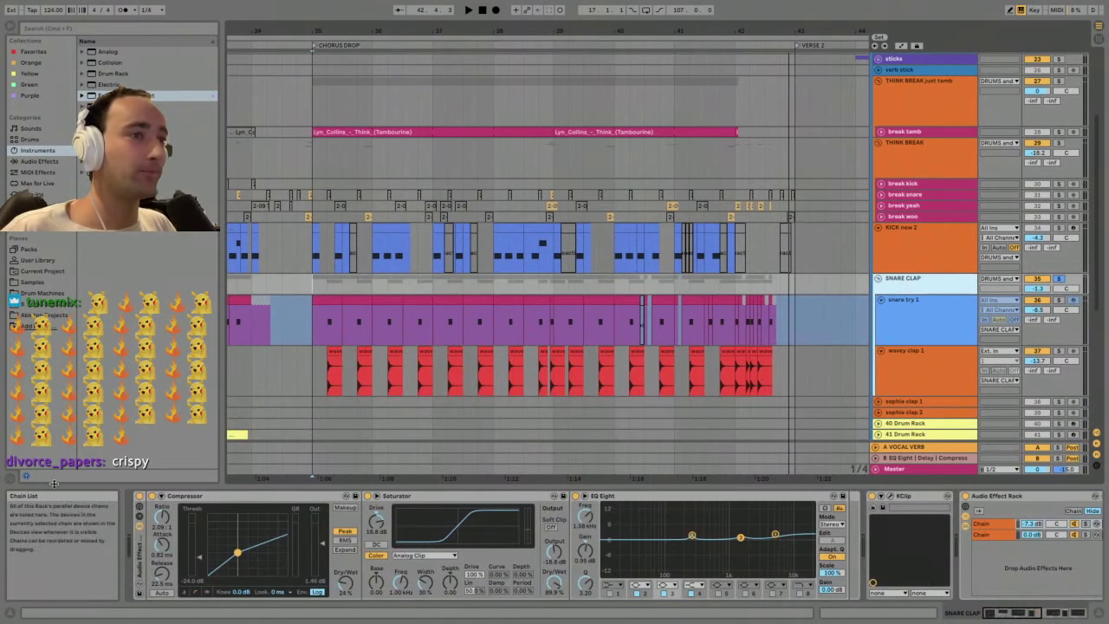
click(904, 308)
click(906, 390)
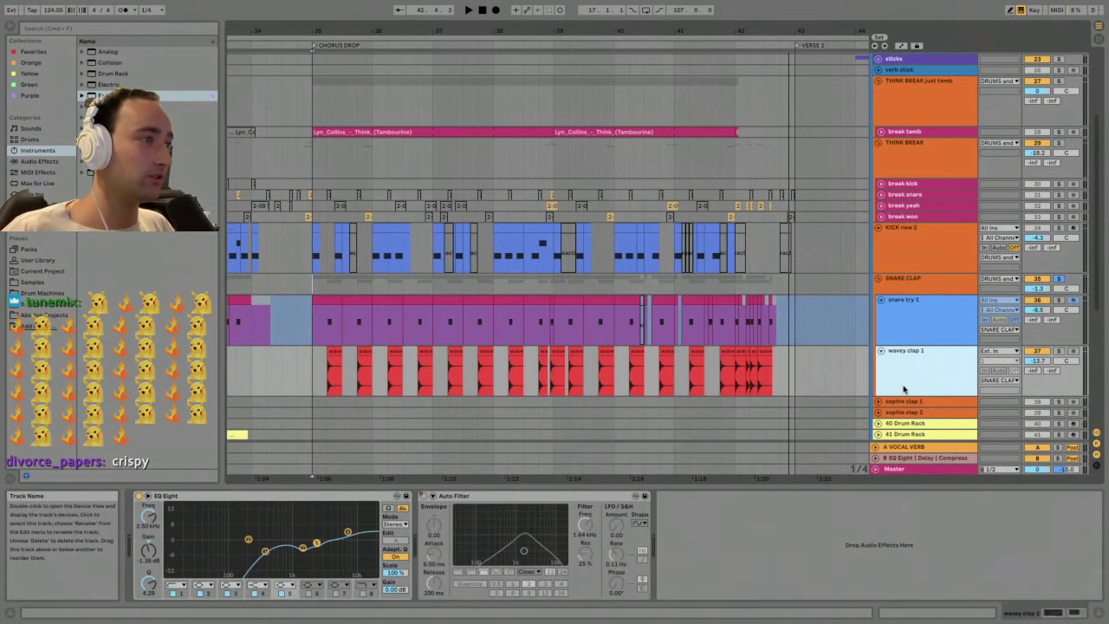
click(908, 310)
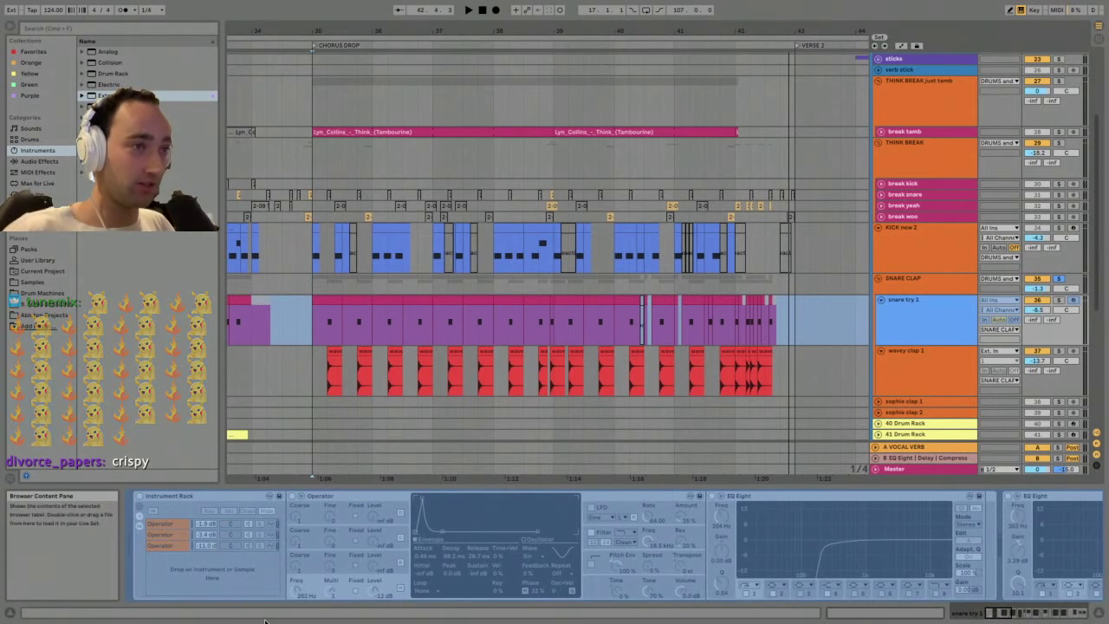
drag(999, 613, 1074, 617)
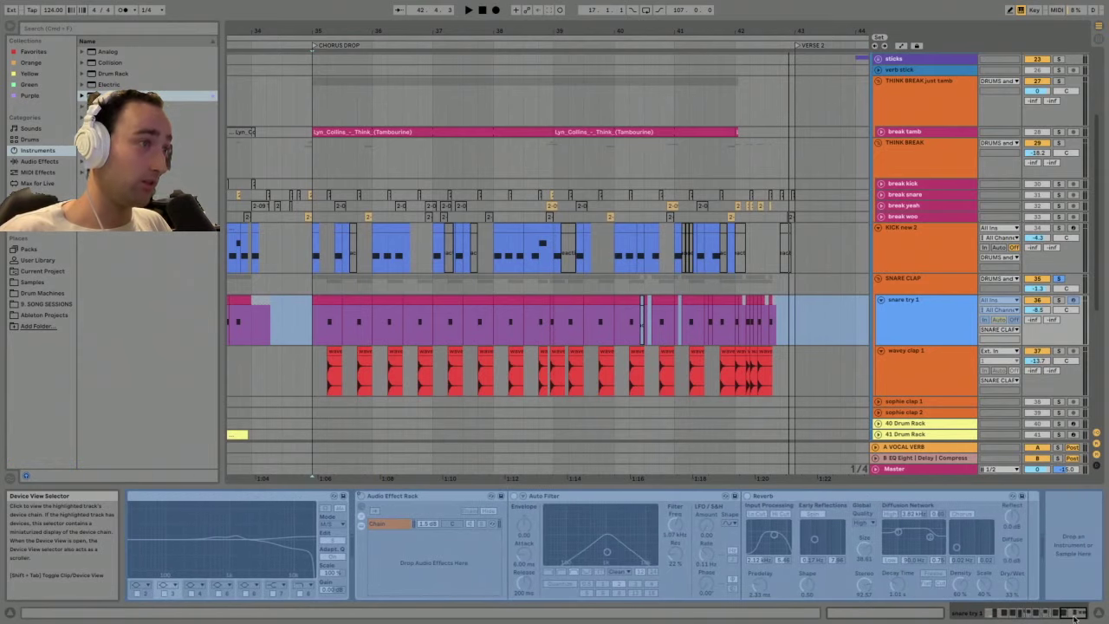
click(934, 365)
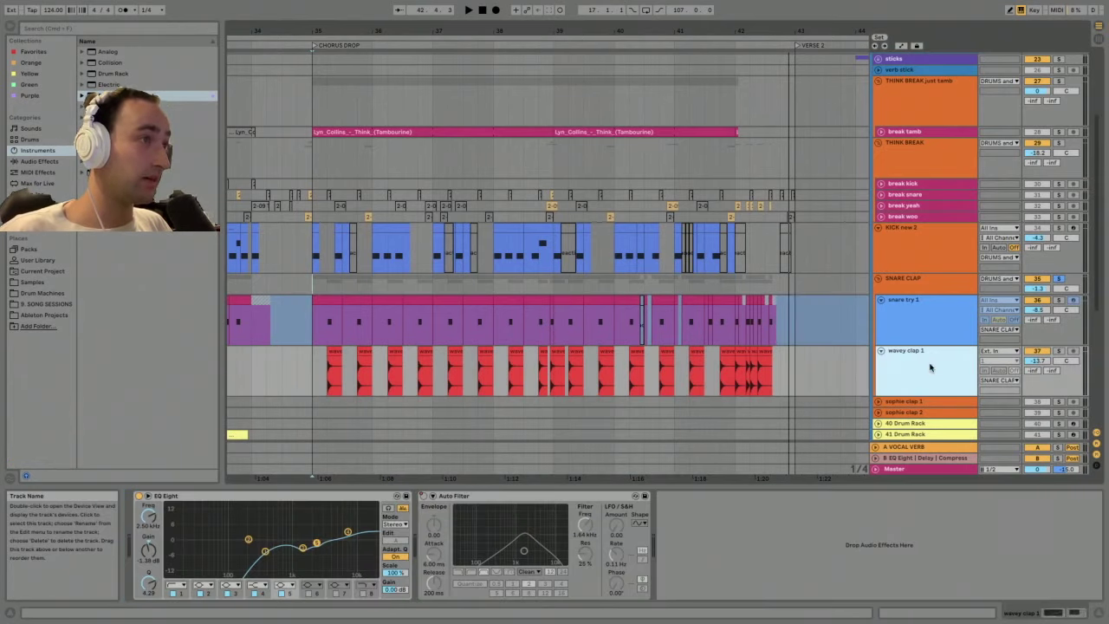
- Select the wavey clap 1 clip starting at 39.2 and solo its track
mouse_move(567, 48)
mouse_down()
mouse_move(571, 138)
mouse_move(570, 51)
mouse_up()
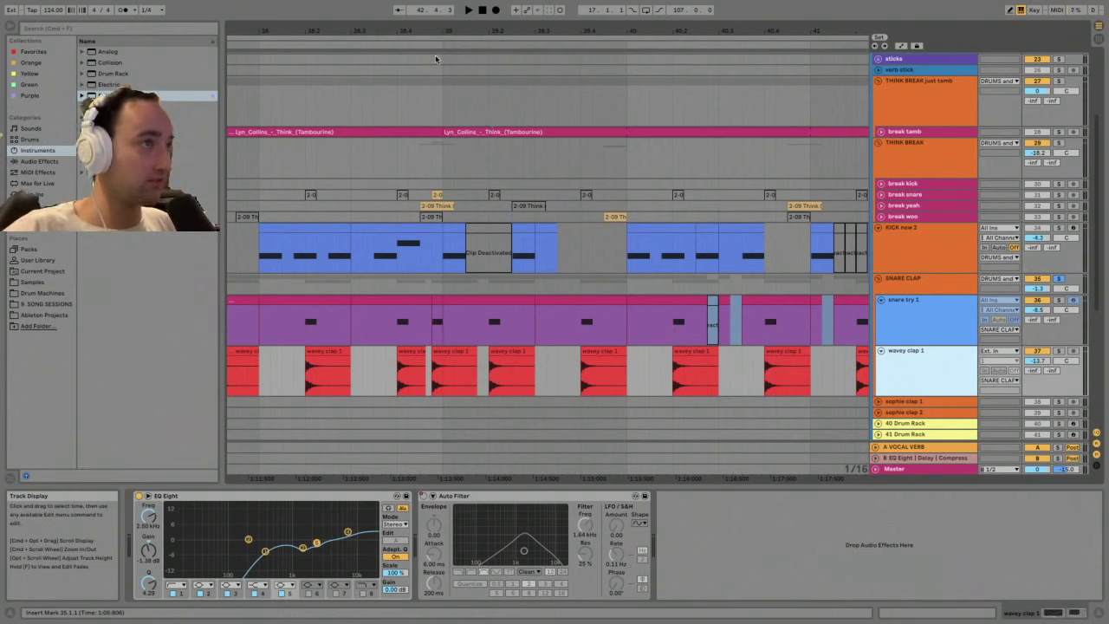
drag(478, 29, 528, 340)
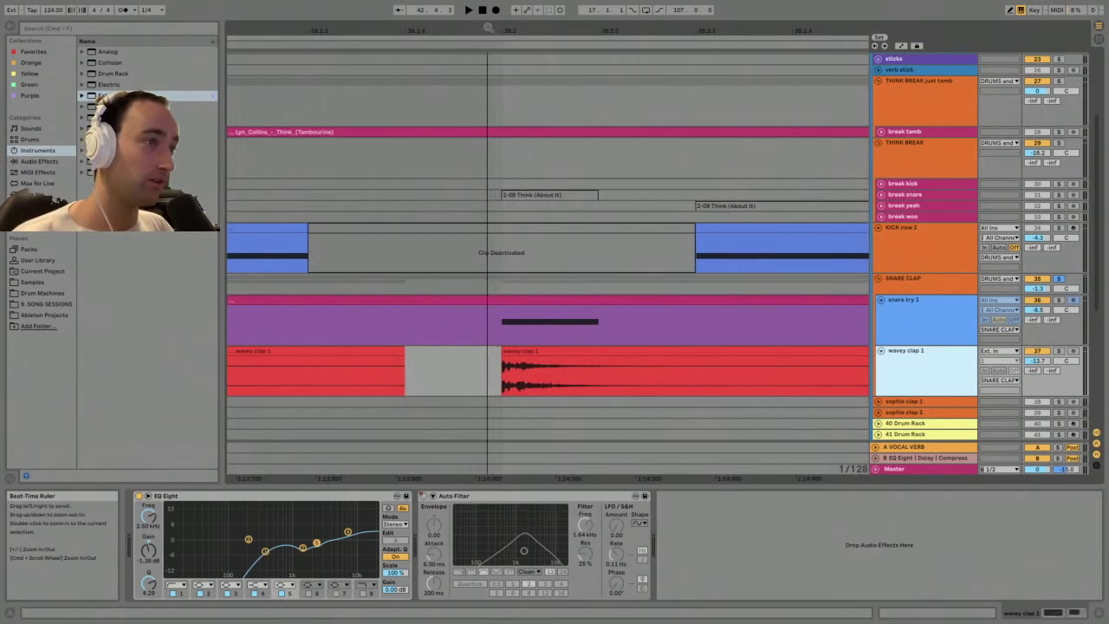
click(528, 349)
click(1059, 351)
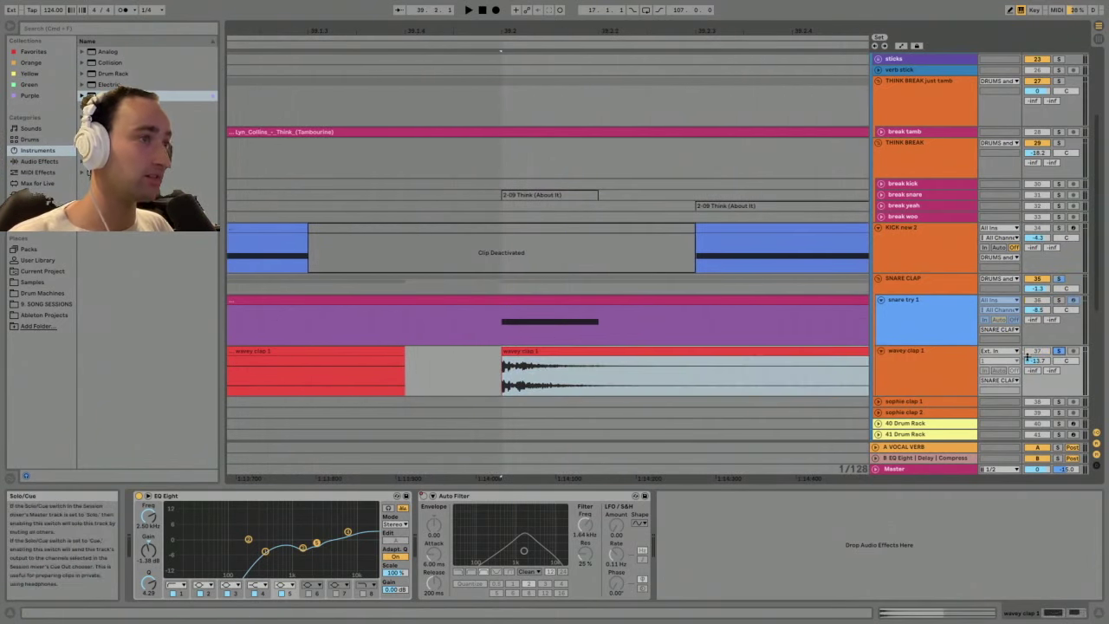
- Audition the soloed clap clip several times, stop playback and return to a wider view of the clap pattern
key(space)
key(space)
key(space)
key(space)
key(space)
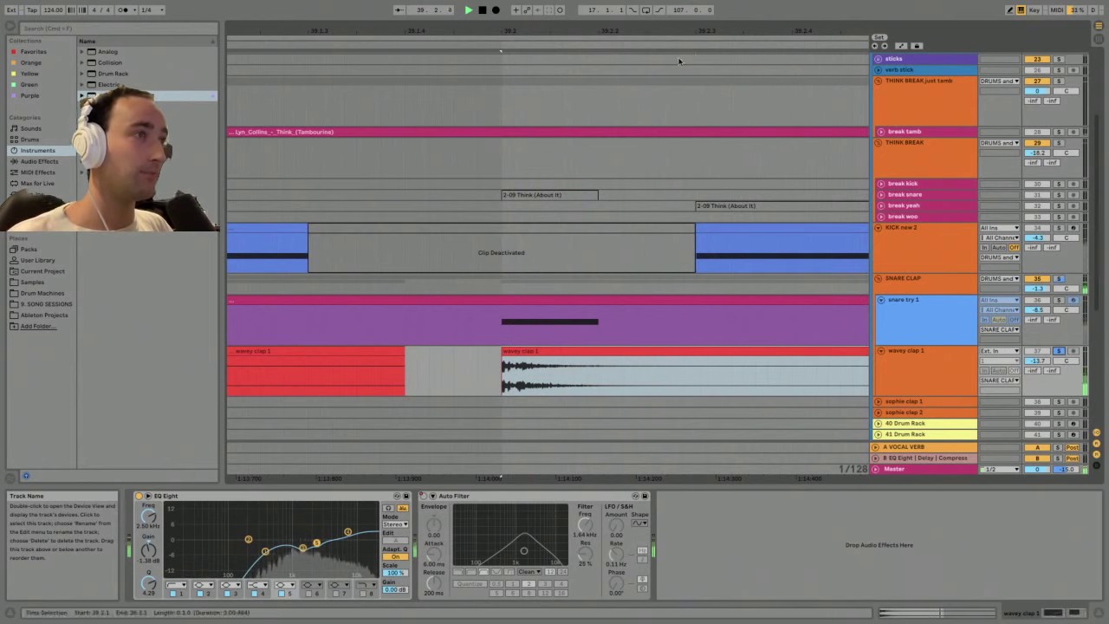
key(space)
drag(635, 25, 632, 0)
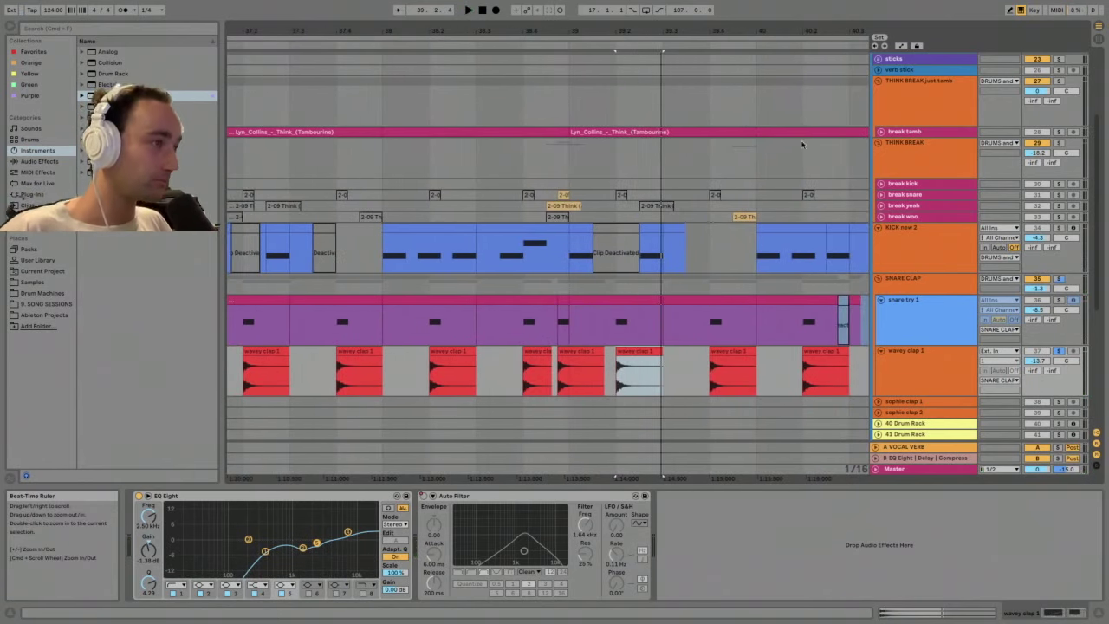
- Check the device chains of wavey clap 1, snare try 1 and the SNARE CLAP group, and play the soloed group
click(907, 373)
click(916, 328)
click(908, 285)
key(space)
- Show the track delays in the arrangement and select wavey clap 1 to point out its delay setting
click(1097, 466)
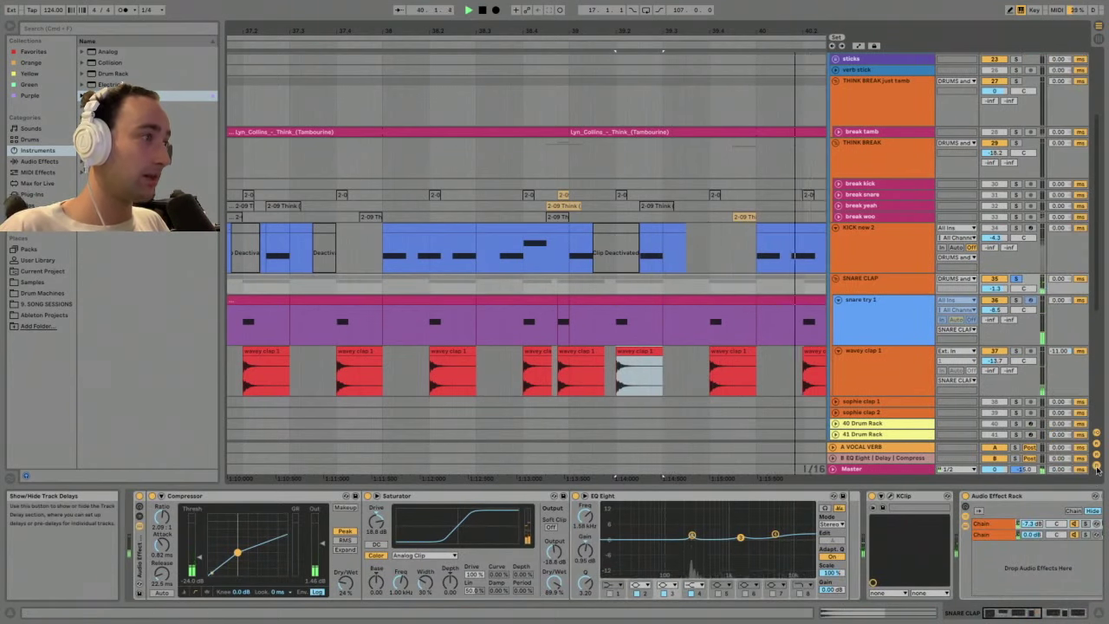
click(1096, 468)
click(1096, 468)
click(876, 360)
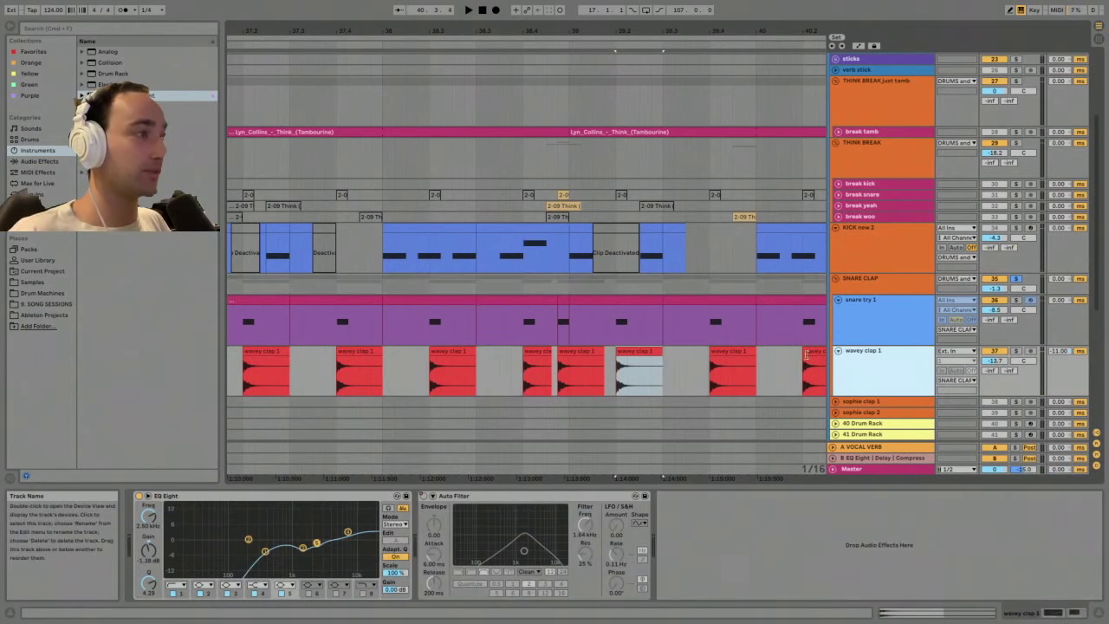
- Audition the soloed snare and clap from 39.4.1 on the snare try 1 track
click(709, 327)
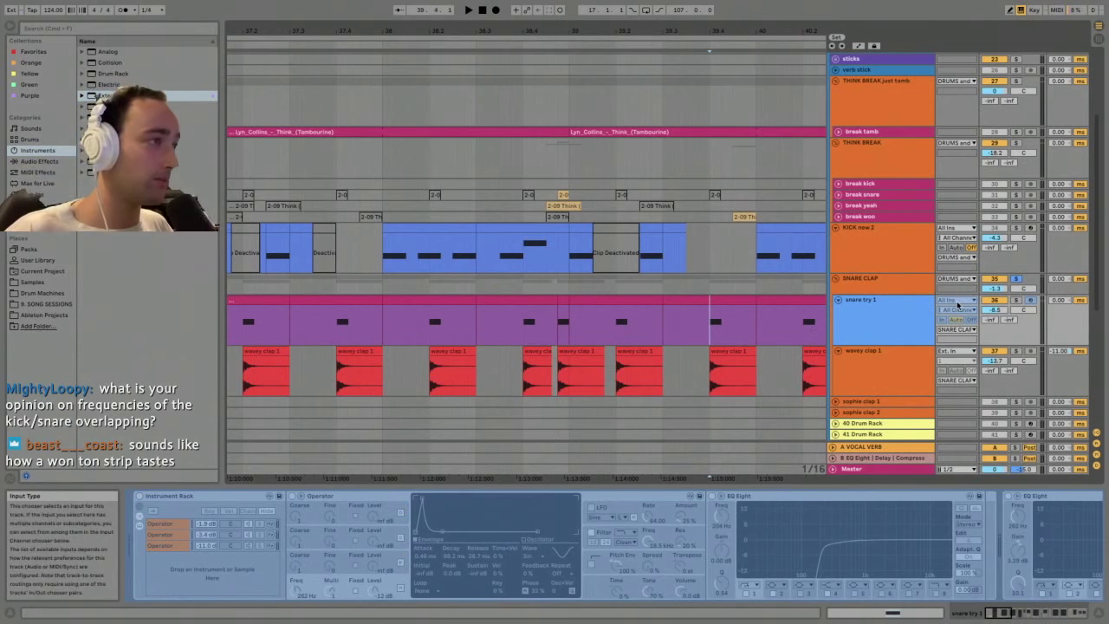
key(space)
key(space)
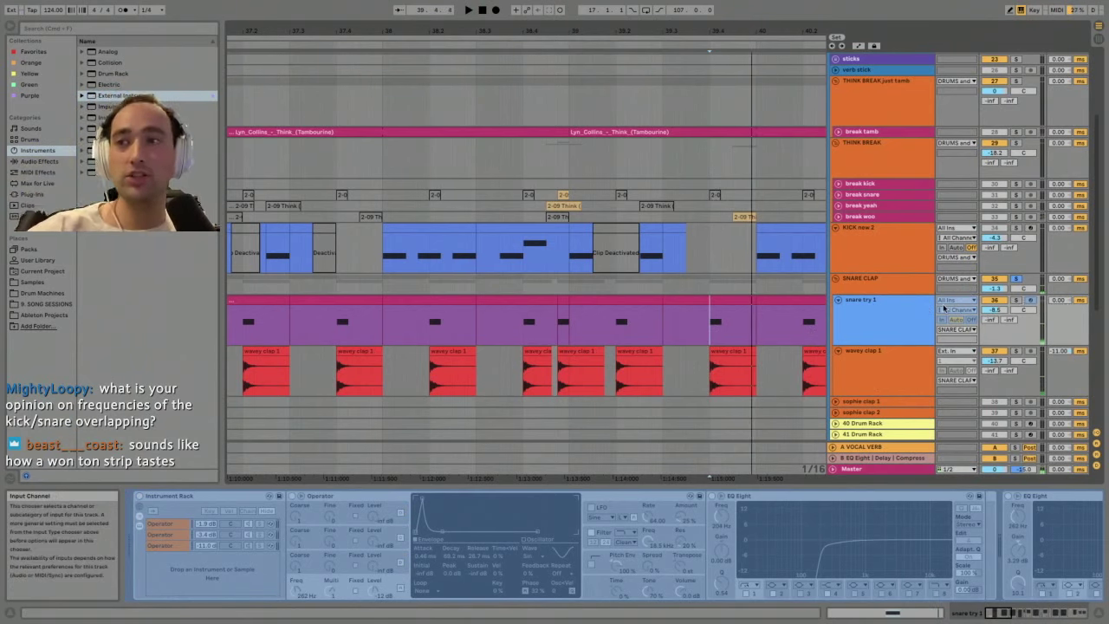
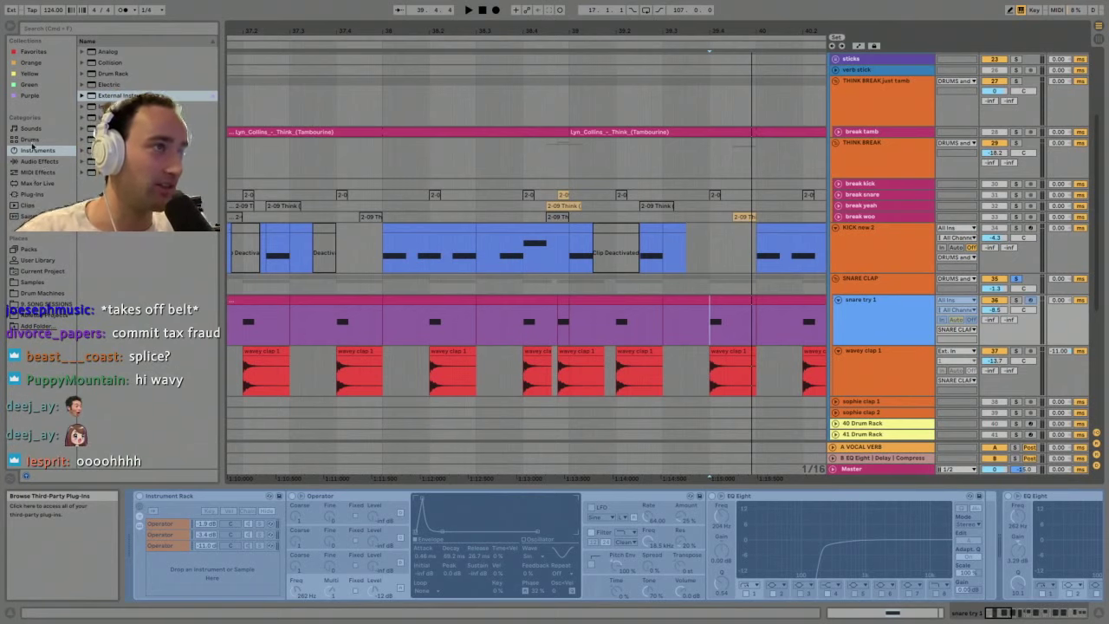
- Return to an overview of the chorus drop and fold the snare try 1 and wavey clap 1 tracks
drag(515, 30, 516, 0)
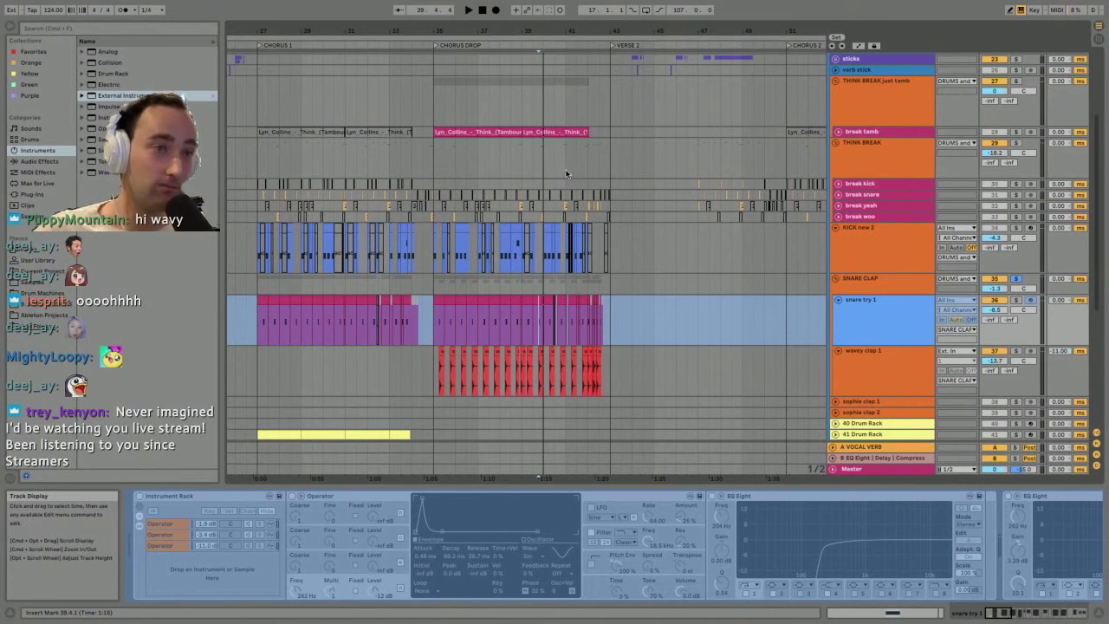
click(843, 309)
click(847, 349)
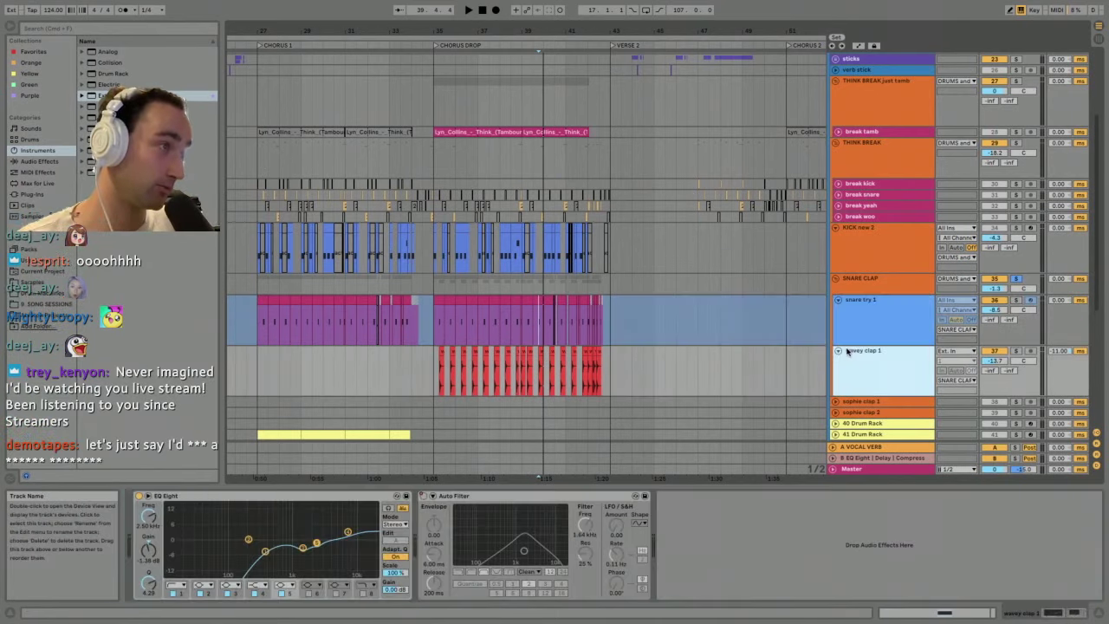
click(837, 352)
click(851, 321)
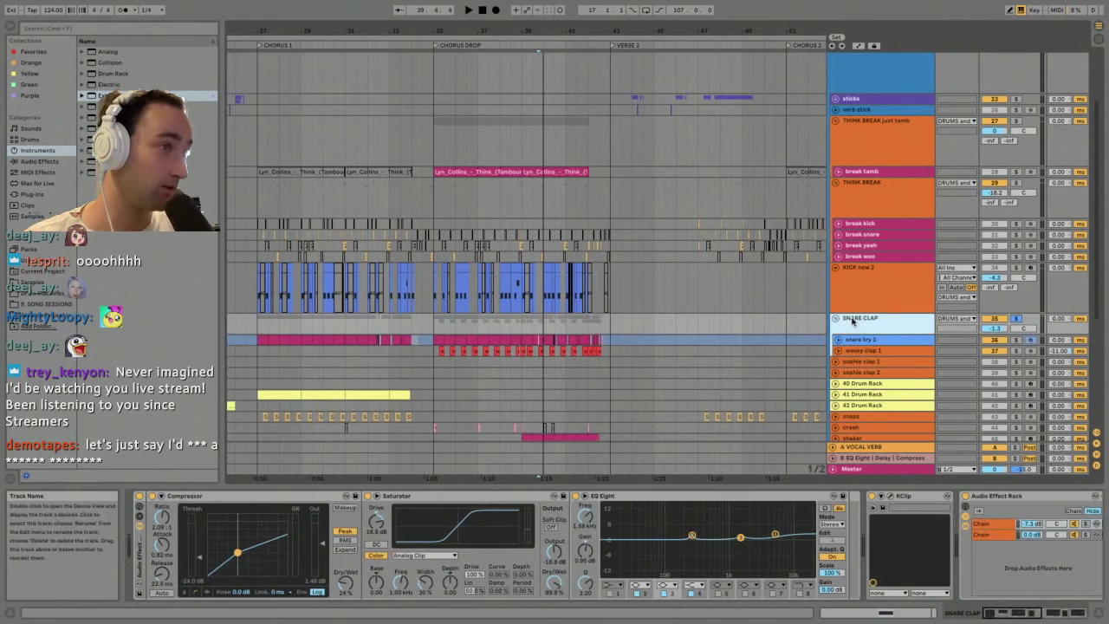
- Unfreeze the snare try 1 track so its devices can be edited
click(853, 351)
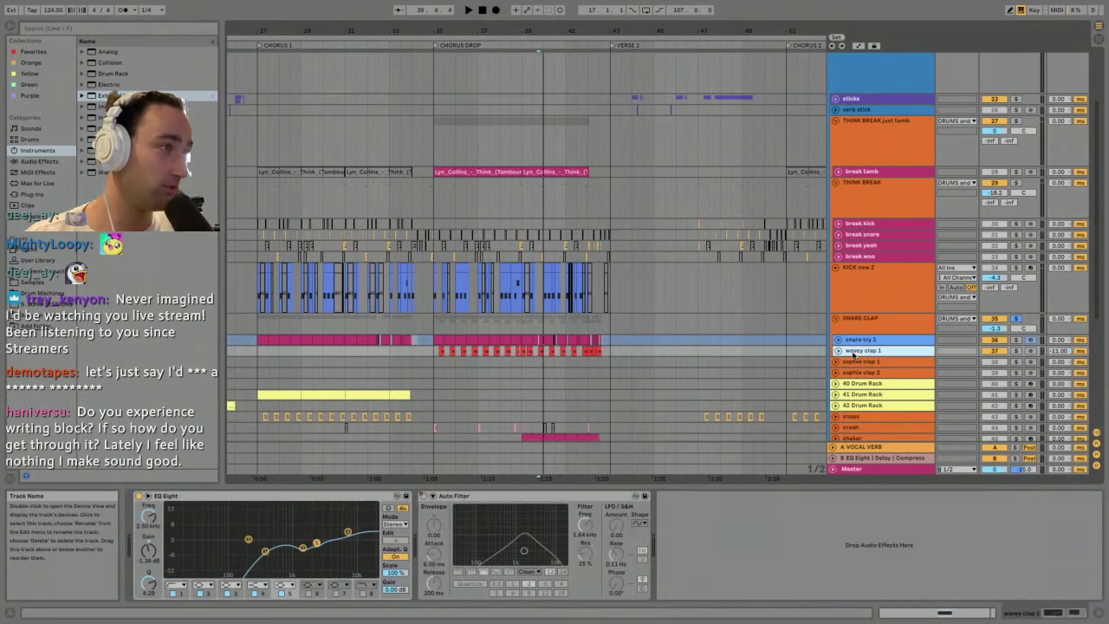
click(854, 339)
right_click(867, 340)
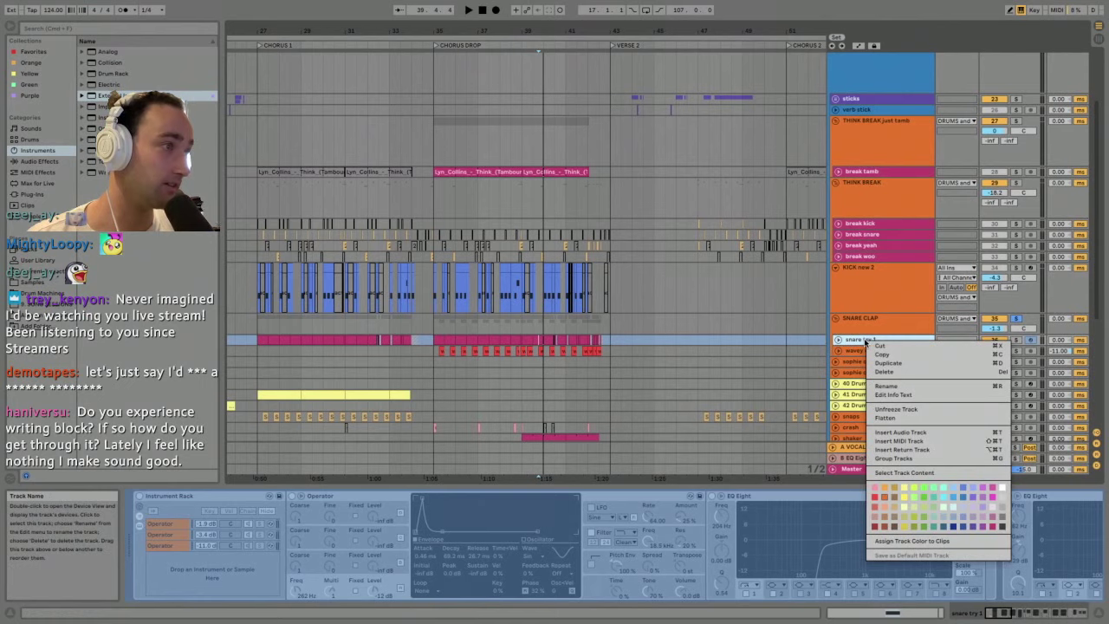
click(909, 409)
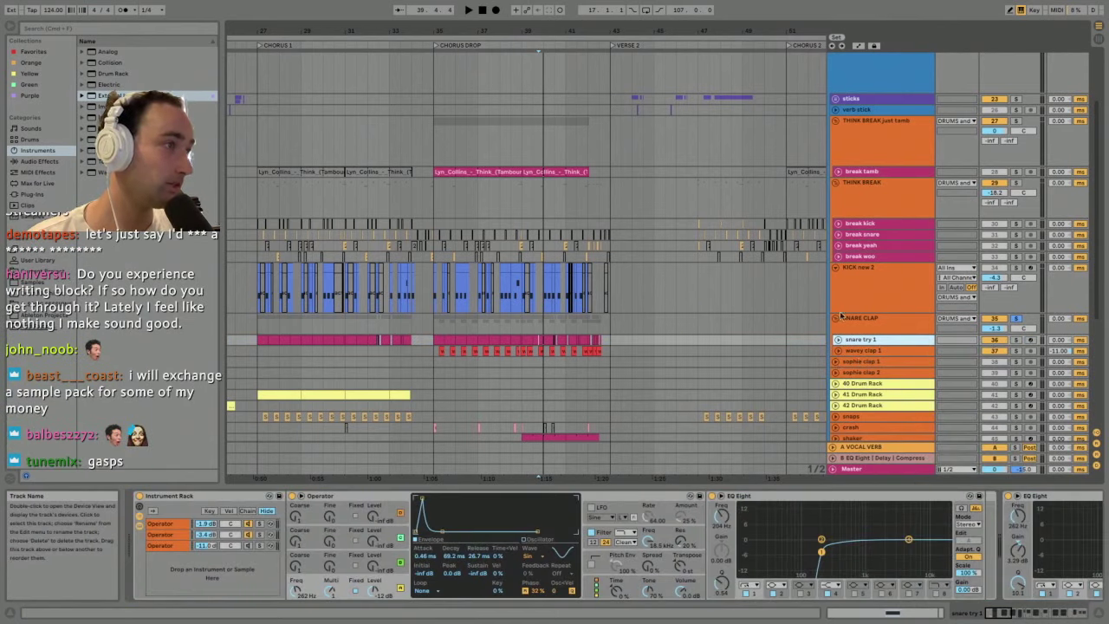
- Play the soloed group briefly, select 35.1.1 to 35.3.1 on snare try 1 and solo that track
click(994, 321)
key(Down)
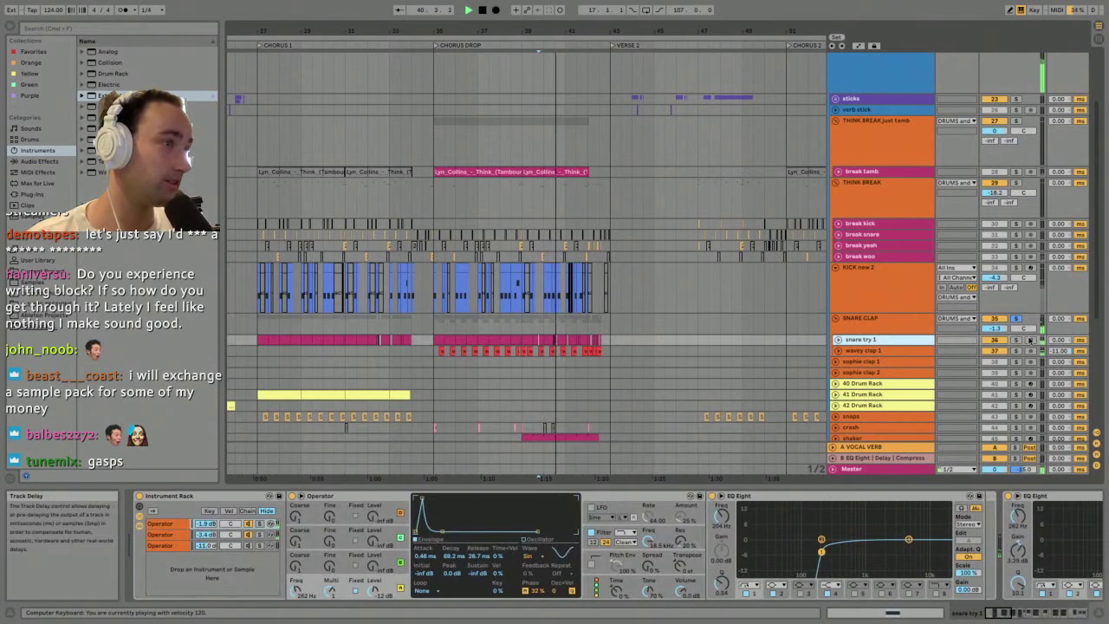
key(space)
drag(444, 340, 433, 339)
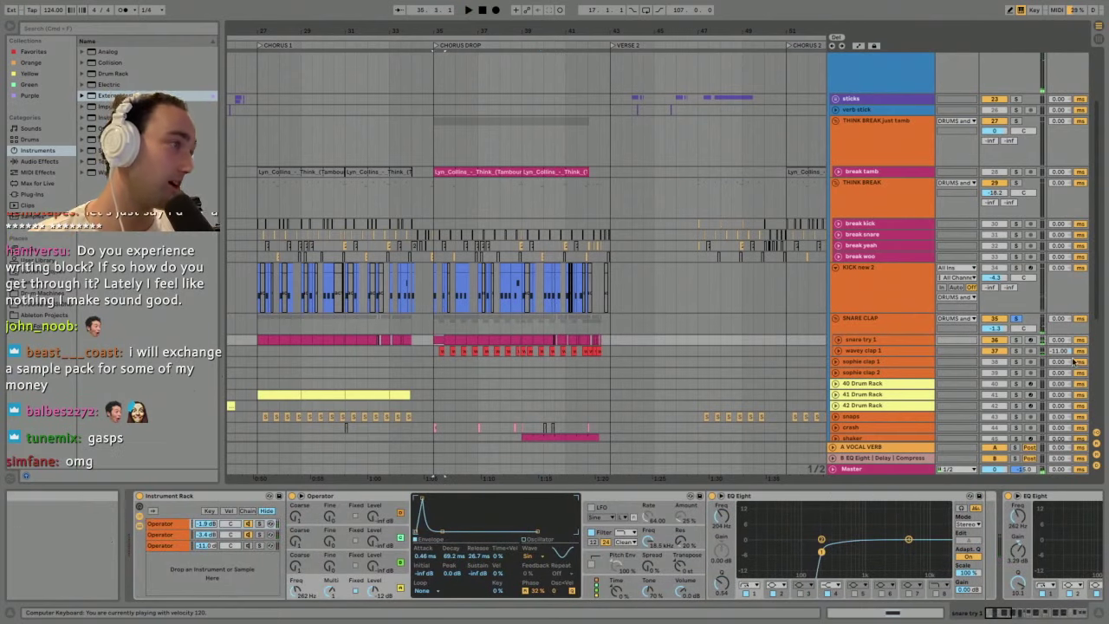
click(1017, 340)
- Fold the audio effect rack and the two EQ Eights at the end of snare try 1's device chain
drag(1005, 613, 1090, 616)
double_click(385, 497)
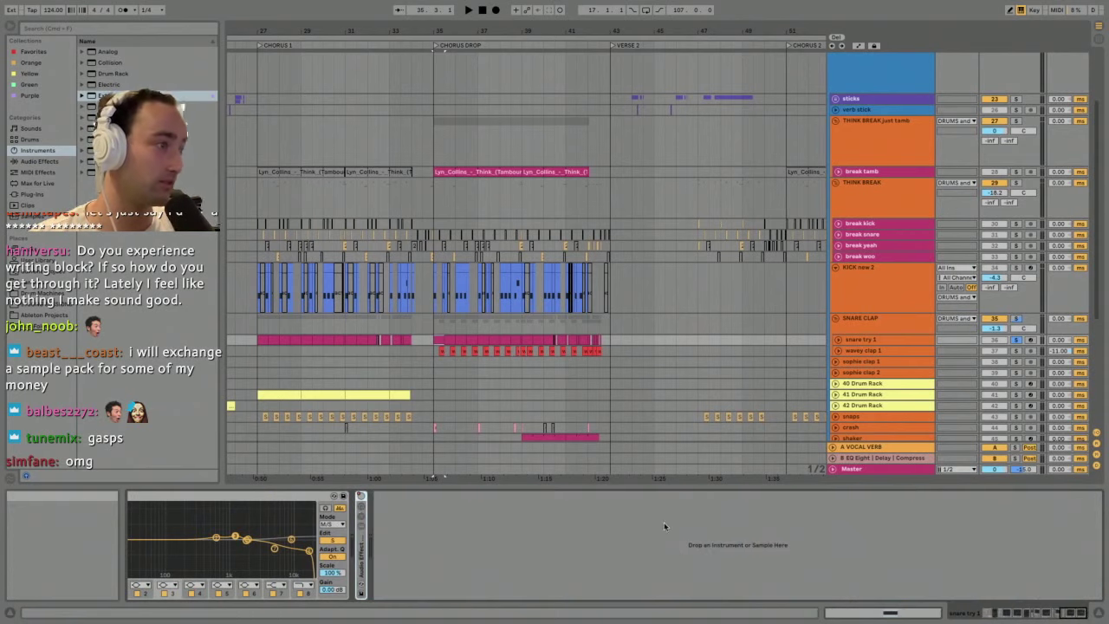
scroll(525, 520, left, 5)
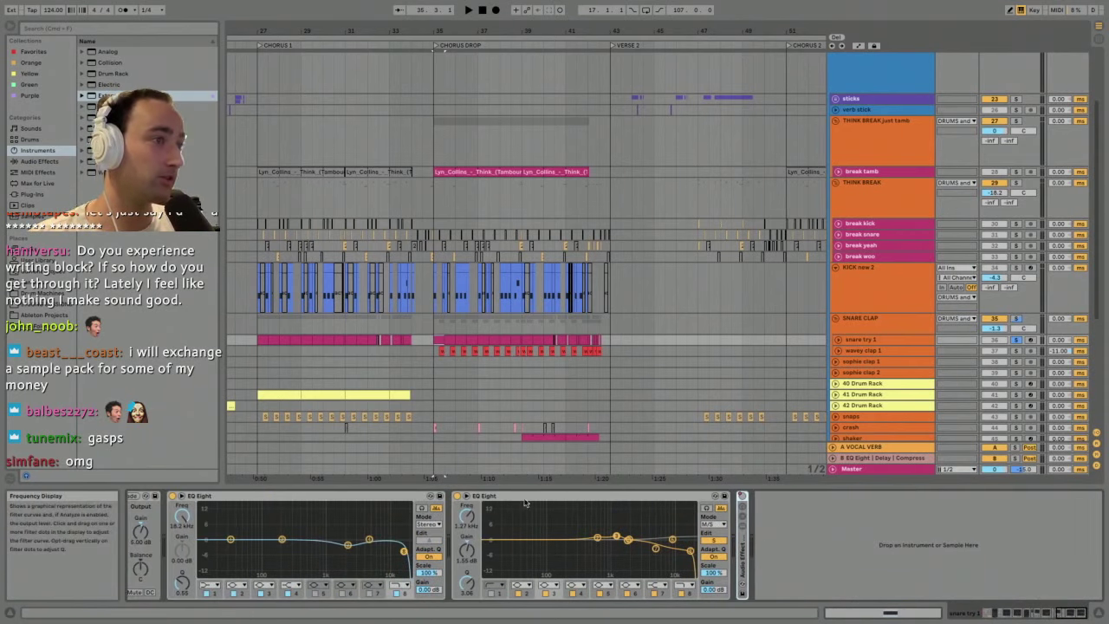
double_click(484, 498)
double_click(335, 497)
- Fold the Utility, Saturator, Limiter and EQ Eight that precede the folded devices in snare try 1's chain
drag(1077, 613, 1068, 613)
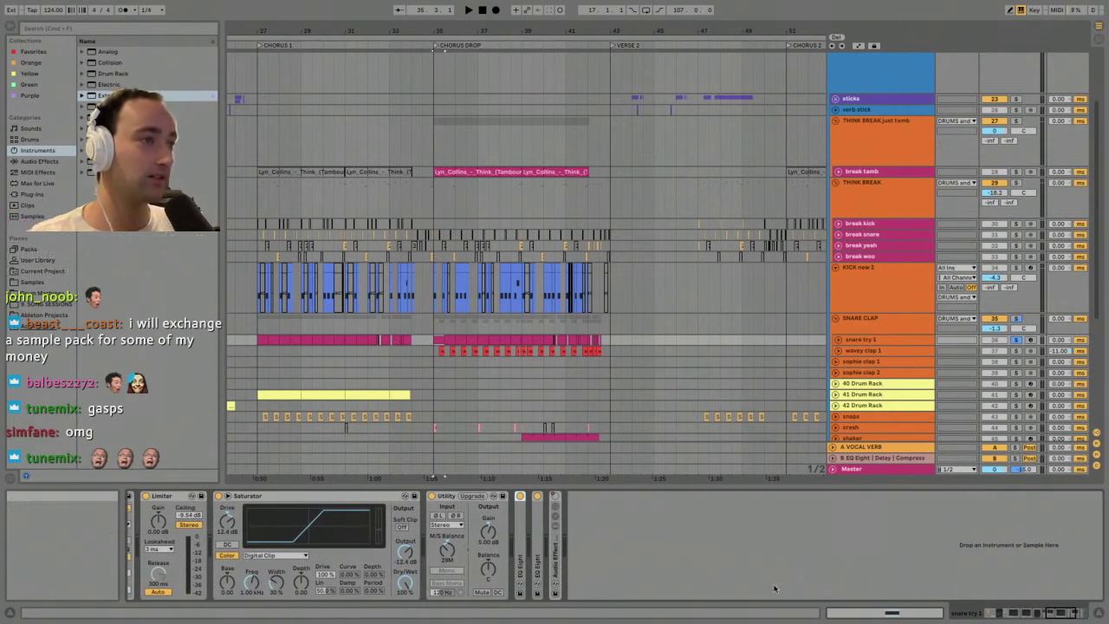
double_click(446, 496)
double_click(281, 496)
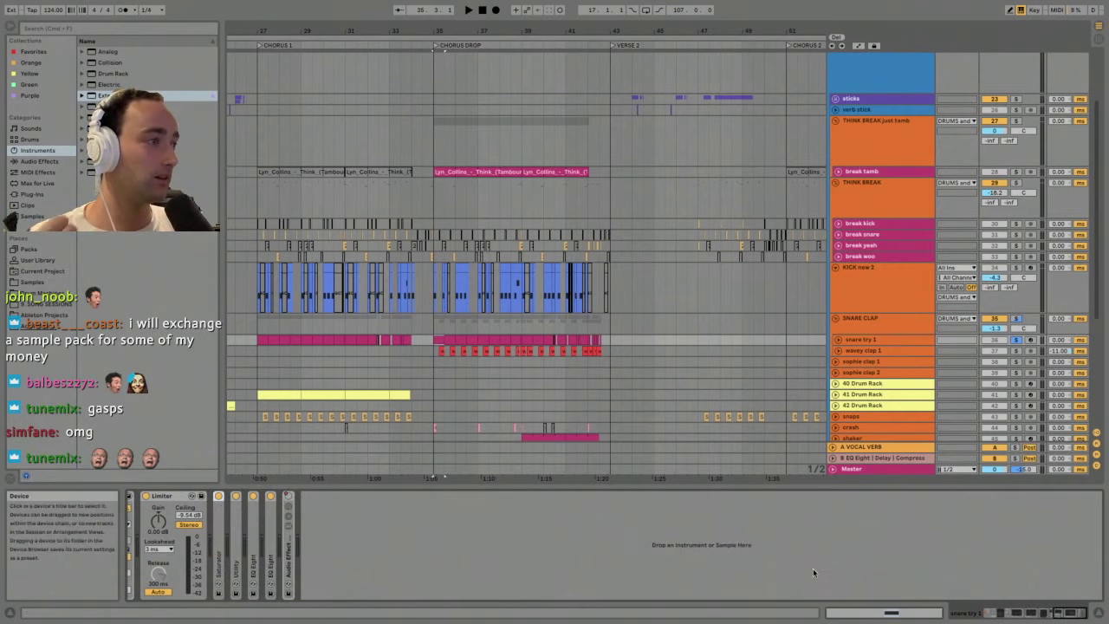
click(1075, 615)
drag(1076, 616, 1070, 614)
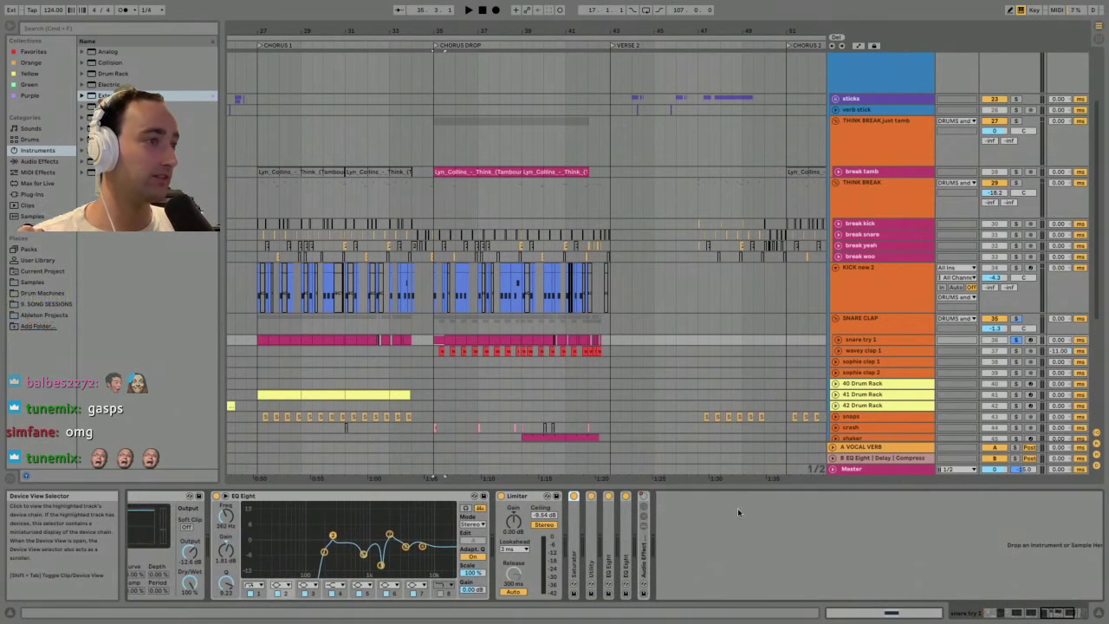
double_click(516, 495)
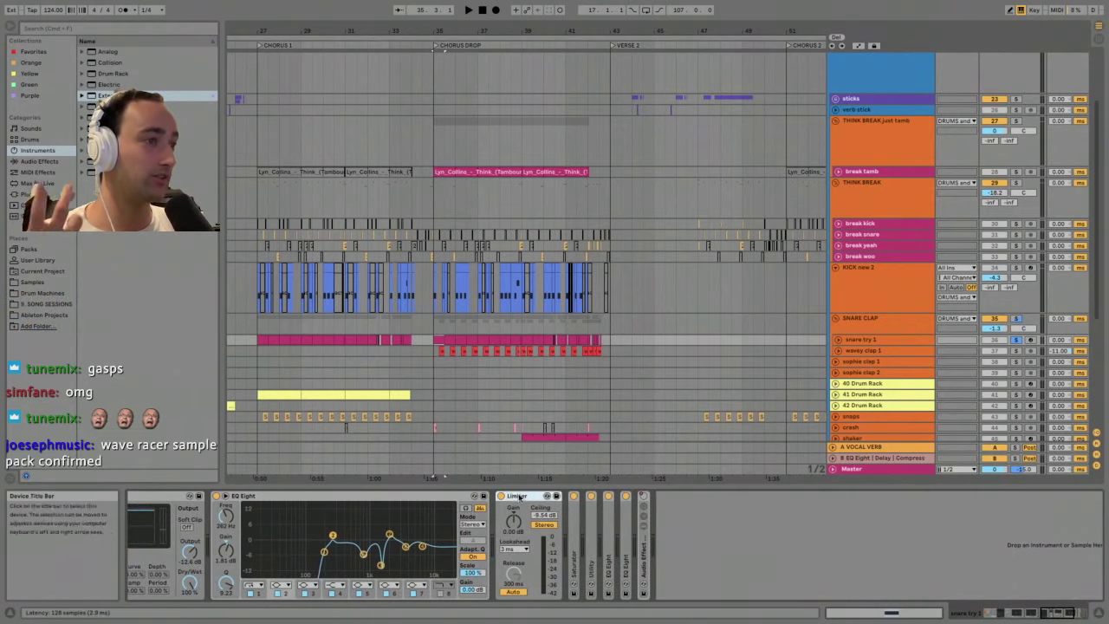
double_click(451, 496)
- Fold snare try 1's earlier Saturator, Overdrive, Compressor and the EQ Eight before them
click(1055, 615)
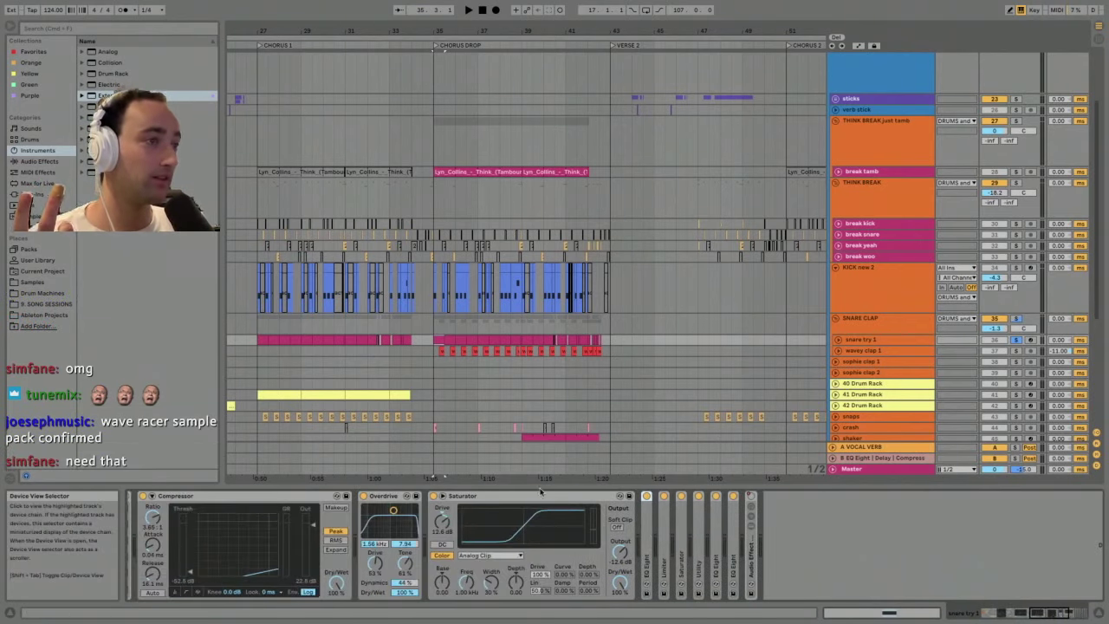
double_click(463, 496)
double_click(386, 496)
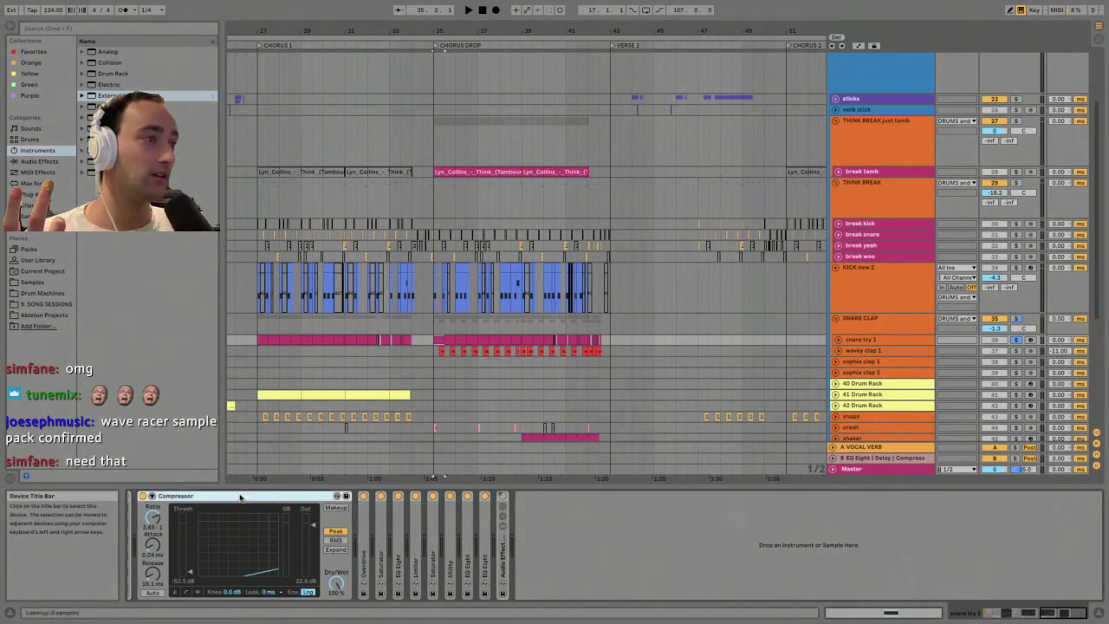
double_click(234, 495)
click(1033, 614)
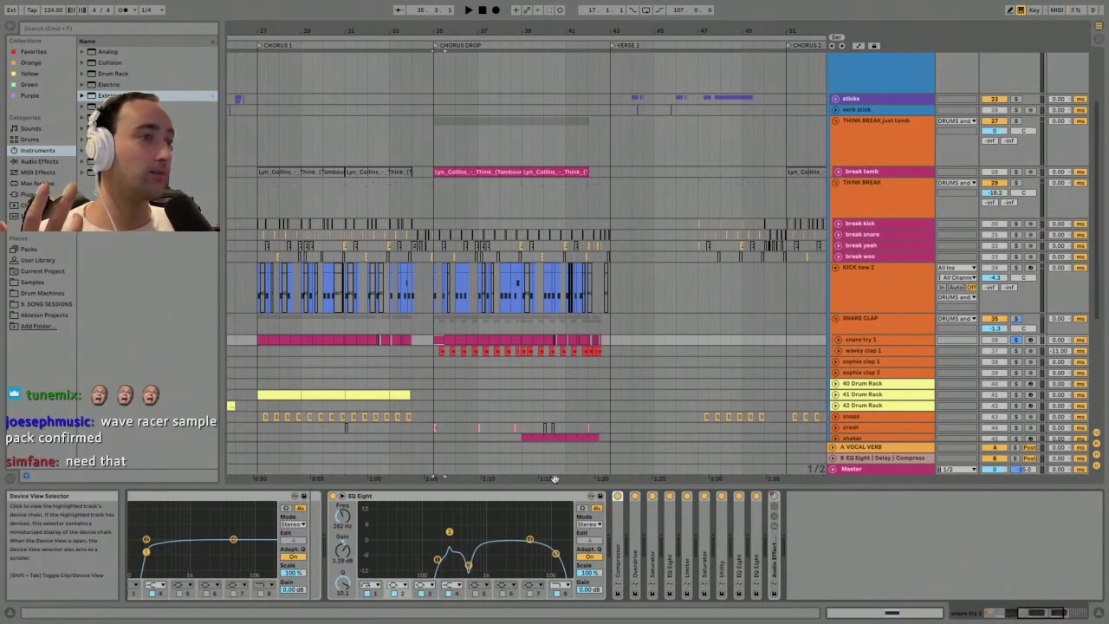
double_click(493, 496)
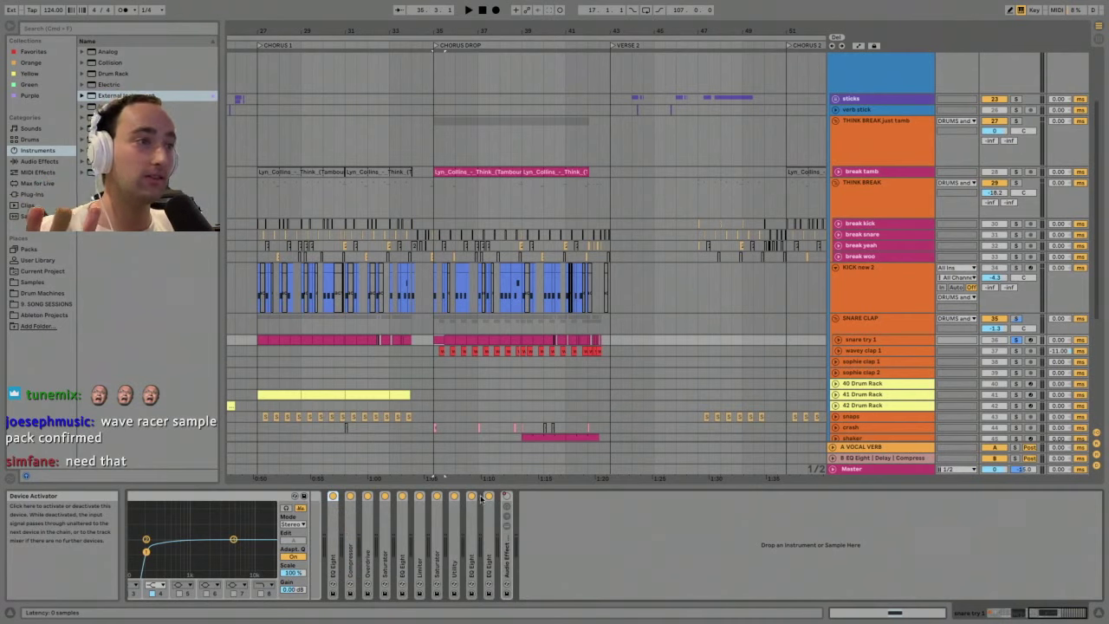
- Fold the Operator and EQ Eight inside snare try 1's rack and show the Instrument Rack's chain list
click(1033, 615)
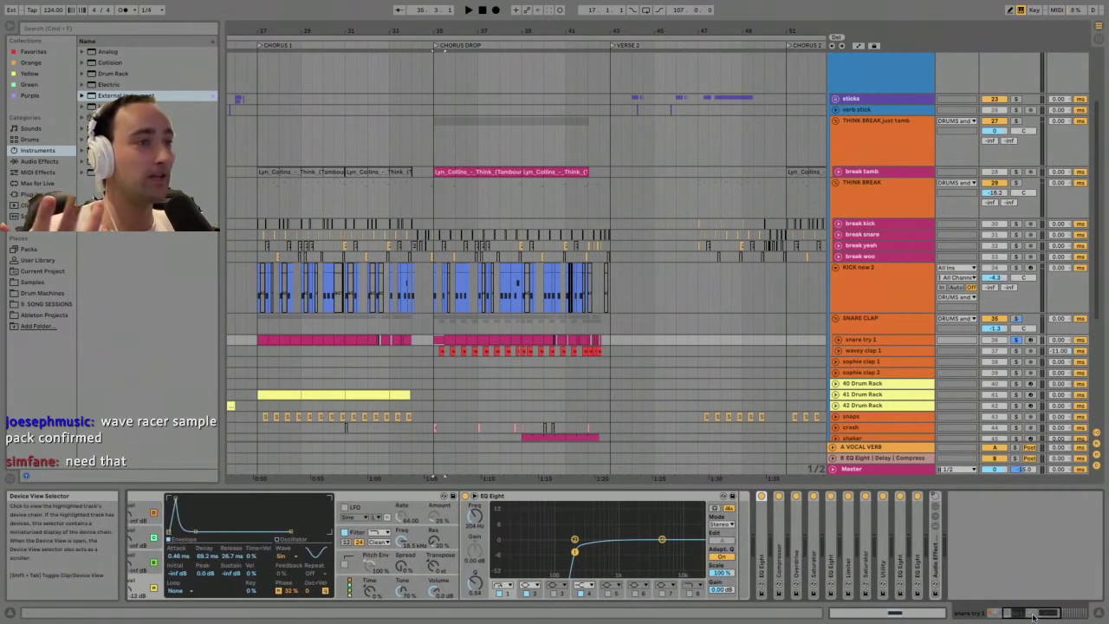
click(1029, 615)
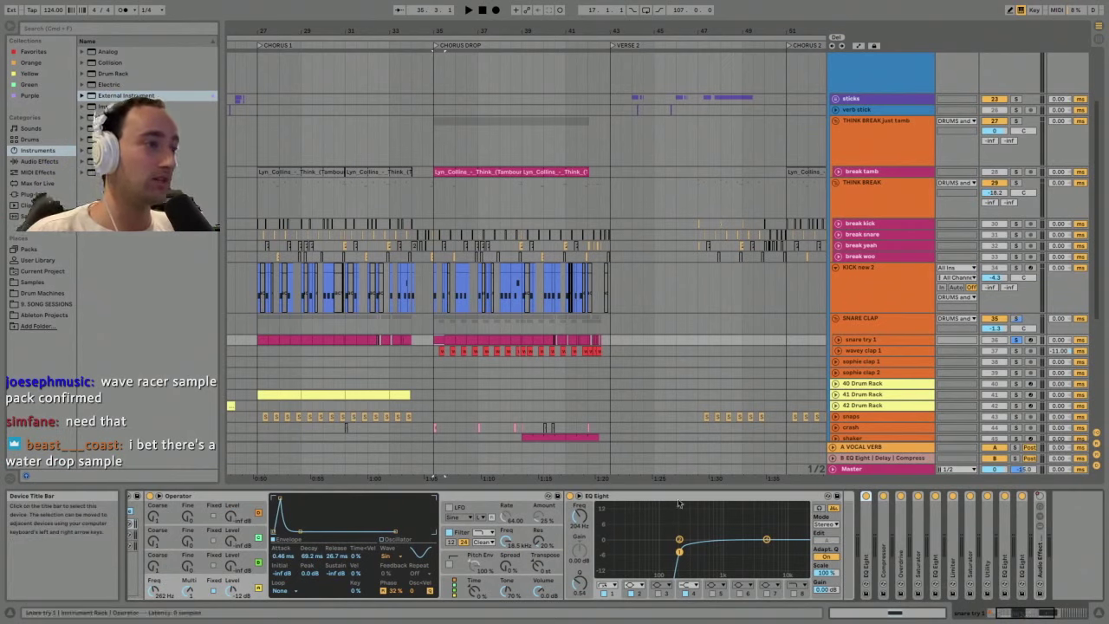
double_click(680, 503)
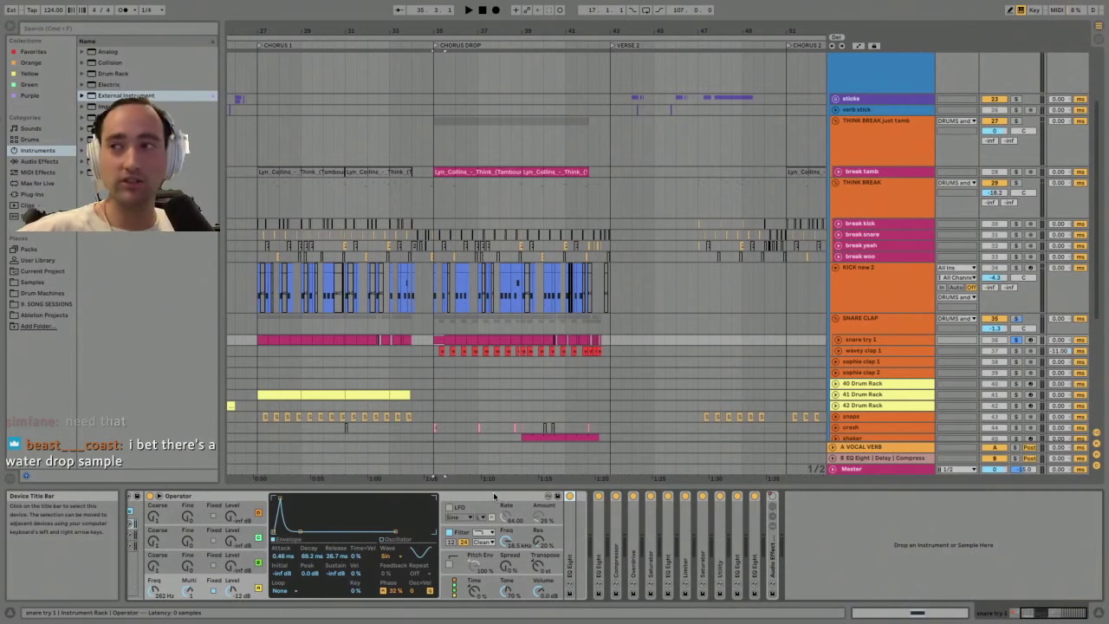
alt+double_click(493, 491)
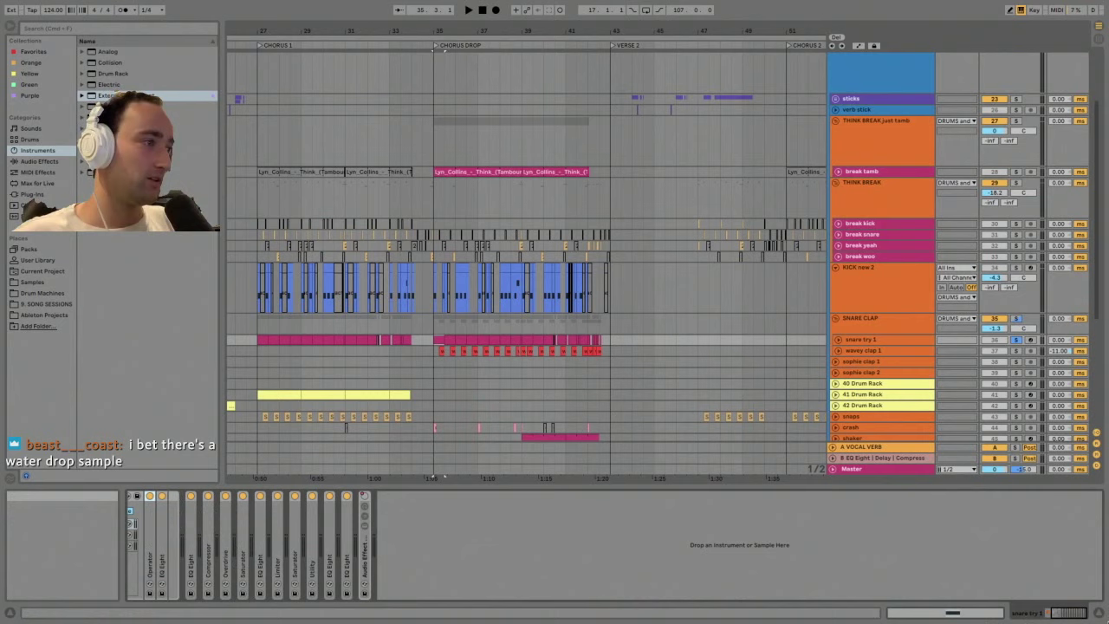
double_click(134, 498)
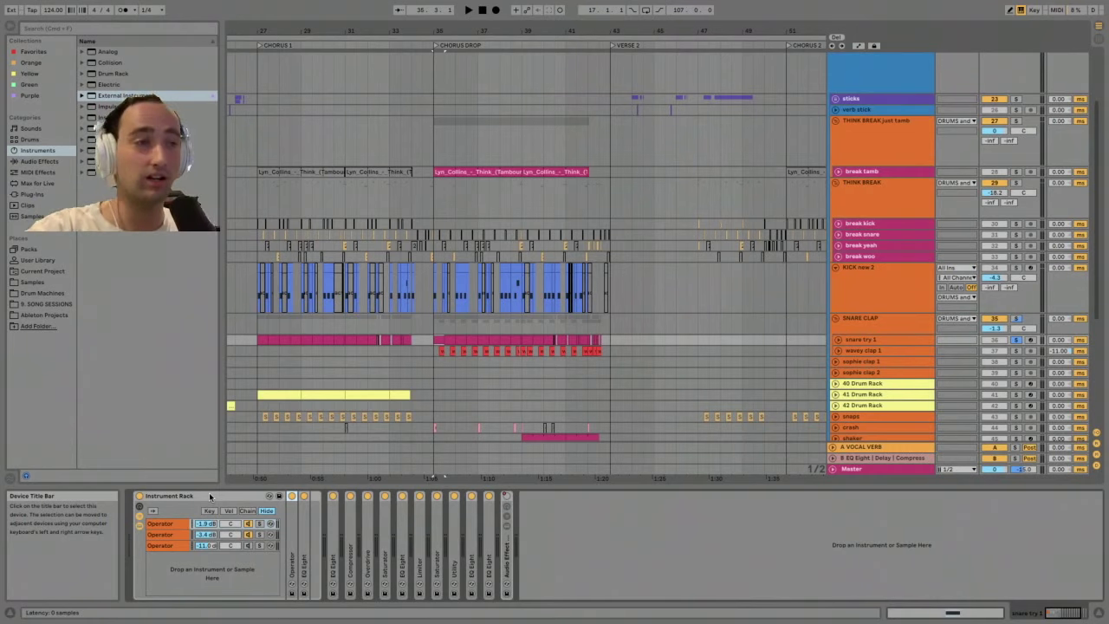
- Examine the Operator layers in snare try 1's Instrument Rack, switching between its chains and returning to the first
click(202, 496)
click(164, 524)
click(162, 535)
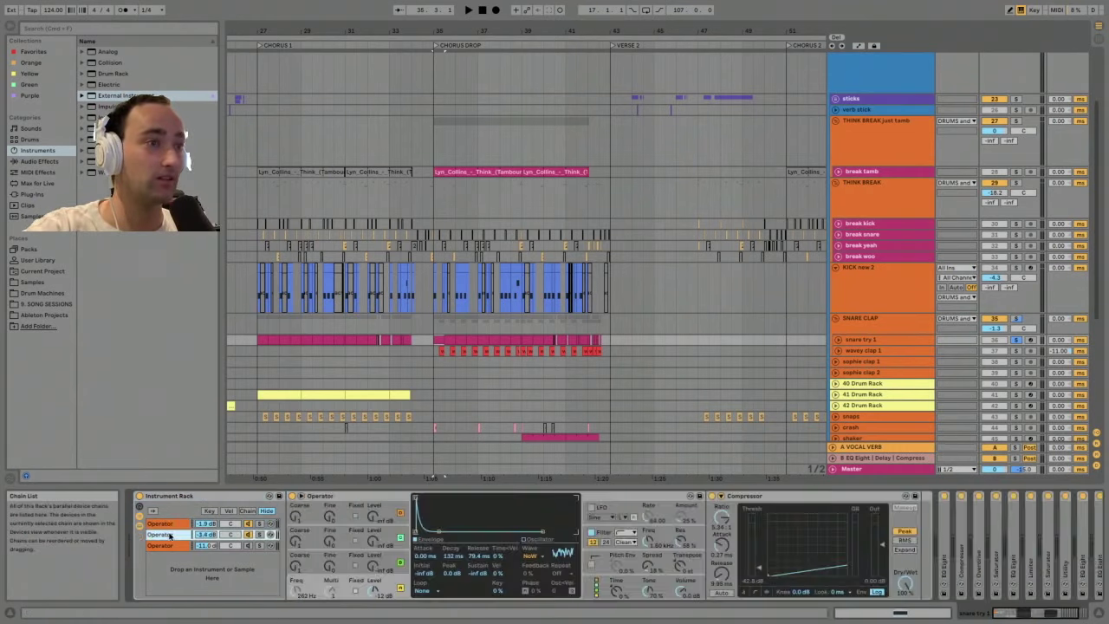
click(170, 545)
click(173, 524)
click(173, 542)
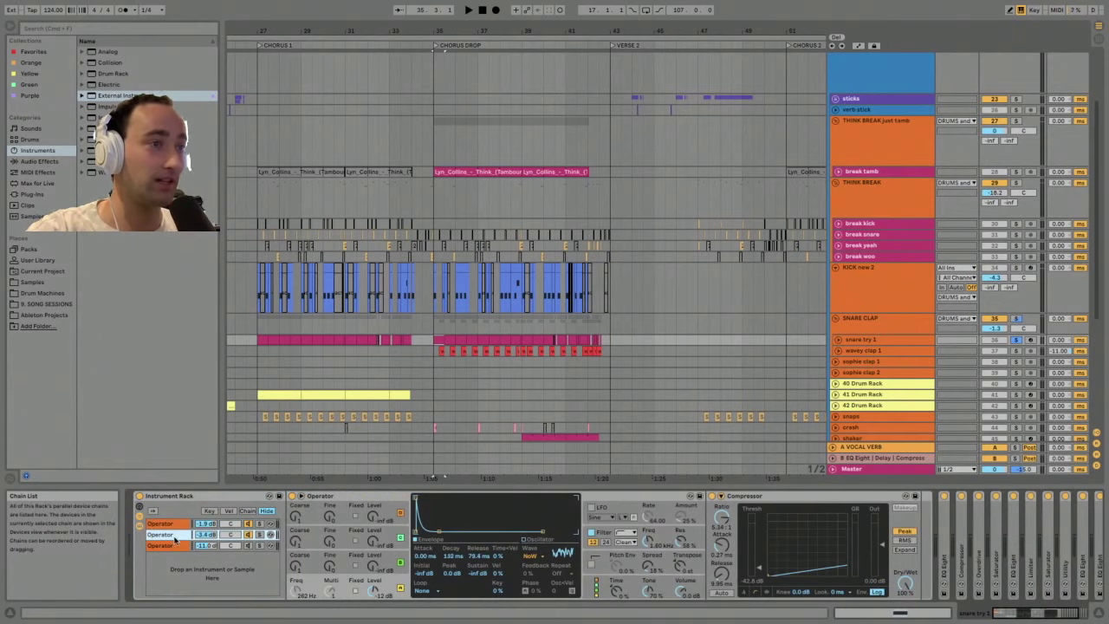
click(173, 526)
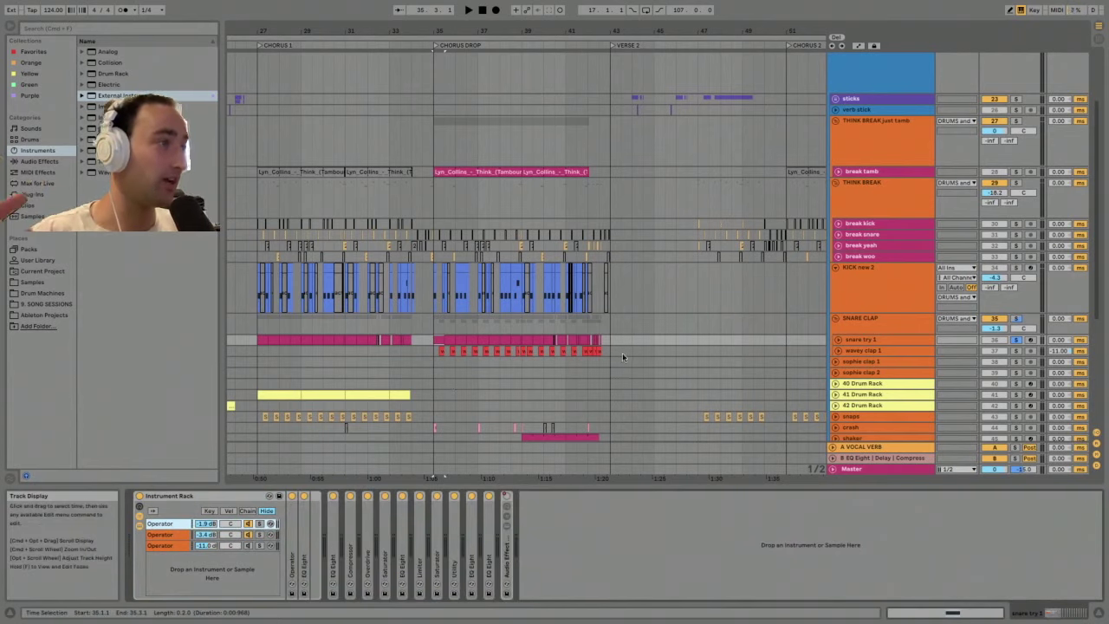
- Compare the SNARE CLAP group with snare try 1 and audition the soloed snare from the start of the chorus drop
click(858, 320)
click(854, 340)
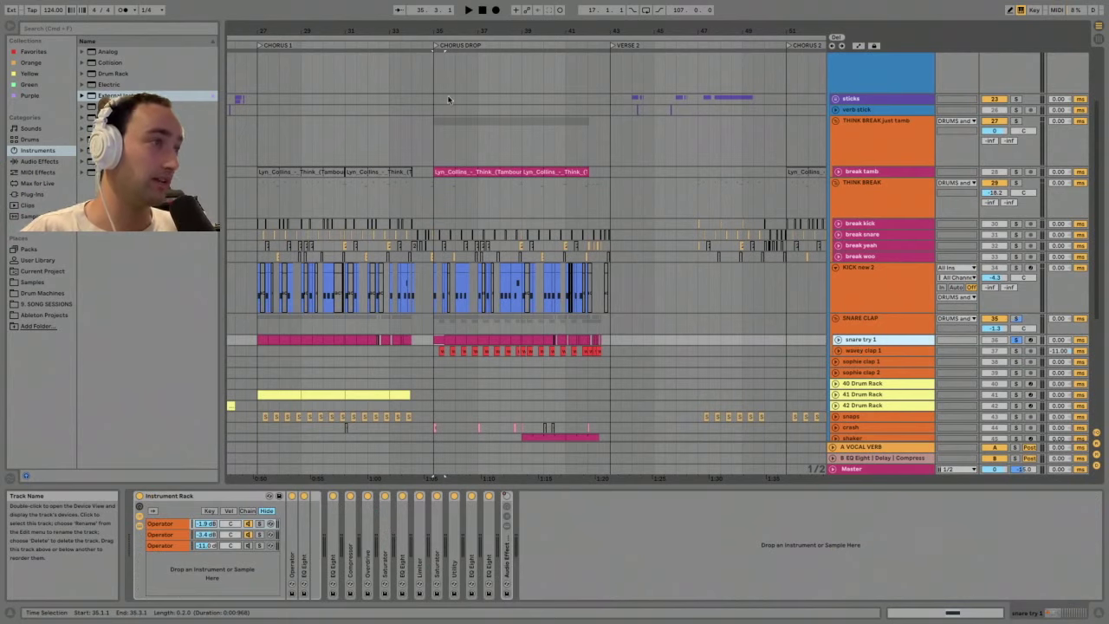
click(870, 329)
click(872, 337)
key(space)
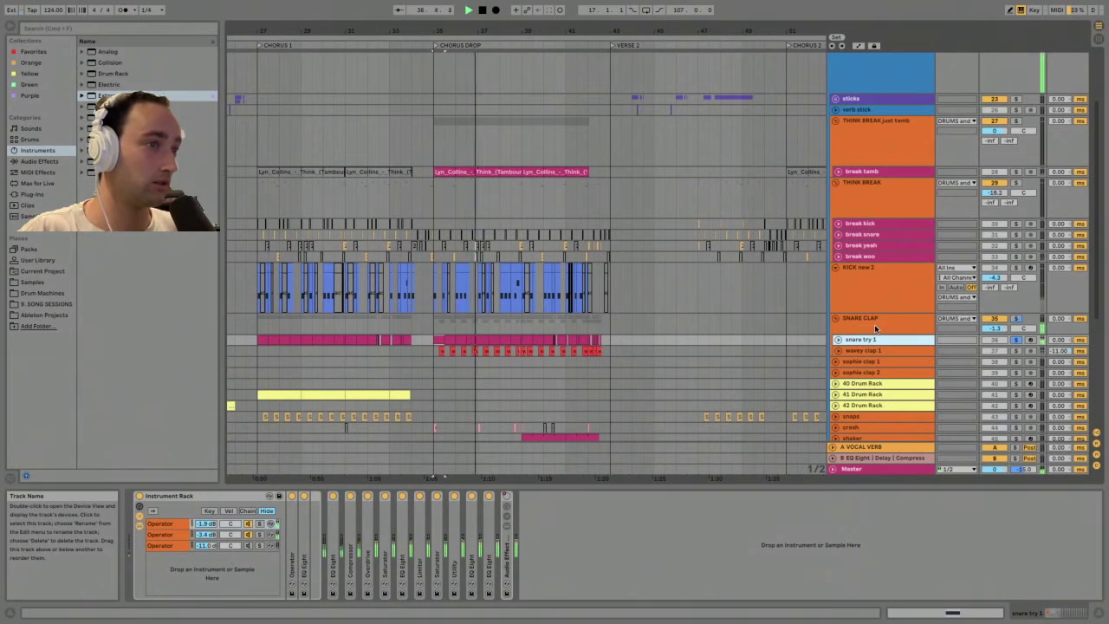
- Fold all the devices in the SNARE CLAP group's effect chain, from the Compressor to the last EQ Eight
click(875, 322)
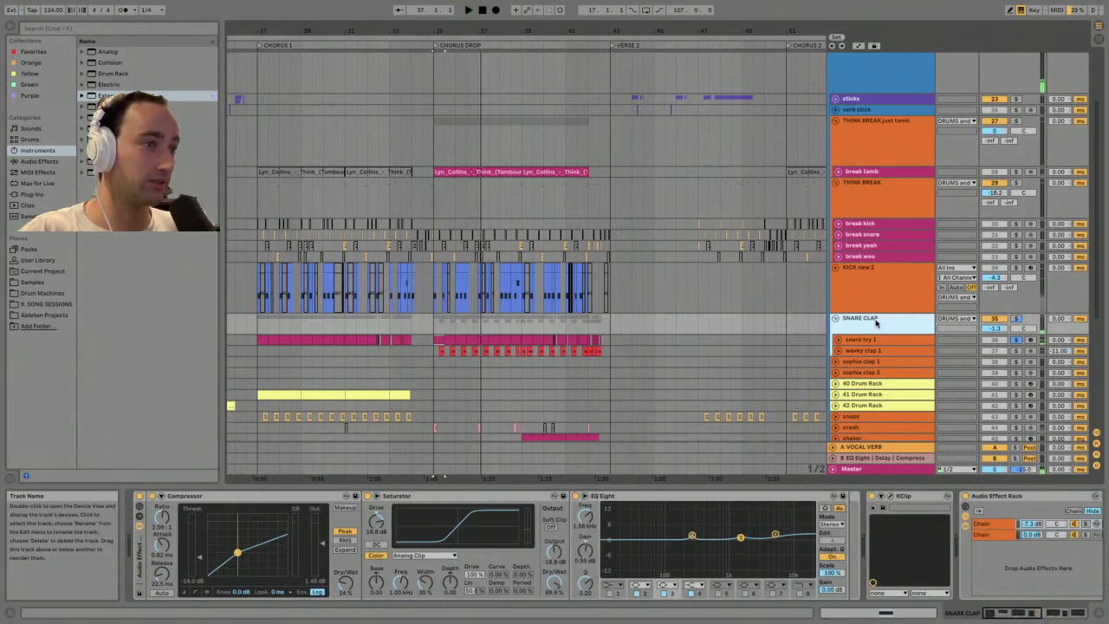
double_click(210, 499)
scroll(234, 499, right, 3)
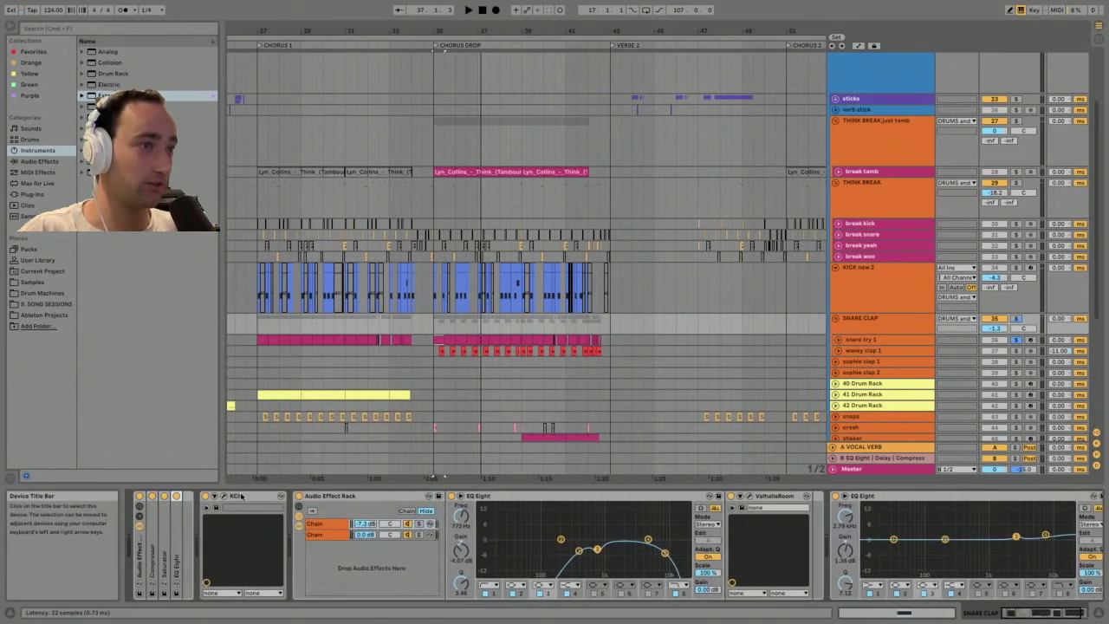
double_click(245, 498)
double_click(307, 499)
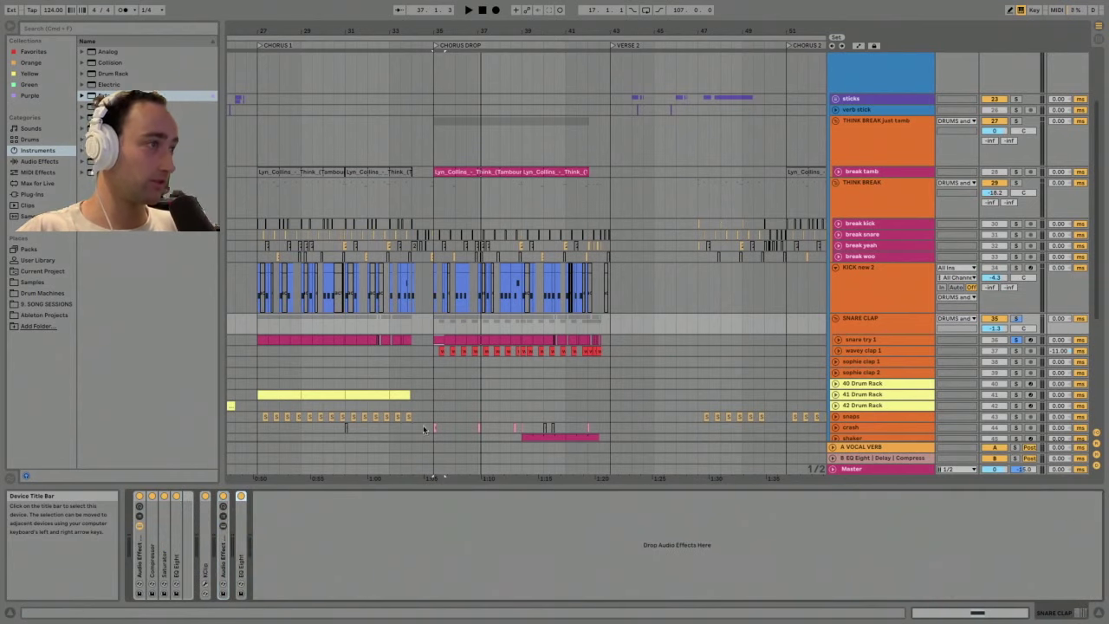
- Unfold the snare try 1 track in the arrangement and show its Instrument Rack with the first Operator chain selected
click(877, 323)
click(875, 340)
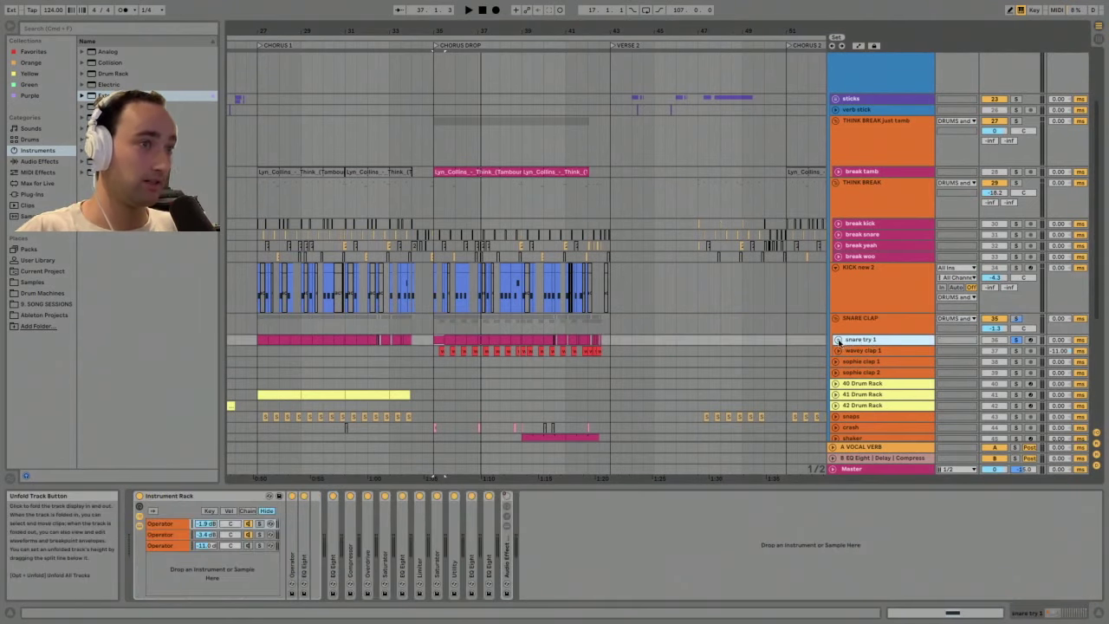
click(838, 340)
key(Up)
key(Down)
key(Down)
key(Up)
key(Up)
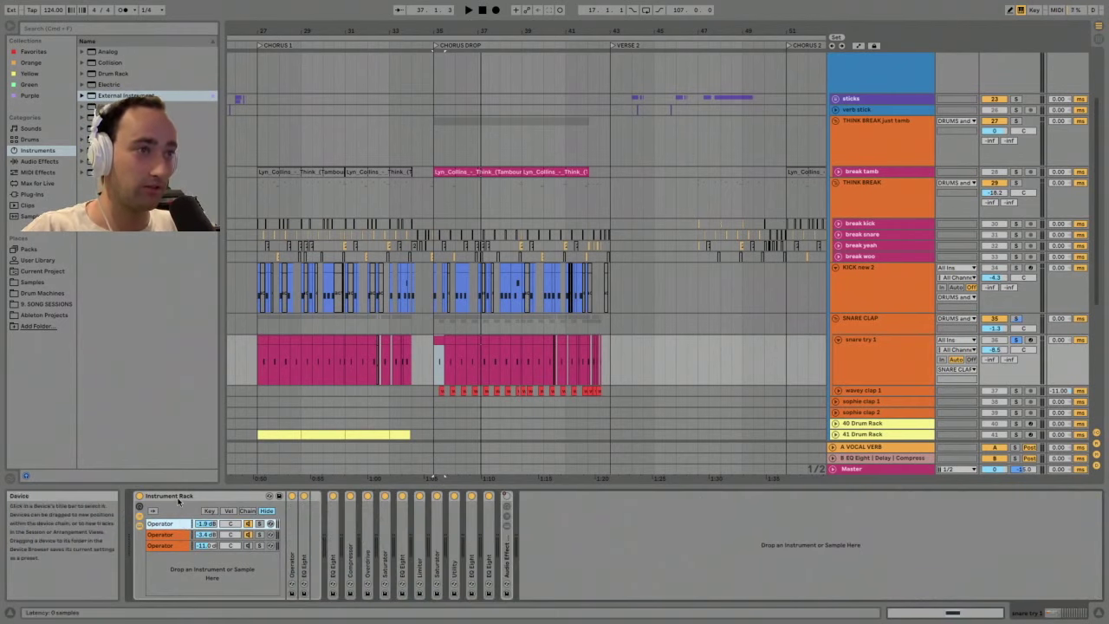
- Compare the three Operator chains in snare try 1's Instrument Rack, ending with the first two selected together
click(225, 494)
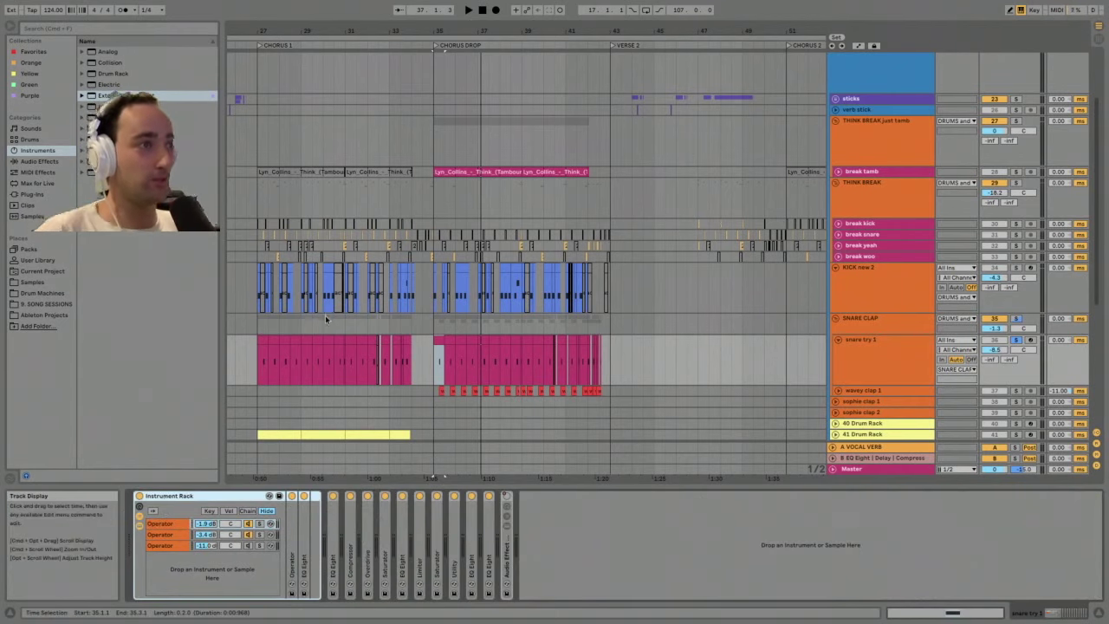
click(181, 524)
click(182, 522)
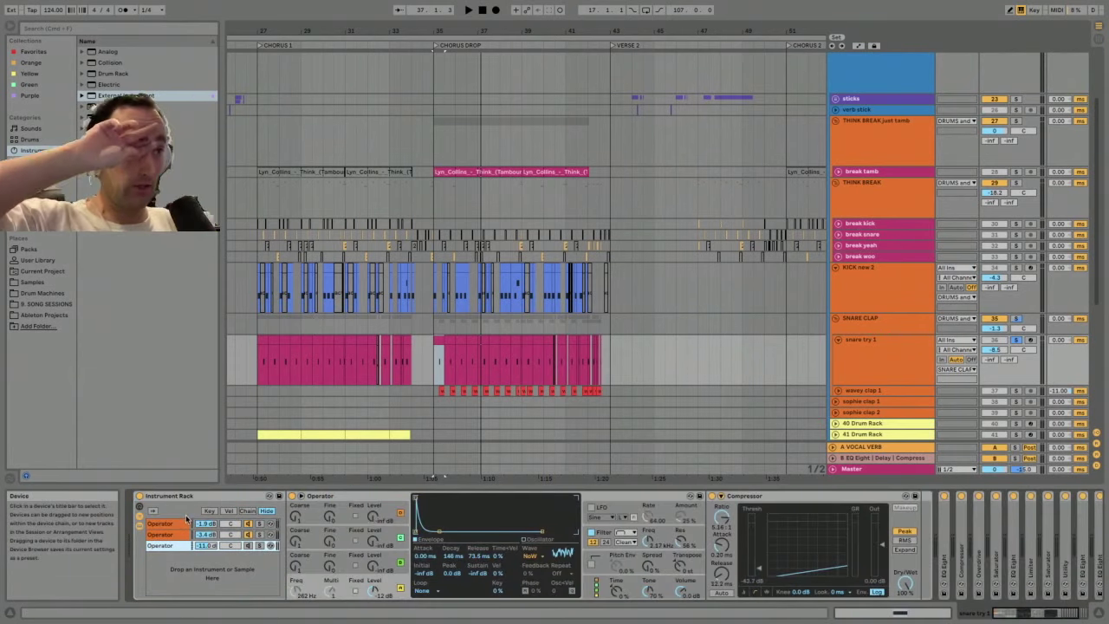
click(166, 526)
click(166, 526)
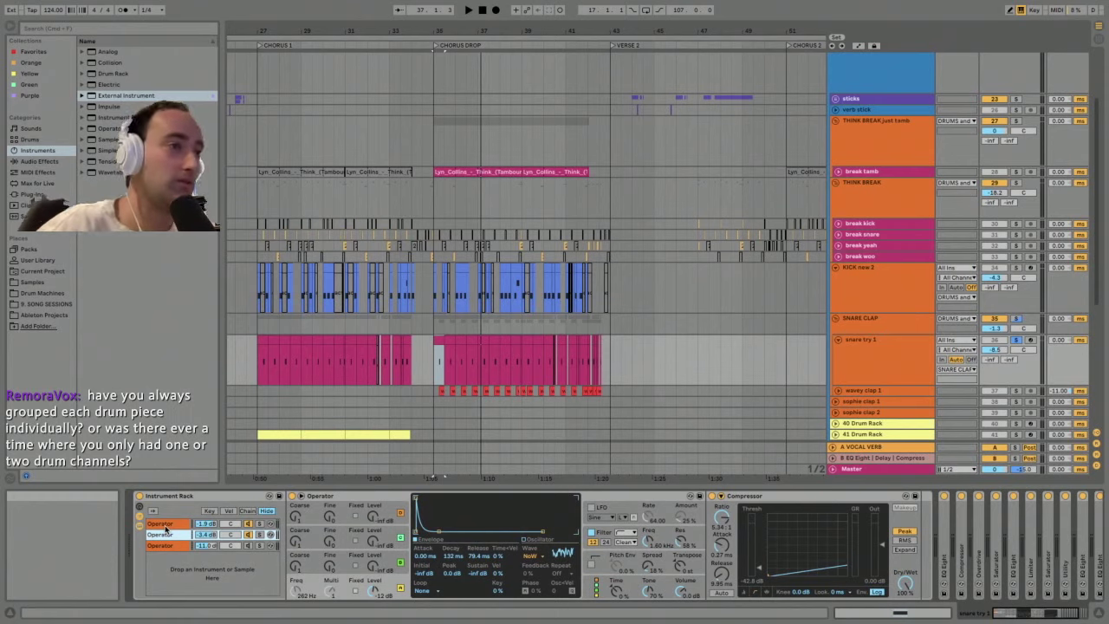
key(Up)
key(Down)
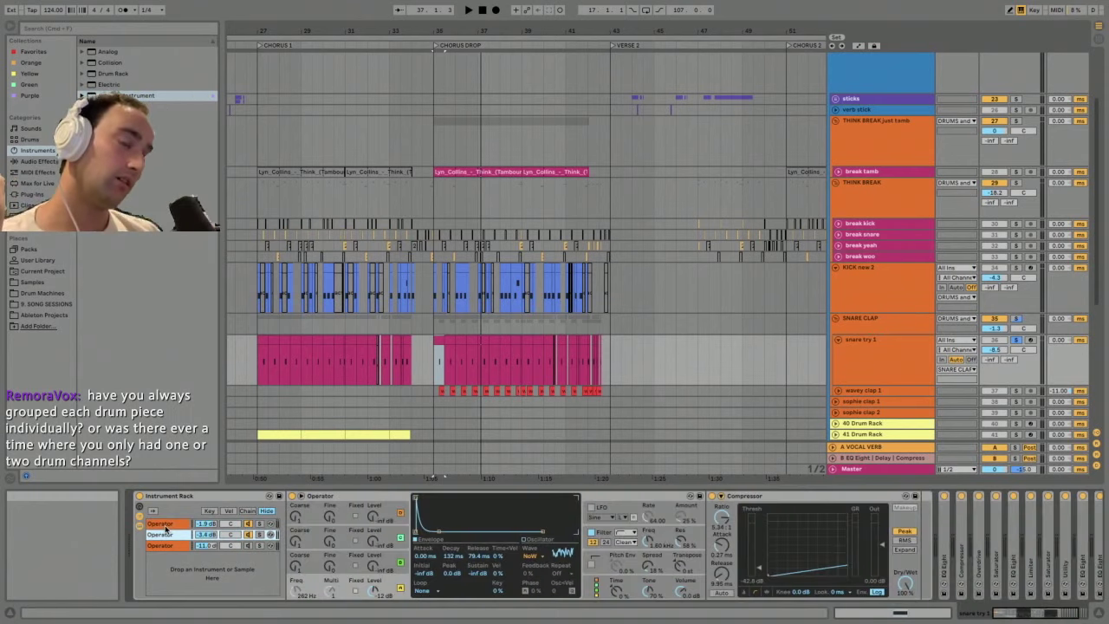
click(166, 545)
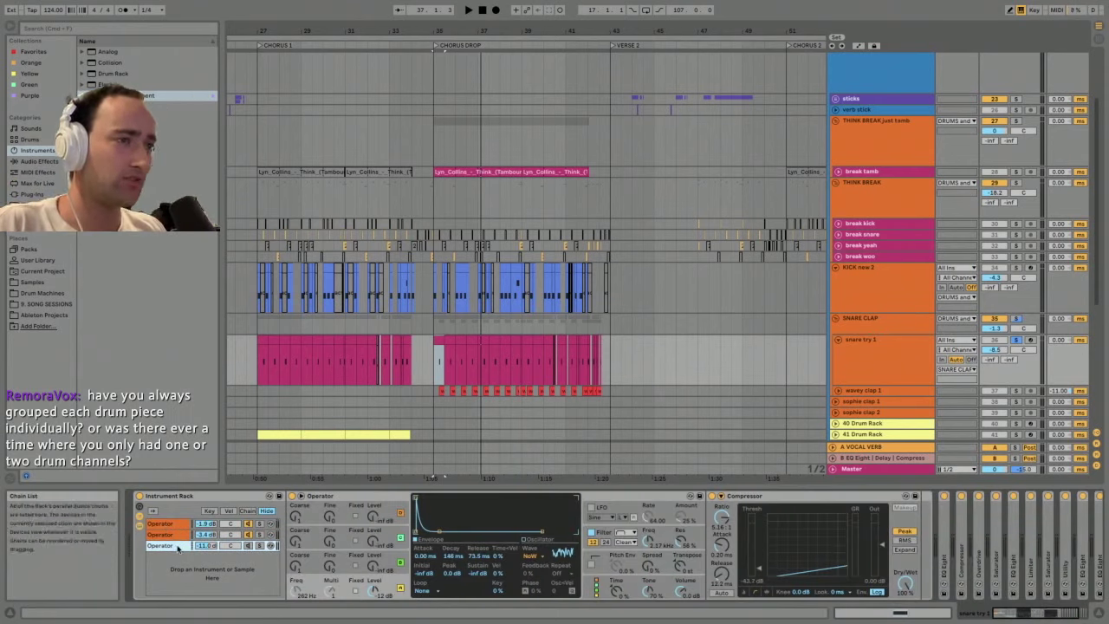
click(164, 534)
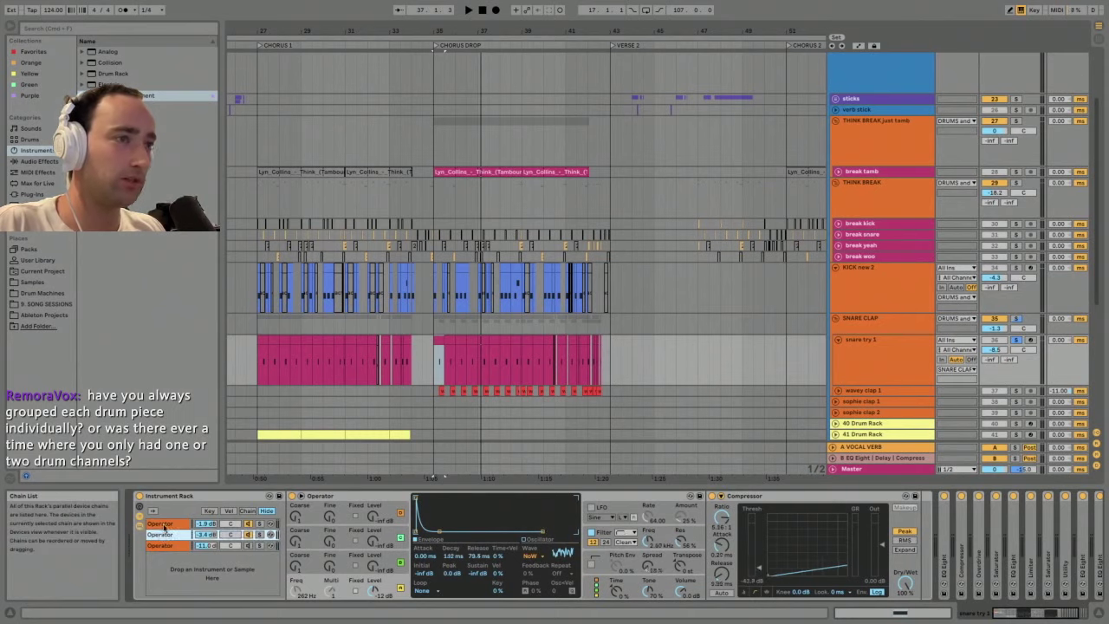
click(166, 534)
shift+click(166, 534)
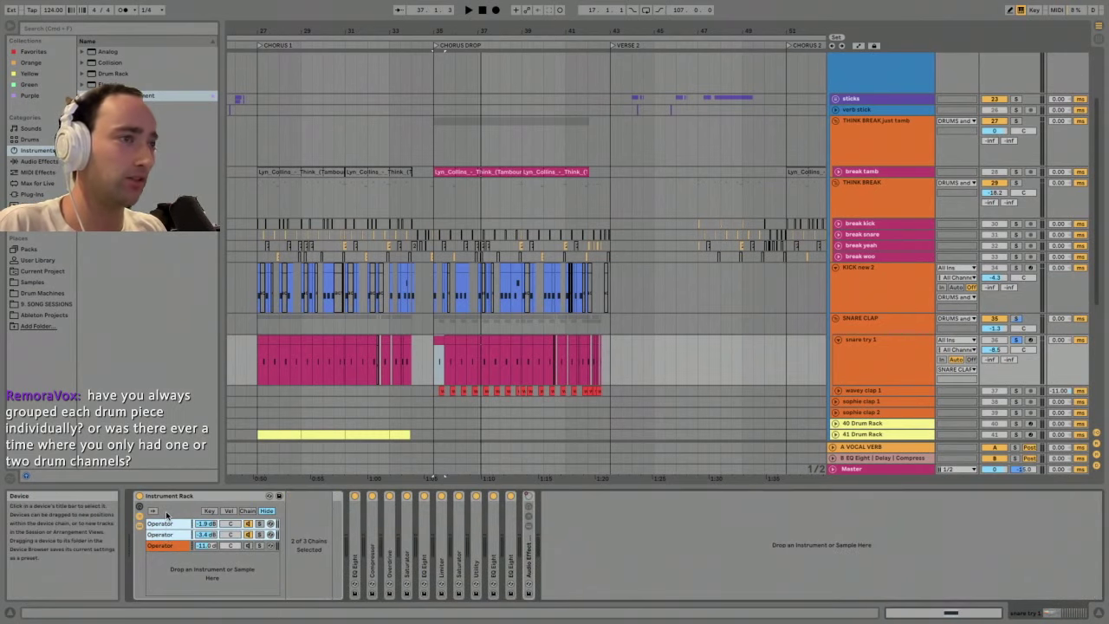
- Audition snare try 1 from the start of the chorus drop, isolating the rack's third Operator chain
key(space)
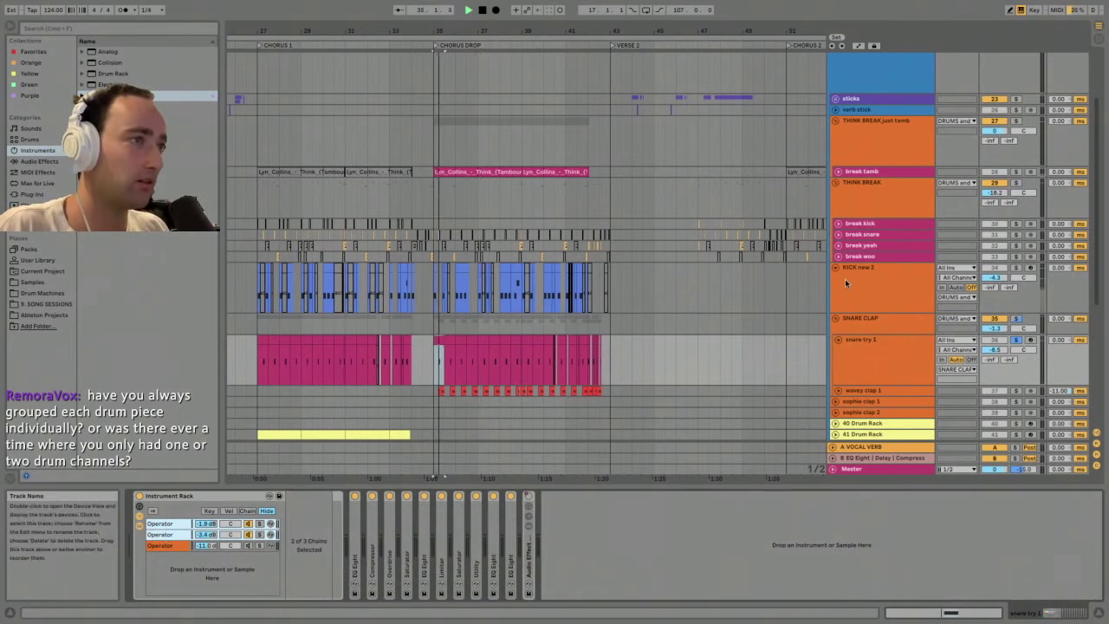
click(259, 547)
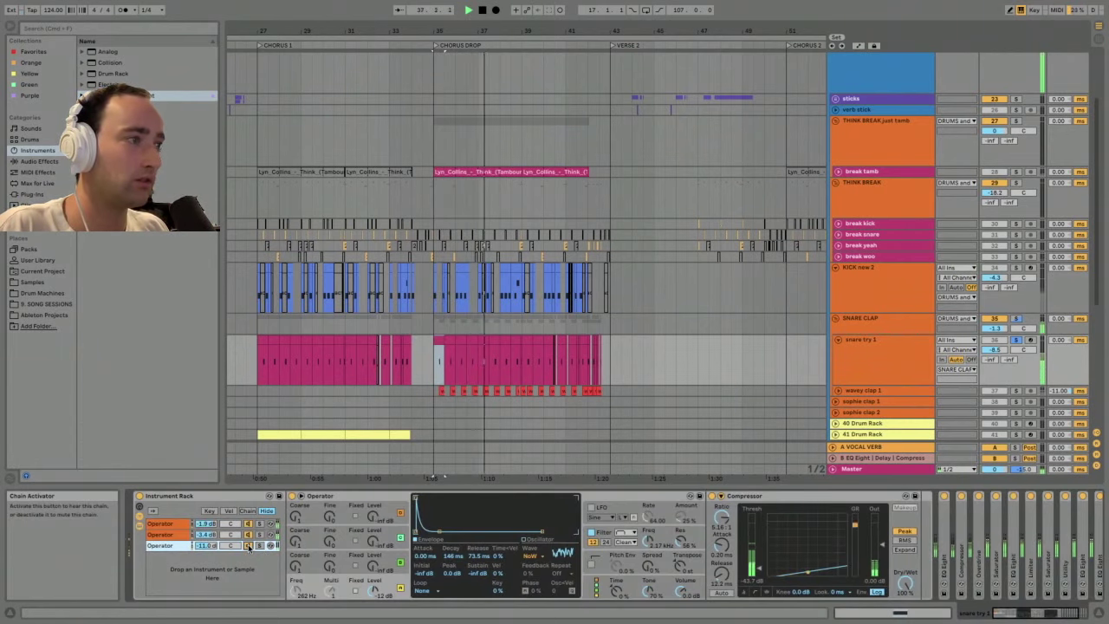
key(space)
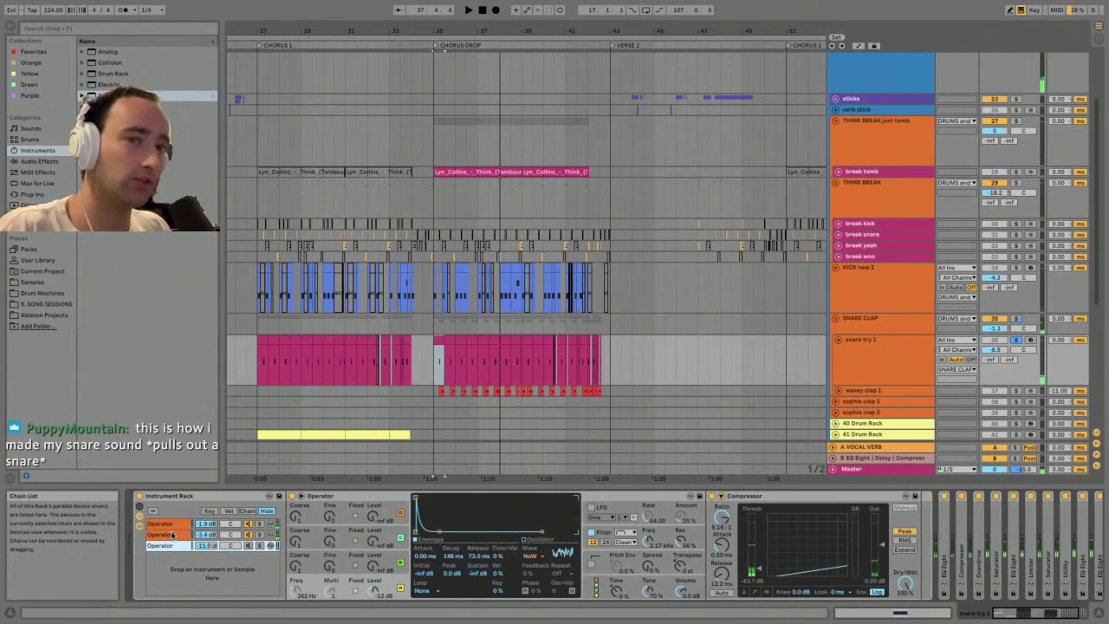
- Solo the first Operator chain in the rack and audition it from the start of the chorus drop
click(172, 535)
click(185, 524)
click(259, 524)
key(space)
key(space)
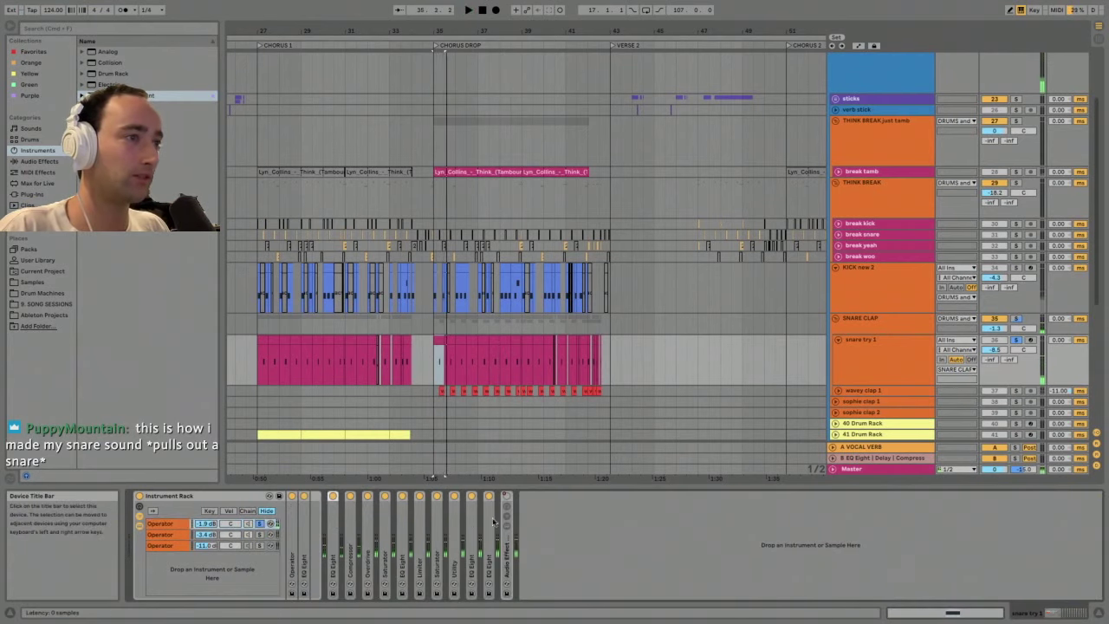
- Unfold the first chain's Operator and EQ Eight and examine their settings while auditioning the soloed layer
double_click(293, 513)
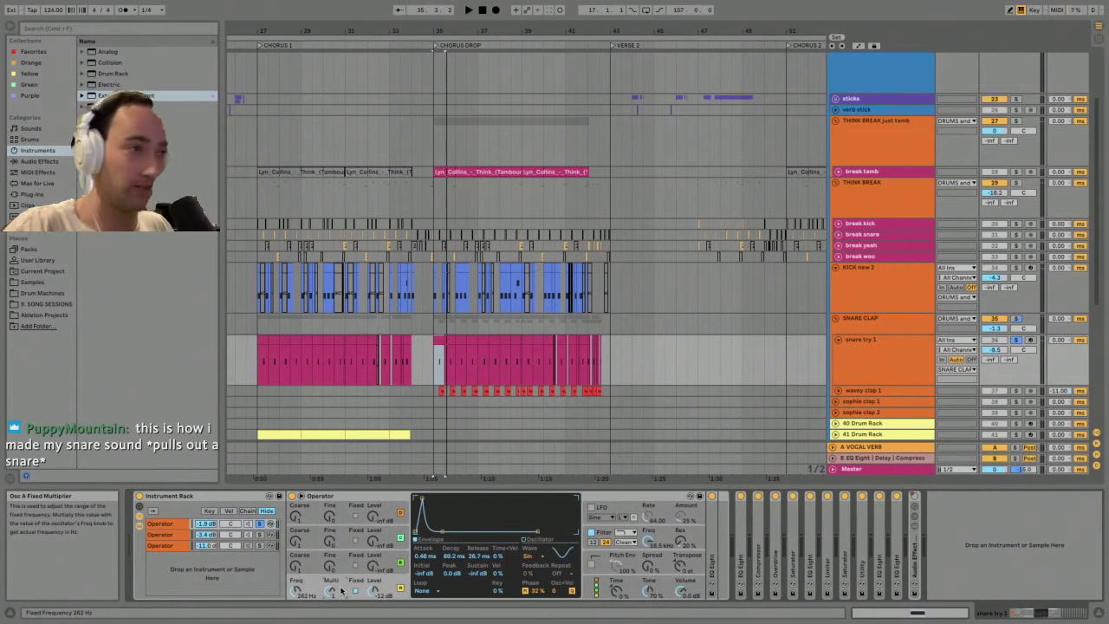
key(space)
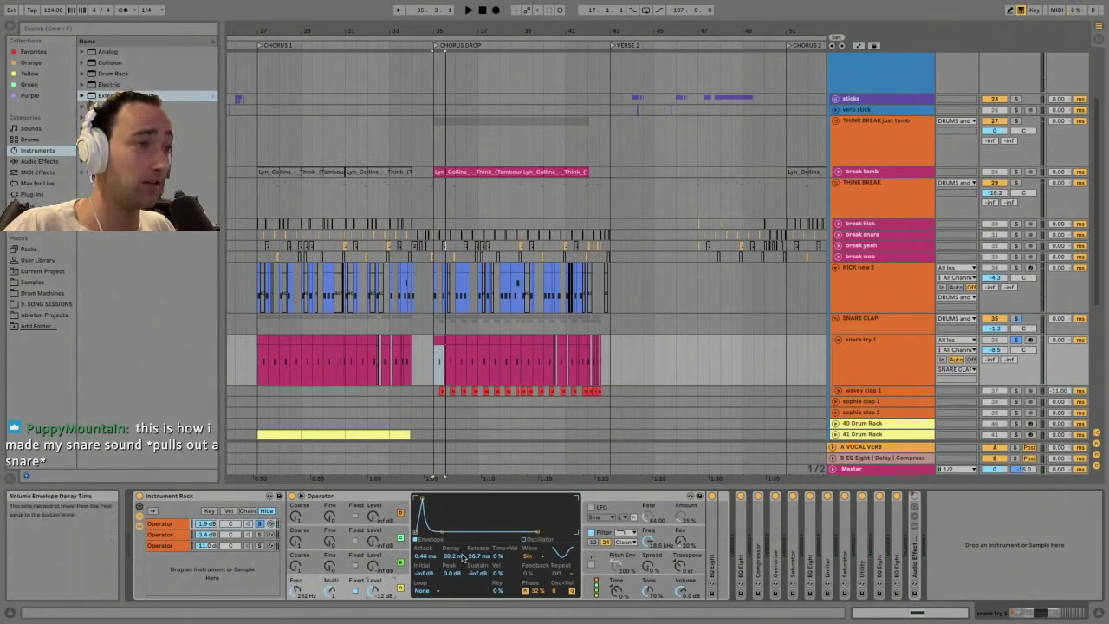
key(space)
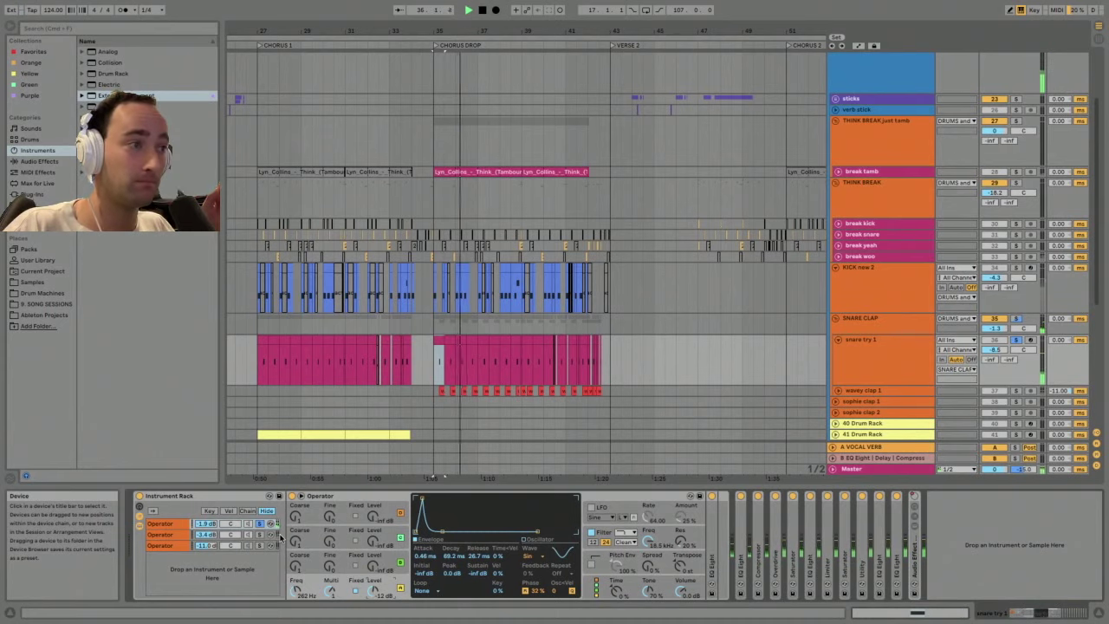
double_click(708, 518)
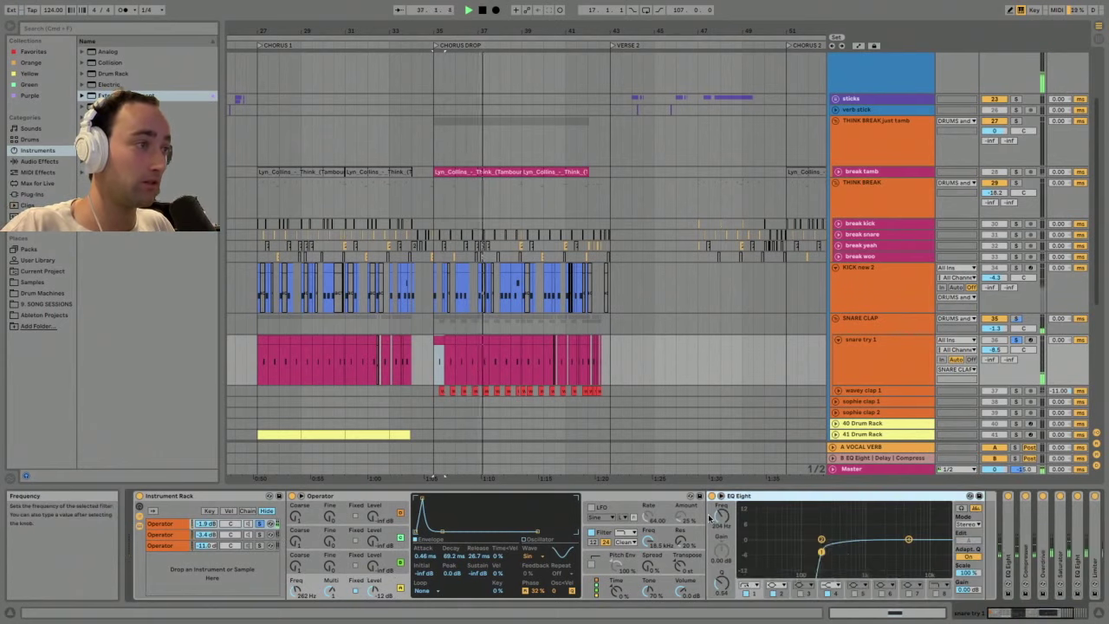
key(space)
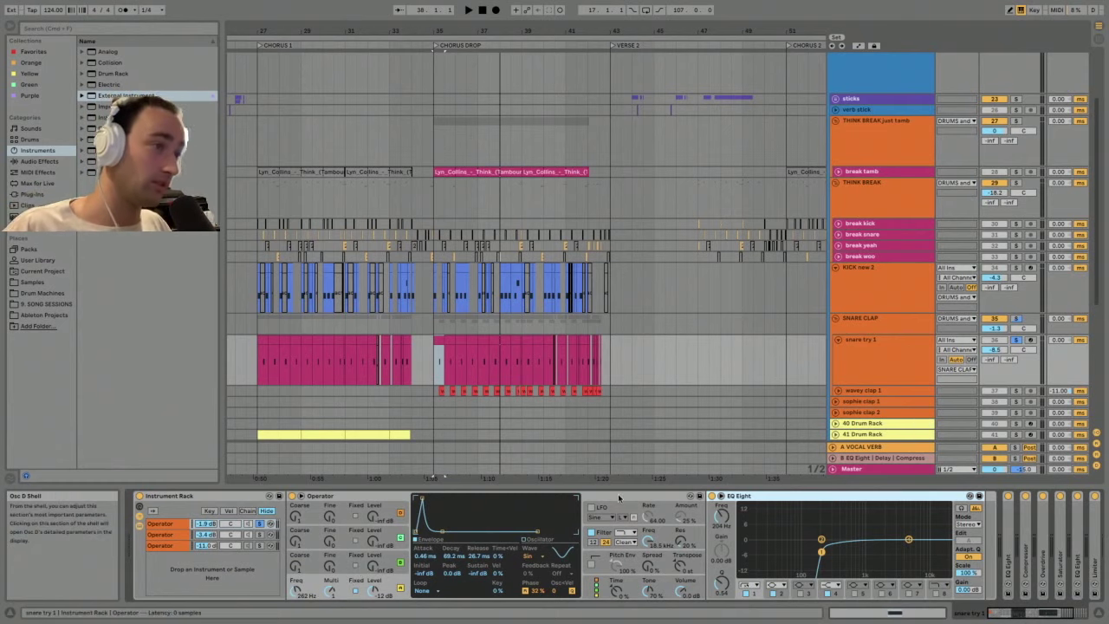
- Fold the first chain's Operator and solo the second Operator chain to audition it from the chorus drop
double_click(618, 493)
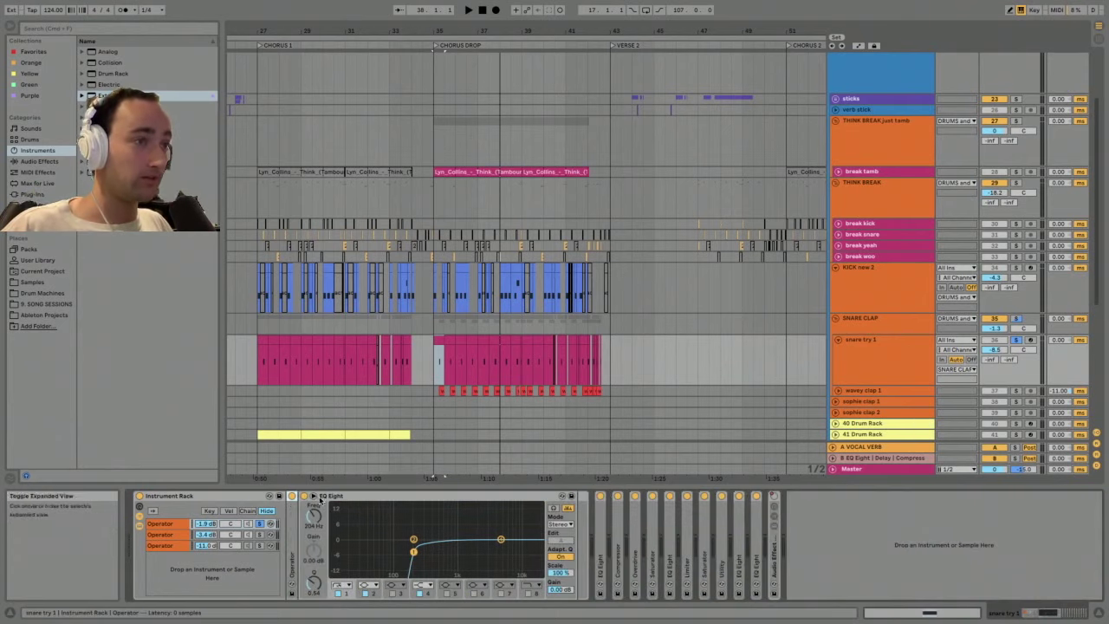
click(344, 496)
click(172, 536)
key(space)
key(space)
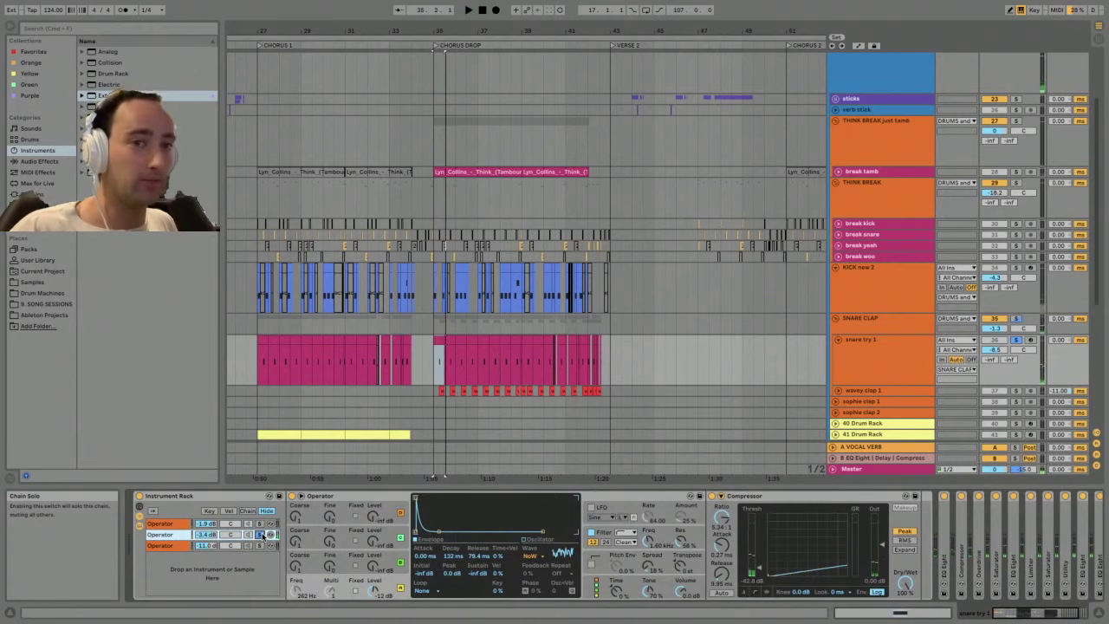
click(259, 534)
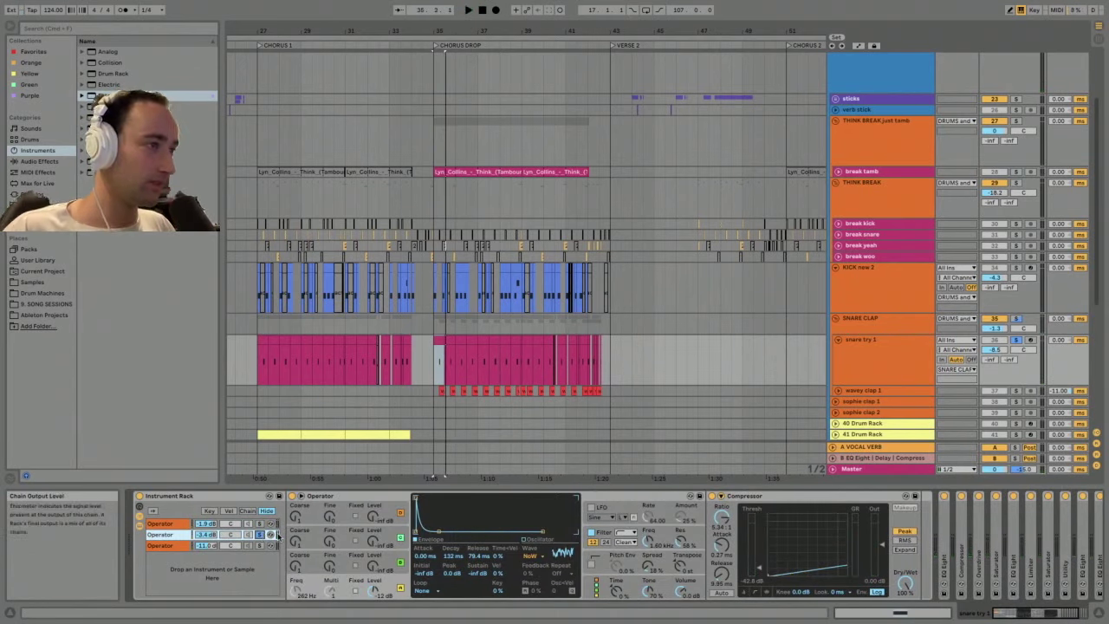
- Show the sidechain settings of the second chain's Compressor and audition the layer with the Compressor bypassed and re-enabled
key(space)
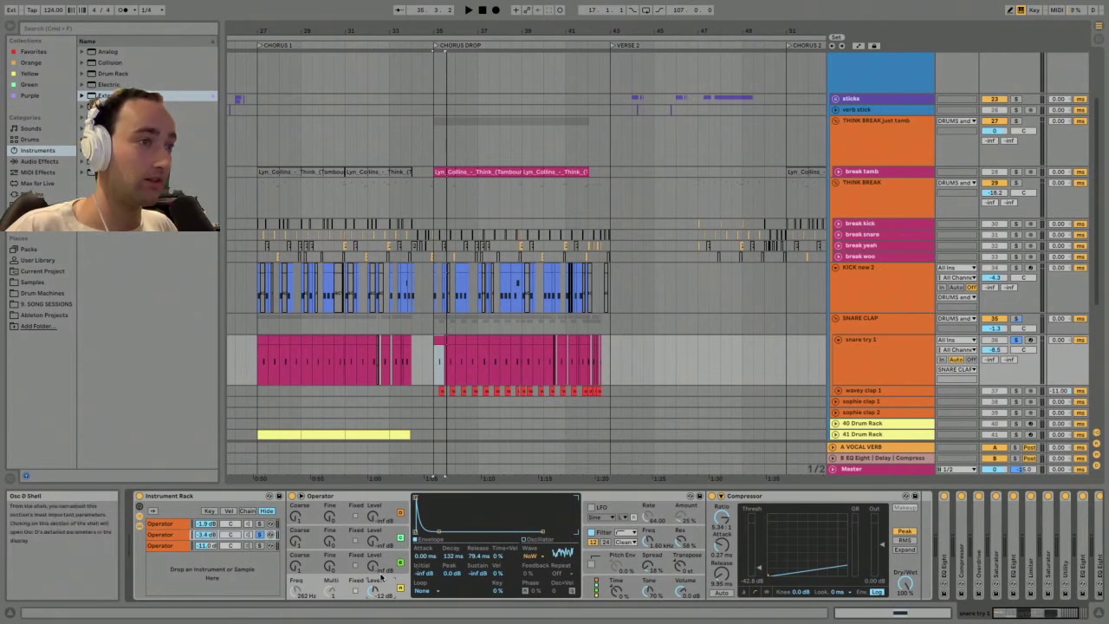
key(space)
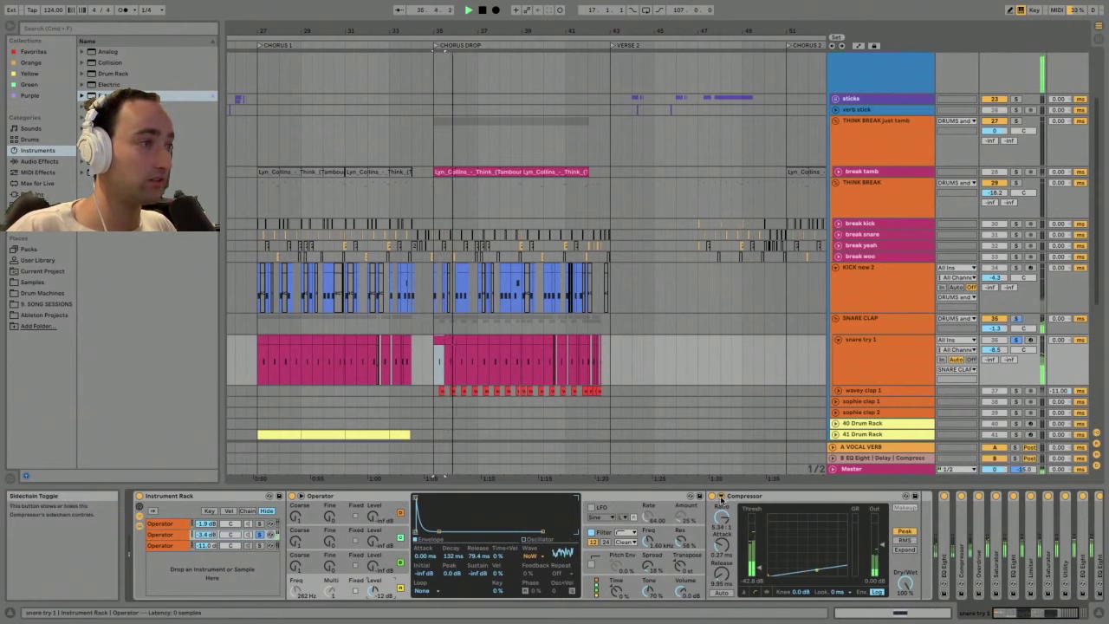
click(721, 499)
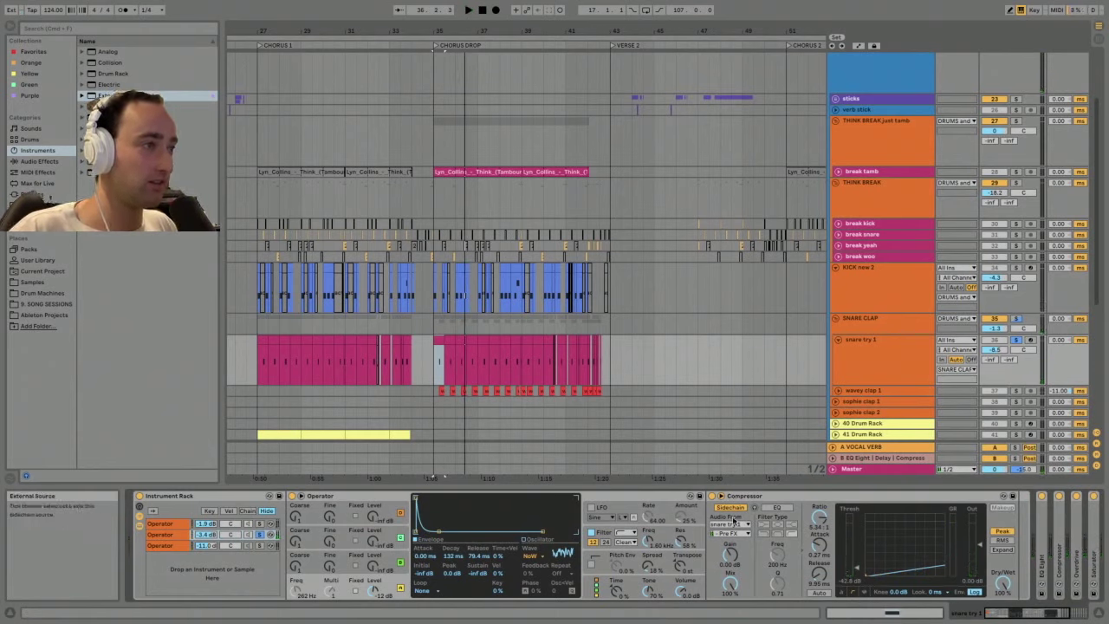
click(713, 498)
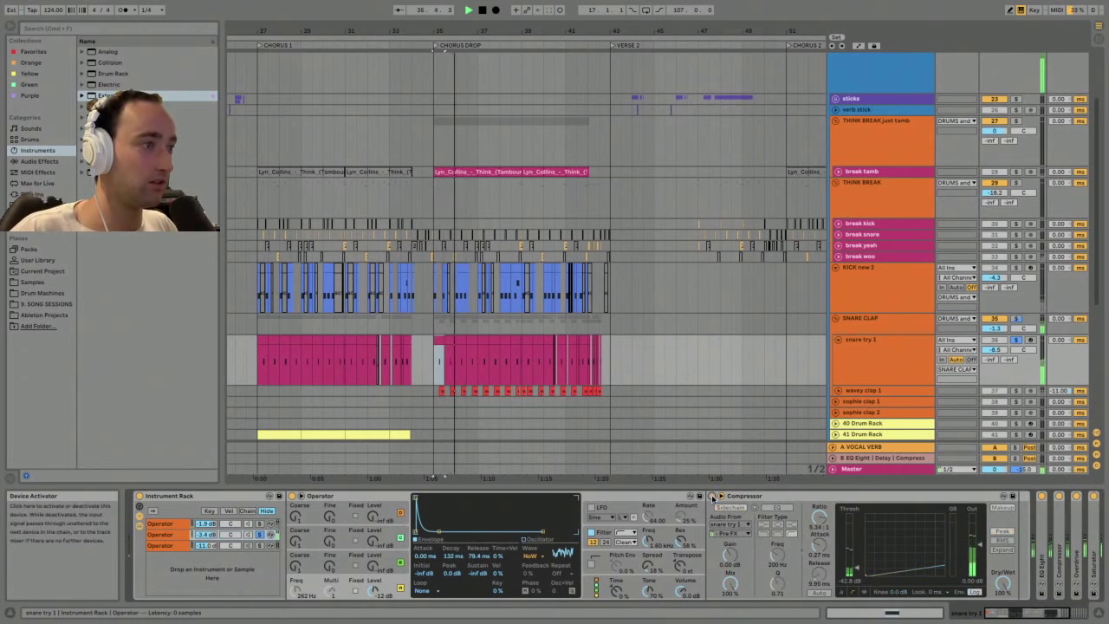
click(712, 497)
- Solo the first Operator chain alongside the second and audition the two layers together
click(261, 525)
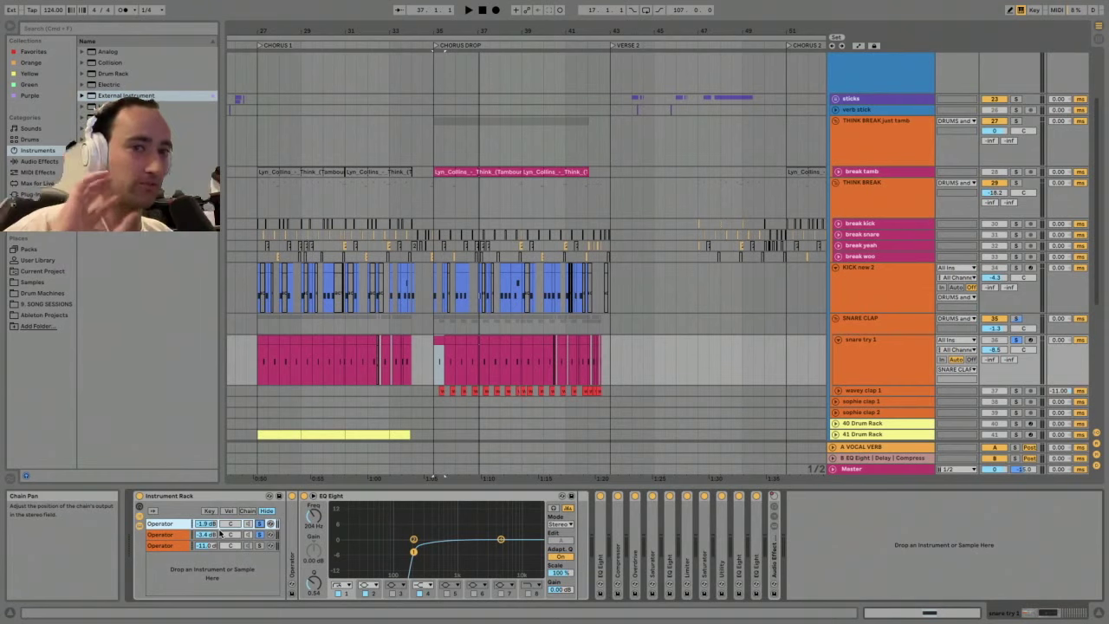
click(174, 536)
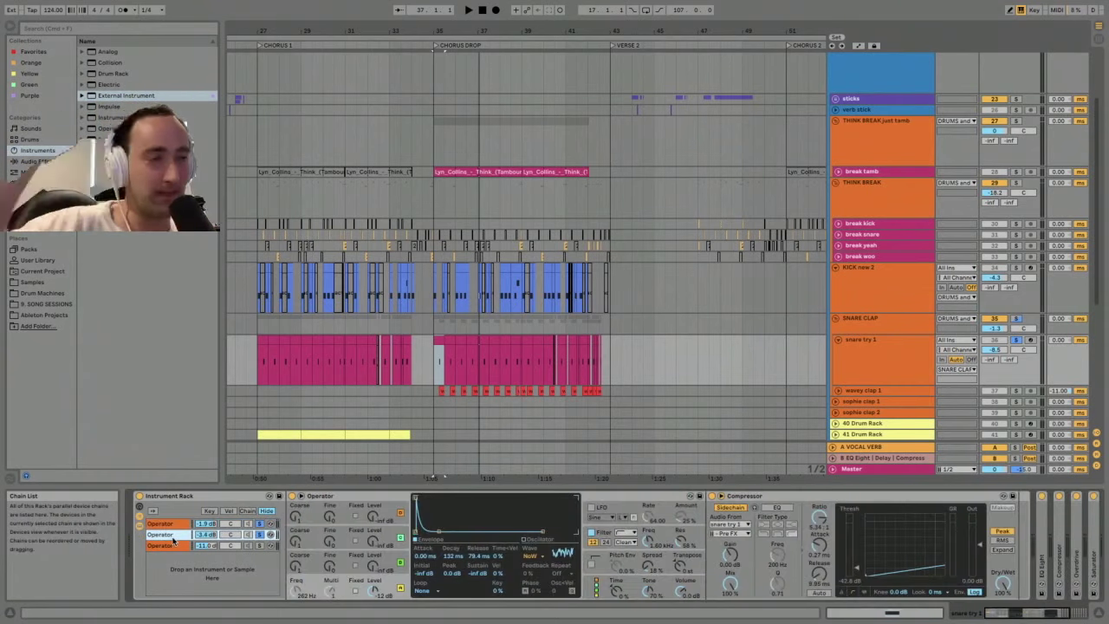
key(space)
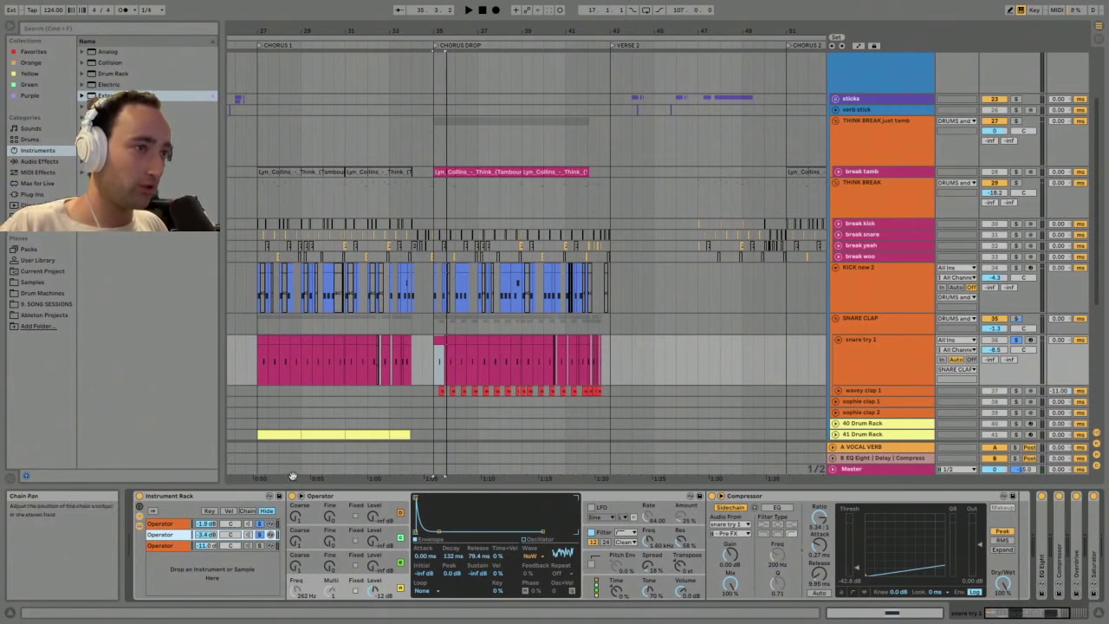
- Fold the second chain's Operator and check the EQ Eight after the rack while auditioning the full snare
click(329, 501)
key(Delete)
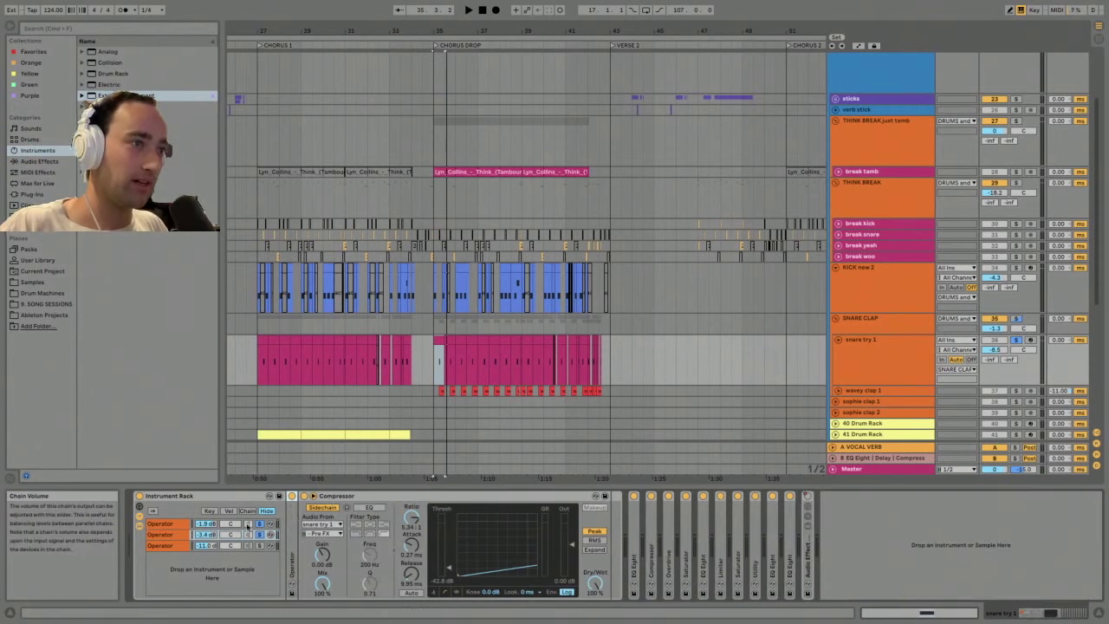
double_click(635, 532)
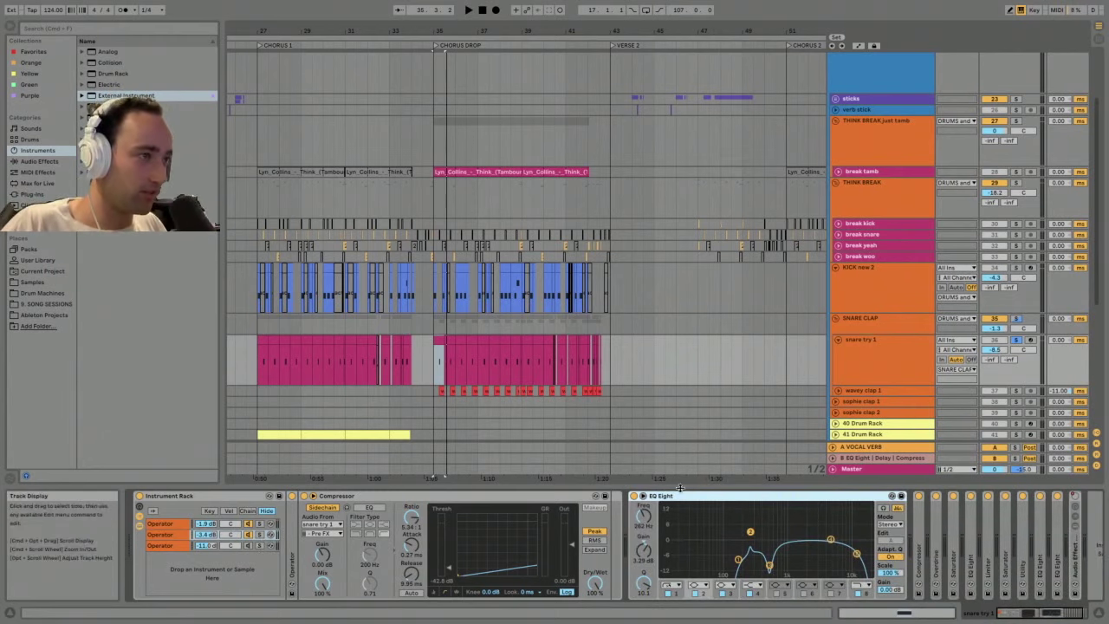
double_click(779, 496)
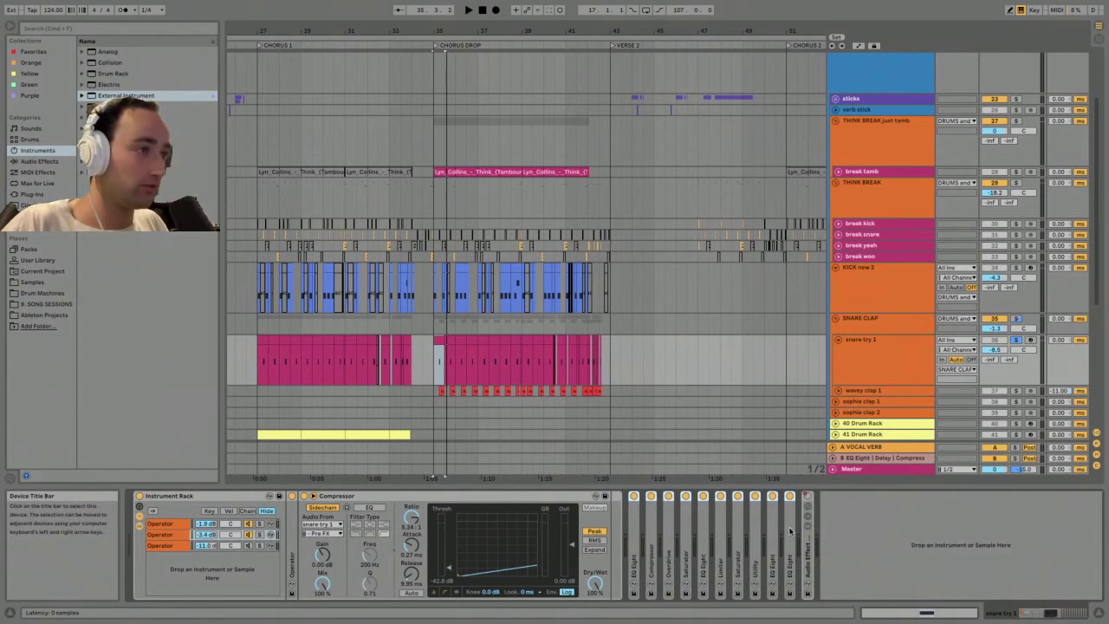
key(space)
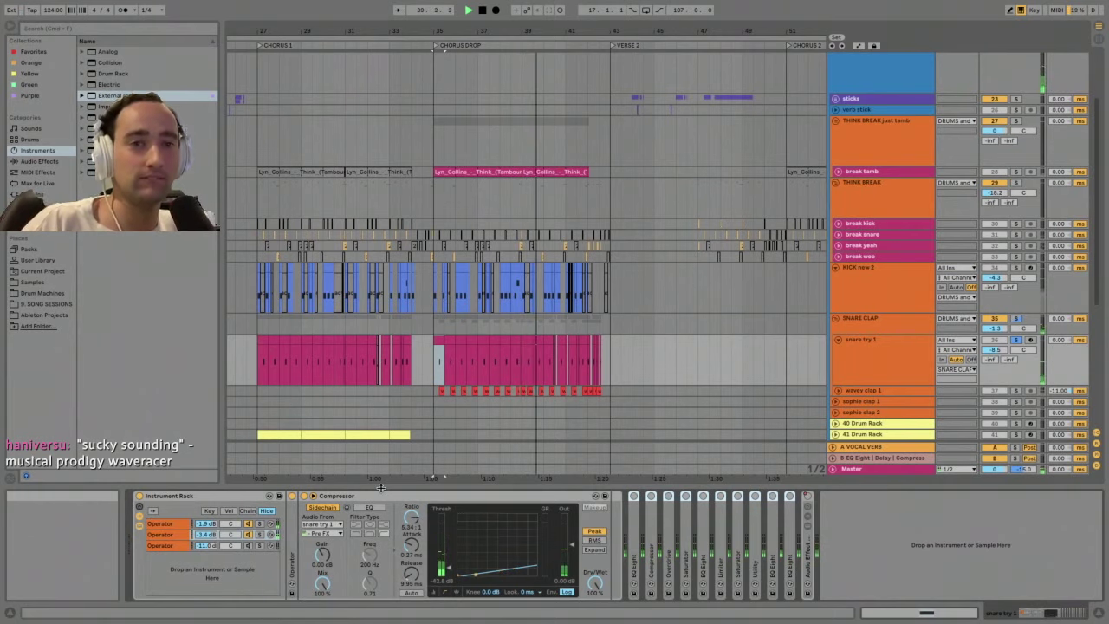
- Stop playback and fold the second chain's Compressor and the whole Instrument Rack on the snare try 1 track
key(space)
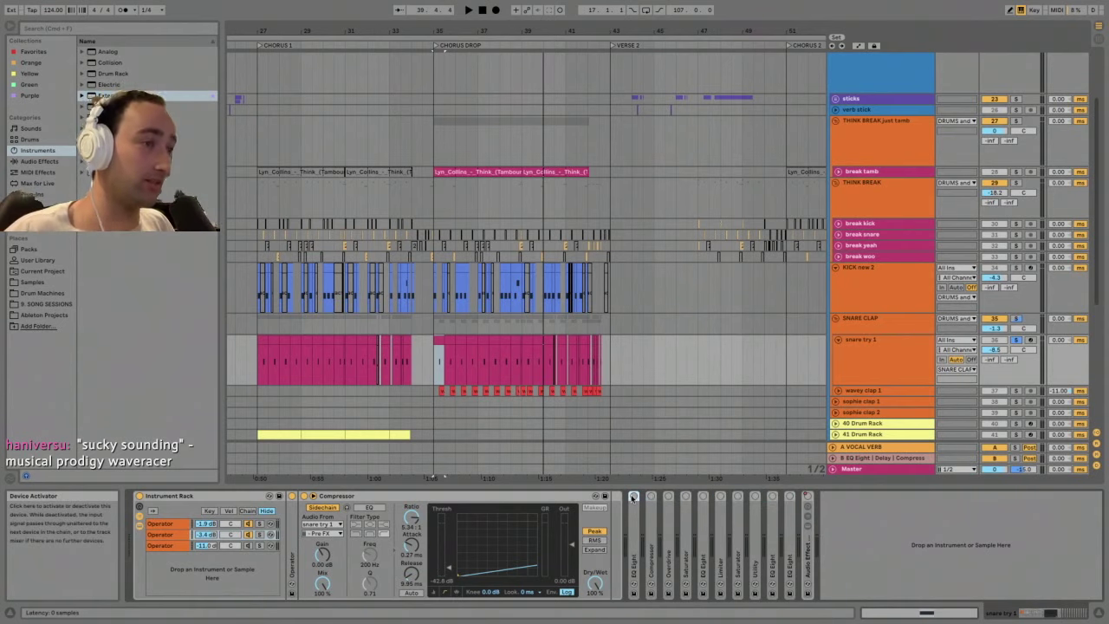
double_click(412, 496)
double_click(242, 497)
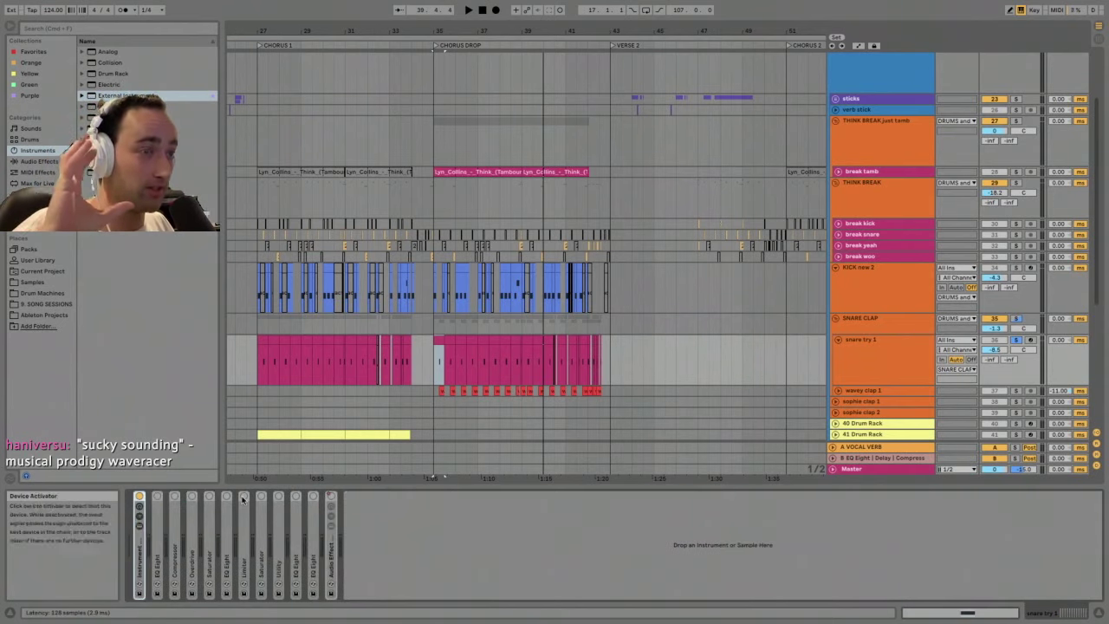
double_click(138, 548)
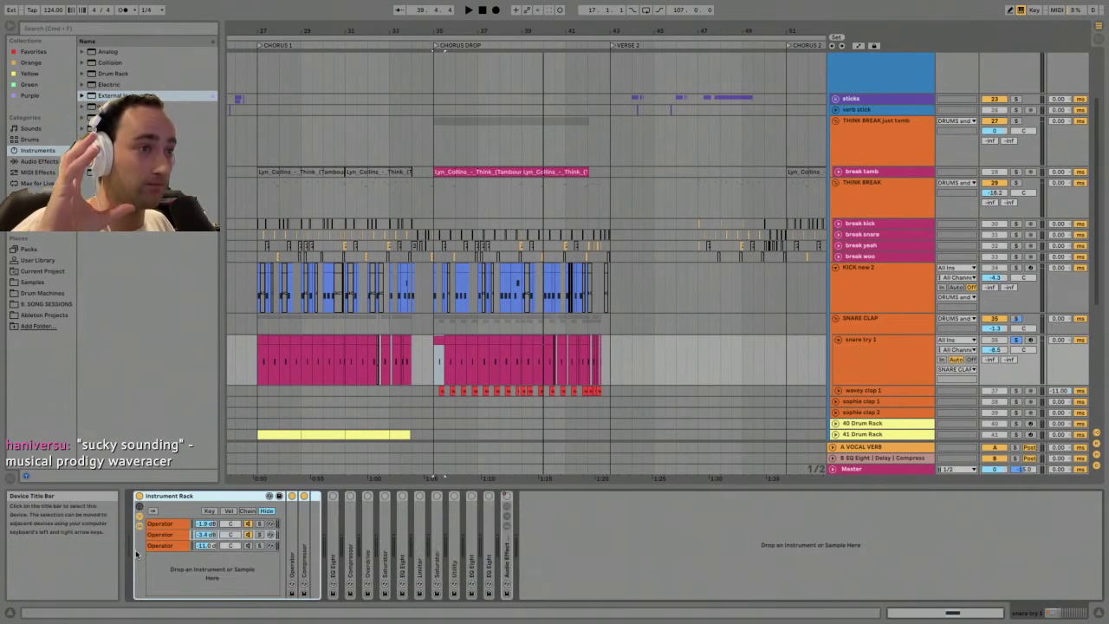
double_click(172, 495)
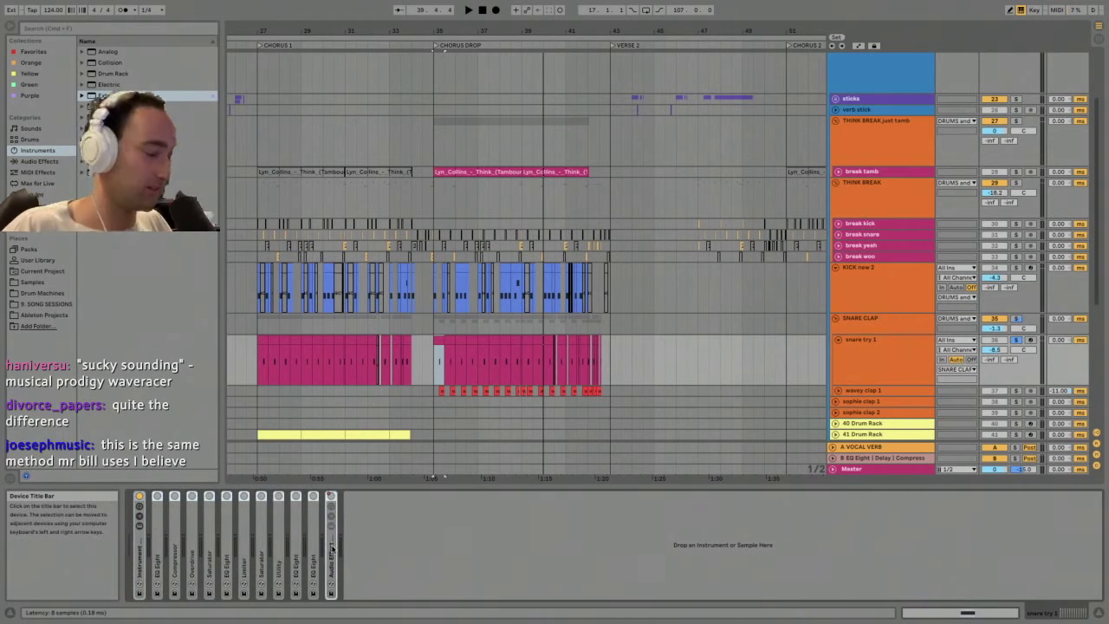
- Unfold the first EQ Eight after the Instrument Rack, show its expanded curve display and audition the snare from the chorus drop
double_click(157, 519)
click(167, 496)
key(space)
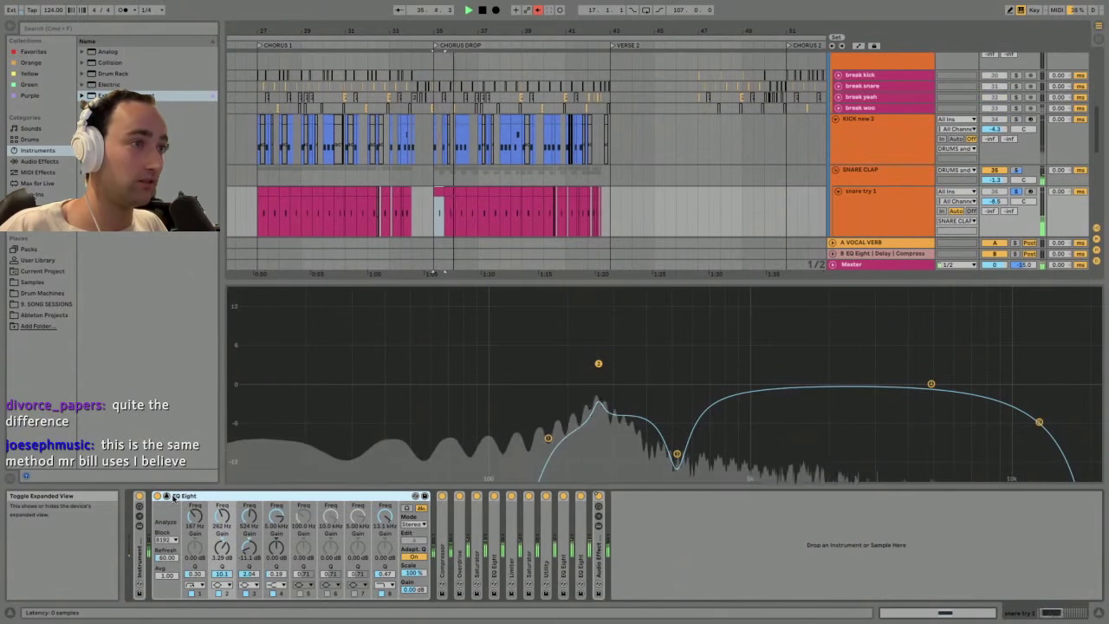
key(space)
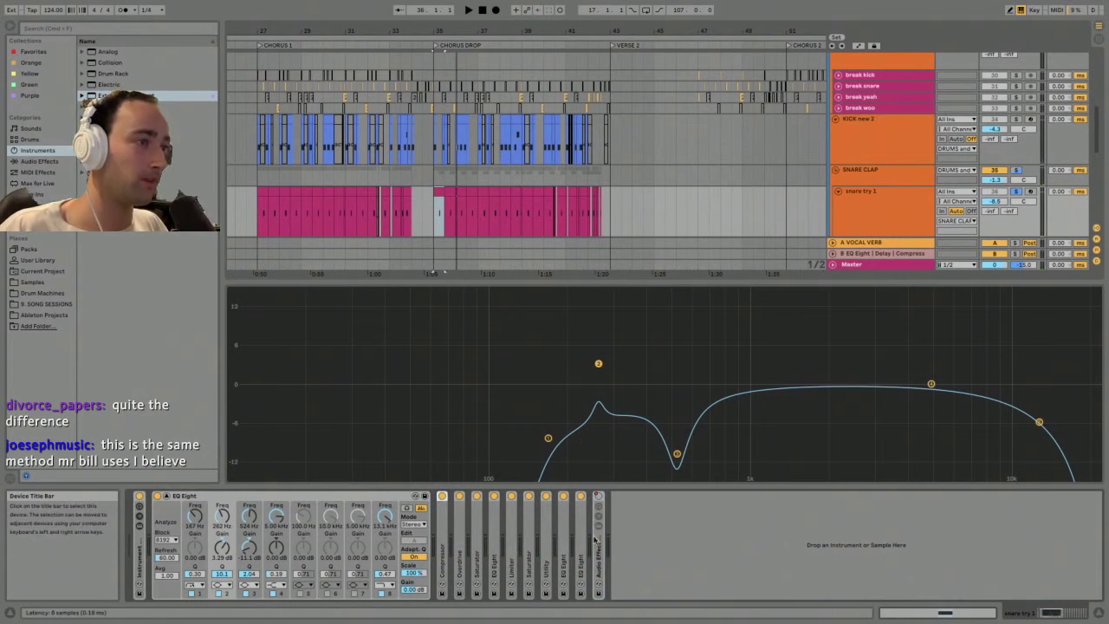
- Deactivate all effects after the first EQ Eight and audition the snare with that EQ bypassed and re-enabled
click(441, 496)
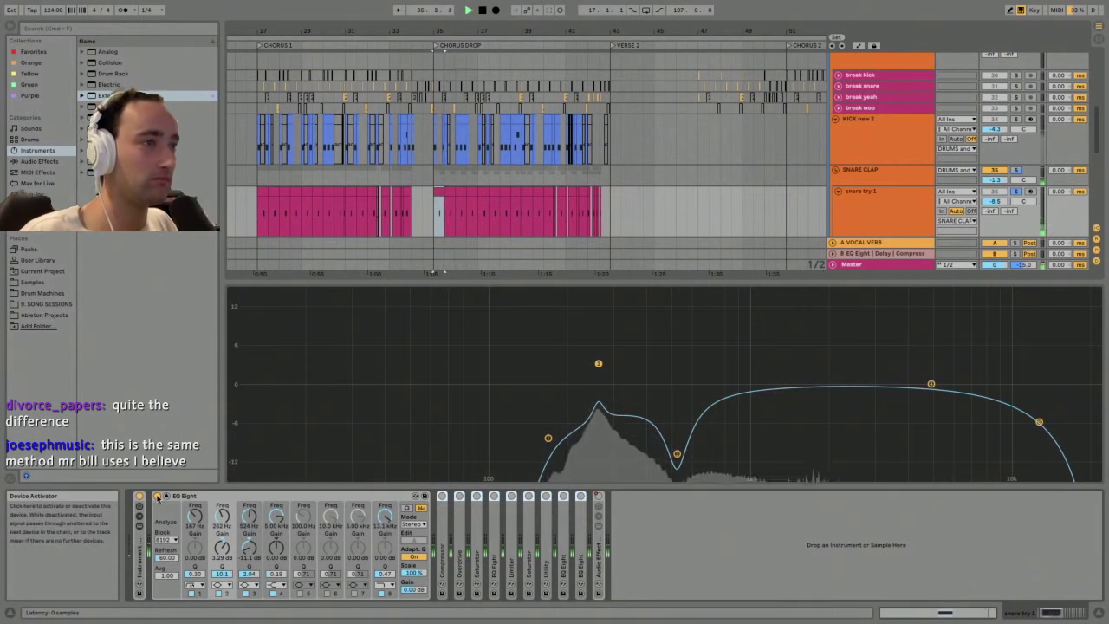
click(157, 496)
click(157, 496)
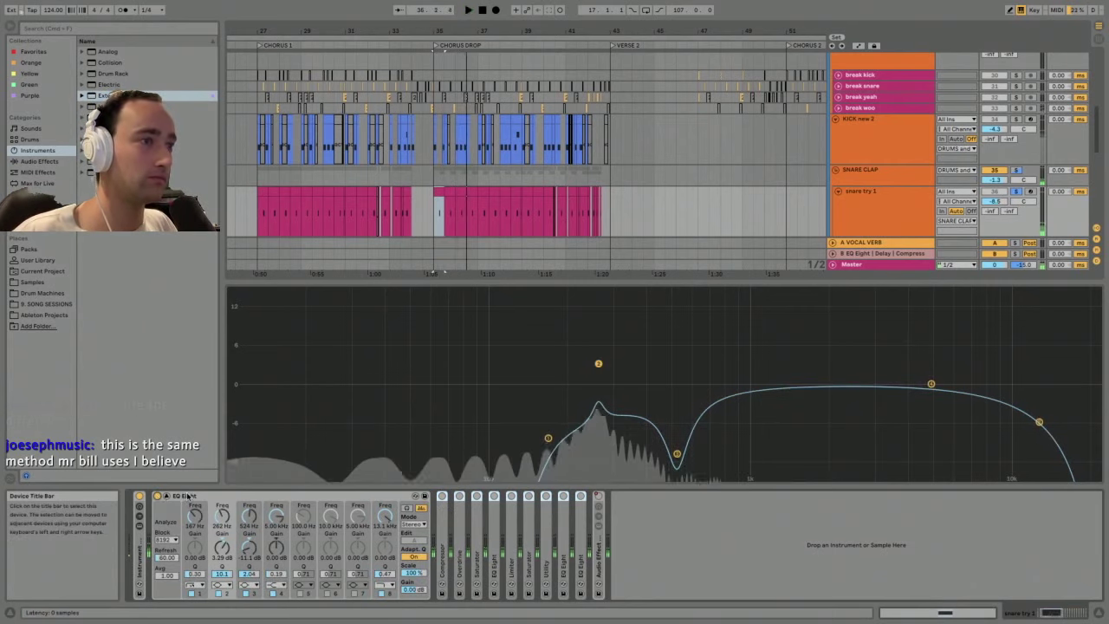
- Fold the first EQ Eight and unfold the Compressor that follows it to show its settings
alt+double_click(173, 498)
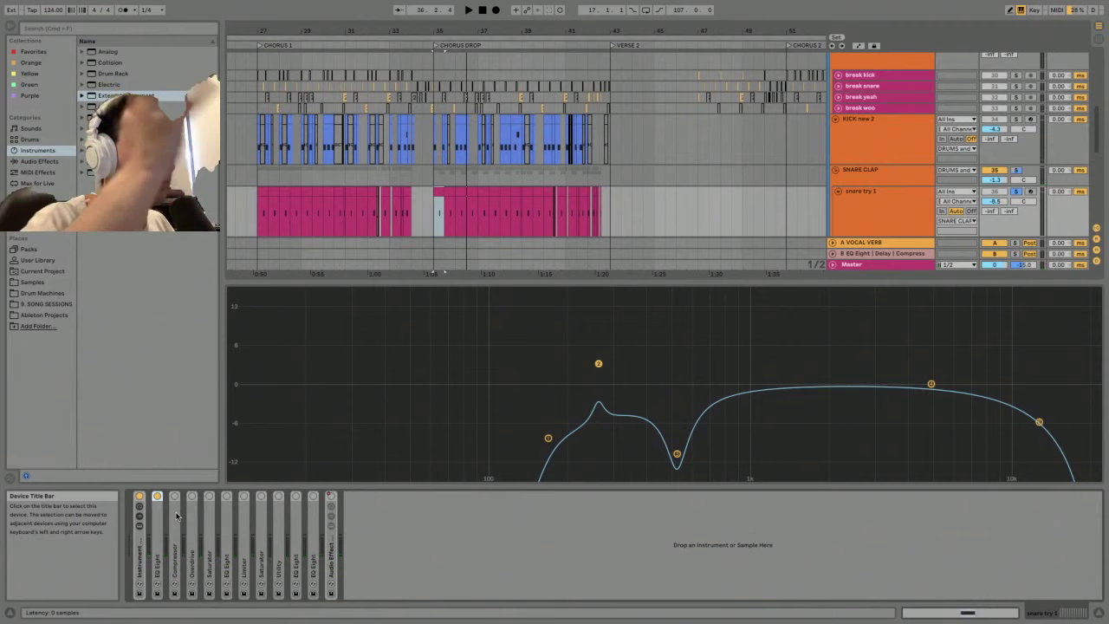
double_click(176, 516)
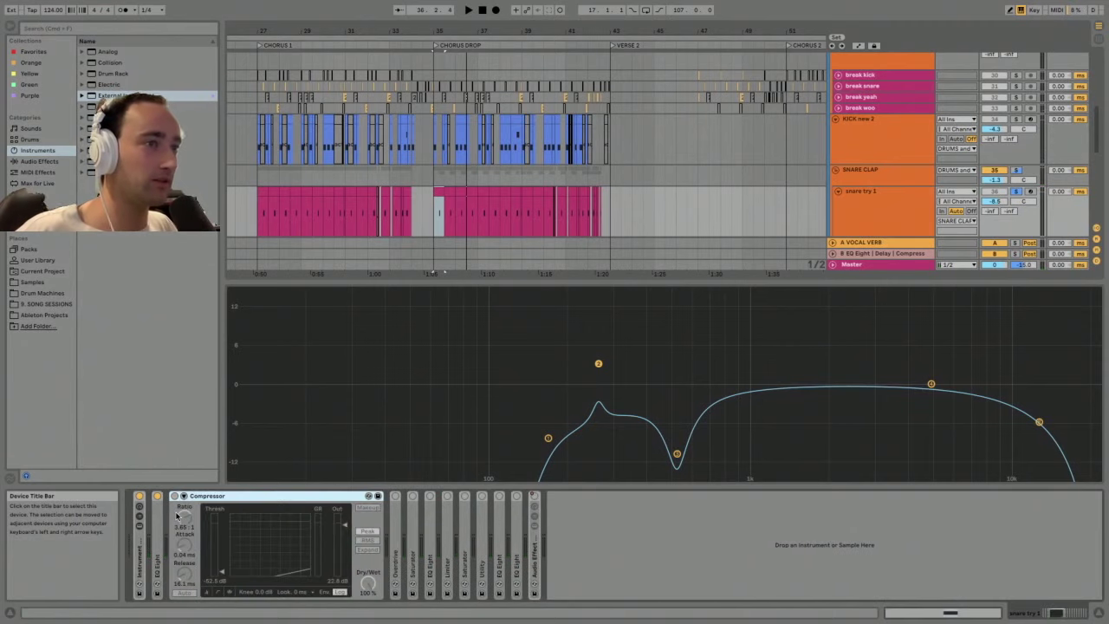
- Enable the Compressor on the snare try 1 track, compare it bypassed and active during playback, and collapse the device
key(space)
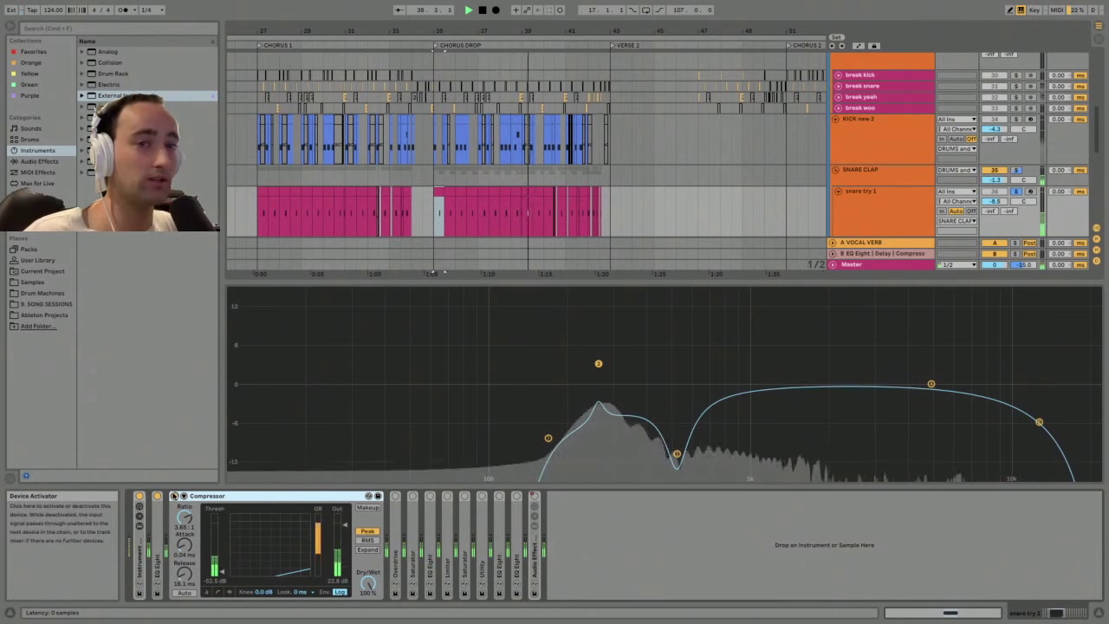
click(173, 496)
click(174, 496)
key(space)
double_click(198, 496)
- Expand the Overdrive in the snare try 1 chain, enable it, audition its effect, and collapse it
double_click(190, 525)
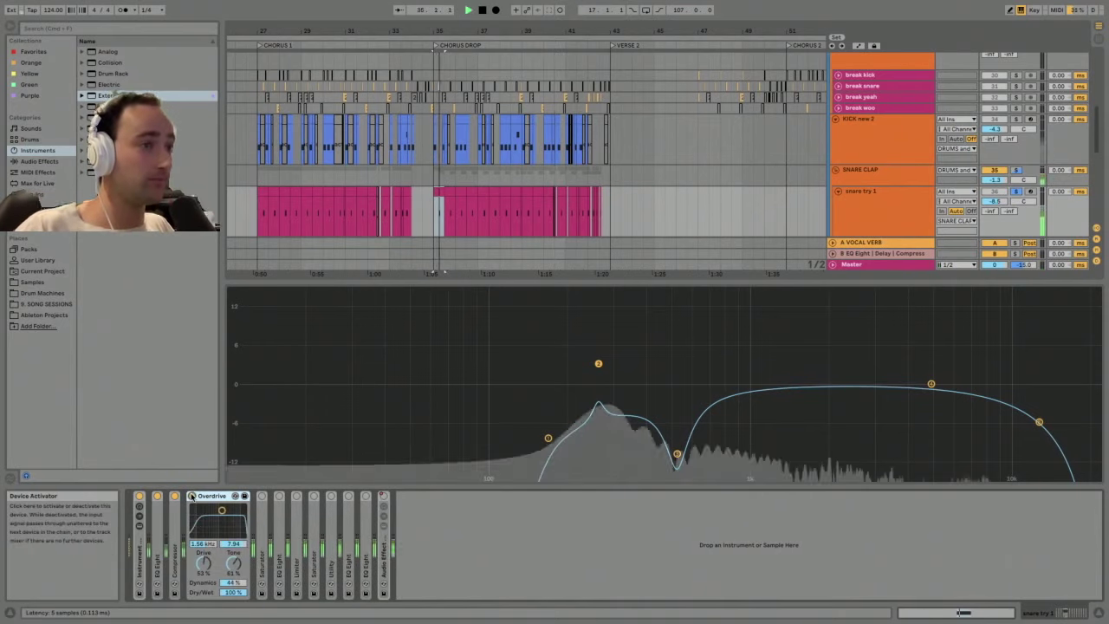
key(space)
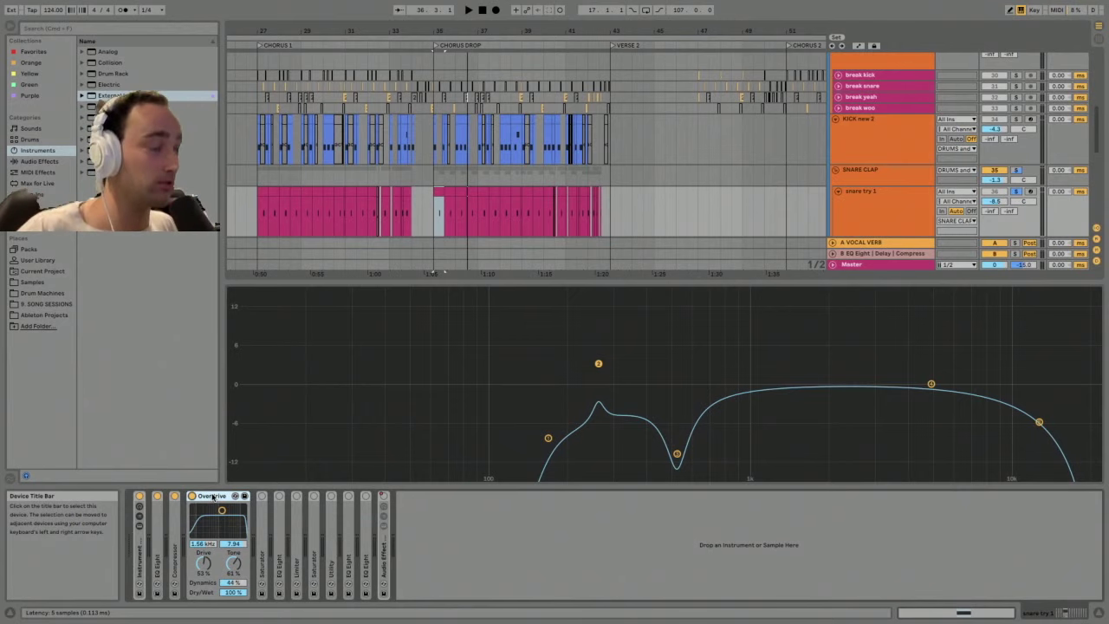
key(space)
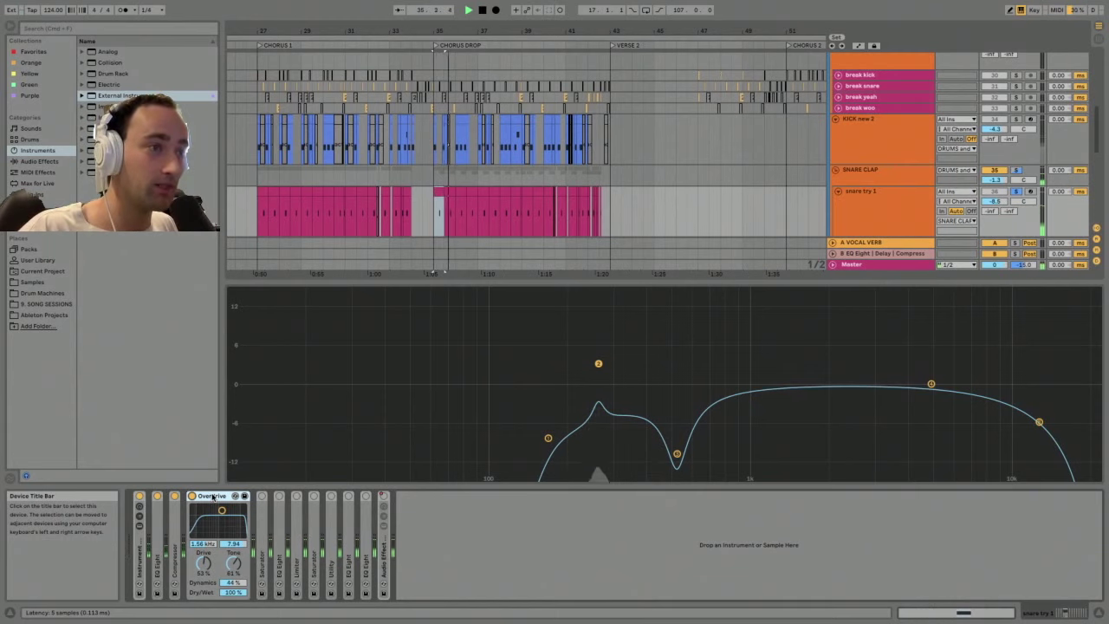
double_click(209, 495)
key(space)
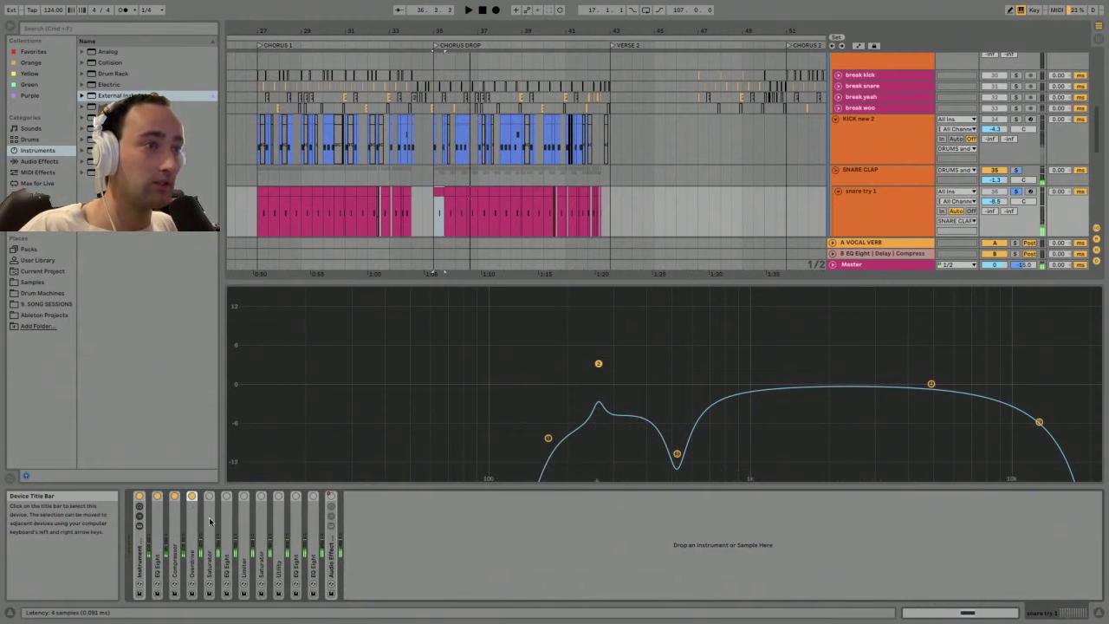
- Enable the Saturator set to Analog Clip after the Overdrive, listen to the snare through it, and collapse it
double_click(208, 518)
click(219, 496)
key(space)
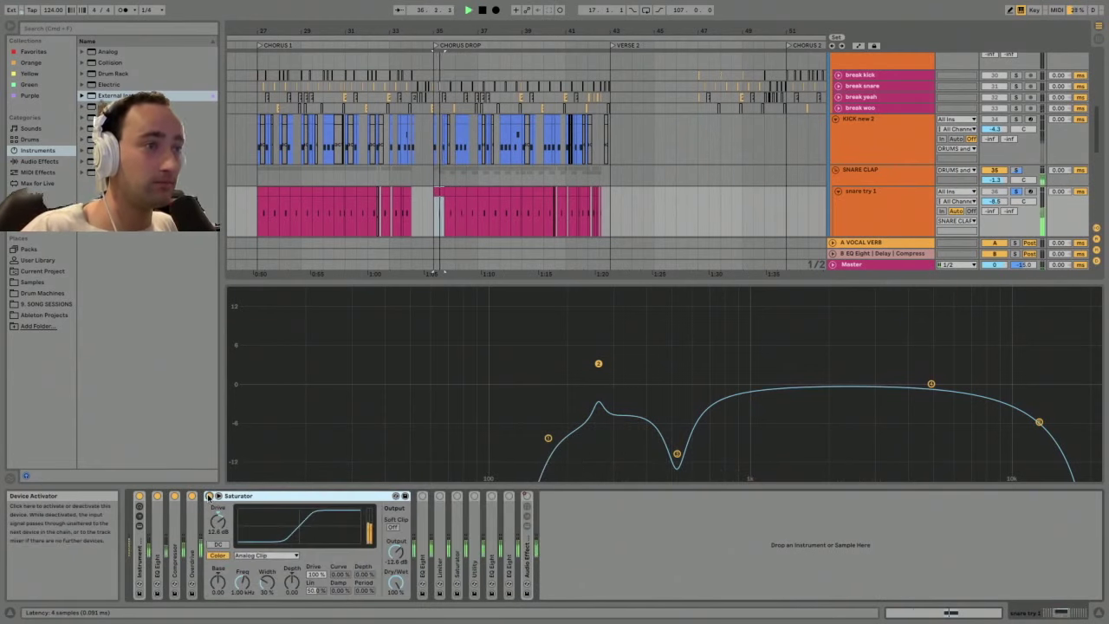
double_click(236, 497)
- Turn on the EQ Eight following the Analog Clip Saturator, compare the snare with and without it, and collapse the device
double_click(227, 497)
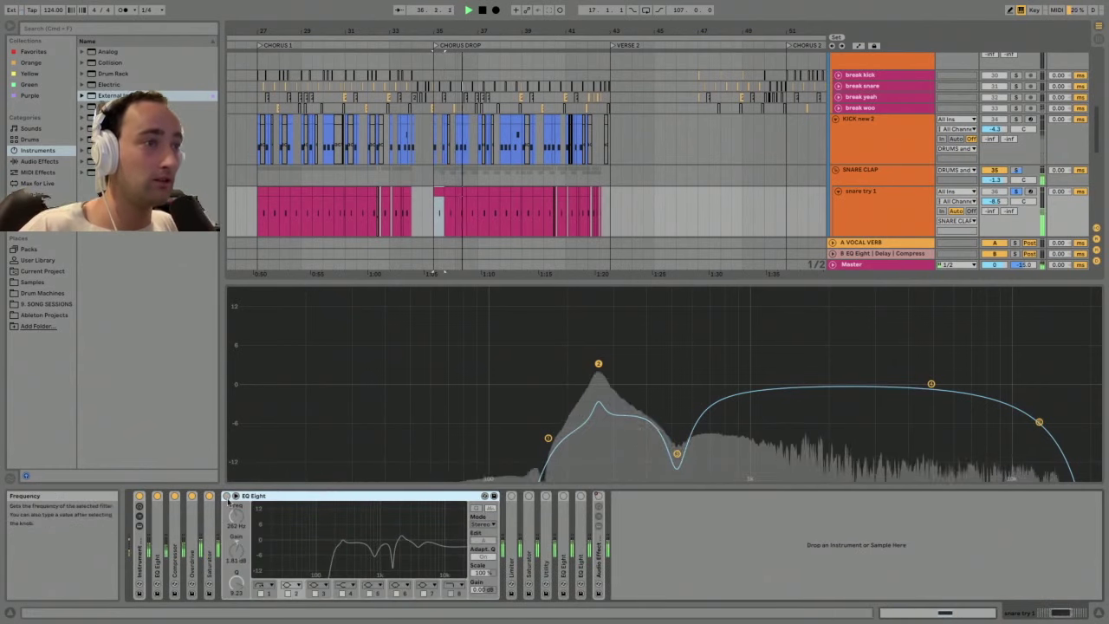
key(space)
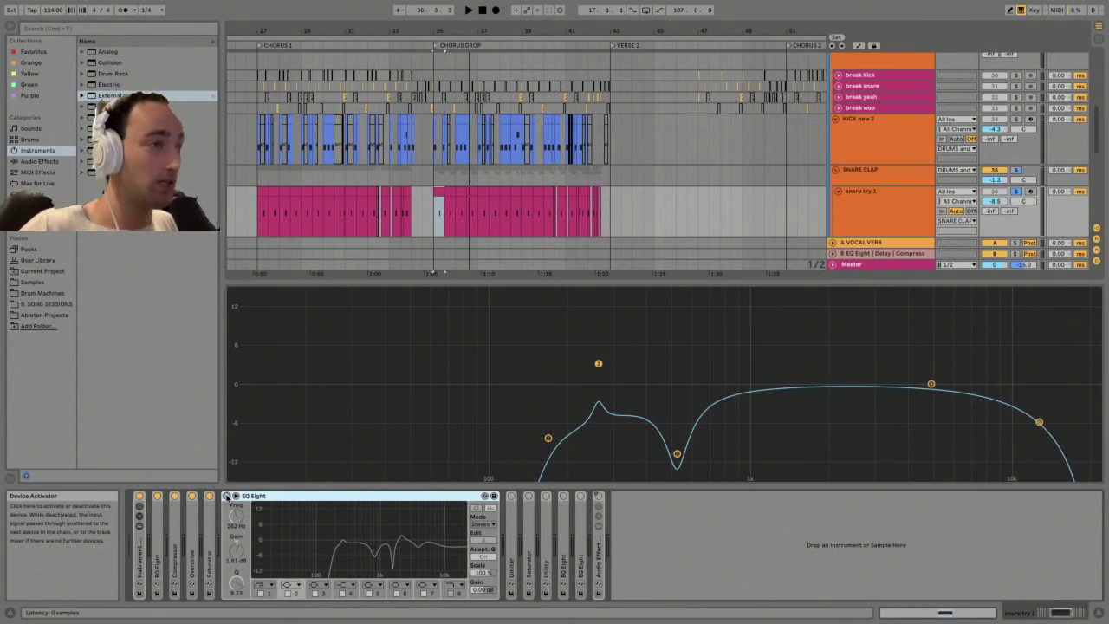
click(227, 496)
key(space)
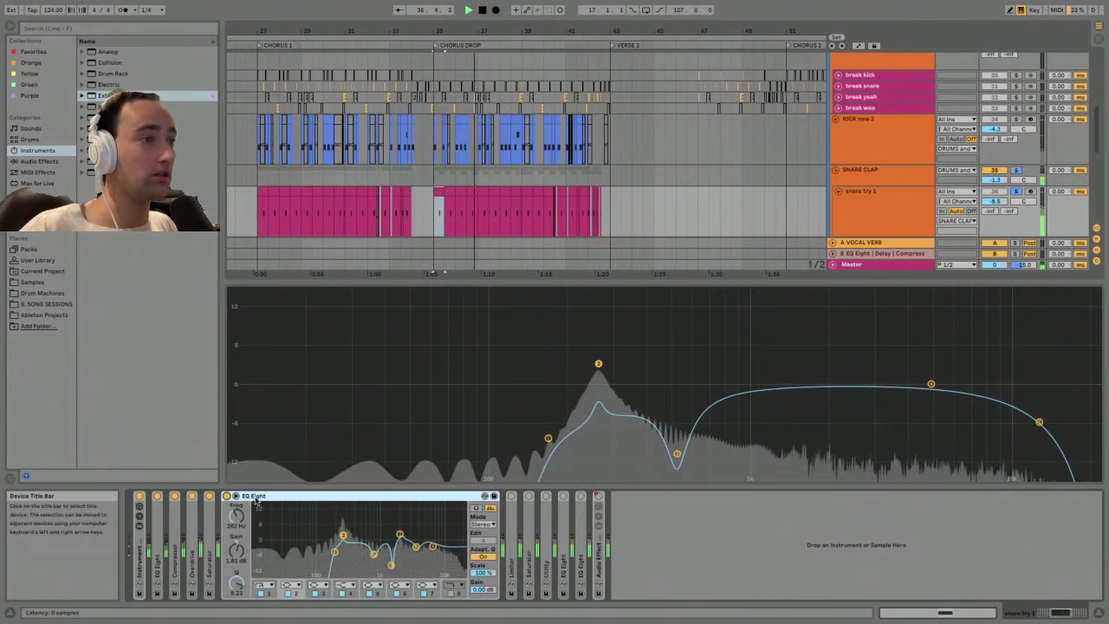
key(space)
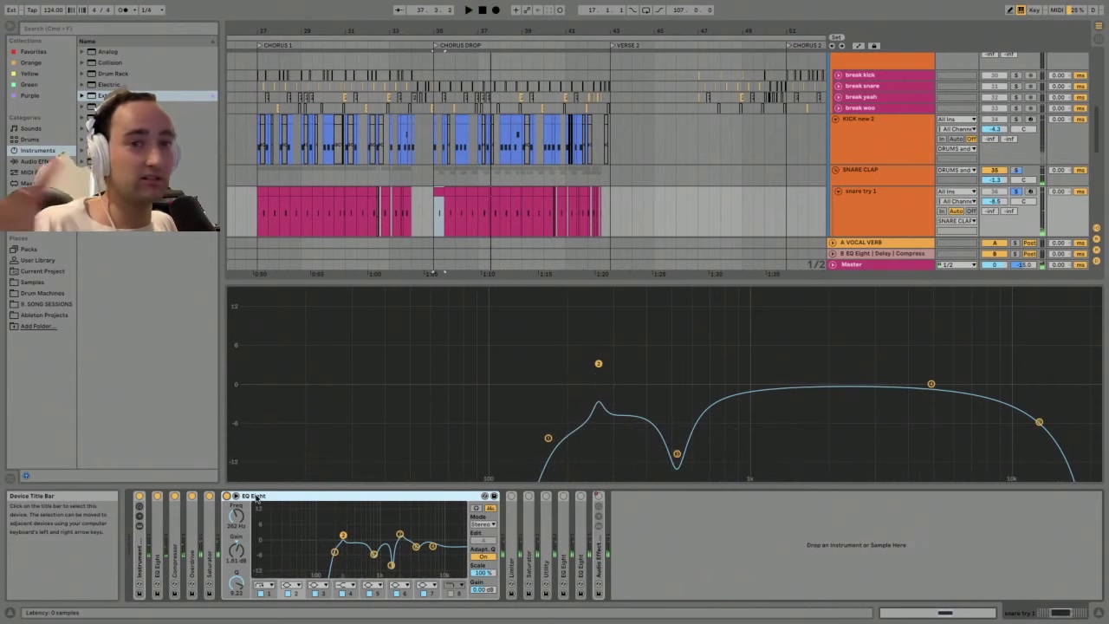
double_click(257, 498)
- Expand and enable the Limiter in the snare chain, audition it during playback, and collapse it
double_click(243, 520)
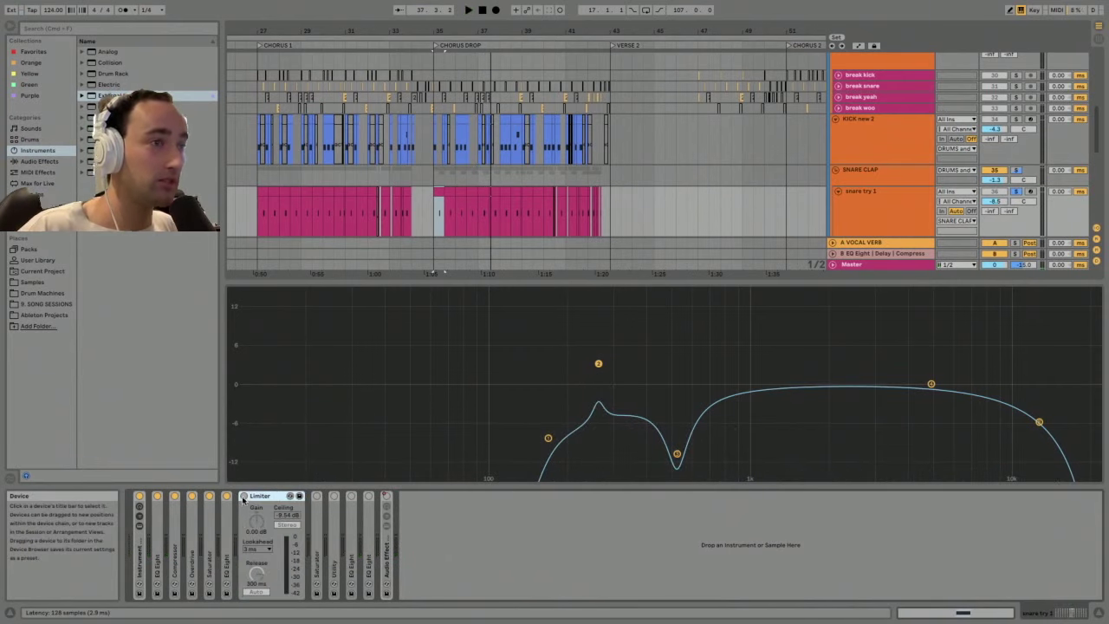
key(space)
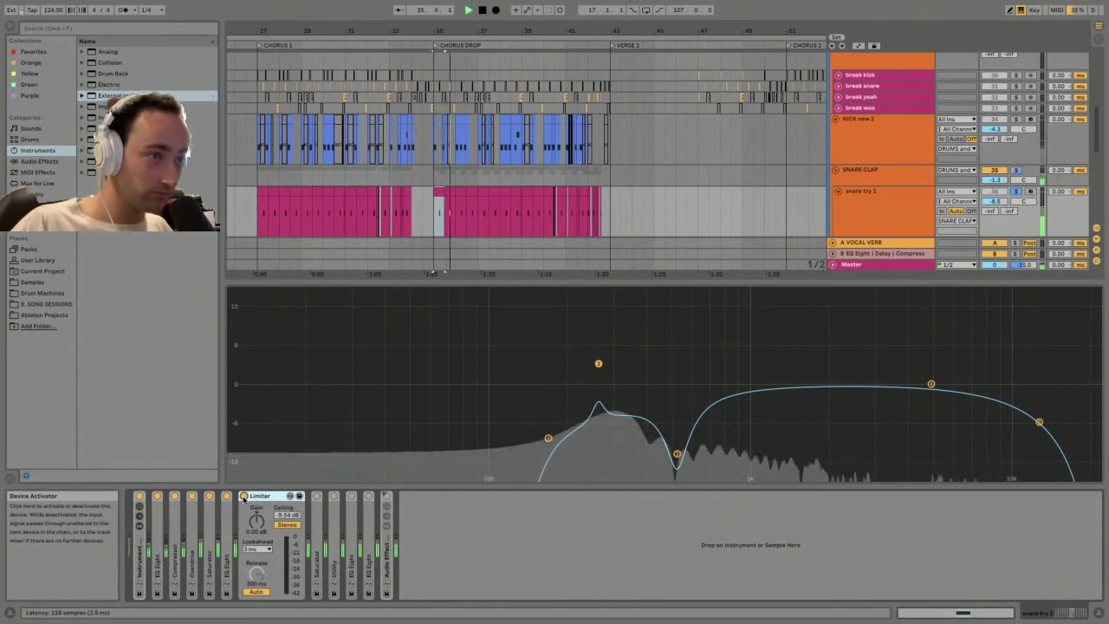
double_click(264, 495)
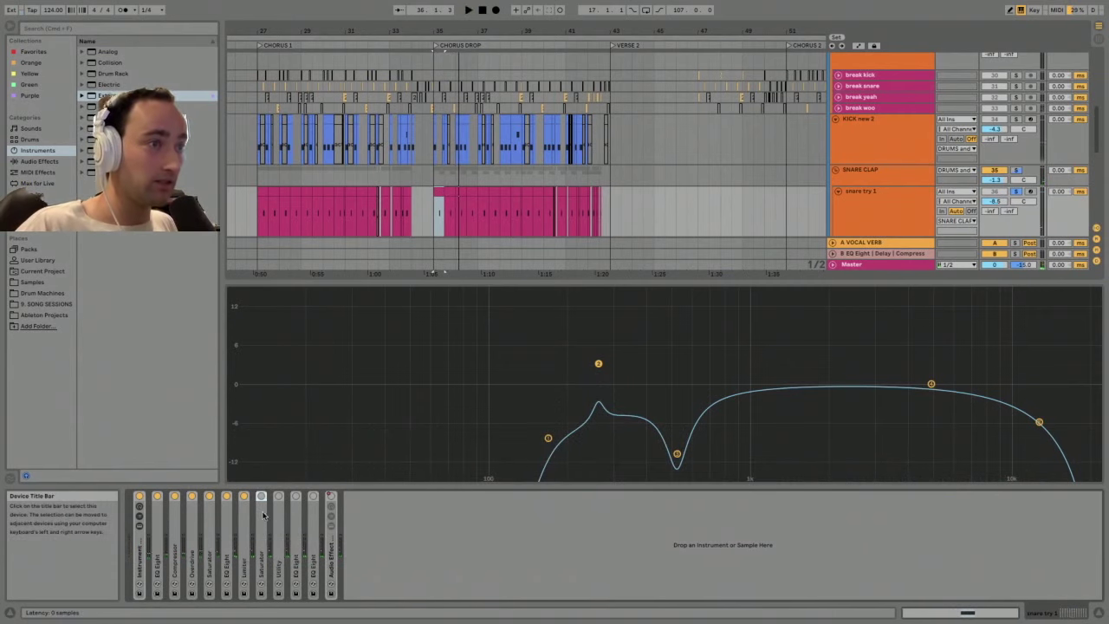
- Enable the Saturator after the Limiter, keep its Digital Clip curve, compare it on and off during playback, and collapse it
double_click(261, 496)
key(space)
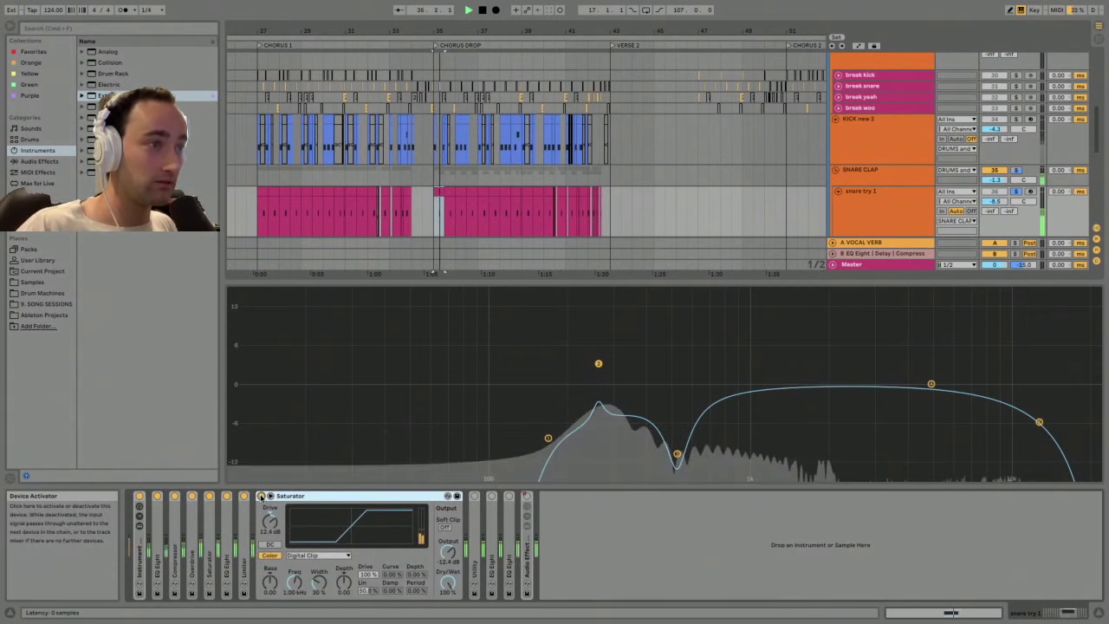
key(space)
click(314, 555)
click(374, 562)
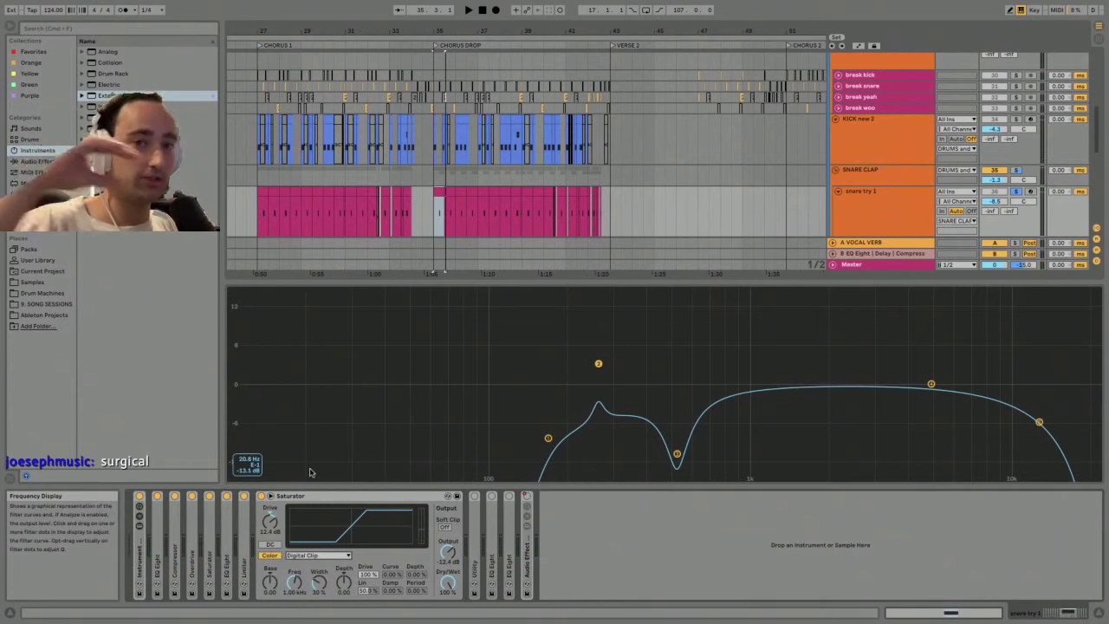
key(space)
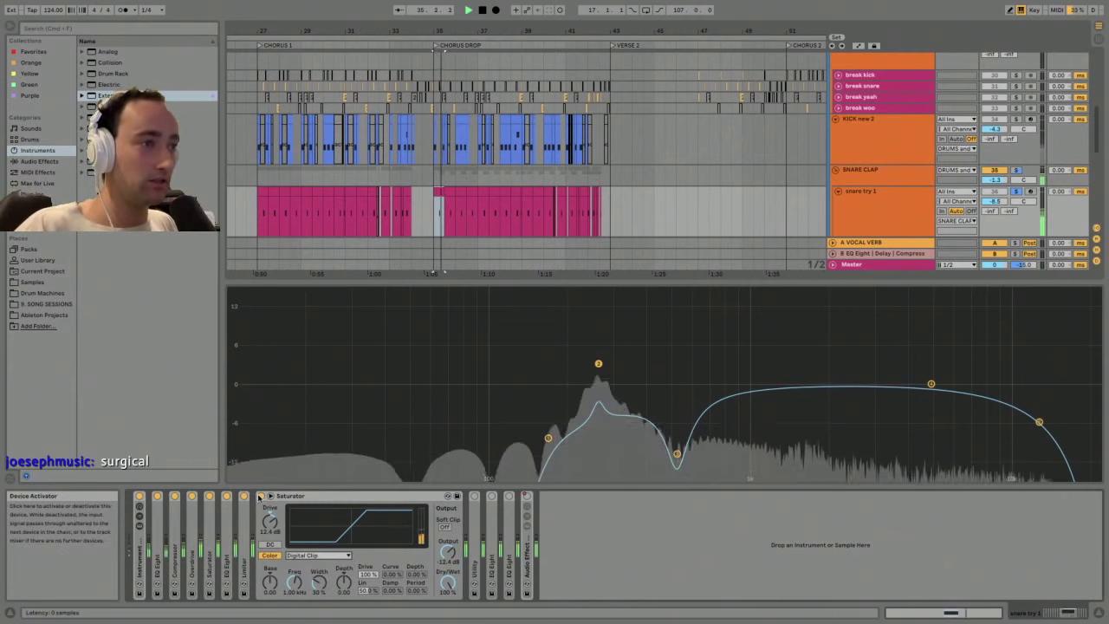
click(260, 496)
click(260, 497)
double_click(287, 496)
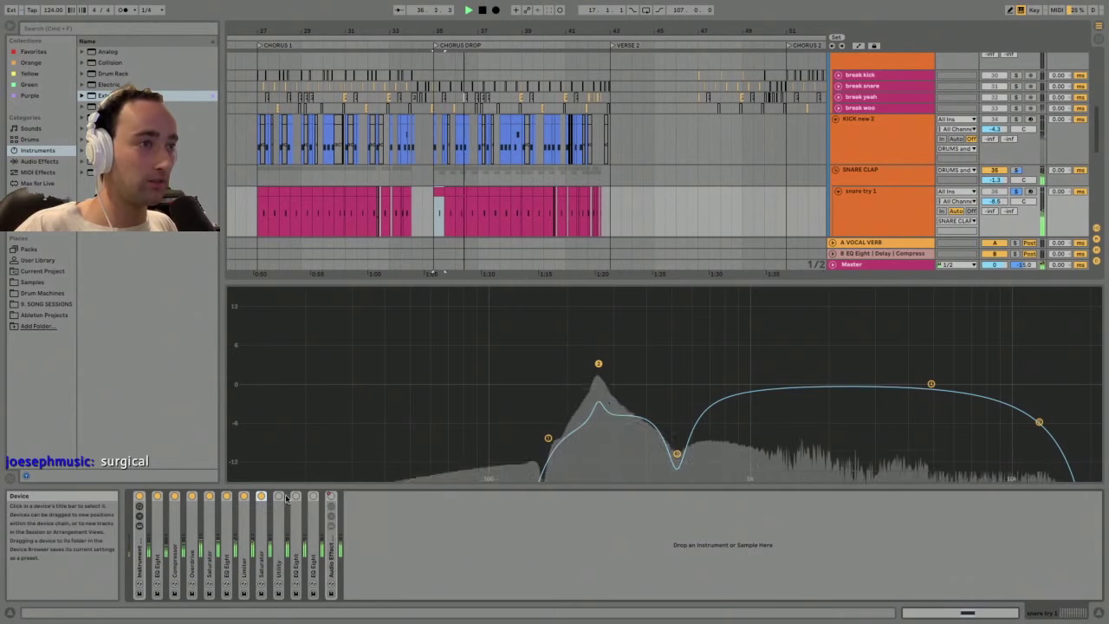
key(space)
- Activate the Utility in the snare chain, compare playback with it on and off, and collapse it
double_click(279, 520)
key(space)
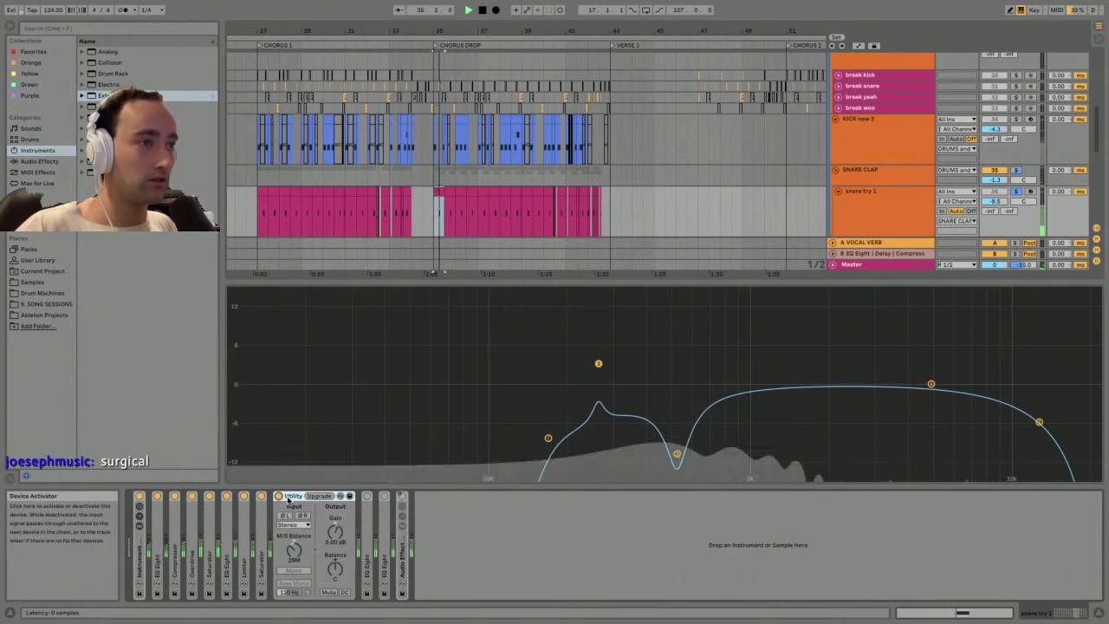
key(space)
key(space)
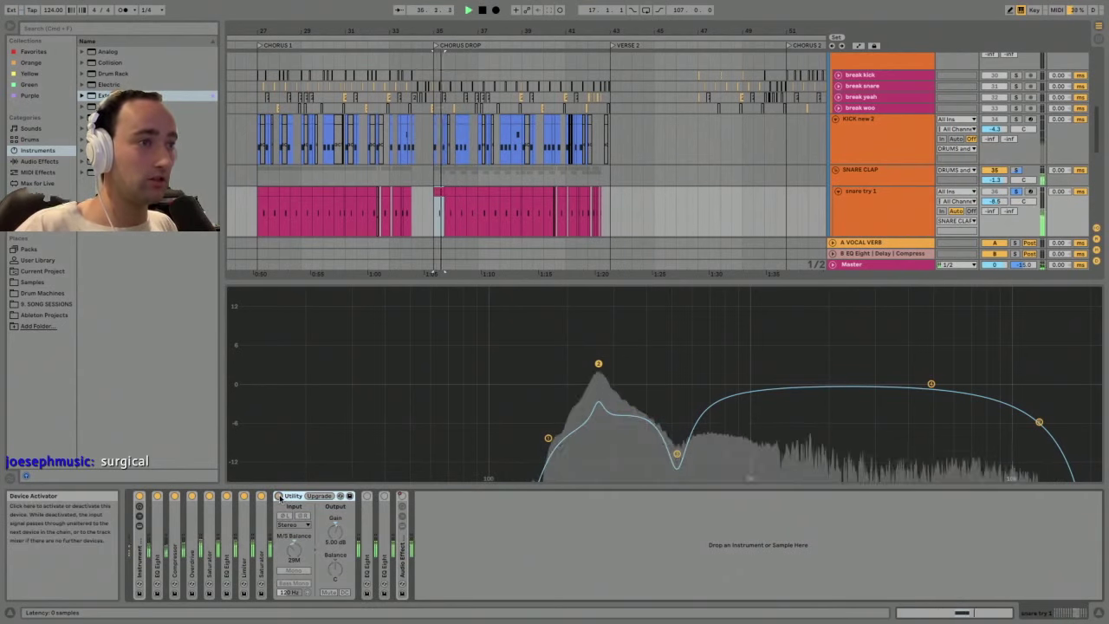
key(space)
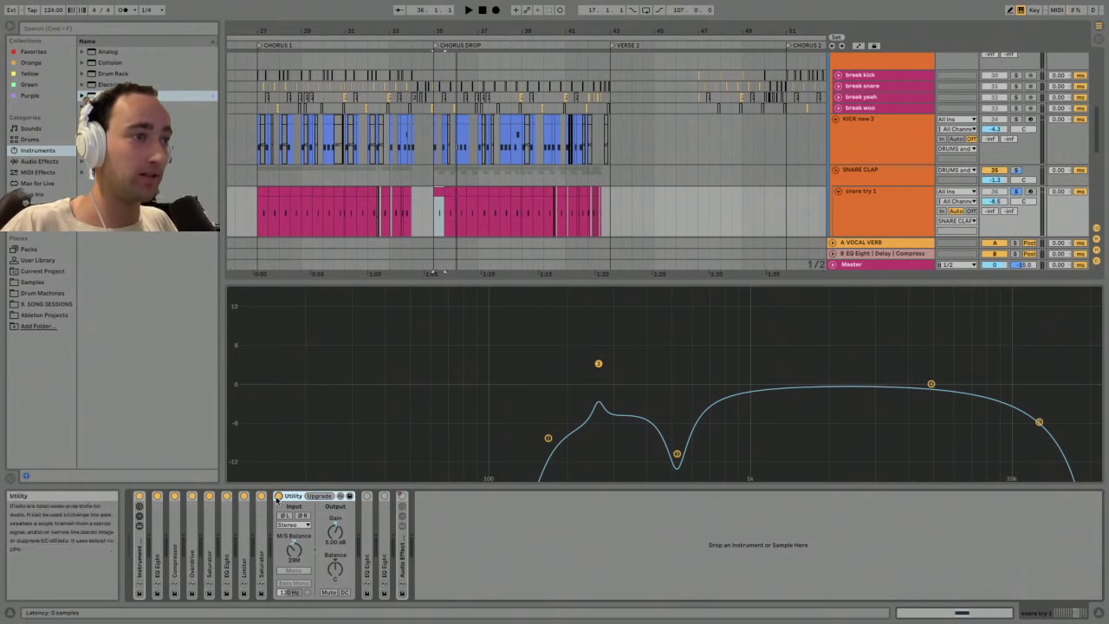
key(space)
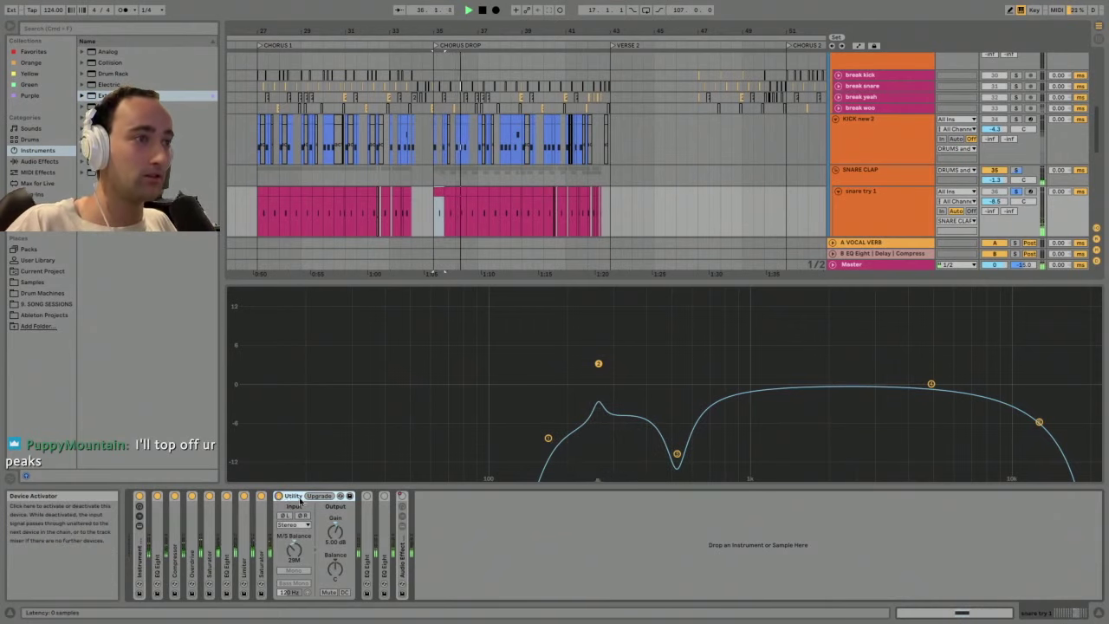
double_click(282, 497)
- Enable the EQ Eight directly after the Utility, play the snare through it, and collapse the device
double_click(295, 497)
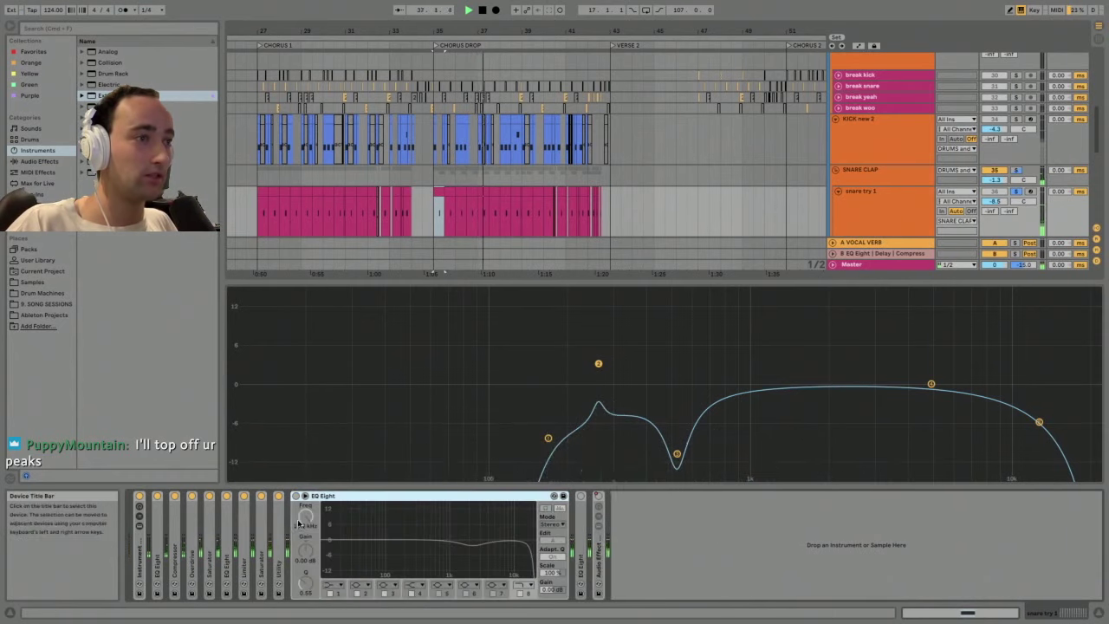
key(space)
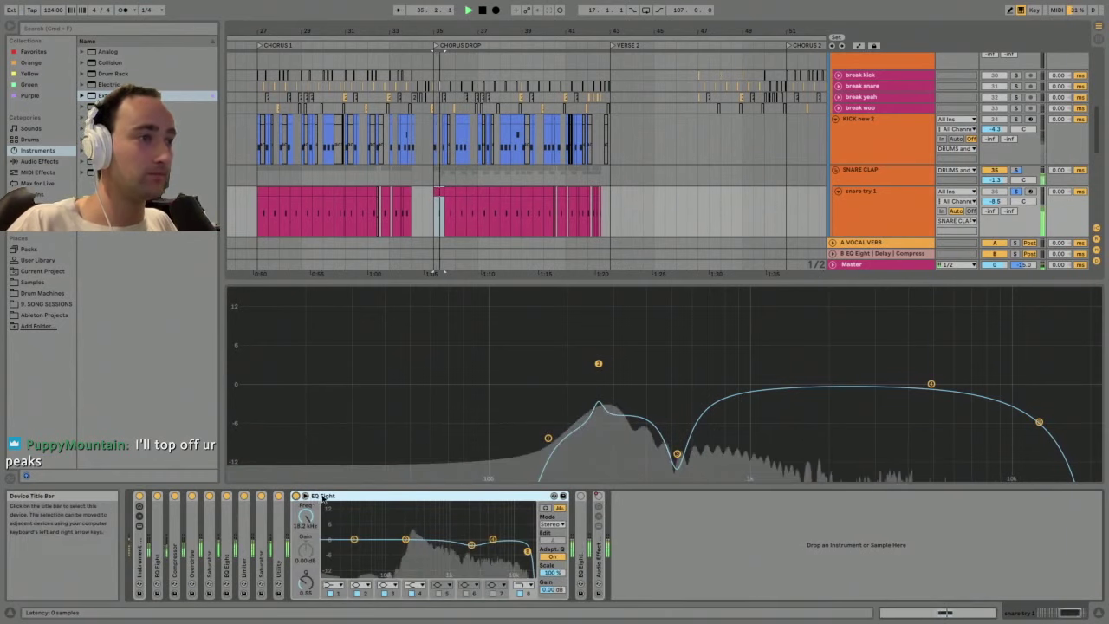
double_click(308, 496)
- Enable the chain's last EQ Eight in M/S mode, audition it, and inspect both its side and mid curves
double_click(313, 497)
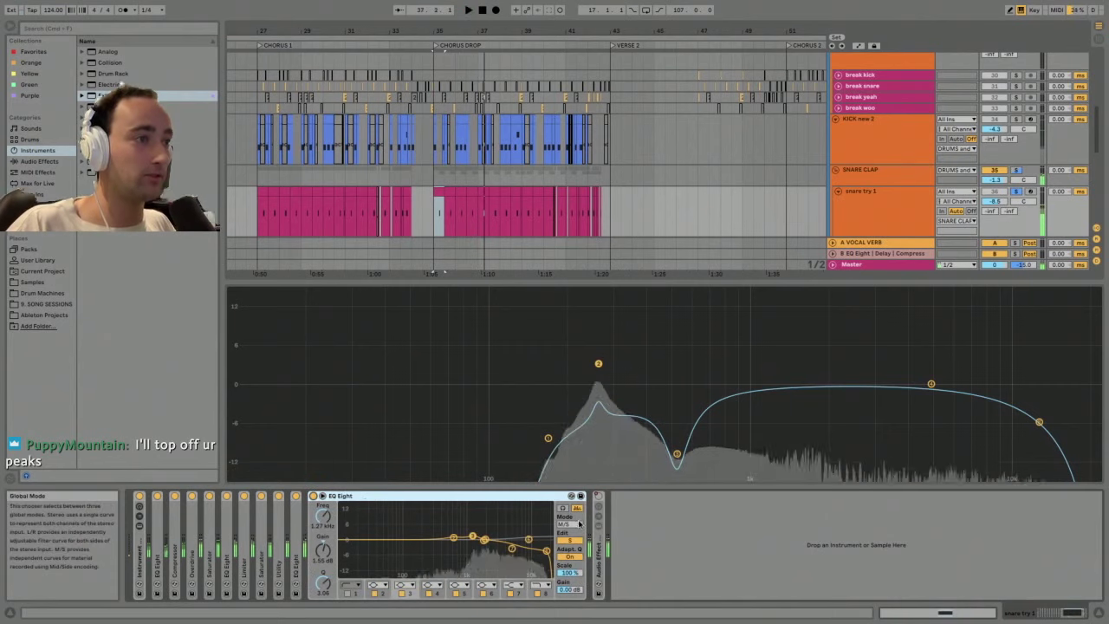
key(space)
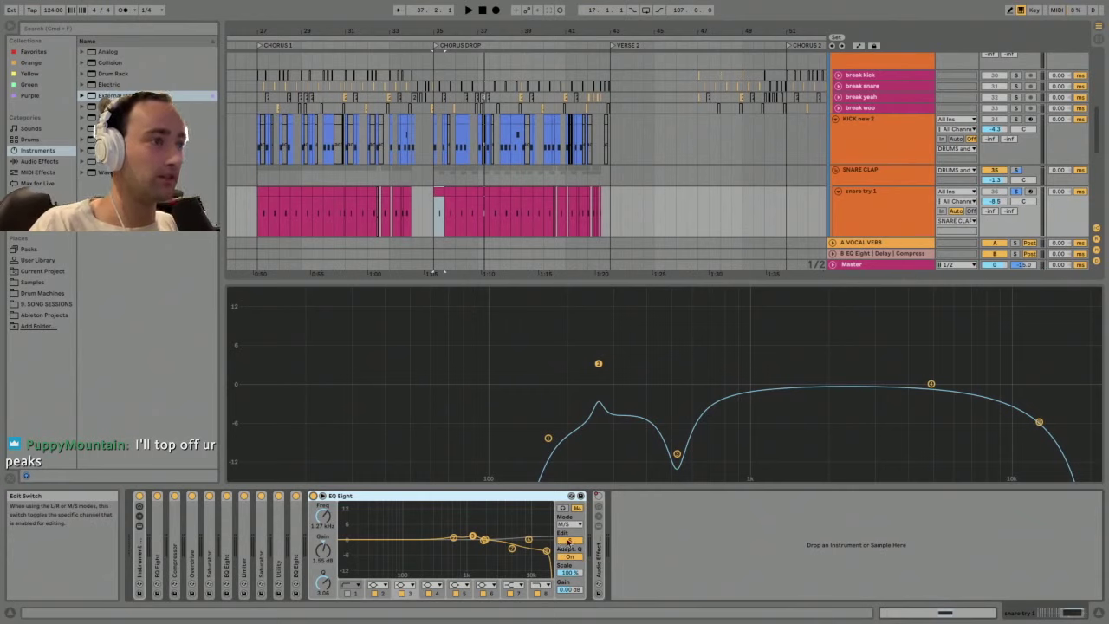
click(568, 541)
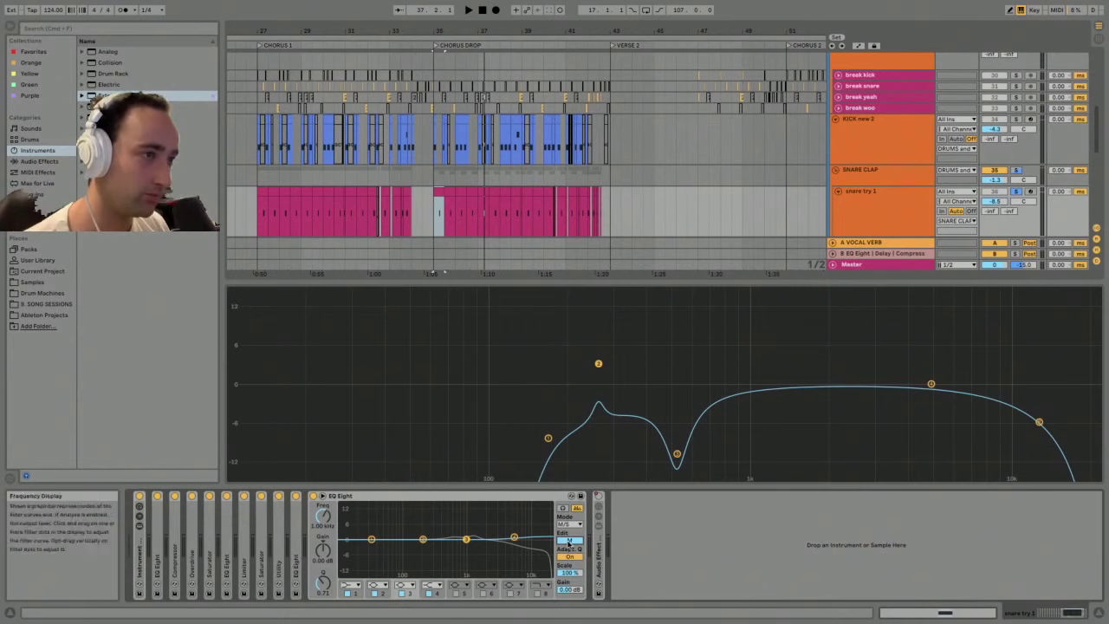
click(570, 544)
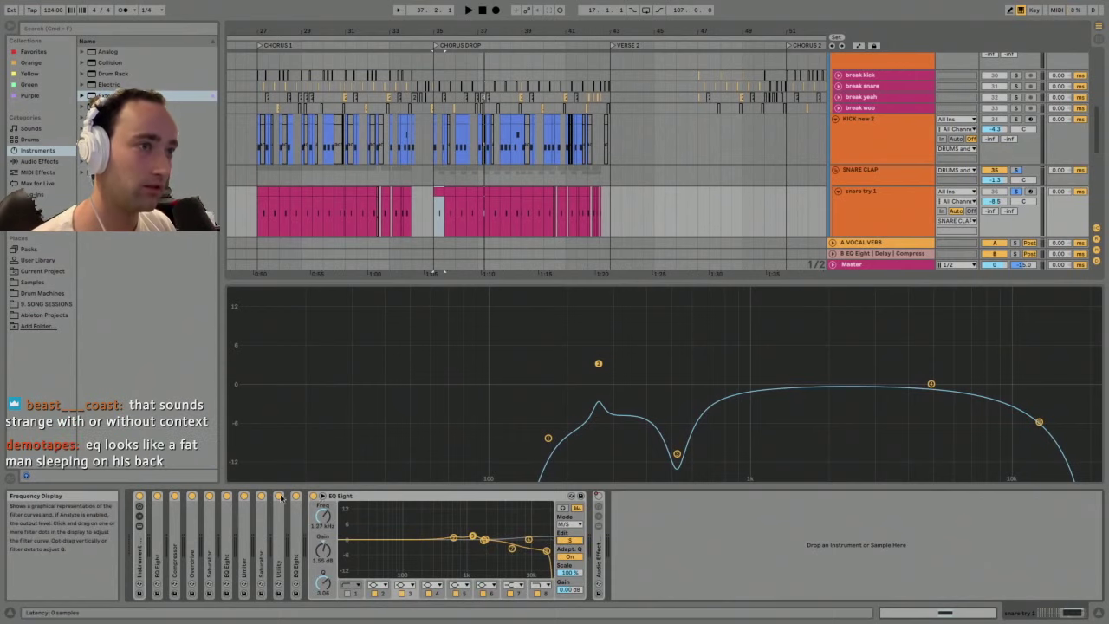
- Close the enlarged curve display of the chain's first EQ Eight and collapse the last EQ Eight
double_click(161, 524)
double_click(166, 496)
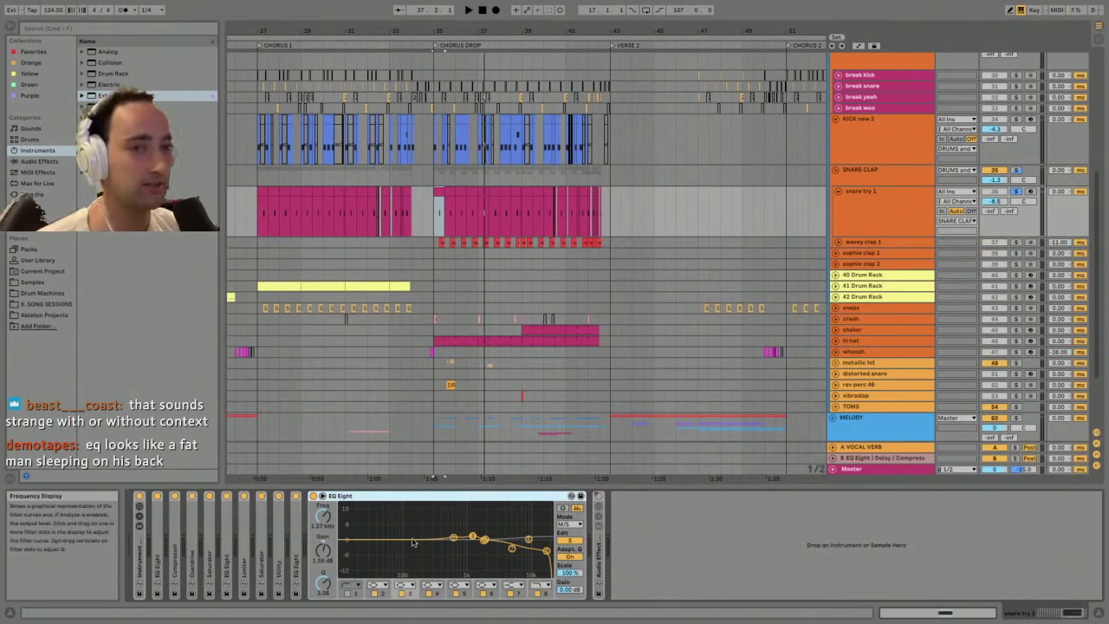
click(574, 540)
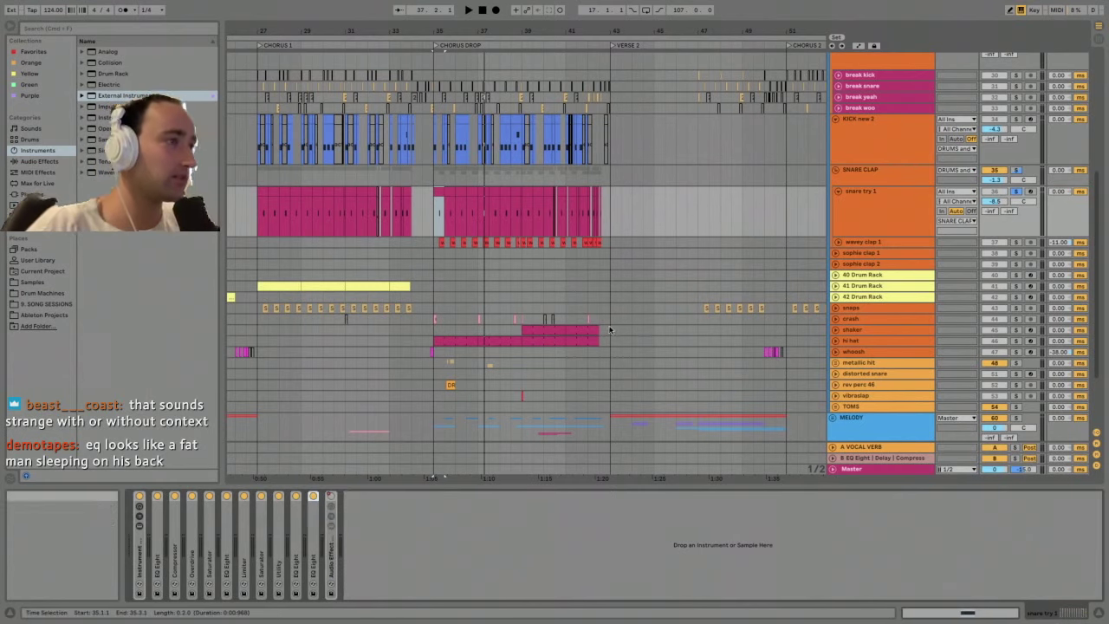
- Show the effect chain of the SNARE CLAP group track
click(865, 183)
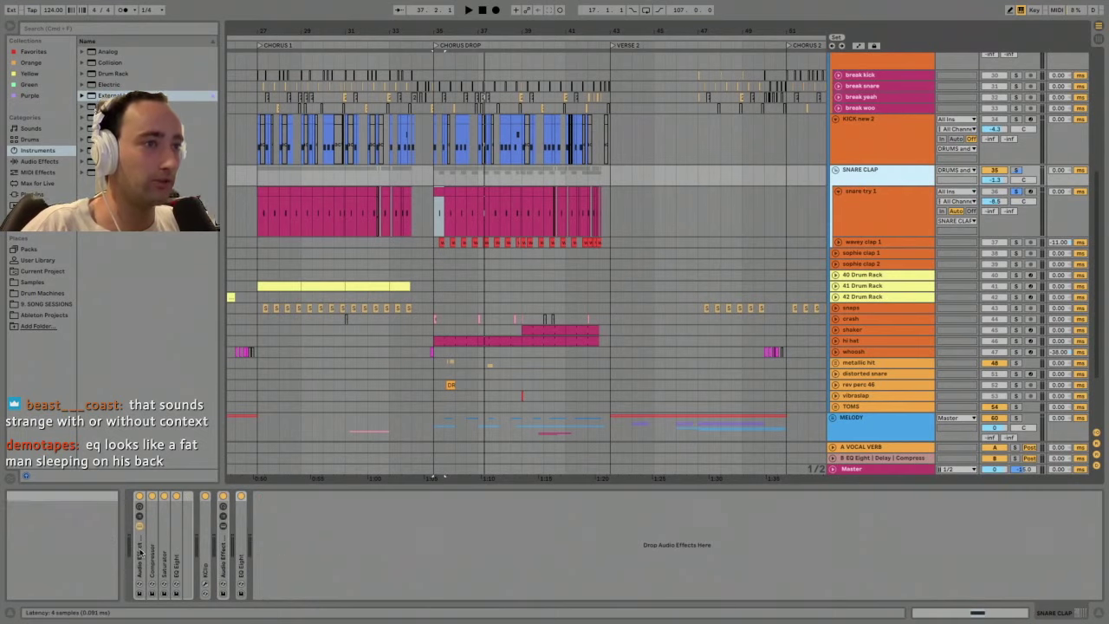
click(906, 232)
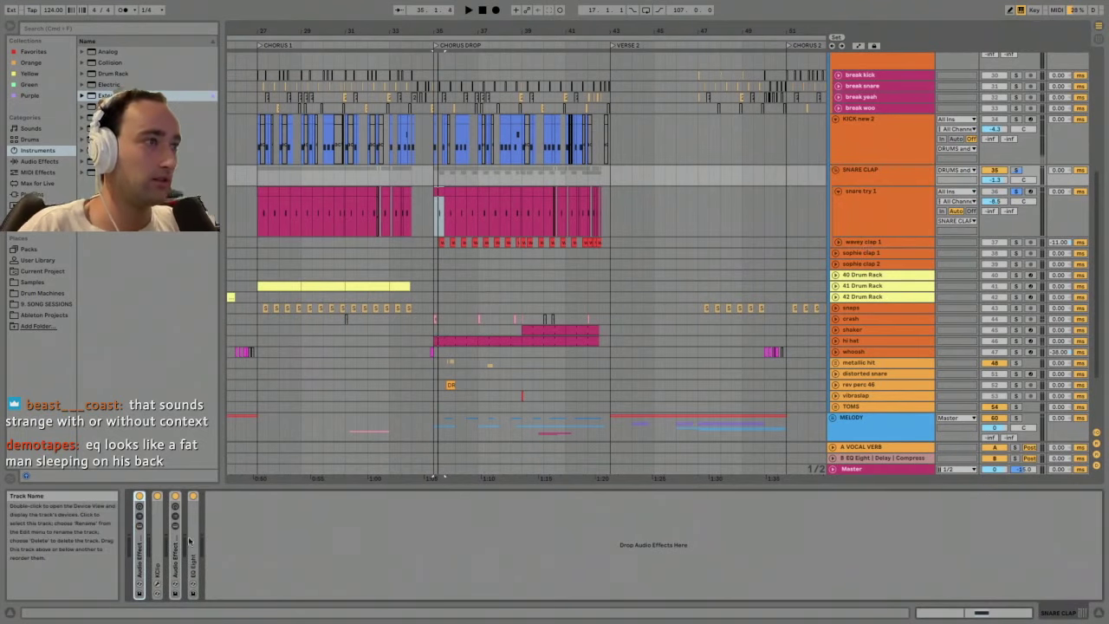
click(906, 230)
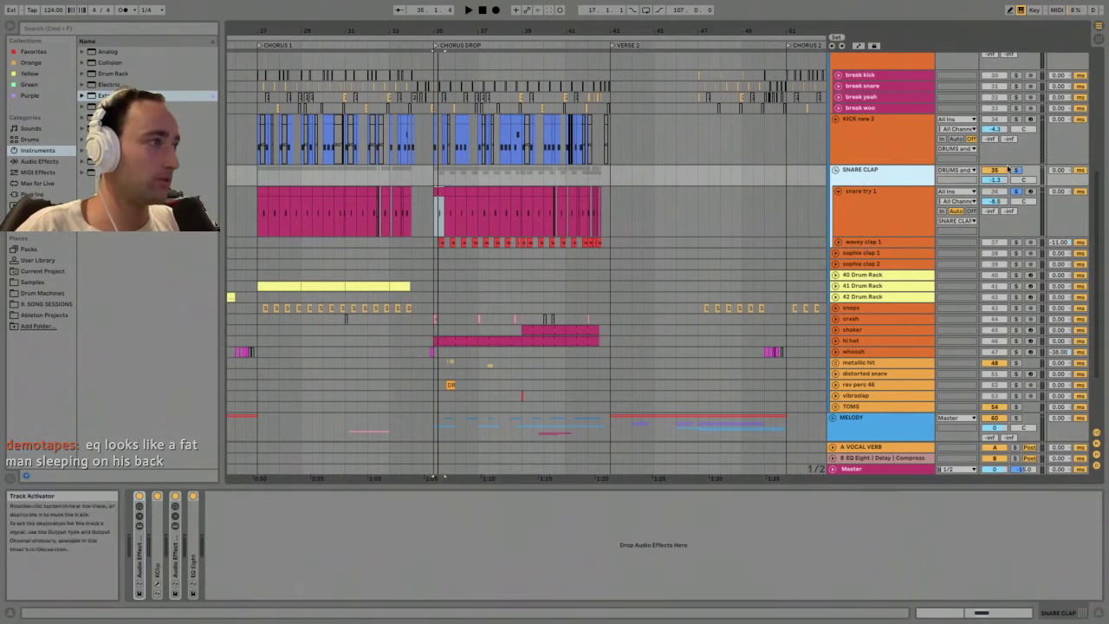
- Unfold the wavey clap 1 track and take snare try 1 out of solo, with the start of CHORUS DROP in close view
click(845, 242)
click(837, 243)
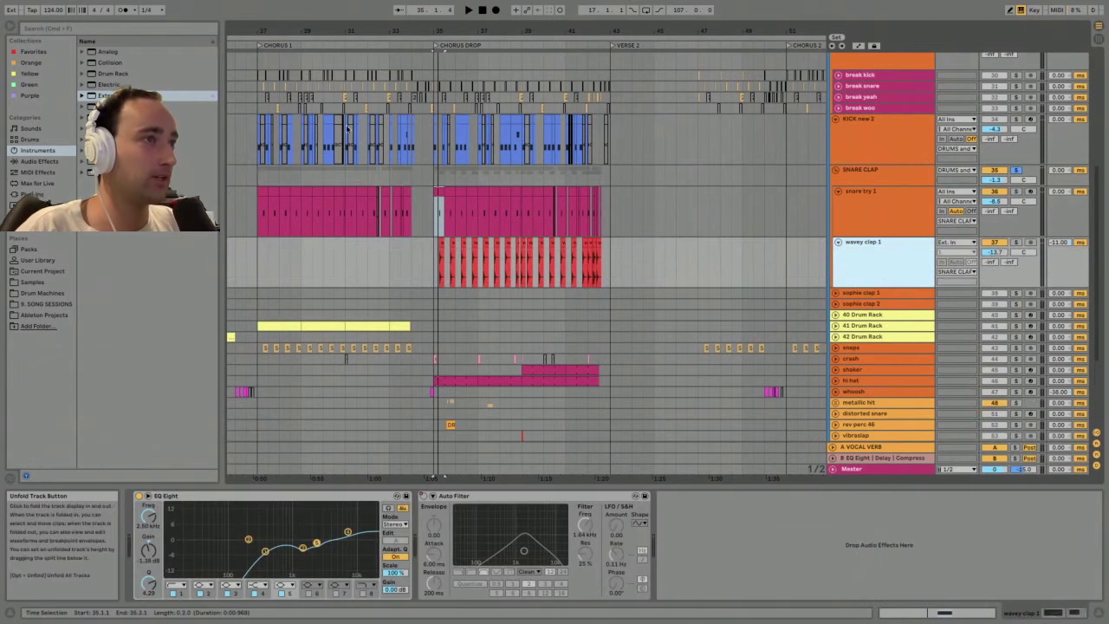
drag(439, 31, 433, 176)
click(858, 205)
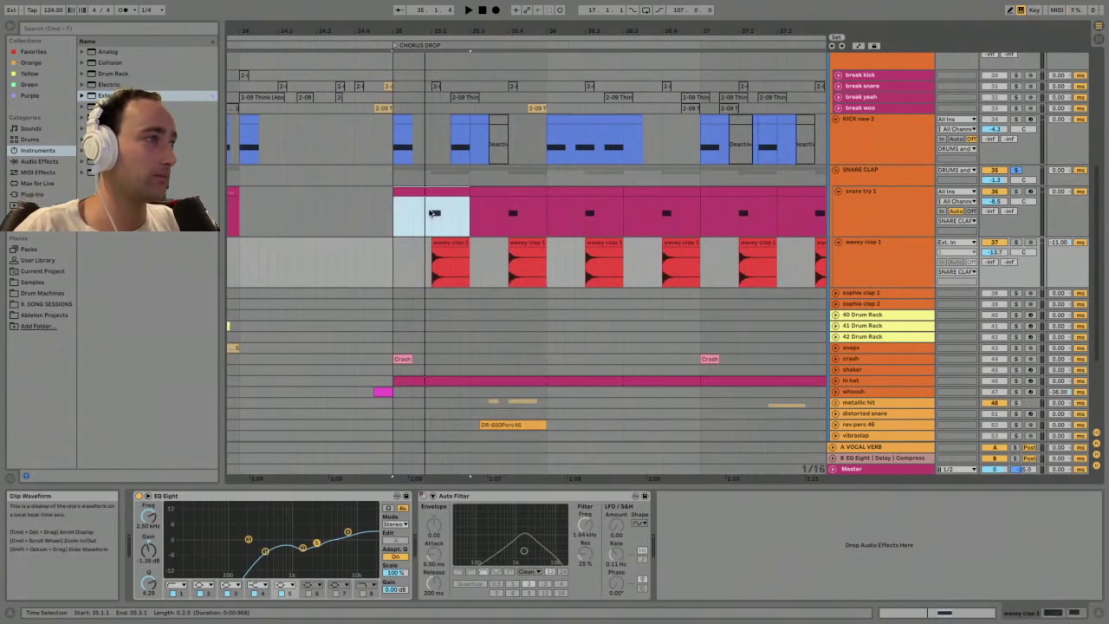
- Play the layered snare and clap from the start of CHORUS DROP and display the SNARE CLAP group's effects
key(space)
click(871, 178)
key(space)
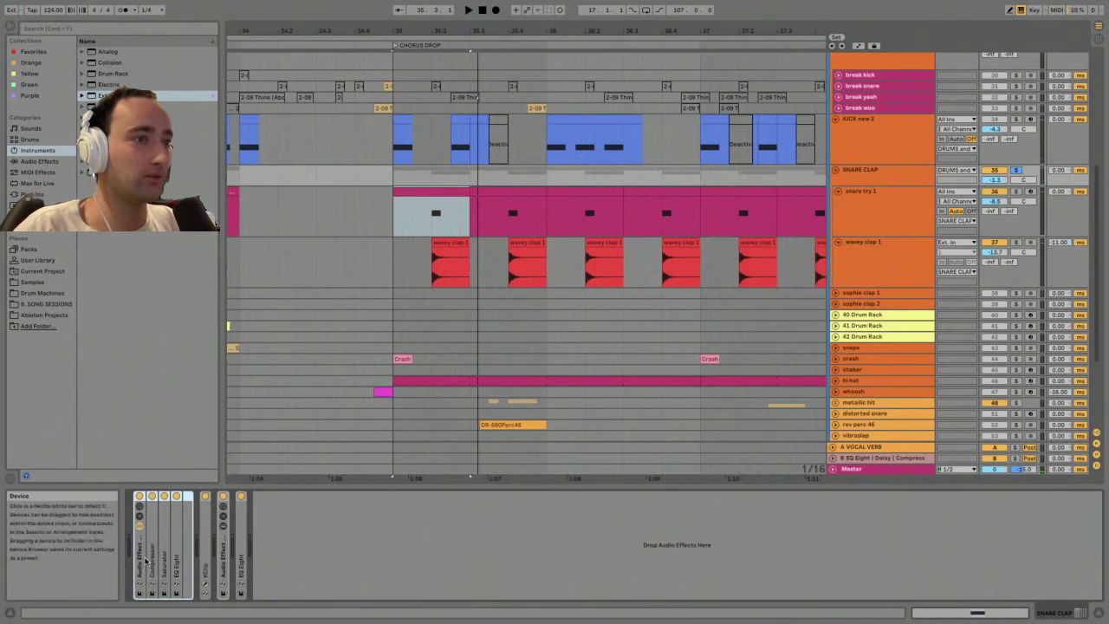
- Play the layered snare and clap while inspecting the Compressor, Saturator and EQ Eight in the SNARE CLAP group's first effect rack
double_click(152, 544)
right_click(151, 559)
click(200, 509)
double_click(276, 499)
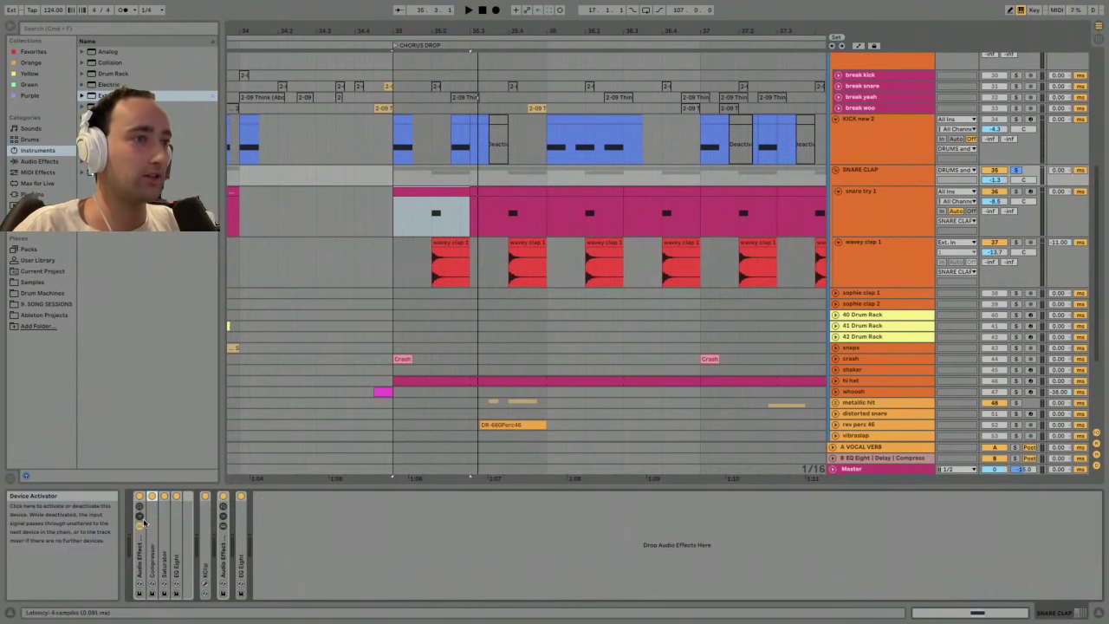
key(space)
double_click(164, 537)
double_click(217, 501)
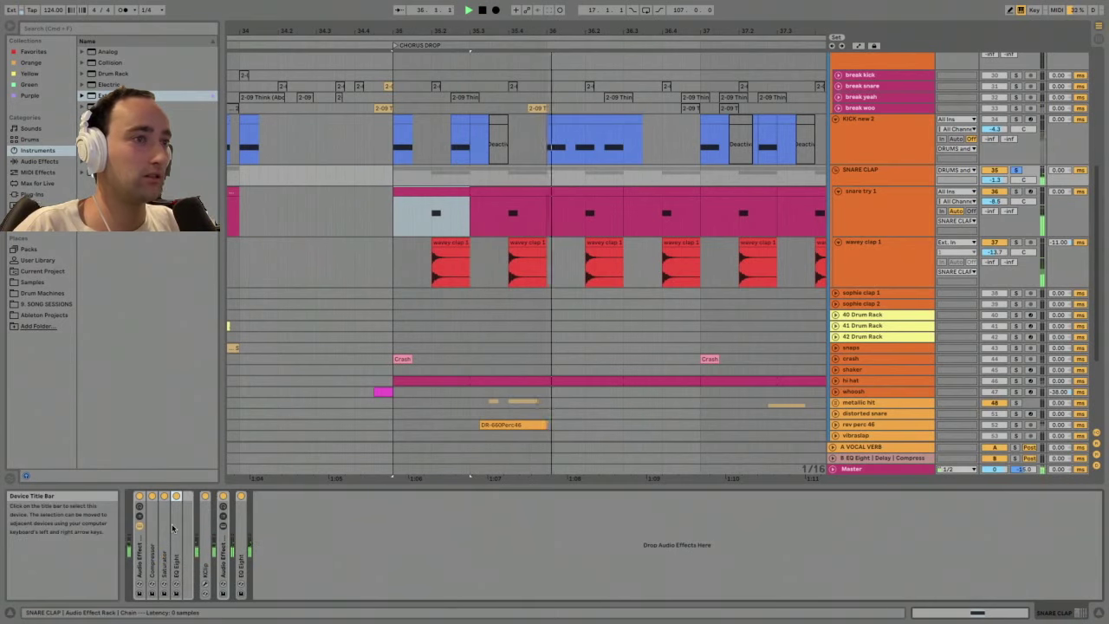
double_click(216, 497)
double_click(216, 498)
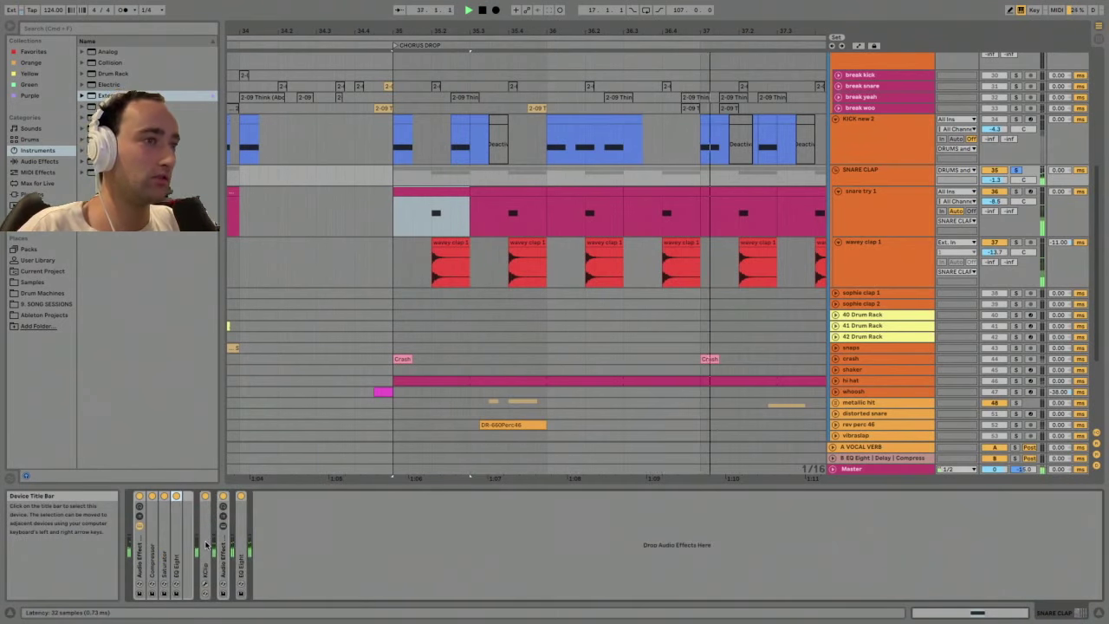
- View the KClip plug-in's settings in its own window, close the window and collapse the device
double_click(216, 497)
click(224, 496)
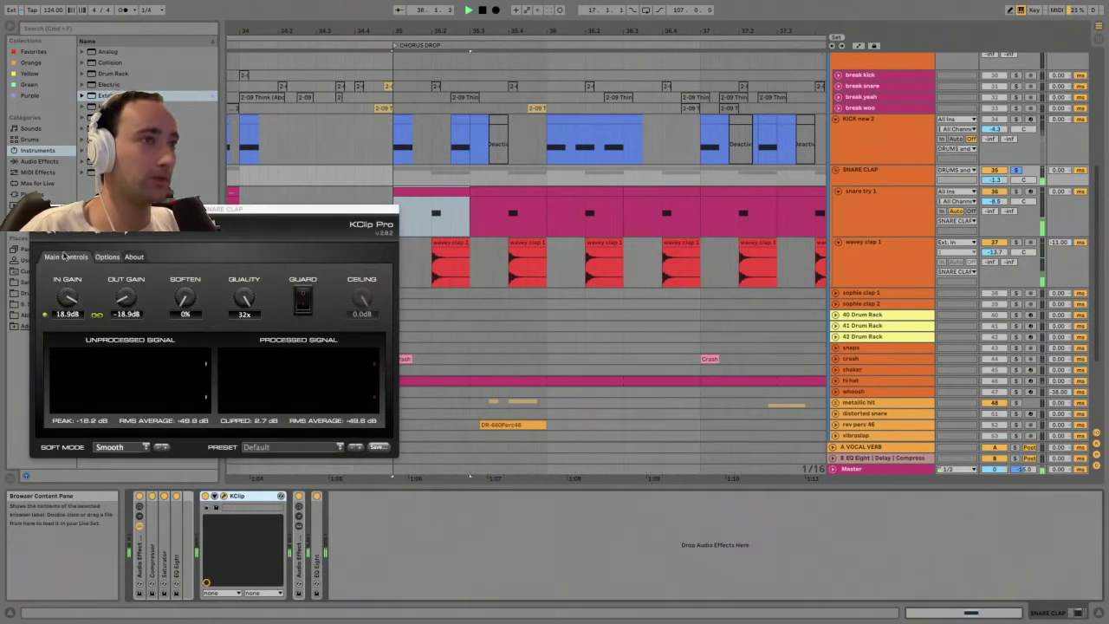
click(40, 209)
double_click(226, 497)
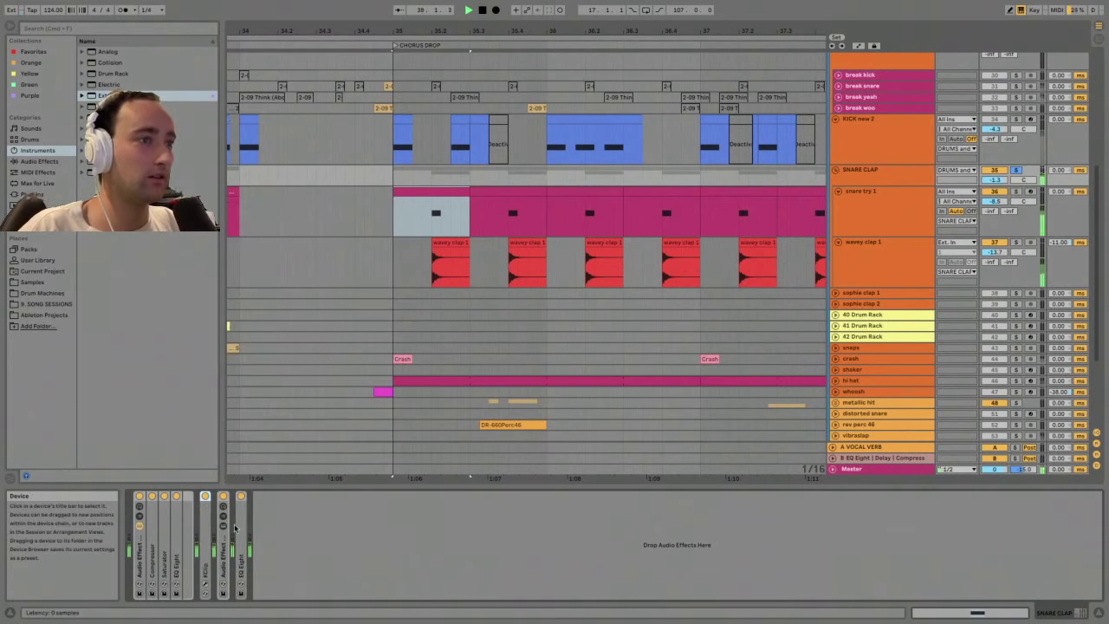
- Unfold the group's second Audio Effect Rack, compare playback from CHORUS DROP with it bypassed and active, and collapse it
double_click(223, 559)
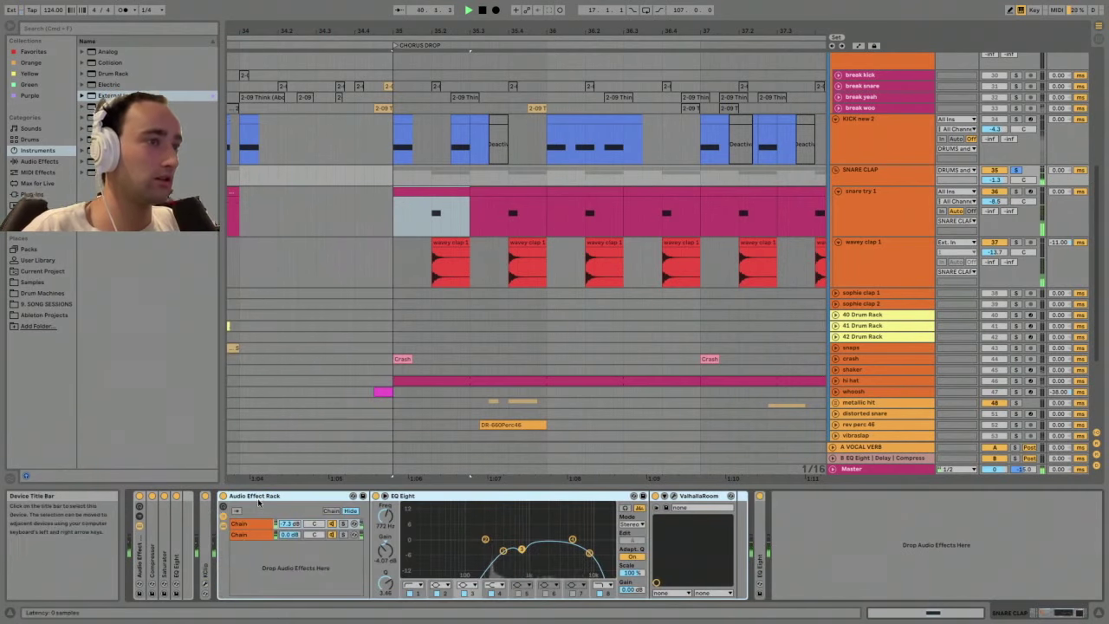
click(223, 495)
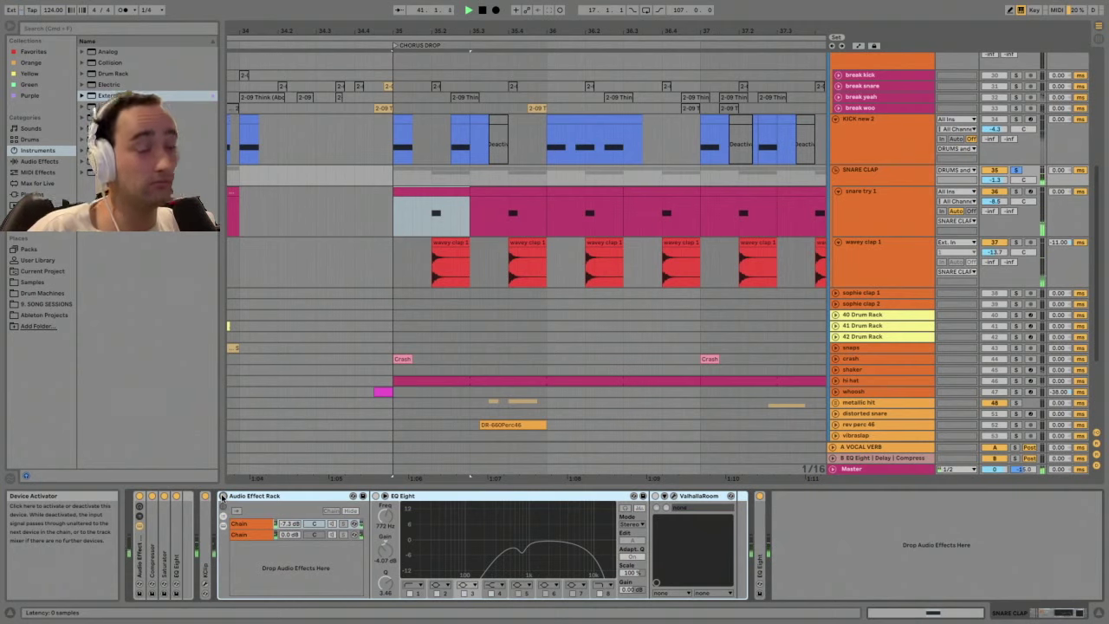
key(space)
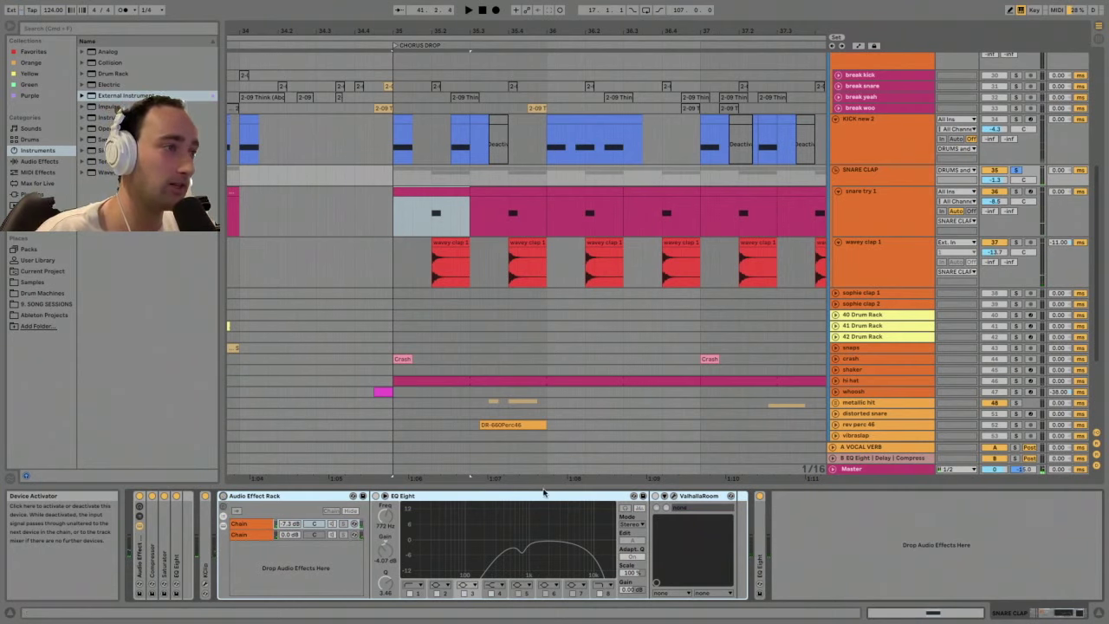
key(space)
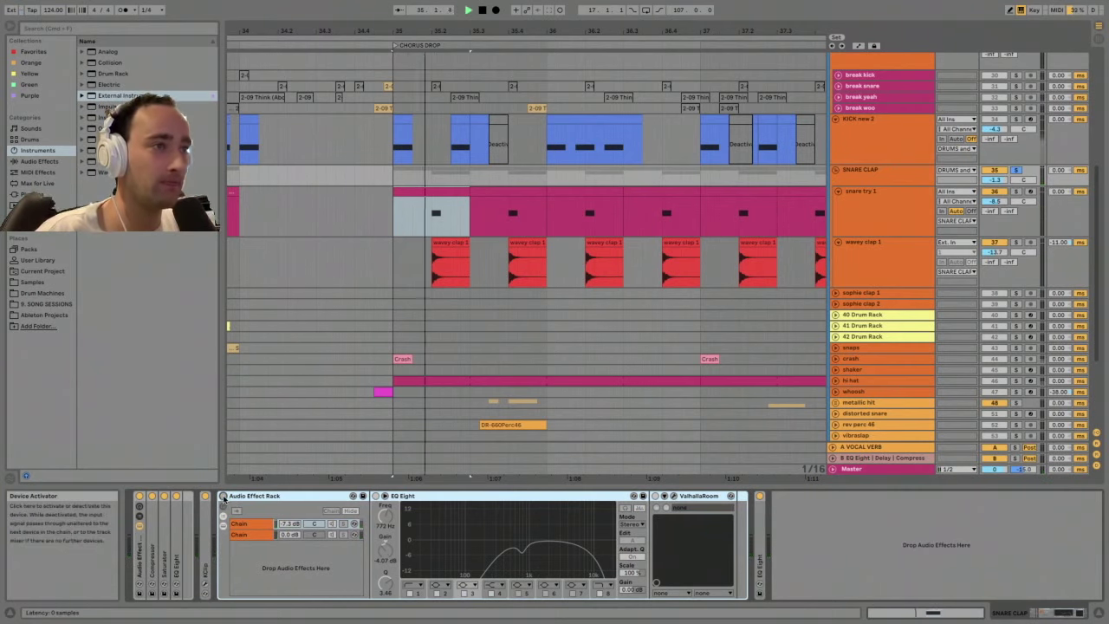
click(222, 496)
key(space)
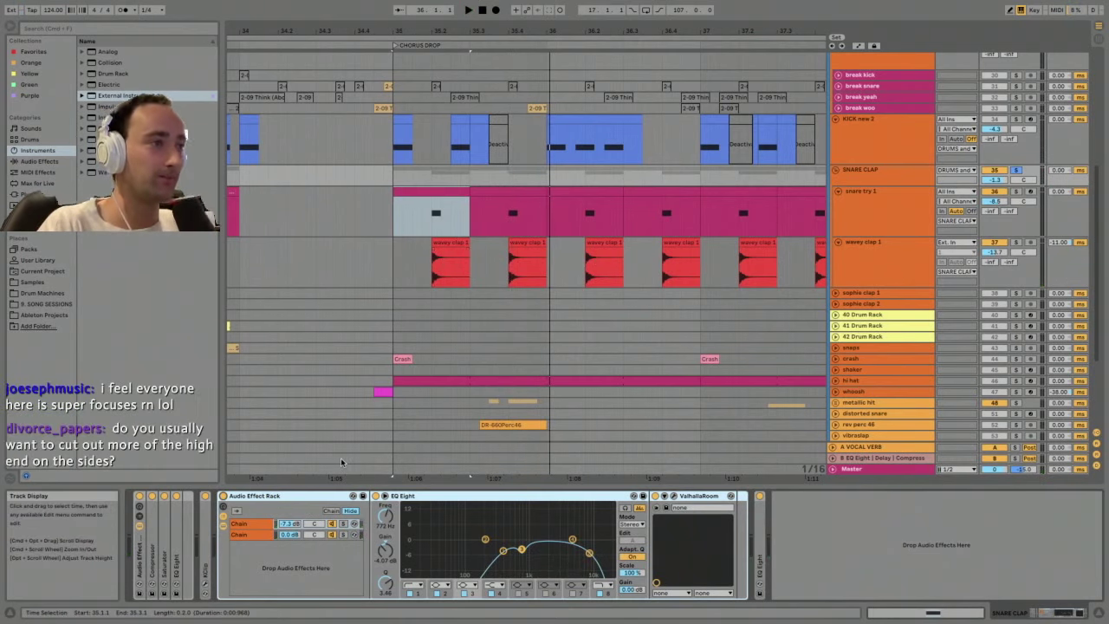
click(222, 497)
key(space)
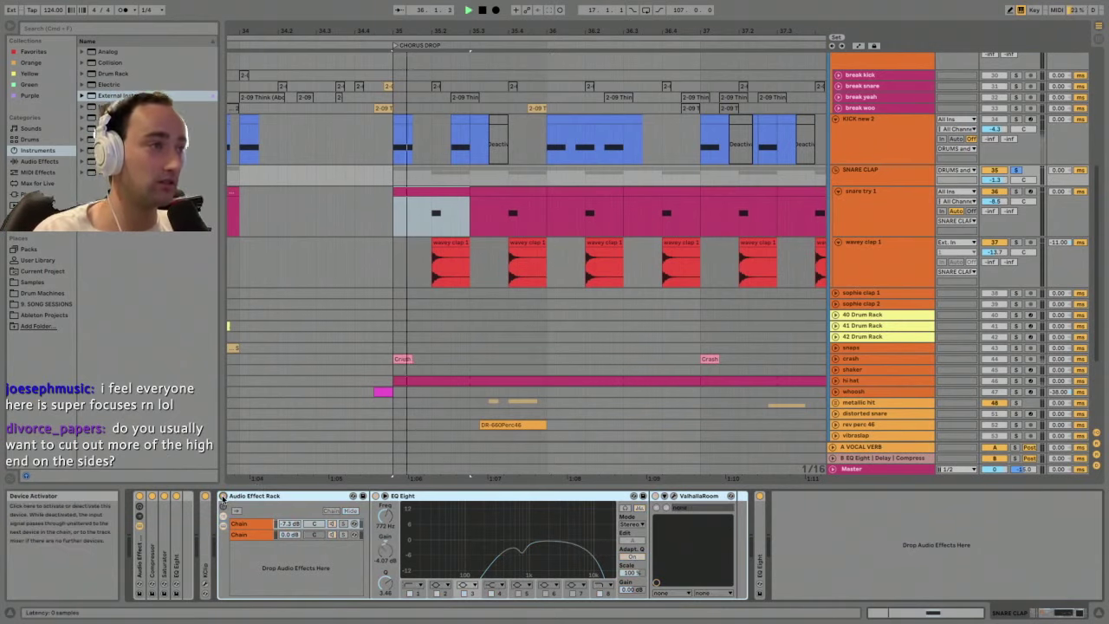
double_click(241, 496)
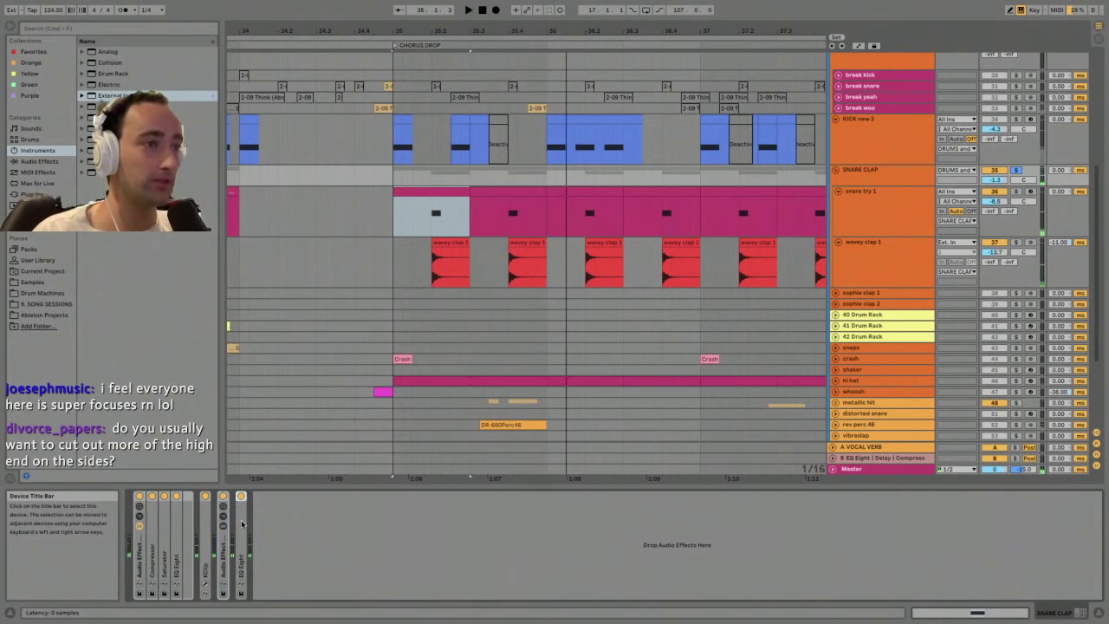
- Unfold the last EQ Eight of the SNARE CLAP group and show the effect chain of wavey clap 1
double_click(241, 496)
click(850, 174)
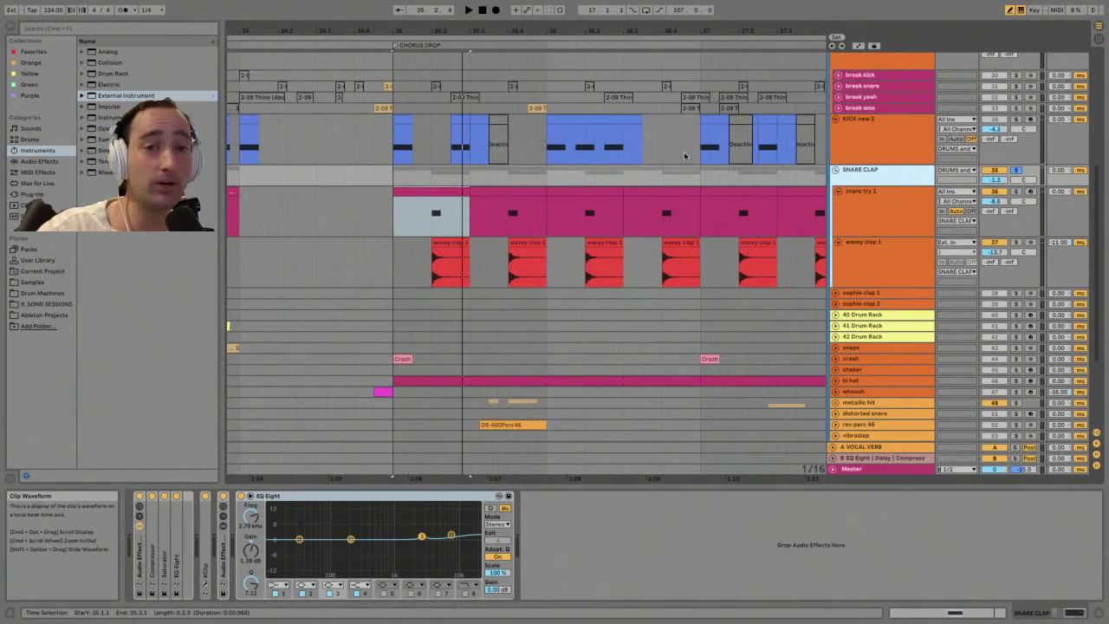
click(889, 260)
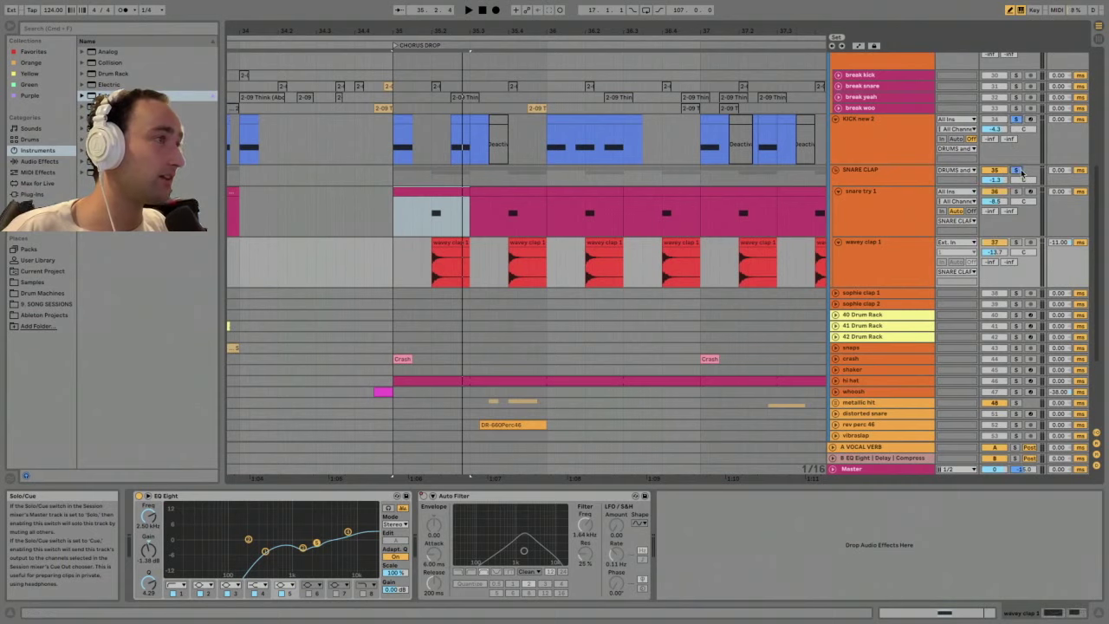
- Fold the SNARE CLAP group, the KICK new 2 track and the THINK BREAK group in the arrangement
click(846, 178)
click(837, 191)
click(838, 202)
click(836, 170)
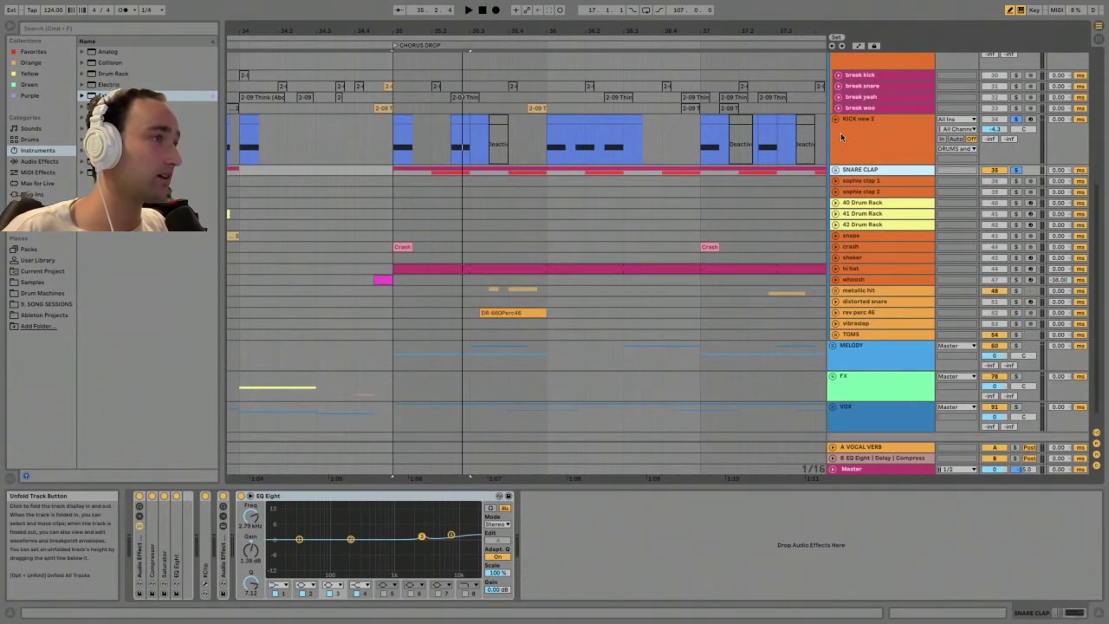
click(837, 118)
scroll(837, 119, up, 1)
click(838, 86)
click(838, 85)
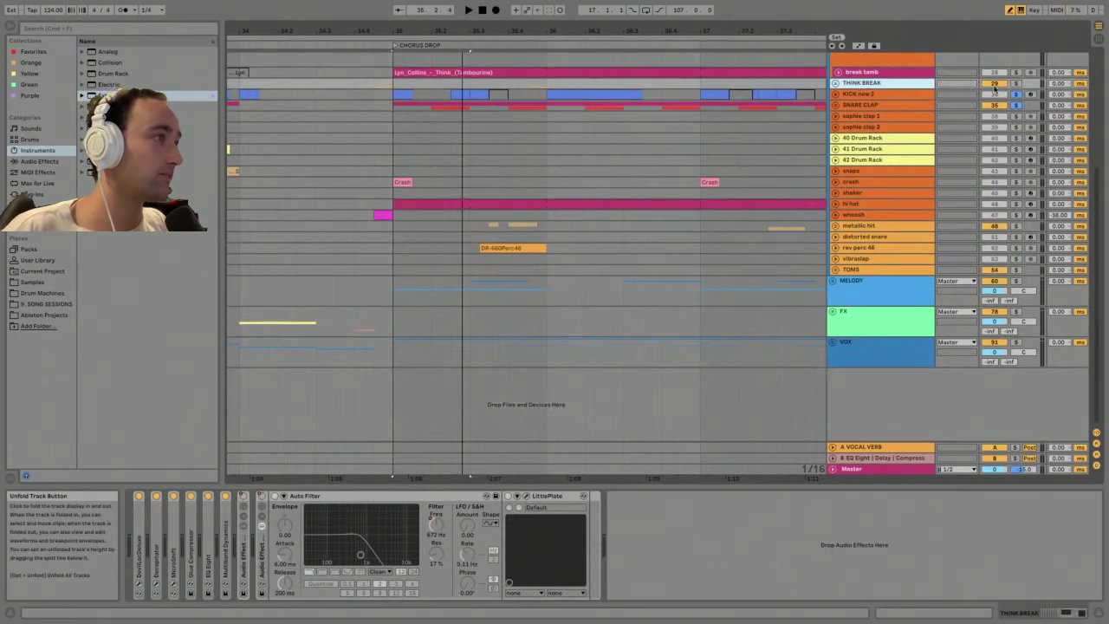
- Audition THINK BREAK just tamb soloed together with KICK new 2 and SNARE CLAP, and fold its group
scroll(998, 80, up, 3)
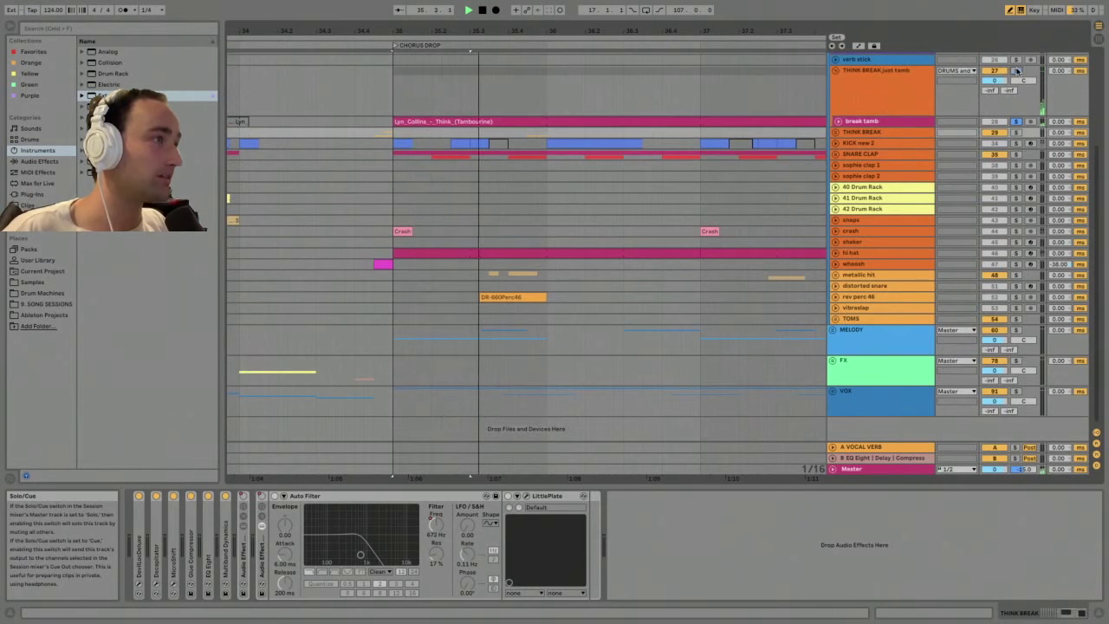
click(1015, 154)
super+click(1016, 143)
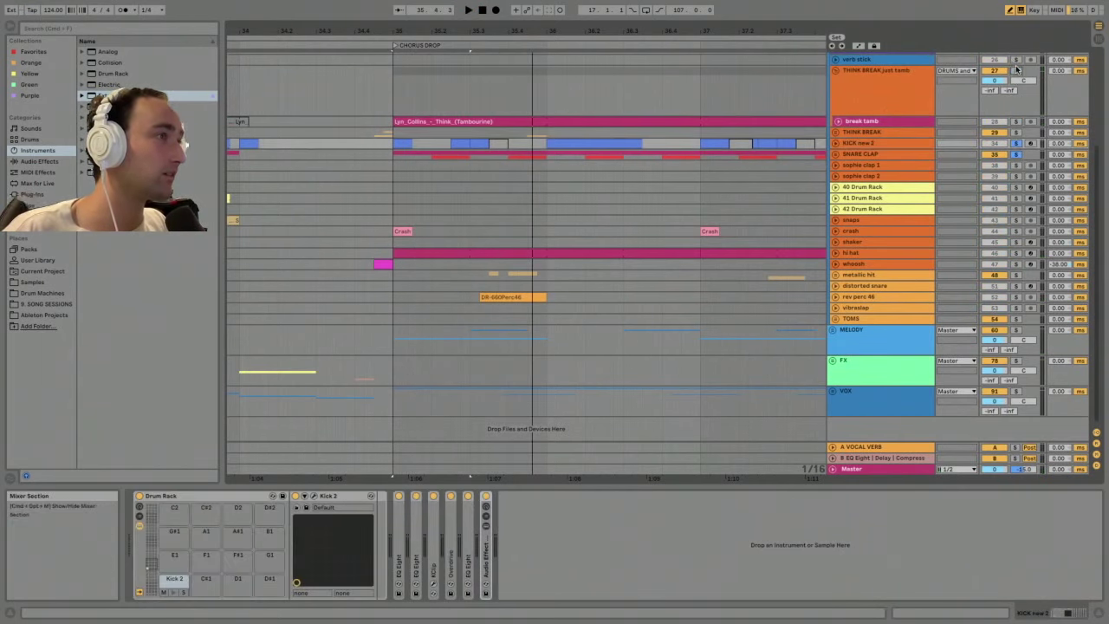
click(871, 70)
click(836, 71)
drag(709, 31, 568, 2)
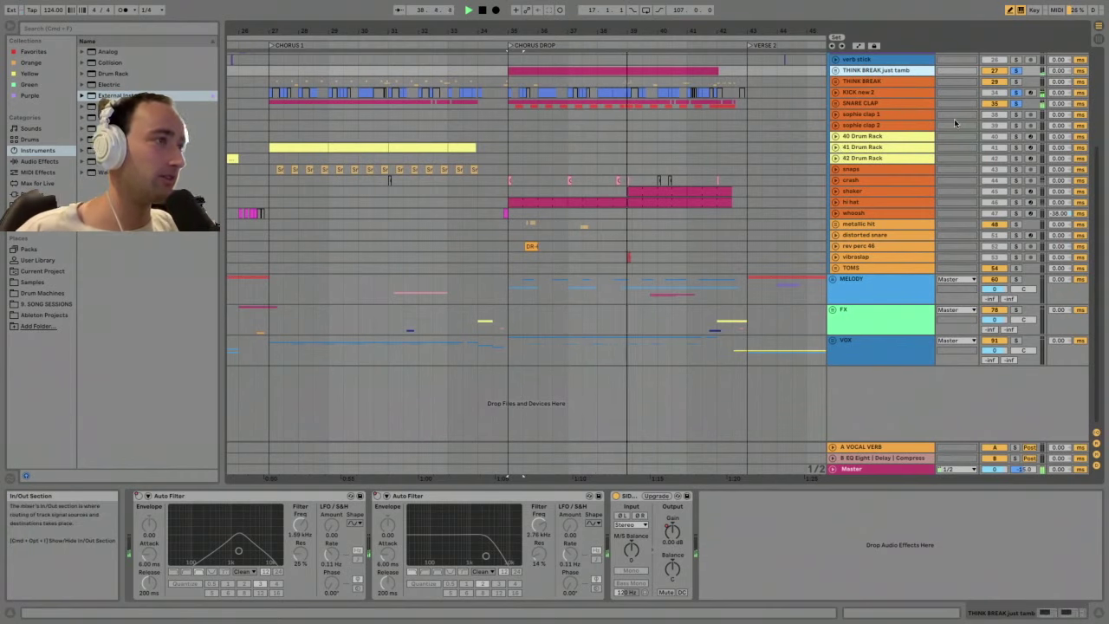
- Unfold and solo the hi hat track and play it from its clip at bar 37
click(871, 202)
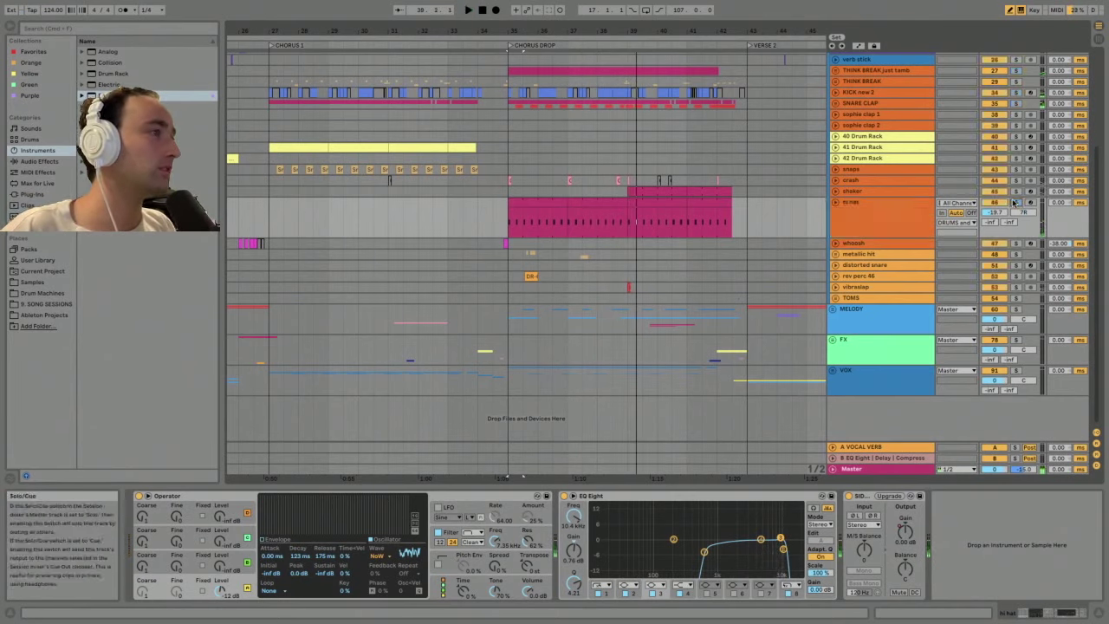
click(586, 216)
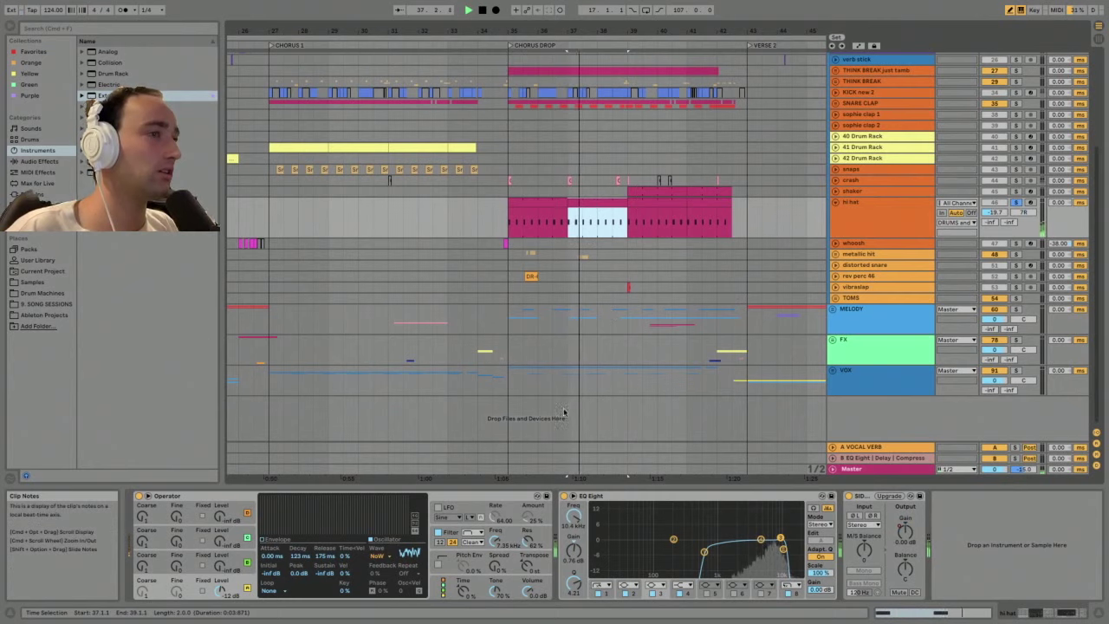
key(space)
- Compare the hi hat with its EQ Eight off and on during playback and display Operator's filter envelope
click(182, 494)
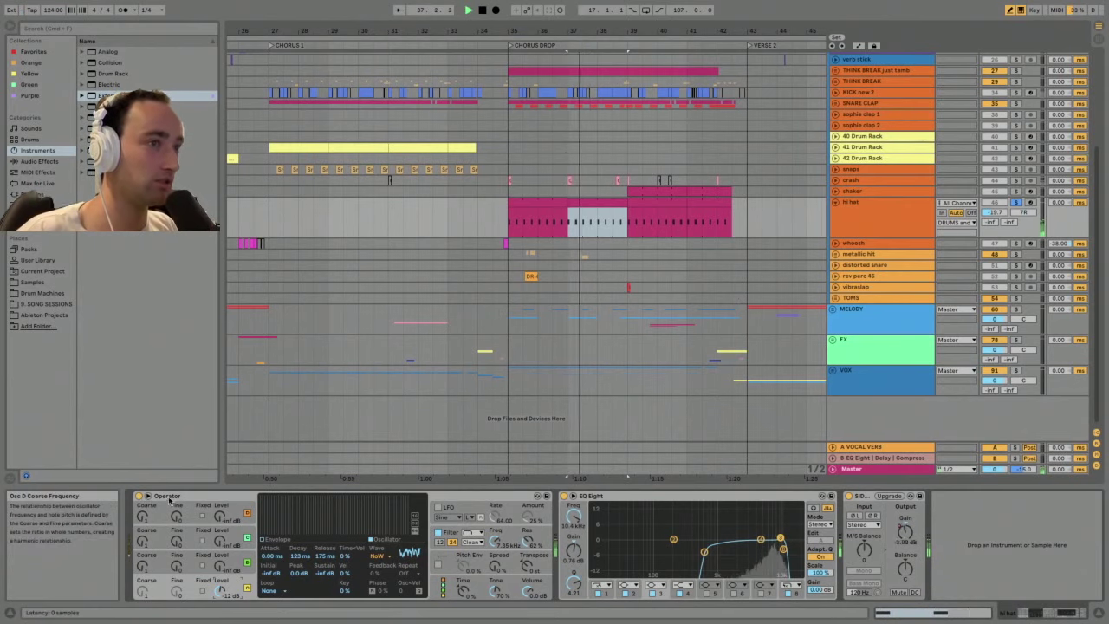
click(564, 496)
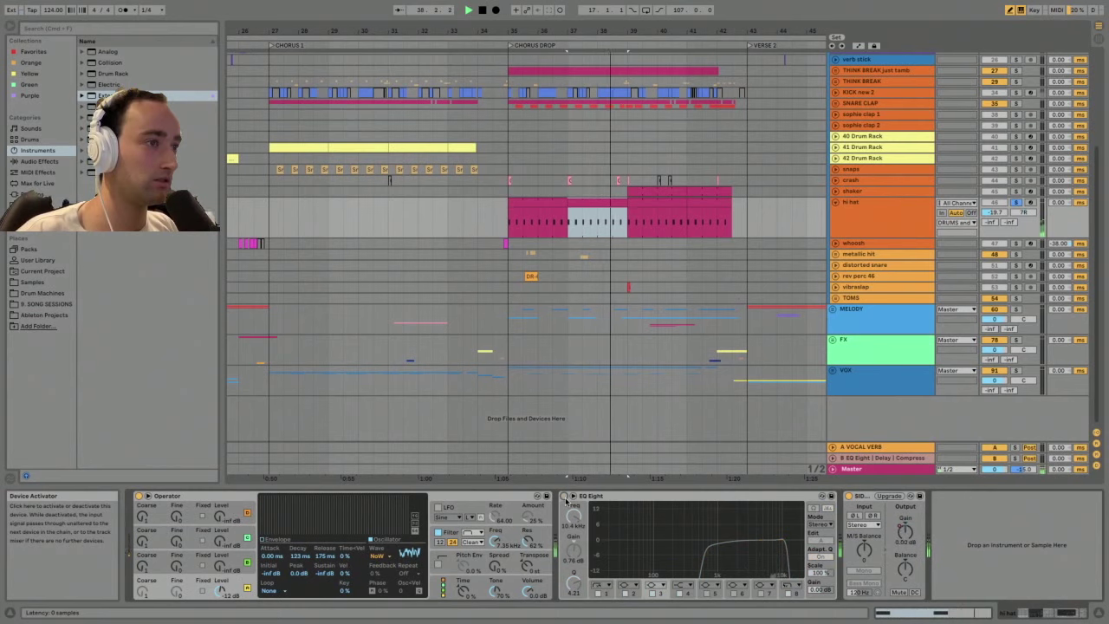
click(564, 496)
click(507, 555)
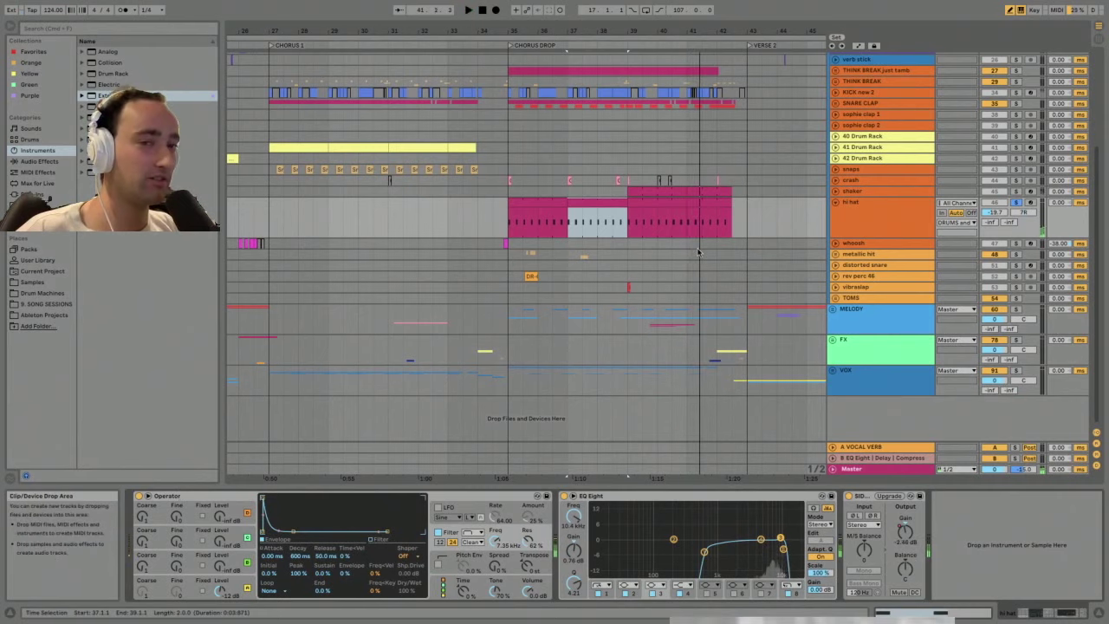
- Fold the hi hat track and bring the song sections from INTRO to VERSE 2 into view
click(867, 216)
scroll(856, 118, up, 1)
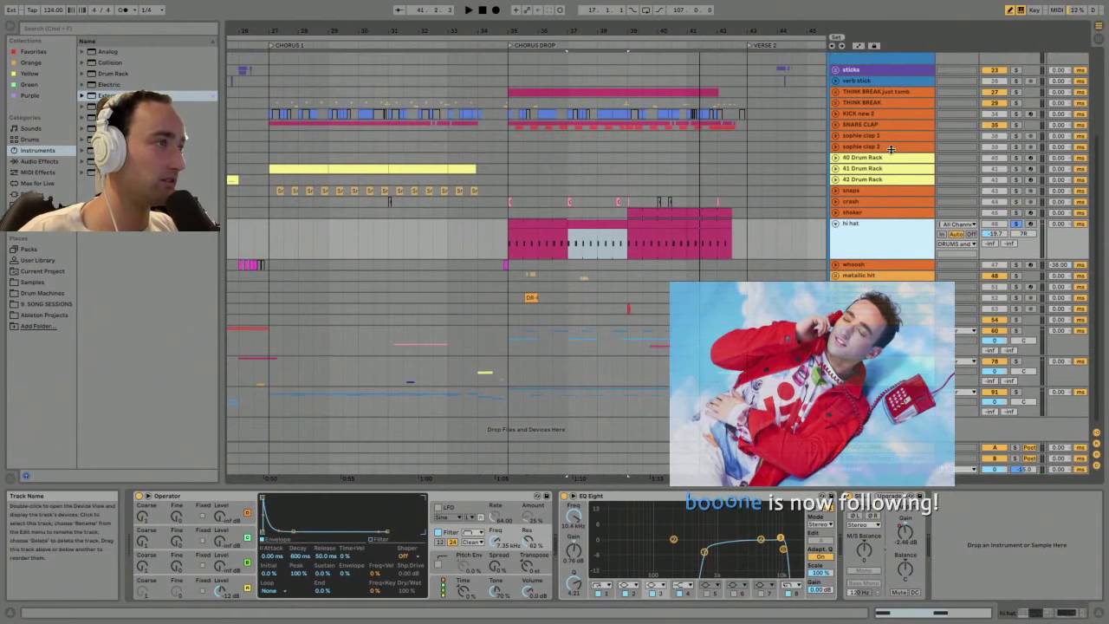
drag(586, 31, 585, 9)
click(835, 223)
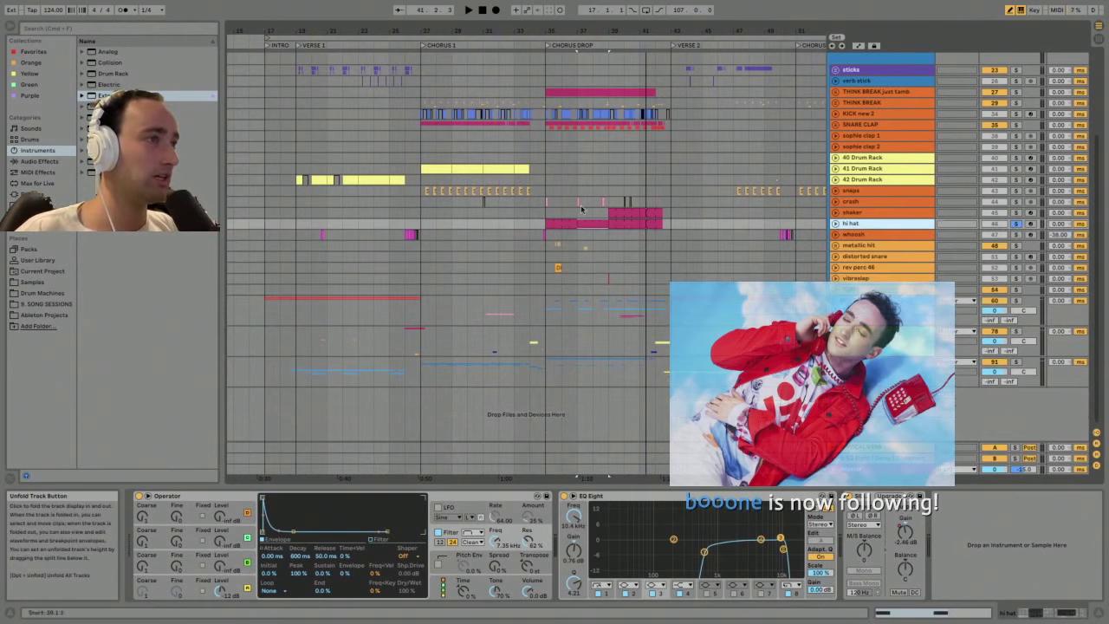
- Solo the crash track and play its Crash 909X clip at the start of CHORUS DROP in close view
click(547, 203)
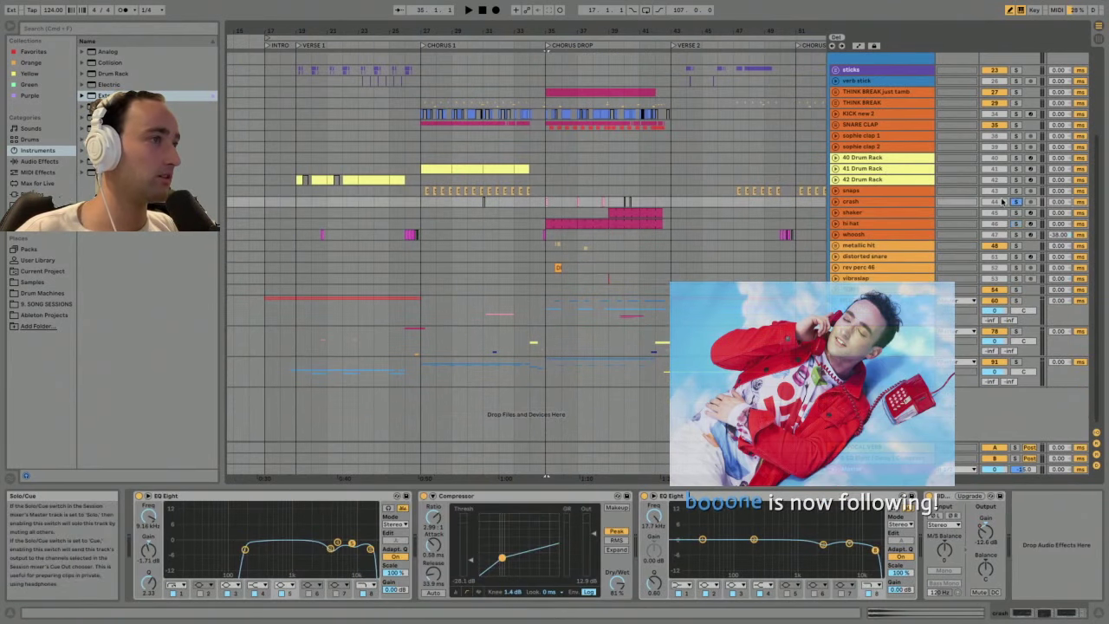
click(851, 202)
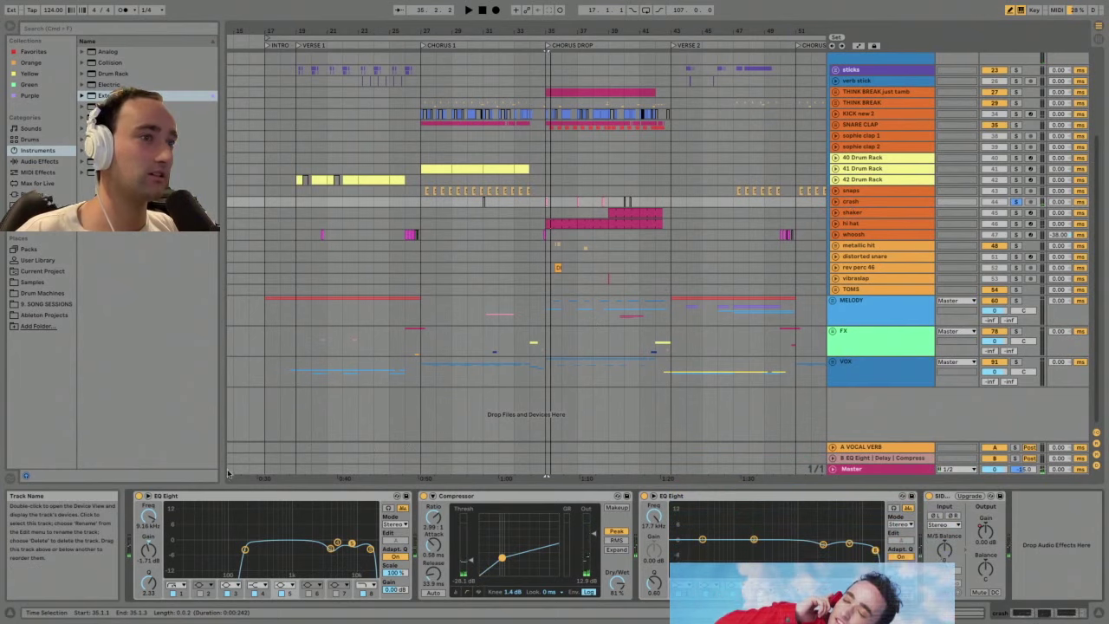
drag(537, 31, 604, 86)
drag(605, 30, 605, 61)
key(space)
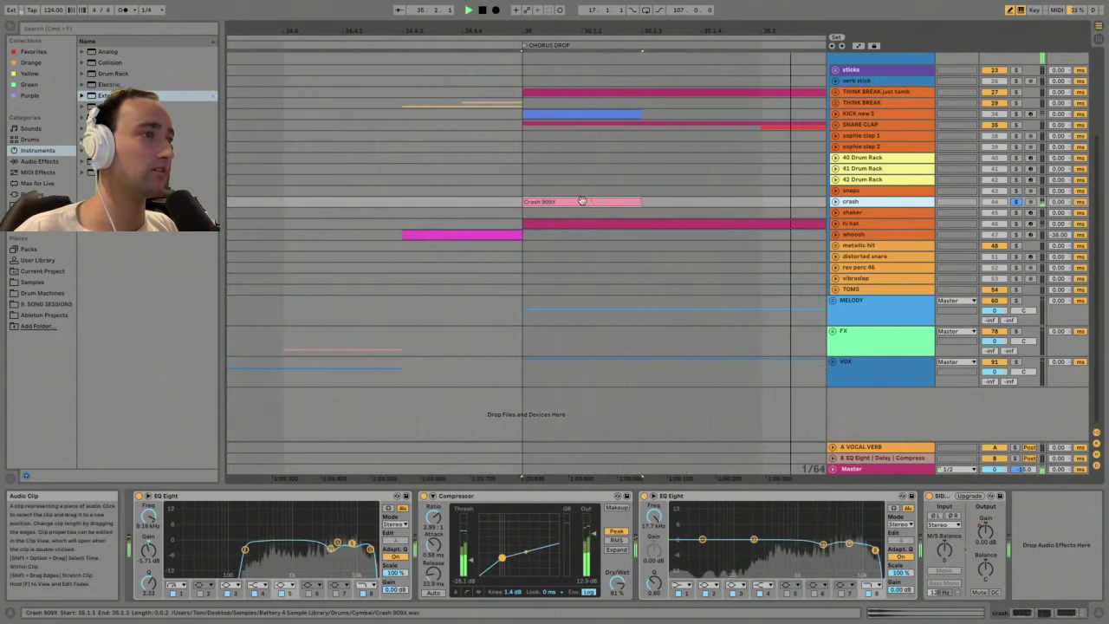
key(space)
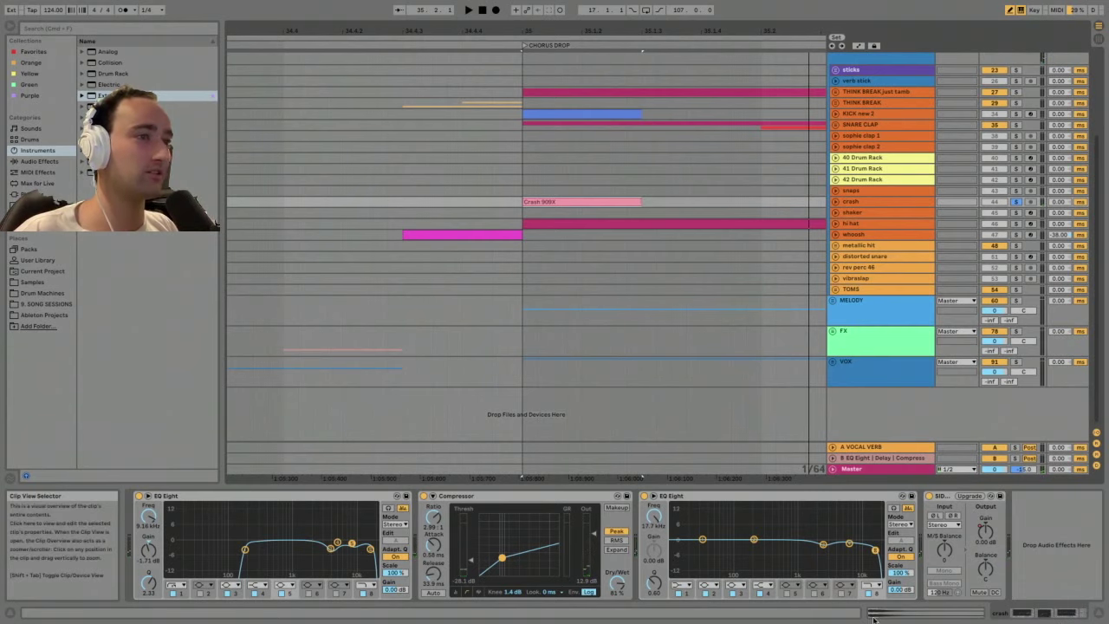
- Collapse the crash track's two EQ Eights, its Compressor and its SIDECHAIN device
double_click(201, 495)
double_click(201, 496)
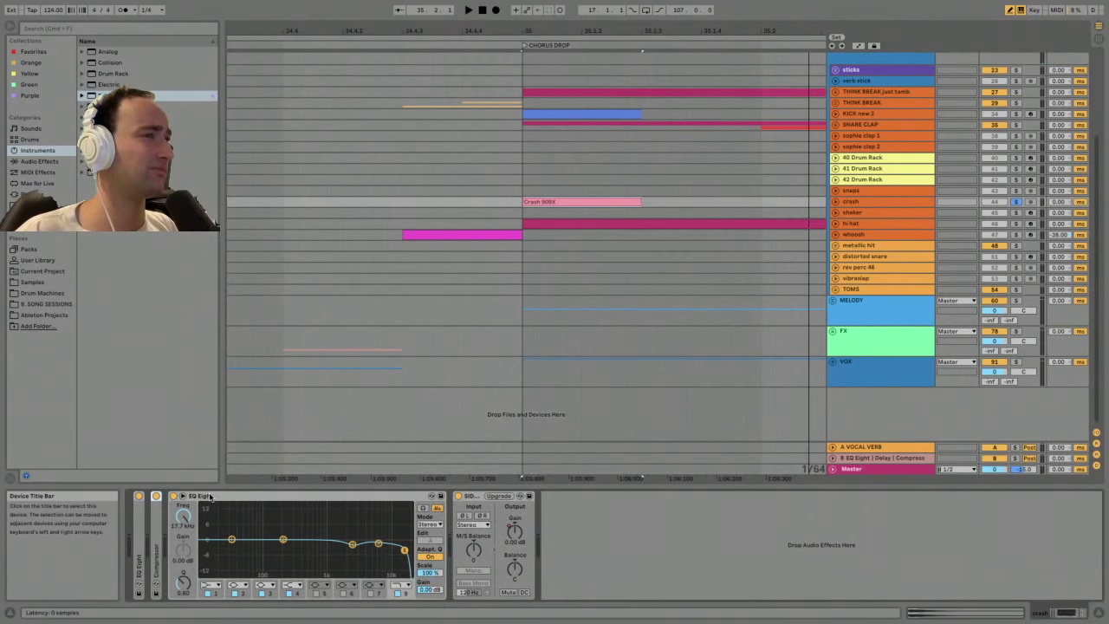
double_click(244, 497)
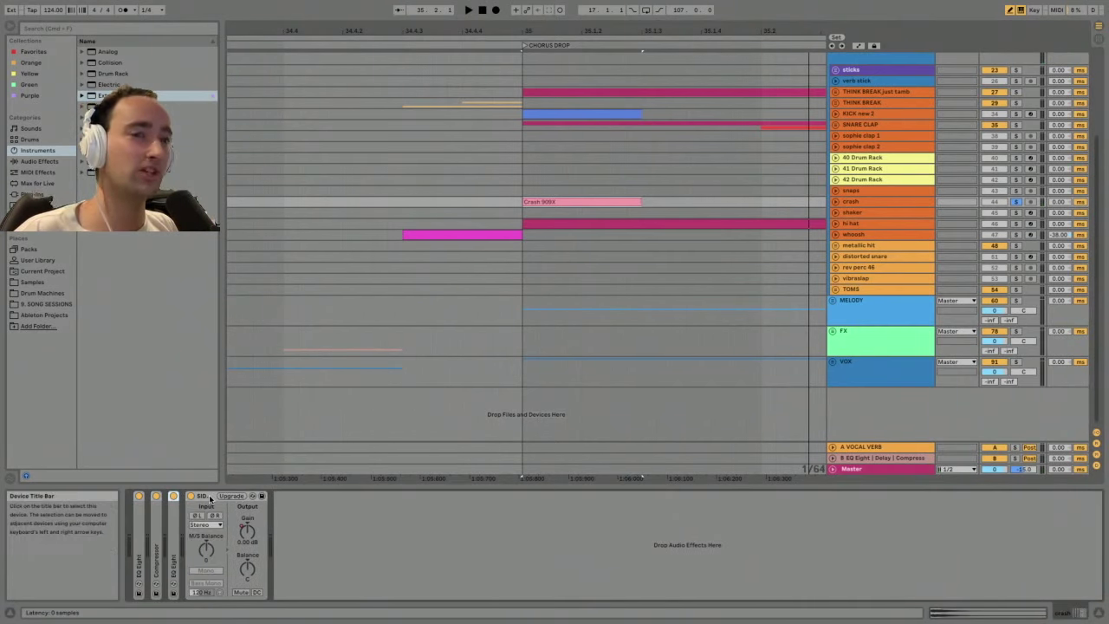
double_click(208, 497)
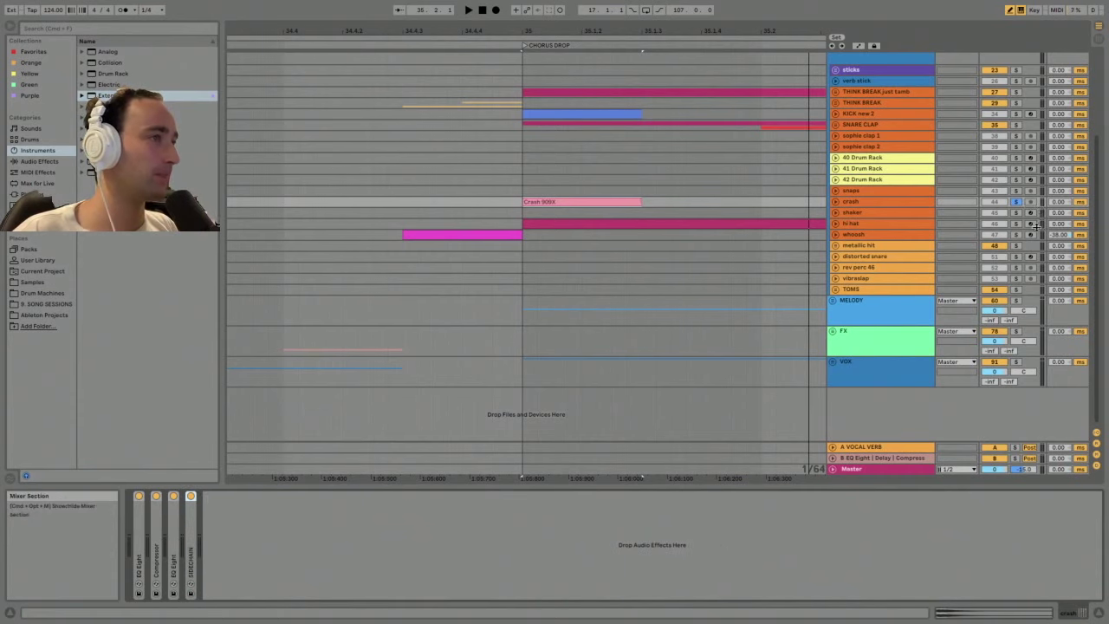
- Solo the whoosh track and play its clips leading into CHORUS DROP and CHORUS 1
click(468, 239)
key(space)
key(space)
drag(676, 31, 675, 6)
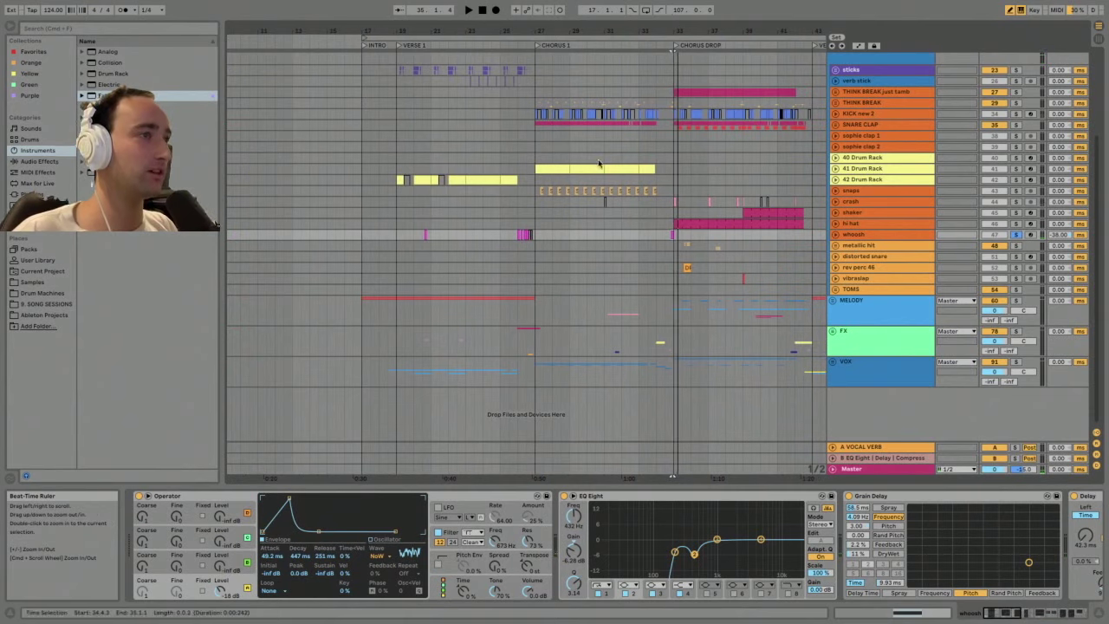
click(521, 234)
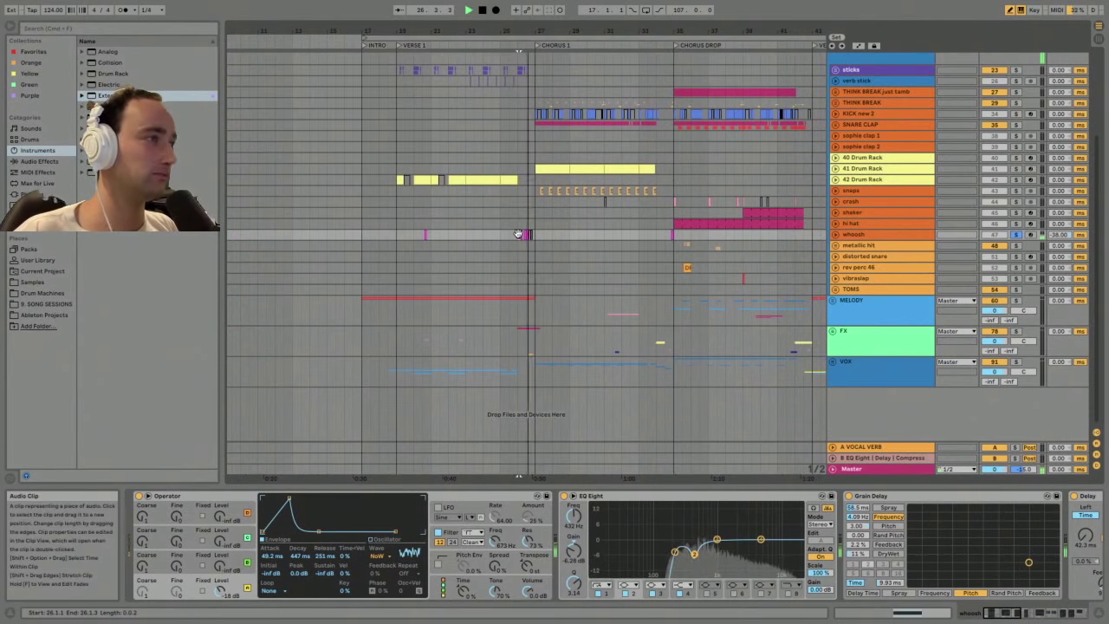
- Select the whoosh track and replay its clips leading into CHORUS 1
key(space)
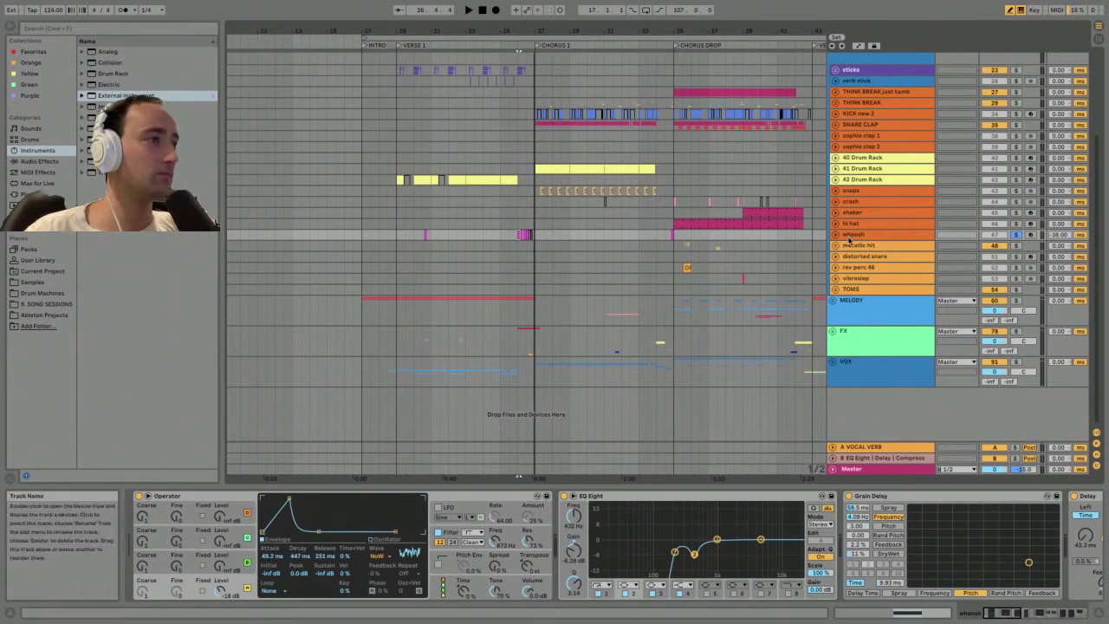
click(855, 235)
click(859, 225)
click(859, 234)
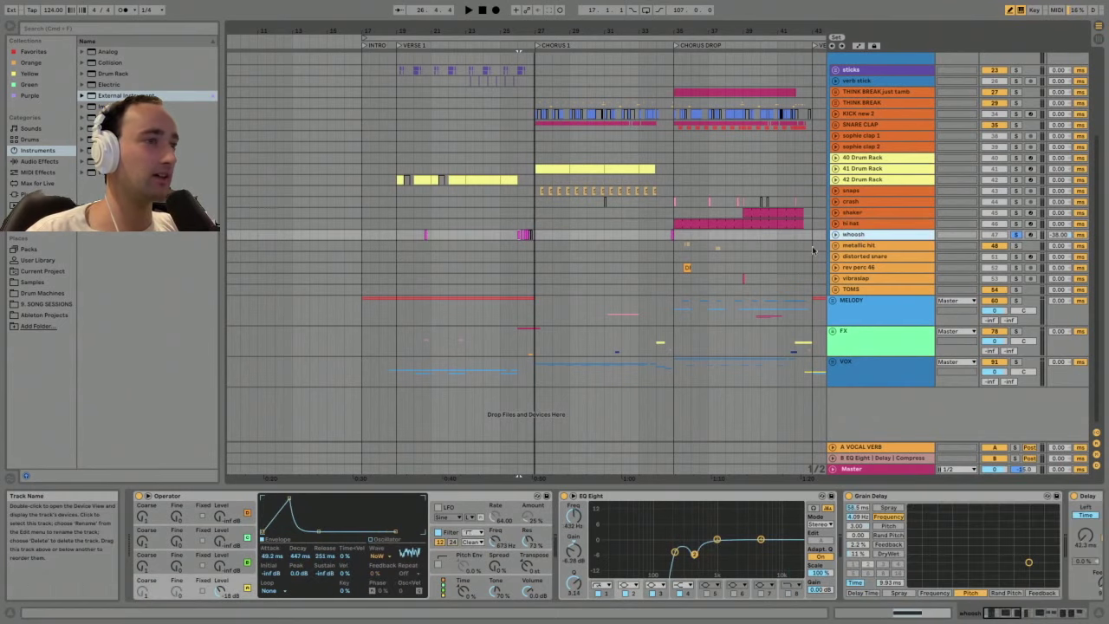
key(space)
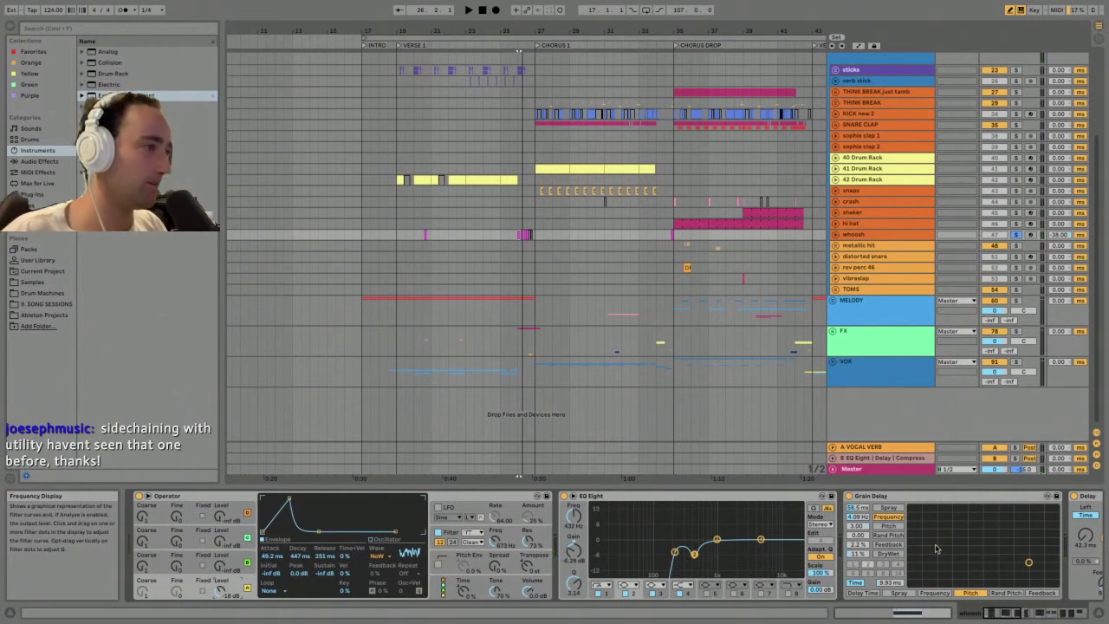
- Audition the whoosh while switching its Grain Delay and Delay off and on to compare their effect
click(848, 496)
click(849, 496)
key(space)
drag(1013, 612, 1022, 612)
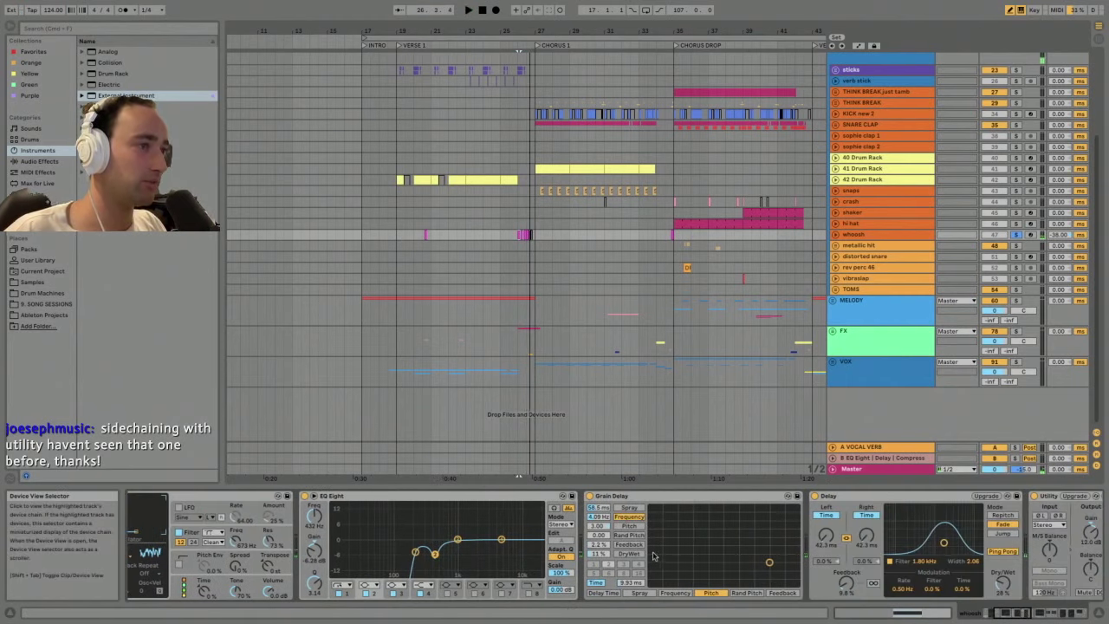
click(599, 497)
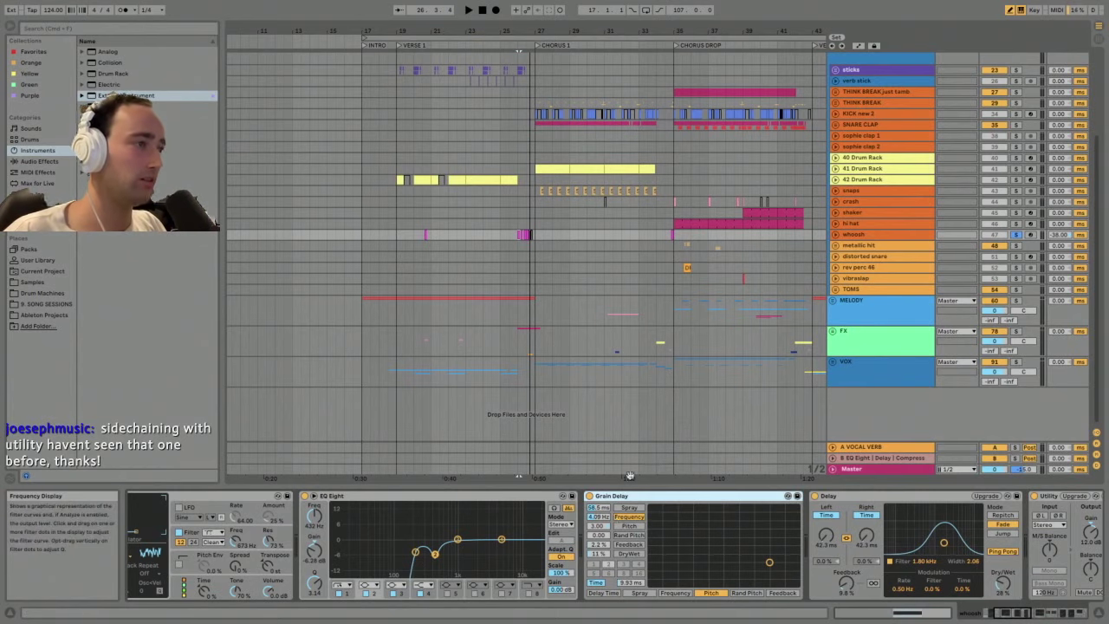
click(815, 497)
key(space)
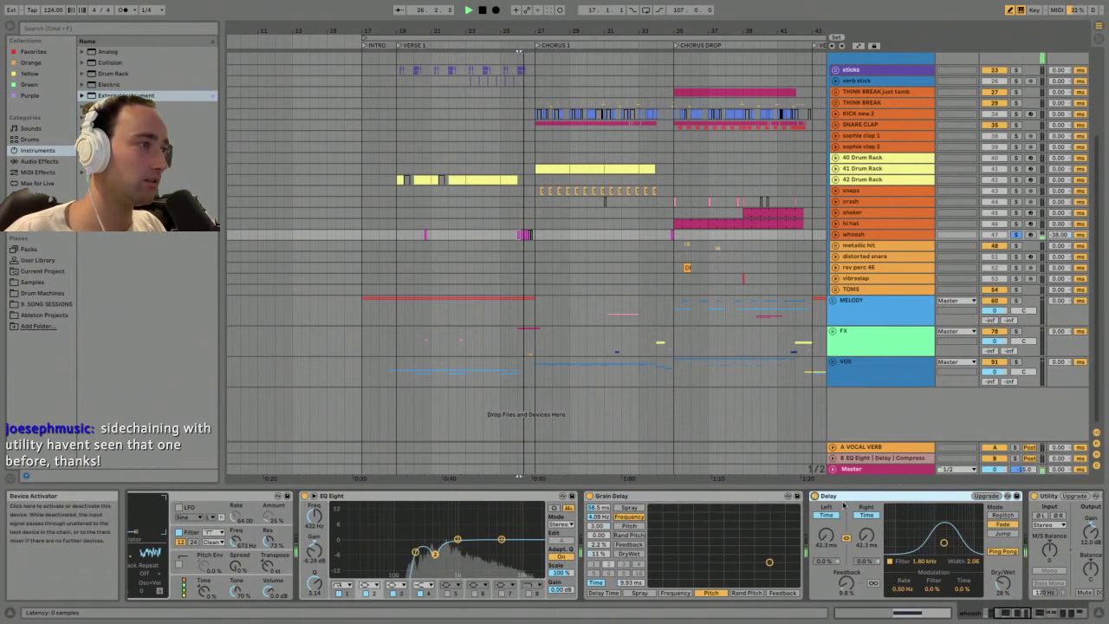
click(814, 496)
key(space)
scroll(815, 498, right, 3)
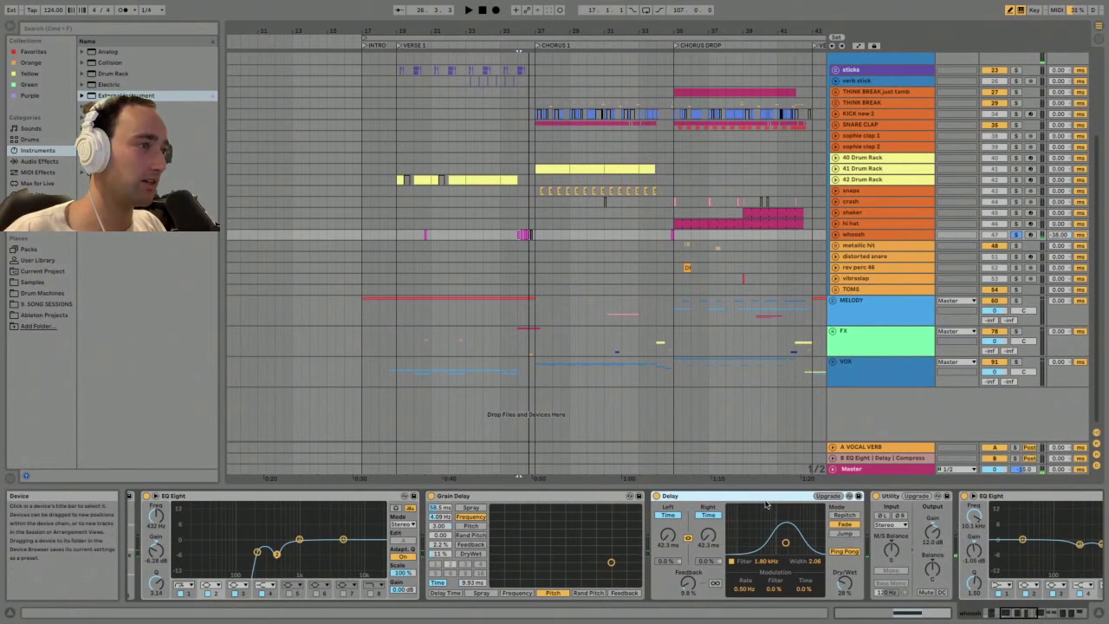
- Collapse the whoosh track's Delay, Grain Delay, Utility, second EQ Eight and Reverb
double_click(693, 496)
double_click(488, 496)
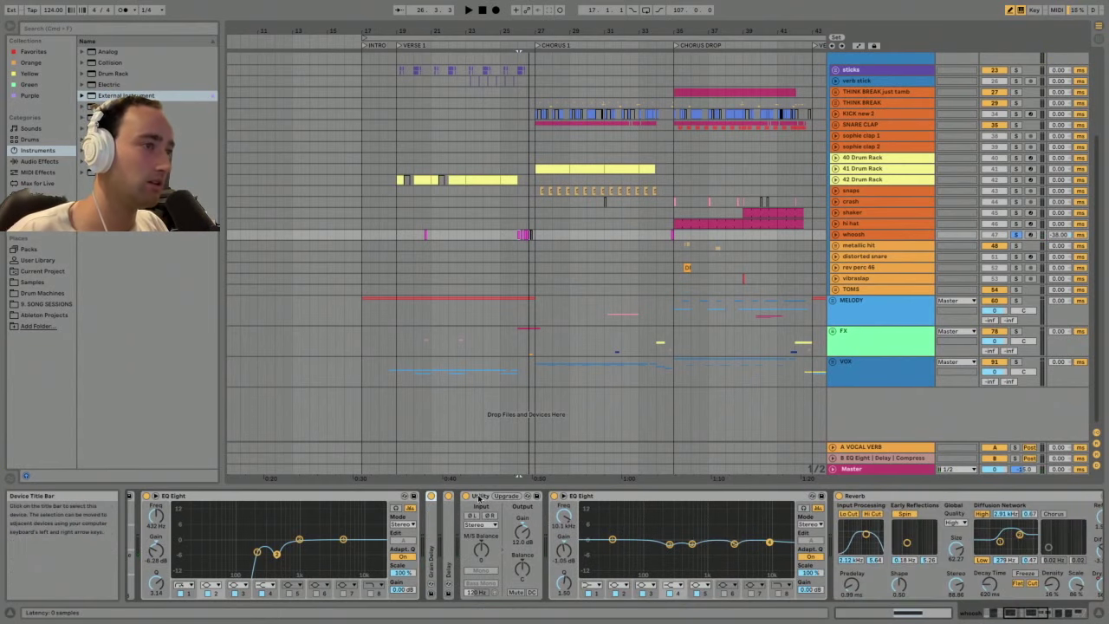
double_click(485, 497)
double_click(685, 497)
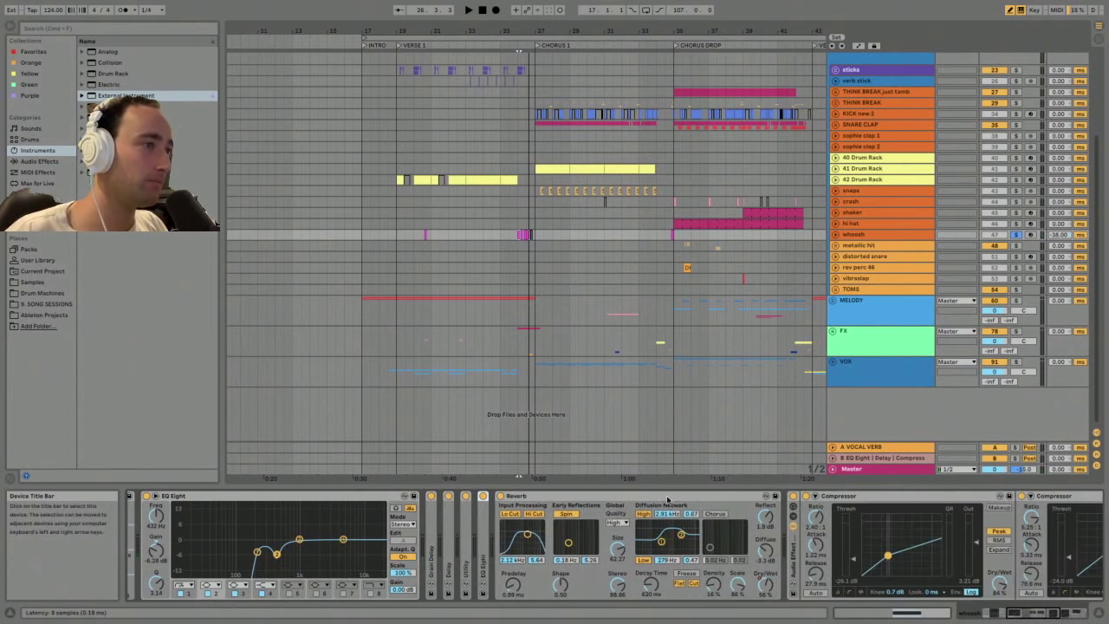
double_click(651, 497)
right_click(651, 498)
click(635, 499)
- Play the whoosh through the effect rack's two Compressors, Saturator and Limiter
key(space)
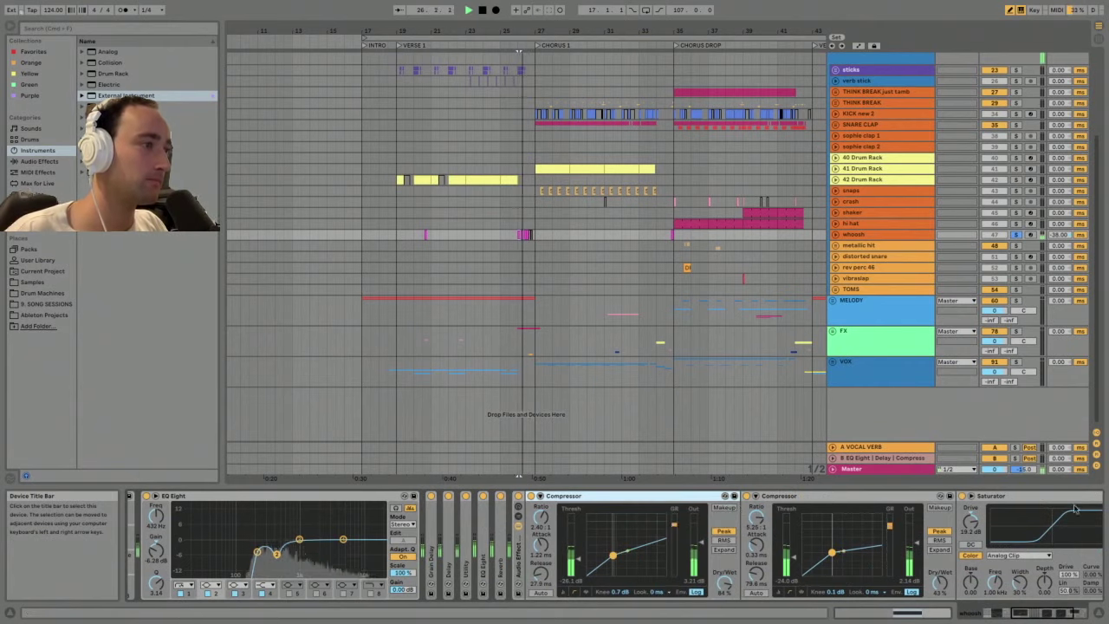
scroll(520, 546, right, 3)
key(space)
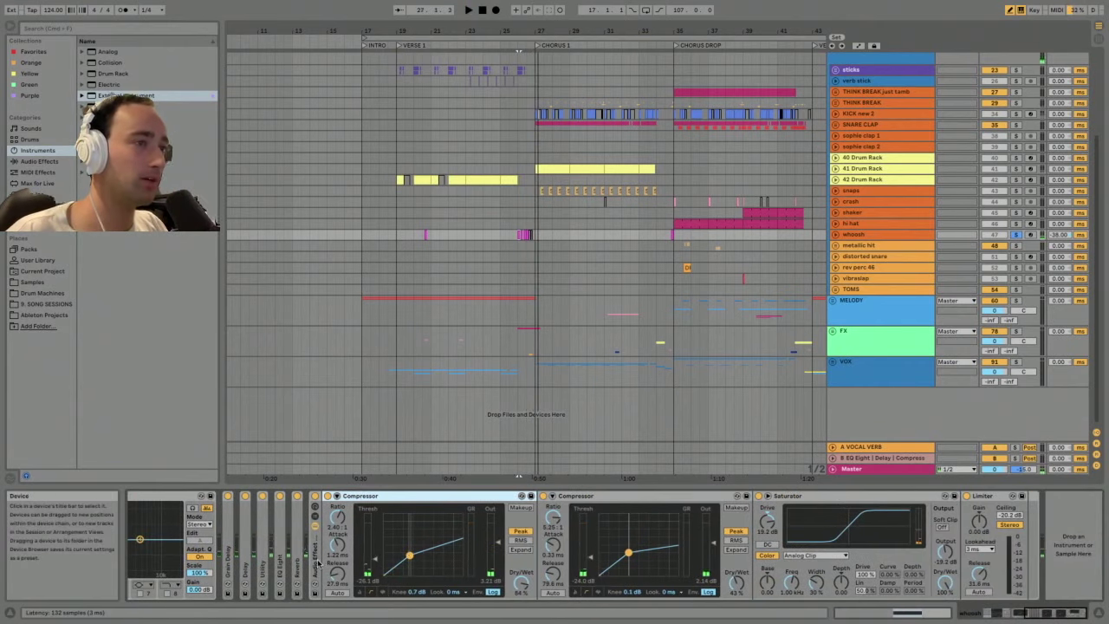
- Hide the effect rack's devices and collapse the first EQ Eight on the whoosh track
click(314, 526)
drag(1053, 613, 1005, 620)
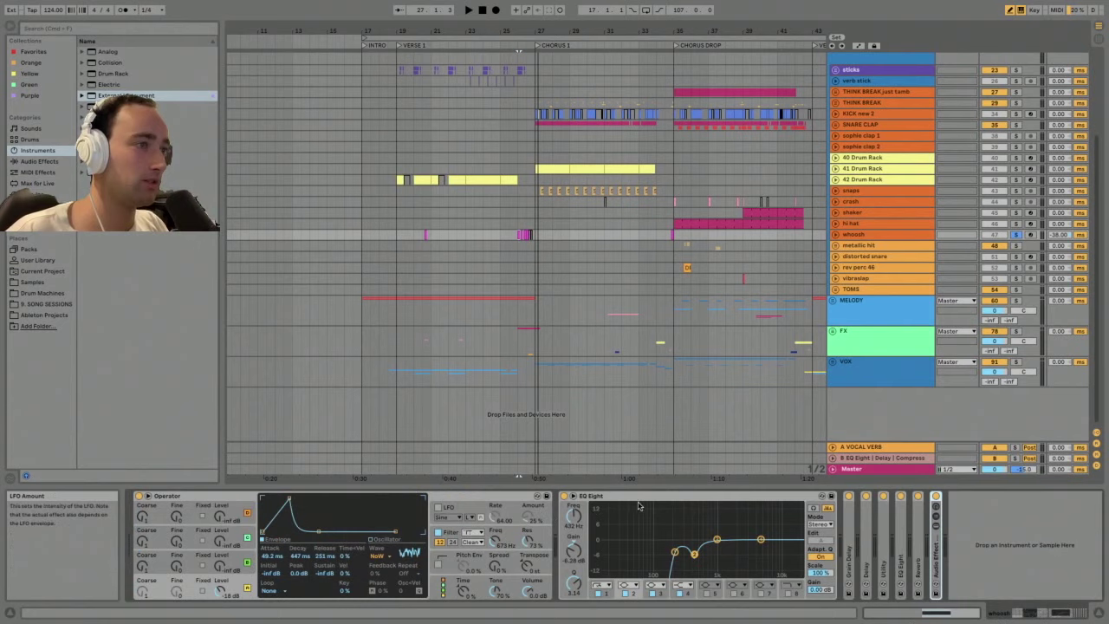
double_click(607, 496)
- Play the whoosh clips leading into CHORUS 1, CHORUS DROP and CHORUS 2 in turn
key(space)
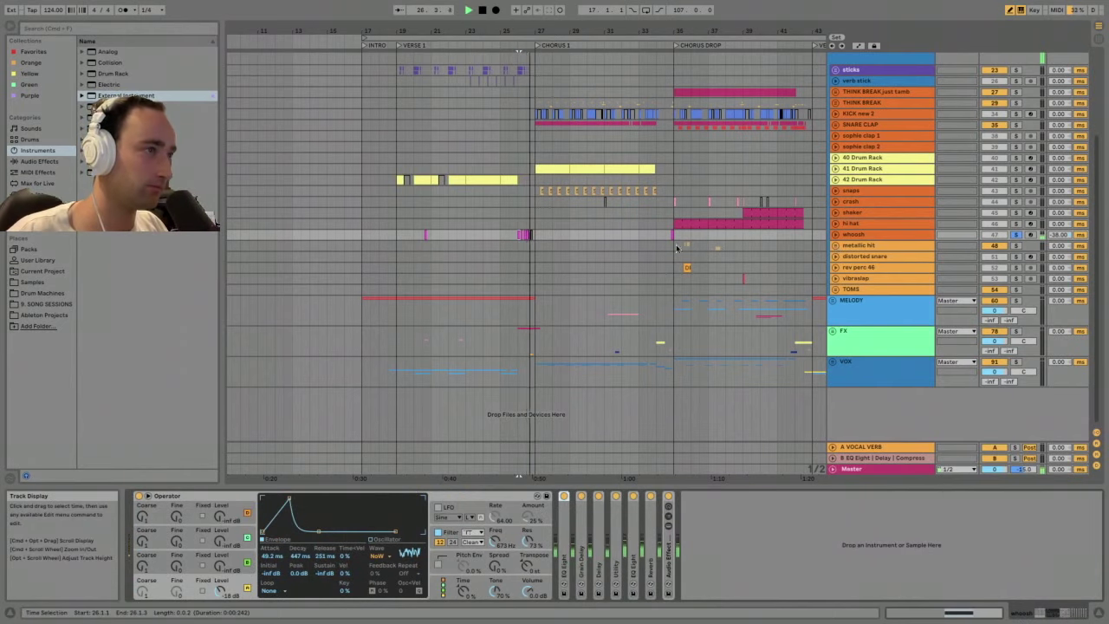
click(674, 234)
key(space)
key(space)
drag(746, 31, 500, 31)
click(687, 234)
key(space)
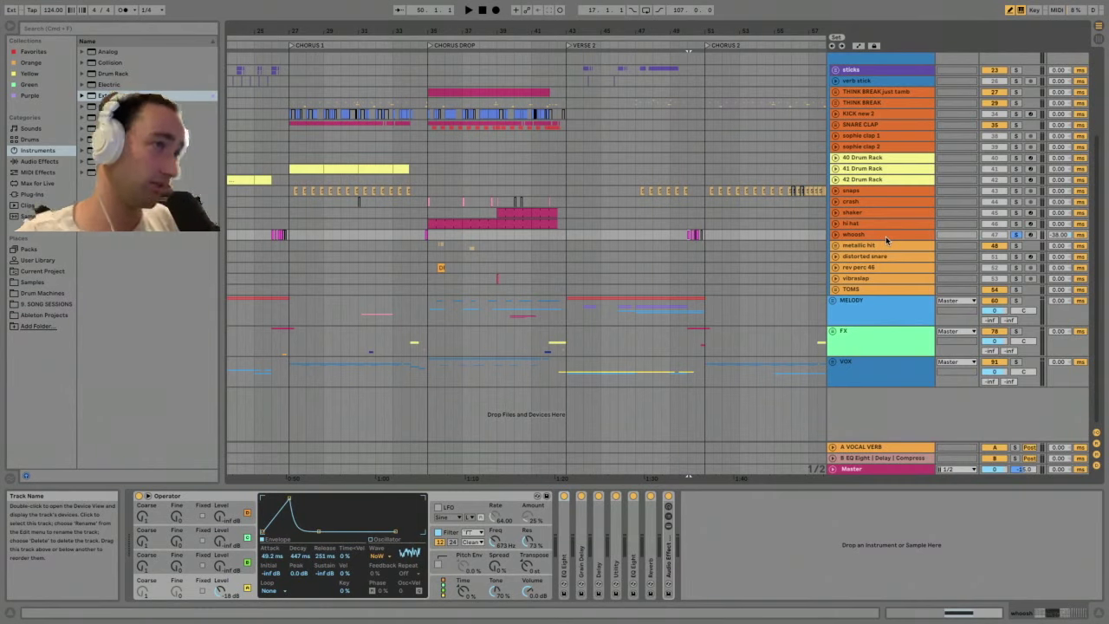
- Unsolo the whoosh track and place the insert marker on the metallic hit track at 59.3.1 in the second CHORUS DROP
drag(607, 30, 420, 23)
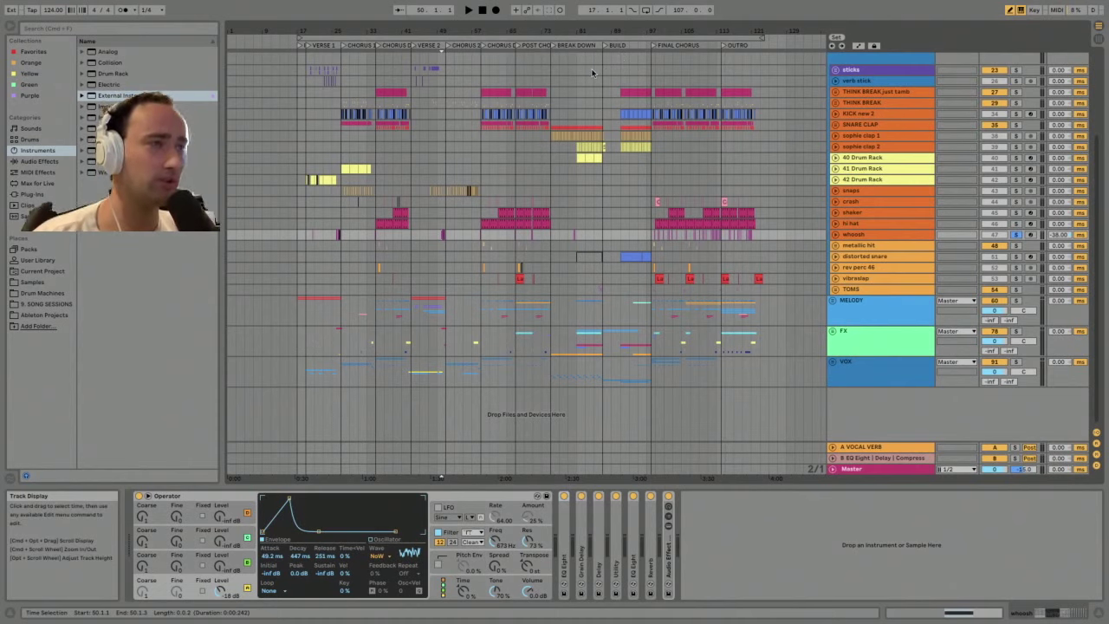
mouse_move(651, 29)
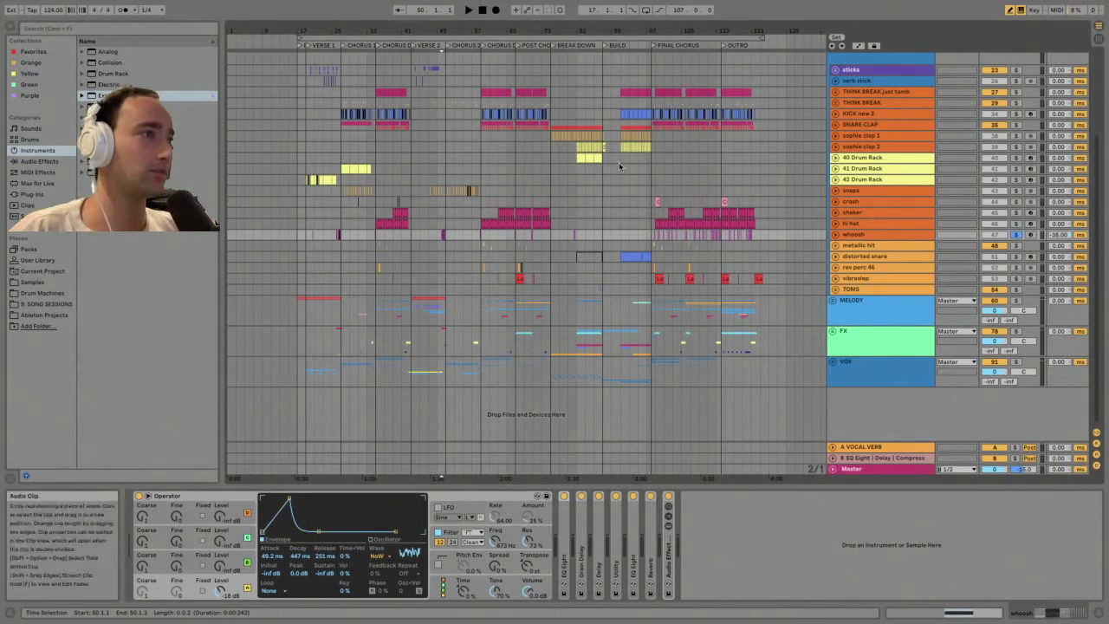
click(388, 223)
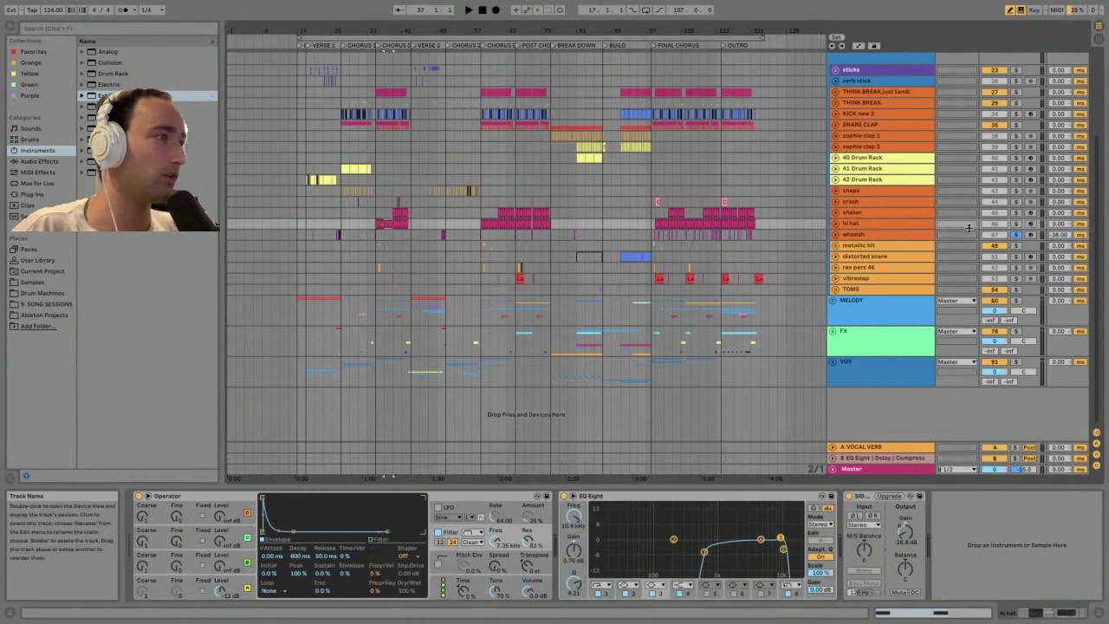
click(307, 247)
drag(456, 32, 465, 266)
click(774, 247)
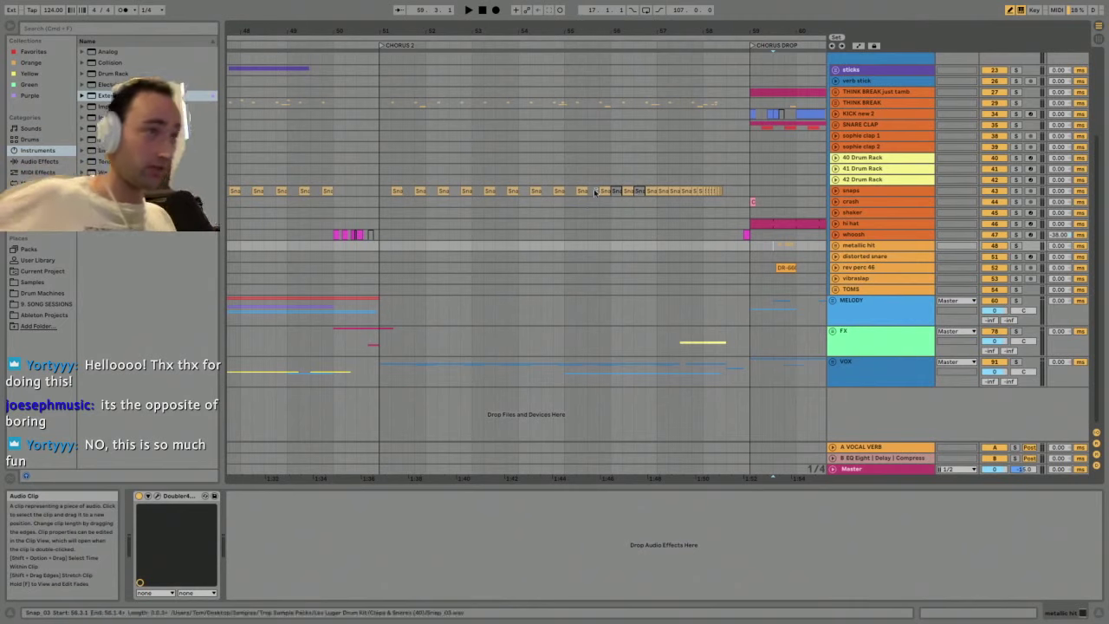
- Unfold the metallic hit group within the drums and solo it
scroll(396, 151, up, 1)
scroll(848, 116, up, 4)
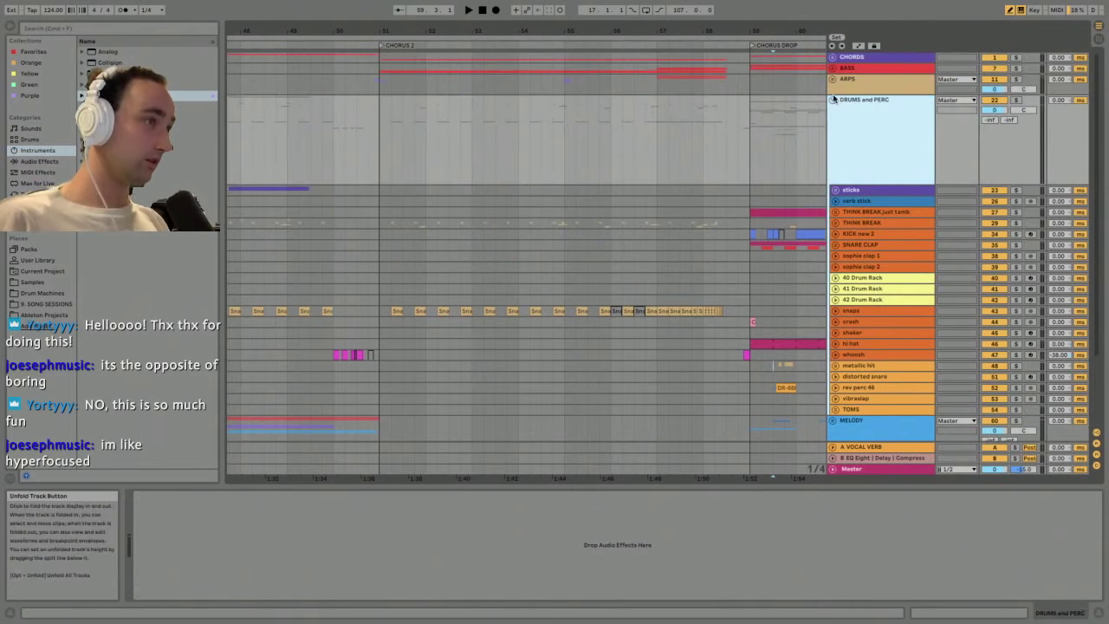
scroll(809, 290, down, 4)
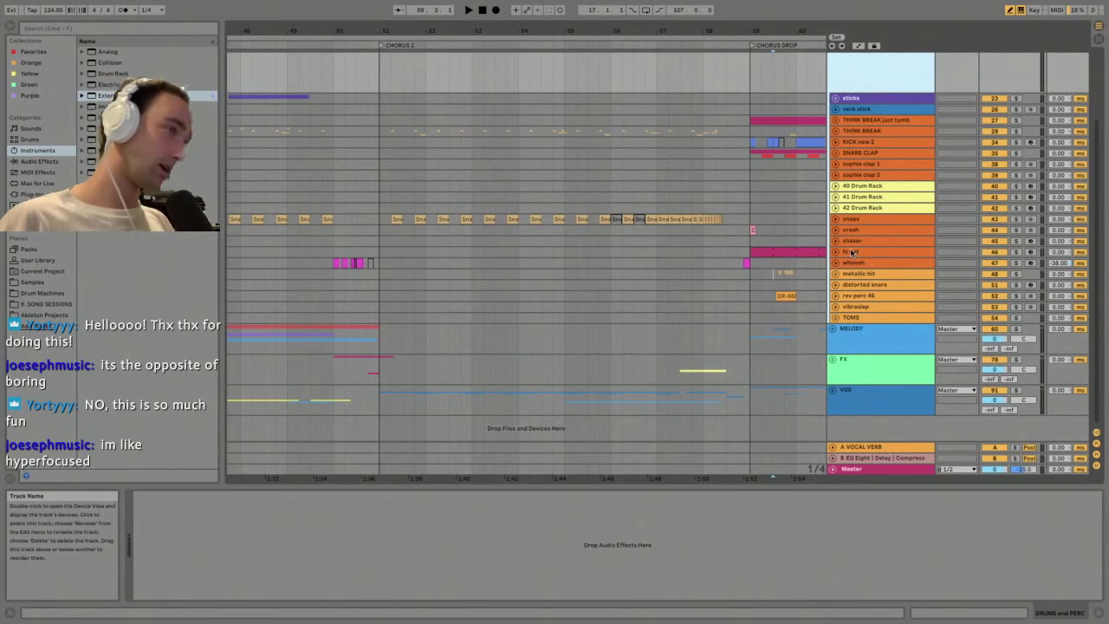
click(865, 273)
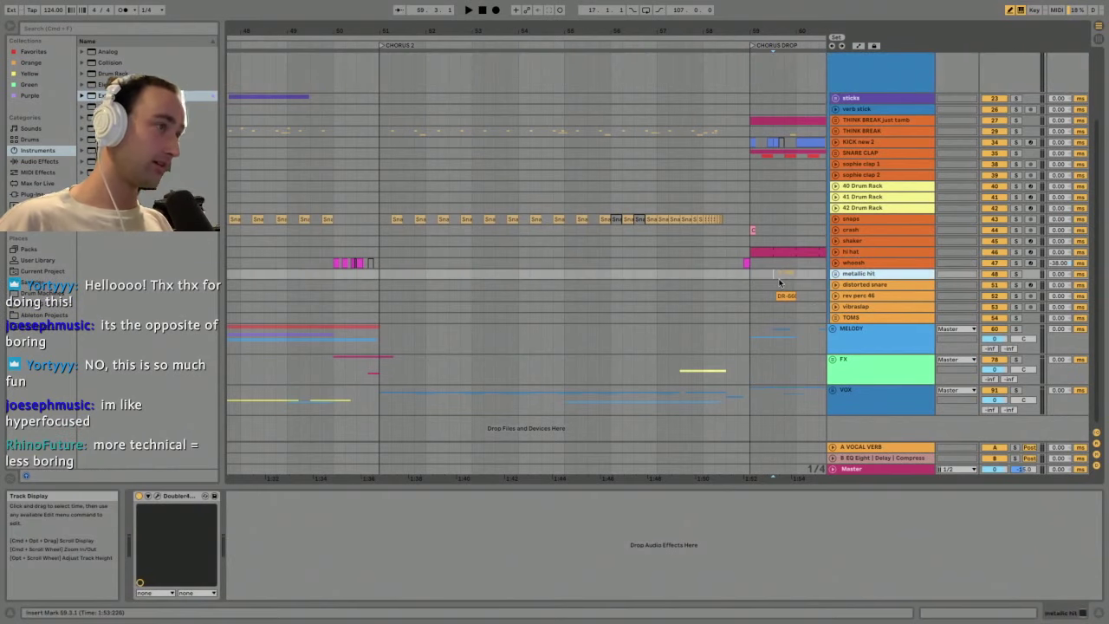
click(834, 275)
click(1016, 275)
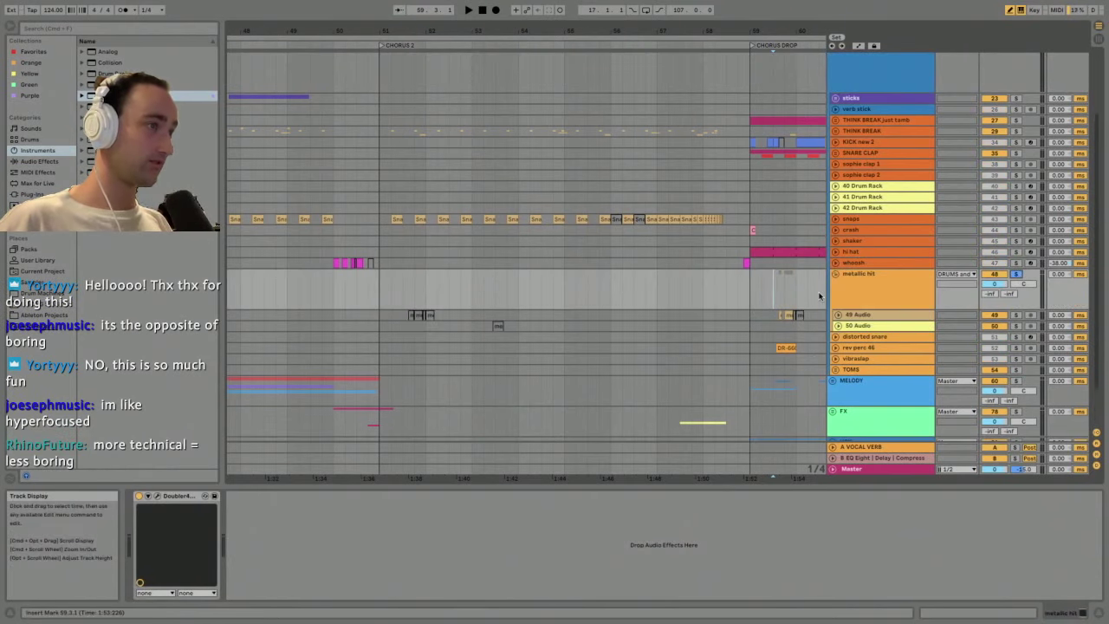
- Play the metallic hit group and unfold its 49 Audio track to show the clip waveforms in close view
click(858, 315)
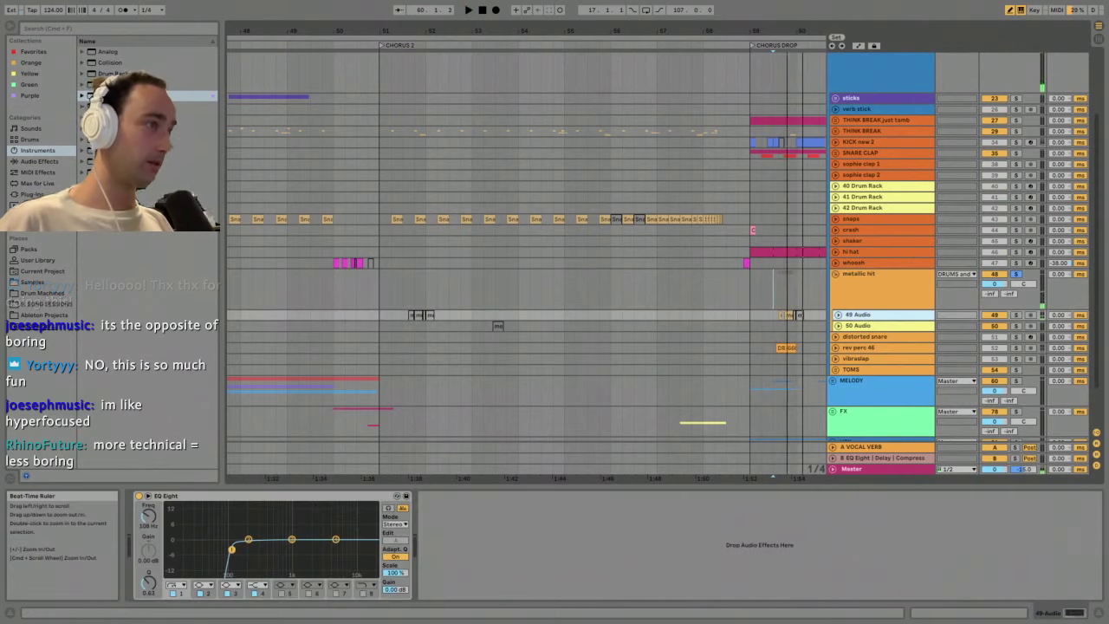
drag(786, 32, 787, 113)
click(838, 314)
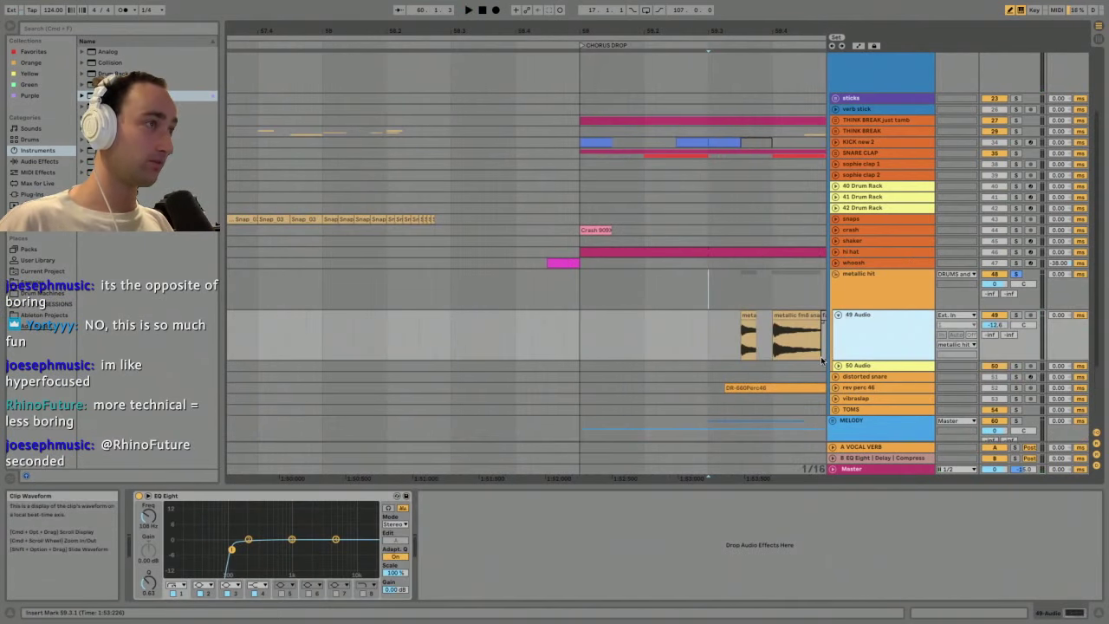
drag(778, 31, 518, 73)
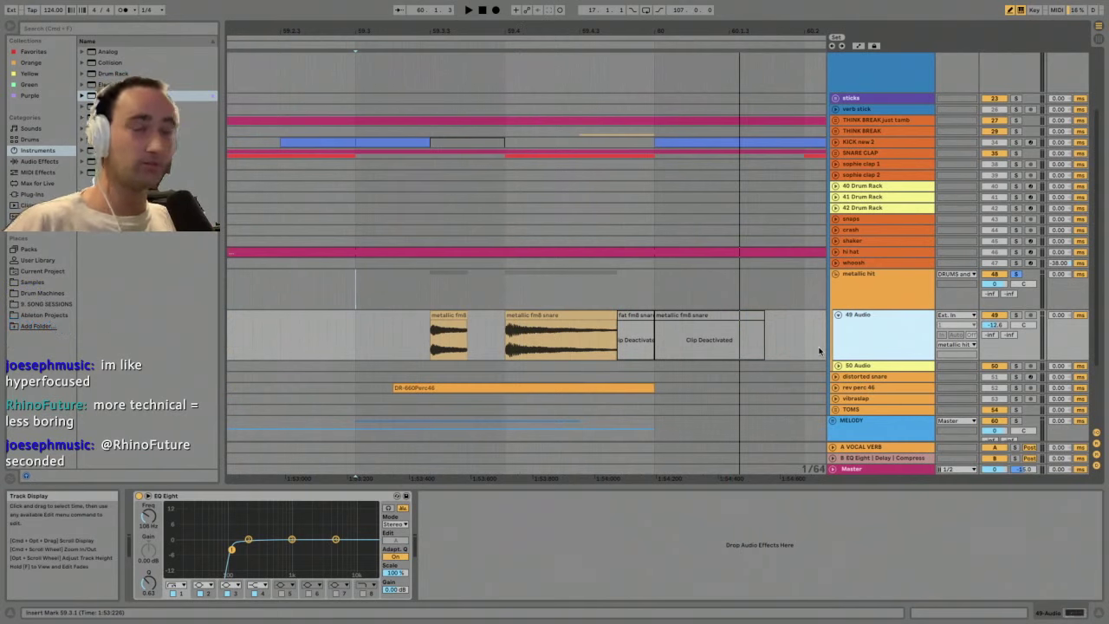
- Play the metallic hits starting from the short metallic fm8 snare clip on 49 Audio
click(513, 321)
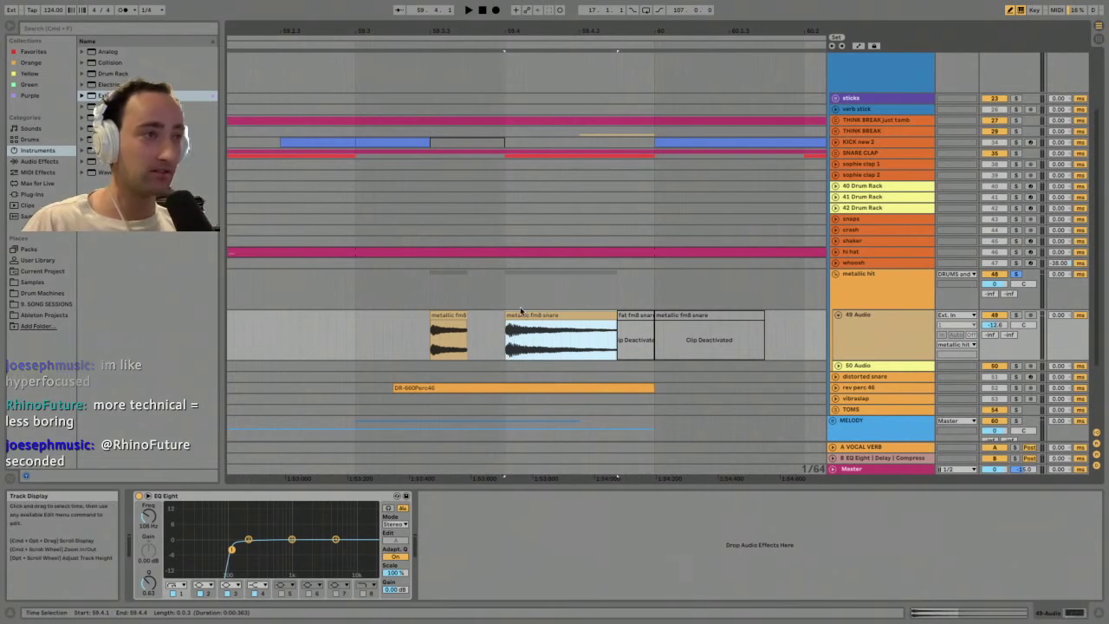
click(443, 317)
key(space)
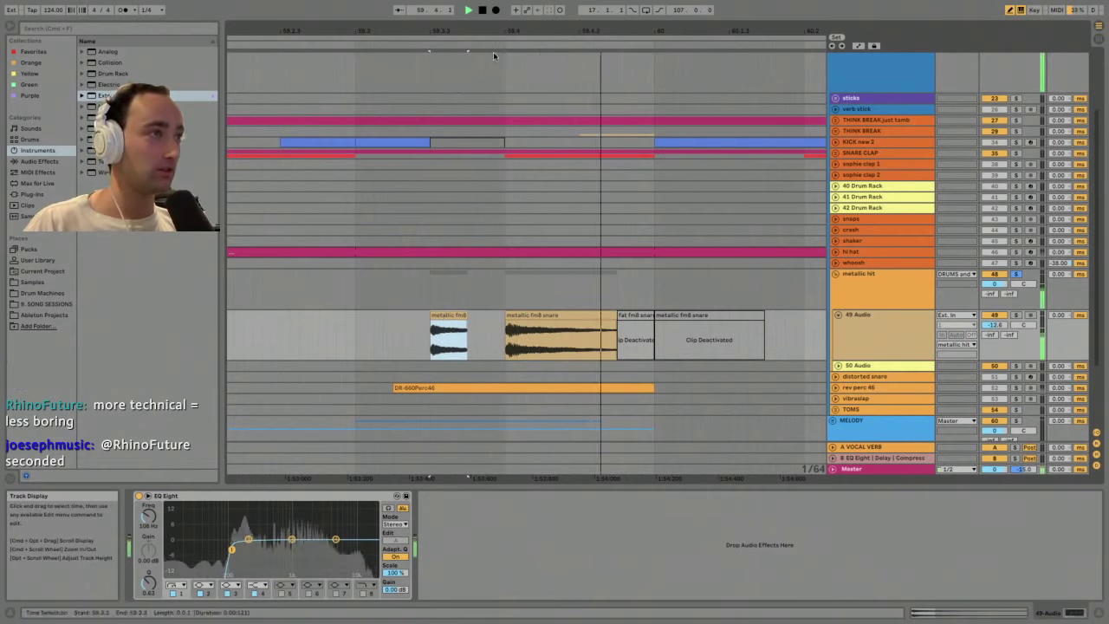
drag(505, 31, 613, 108)
drag(684, 25, 527, 25)
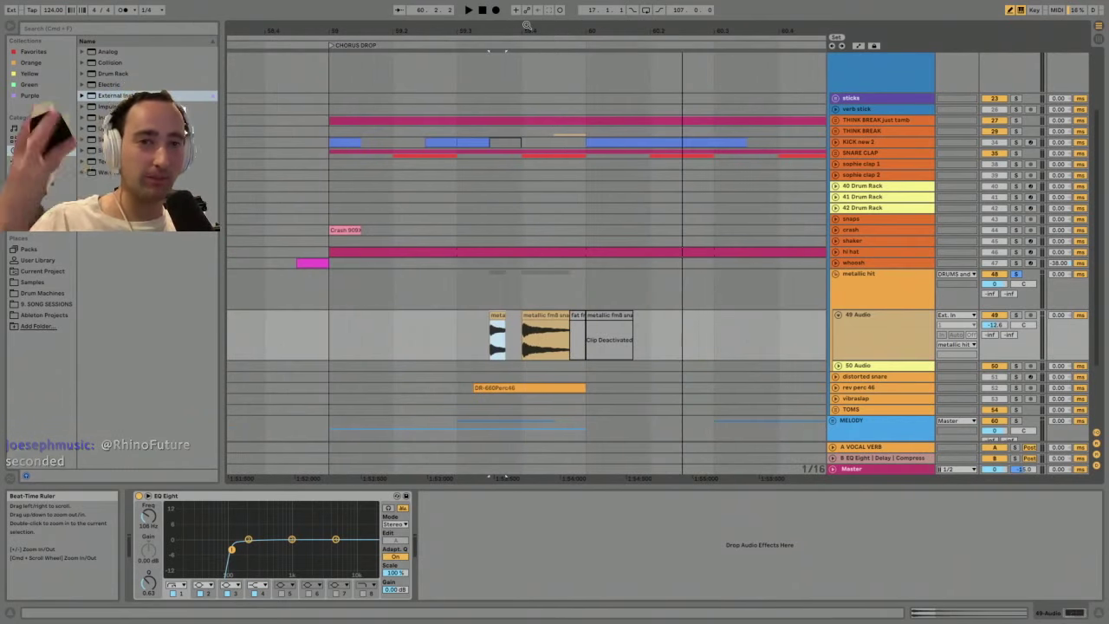
- Play the longer metallic fm8 snare clip at 59.4.1 on its own
click(530, 314)
key(space)
click(530, 314)
key(space)
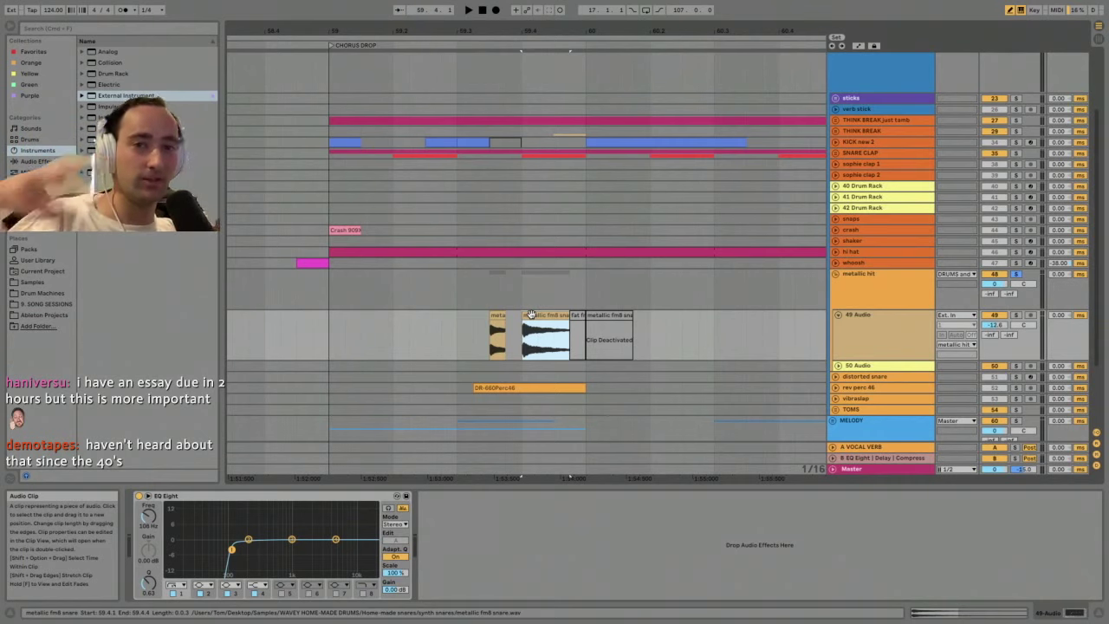
- Replay both metallic fm8 snare hits in the second CHORUS DROP and bring the sections from CHORUS 1 to POST CHORUS into view
drag(537, 31, 537, 4)
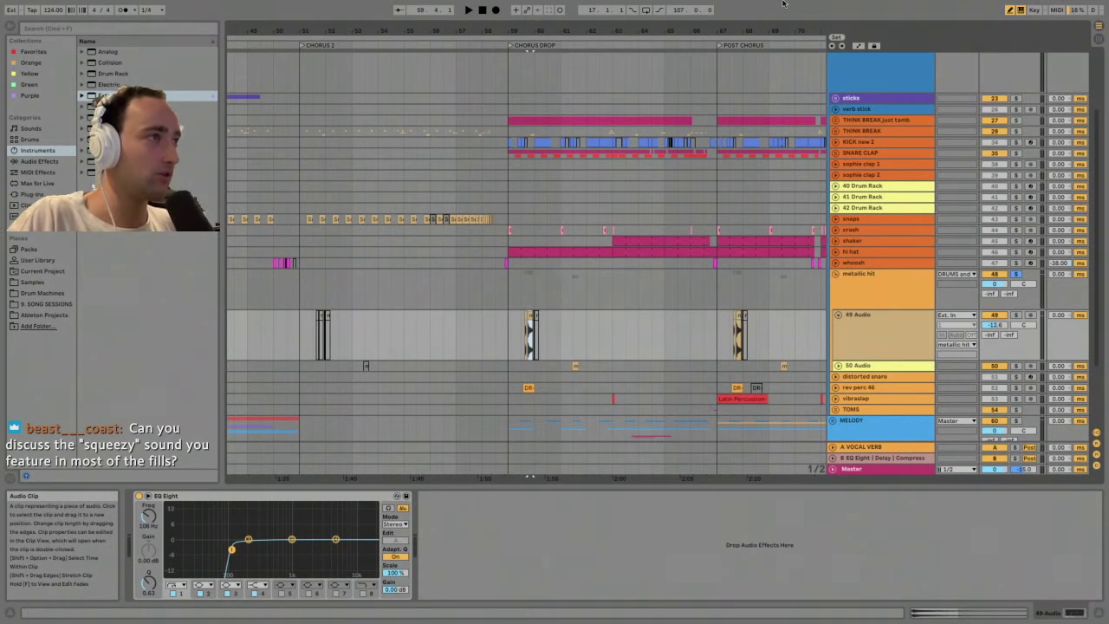
drag(743, 31, 337, 296)
click(885, 320)
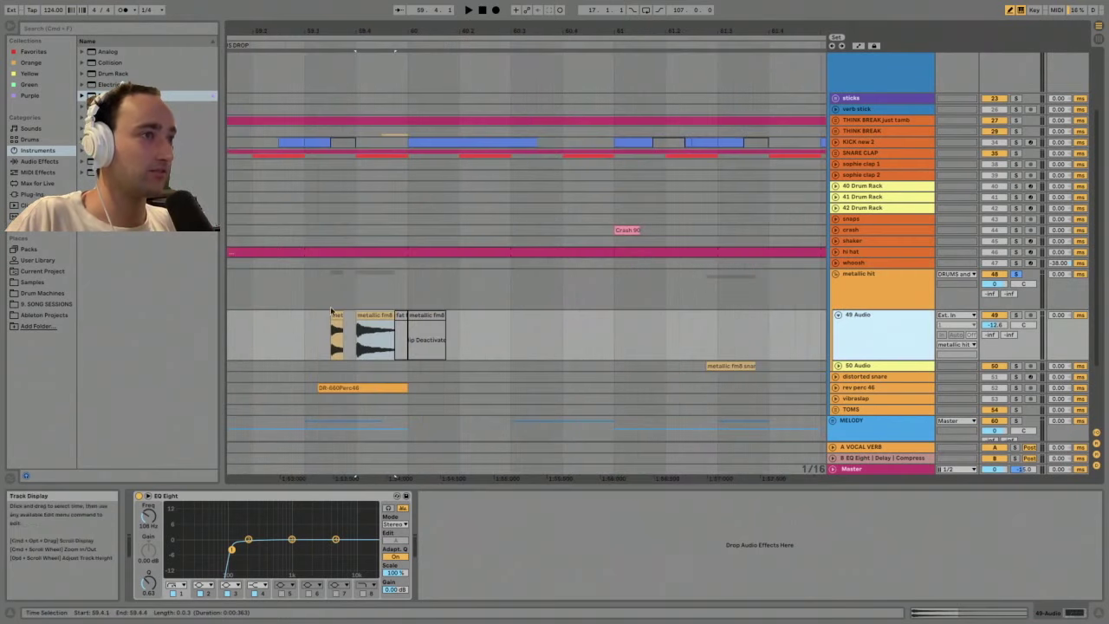
click(337, 316)
drag(419, 33, 692, 22)
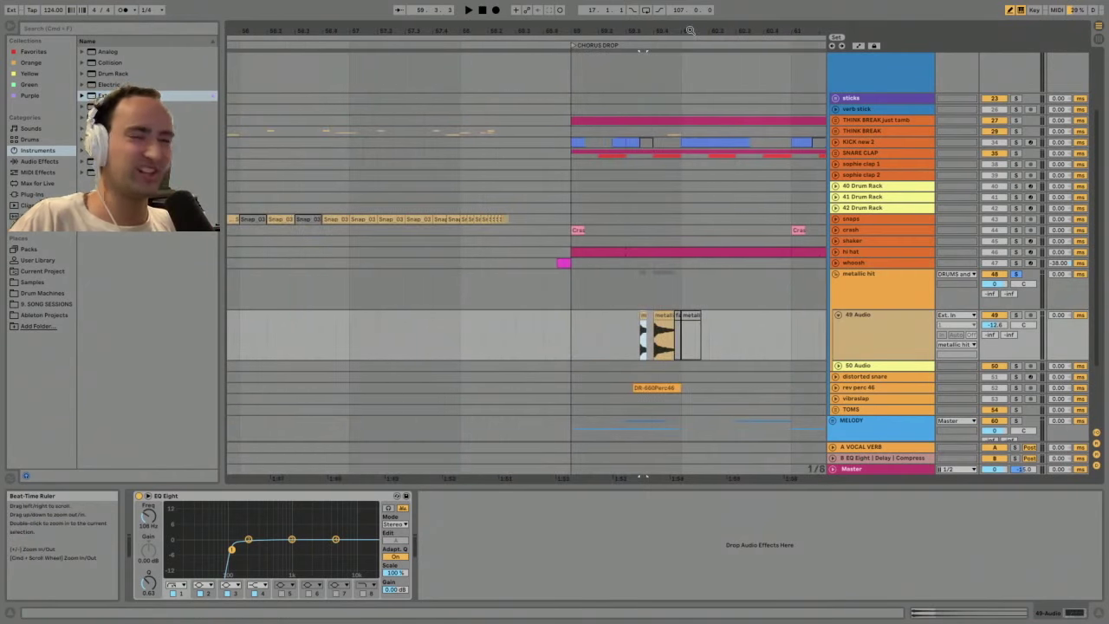
key(space)
key(space)
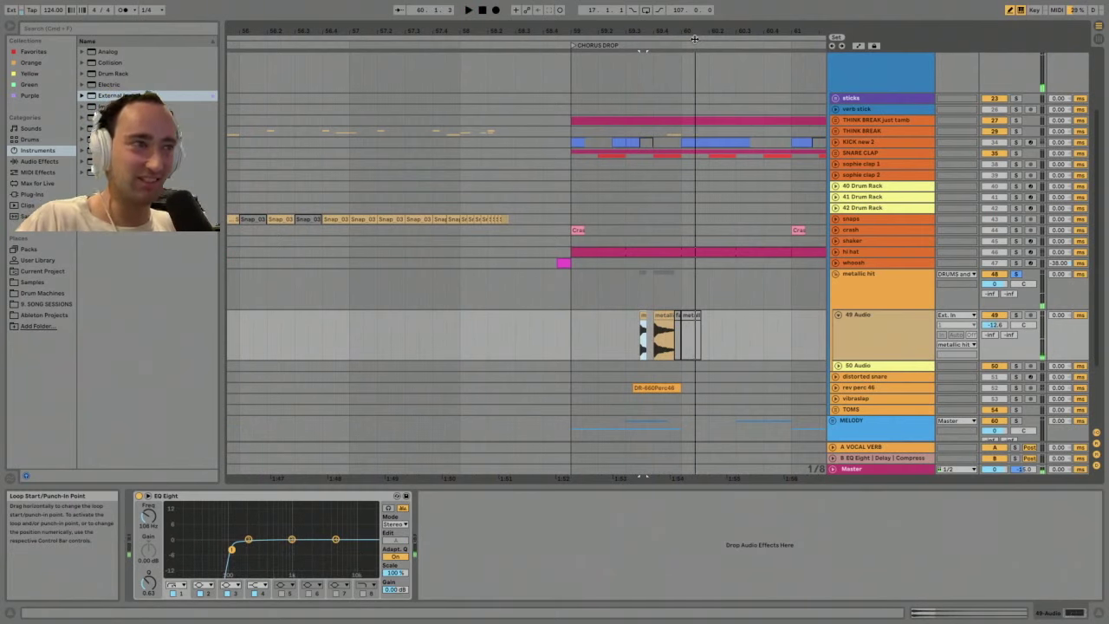
drag(714, 31, 639, 32)
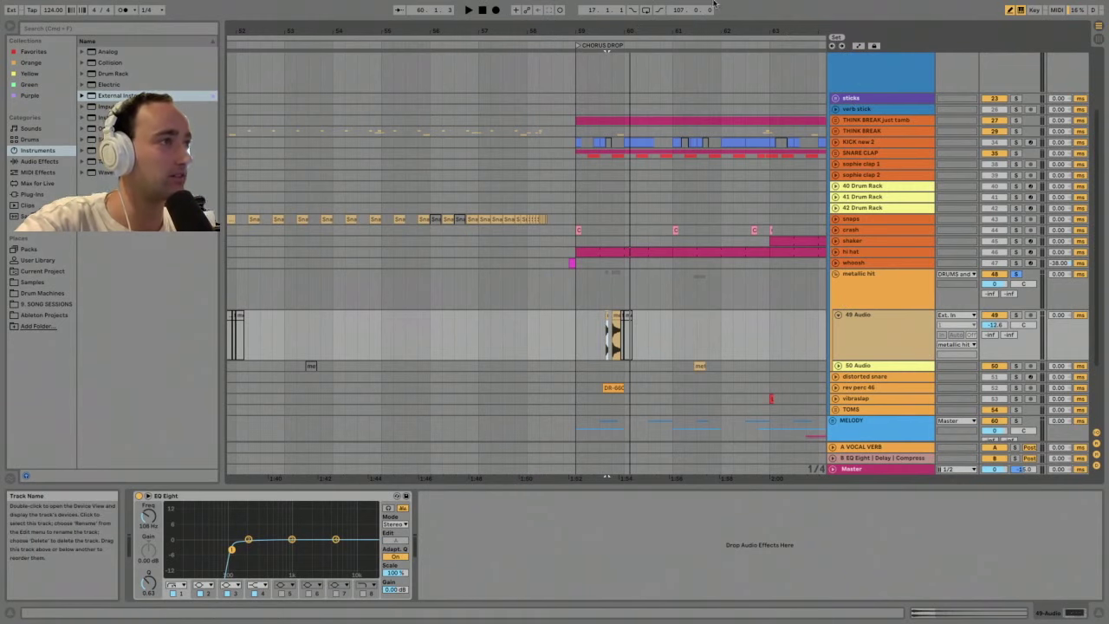
drag(719, 31, 657, 4)
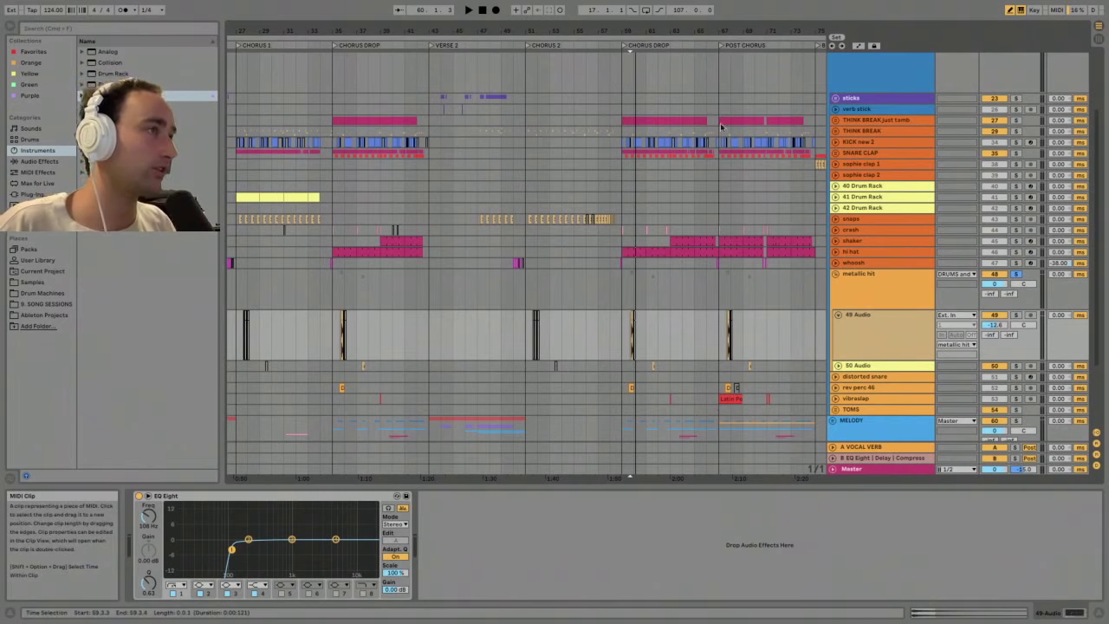
- Play the metallic hits at the start of POST CHORUS and select the metallic hit group to show its effect
key(plus)
key(plus)
key(plus)
key(space)
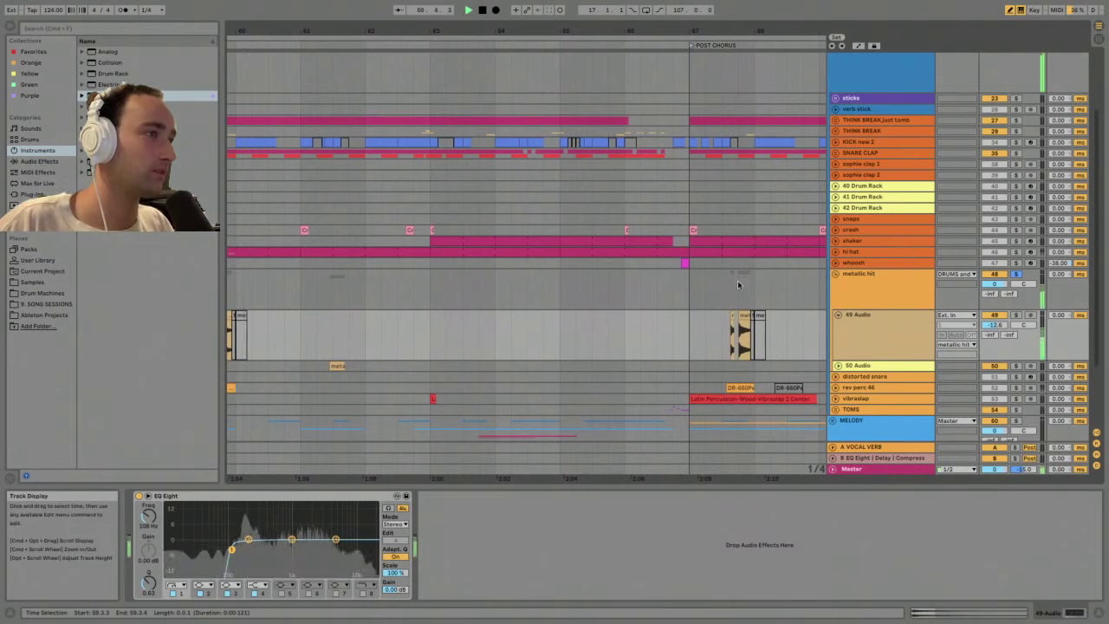
click(726, 285)
key(space)
key(space)
click(901, 314)
key(space)
click(836, 276)
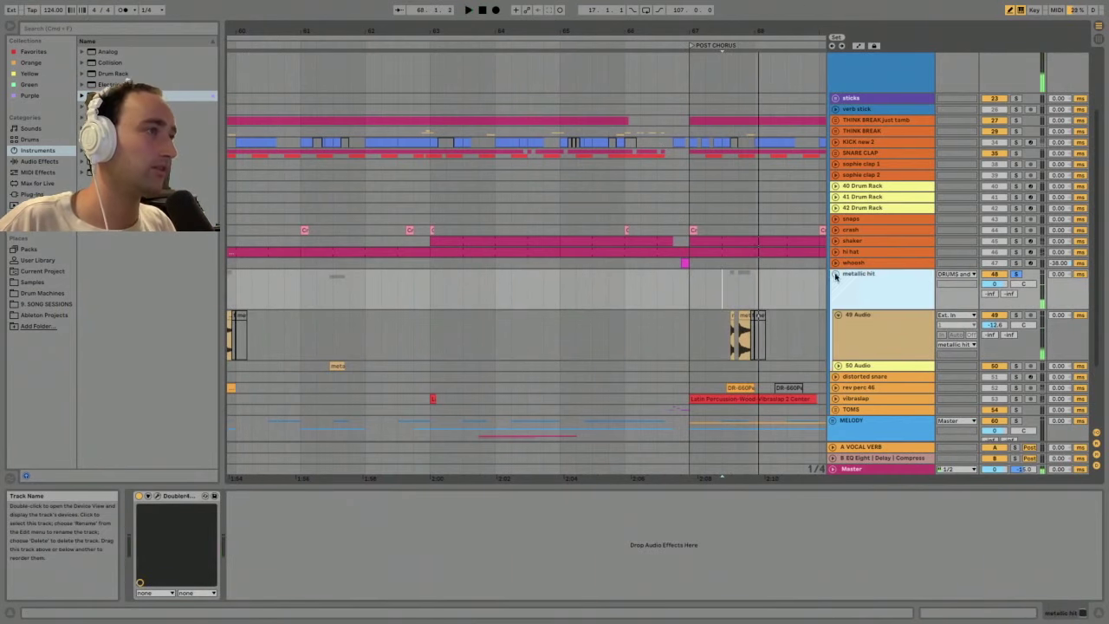
- Solo 50 Audio and play its metallic fm8 snare clip at 69.2.4 in POST CHORUS
drag(750, 31, 627, 10)
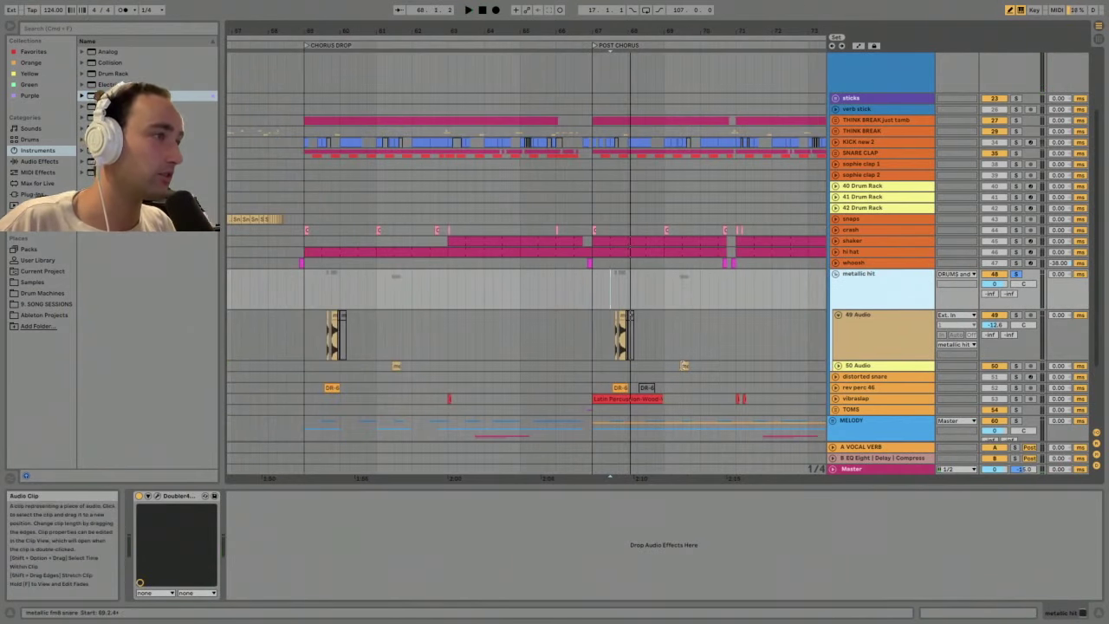
click(684, 366)
click(1015, 365)
key(space)
key(space)
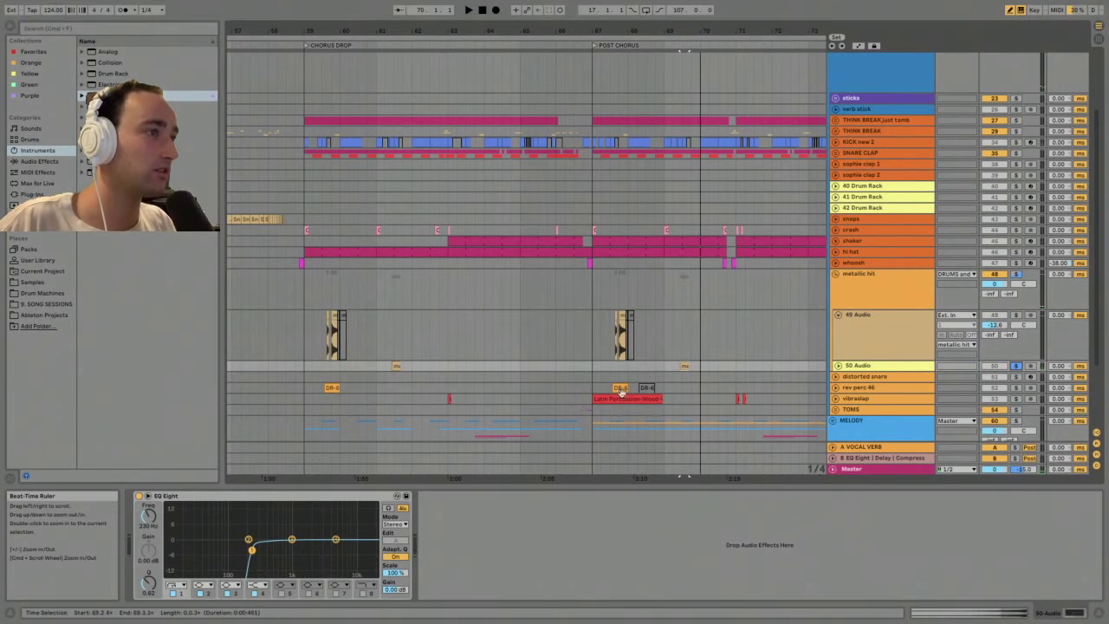
- Unfold 50 Audio and view the waveform of its metallic fm8 snare clip up close
scroll(712, 233, down, 3)
click(838, 288)
drag(690, 32, 691, 139)
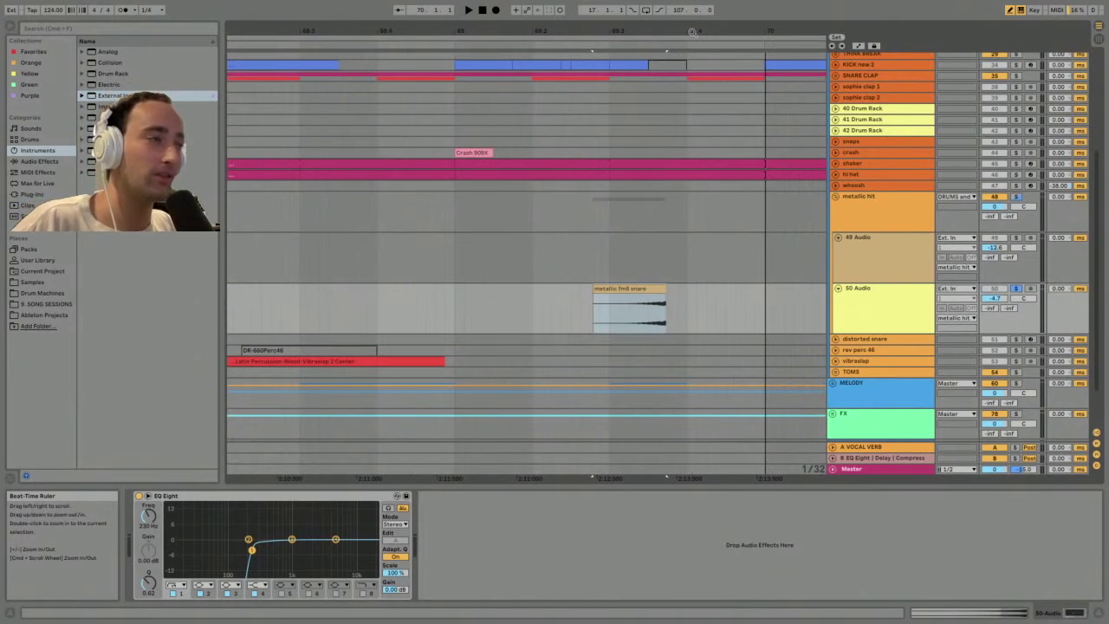
- Fold 49 Audio and 50 Audio and collapse the metallic hit group
drag(679, 32, 679, 7)
click(872, 266)
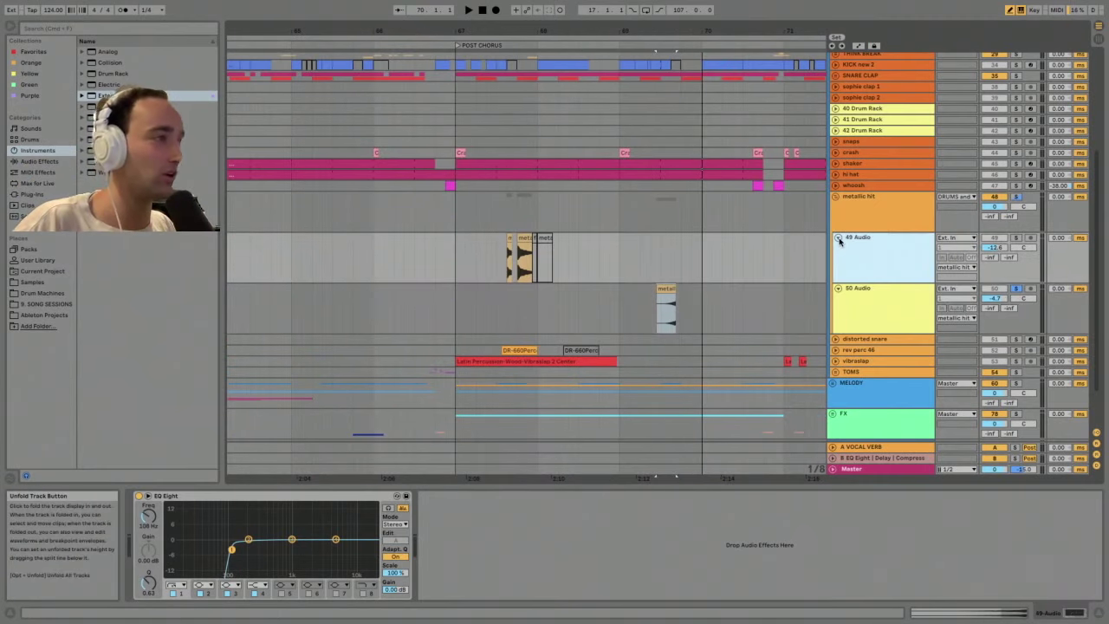
click(838, 242)
click(864, 213)
drag(696, 31, 696, 7)
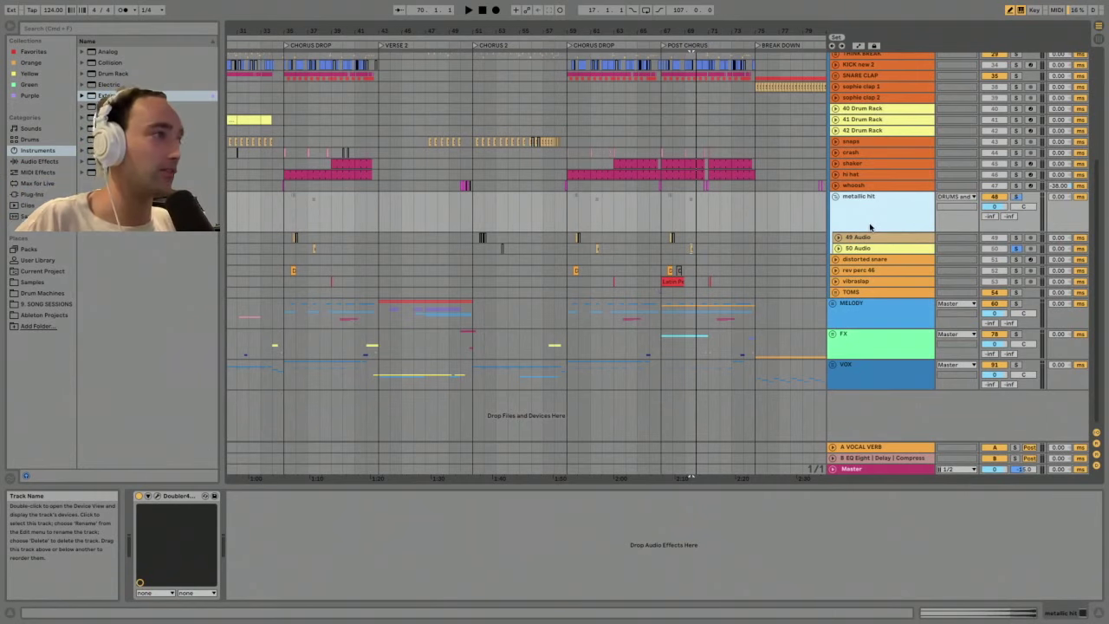
click(836, 197)
click(836, 198)
click(836, 197)
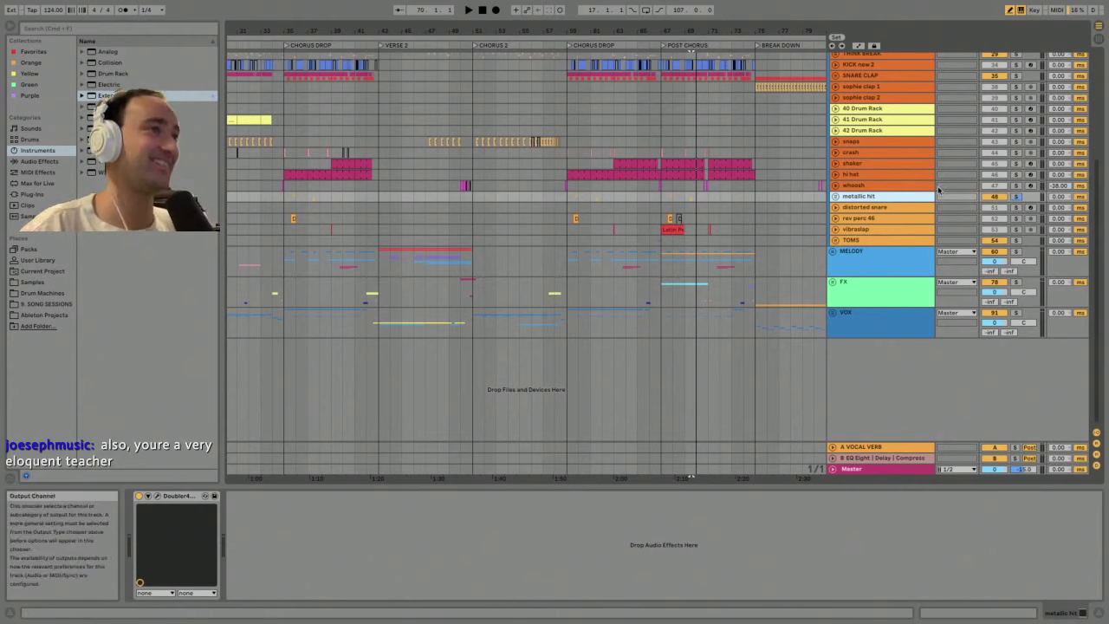
- Solo the rev perc 46 track and play its clip at the start of POST CHORUS
mouse_move(611, 29)
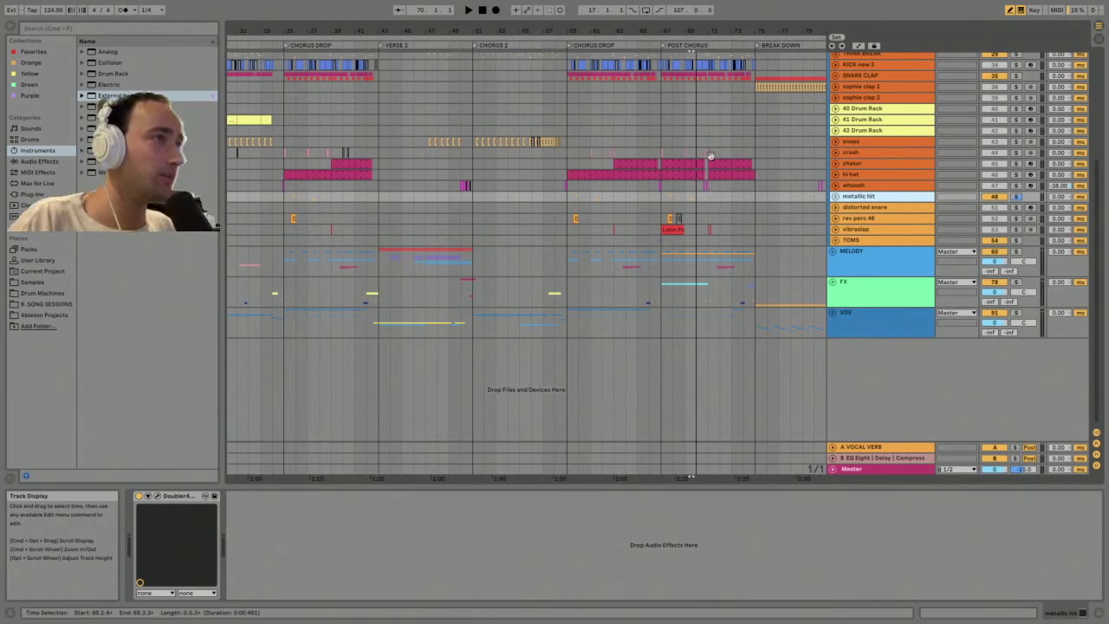
scroll(858, 217, up, 2)
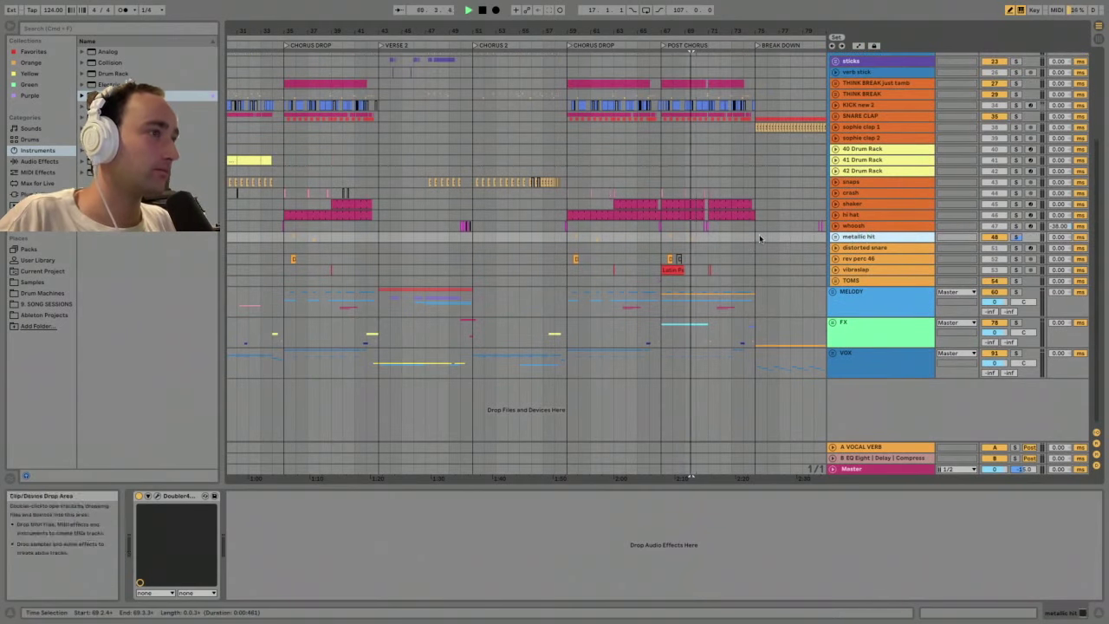
click(669, 260)
click(1016, 258)
key(space)
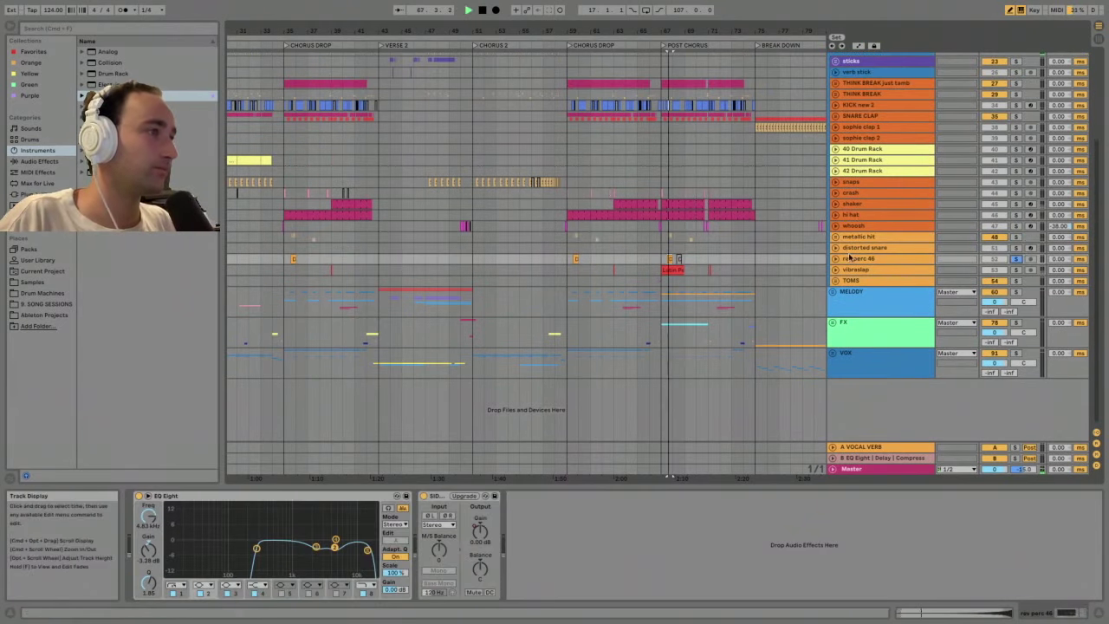
- Unfold rev perc 46 and examine the waveform of its active DR-660Perc46 clip up close
click(838, 259)
click(835, 258)
key(z)
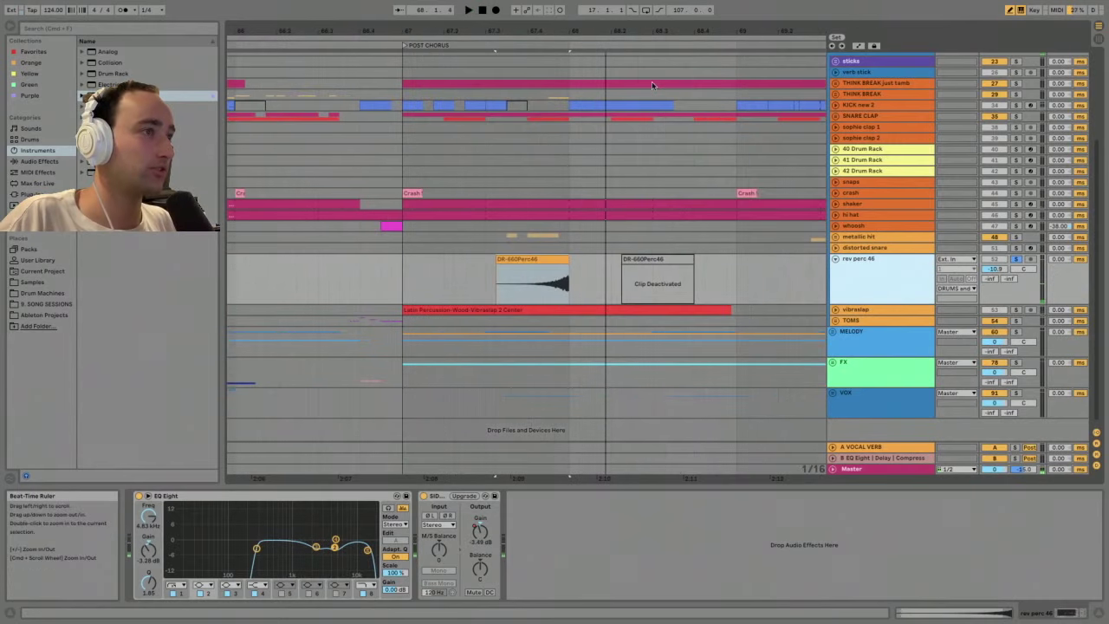
click(516, 259)
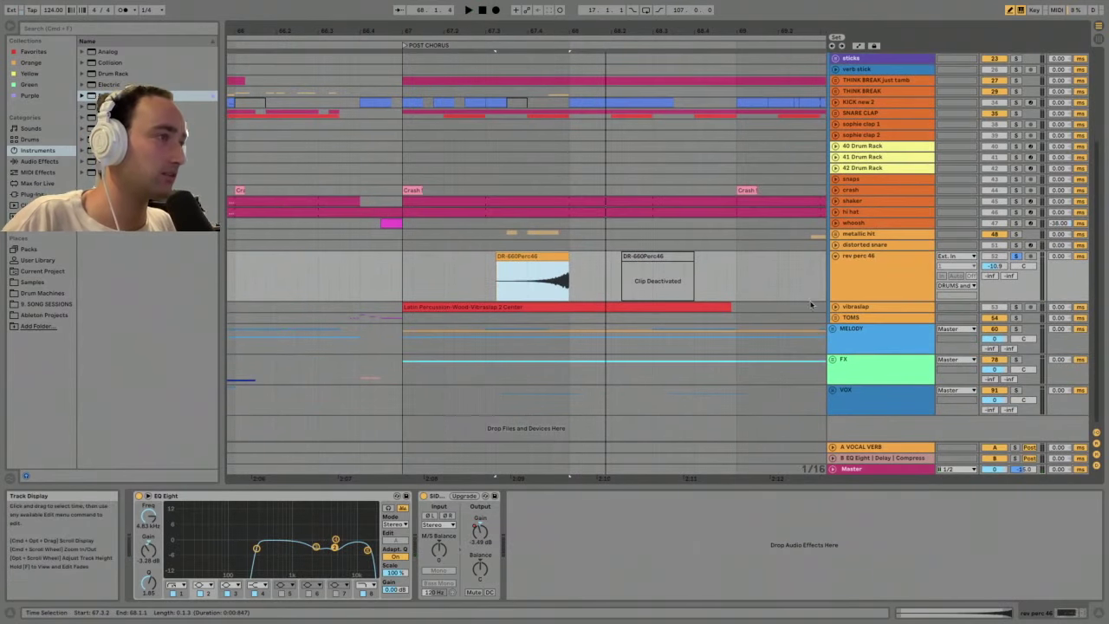
- Unfold the vibraslap track, solo it and play its long clip at the start of POST CHORUS
click(854, 307)
click(835, 306)
click(721, 308)
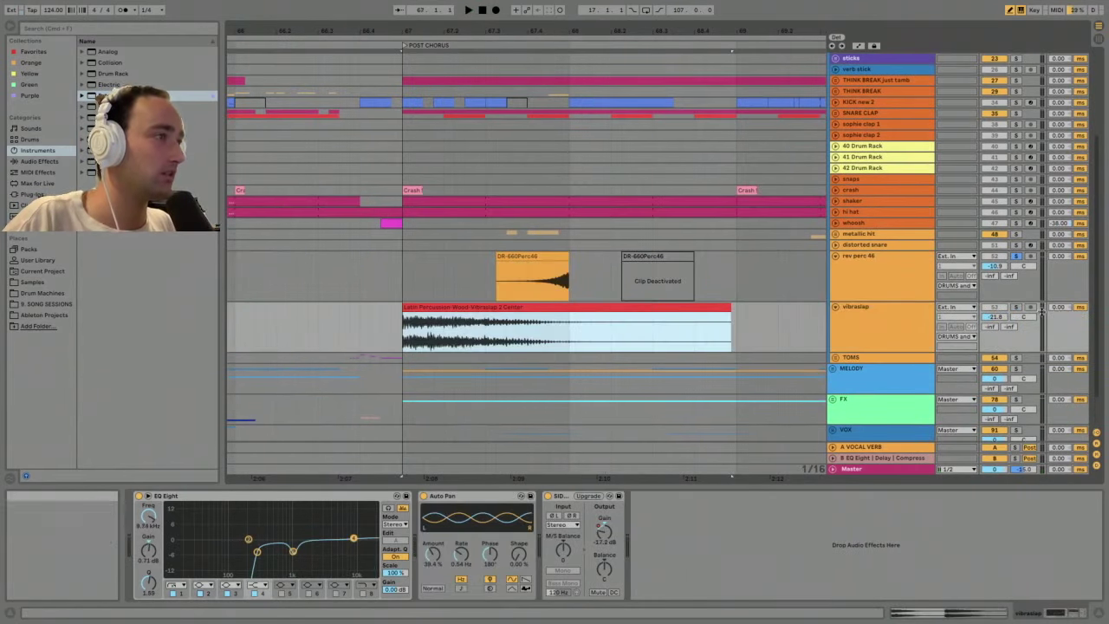
click(1023, 313)
click(1016, 307)
key(space)
click(879, 314)
- Open the vibraslap clip's sample view, fold the vibraslap and rev perc 46 tracks, and replay the clip
drag(642, 39, 640, 36)
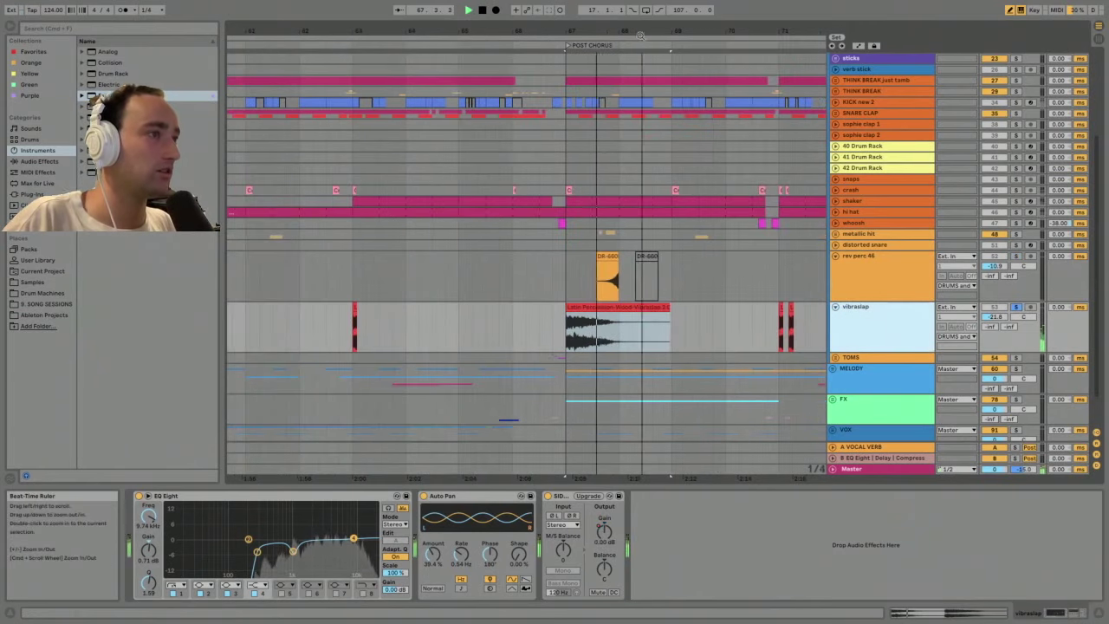
double_click(626, 309)
mouse_move(571, 33)
mouse_down()
mouse_move(571, 96)
mouse_move(571, 34)
mouse_up()
click(836, 295)
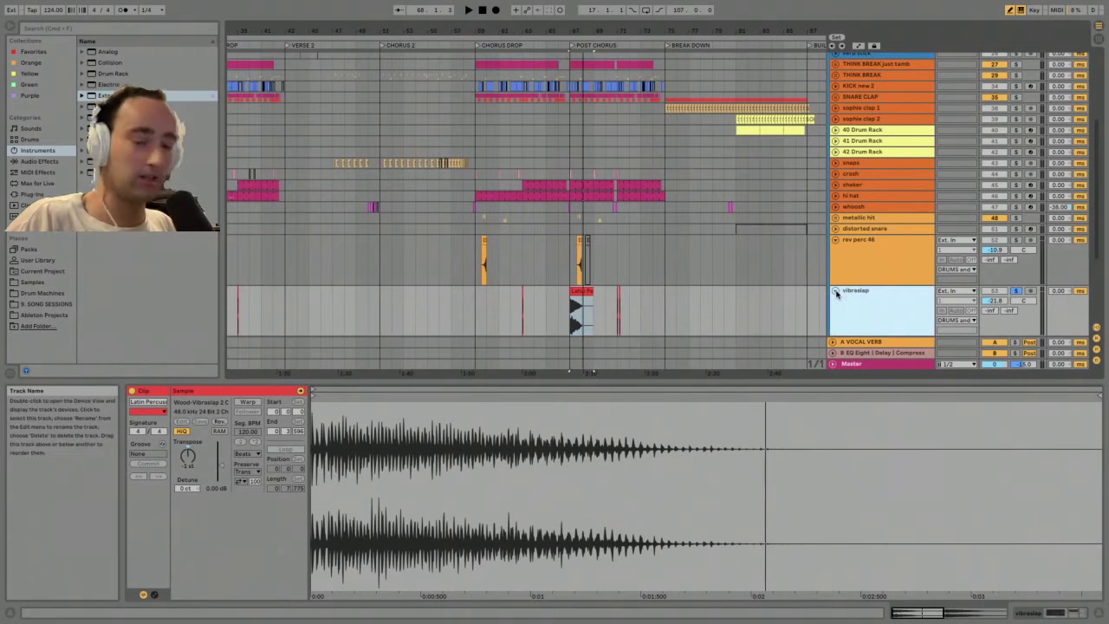
click(835, 292)
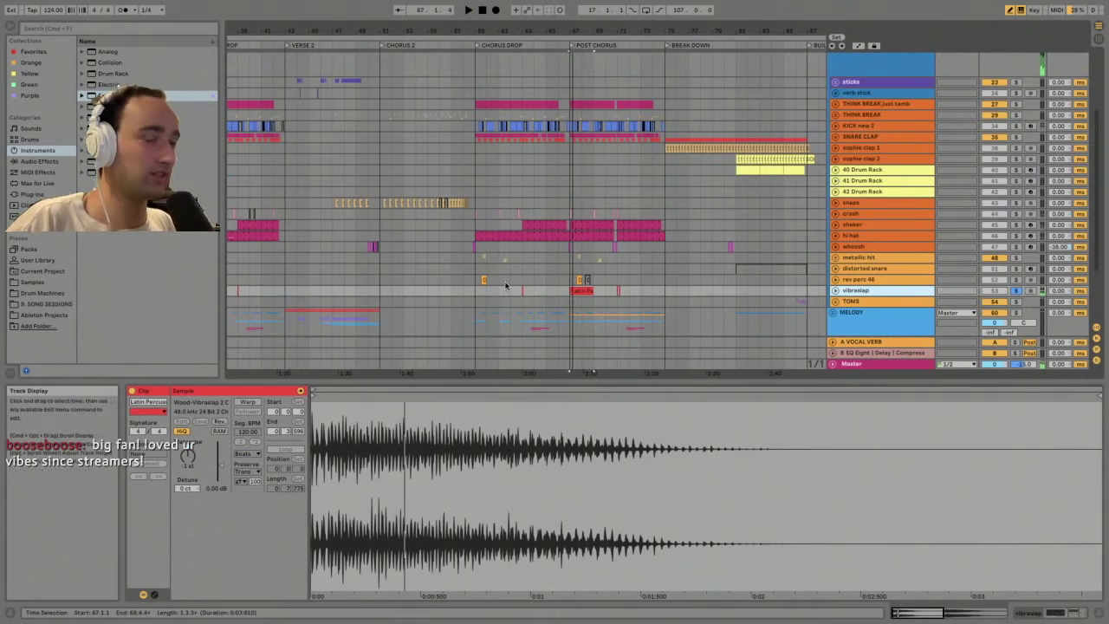
- Solo the TOMS group and play its fill from 86.1.1 at the end of the BREAK DOWN
click(576, 307)
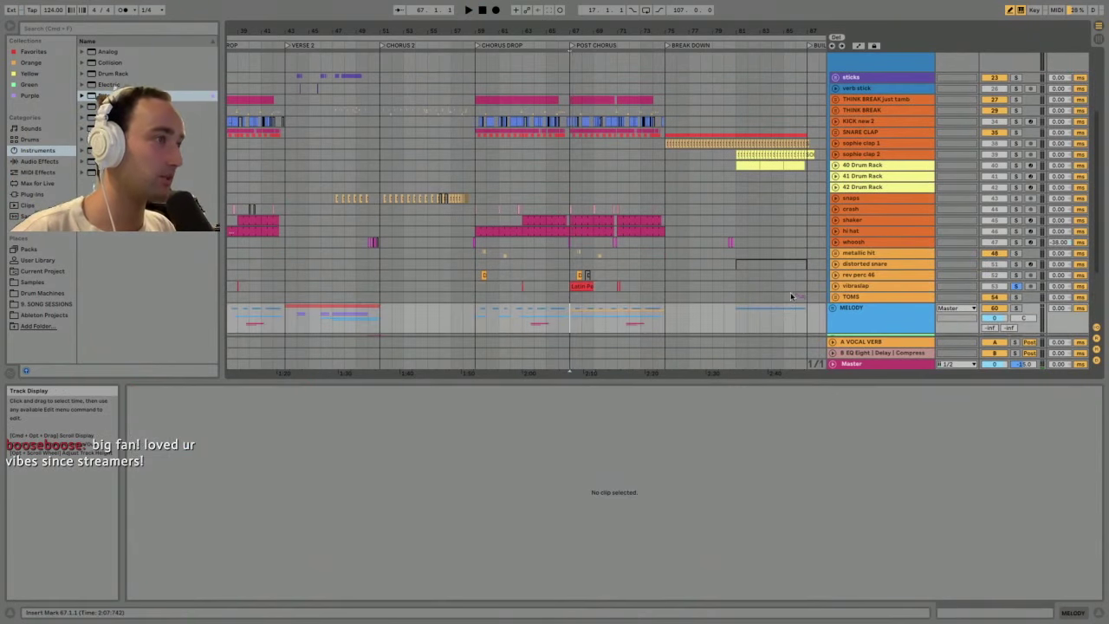
click(796, 297)
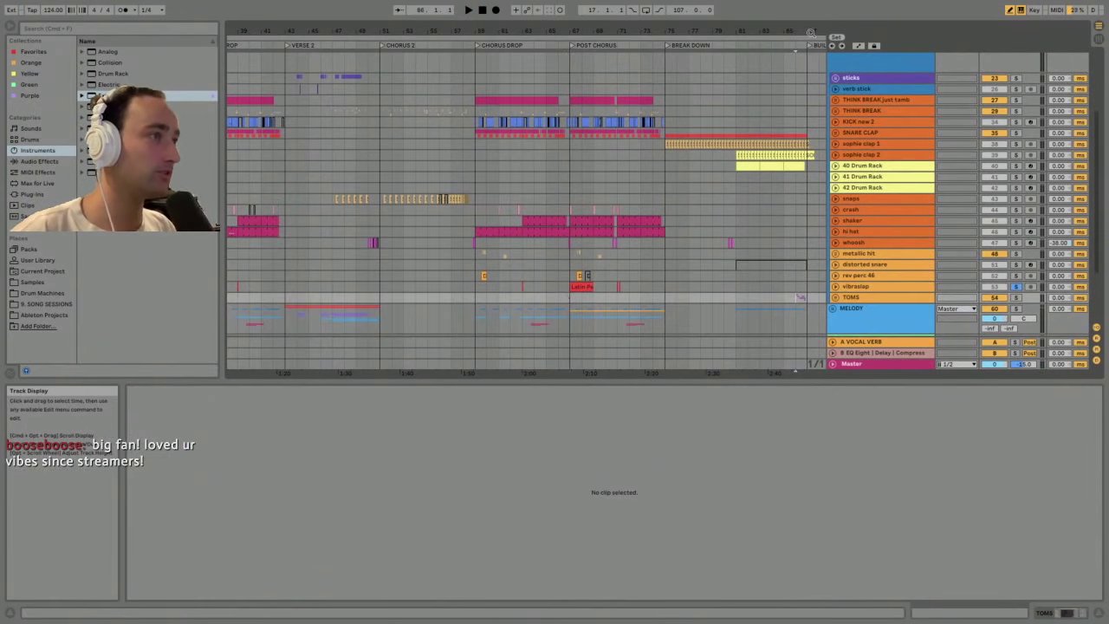
drag(810, 32, 1004, 265)
key(space)
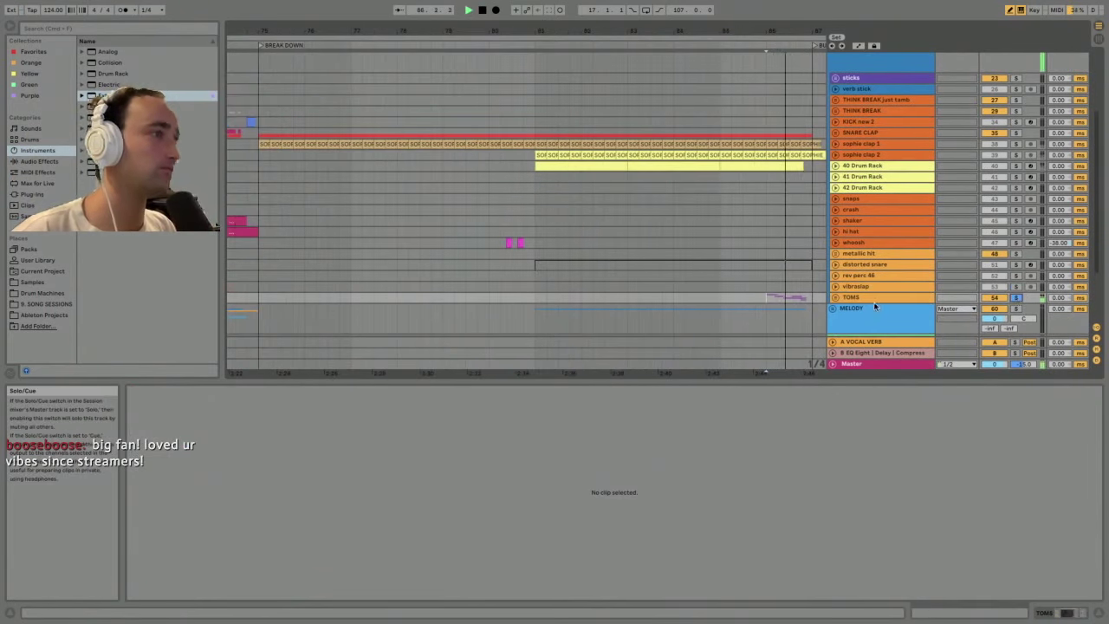
- Expand the TOMS group to show its five audio tracks and set the playback start at 86.1.1
click(836, 297)
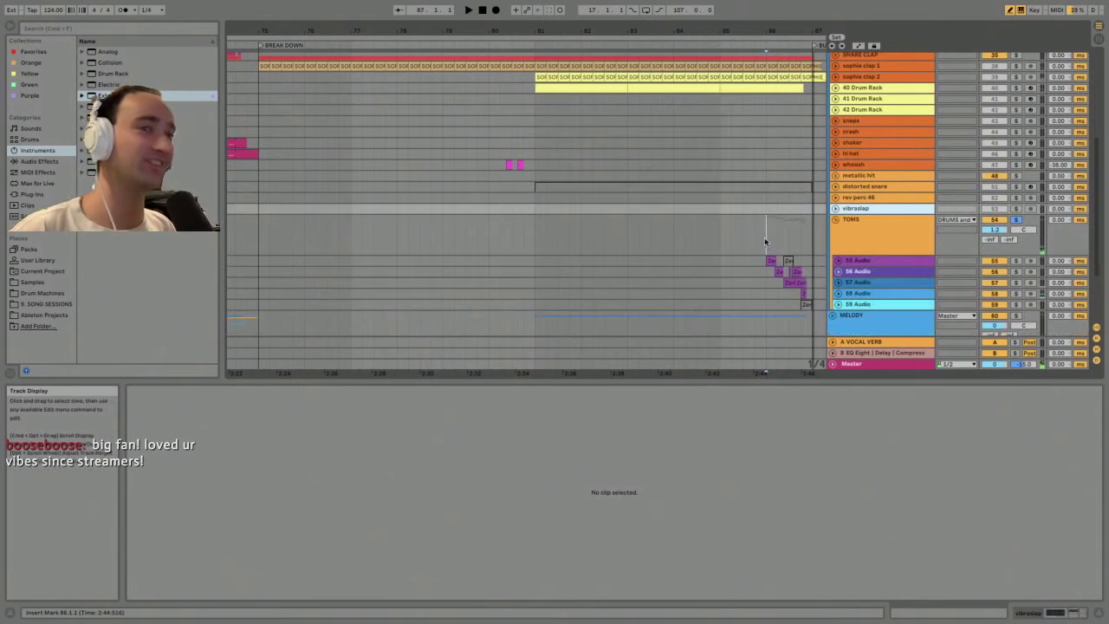
click(763, 237)
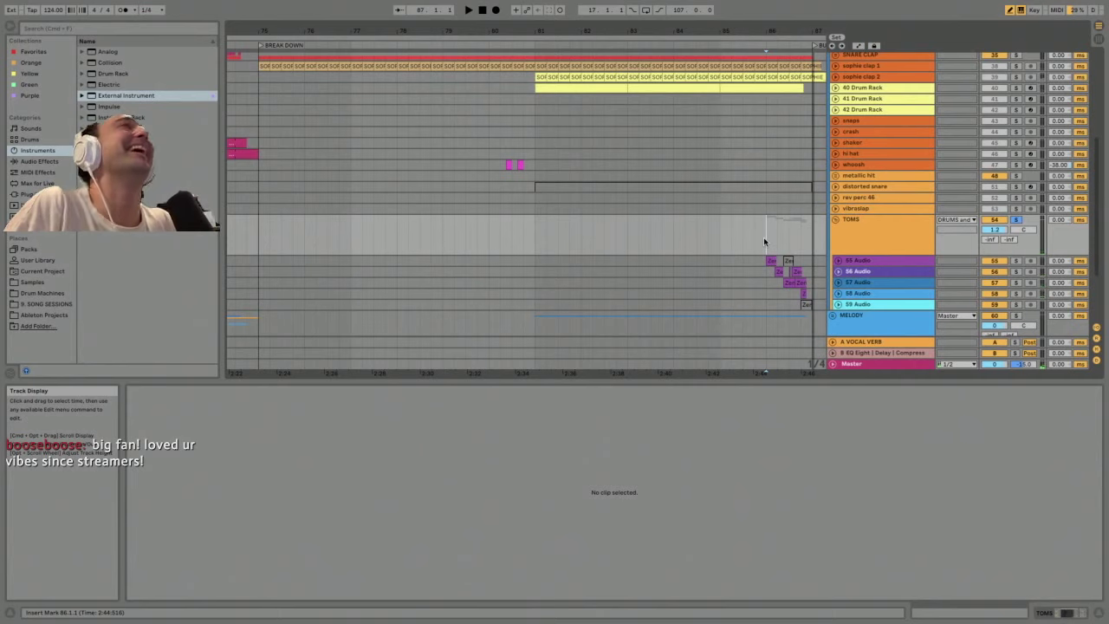
drag(778, 31, 643, 284)
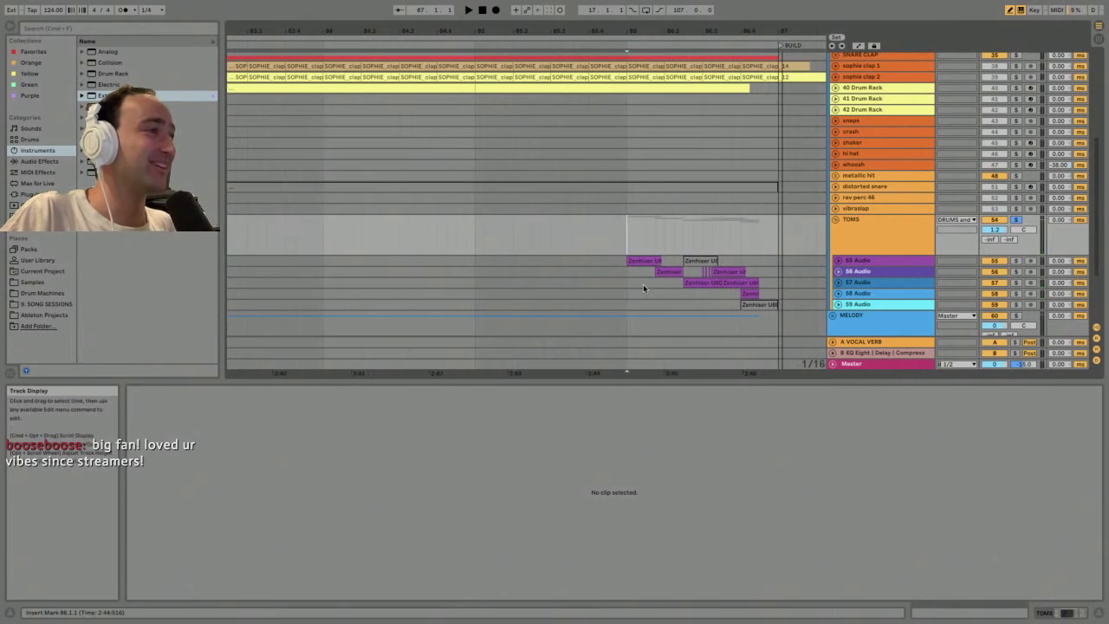
- Unfold 56 Audio and show the sample of its first Zenhiser U80DK01 328 Tom-Drum clip
click(838, 271)
key(plus)
click(690, 295)
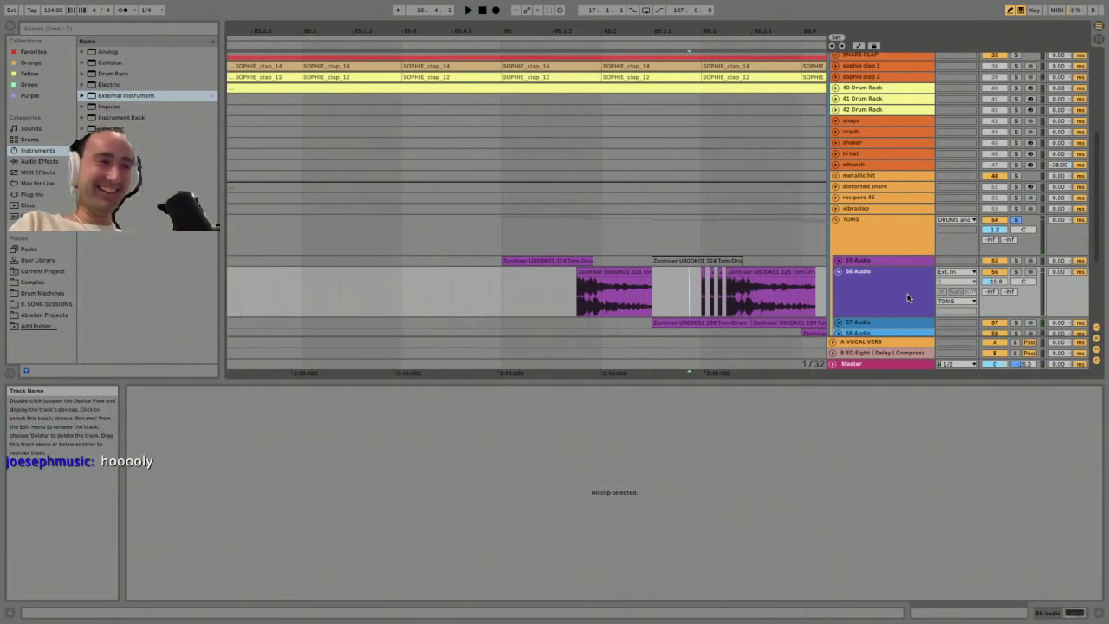
click(606, 273)
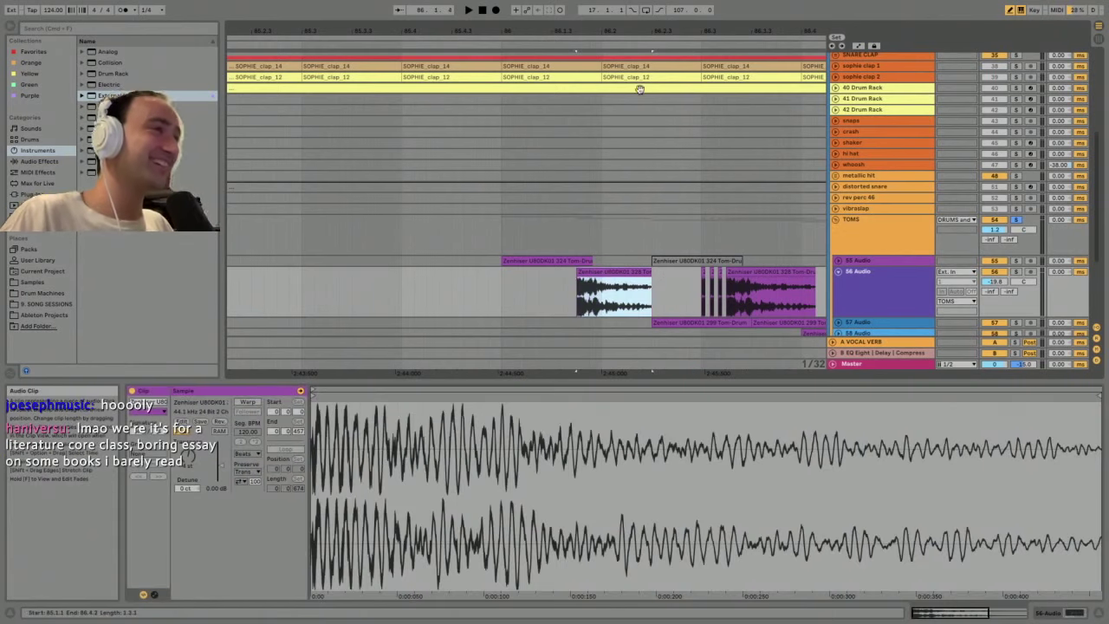
- Play the whole tom fill from just before bar 86 up to the BUILD section
scroll(615, 229, down, 3)
scroll(615, 228, down, 3)
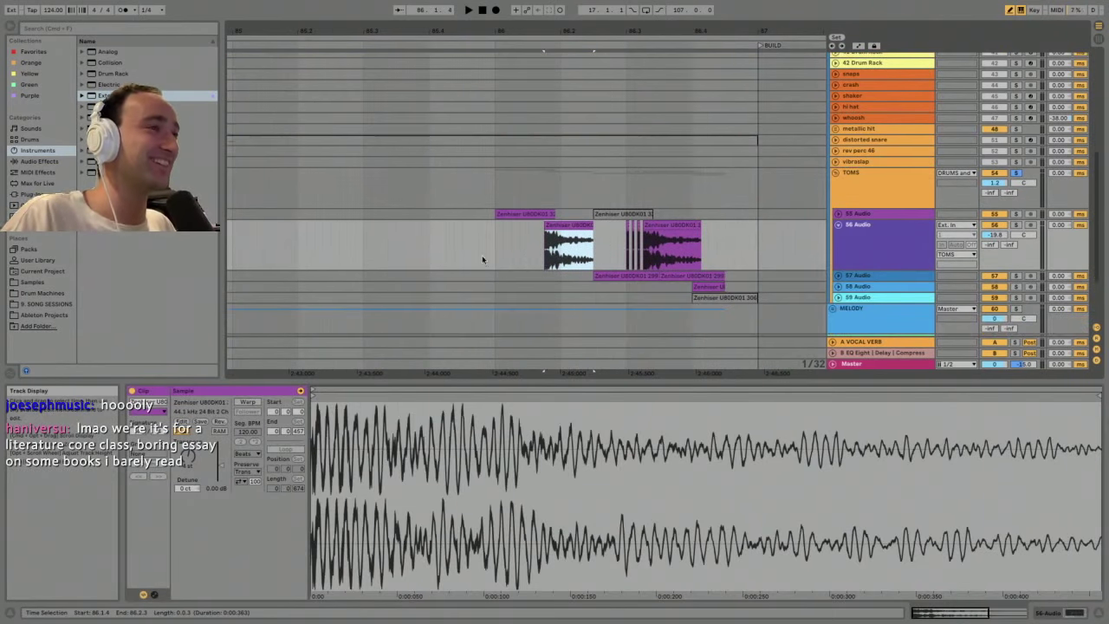
click(484, 259)
key(space)
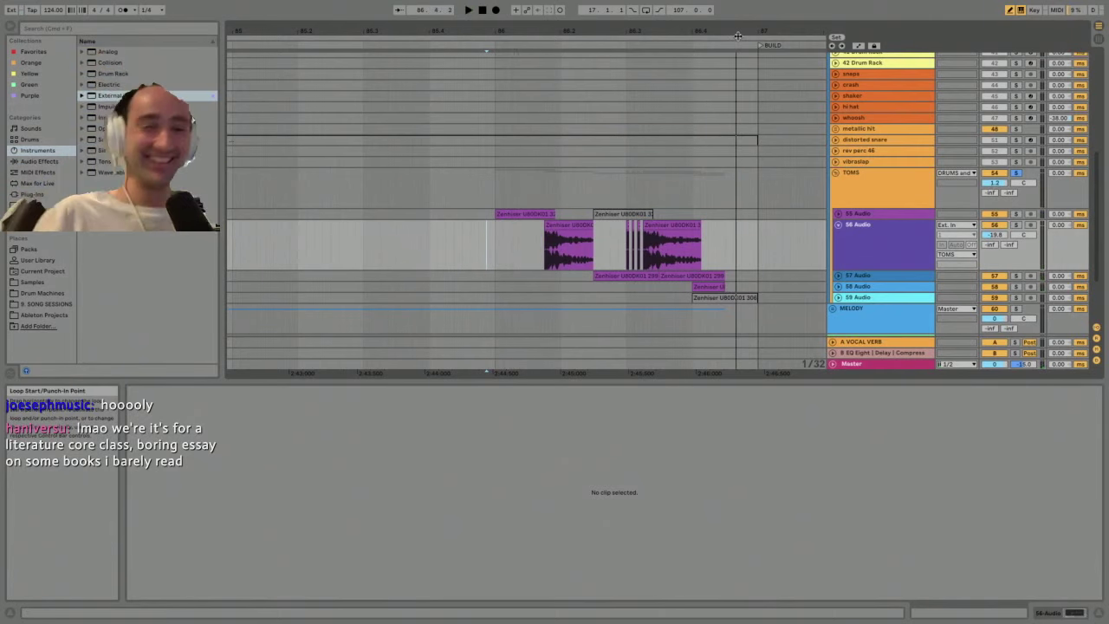
- Unfold 55 Audio and play the TOMS group from 86.1.4
scroll(638, 223, up, 3)
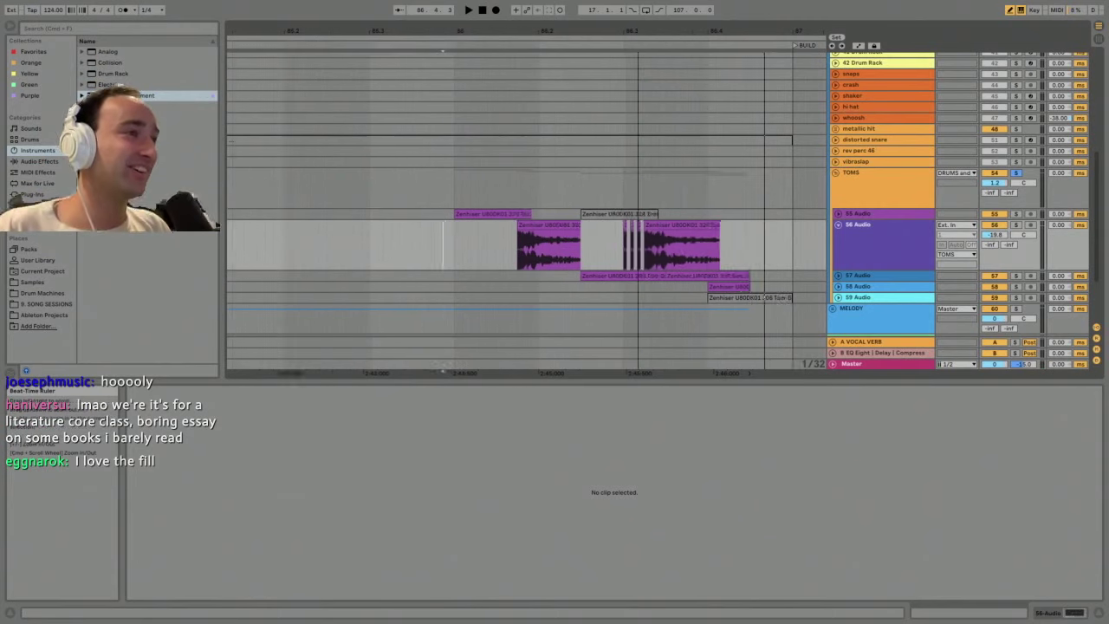
drag(544, 31, 544, 62)
click(855, 214)
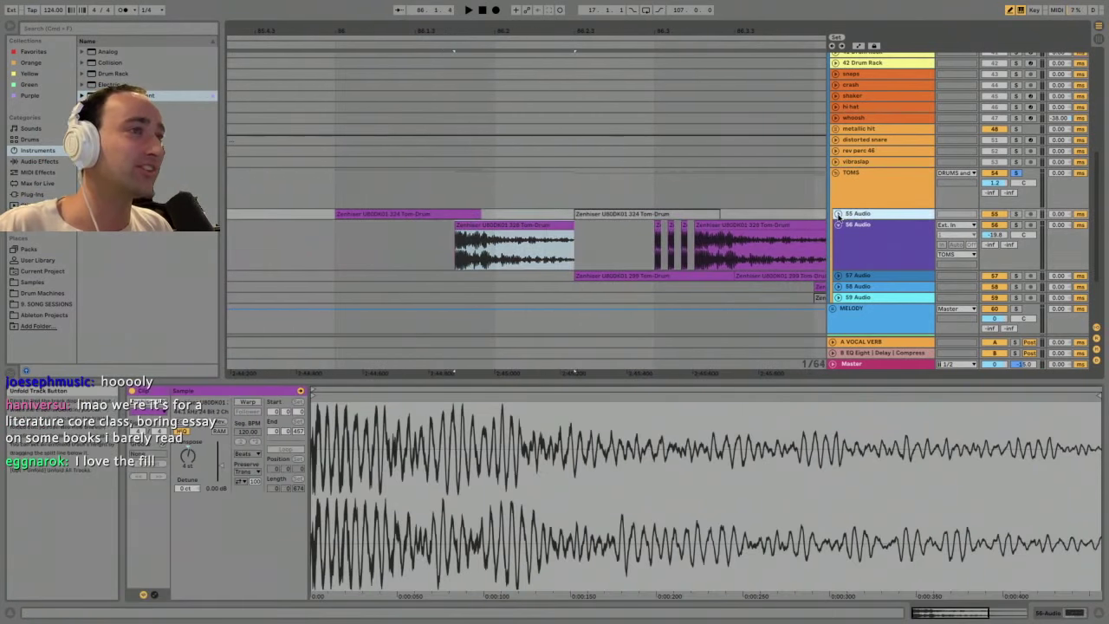
click(838, 214)
click(465, 196)
click(898, 198)
key(space)
key(space)
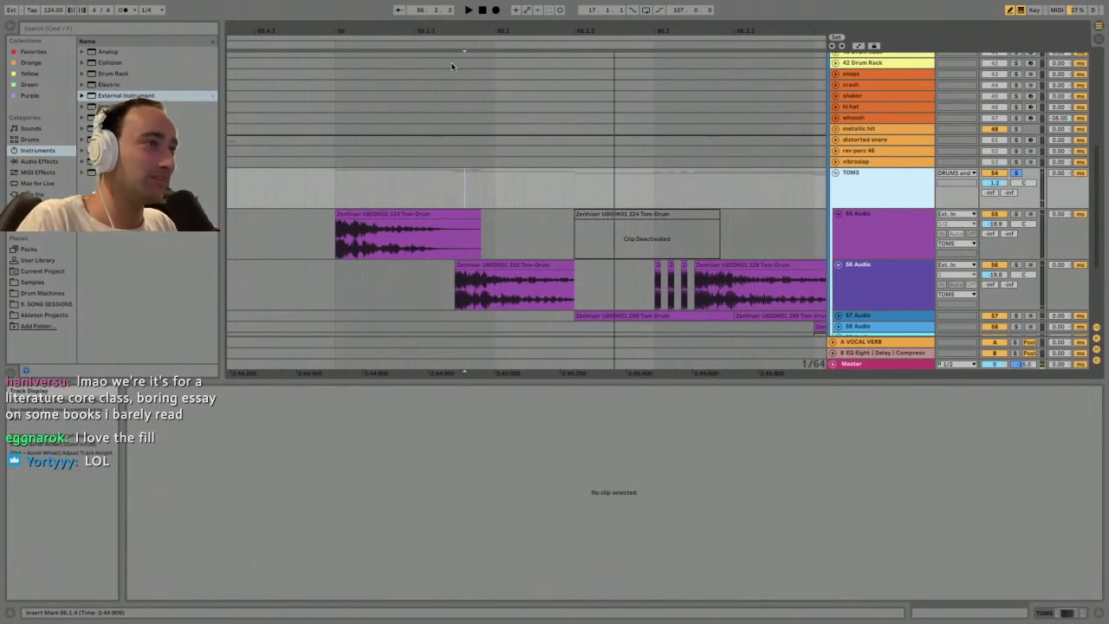
- Play the tom fill from the first Zenhiser U80DK01 324 Tom-Drum clip on 55 Audio
drag(538, 31, 537, 17)
scroll(573, 144, down, 2)
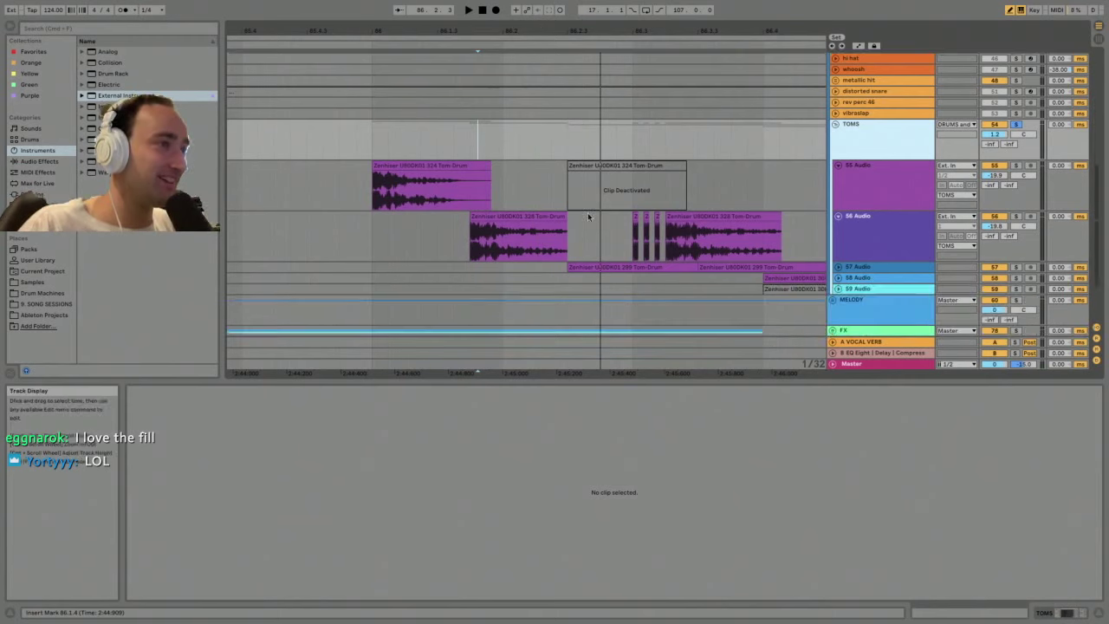
click(421, 166)
key(space)
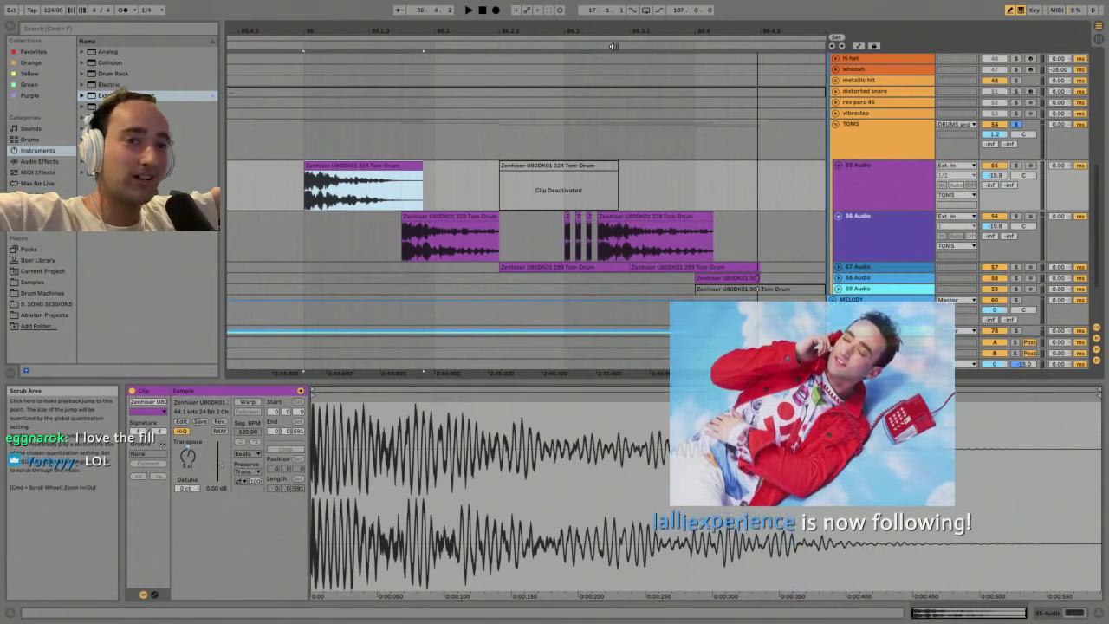
- Show the sample of the first short tom slice on 56 Audio at 86.3
drag(580, 24, 441, 195)
click(440, 218)
drag(490, 30, 477, 3)
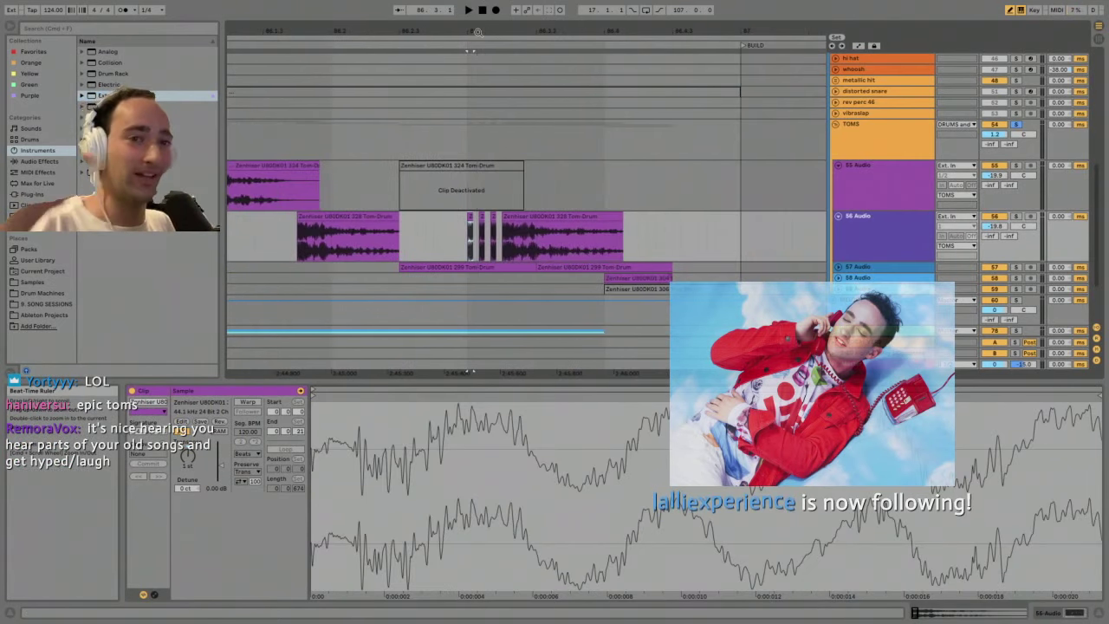
- Unfold 57 Audio, 58 Audio and 59 Audio to show the remaining tom clip waveforms
key(minus)
scroll(891, 223, down, 3)
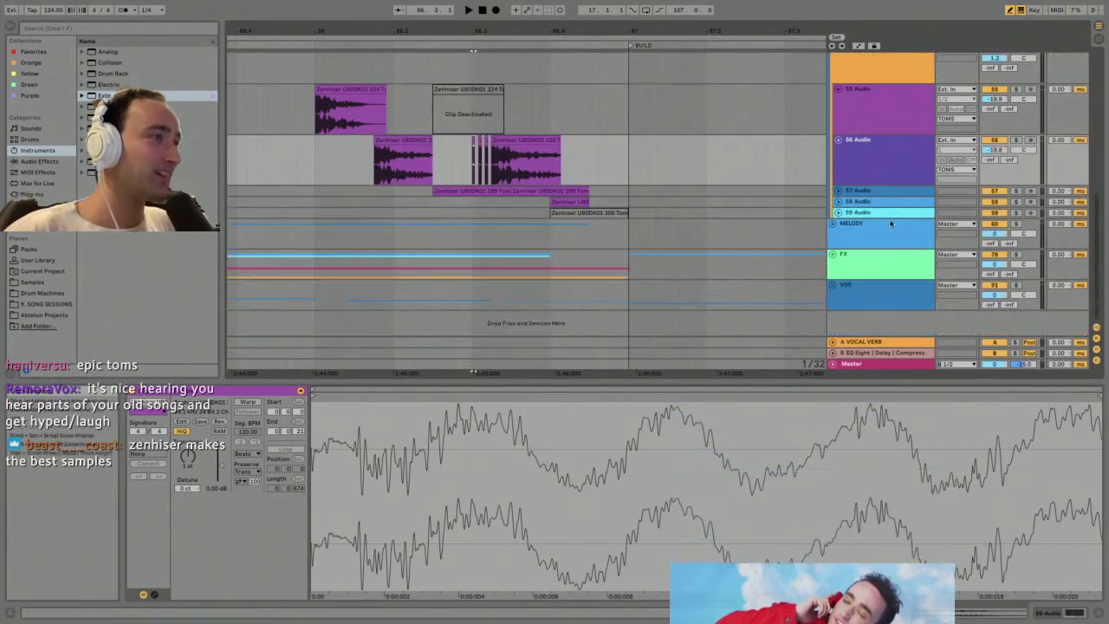
alt+click(839, 203)
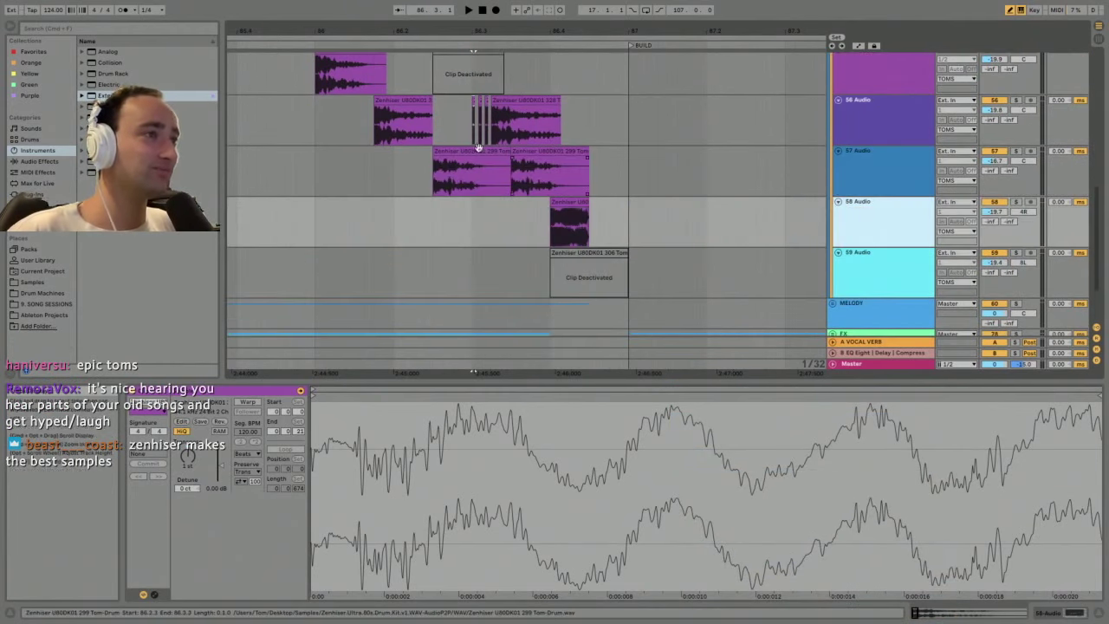
- Solo 58 Audio and audition its tom clip before bar 87
click(568, 202)
click(1016, 202)
key(space)
key(space)
key(space)
key(space)
- Unsolo 58 Audio and play the full mix through the tom fill from 86.1.1
drag(636, 35, 636, 10)
click(549, 112)
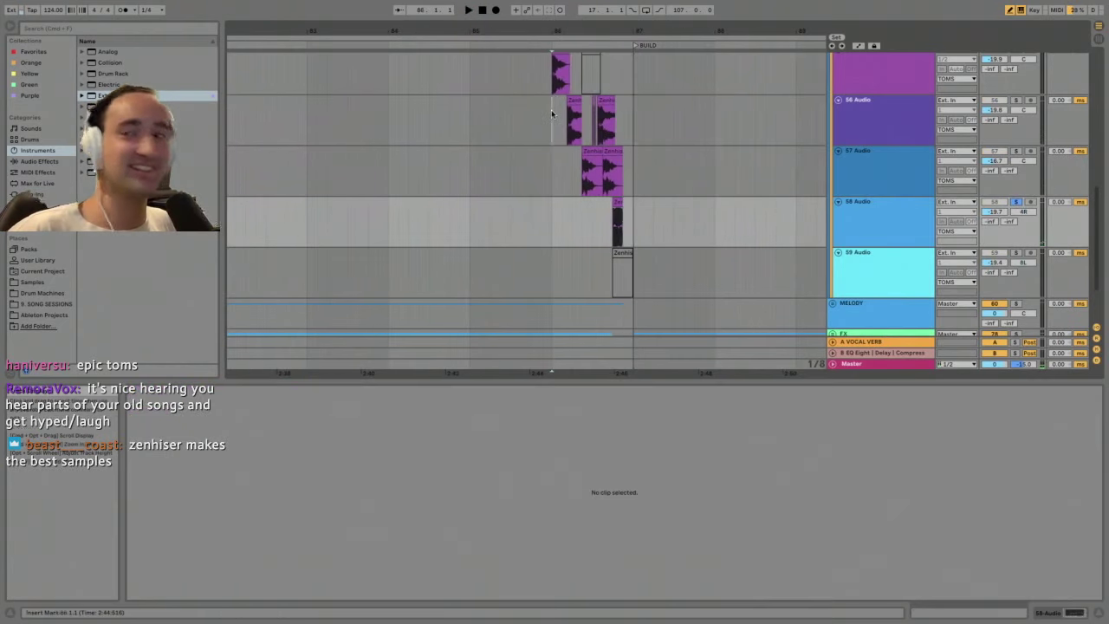
click(1017, 202)
key(space)
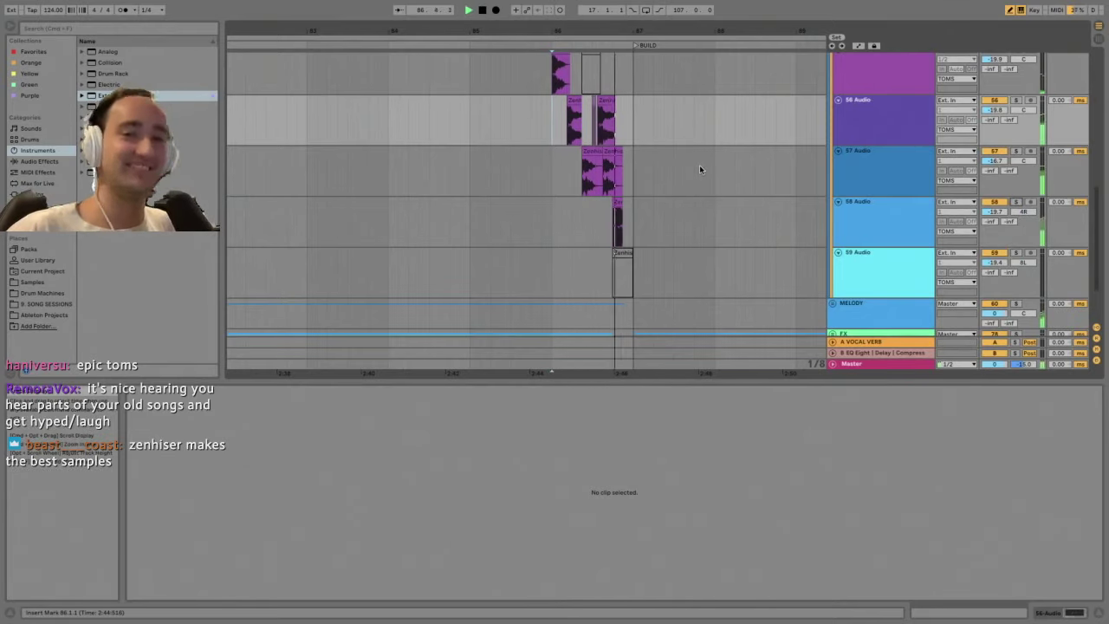
key(minus)
- Solo the TOMS group and play the complete tom fill from 86.1.1
mouse_move(642, 32)
mouse_down()
mouse_move(642, 4)
mouse_move(633, 117)
mouse_up()
scroll(656, 101, up, 3)
click(579, 110)
click(1017, 88)
key(space)
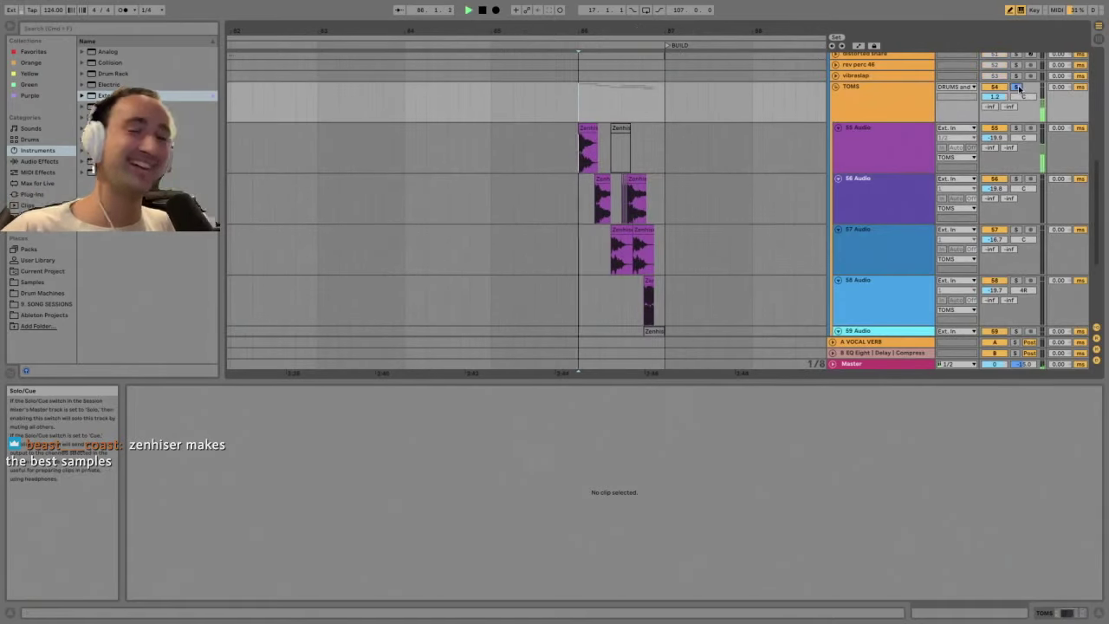
key(space)
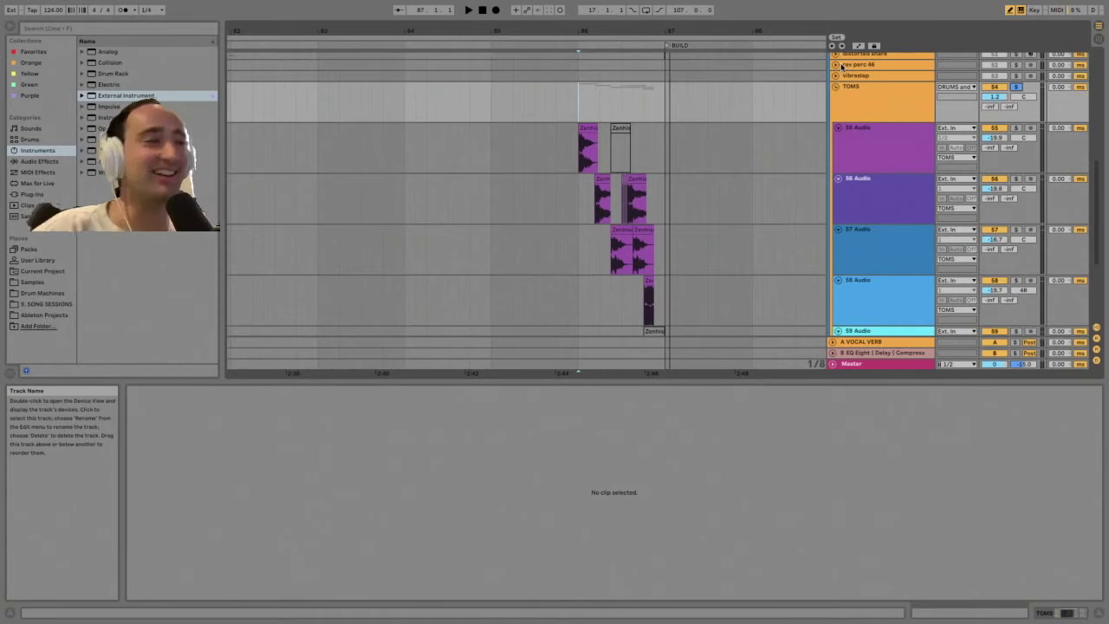
- Show the sample of the first tom clip on 55 Audio and play the final chorus tom fill from 98.2.1
drag(828, 380, 828, 484)
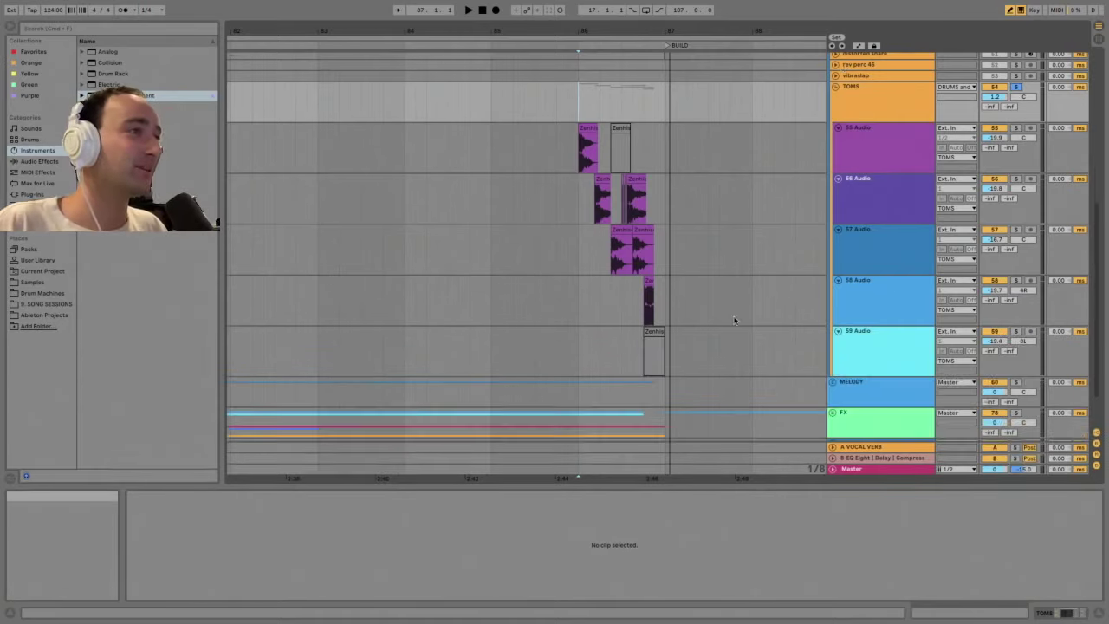
drag(624, 26, 589, 65)
click(478, 129)
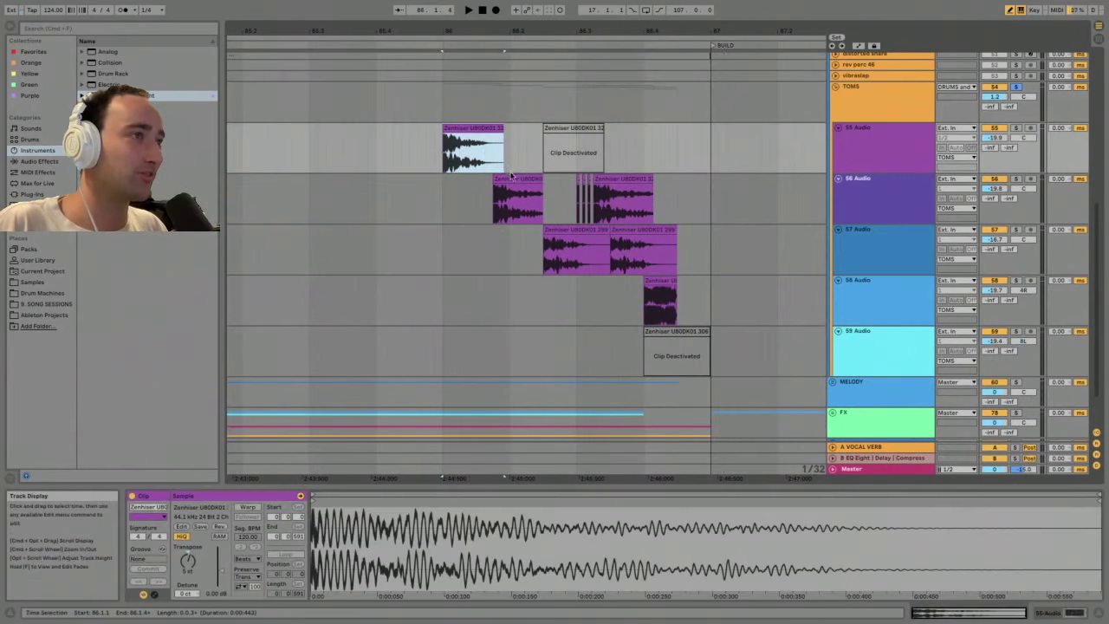
click(511, 178)
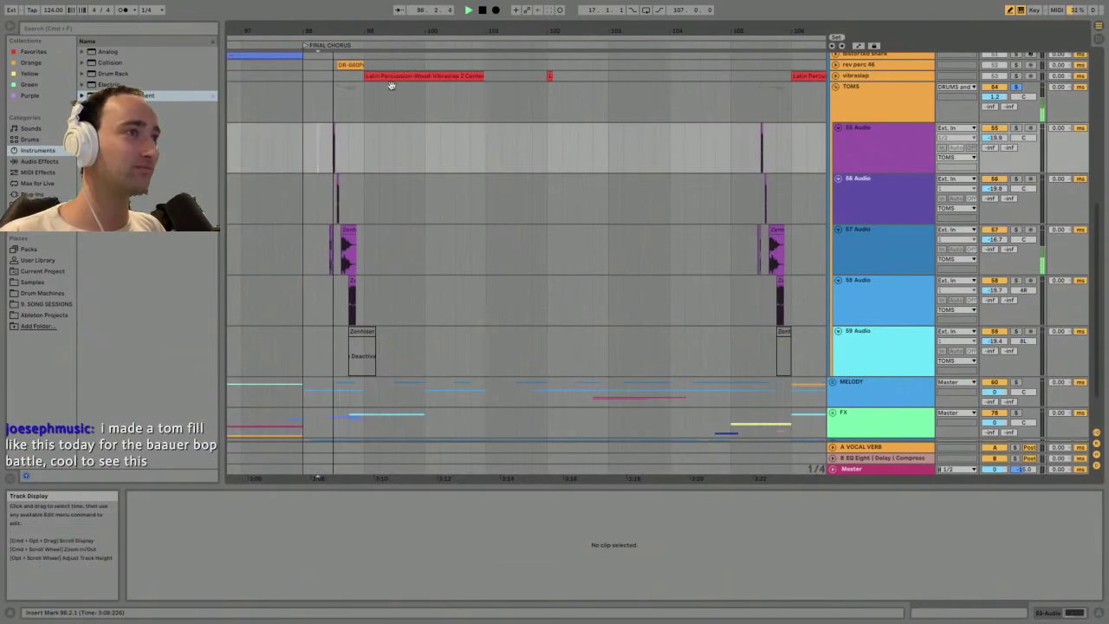
drag(382, 30, 380, 12)
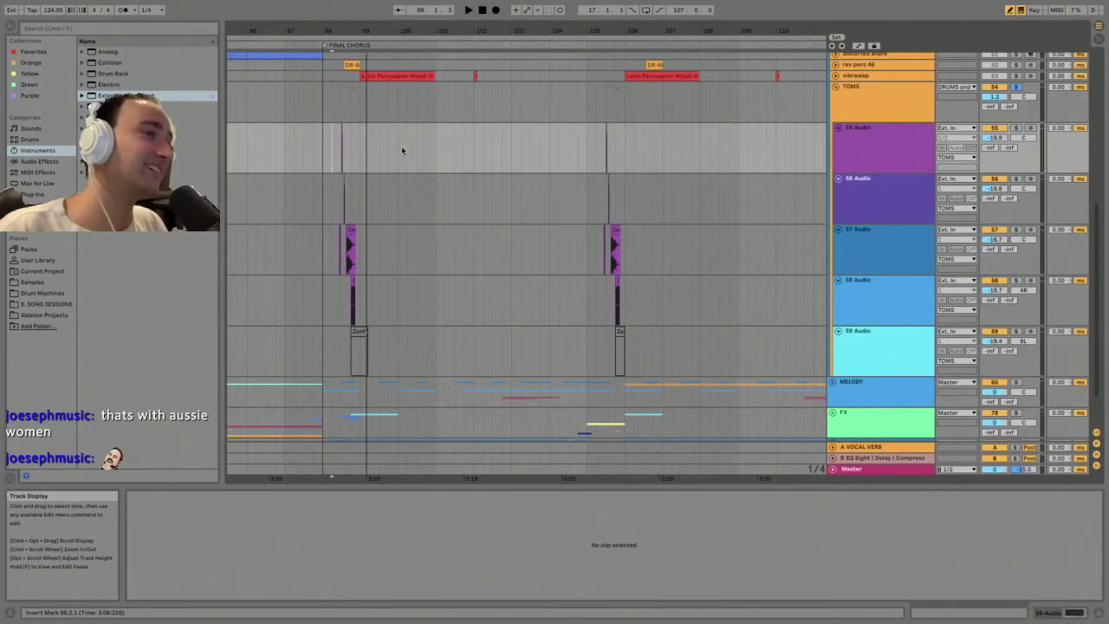
- Fold the tracks 55 Audio to 59 Audio and collapse the TOMS group
click(896, 145)
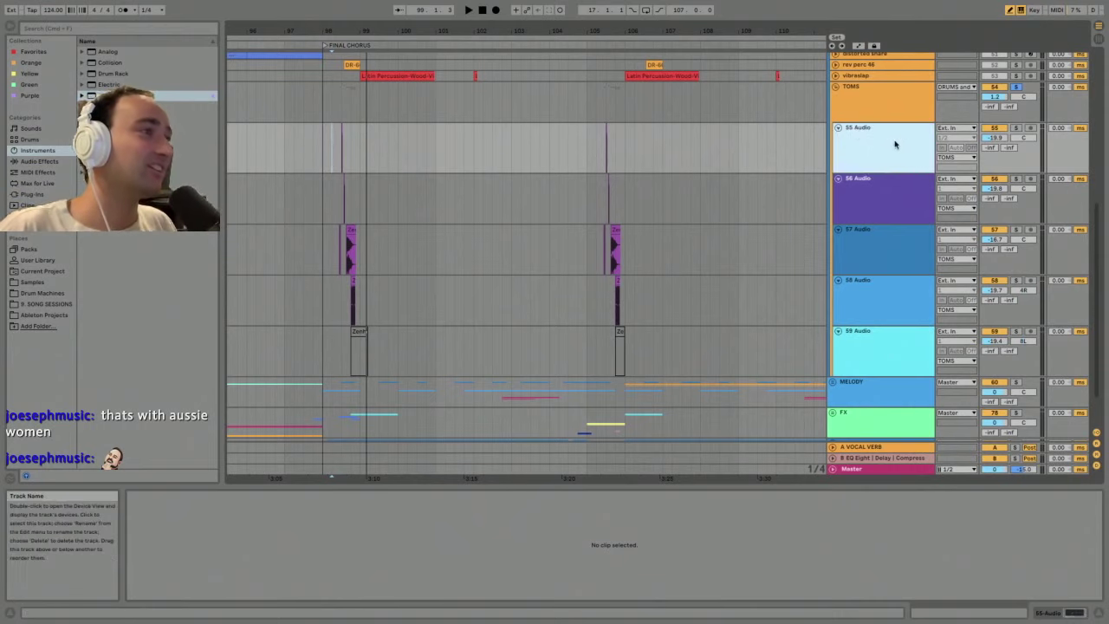
click(838, 130)
click(851, 95)
click(862, 173)
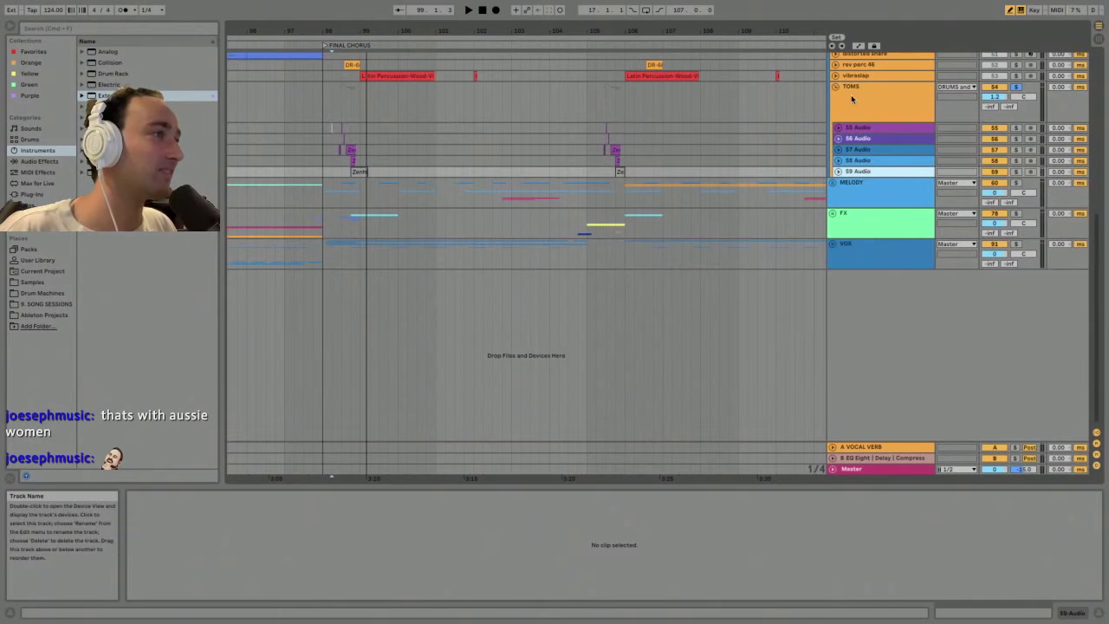
click(836, 87)
- Solo the shaker track and play it from bar 110 in the final chorus
scroll(813, 119, up, 5)
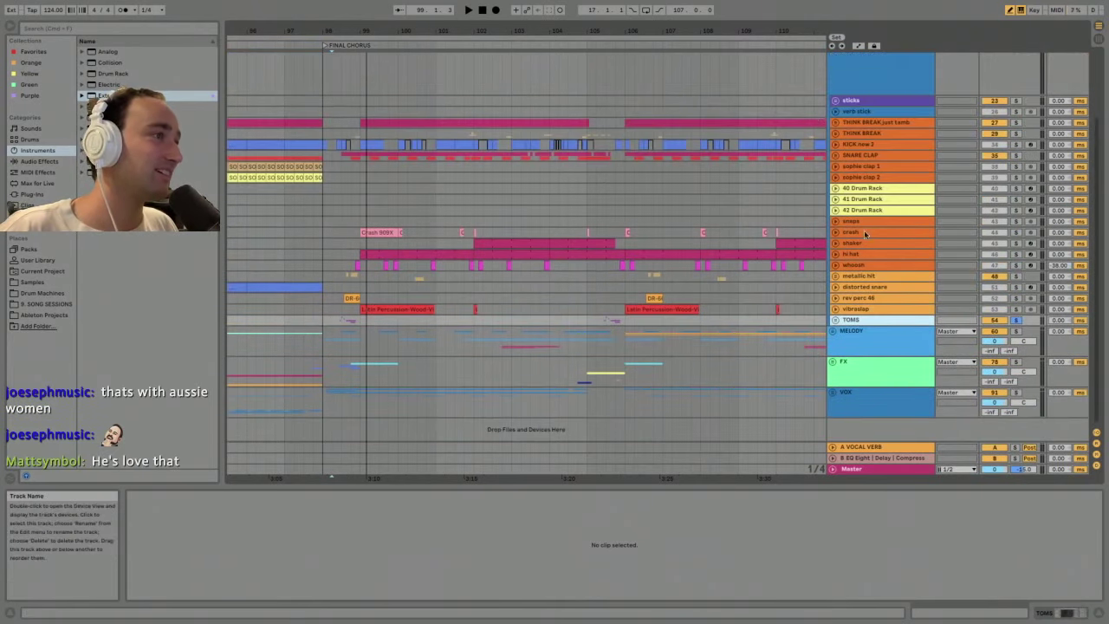
click(802, 243)
click(1017, 242)
key(space)
click(873, 243)
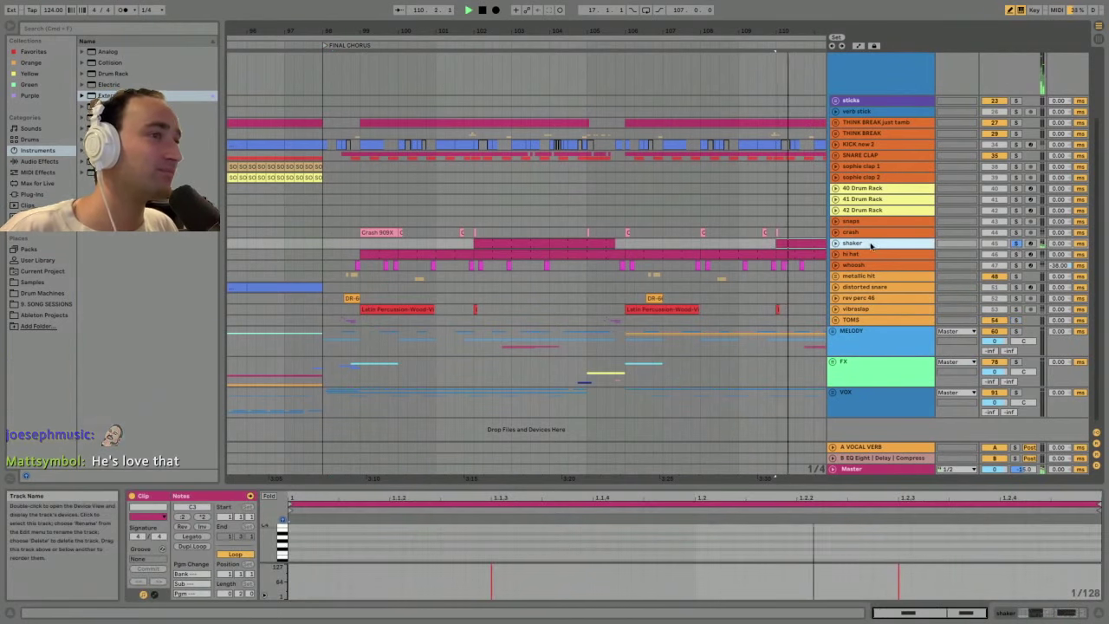
- Show the shaker clip's MIDI notes and the track's Operator and EQ Eight devices, and stop playback
click(792, 242)
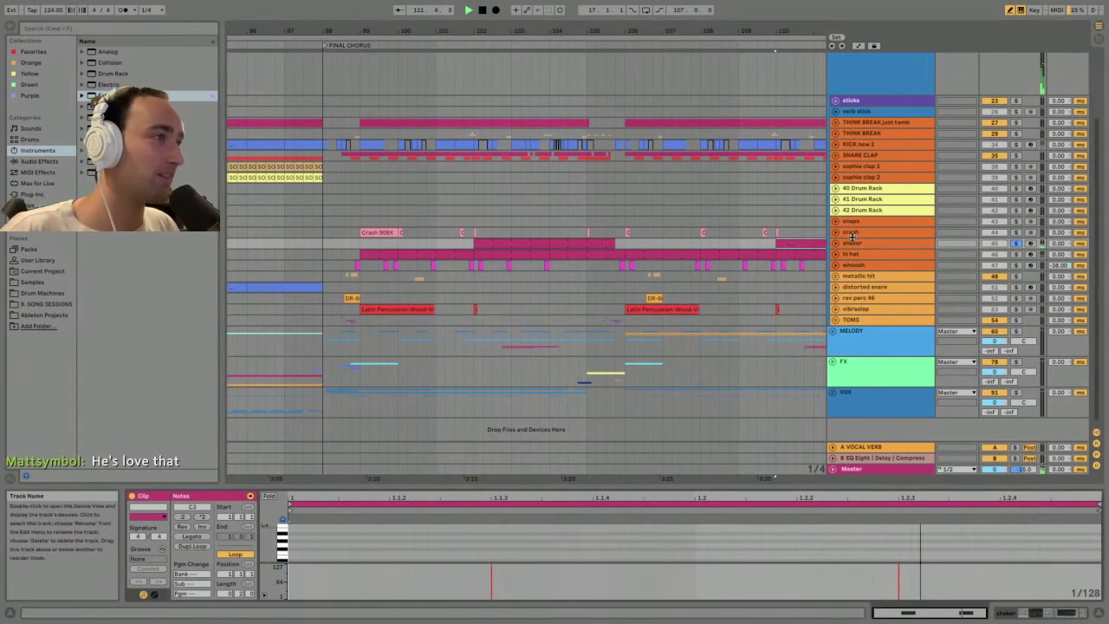
drag(689, 485, 700, 383)
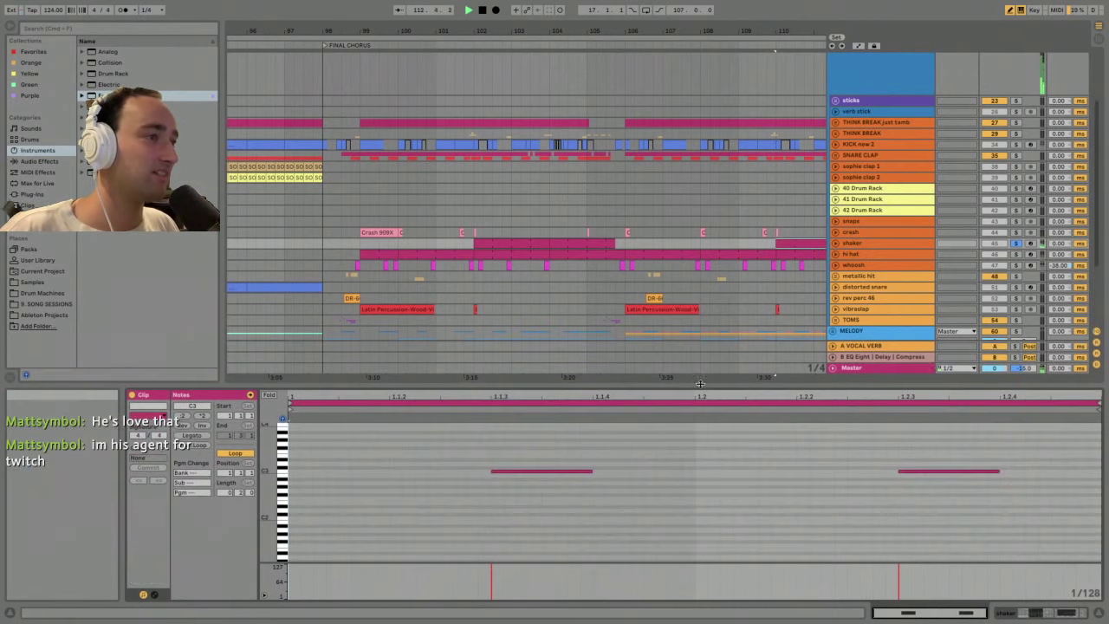
double_click(852, 243)
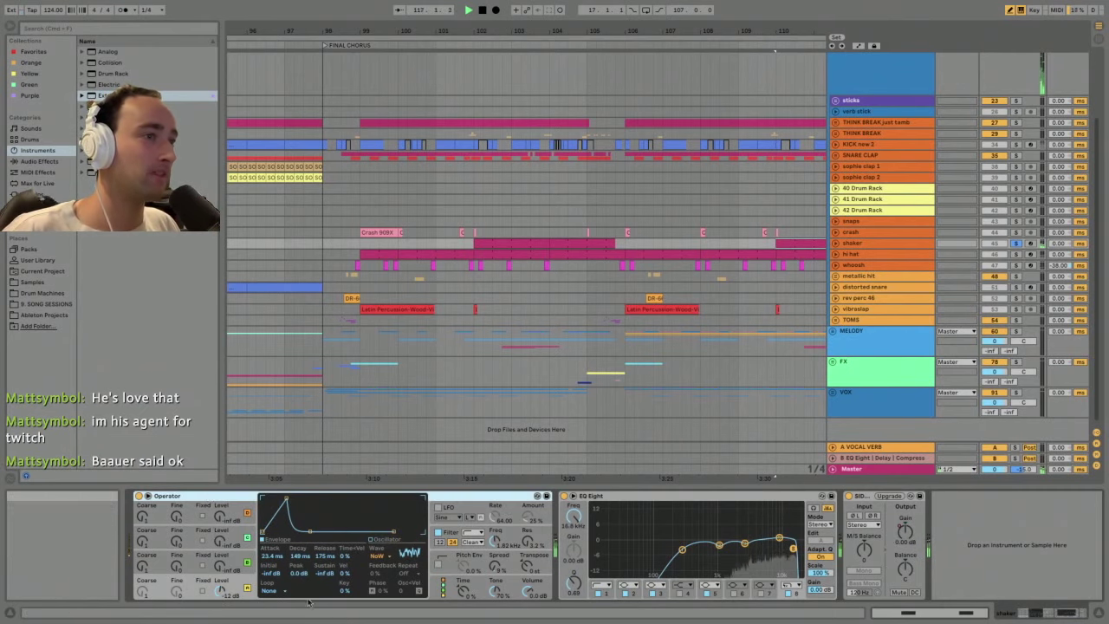
key(space)
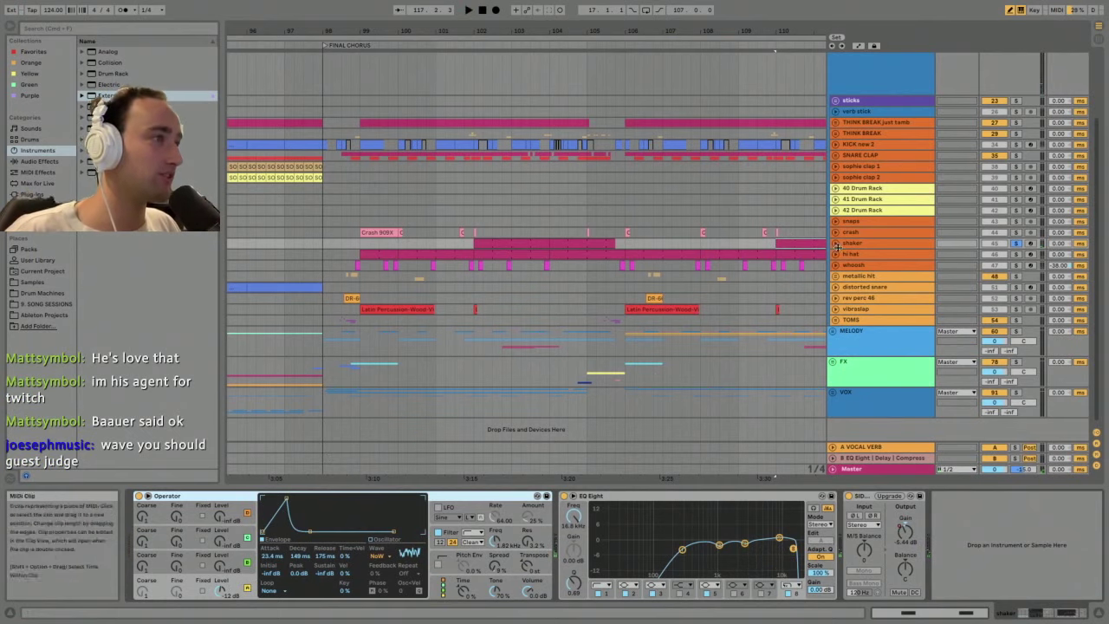
- Solo sophie clap 1 and sophie clap 2 and play them from 91.2.1 in the build
click(851, 221)
drag(742, 32, 647, 5)
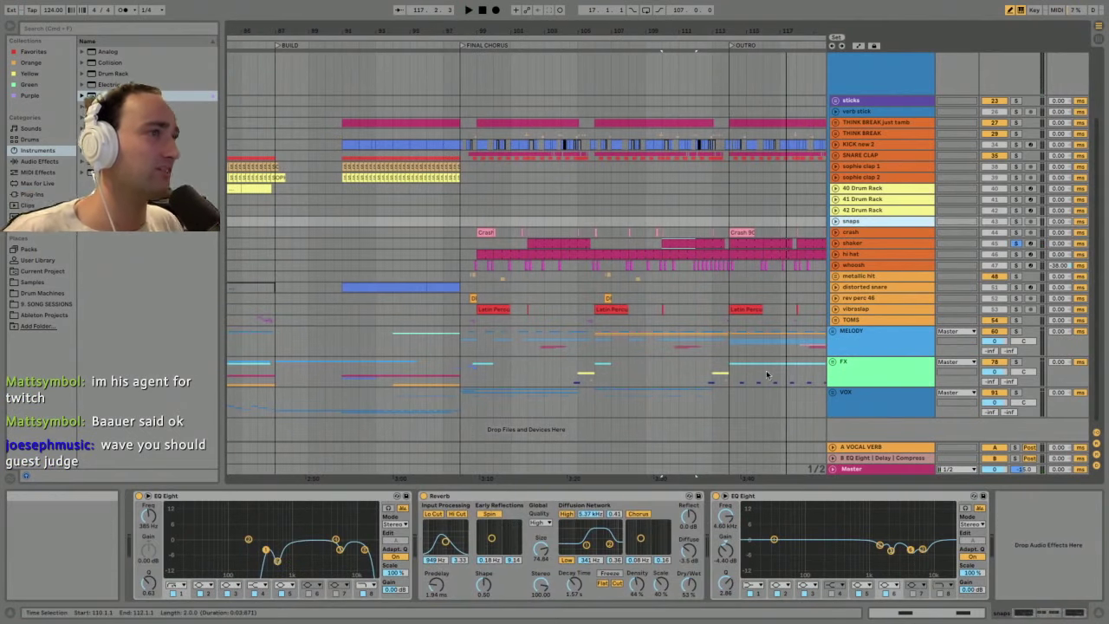
click(347, 167)
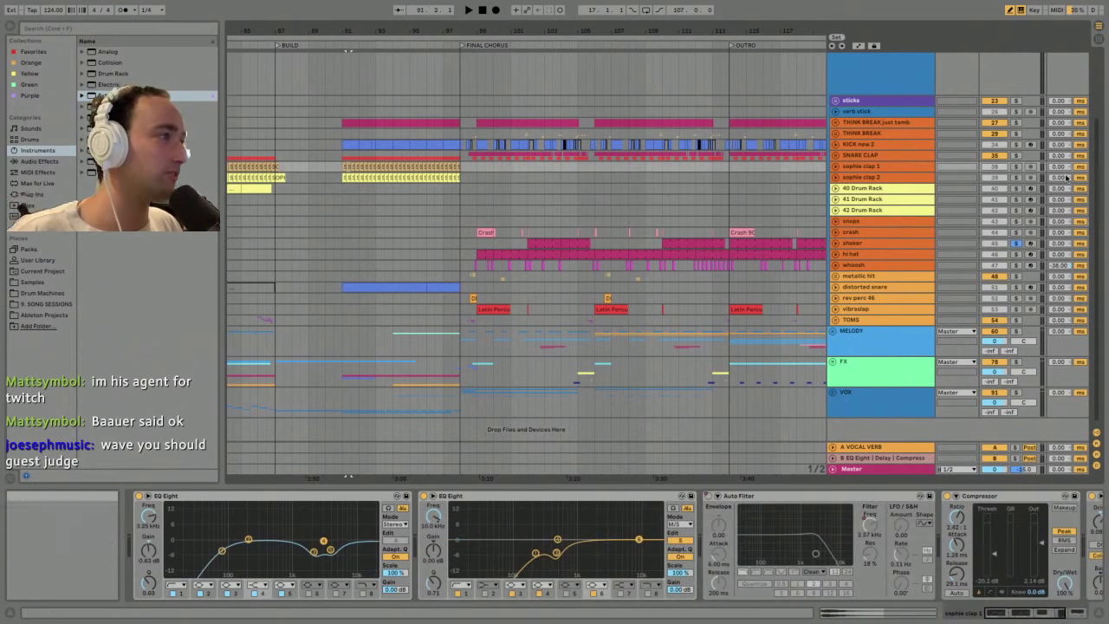
click(871, 167)
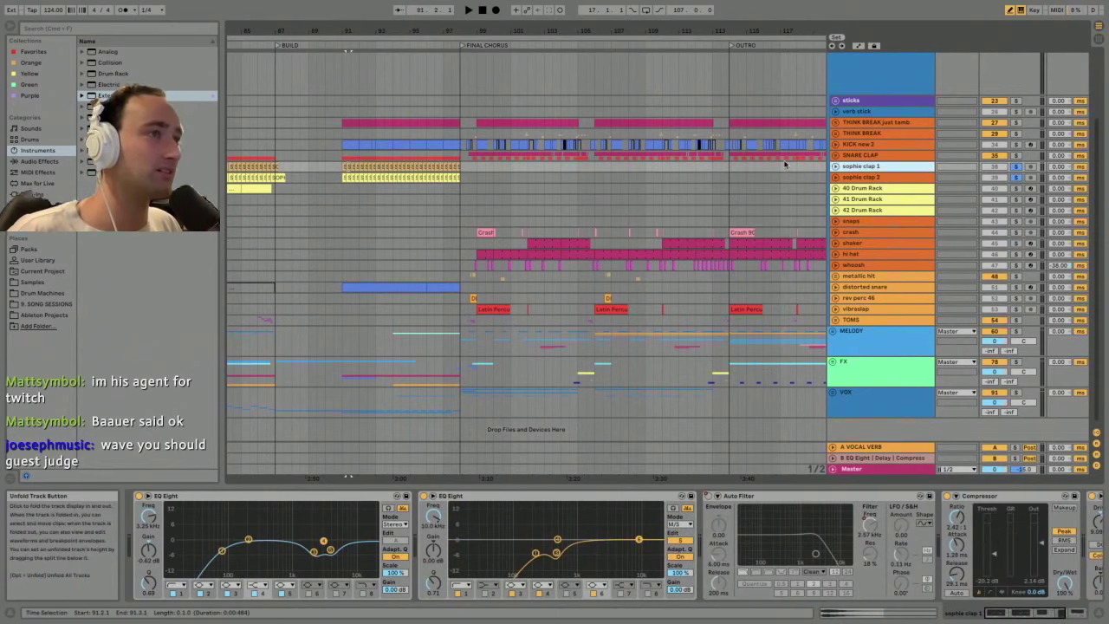
key(space)
drag(348, 30, 630, 11)
key(space)
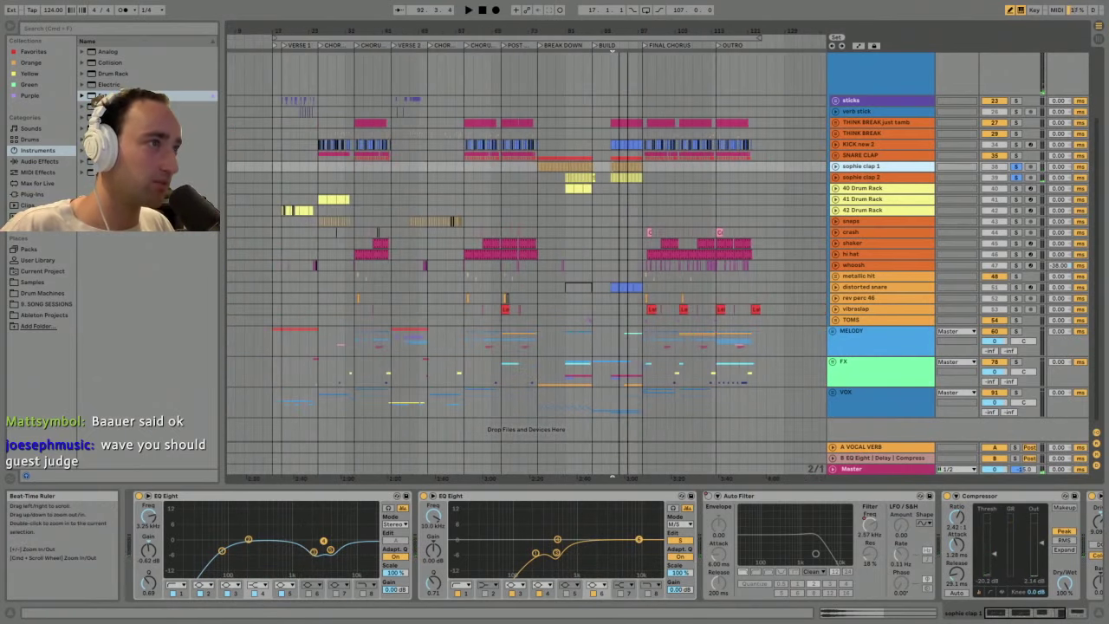
- Play the arrangement from 98.1.1 on the SNARE CLAP track
click(656, 156)
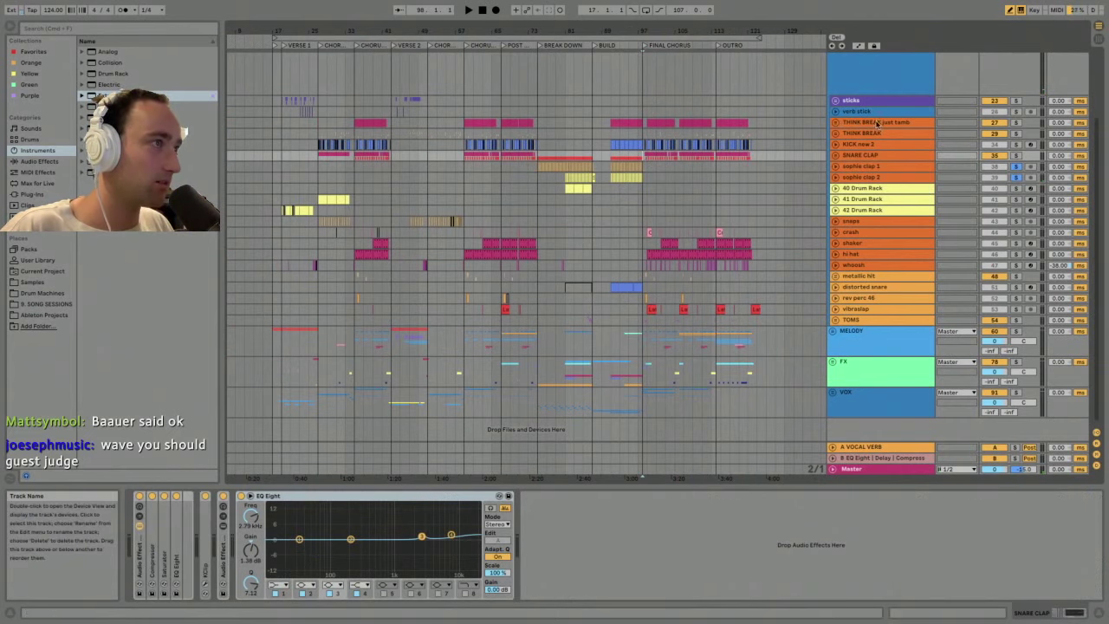
scroll(854, 129, up, 2)
key(space)
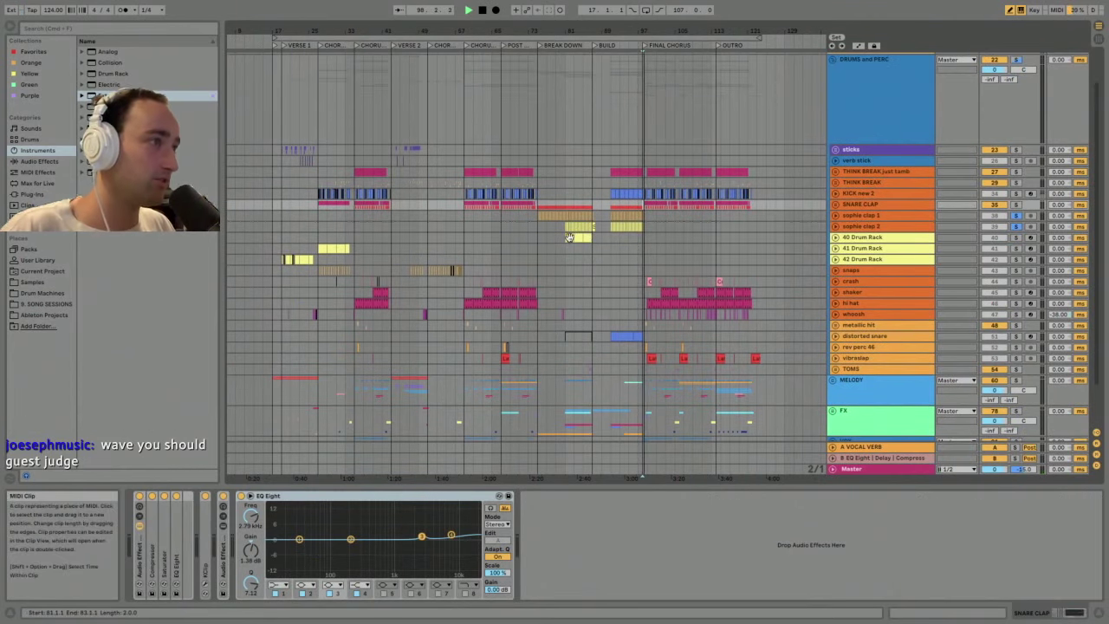
- Solo 40 Drum Rack, audition its breakdown clip from 81.1.1 and show the clip's SOPHIE snare notes
click(569, 237)
click(855, 238)
click(571, 238)
double_click(571, 238)
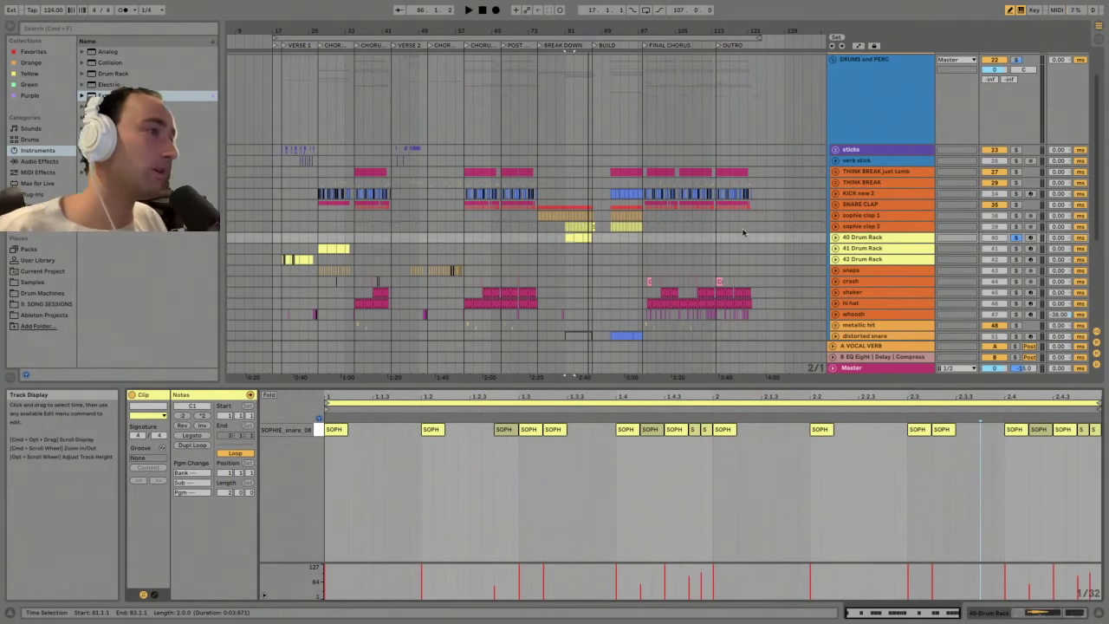
- Unsolo 40 Drum Rack, play the whole DRUMS and PERC group from 99.1.1 and collapse the group
scroll(780, 251, up, 2)
click(648, 137)
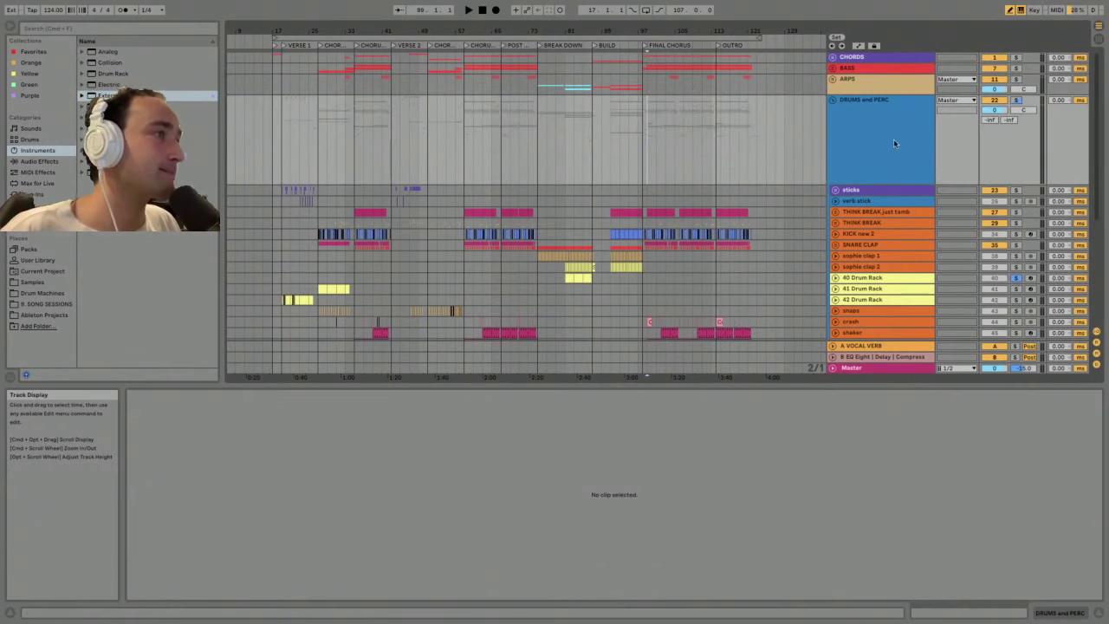
key(space)
click(838, 103)
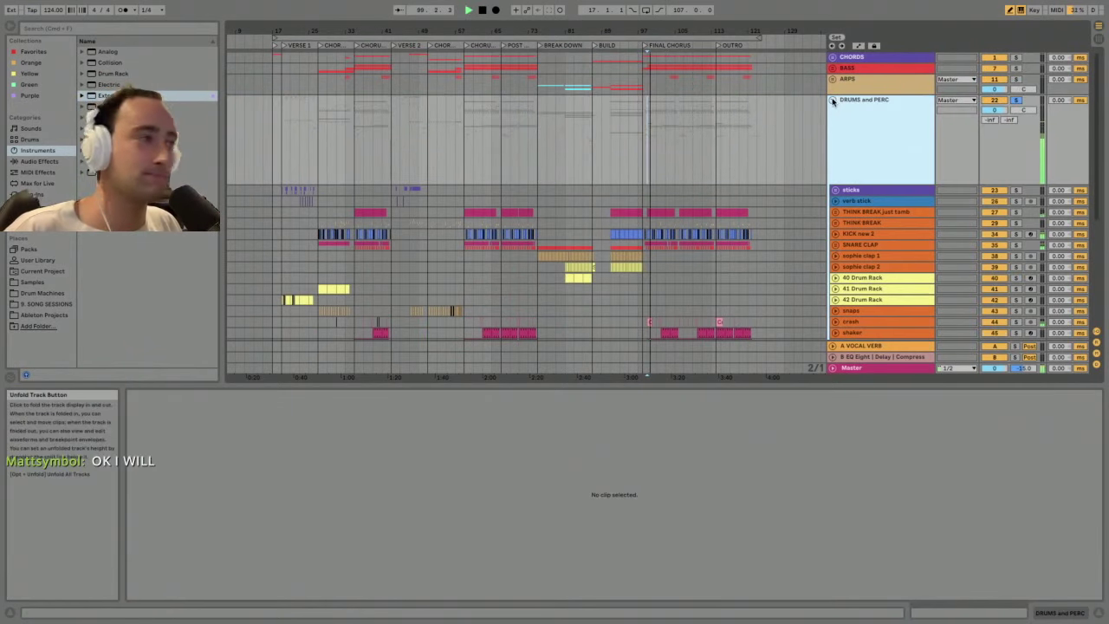
click(832, 100)
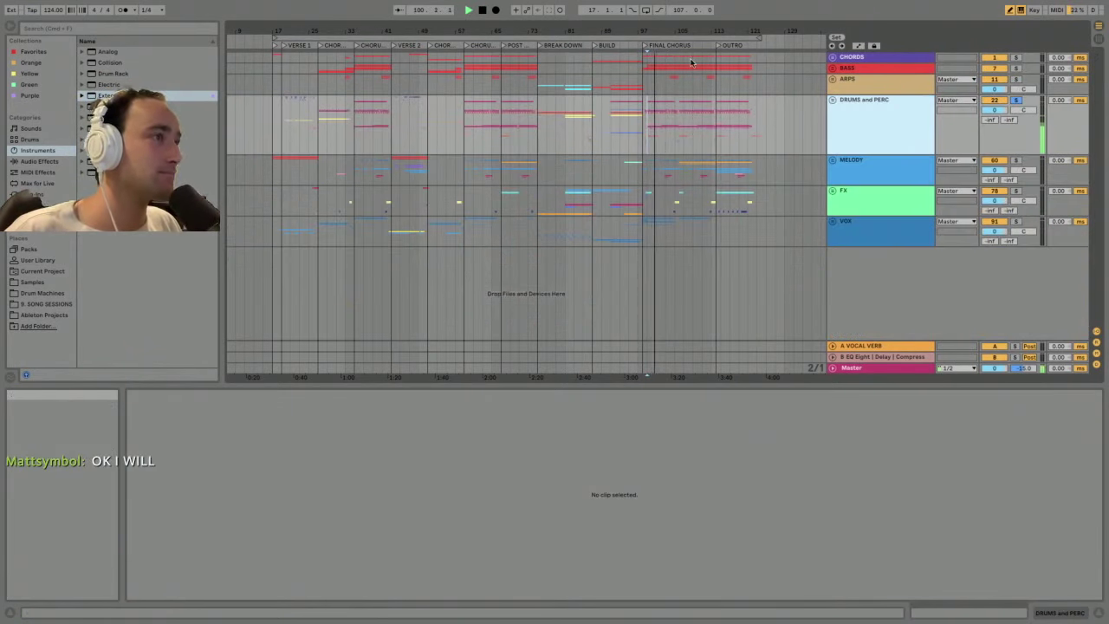
- Unfold DRUMS and PERC, look through its tracks during the final chorus, and collapse the group again
drag(676, 28, 682, 117)
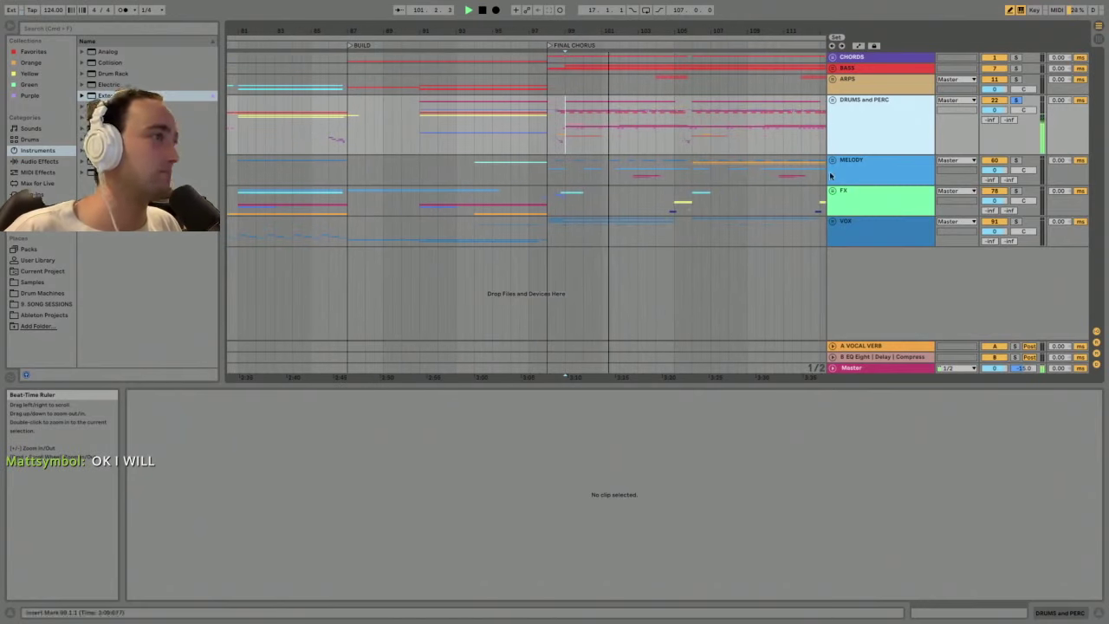
click(832, 101)
scroll(832, 104, down, 3)
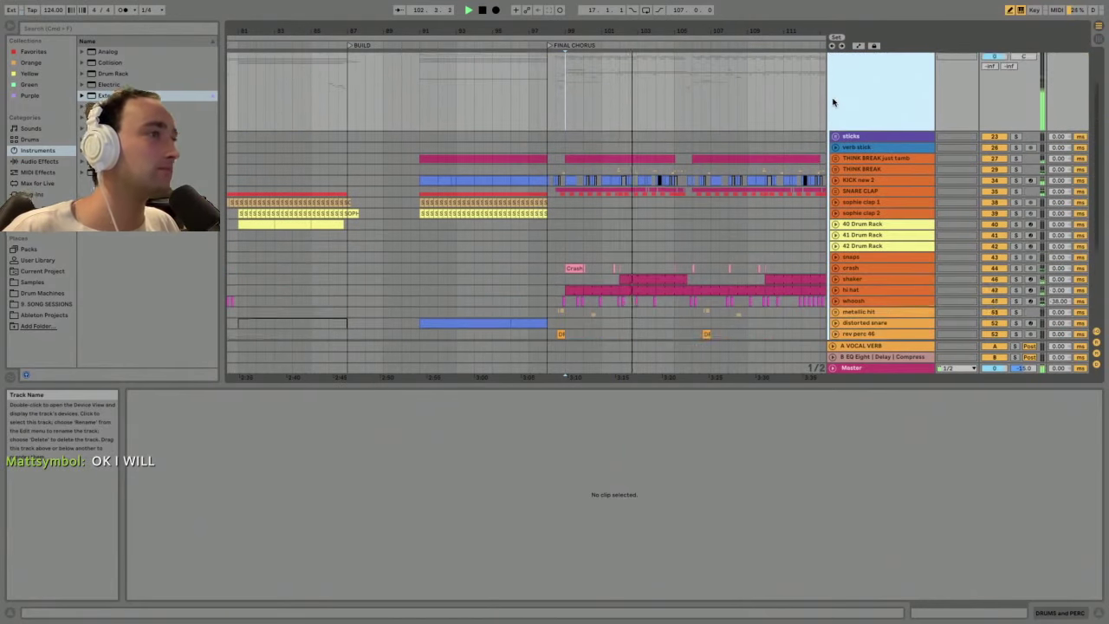
scroll(762, 139, down, 4)
scroll(720, 153, up, 1)
scroll(741, 93, up, 2)
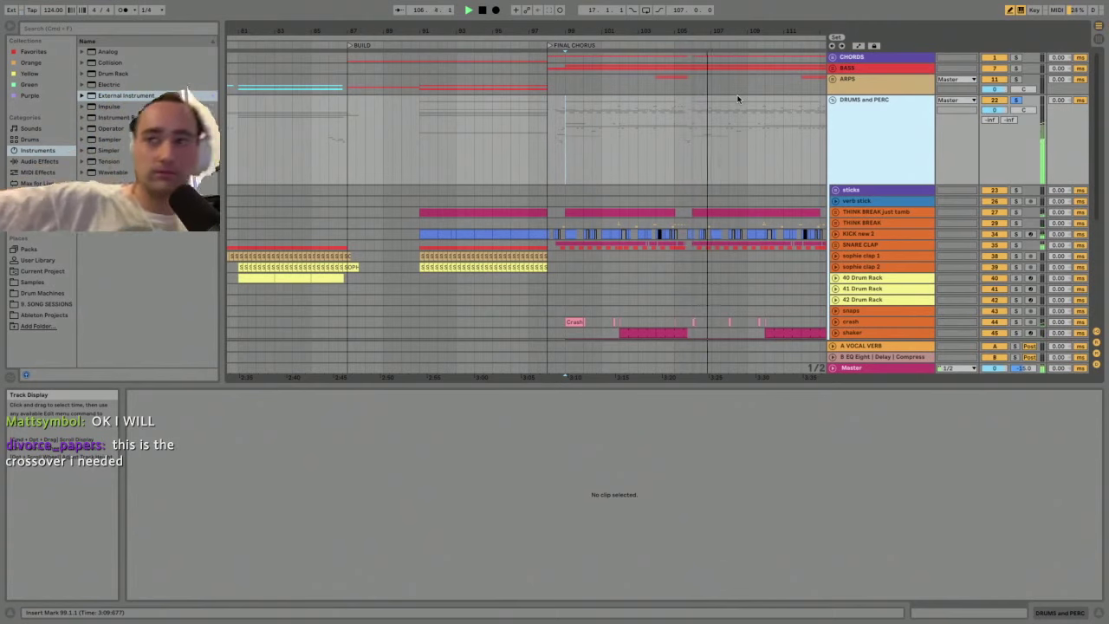
mouse_move(729, 4)
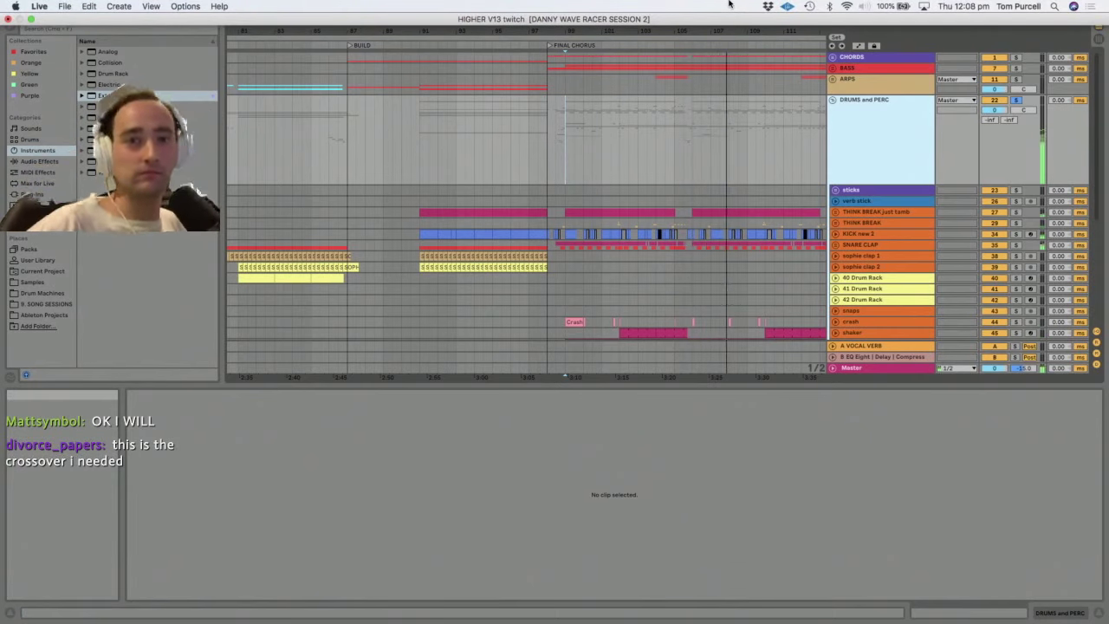
click(834, 102)
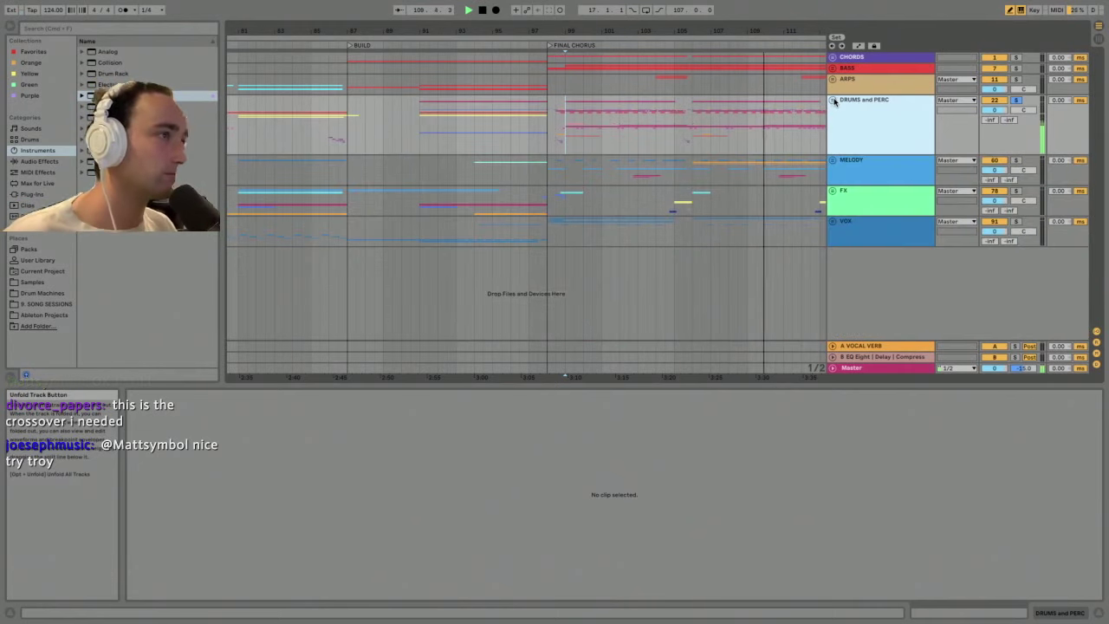
- Unfold the BASS group and play it soloed from 99.1.1 in the final chorus
drag(807, 30, 719, 26)
click(871, 79)
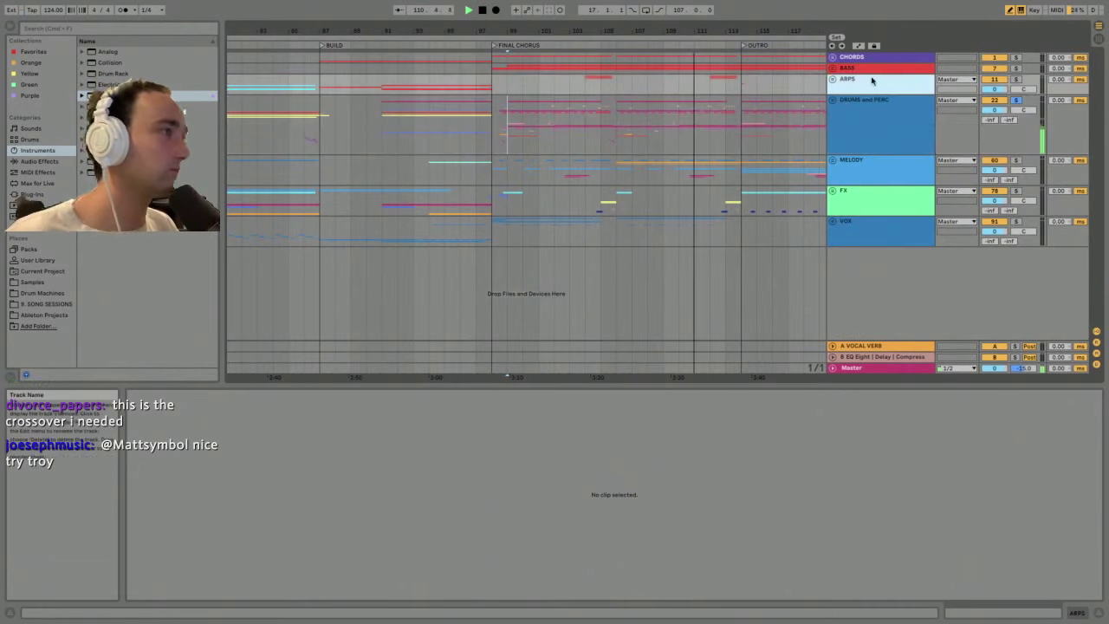
click(833, 68)
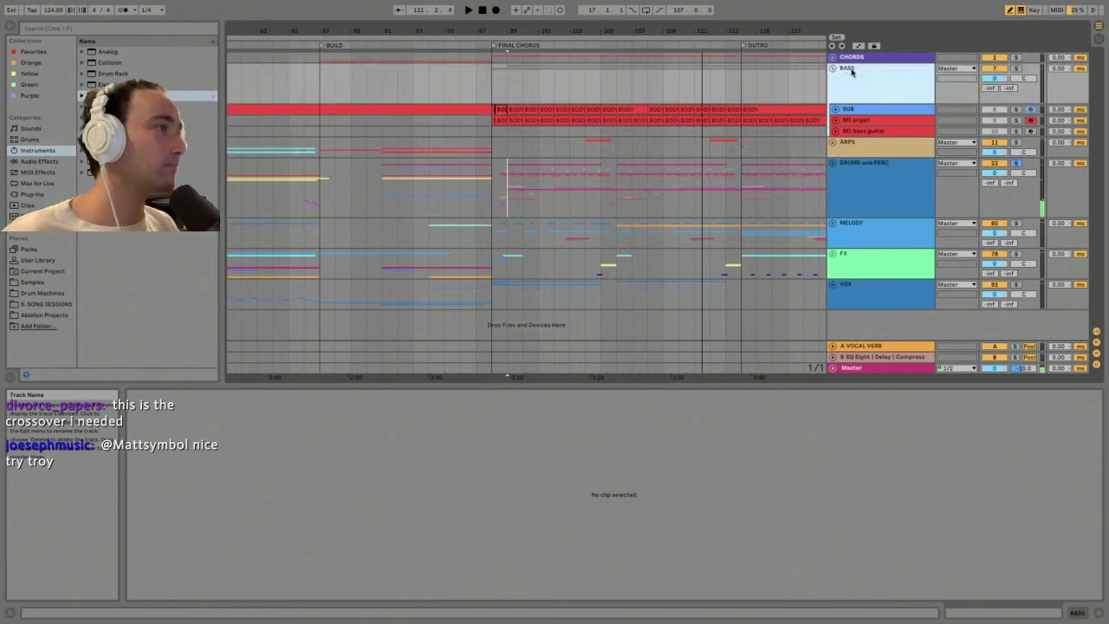
key(space)
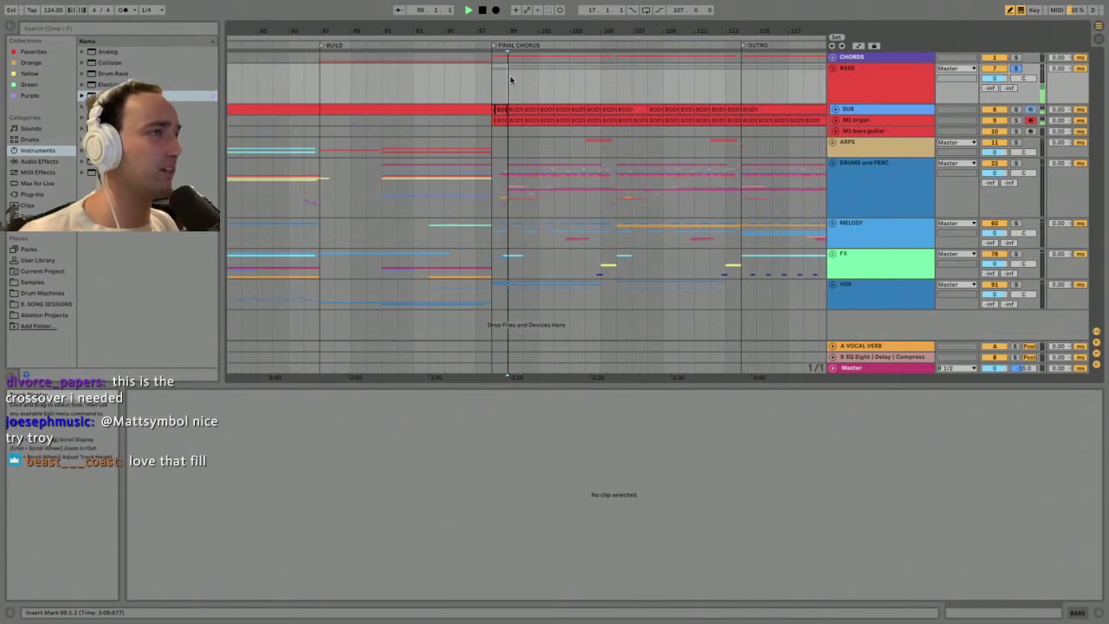
click(741, 66)
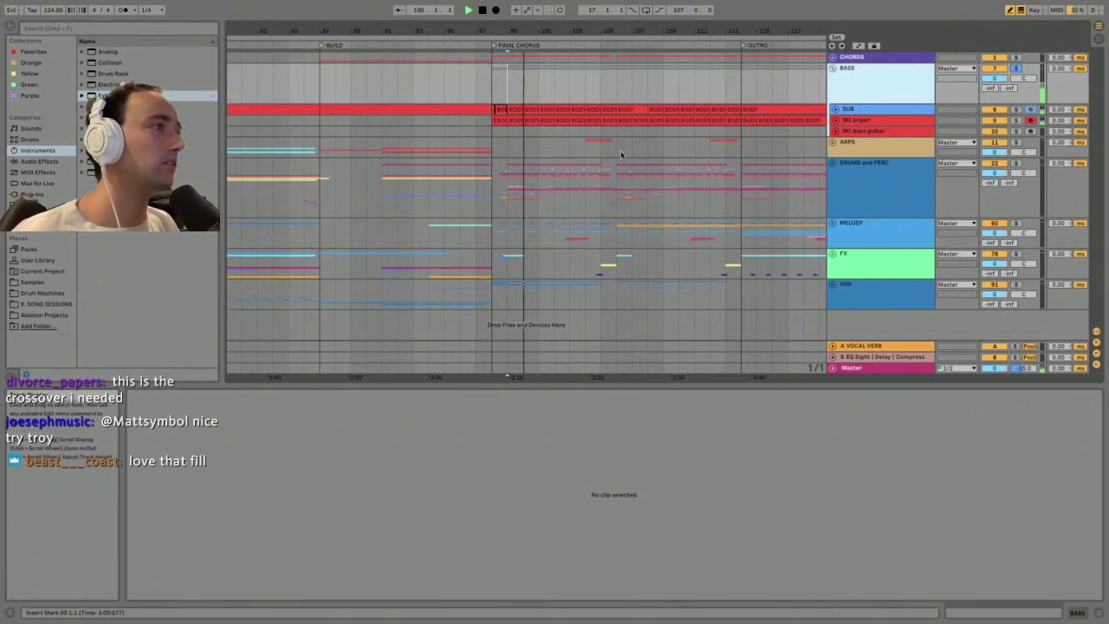
- Solo and unfold the CHORDS group, play it from 104.1.1 and bring the whole song into view
click(586, 147)
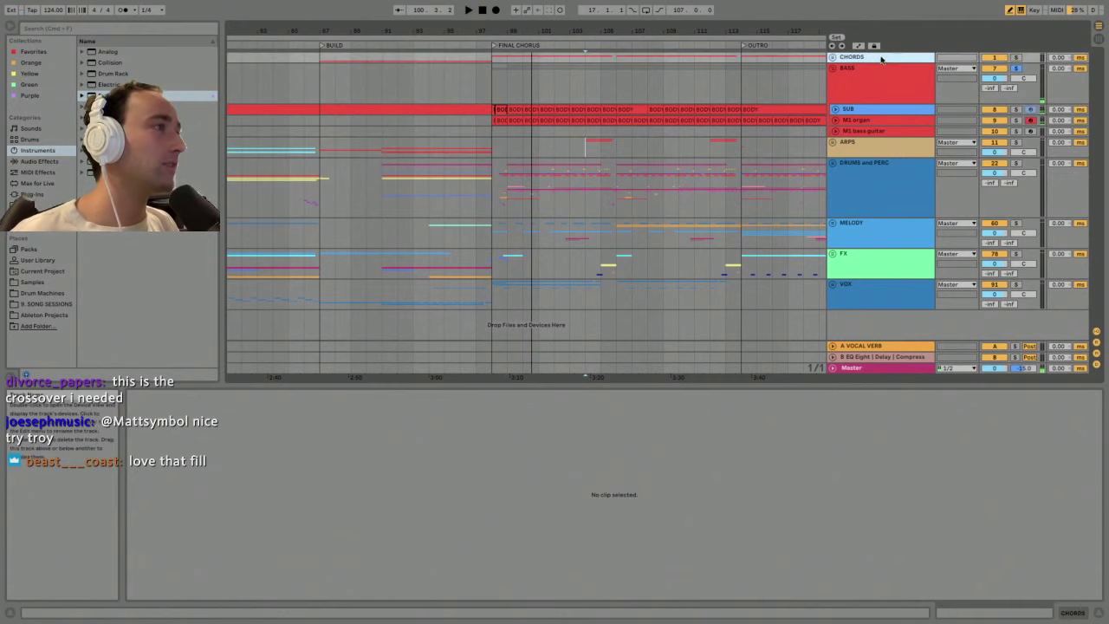
click(834, 58)
key(space)
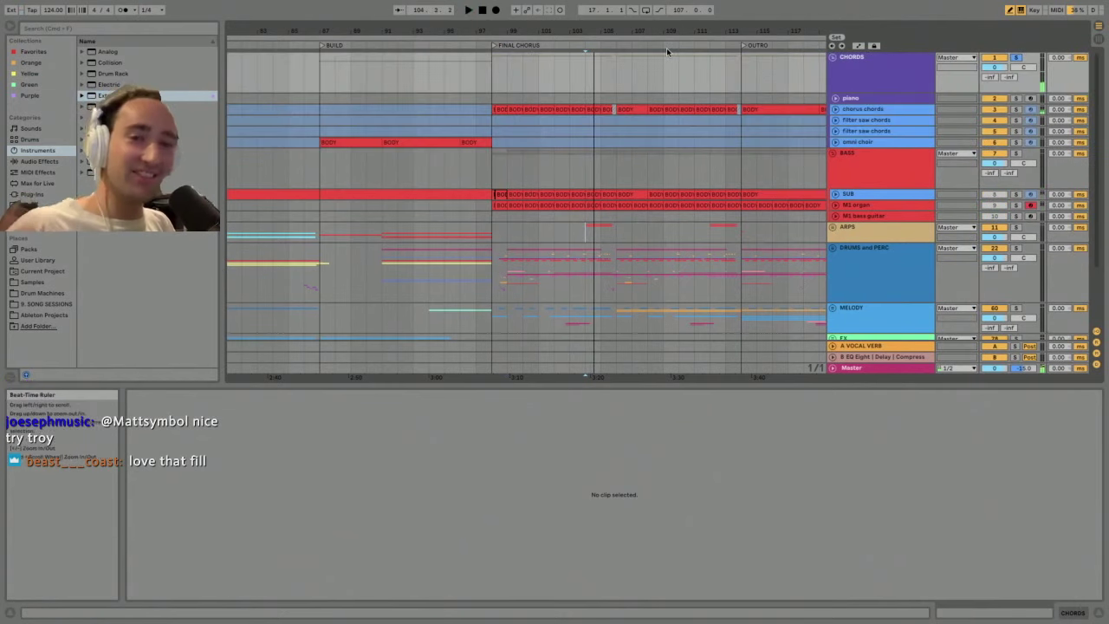
drag(653, 32, 653, 2)
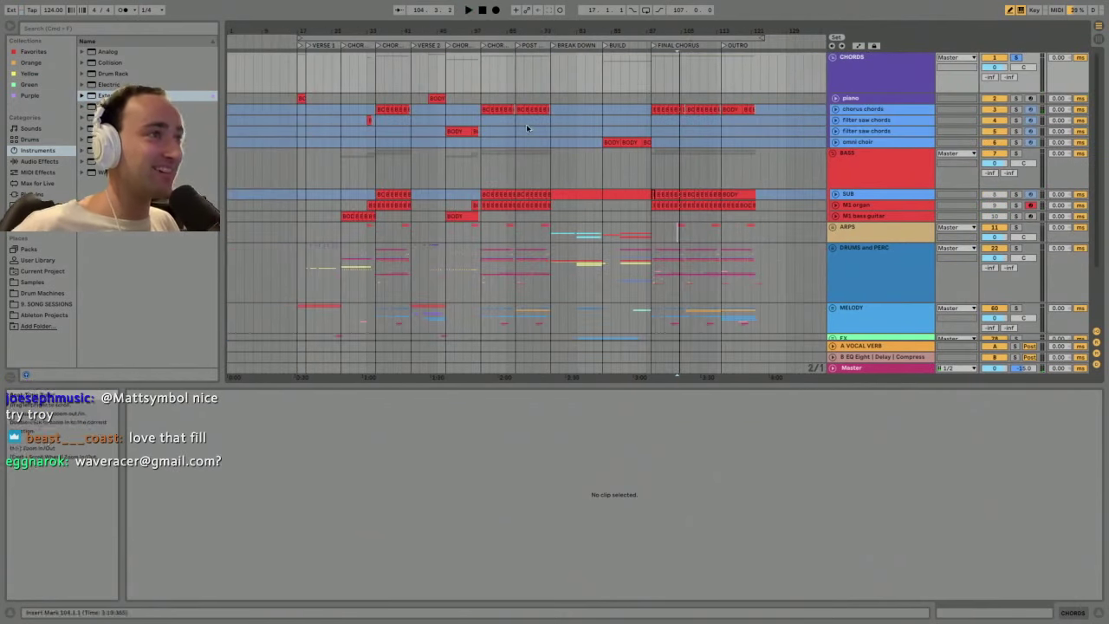
- Look through the chorus chords, filter saw chords and piano clips, auditioning the soloed filter saw chords from 51.1.1
click(485, 110)
click(478, 102)
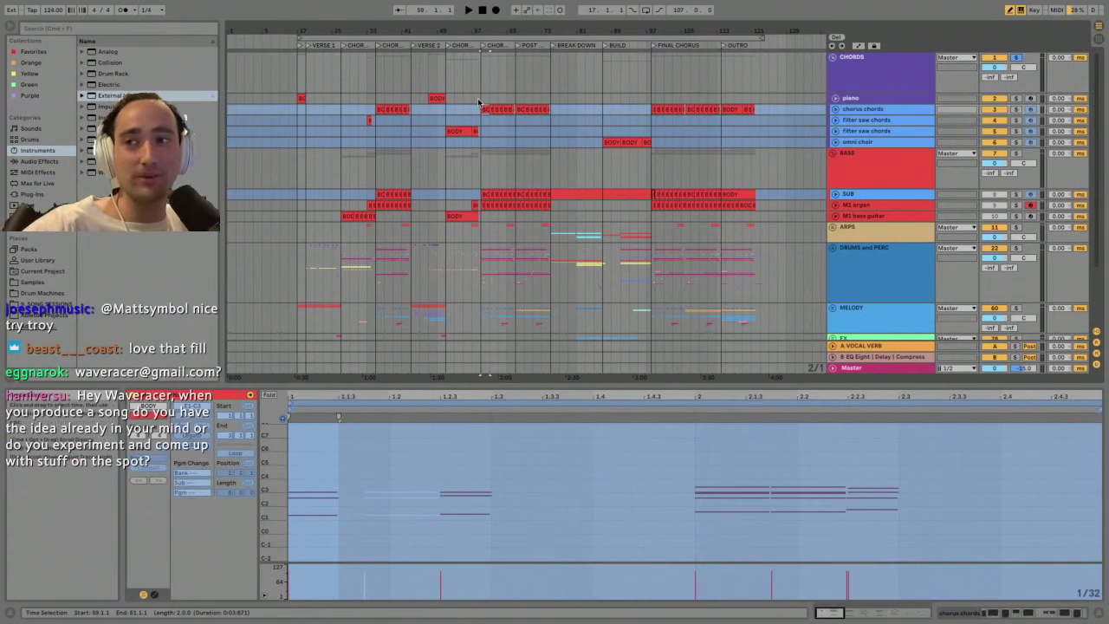
key(space)
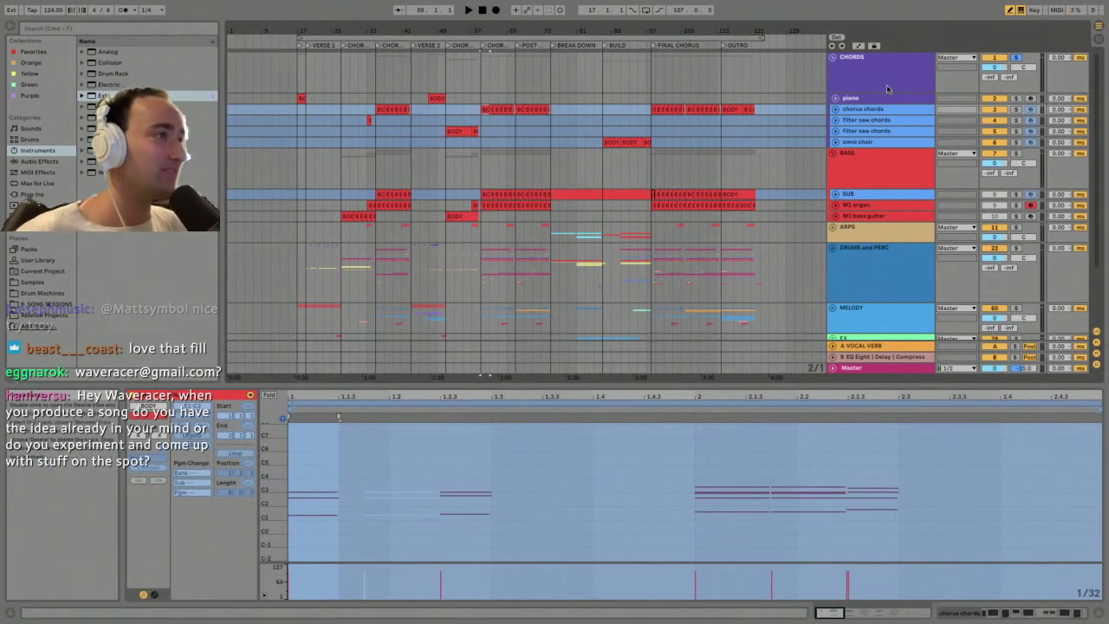
click(451, 131)
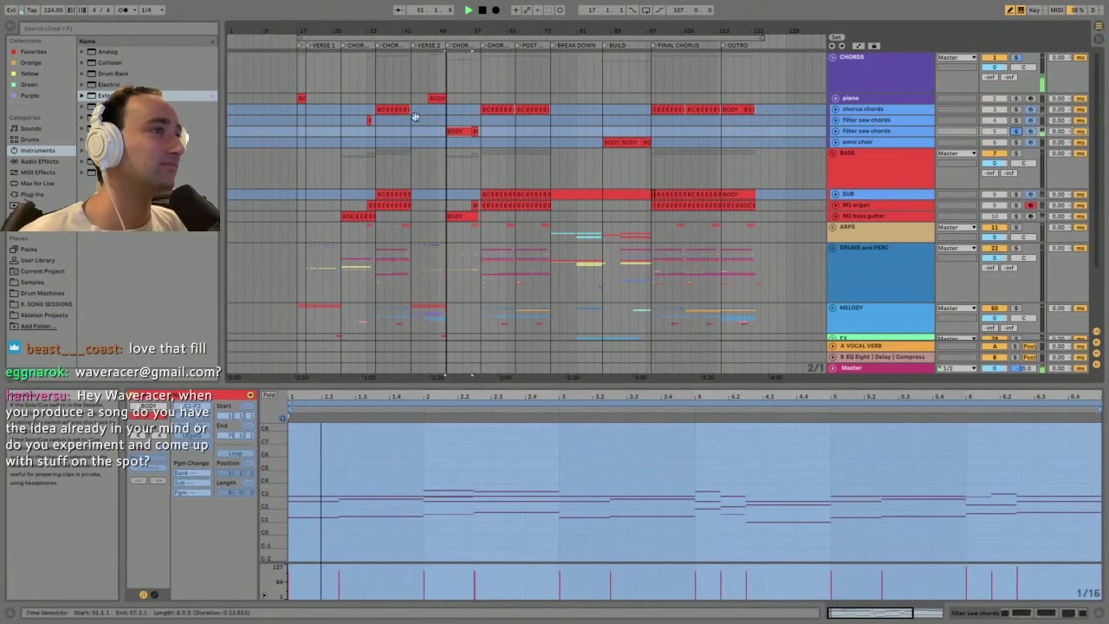
click(437, 99)
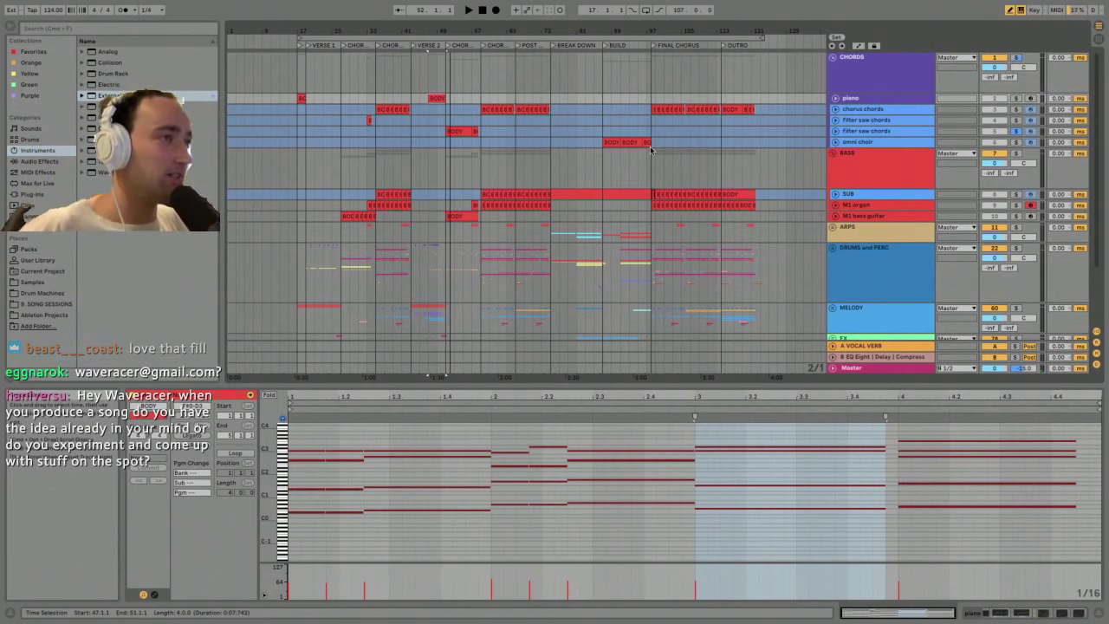
- Solo the chorus chords track, audition it from 59.1.1 and unfreeze it
click(864, 108)
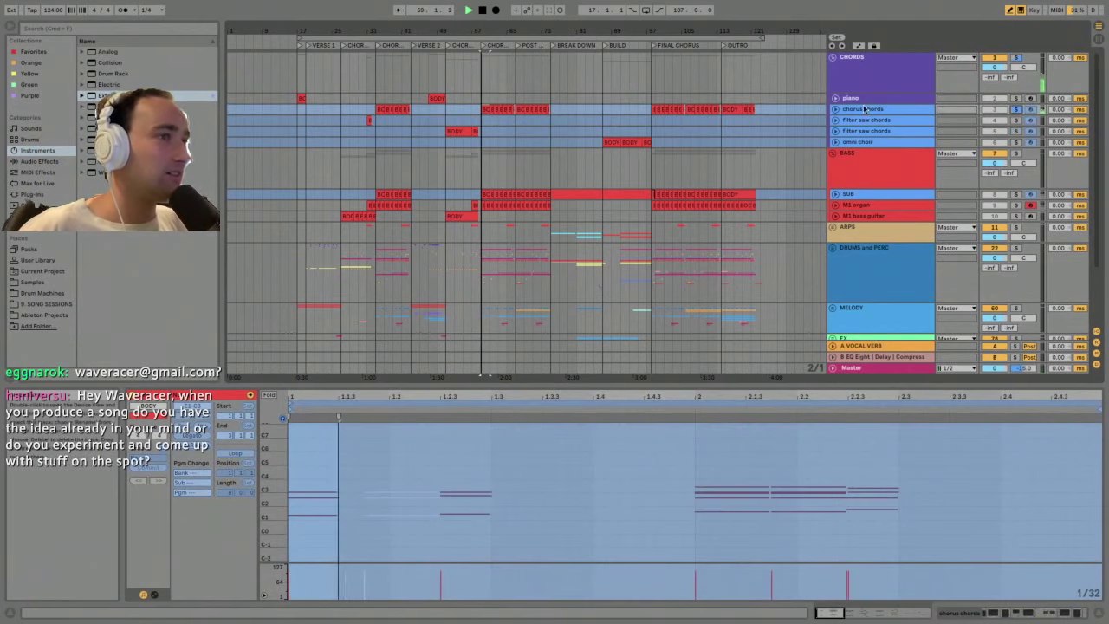
double_click(864, 108)
right_click(866, 110)
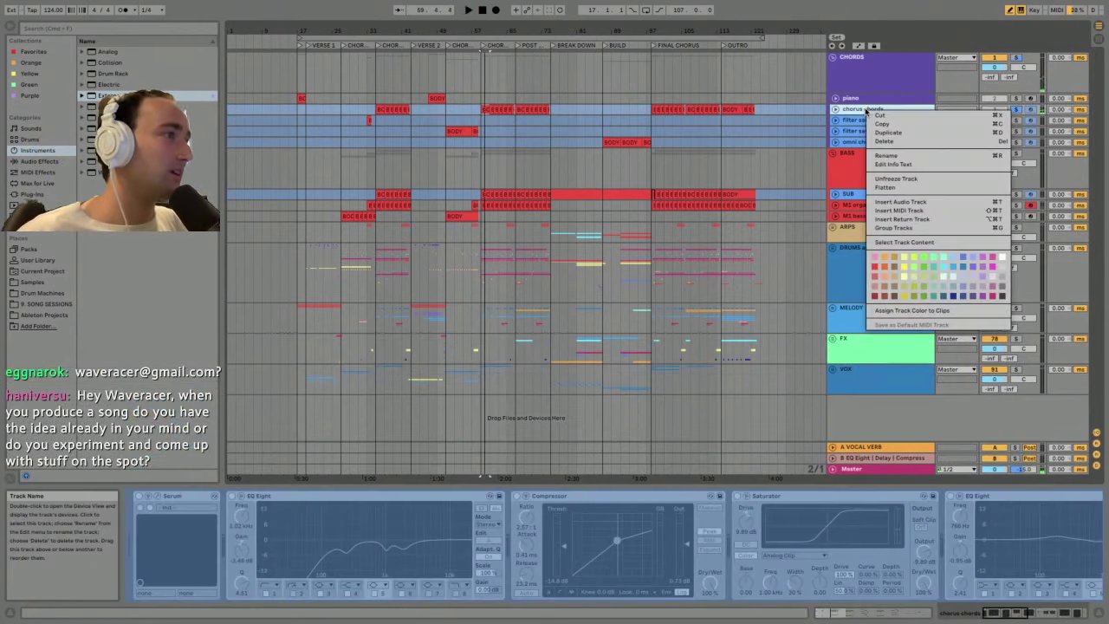
click(895, 180)
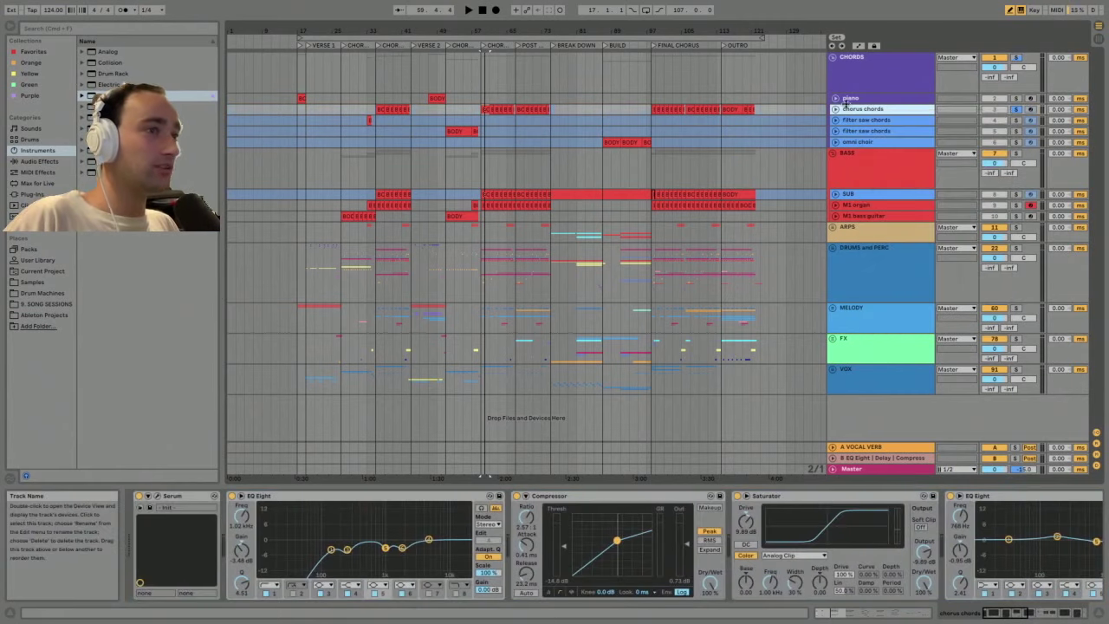
- Open the Serum instrument on chorus chords, reposition its window and play the chords with the oscillator settings shown
click(158, 496)
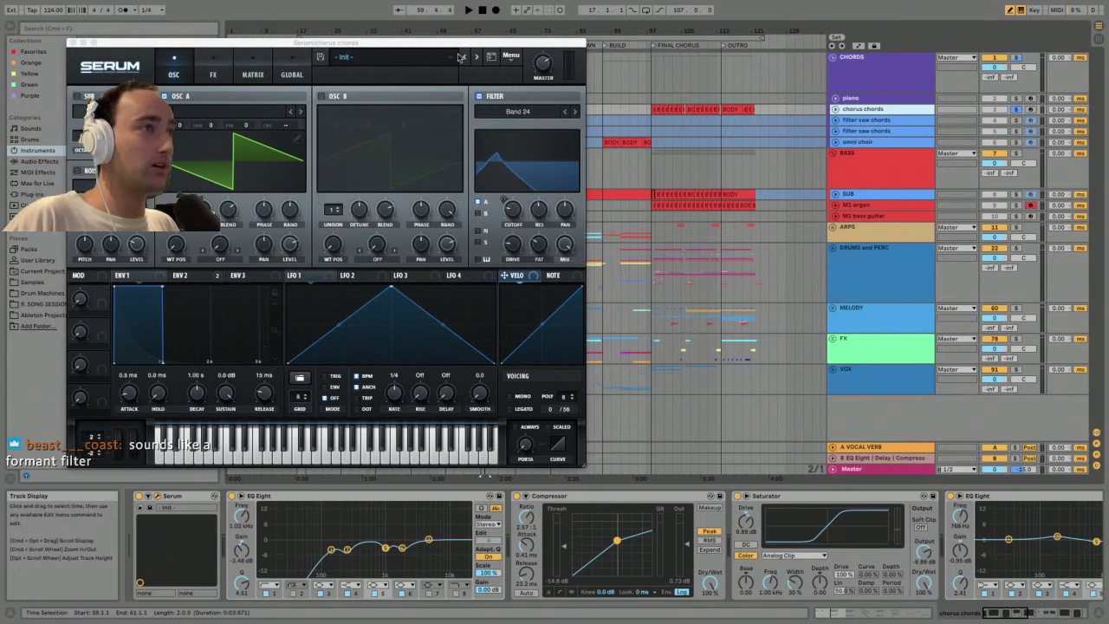
drag(459, 42, 767, 188)
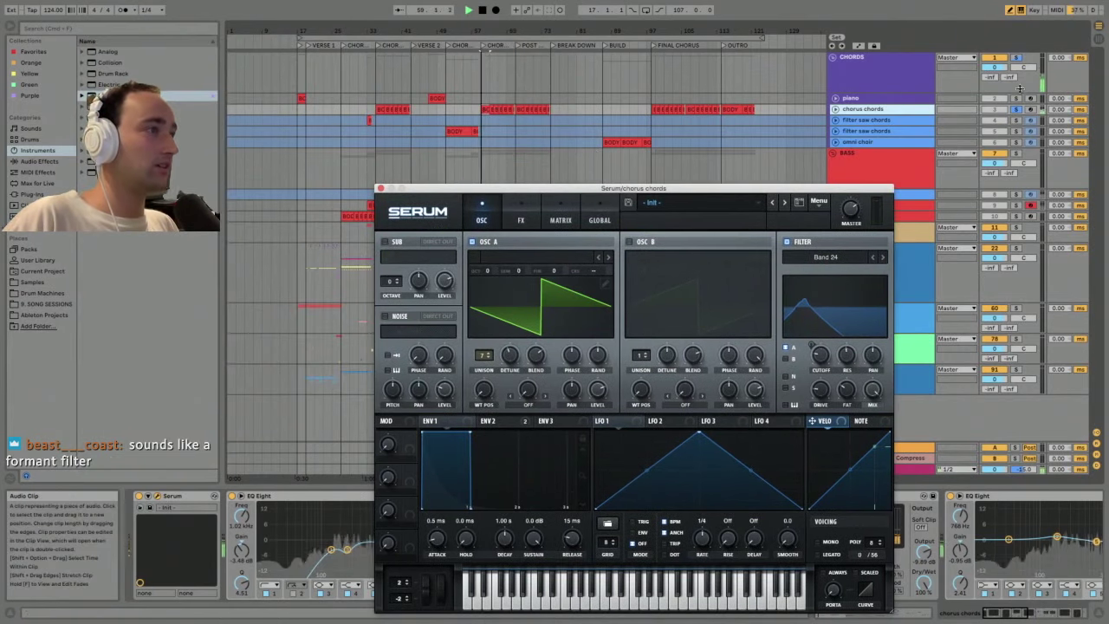
drag(767, 188, 780, 39)
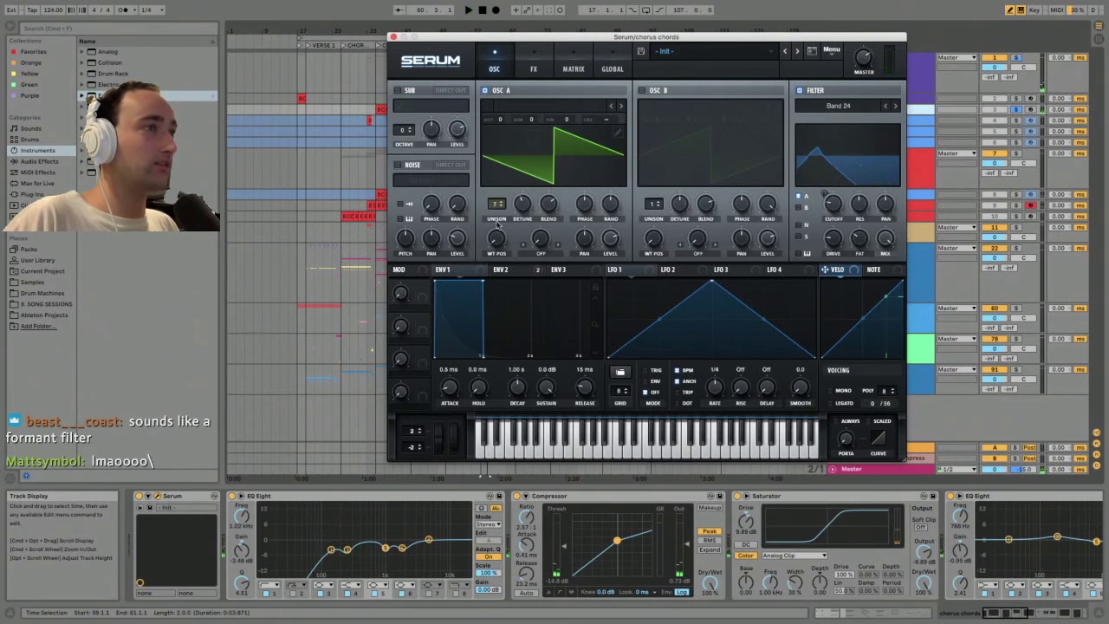
click(533, 69)
click(508, 69)
key(space)
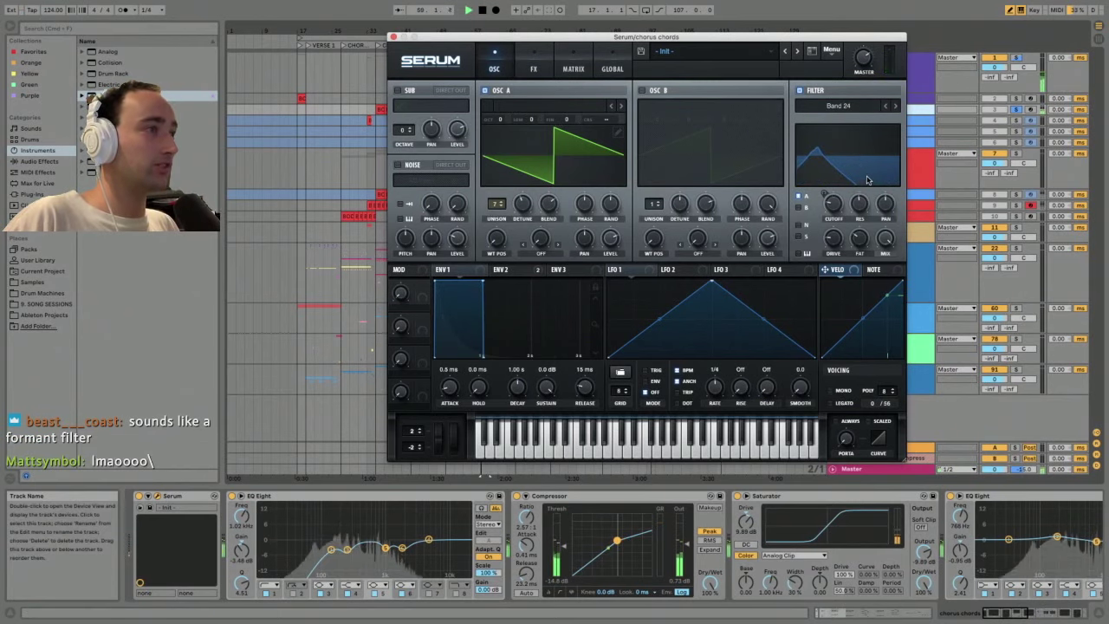
- Show Serum's ENV 2, its effects and its modulation matrix, and close the Serum window
click(502, 270)
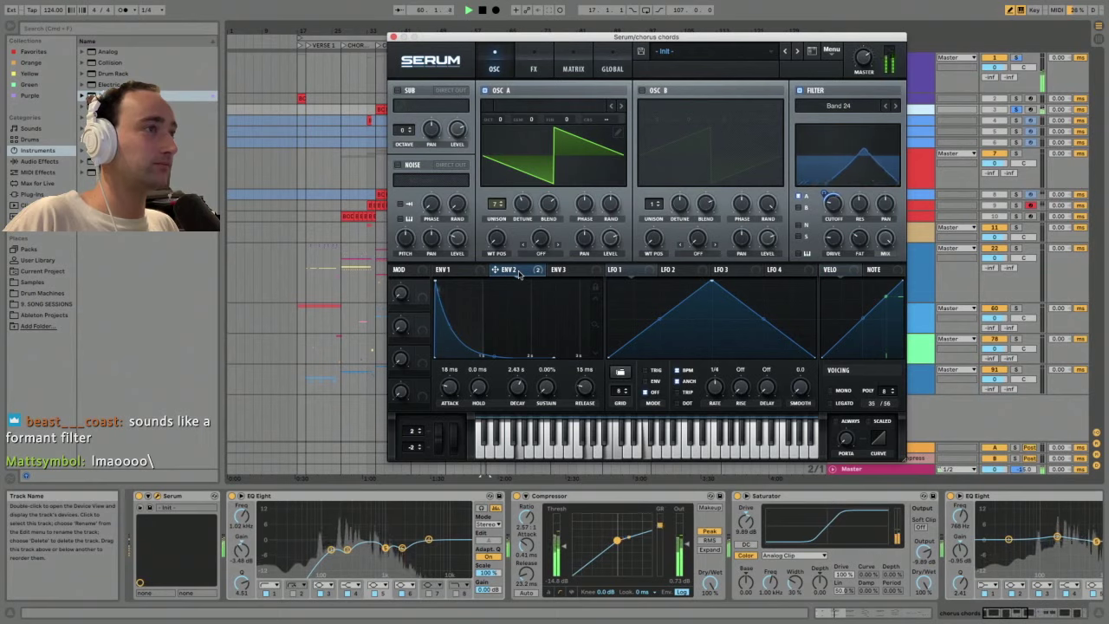
key(space)
click(533, 70)
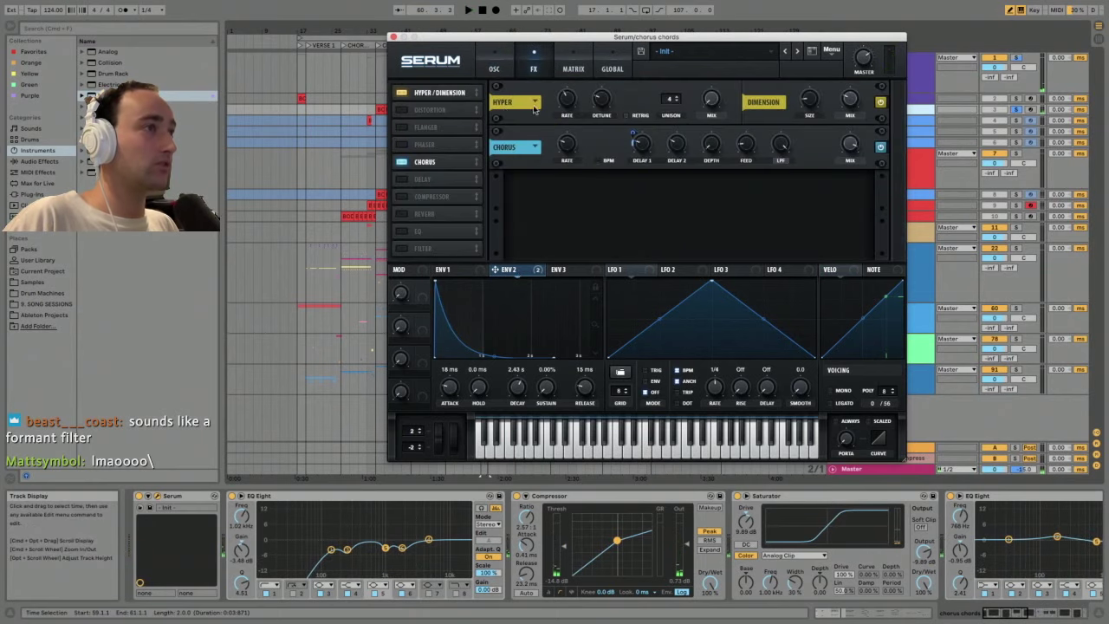
click(576, 70)
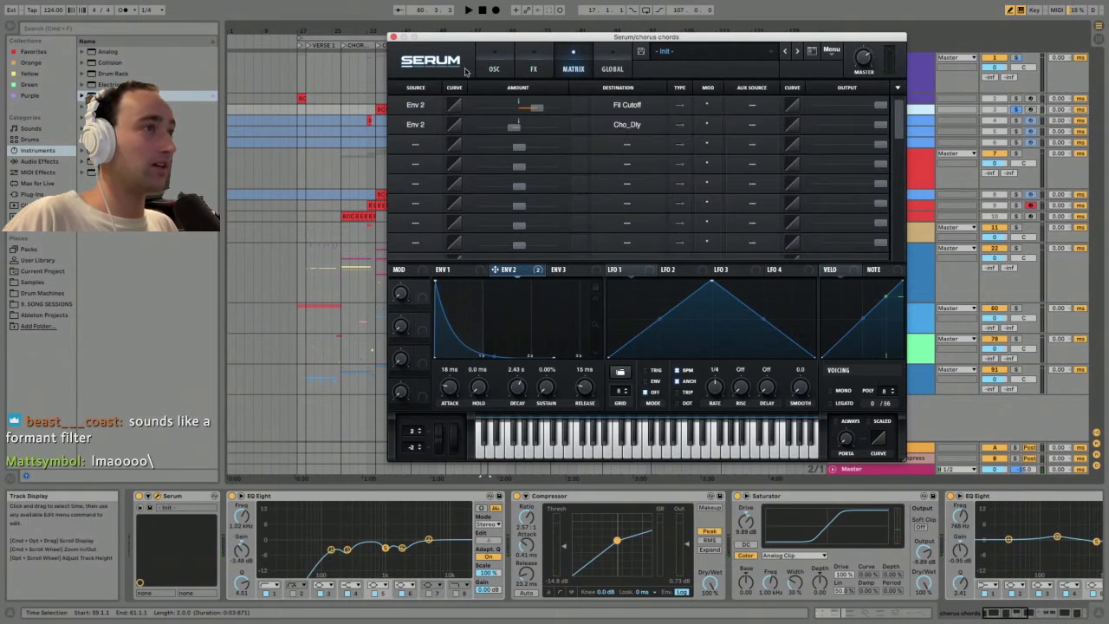
click(392, 36)
- Replay the chorus chords and fold the first EQ Eight, Compressor, Saturator and second EQ Eight in the chain
key(space)
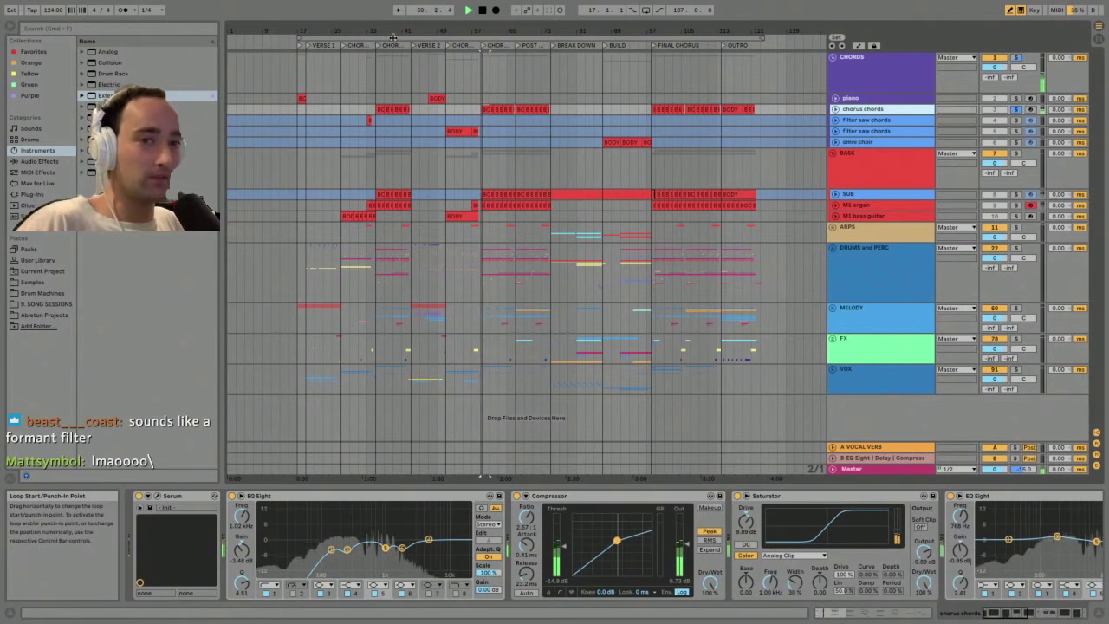
key(space)
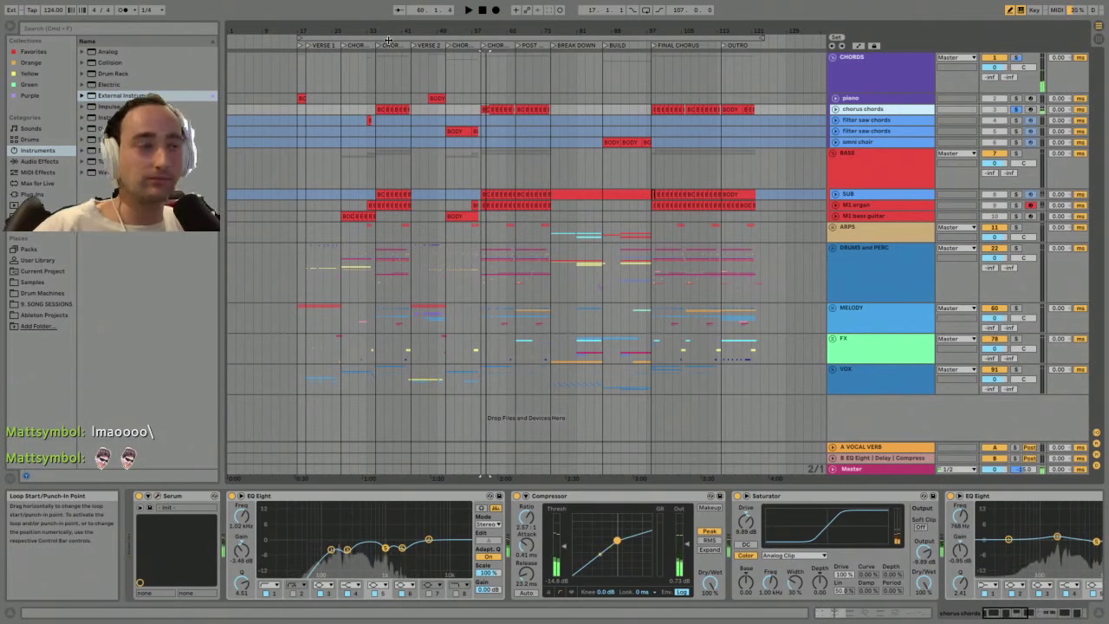
click(266, 499)
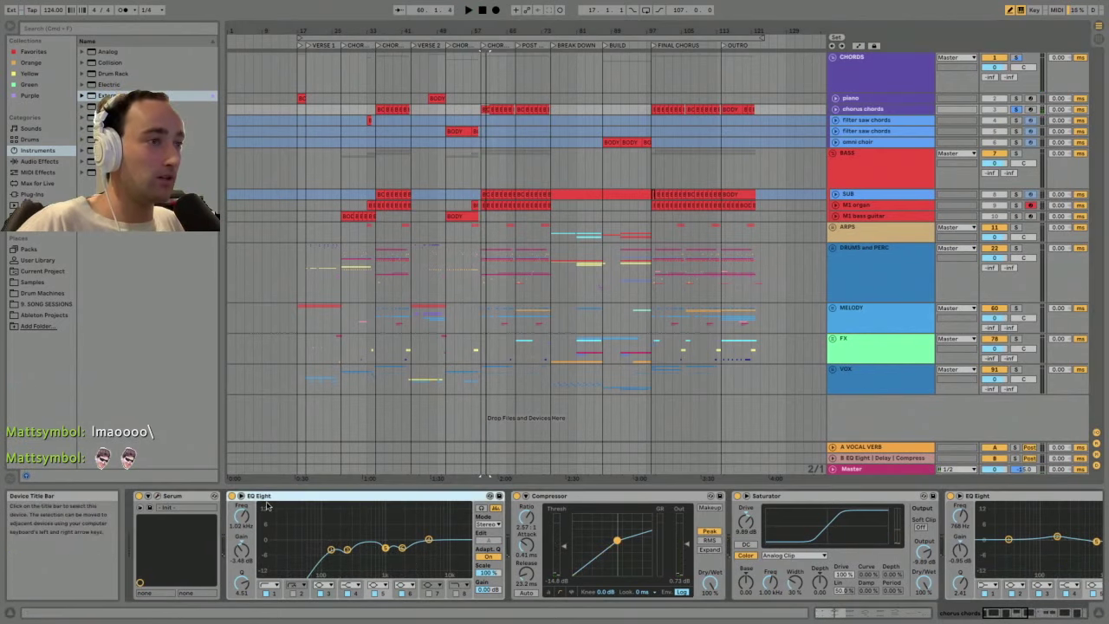
key(Delete)
key(space)
double_click(451, 495)
double_click(378, 498)
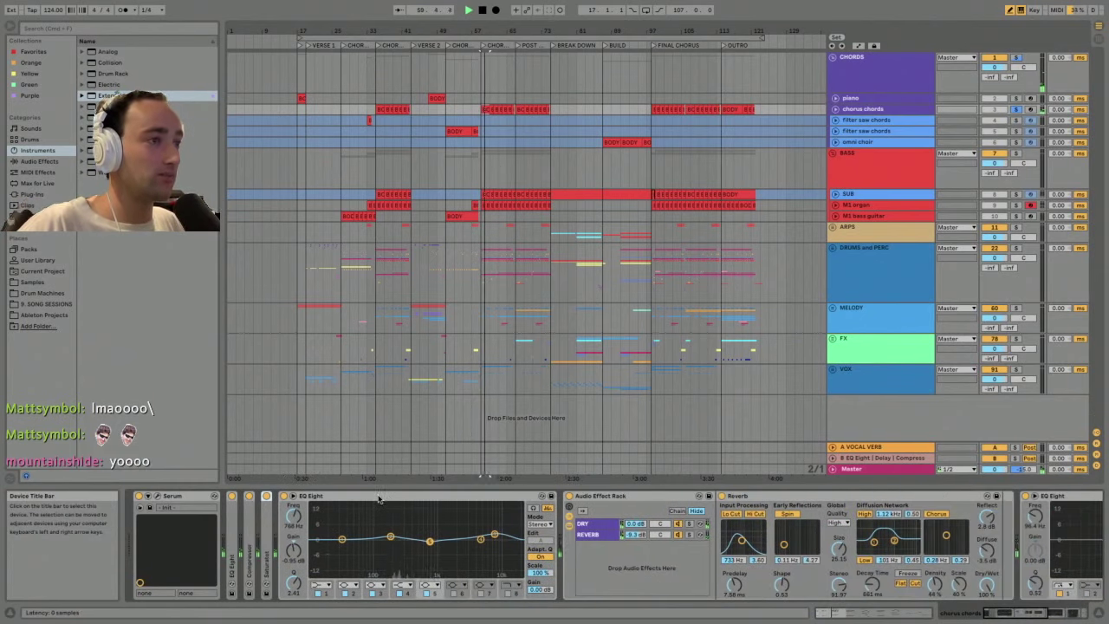
double_click(378, 498)
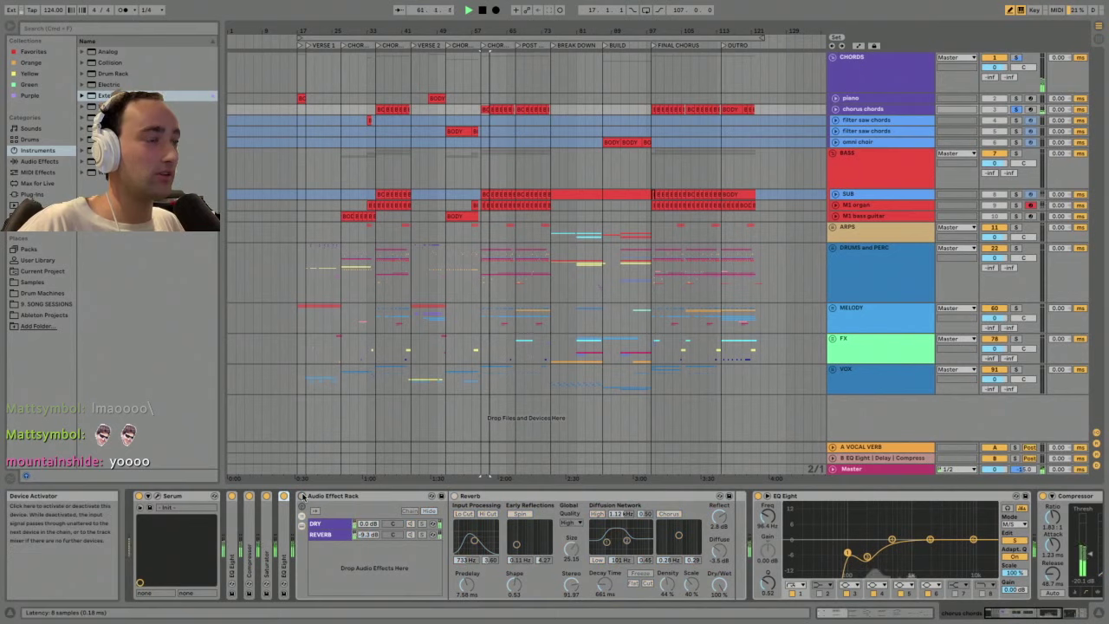
- Fold the Audio Effect Rack after switching it back on, and compare the chords with the next EQ Eight bypassed and active
click(301, 495)
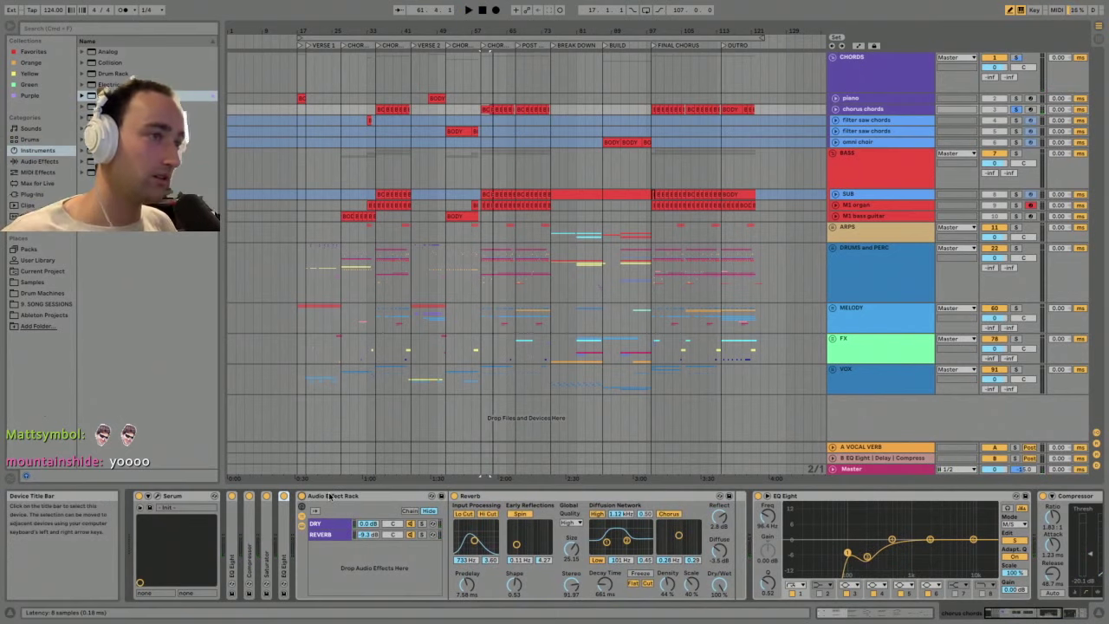
double_click(333, 497)
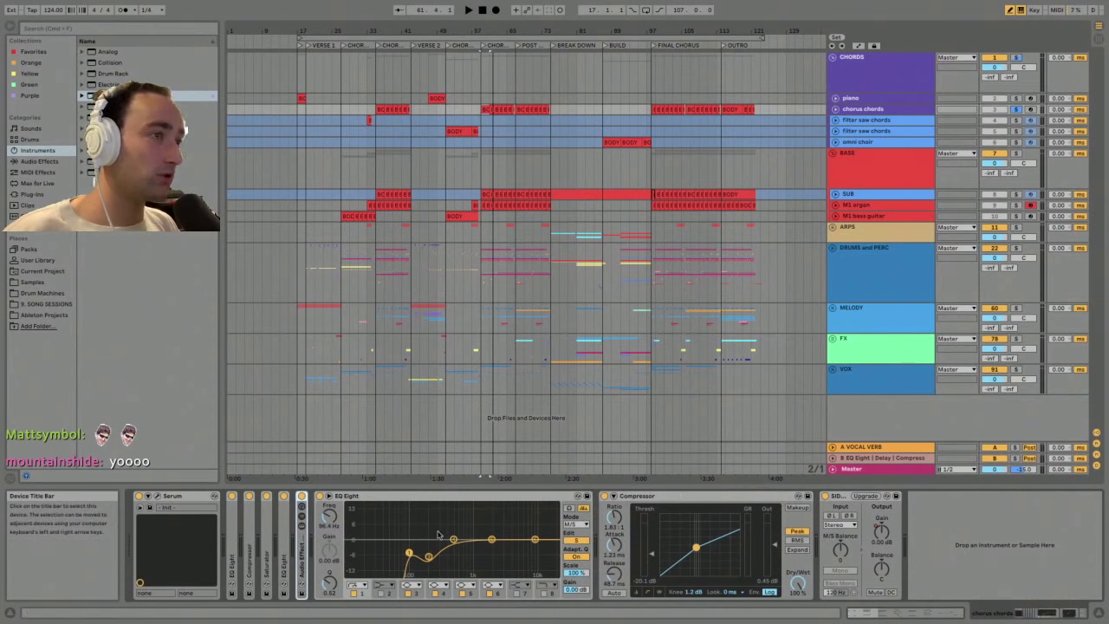
key(space)
click(320, 496)
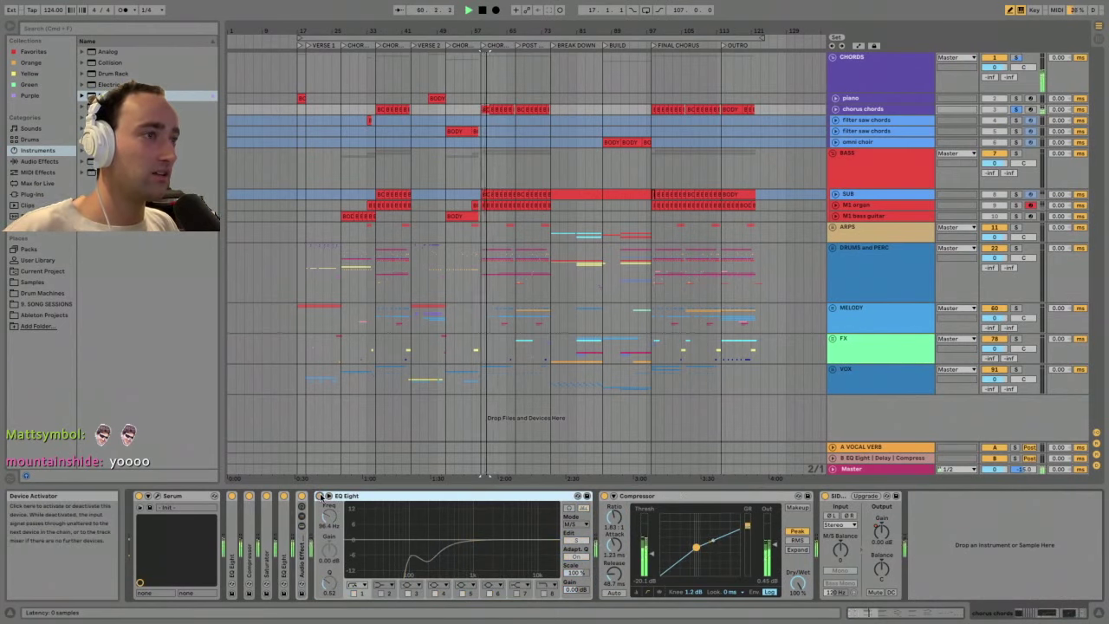
click(320, 496)
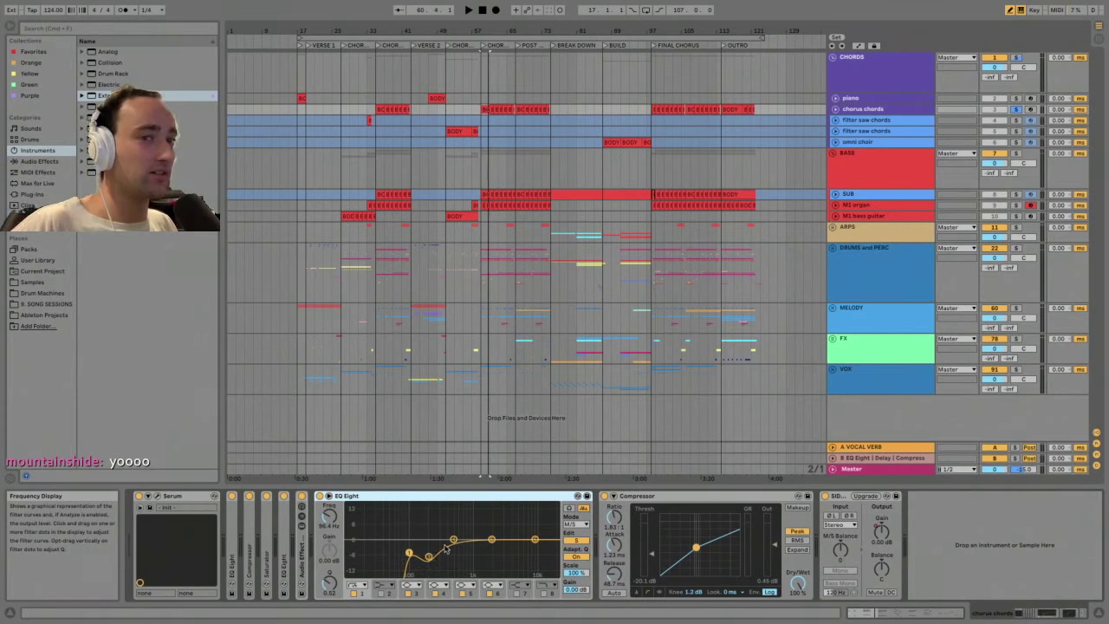
- Fold the last EQ Eight and Compressor in the chorus chords device chain
key(Delete)
click(376, 497)
key(Delete)
- Solo BASS and DRUMS and PERC alongside the chorus chords and play them together from 59.1.1
drag(491, 32, 491, 68)
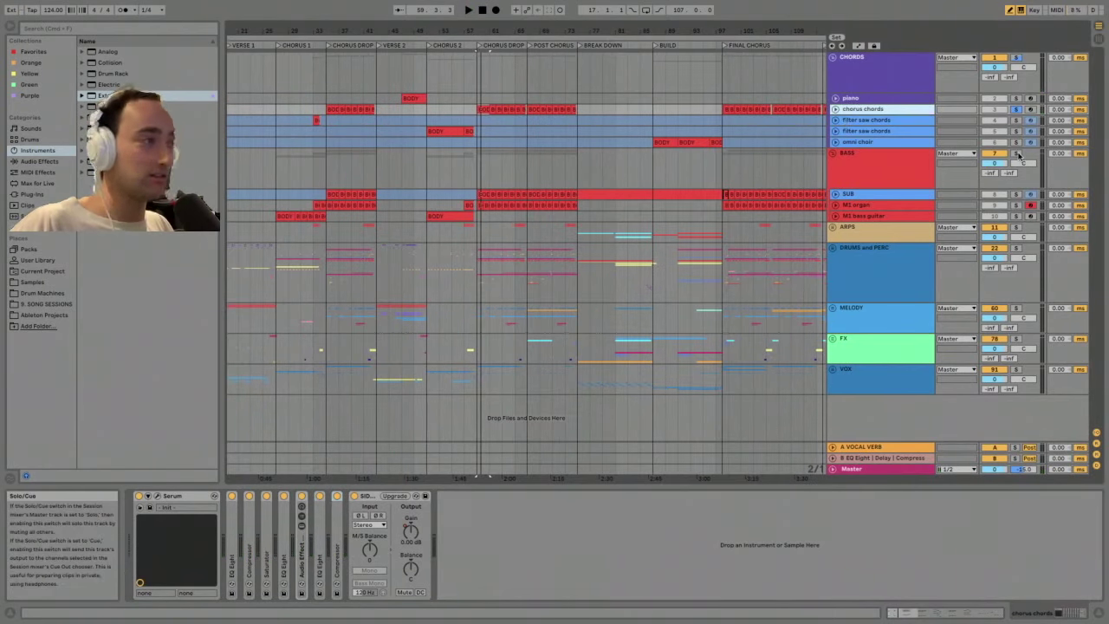
click(1017, 154)
key(space)
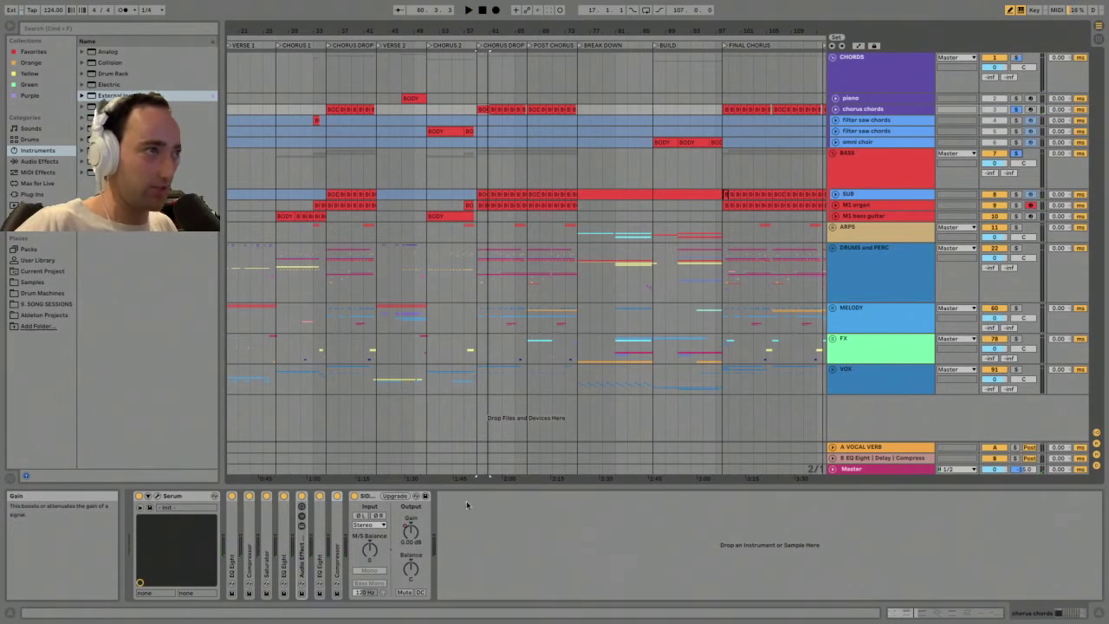
key(space)
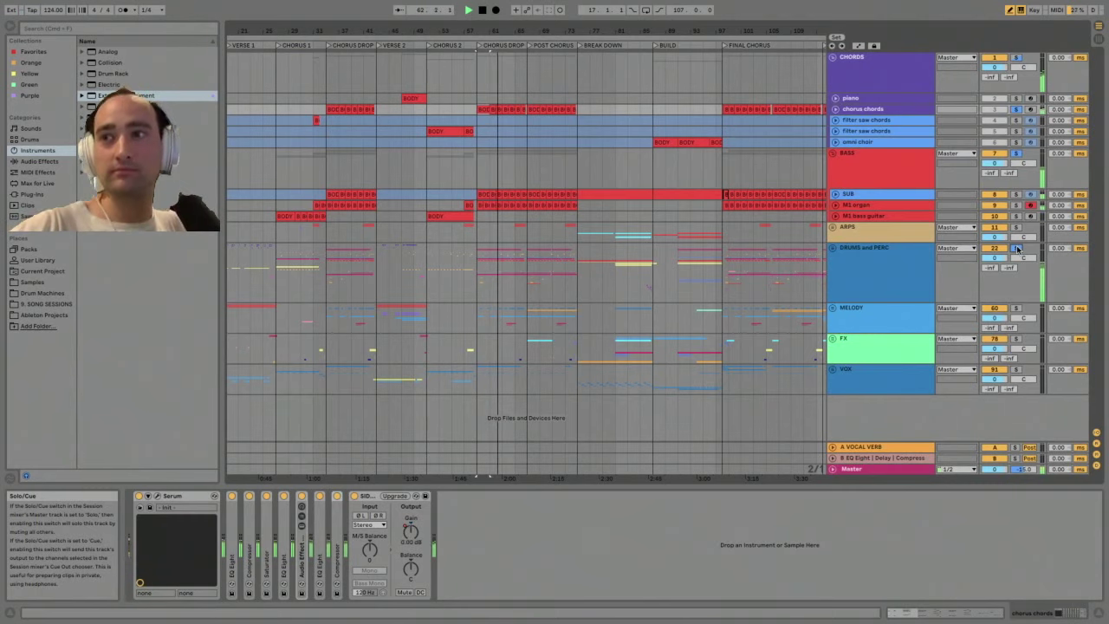
key(space)
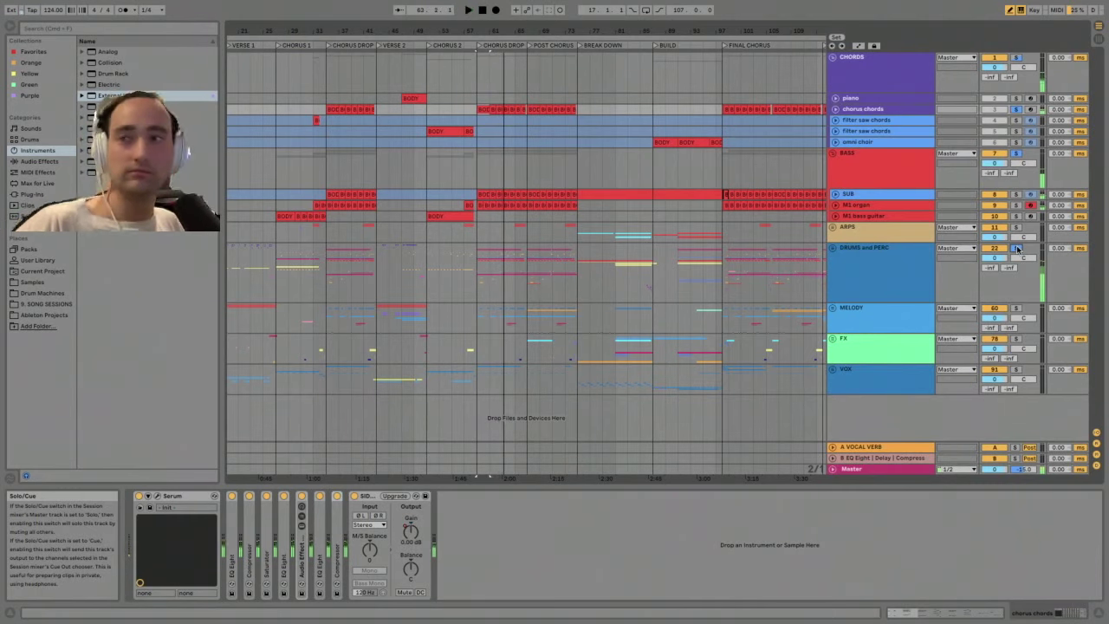
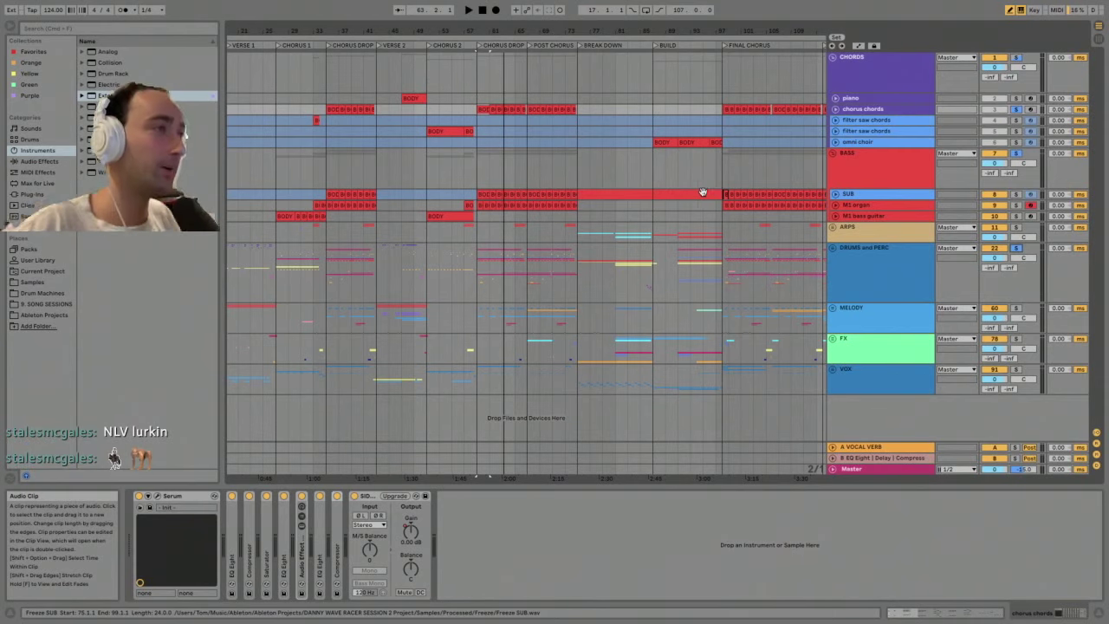
- Play the chorus chords alone, switch the solo to the second filter saw chords track and audition it from 51.1.1
key(space)
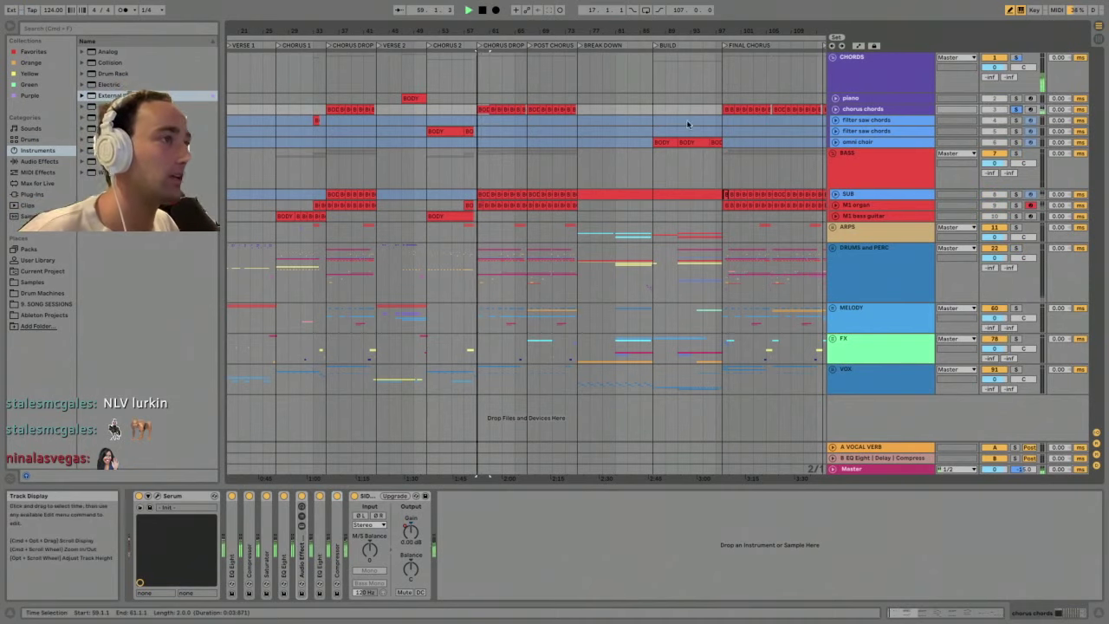
click(882, 131)
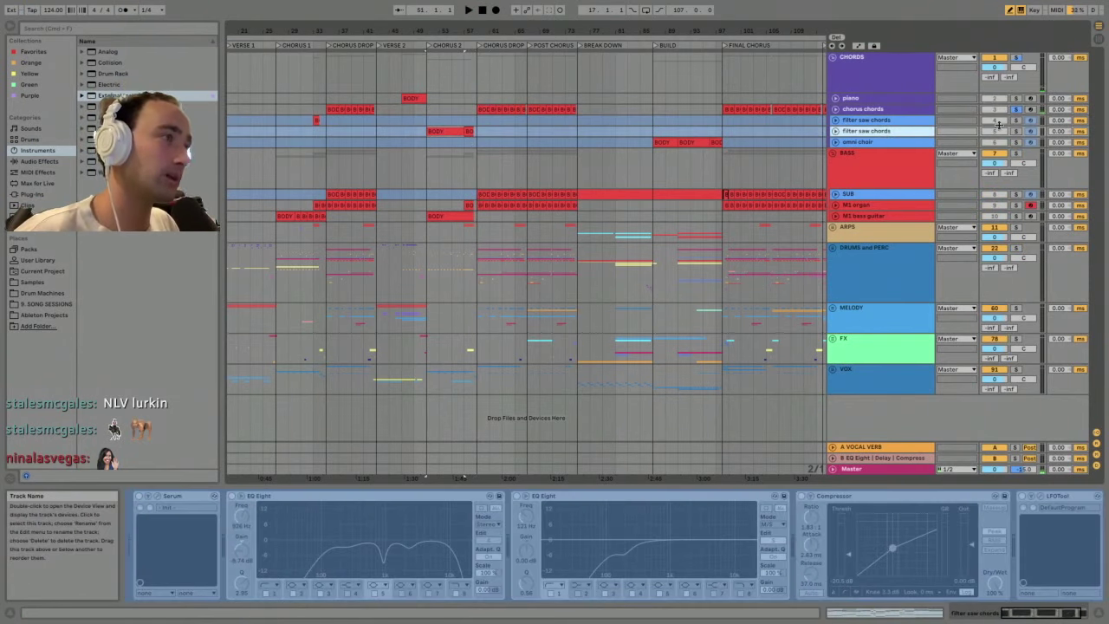
key(space)
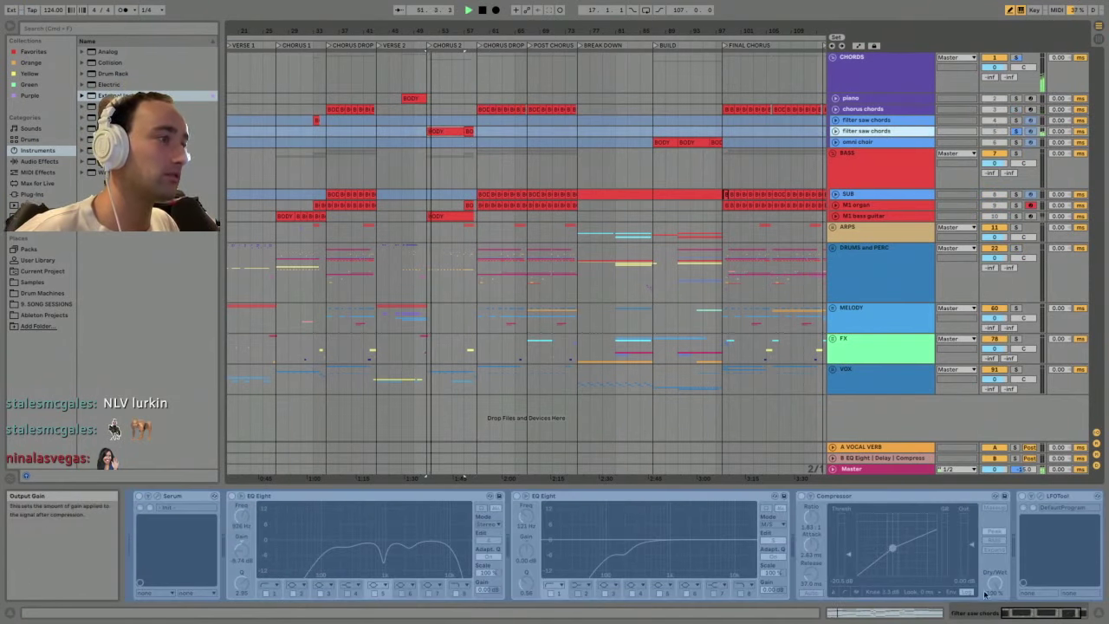
click(1008, 611)
key(space)
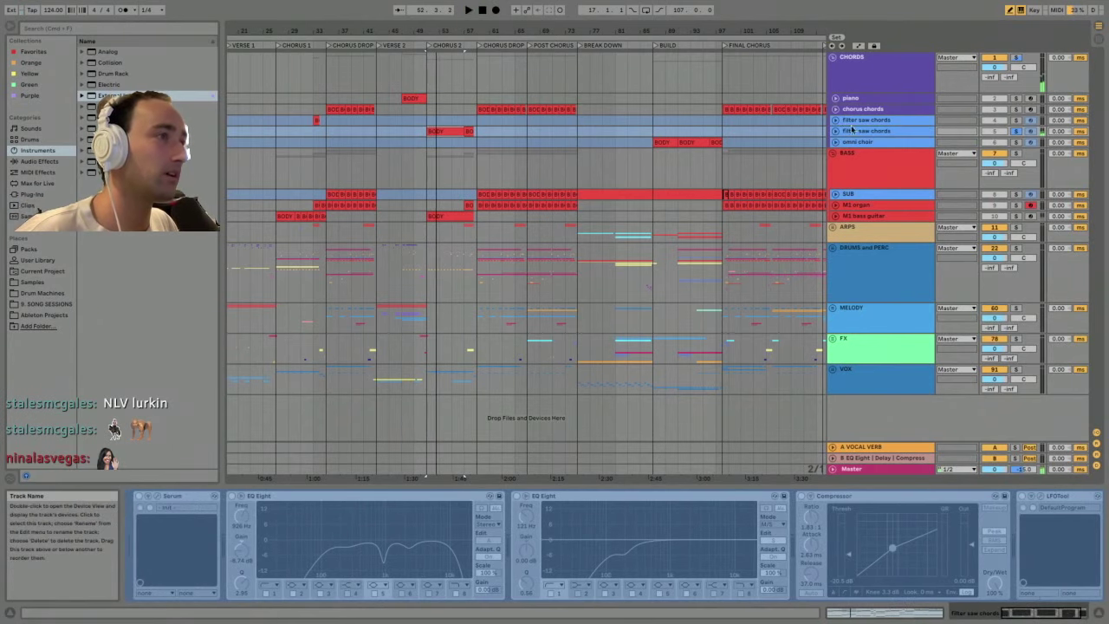
- Unfreeze the two filter saw chords tracks and the omni choir track together
click(853, 132)
click(853, 120)
shift+click(855, 141)
right_click(855, 141)
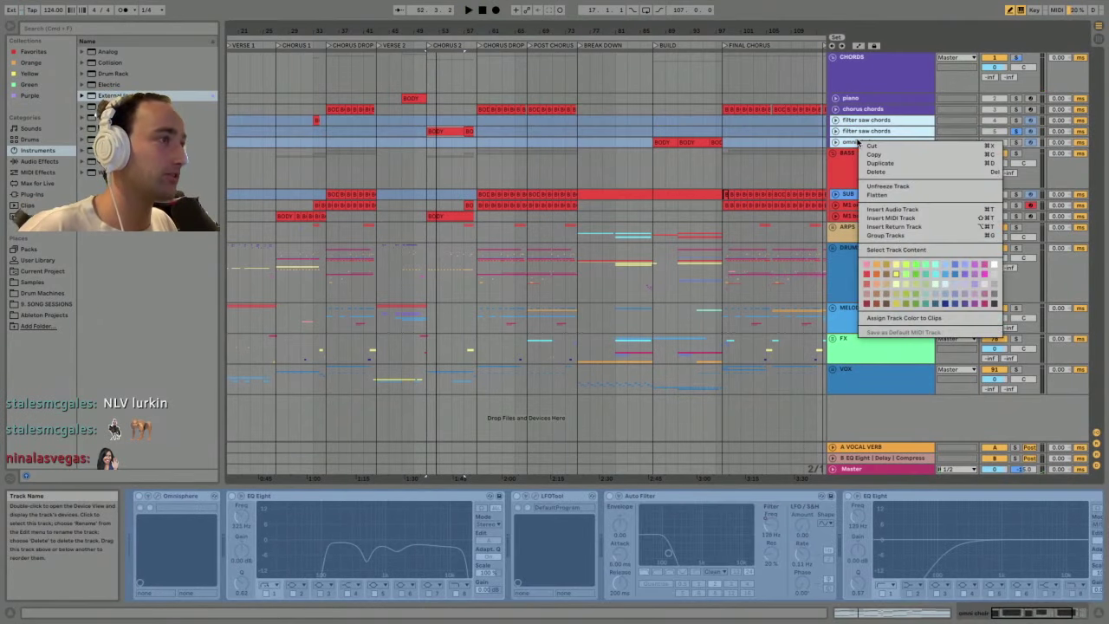
click(873, 185)
right_click(861, 120)
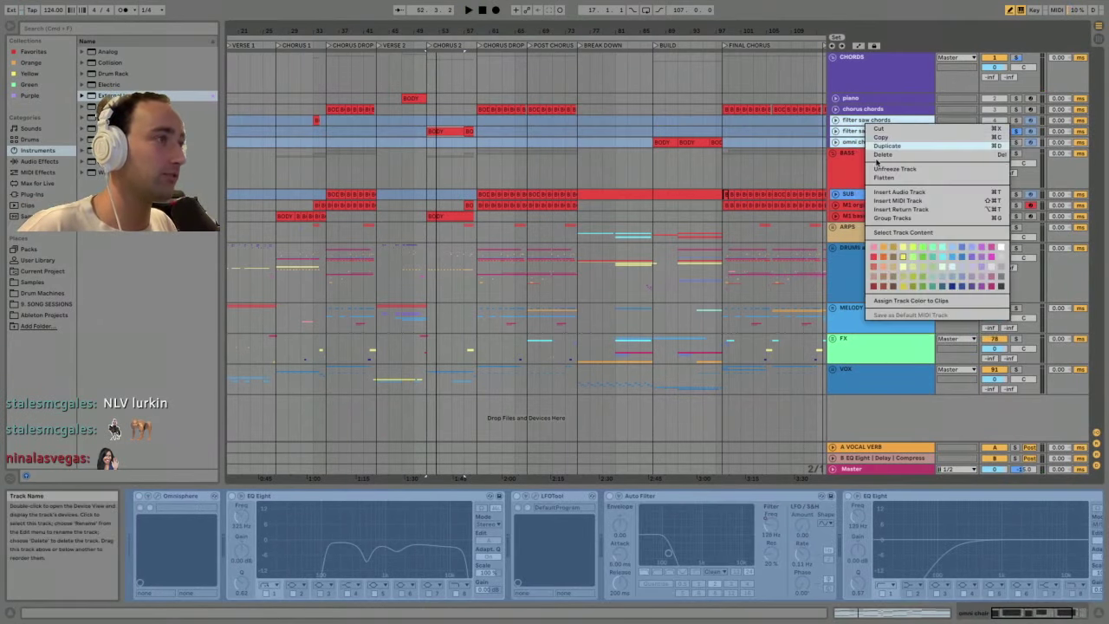
click(882, 171)
- Audition the second filter saw chords track from 51.1.1 while examining the oscillator and effects pages of its Serum, and close the plug-in window
click(862, 131)
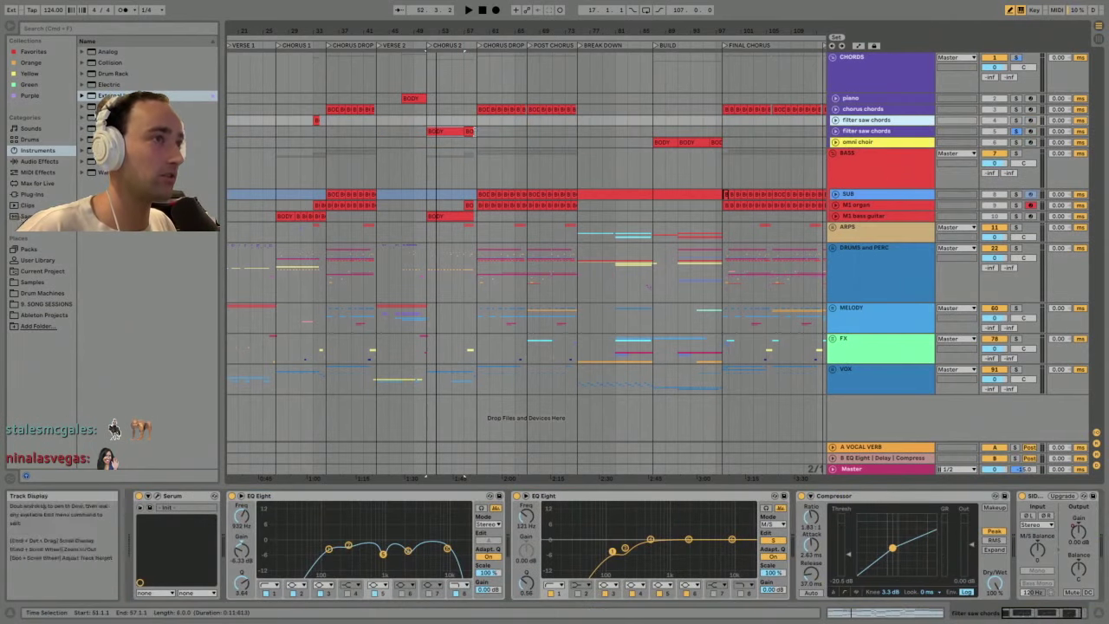
key(space)
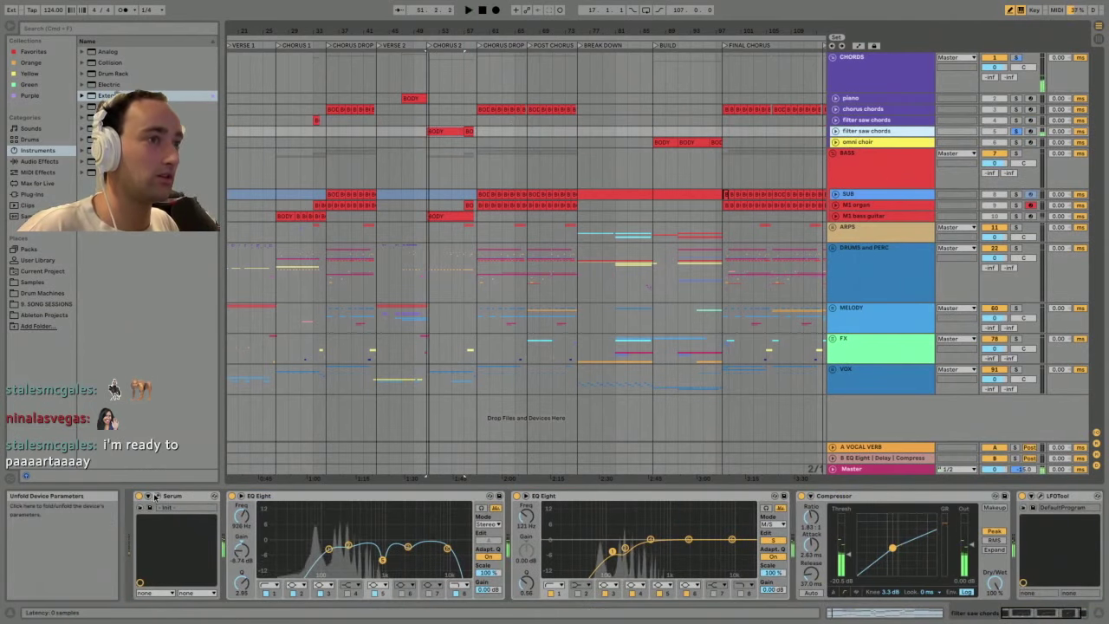
key(super+alt+p)
drag(482, 87, 394, 40)
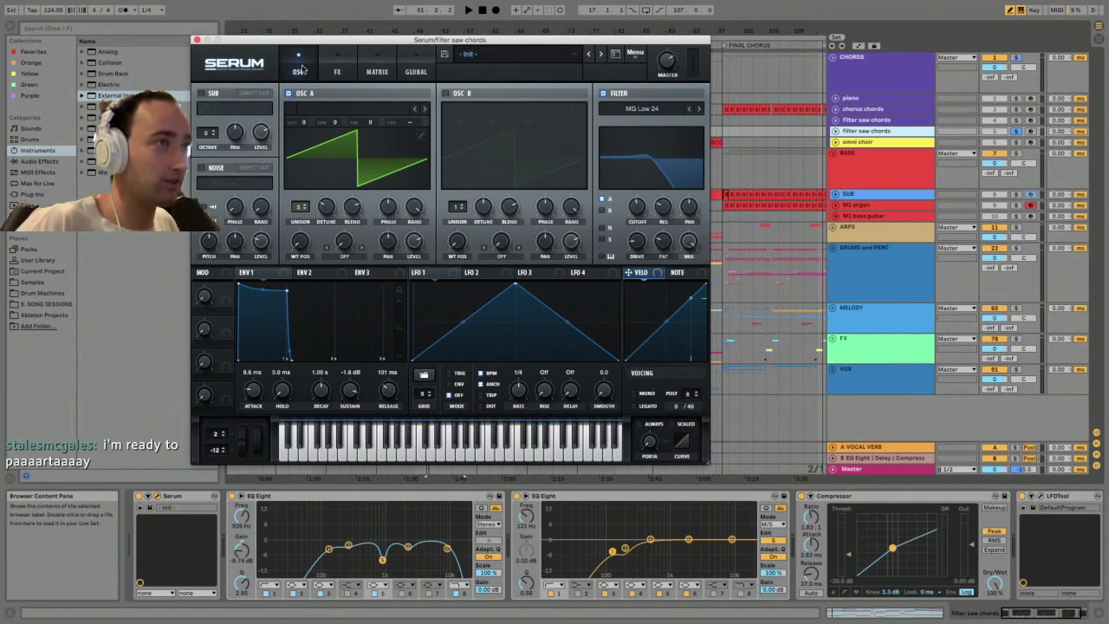
drag(341, 41, 656, 69)
drag(891, 72, 770, 48)
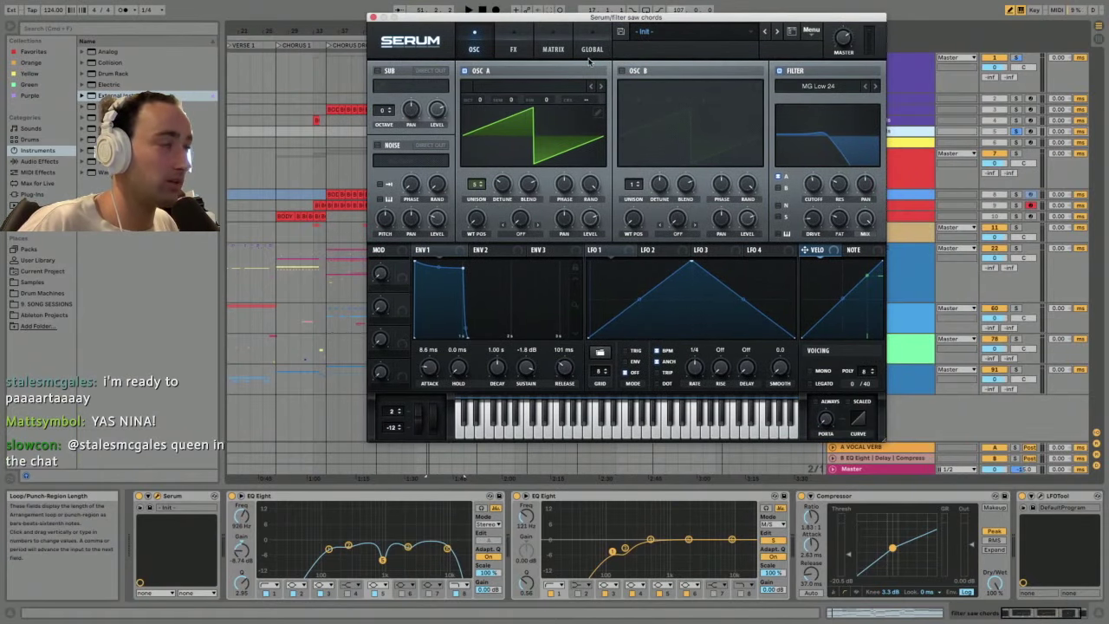
click(522, 53)
key(space)
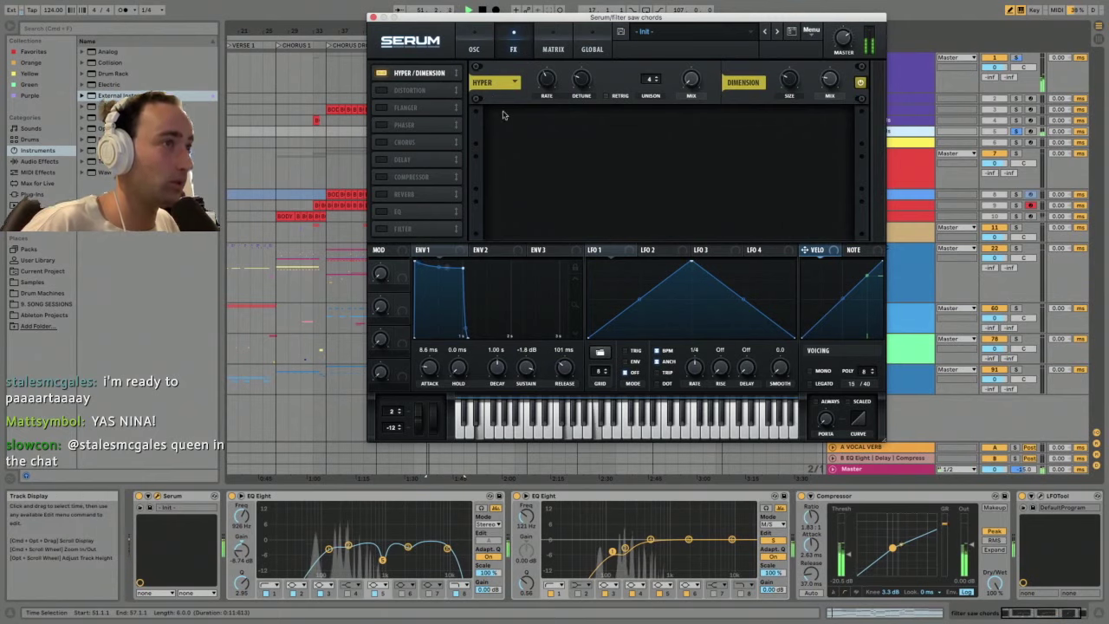
click(474, 49)
drag(455, 20, 418, 46)
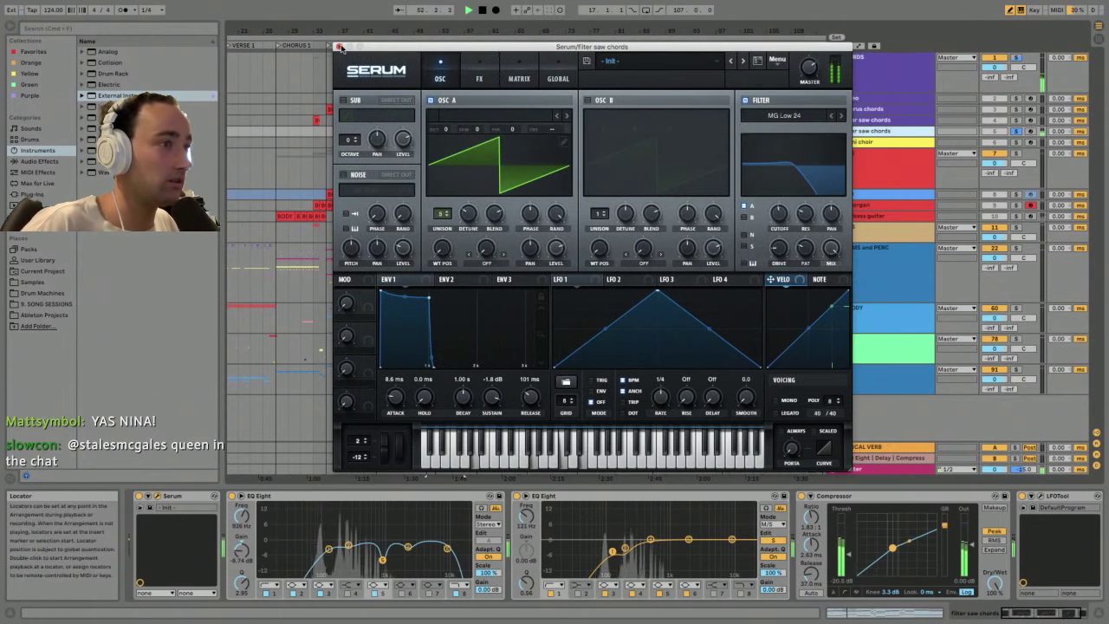
click(337, 45)
- Fold Serum, both EQ Eights and the Compressor in the second filter saw chords device chain
double_click(167, 495)
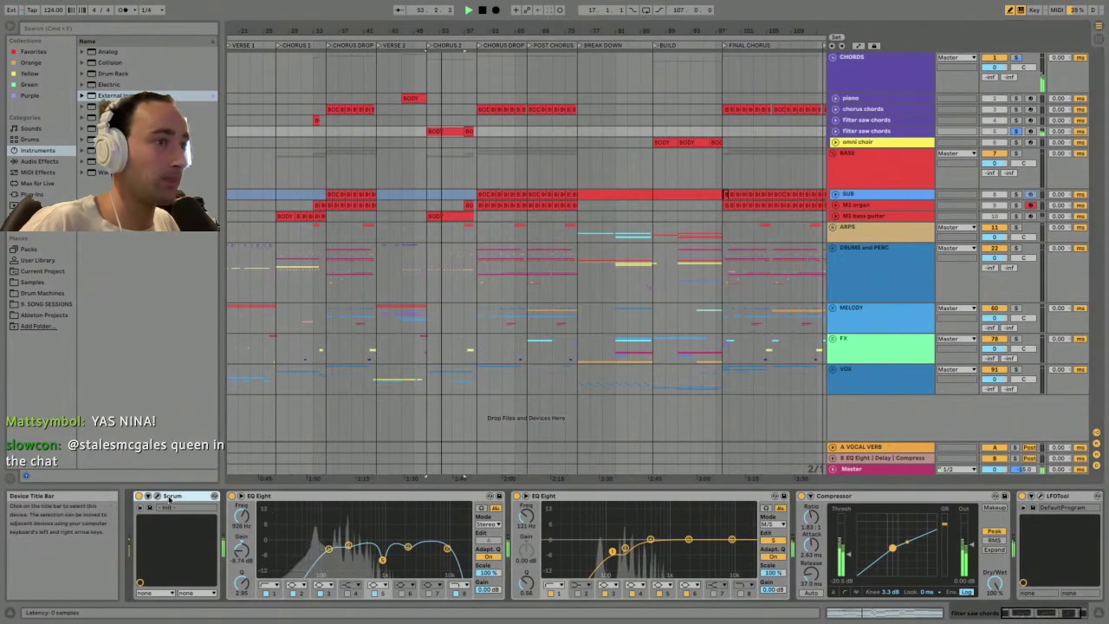
click(204, 497)
double_click(205, 497)
double_click(207, 497)
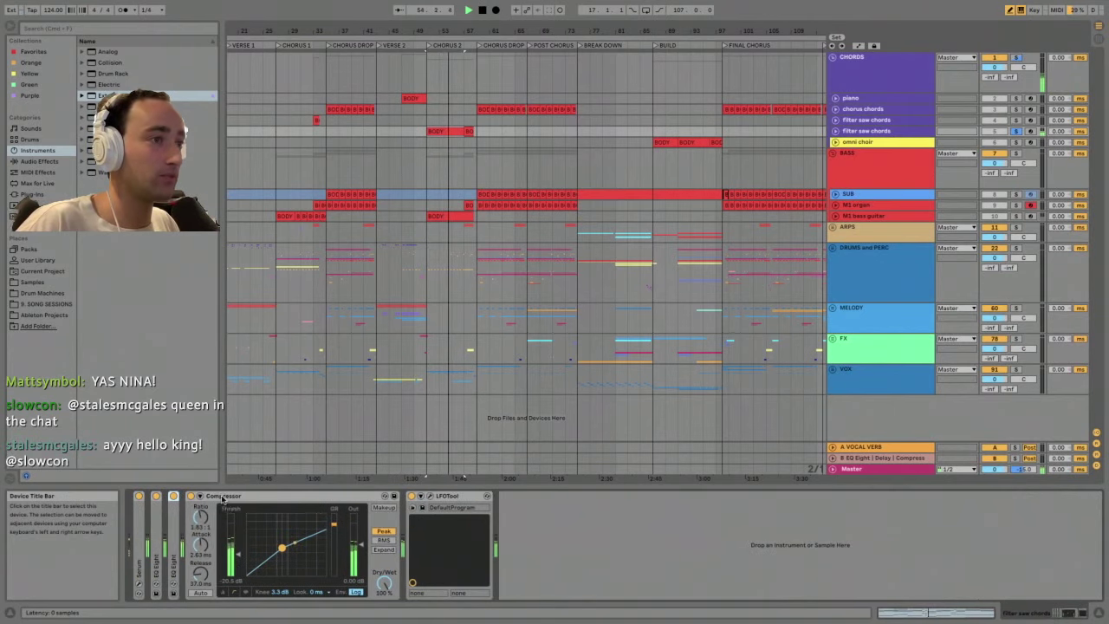
double_click(222, 496)
- Examine the LFOTool volume curve on the second filter saw chords track, close its window and play the chords
click(225, 497)
drag(240, 50, 742, 192)
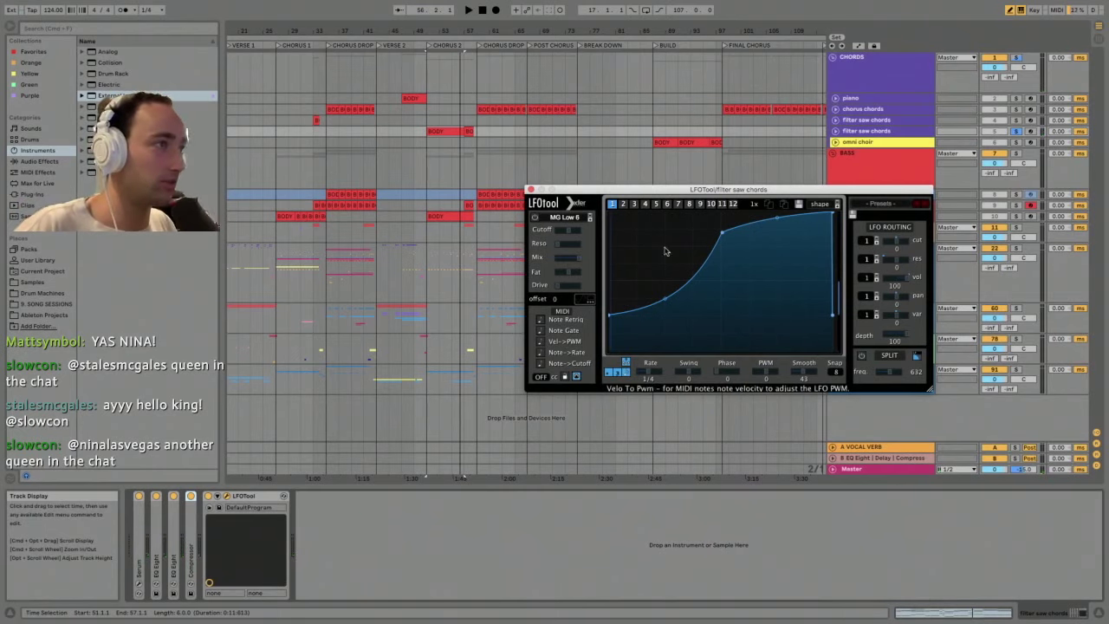
drag(724, 190, 680, 160)
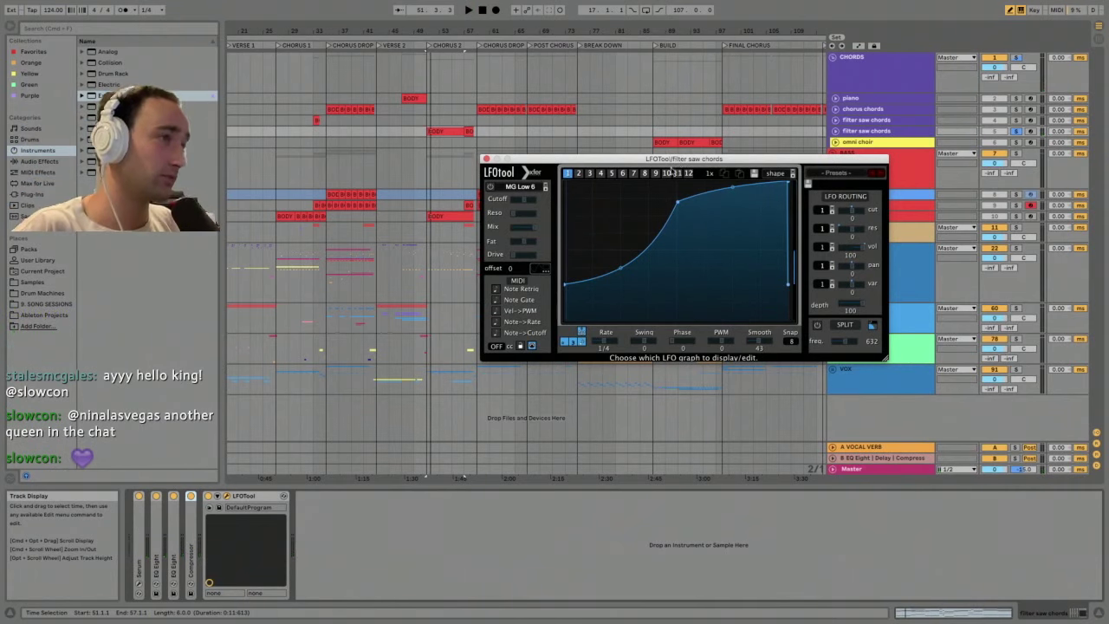
drag(680, 158, 611, 163)
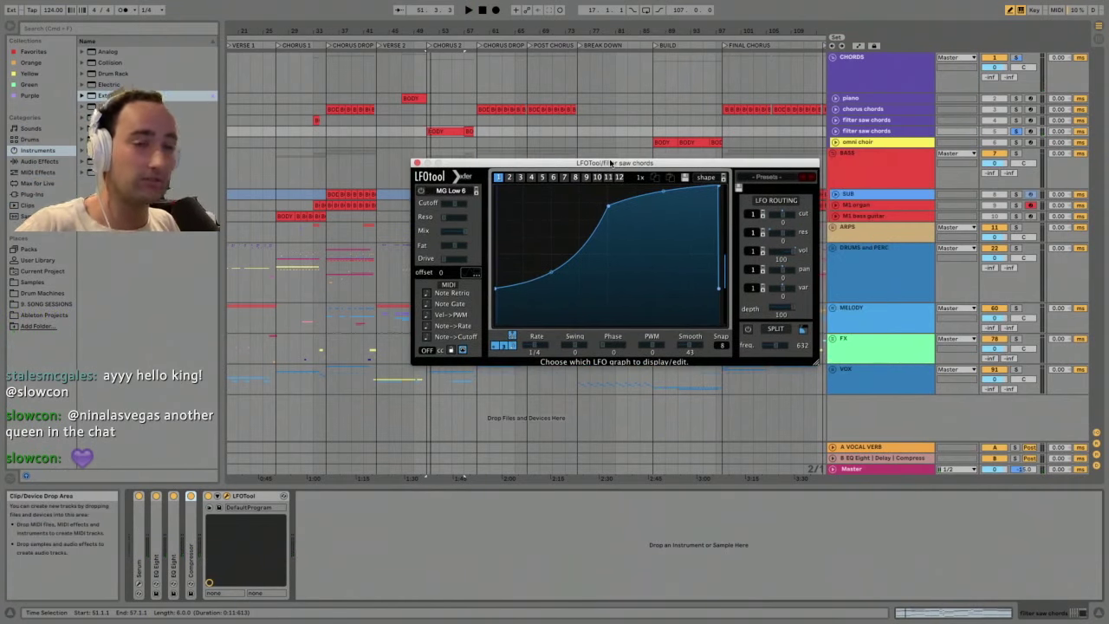
click(416, 163)
key(space)
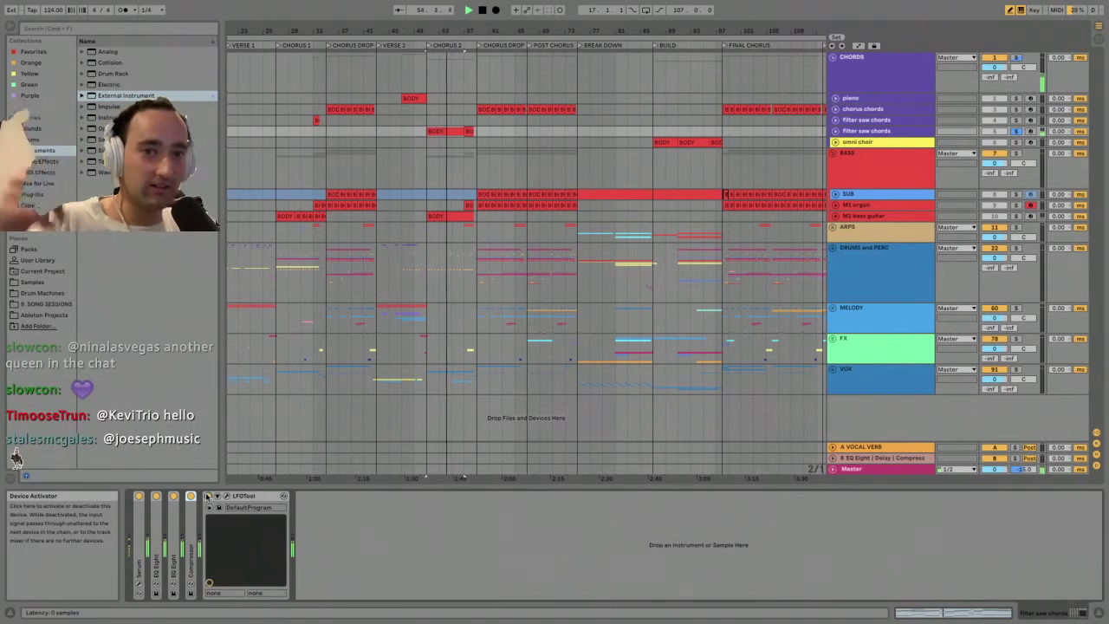
key(space)
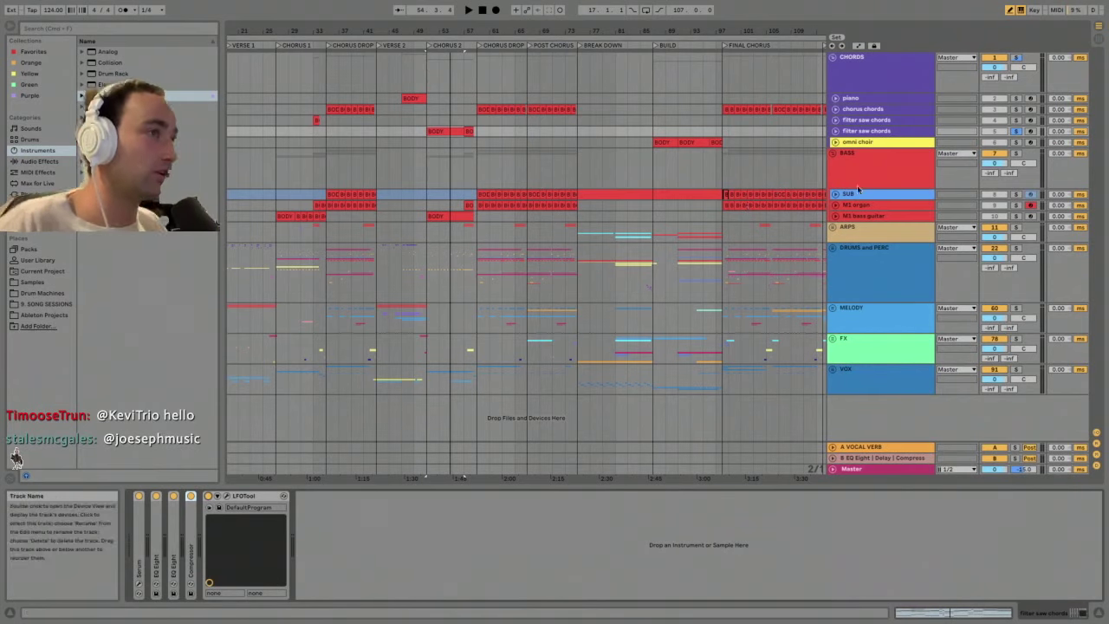
- Solo the first filter saw chords track, audition its short clip from 33.1.1 and bring up the track's device chain
click(439, 213)
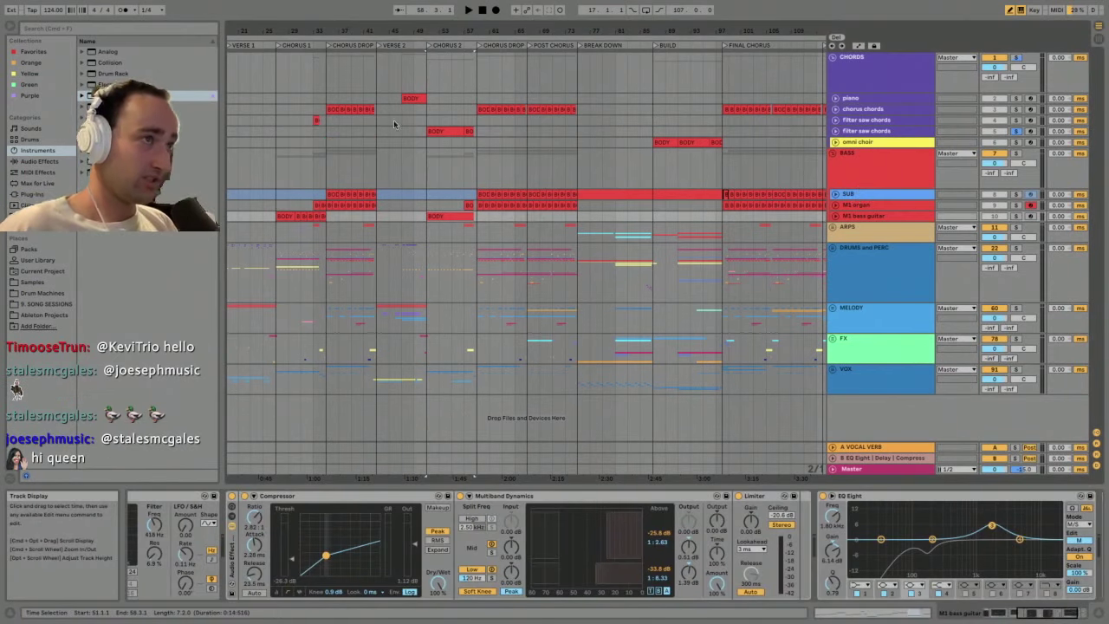
click(658, 141)
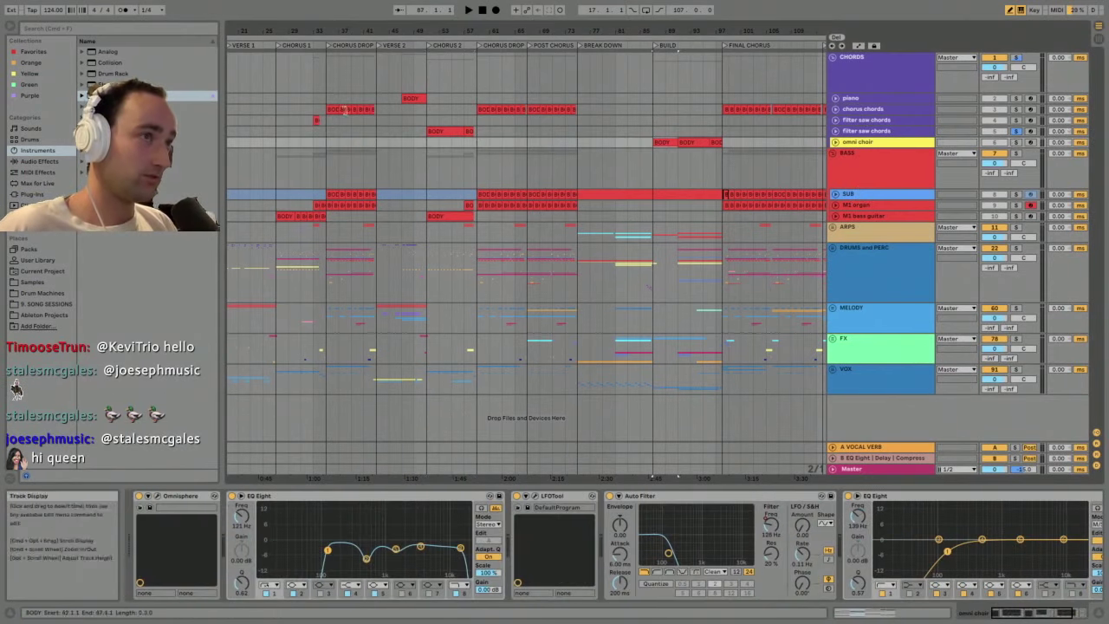
click(316, 120)
click(1016, 120)
key(space)
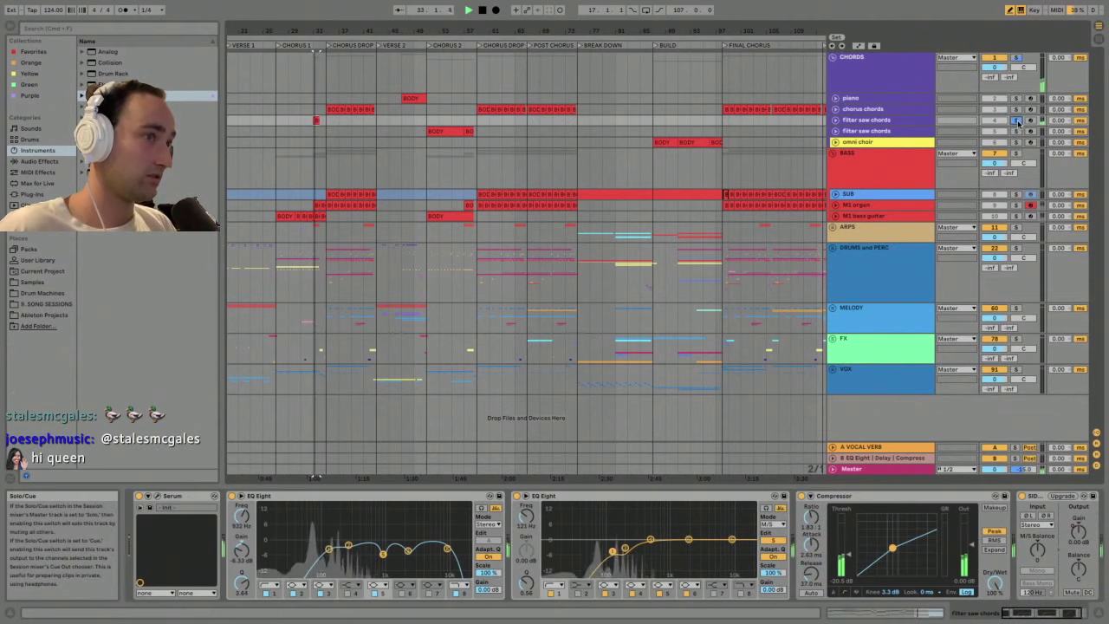
key(space)
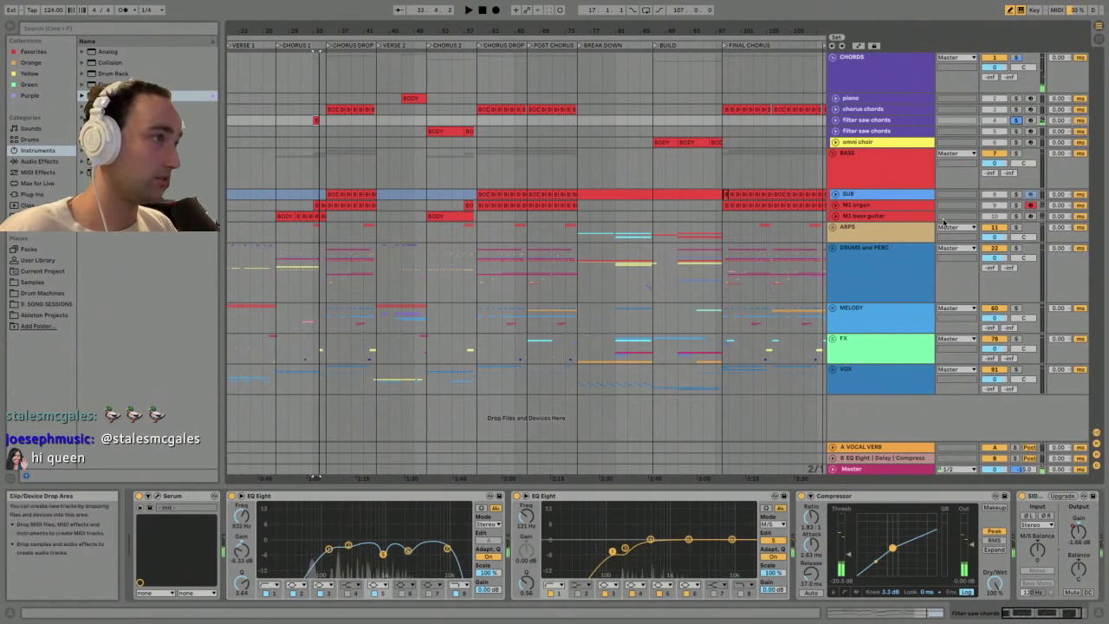
click(857, 157)
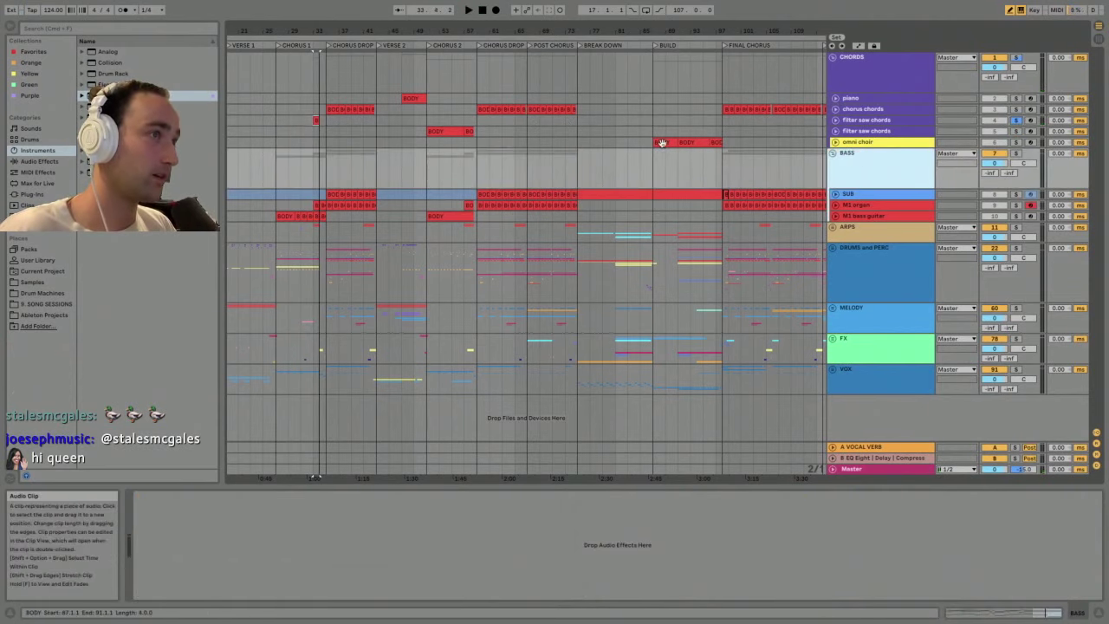
click(315, 122)
click(877, 122)
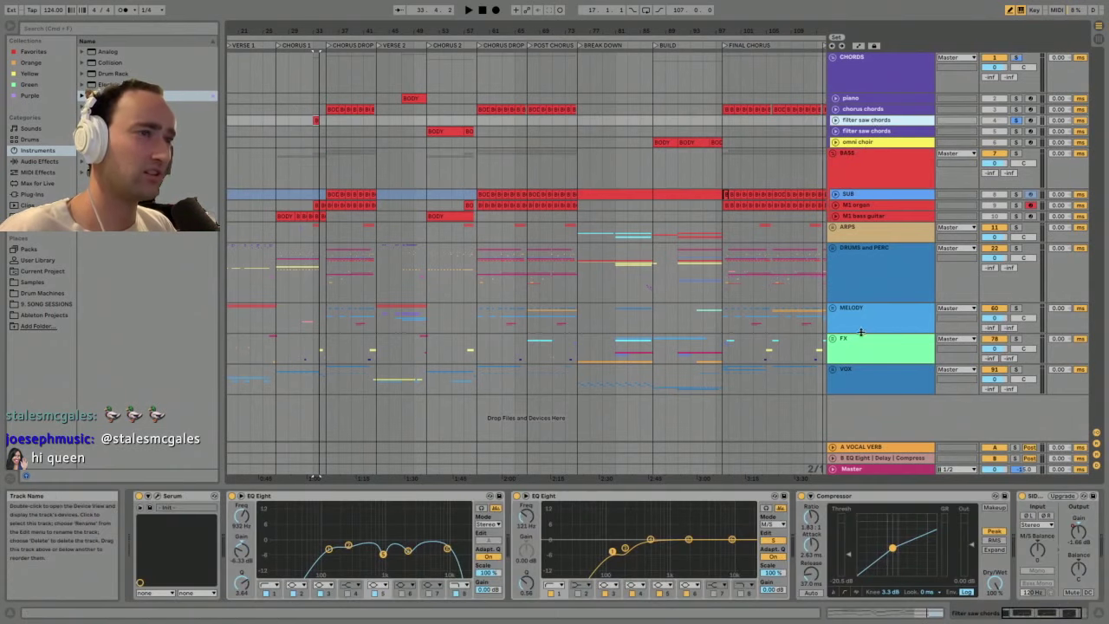
key(space)
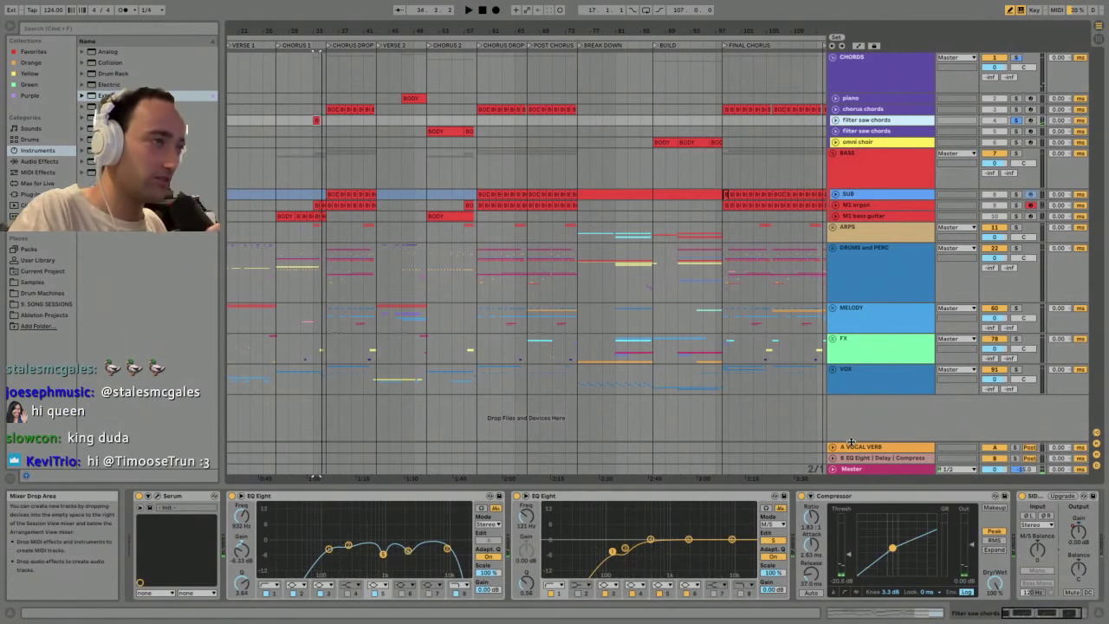
- Solo and unfold the omni choir track and audition its first clip in the Build from 87.1.1
scroll(766, 144, right, 2)
click(1016, 143)
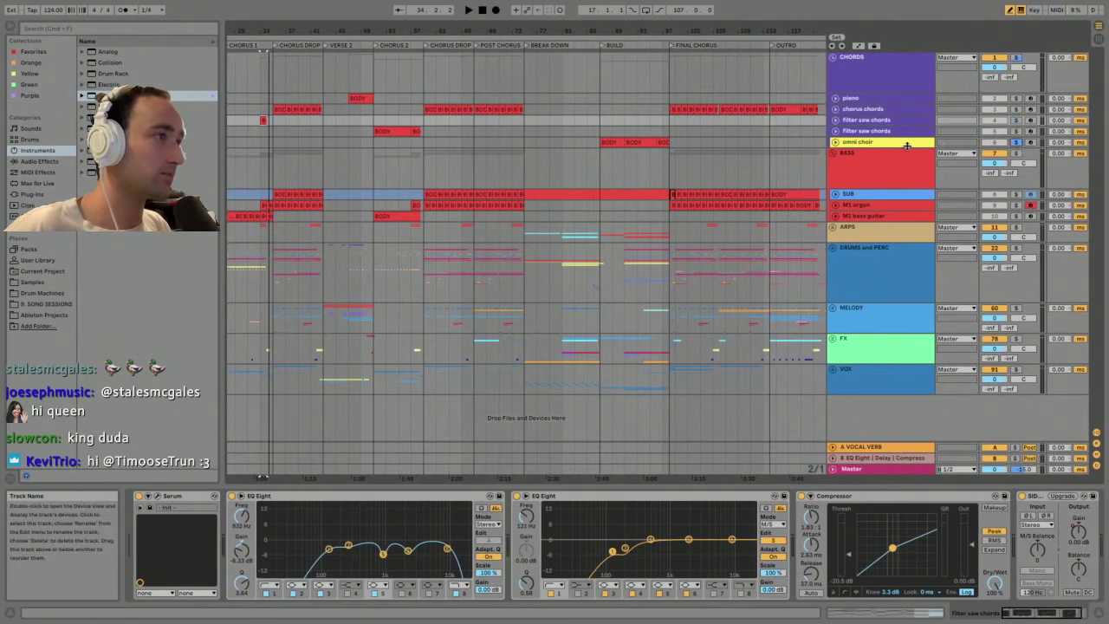
click(901, 144)
click(835, 142)
click(612, 142)
key(space)
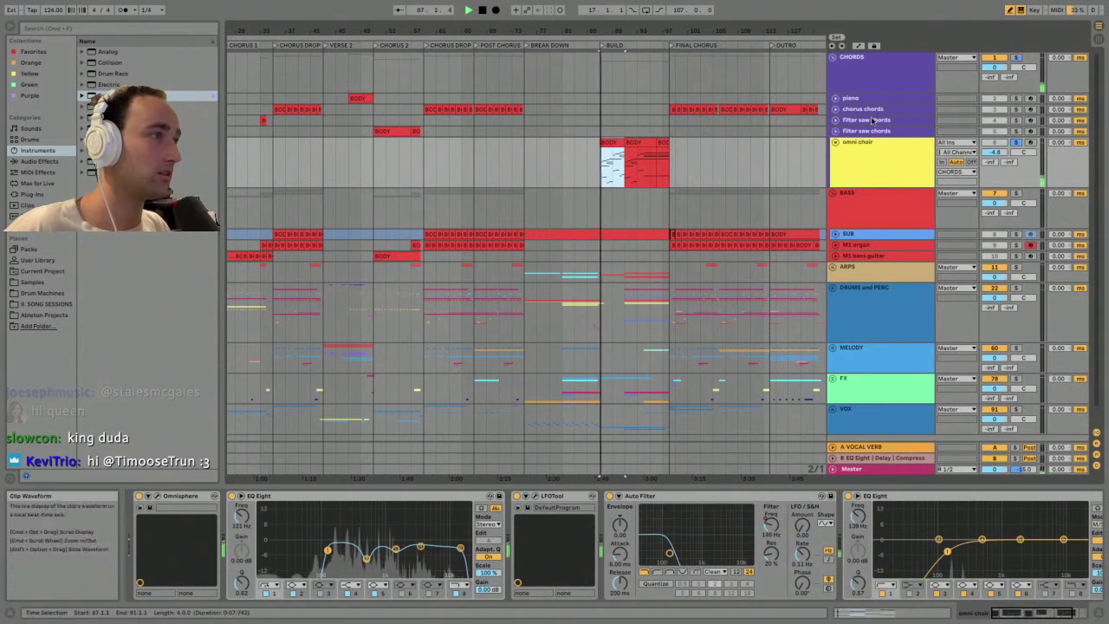
click(884, 161)
key(space)
drag(647, 30, 647, 19)
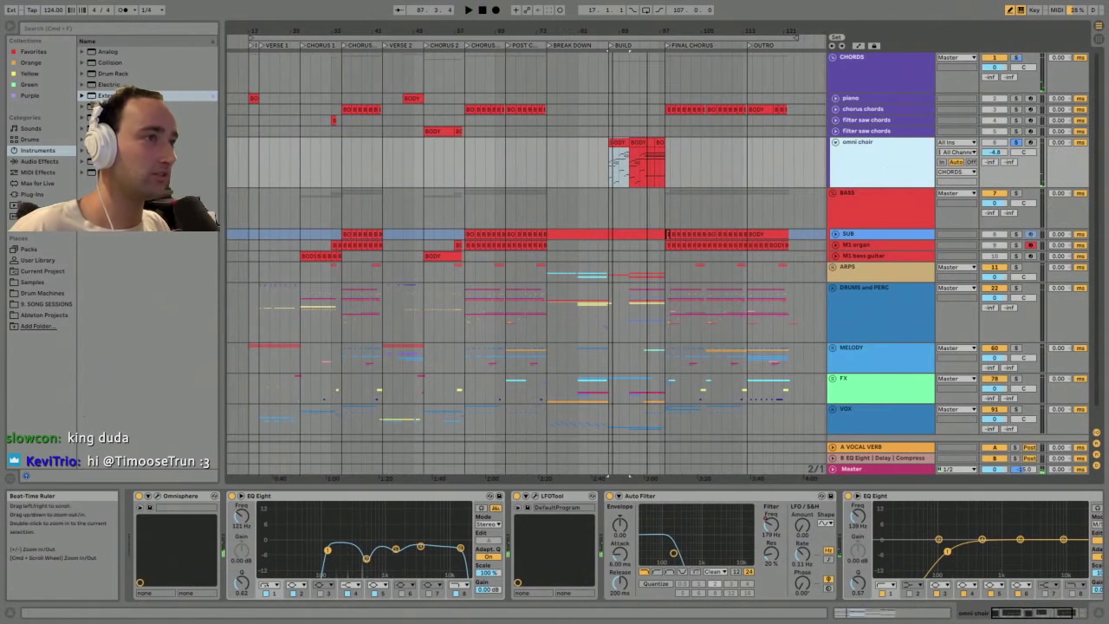
- Highlight the CHORDS group's time range over the Build, followed by the Break Down from 75.1.1 to 87.1.1
click(425, 313)
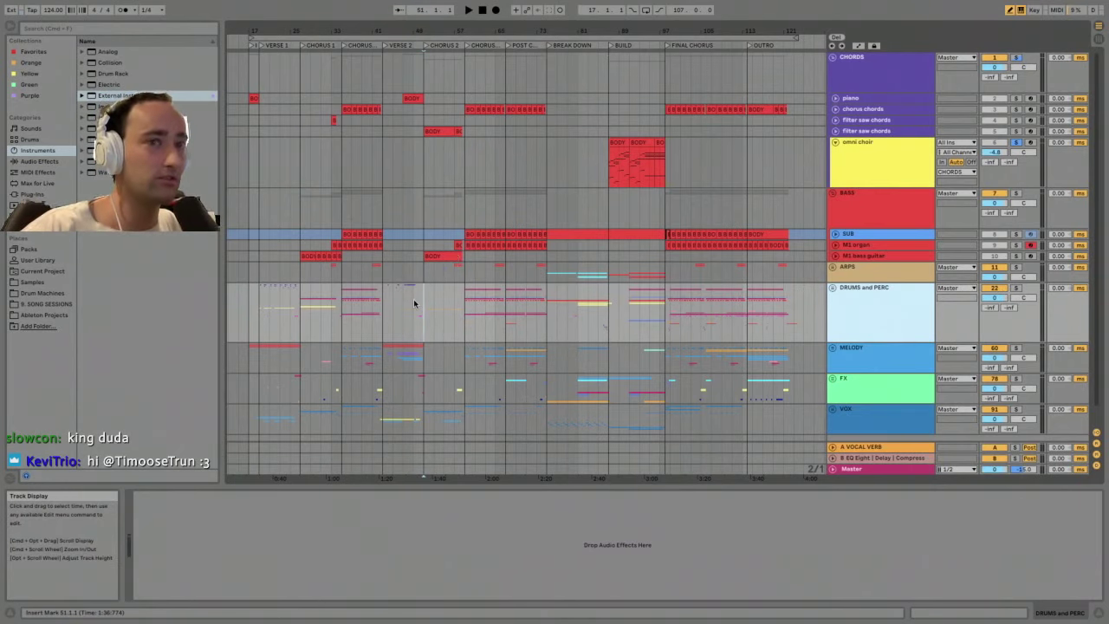
scroll(413, 299, down, 1)
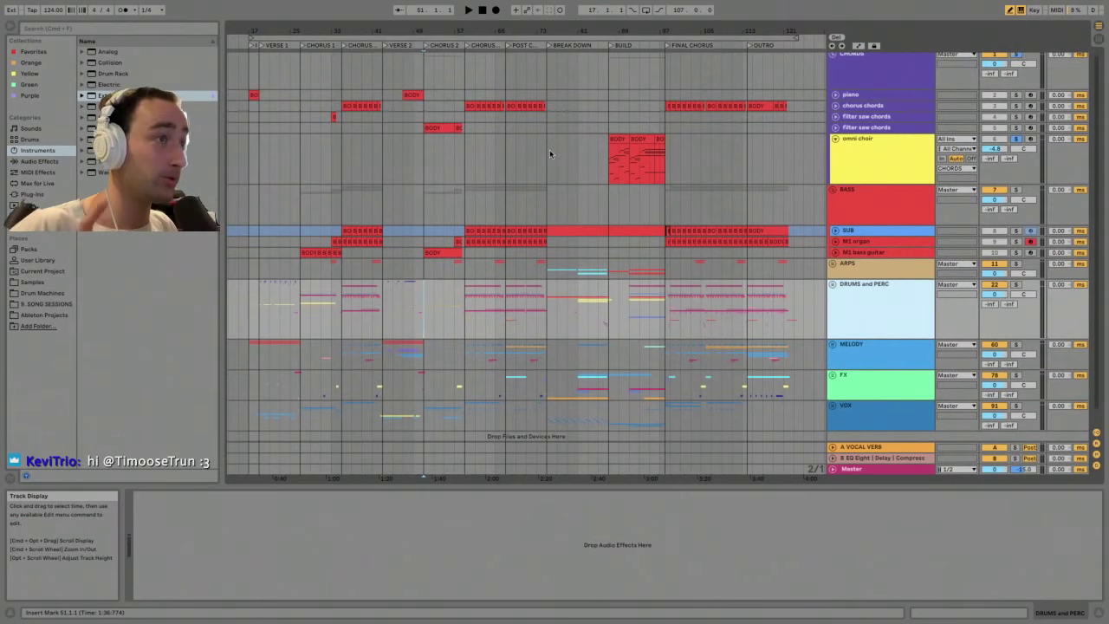
click(546, 149)
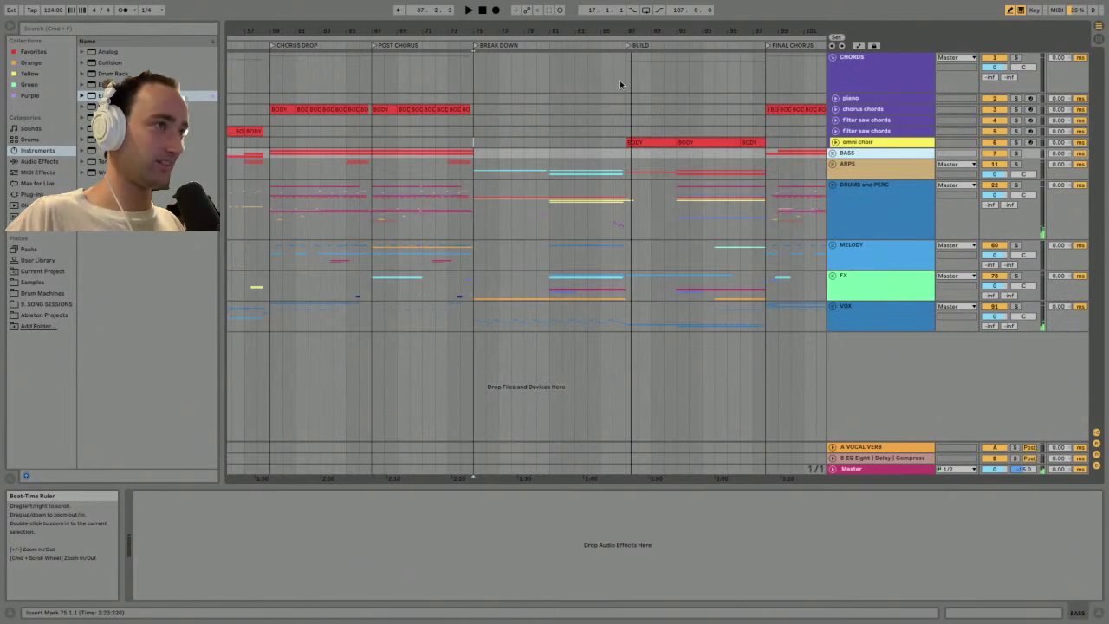
drag(628, 81, 765, 77)
drag(477, 74, 628, 81)
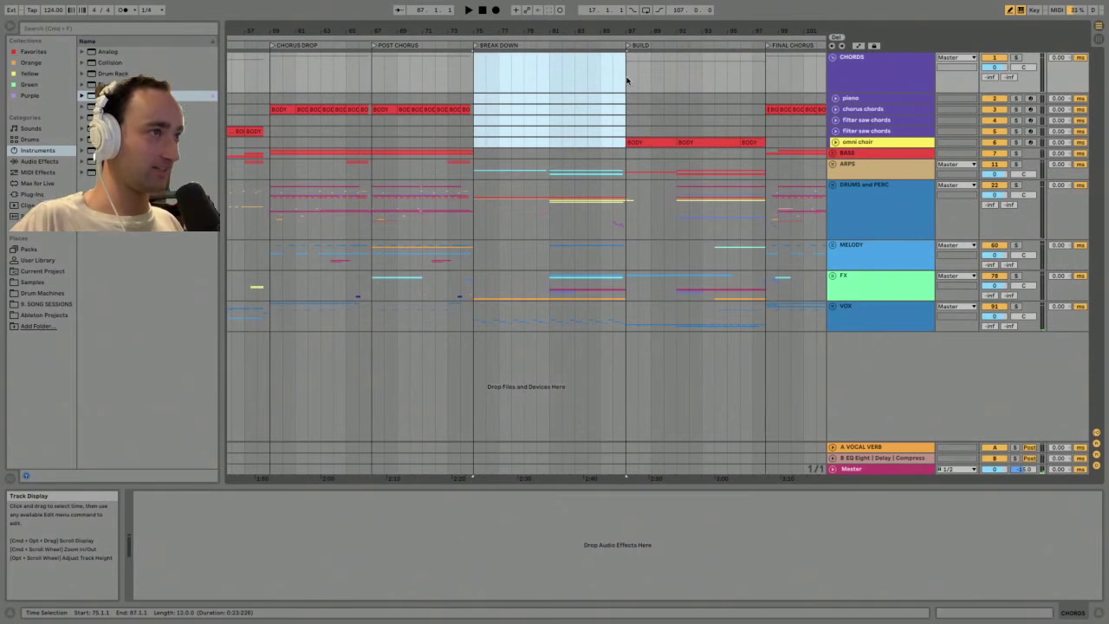
- Play the Break Down from 75.1.1 with the full mix, and again with the ARPS group soloed
click(475, 173)
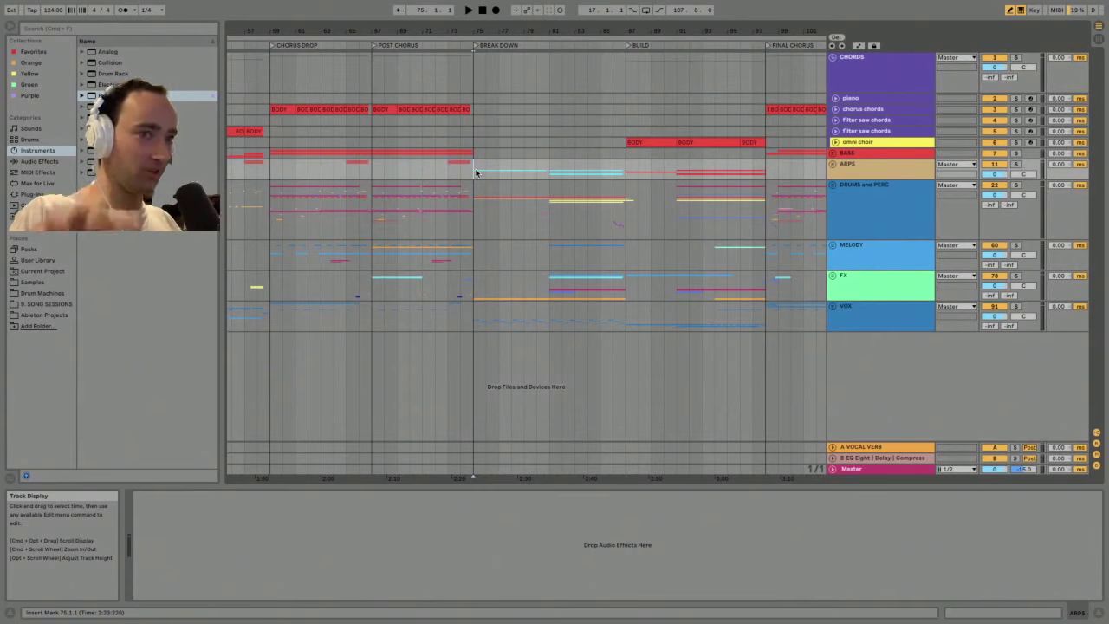
key(space)
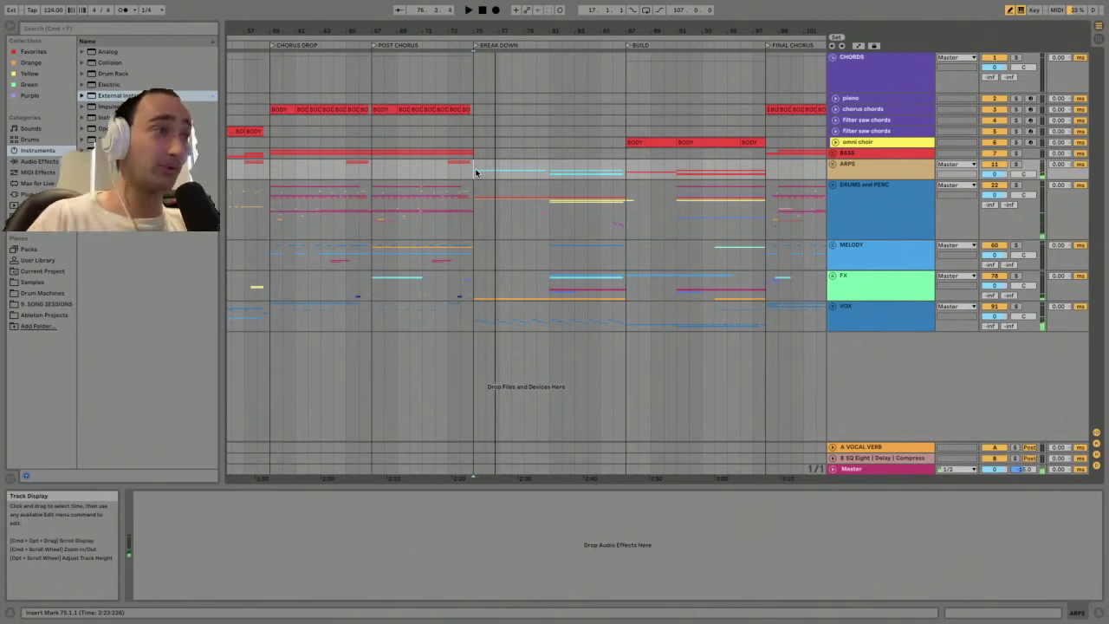
click(930, 185)
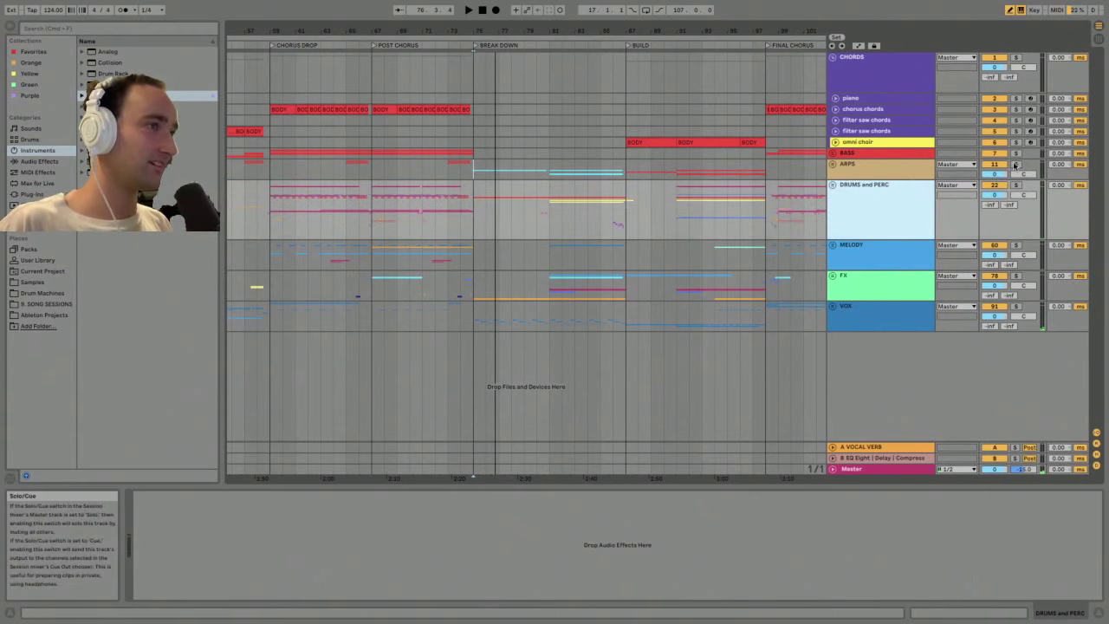
click(1015, 164)
key(space)
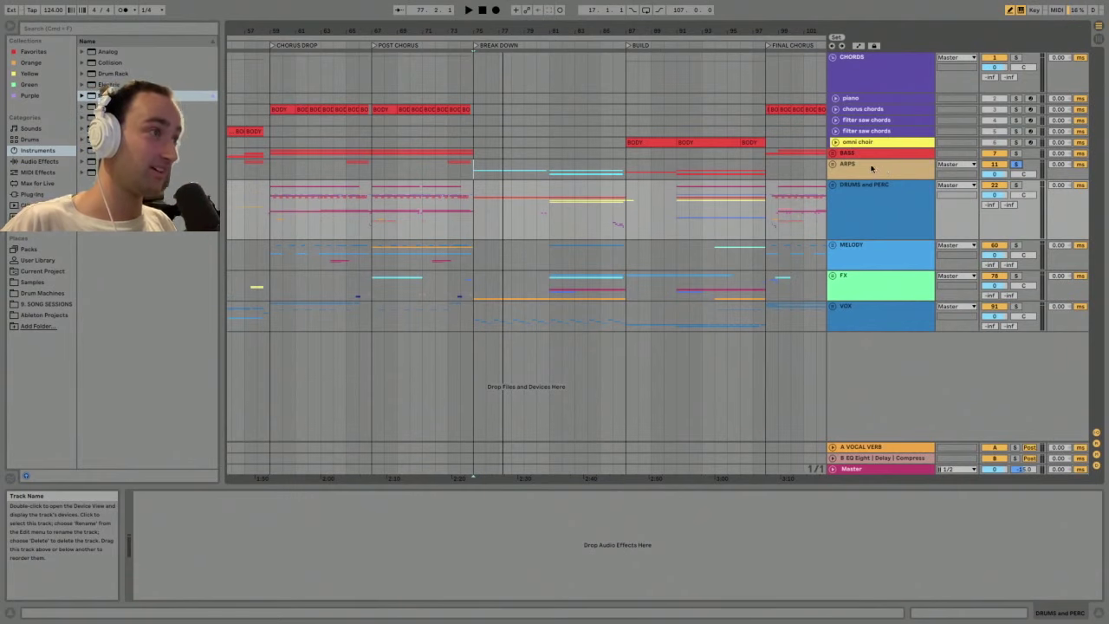
- Unfold all the group tracks and place the insert marker at 75.1.1 on the ARPS group
click(871, 168)
alt+click(833, 165)
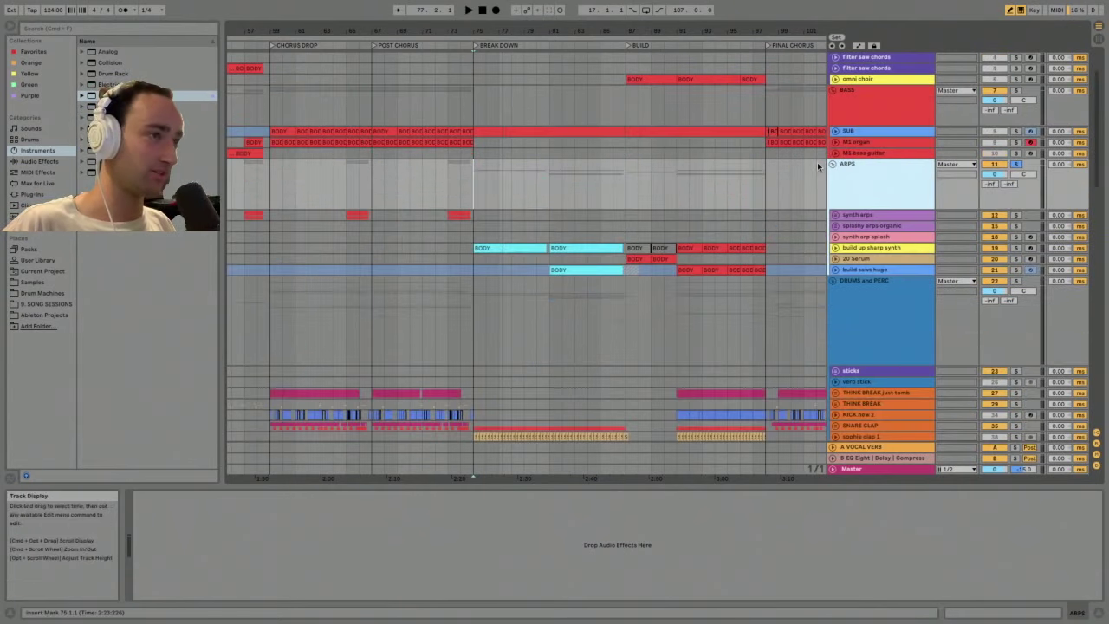
click(474, 181)
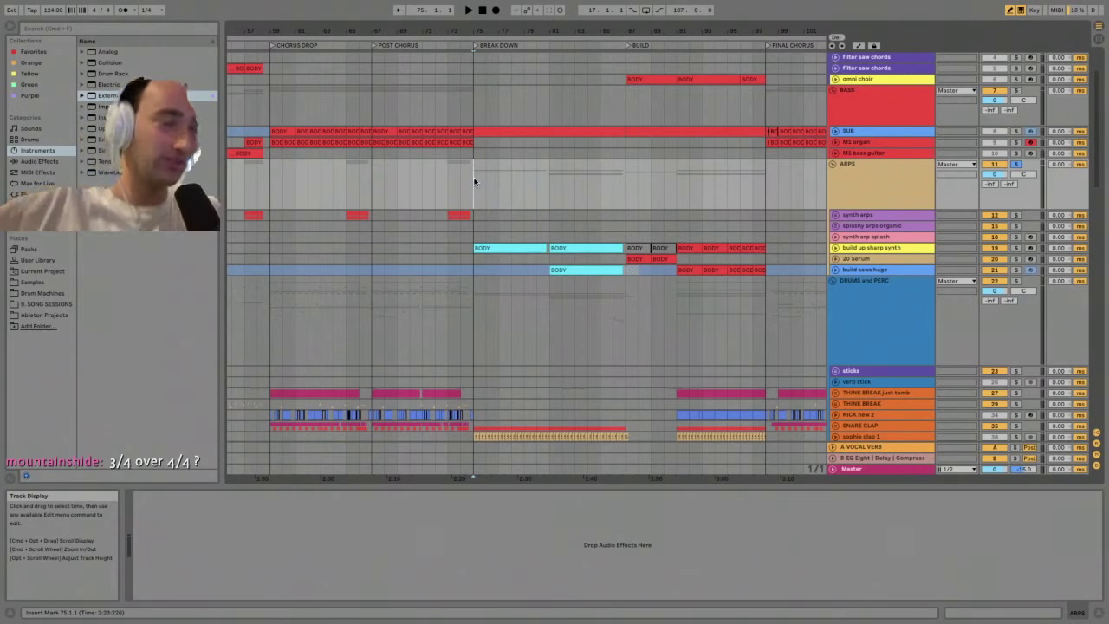
- Play the soloed ARPS group through the first half of the Break Down from 75.1.1
key(space)
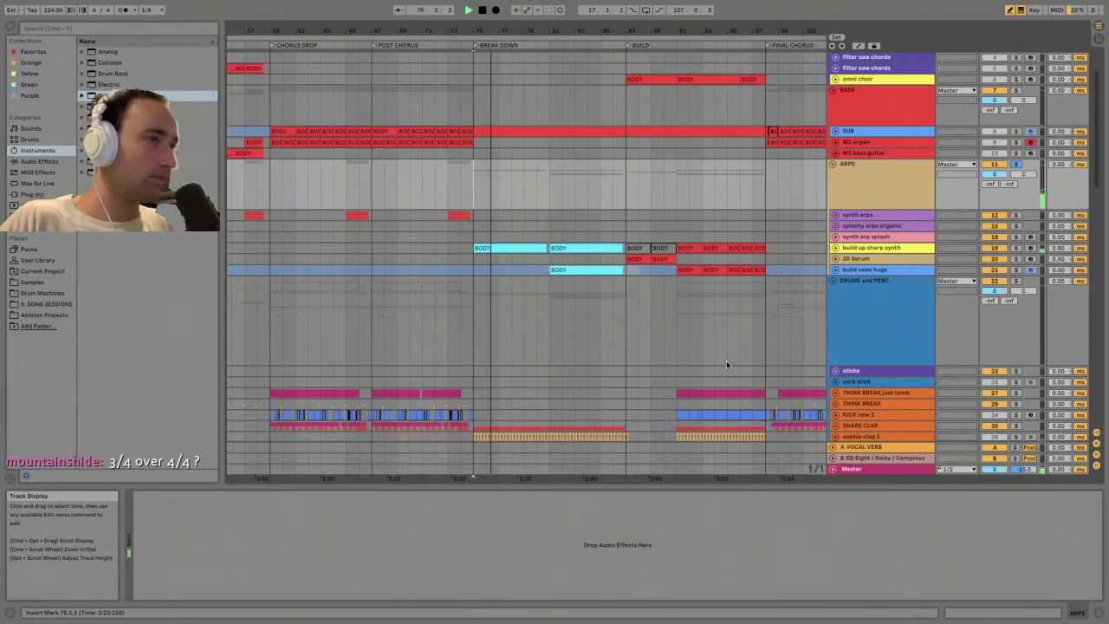
scroll(673, 247, down, 1)
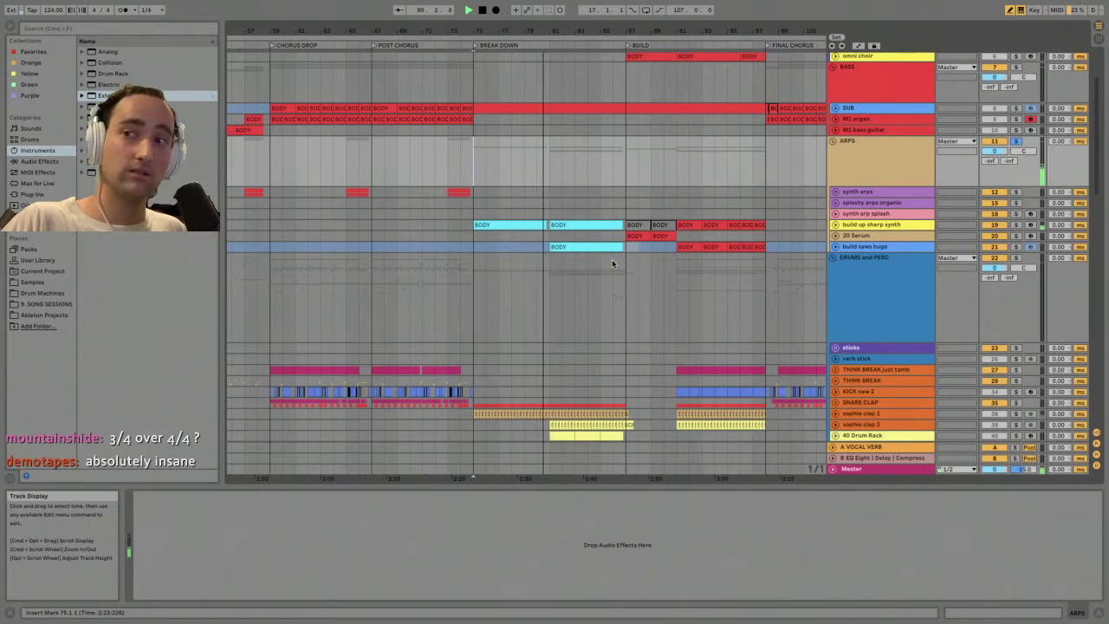
key(space)
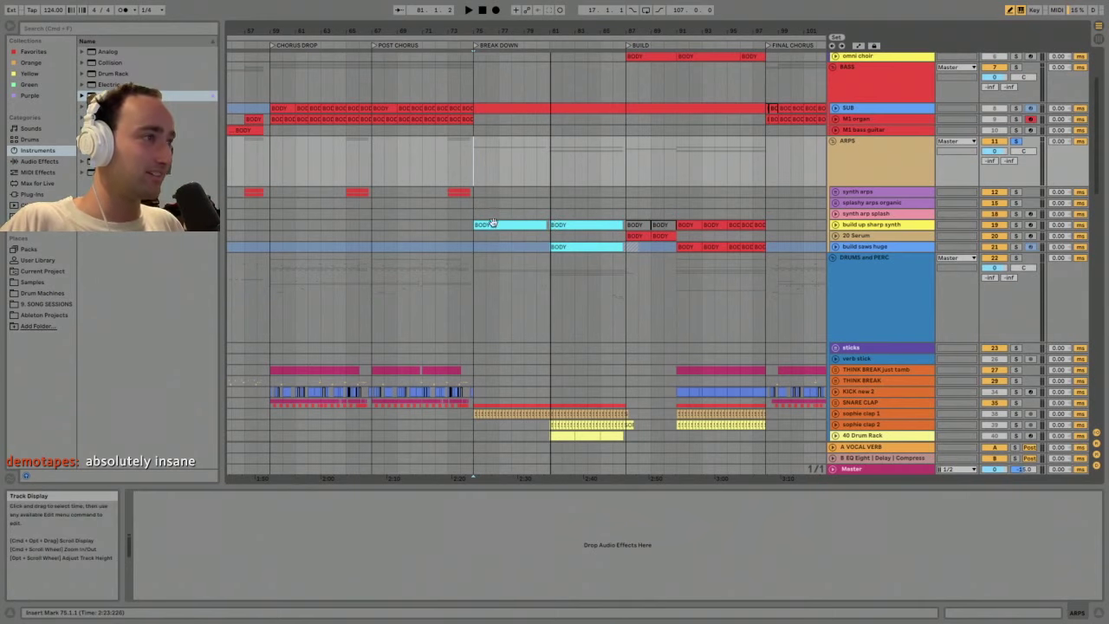
- Audition the build up sharp synth track's first Break Down clip from 75.1.1, with its device chain shown
click(875, 225)
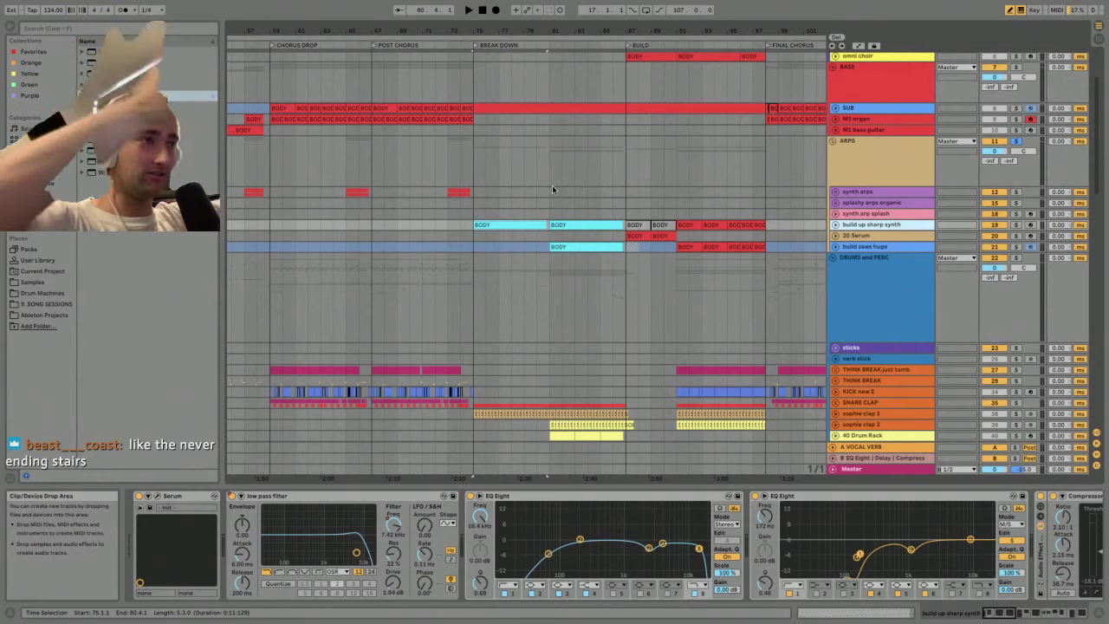
key(space)
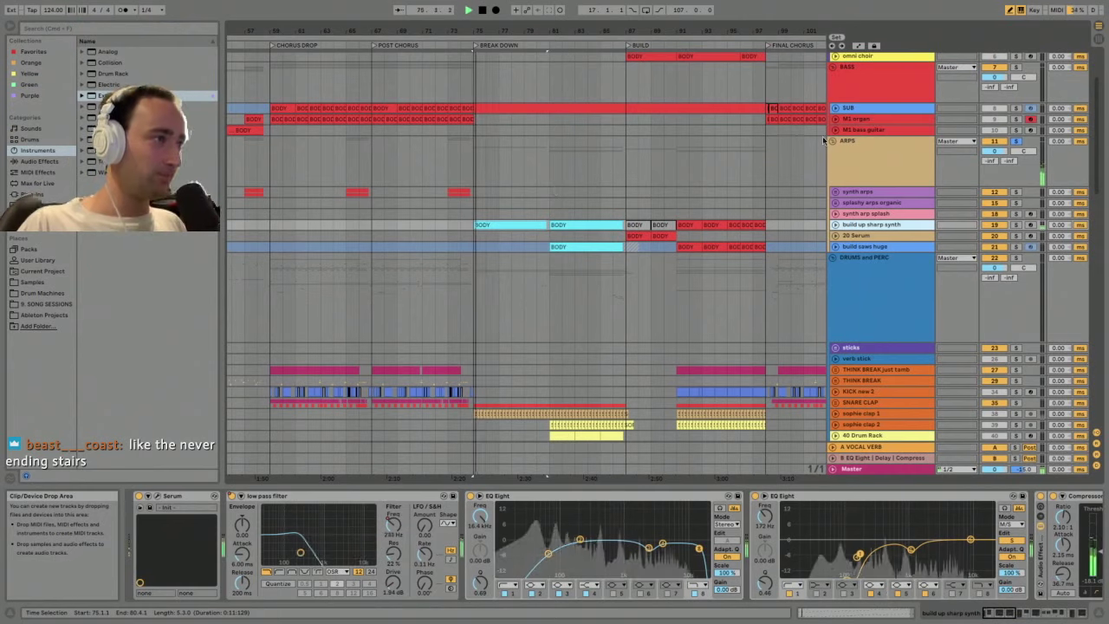
click(885, 157)
key(space)
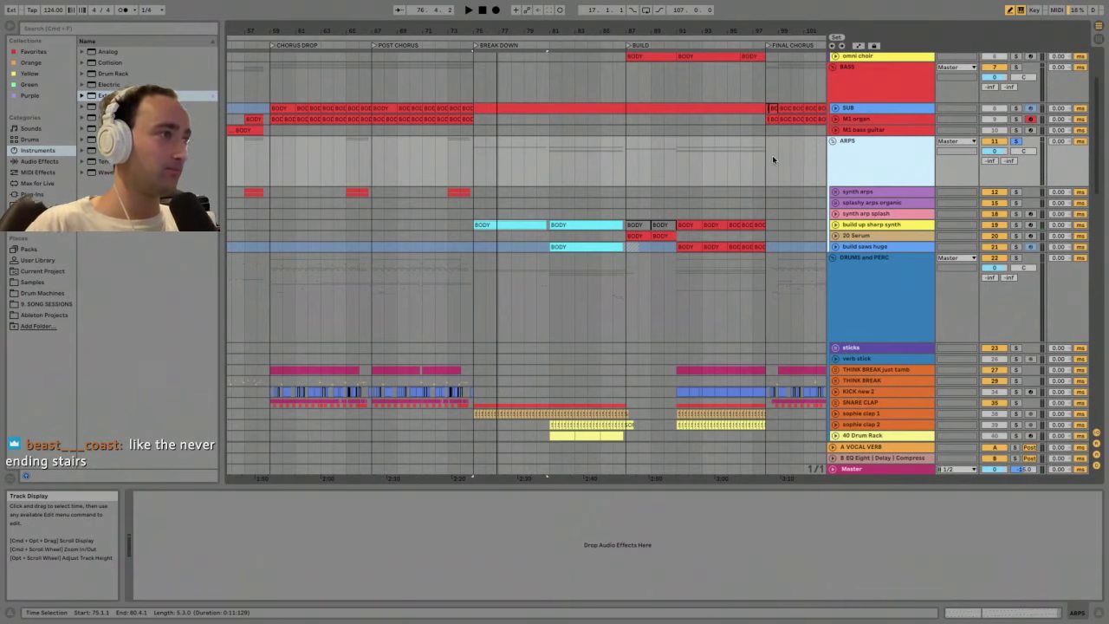
- Unfold the build up sharp synth track and examine the notes of its first Break Down clip up close
click(886, 226)
click(530, 224)
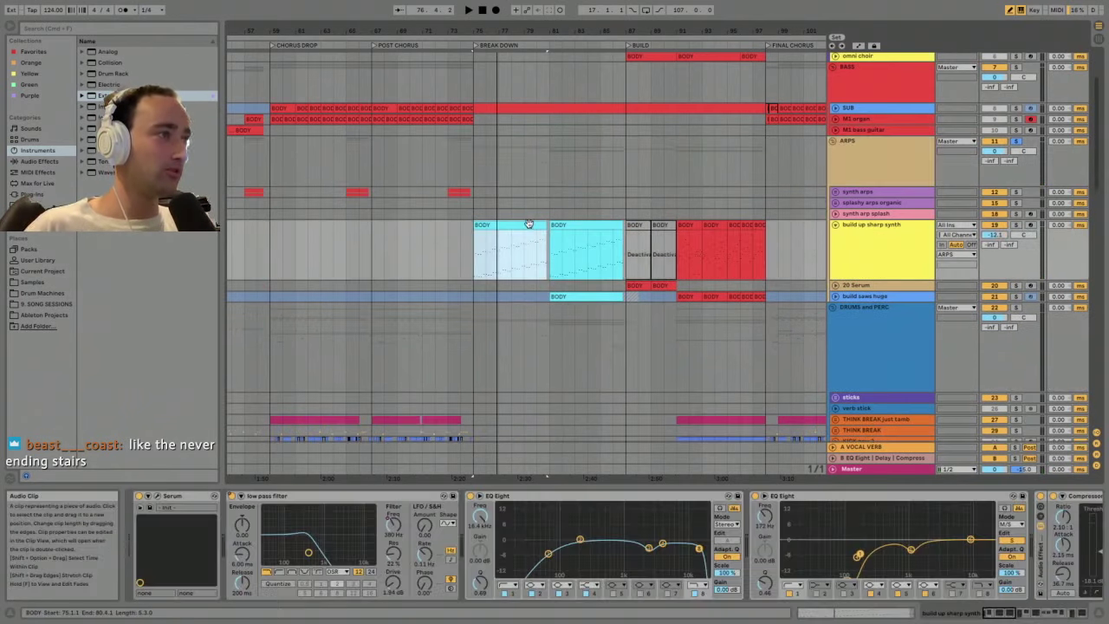
drag(516, 32, 515, 139)
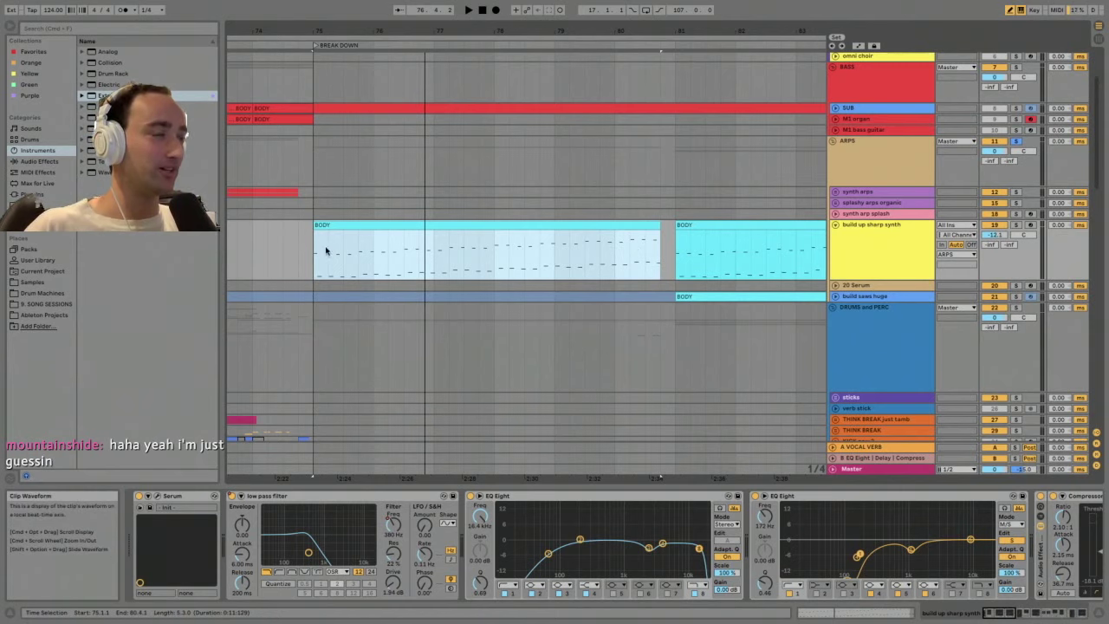
drag(547, 30, 547, 2)
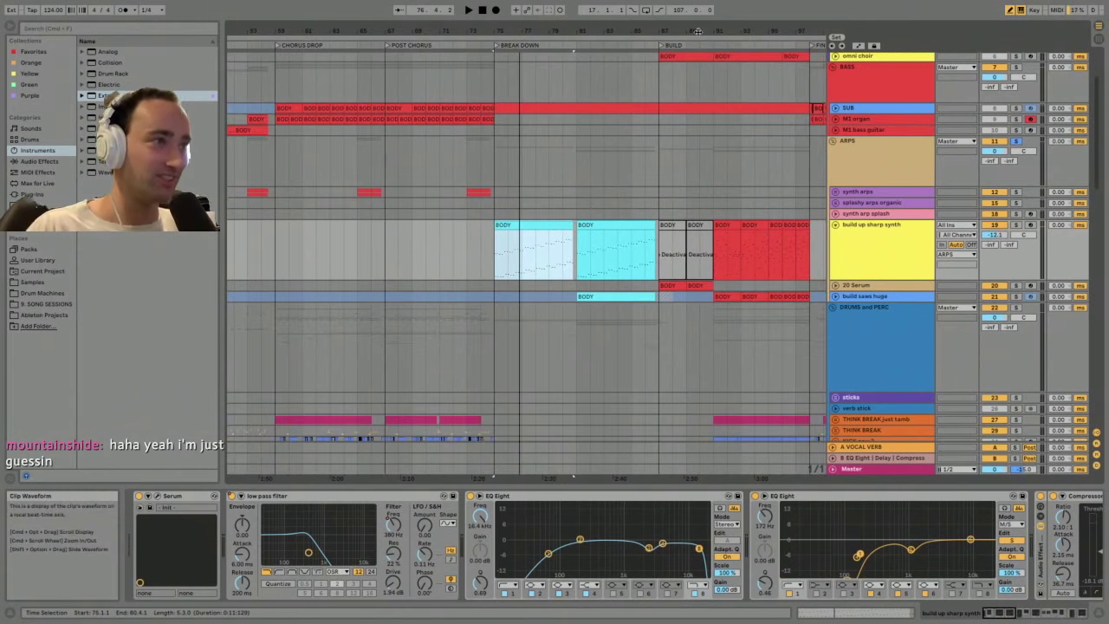
- Point out the two build up sharp synth clips in the Break Down, highlighting 75.1.1 to 81.1.1 for the first
click(599, 226)
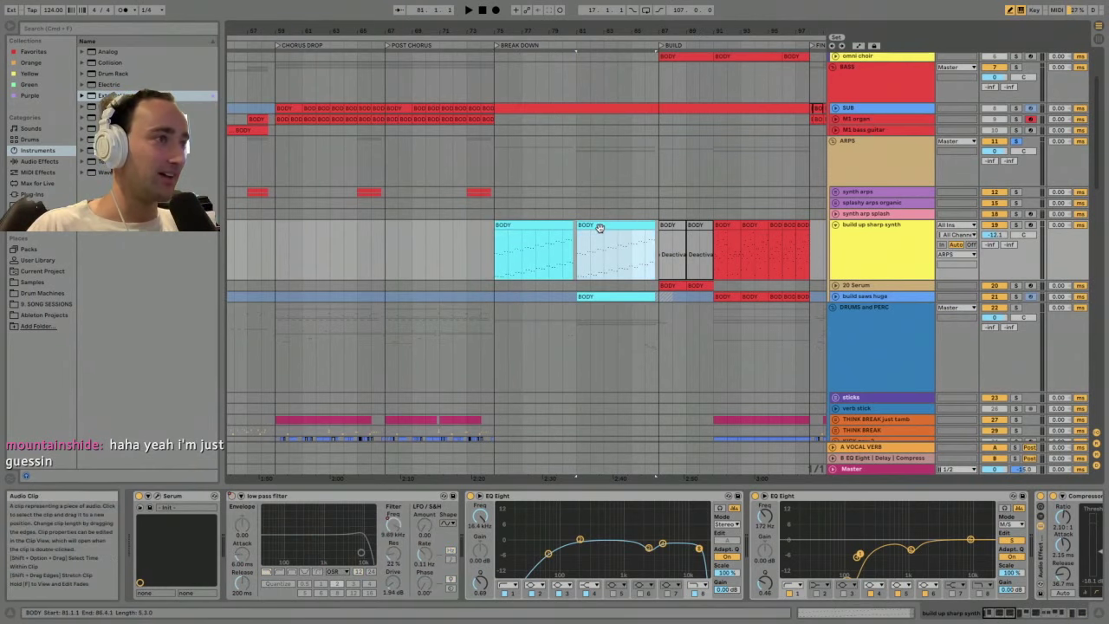
click(515, 227)
click(500, 249)
drag(500, 249, 580, 249)
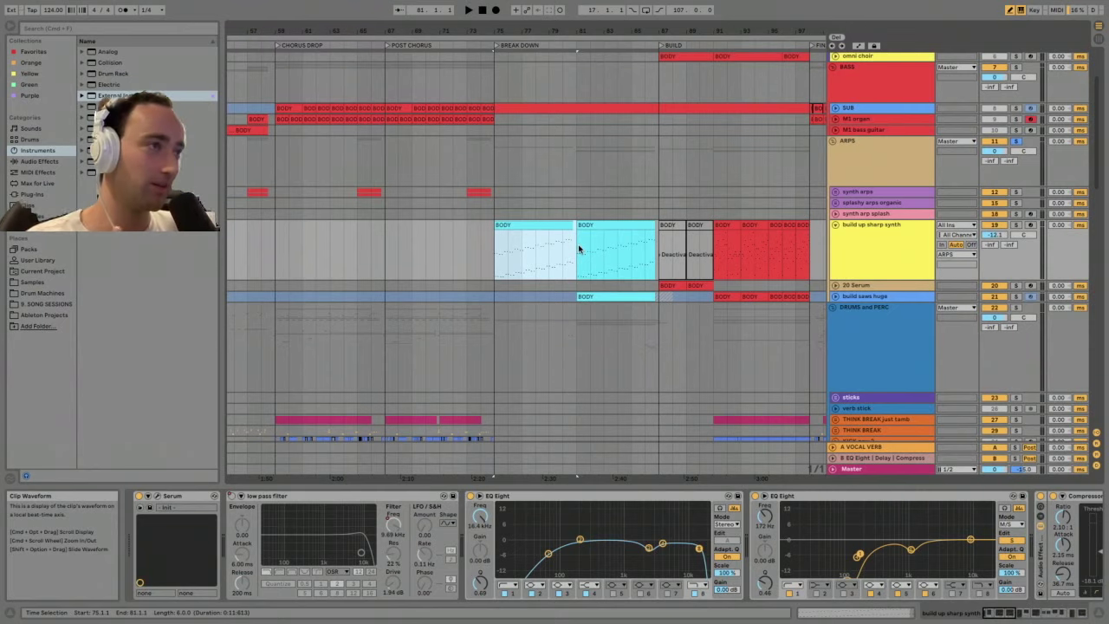
click(577, 249)
- Solo the build saws huge track and play the second half of the Break Down from 81.1.1, viewing the build up sharp synth devices
scroll(494, 253, down, 1)
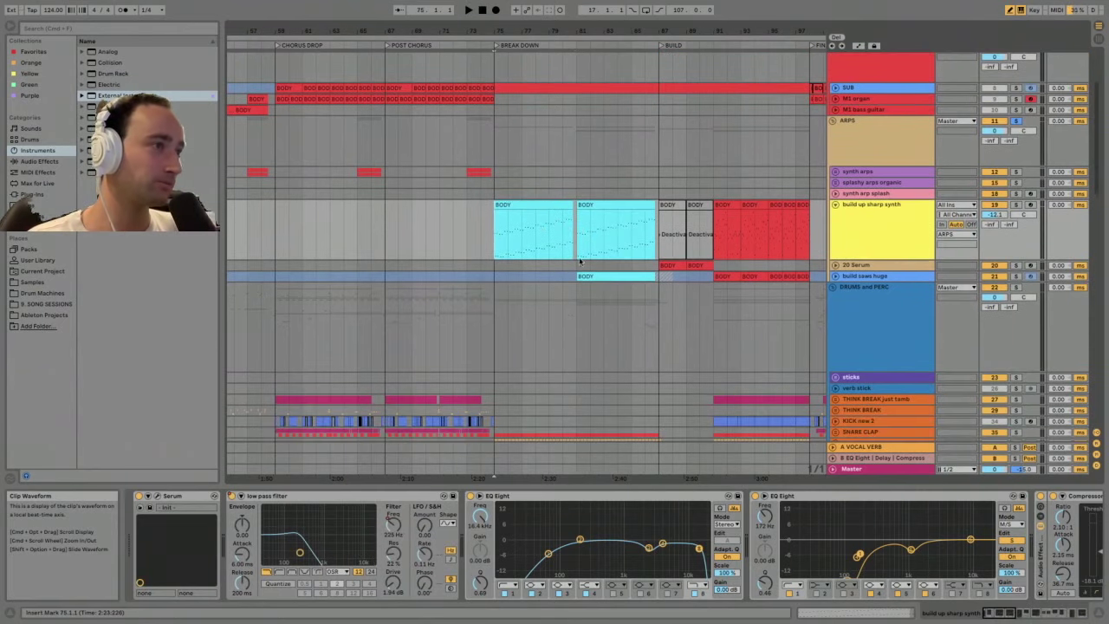
click(854, 292)
key(space)
click(858, 276)
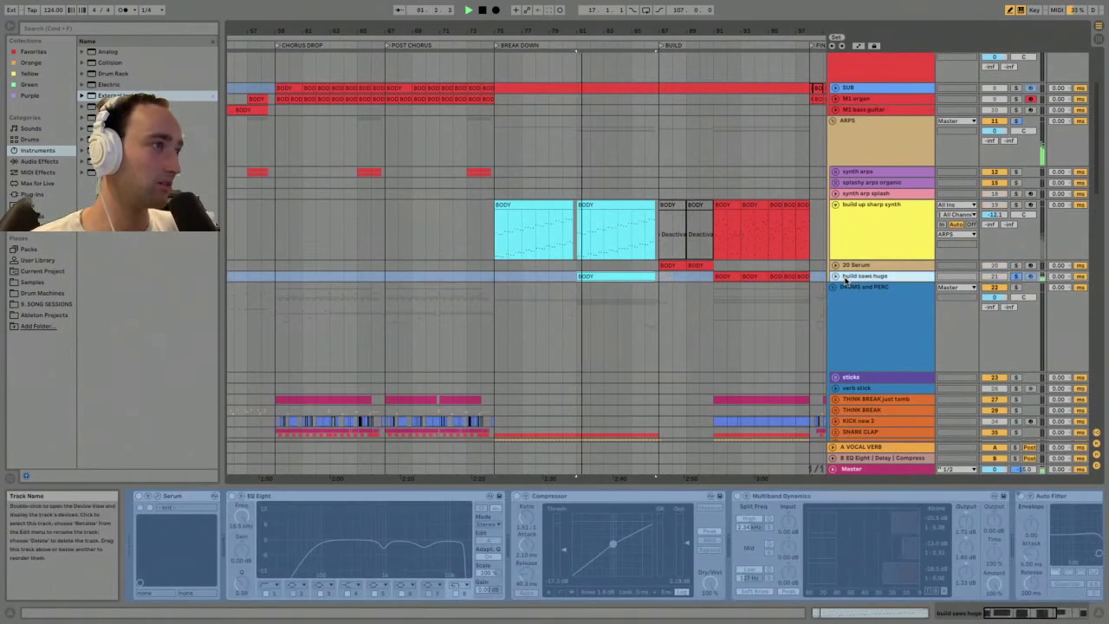
click(899, 220)
drag(635, 31, 690, 121)
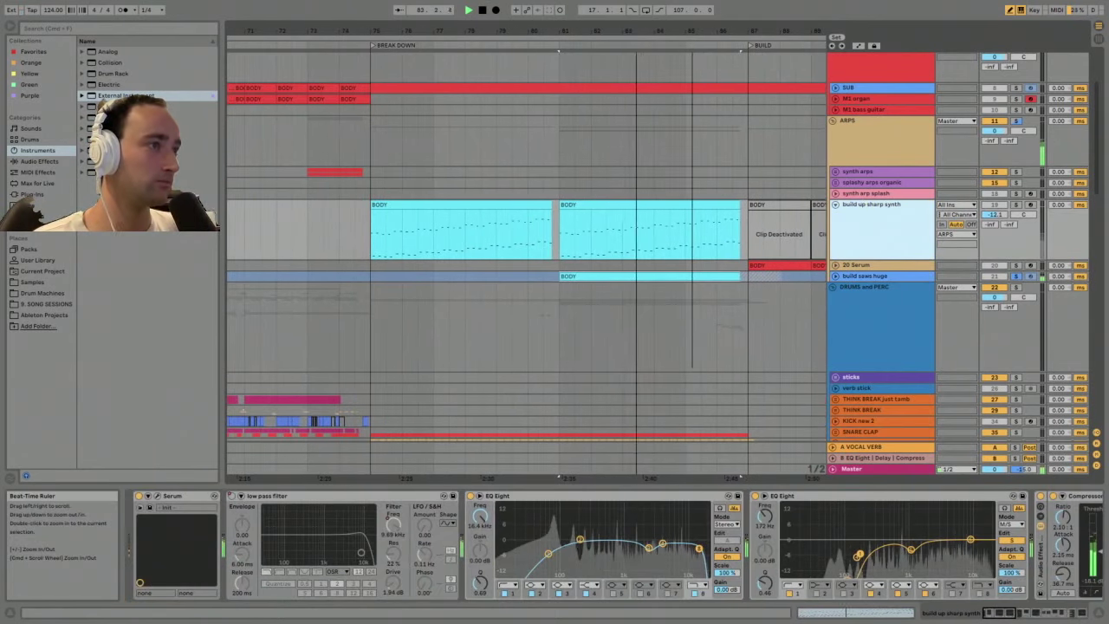
scroll(698, 182, down, 1)
key(space)
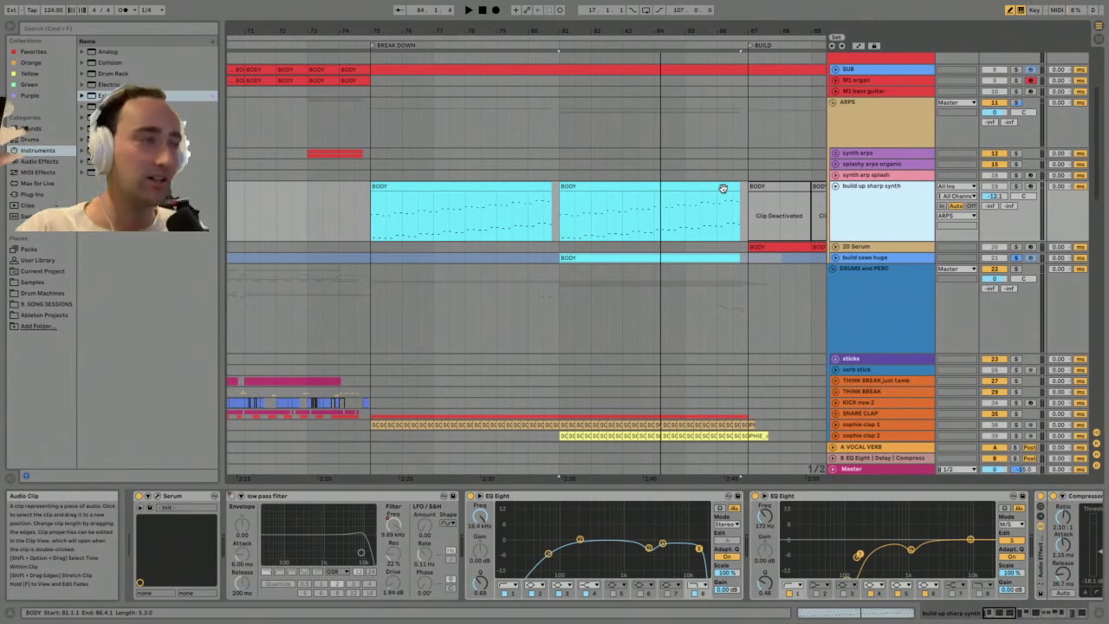
- Solo build up sharp synth alongside build saws huge and play its second clip through the end of the Break Down
click(723, 187)
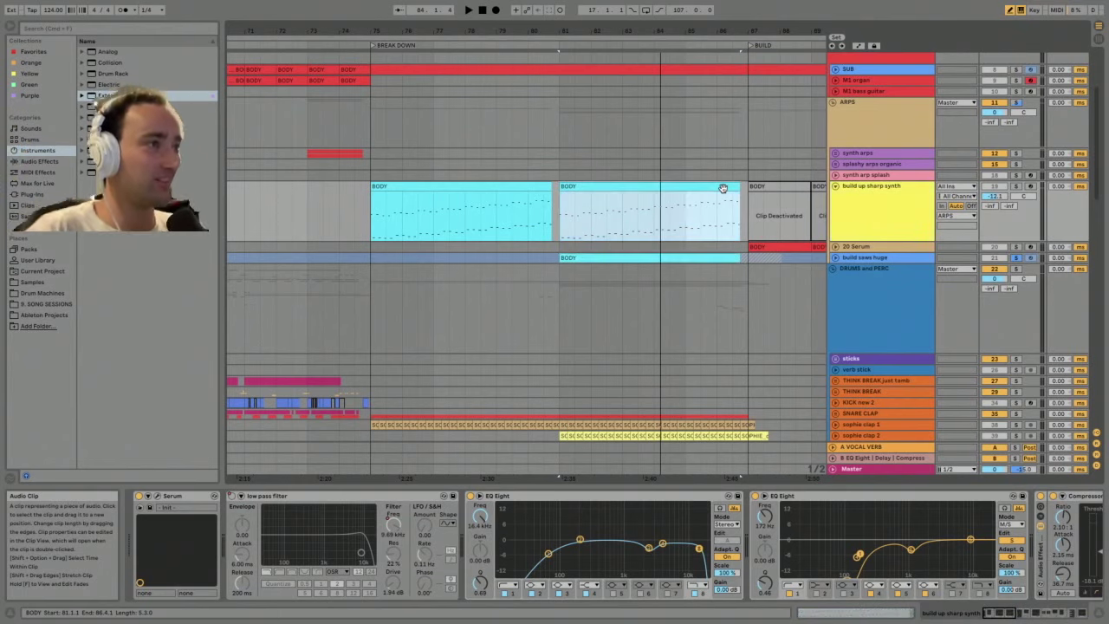
click(910, 199)
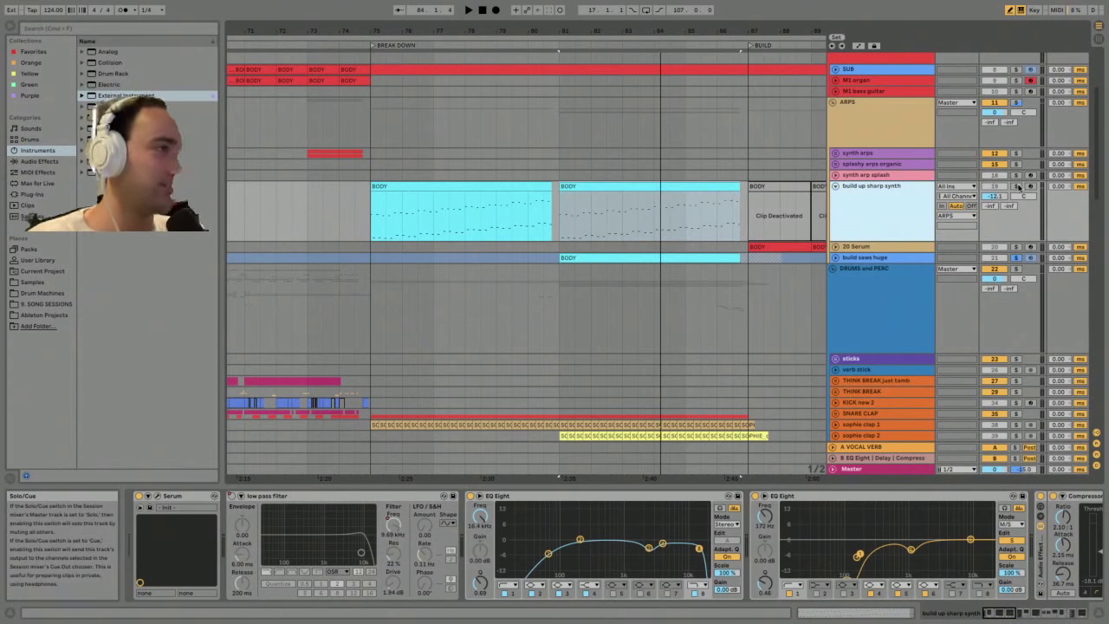
drag(701, 28, 638, 29)
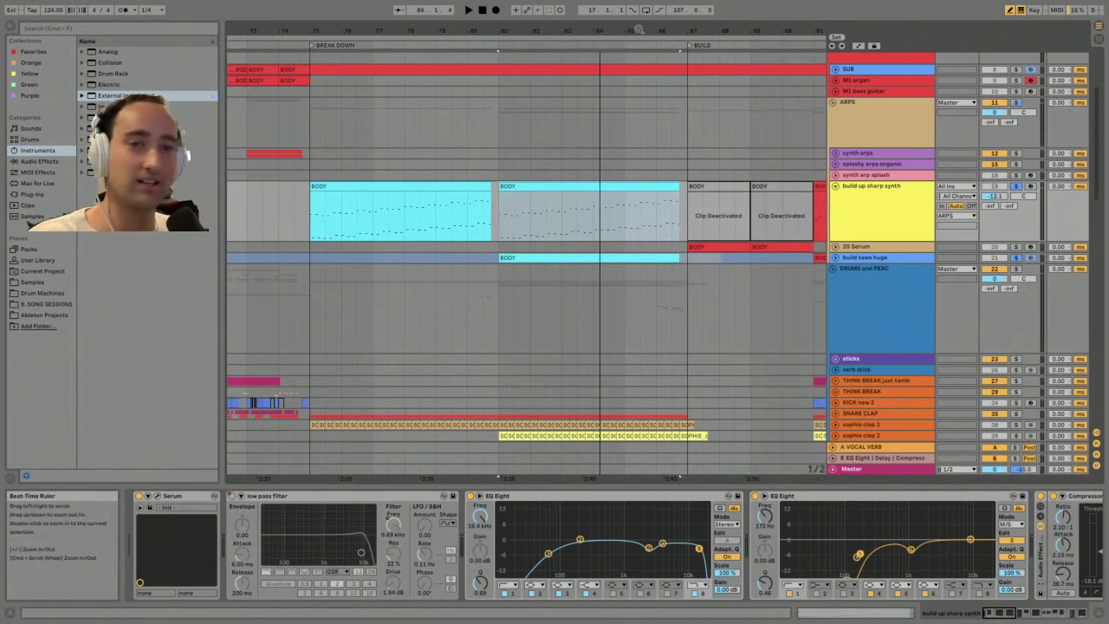
key(space)
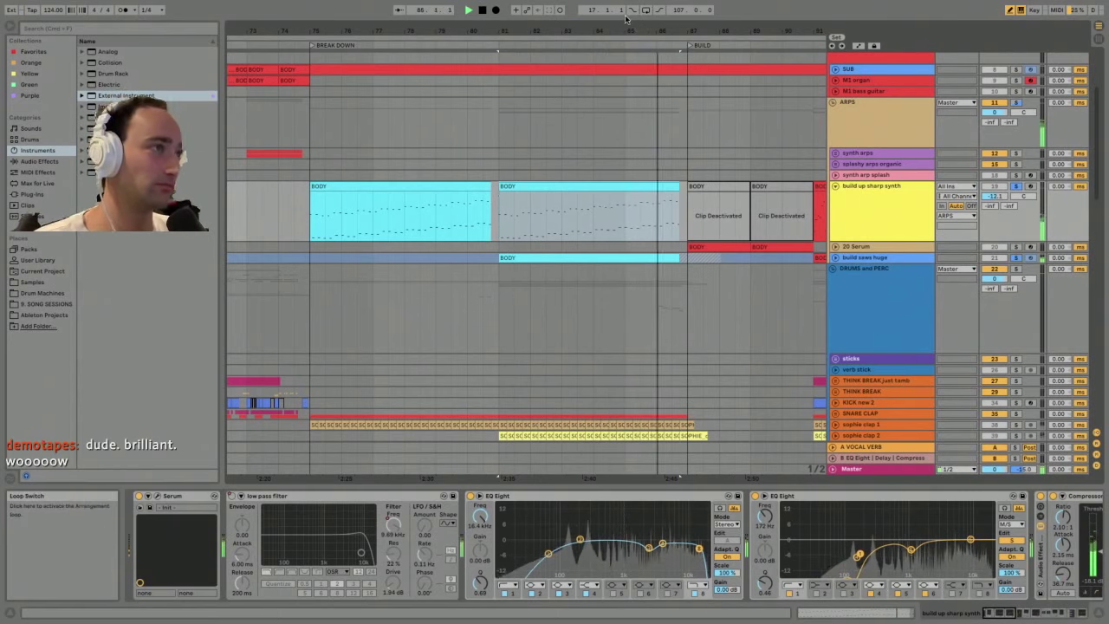
key(space)
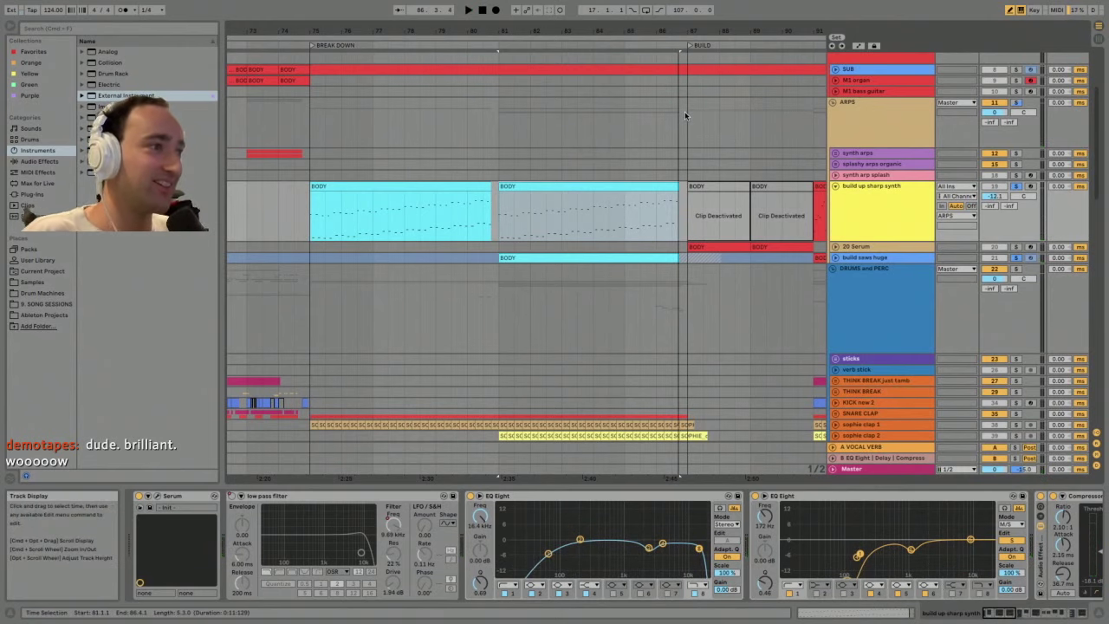
- Play the second build up sharp synth clip from 81.1.1 with only that track soloed in the ARPS group
scroll(617, 215, down, 1)
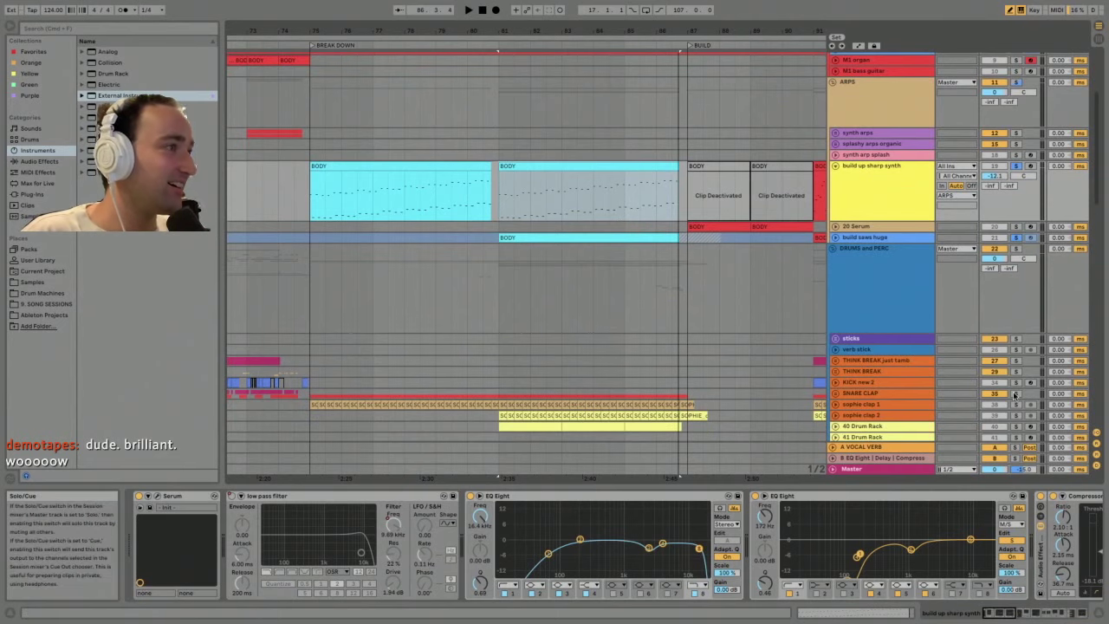
click(512, 174)
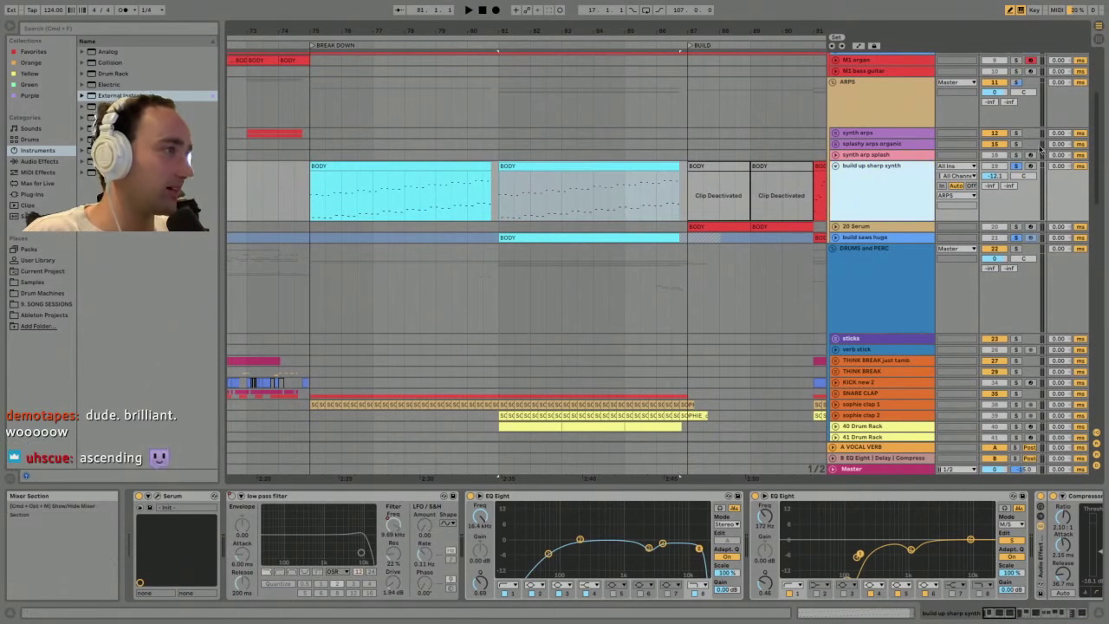
key(space)
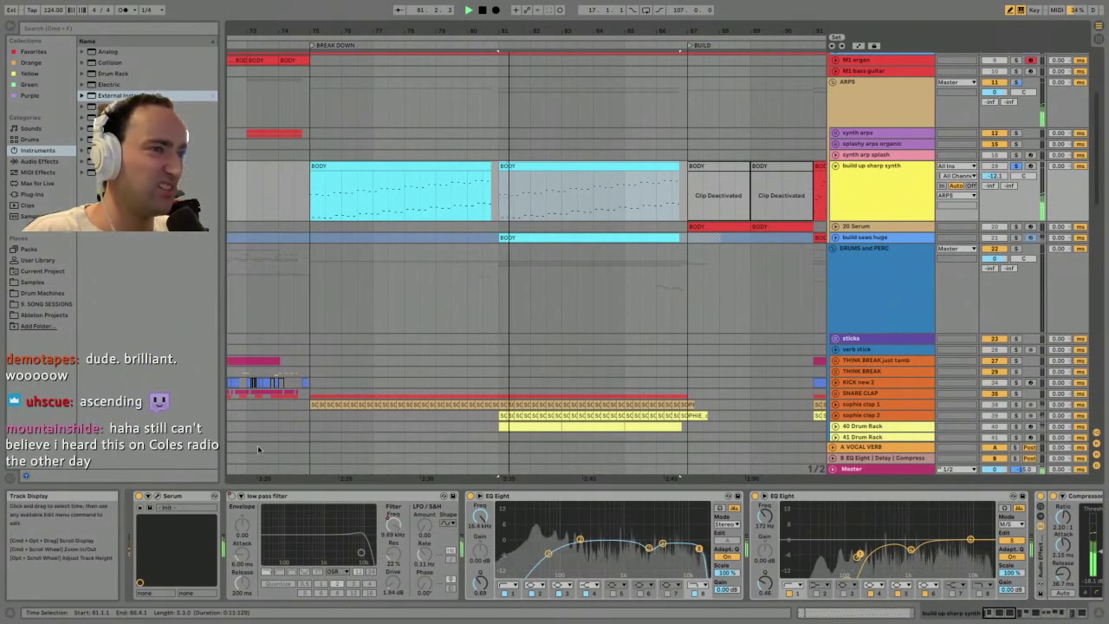
- Examine the build up sharp synth's Serum oscillator and FX pages, and close the plug-in window
key(super+alt+p)
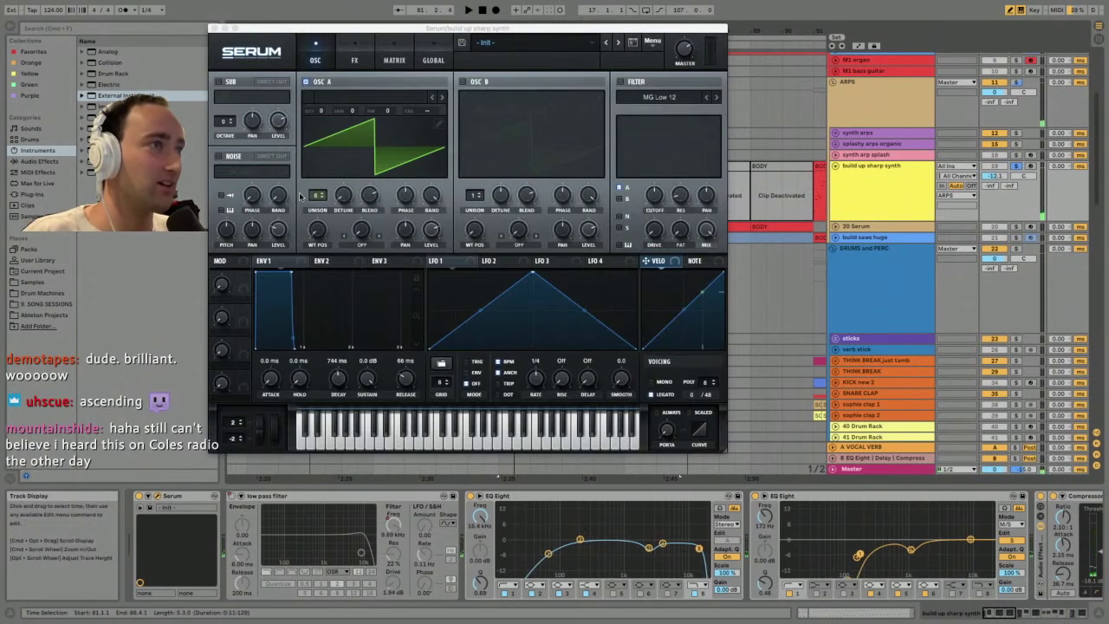
click(353, 61)
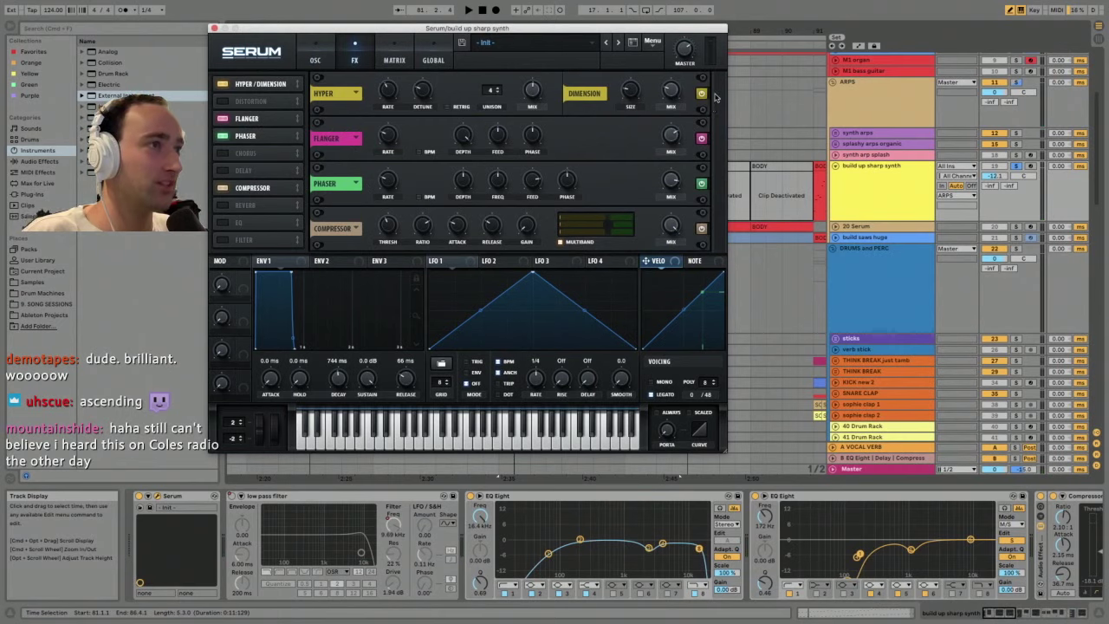
click(215, 29)
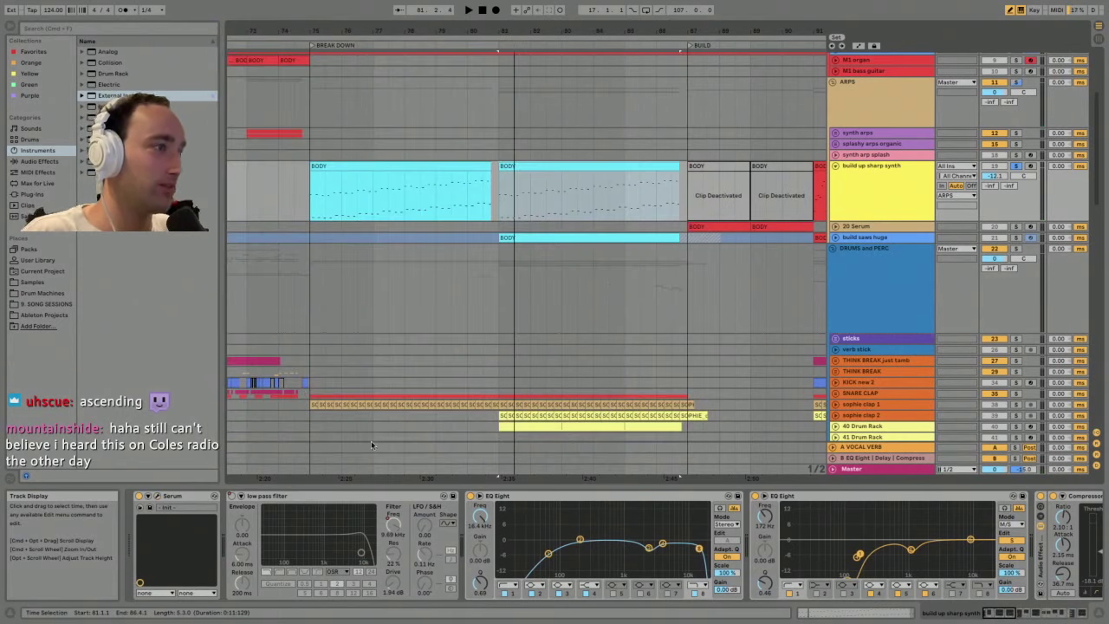
- Play the first build up sharp synth clip from 75.1.1 while looking through the track's device chain
click(349, 175)
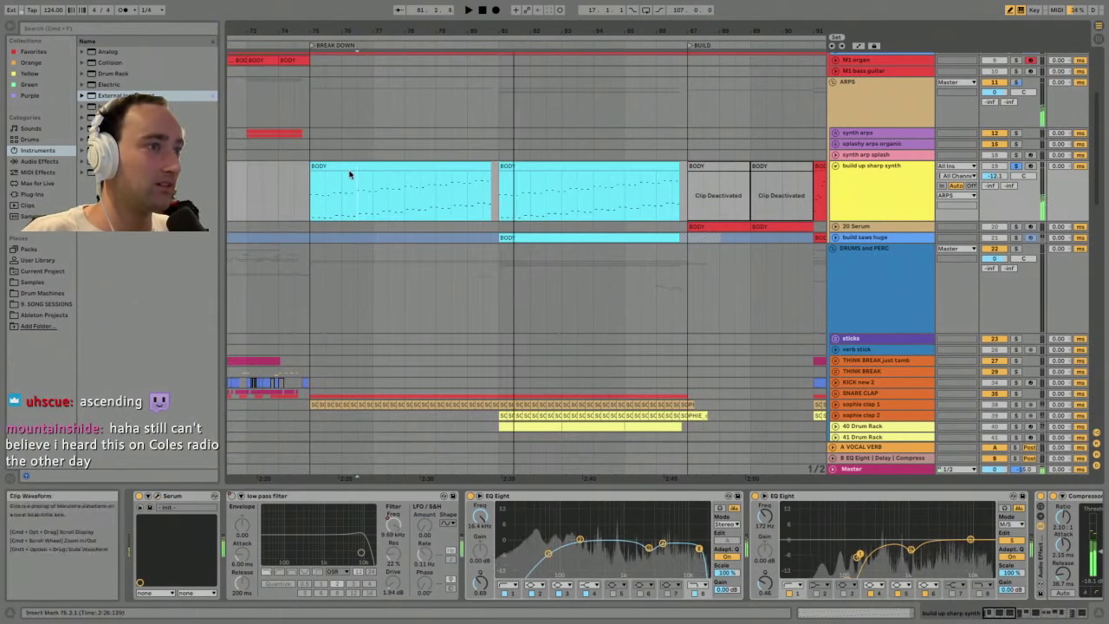
key(space)
click(1025, 612)
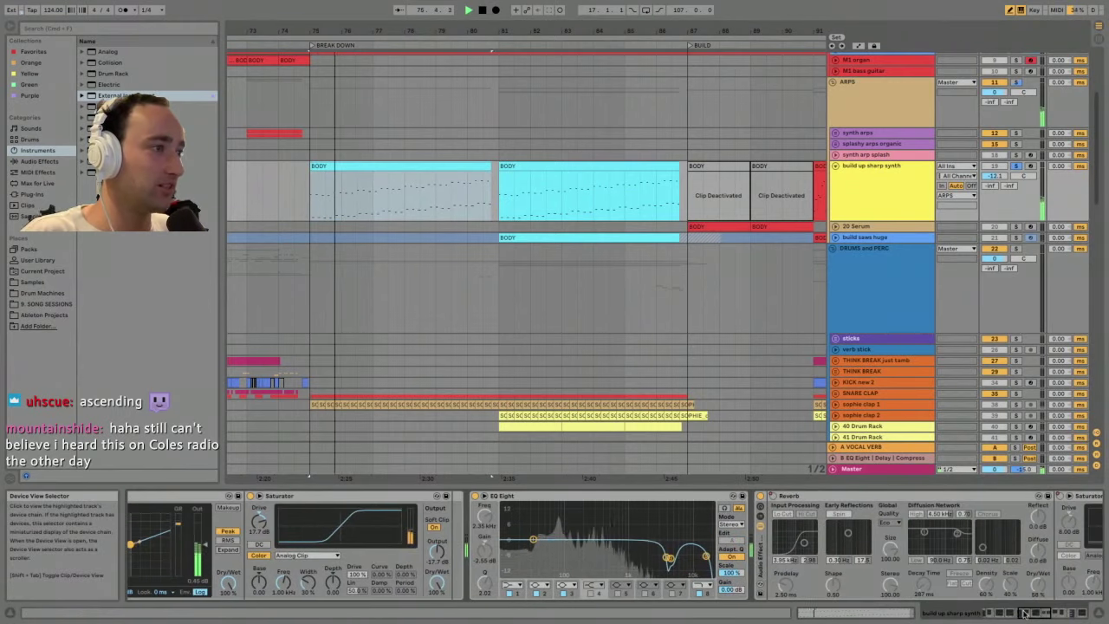
drag(1025, 612, 989, 613)
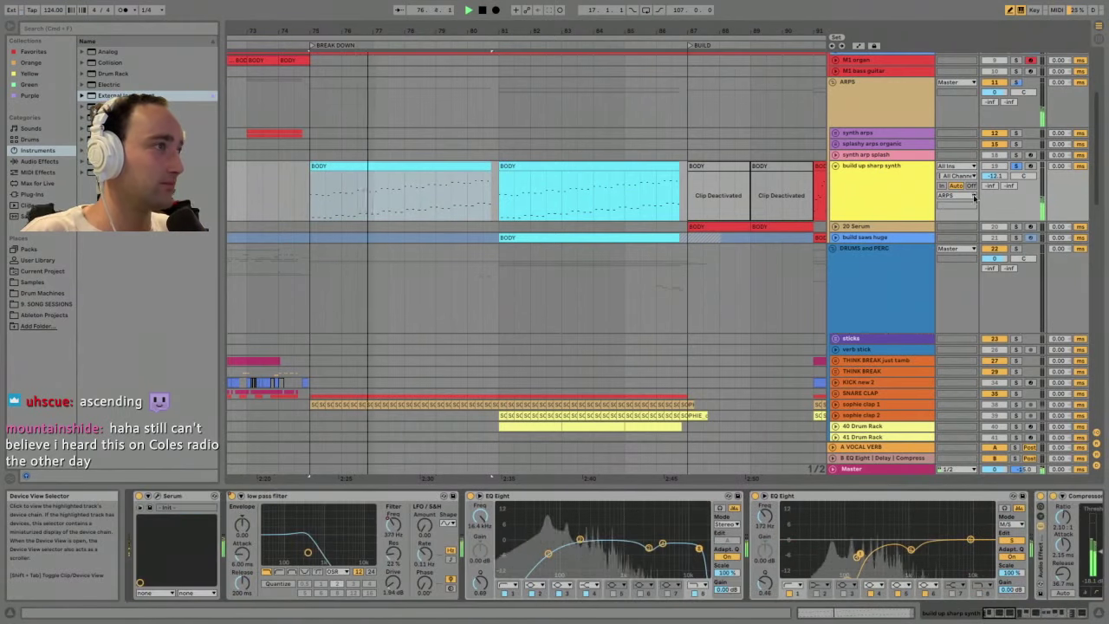
click(876, 104)
click(871, 183)
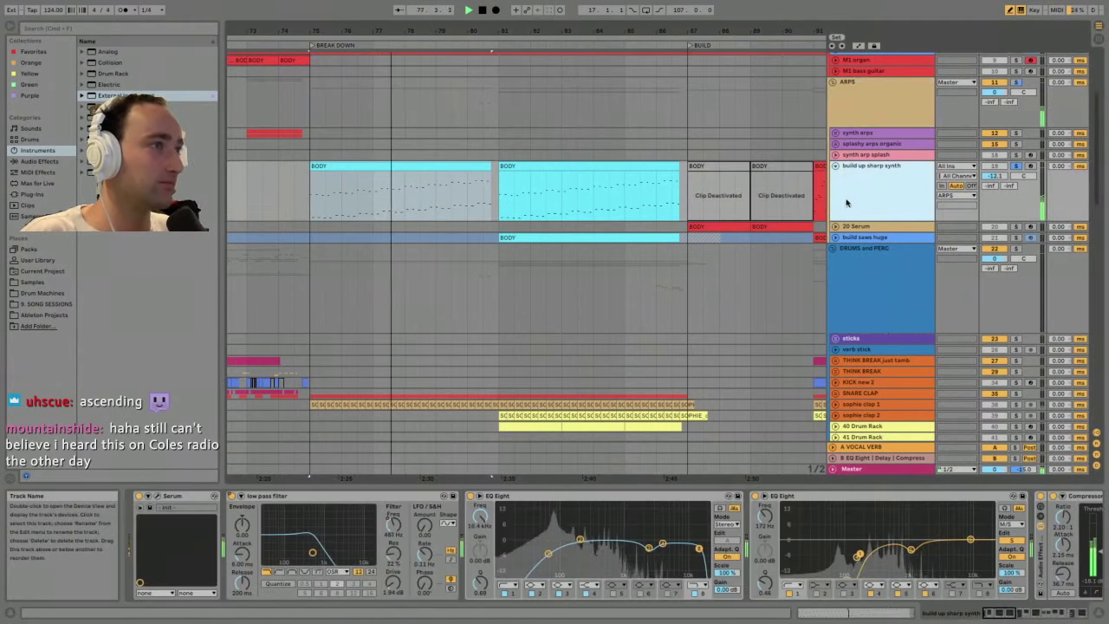
- Solo the build saws huge track in place of build up sharp synth and play its clip from 81.1.1
click(573, 234)
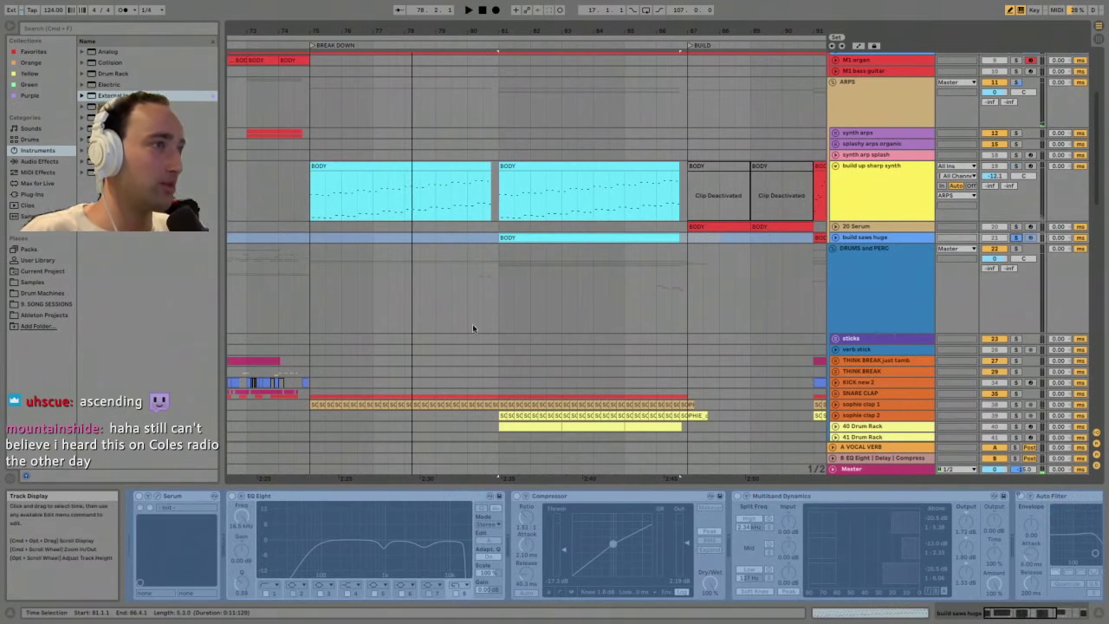
key(space)
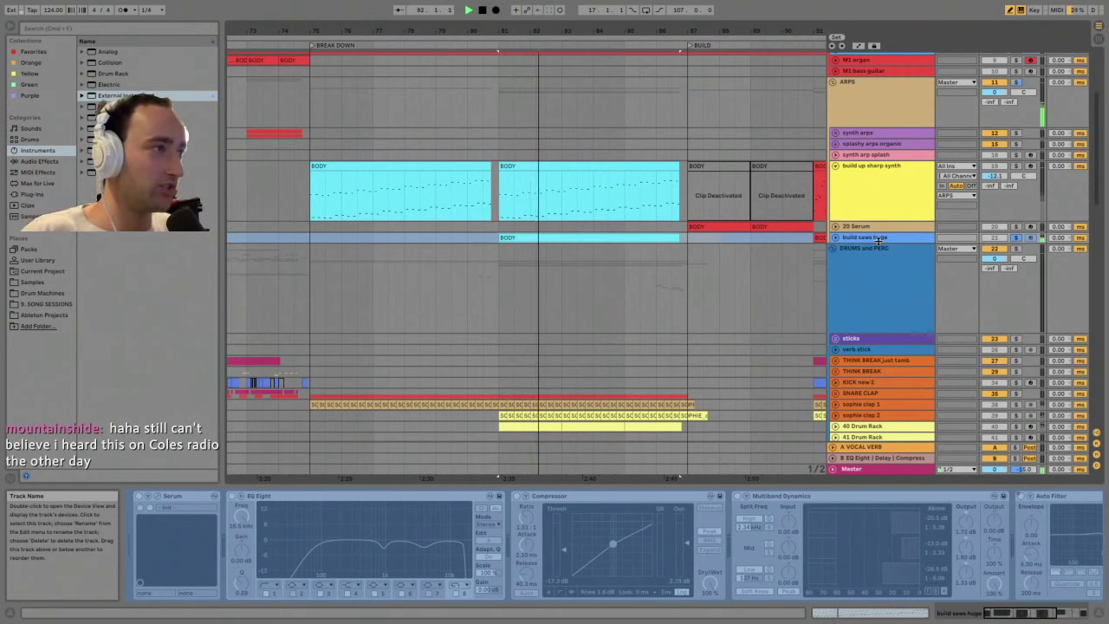
click(877, 237)
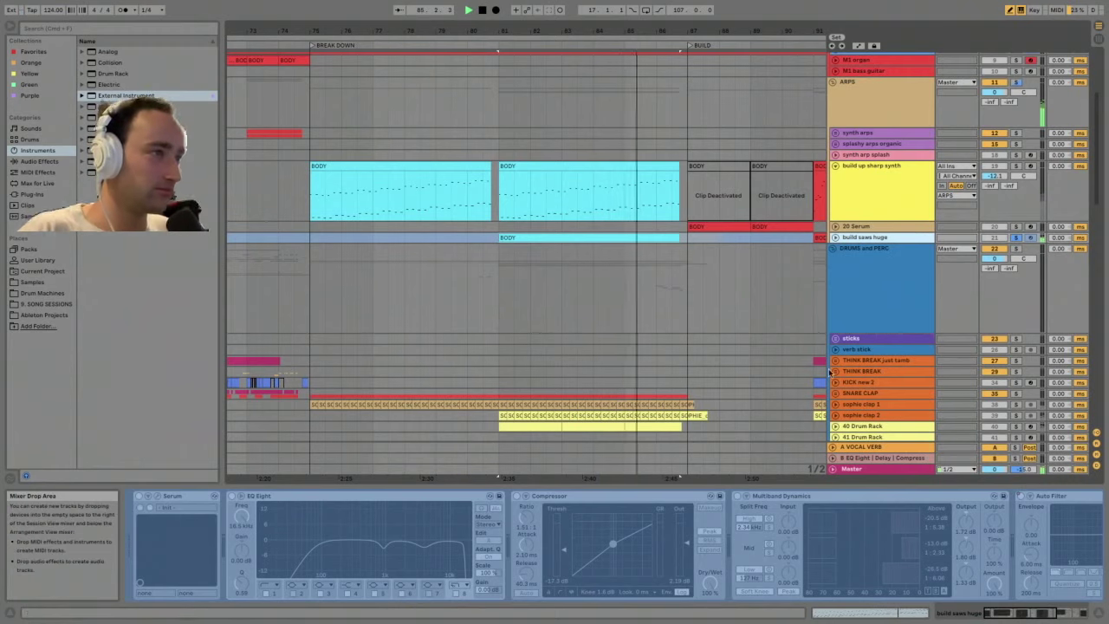
- Unfreeze the build saws huge track and open its Serum plug-in window
scroll(829, 372, down, 2)
right_click(873, 188)
click(900, 254)
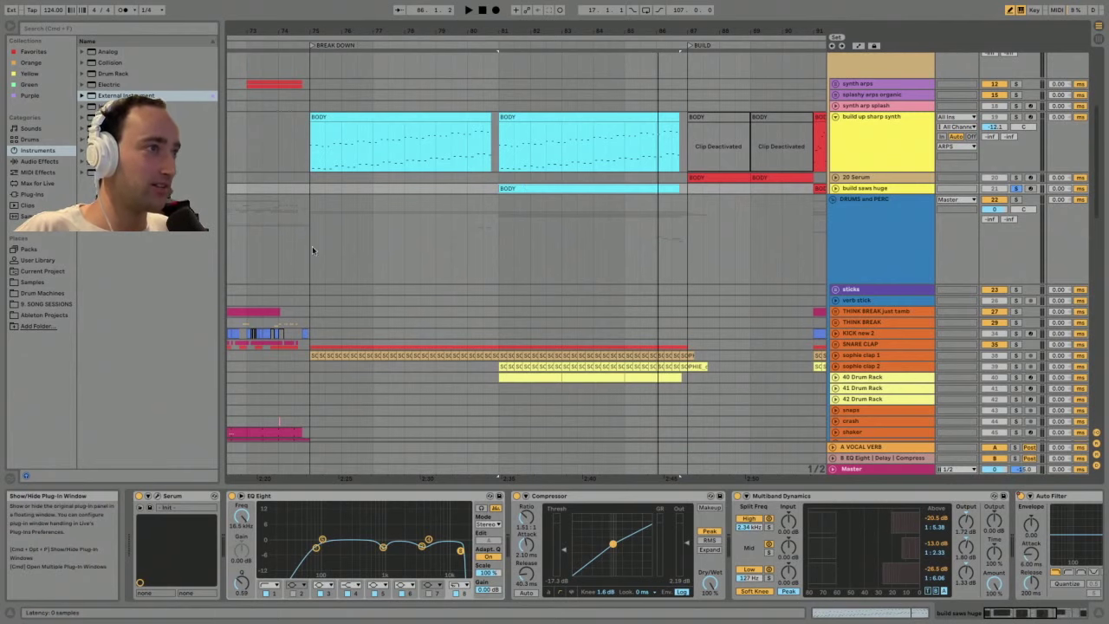
click(148, 496)
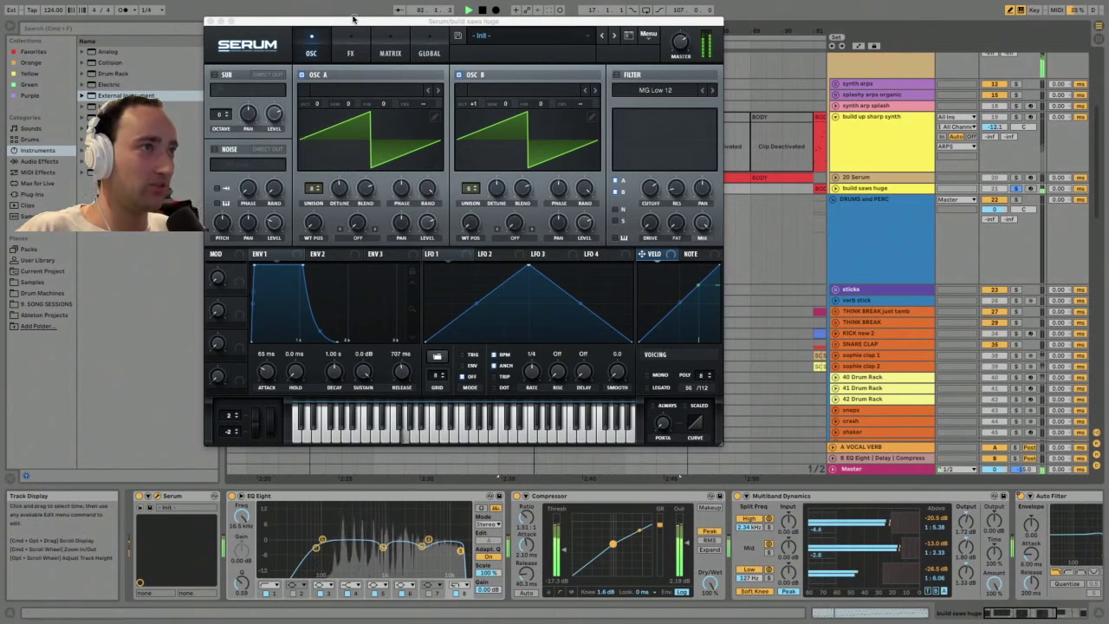
- Check the Serum pages of build saws huge, returning to the oscillator page, and close the plug-in window
click(386, 48)
click(311, 50)
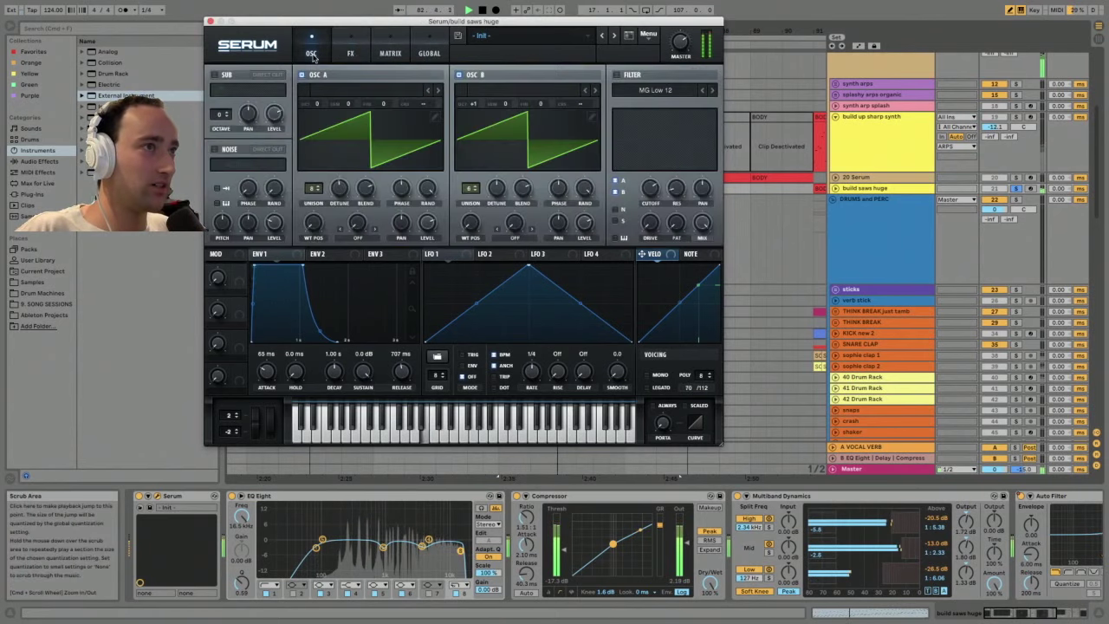
click(209, 23)
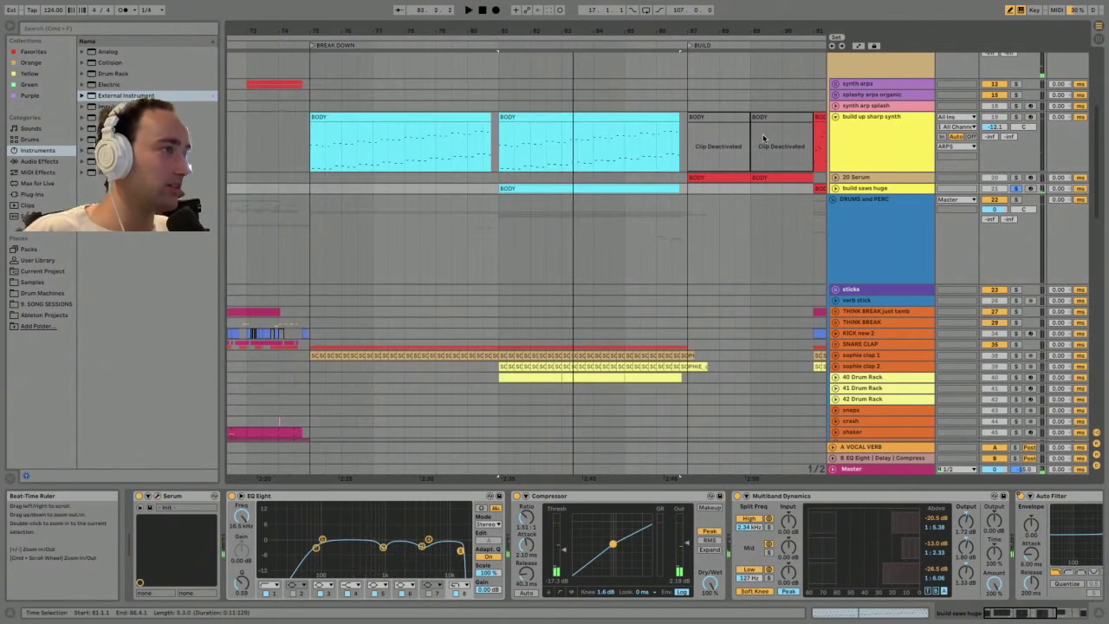
- Fold the build up sharp synth track and select the first 20 Serum clip at 87.1.1
click(839, 122)
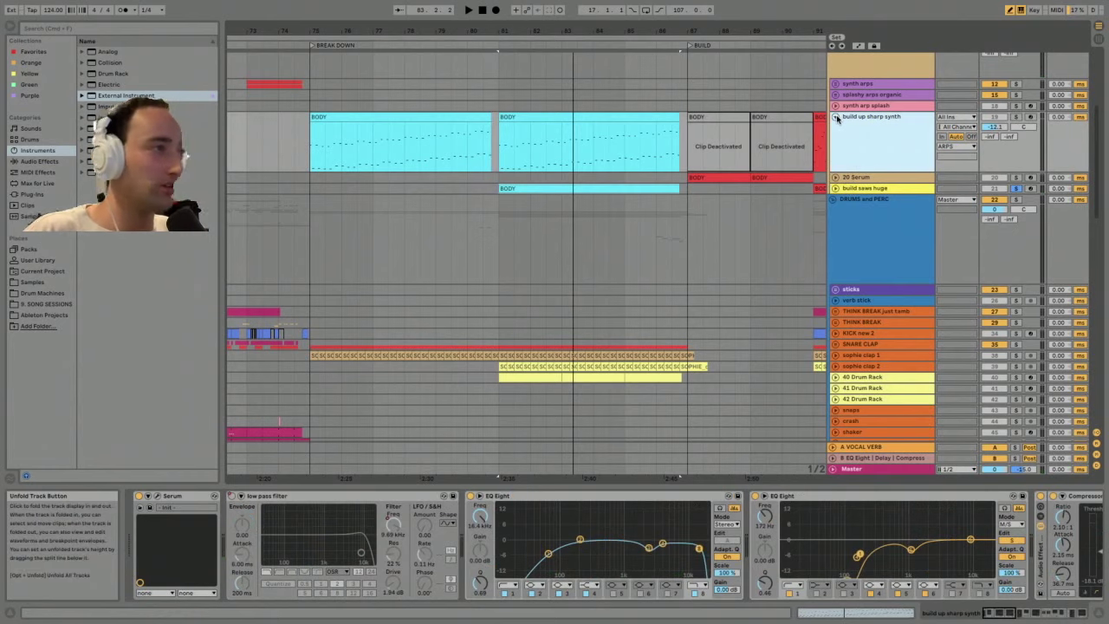
click(837, 117)
click(737, 128)
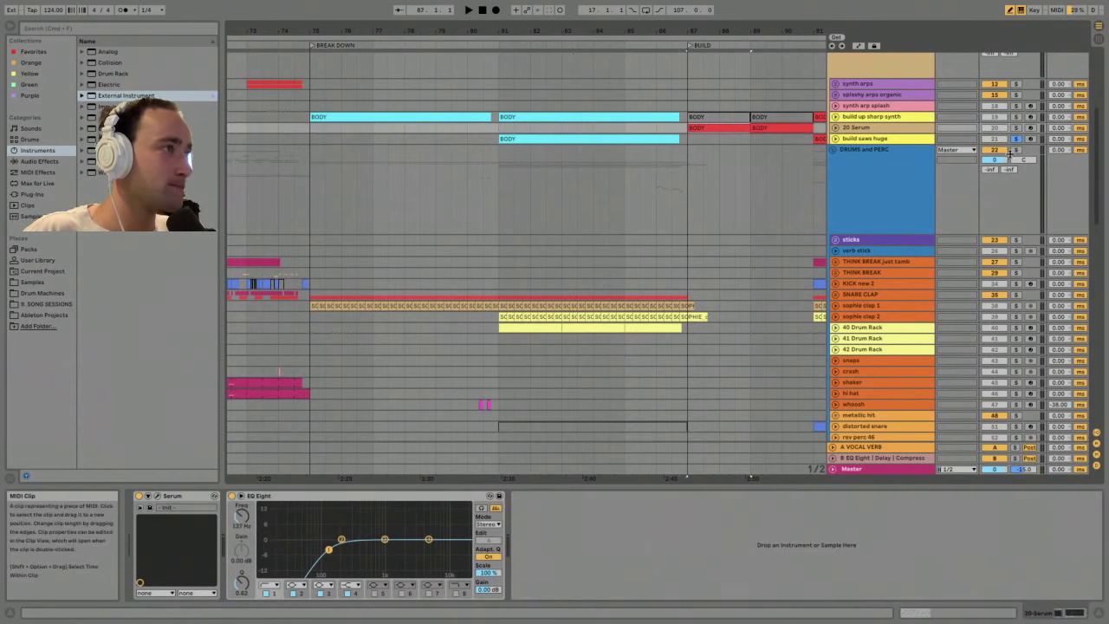
- Solo the break down's clap and drum rack tracks, play from 81.1.1, and add the BASS group to the solo
click(499, 295)
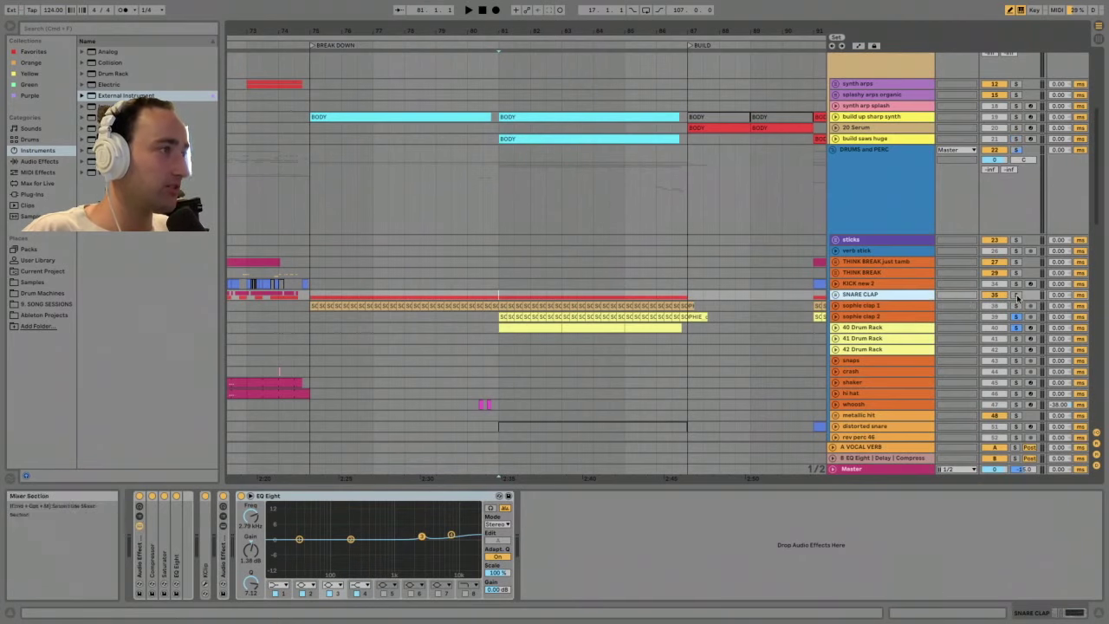
key(space)
scroll(417, 321, down, 1)
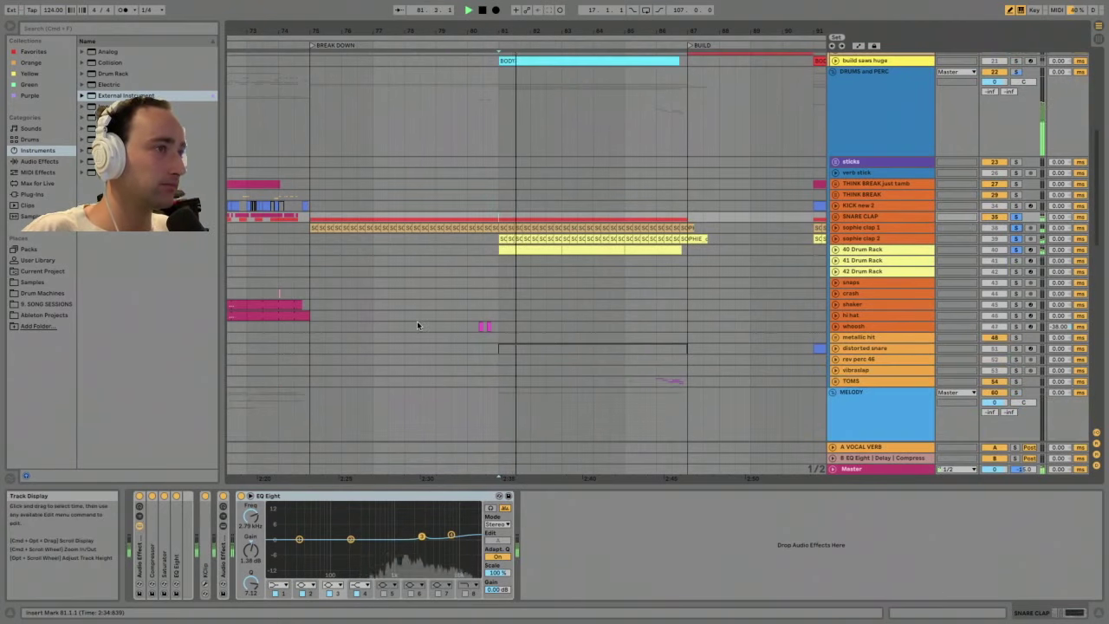
scroll(417, 321, up, 5)
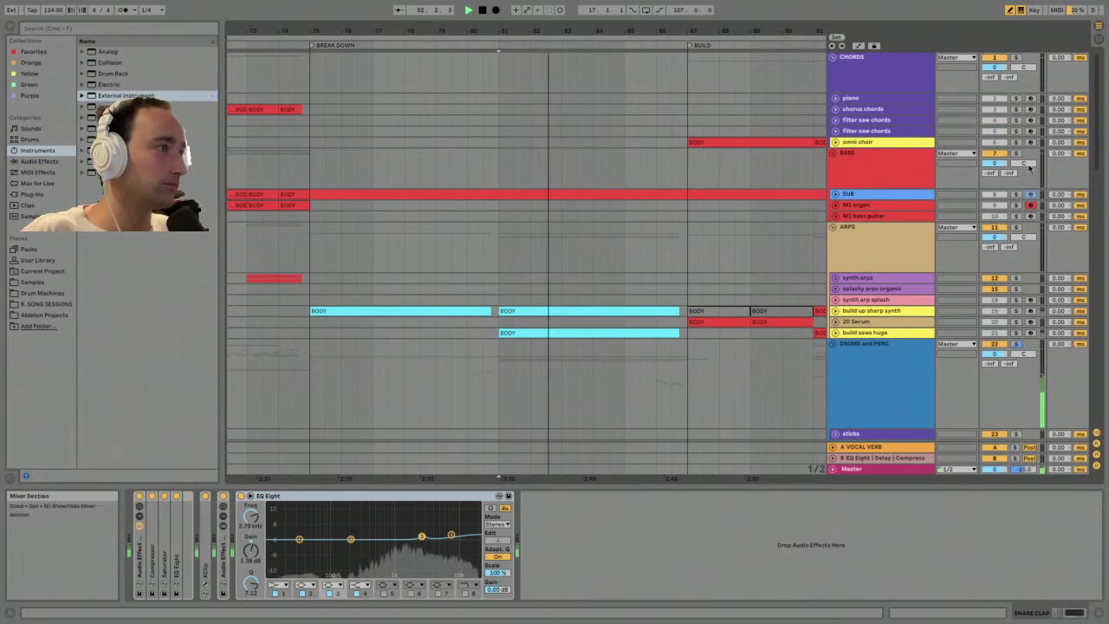
click(836, 194)
click(836, 195)
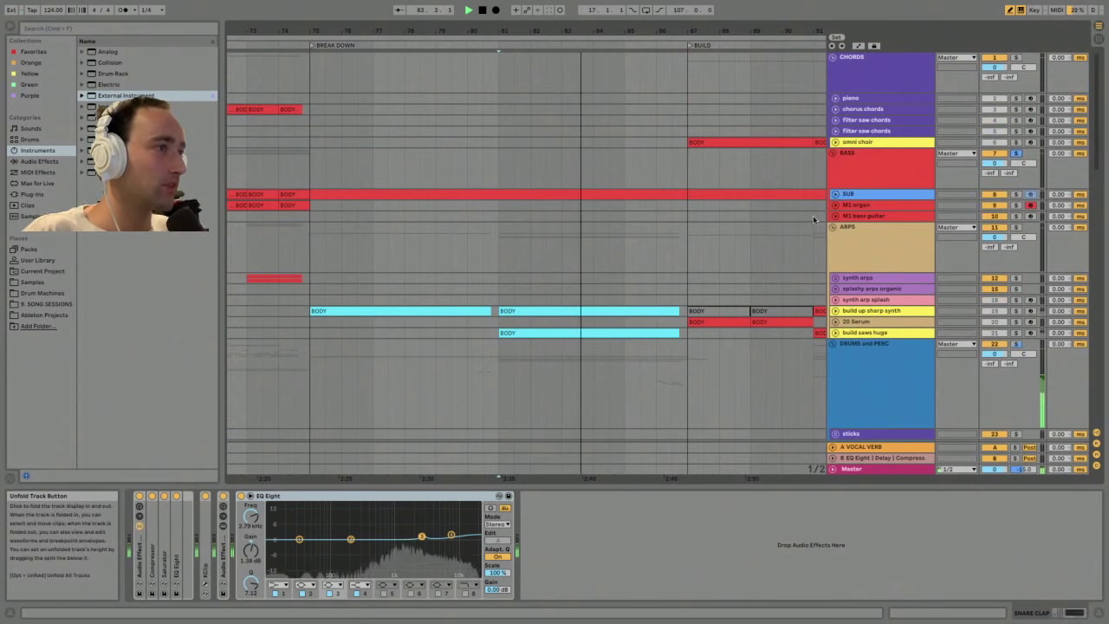
scroll(780, 217, down, 3)
key(space)
- Select the ARPS group's build section from 87.1.1 to 98.1.1, play it, and solo the group
click(778, 63)
drag(774, 32, 656, 31)
drag(344, 32, 406, 32)
drag(269, 161, 637, 164)
click(638, 164)
drag(661, 33, 394, 19)
drag(377, 162, 580, 171)
key(space)
click(1017, 147)
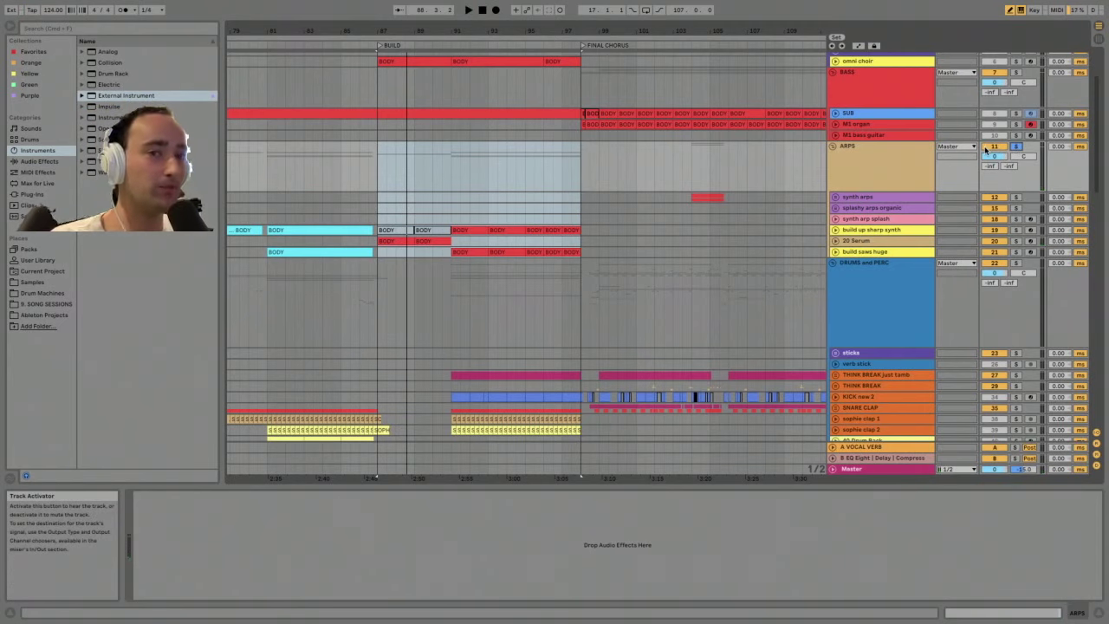
- Play the soloed ARPS group from the start of the build at 87.1.1, and select the group track
click(379, 168)
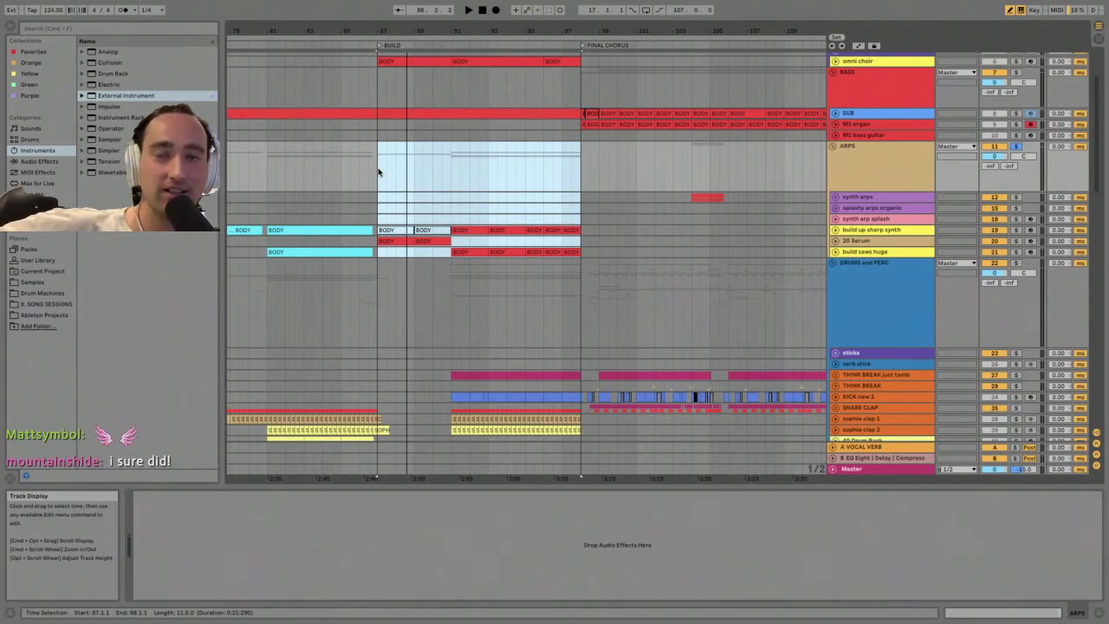
key(space)
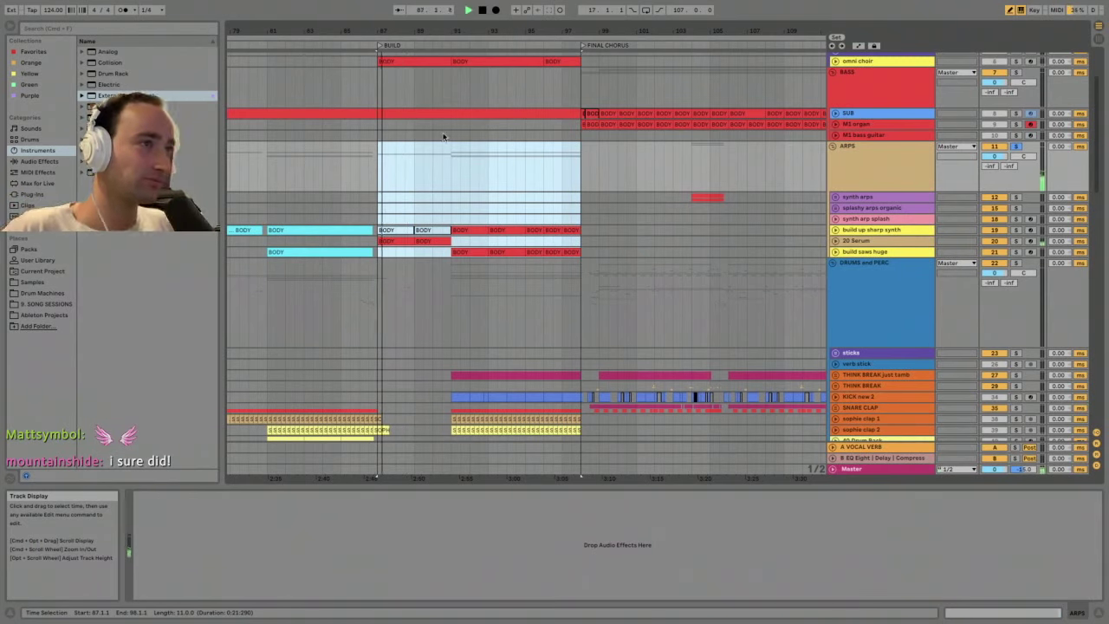
click(866, 167)
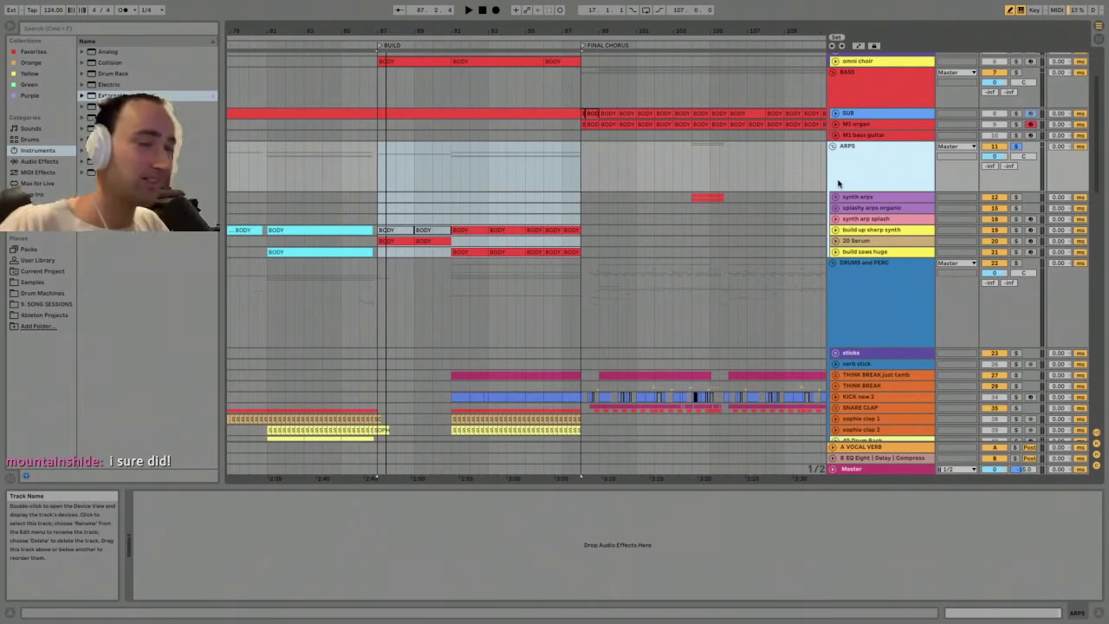
- Select the ARPS group's time range from 91.1.1 to 98.1.1 and play the soloed arps from 91.1.1
click(450, 157)
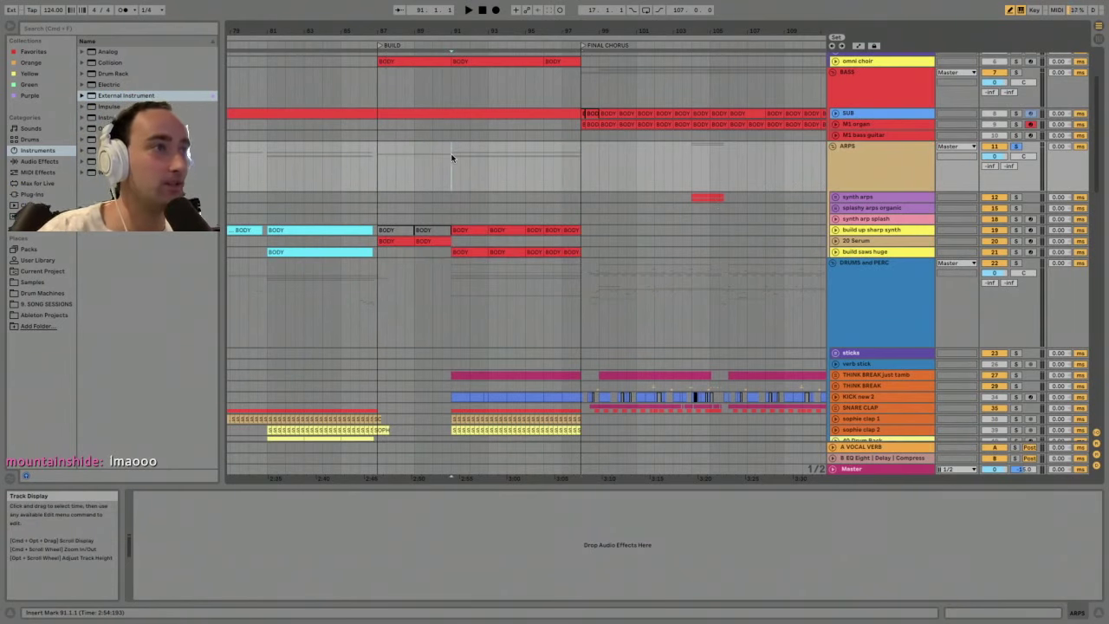
drag(450, 157, 581, 162)
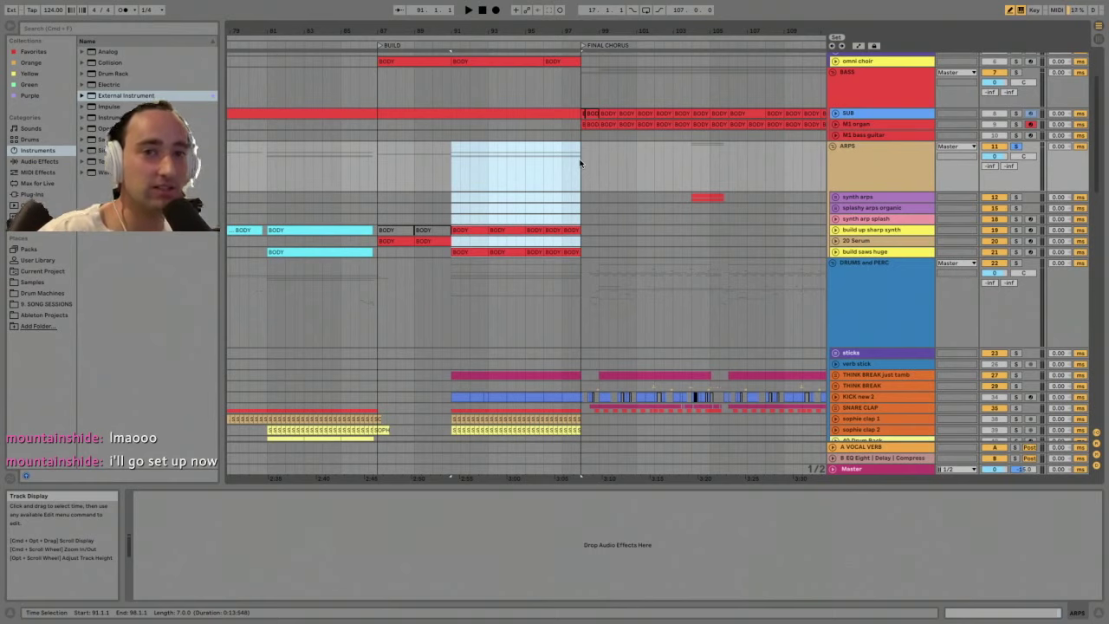
drag(580, 163, 450, 166)
click(845, 161)
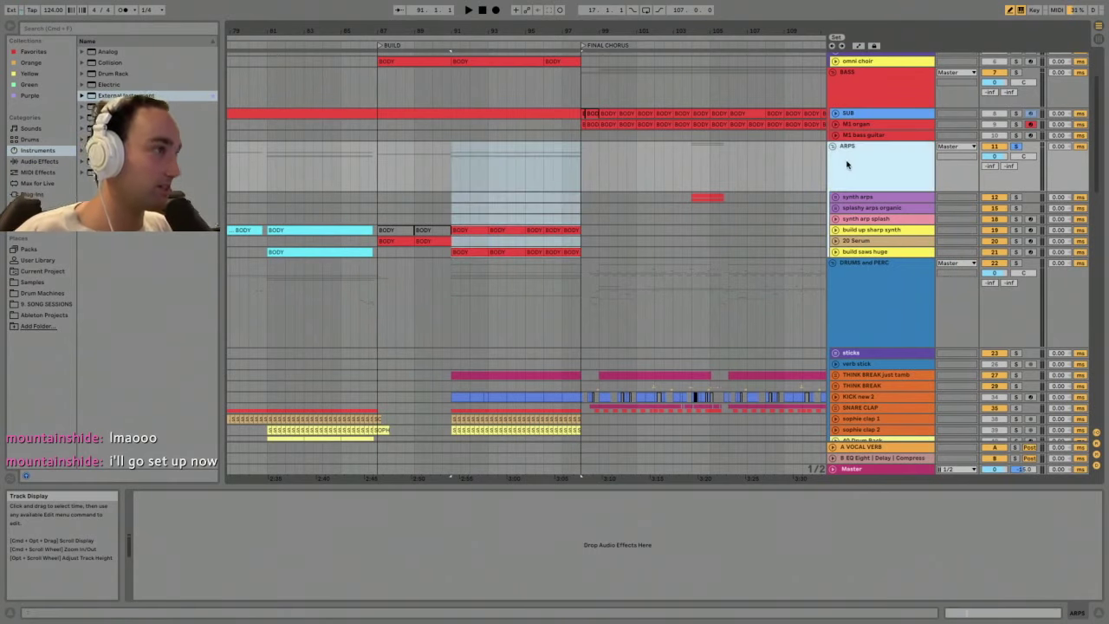
click(451, 173)
key(space)
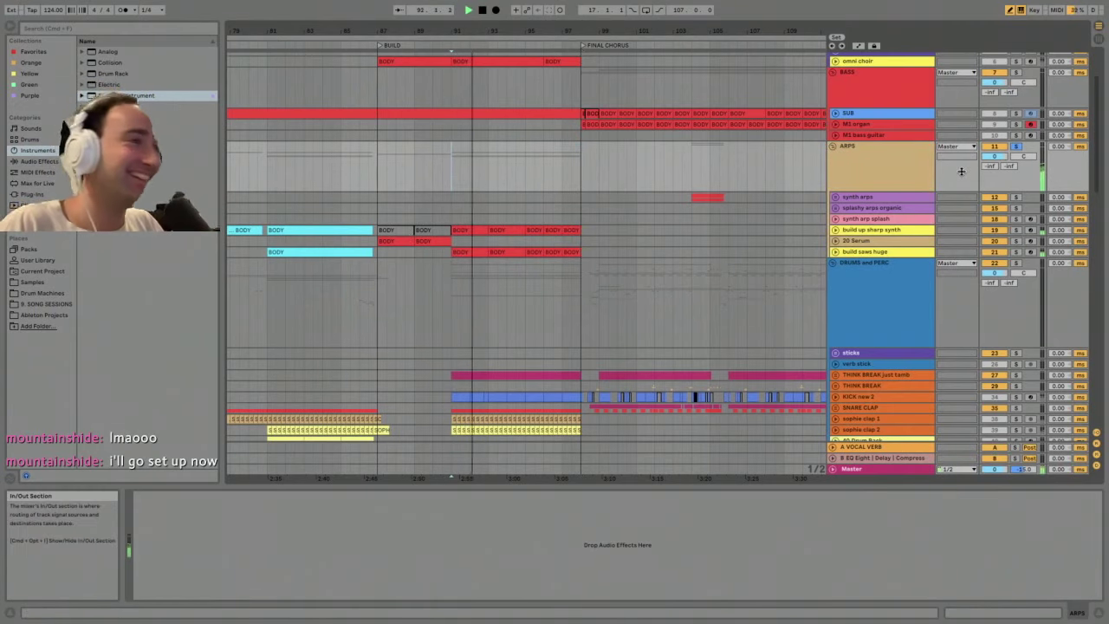
click(882, 165)
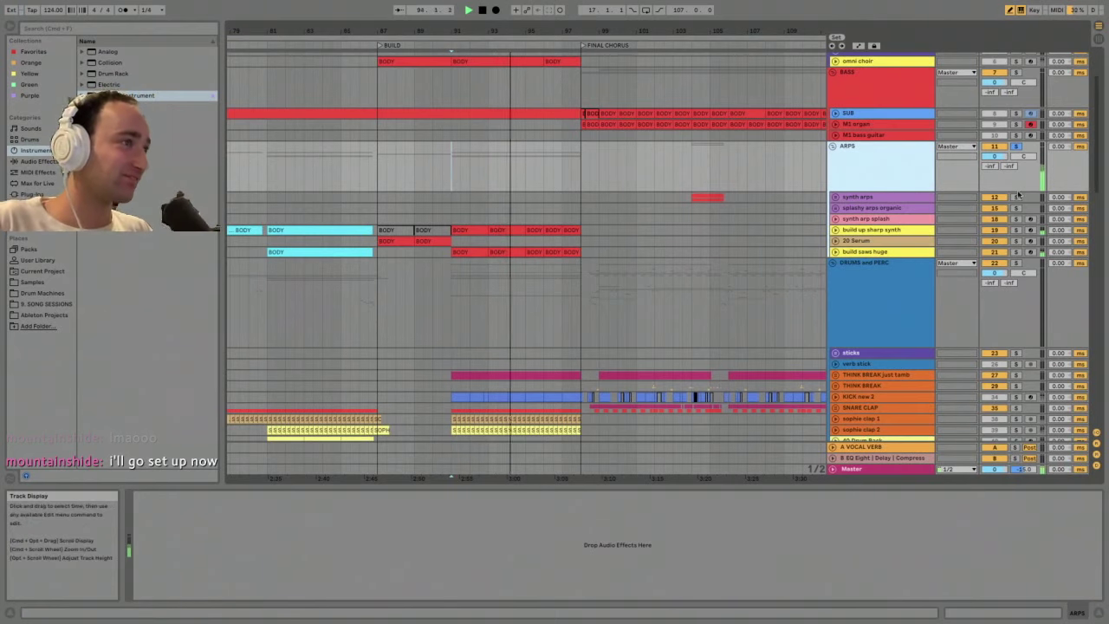
- Look over the drum and melody tracks during playback, return the insert mark to 87.1.1, and stop playback
scroll(536, 240, down, 3)
scroll(537, 240, down, 9)
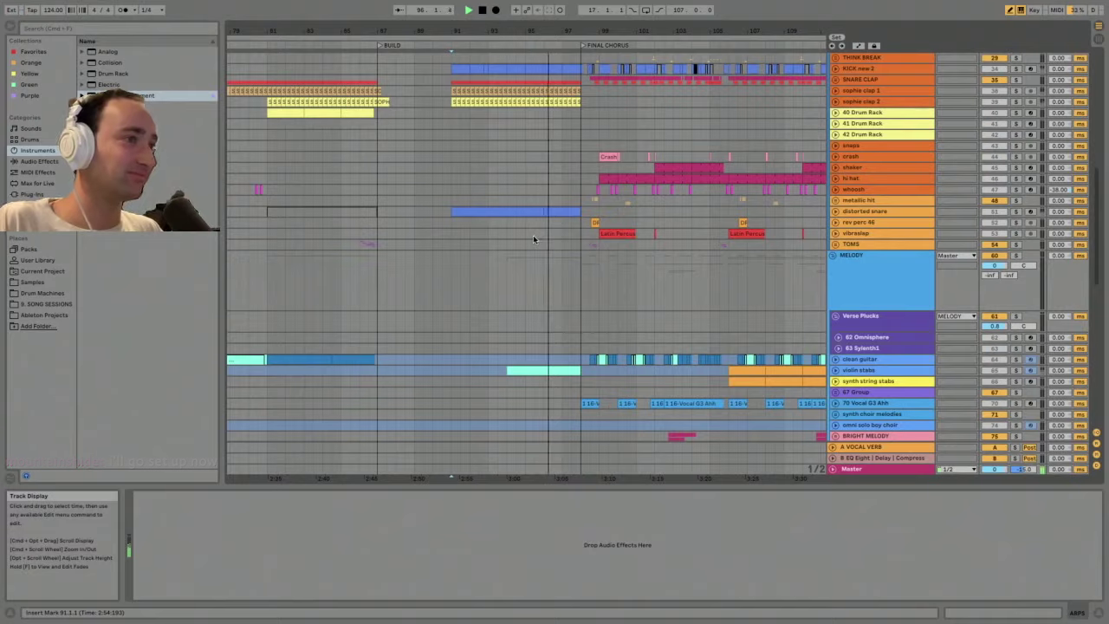
scroll(532, 235, up, 13)
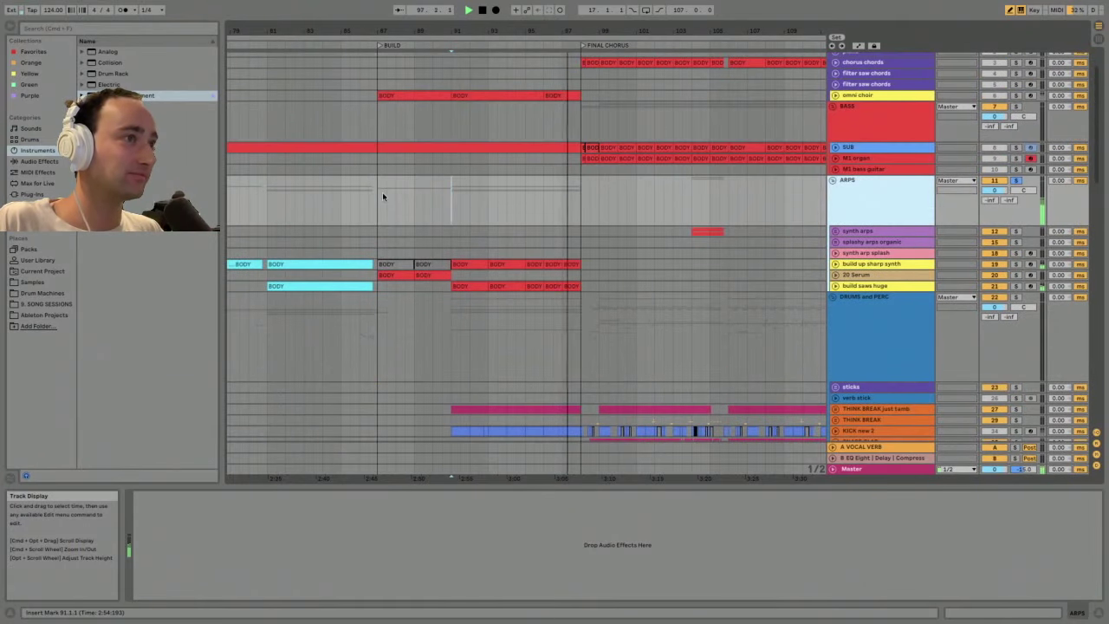
click(383, 196)
drag(495, 31, 495, 19)
key(space)
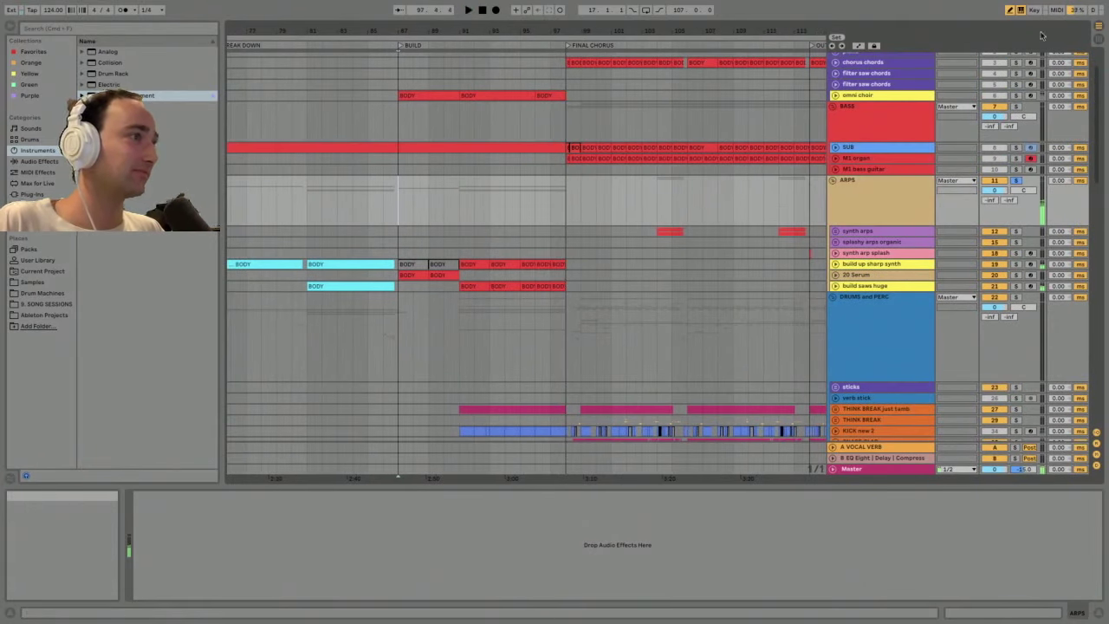
- Unsolo the ARPS group and play the full arrangement from the start of the build at 87.1.1
click(887, 97)
click(879, 205)
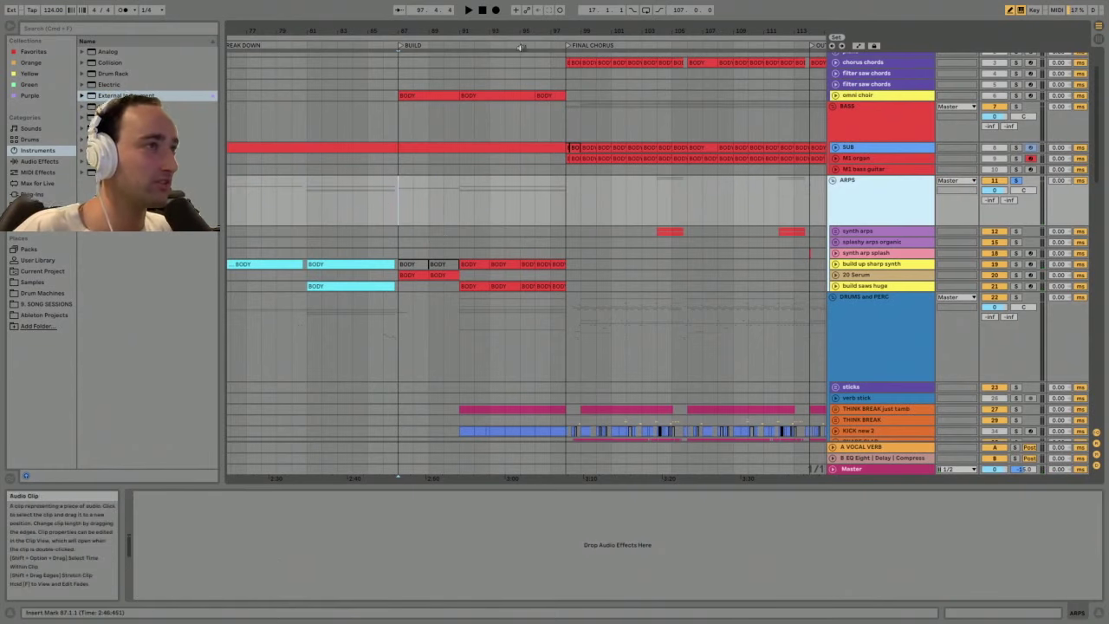
drag(610, 30, 592, 25)
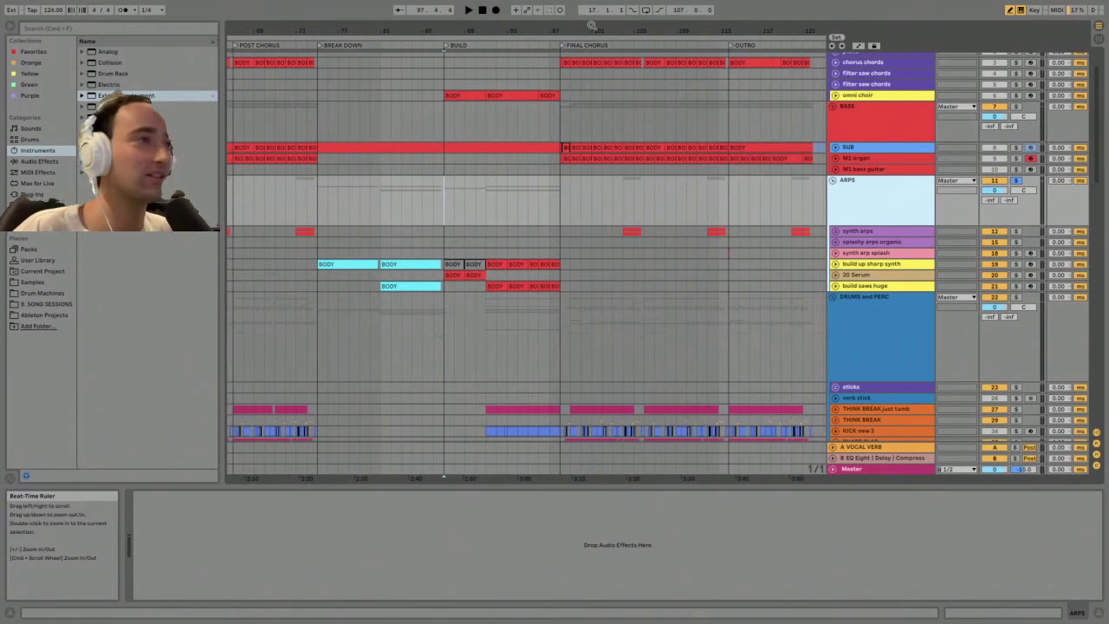
click(446, 217)
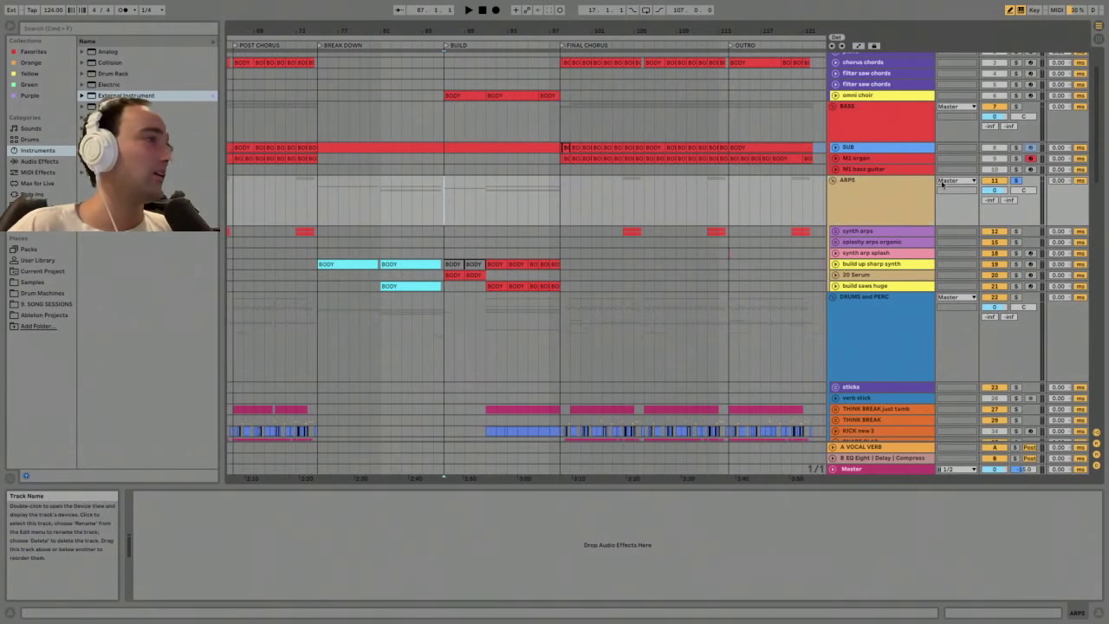
key(space)
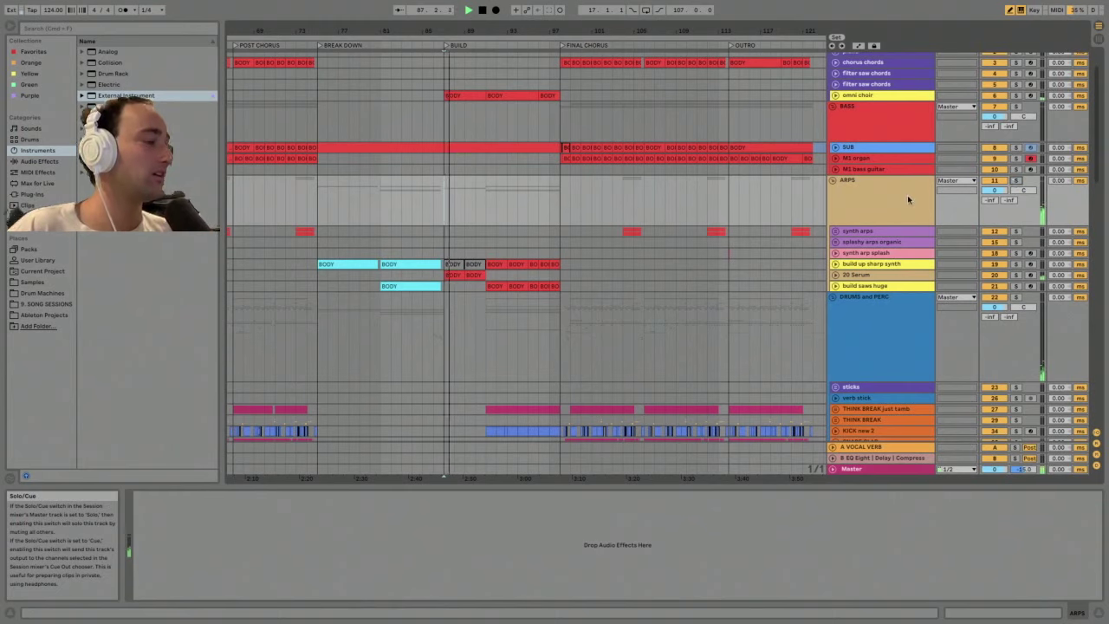
- Look through the tracks while the build plays, fold all group tracks, and stop playback in the final chorus
scroll(415, 293, down, 5)
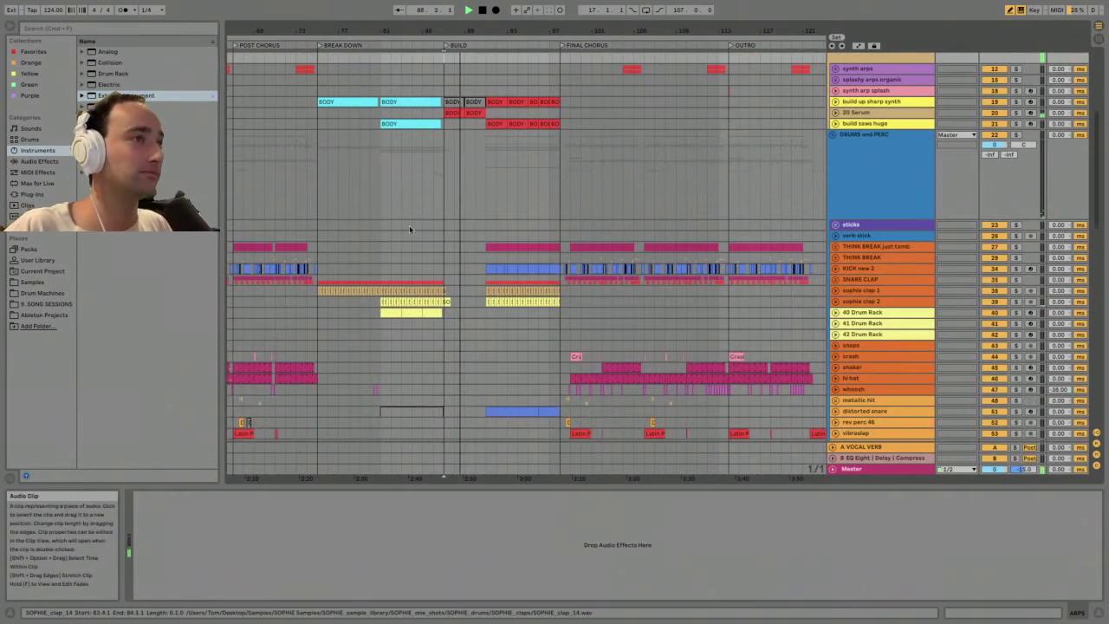
drag(463, 26, 535, 7)
scroll(525, 178, down, 5)
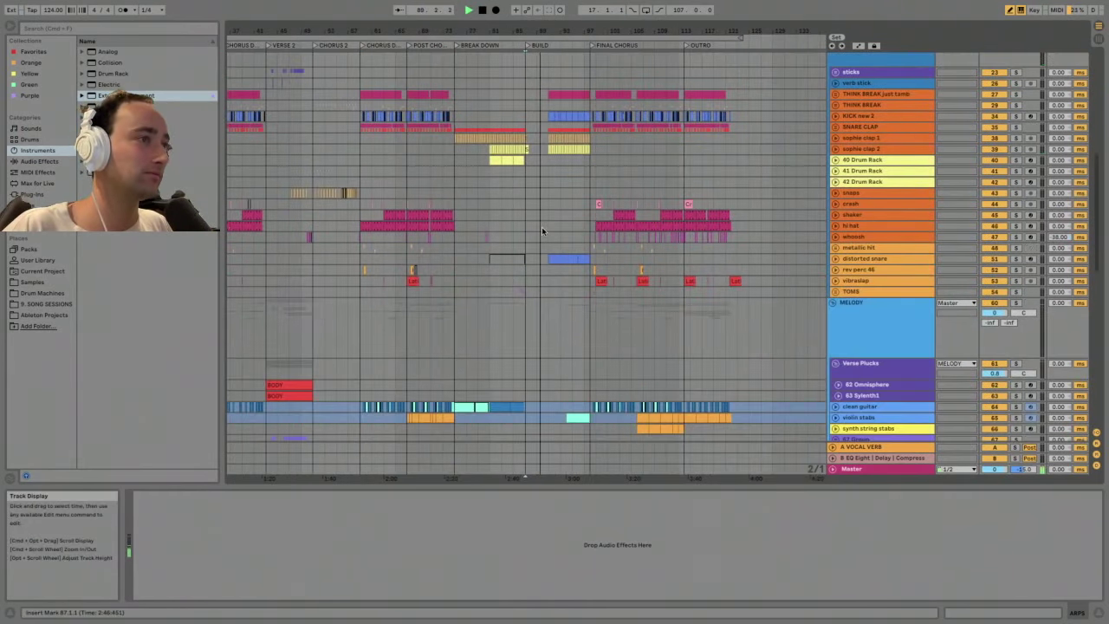
scroll(543, 230, down, 3)
click(835, 190)
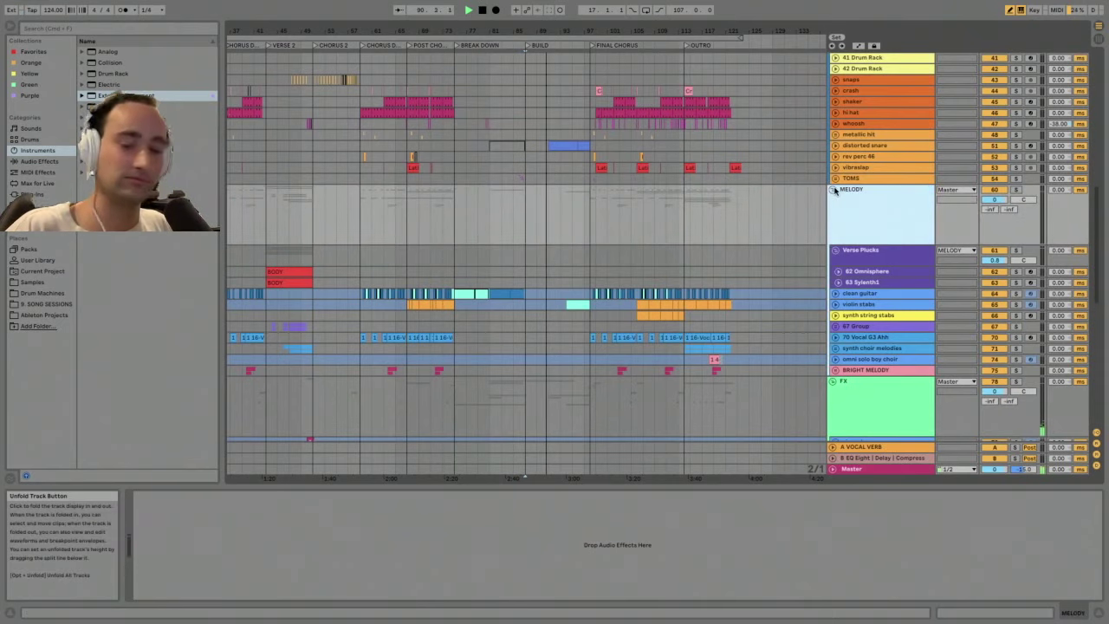
alt+click(835, 191)
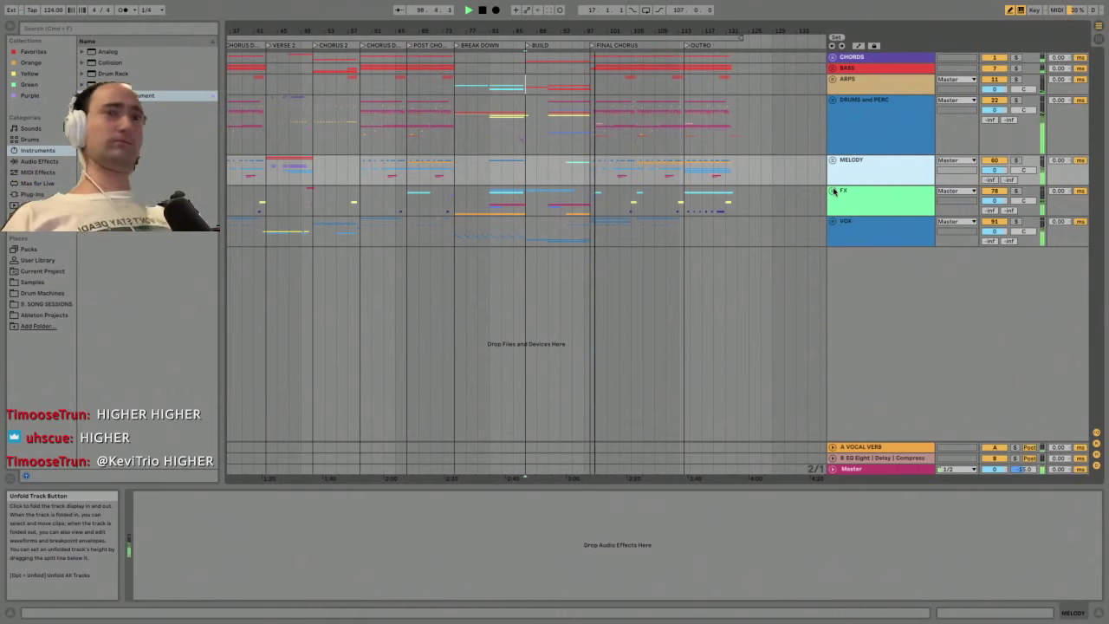
key(space)
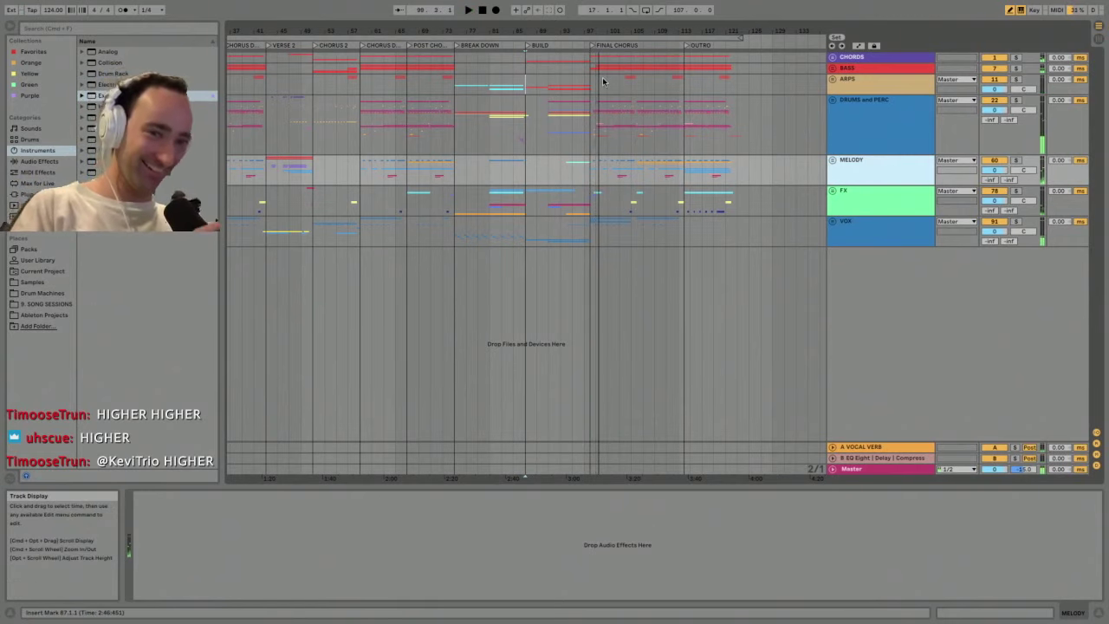
- Play the final chorus from 98.1.1 on the BASS group and solo that group
drag(581, 29, 581, 104)
drag(581, 61, 596, 52)
click(767, 67)
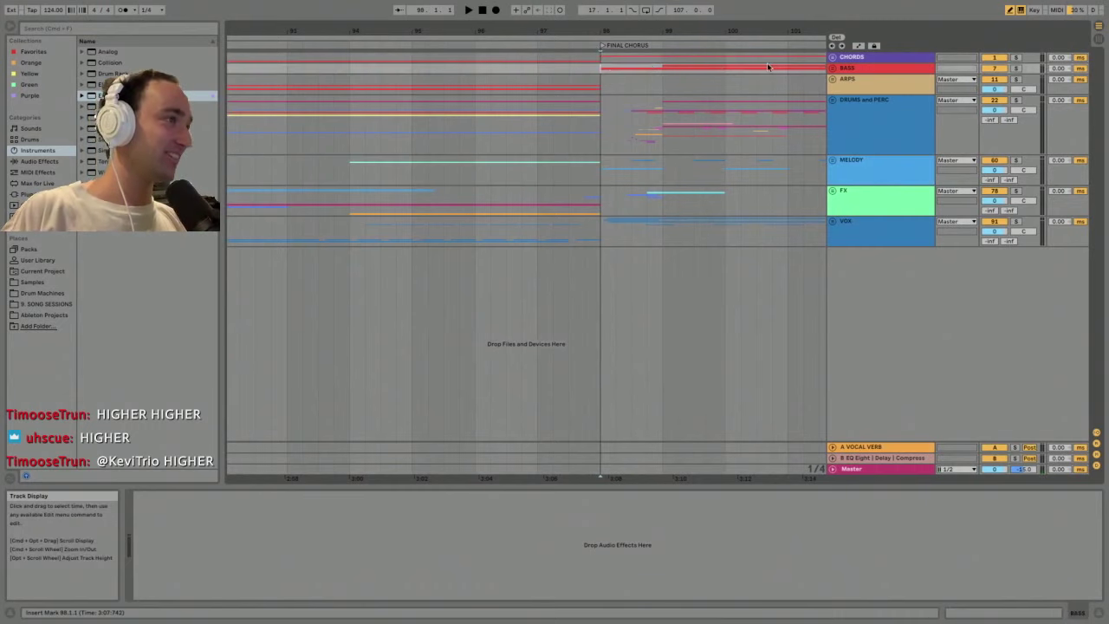
key(space)
click(1016, 69)
- Unfold the BASS group and M1 organ track, and open and play the organ clip at 98.1.1
click(832, 68)
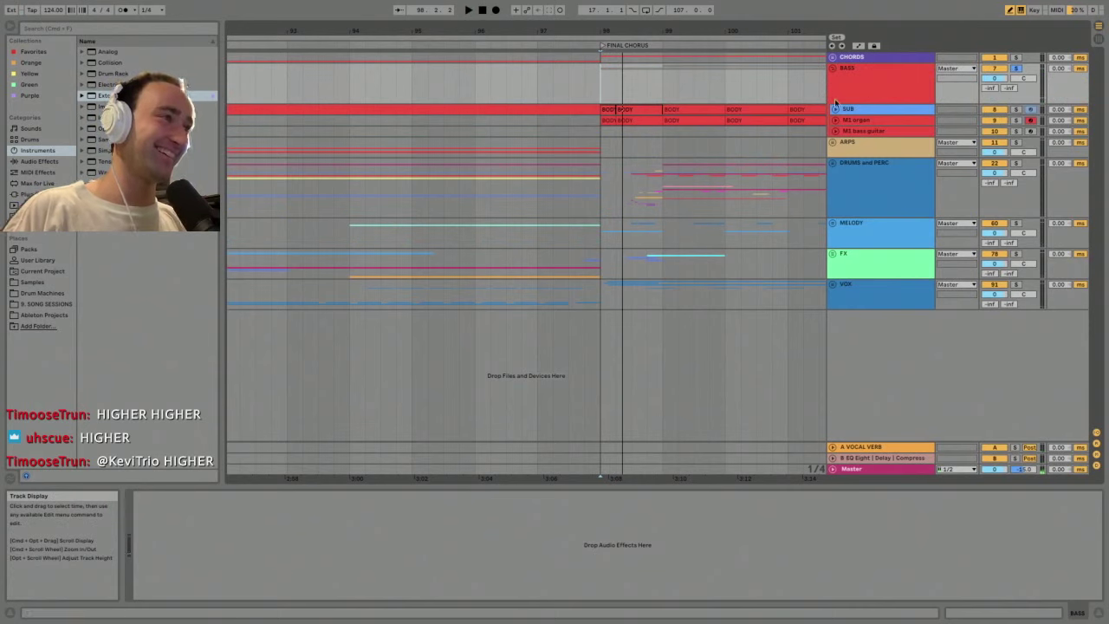
click(854, 119)
click(835, 120)
double_click(610, 123)
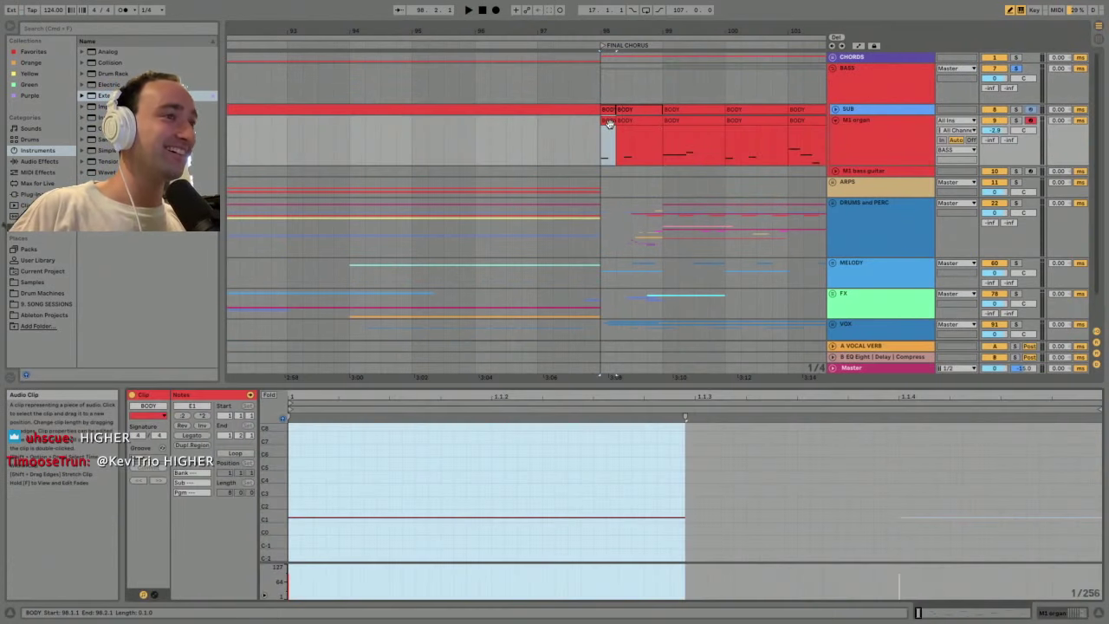
key(space)
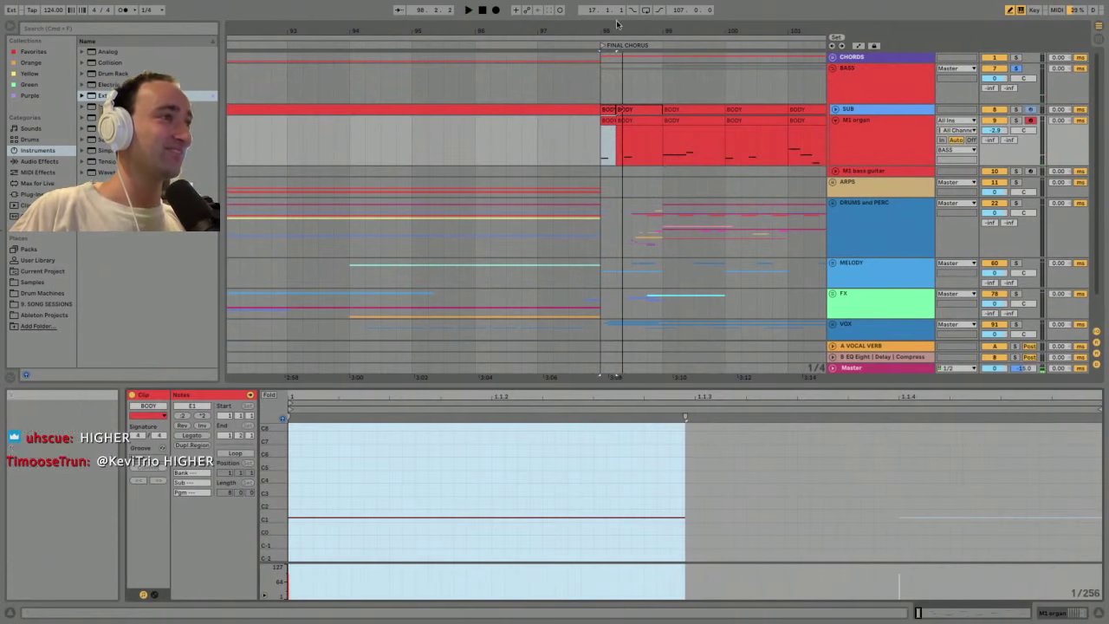
- Play the M1 organ clip at 74.1.1 before the break down, and select the final chorus clip at 100.1.1
click(693, 31)
drag(623, 32, 623, 4)
click(450, 125)
click(452, 120)
key(space)
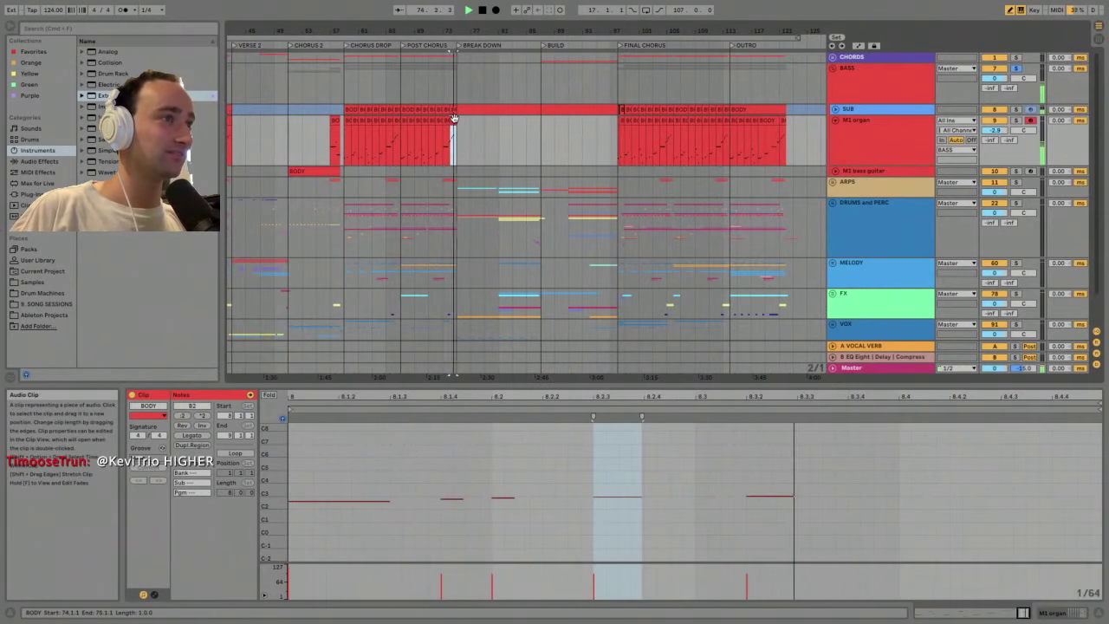
click(634, 119)
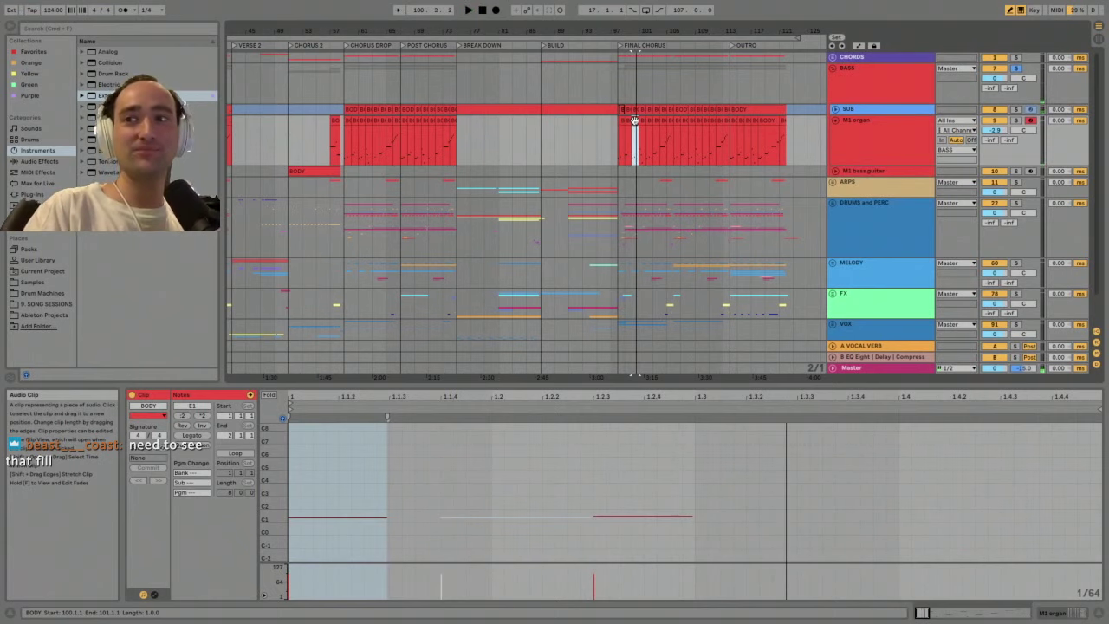
- Solo the DRUMS and PERC group and play the drum fill at the start of the final chorus, from 98.1.1
scroll(615, 130, up, 6)
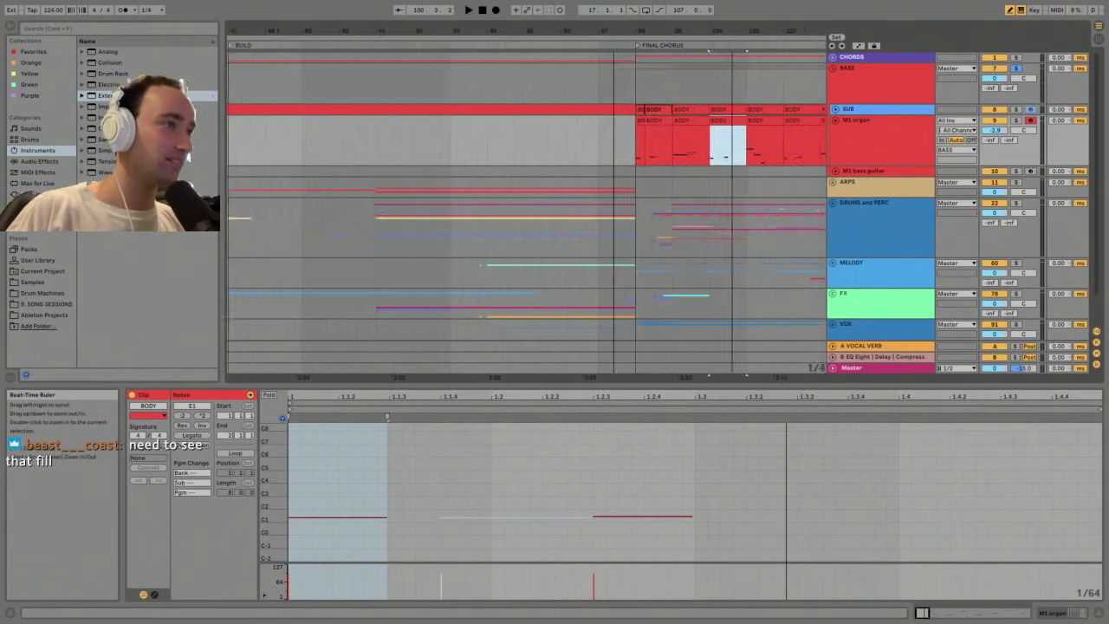
scroll(627, 131, down, 2)
scroll(633, 129, up, 2)
scroll(624, 156, down, 2)
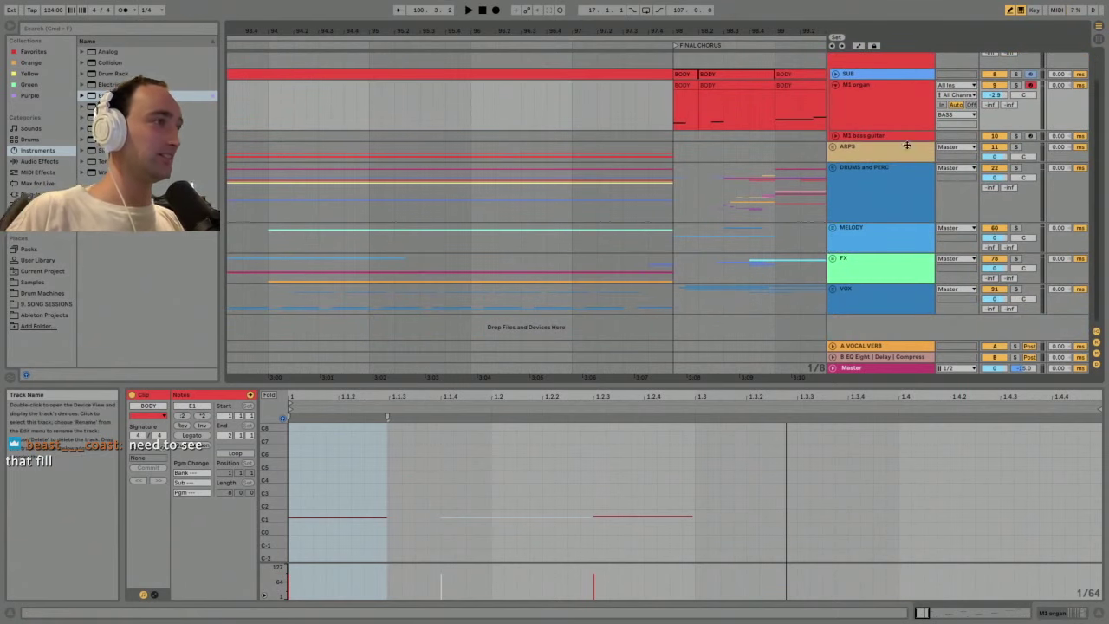
click(845, 186)
click(712, 185)
key(space)
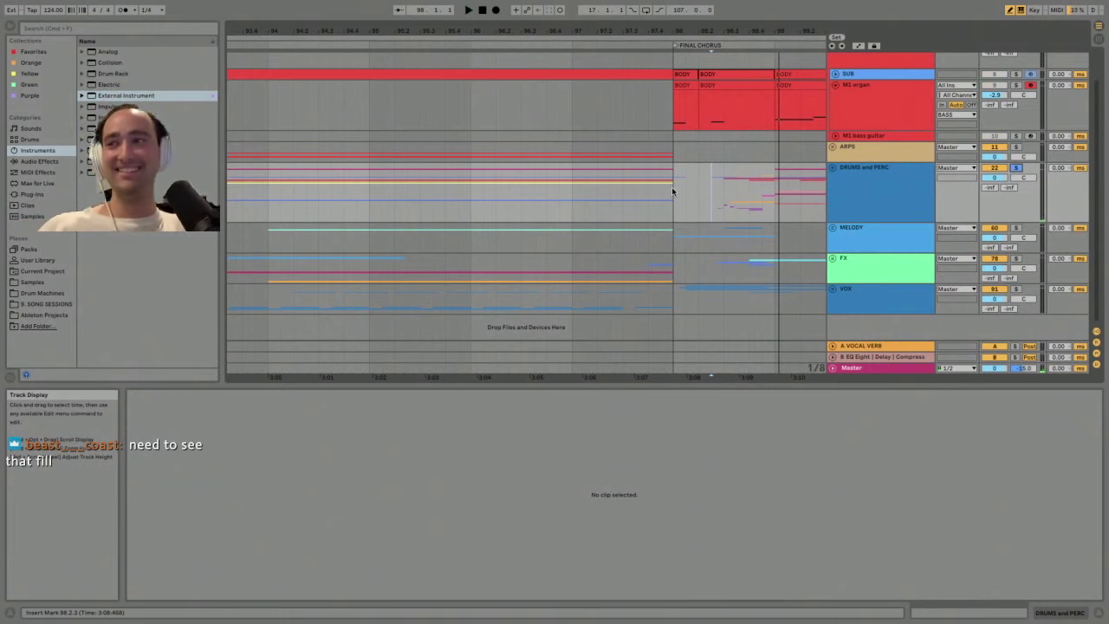
key(space)
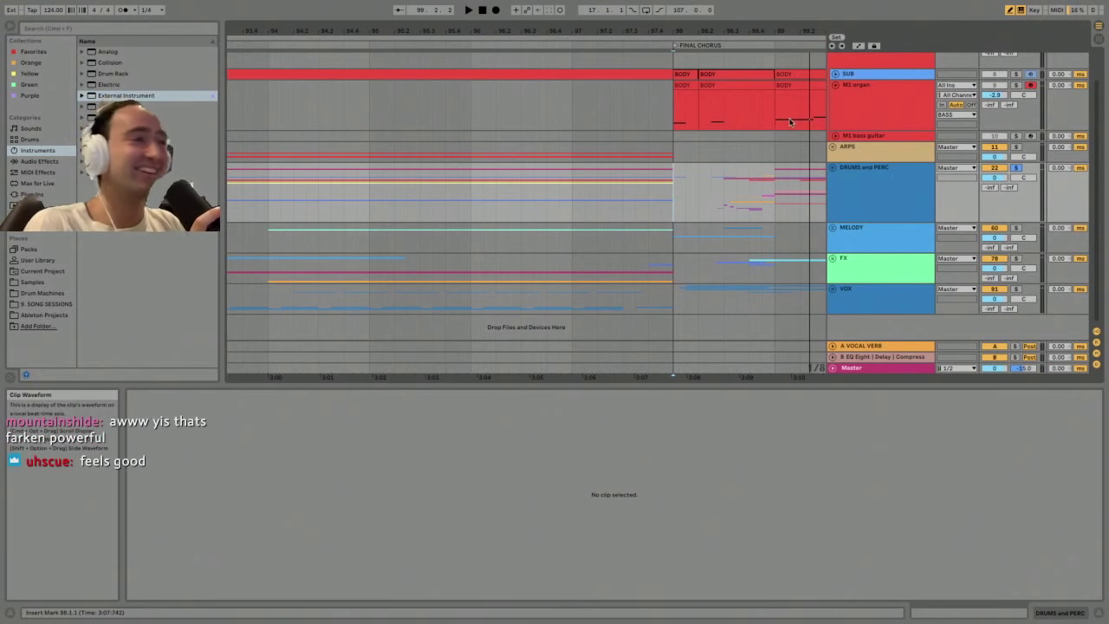
- Unfold the DRUMS and PERC group and play the fill at 98.1.1 to examine its individual drum tracks
click(837, 166)
scroll(692, 102, down, 3)
key(space)
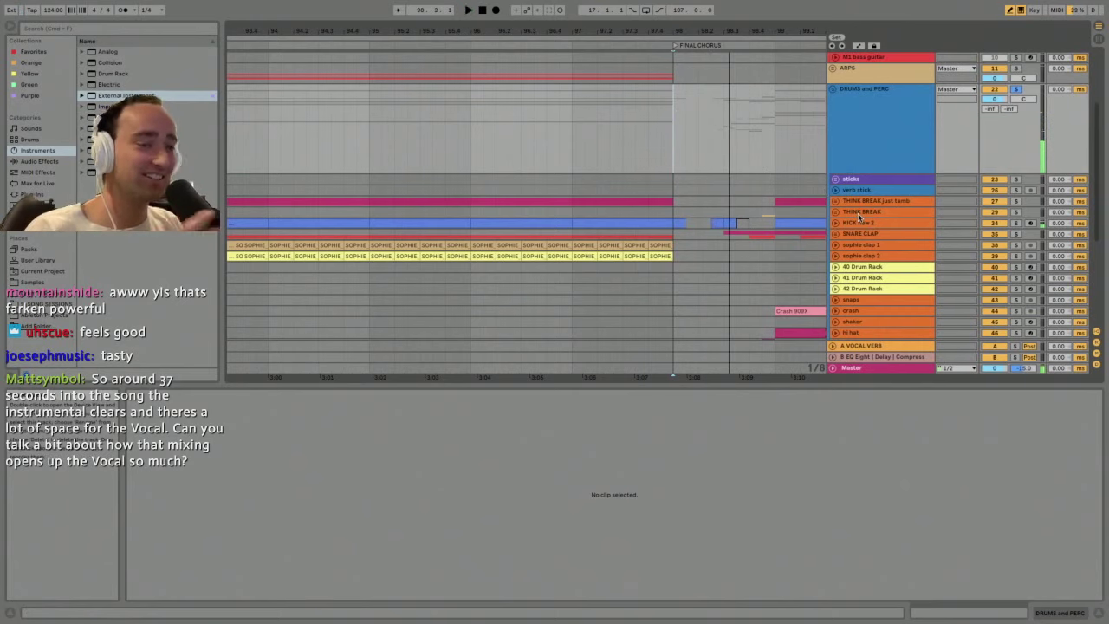
drag(631, 31, 631, 14)
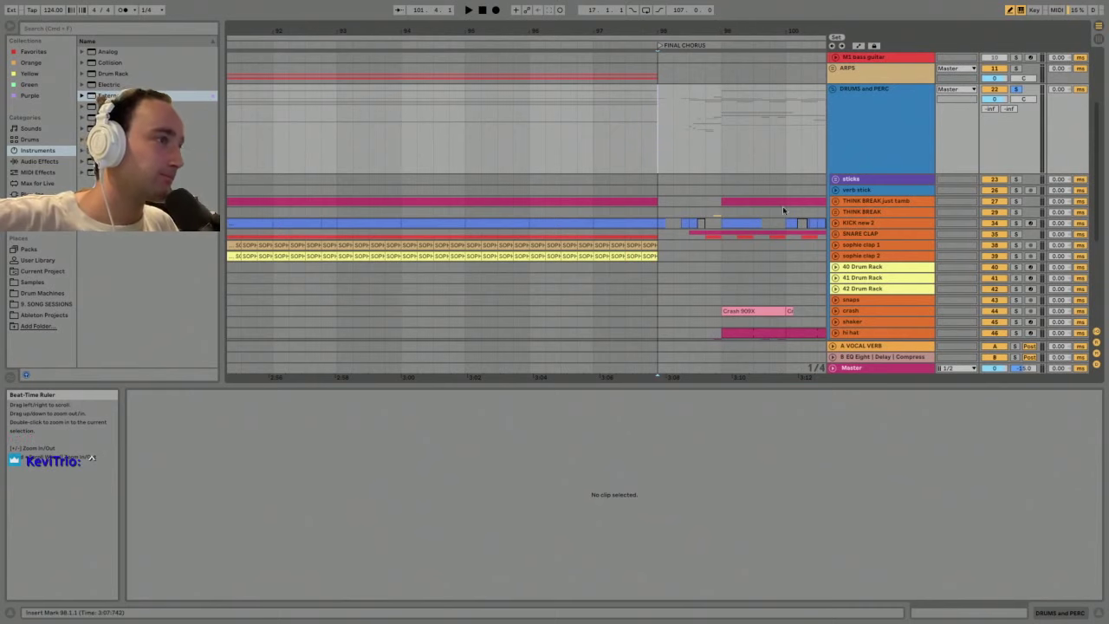
- Enlarge the arrangement area and measure the time range from 17.1.1 to 35.1.1 on the verb stick track
drag(779, 386, 780, 476)
drag(678, 30, 678, 4)
scroll(700, 269, down, 3)
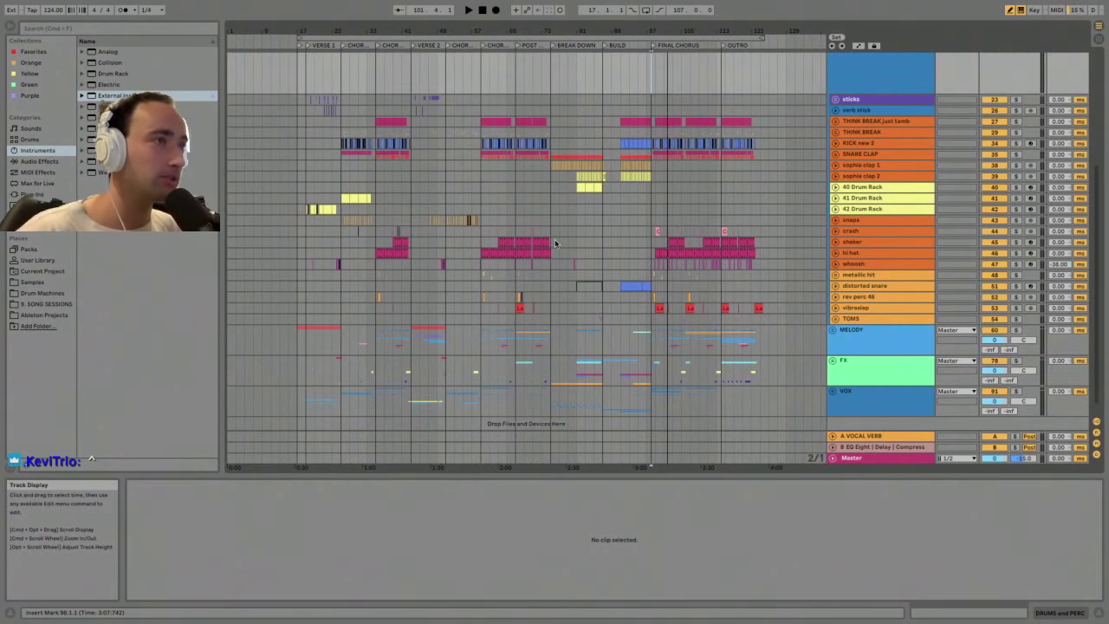
drag(423, 32, 329, 52)
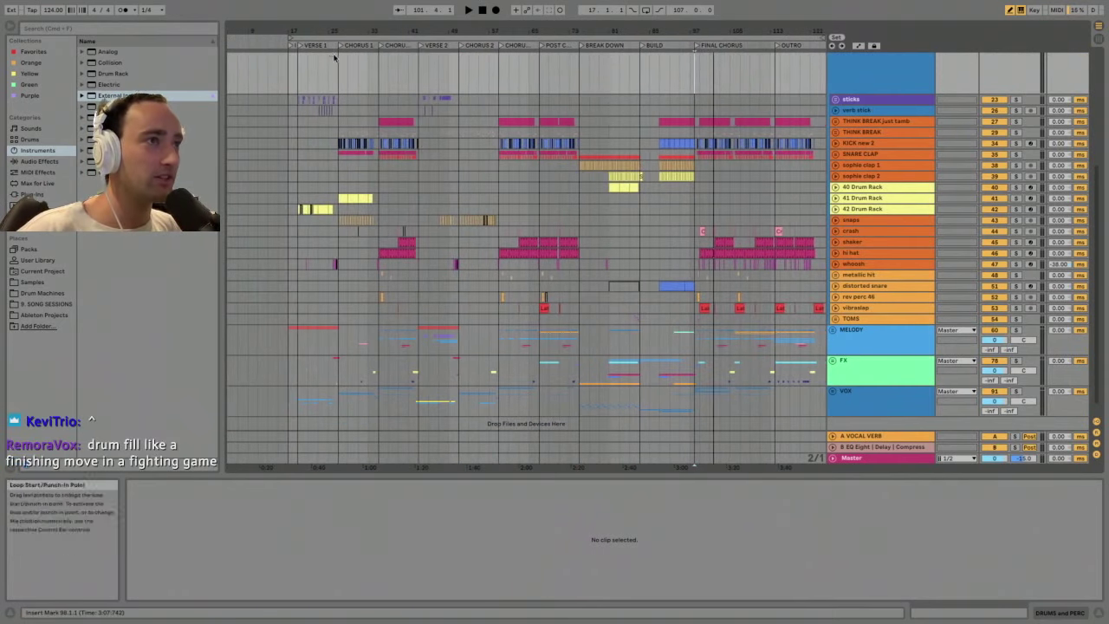
drag(289, 110, 435, 108)
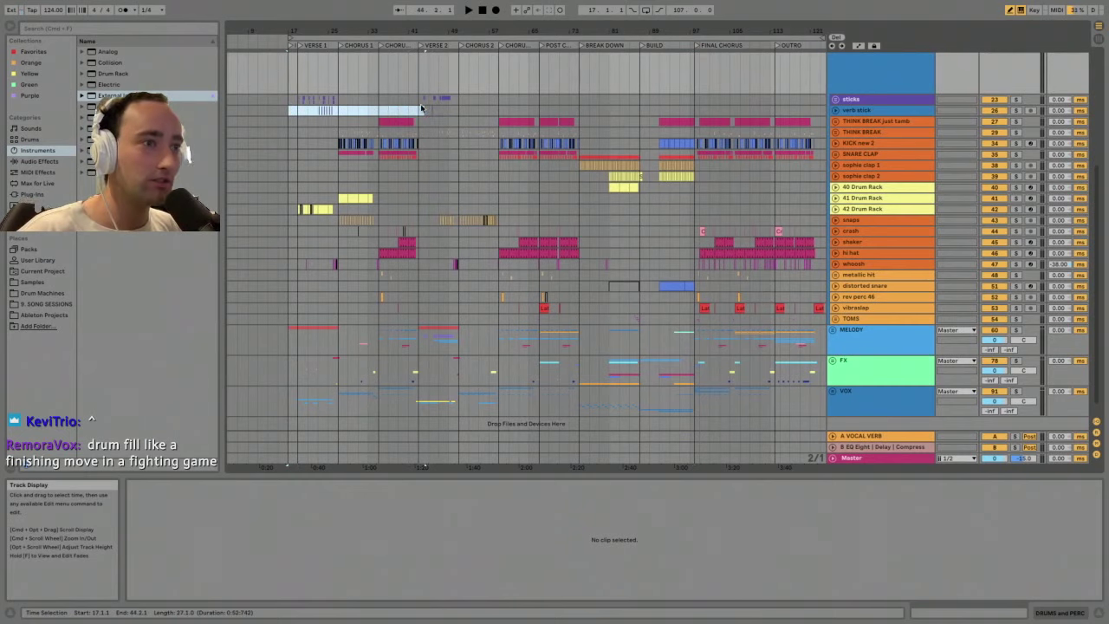
drag(376, 107, 376, 110)
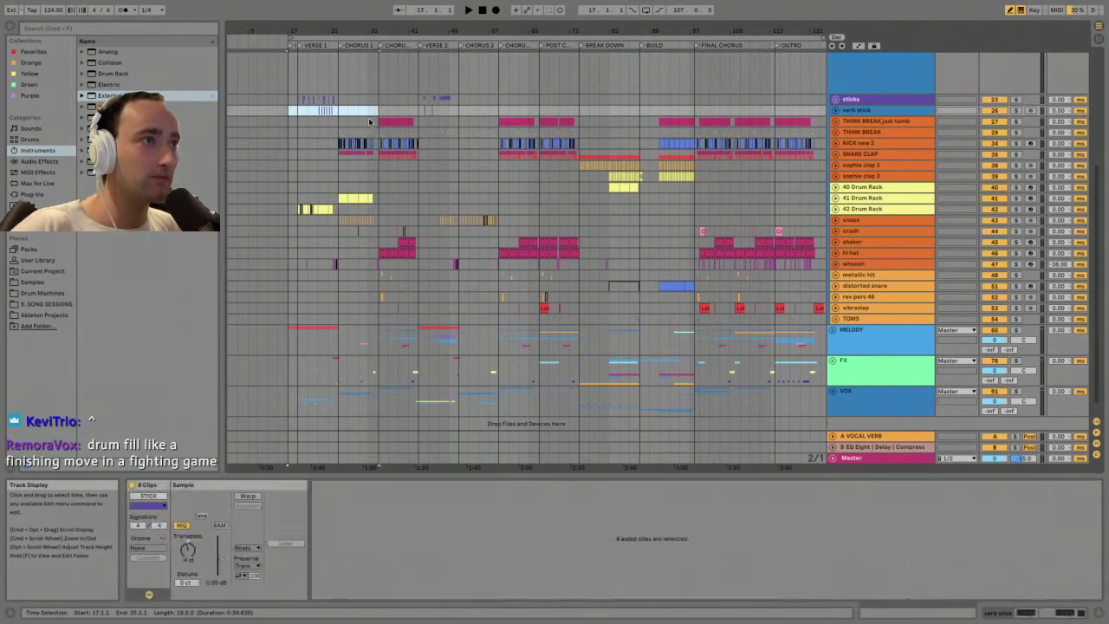
- Play the full song from 33.1.1 near the end of chorus 1, and place the insert marker at 27.1.1
click(369, 121)
key(space)
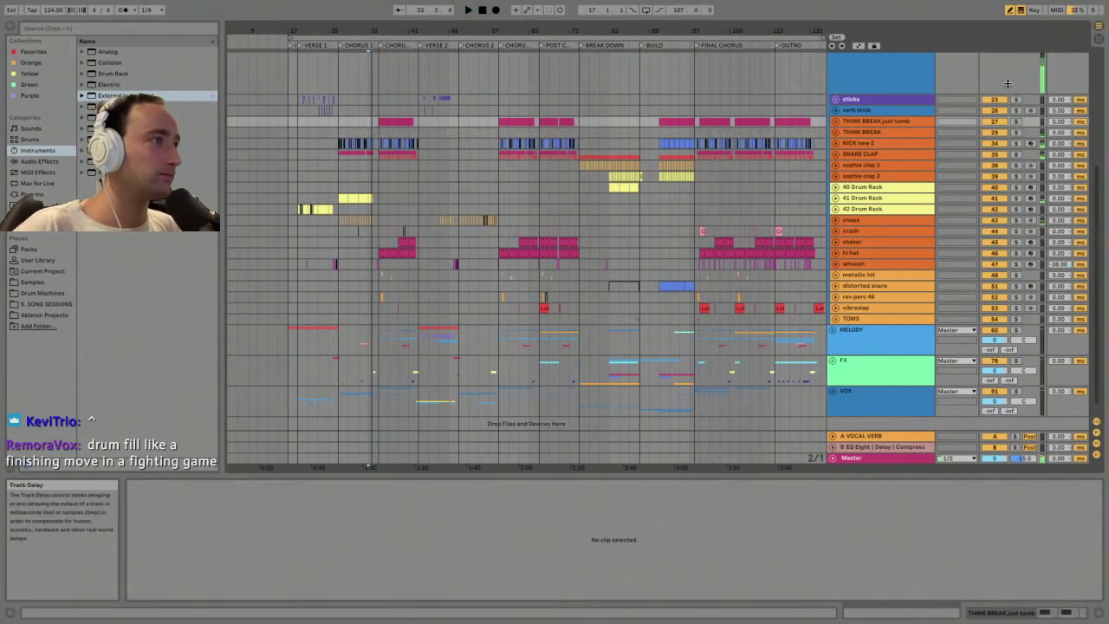
key(space)
drag(364, 32, 364, 86)
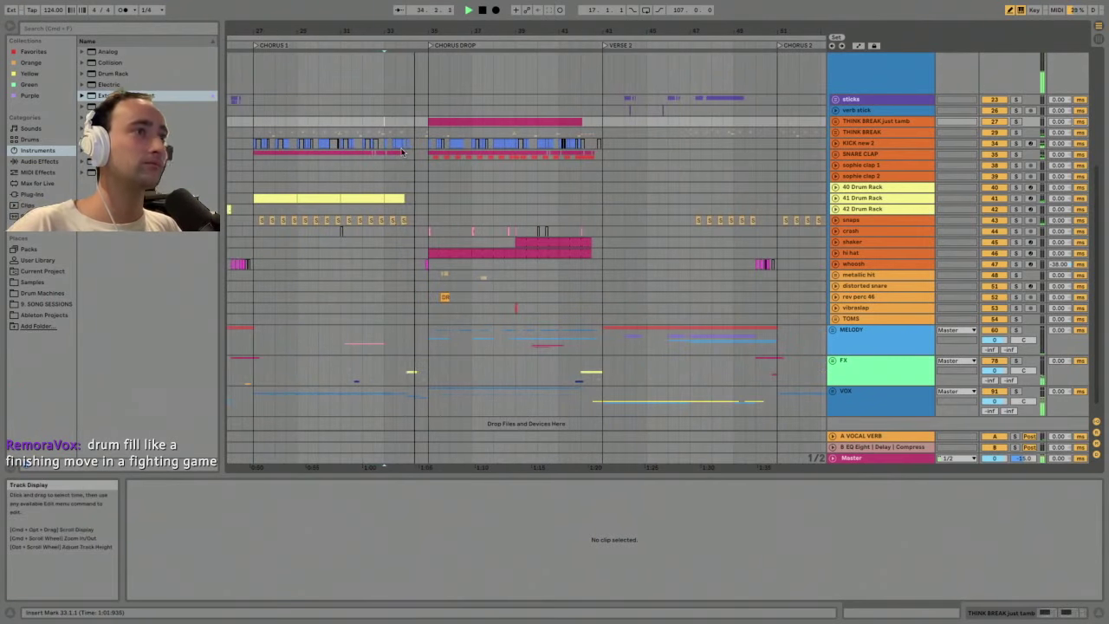
click(253, 165)
click(253, 164)
key(space)
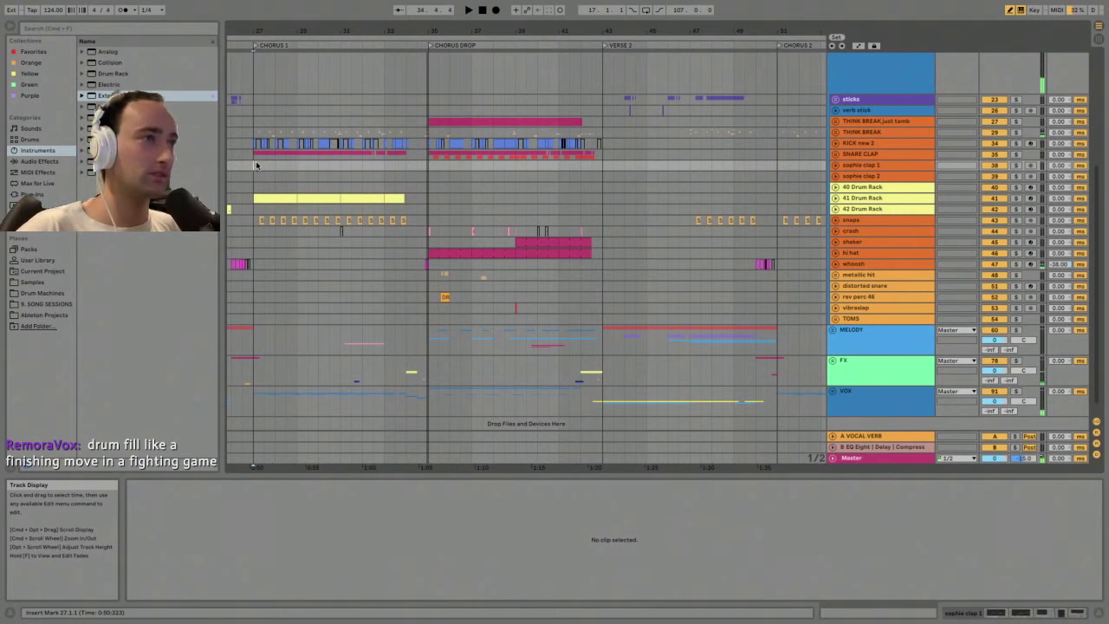
- Measure the time range from 17.1.1 to 33.1.1 on the sophie clap 1 track, and play the song from 33.1.1
drag(408, 31, 479, 10)
drag(351, 169, 471, 168)
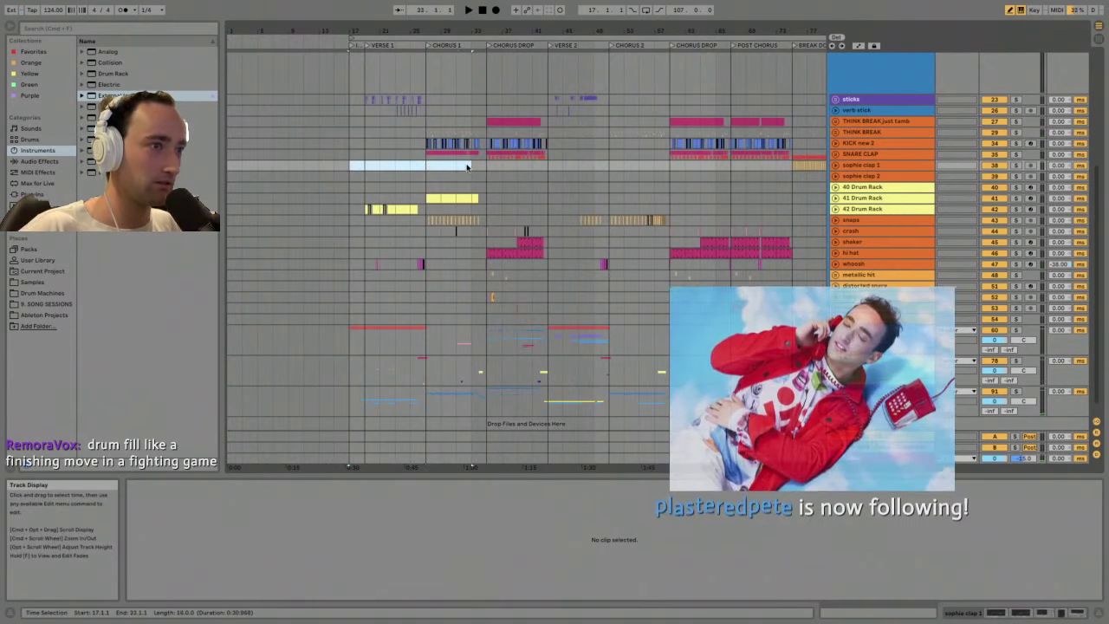
key(space)
drag(473, 31, 480, 93)
key(space)
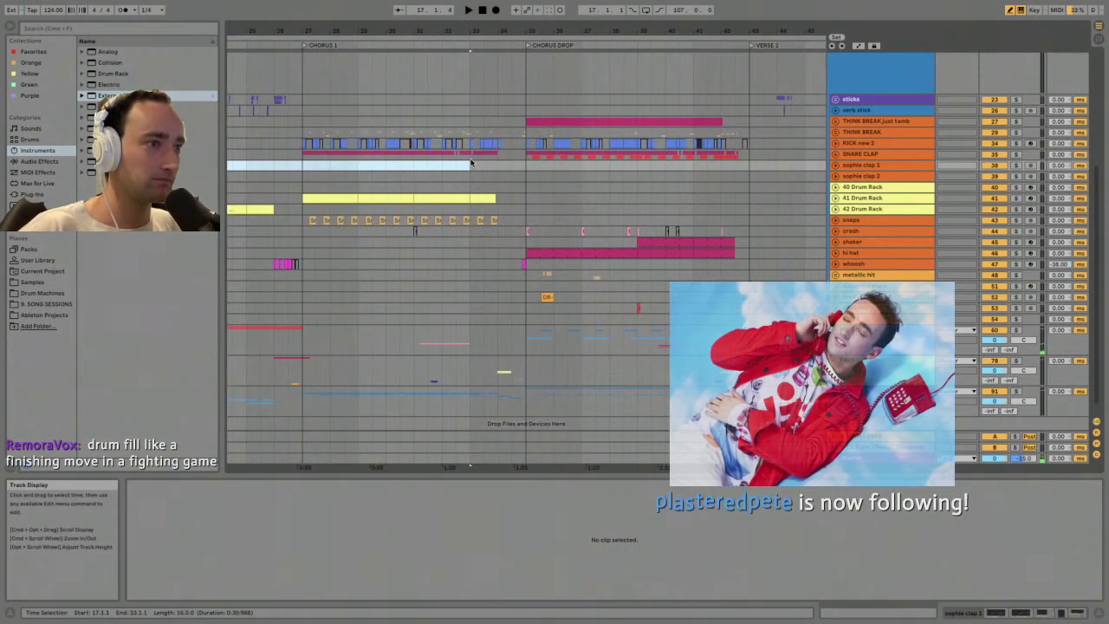
click(471, 169)
key(space)
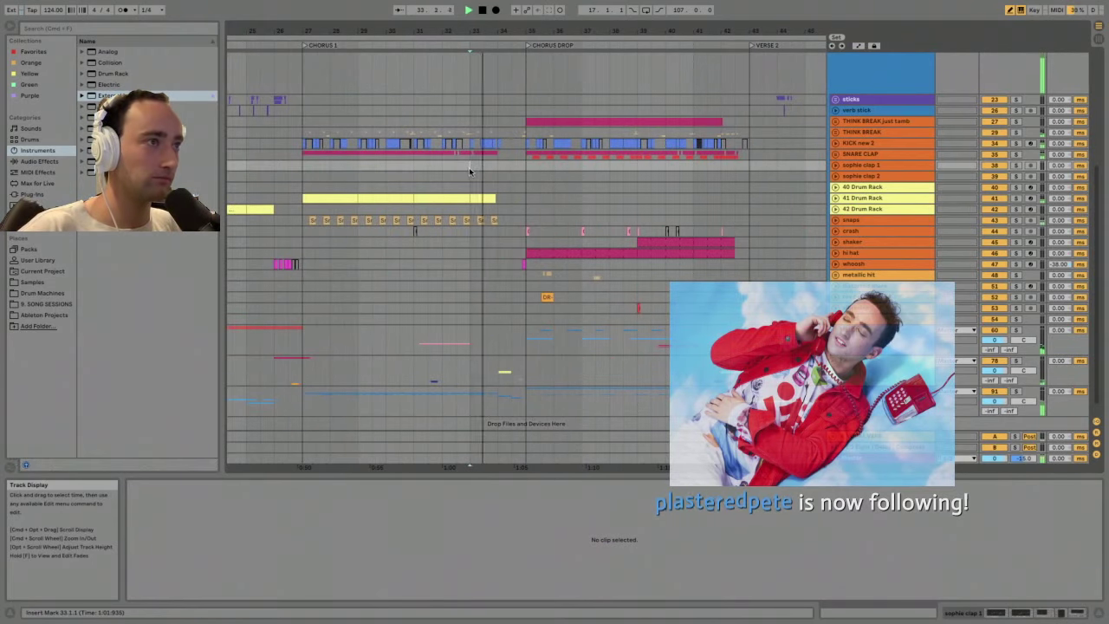
- Measure the time from 17.1.1 to the first chorus drop at 35.1.1 on sophie clap 1, and play the drop
drag(510, 32, 511, 21)
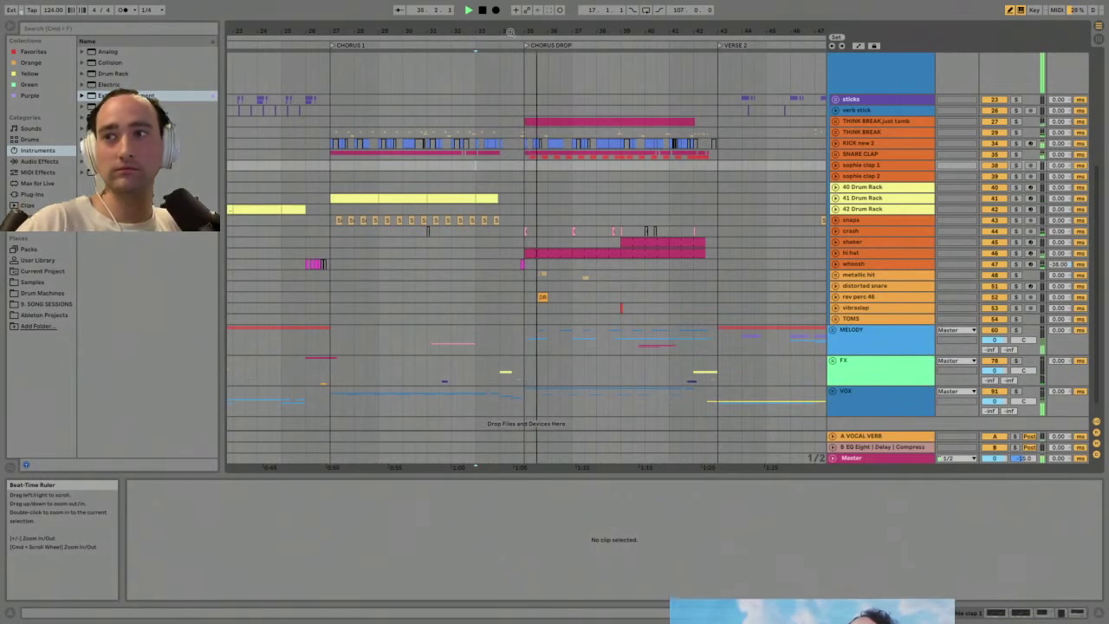
key(space)
click(516, 168)
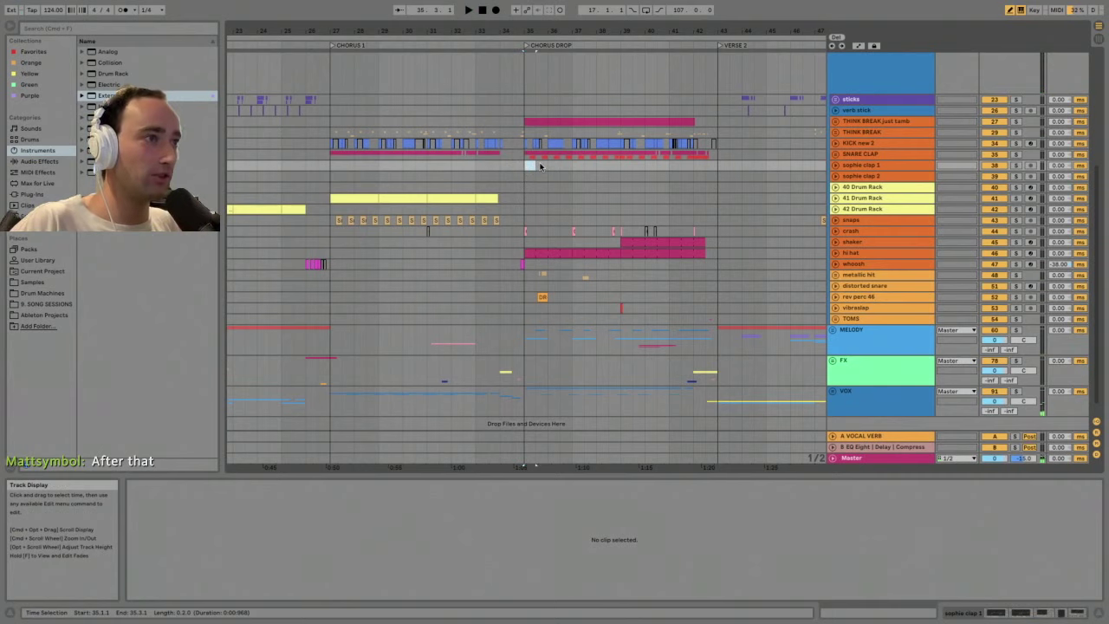
click(526, 167)
key(minus)
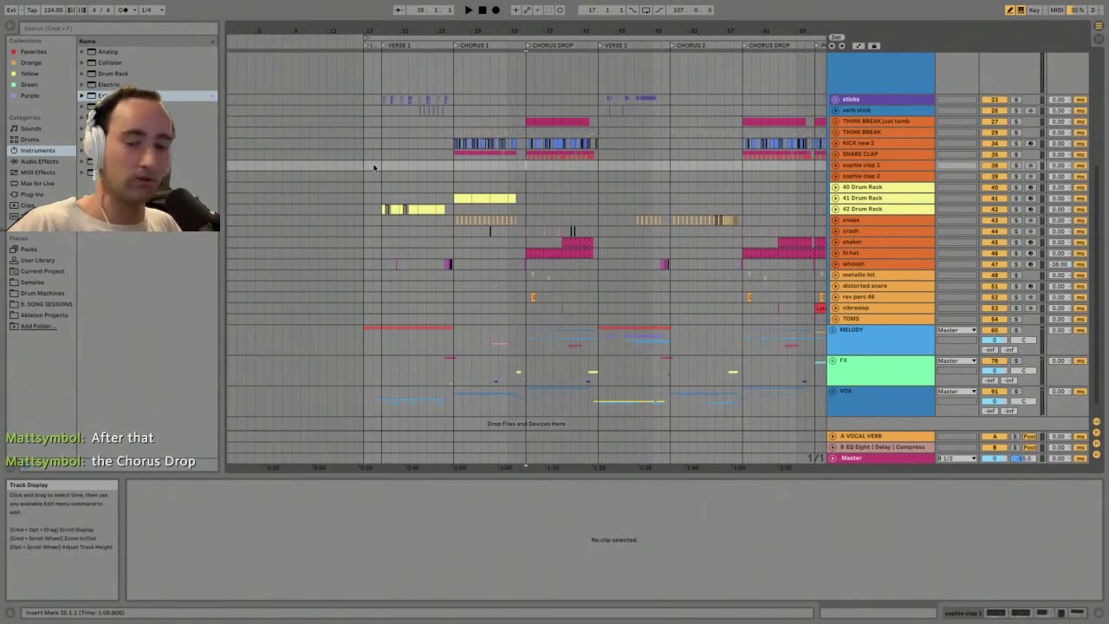
shift+click(365, 167)
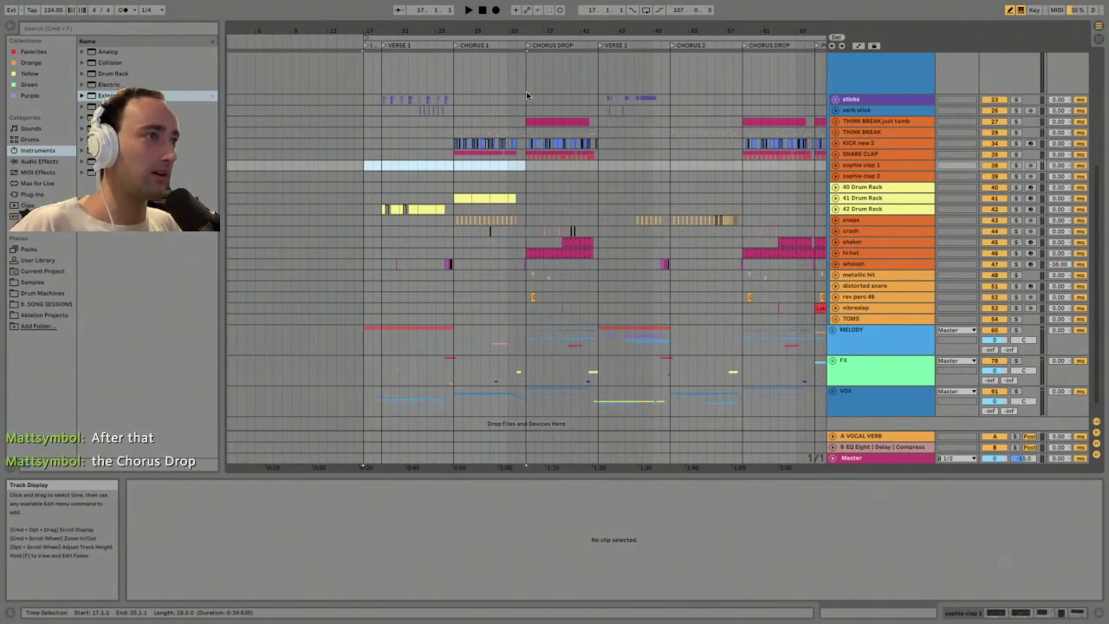
click(525, 169)
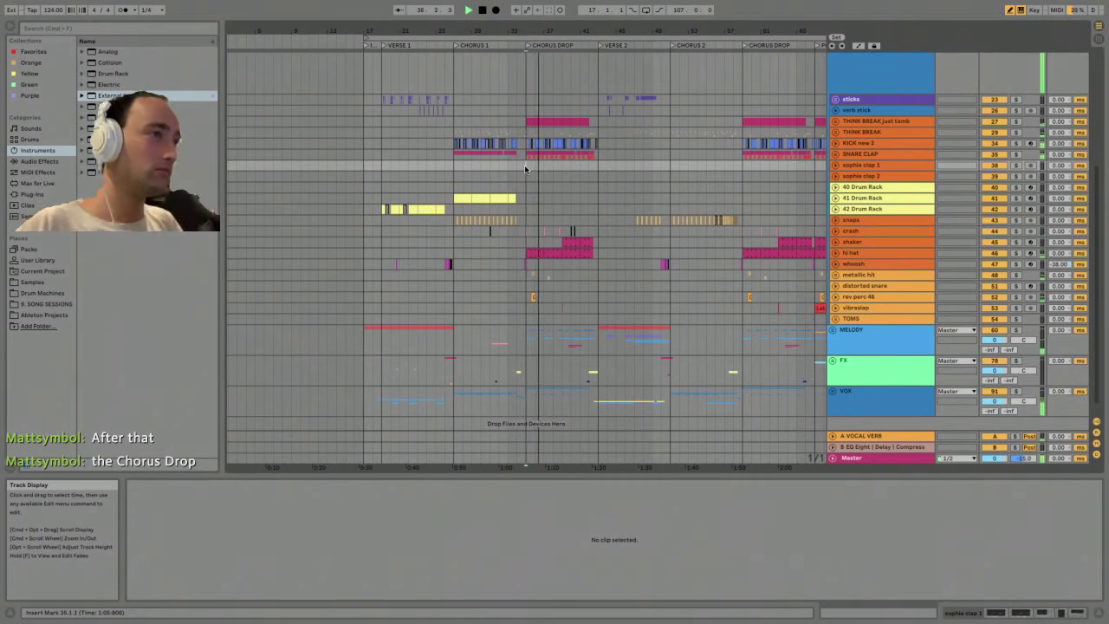
- Unfold the VOX group during the chorus drop, stop playback, and look through its vocal tracks
scroll(884, 364, down, 1)
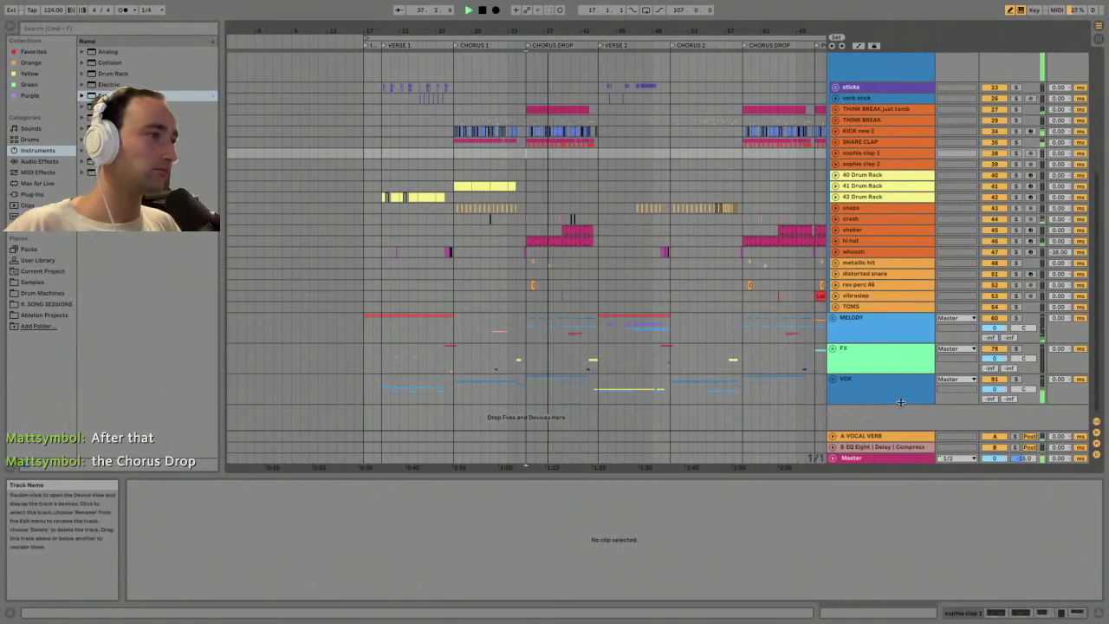
click(839, 386)
click(833, 379)
scroll(813, 371, down, 5)
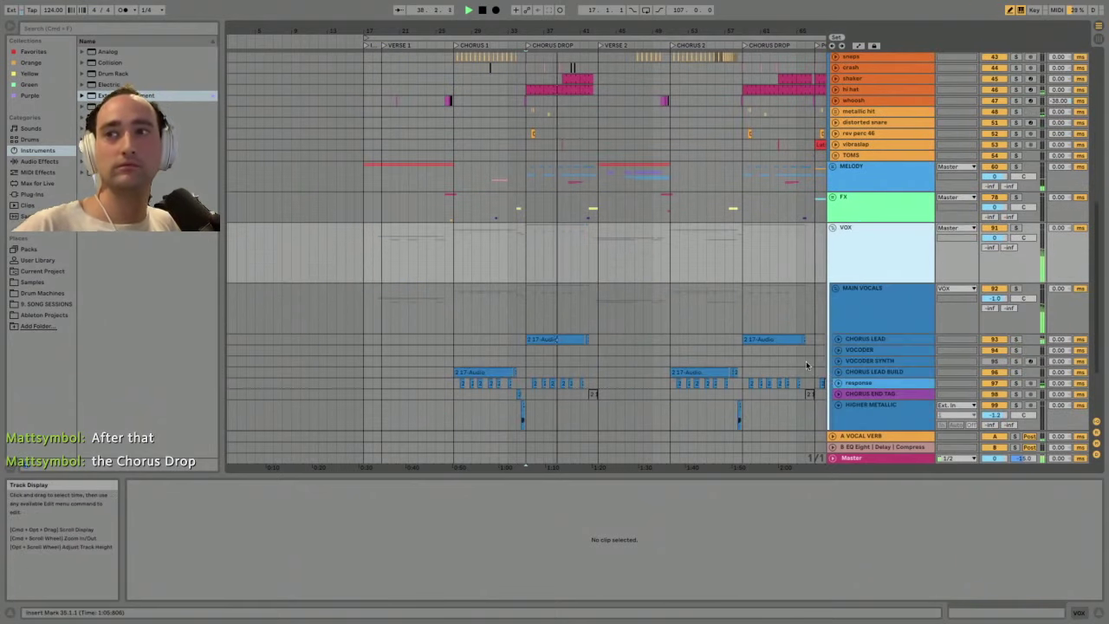
key(space)
scroll(786, 282, down, 4)
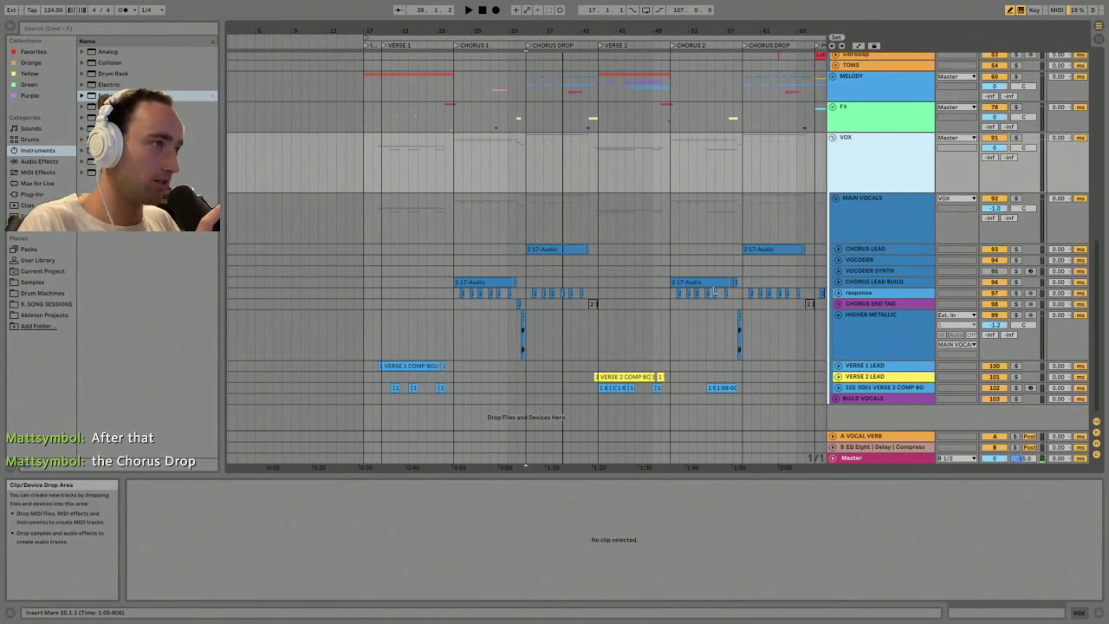
- Place the insert marker at the start of verse 1, 19.1.1, and fold the HIGHER METALLIC track
click(864, 357)
click(465, 345)
click(381, 332)
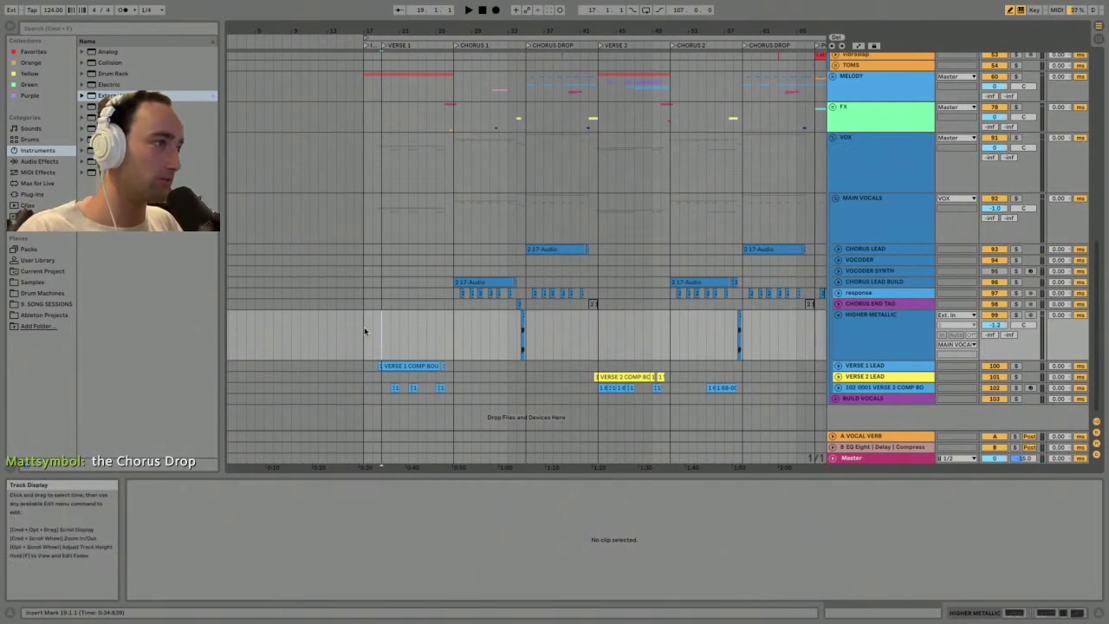
click(849, 317)
click(838, 316)
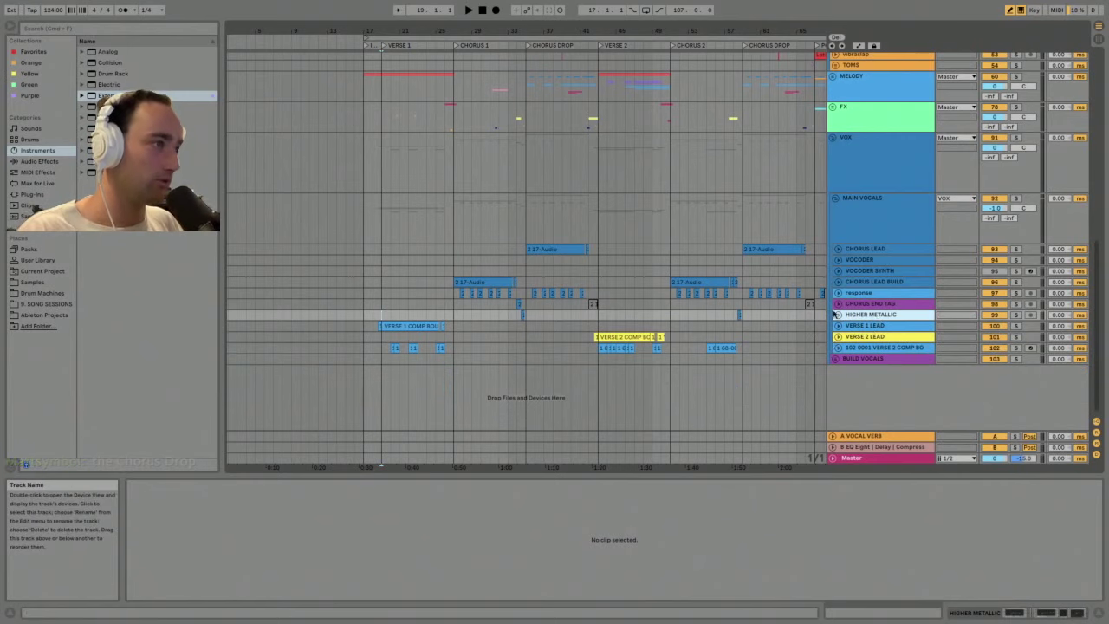
- Show the effects of CHORUS LEAD and MAIN VOCALS, and play verse 1 from 20.1.1 with the VOX group soloed
click(870, 250)
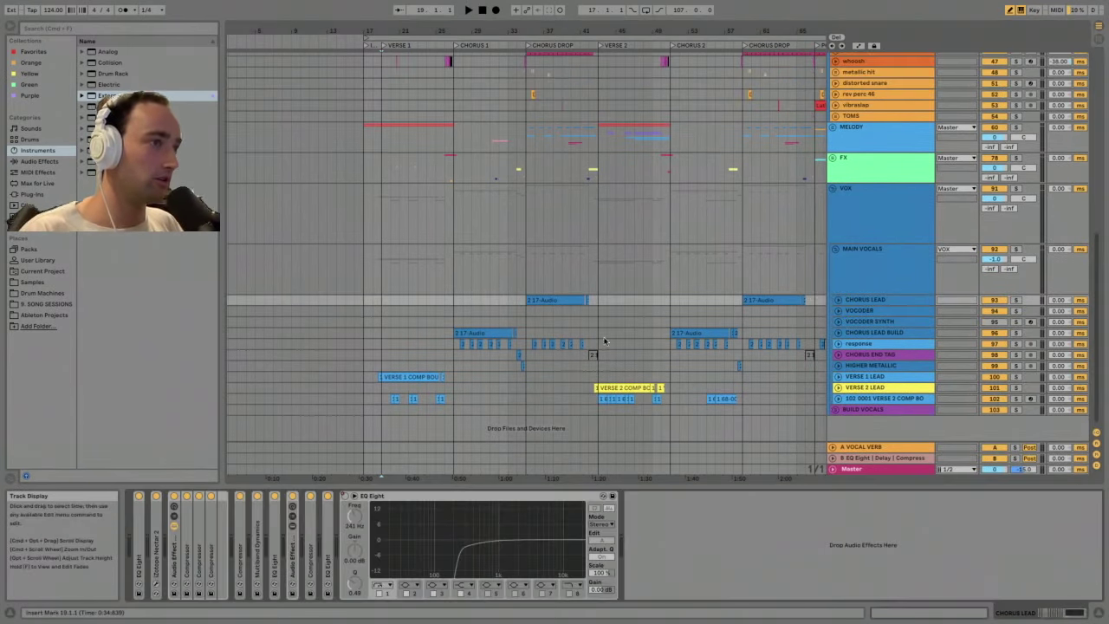
click(543, 300)
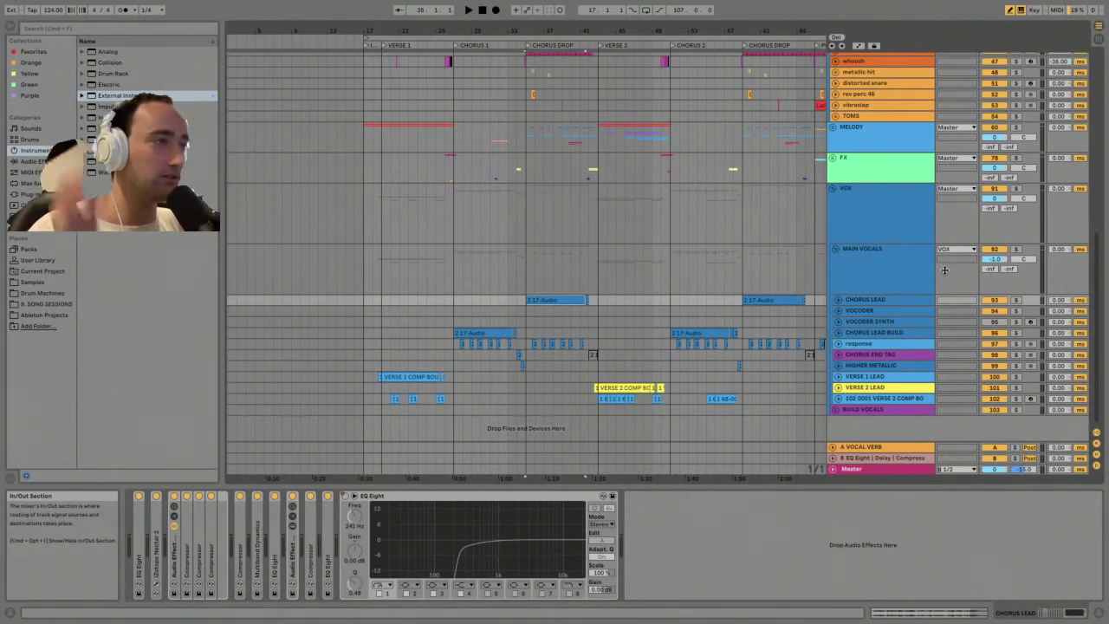
click(396, 272)
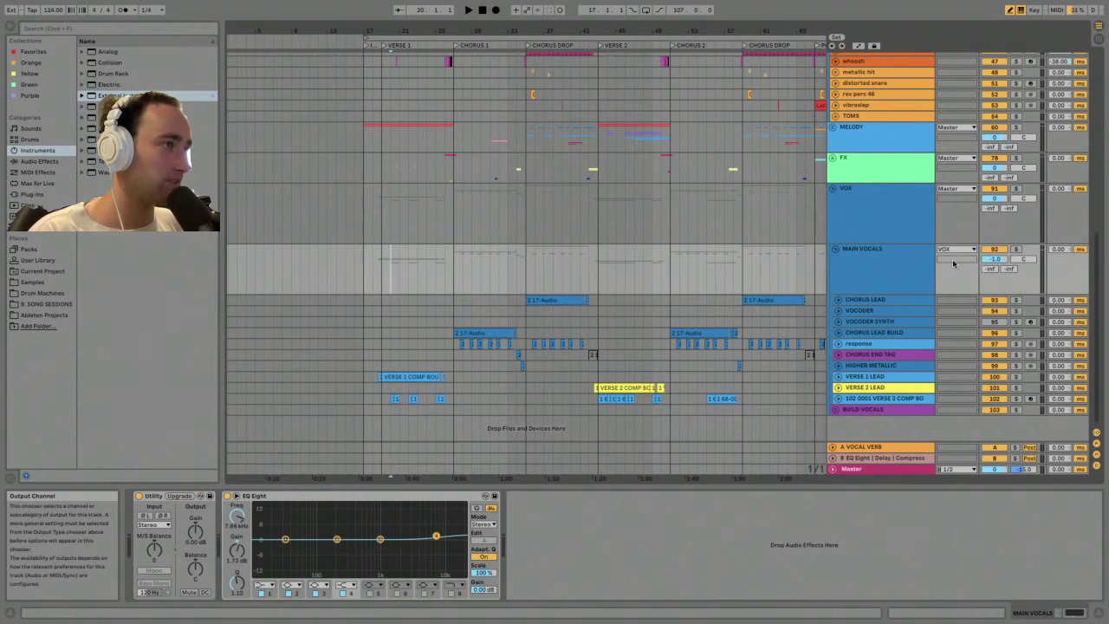
key(space)
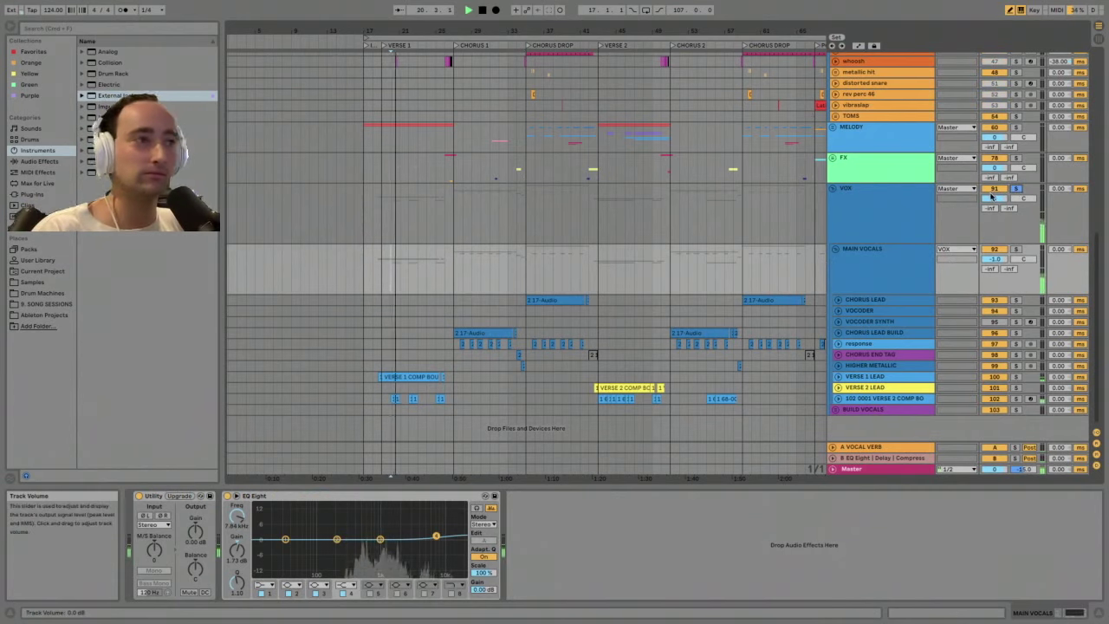
- Show the VERSE 1 LEAD effects chain and collapse its Audio Effect Rack, iZotope Nectar and first EQ Eight devices
click(858, 377)
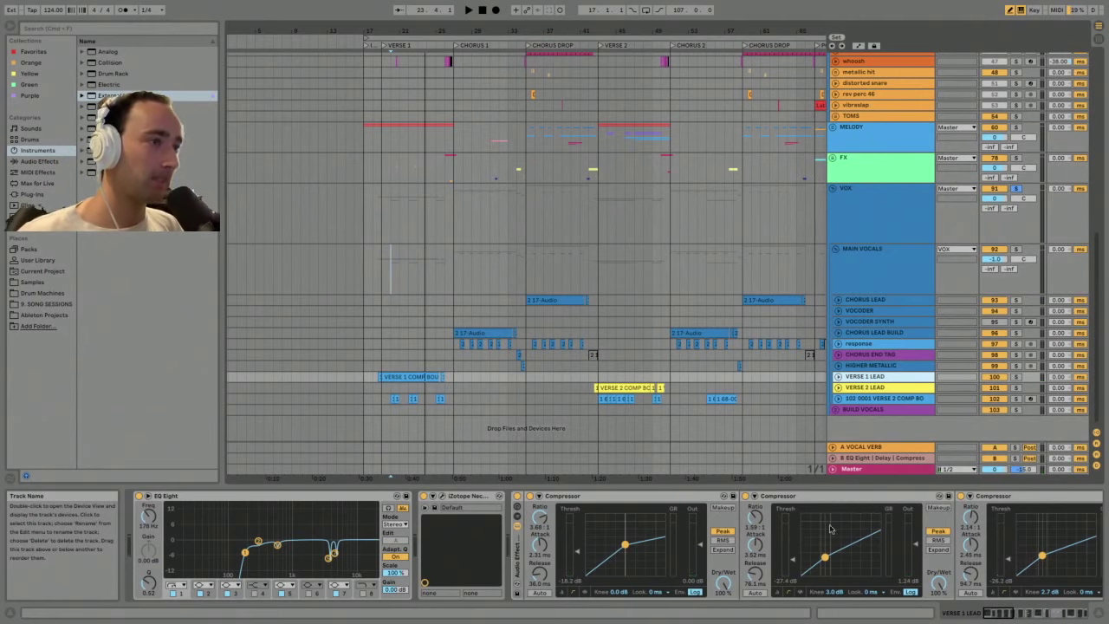
double_click(518, 546)
double_click(464, 496)
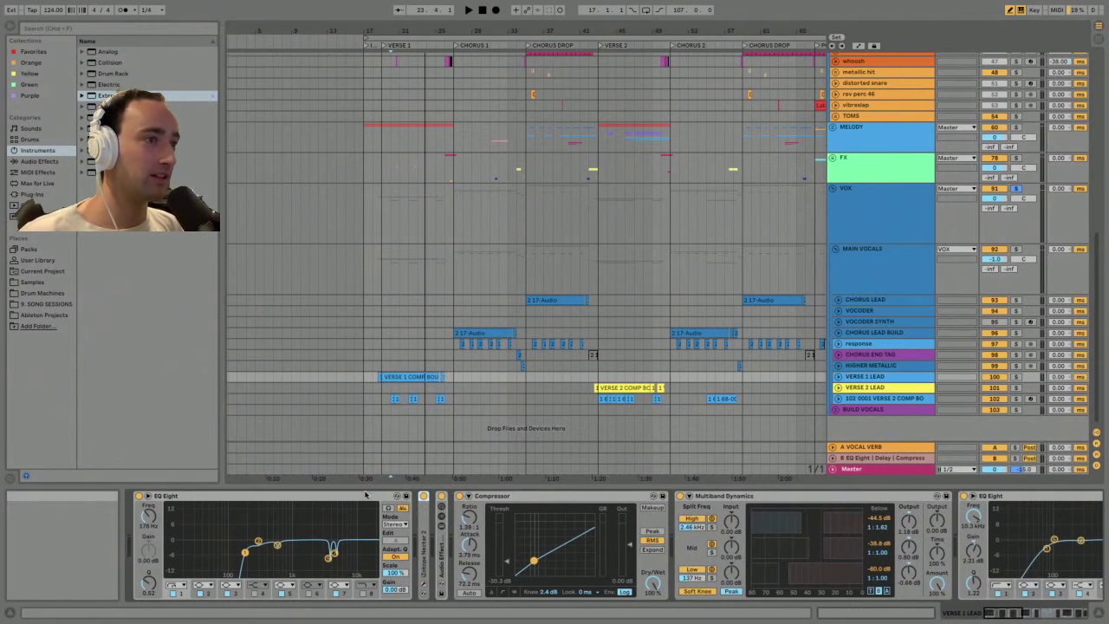
double_click(367, 495)
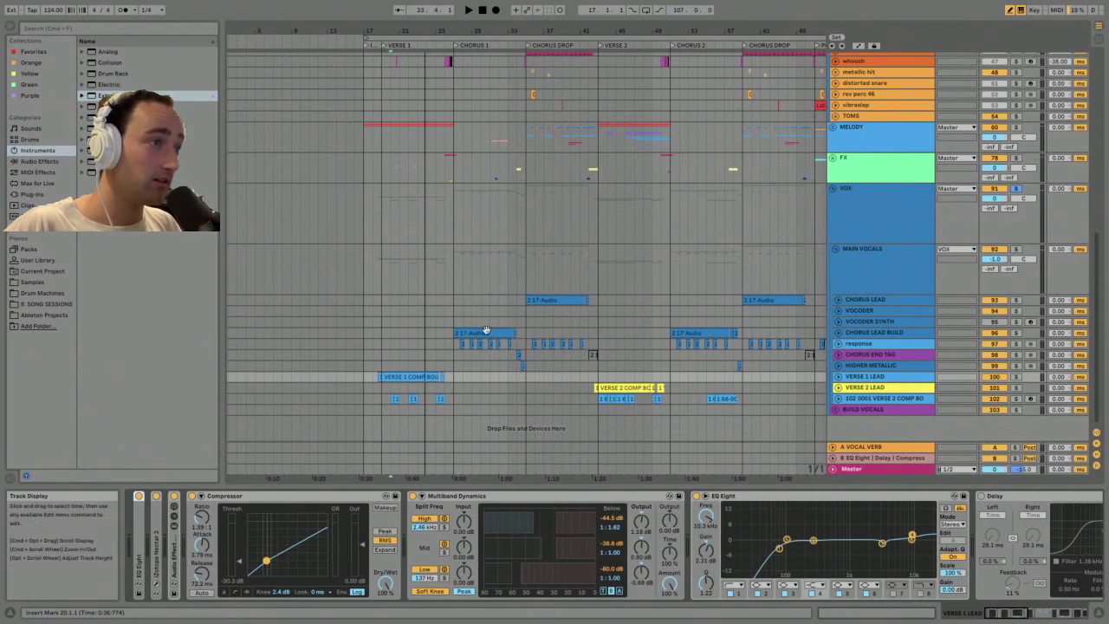
- Play the CHORUS LEAD clip at the first chorus drop, 35.1.1, with VOX soloed, and unfold the CHORUS LEAD track
click(555, 299)
key(space)
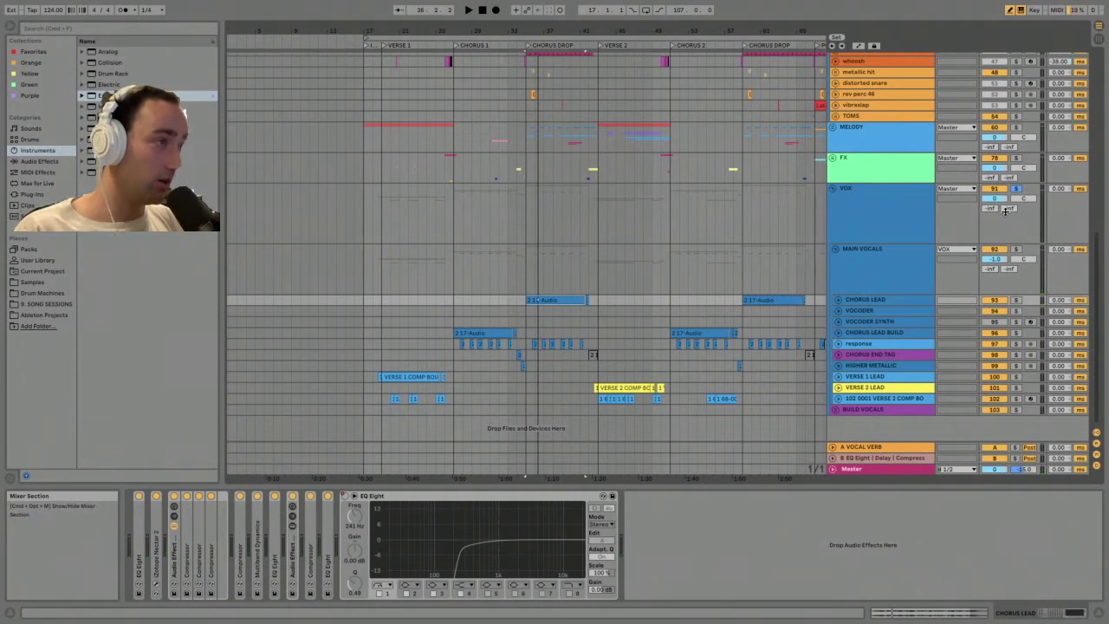
click(838, 299)
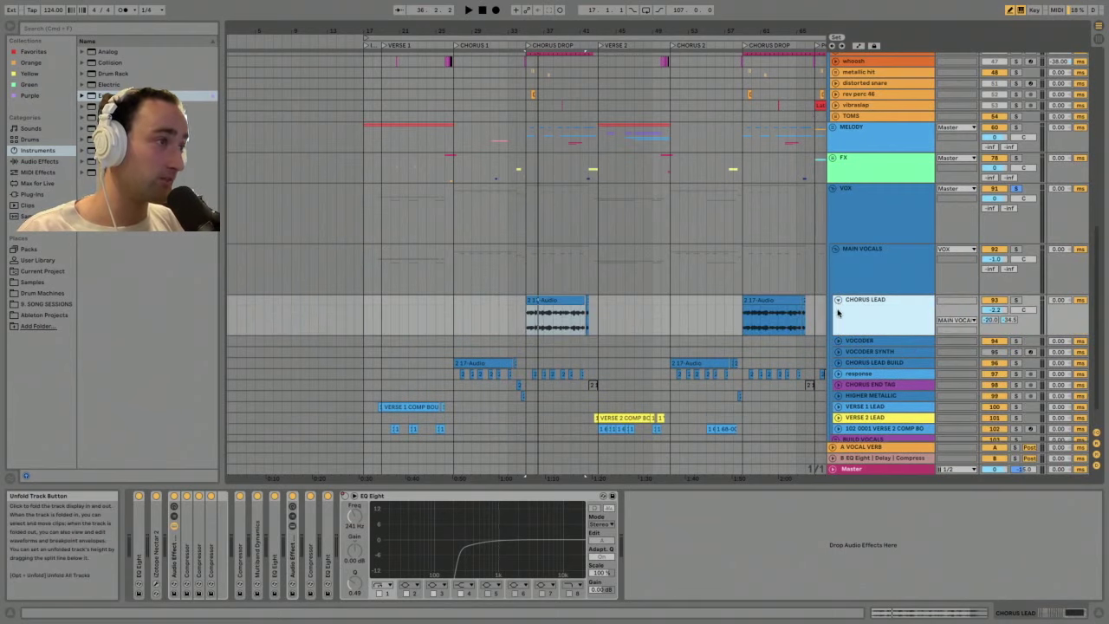
- Unfold VERSE 1 LEAD briefly, fold it and CHORUS LEAD again, and play the first chorus drop with VOX soloed
click(838, 406)
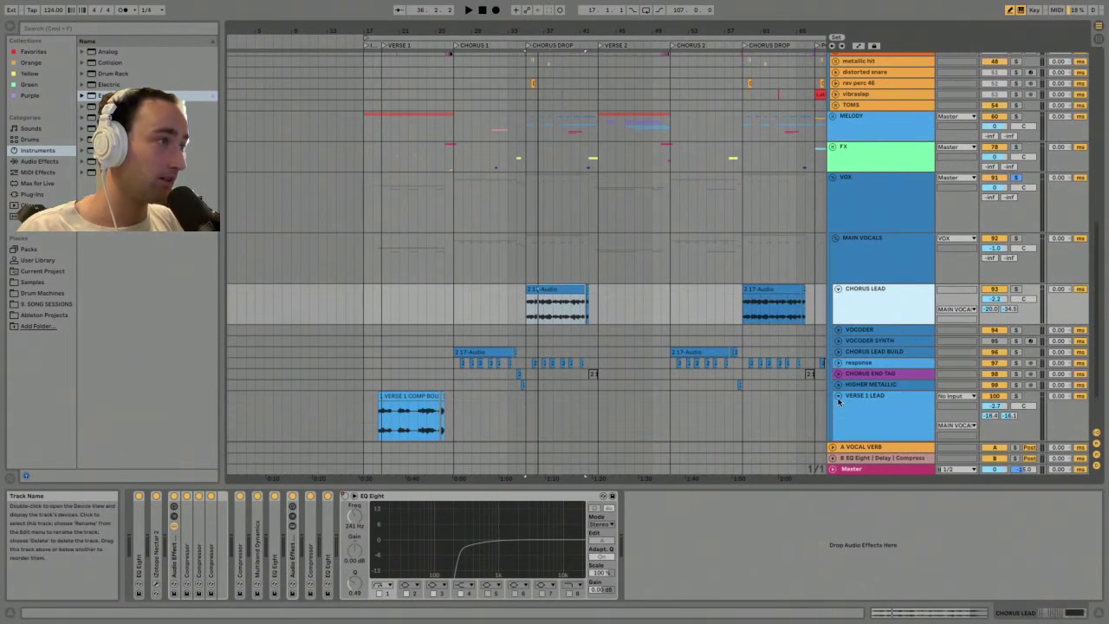
click(838, 400)
click(838, 289)
key(space)
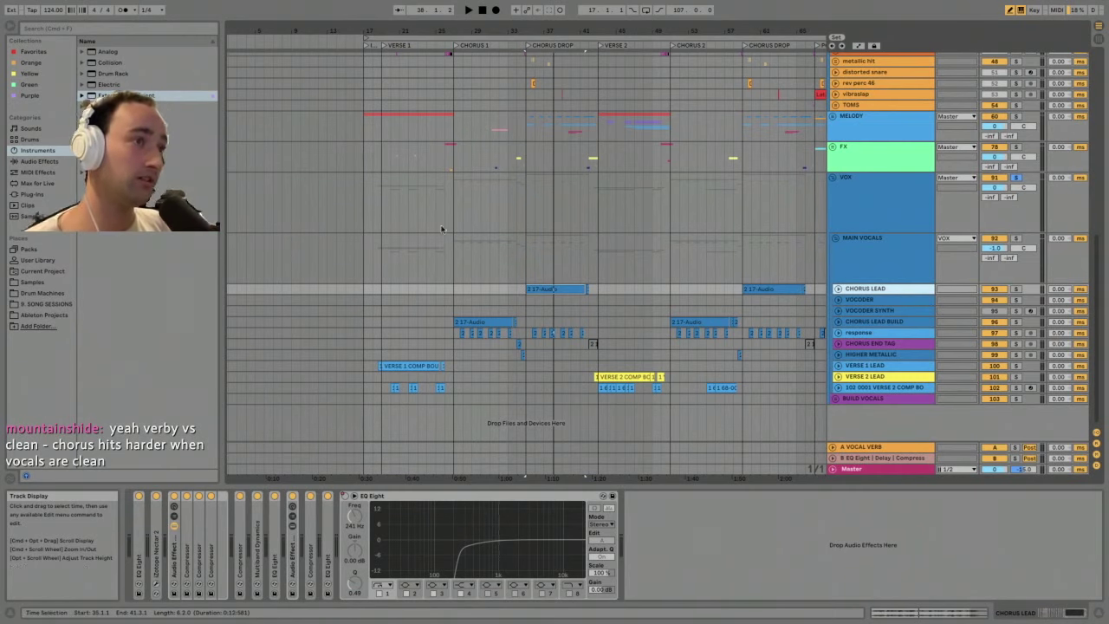
- Highlight MAIN VOCALS from 19.1.1 to 35.1.1 and from 35.1.1 to 43.1.1, and show the effects of A VOCAL VERB
drag(388, 273, 525, 247)
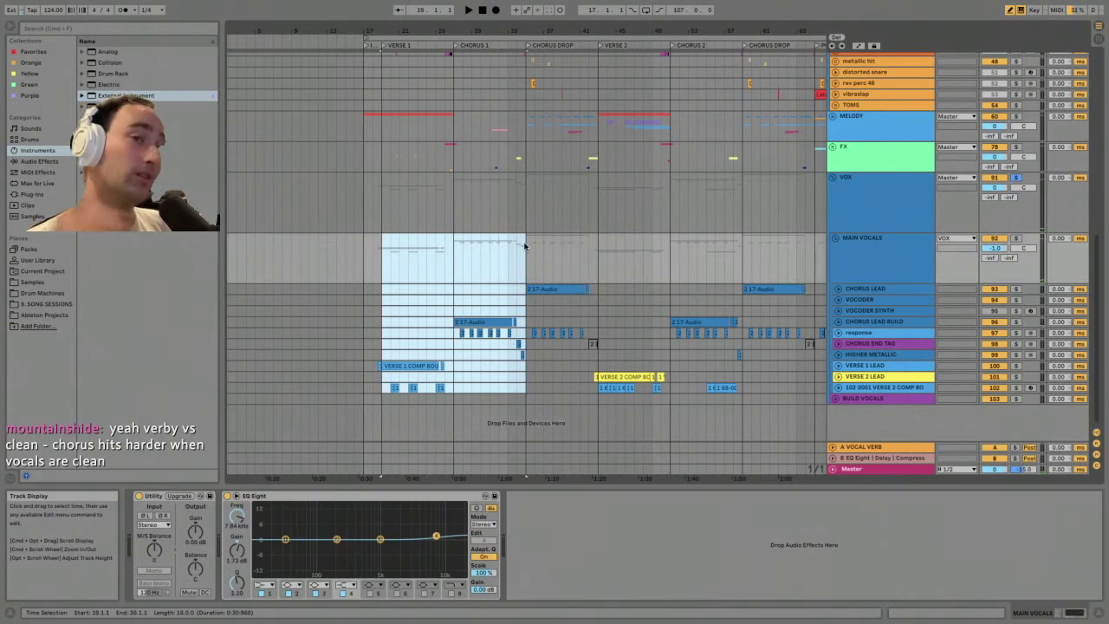
click(525, 260)
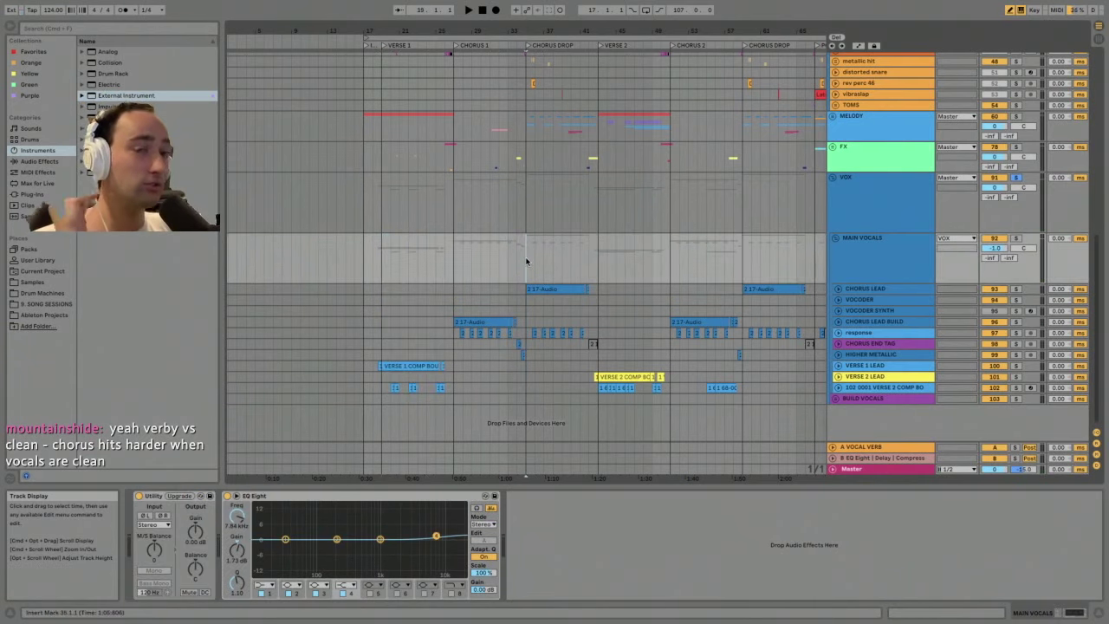
drag(523, 257, 595, 254)
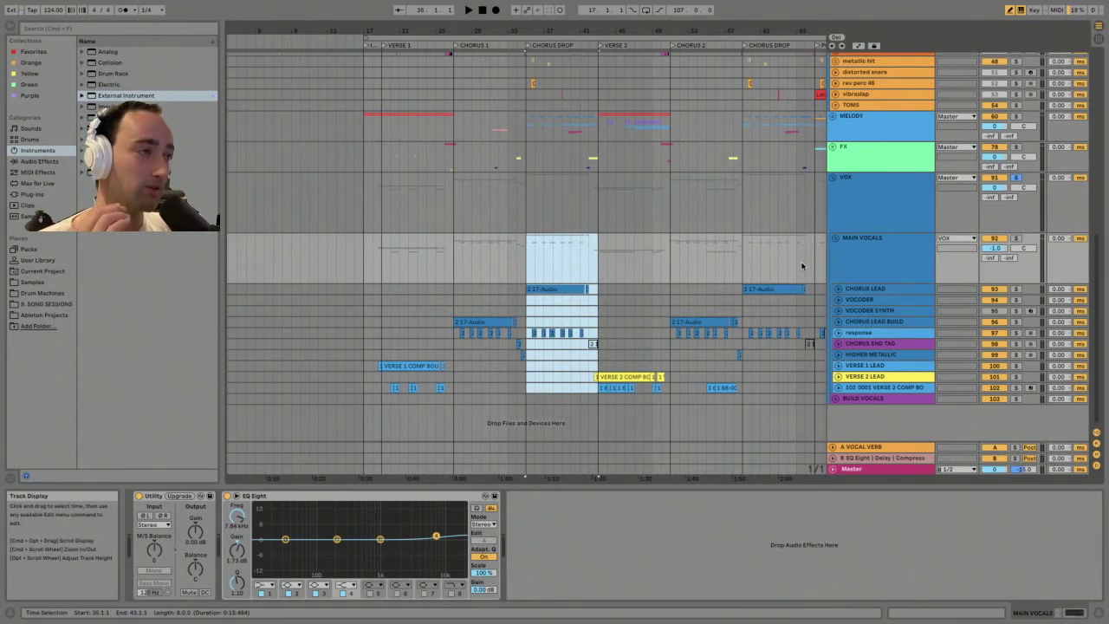
click(884, 447)
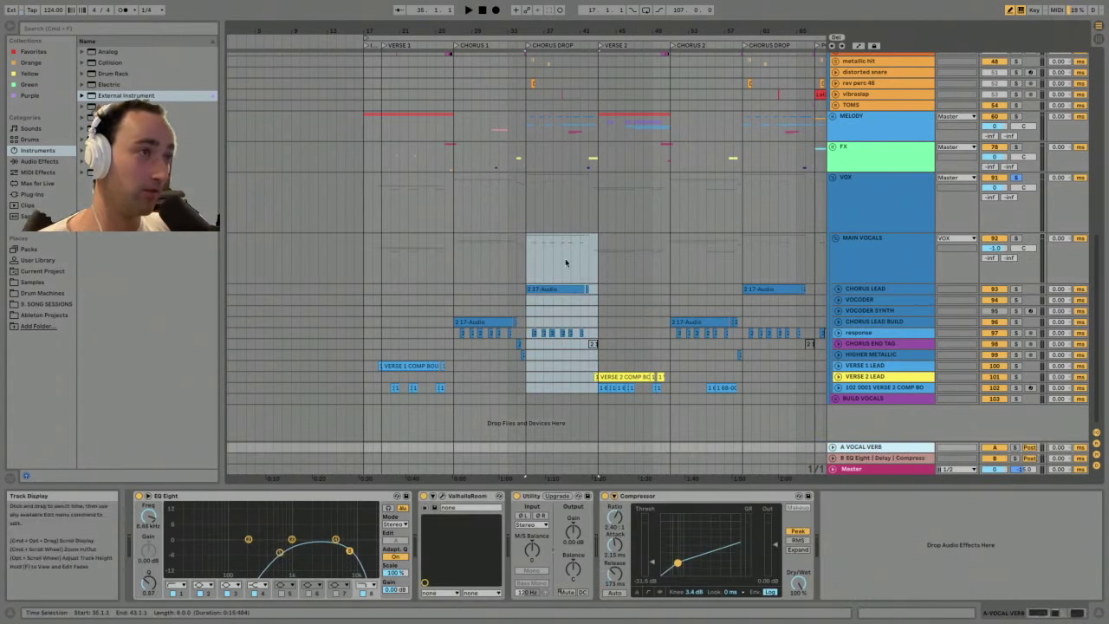
- Place the insert marker at 35.1.1 on MAIN VOCALS, and expand the collapsed EQ Eight just before the final EQ Eight on CHORUS LEAD
click(526, 259)
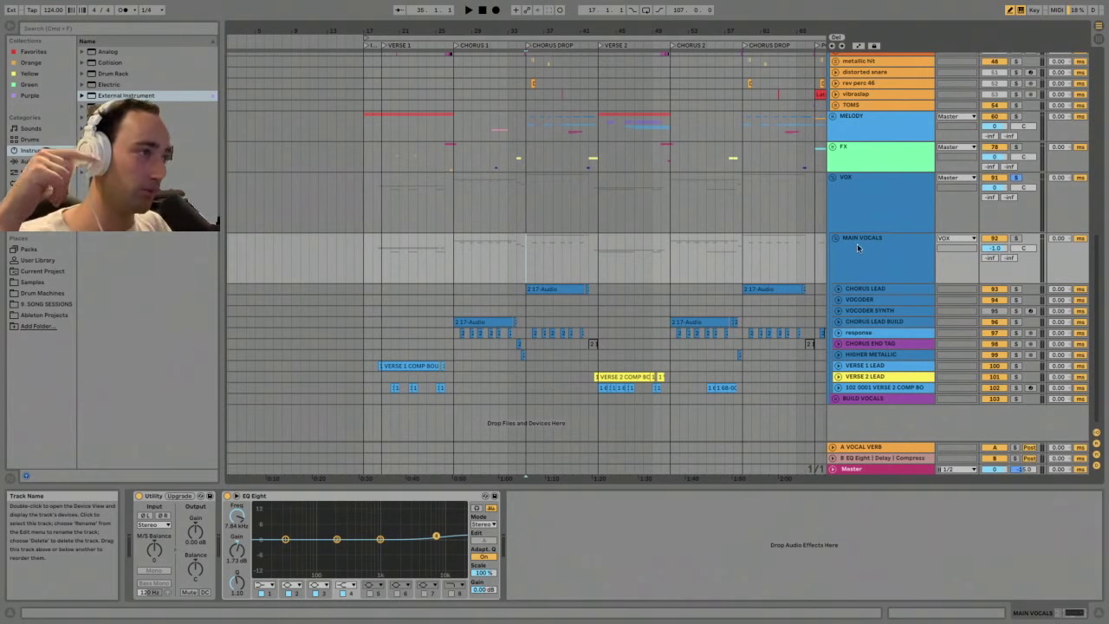
click(863, 290)
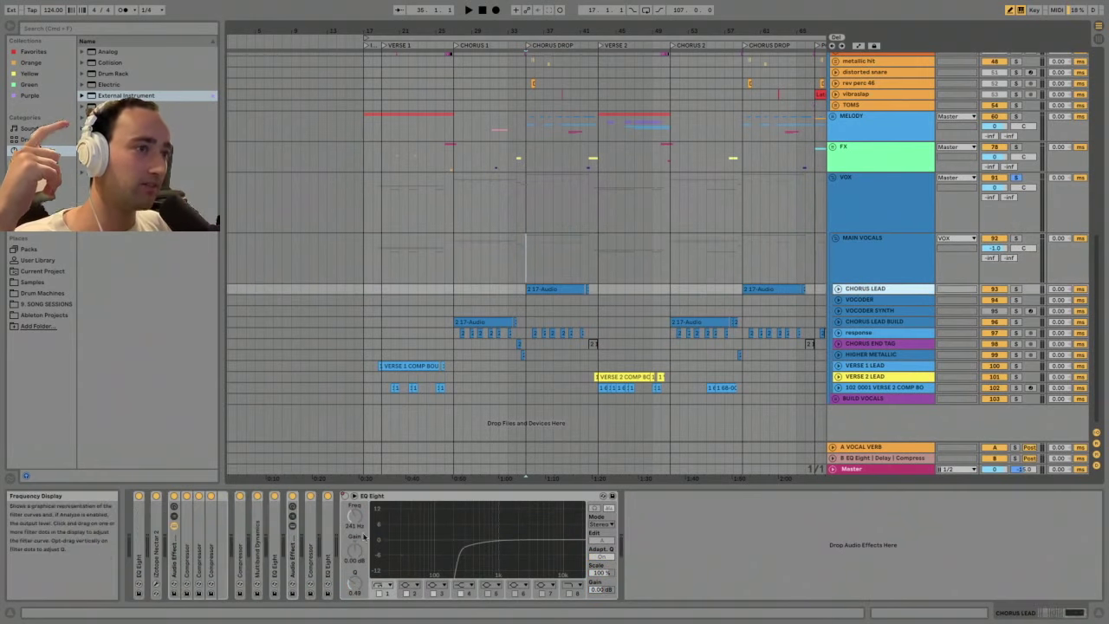
double_click(326, 528)
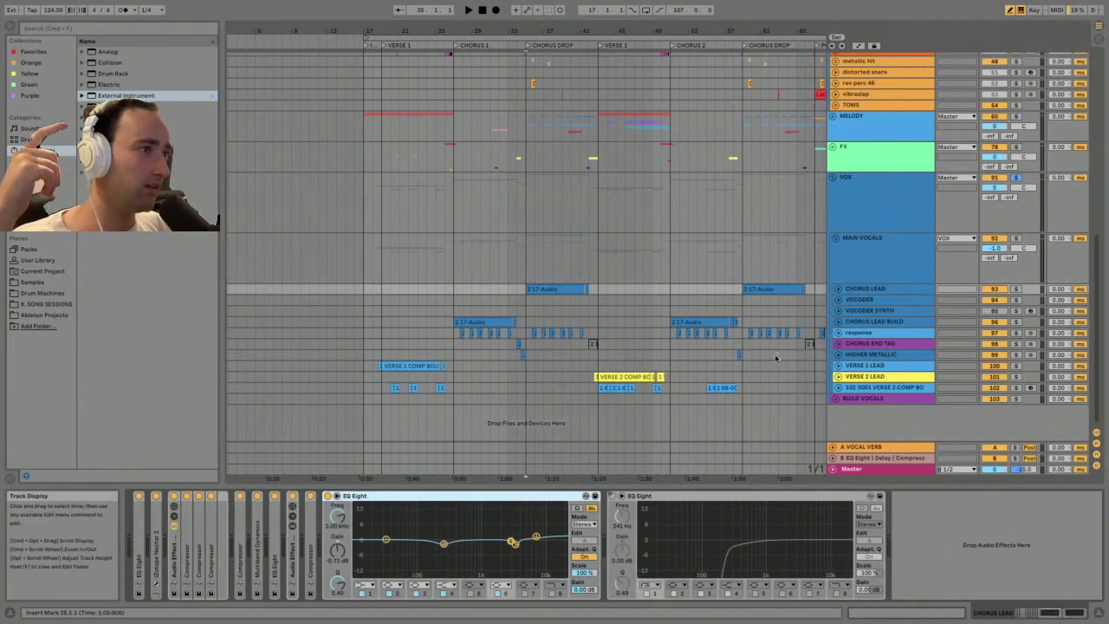
- Show the VERSE 1 LEAD effects chain and fold its Multiband Dynamics, EQ Eight and both Compressor devices
click(874, 366)
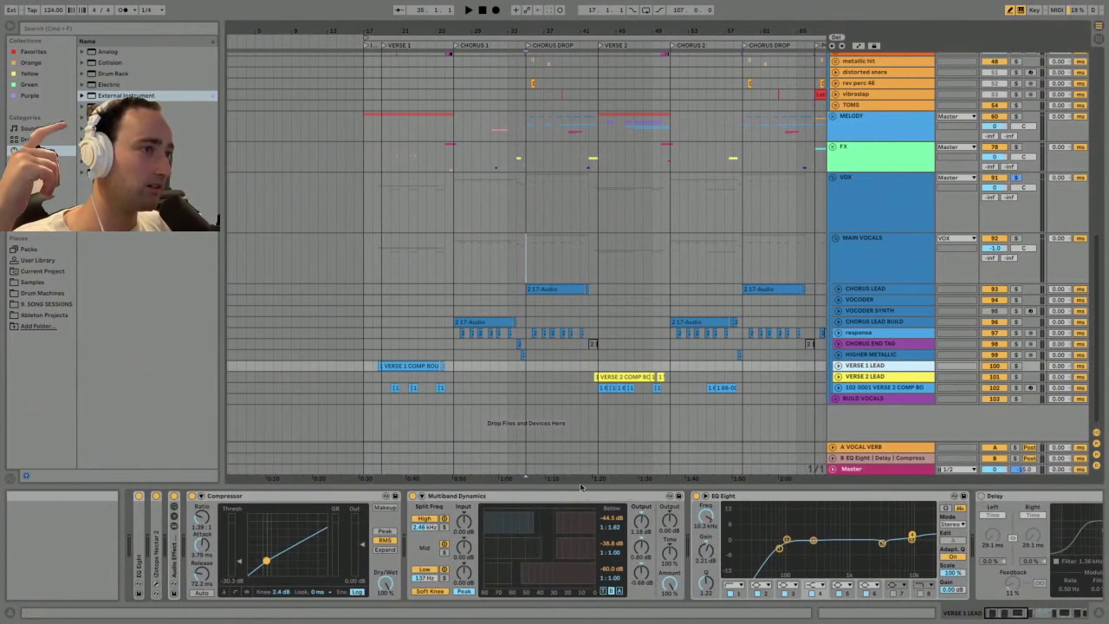
double_click(700, 497)
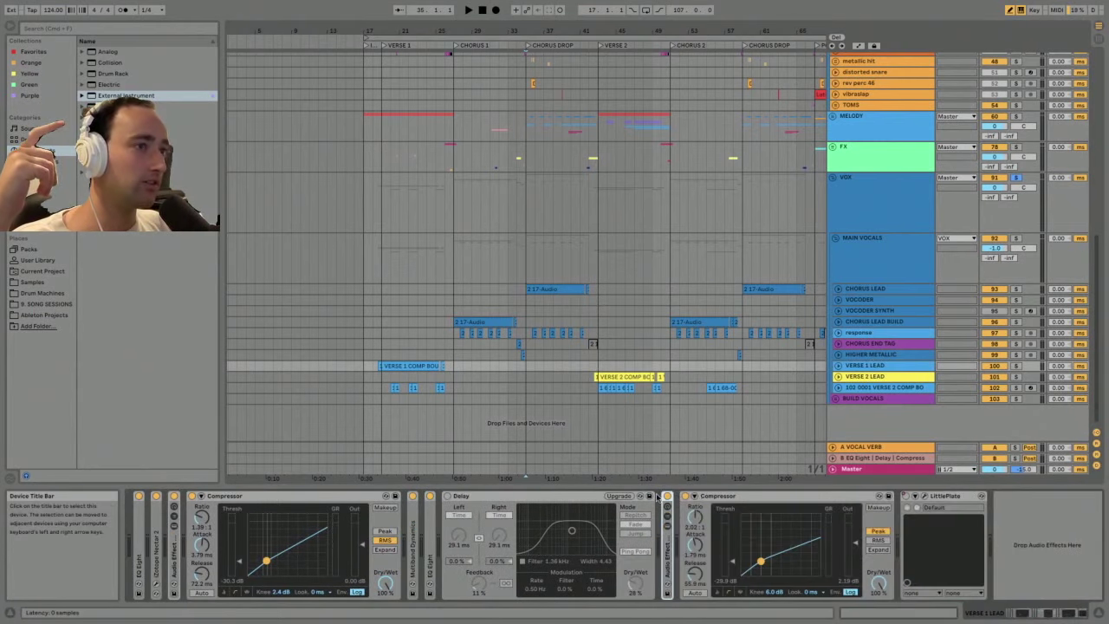
double_click(364, 497)
double_click(544, 497)
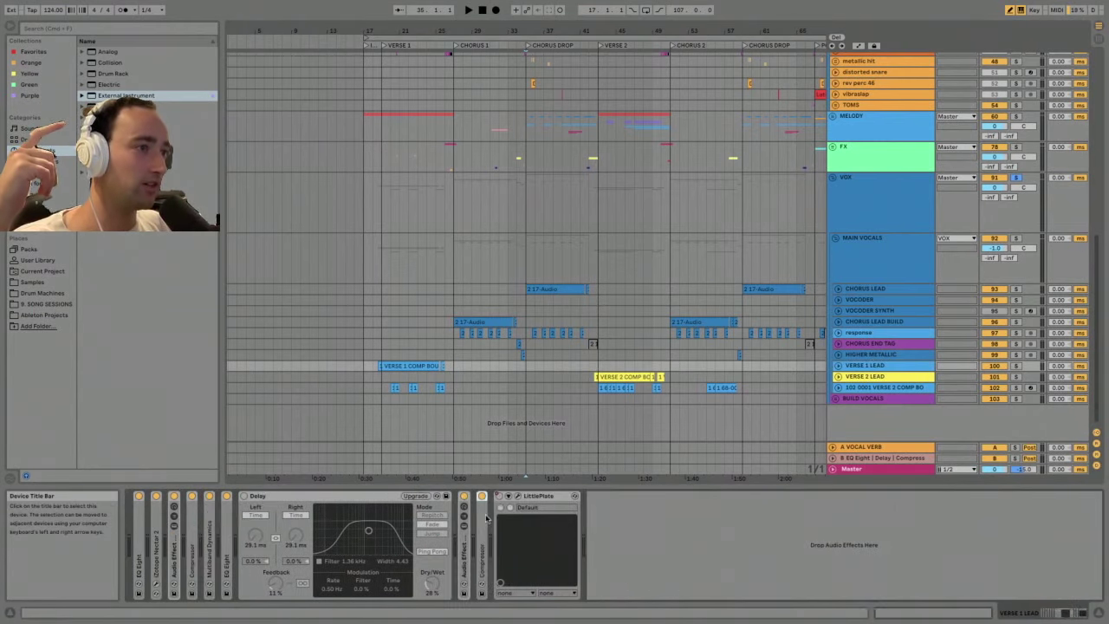
- Audition the verse 1 vocal clip with VERSE 1 LEAD soloed, and select the first CHORUS LEAD clip
click(414, 367)
key(space)
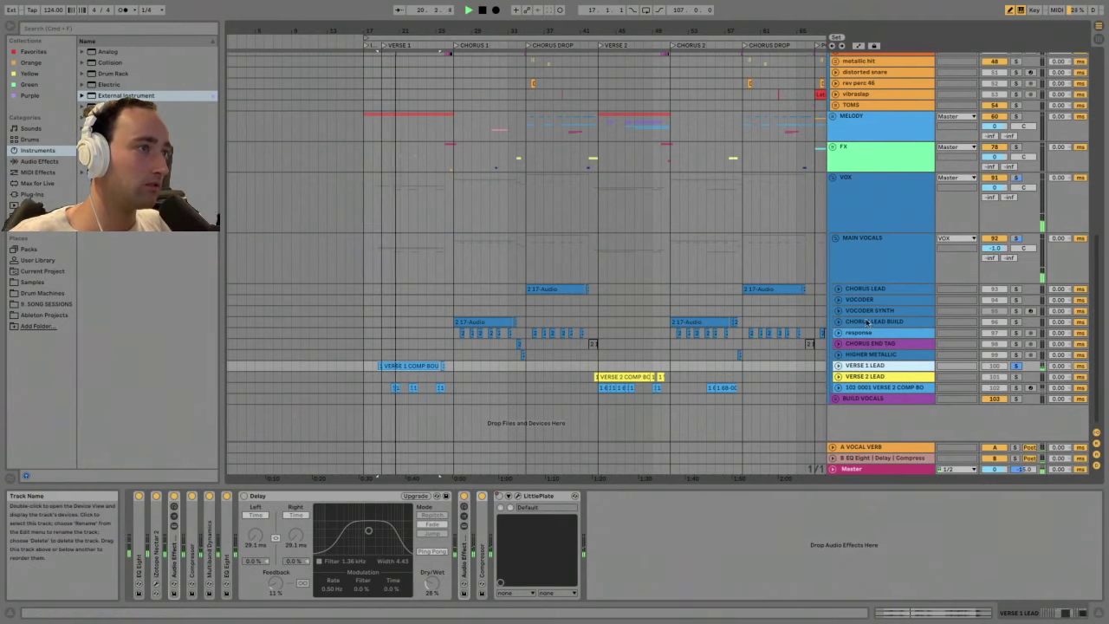
click(565, 288)
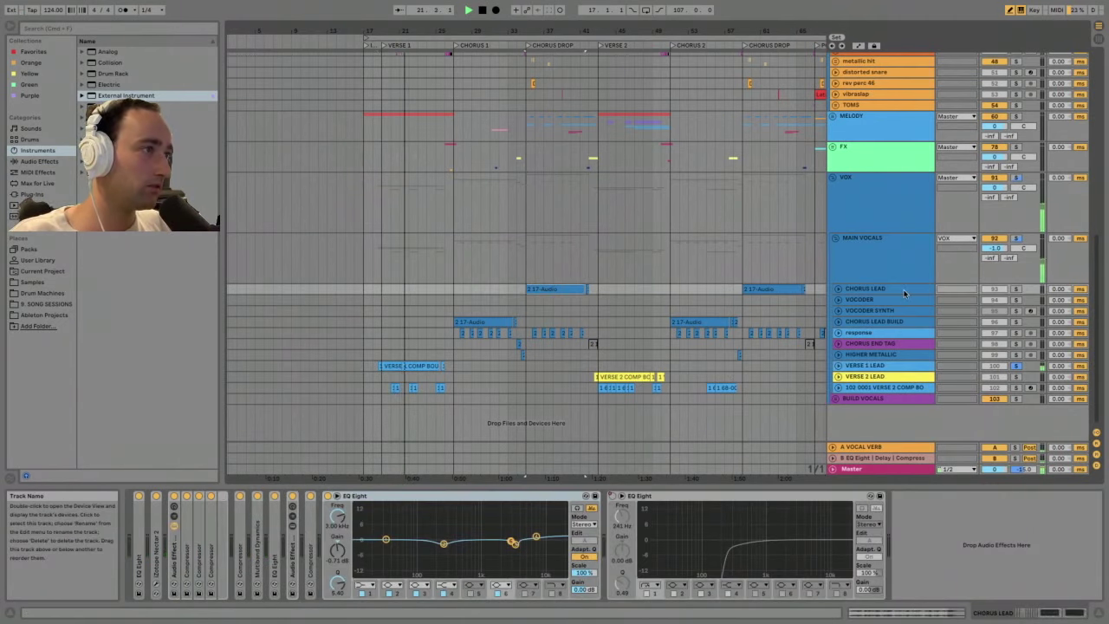
- Play the first CHORUS LEAD BUILD clip and fold both EQ Eights near the end of that track's effects chain
click(485, 322)
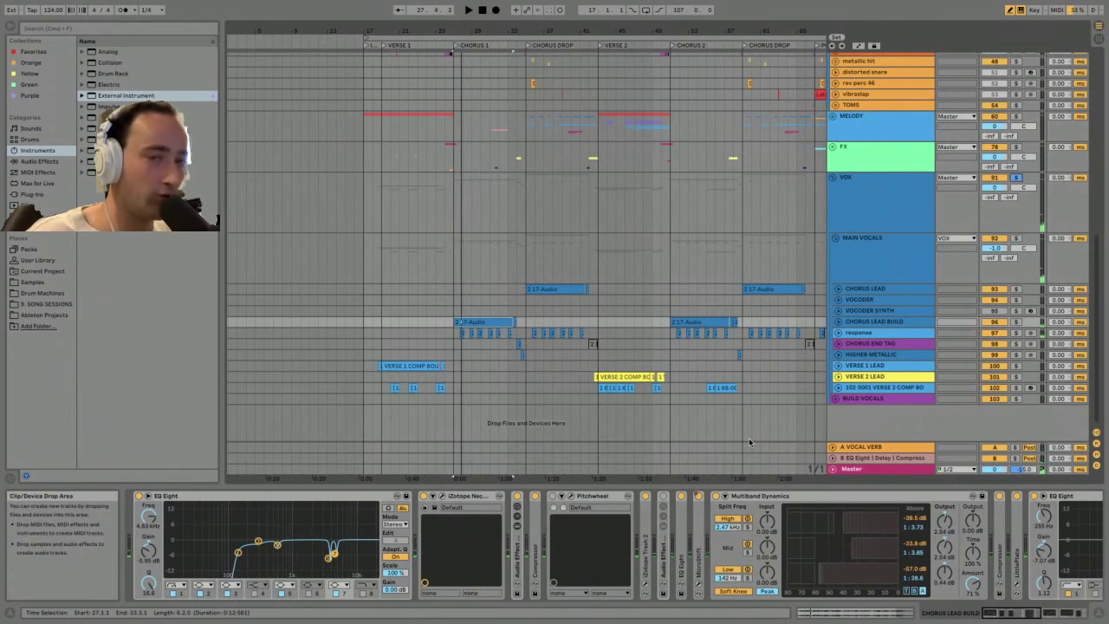
key(space)
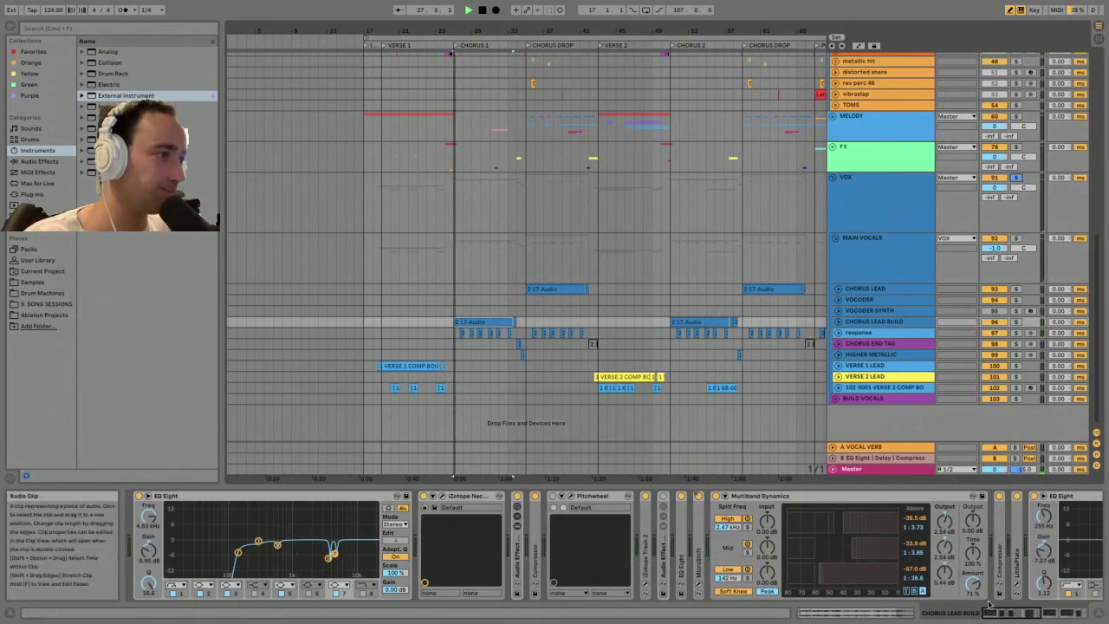
drag(1001, 613, 1065, 615)
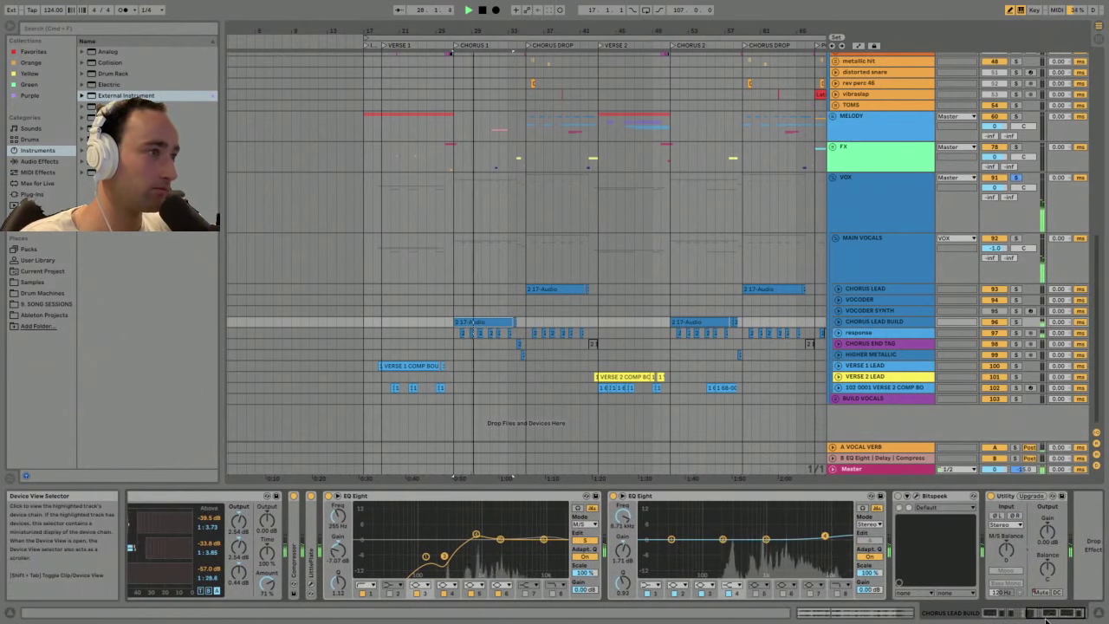
double_click(410, 496)
double_click(410, 496)
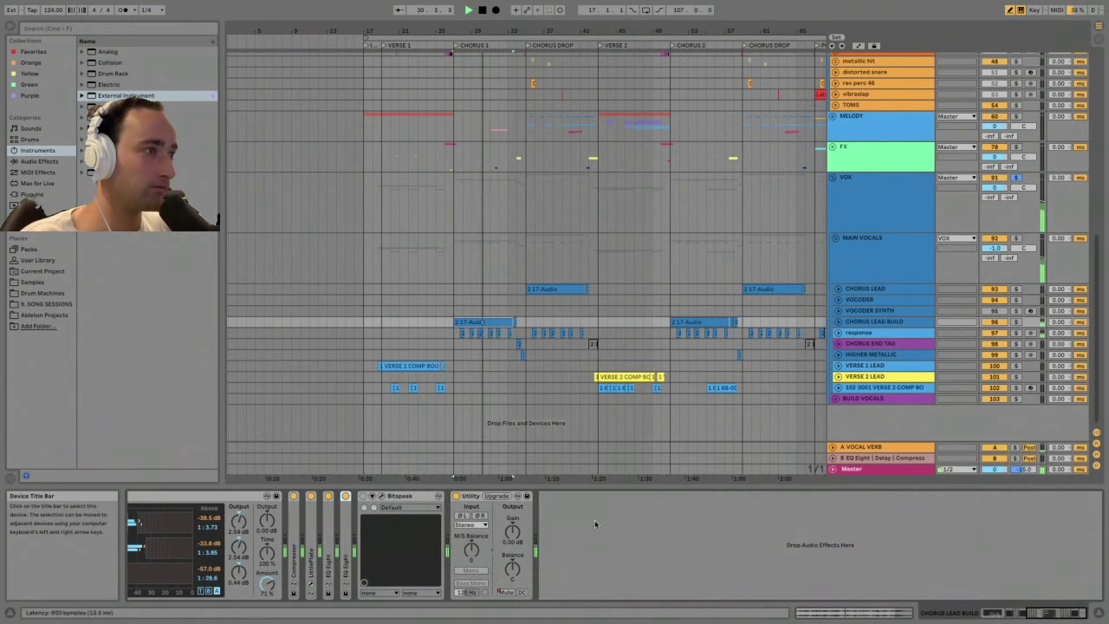
- Play the CHORUS LEAD clip at the first chorus drop briefly and inspect the CHORUS LEAD and VOCODER effects chains
click(550, 289)
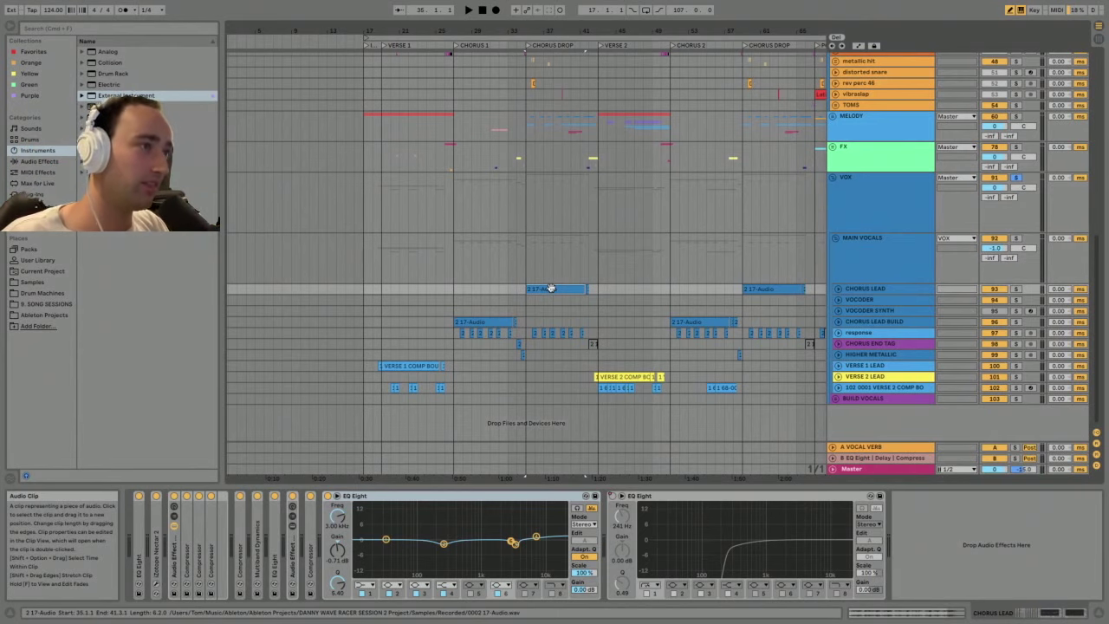
key(space)
key(space)
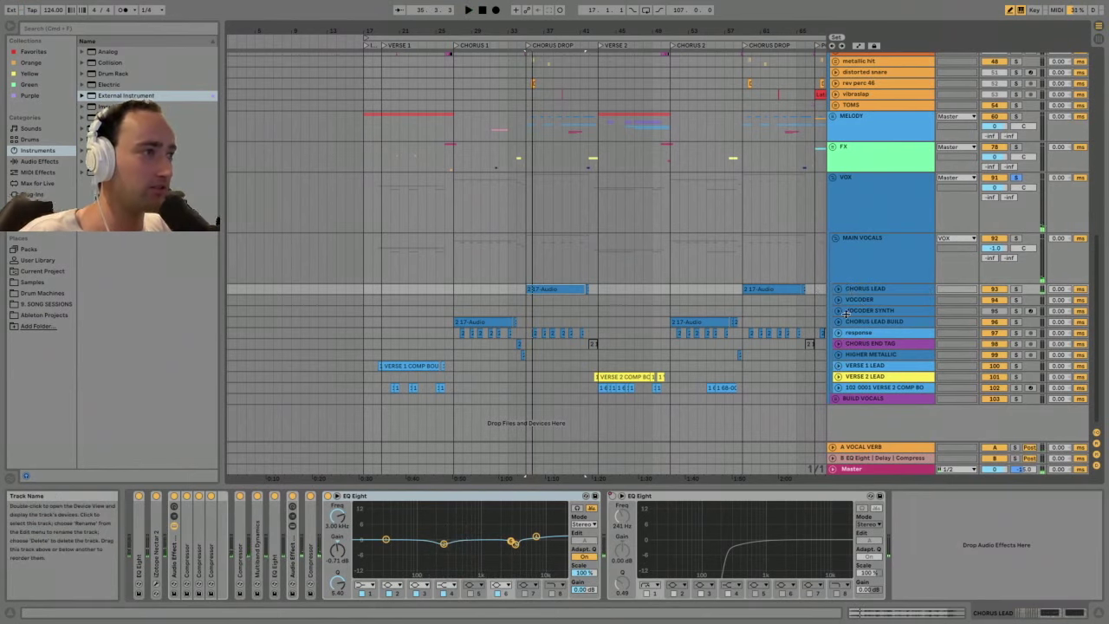
click(849, 292)
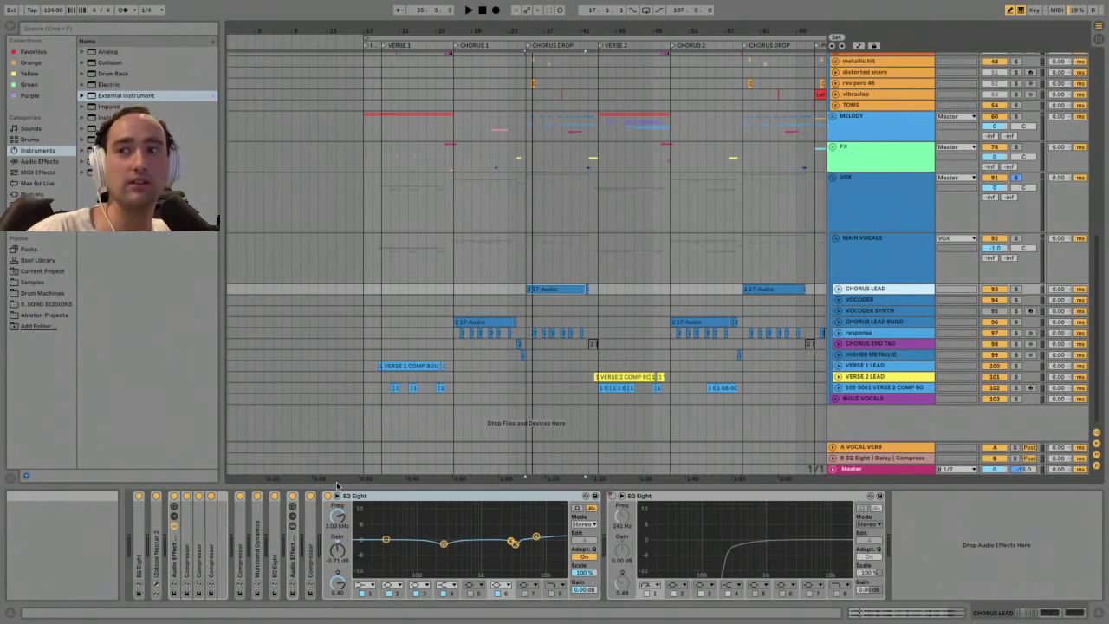
click(858, 300)
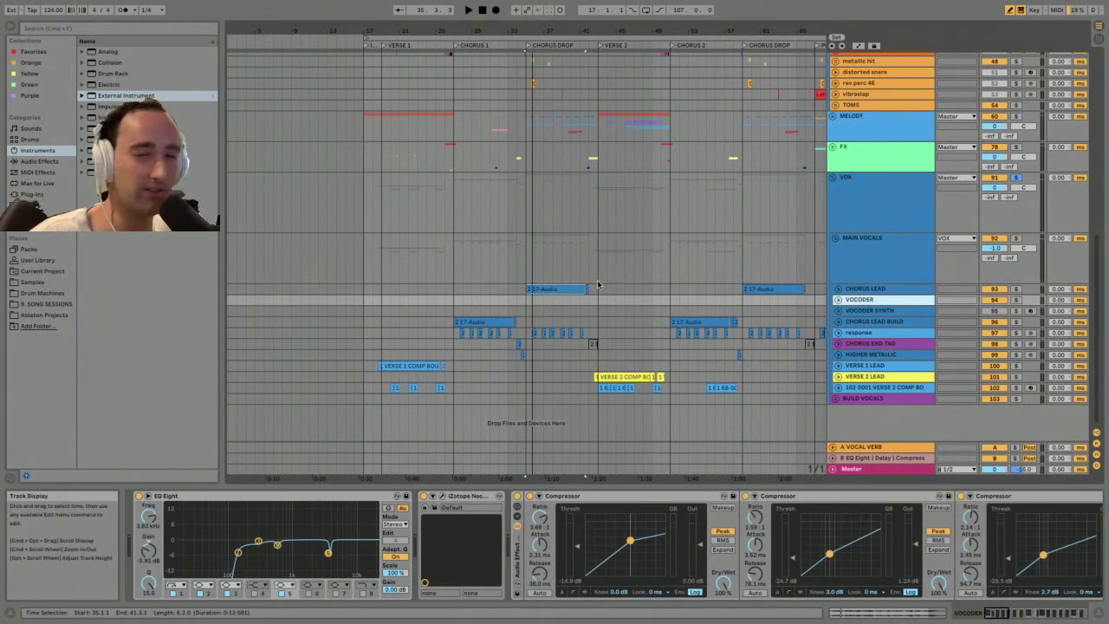
- Play the vocals from bar 37 in the chorus drop while viewing the MAIN VOCALS group's effects
click(547, 256)
key(space)
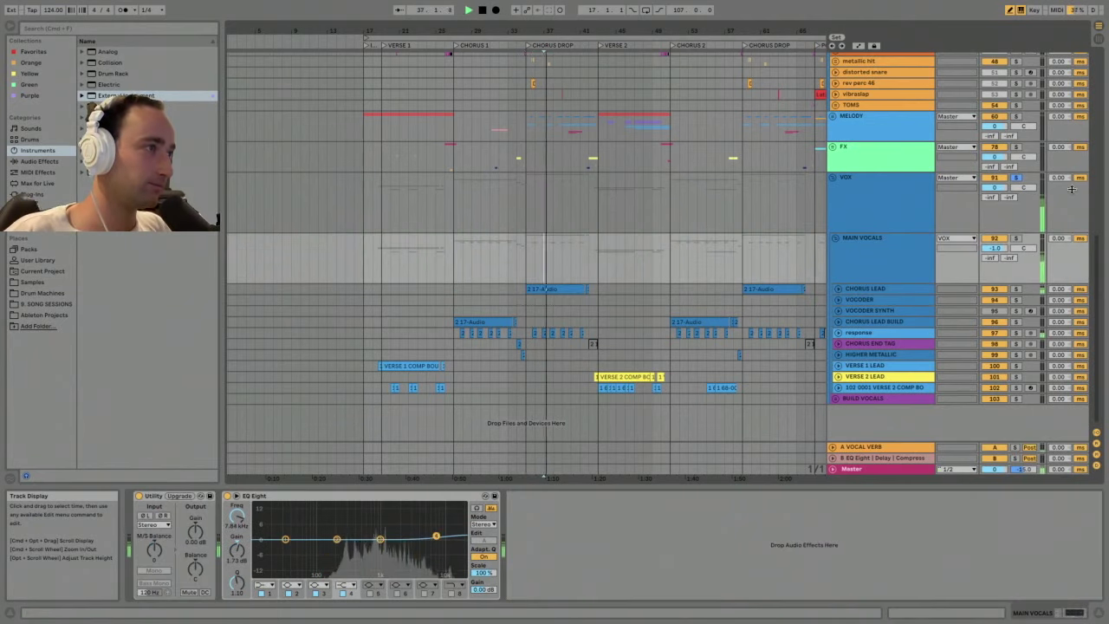
click(872, 260)
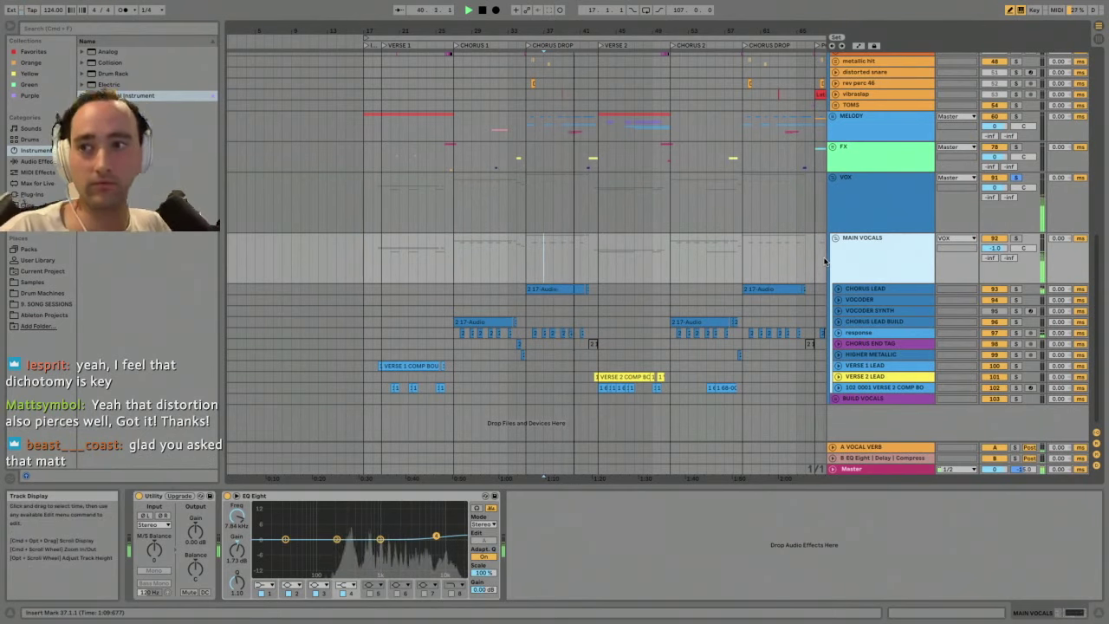
key(space)
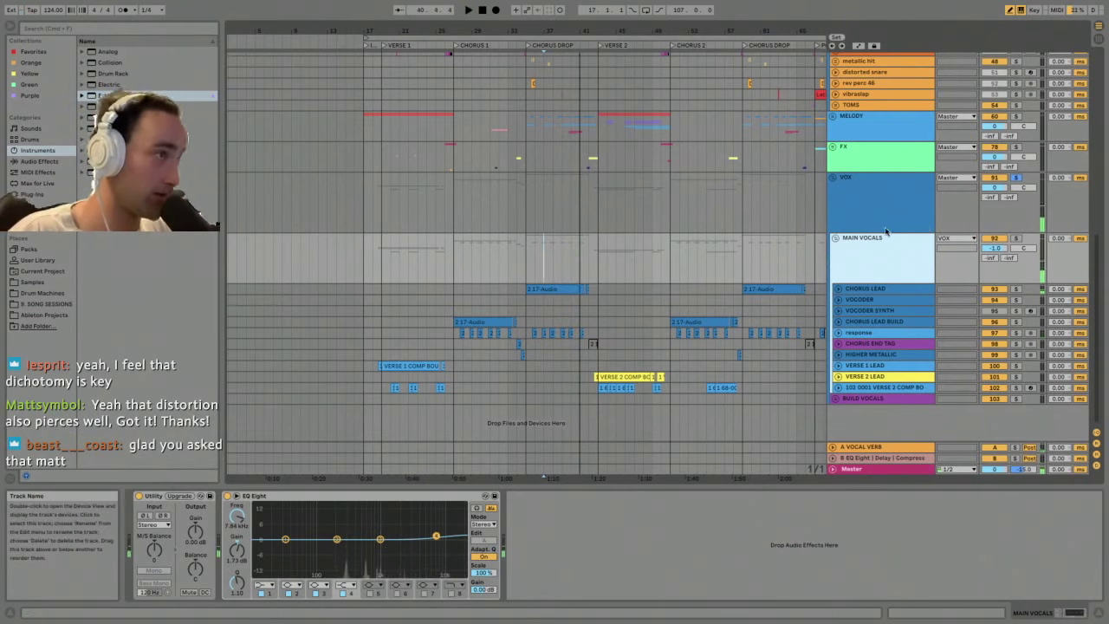
- Highlight the Verse 2 section across the MAIN VOCALS group and inspect the VERSE 2 LEAD and response effects chains
click(835, 239)
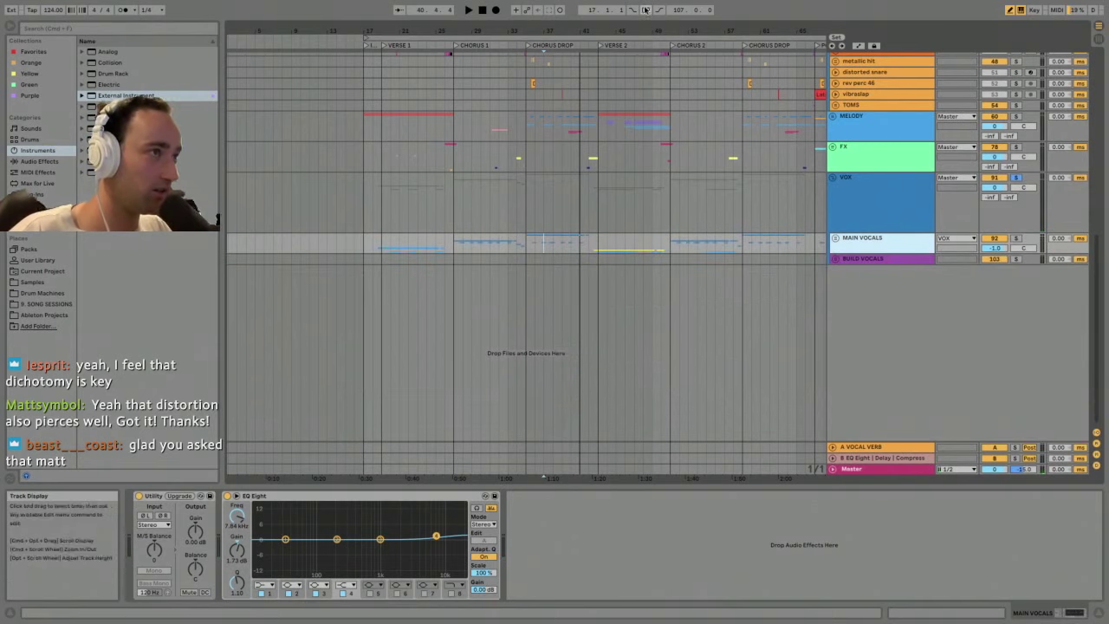
drag(662, 29, 529, 12)
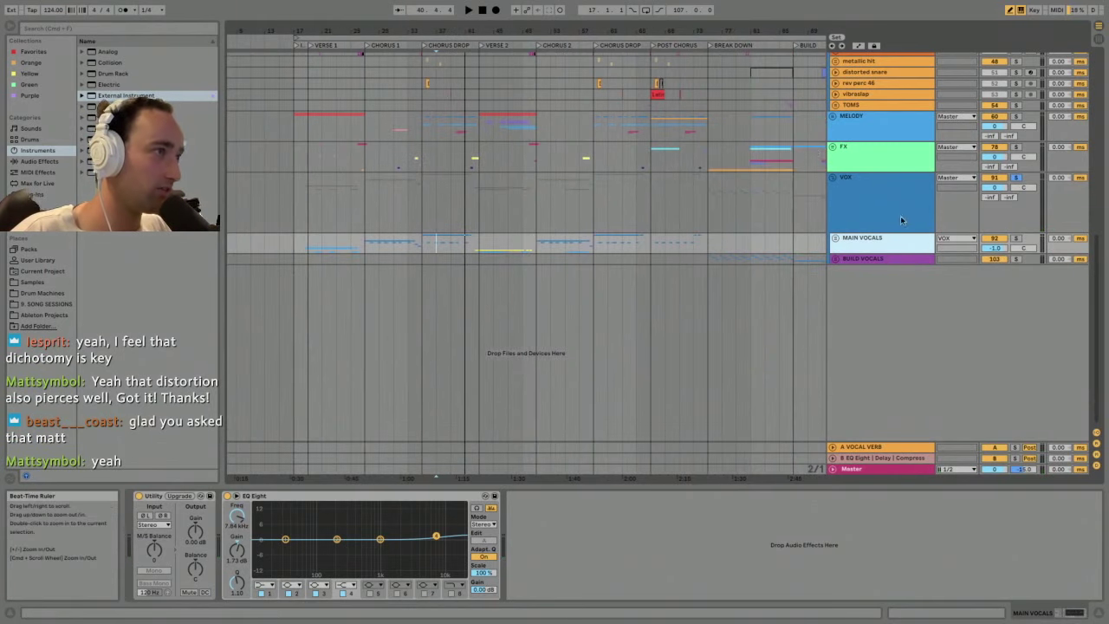
click(835, 238)
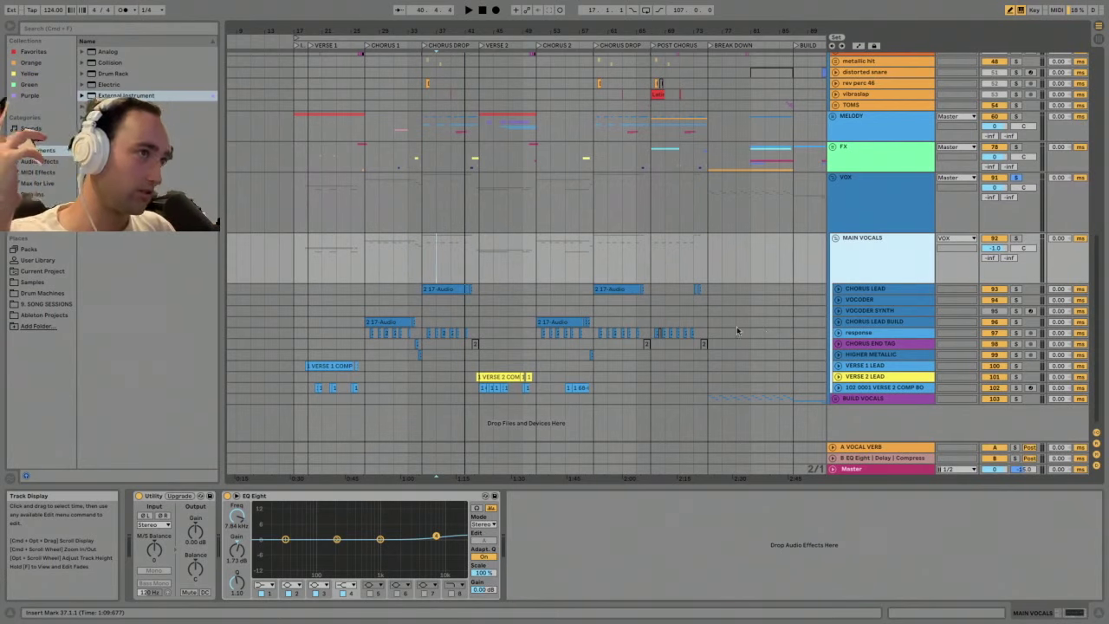
click(479, 268)
drag(475, 268, 532, 255)
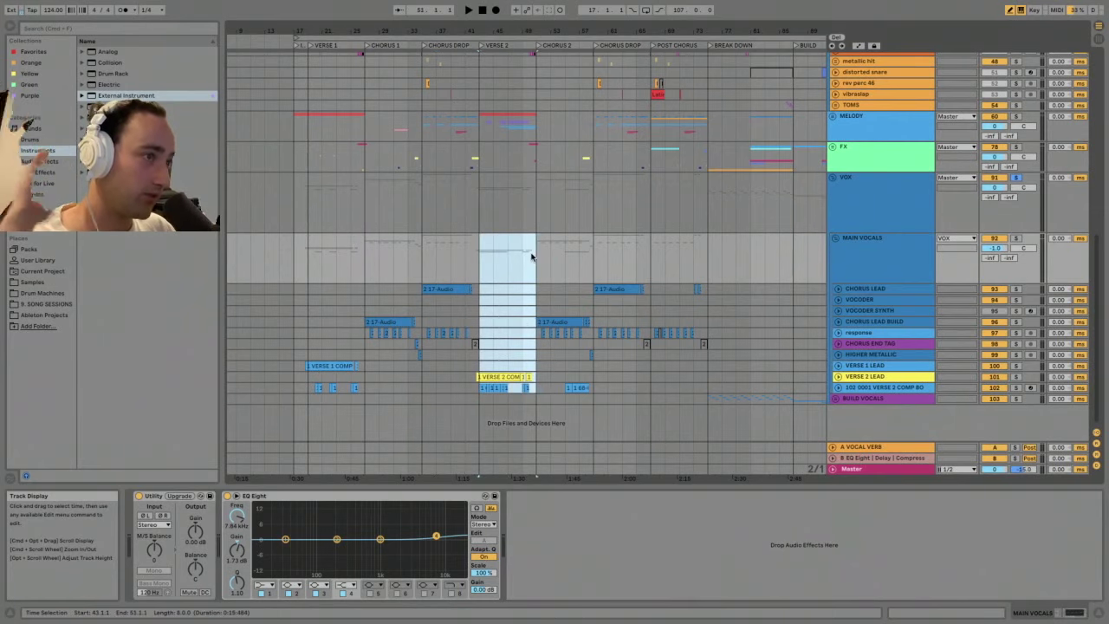
click(491, 375)
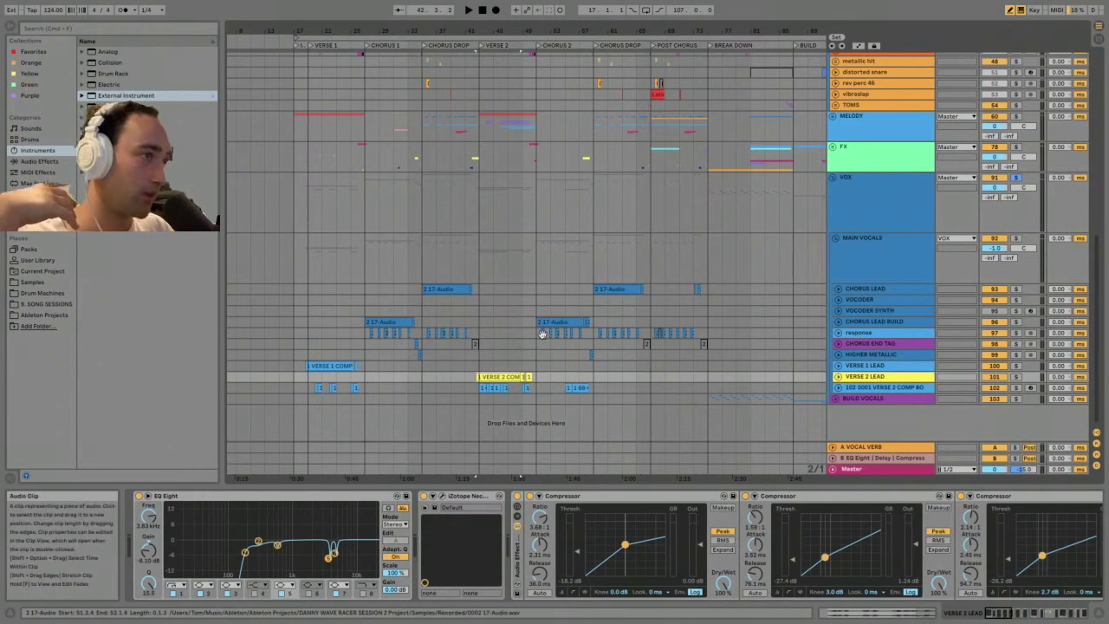
click(678, 335)
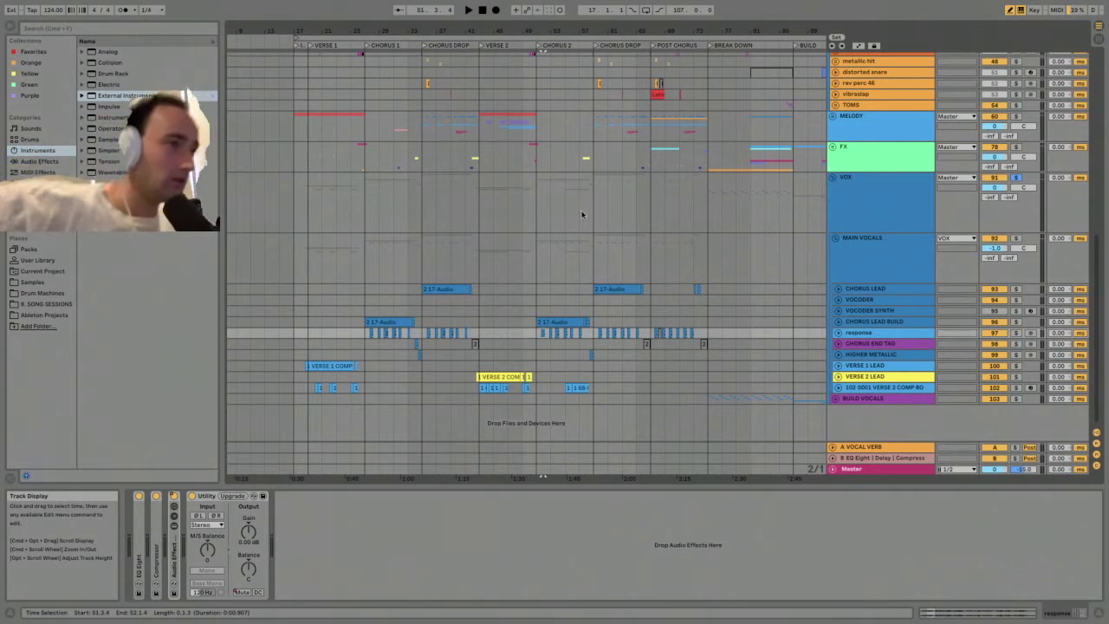
- Unfold the BUILD VOCALS group and play it soloed from the start of the break down at bar 75
mouse_move(620, 31)
mouse_down()
mouse_move(598, 52)
mouse_move(438, 51)
mouse_move(438, 39)
mouse_up()
click(559, 260)
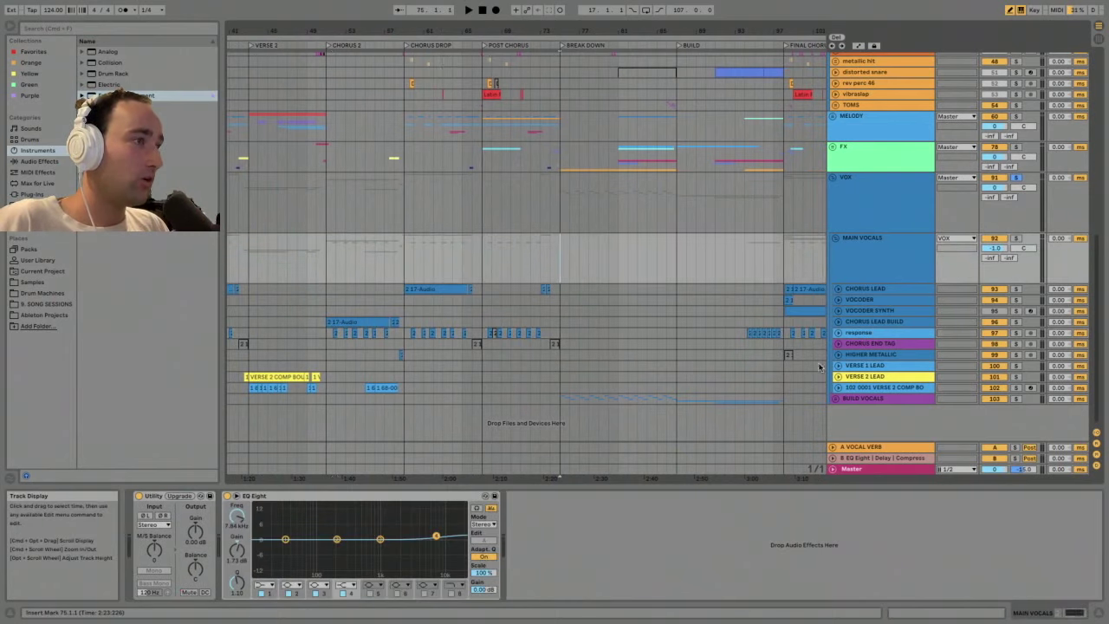
click(849, 398)
click(835, 399)
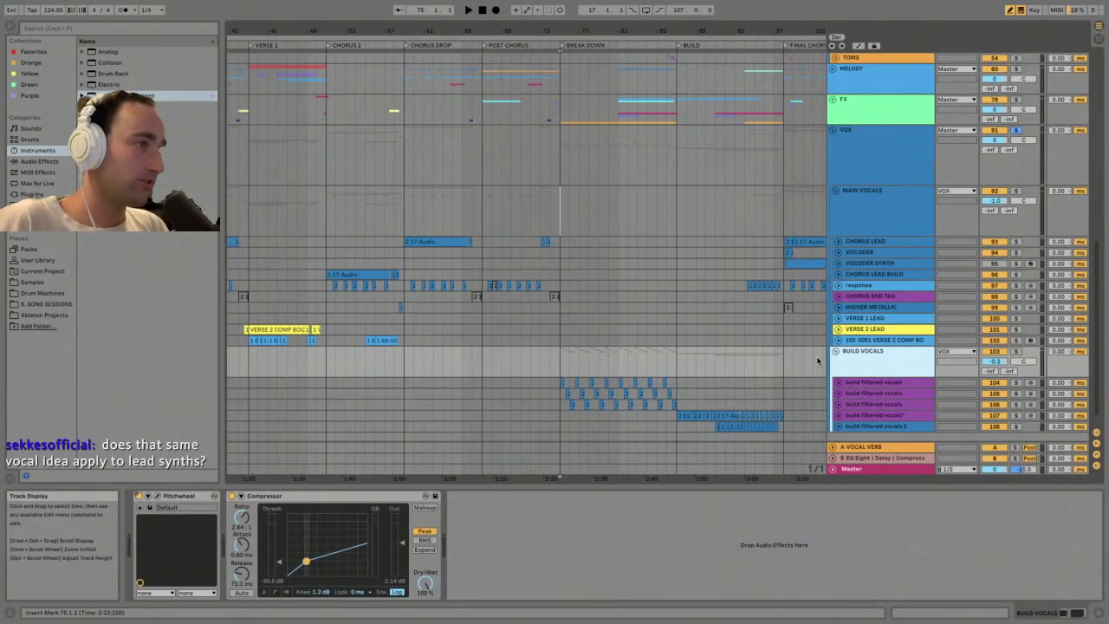
key(space)
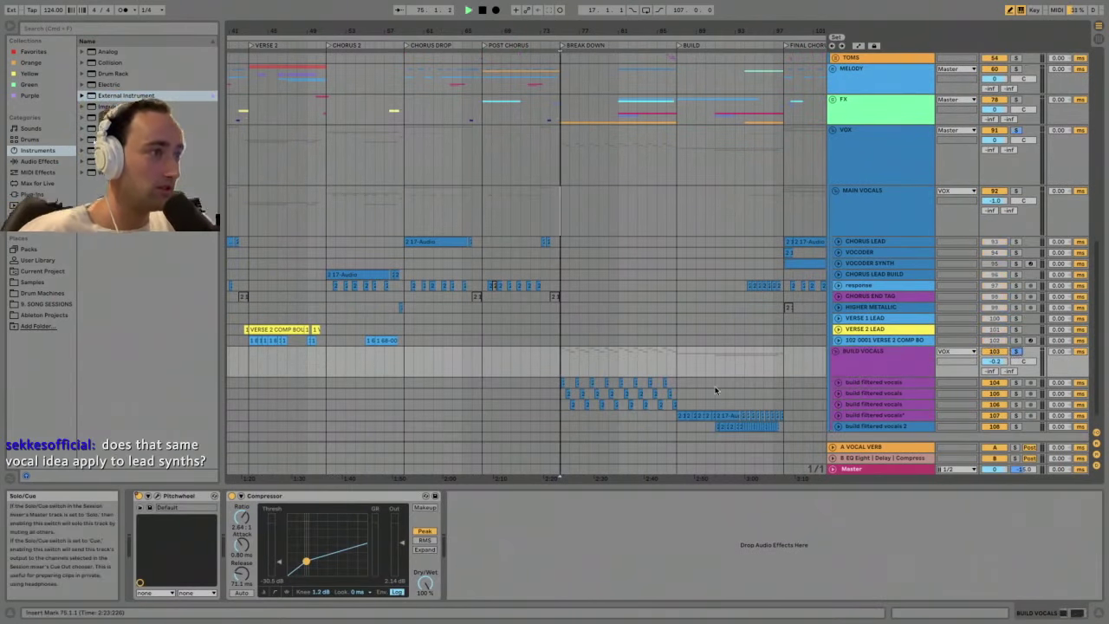
- Stop playback and unfold the first three build filtered vocals tracks to show their break down clips and mixer settings
click(881, 394)
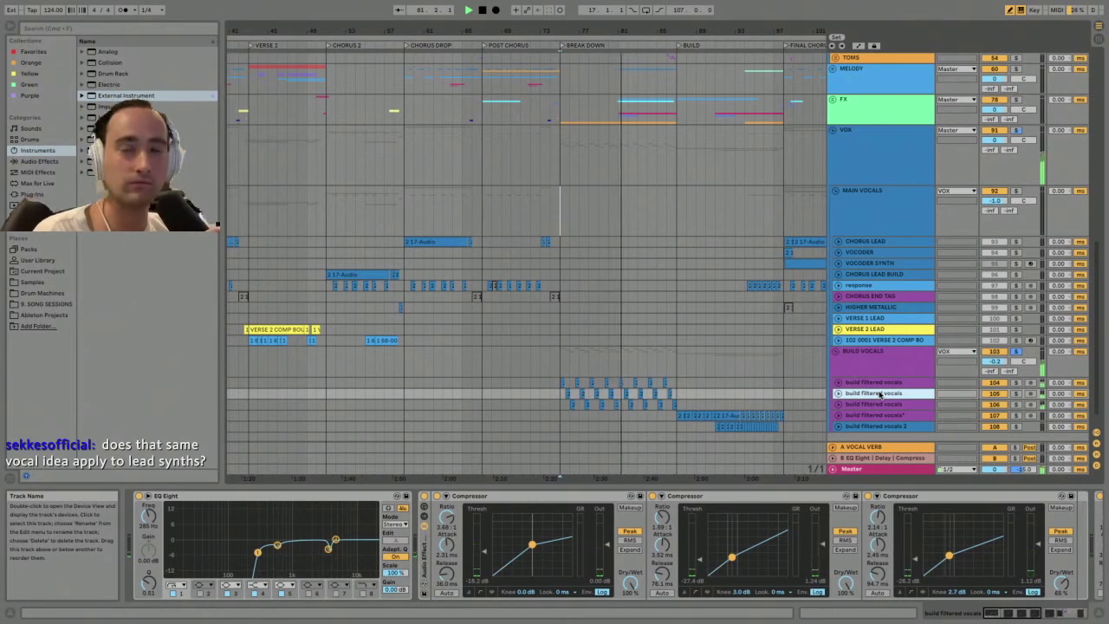
drag(639, 32, 639, 96)
key(space)
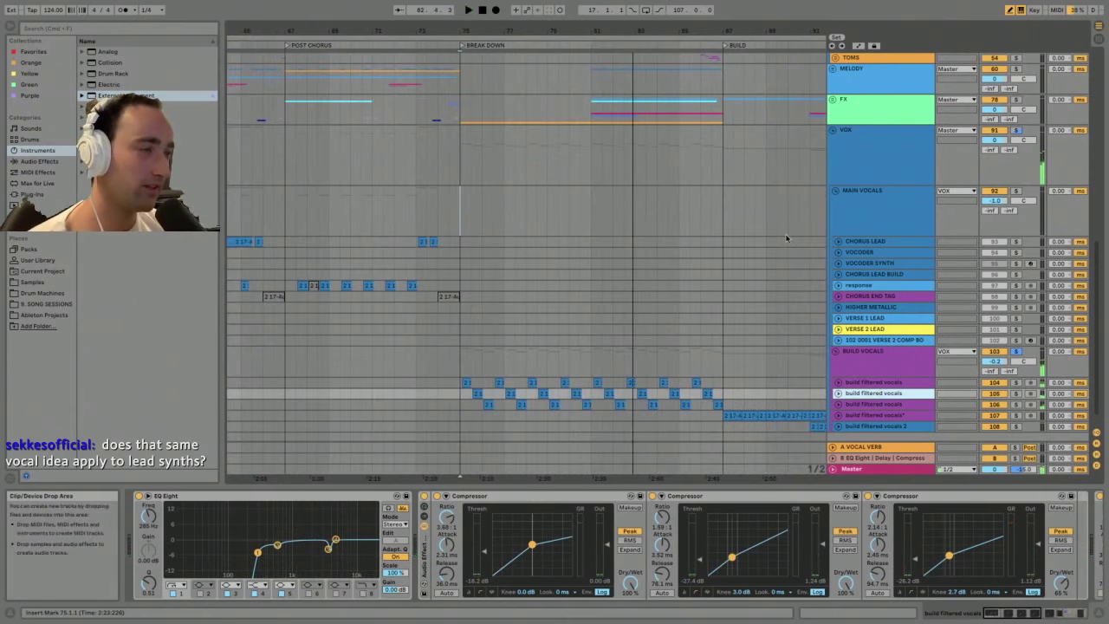
alt+click(838, 394)
key(super+d)
click(863, 398)
click(872, 376)
click(868, 411)
click(869, 322)
scroll(659, 331, down, 1)
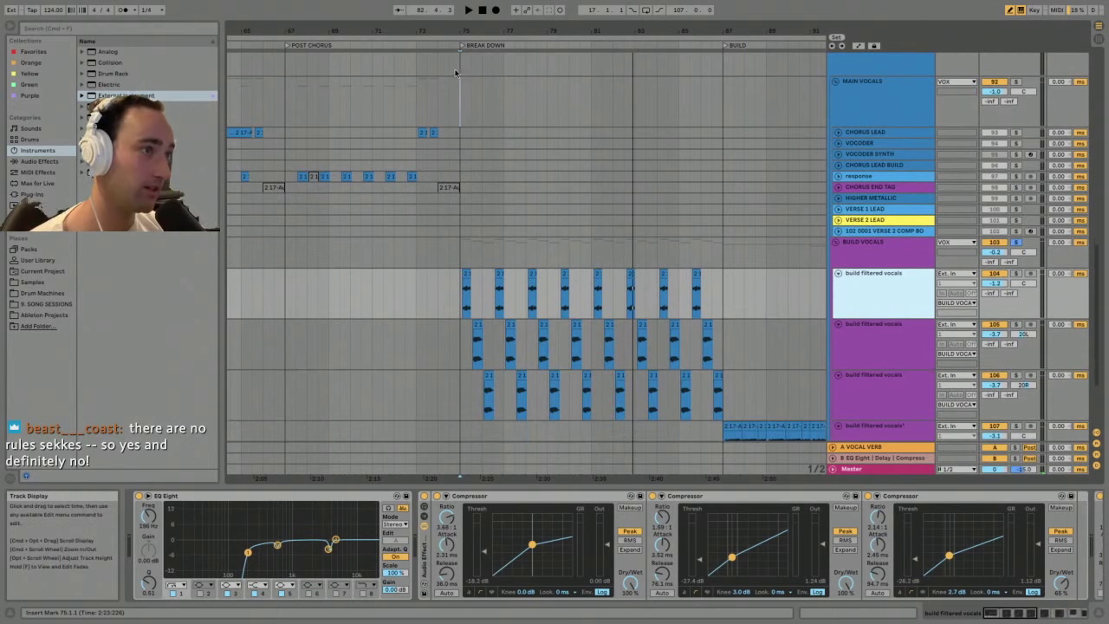
- Fold the first EQ Eight and Audio Effect Rack on the first two build filtered vocals tracks to examine their remaining effects
double_click(366, 497)
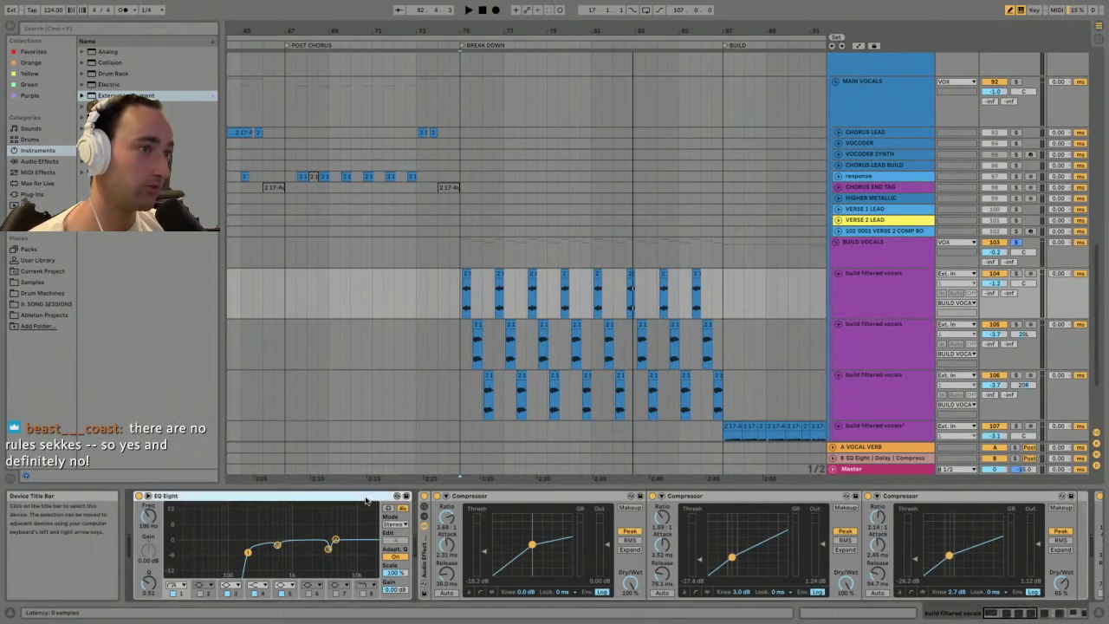
double_click(160, 558)
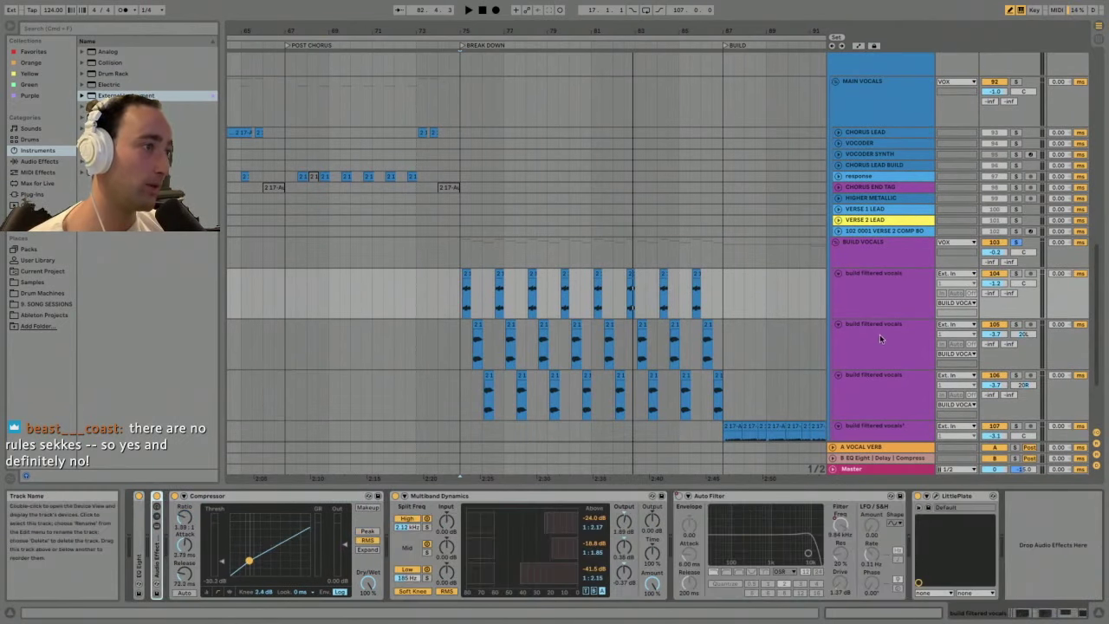
click(875, 374)
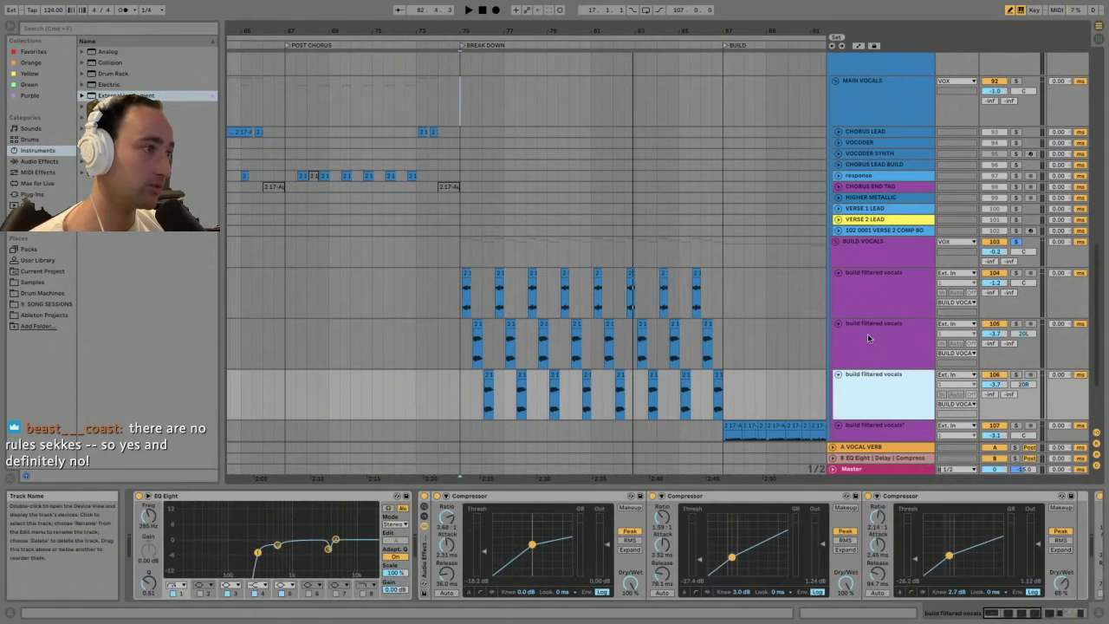
click(870, 346)
click(242, 501)
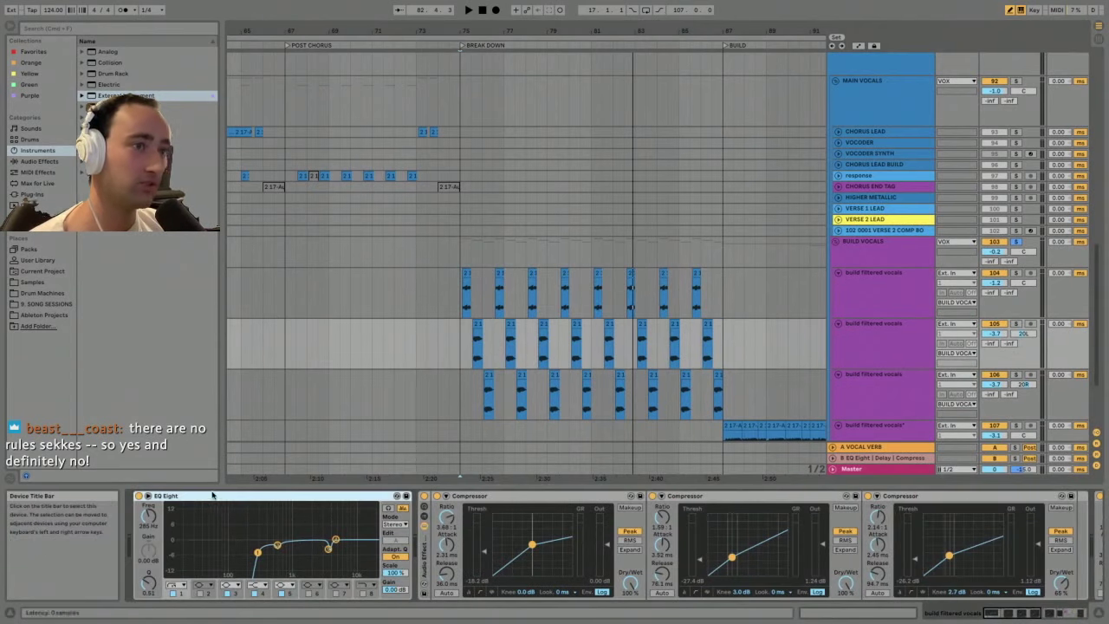
double_click(212, 495)
double_click(158, 546)
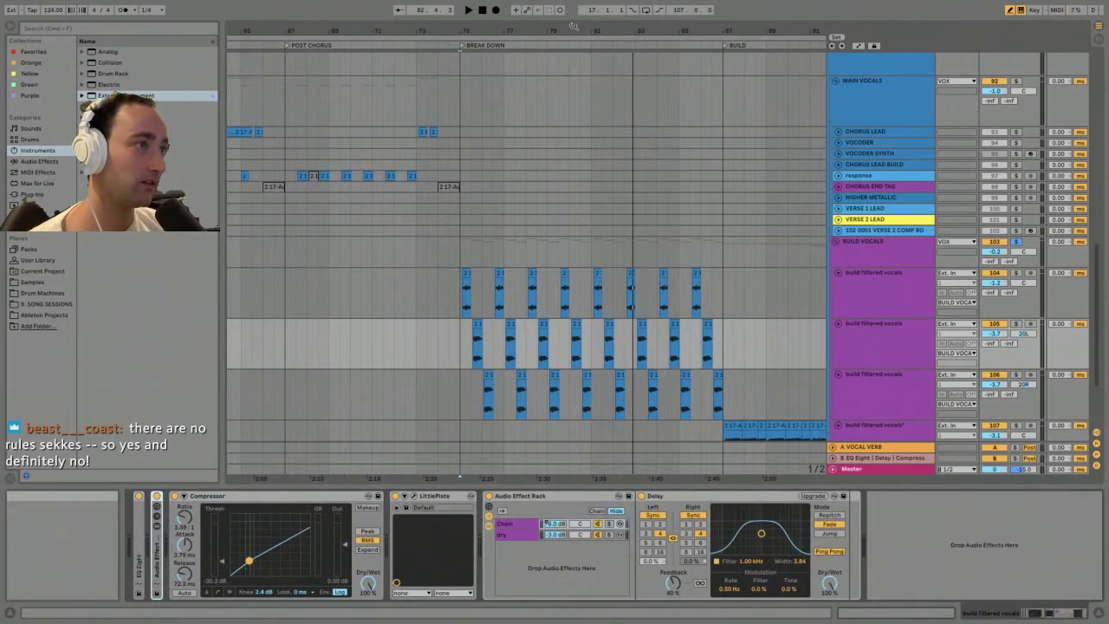
- Highlight the break down and build sections on the first build filtered vocals track and bring the lower build vocal tracks into view
drag(573, 26, 573, 22)
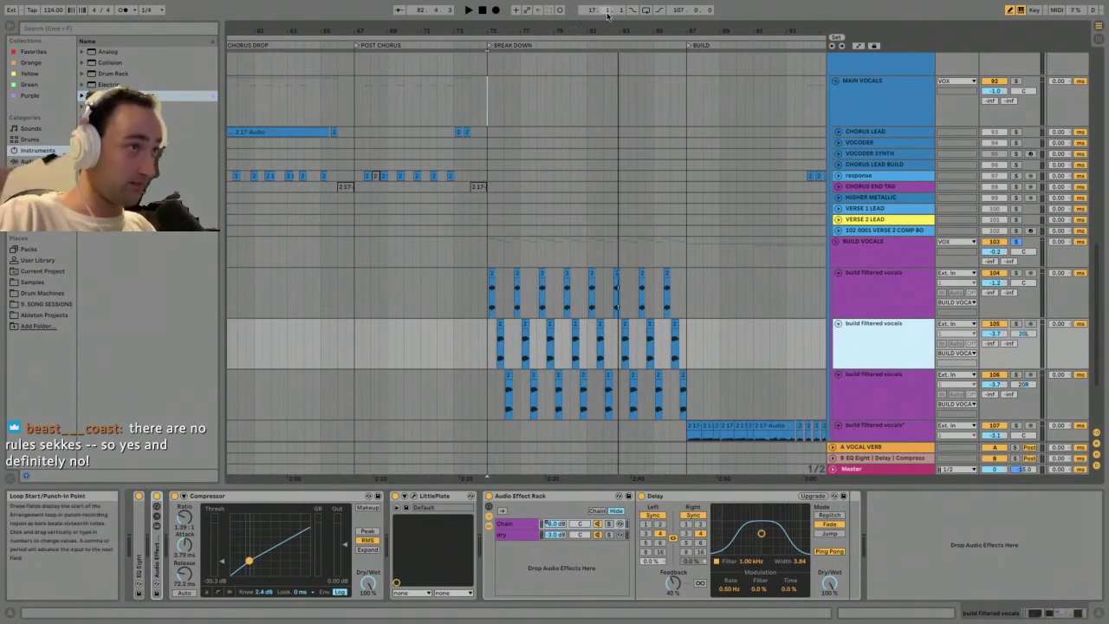
drag(650, 28, 460, 29)
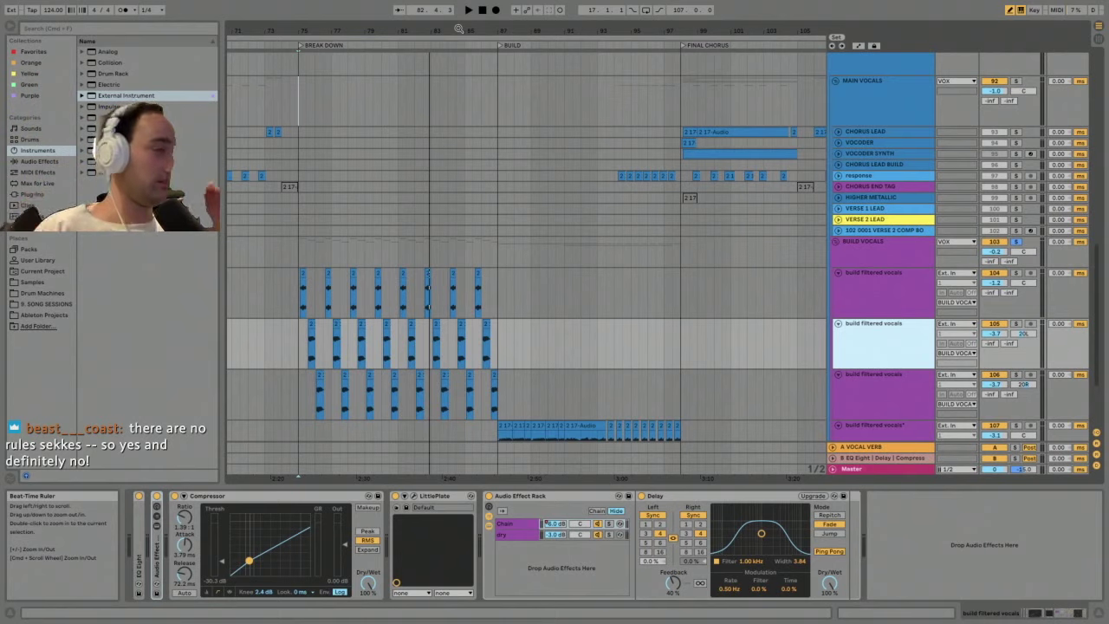
drag(460, 29, 459, 22)
drag(343, 292, 619, 296)
scroll(537, 325, down, 3)
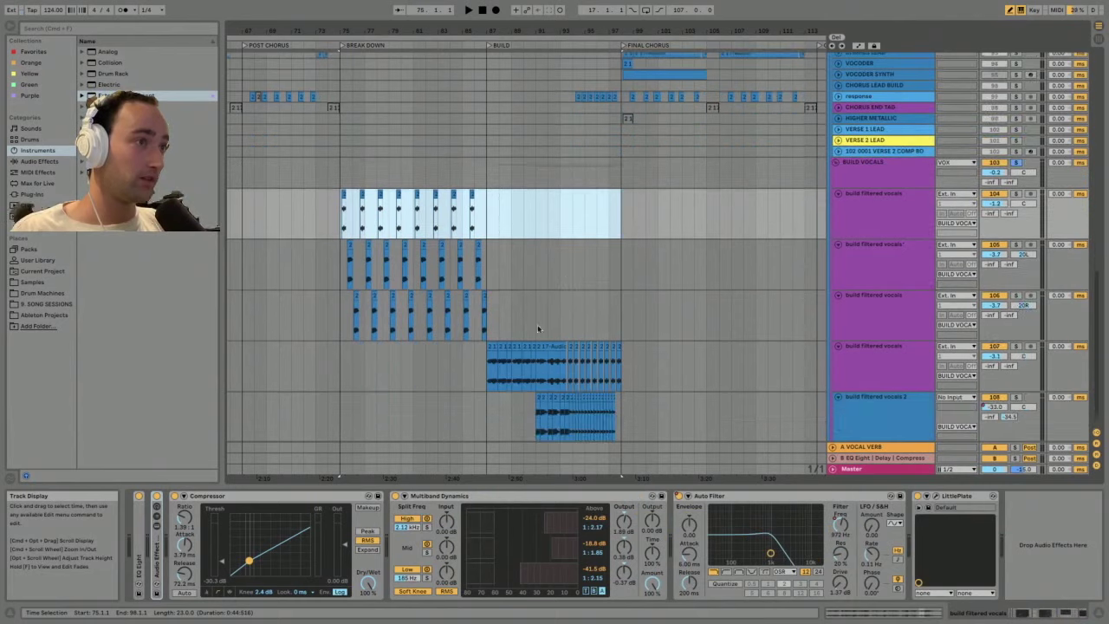
- Select the bar 79 clip on the third build filtered vocals track and play the break down until the build starts
click(393, 294)
key(space)
scroll(722, 332, down, 1)
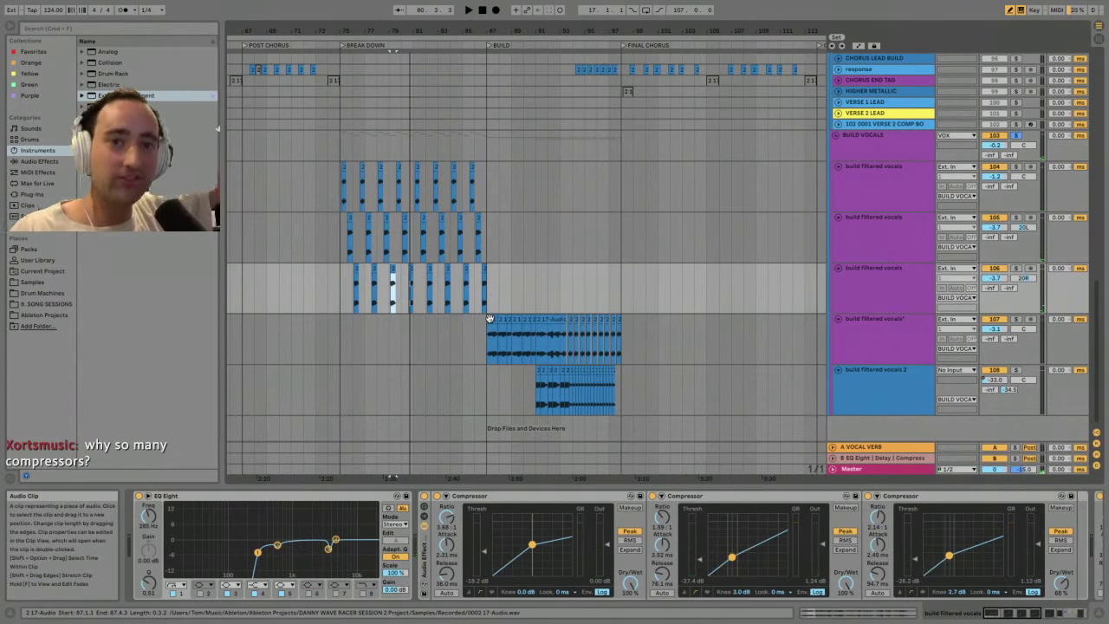
key(space)
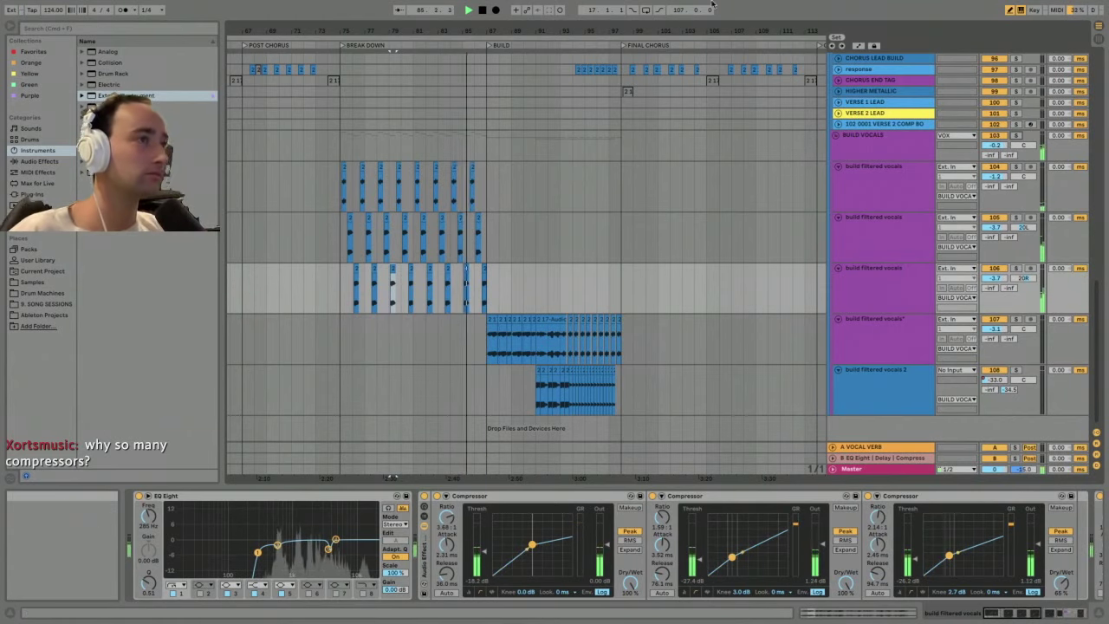
mouse_move(469, 31)
mouse_down()
mouse_move(474, 113)
mouse_move(573, 101)
mouse_move(573, 29)
mouse_up()
key(space)
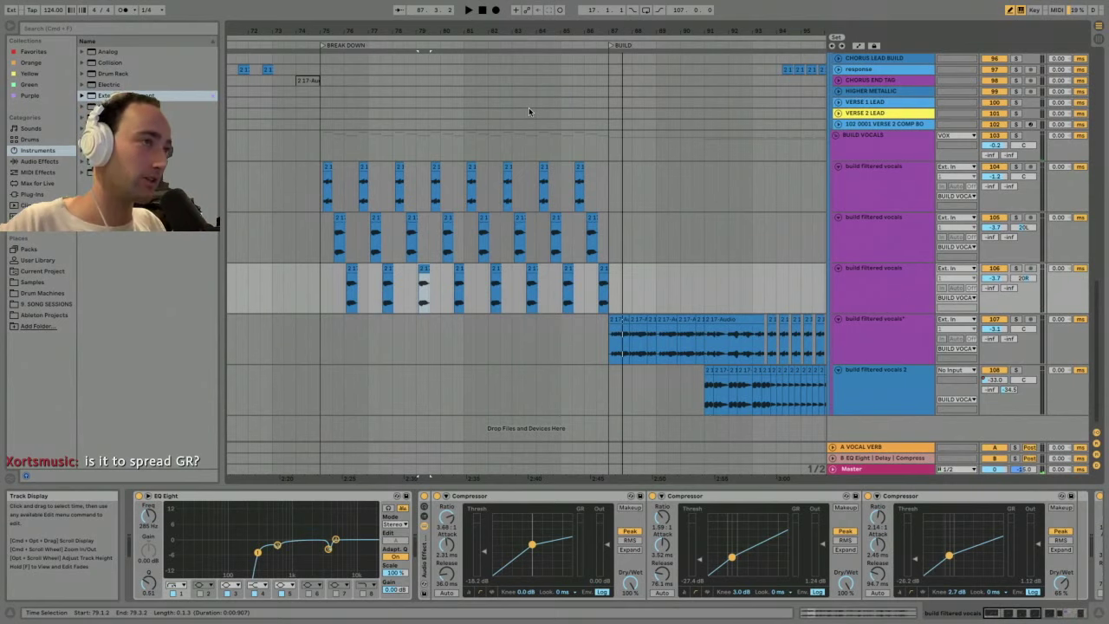
- Solo the fourth build filtered vocals track and play it from the start of the build at bar 87
drag(528, 31, 468, 12)
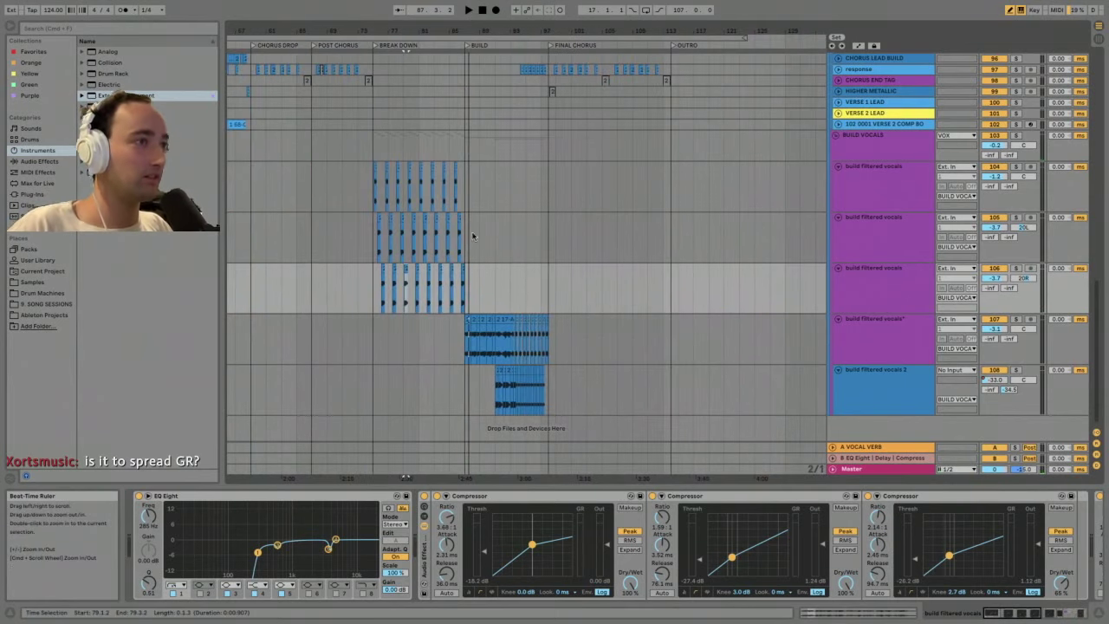
click(466, 301)
mouse_move(495, 33)
mouse_down()
mouse_move(497, 53)
mouse_move(720, 40)
mouse_move(545, 71)
mouse_move(481, 31)
mouse_up()
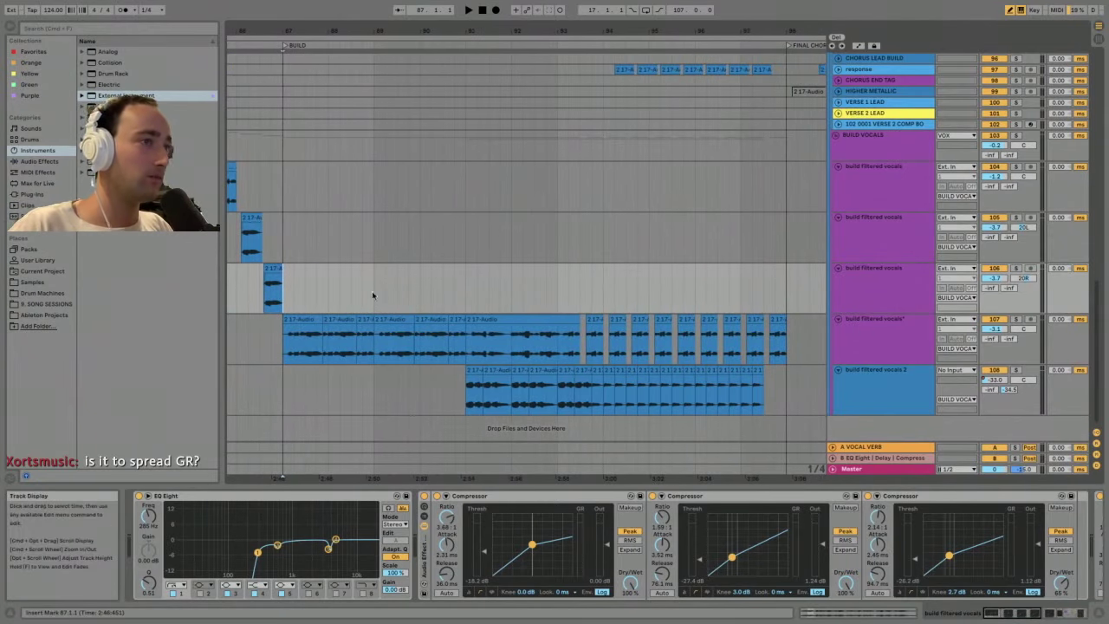
click(314, 319)
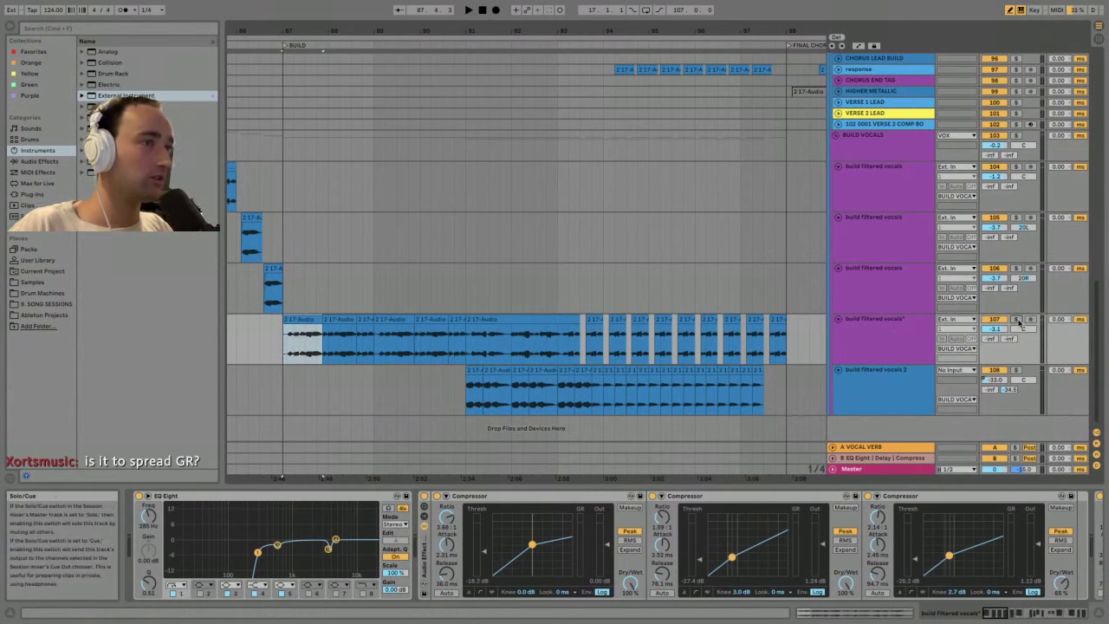
key(space)
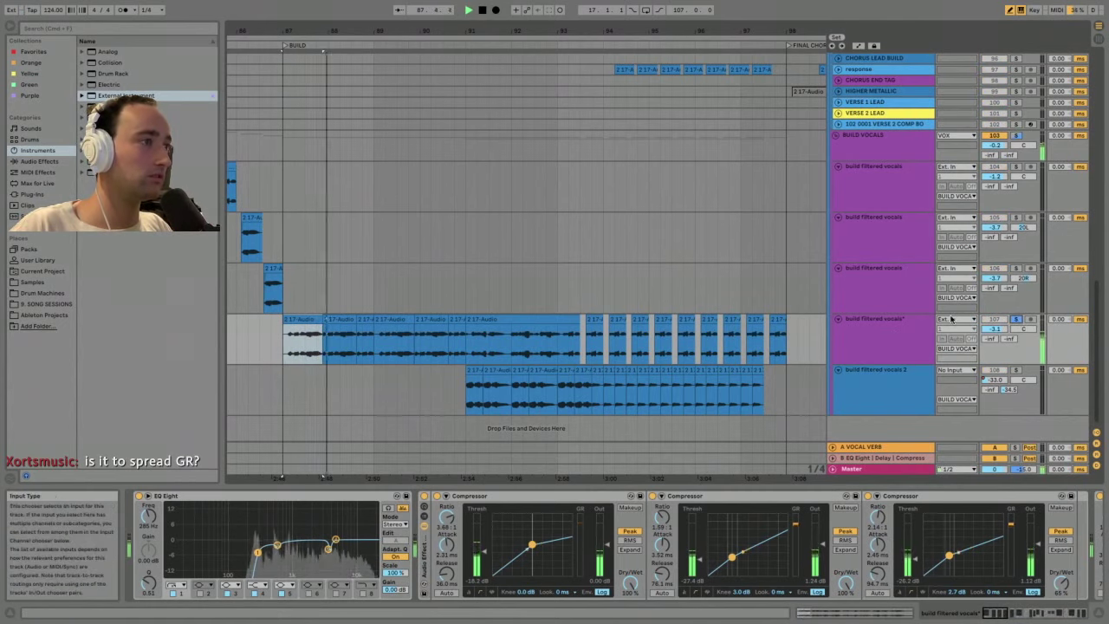
- Compare the effects chains of the fourth build filtered vocals track and build filtered vocals 2, and stop playback
click(893, 330)
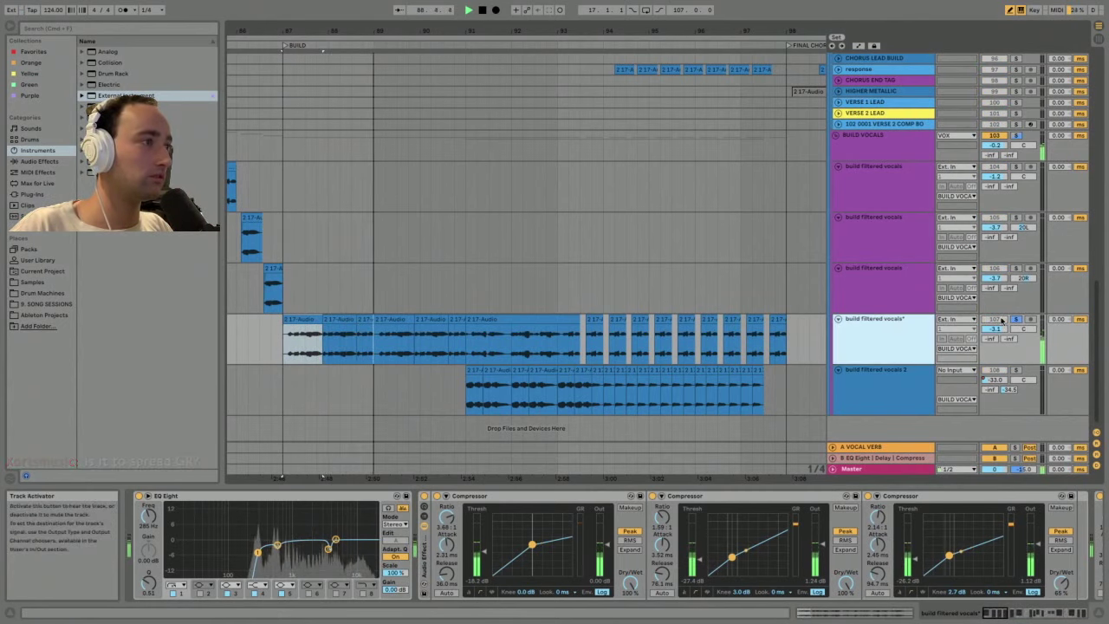
click(868, 399)
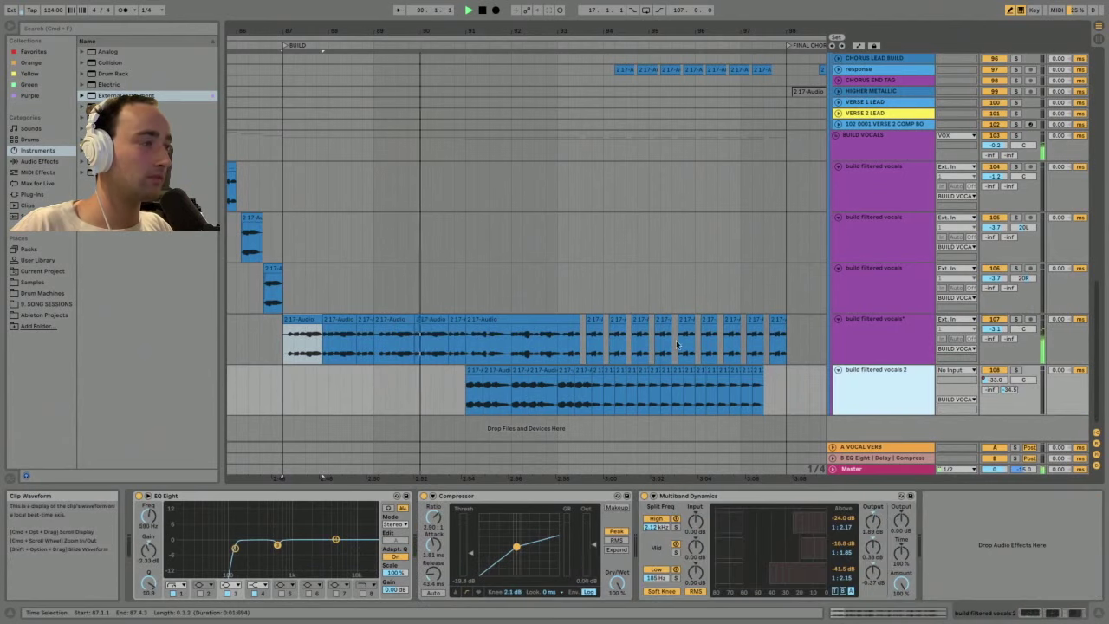
click(872, 331)
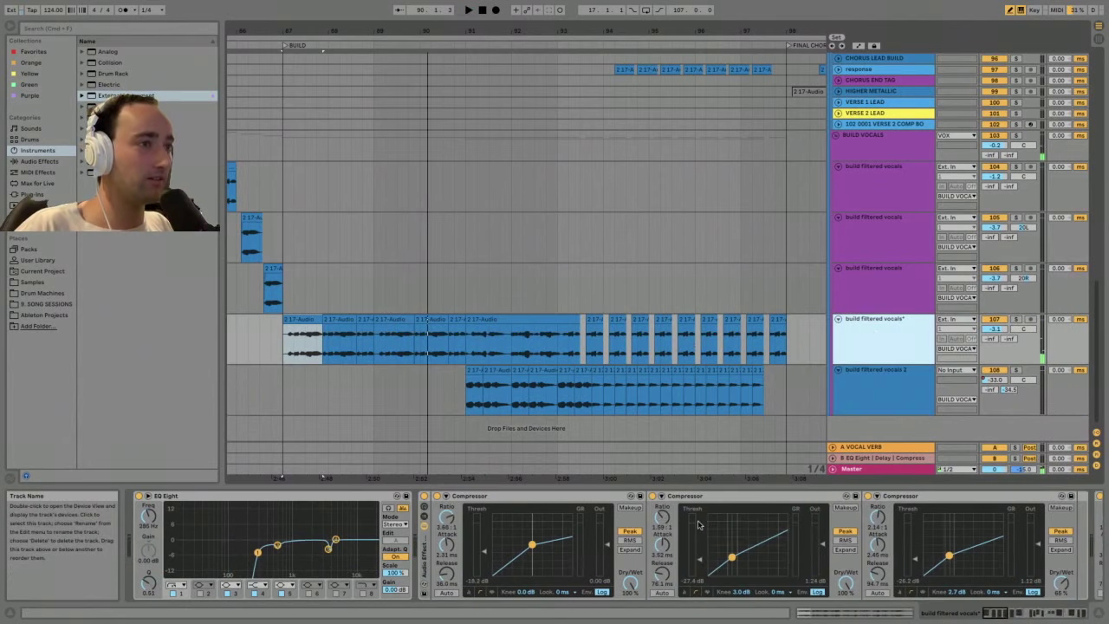
- Fold the first EQ Eight on the fourth build filtered vocals track, show its successive Compressors, and play the build phrase through them
double_click(309, 497)
scroll(151, 559, right, 5)
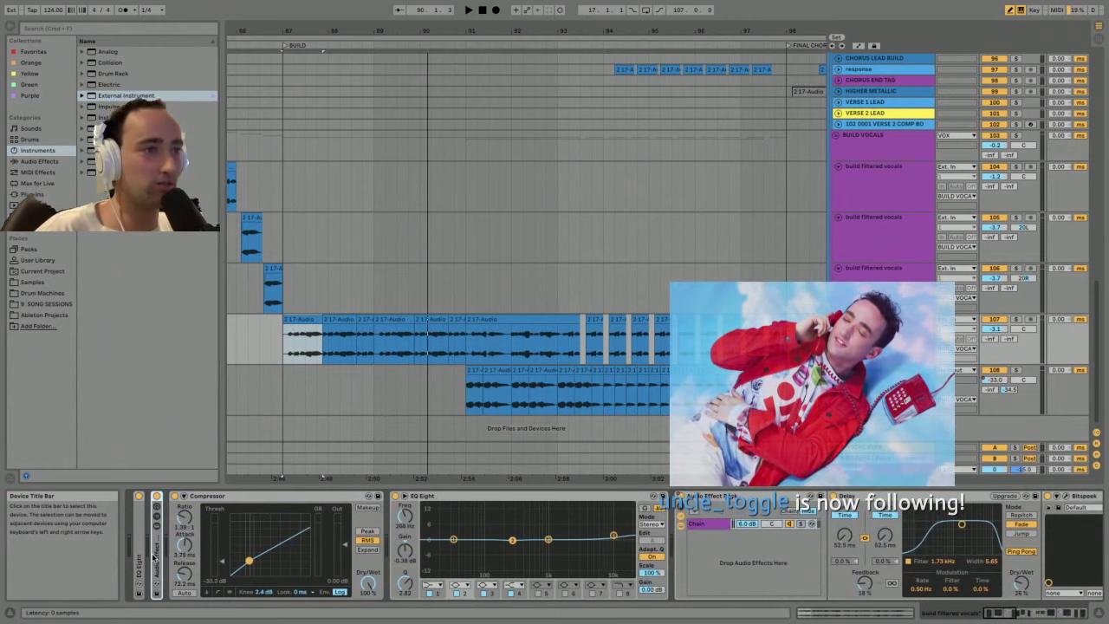
scroll(155, 559, left, 5)
double_click(277, 497)
double_click(297, 499)
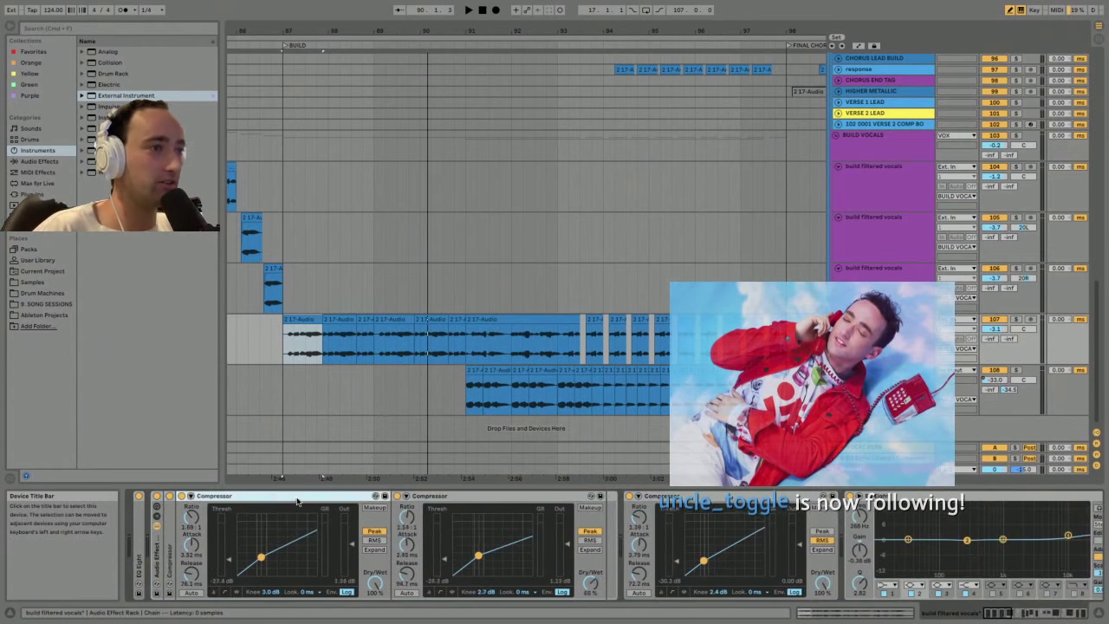
double_click(309, 497)
double_click(193, 513)
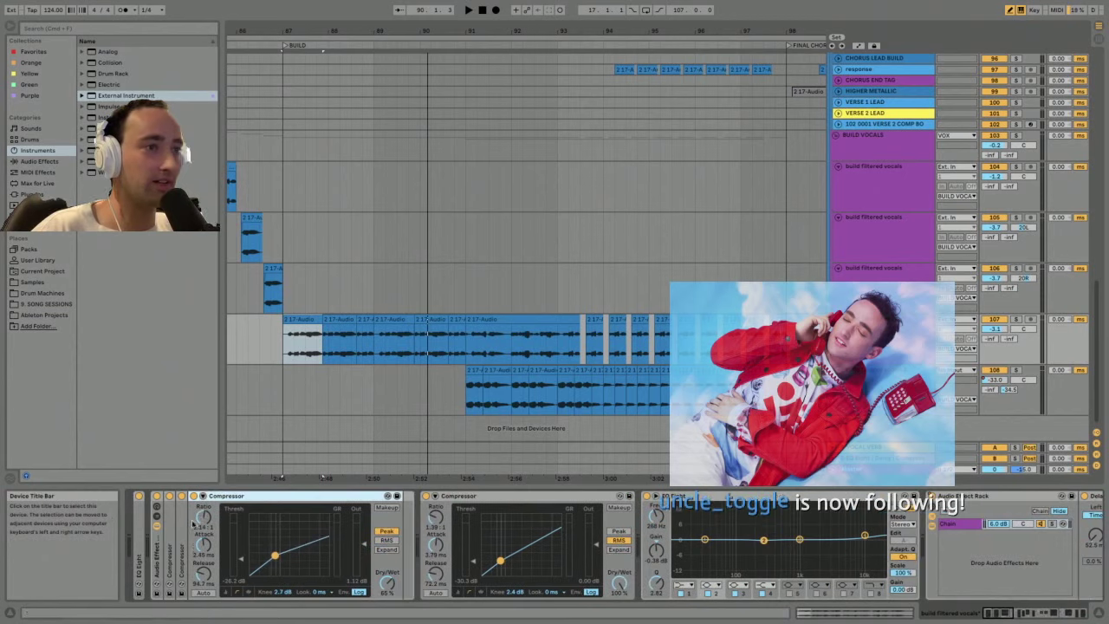
double_click(179, 513)
double_click(171, 514)
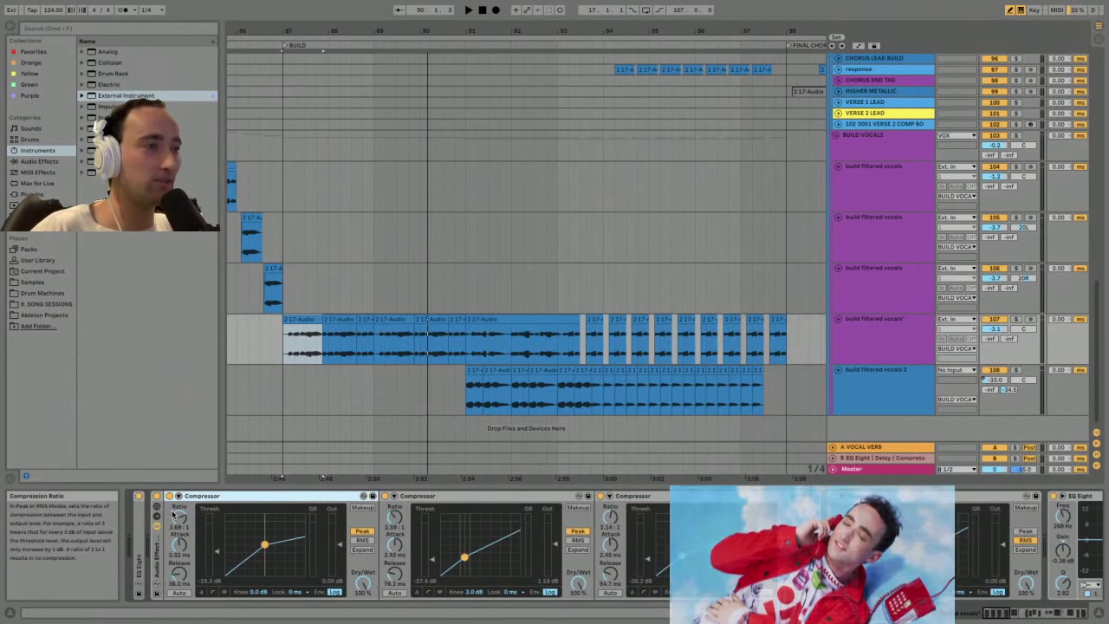
key(space)
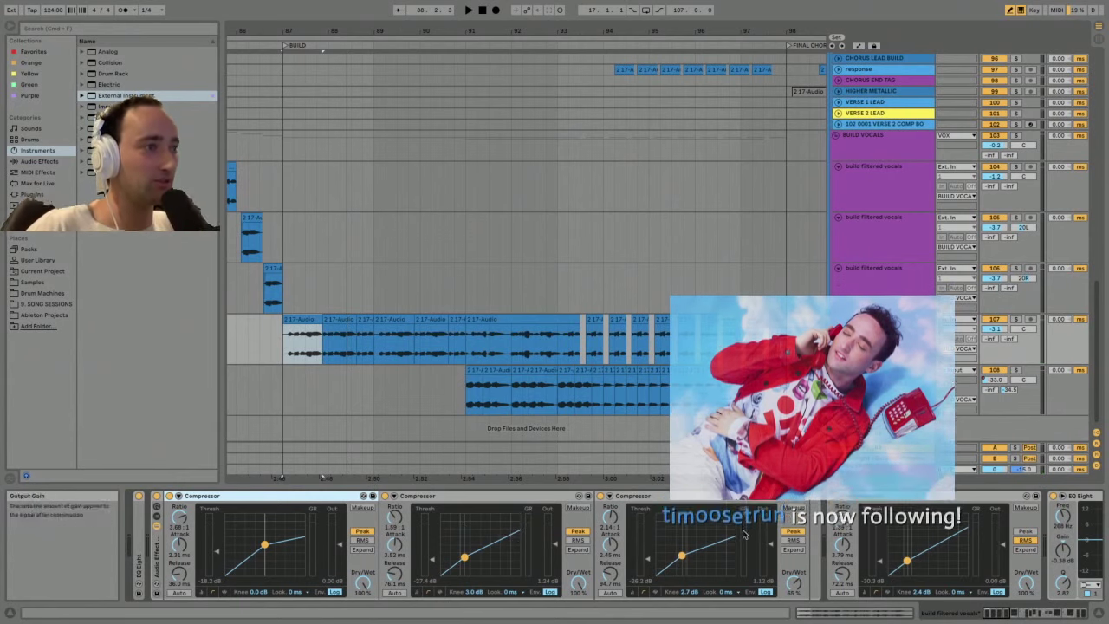
key(space)
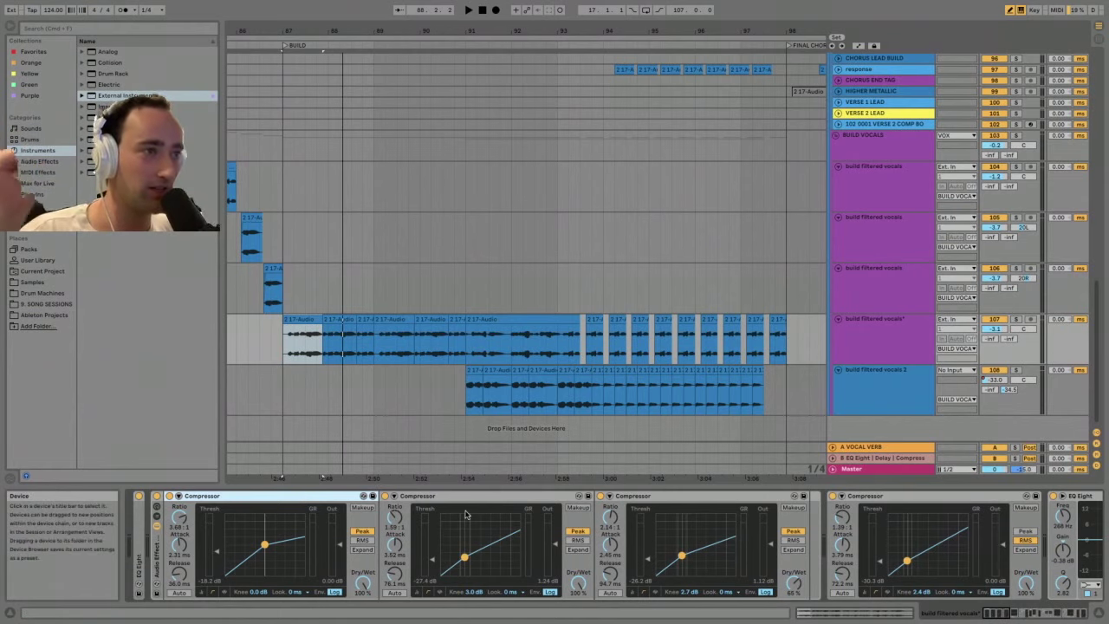
- Fold the Compressors on the fourth build filtered vocals track to show the EQ Eight, delay rack and filter behind them
double_click(630, 497)
double_click(480, 498)
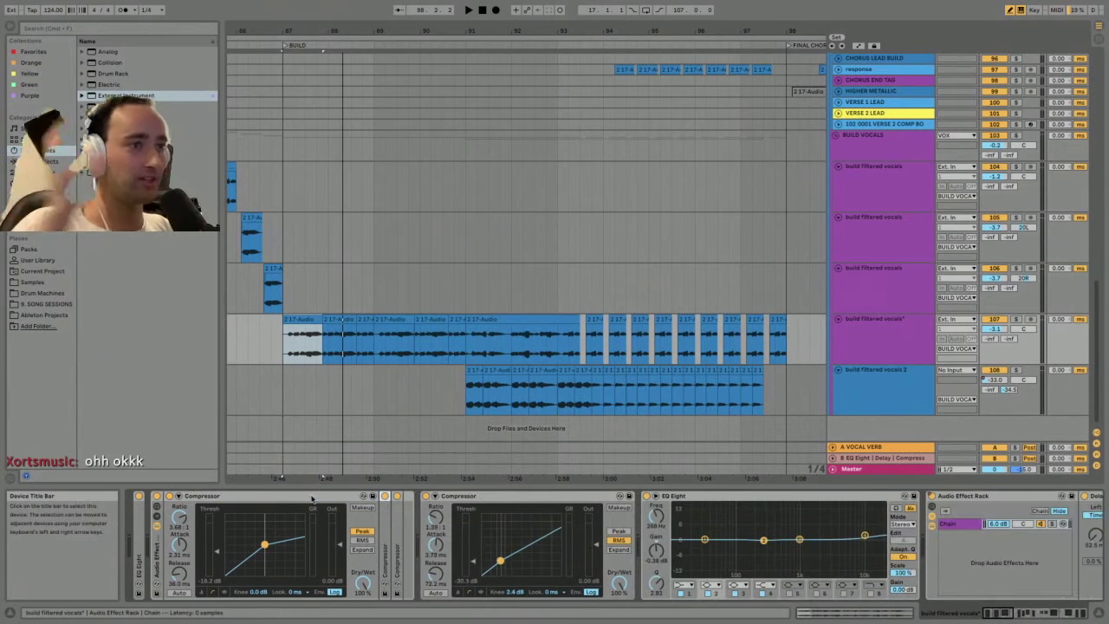
double_click(311, 497)
double_click(309, 498)
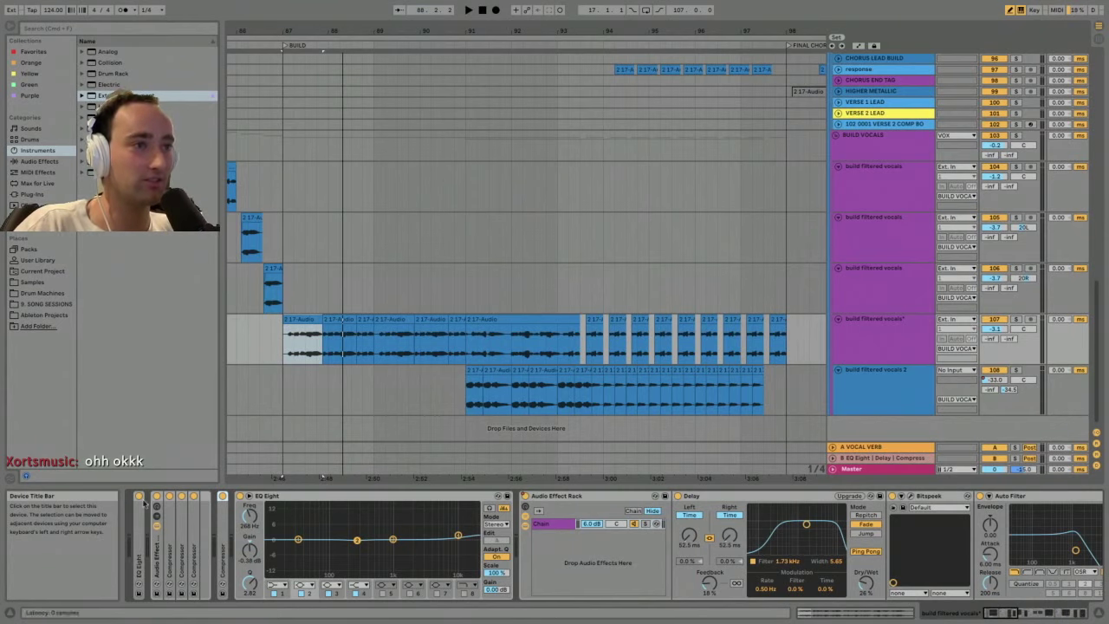
double_click(170, 529)
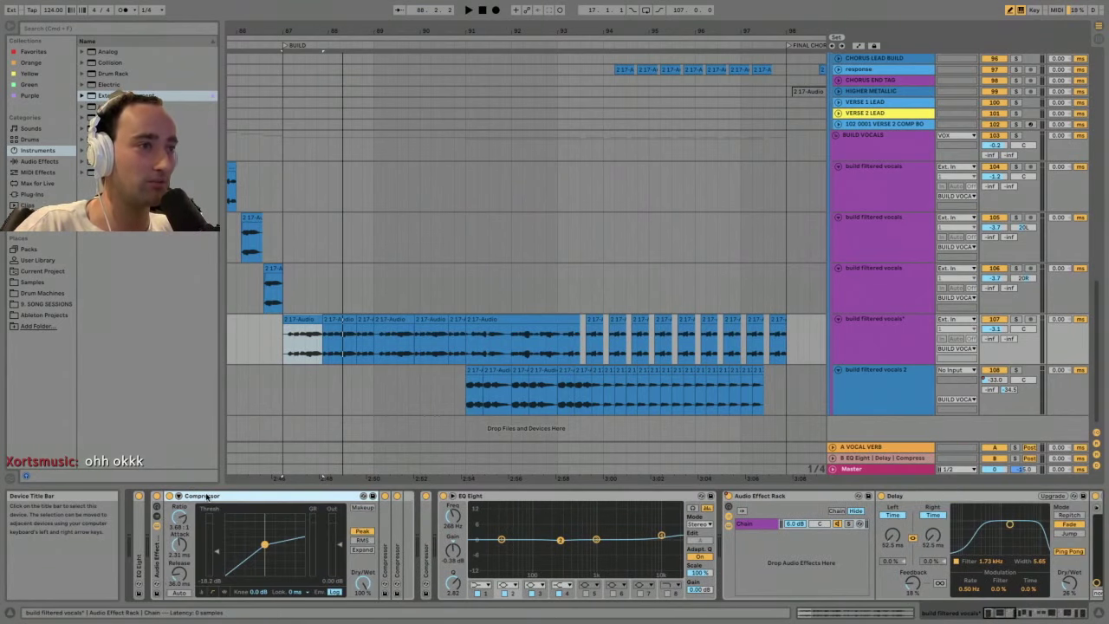
double_click(206, 497)
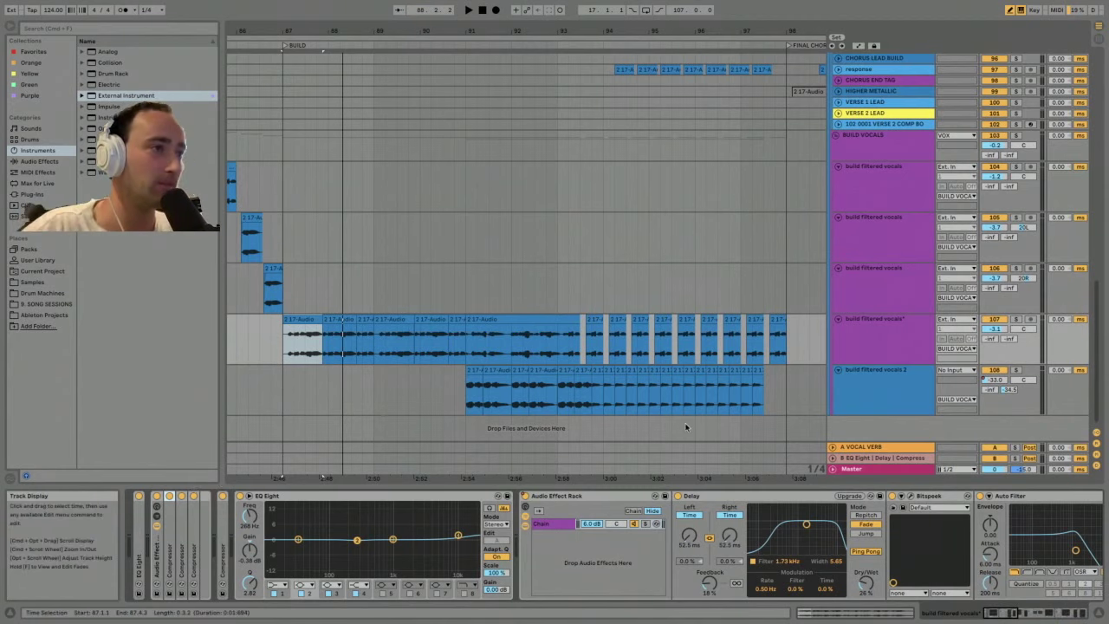
- Check the build filtered vocals 2 effects, and fold further devices on the fourth build filtered vocals track to examine its delay/dry rack
drag(529, 390, 557, 390)
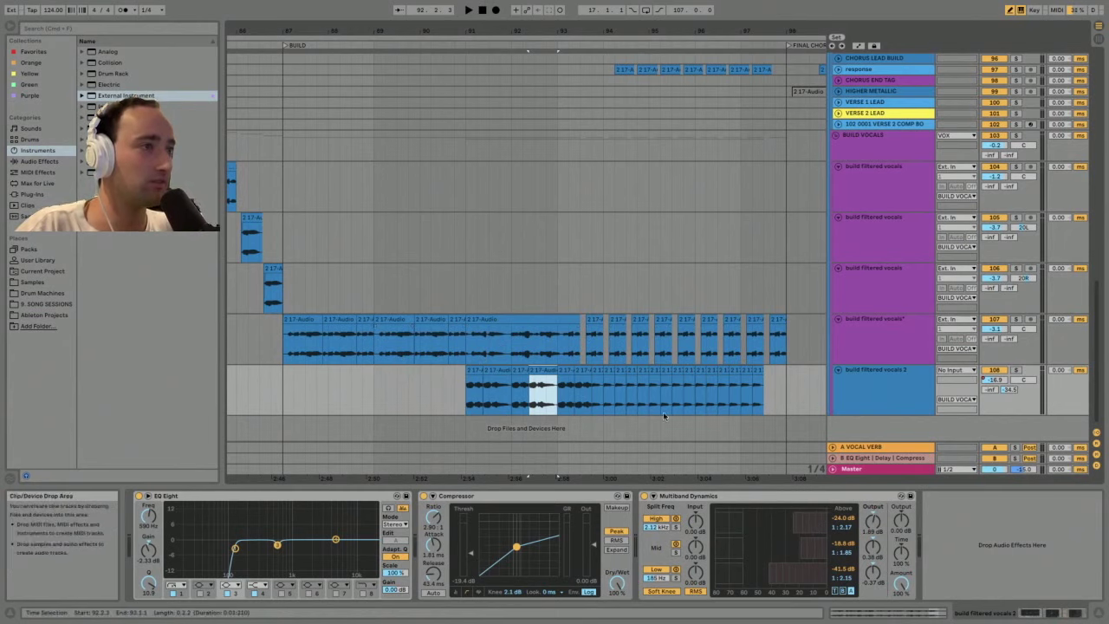
click(347, 322)
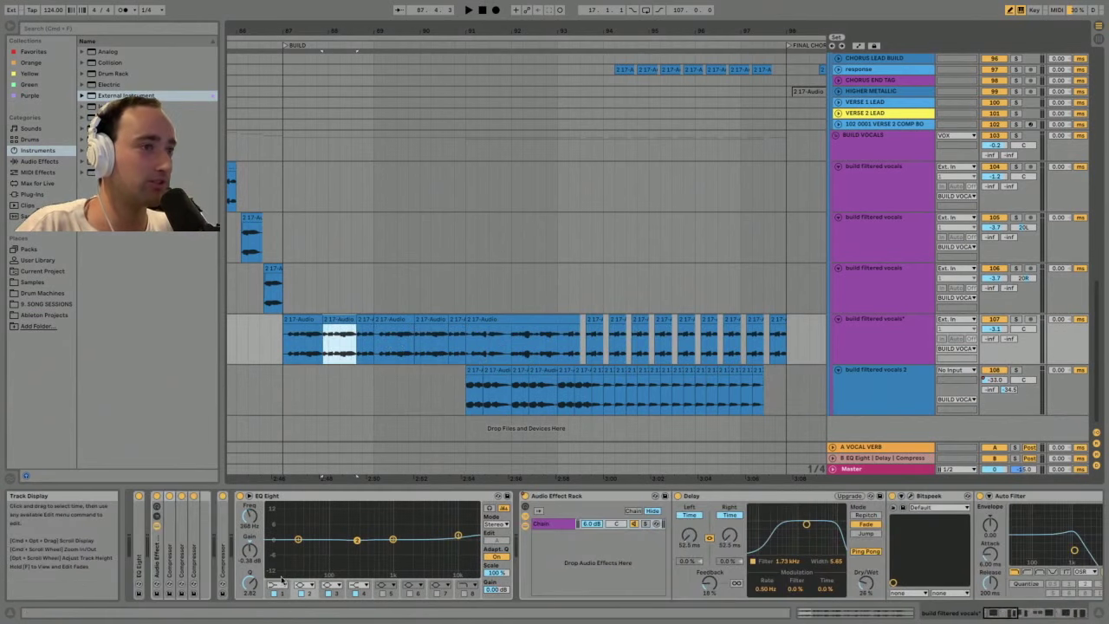
double_click(339, 496)
double_click(332, 497)
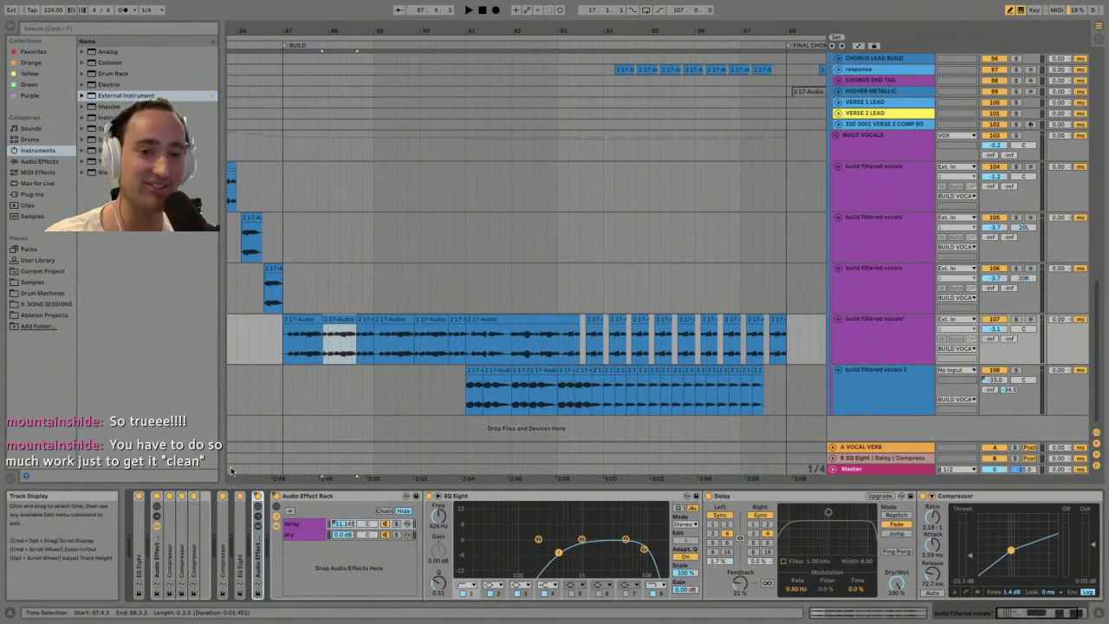
double_click(318, 497)
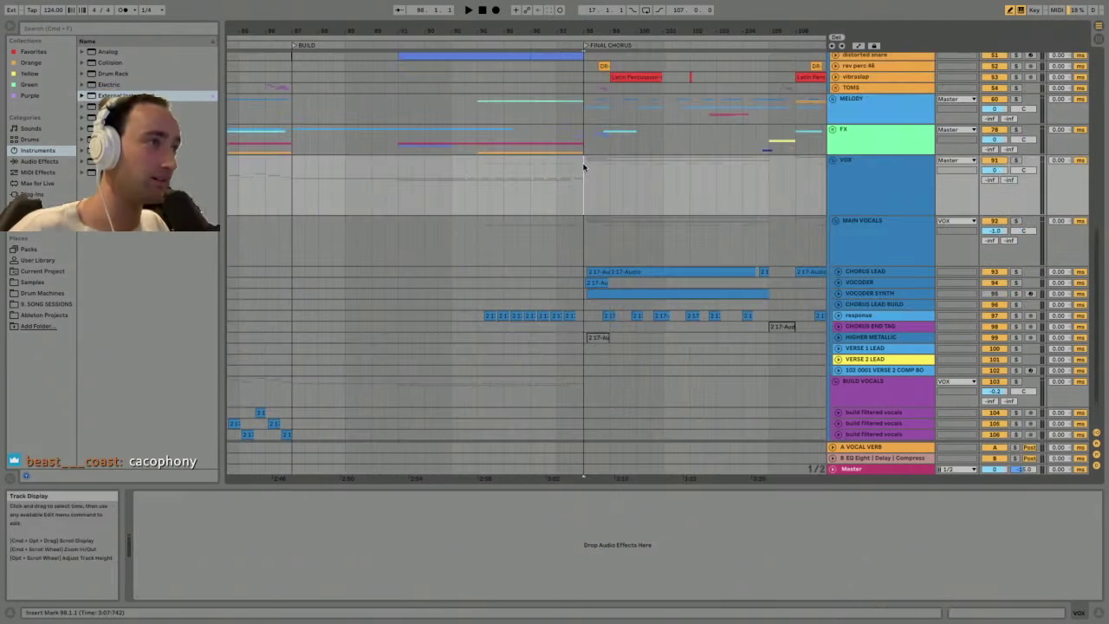
- Play the full mix from the start of the final chorus at bar 98, and again from bar 105
key(space)
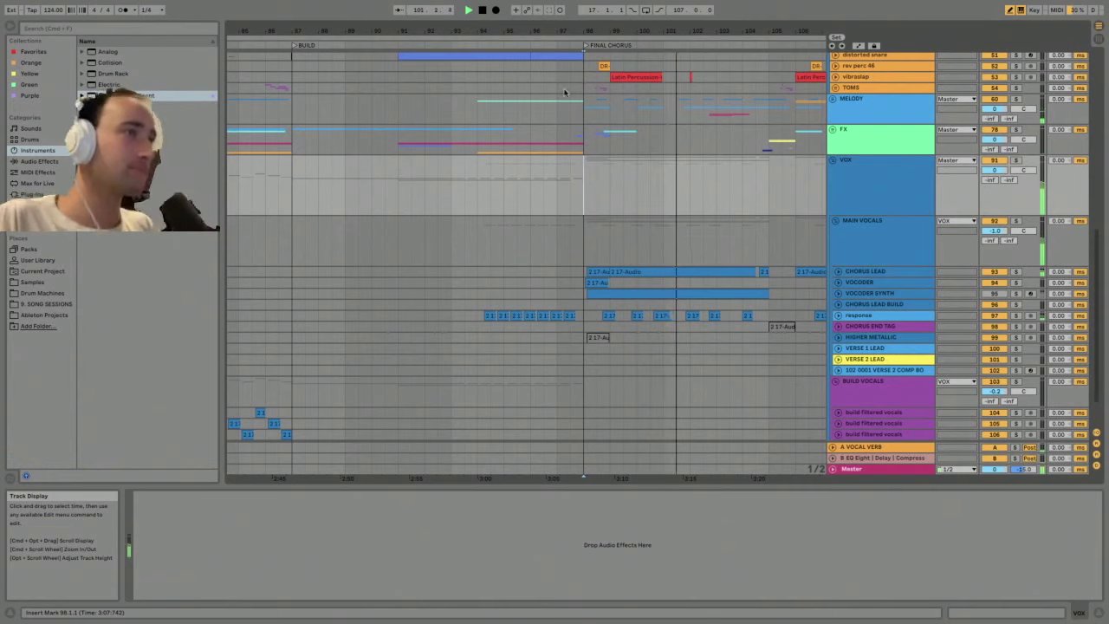
key(space)
drag(666, 34, 445, 34)
scroll(677, 180, up, 3)
click(542, 162)
key(space)
drag(622, 35, 683, 28)
key(space)
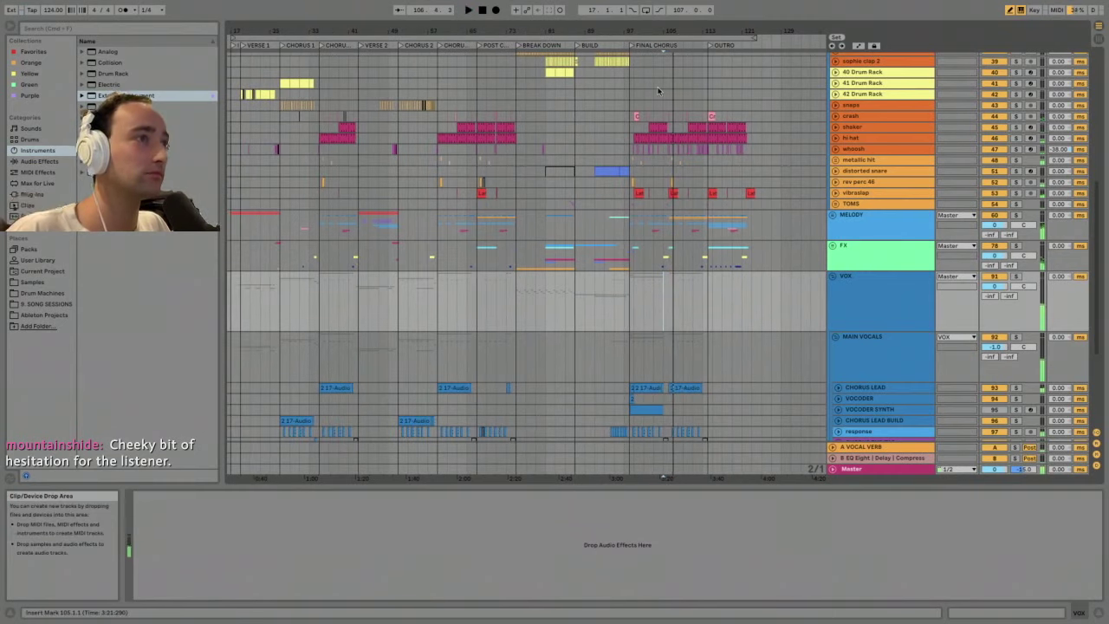
- Play the end of the build on the sophie clap 2 track from bar 97 beat 4 into the final chorus
drag(449, 33, 481, 33)
click(406, 63)
key(space)
drag(410, 33, 414, 12)
key(space)
- Play the end of the final chorus from bar 113 into the outro
click(693, 62)
drag(693, 33, 693, 19)
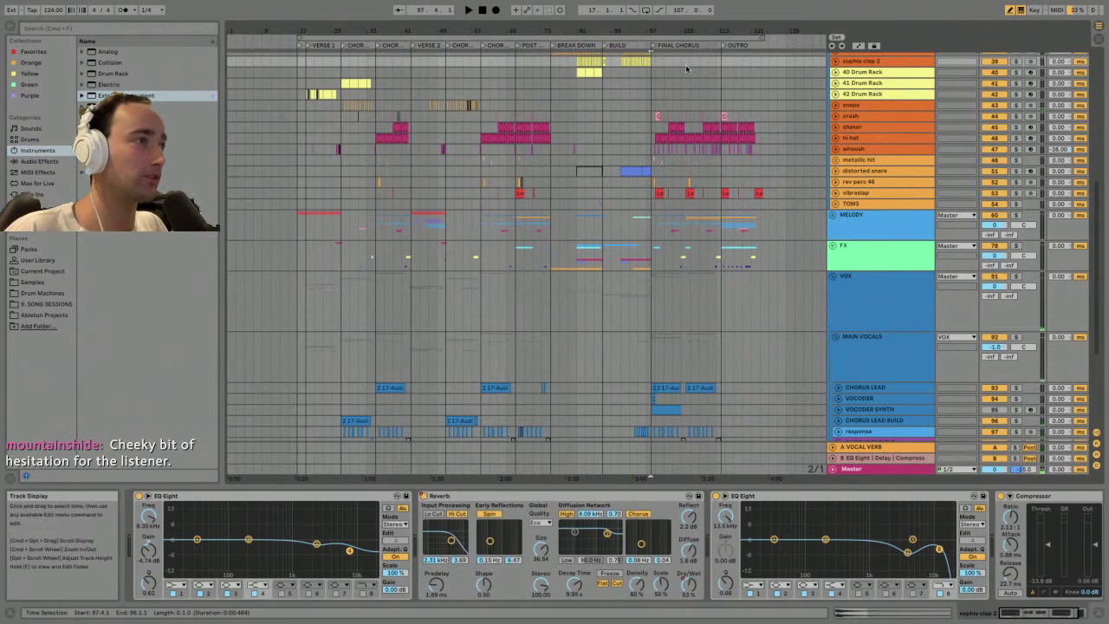
click(717, 62)
key(space)
drag(719, 31, 696, 265)
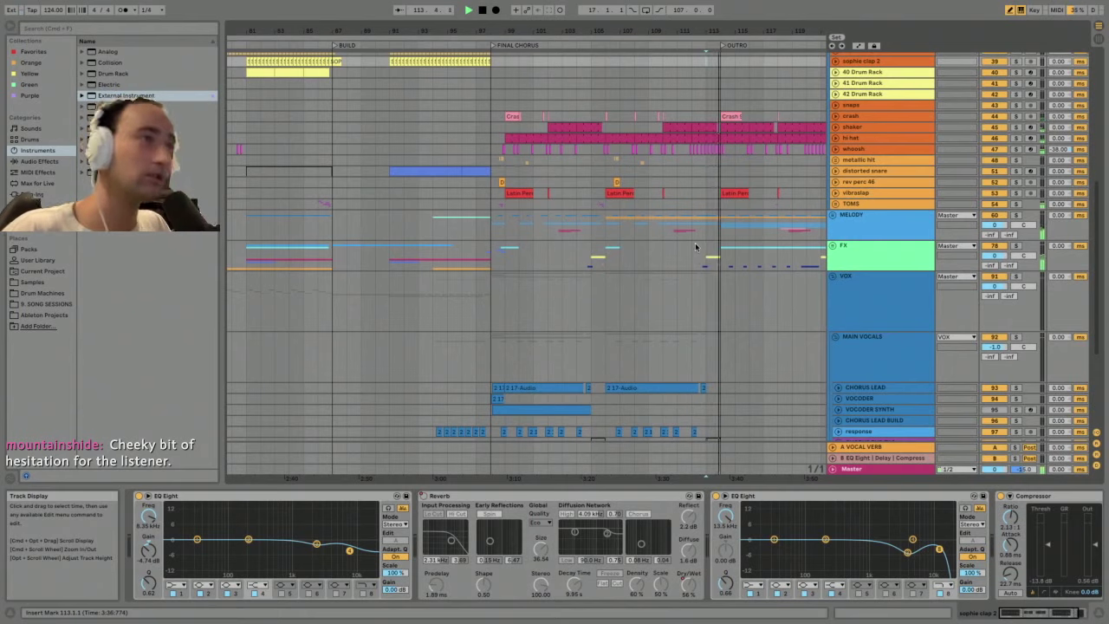
key(minus)
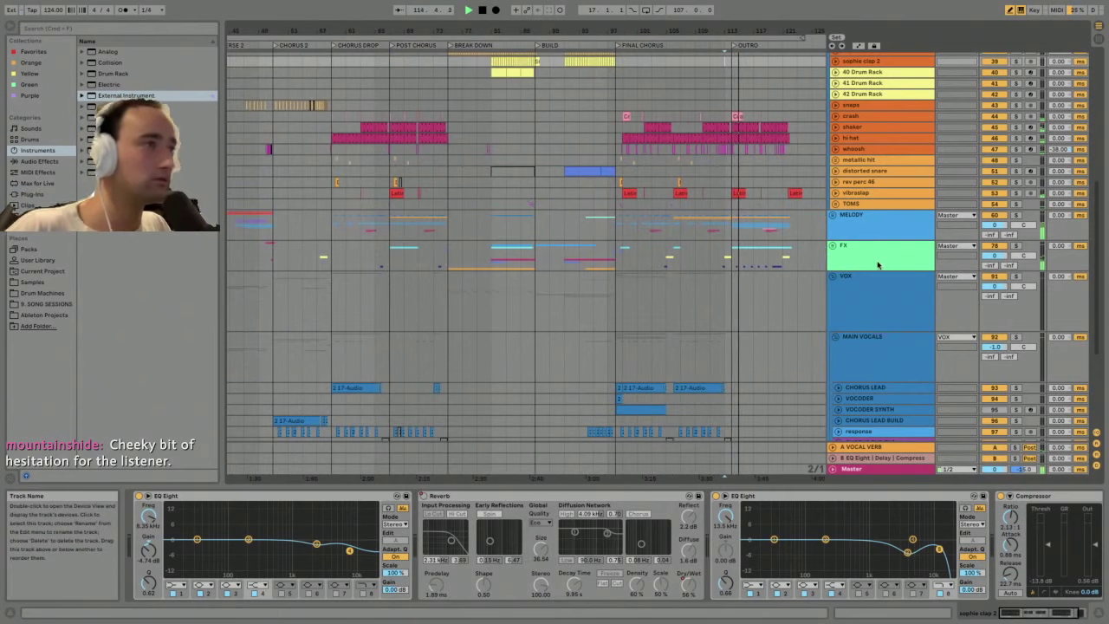
- Highlight the outro from bar 114 across the kick, snare and clap tracks, and play the outro from bar 114 beat 3
drag(740, 63, 760, 74)
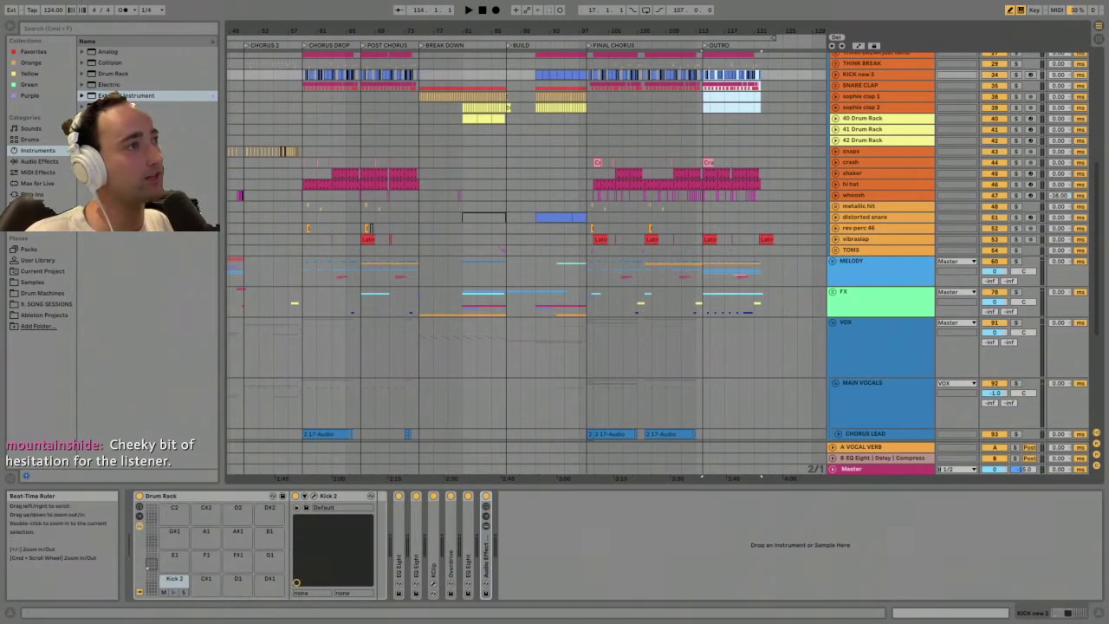
drag(772, 31, 703, 201)
scroll(702, 202, down, 5)
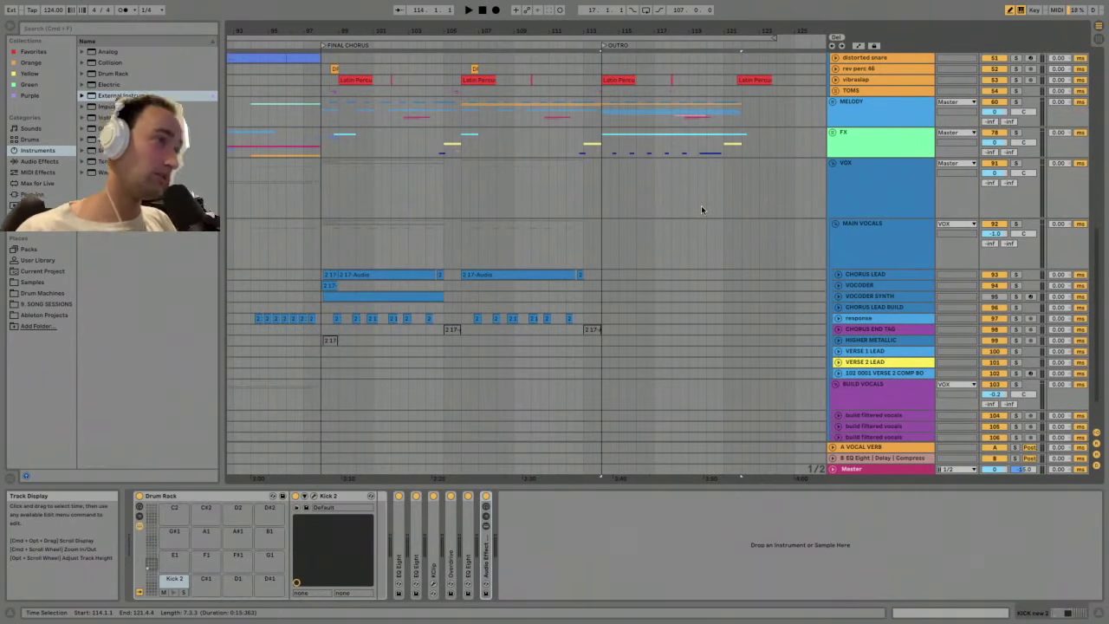
click(604, 188)
key(space)
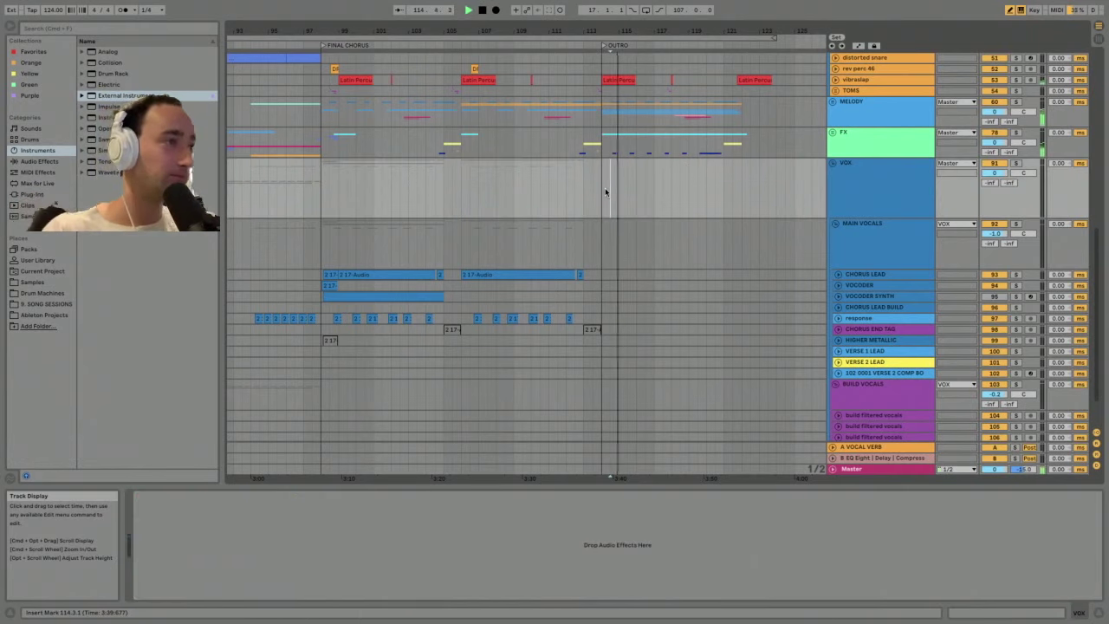
- Collapse the BASS group, keep DRUMS and PERC expanded, and expand the MELODY group to show its tracks
scroll(790, 140, up, 15)
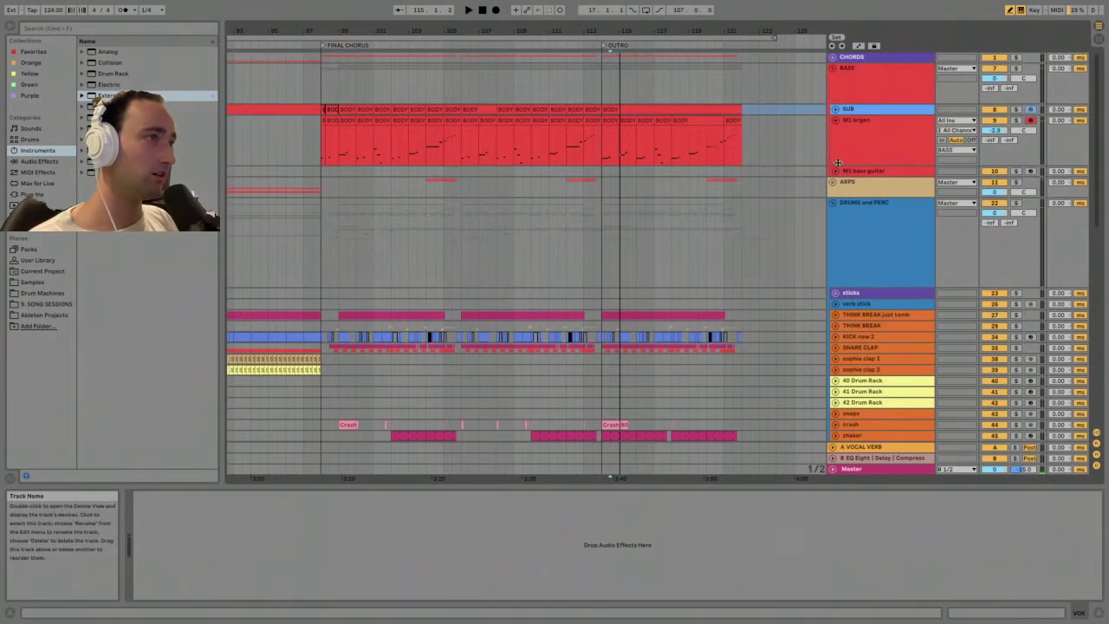
click(848, 90)
click(833, 67)
click(834, 104)
click(833, 102)
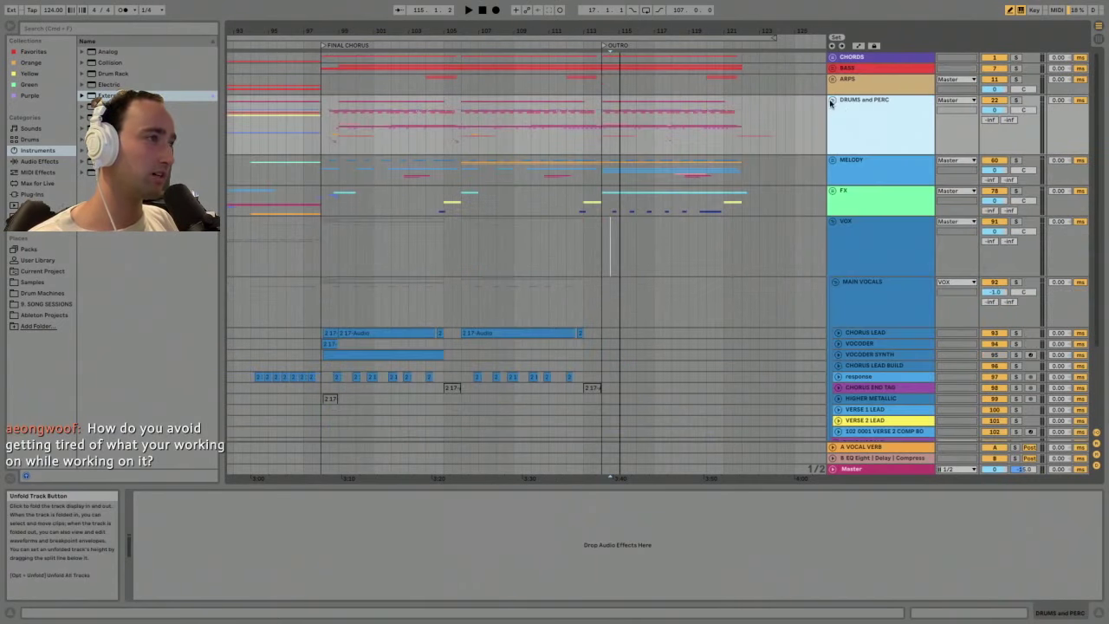
click(833, 101)
scroll(837, 140, down, 5)
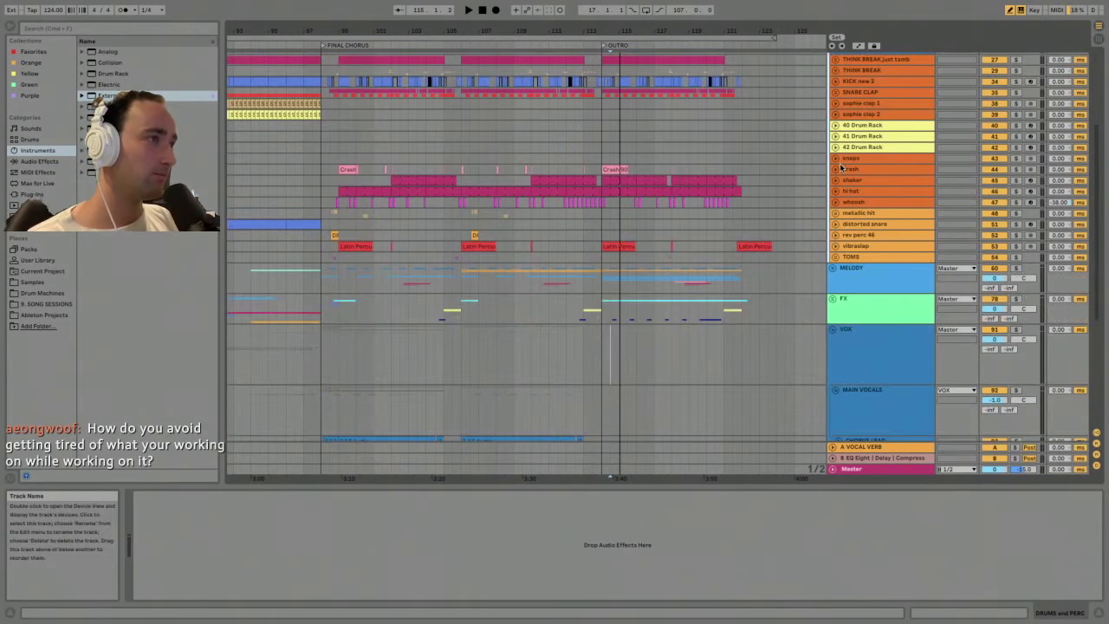
click(832, 204)
click(832, 211)
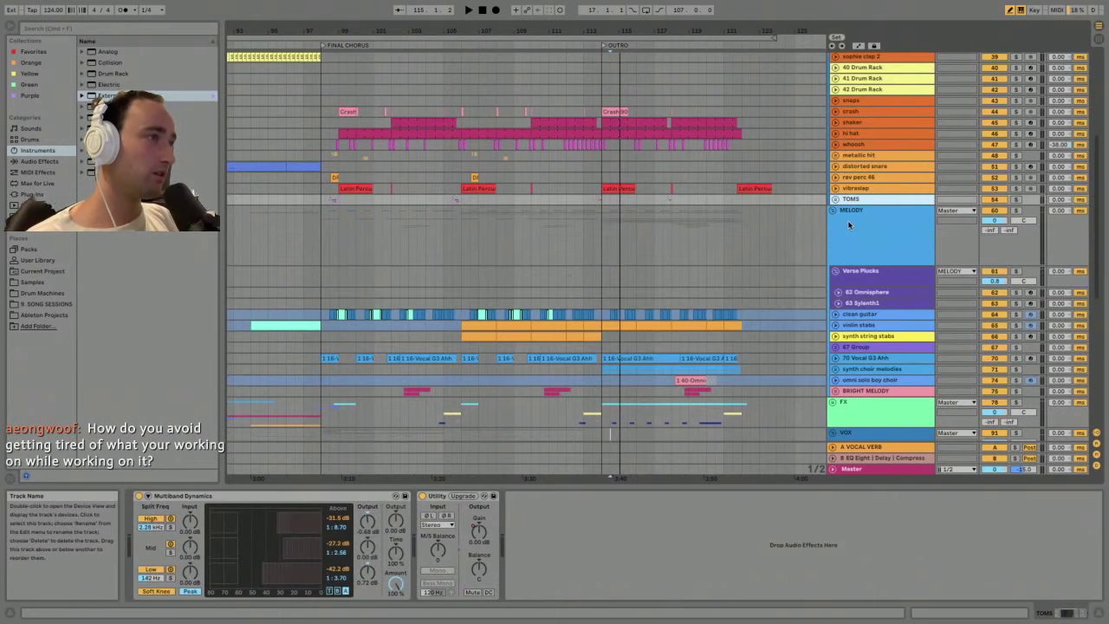
- Play the outro from bar 114 with the violin stabs and synth choir melodies soloed in the MELODY group
click(851, 227)
click(861, 270)
scroll(861, 271, down, 3)
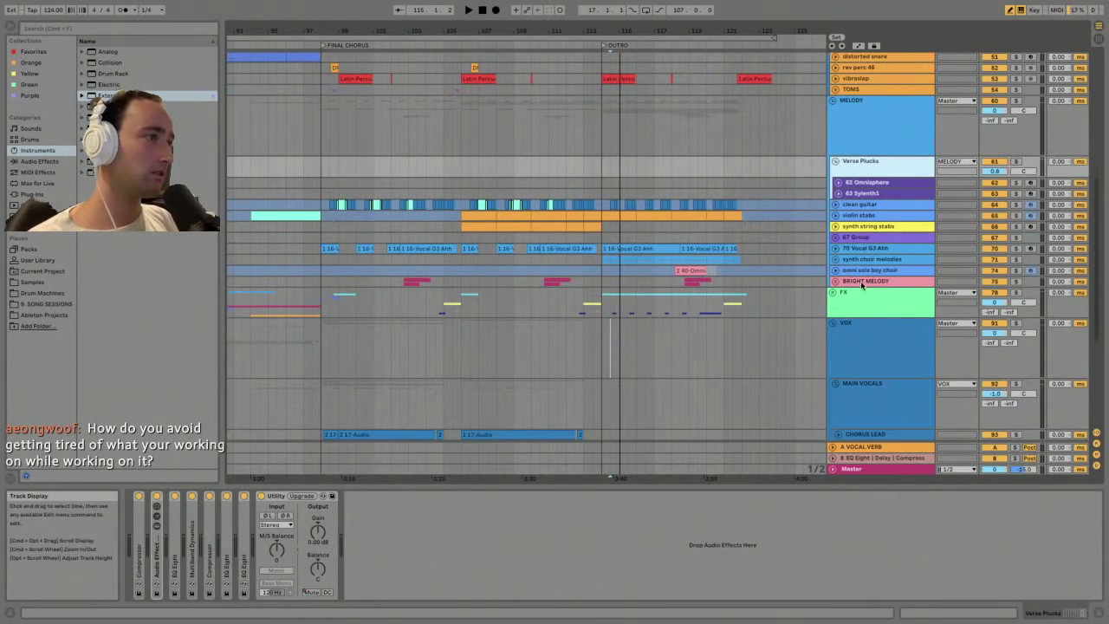
click(689, 284)
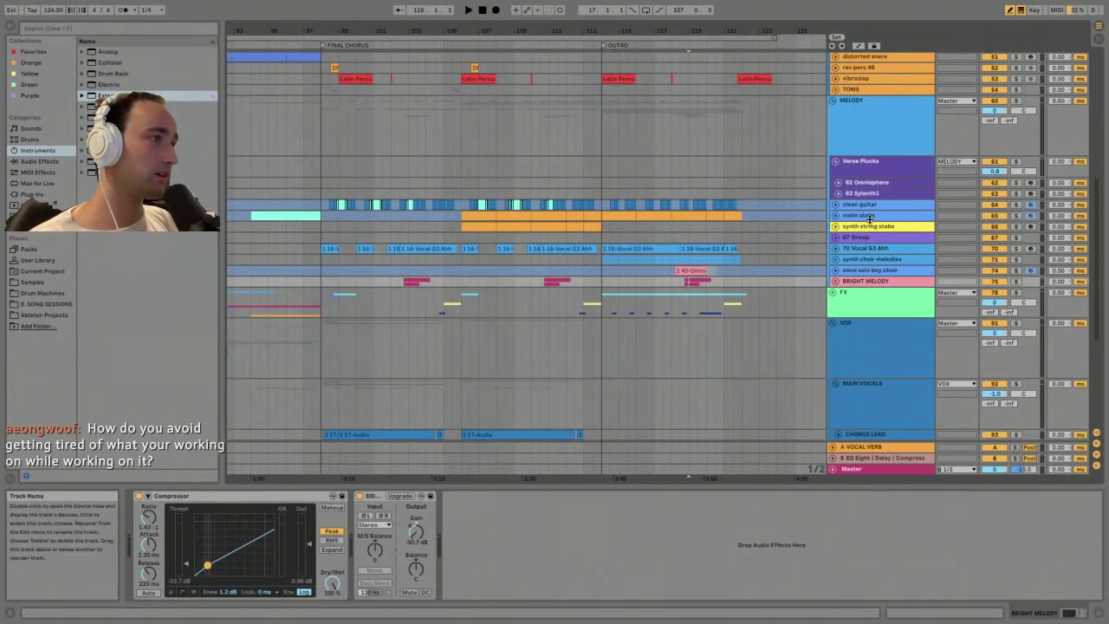
click(612, 215)
key(space)
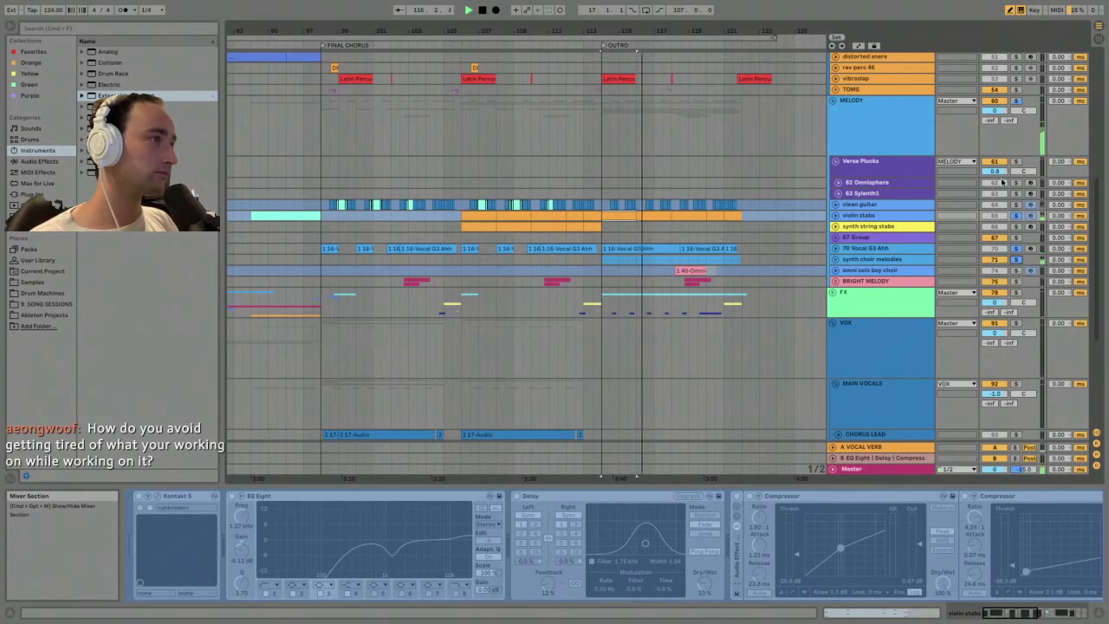
click(1017, 101)
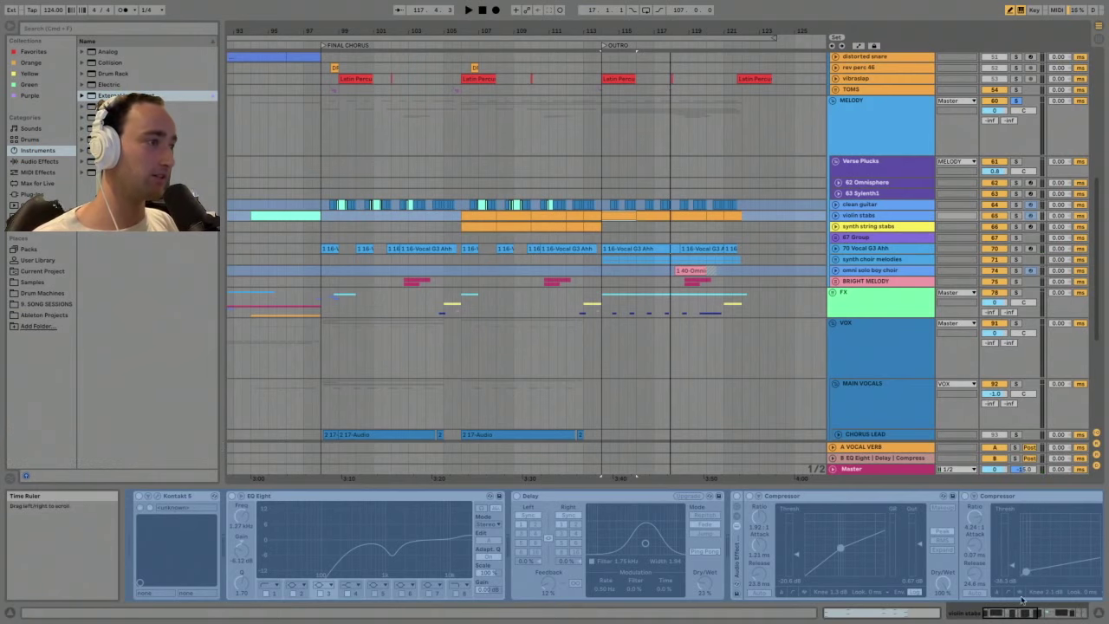
- Look along the device chain of the frozen violin stabs track, including Kontakt 5, EQ Eight, Delay and the compressors
mouse_move(1005, 613)
mouse_down()
mouse_move(1040, 613)
mouse_move(992, 612)
mouse_up()
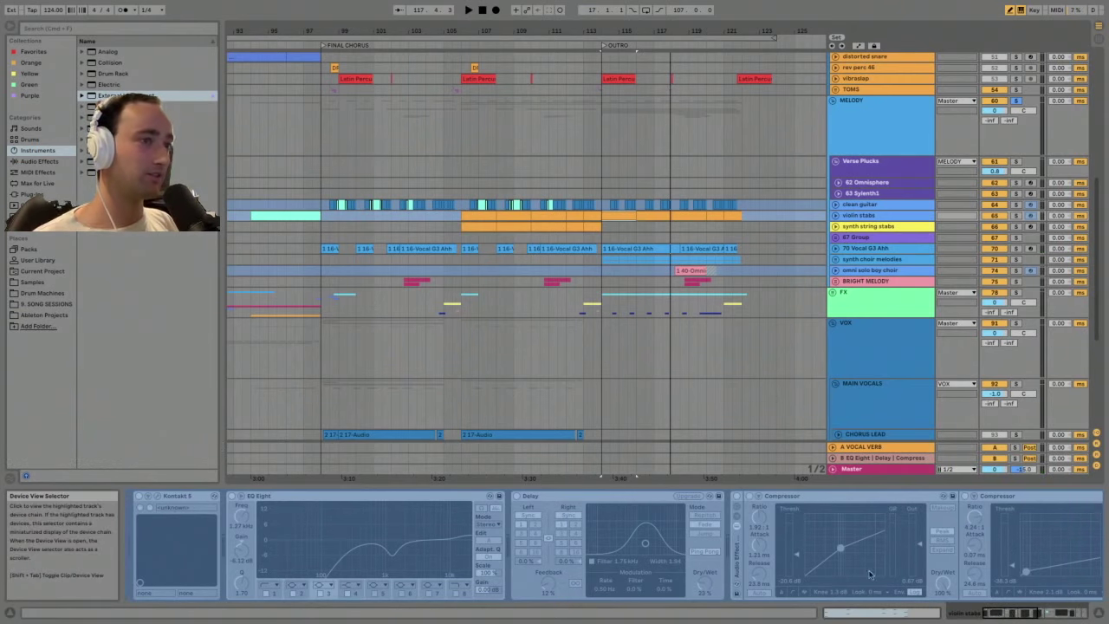
drag(1030, 613, 1077, 613)
scroll(1079, 611, left, 15)
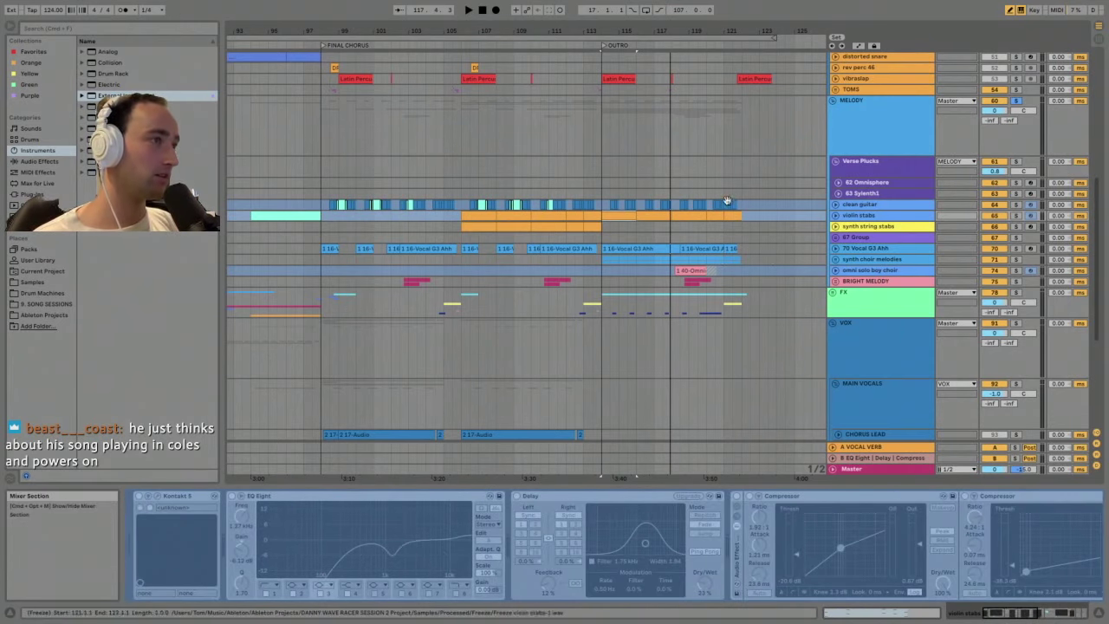
- Solo and unfreeze the clean guitar track, and play it from bar 98 beat 3 in the final chorus
click(1020, 204)
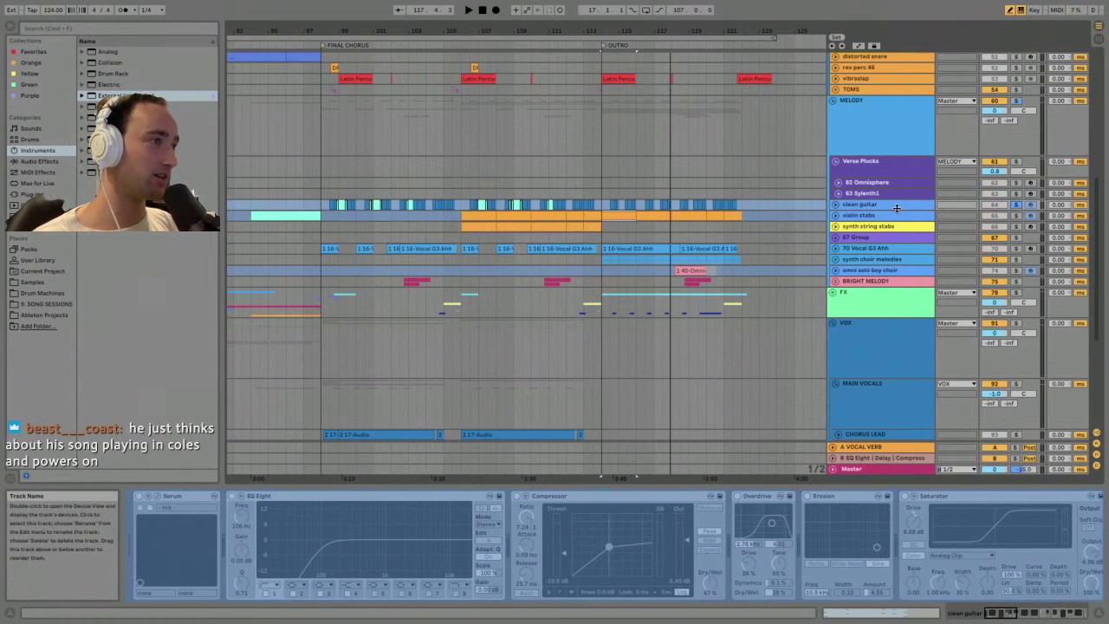
right_click(897, 209)
click(914, 277)
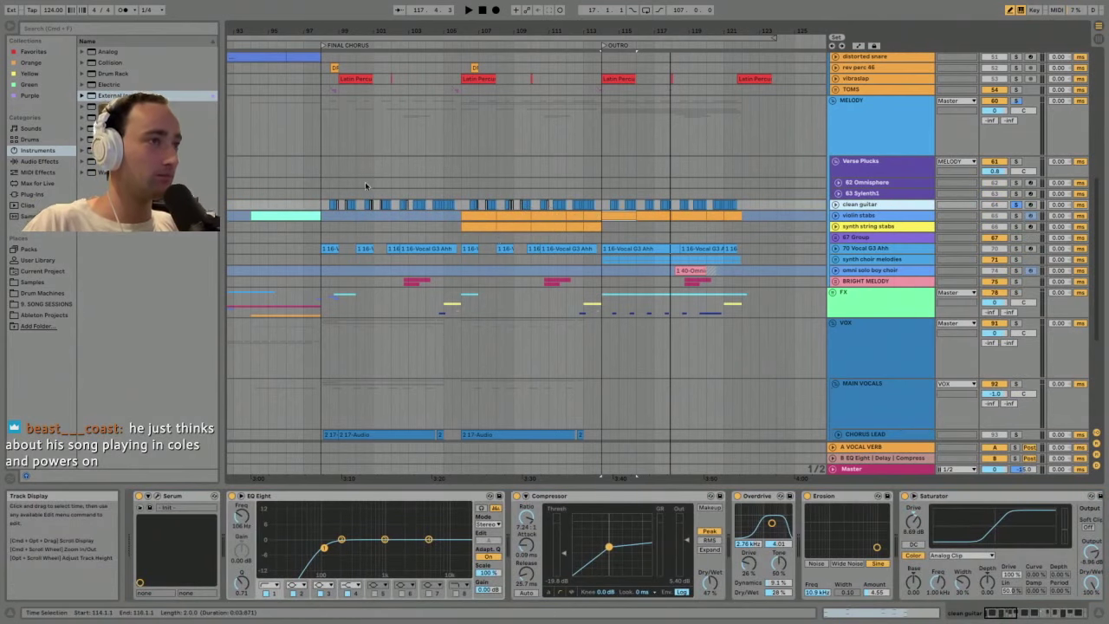
click(331, 204)
key(space)
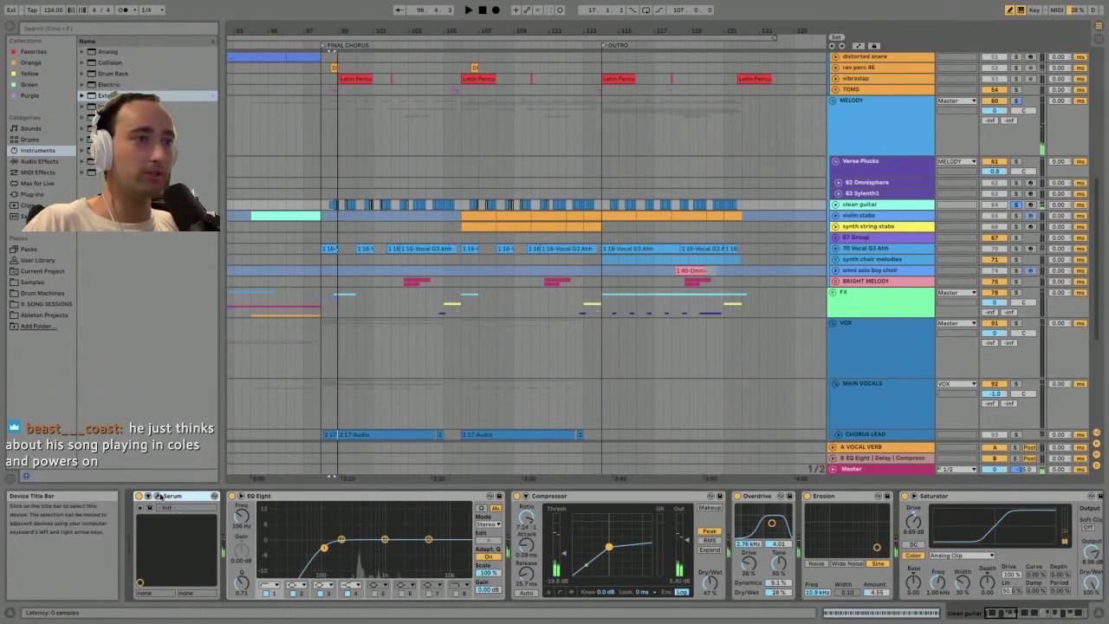
- Open the clean guitar's Serum instrument and examine its FX, Matrix, Global and oscillator pages
click(157, 497)
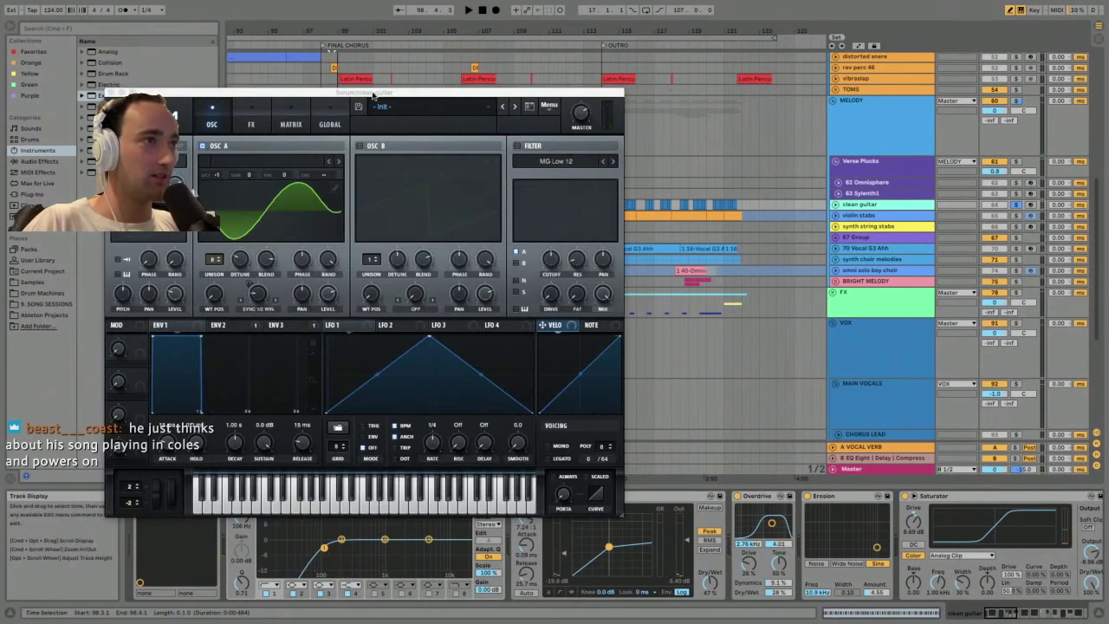
drag(374, 97, 370, 80)
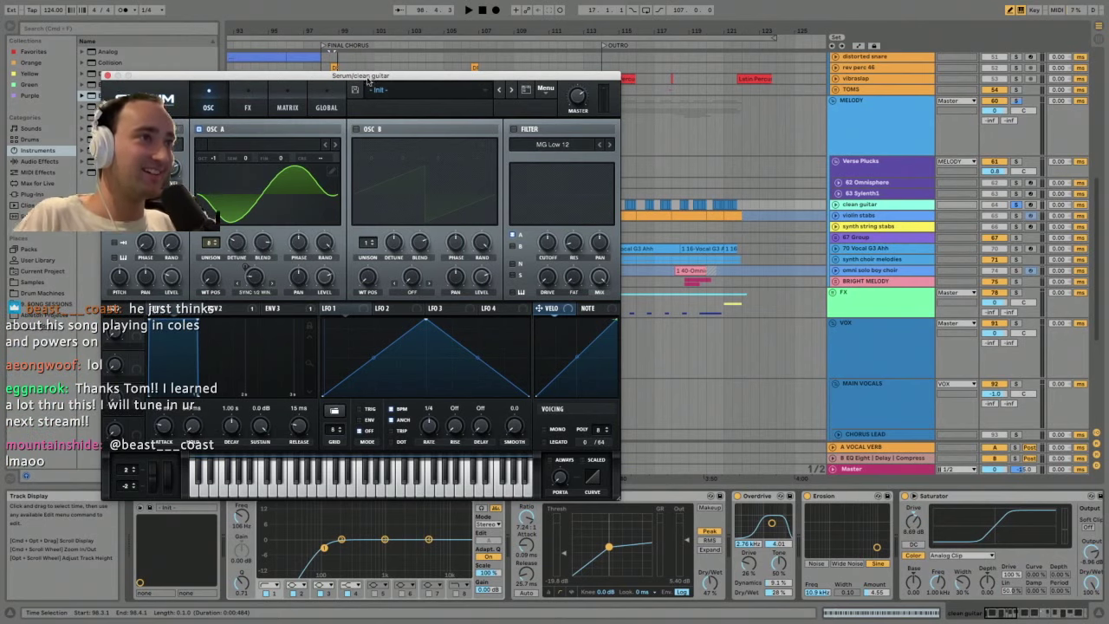
drag(370, 78, 344, 73)
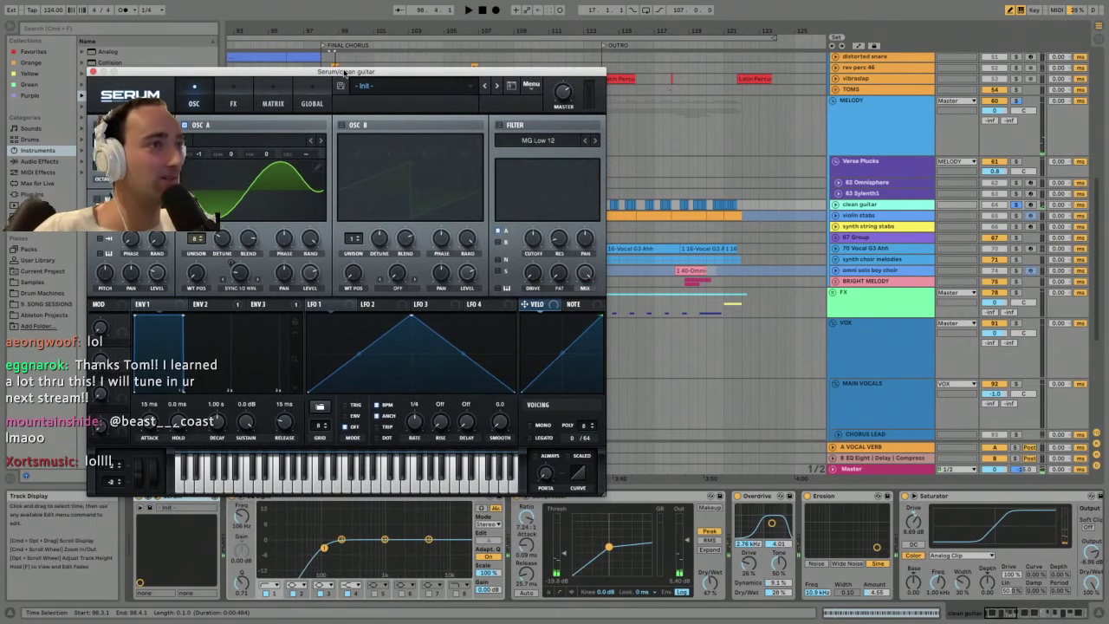
click(234, 102)
click(270, 103)
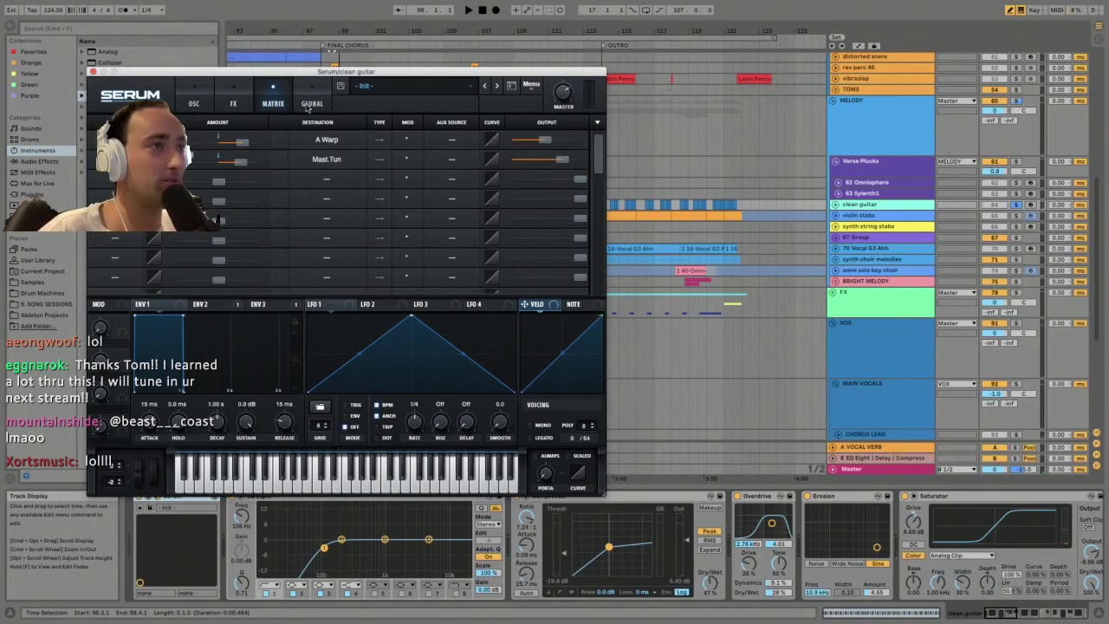
click(308, 103)
click(272, 103)
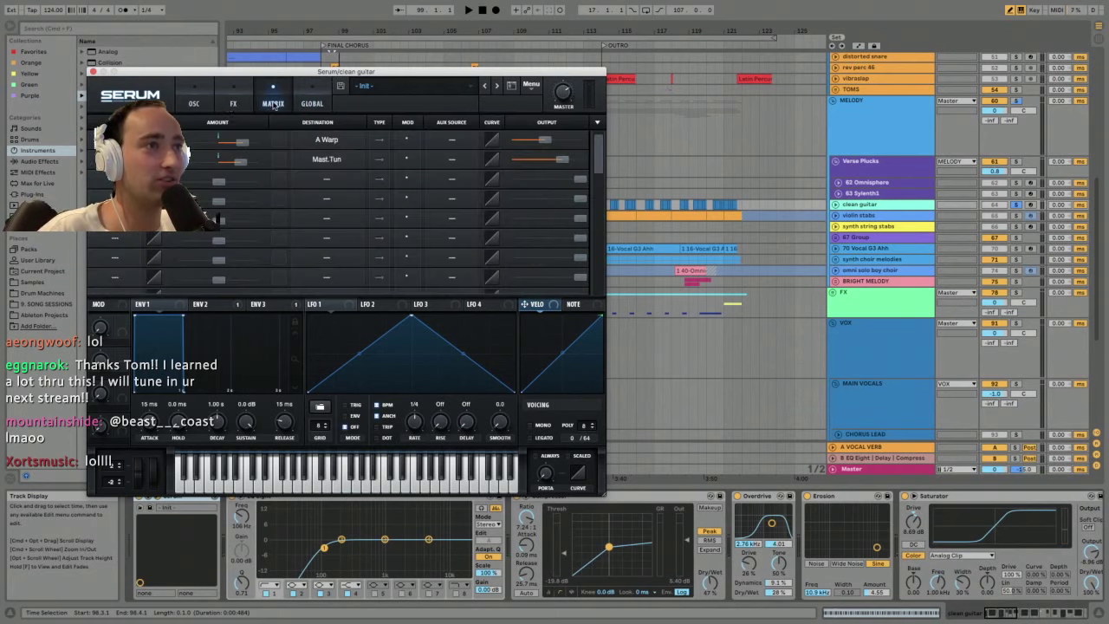
click(231, 103)
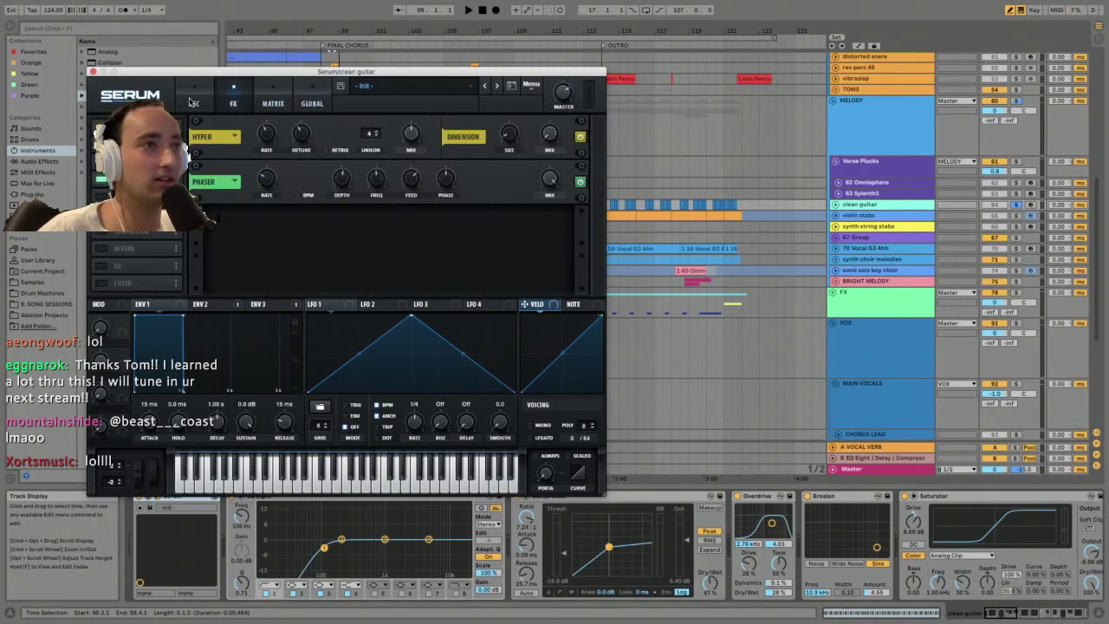
click(192, 102)
- Play the soloed clean guitar and move the Serum window clear of the device chain
key(space)
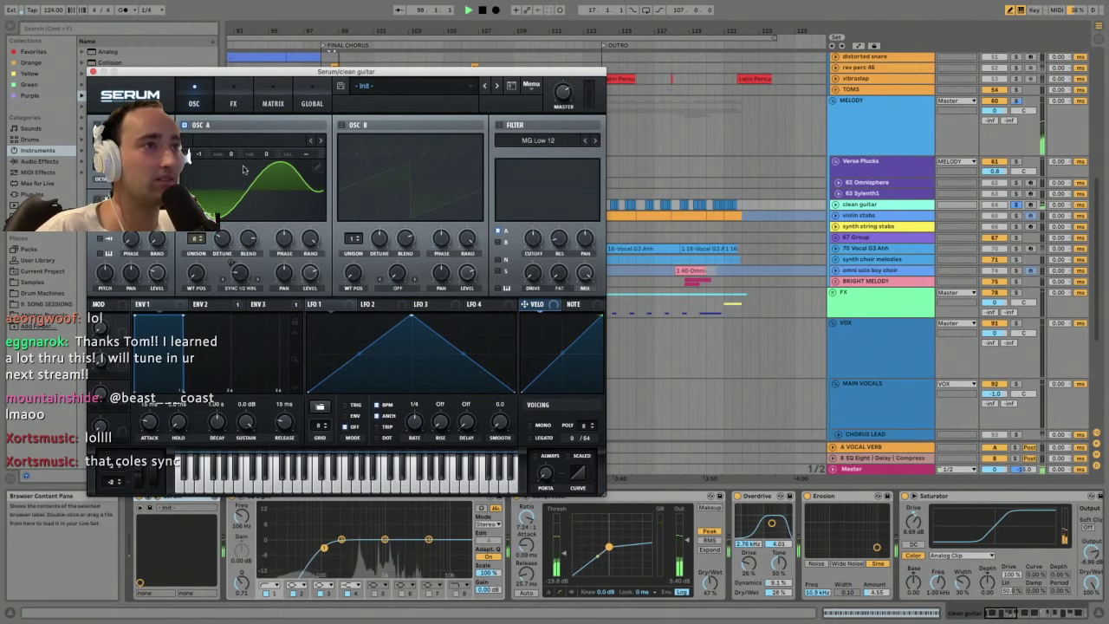
drag(251, 74, 253, 7)
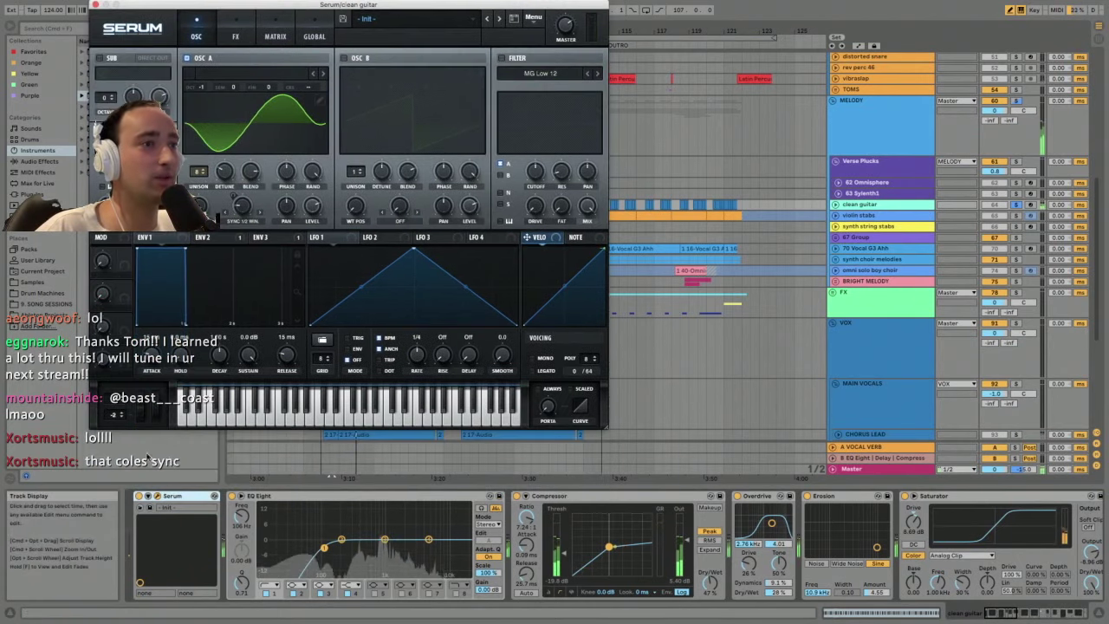
key(space)
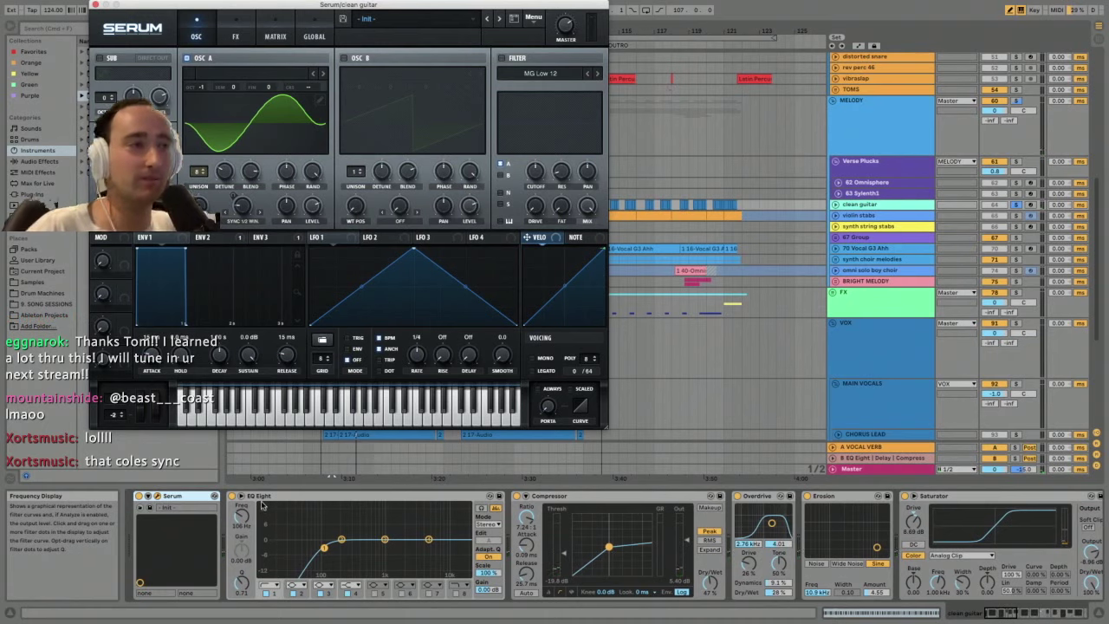
- Fold the clean guitar's effects one after another, from the first EQ Eight through both Audio Effect Racks
double_click(277, 497)
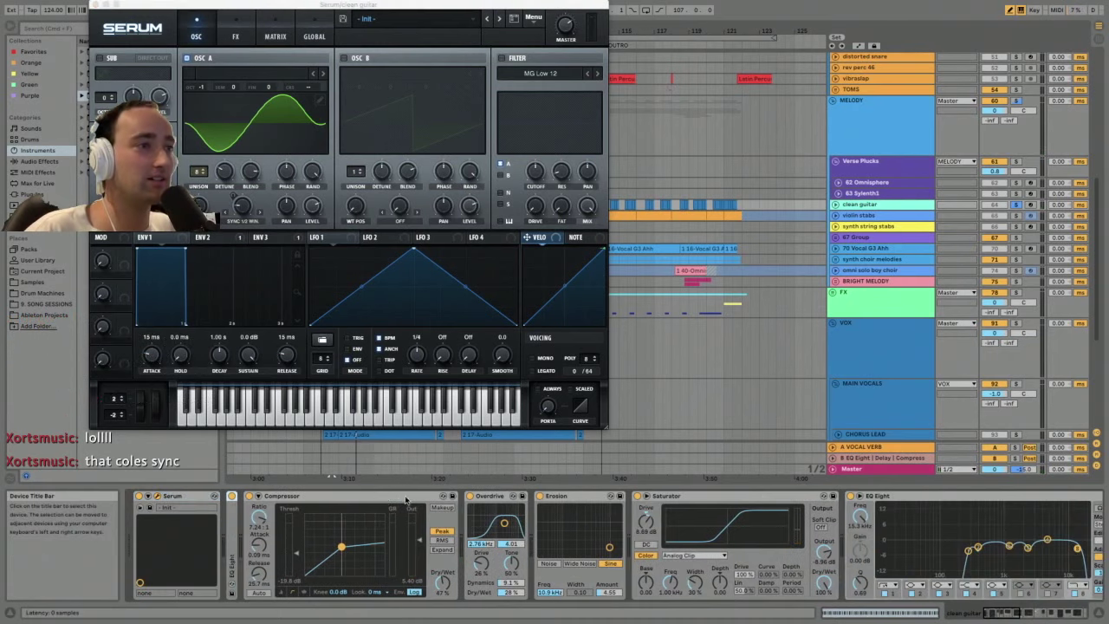
double_click(406, 500)
double_click(316, 496)
double_click(325, 496)
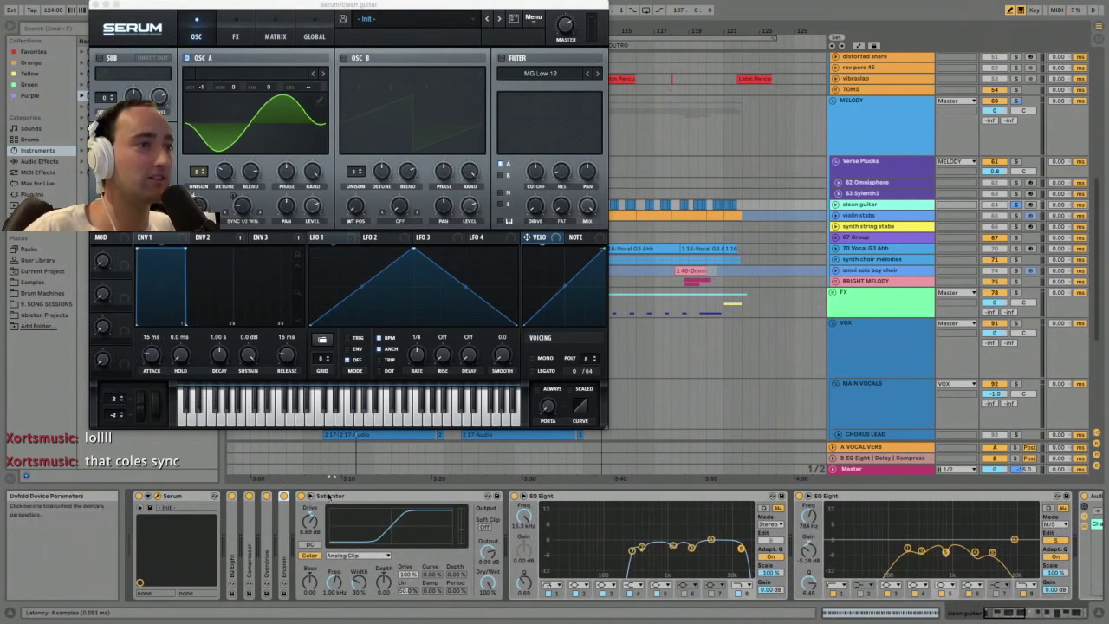
double_click(330, 497)
double_click(351, 497)
double_click(366, 497)
click(377, 498)
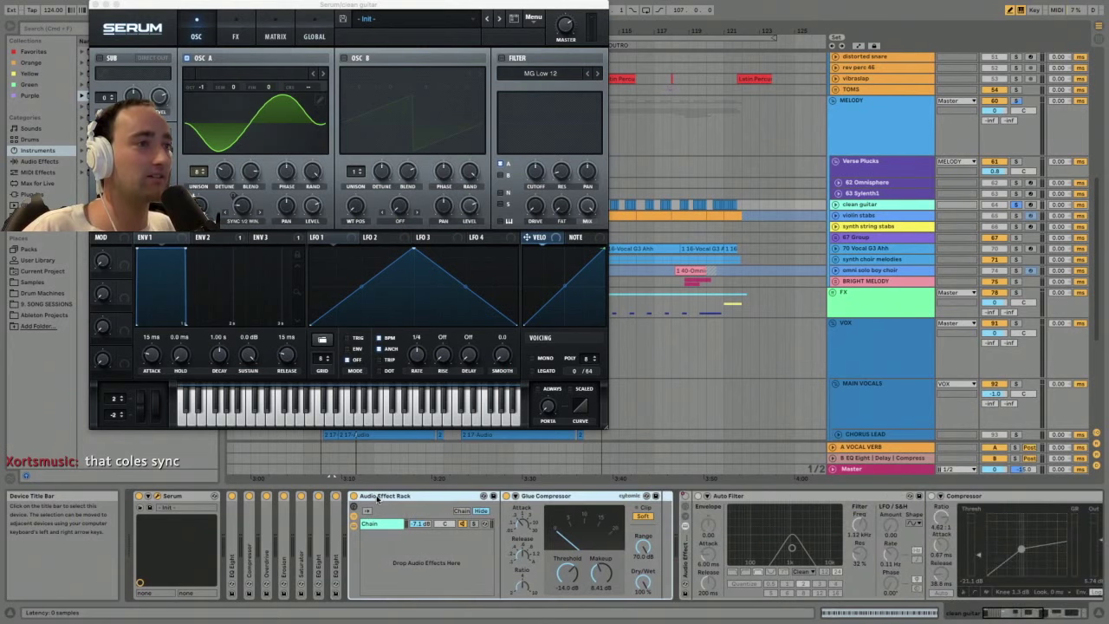
double_click(377, 498)
double_click(372, 546)
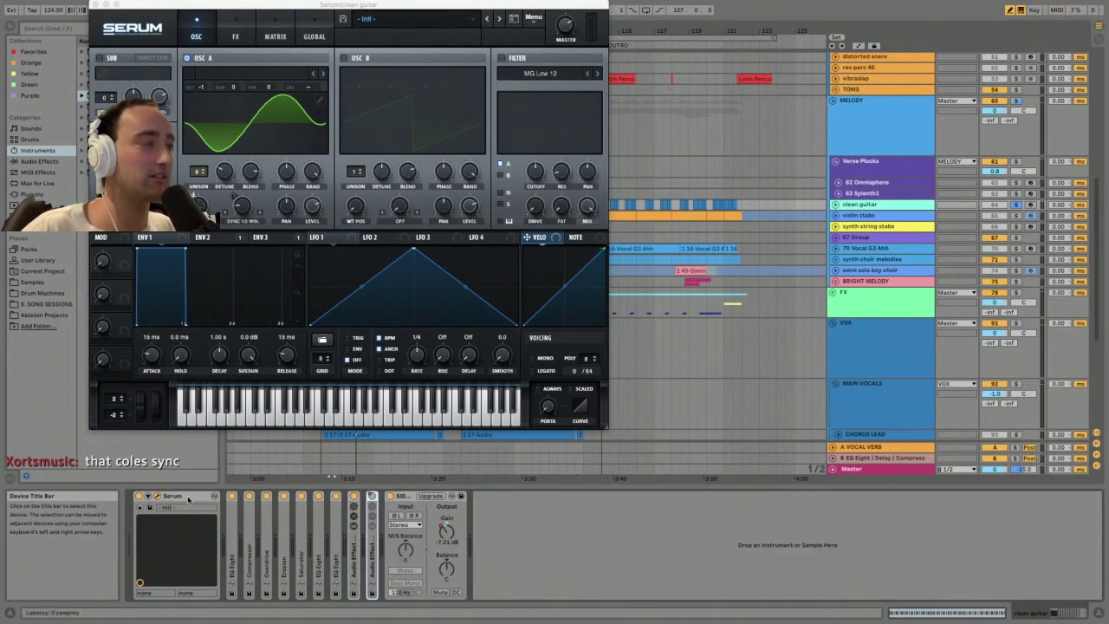
- Review Serum's effects, modulation matrix and oscillator settings again while auditioning the clean guitar
click(235, 36)
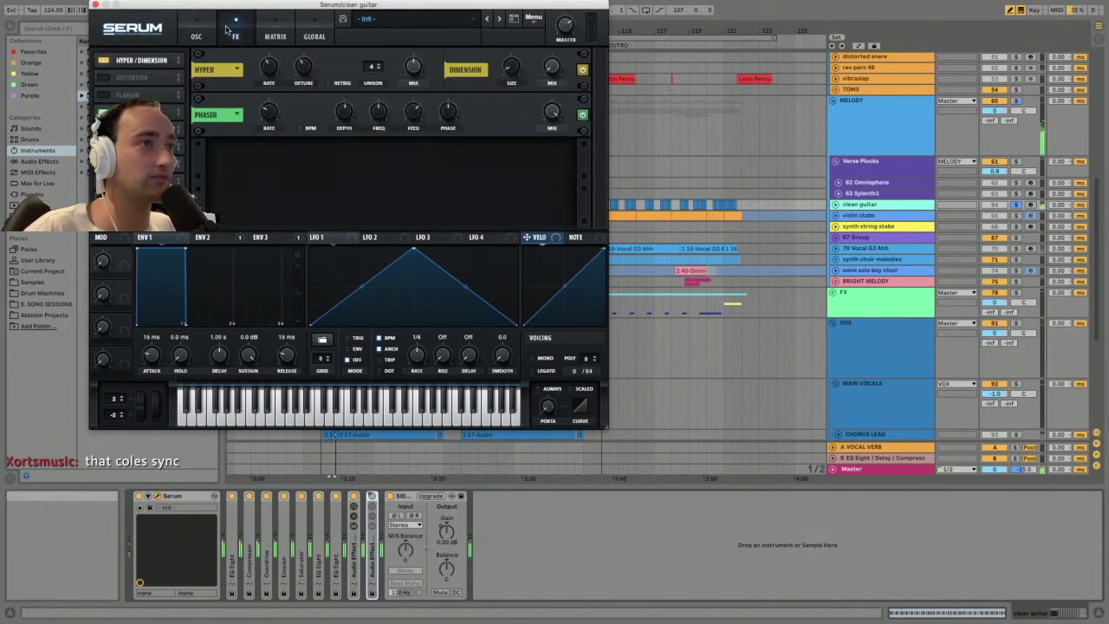
click(279, 37)
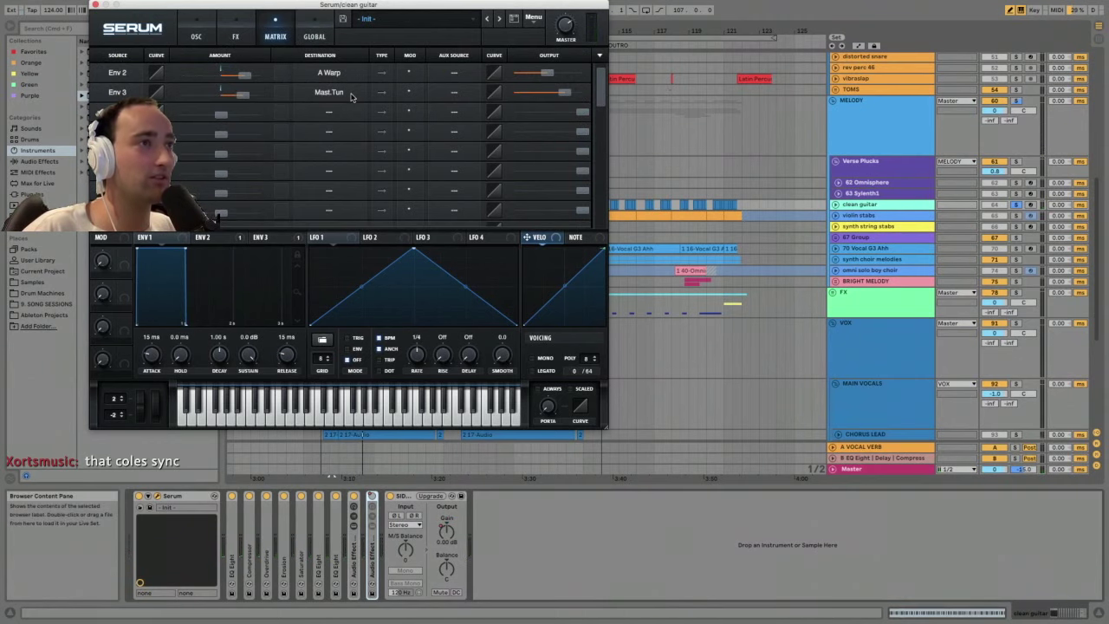
click(235, 37)
click(196, 37)
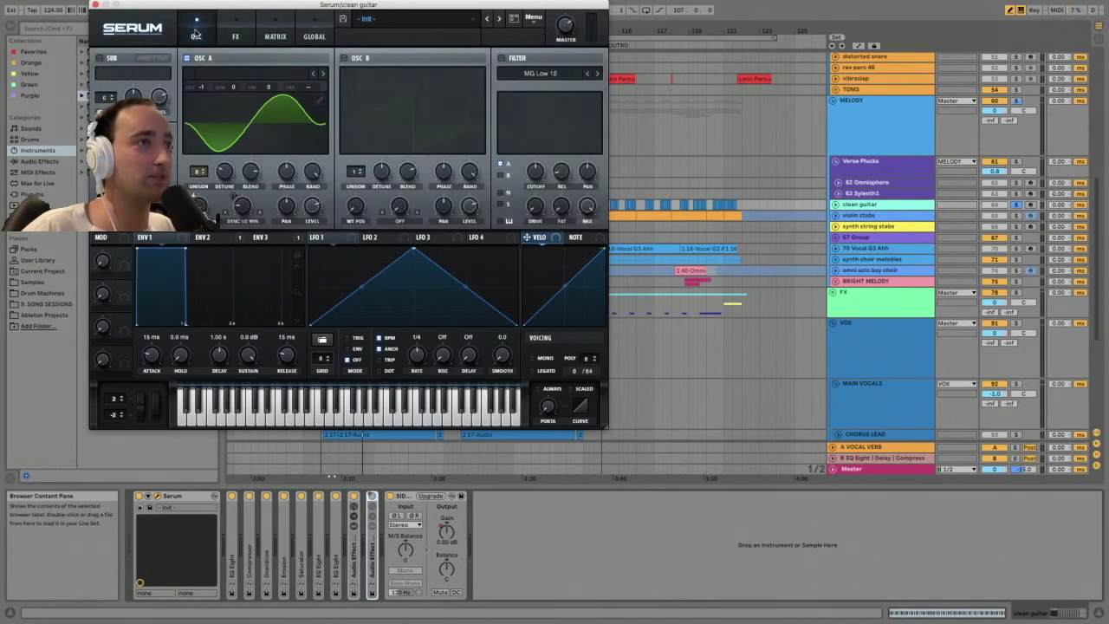
click(270, 38)
click(198, 37)
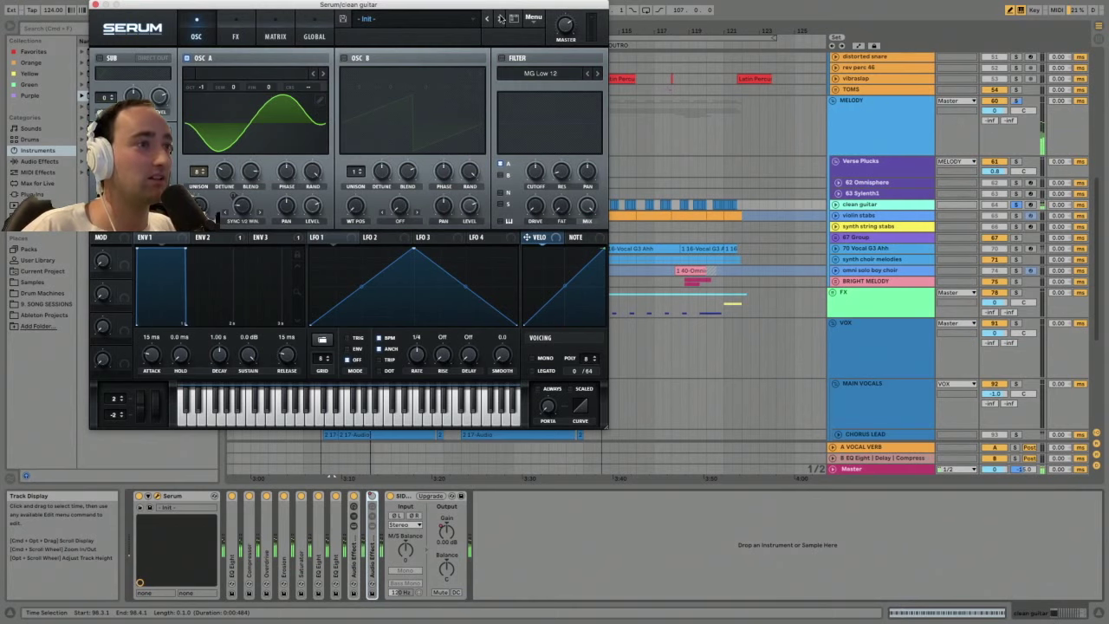
- Toggle the clean guitar effects from the first EQ Eight through the first Audio Effect Rack and play the part to compare
click(402, 525)
key(space)
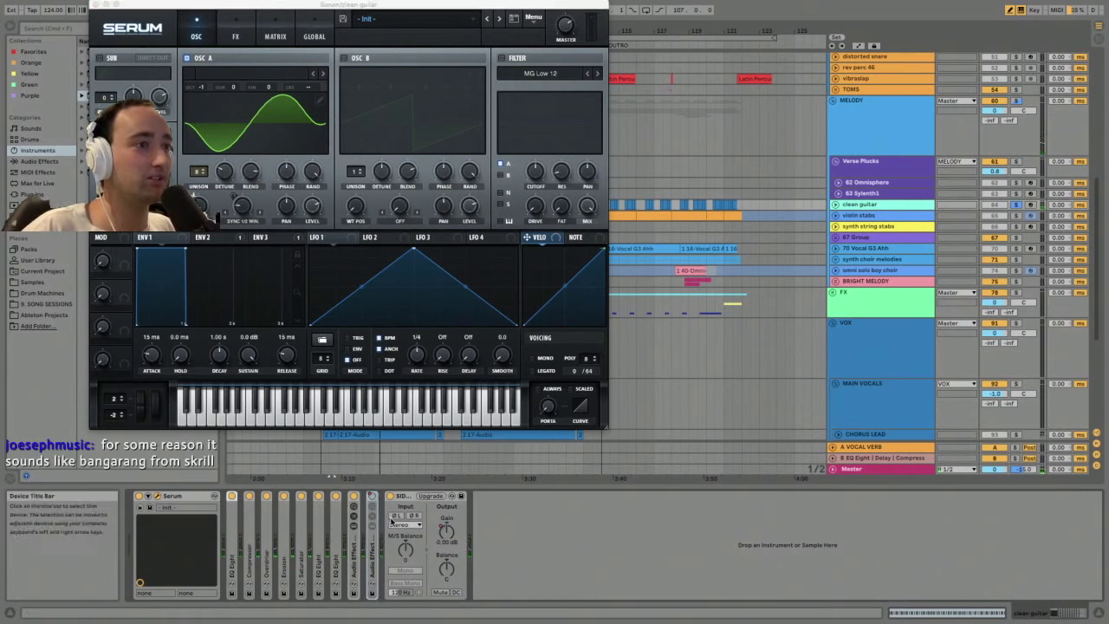
shift+click(351, 550)
key(0)
key(space)
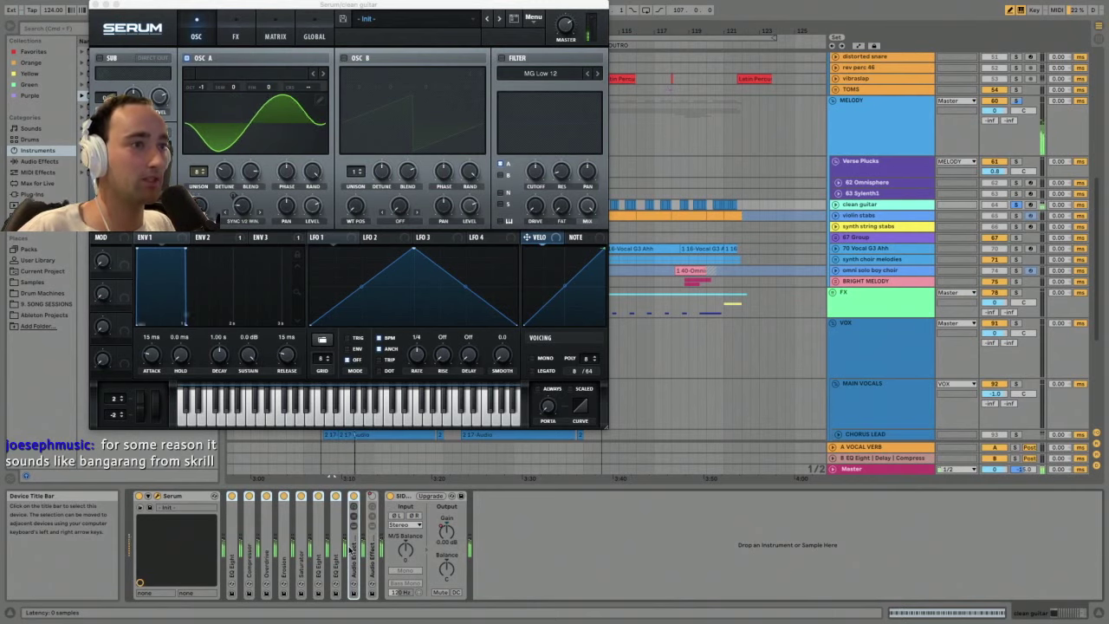
- Unfold and refold the clean guitar's first EQ Eight, Compressor and Overdrive in turn to examine their settings
double_click(232, 542)
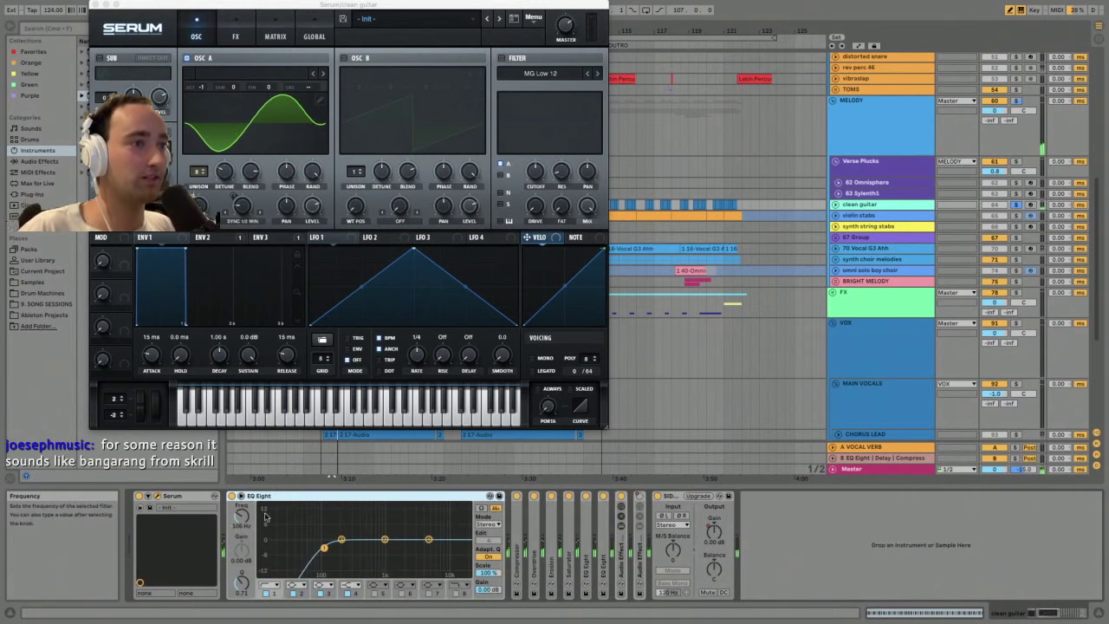
double_click(278, 497)
double_click(249, 522)
double_click(277, 497)
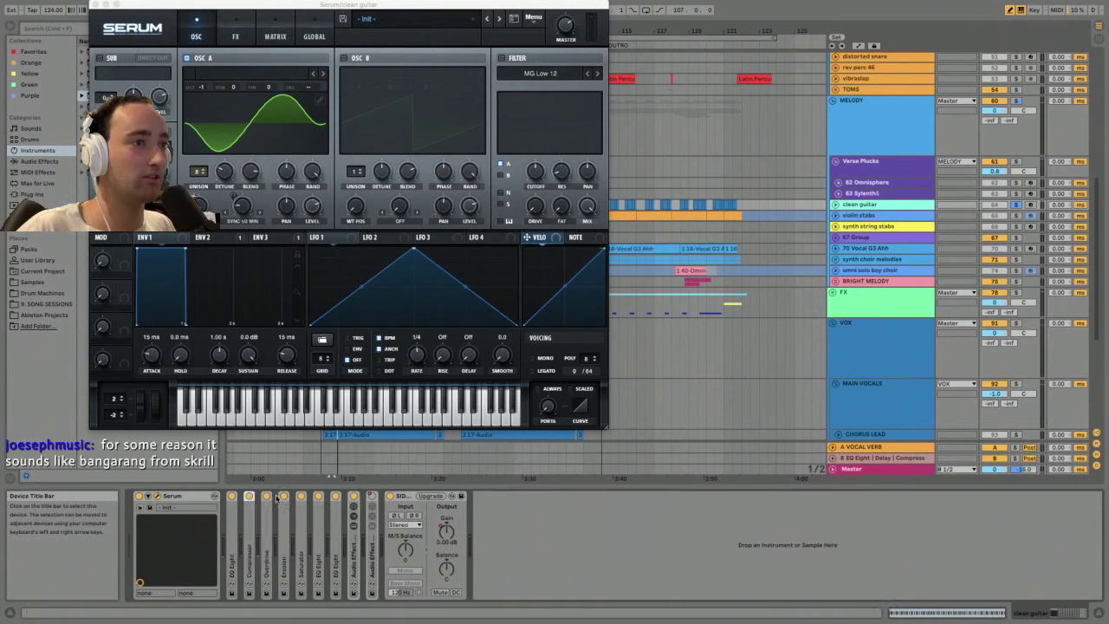
double_click(267, 517)
double_click(273, 496)
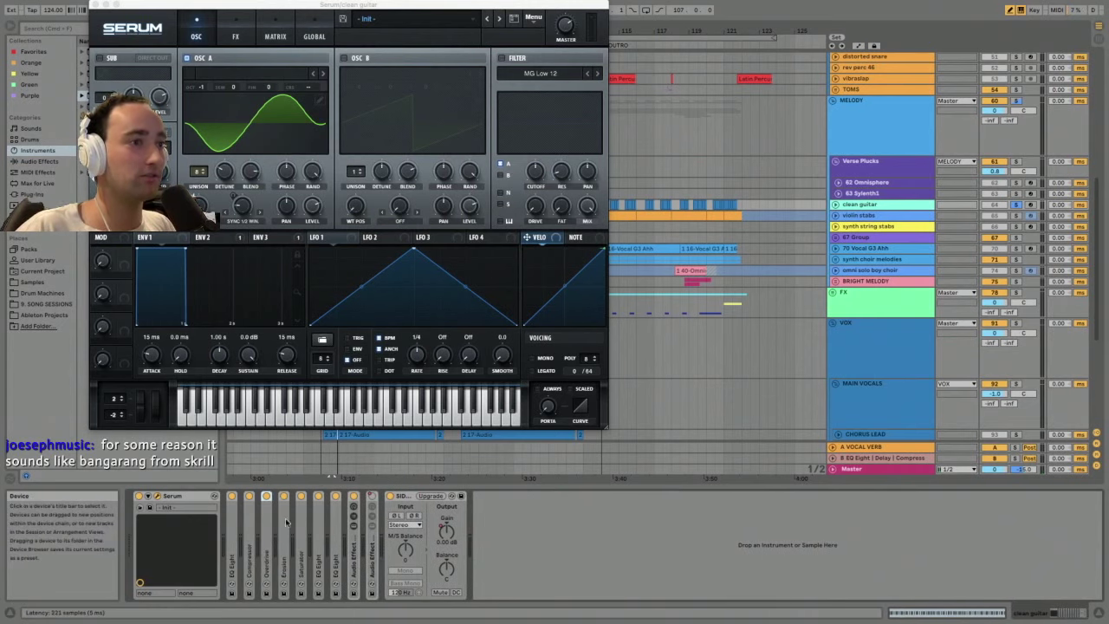
- Examine the settings of the clean guitar's Erosion, Saturator and second EQ Eight, folding each one again
double_click(286, 522)
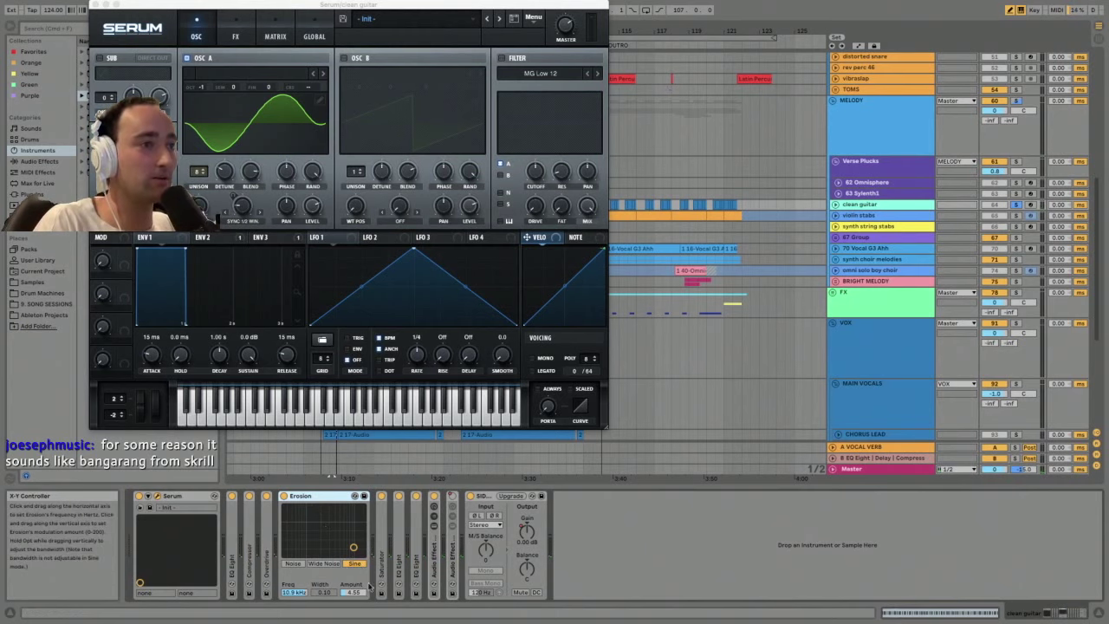
double_click(316, 496)
double_click(301, 522)
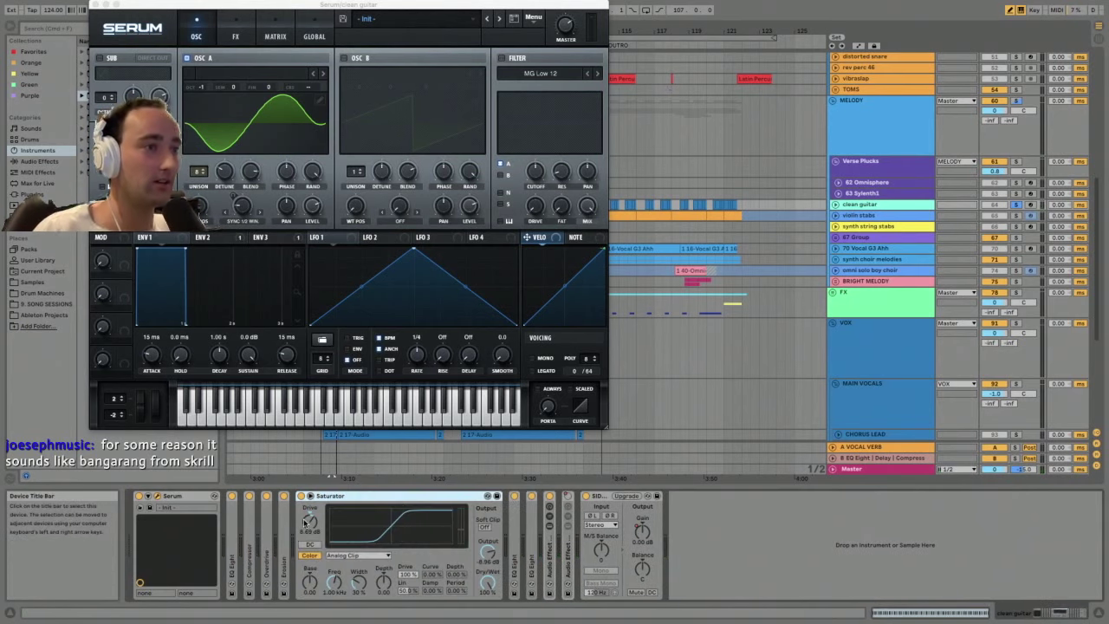
double_click(329, 496)
double_click(319, 520)
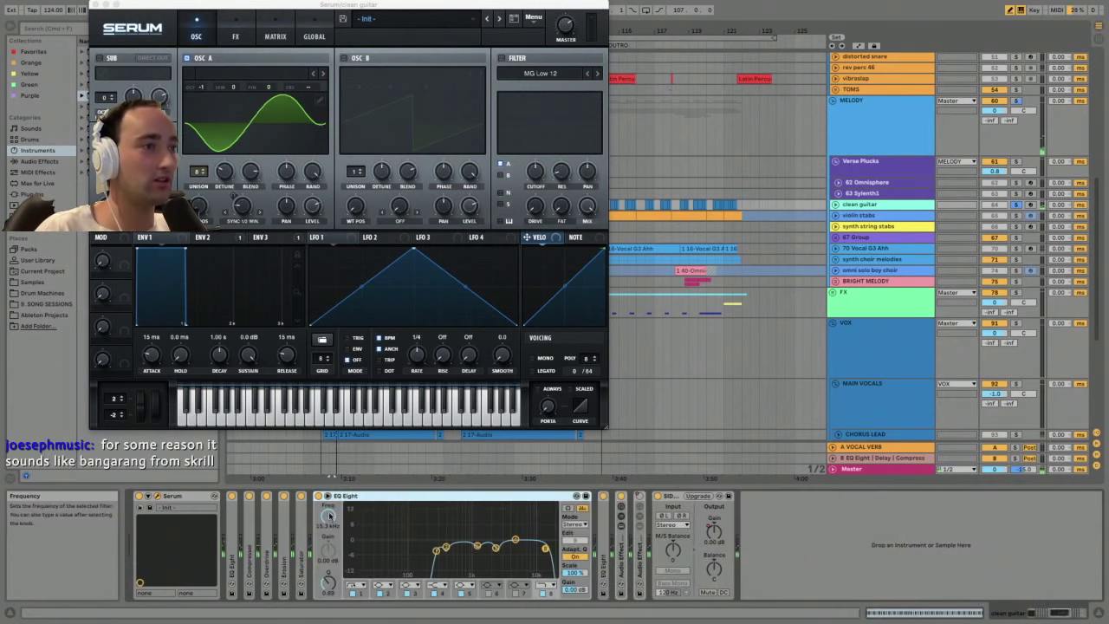
double_click(333, 496)
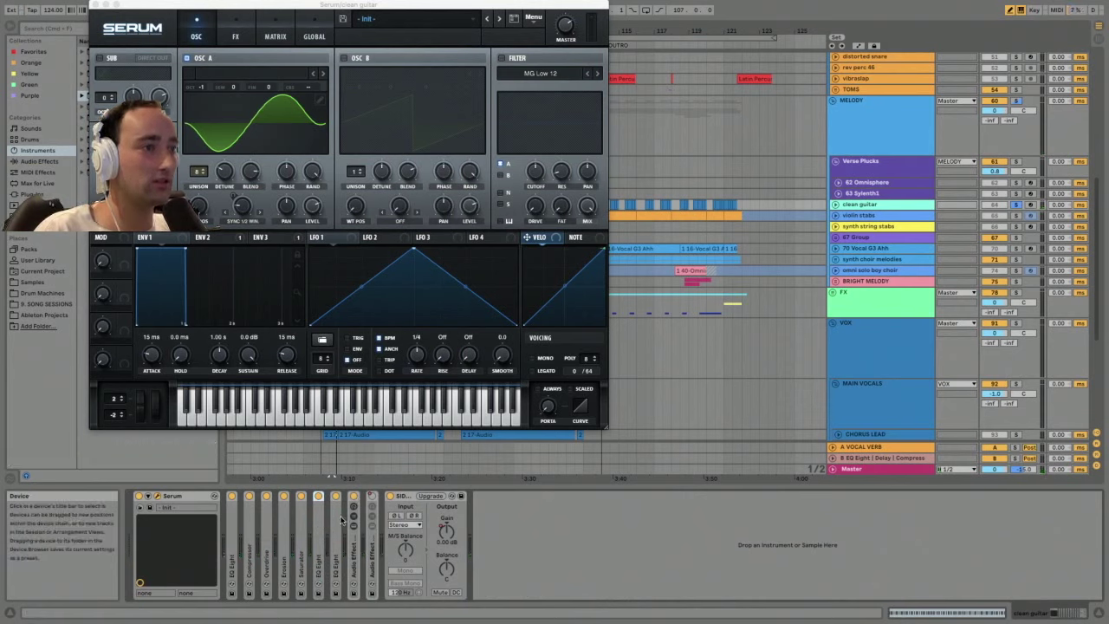
- Play the clean guitar while examining its third EQ Eight and both Audio Effect Racks, including the Glue Compressor settings
double_click(338, 520)
key(space)
double_click(356, 496)
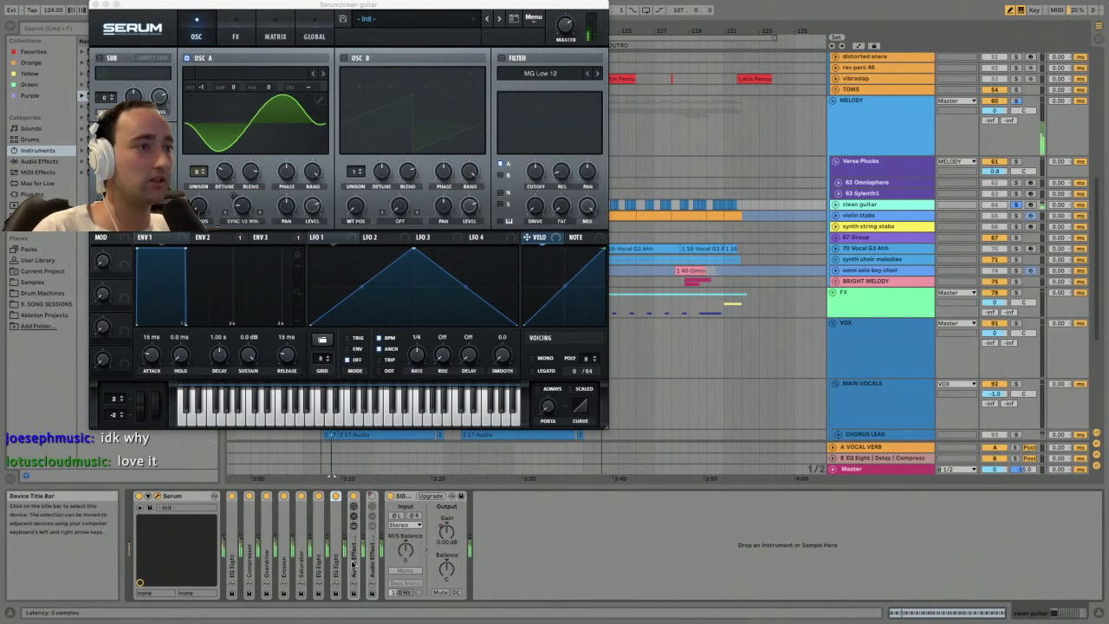
double_click(353, 563)
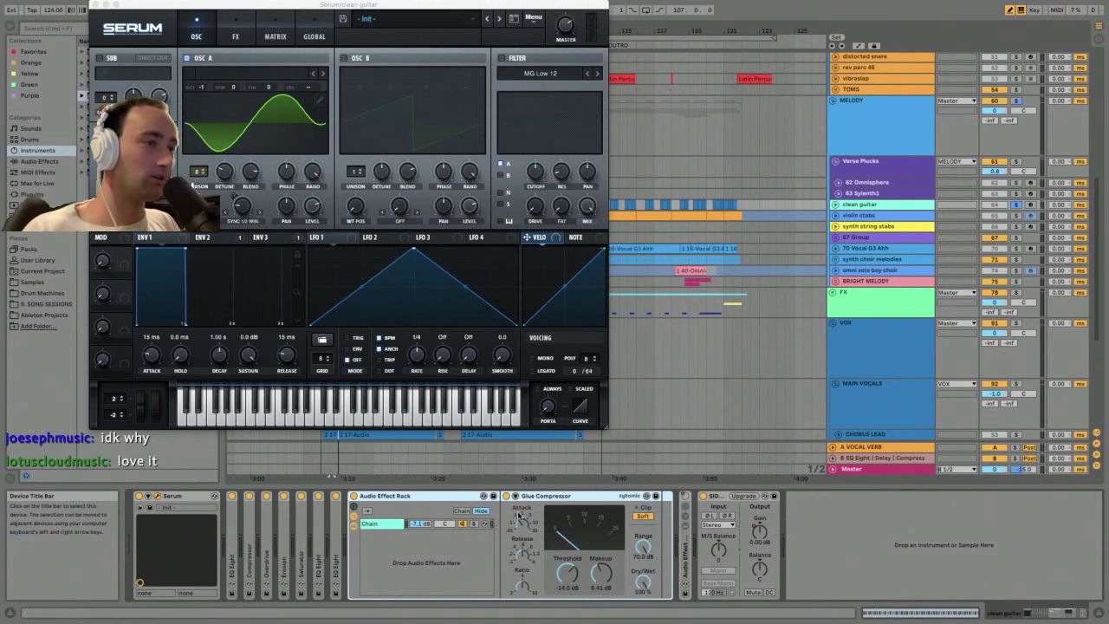
double_click(407, 498)
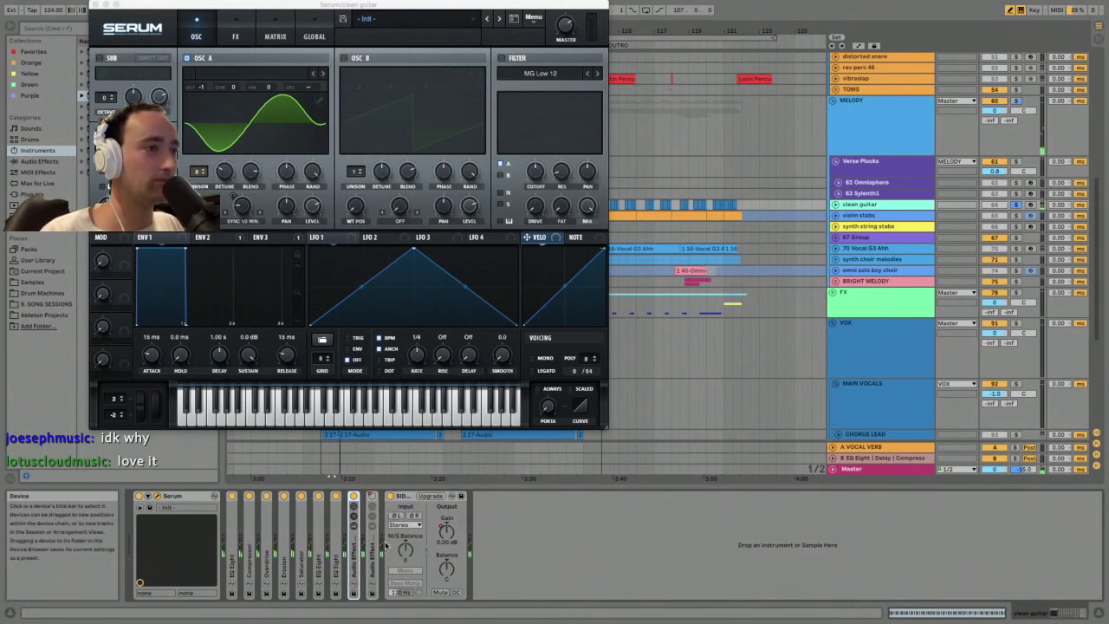
double_click(374, 555)
click(373, 554)
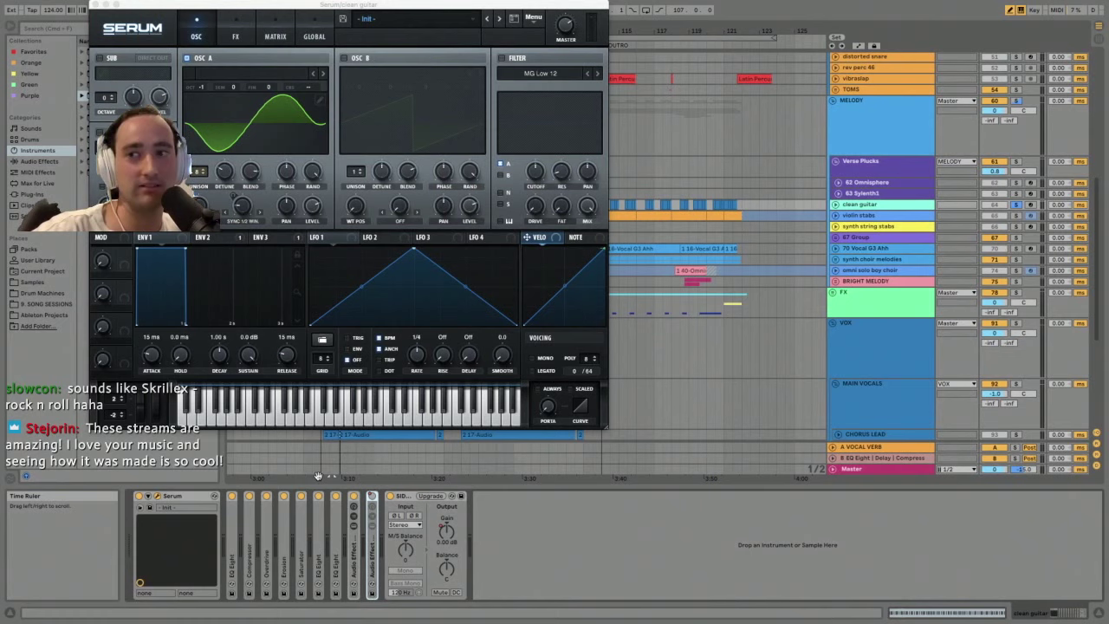
click(281, 473)
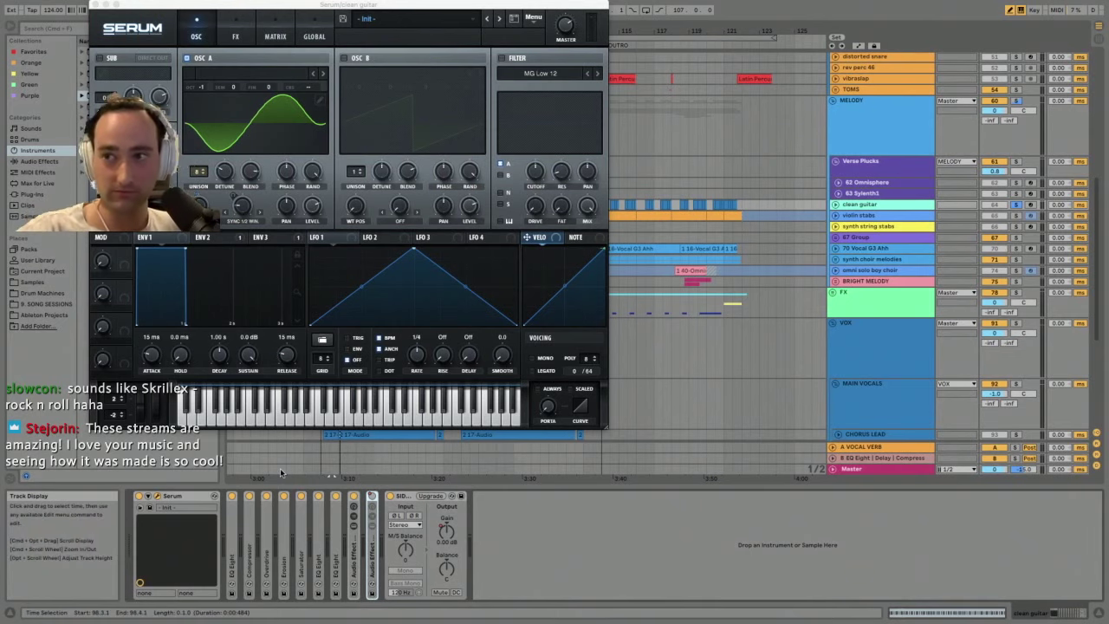
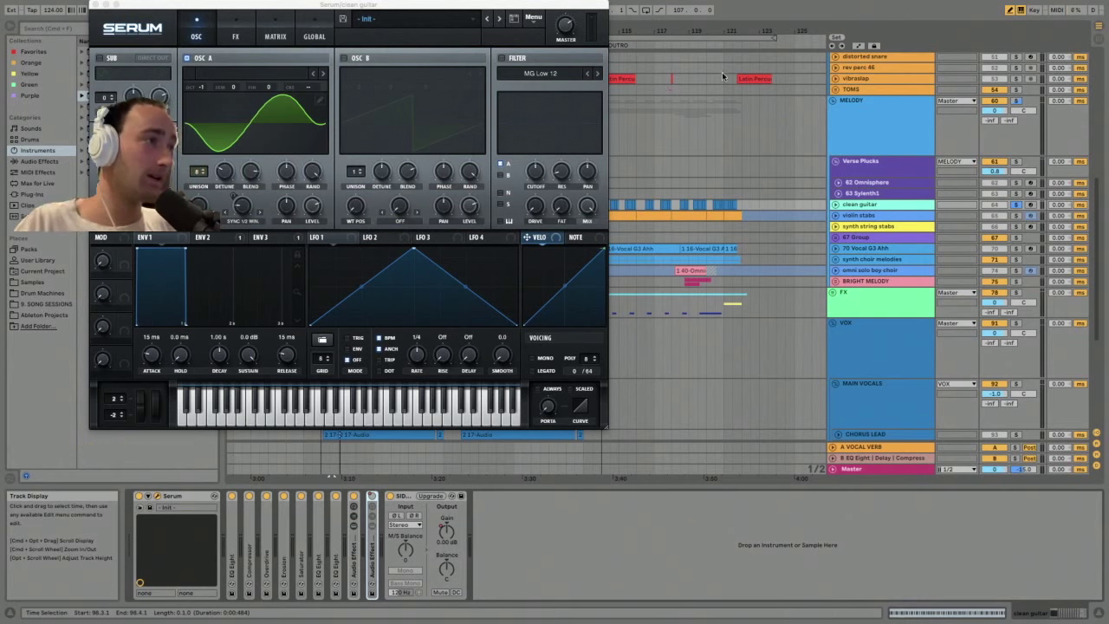
- Unfold and solo the Vocal G3 Ahh track and play its last final chorus clip twice
click(883, 216)
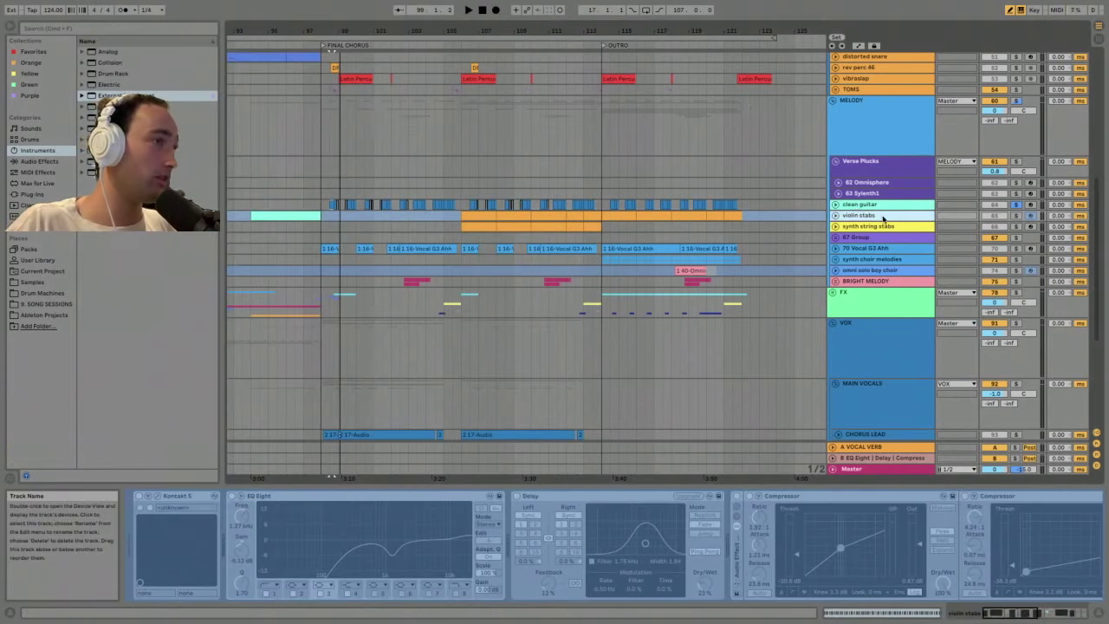
click(629, 247)
click(836, 249)
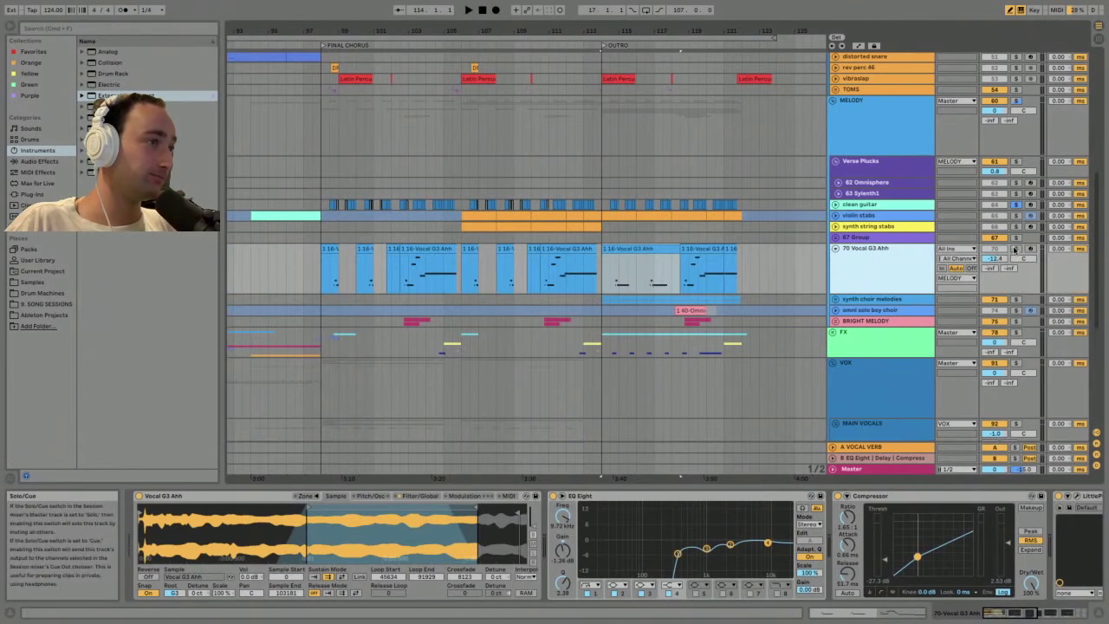
click(558, 248)
key(space)
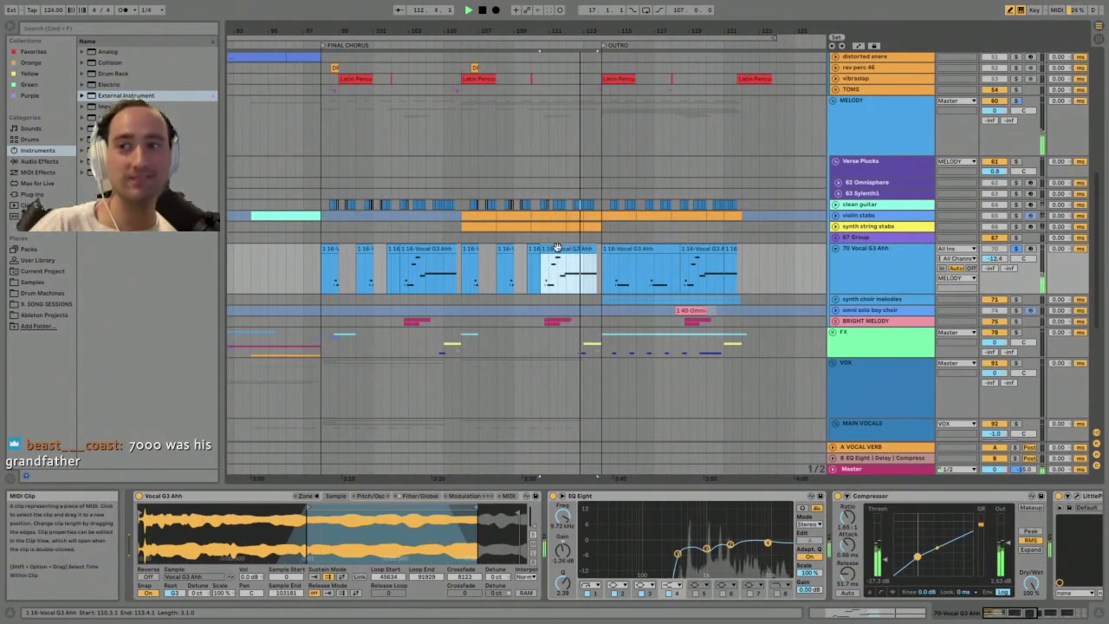
key(space)
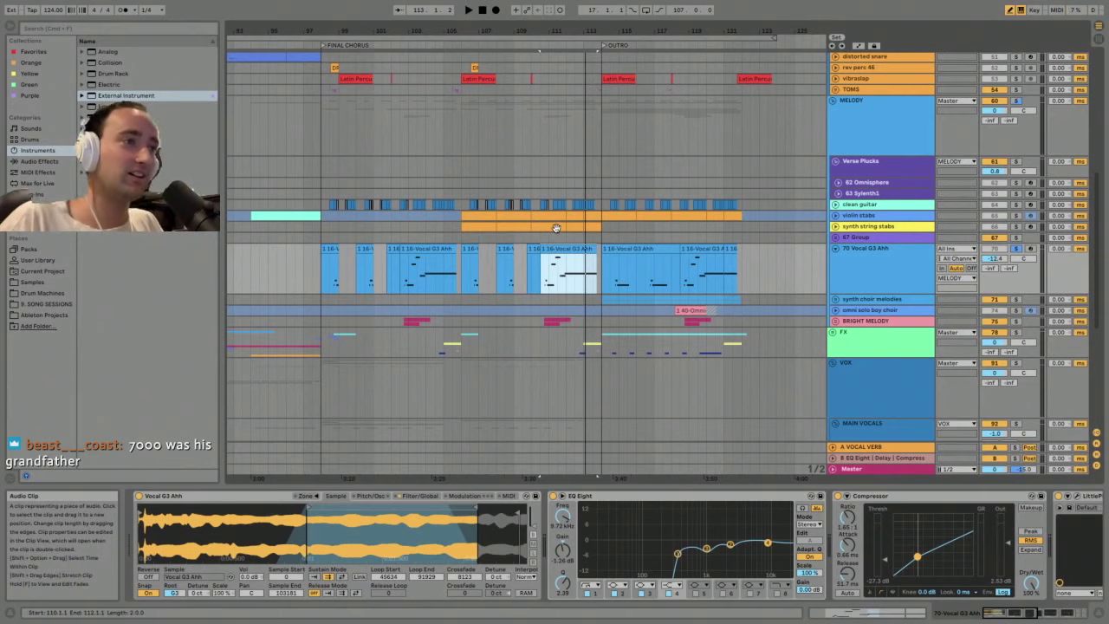
key(space)
drag(1013, 613, 976, 618)
key(space)
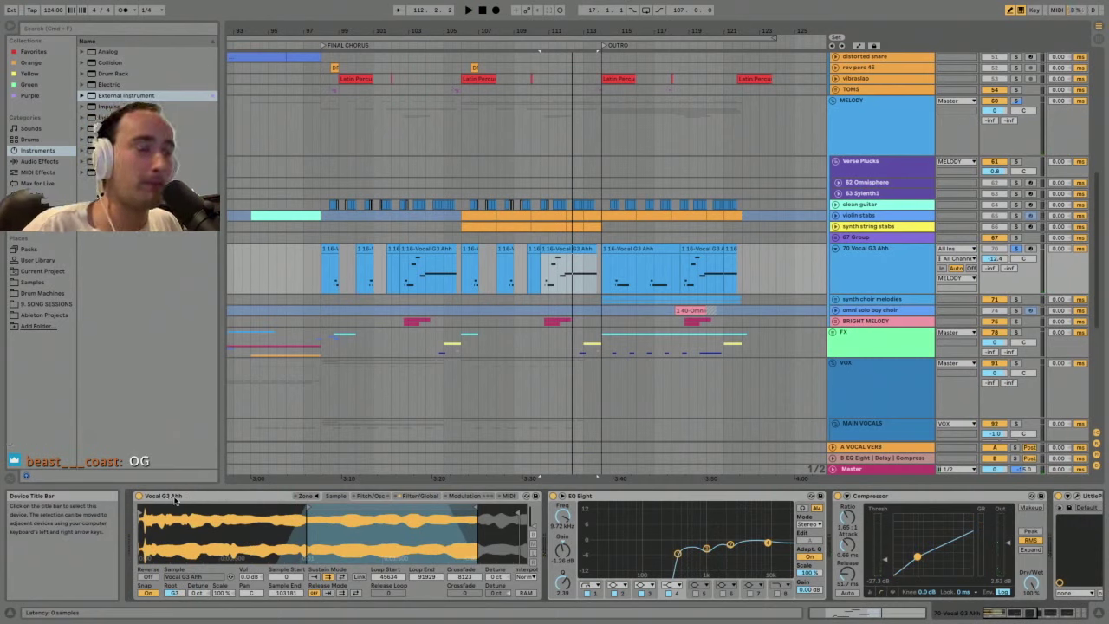
- Select the Vocal G3 Ahh sampler and arm its track to play the sample live
click(174, 499)
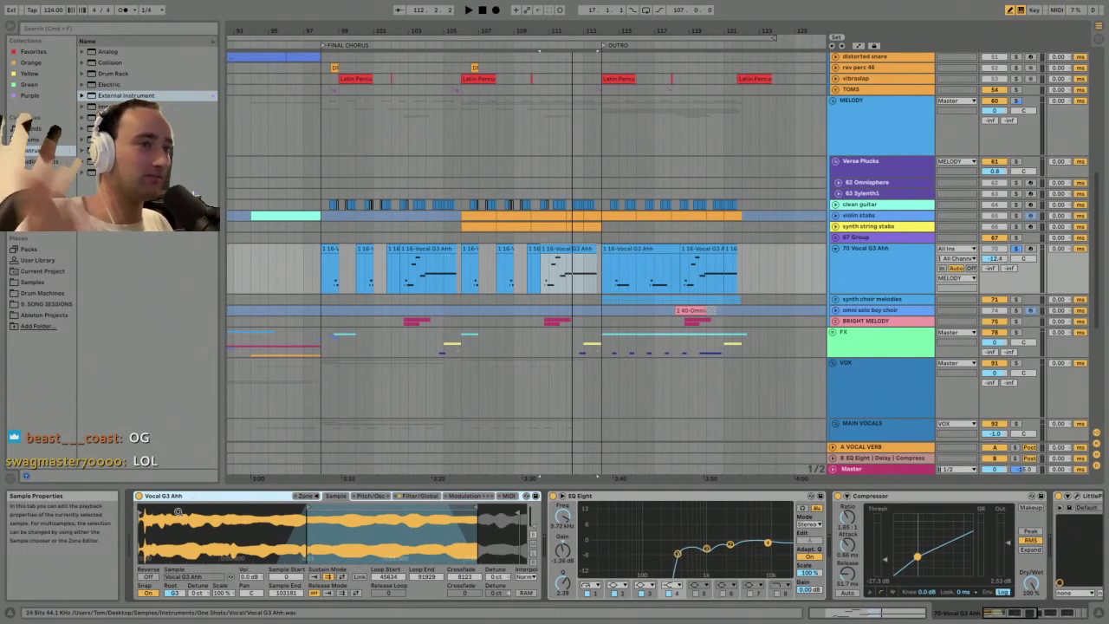
click(1030, 249)
key(x)
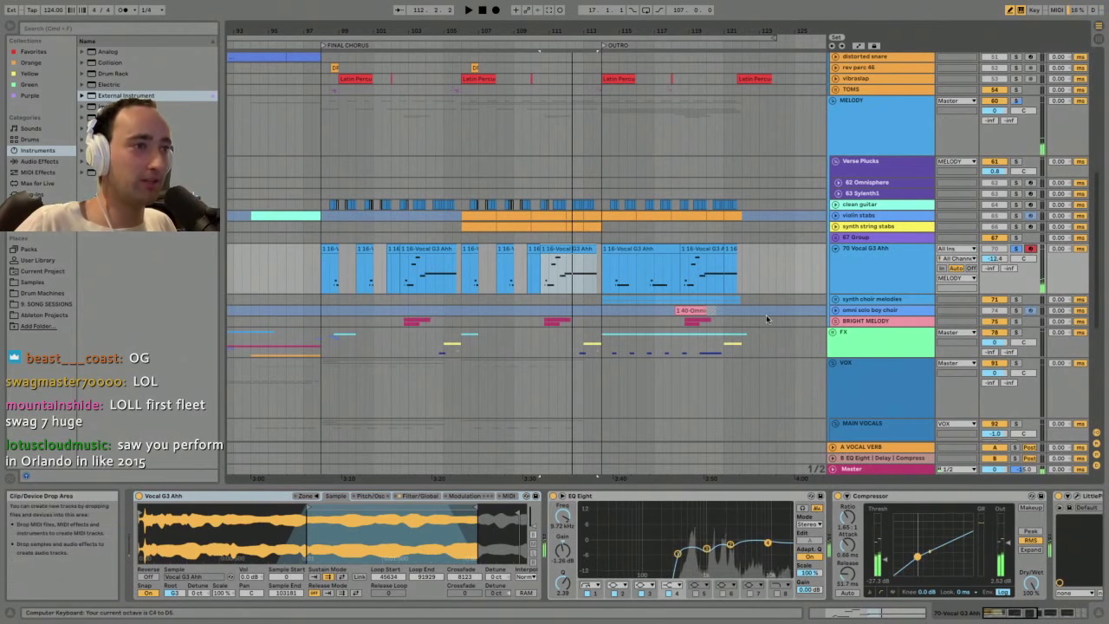
- Review the Vocal G3 Ahh sampler's filter, pitch and sample settings, and fold the device to reveal its effects
click(420, 495)
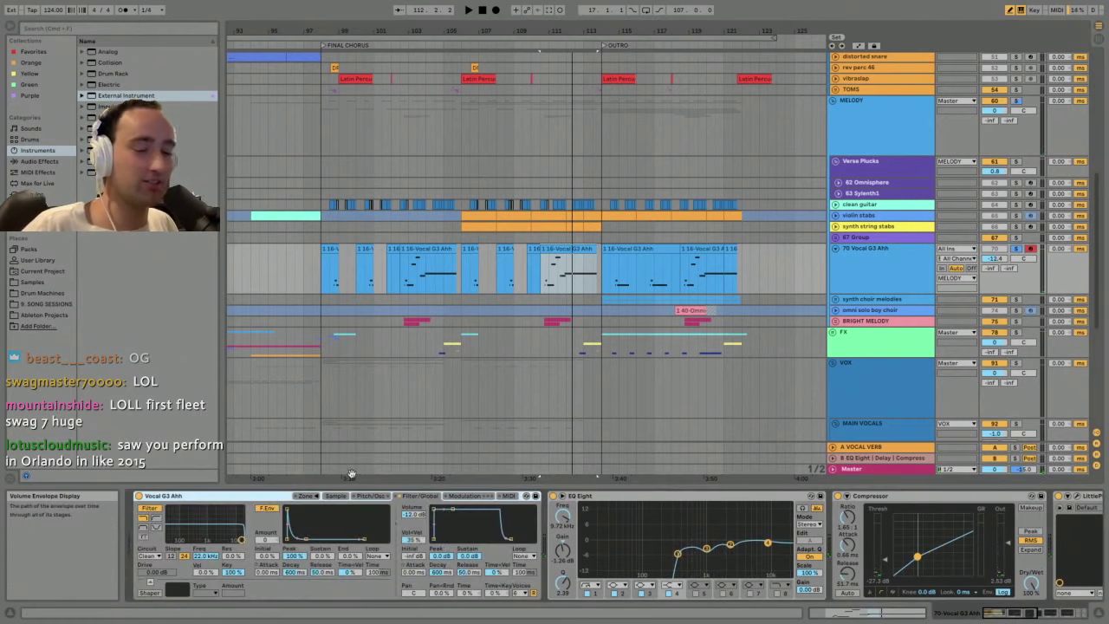
click(358, 497)
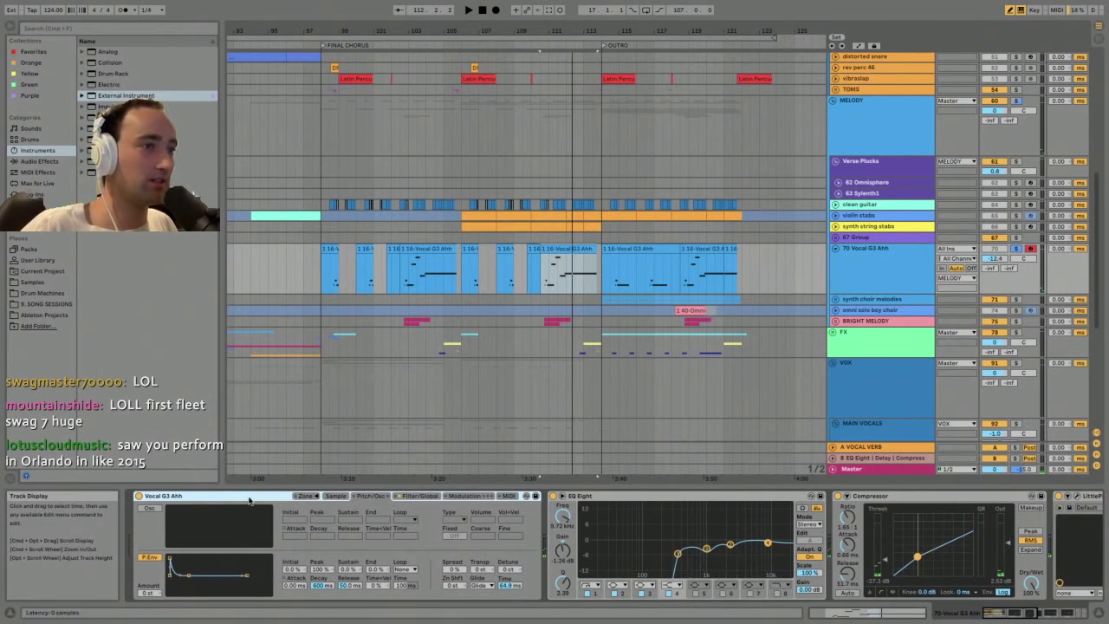
click(421, 497)
click(338, 497)
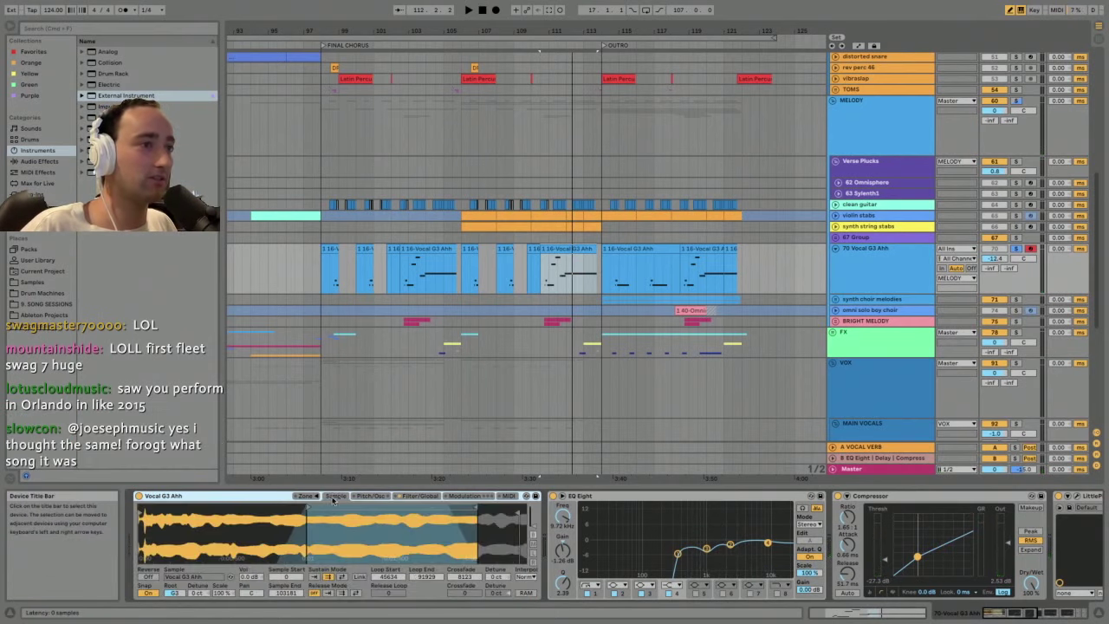
double_click(269, 500)
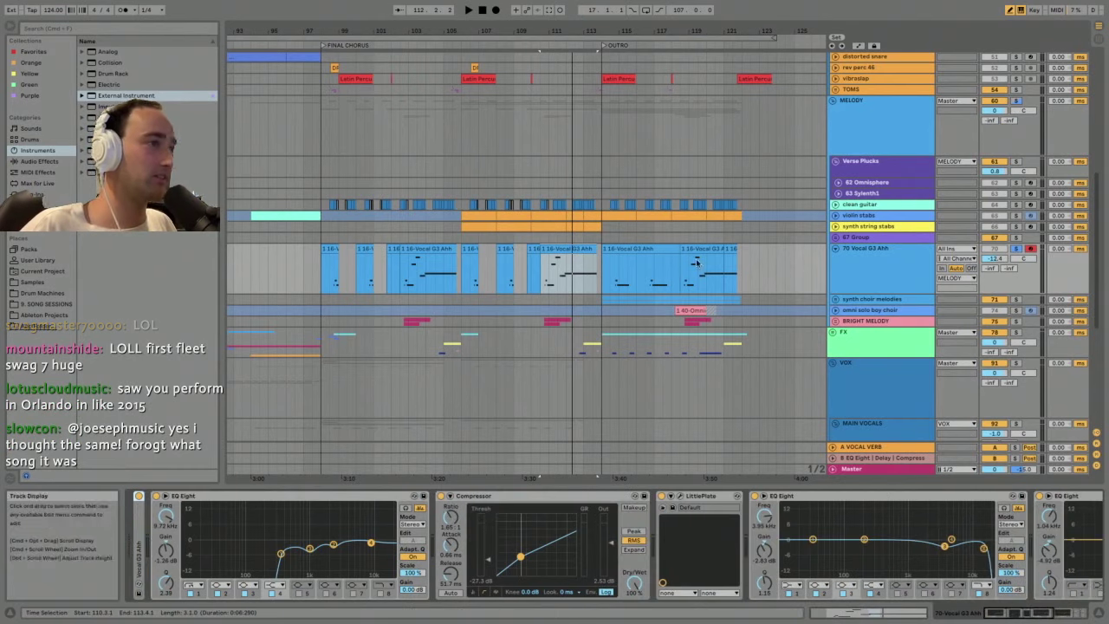
- Unsolo the Vocal G3 Ahh track and play its two long final chorus phrases with the other tracks
click(548, 258)
drag(545, 27, 545, 70)
key(space)
click(1017, 250)
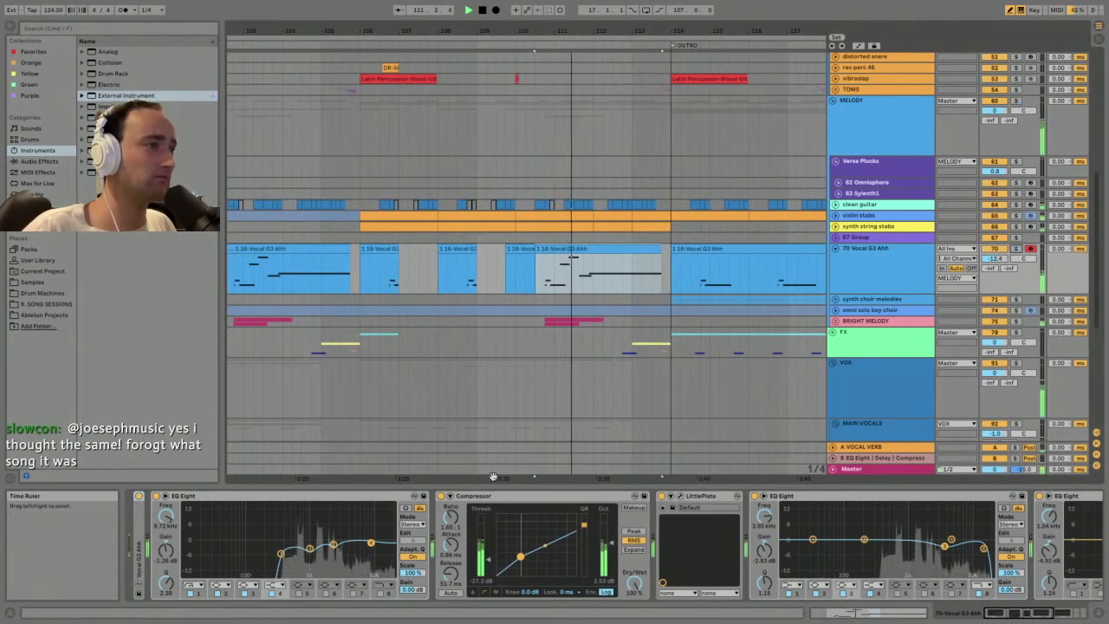
click(230, 286)
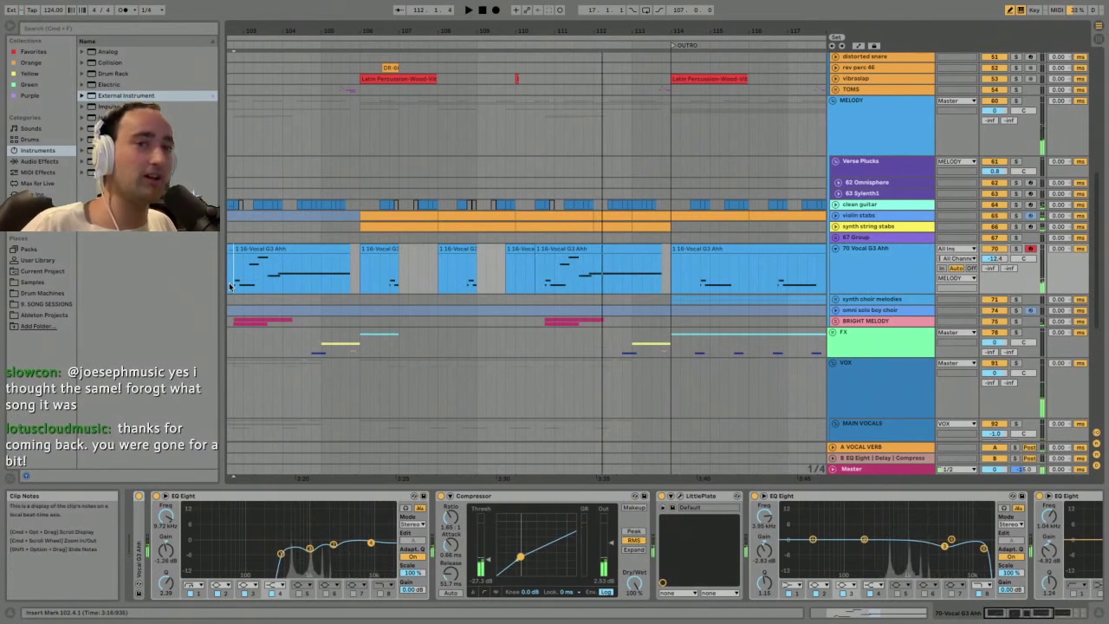
drag(370, 30, 529, 29)
key(space)
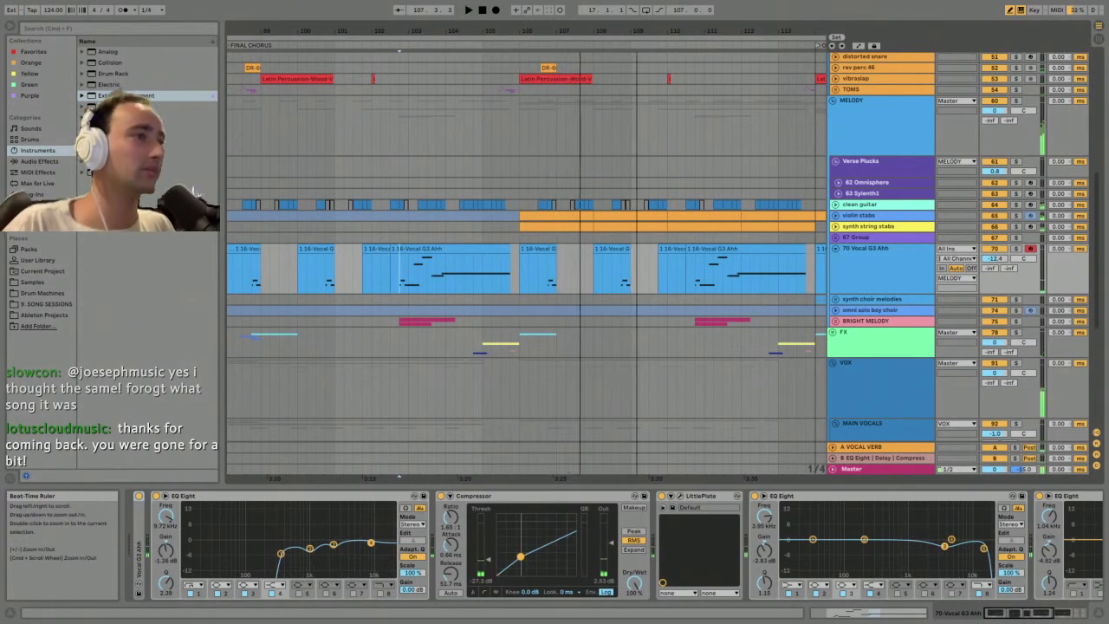
- Solo the BRIGHT MELODY group and play it from bar 111
drag(637, 30, 637, 13)
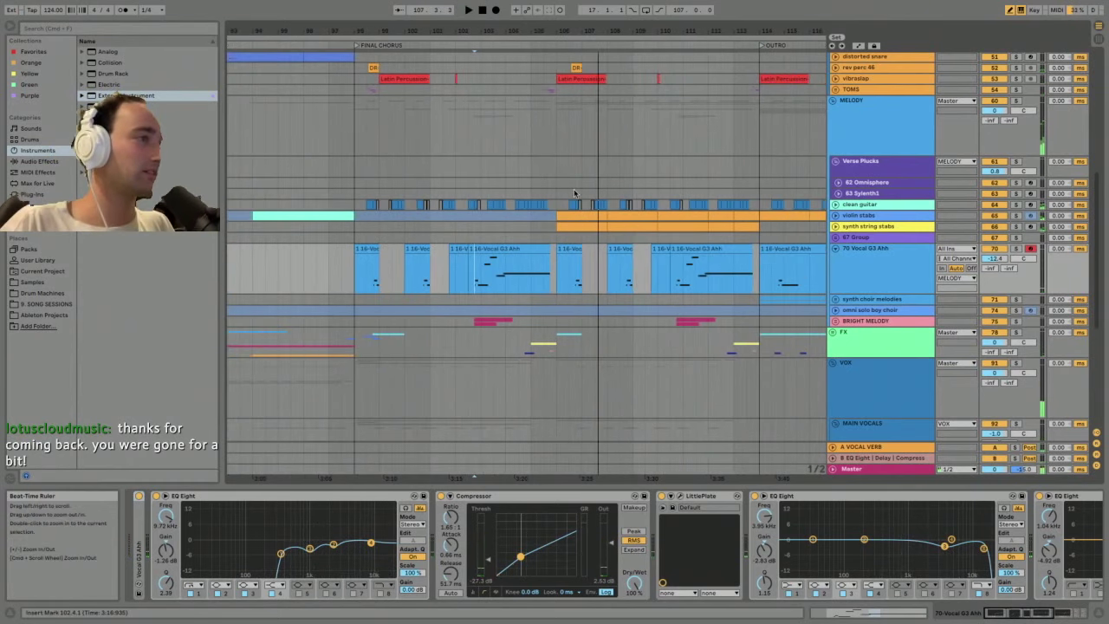
click(681, 324)
key(space)
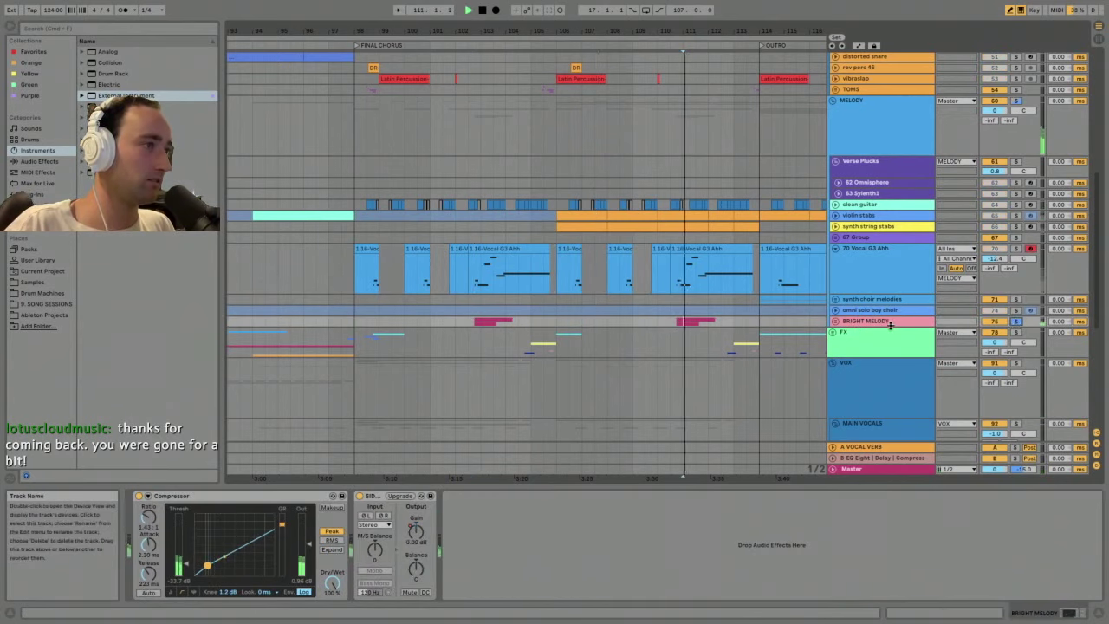
- Unfold the BRIGHT MELODY group, check the omni vocal glock track's devices and unfreeze the M1 voices pad track
click(833, 320)
click(874, 373)
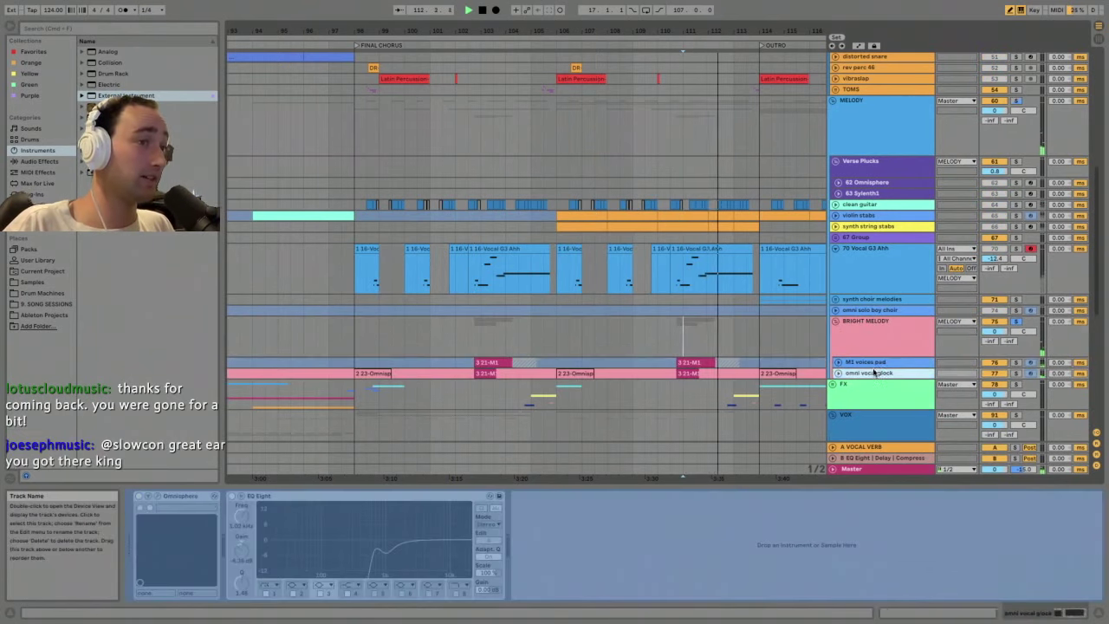
click(872, 363)
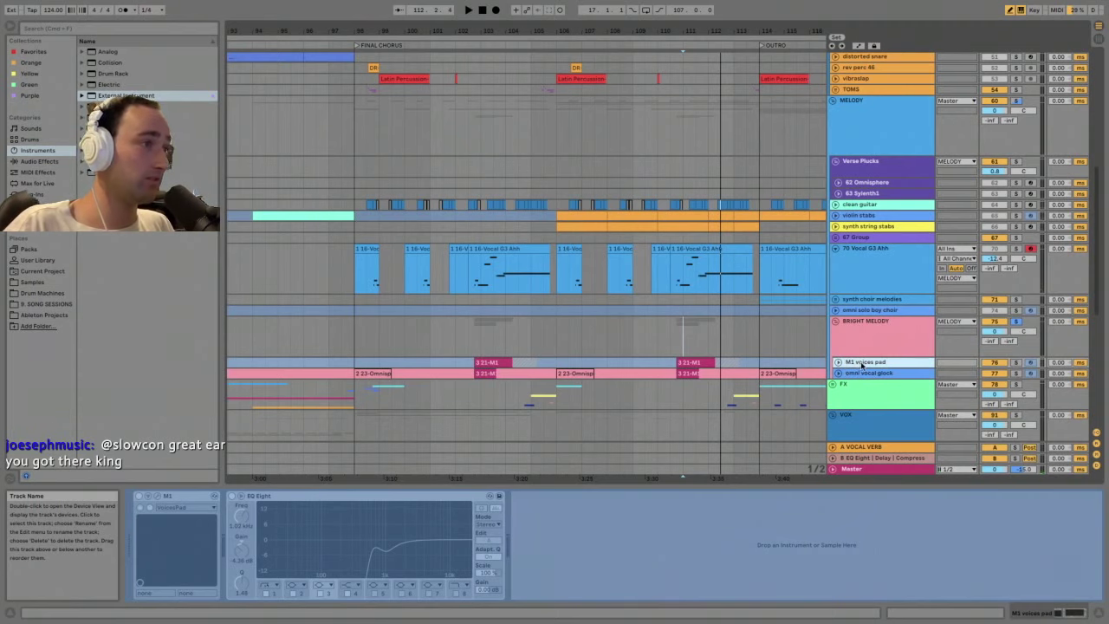
right_click(863, 366)
click(895, 435)
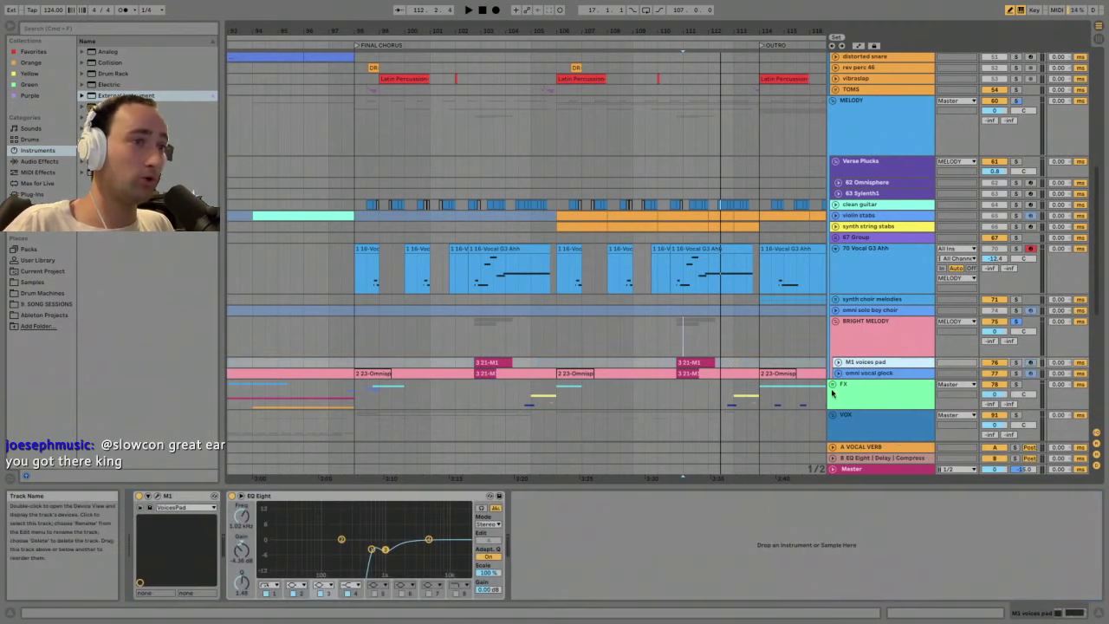
- Open the Korg M1 VoicesPad instrument, move its window clear of the devices and play the soloed M1 voices pad
click(157, 497)
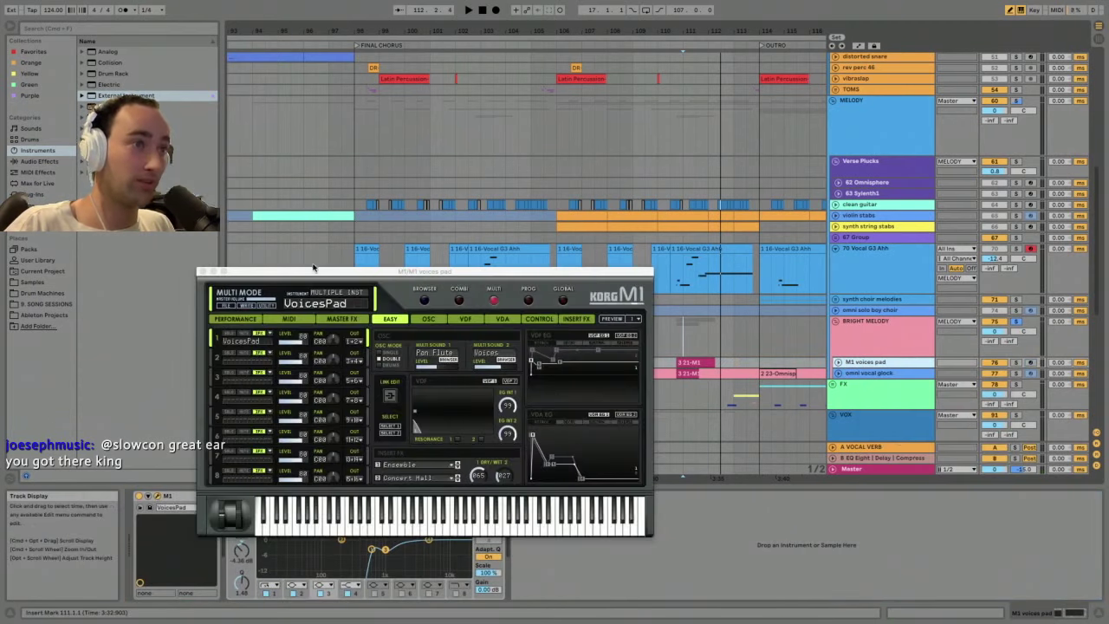
drag(314, 282, 535, 149)
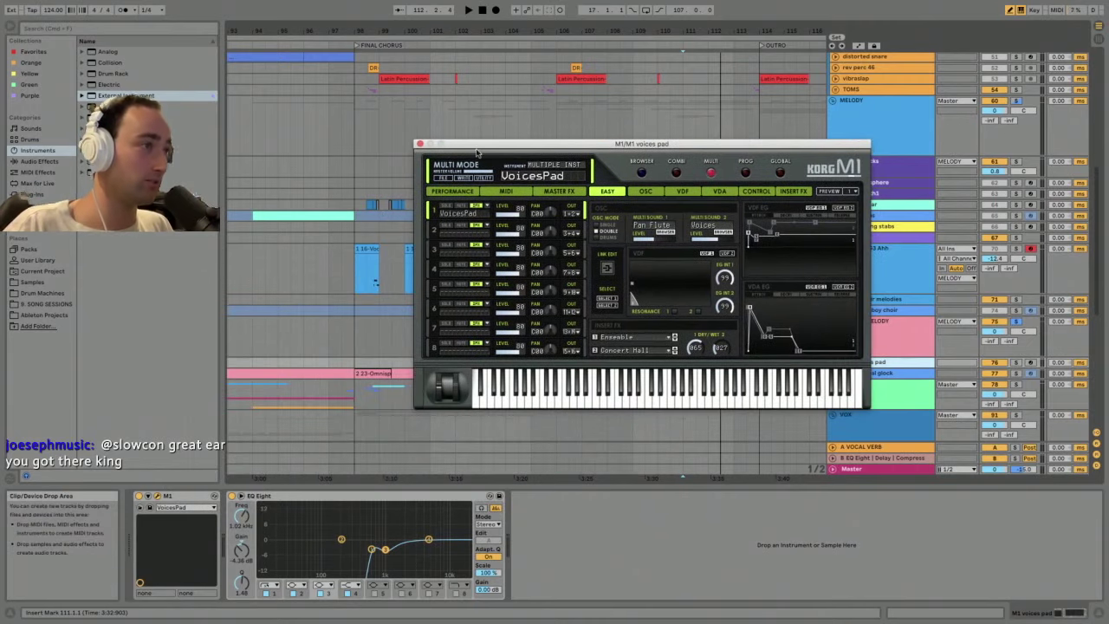
click(1019, 364)
key(space)
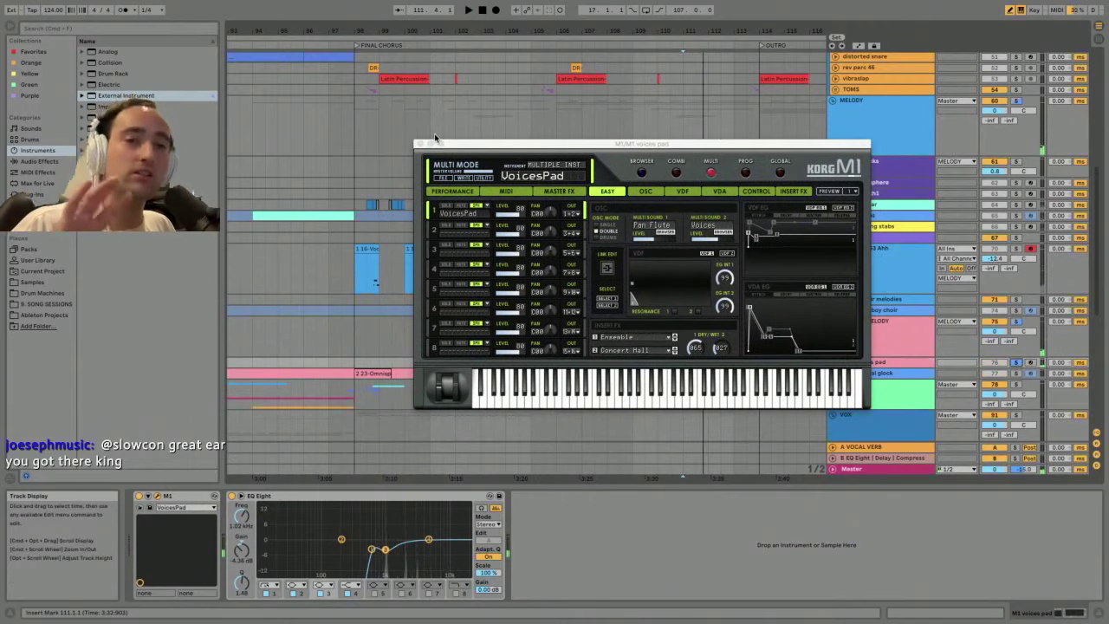
- Close the Korg M1 window and check the omni vocal glock track's devices and the BRIGHT MELODY group's effects chain
drag(456, 140, 474, 144)
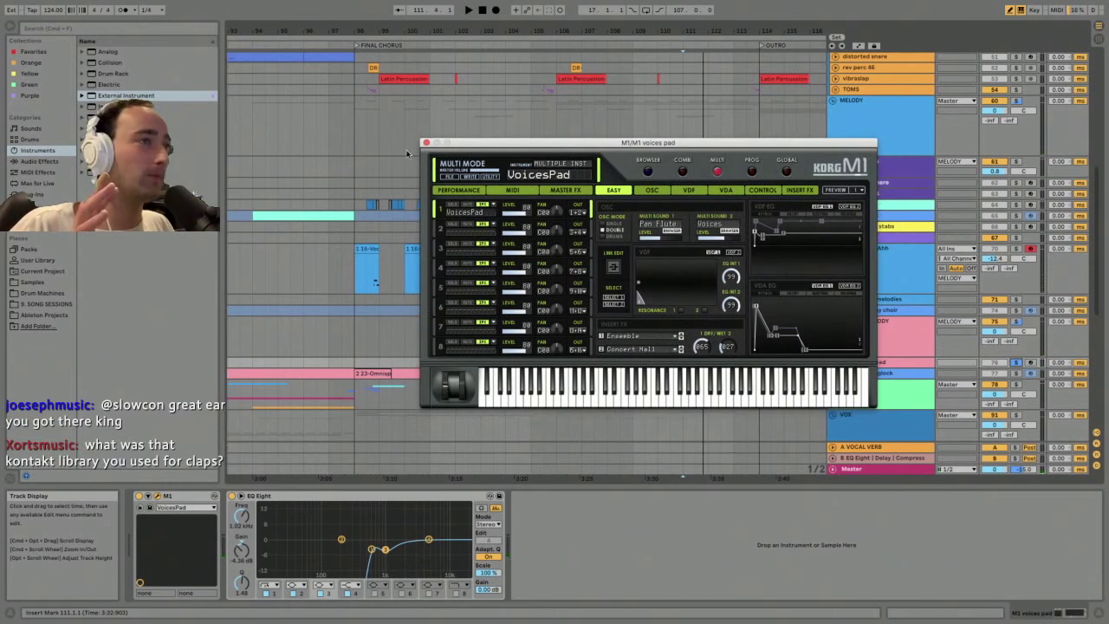
click(426, 142)
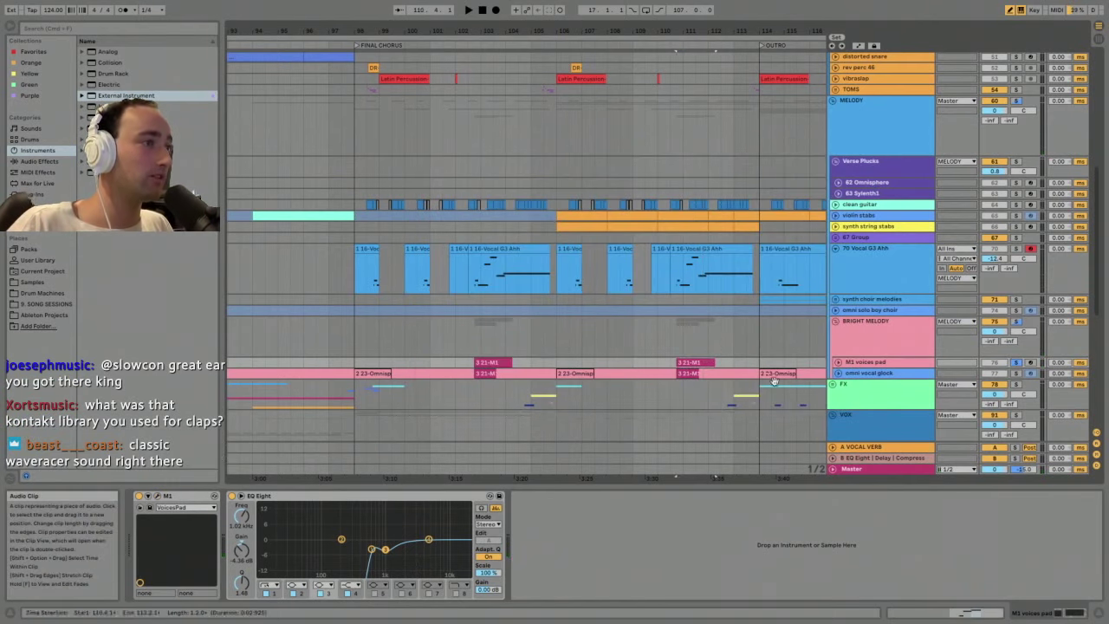
click(845, 374)
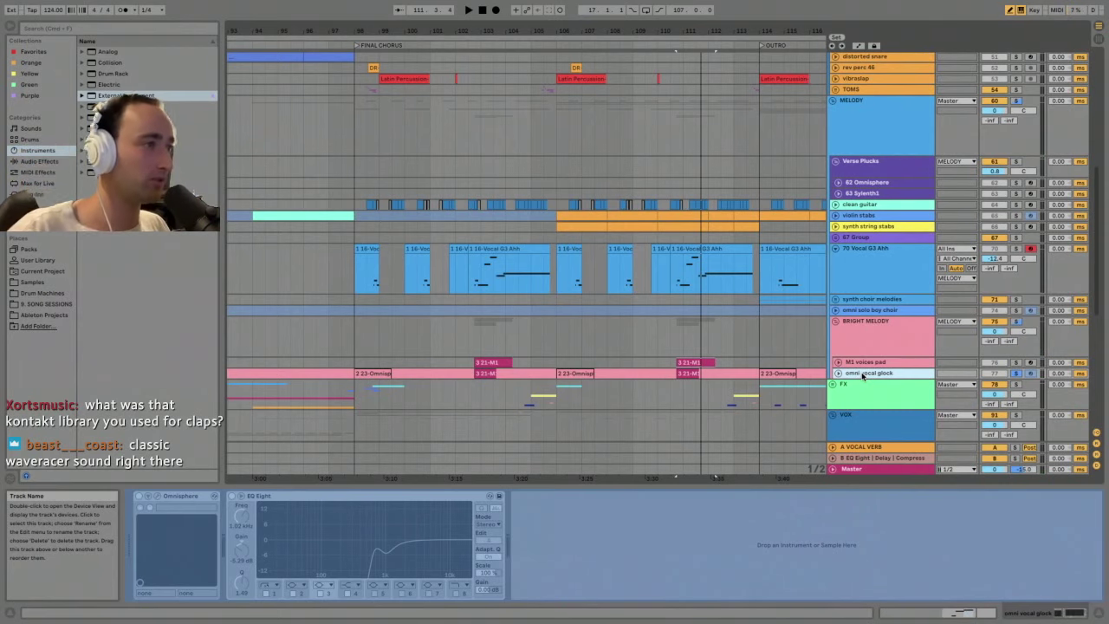
click(872, 343)
key(space)
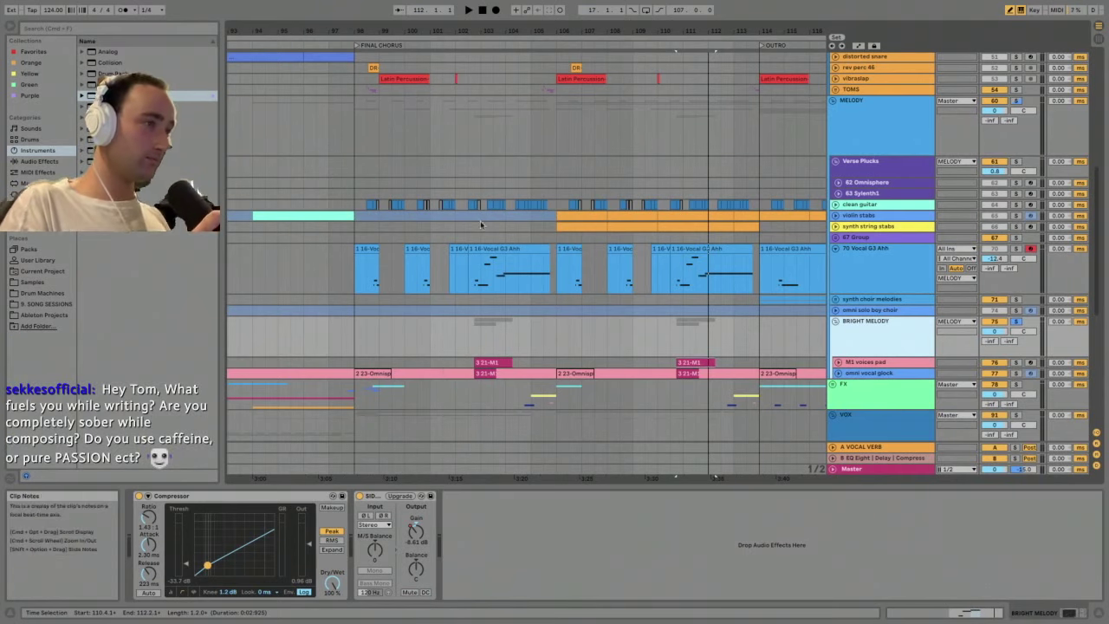
- Unfold the FX group and select it to show its individual effect tracks
click(856, 403)
click(830, 379)
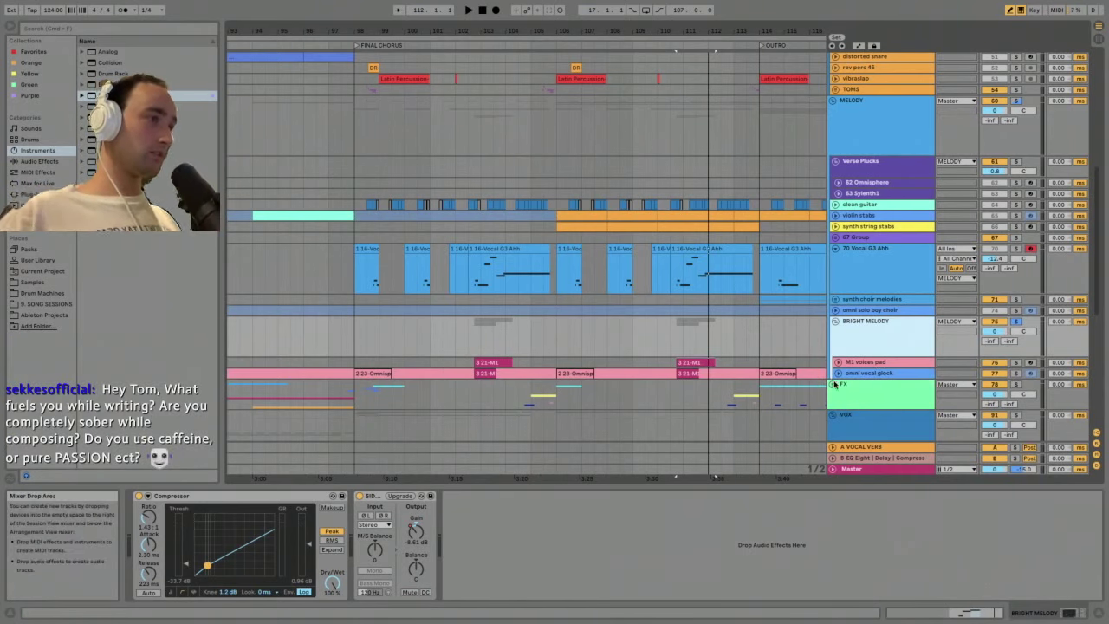
click(837, 386)
click(833, 384)
scroll(529, 355, down, 3)
click(543, 335)
click(870, 318)
scroll(787, 344, down, 2)
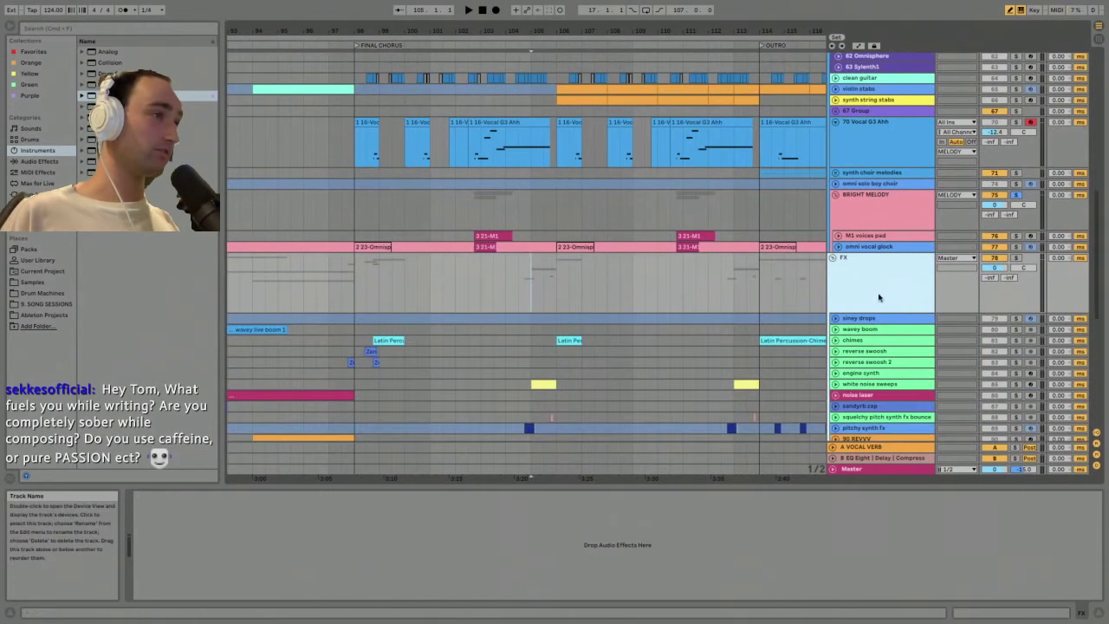
- Solo the FX group and play it from the start of the final chorus
click(376, 267)
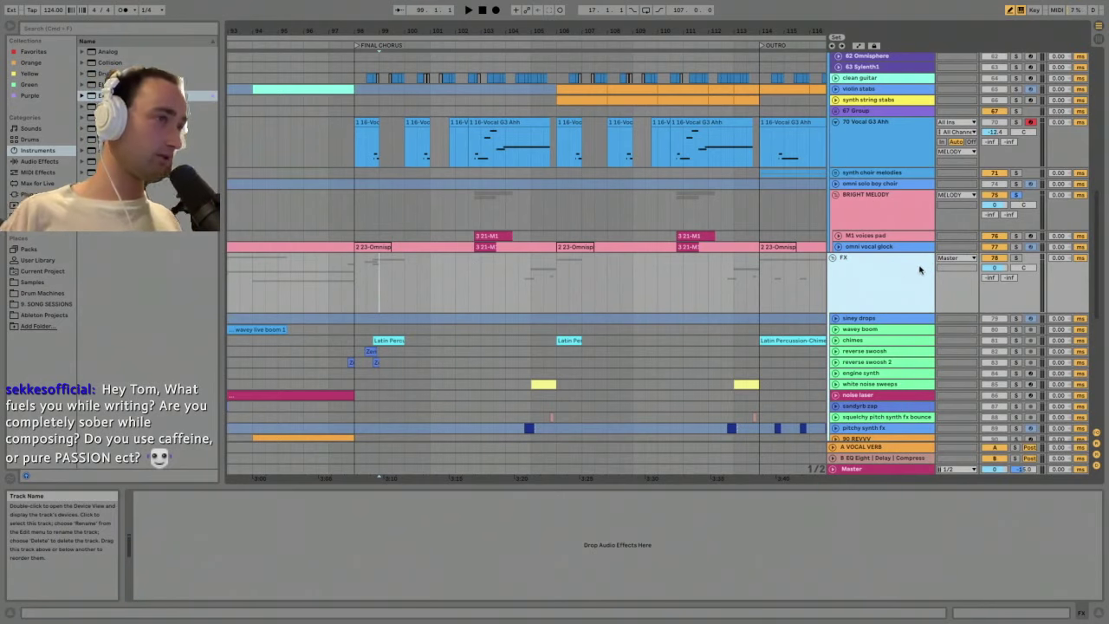
drag(416, 30, 570, 35)
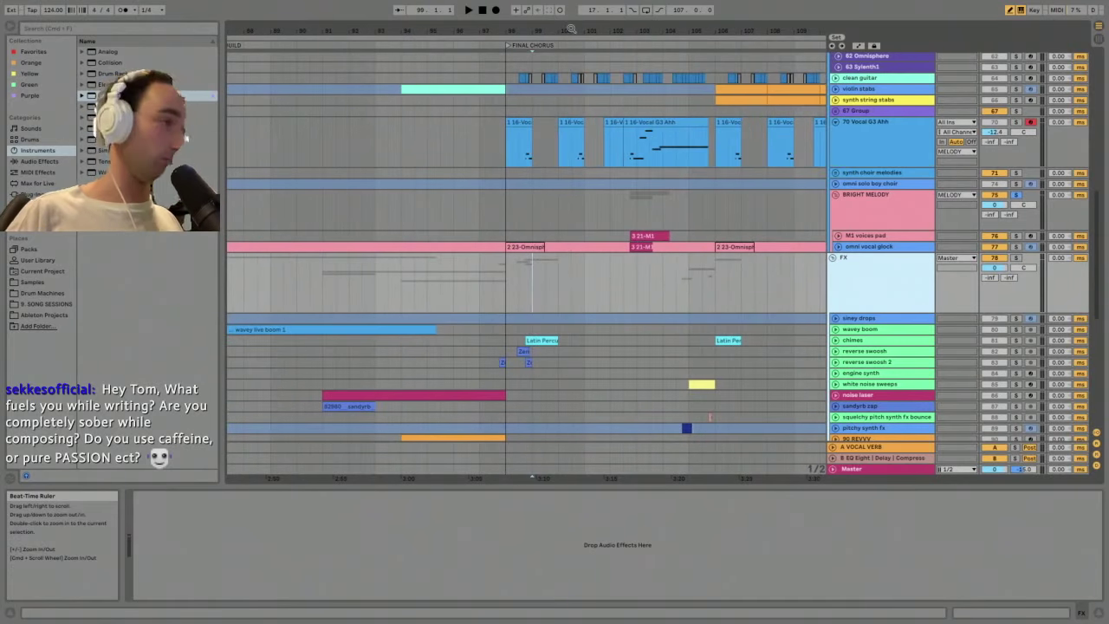
click(1017, 258)
key(space)
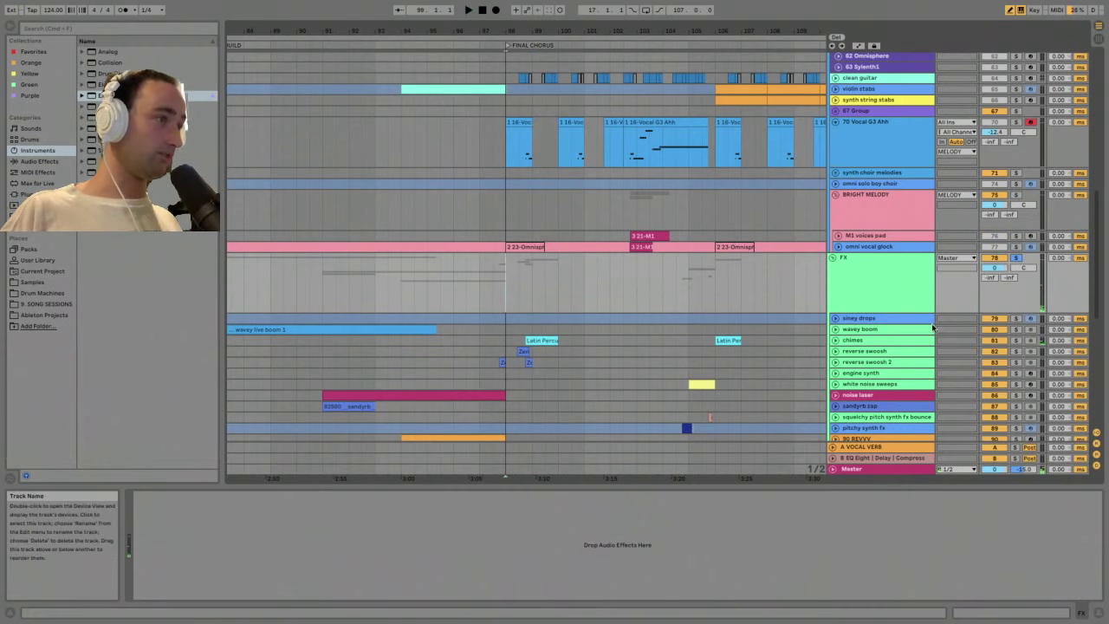
- Unfold the reverse swoosh and reverse swoosh 2 tracks to show their clips around the final chorus start
scroll(569, 287, down, 3)
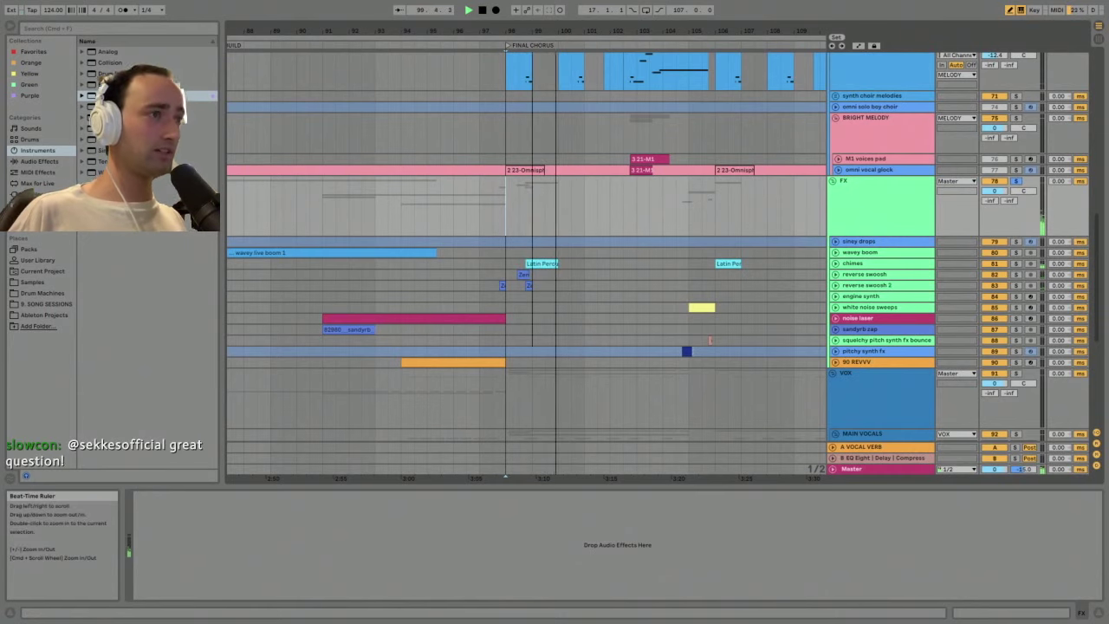
drag(531, 30, 532, 112)
click(836, 275)
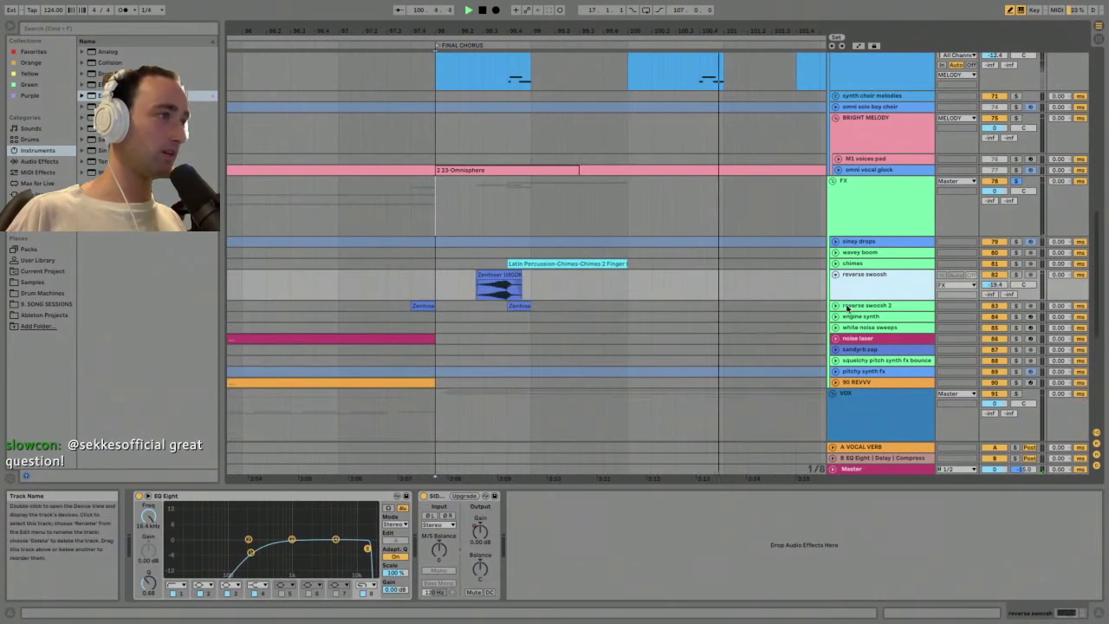
click(837, 306)
- Stop playback, unfold the chimes track and select its first clip in the final chorus
mouse_move(555, 31)
mouse_down()
mouse_move(555, 7)
mouse_move(556, 24)
mouse_up()
click(866, 263)
key(space)
click(836, 265)
click(568, 266)
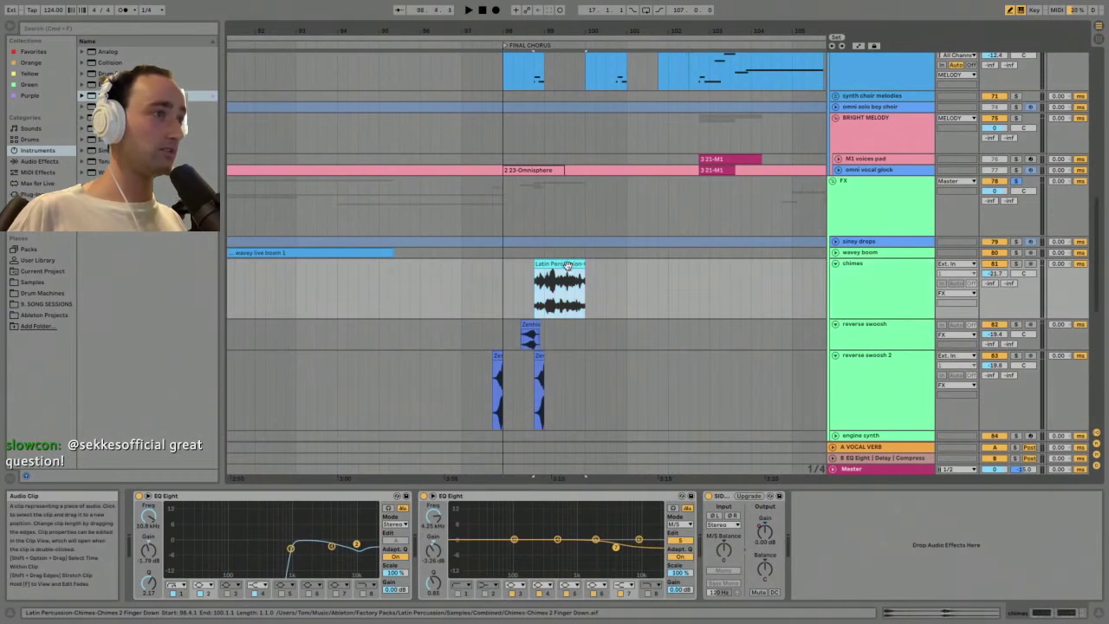
right_click(564, 29)
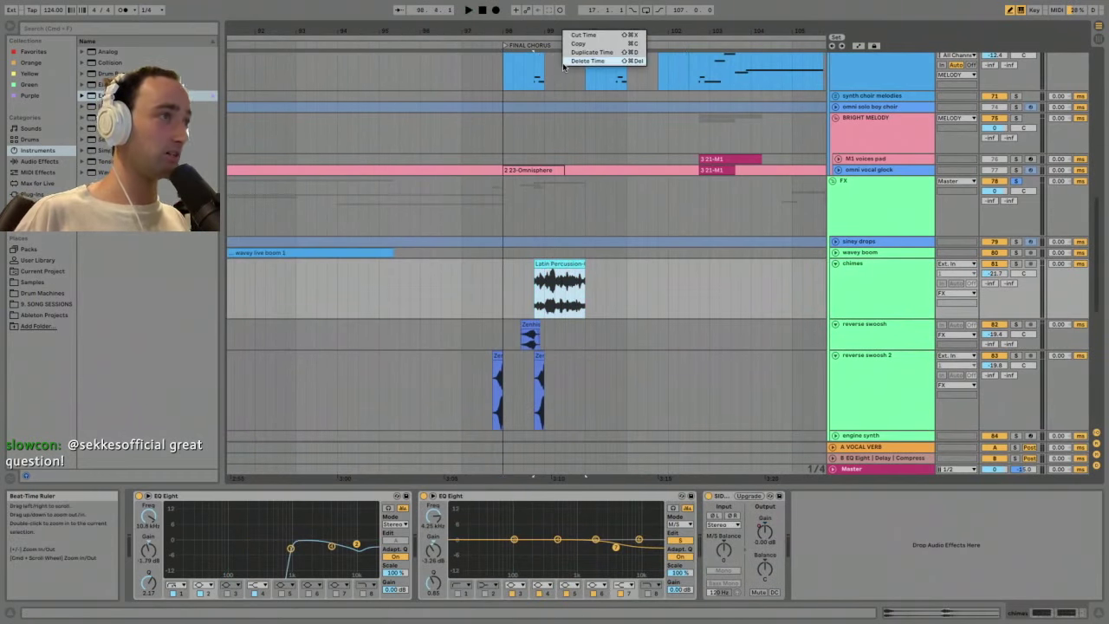
key(super+shift+BackSpace)
key(super+z)
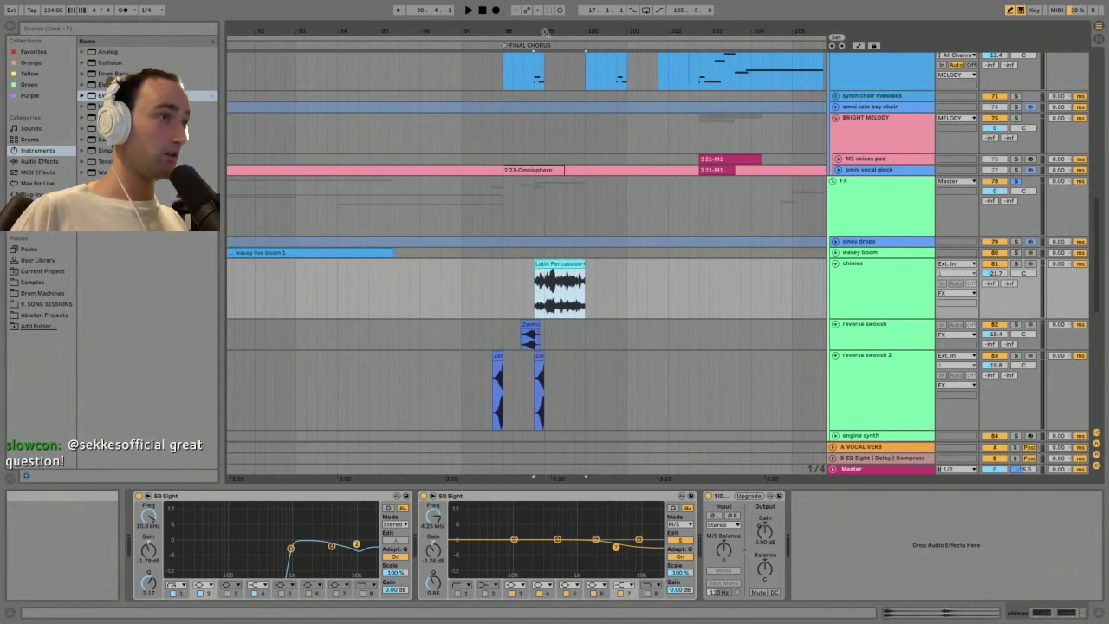
- Play the final chorus chimes in the soloed FX group and select the long chimes clip in the outro
drag(562, 31, 562, 95)
key(space)
click(866, 292)
drag(634, 31, 526, 2)
key(space)
click(700, 265)
- Solo the white noise sweeps track and play its sweep at bar 105
scroll(694, 286, down, 3)
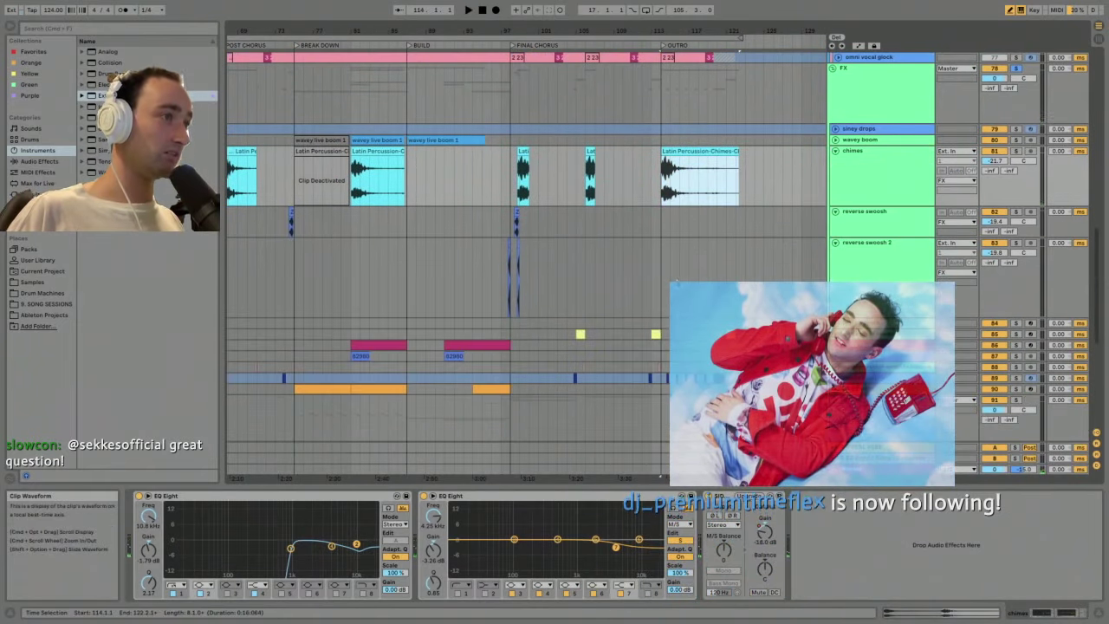
click(586, 340)
click(581, 333)
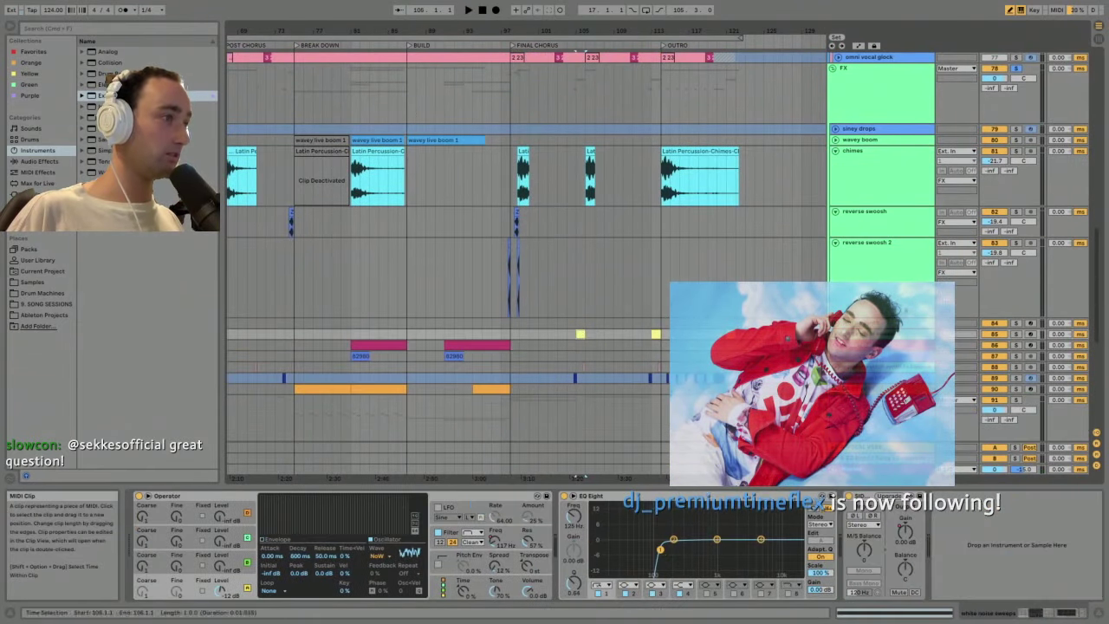
click(578, 36)
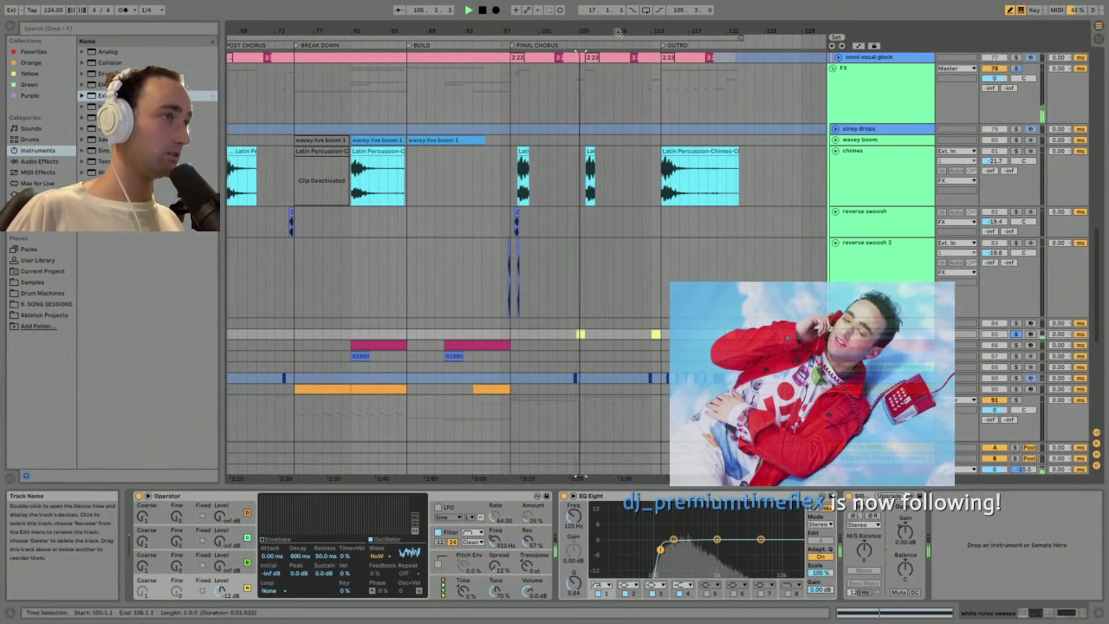
drag(577, 35, 577, 3)
key(space)
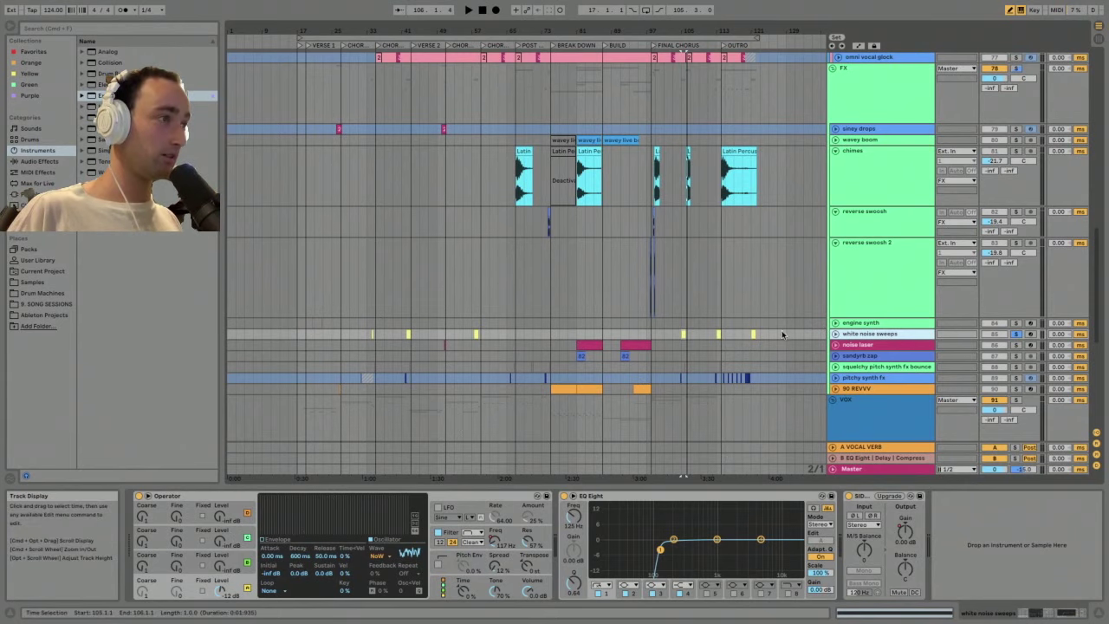
- Unfold the engine synth track, replay the soloed white noise sweep and arm the engine synth track
click(837, 325)
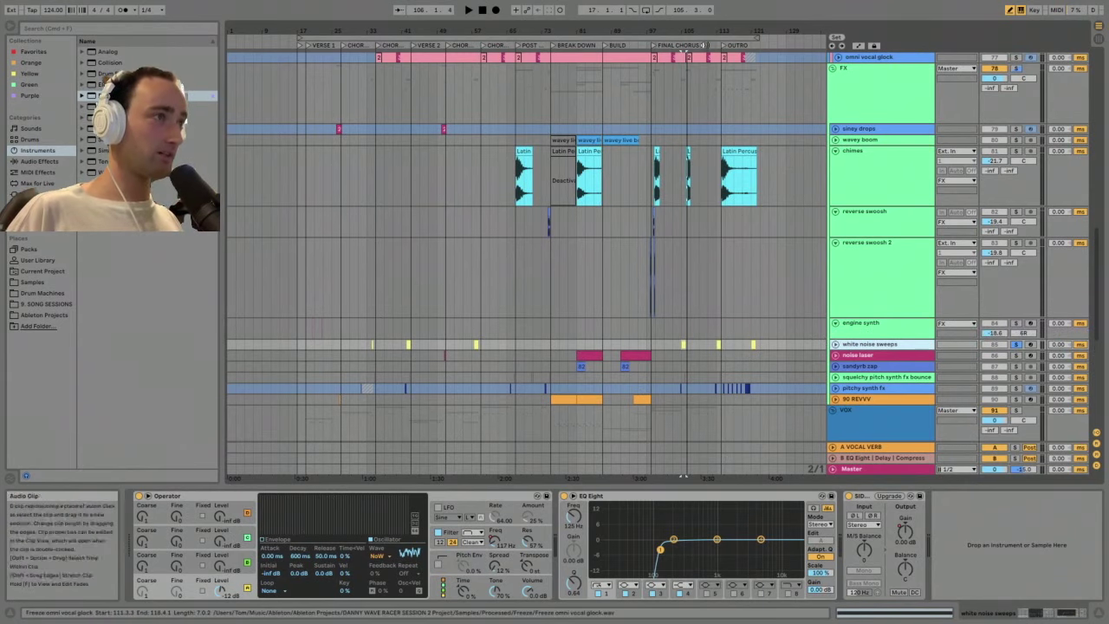
drag(668, 31, 668, 65)
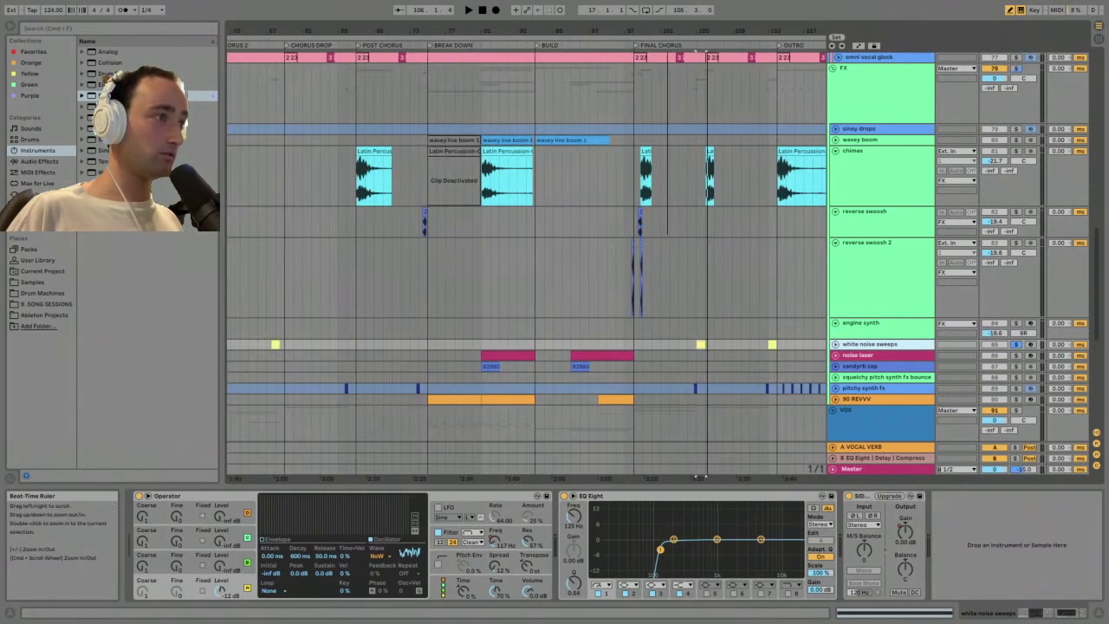
key(space)
scroll(701, 476, down, 4)
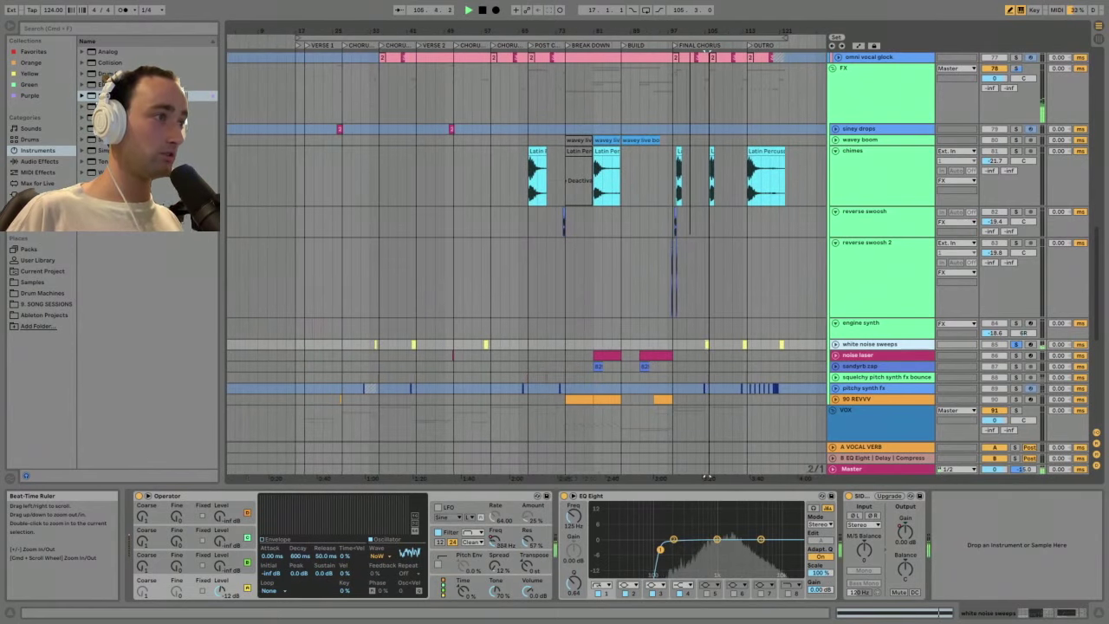
scroll(706, 476, down, 2)
click(1030, 323)
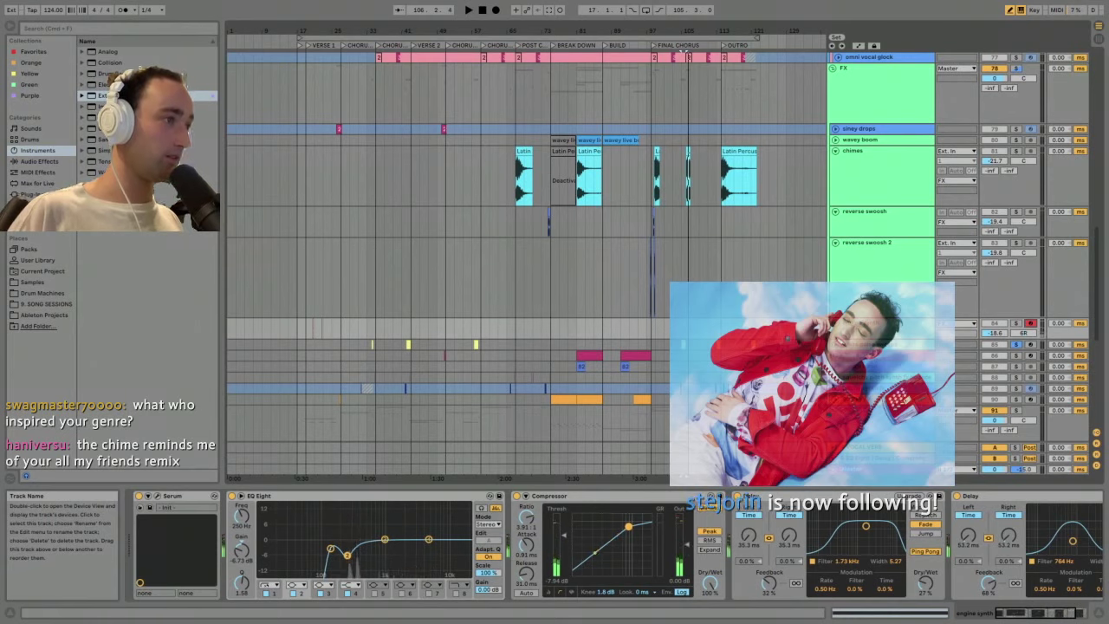
- Check the noise laser track's devices, and solo the pitchy synth fx track and play its clip just before the outro
click(881, 355)
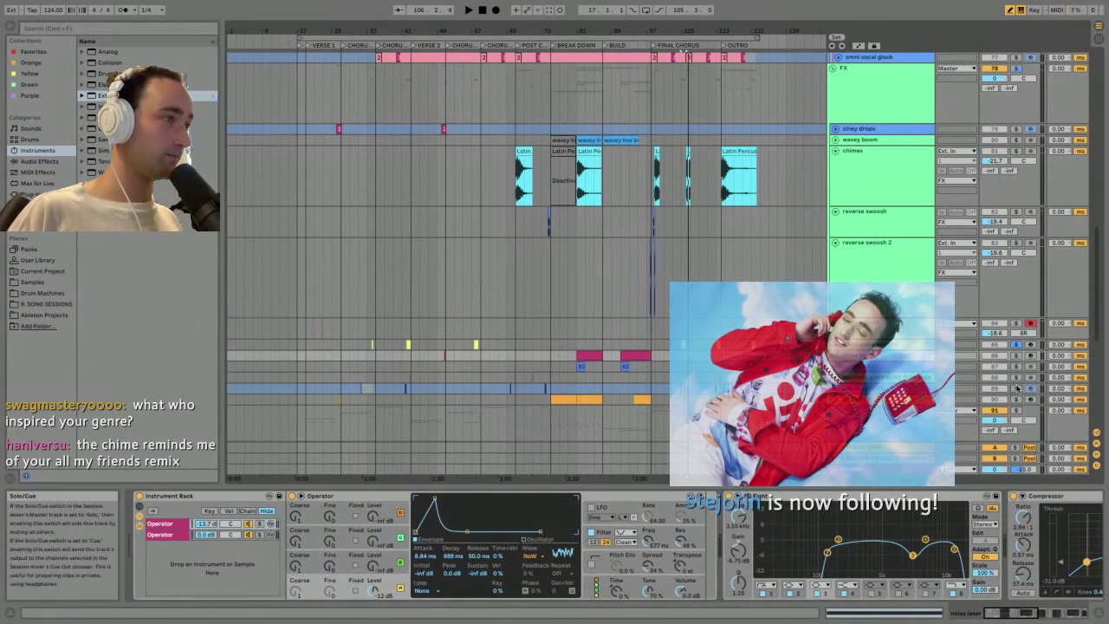
click(1018, 388)
click(717, 388)
key(space)
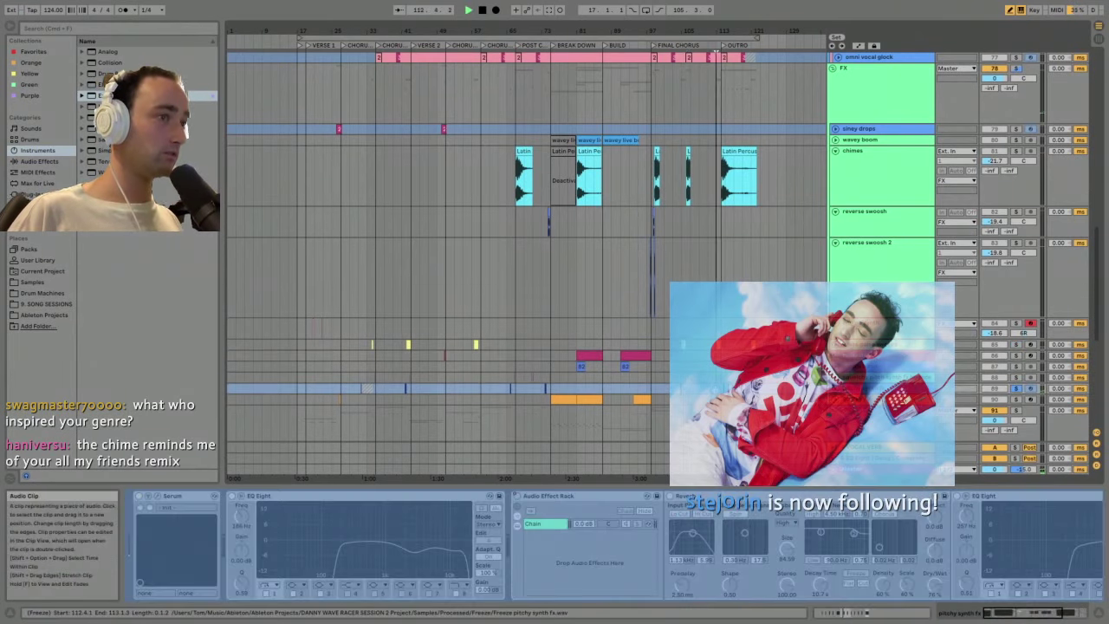
- Unfreeze the pitchy synth fx track, open its Serum instrument and play the soloed sound
right_click(871, 388)
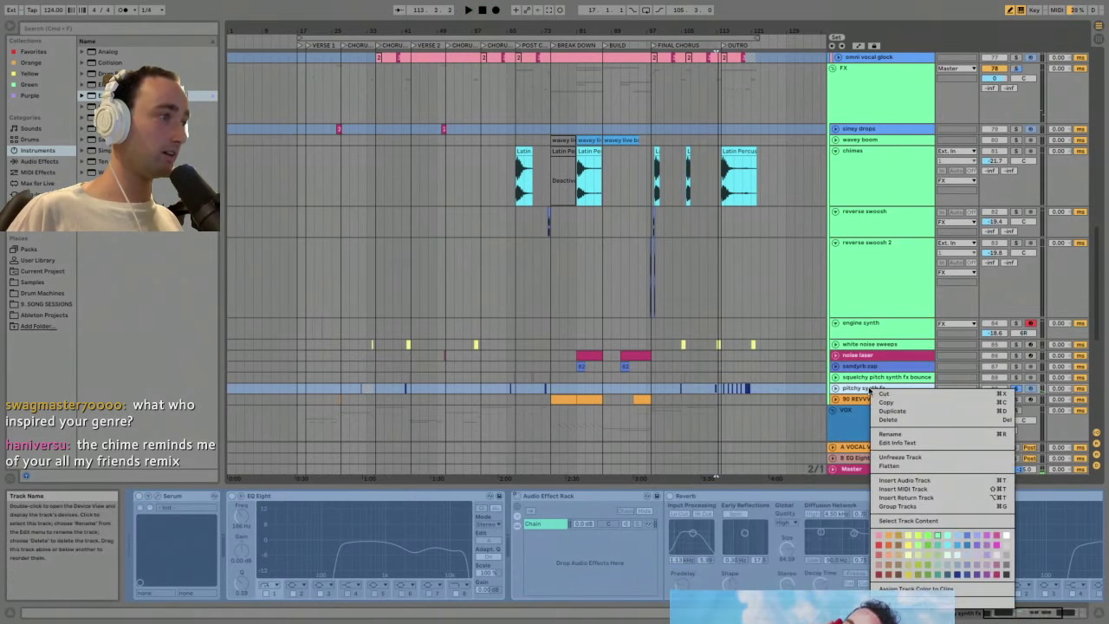
click(901, 458)
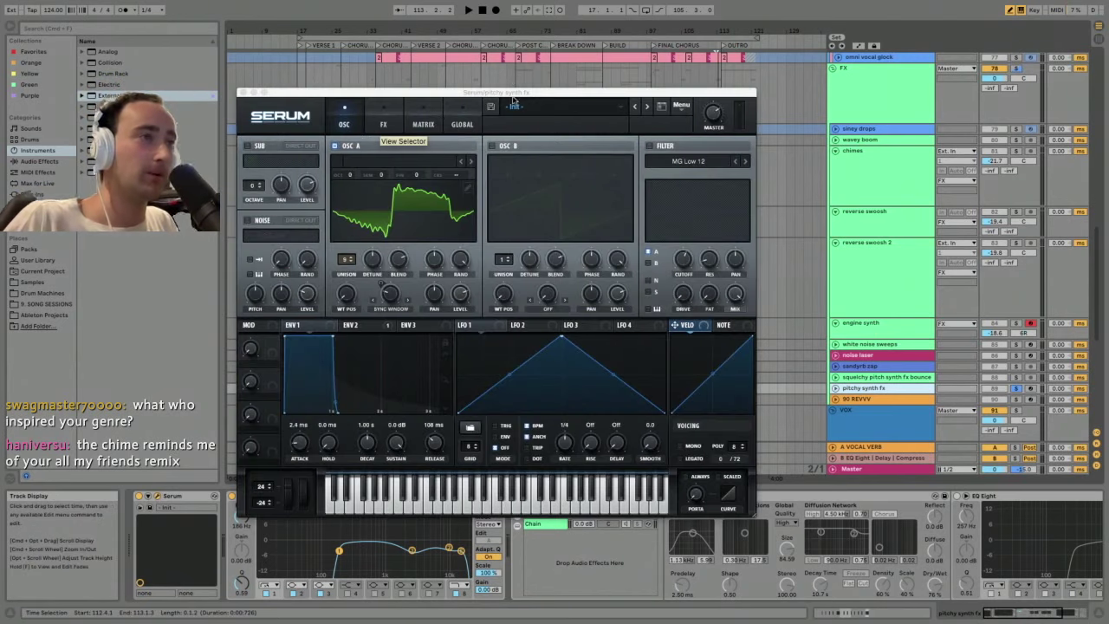
drag(511, 96, 513, 82)
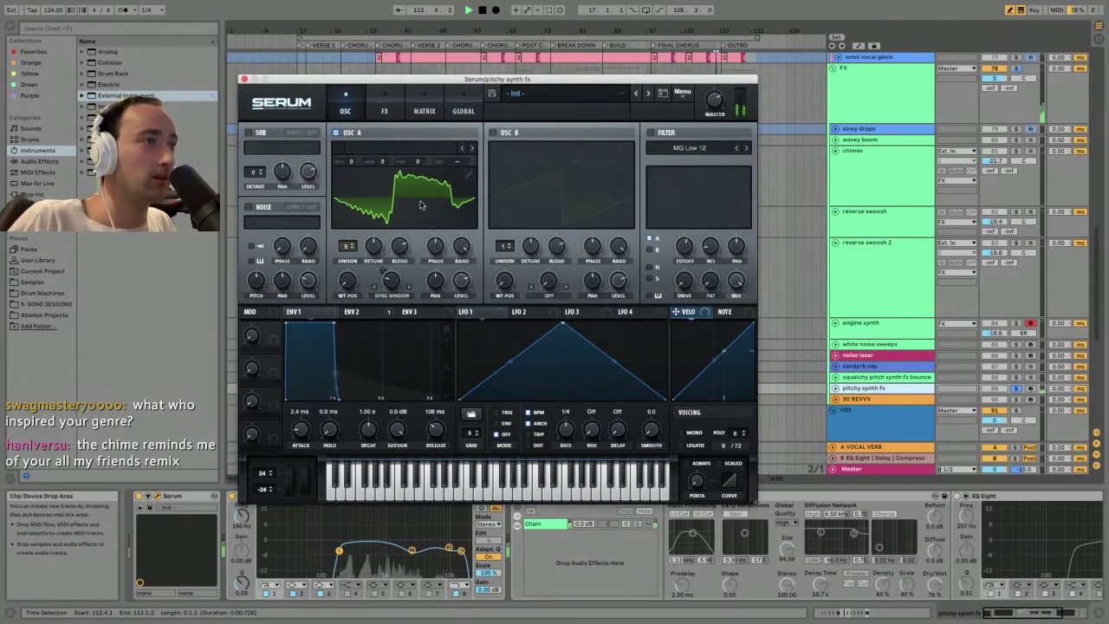
- Examine oscillator A's wavetable in the table editor, and Serum's effects and modulation matrix pages
click(465, 181)
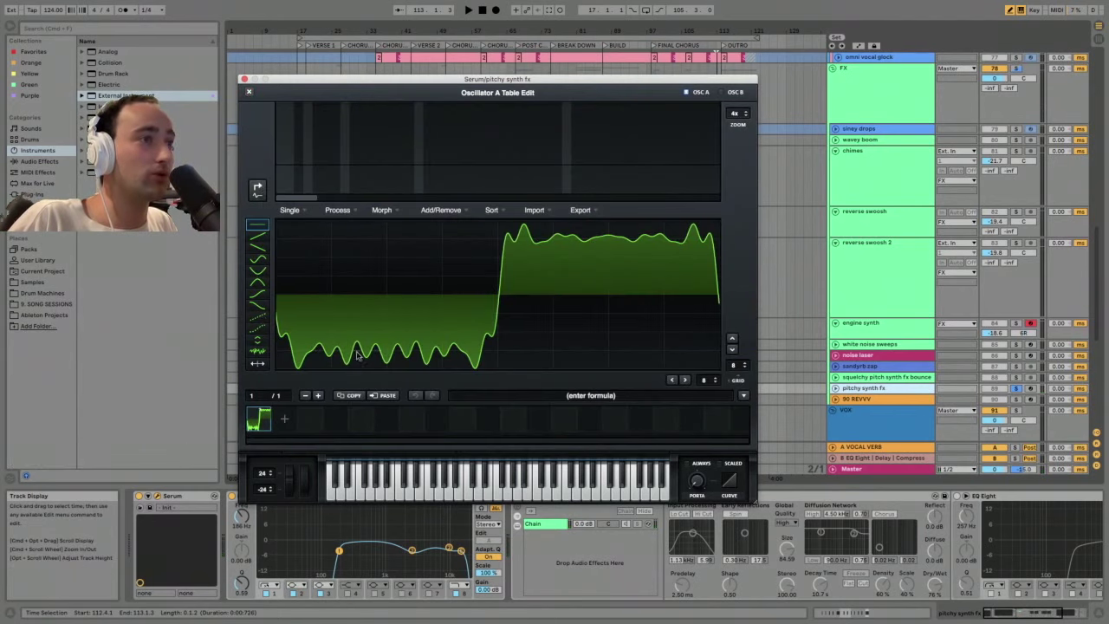
click(249, 92)
click(389, 114)
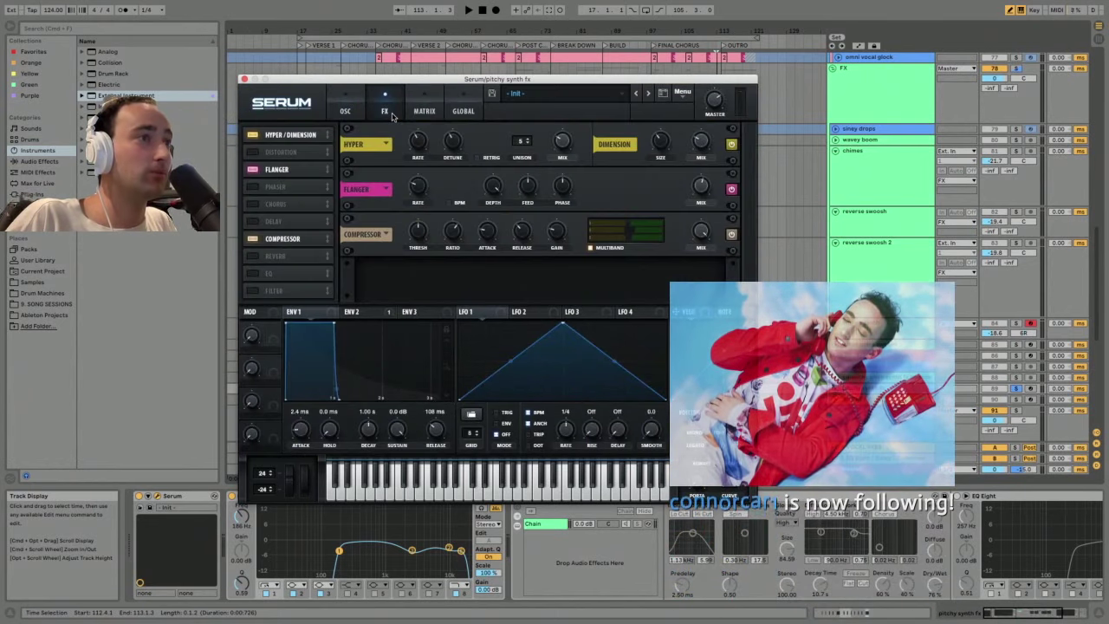
click(425, 112)
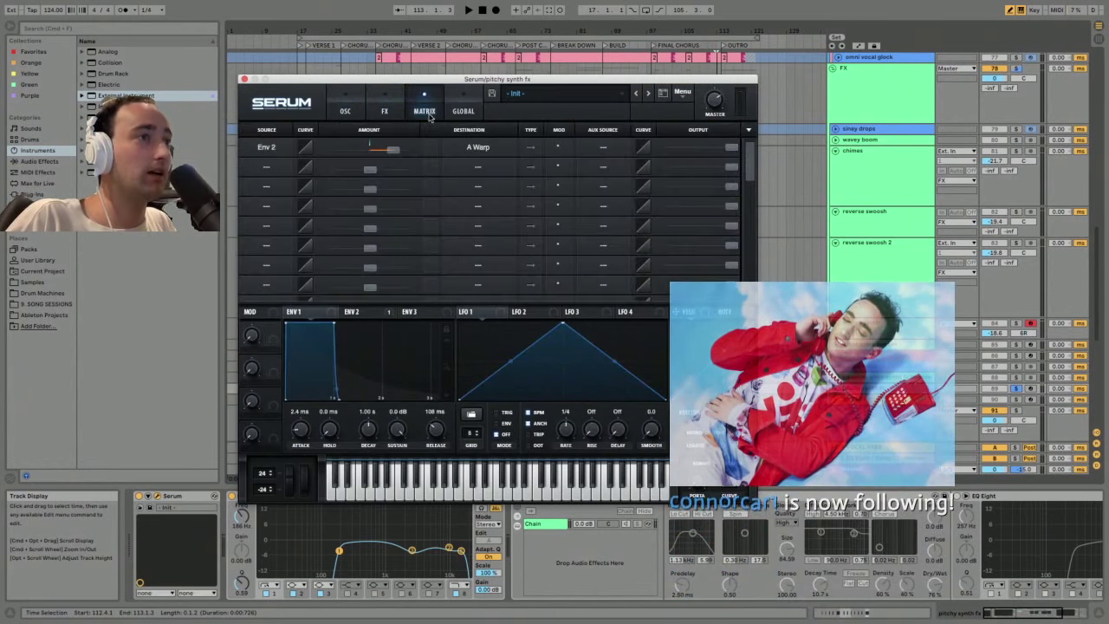
click(346, 111)
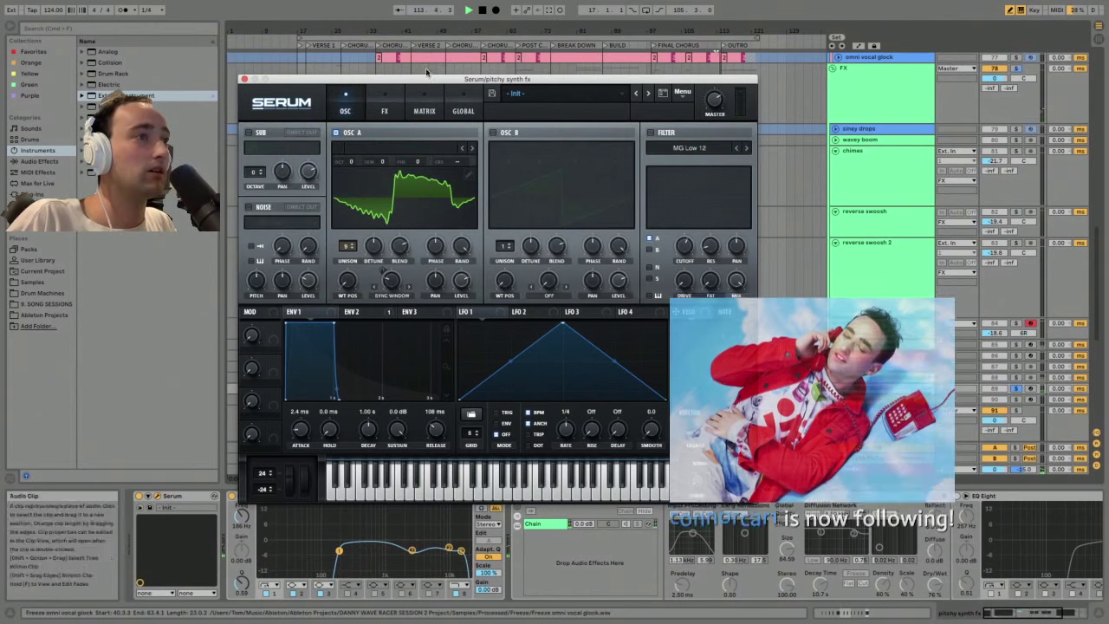
- Close the Serum window and collapse the Serum and Audio Effect Rack devices on the pitchy synth fx track
drag(426, 78, 441, 46)
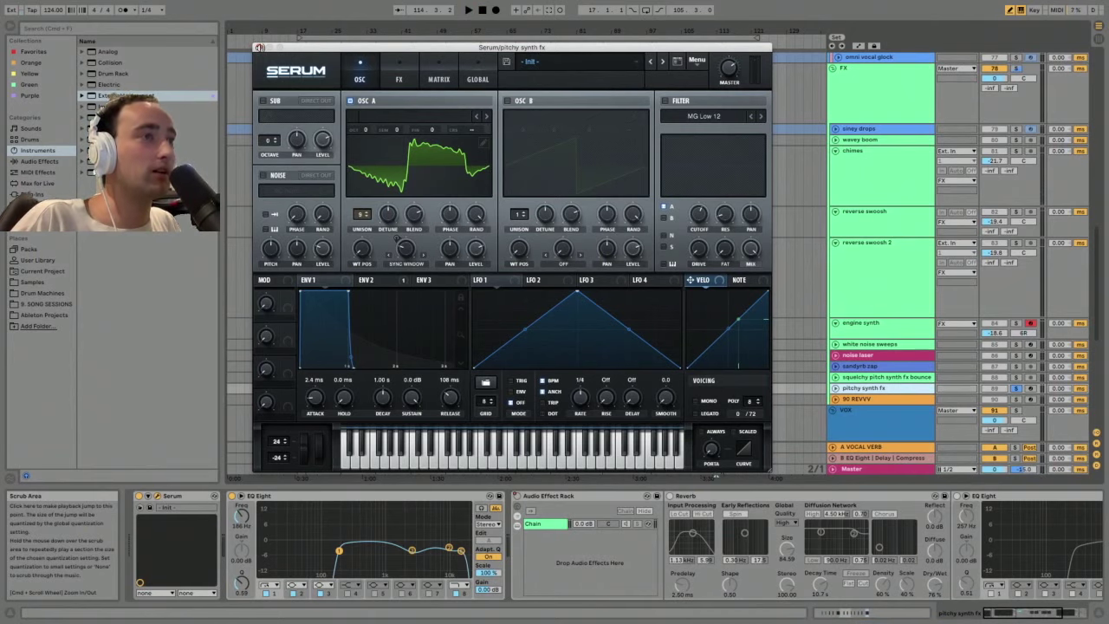
click(259, 48)
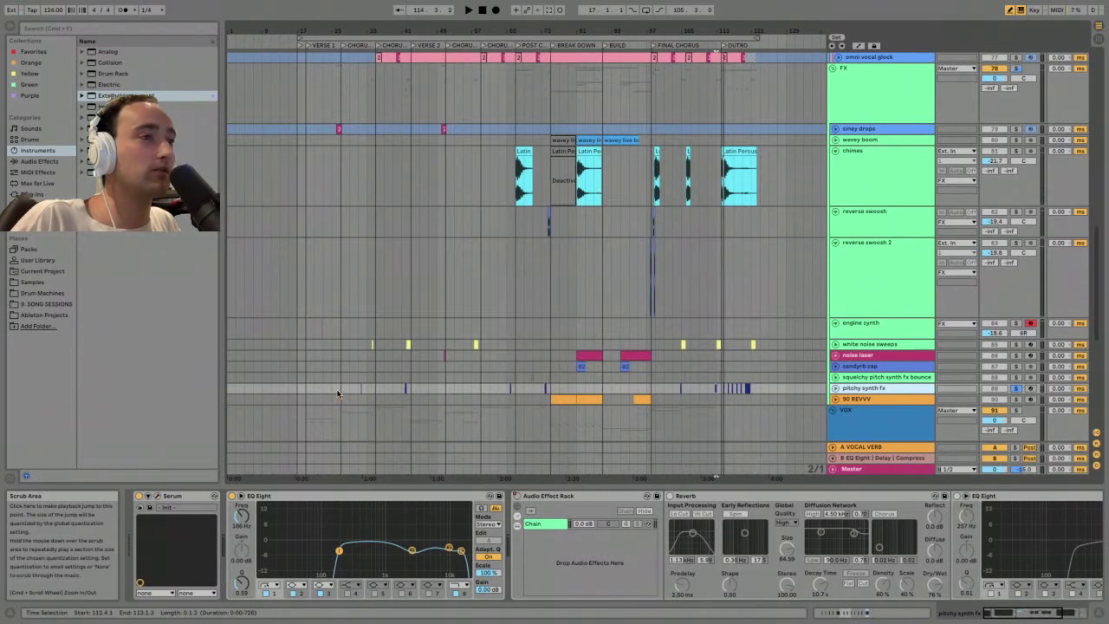
double_click(173, 497)
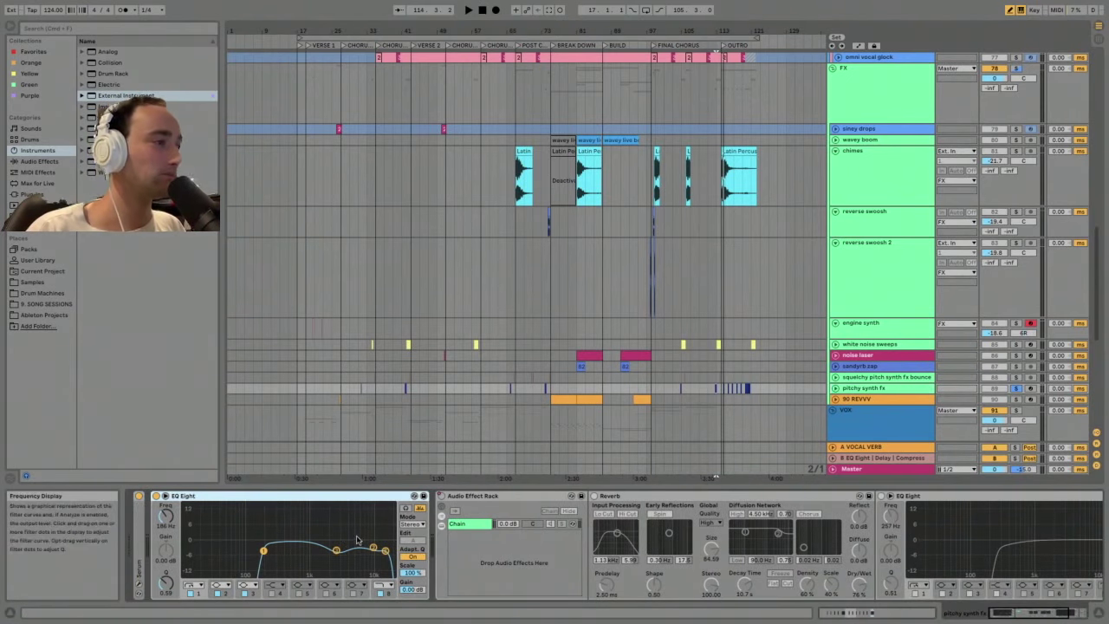
double_click(475, 496)
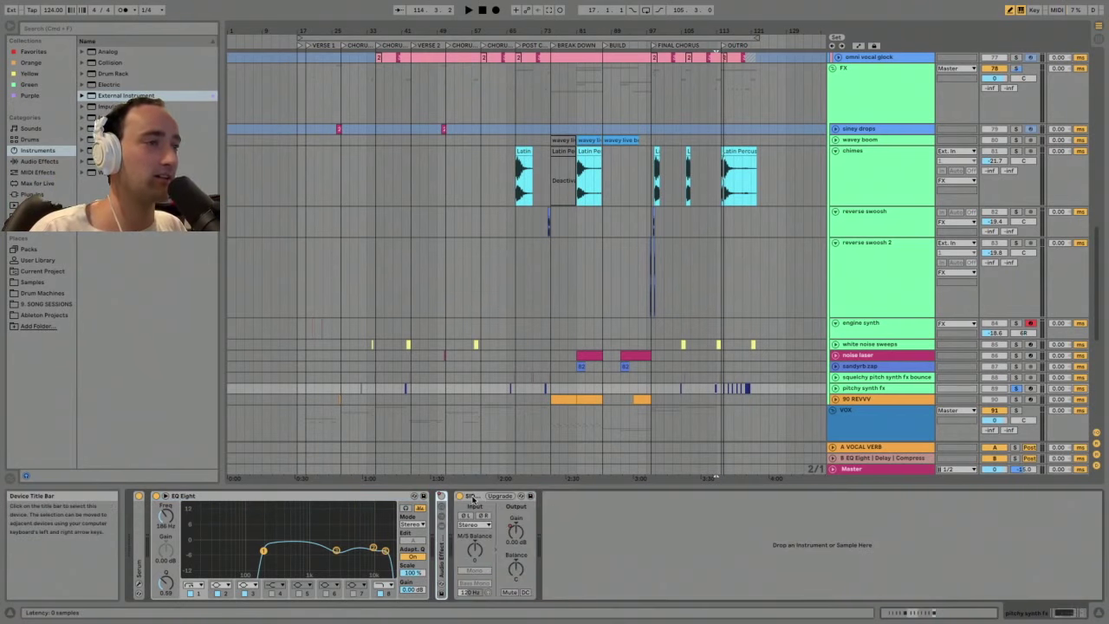
- Collapse the sidechain Utility device and play the soloed pitchy synth fx clips near the end of the outro
double_click(472, 499)
key(space)
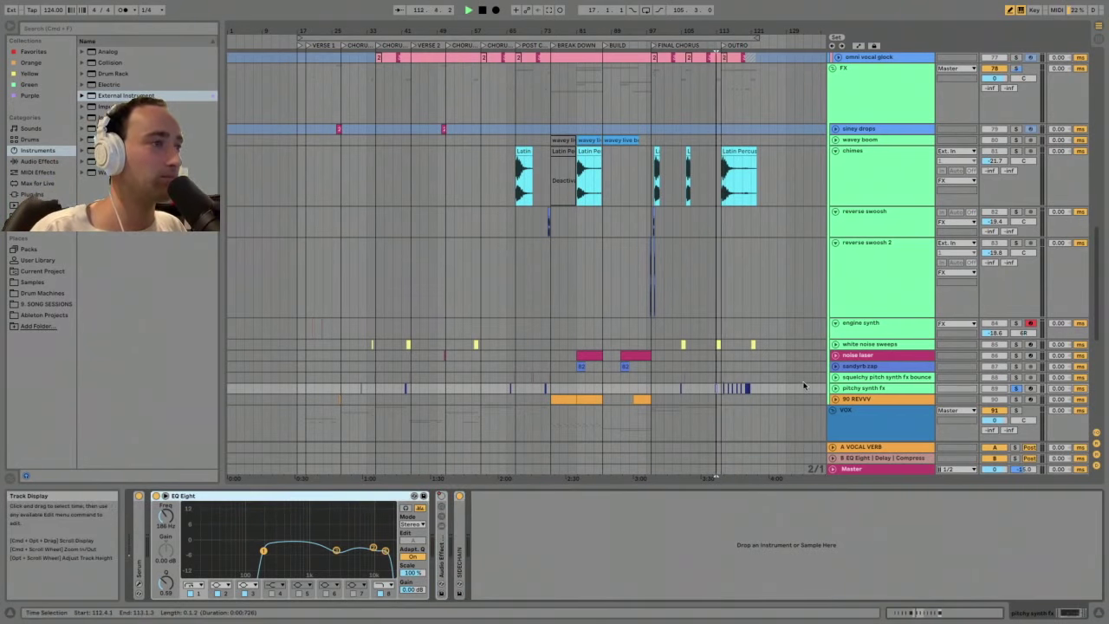
click(747, 388)
key(space)
key(space)
drag(749, 31, 785, 377)
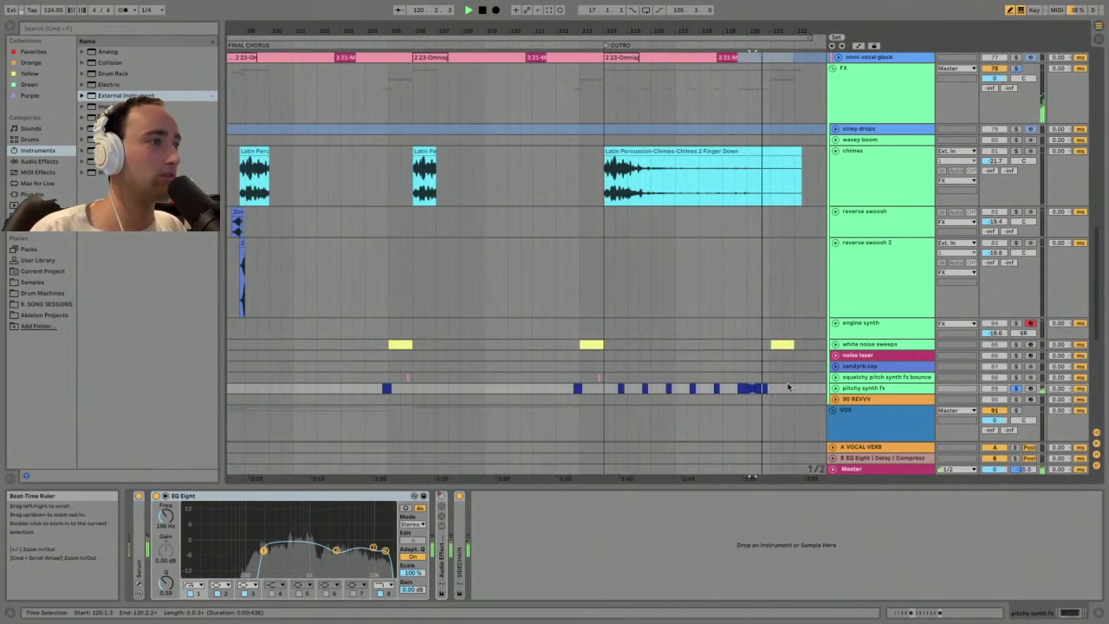
click(743, 388)
key(space)
key(space)
key(space)
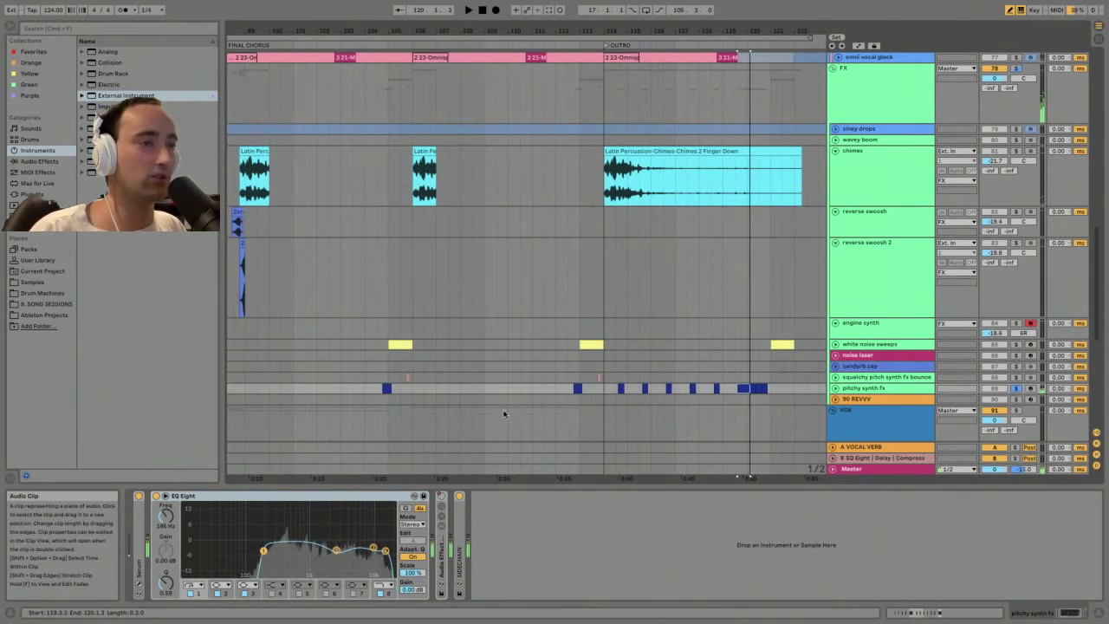
- Reopen the Serum instrument on the pitchy synth fx track, play the soloed clip with it displayed, and close its window
double_click(138, 546)
click(158, 496)
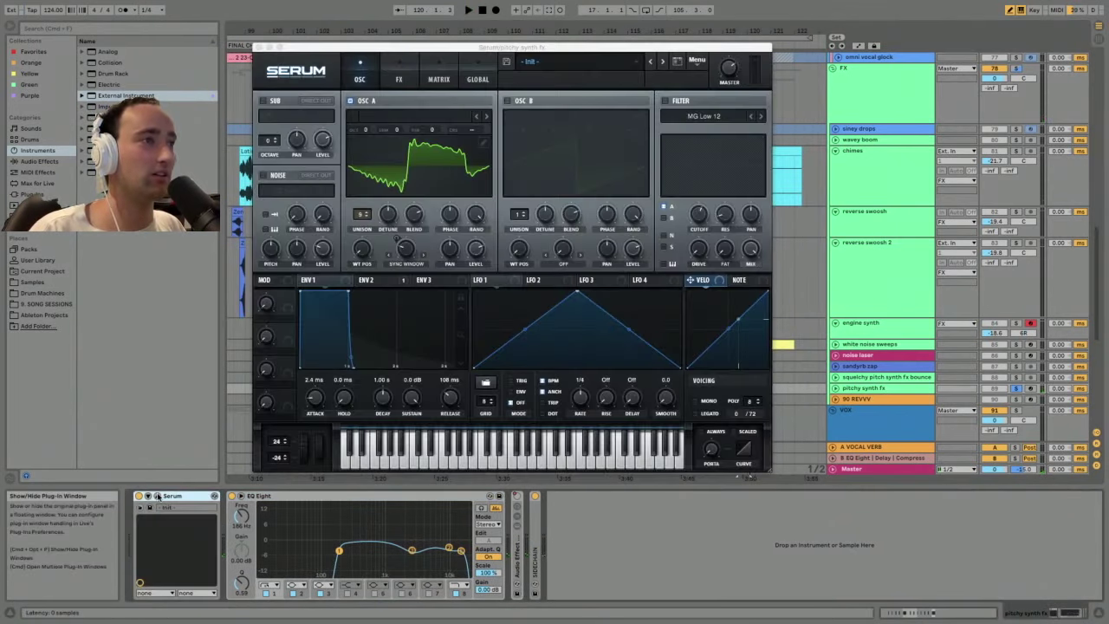
key(space)
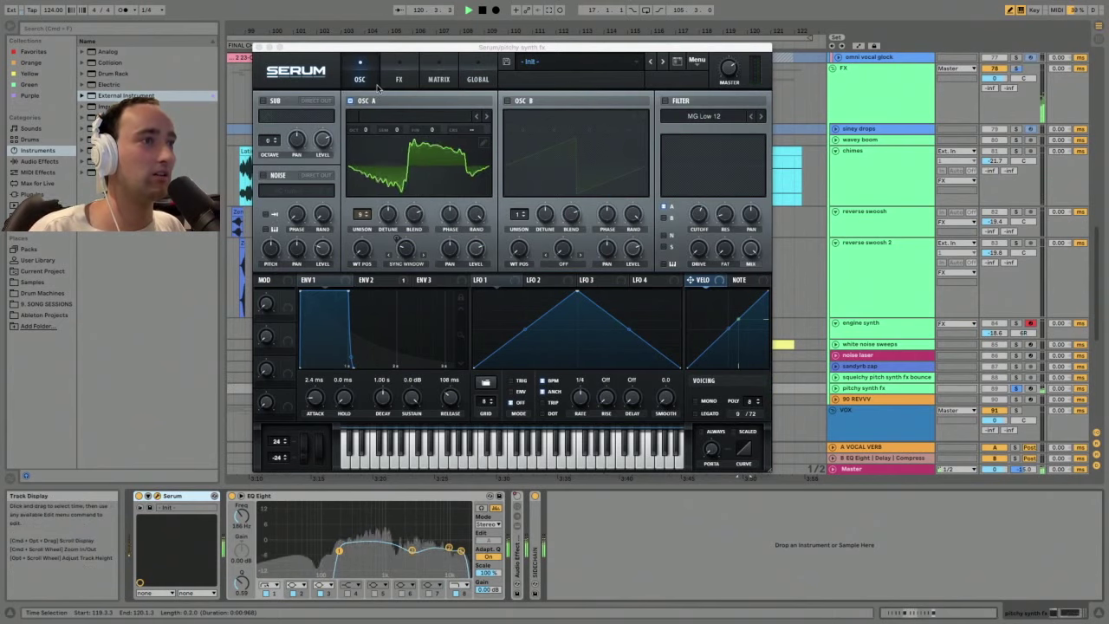
key(space)
click(258, 47)
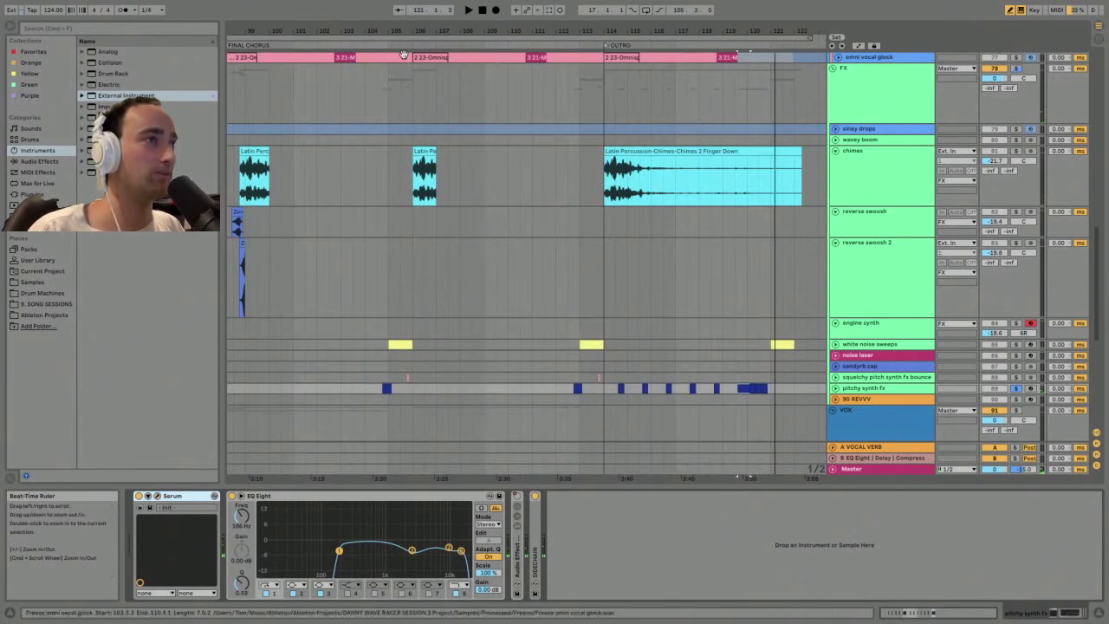
- Bring up the devices of the 90 REVVV track from its clip before the final chorus, and fold all tracks
drag(518, 31, 636, 8)
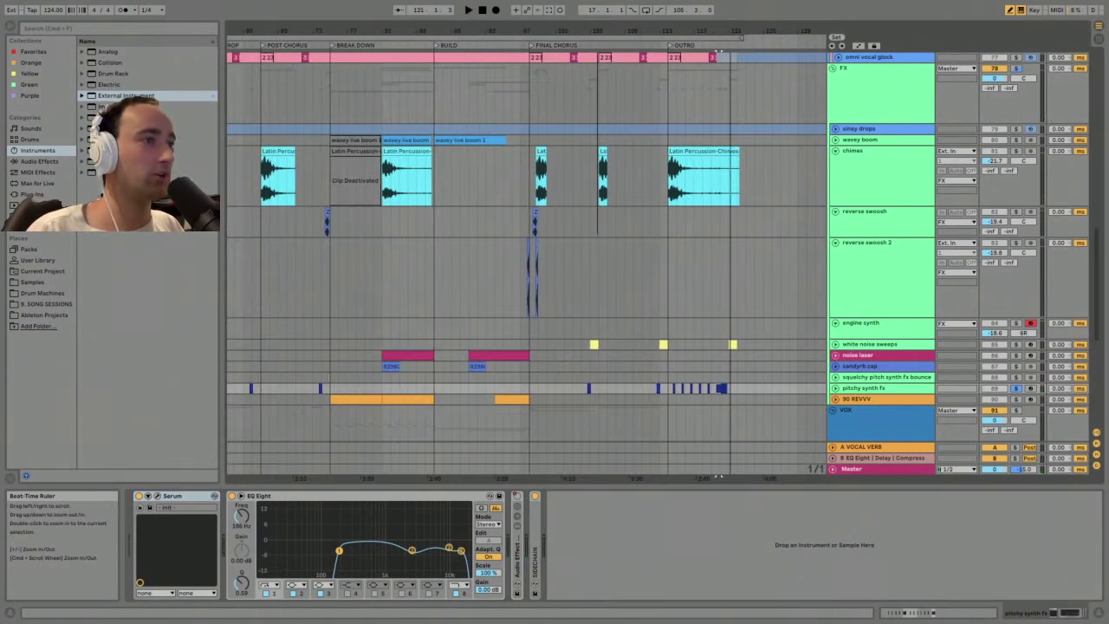
click(514, 400)
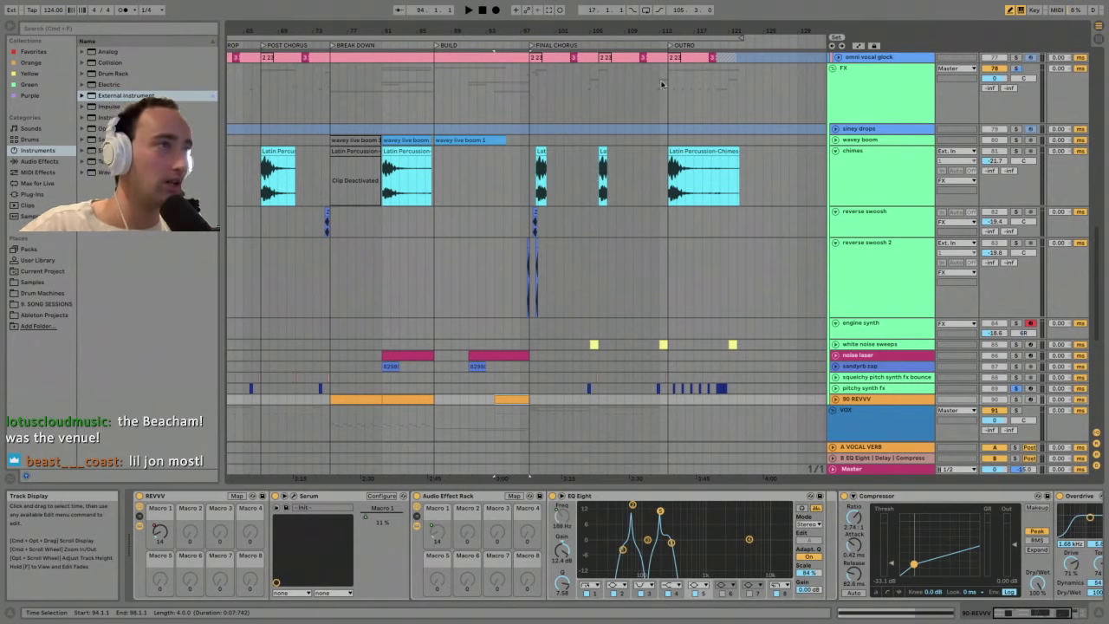
drag(514, 34, 650, 29)
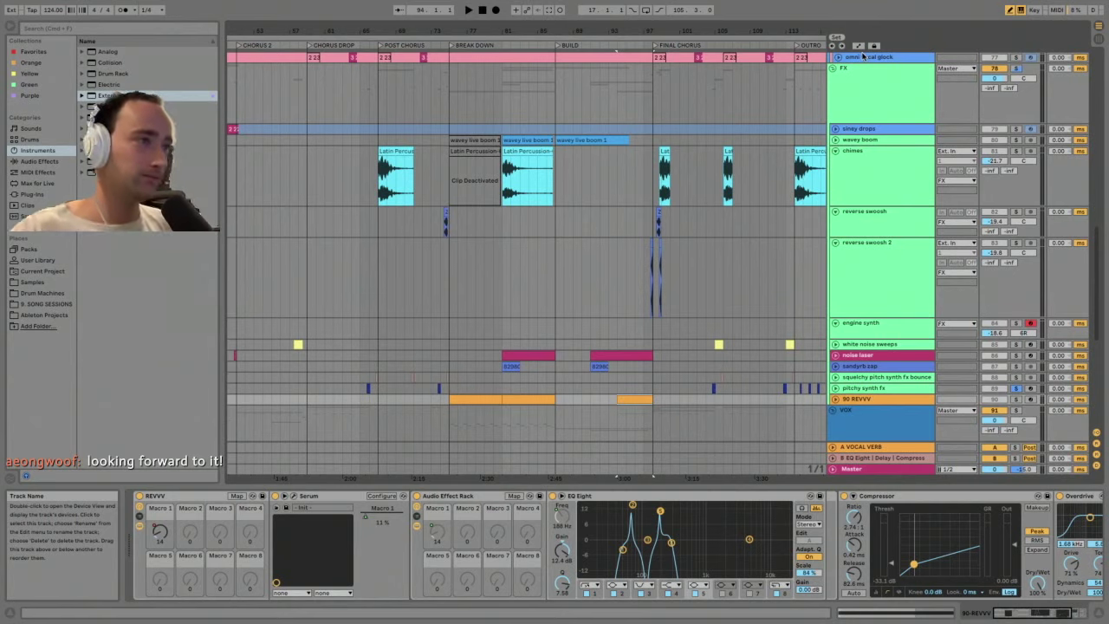
click(857, 257)
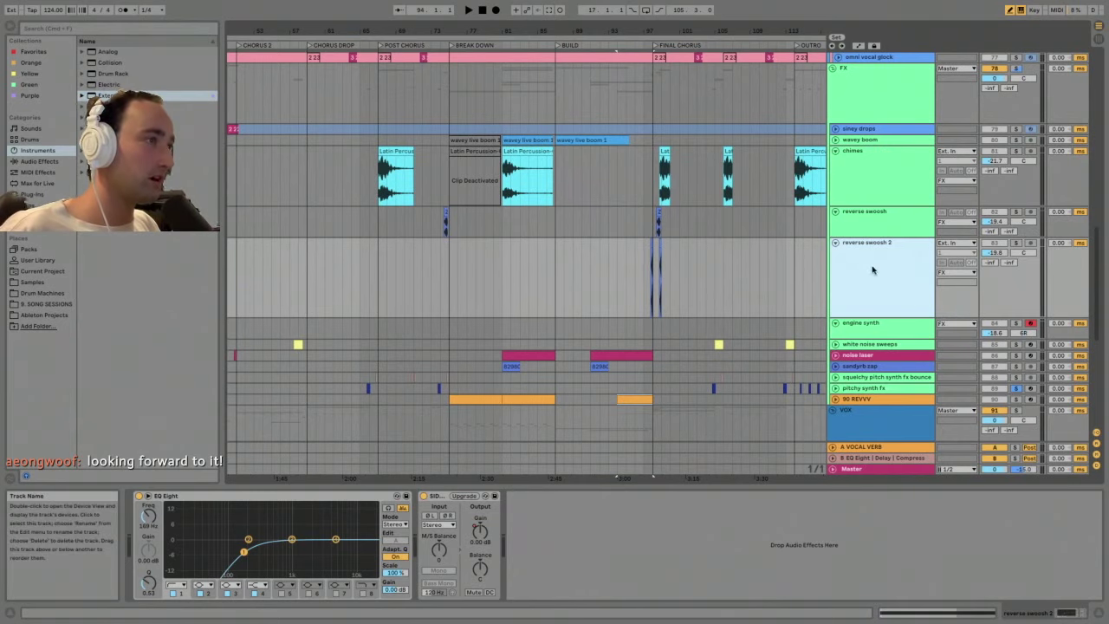
alt+click(835, 242)
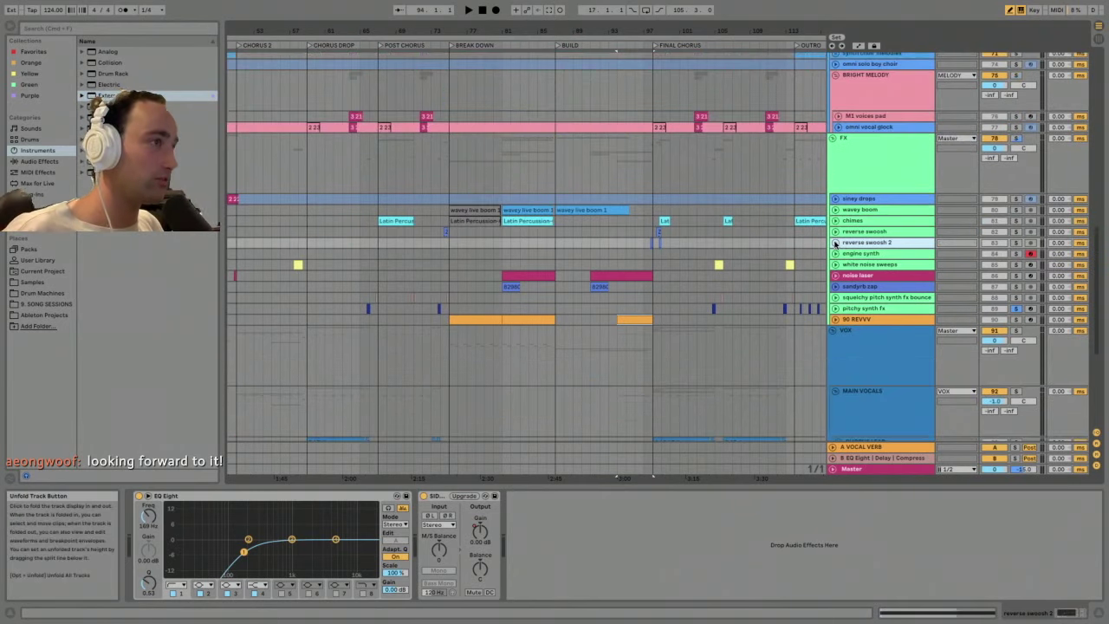
- Solo the 90 REVVV track and play its clip from the start of the breakdown
click(628, 320)
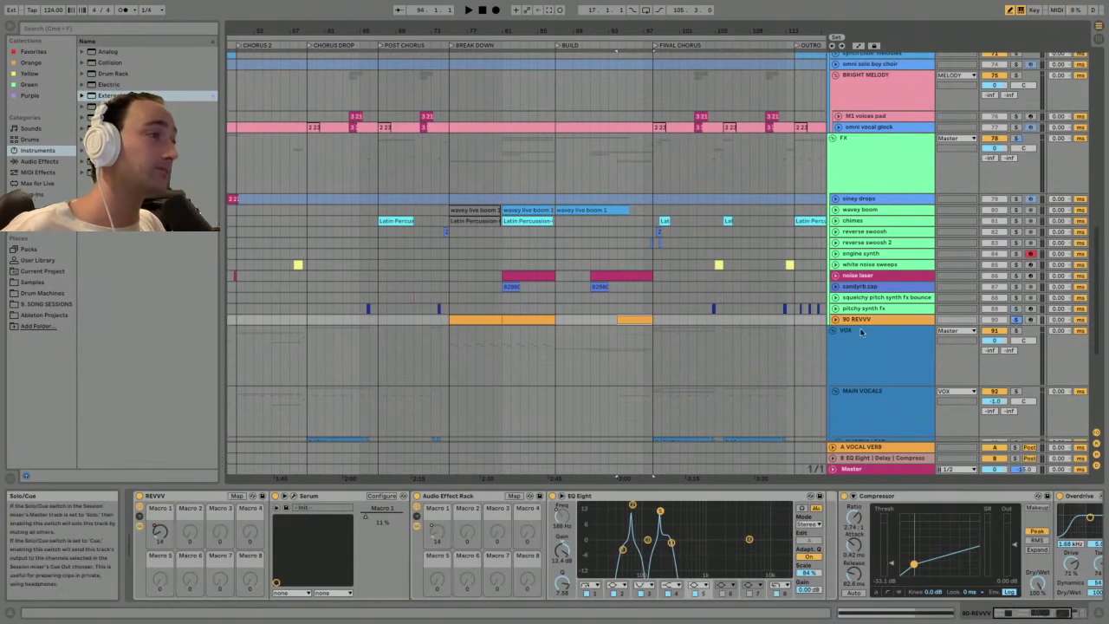
click(477, 318)
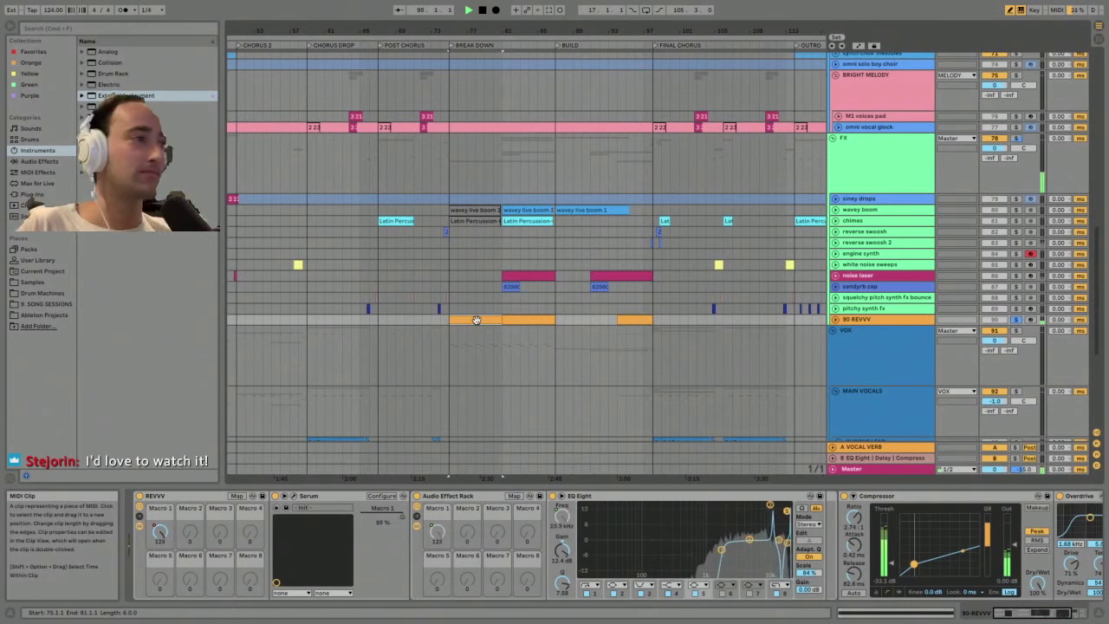
key(space)
drag(551, 32, 602, 9)
key(space)
key(space)
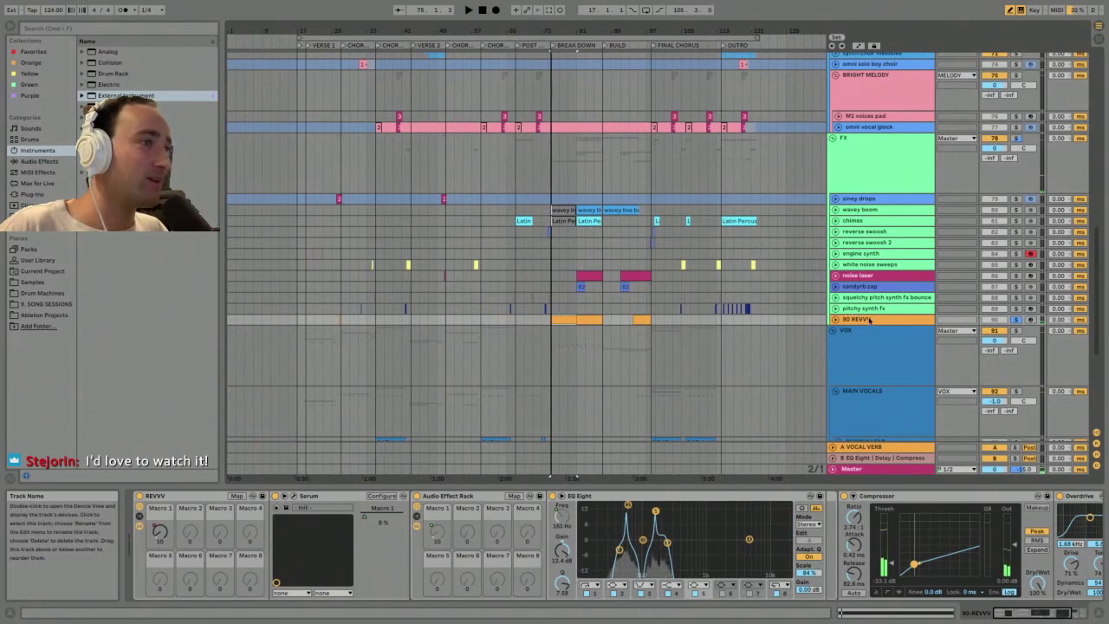
- Examine the oscillator and effects pages of the 90 REVVV track's Serum instrument, and close its window
click(295, 496)
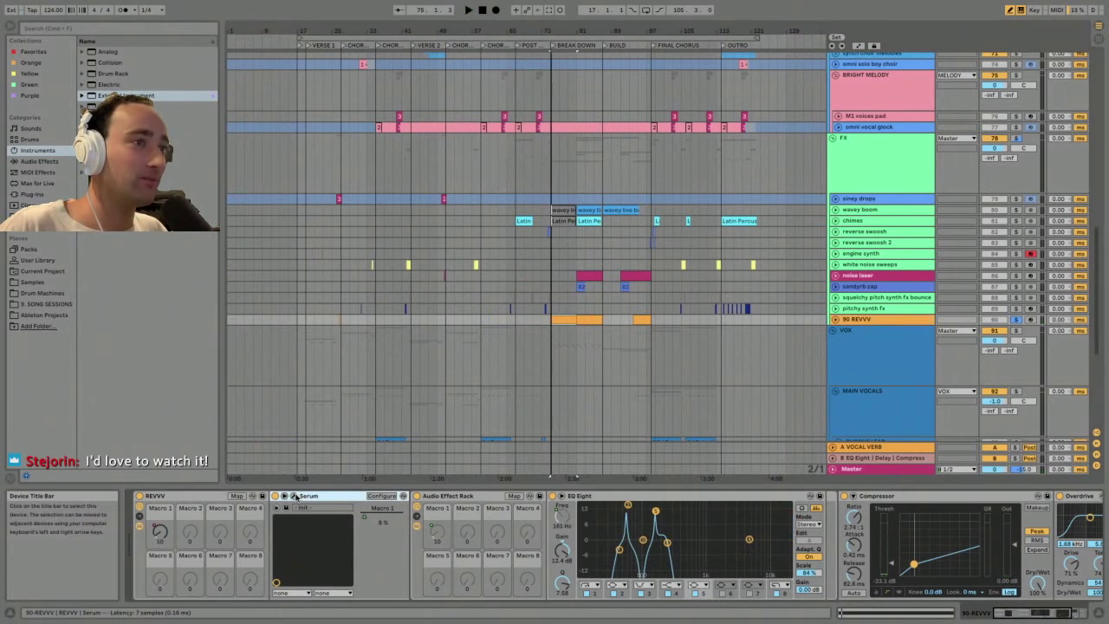
click(295, 496)
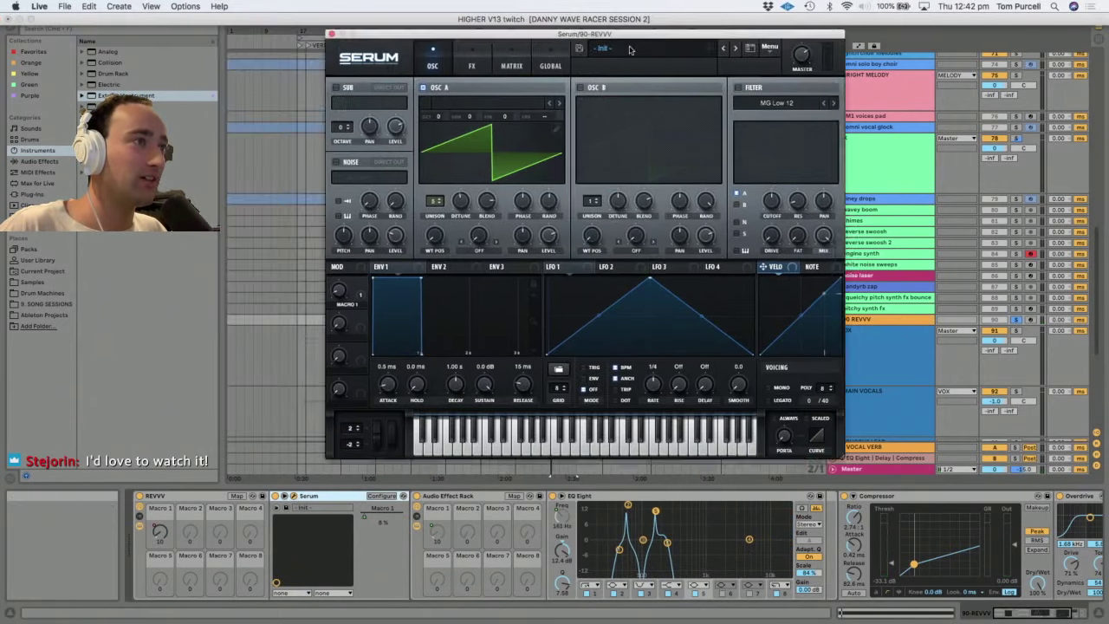
drag(630, 34, 712, 48)
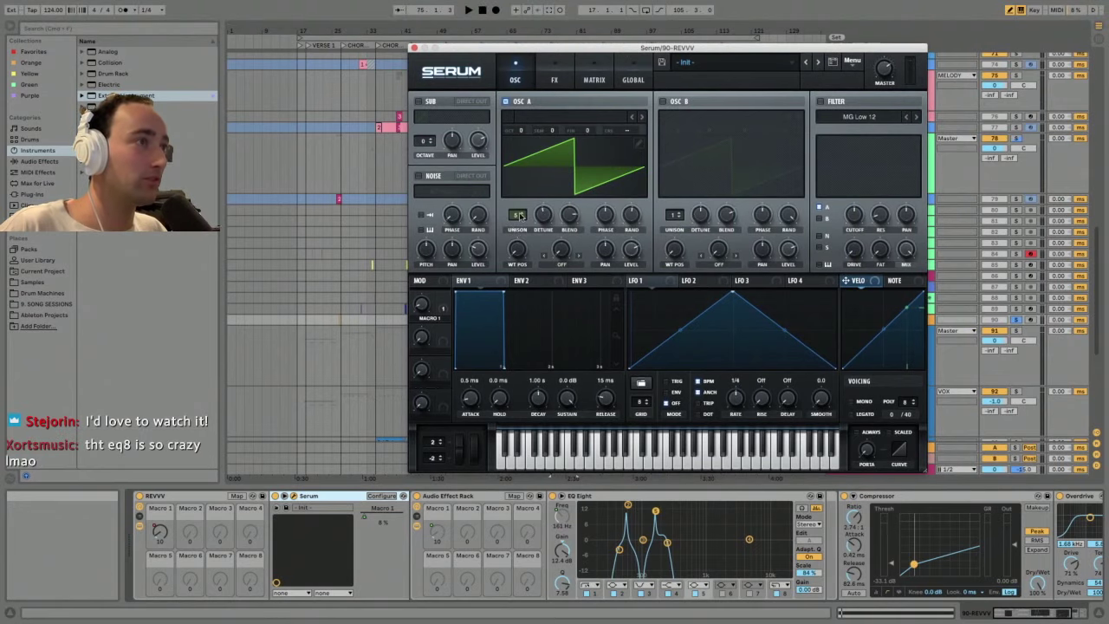
click(553, 80)
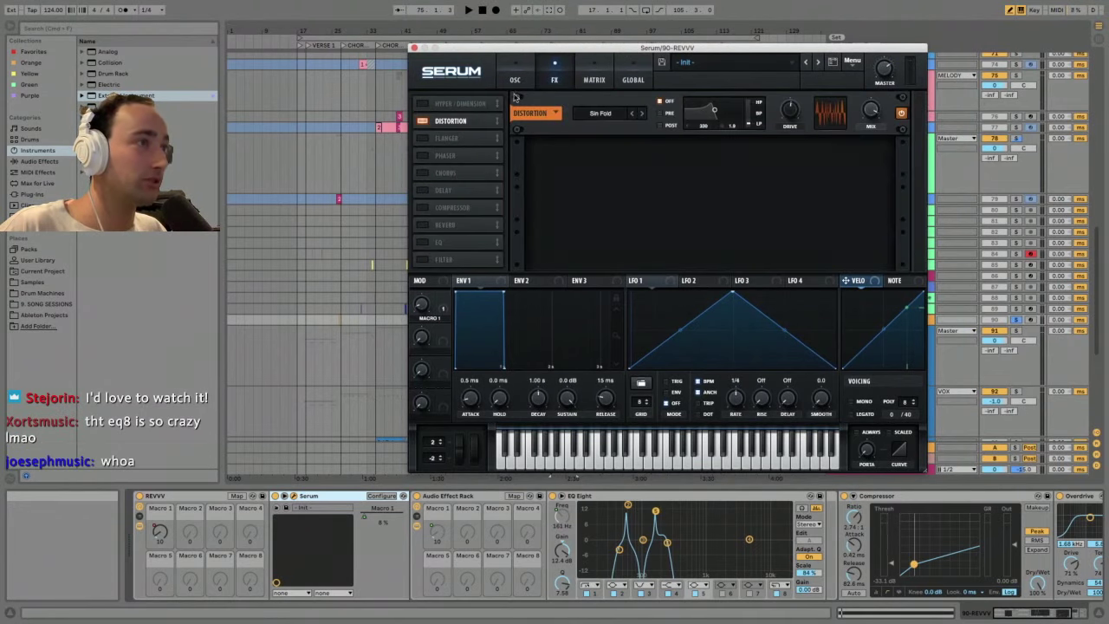
click(515, 80)
click(414, 47)
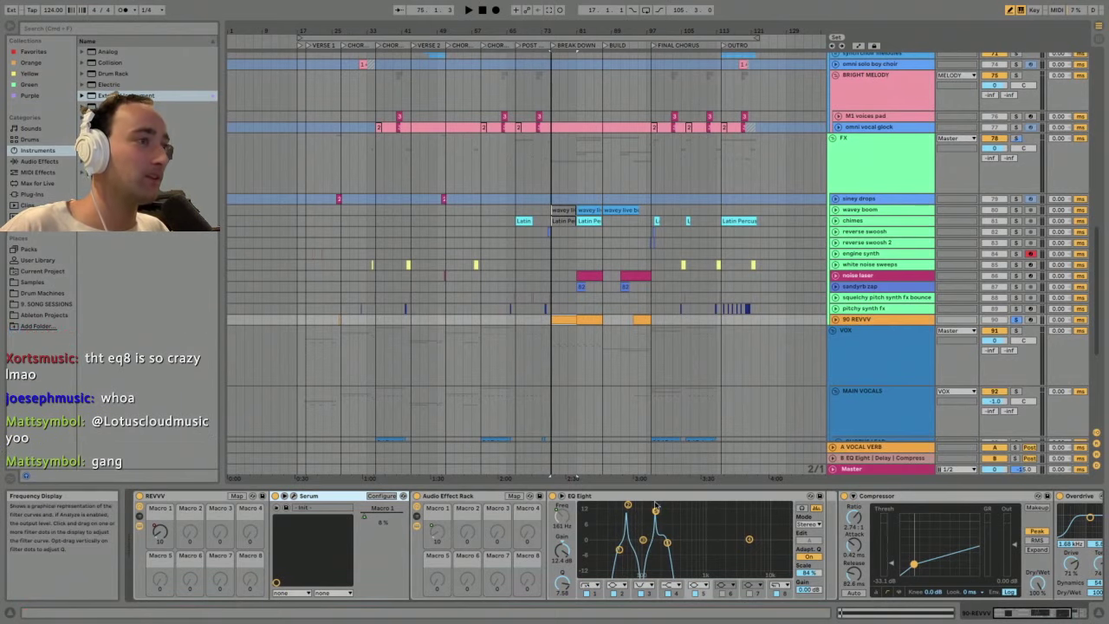
- Inspect the REVVV EQ Eight's bands in the expanded view, return it to compact size, and play the soloed breakdown clip
click(564, 498)
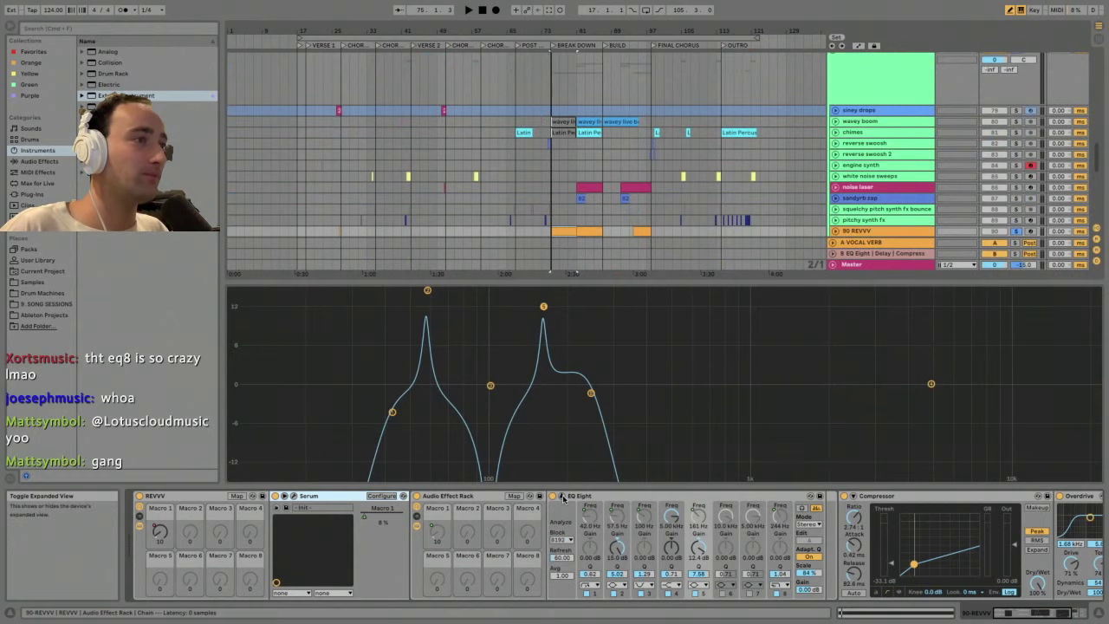
click(562, 498)
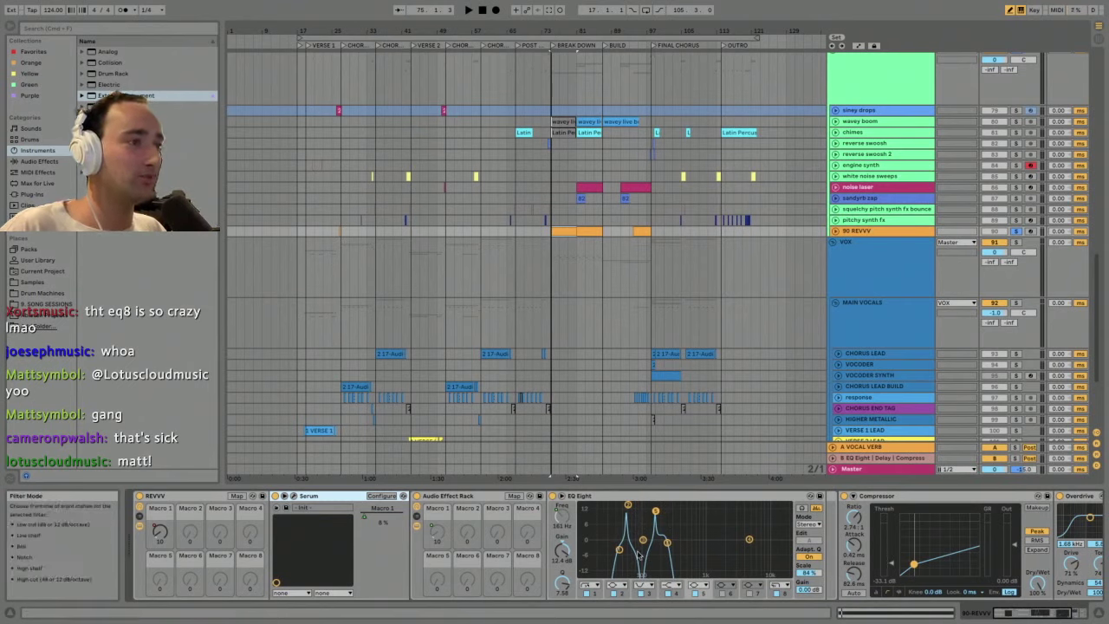
key(space)
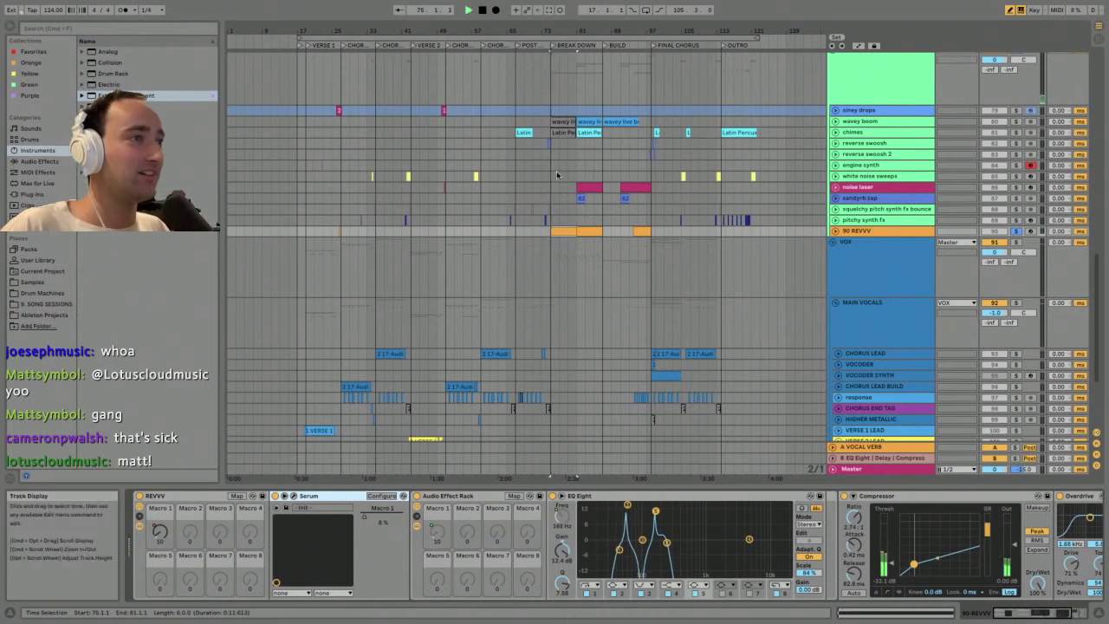
- Unfold the 90 REVVV track and sweep the REVVV rack's Macro 1 up to about 55
click(835, 231)
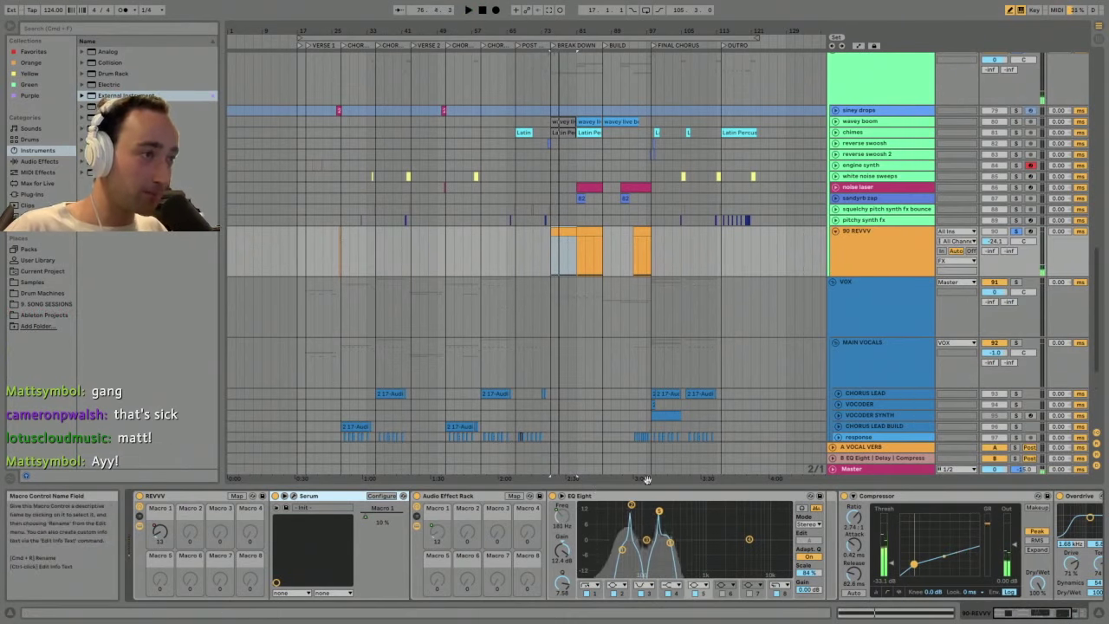
mouse_move(158, 532)
mouse_down()
mouse_move(158, 516)
mouse_move(162, 539)
mouse_up()
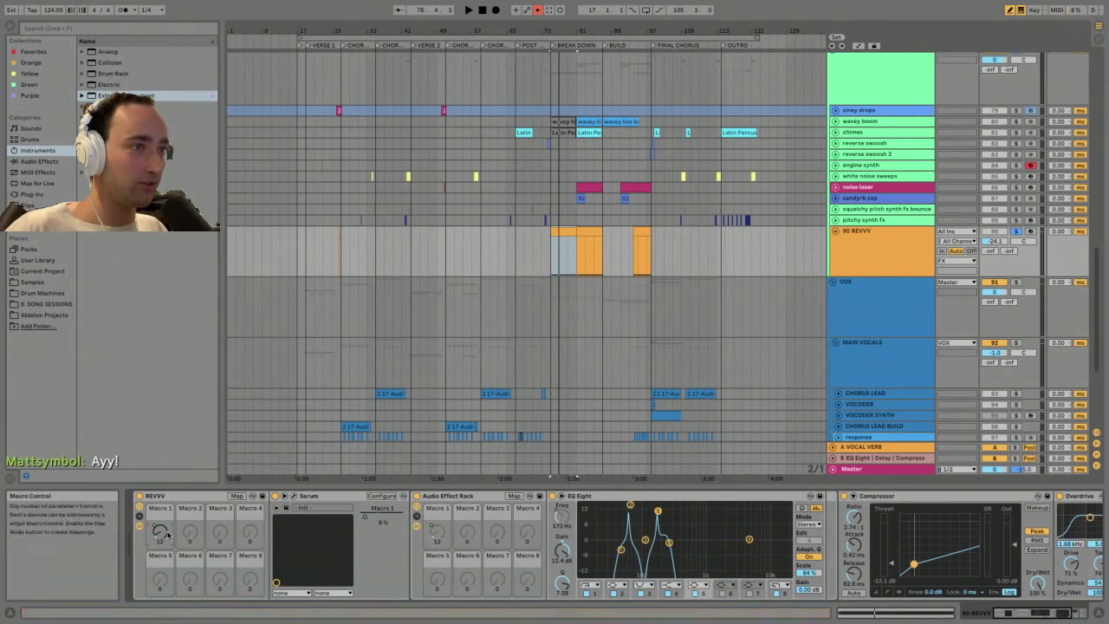
drag(167, 534, 167, 524)
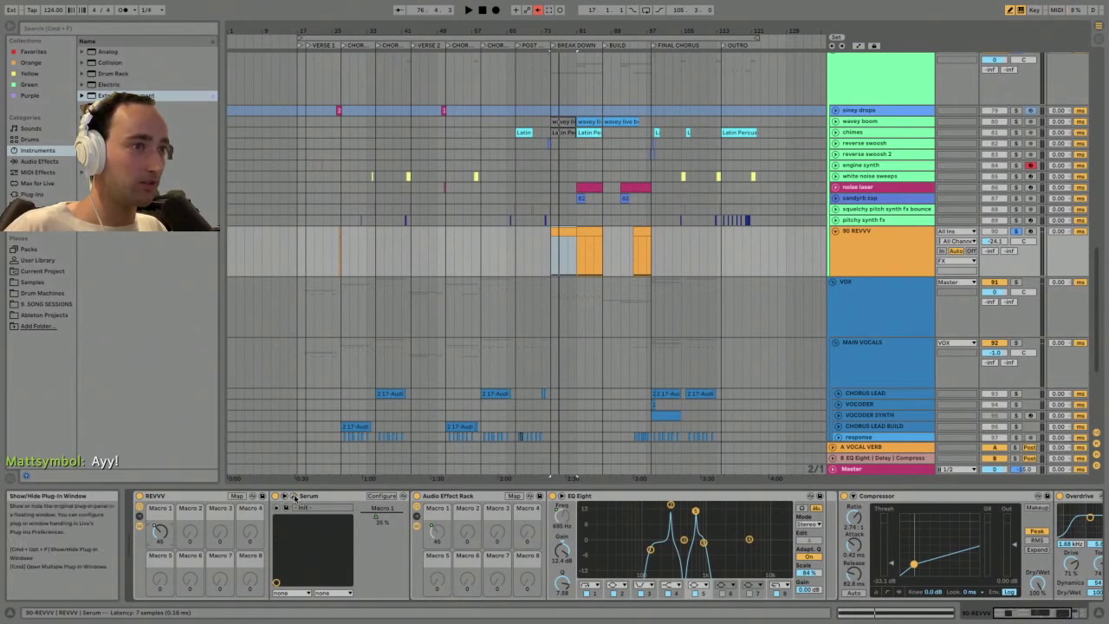
- Check the Macro 1 assignment in Serum's modulation matrix, sweep the REVVV rack's Macro 1 again, and close Serum
click(295, 498)
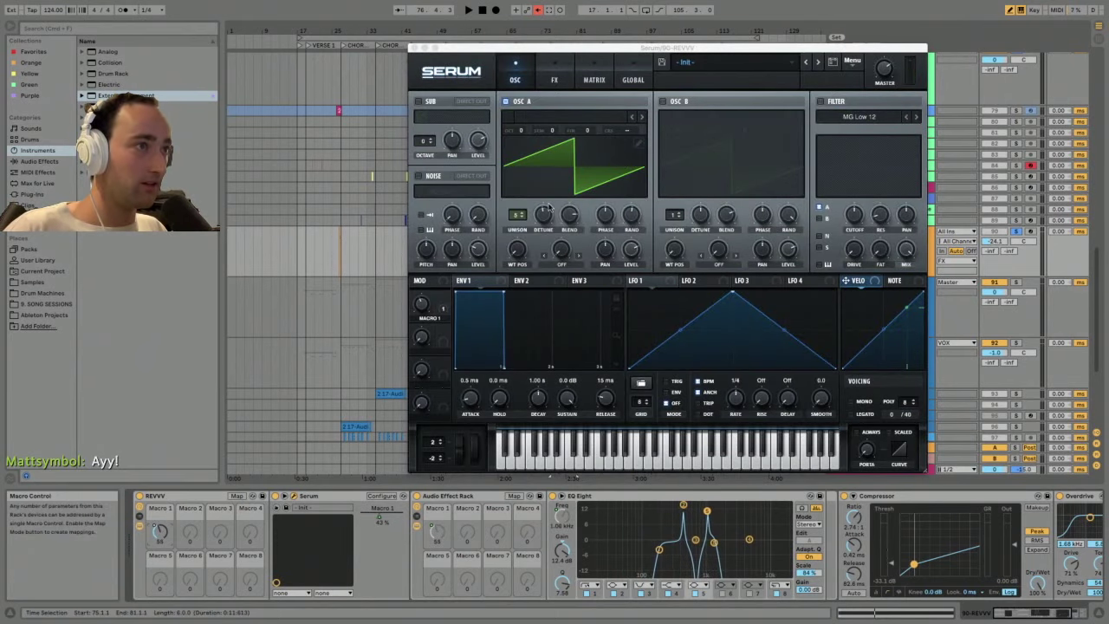
click(594, 79)
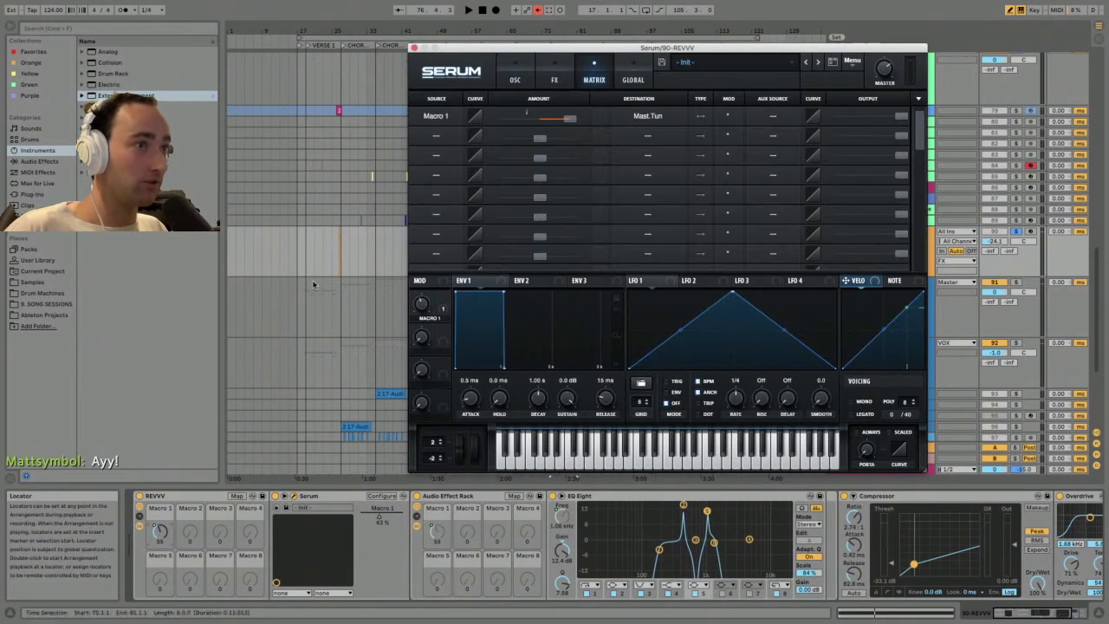
mouse_move(162, 534)
mouse_down()
mouse_move(161, 559)
mouse_move(162, 518)
mouse_up()
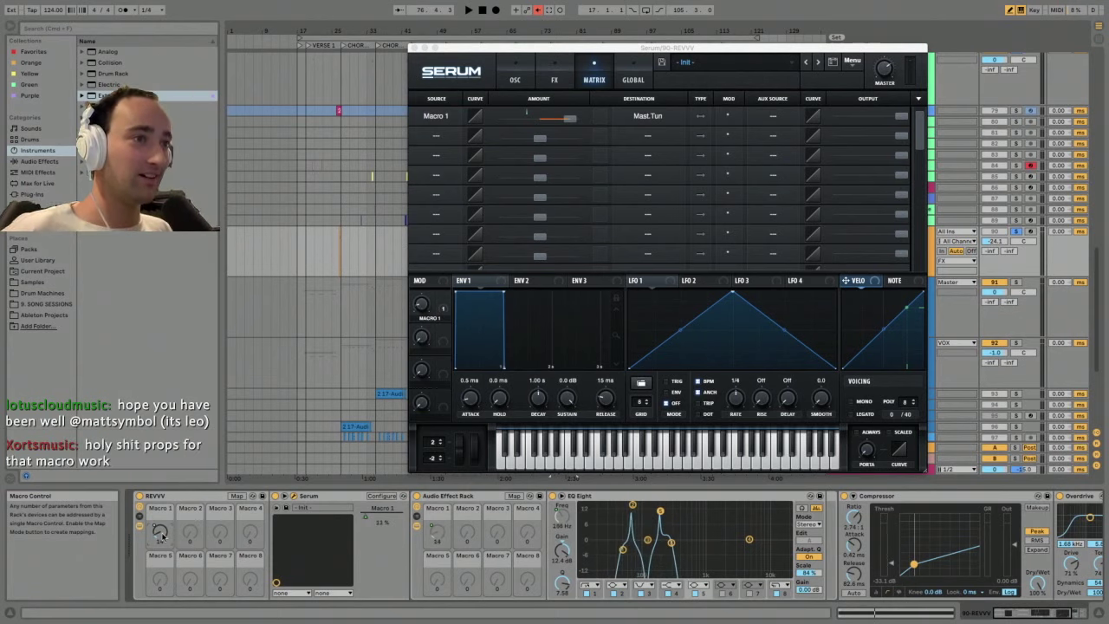
click(415, 47)
- Play the soloed REVVV clips through the breakdown while examining the Compressor, Overdrive and Utility, and return to the device chain's start
key(space)
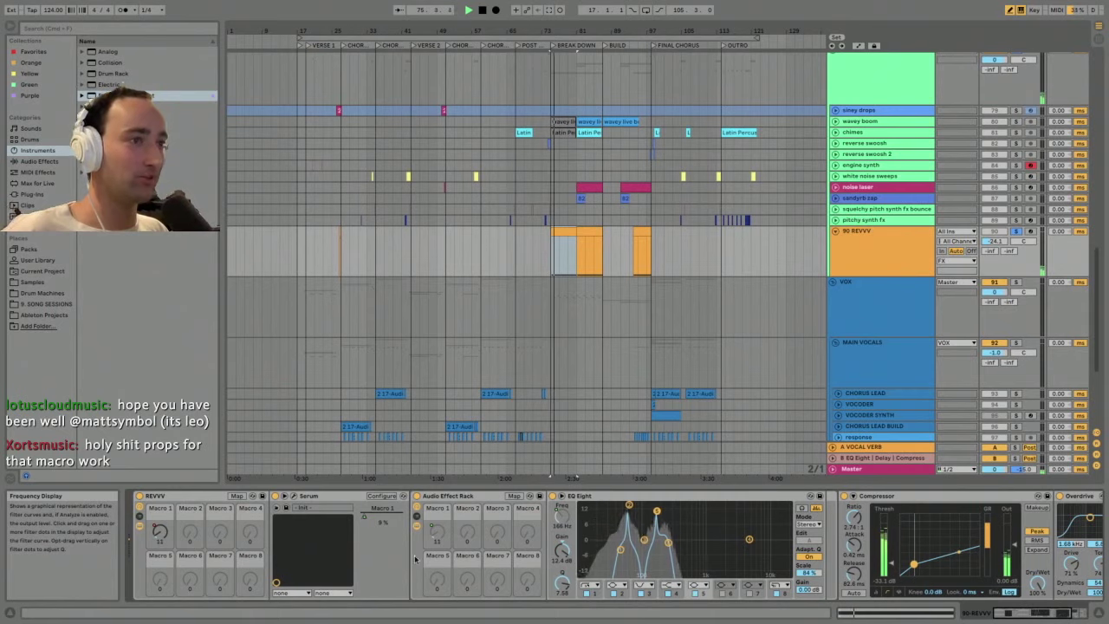
click(1048, 613)
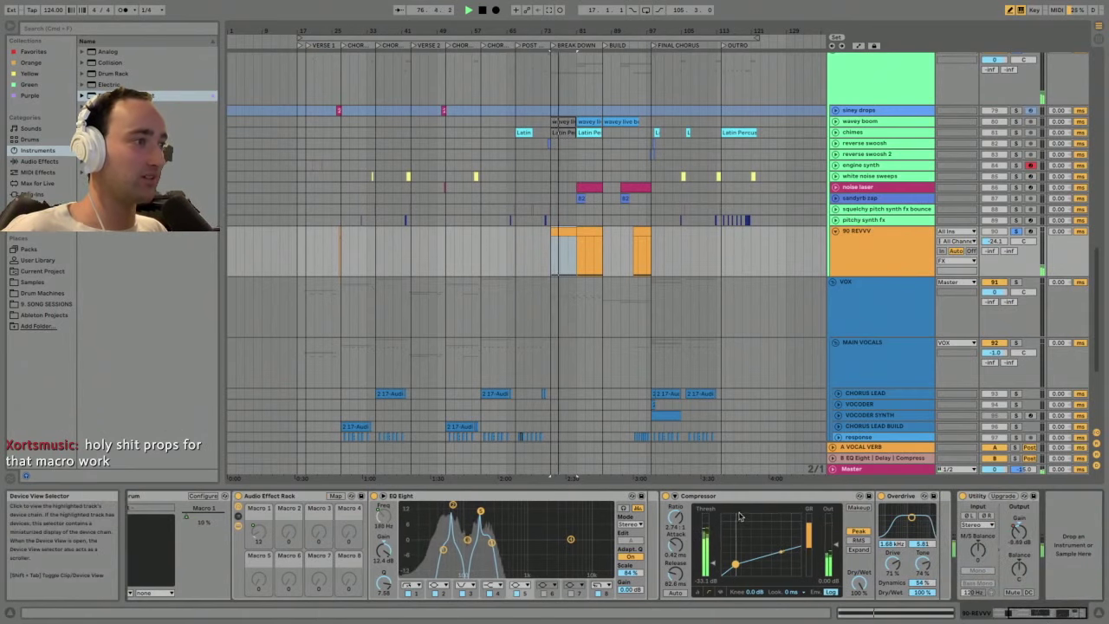
click(901, 495)
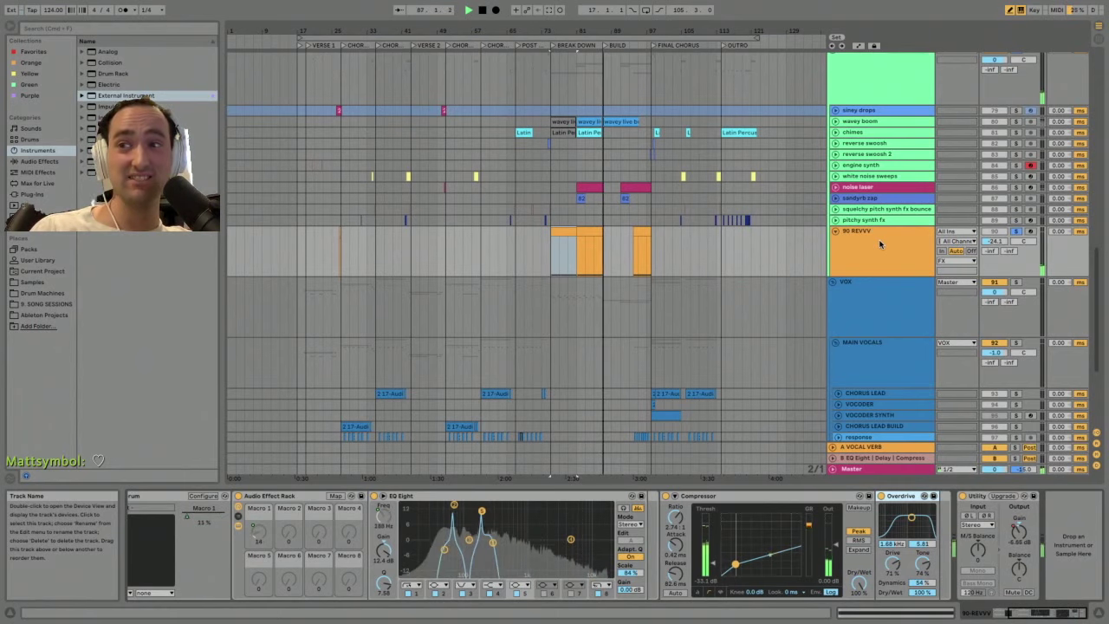
key(space)
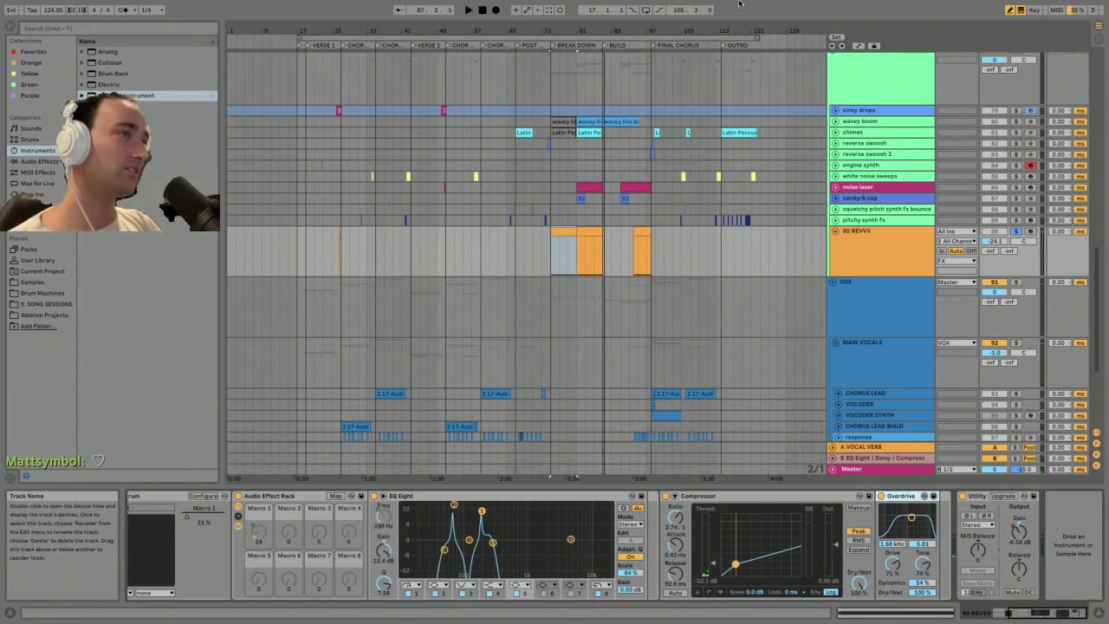
click(651, 28)
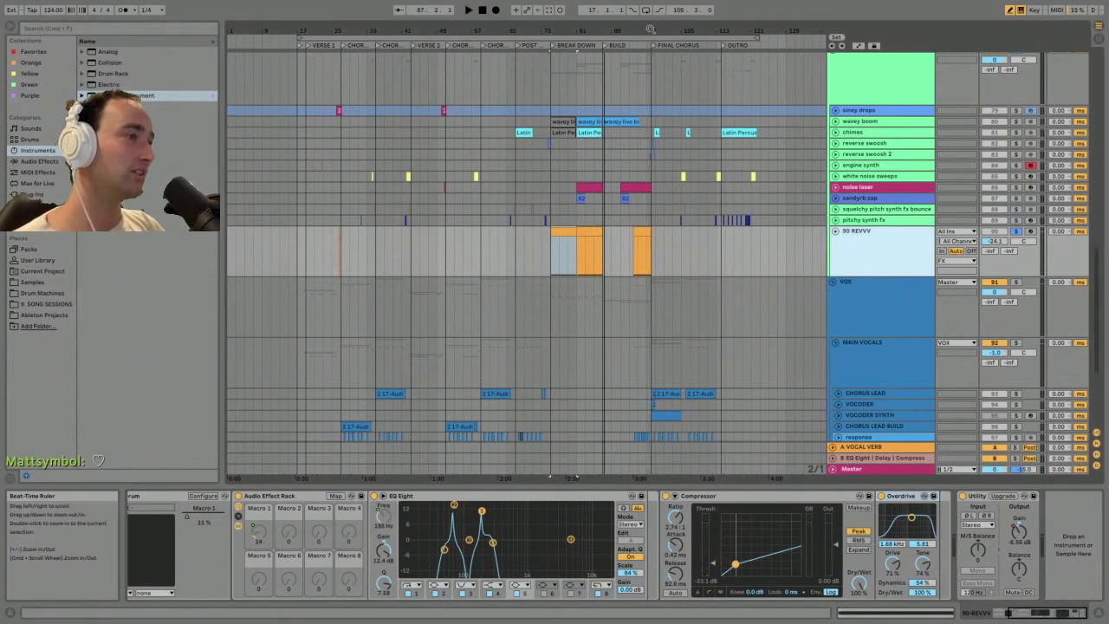
drag(1044, 612, 940, 621)
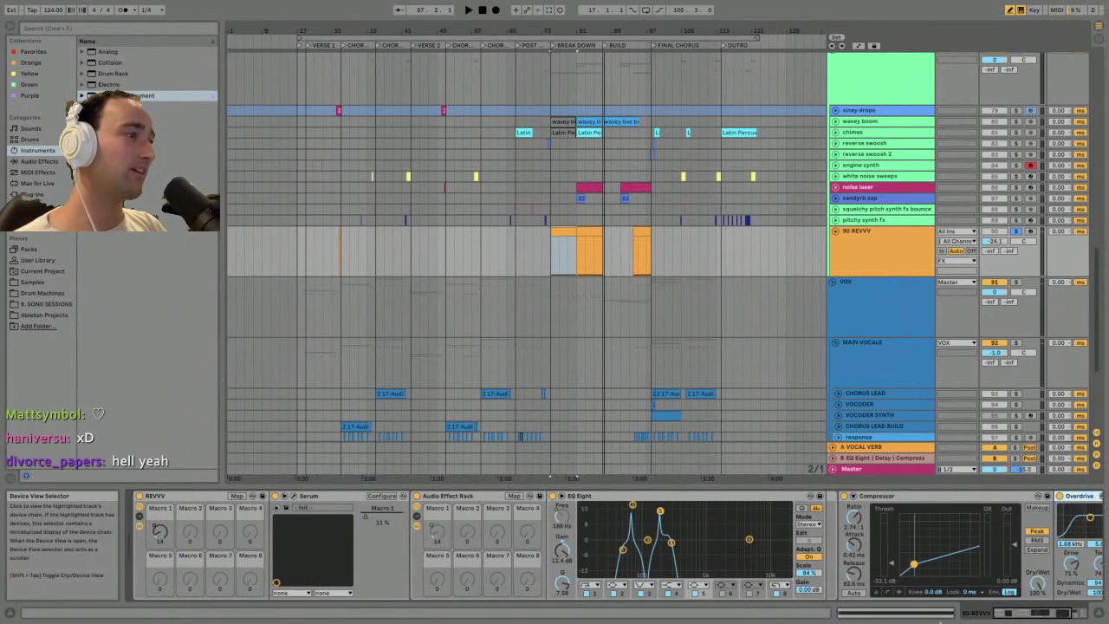
mouse_move(1037, 616)
mouse_down()
mouse_move(1050, 615)
mouse_move(1027, 616)
mouse_up()
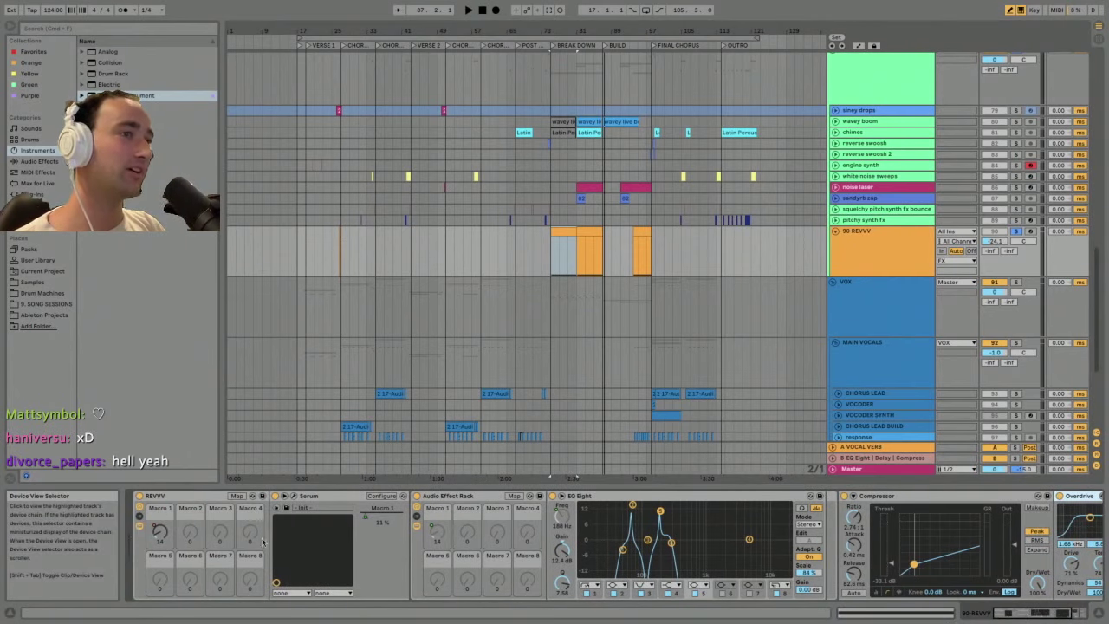
- View the REVVV track's Serum oscillator settings, close the plug-in, and select the EQ Eight device
click(293, 496)
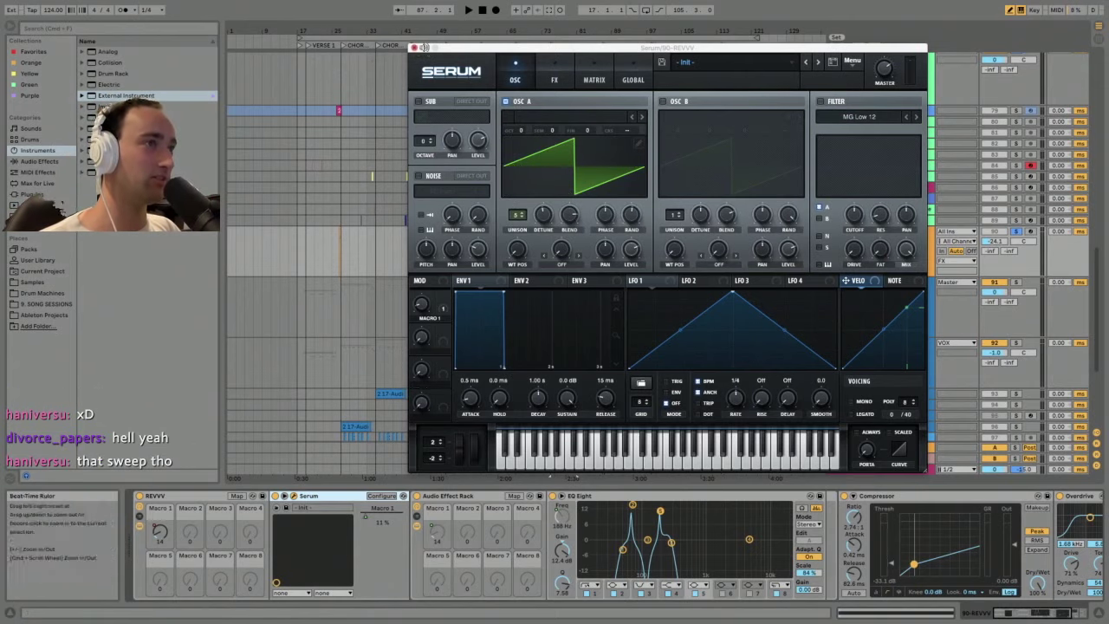
click(415, 48)
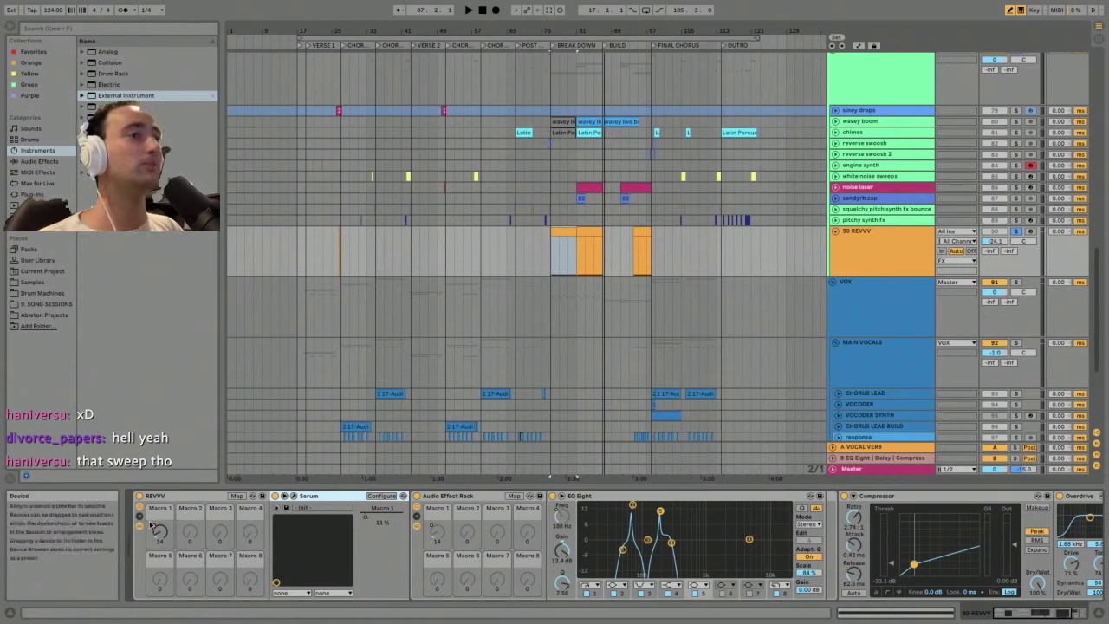
click(641, 499)
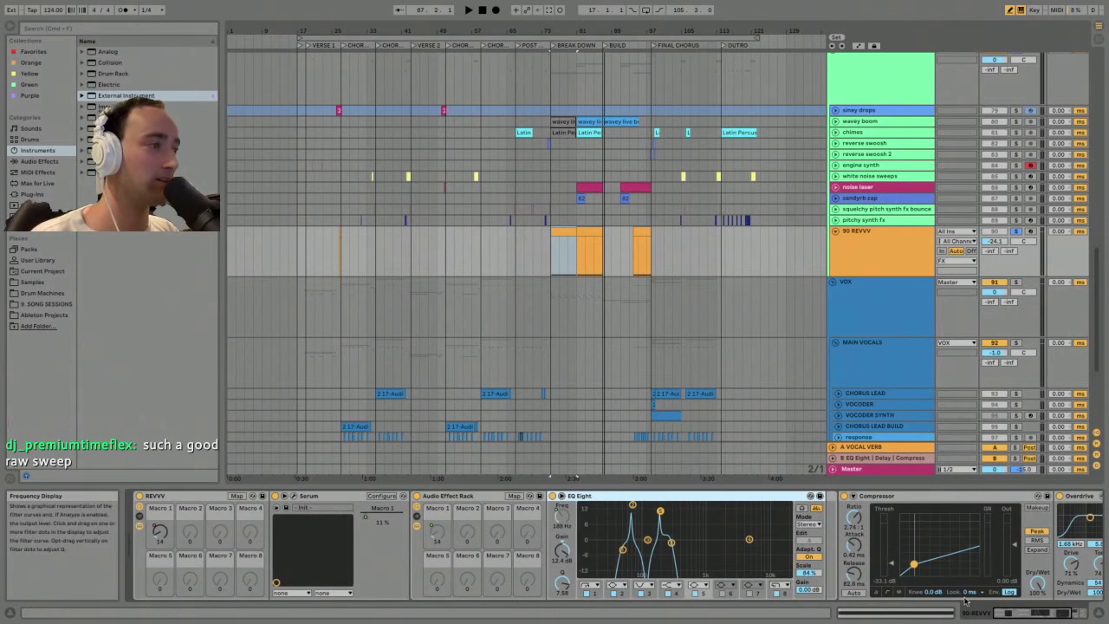
- Select the soloed REVVV clips in the breakdown's second half and the build, playing each to hear the sweep
click(598, 243)
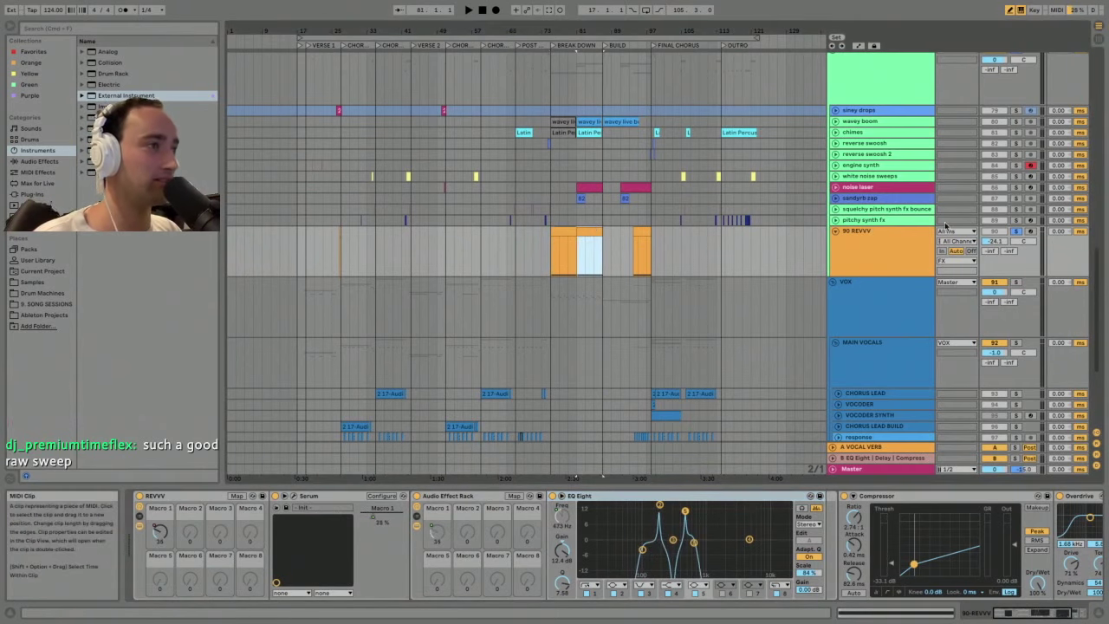
click(638, 234)
key(space)
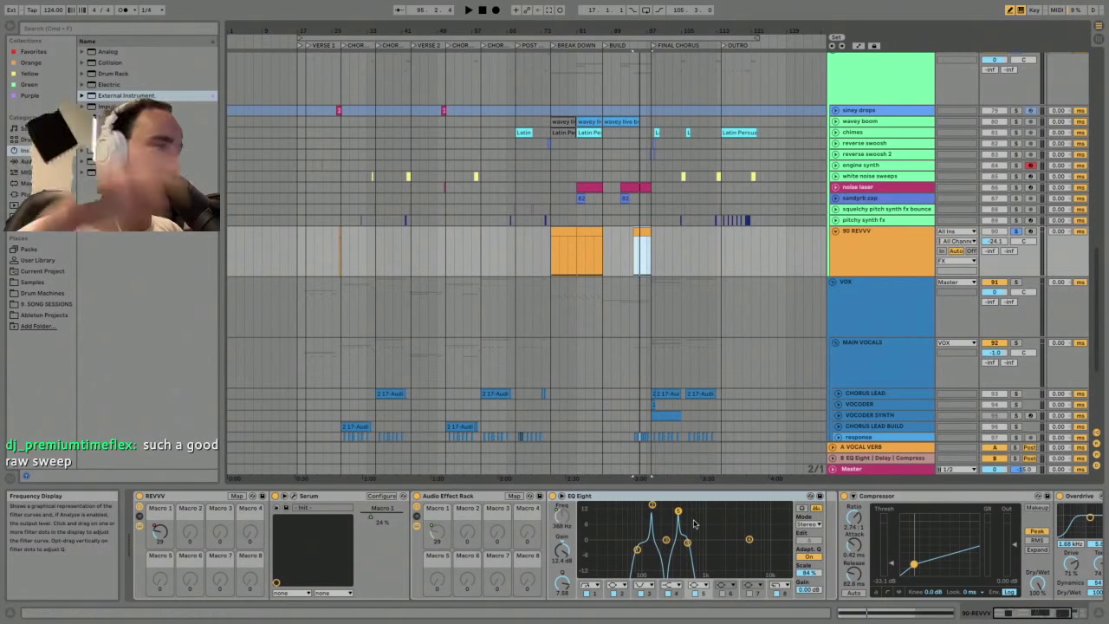
- Select the 90 REVVV track, reopen its Serum to examine the oscillator page, and close the plug-in
click(836, 234)
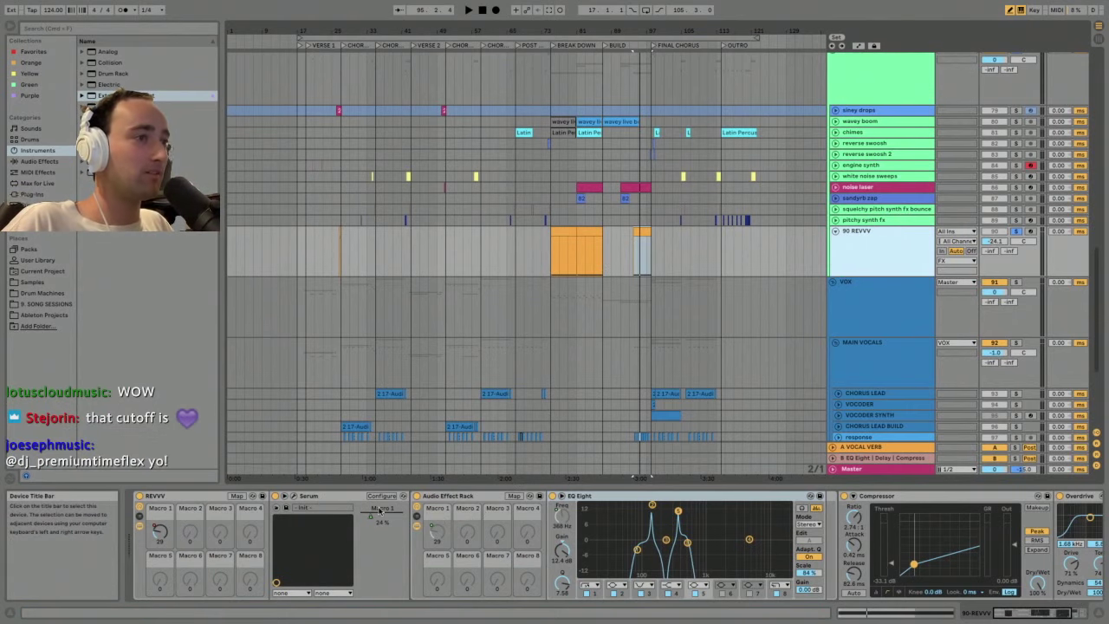
click(296, 503)
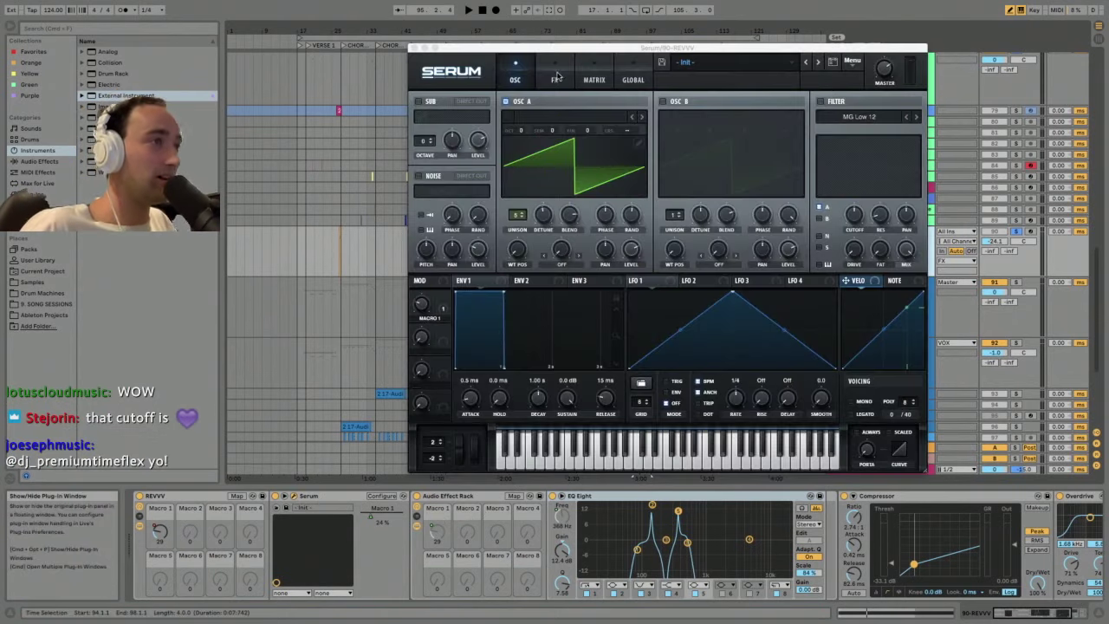
drag(675, 48, 707, 41)
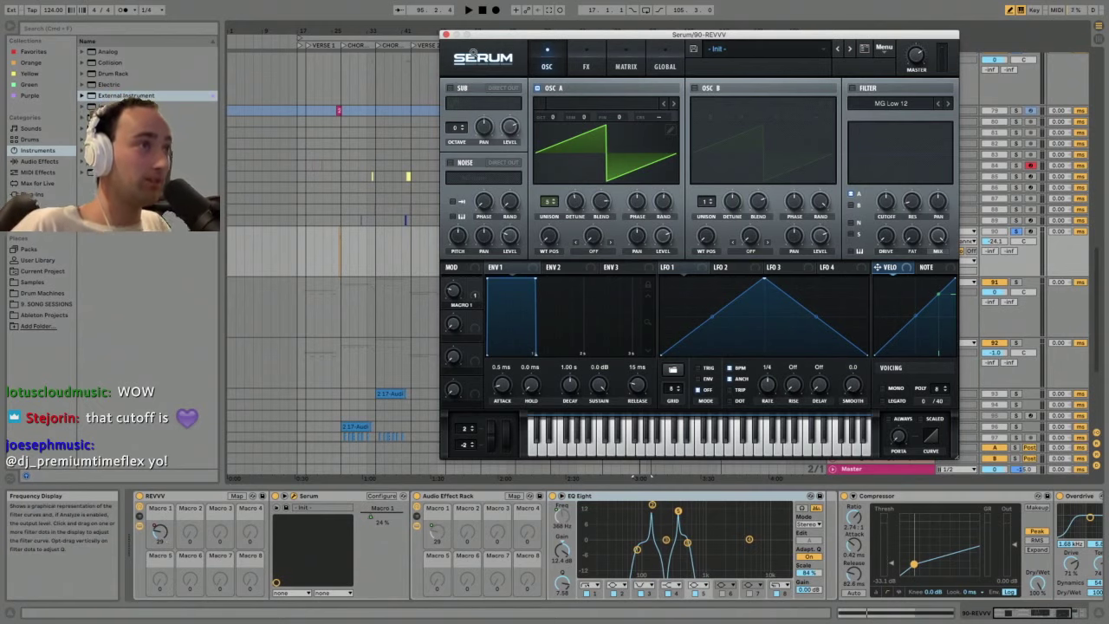
click(446, 34)
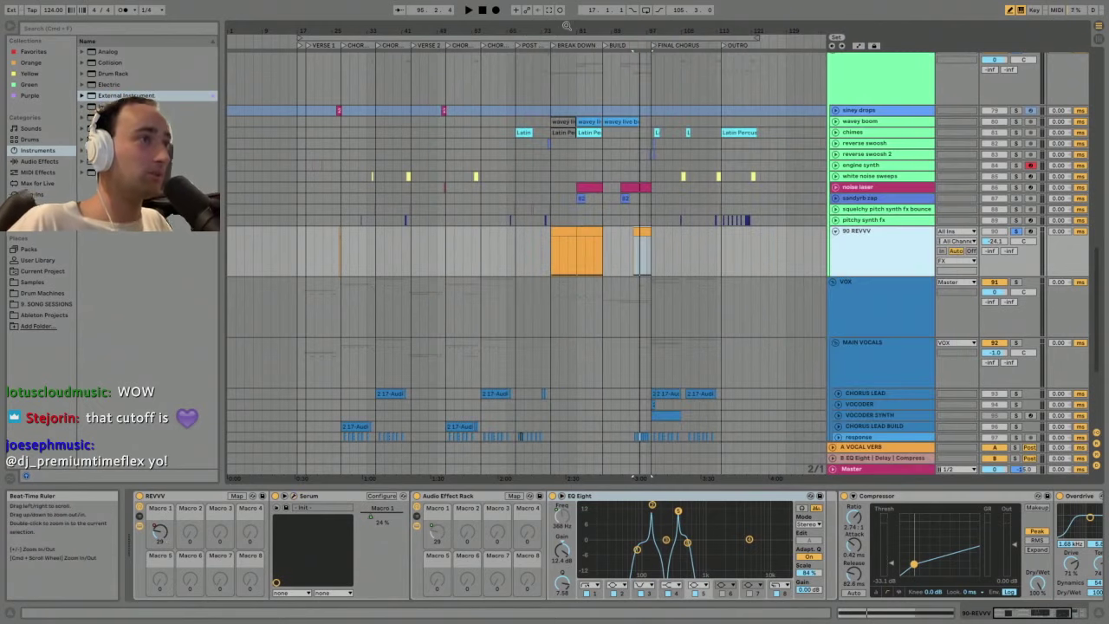
- Fold the 90 REVVV track and collapse the VOX group
click(836, 230)
click(569, 230)
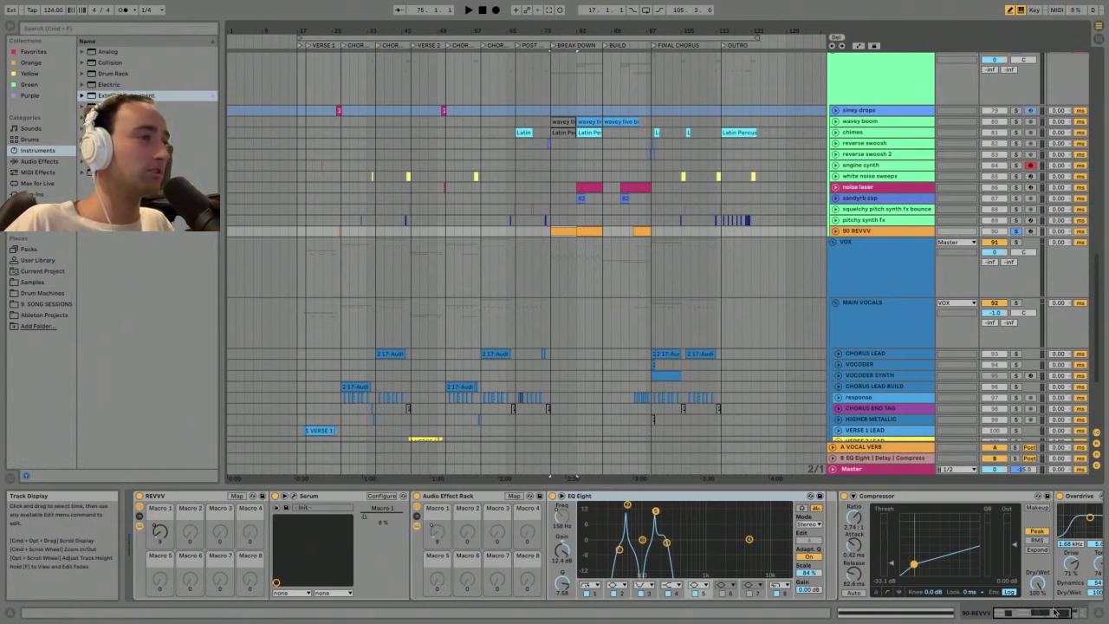
click(693, 261)
click(833, 241)
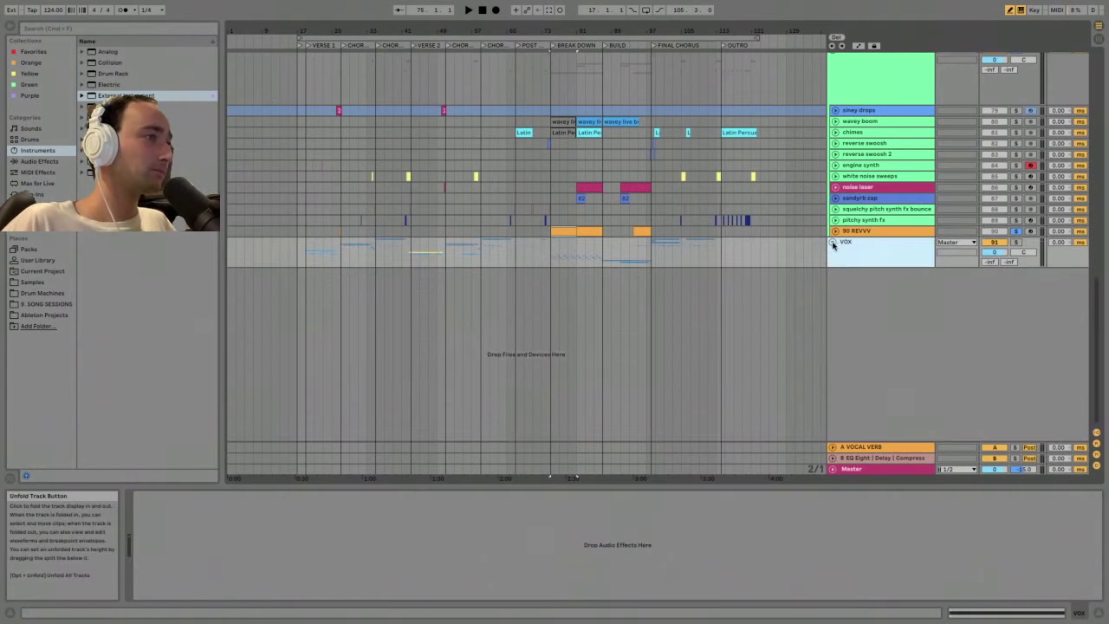
- Select the noise laser track in the FX group, unfold it, and briefly play its breakdown clip
click(854, 230)
scroll(785, 214, up, 4)
click(856, 343)
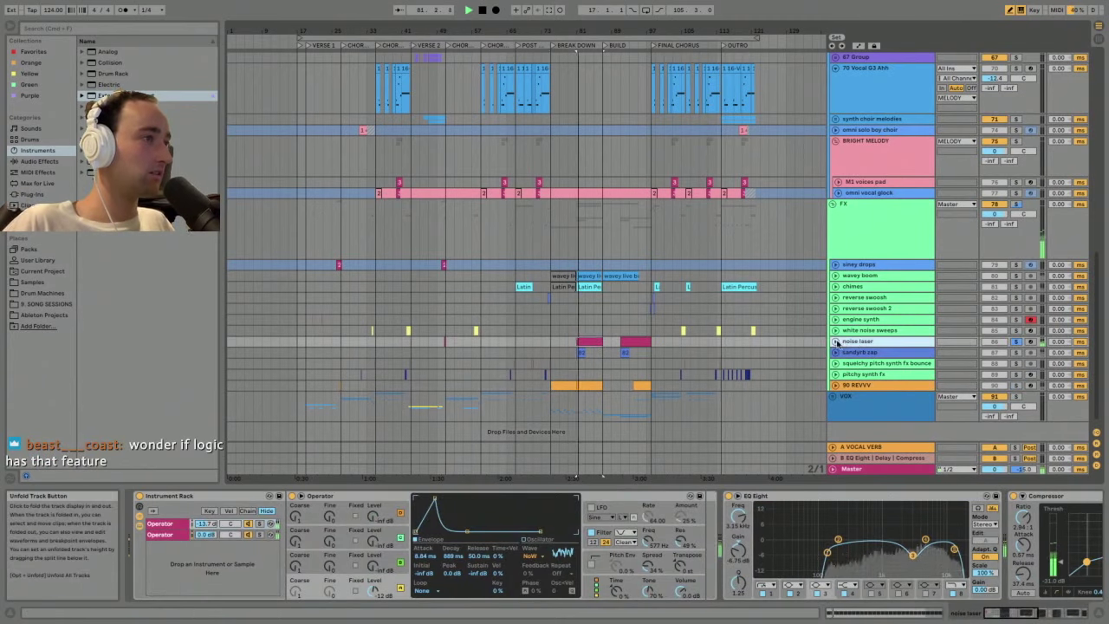
click(835, 341)
key(space)
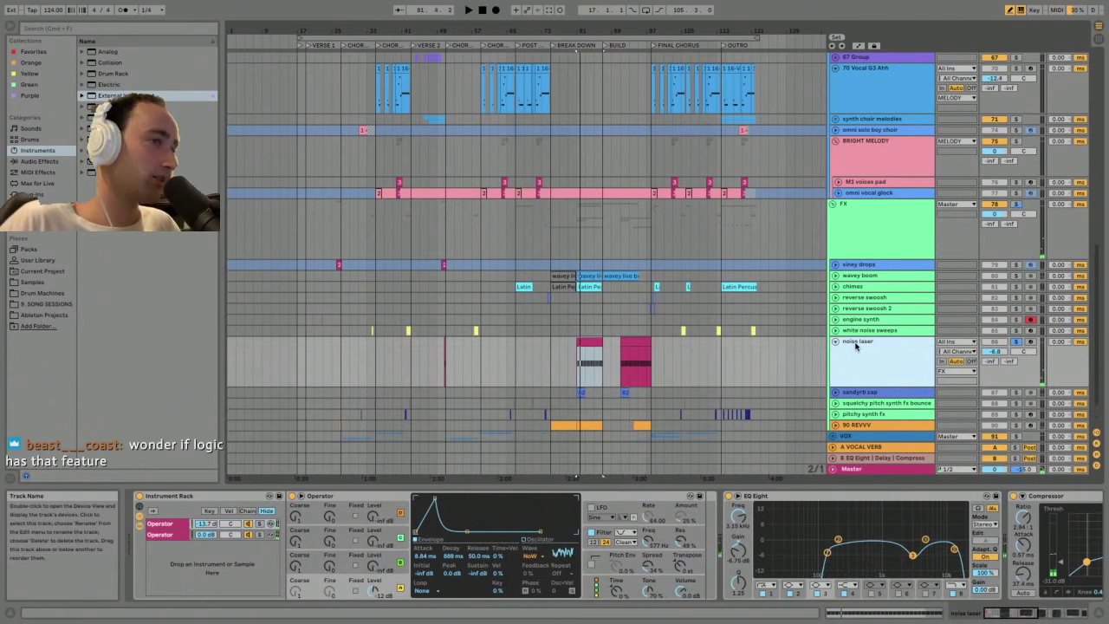
- Play the noise laser's breakdown clip with the timeline zoomed in, toggling the track's solo off and on
click(585, 182)
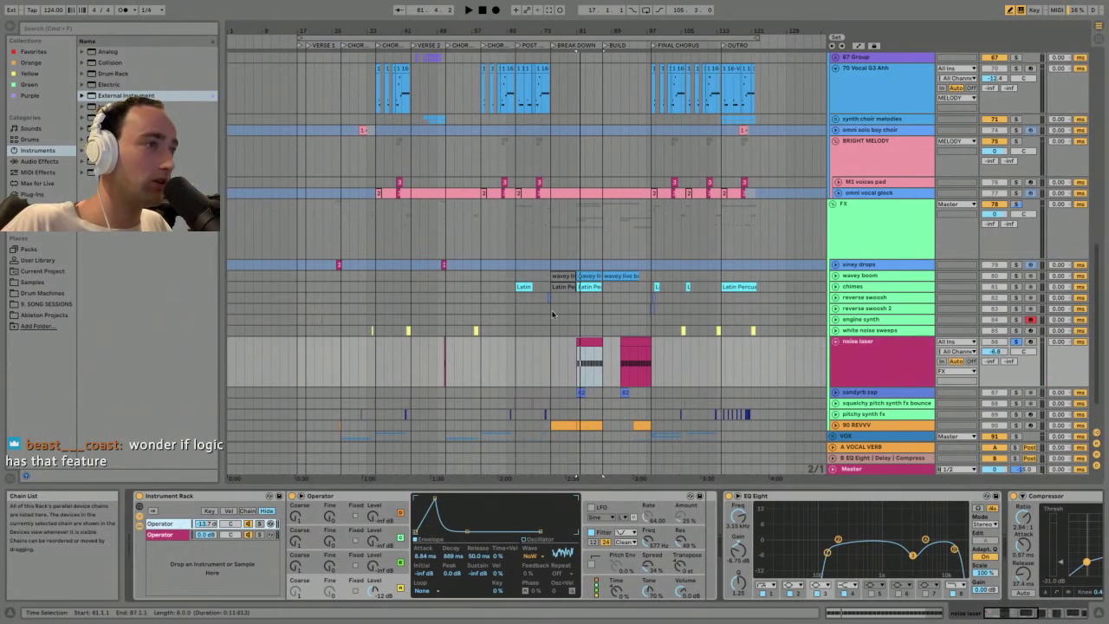
key(space)
scroll(585, 182, up, 3)
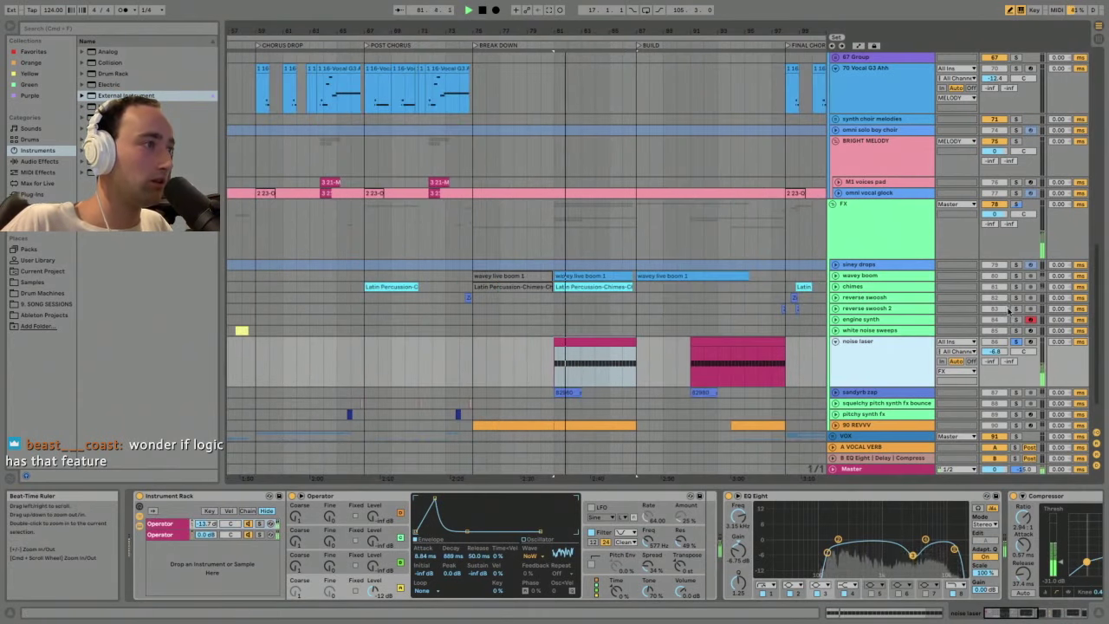
click(1015, 341)
key(space)
click(1016, 342)
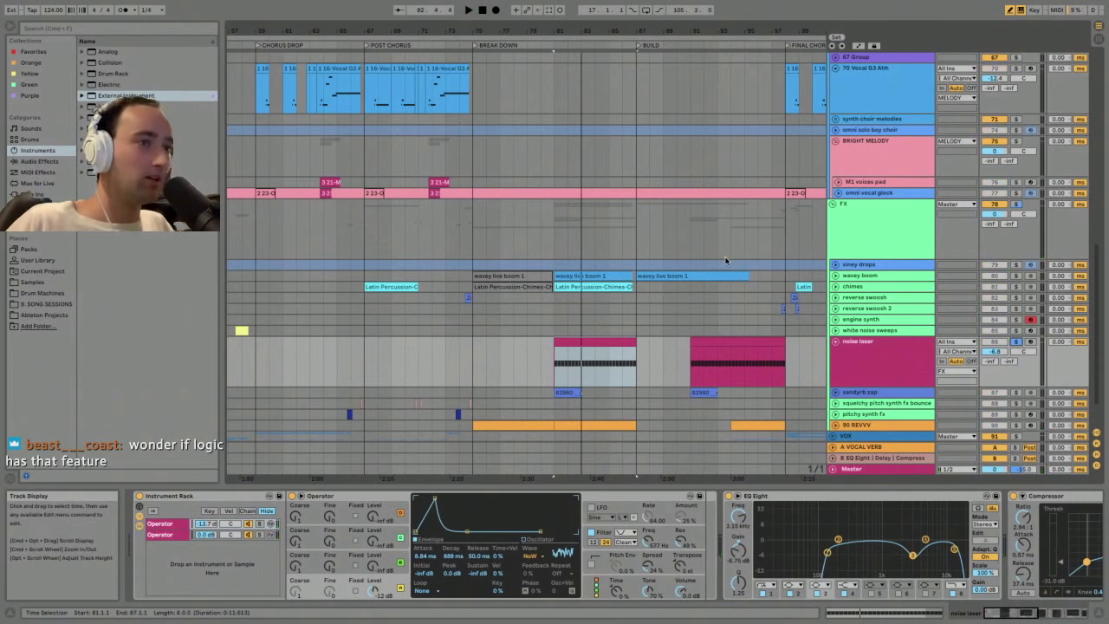
- Select the noise laser's breakdown clip, view both Operator chains in its Instrument Rack, and play the first chain soloed
click(582, 342)
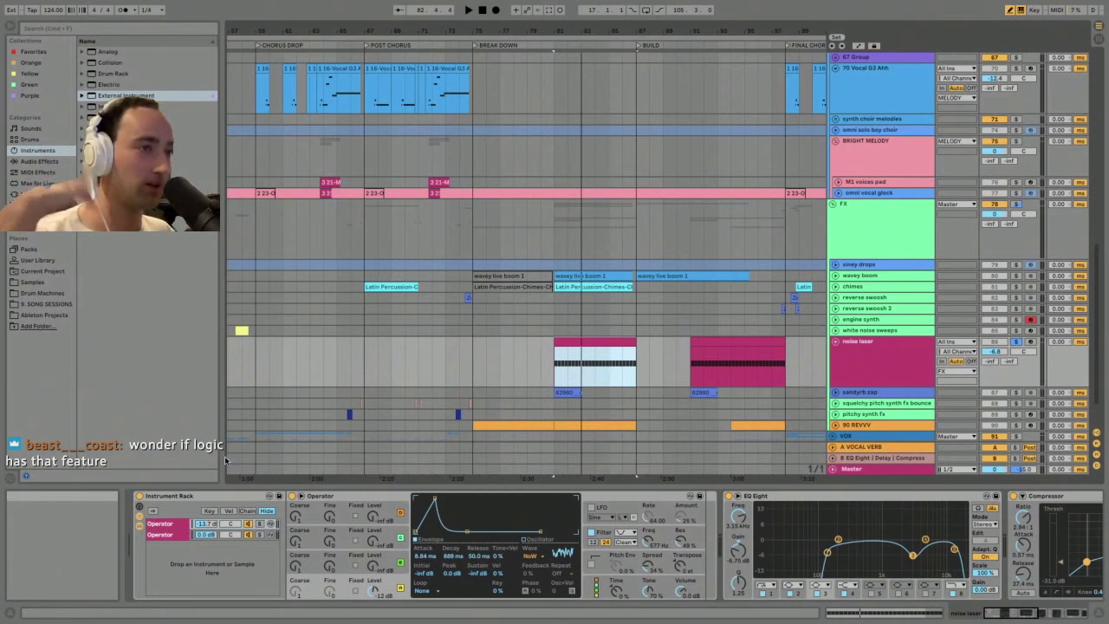
click(176, 536)
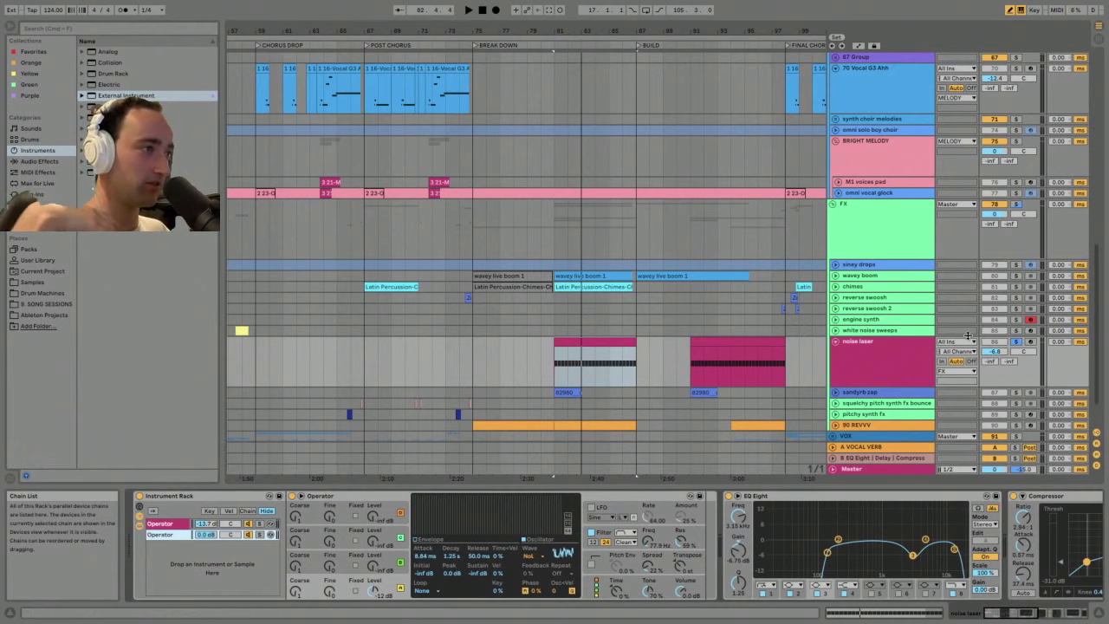
click(182, 524)
click(260, 524)
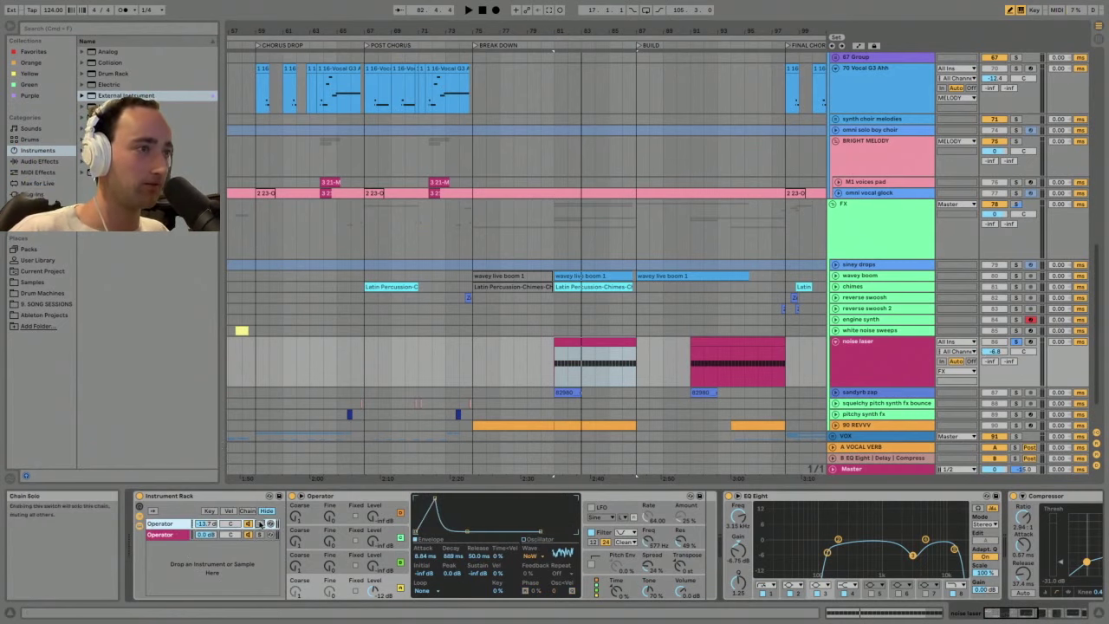
key(space)
key(space)
key(space)
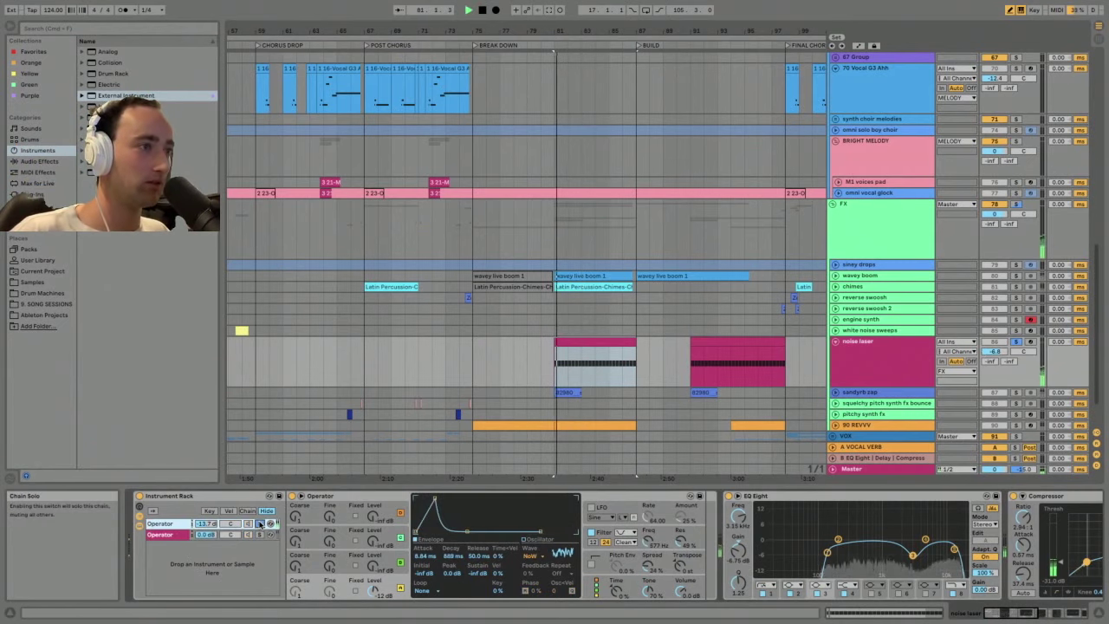
key(space)
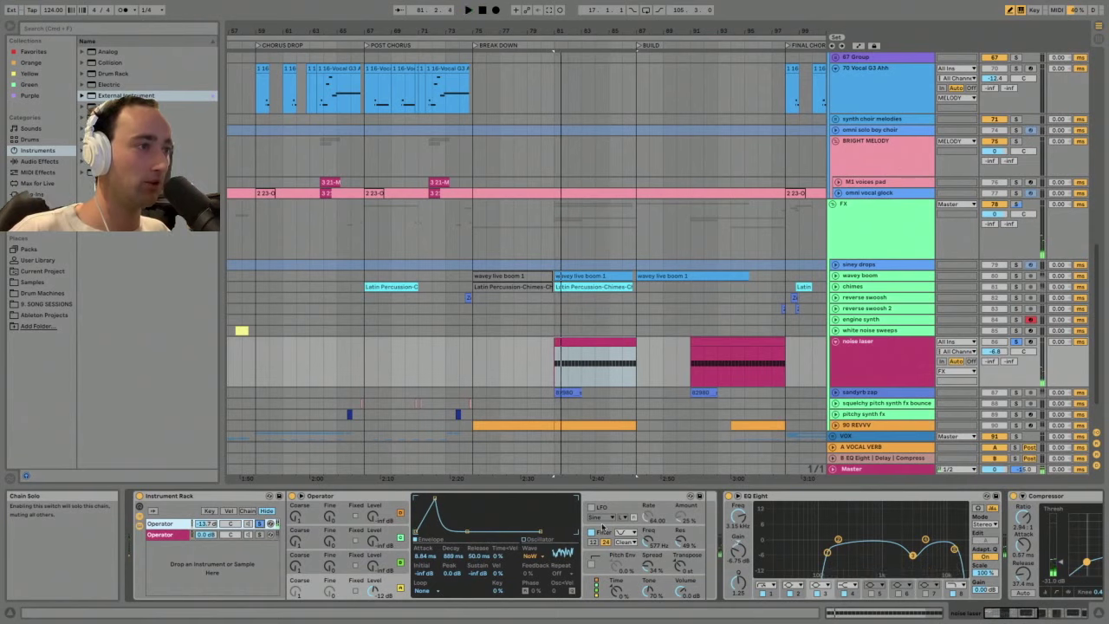
- Solo the noise laser rack's second Operator chain, play it, and show its filter envelope
click(259, 535)
key(space)
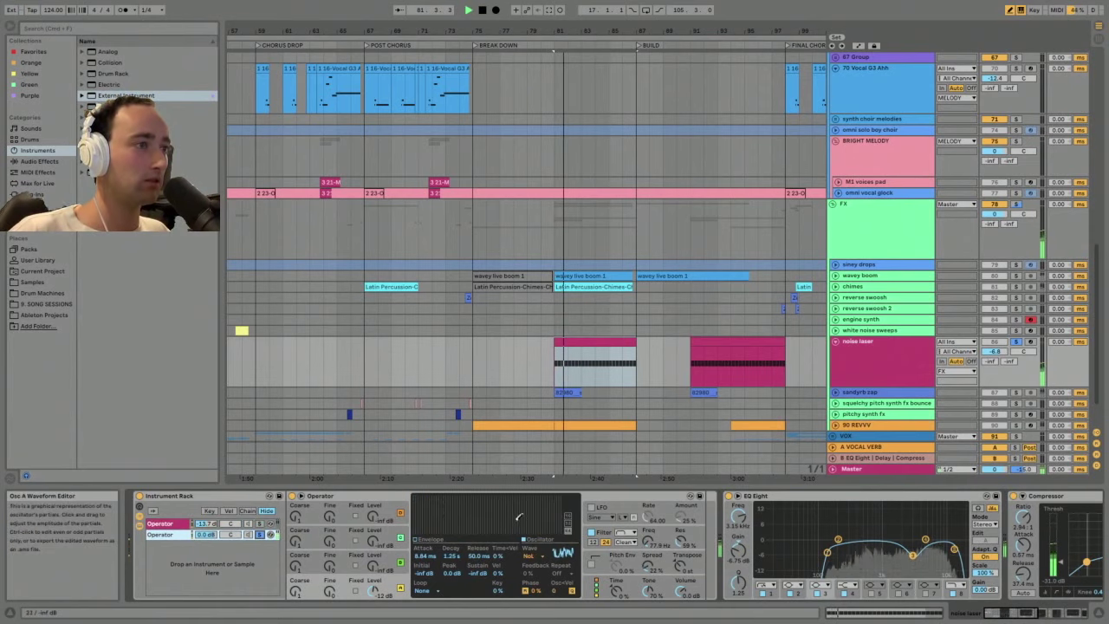
click(597, 531)
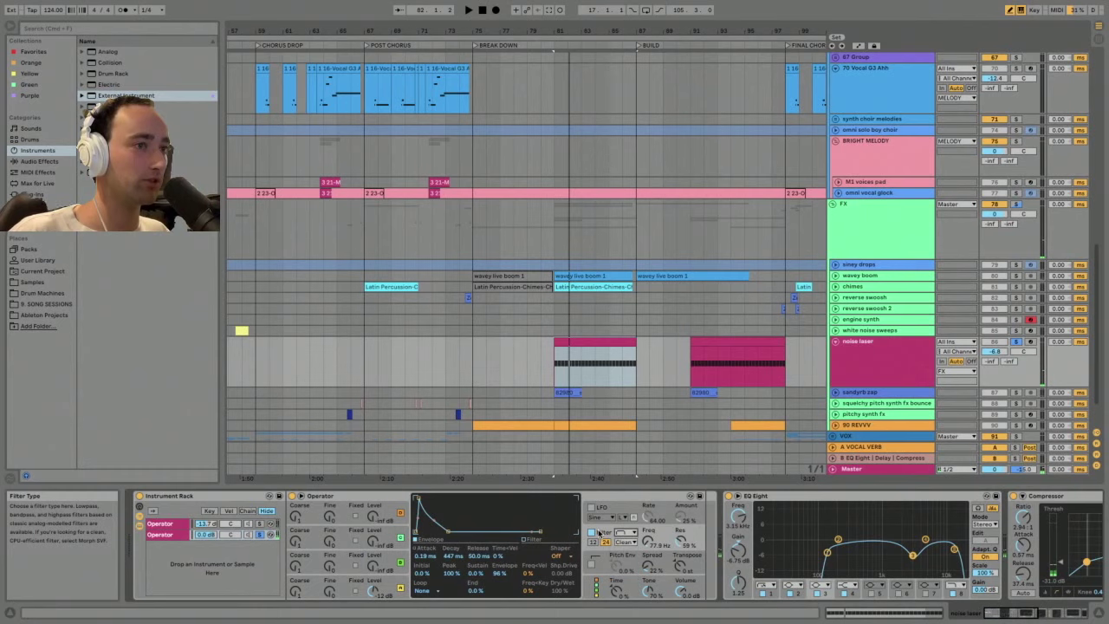
- Compare the noise laser's two Operator chains by alternating their solos during playback, then clear the chain solo
click(169, 524)
click(168, 535)
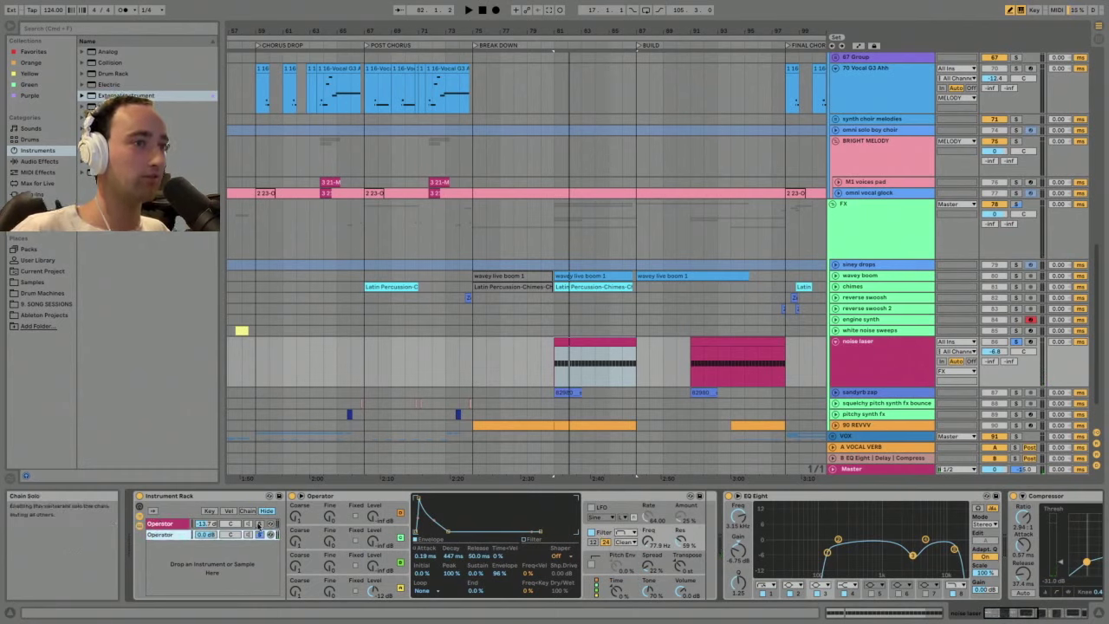
click(259, 524)
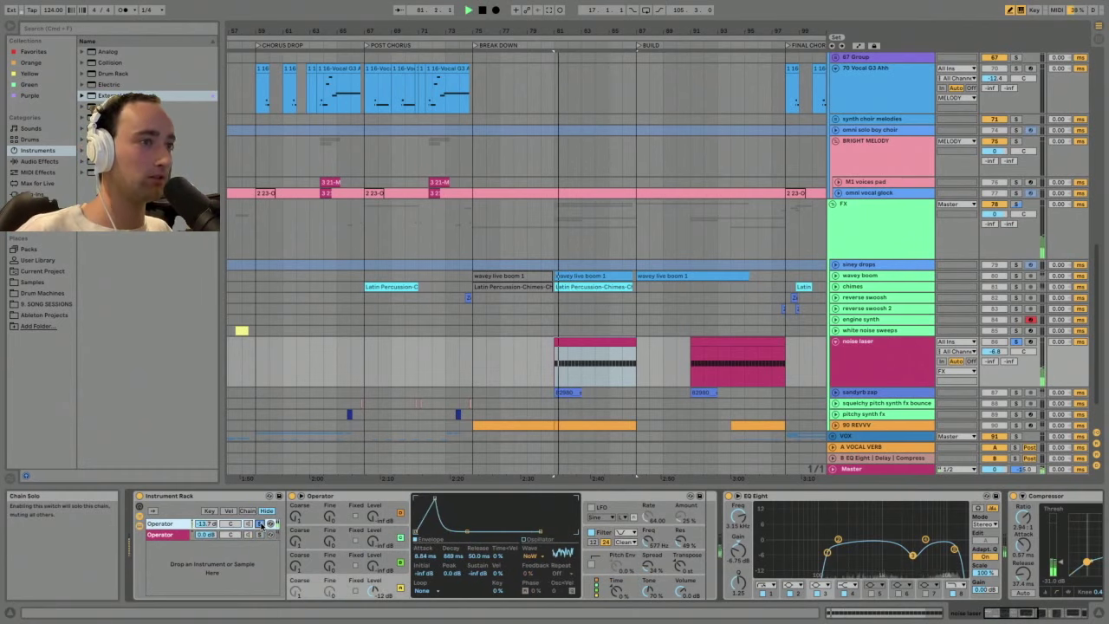
click(260, 534)
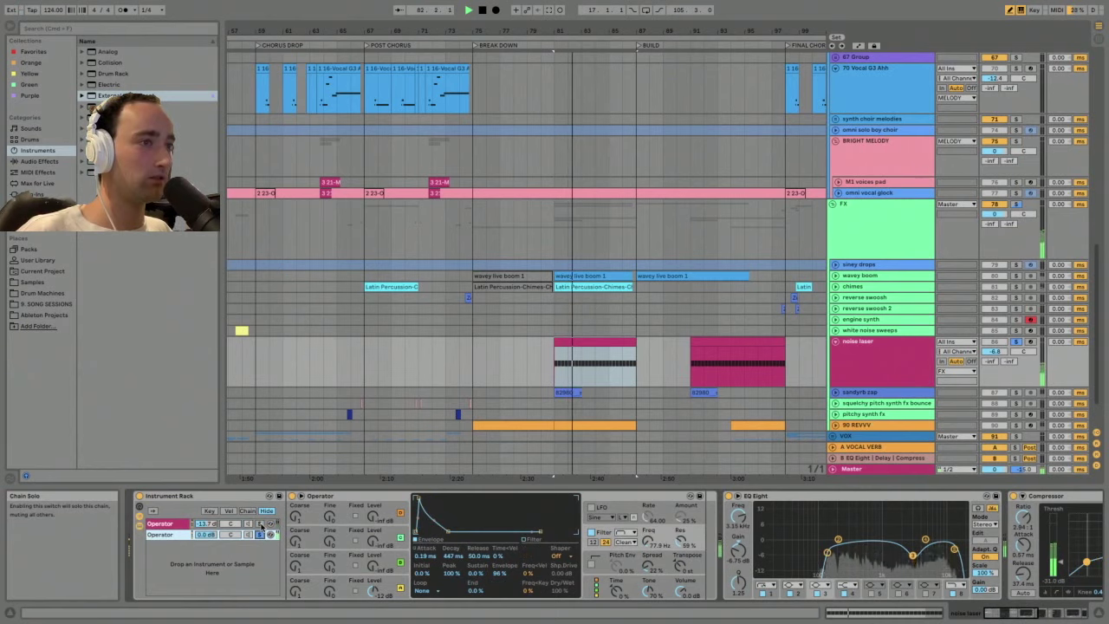
click(260, 534)
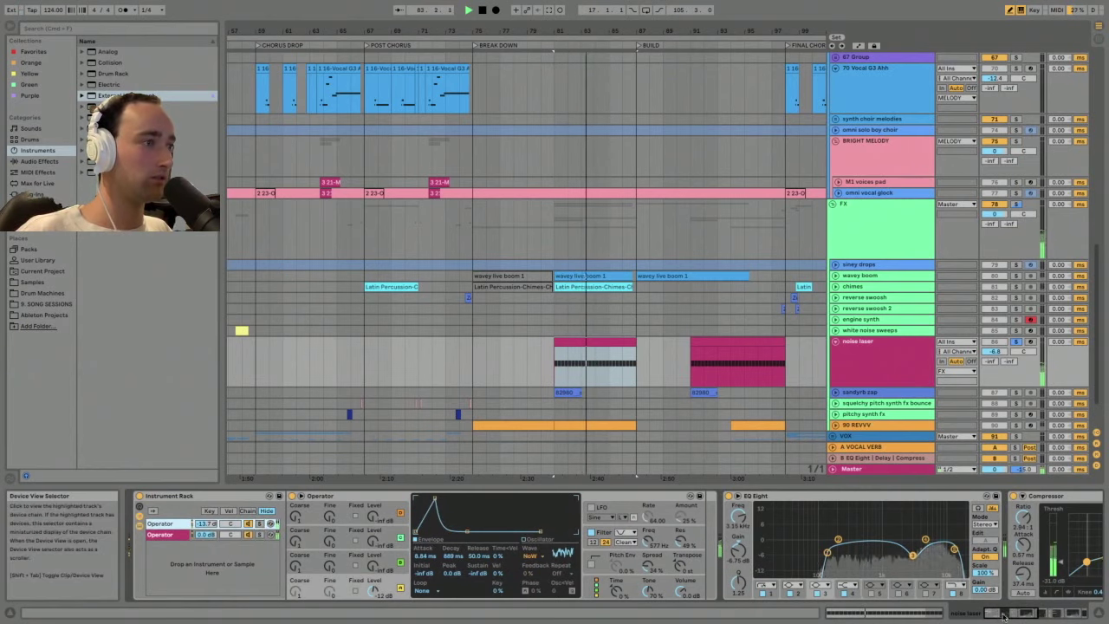
- Play the noise laser while examining its EQ Eights, Compressor and Multiband Dynamics up to the LittlePlate device
scroll(824, 563, right, 5)
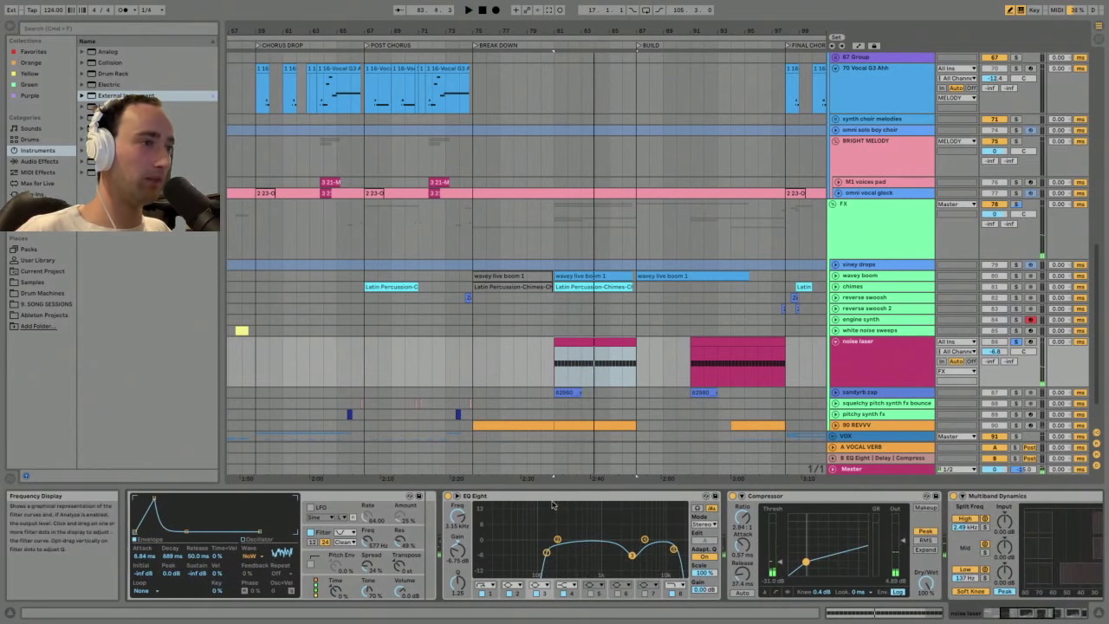
click(1019, 617)
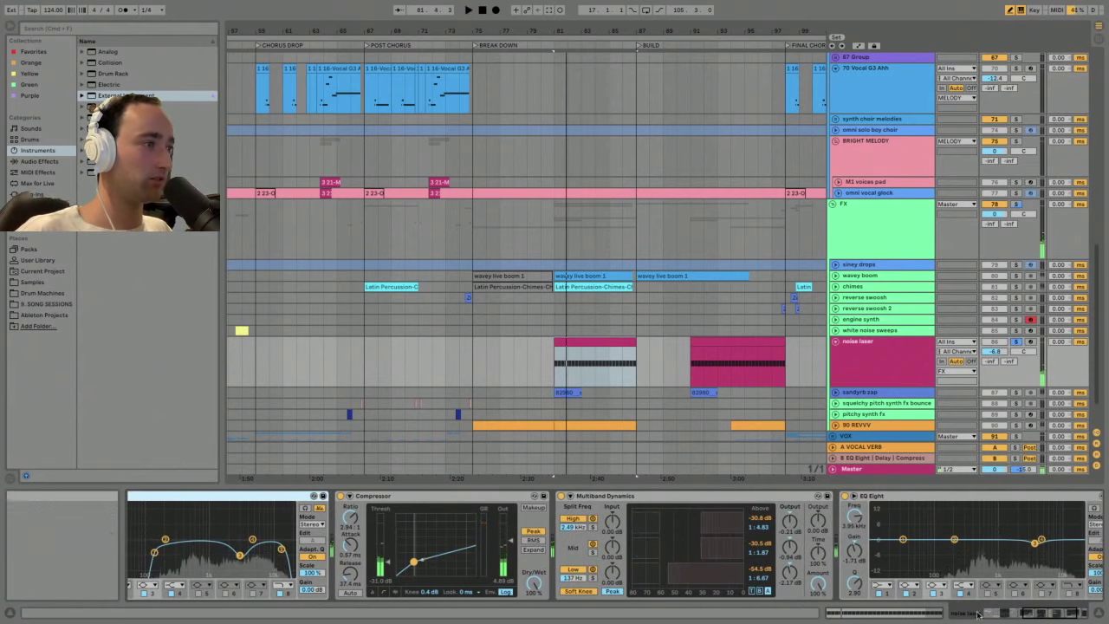
scroll(989, 516, right, 5)
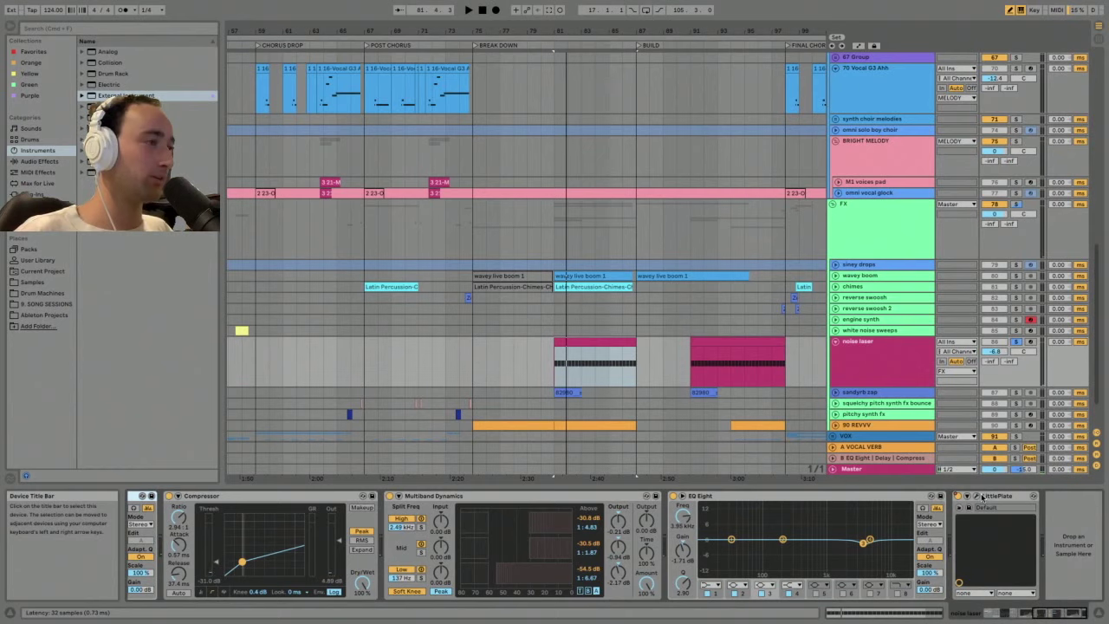
click(987, 499)
key(space)
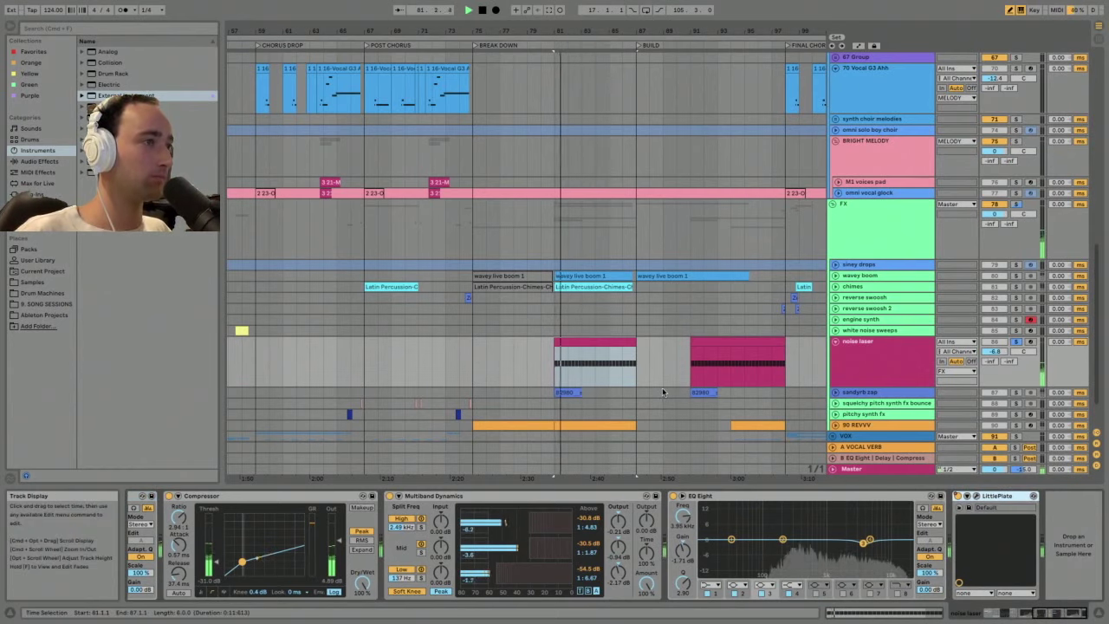
- Select the build's noise laser clip, examine the Little Plate reverb window, return to the device chain's start, and close the plug-in
click(713, 344)
key(space)
click(977, 497)
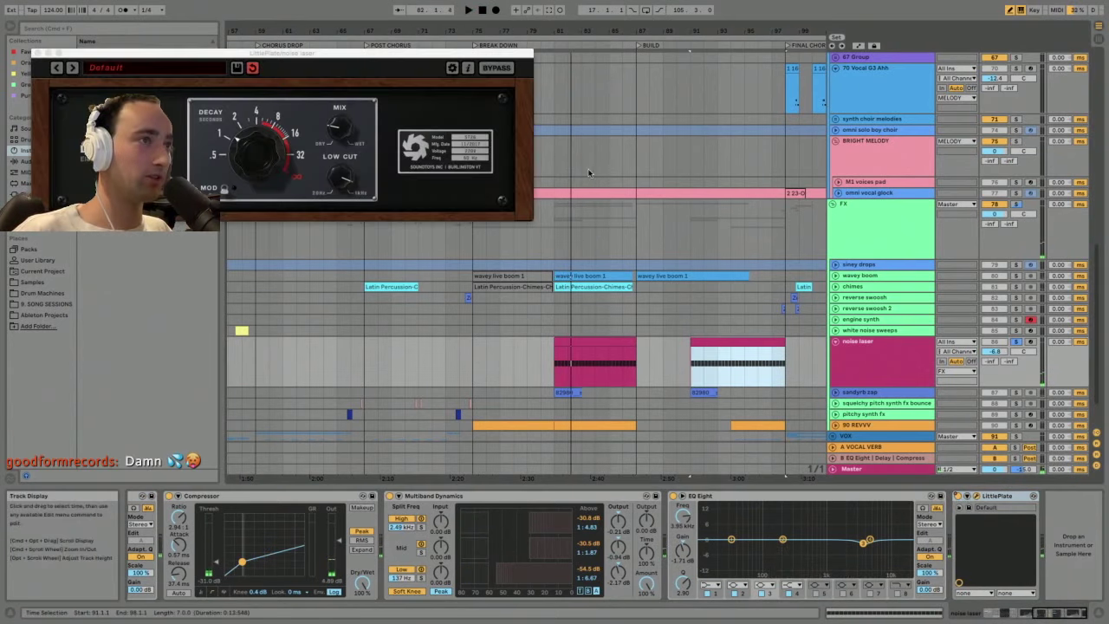
drag(364, 42, 856, 169)
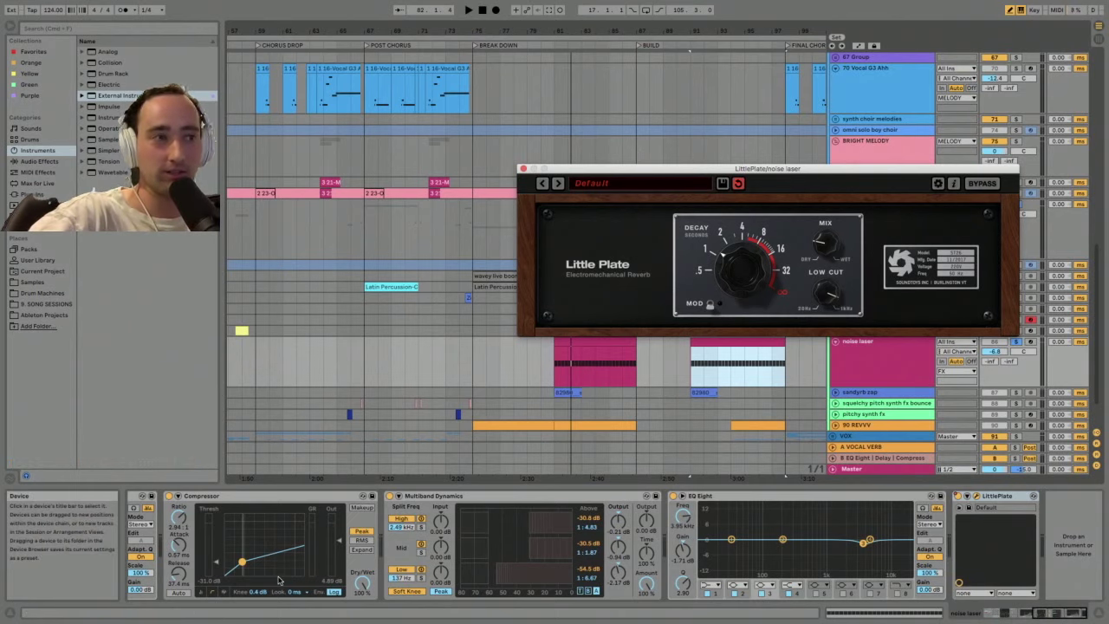
drag(1054, 614, 1005, 615)
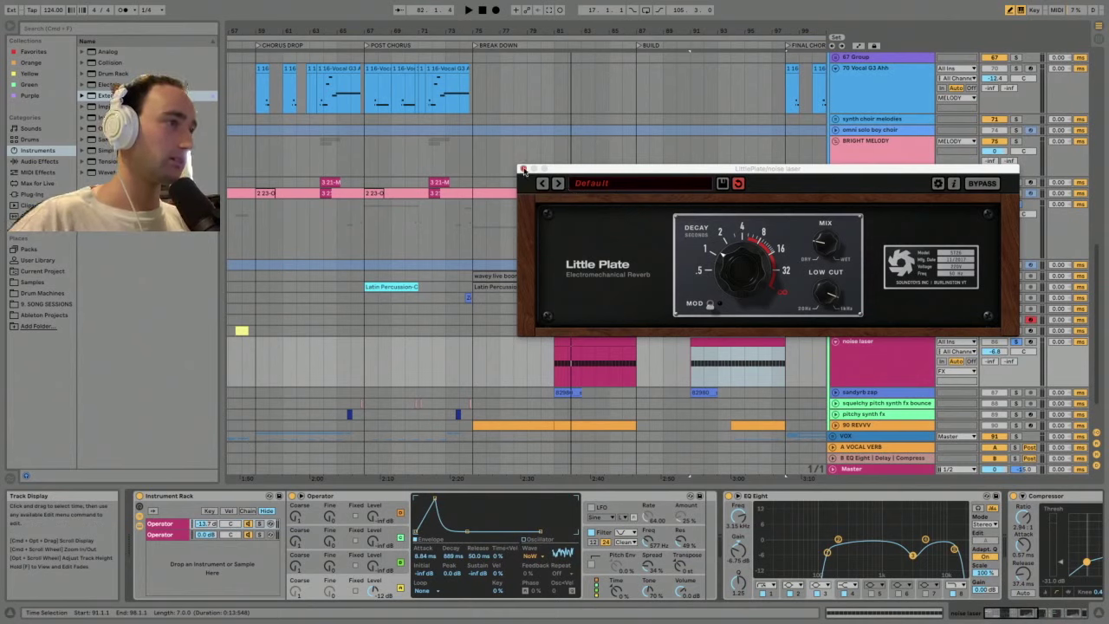
click(523, 170)
- Unfold the sandyrb zap track, select its first clip in the breakdown and play it
click(1044, 382)
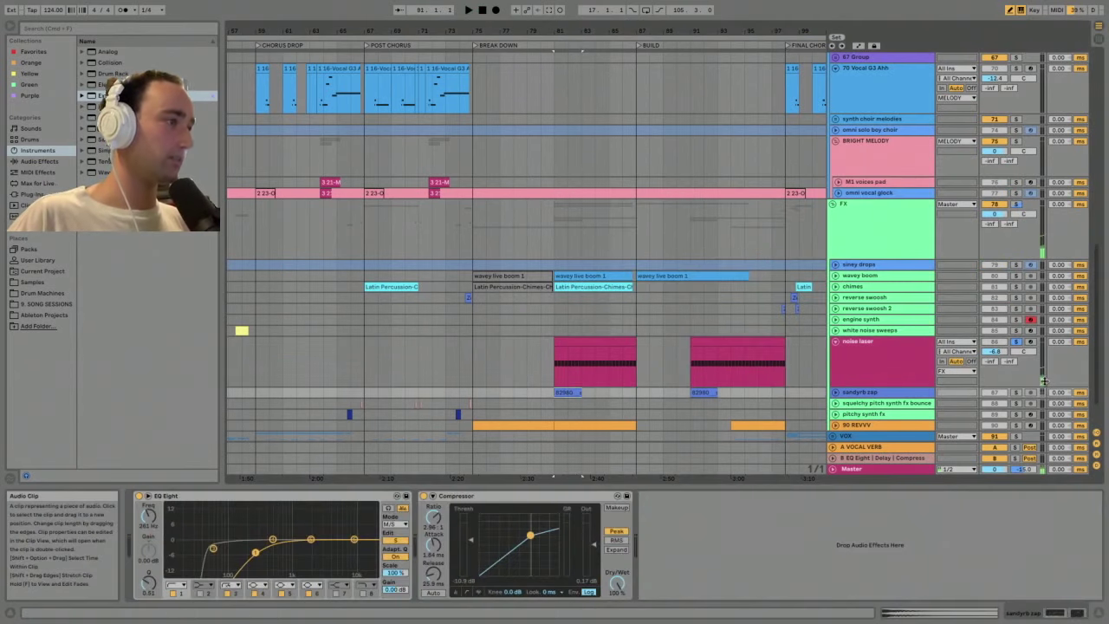
click(836, 393)
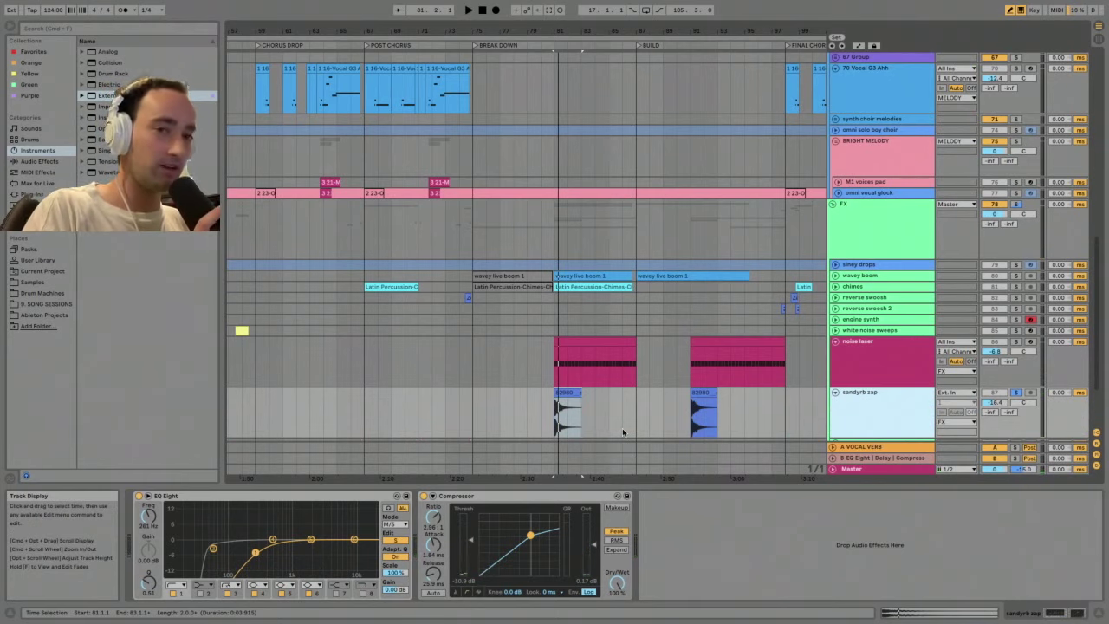
drag(566, 25, 567, 26)
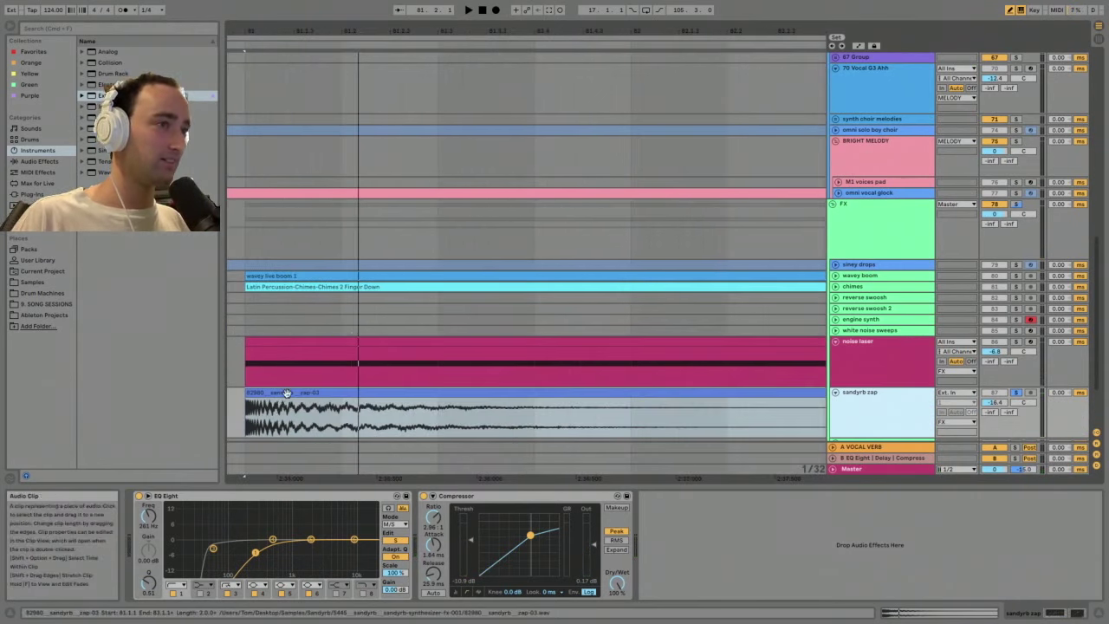
drag(362, 24, 423, 24)
click(464, 396)
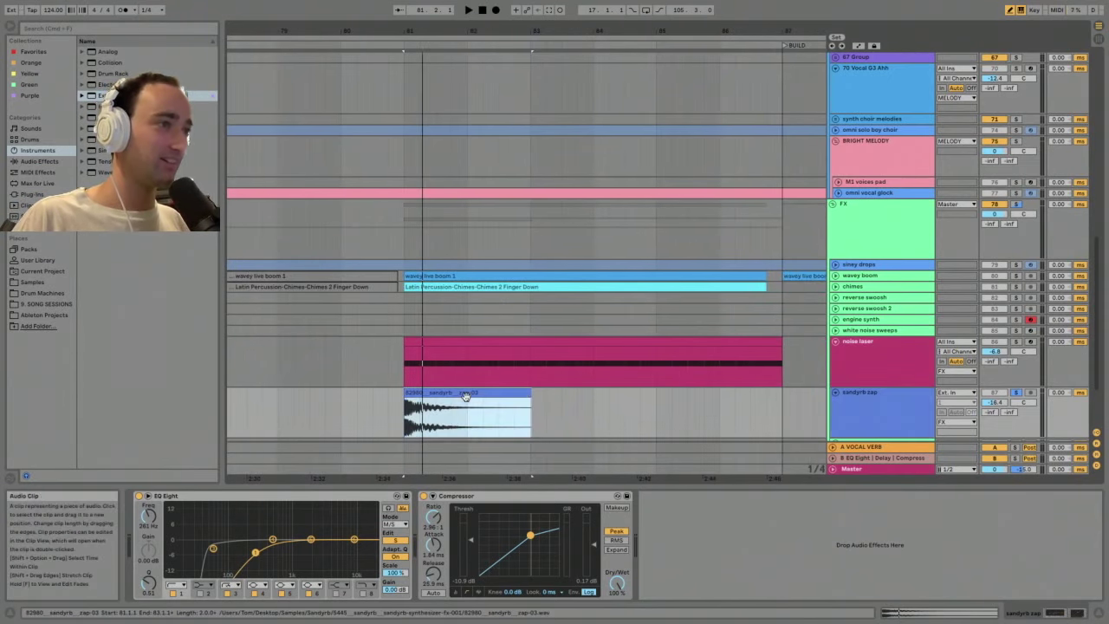
key(space)
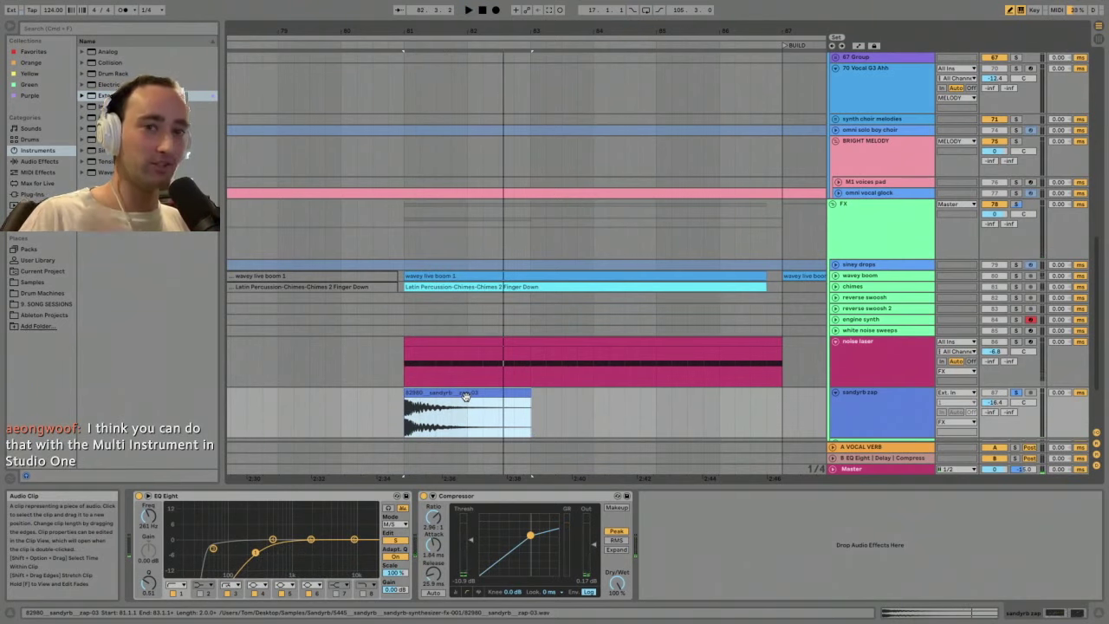
- Select the sandyrb zap clip in the build section, play it, and stop playback
drag(493, 30, 494, 7)
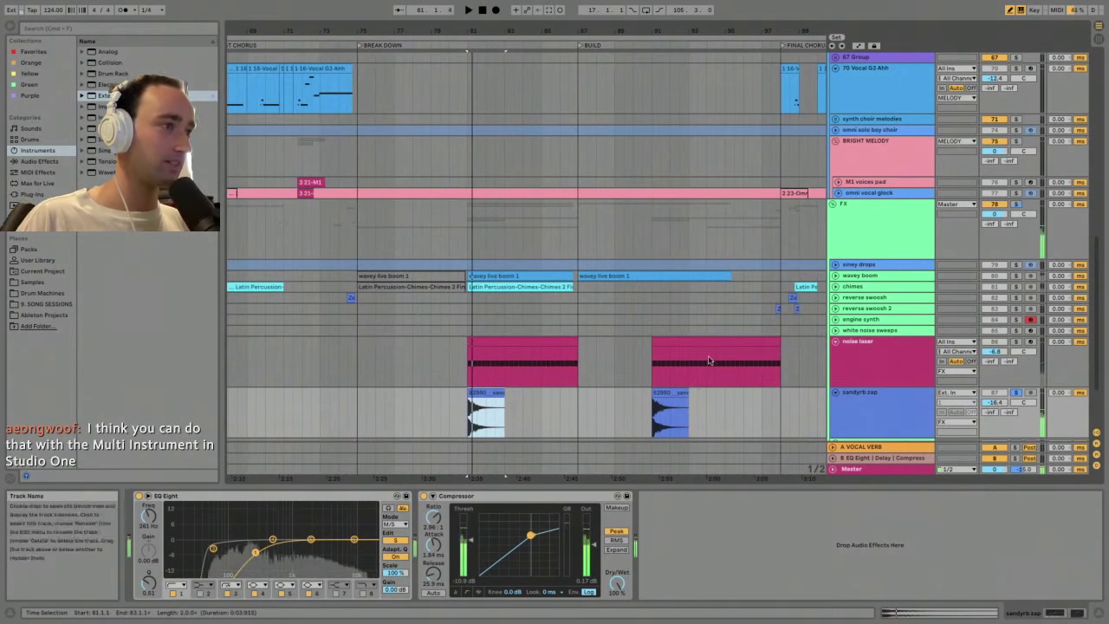
click(670, 394)
key(space)
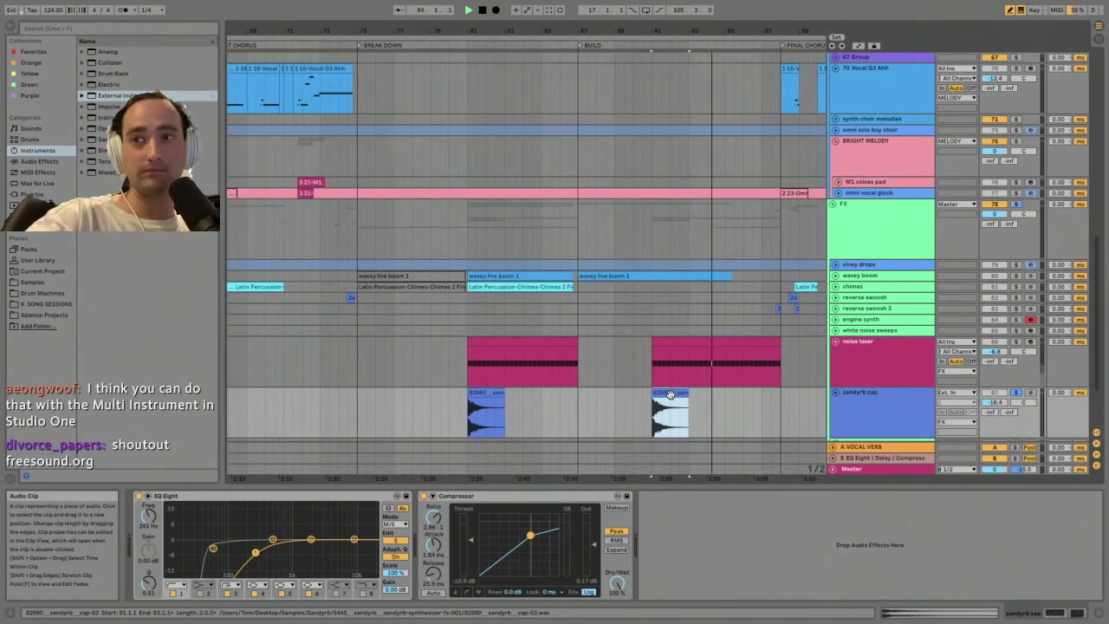
key(space)
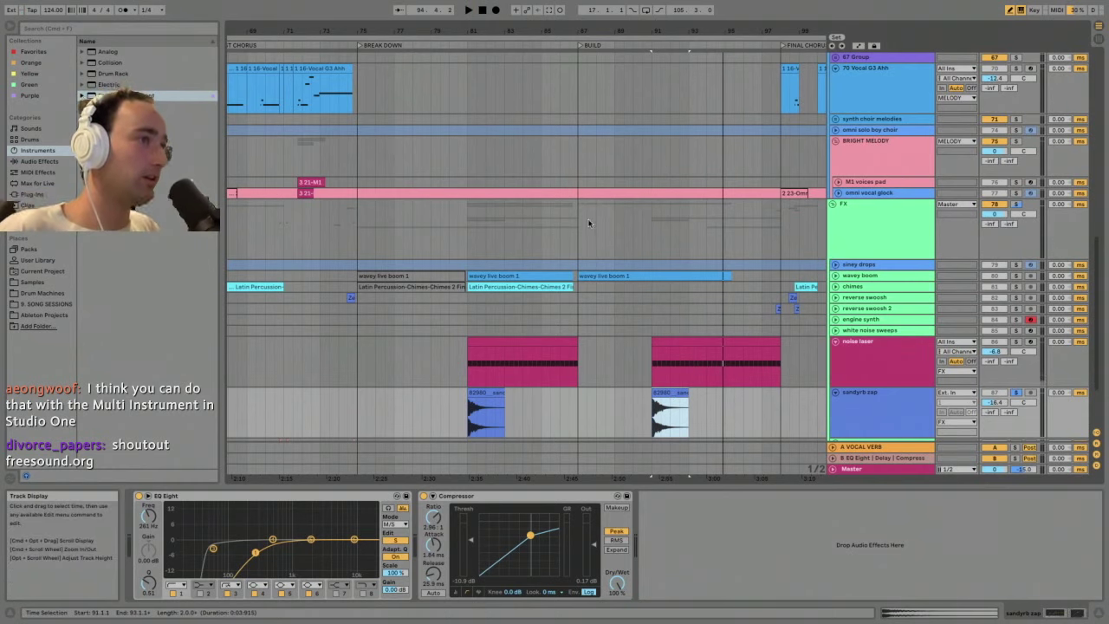
- Solo the wavey boom track, play its build clip, and unfold the track to show its waveforms
click(597, 276)
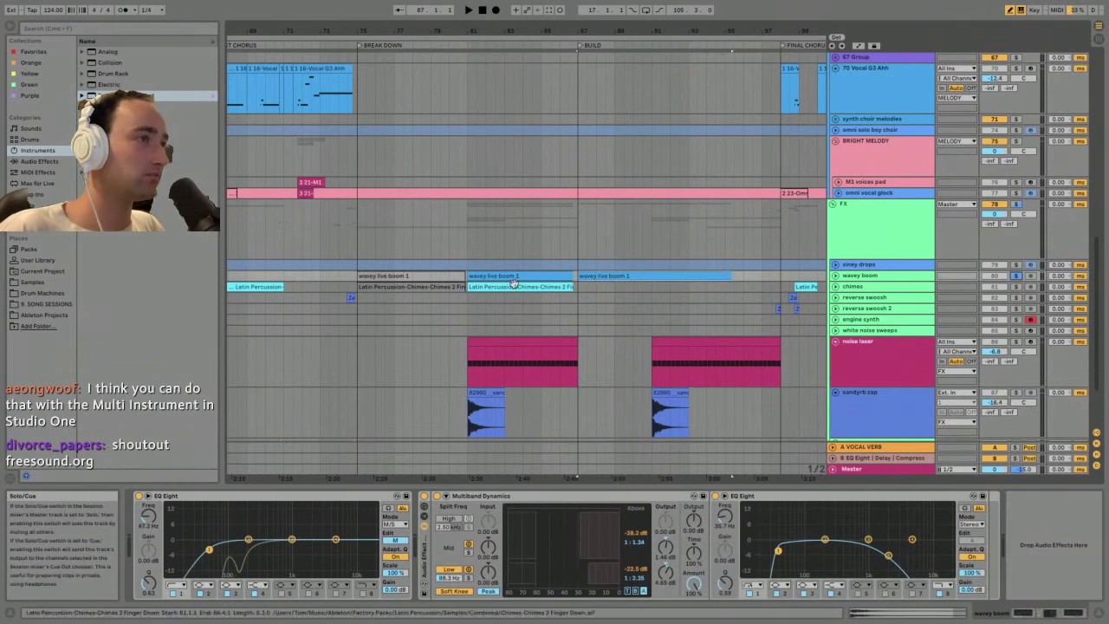
key(space)
click(846, 275)
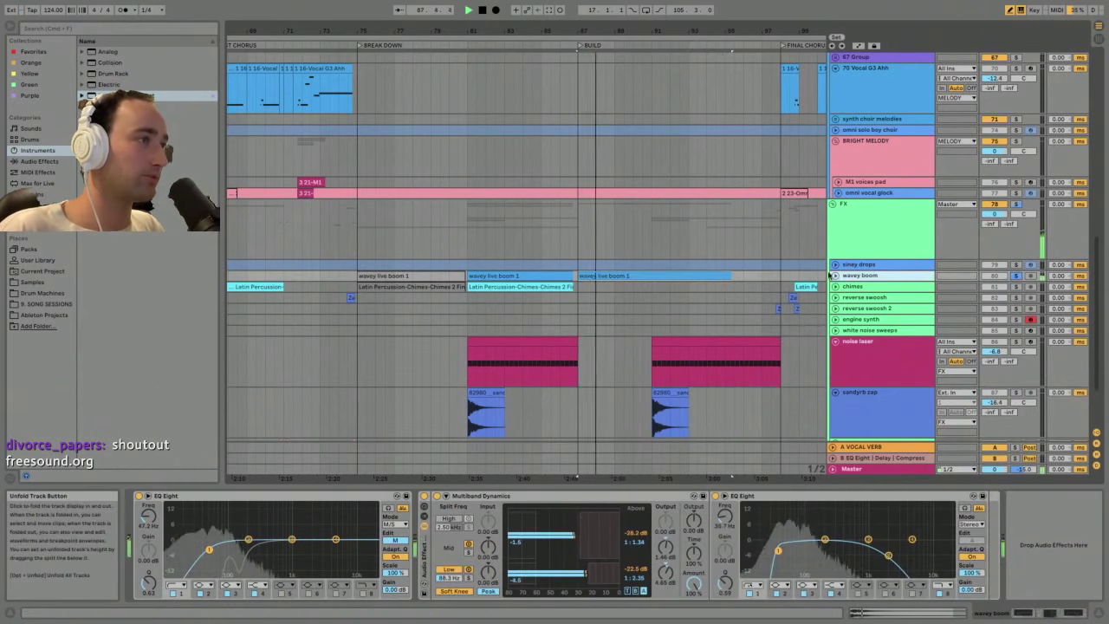
click(835, 276)
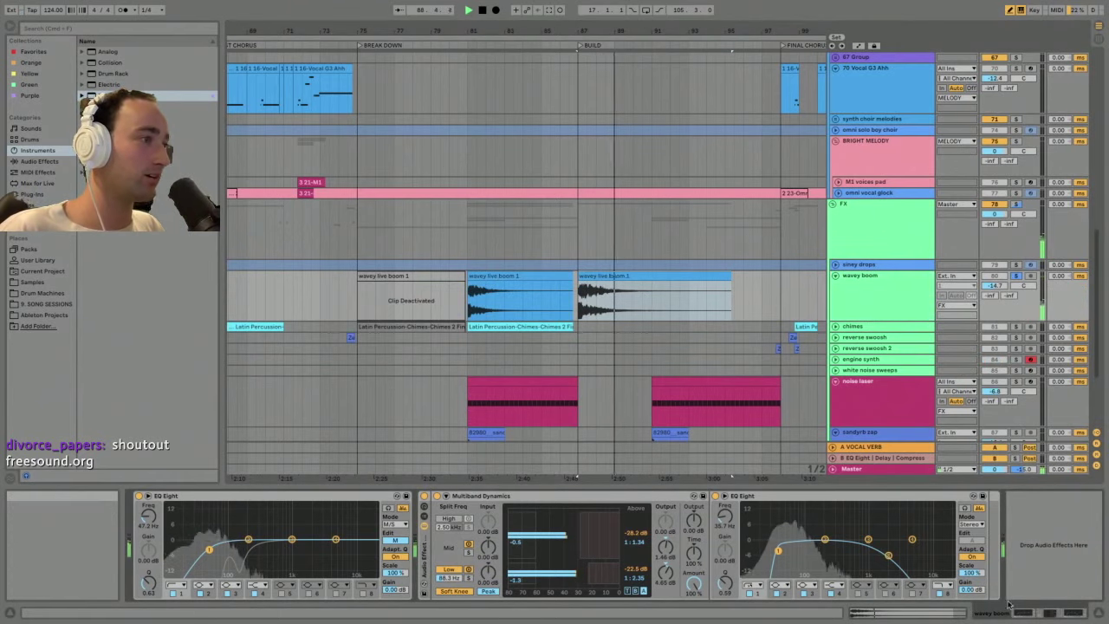
- Select the wavey boom's active breakdown clip, show the build clip's sample details, and stop playback
click(511, 277)
drag(632, 32, 633, 23)
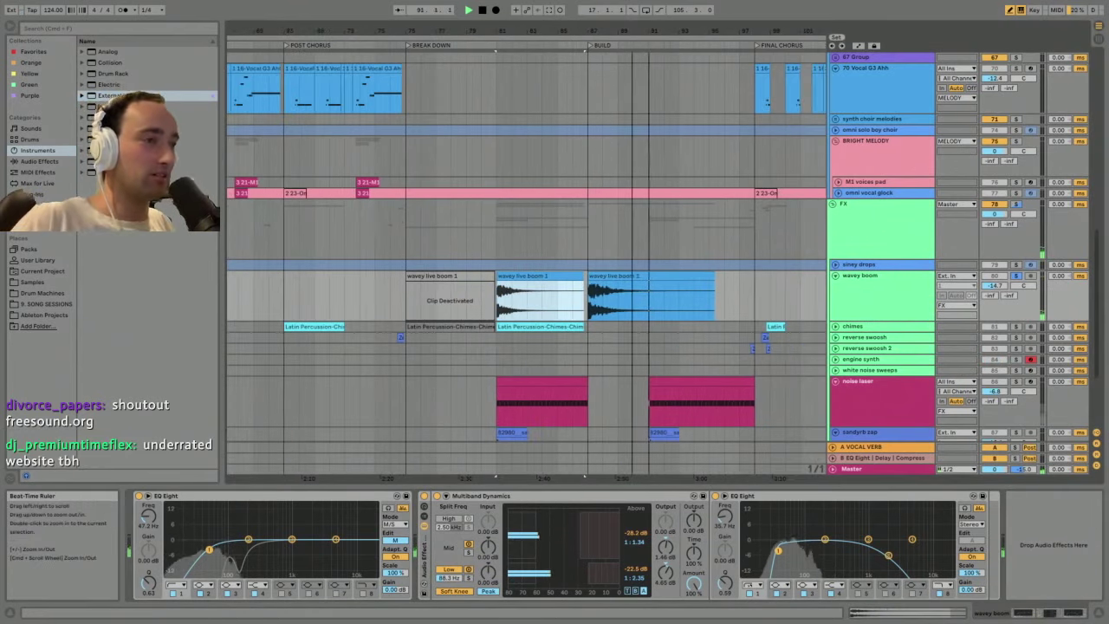
click(616, 277)
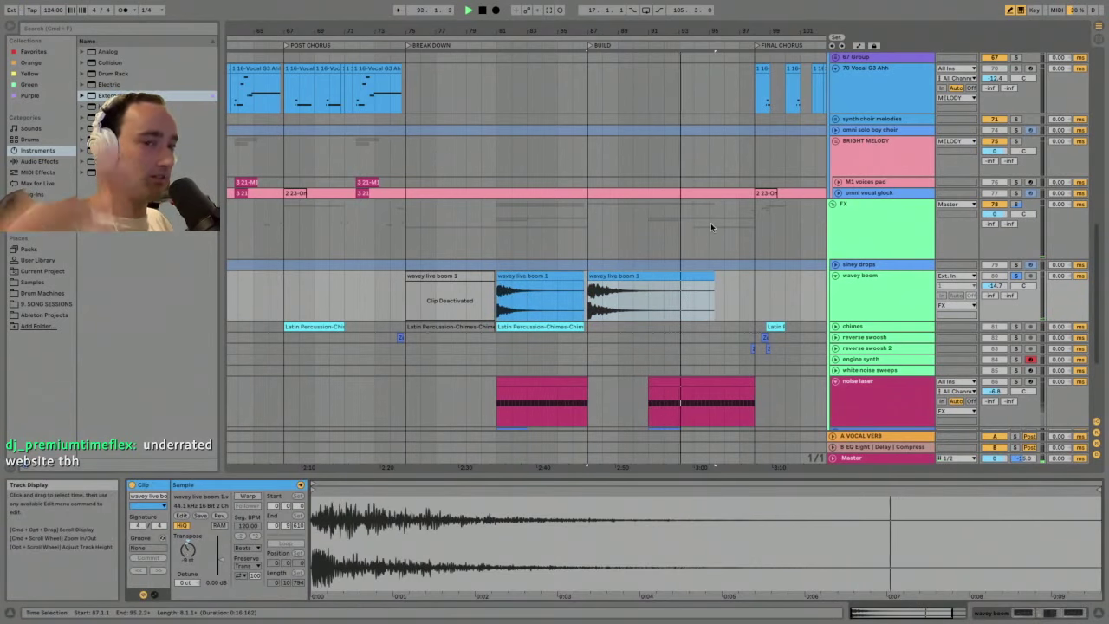
click(875, 192)
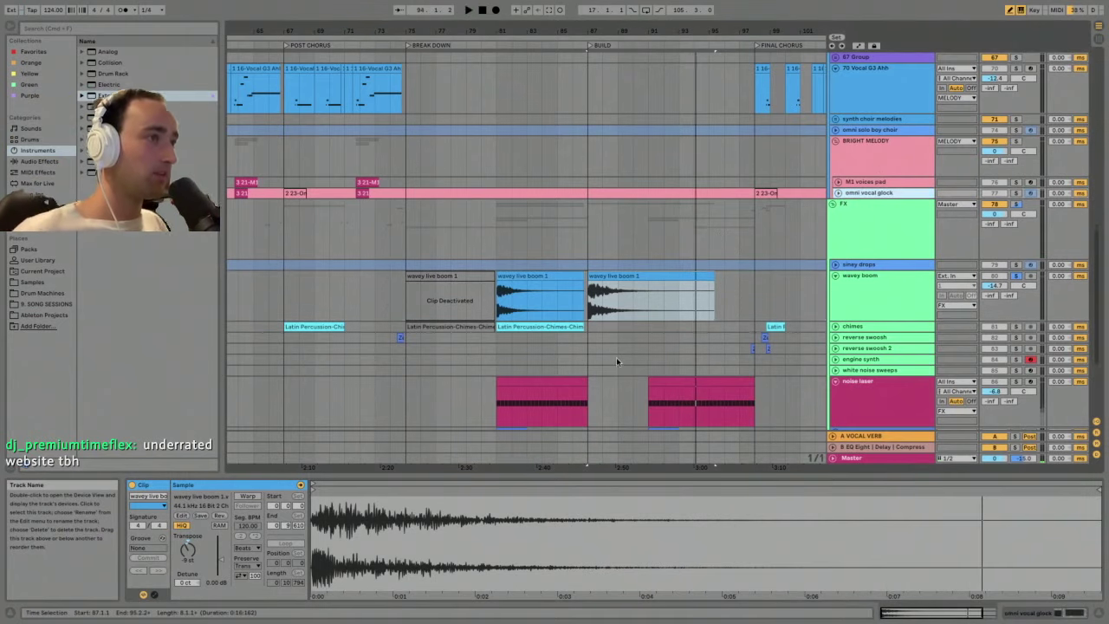
- Show the 90 REVVV clip before the final chorus, and fold all the track groups in the arrangement
scroll(617, 361, down, 3)
click(724, 367)
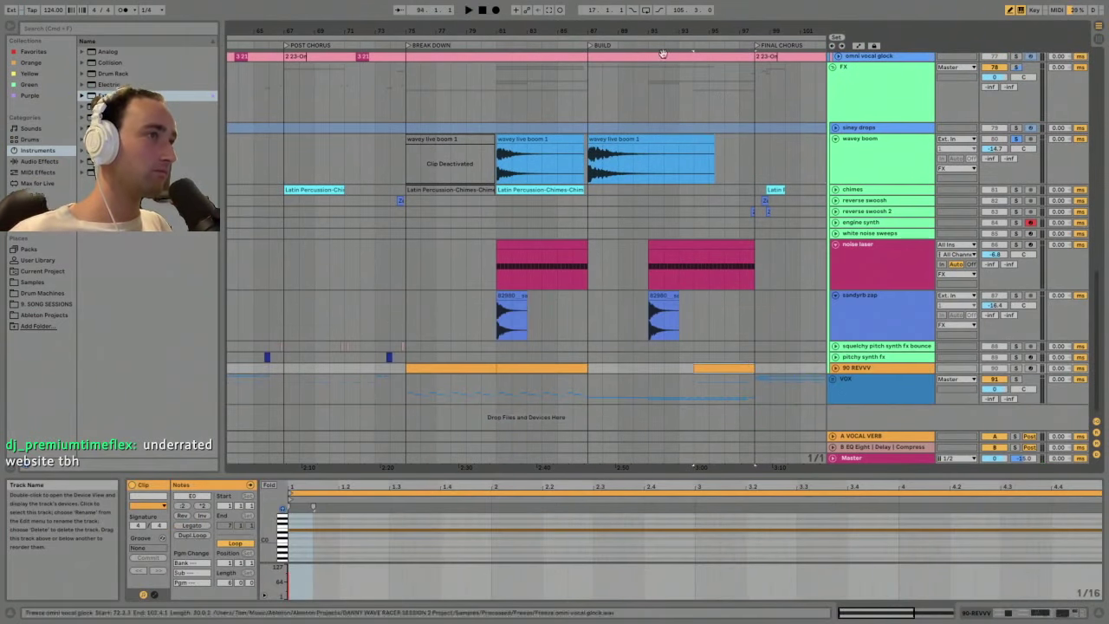
drag(669, 31, 669, 9)
scroll(668, 160, up, 3)
click(864, 244)
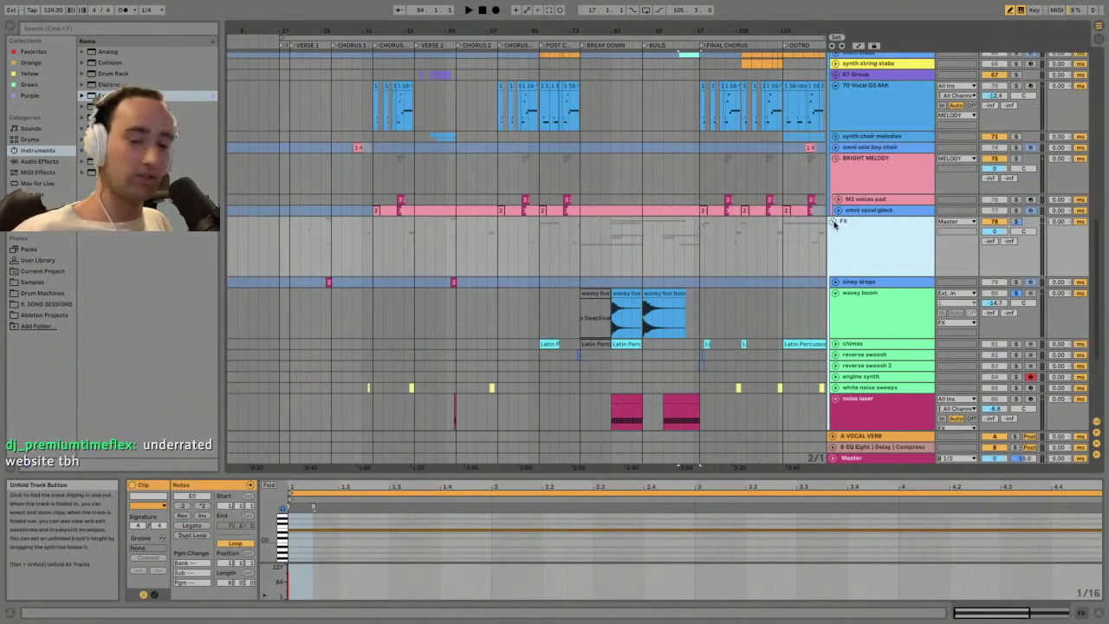
alt+click(833, 222)
- Unfold and solo the ARPS group, and play it from the start of the breakdown
click(848, 79)
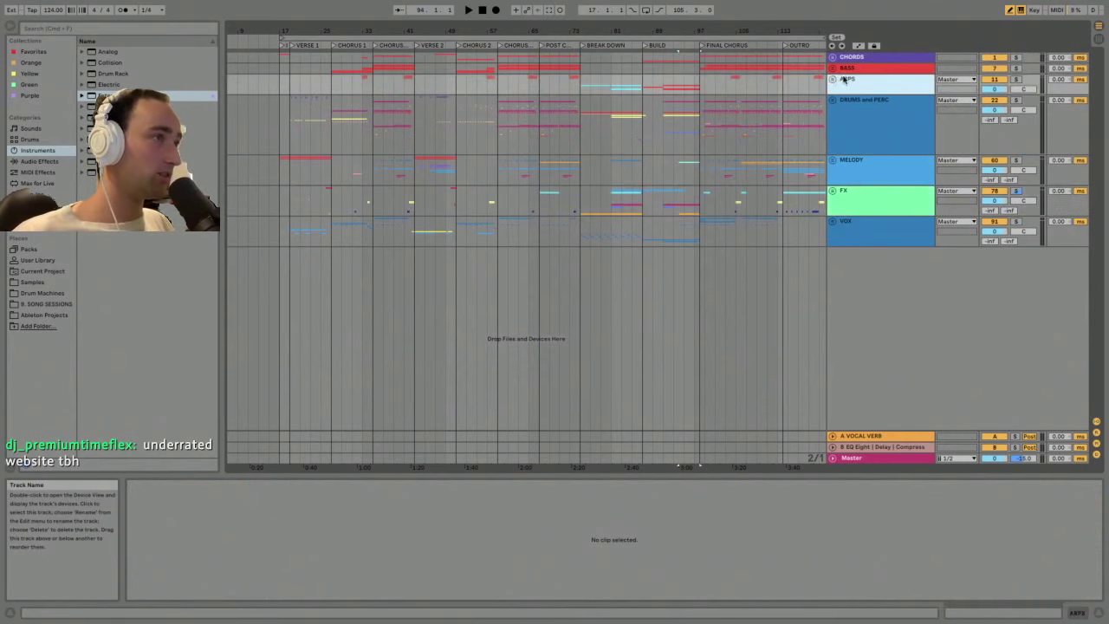
click(832, 79)
click(586, 91)
click(1017, 79)
key(space)
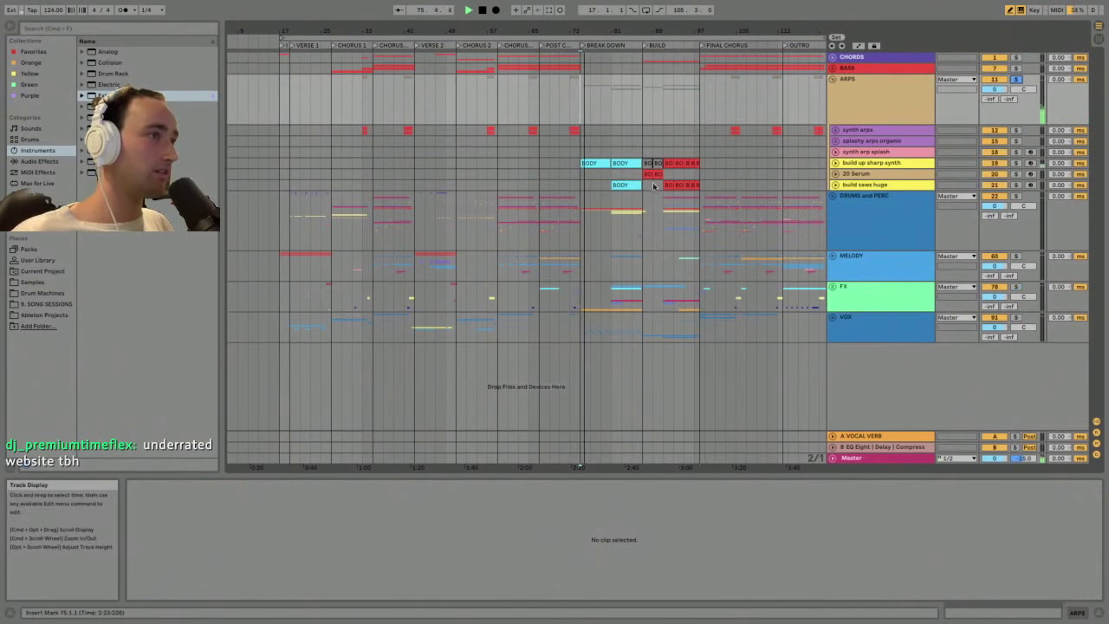
- Select the first 20 Serum clip in the build, show the track's devices while it plays, unfold the track, and stop playback
click(653, 175)
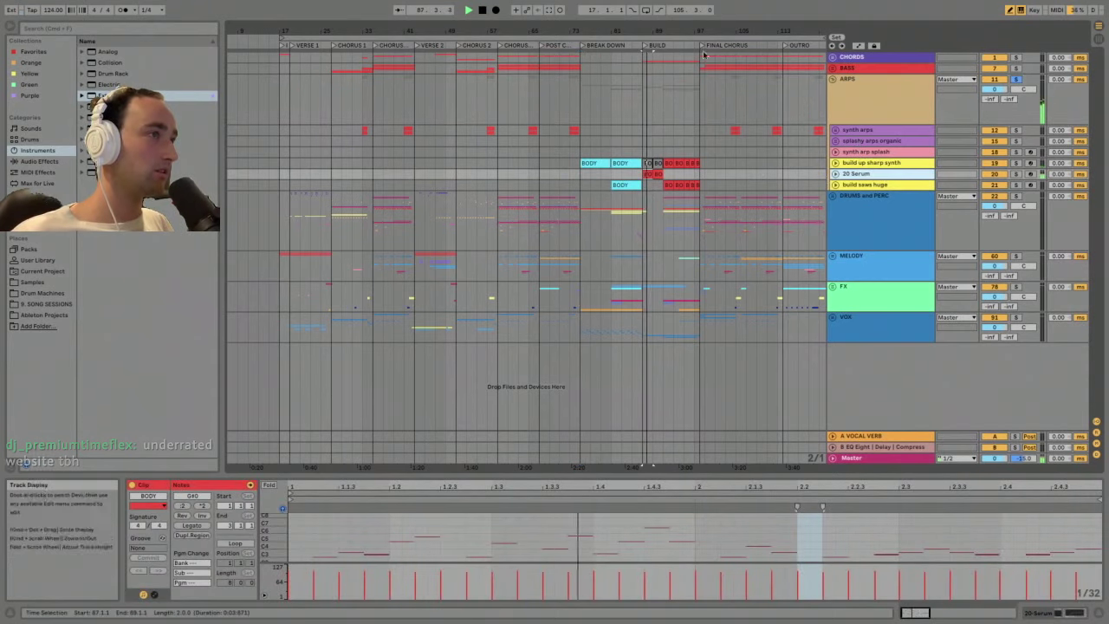
key(plus)
key(plus)
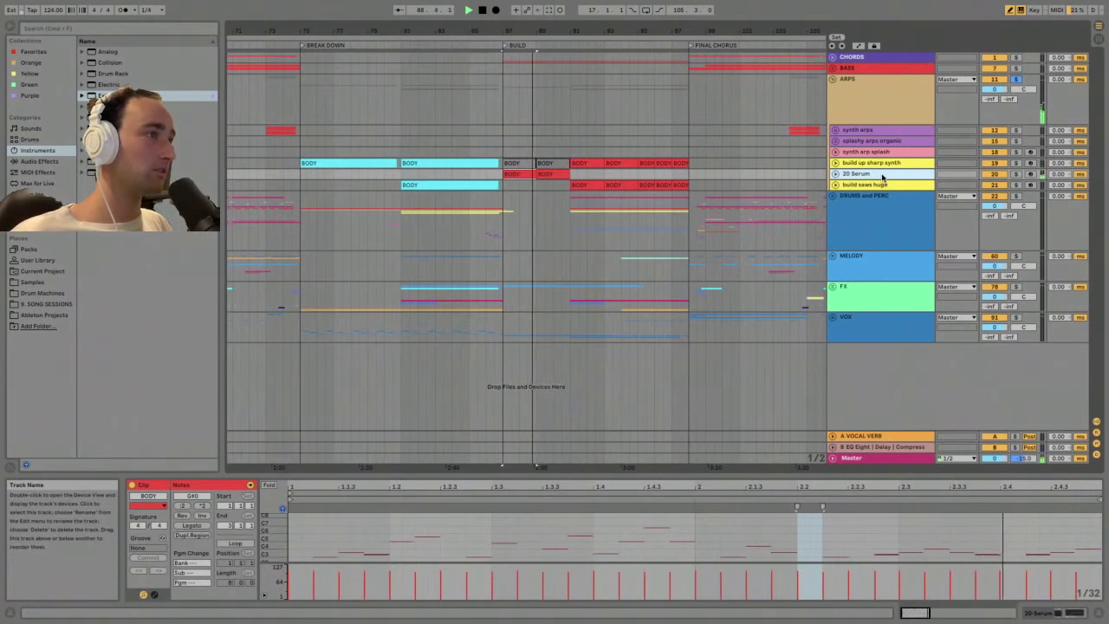
double_click(883, 176)
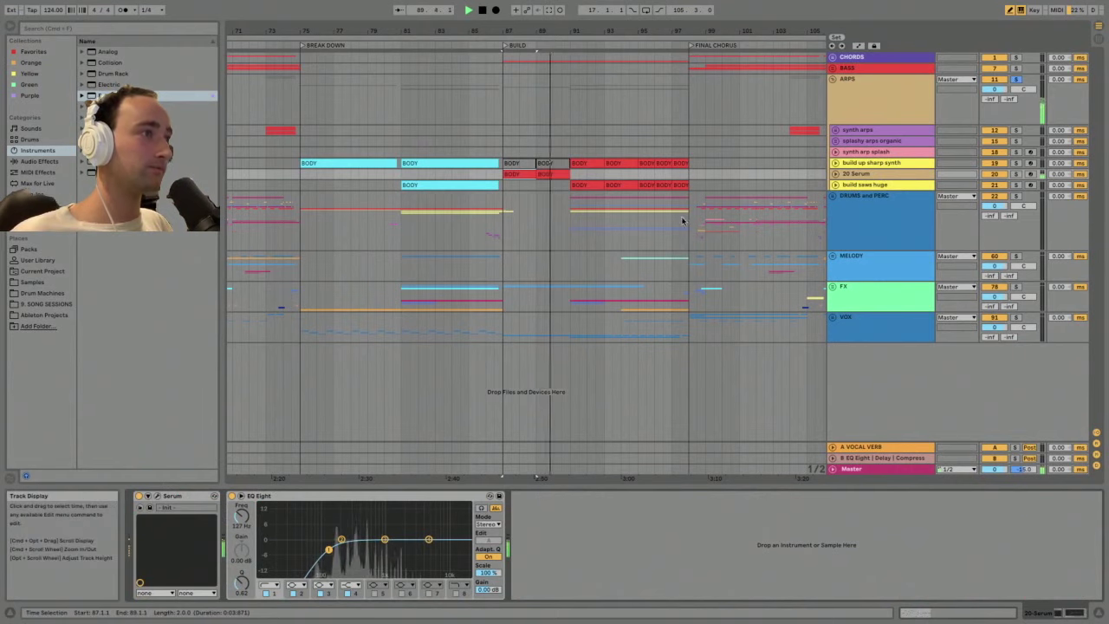
click(835, 175)
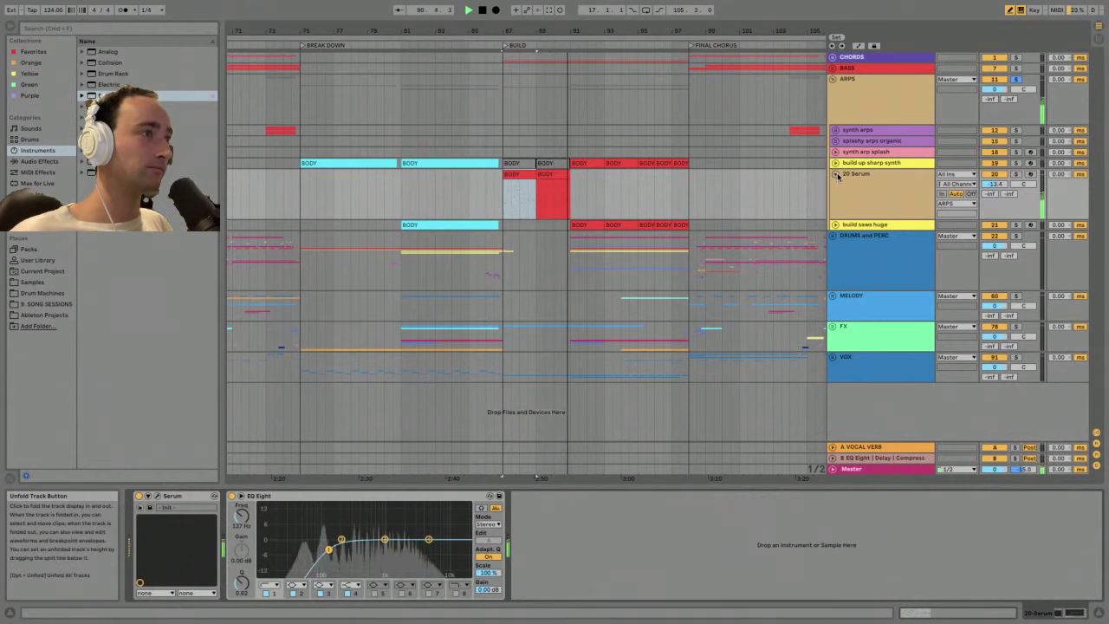
key(space)
- Examine the notes of the first 20 Serum clip in the build, and return to the track's device chain
mouse_move(518, 31)
mouse_down()
mouse_move(519, 87)
mouse_move(520, 33)
mouse_up()
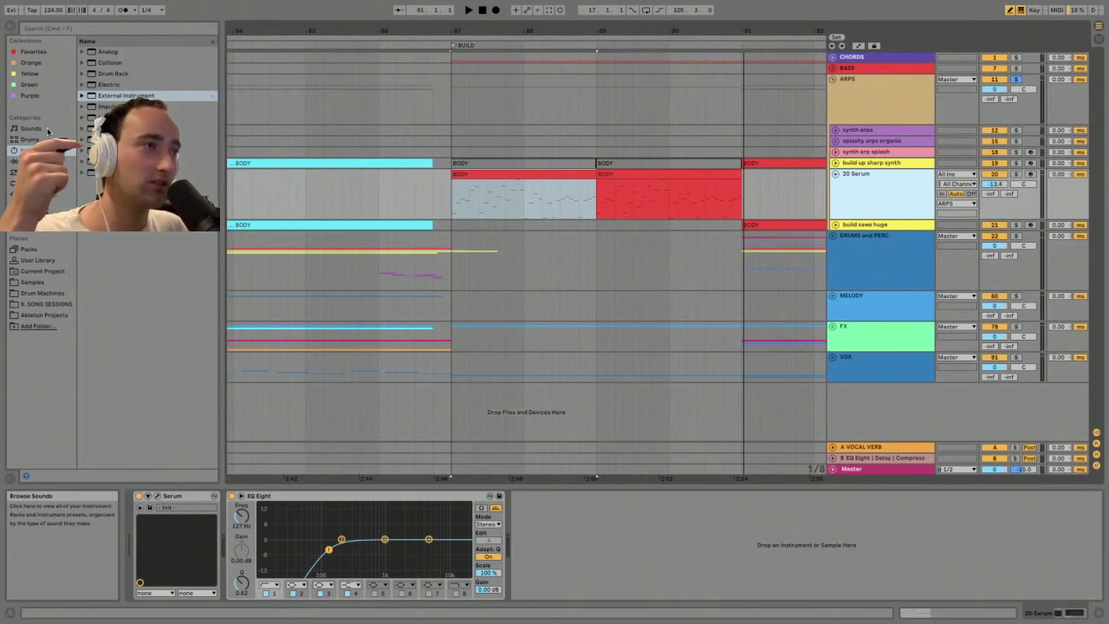
key(plus)
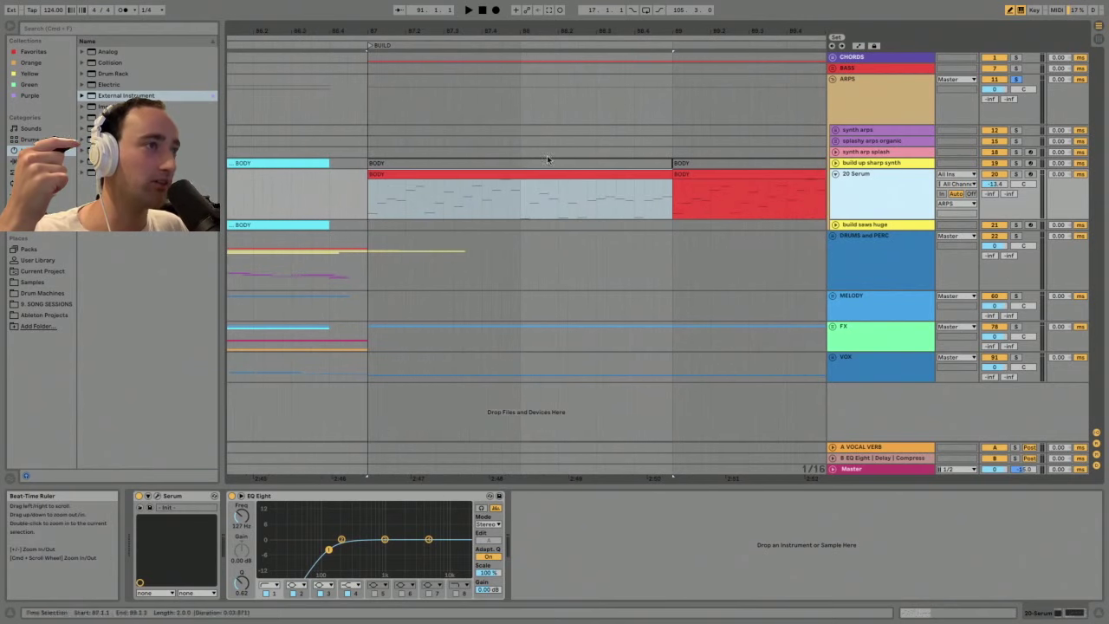
click(533, 172)
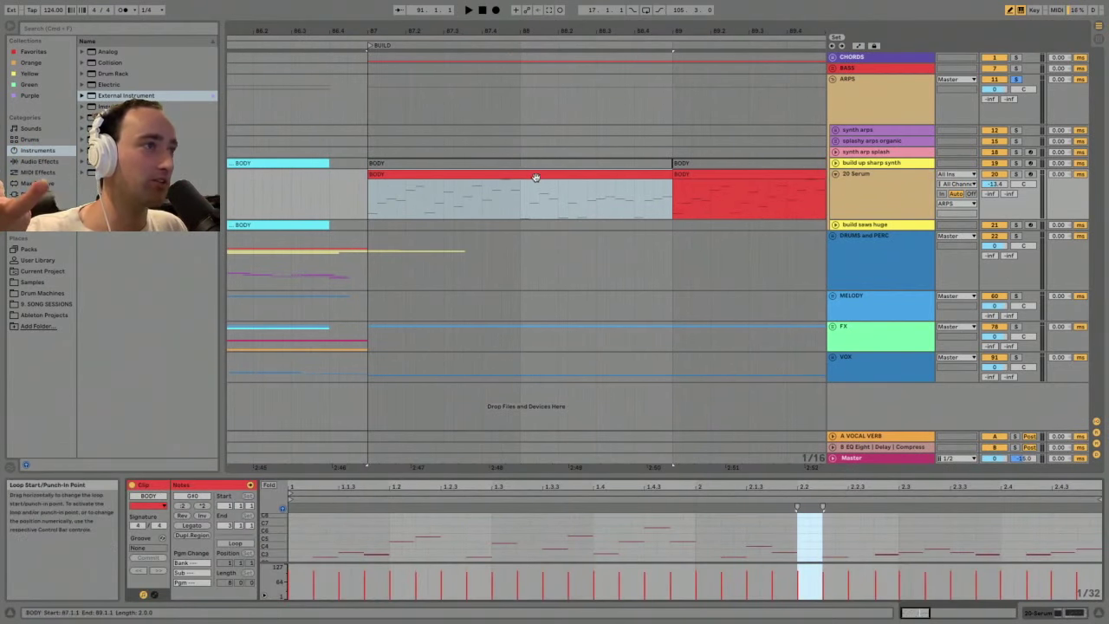
click(901, 173)
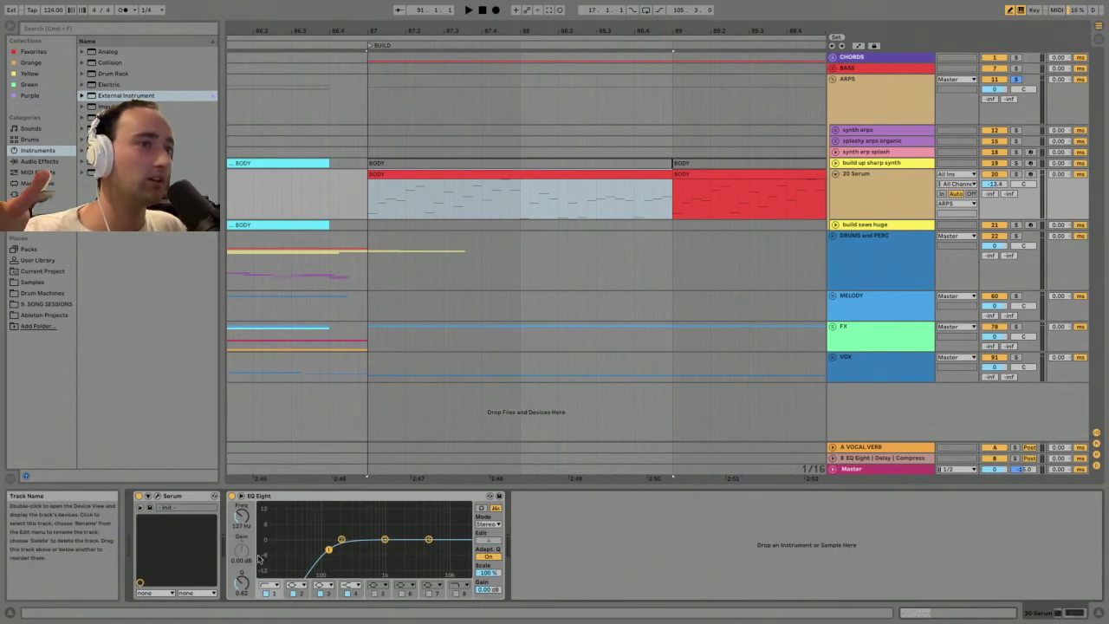
- Open the Serum window of the 20 Serum track, play the clip while examining the synth, and close the window
key(super+alt+p)
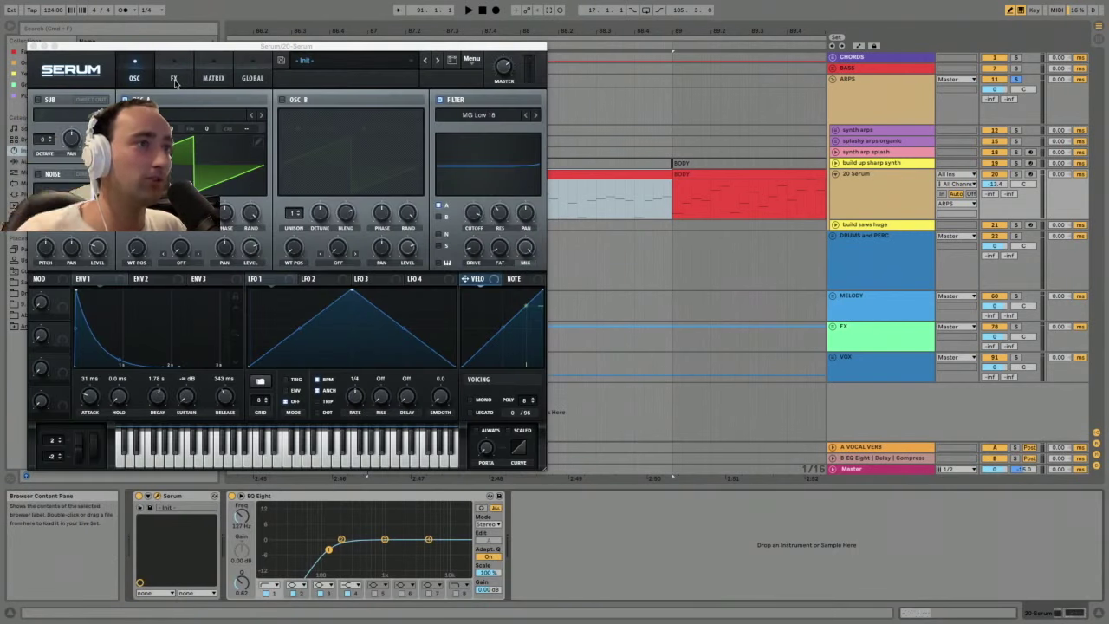
key(space)
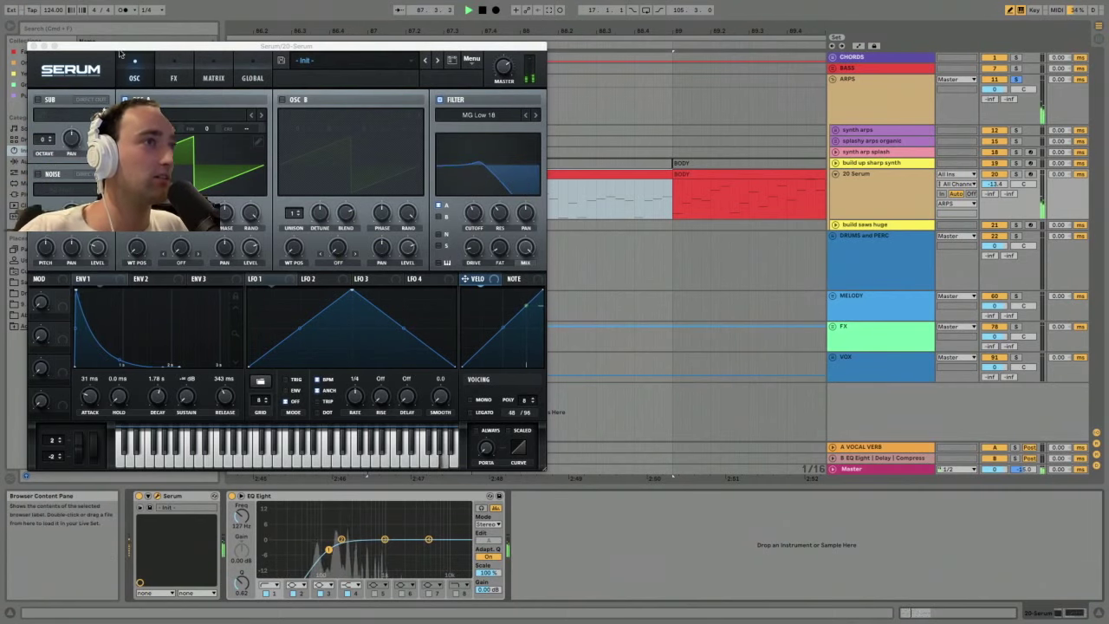
drag(165, 49, 482, 49)
click(351, 46)
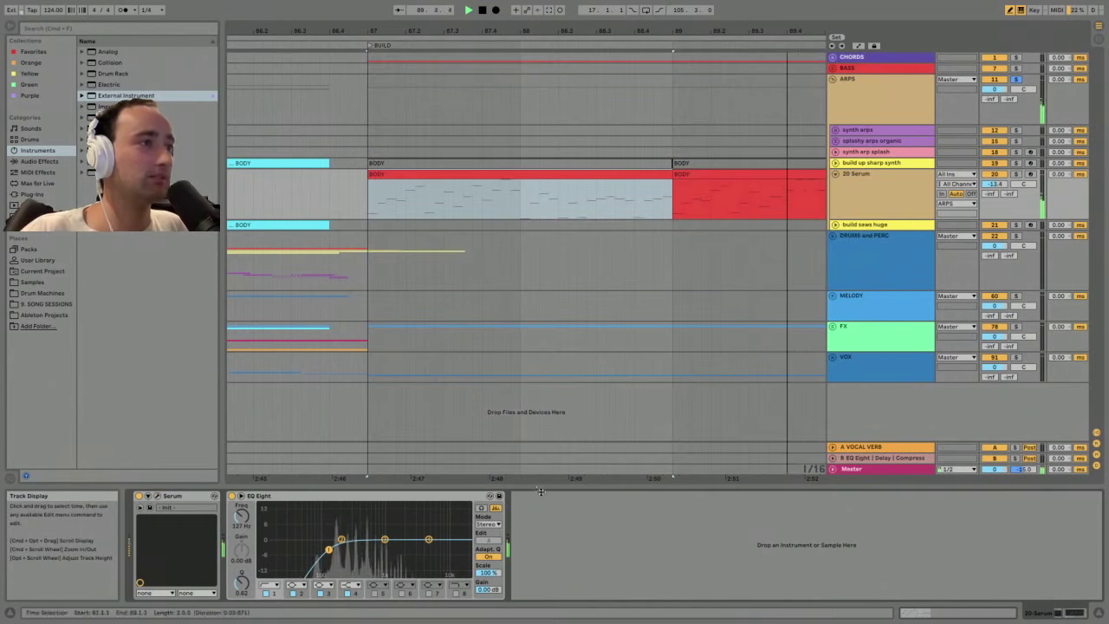
- Show the build up sharp synth track's device chain while the second half of the build plays
drag(738, 31, 604, 25)
key(super+c)
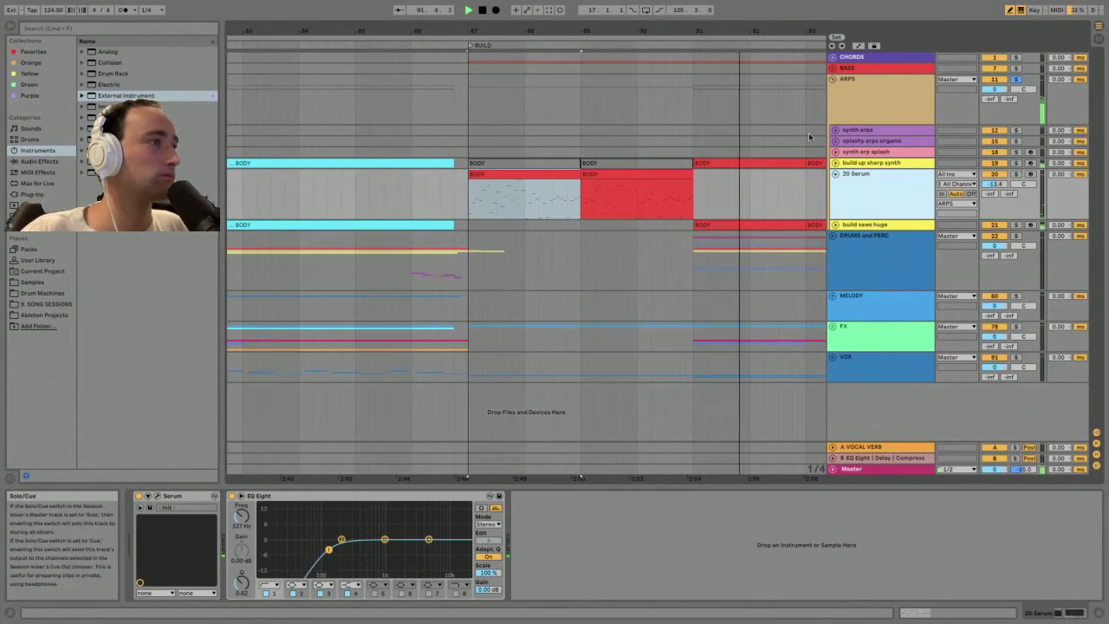
click(897, 164)
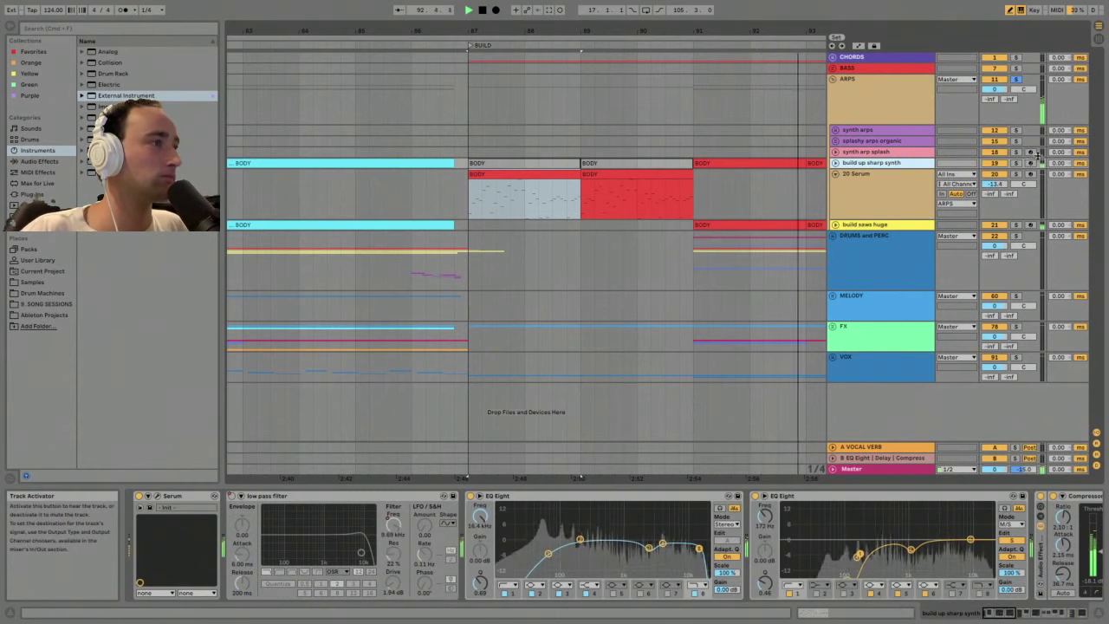
drag(820, 26, 748, 33)
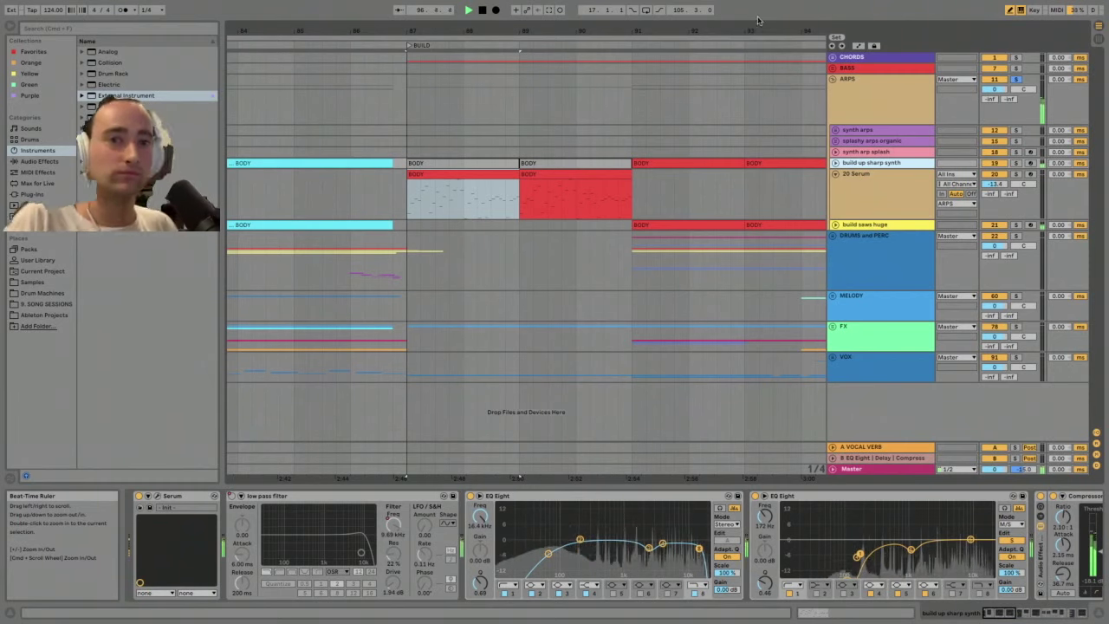
- Solo the build up sharp synth track, play it from its first active build clip, and stop playback
mouse_move(808, 4)
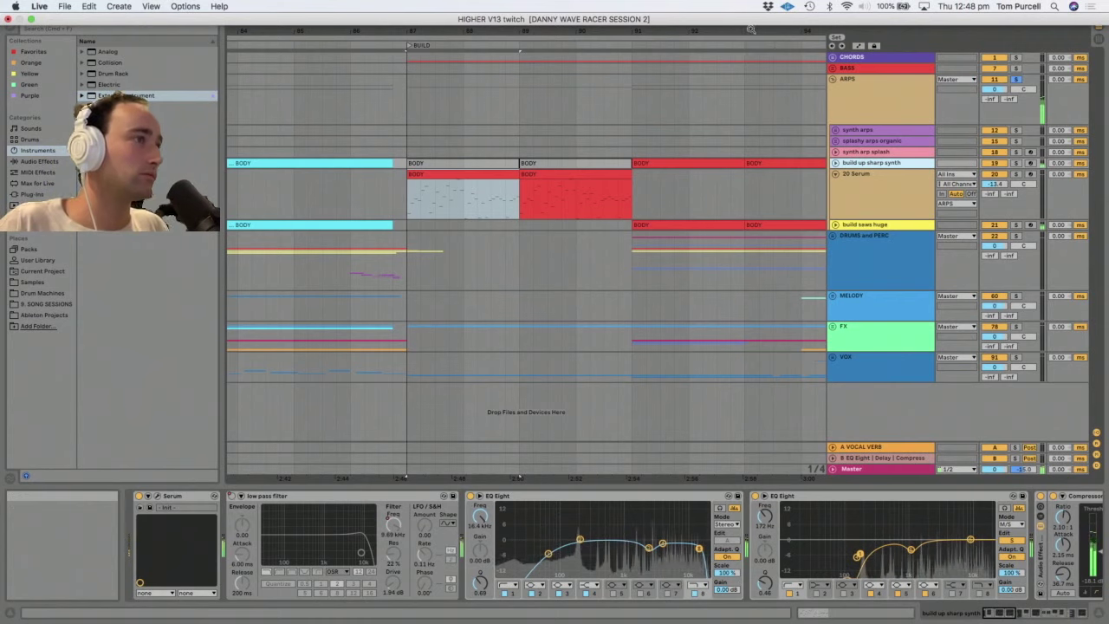
click(692, 164)
key(space)
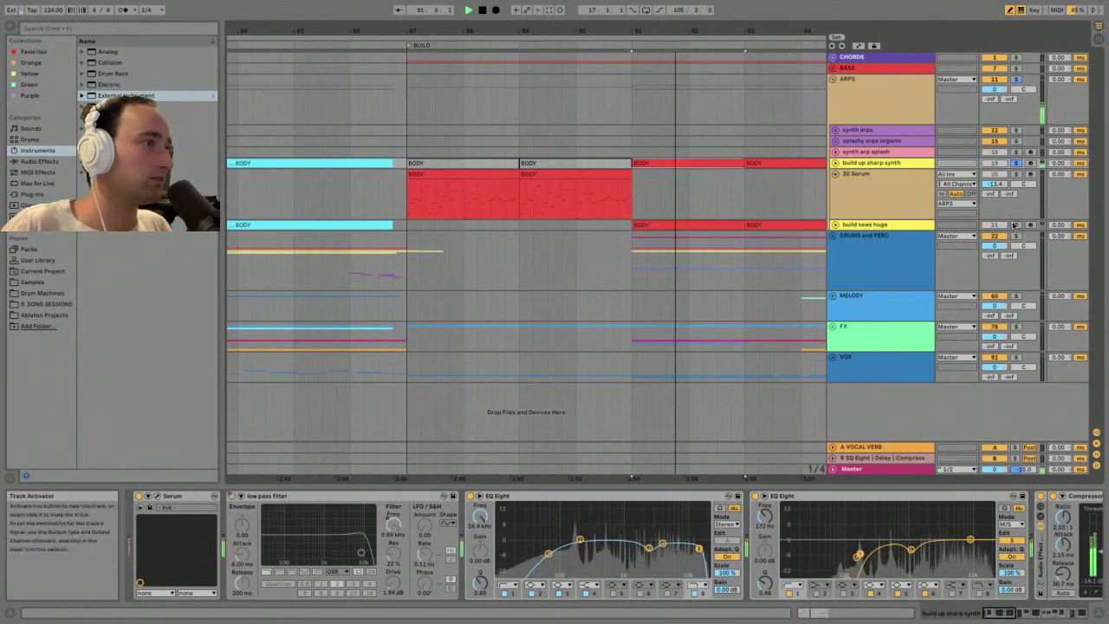
key(minus)
key(space)
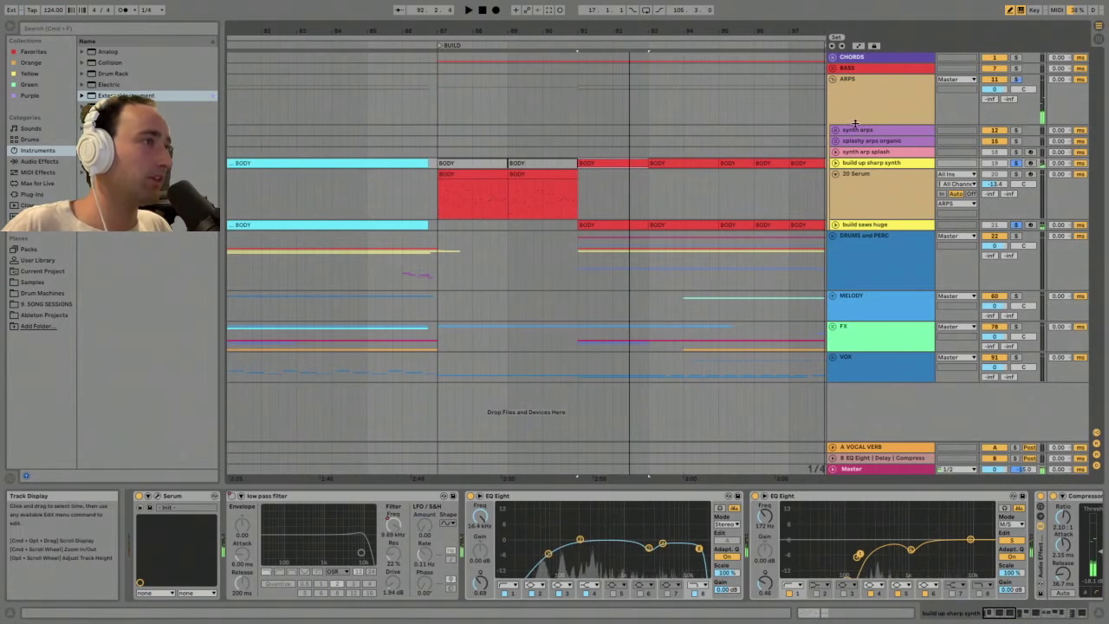
- Play the soloed synth arps group from its first final chorus clip, and expand it to view its two saw arp tracks
key(minus)
key(minus)
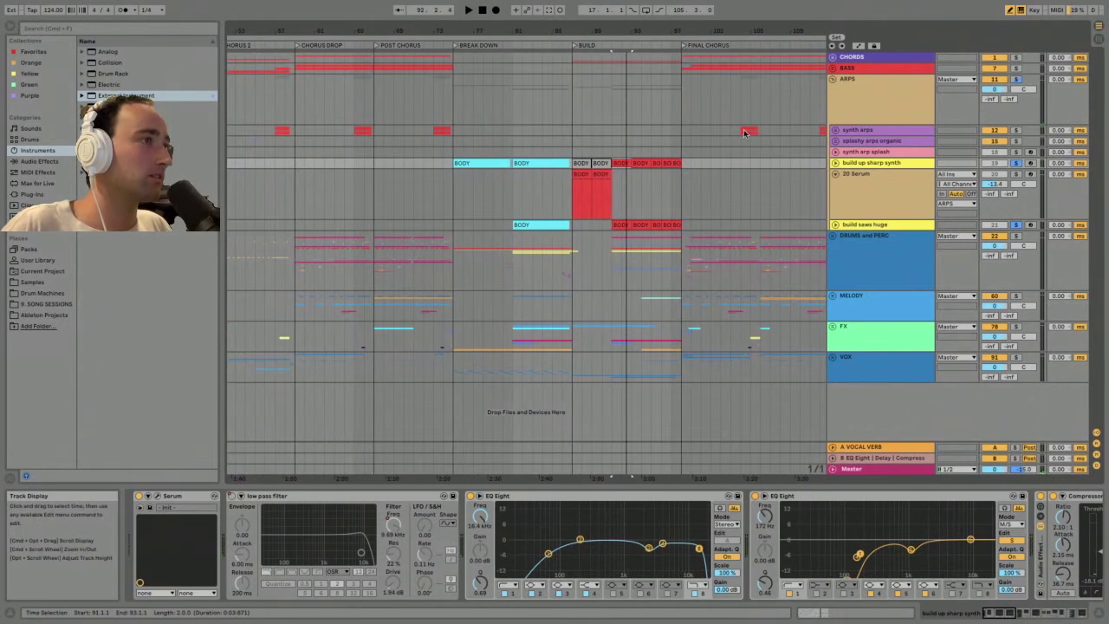
click(744, 132)
key(space)
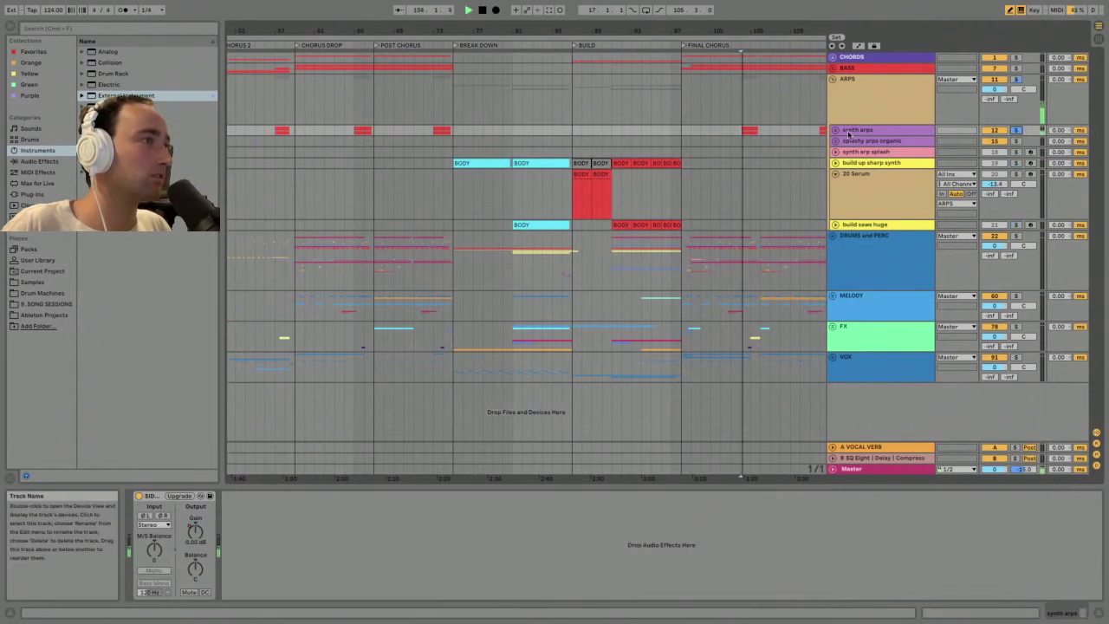
click(835, 132)
click(856, 172)
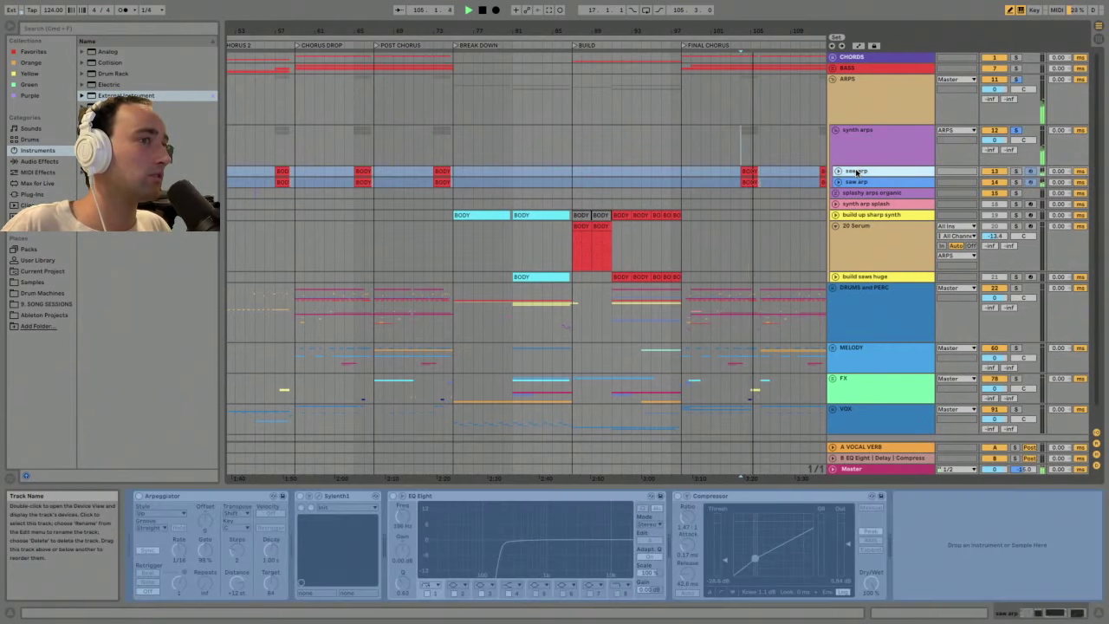
click(862, 183)
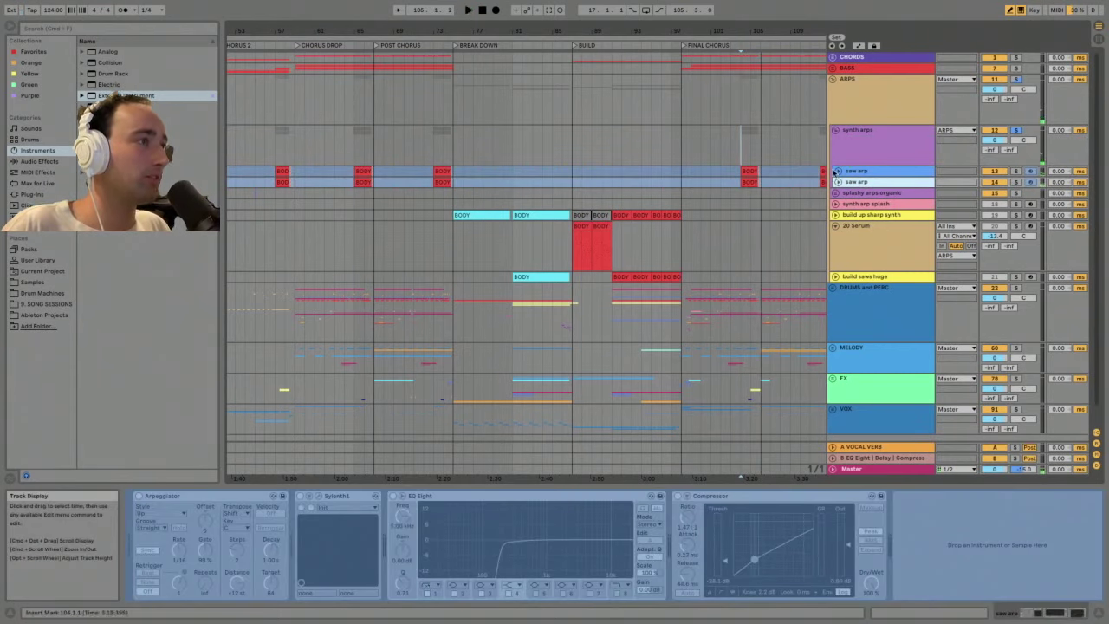
- Solo the individual saw arp tracks inside the synth arps group and play them in the final chorus
click(861, 171)
click(994, 182)
key(space)
click(1014, 183)
key(space)
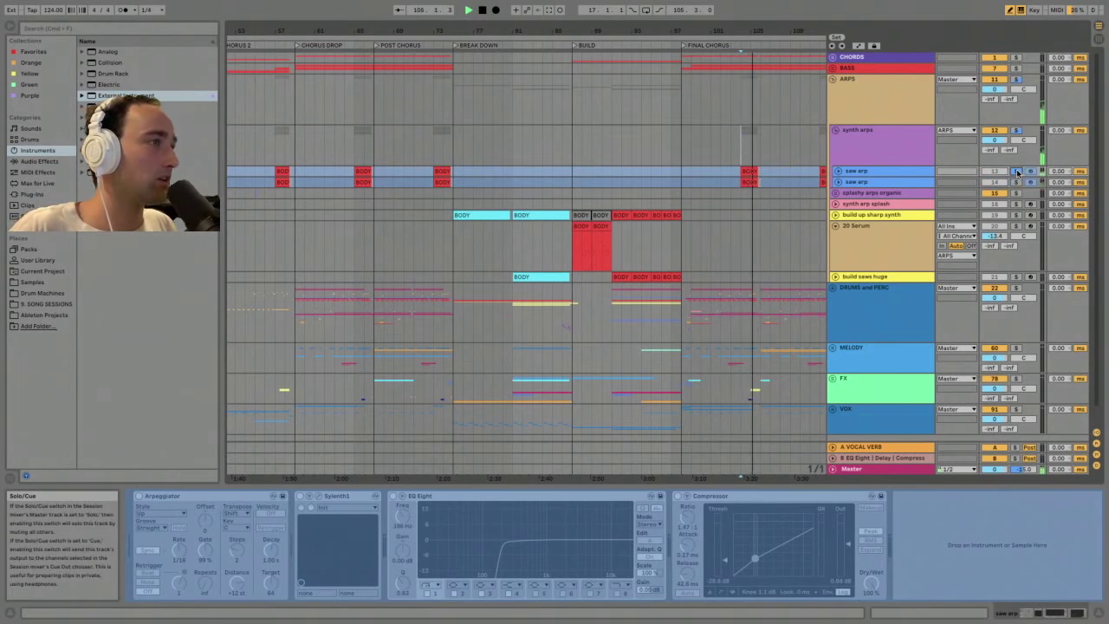
- Compare the device chains of the two saw arp tracks, including their Arpeggiator settings
click(845, 159)
click(851, 171)
click(855, 182)
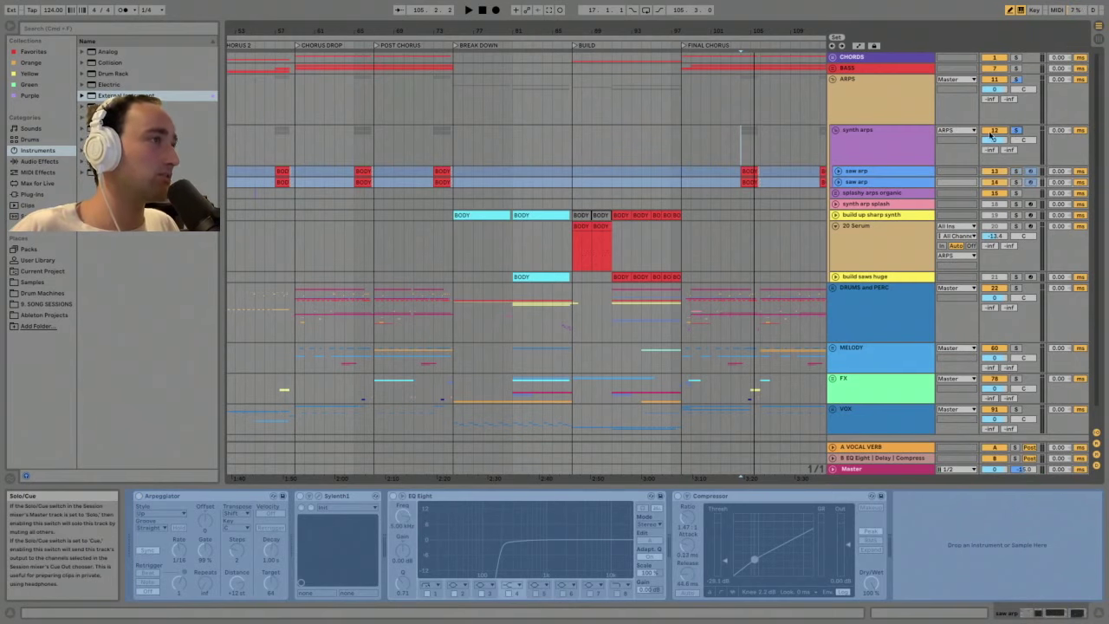
key(space)
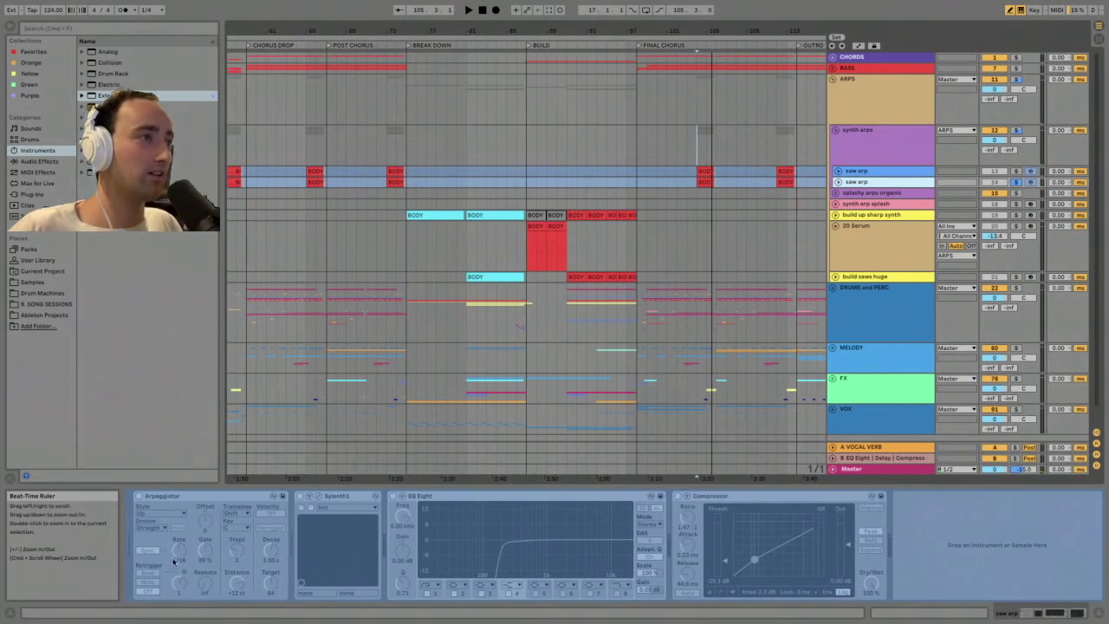
click(869, 172)
click(871, 182)
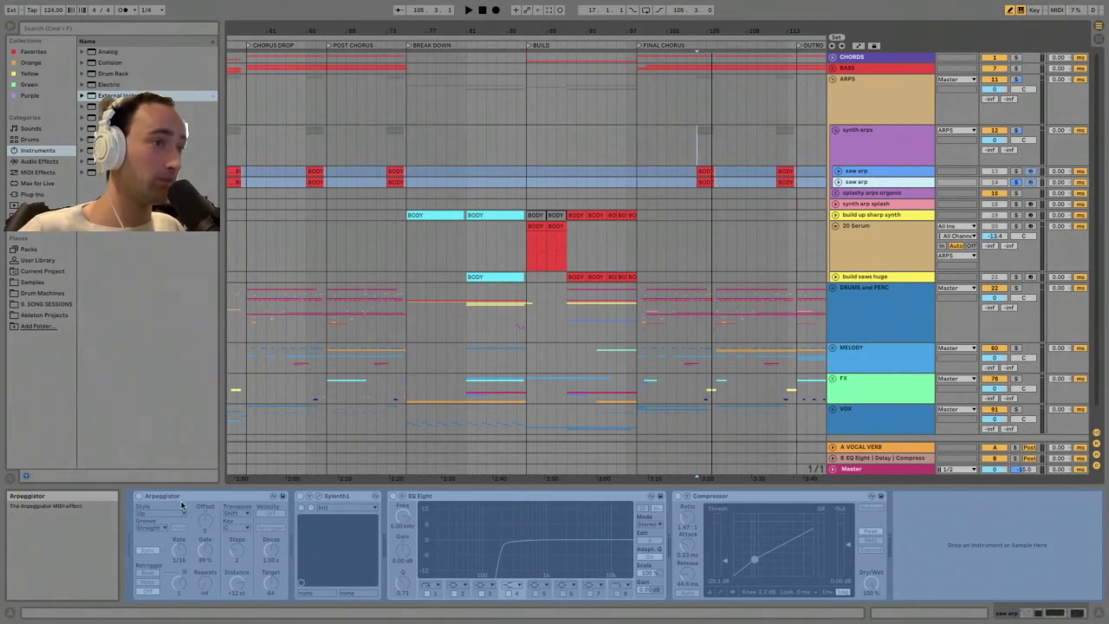
- Play the soloed saw arp from the final chorus and examine the MIDI notes of its BODY clip
key(space)
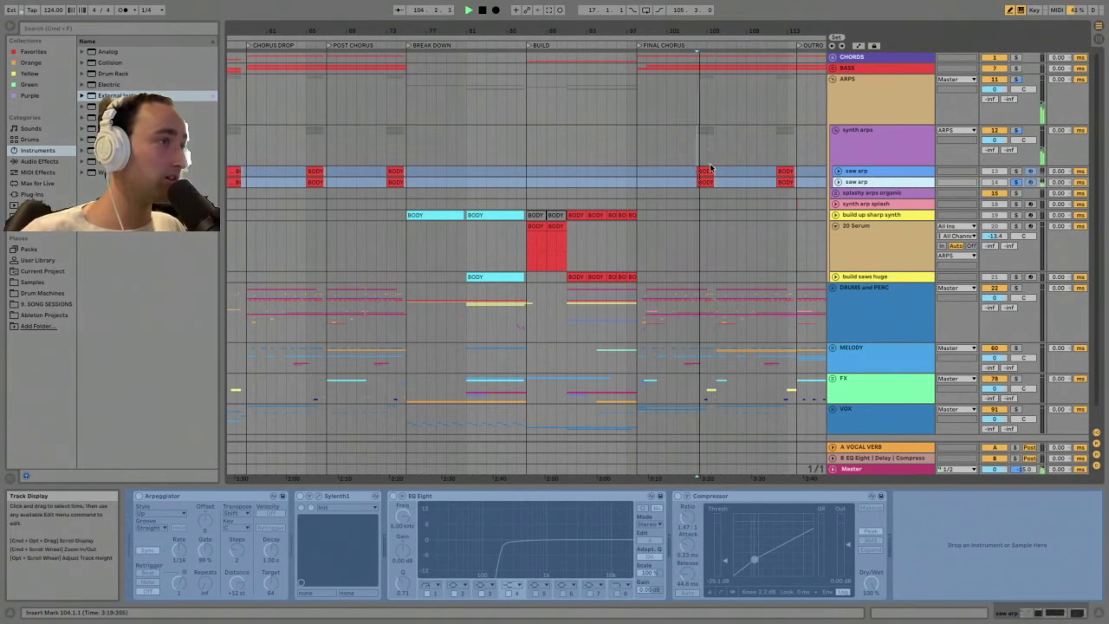
double_click(710, 167)
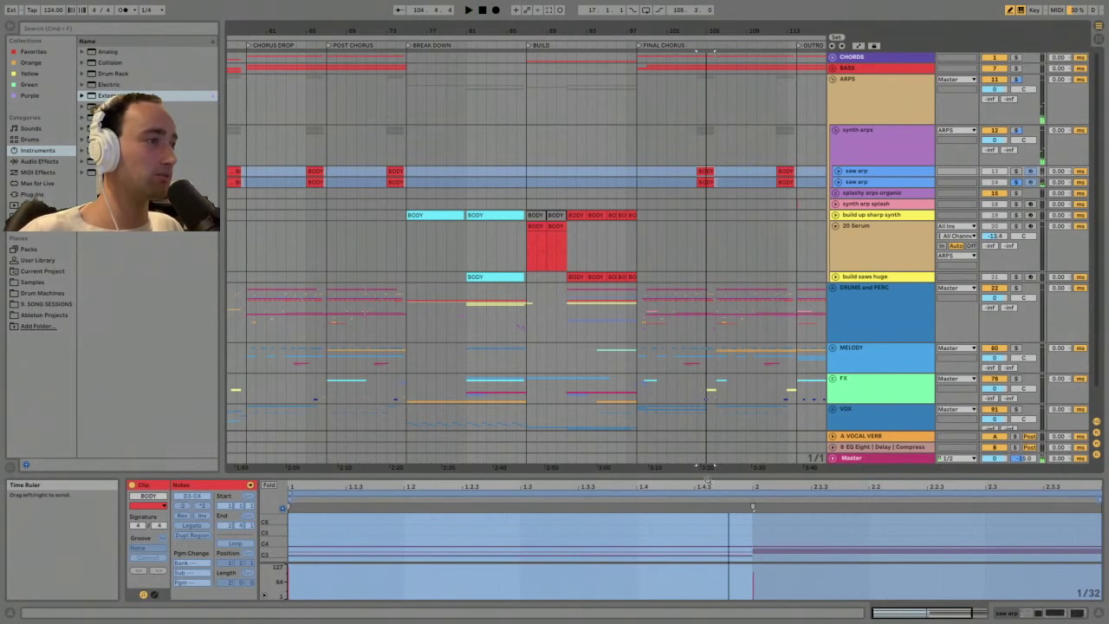
drag(708, 481, 656, 496)
scroll(627, 532, down, 3)
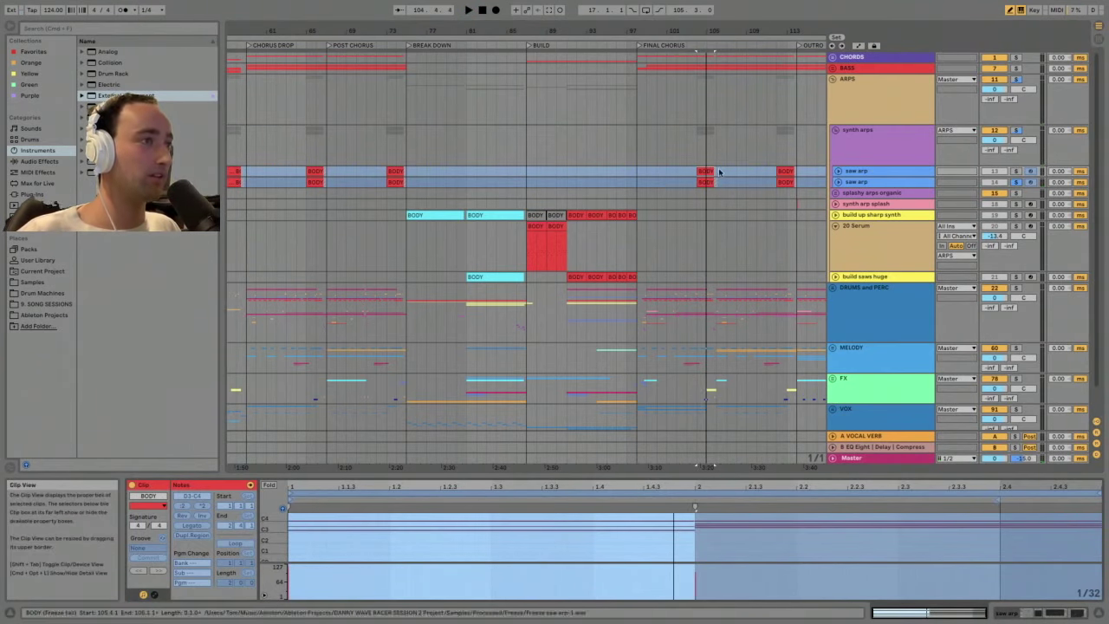
- Solo the whole synth arps group again and play both saw arps together in the final chorus
click(875, 143)
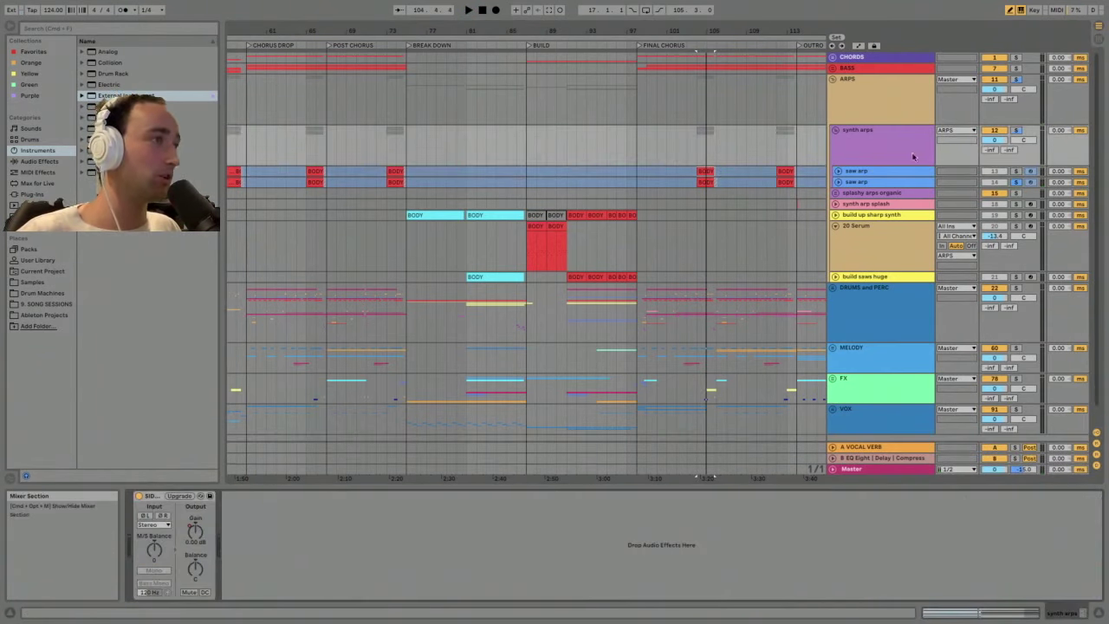
key(space)
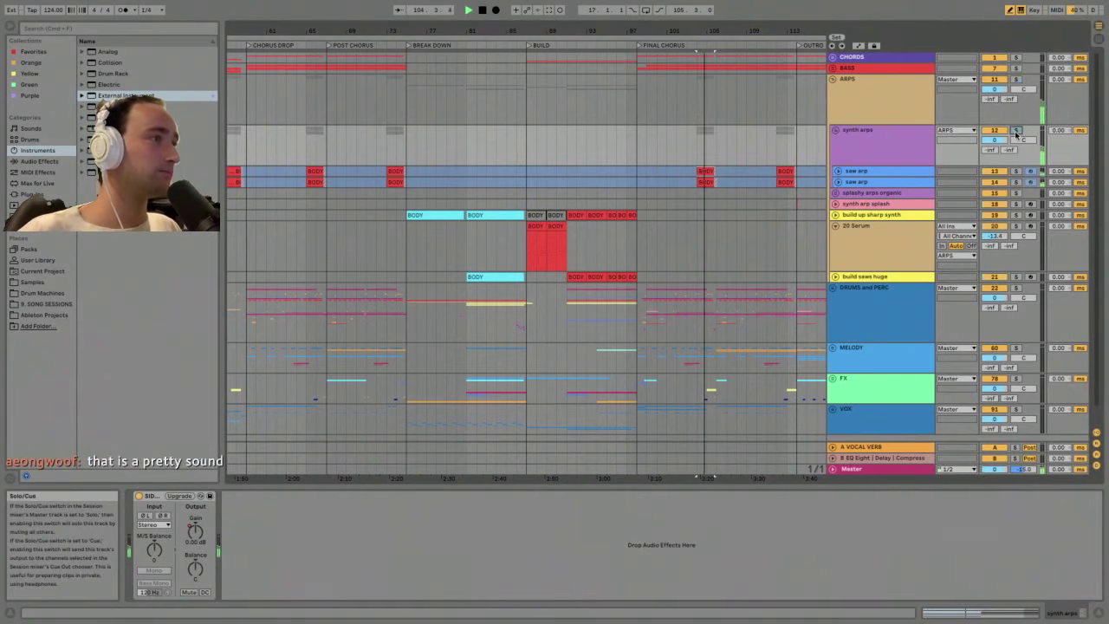
key(-)
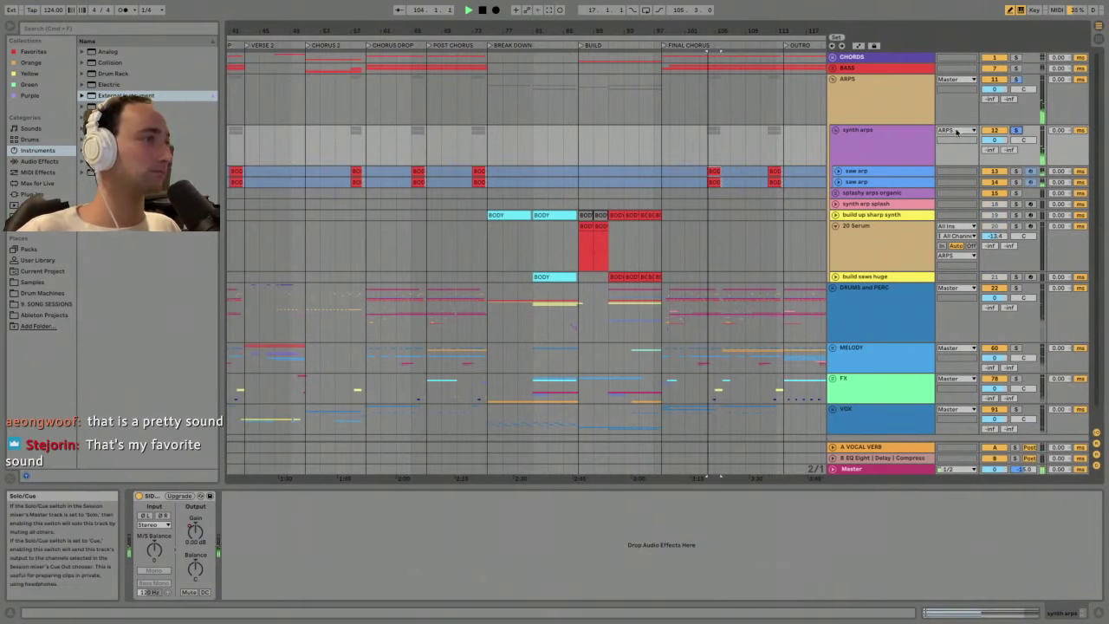
key(minus)
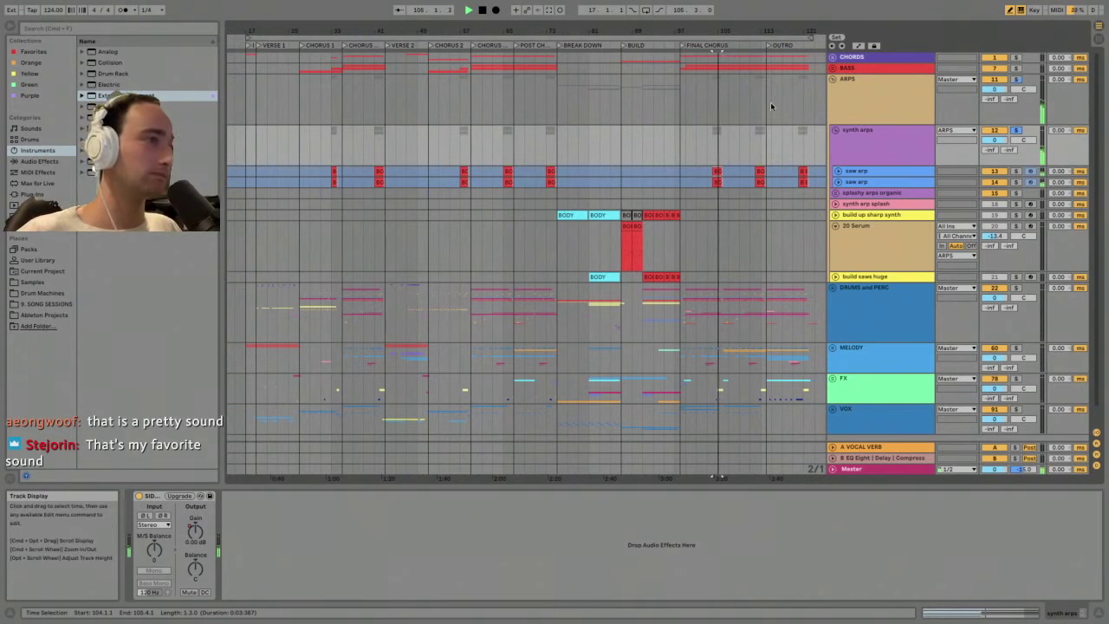
- Solo the CHORDS, BASS, and DRUMS and PERC groups alongside the synth arps and play the final chorus
click(862, 307)
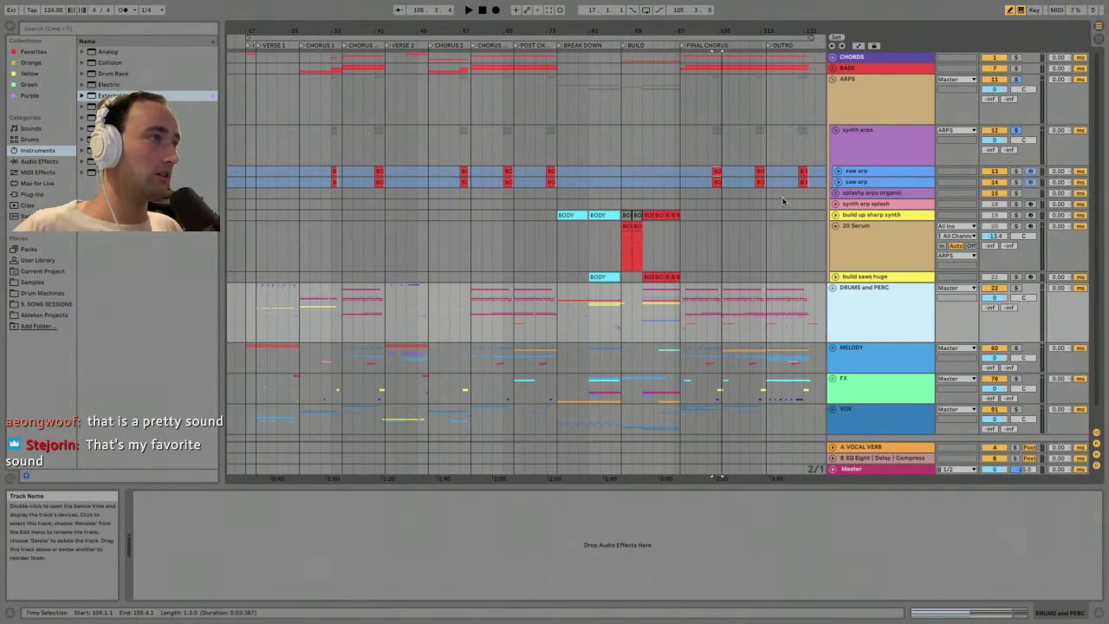
key(space)
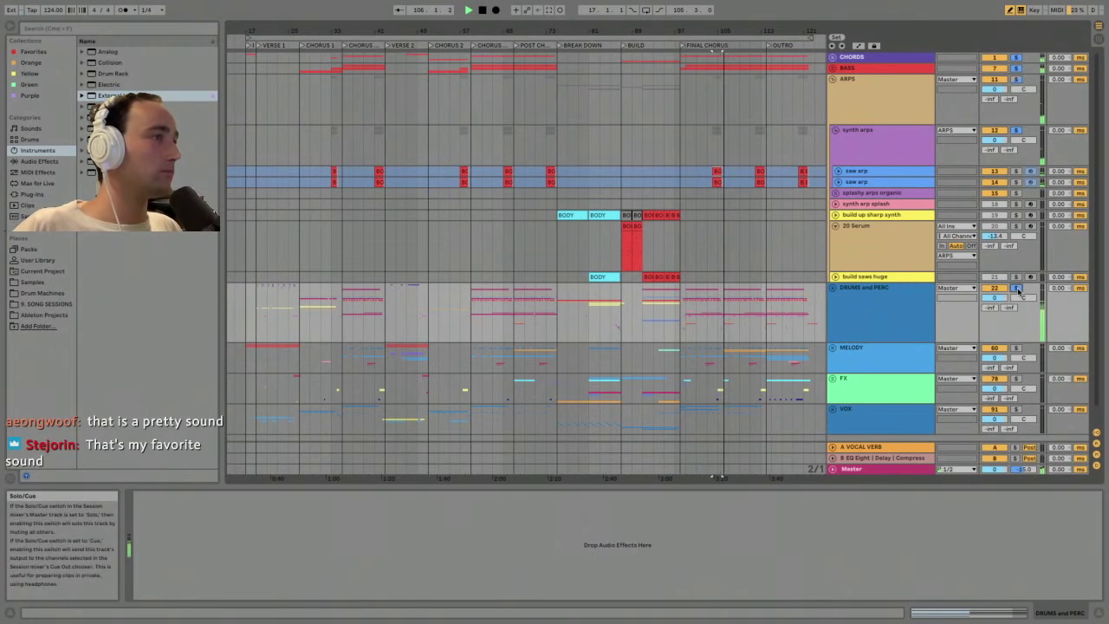
drag(614, 32, 613, 21)
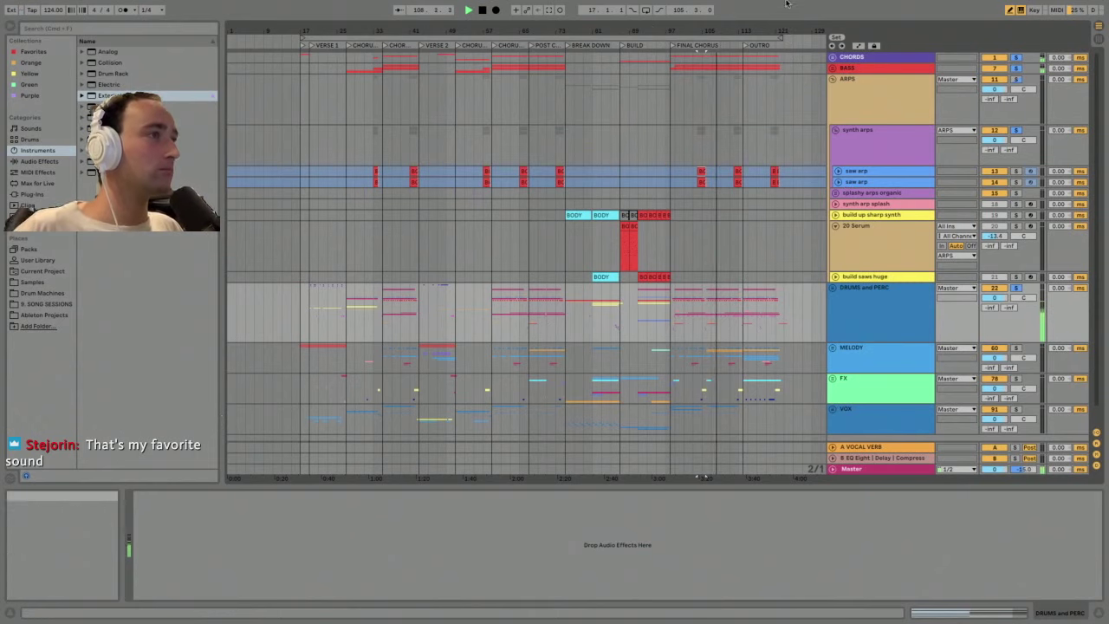
drag(769, 29, 770, 23)
- Expand and solo the splashy arps organic group, and play it from the 17 Kontakt 5 clip in the first chorus
click(549, 194)
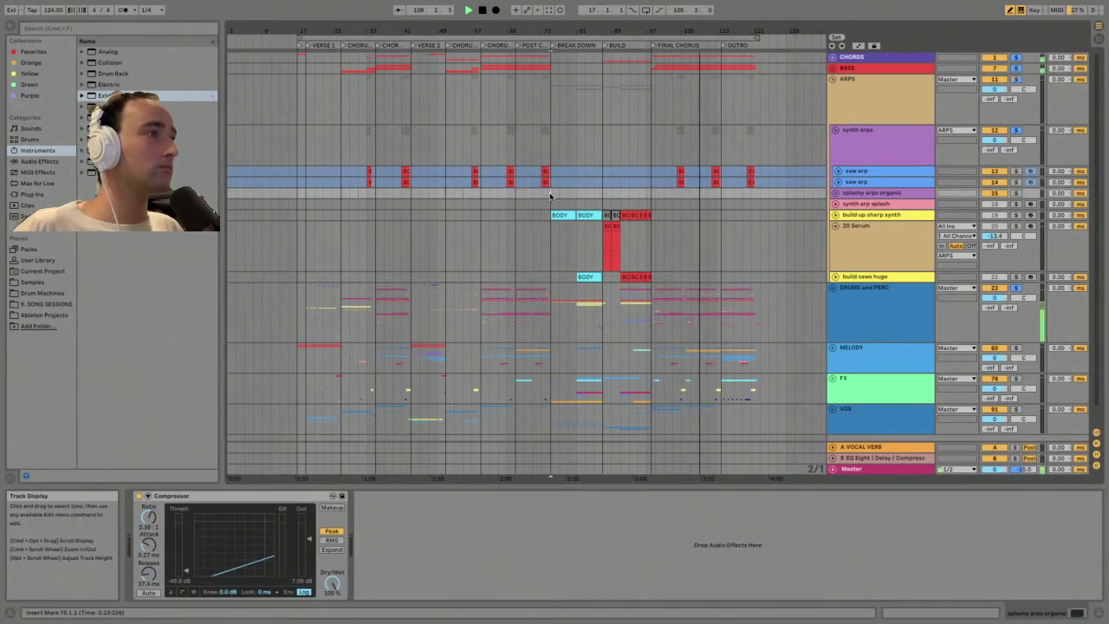
click(835, 194)
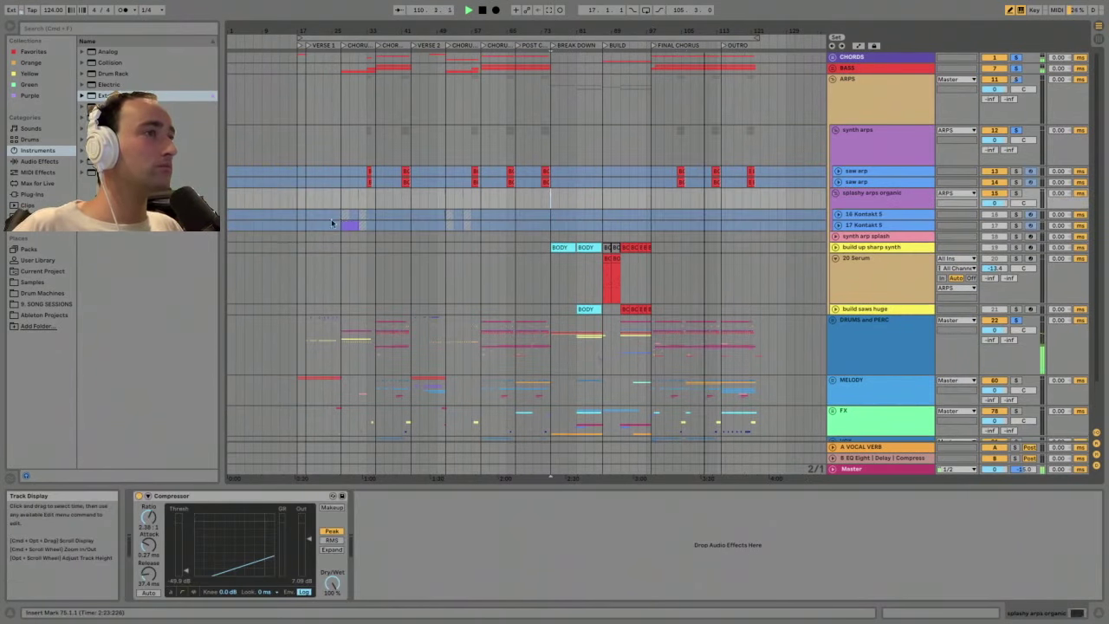
click(347, 223)
click(1017, 193)
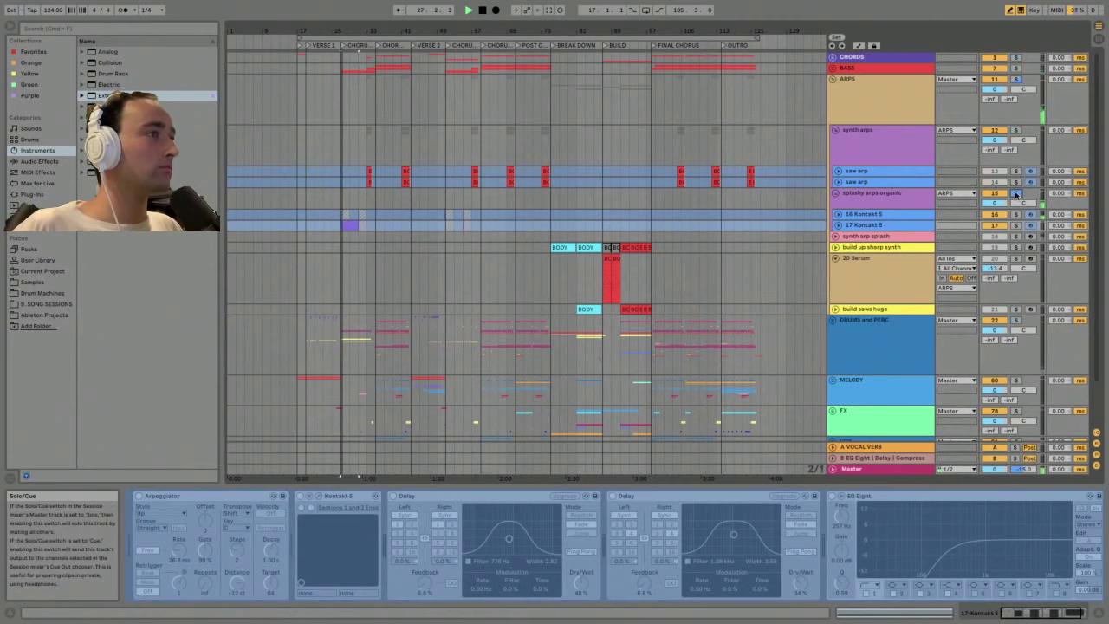
click(884, 193)
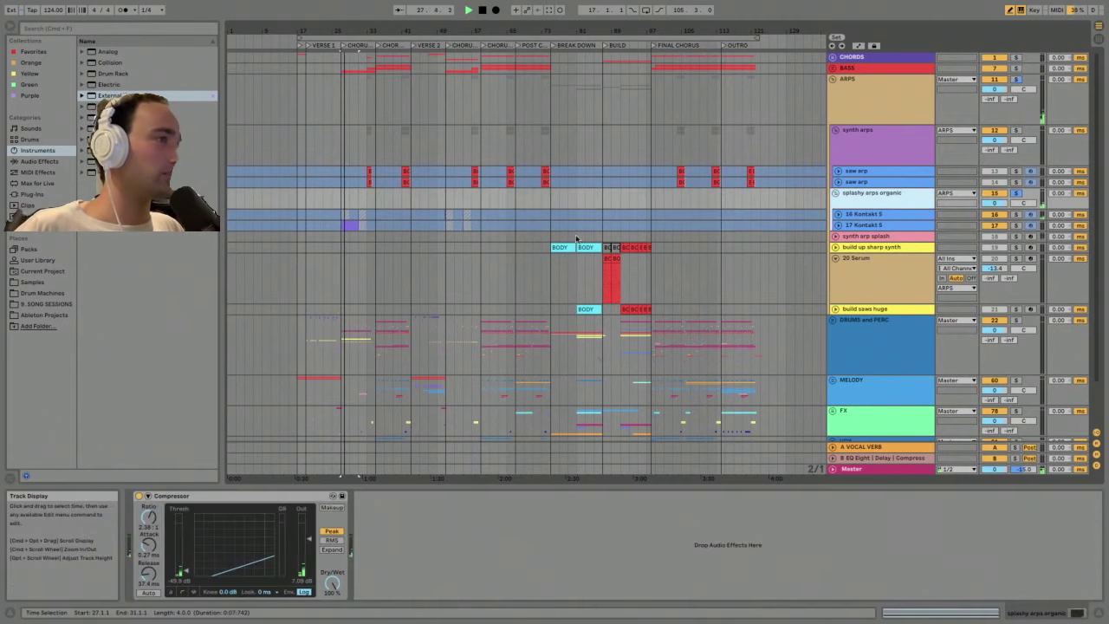
click(848, 225)
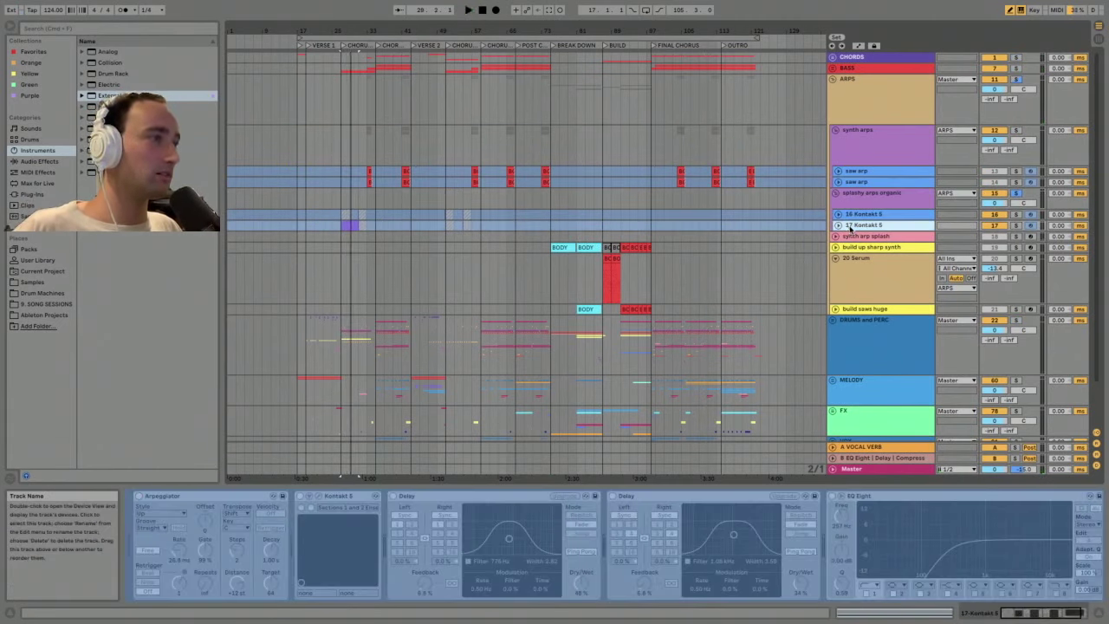
- Unfreeze the 17 Kontakt 5 track and examine the Main and Keyswitch pages of its Session Strings Pro instrument
right_click(850, 228)
click(877, 296)
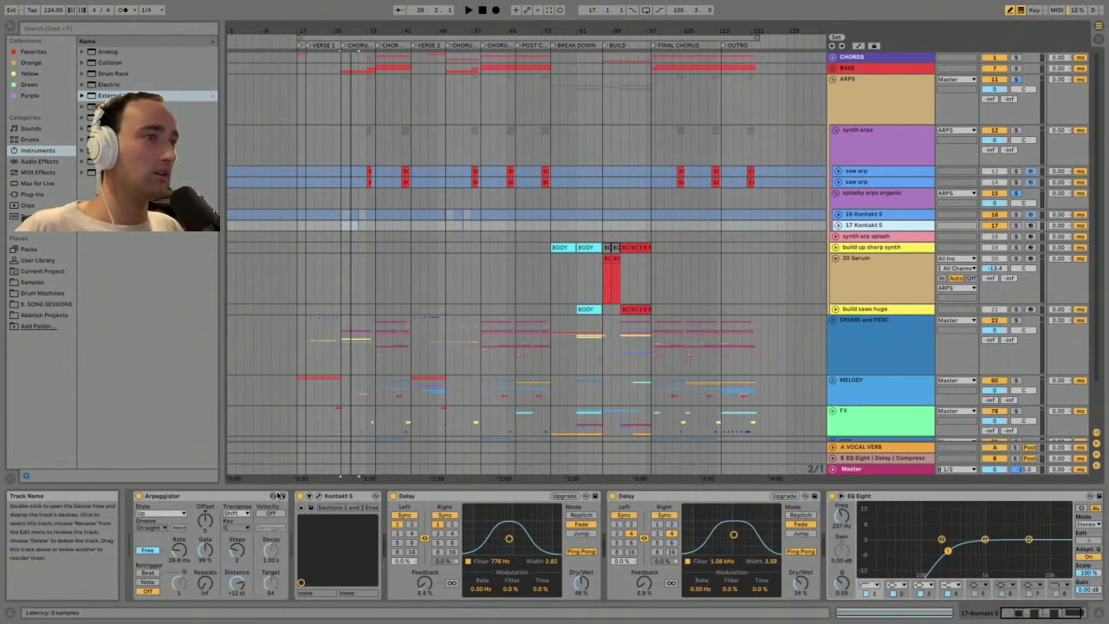
click(320, 498)
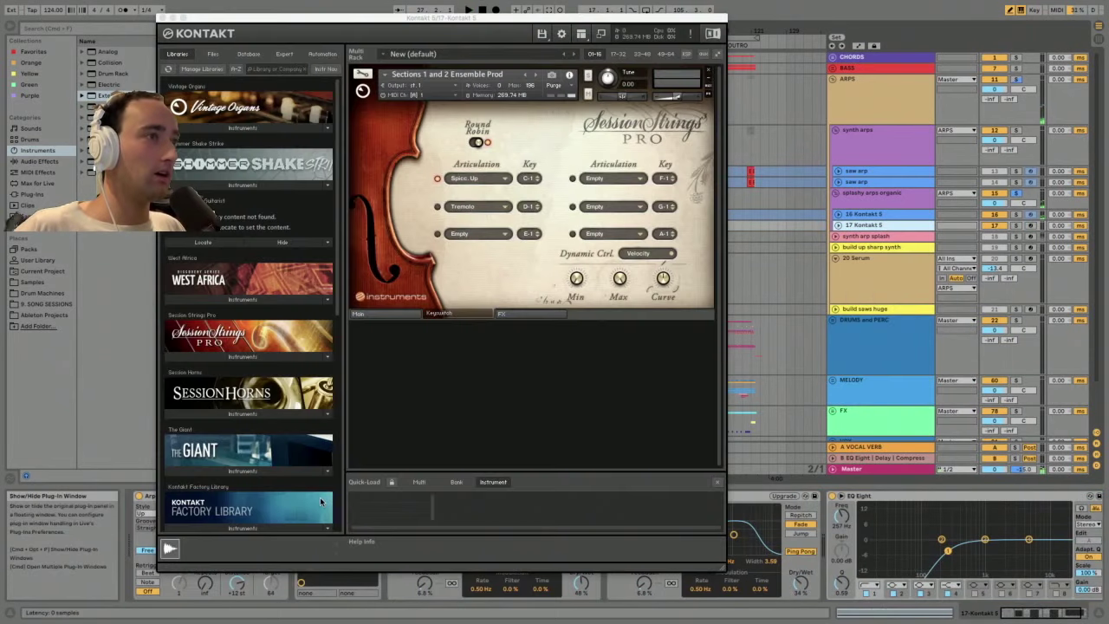
click(385, 316)
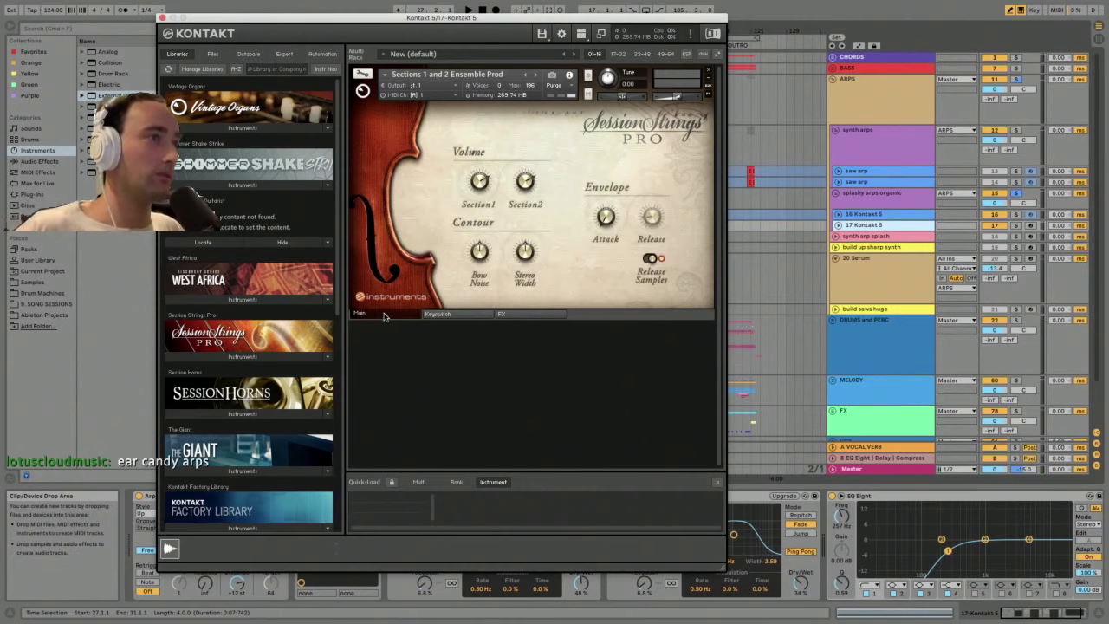
click(440, 315)
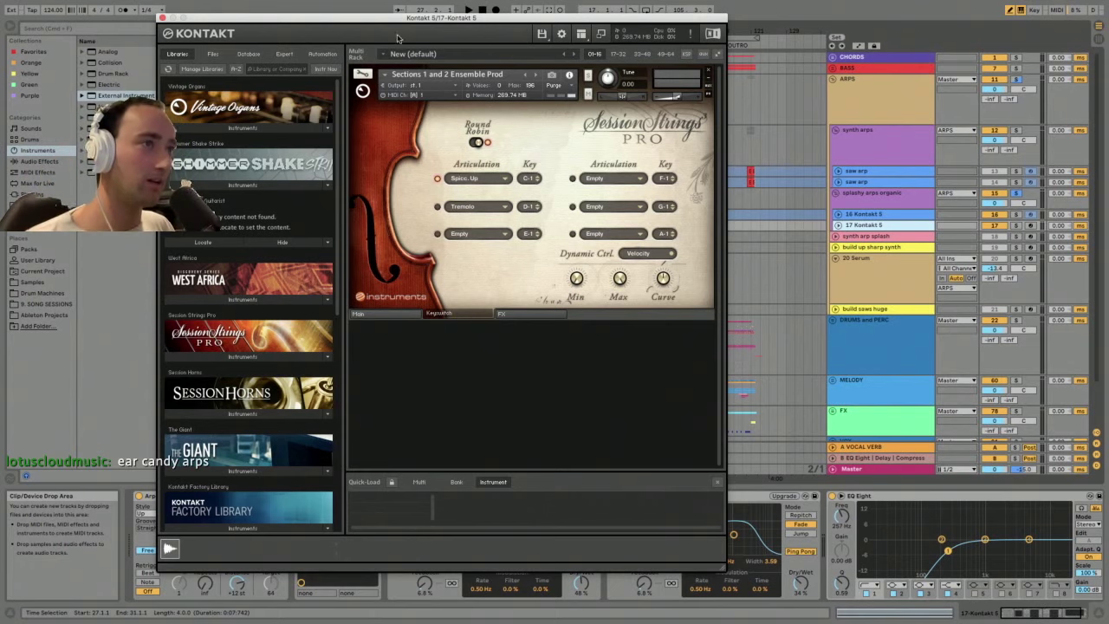
- Play the 17 Kontakt 5 clip, close the Kontakt window, and view the rest of the track's device chain
key(space)
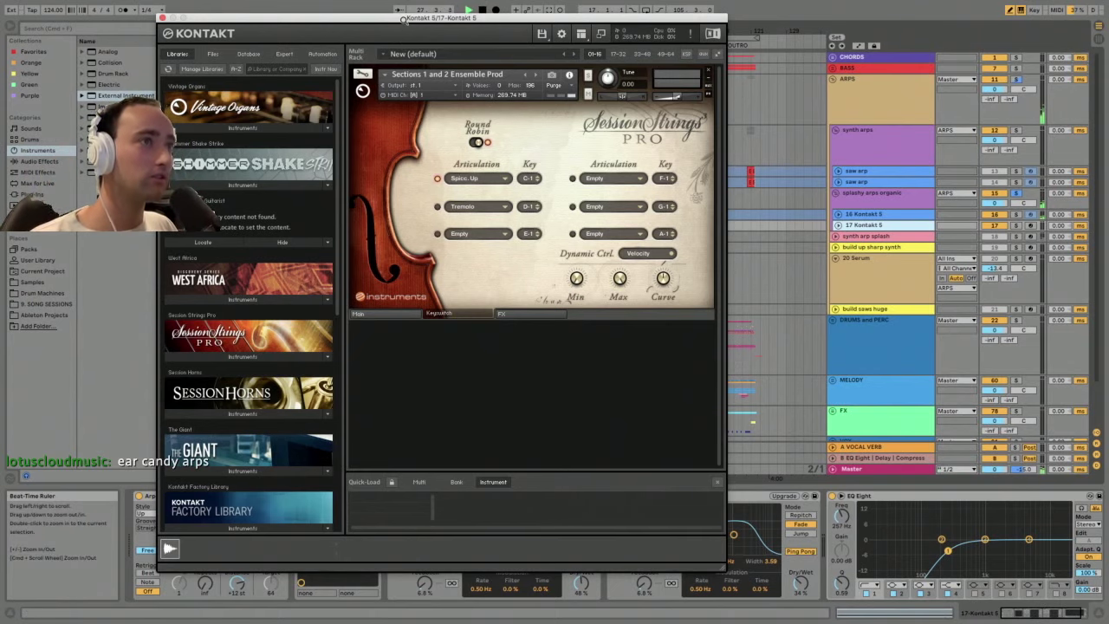
drag(403, 19, 487, 34)
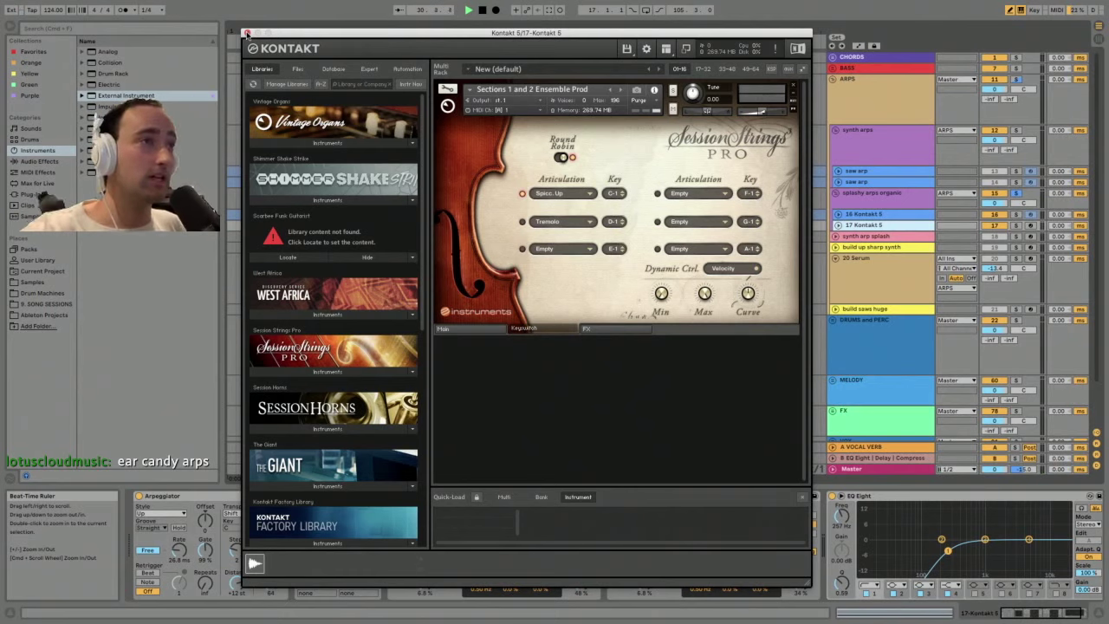
drag(334, 32, 487, 19)
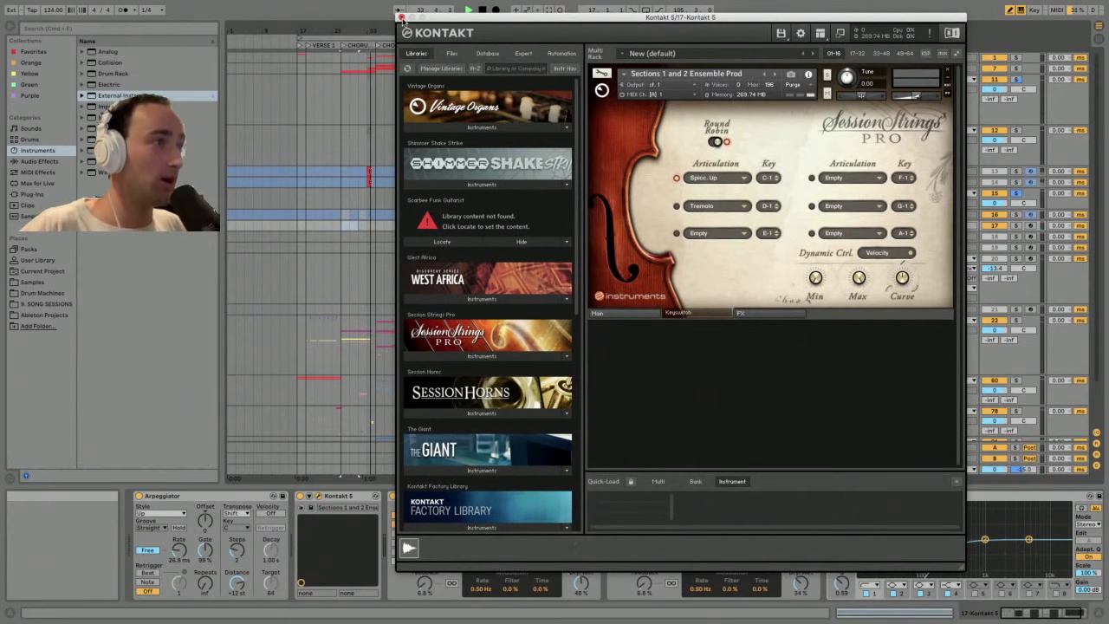
click(400, 16)
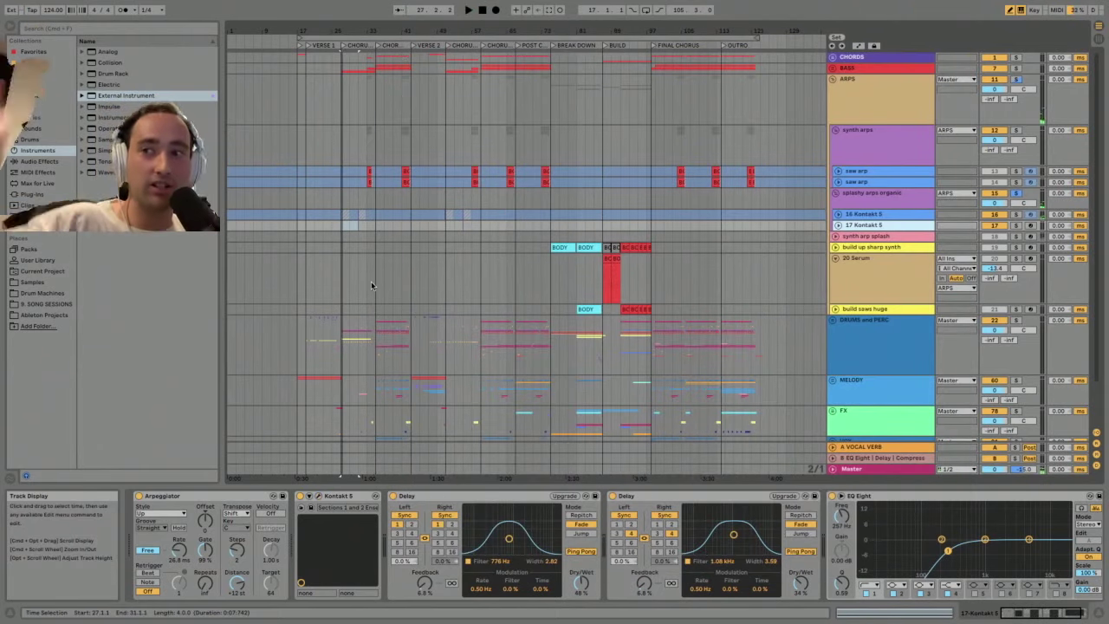
key(space)
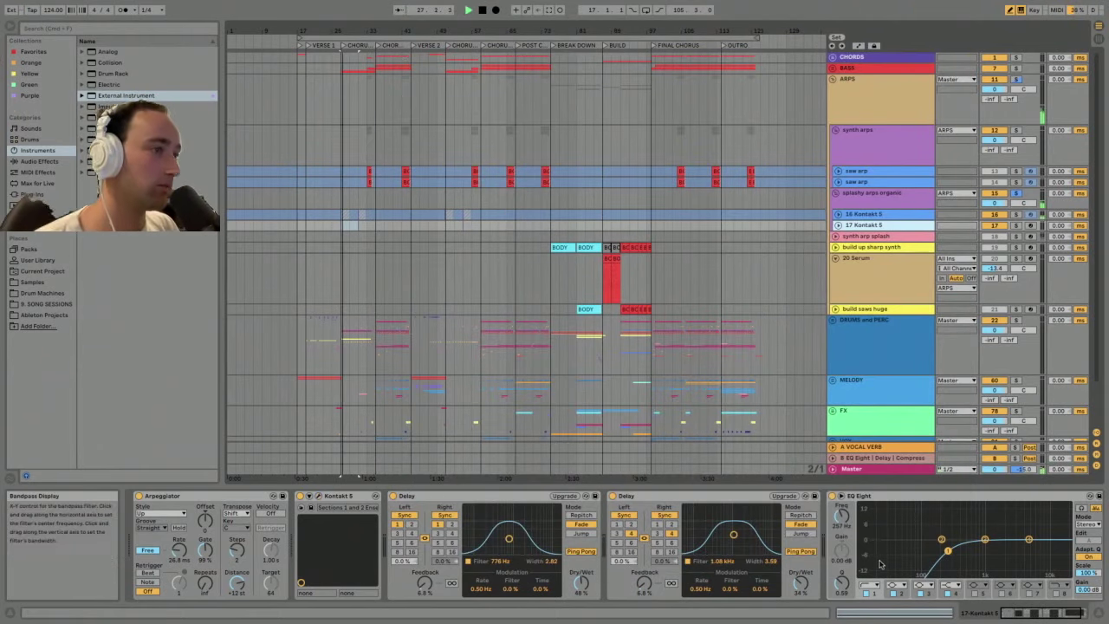
click(1045, 614)
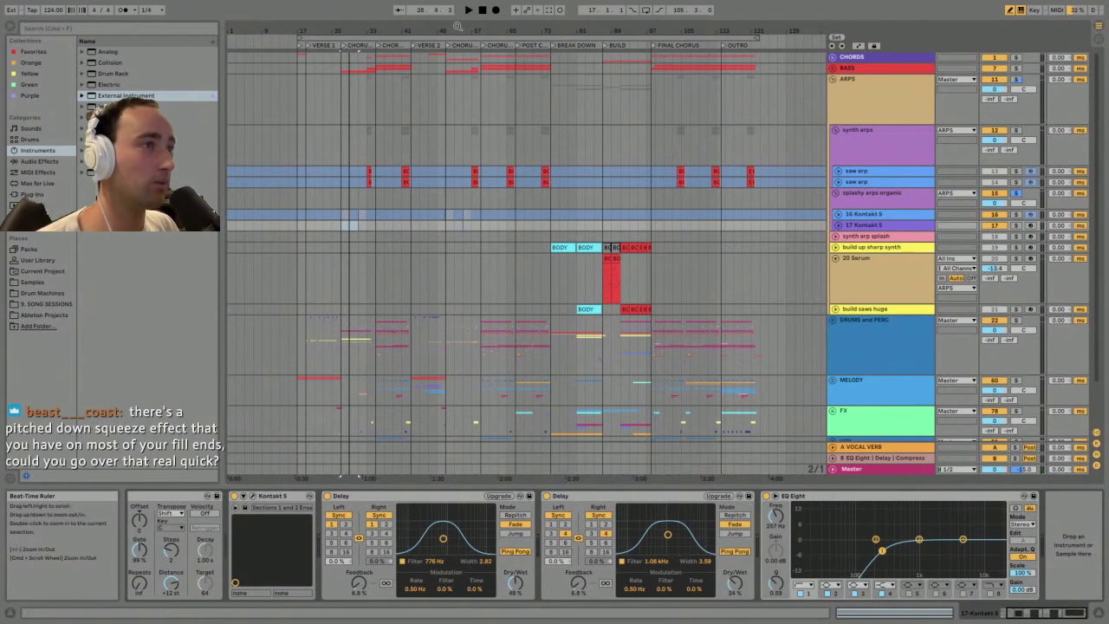
- Play the 16 Kontakt 5 clip at the start of Chorus 2 and unfreeze its track
drag(462, 32, 505, 168)
click(402, 214)
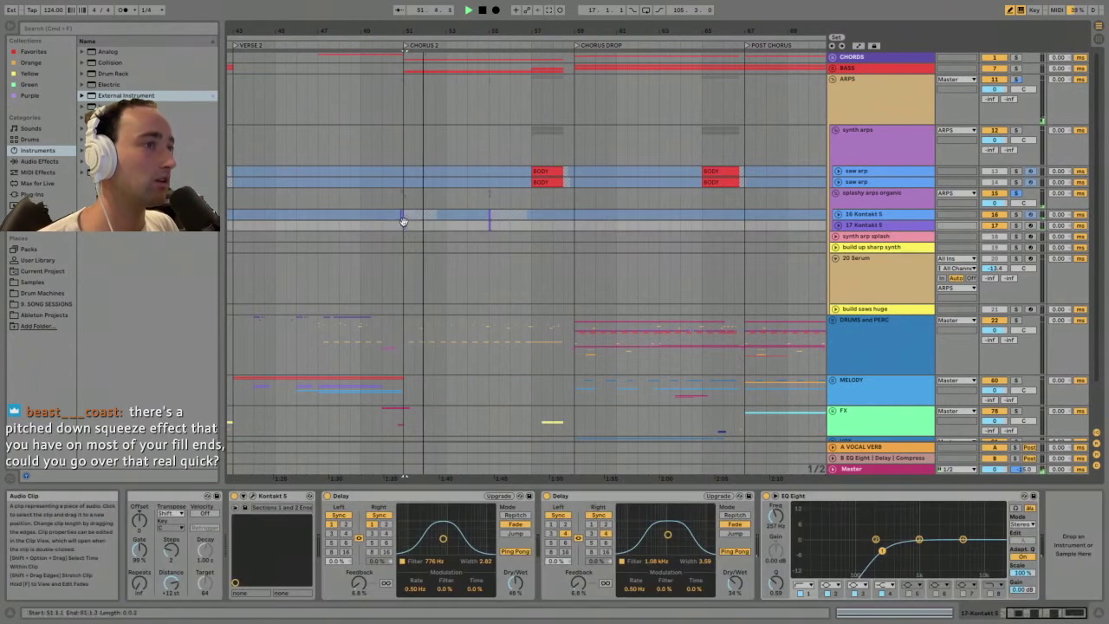
key(space)
right_click(880, 224)
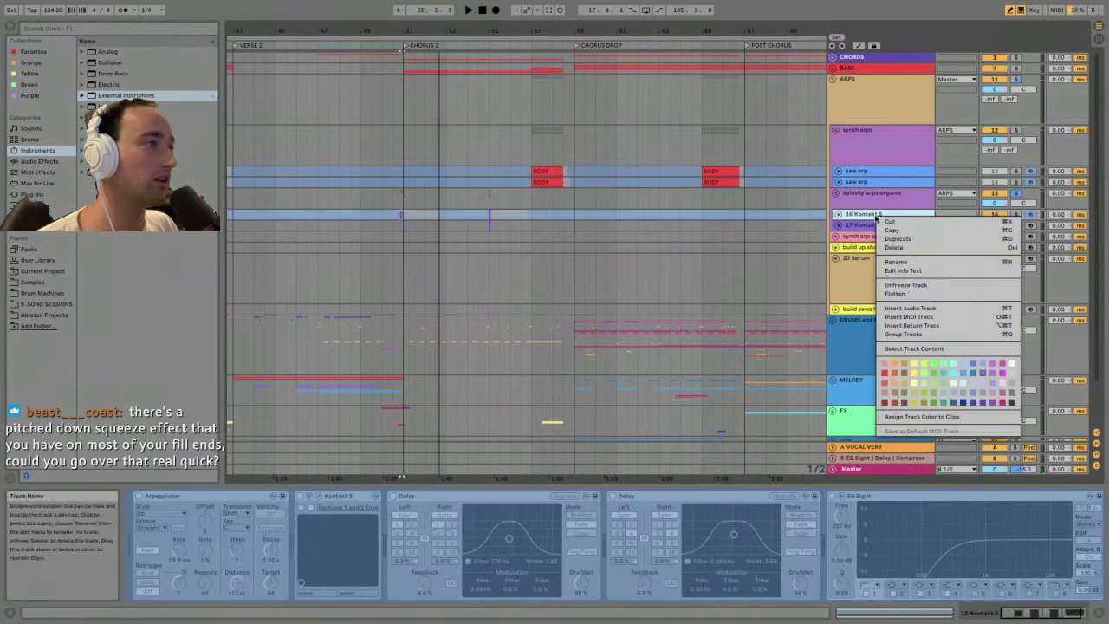
click(906, 285)
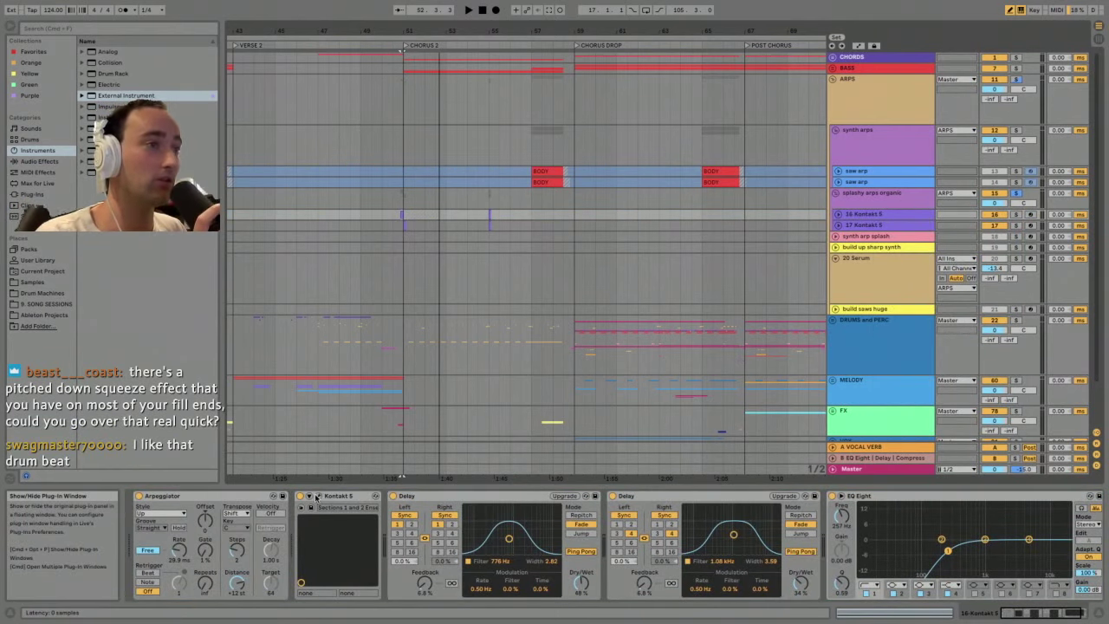
- Examine the Session Strings Pro keyswitches of 16 Kontakt 5, play Chorus 2 comparing it with 17 Kontakt 5, and close the Kontakt window
click(317, 496)
key(space)
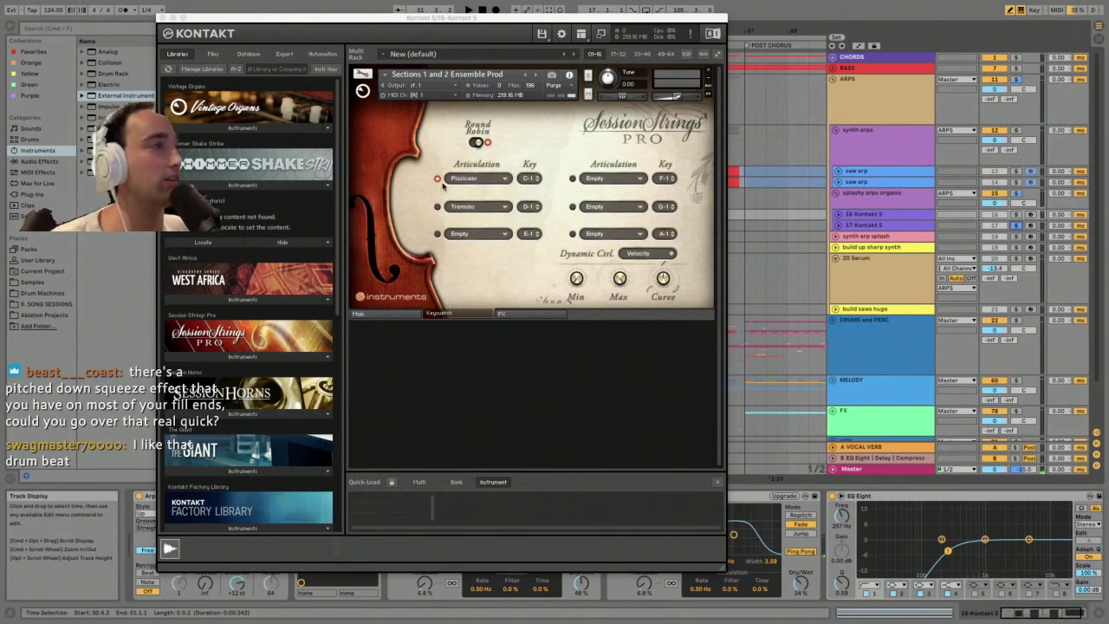
click(918, 225)
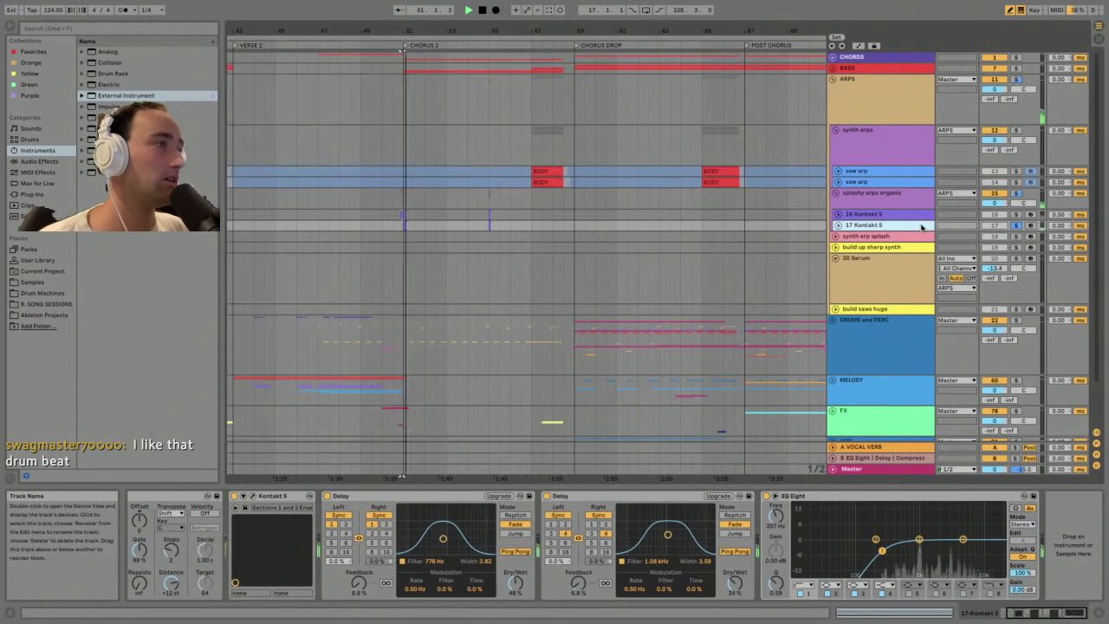
click(918, 214)
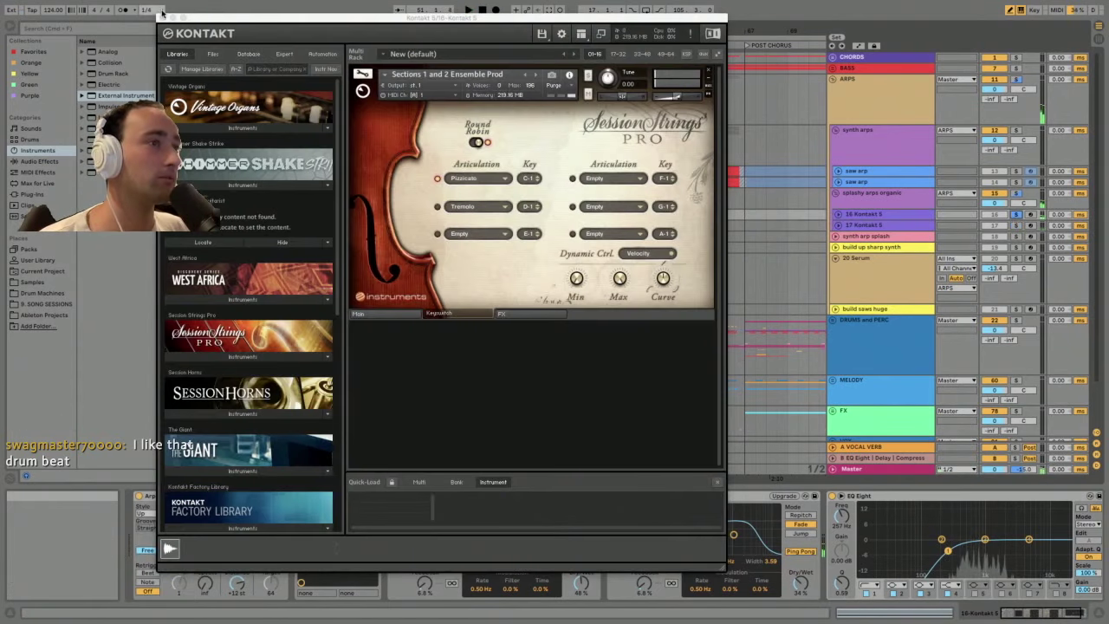
click(162, 14)
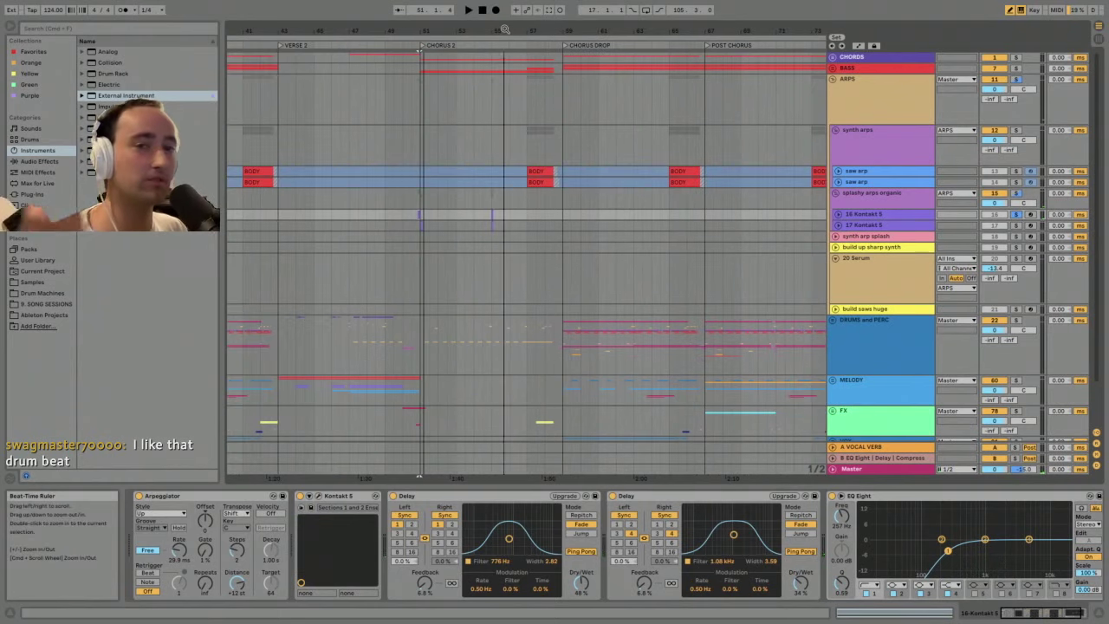
- Collapse the synth arps group and the other tracks inside the ARPS group
drag(505, 29, 506, 5)
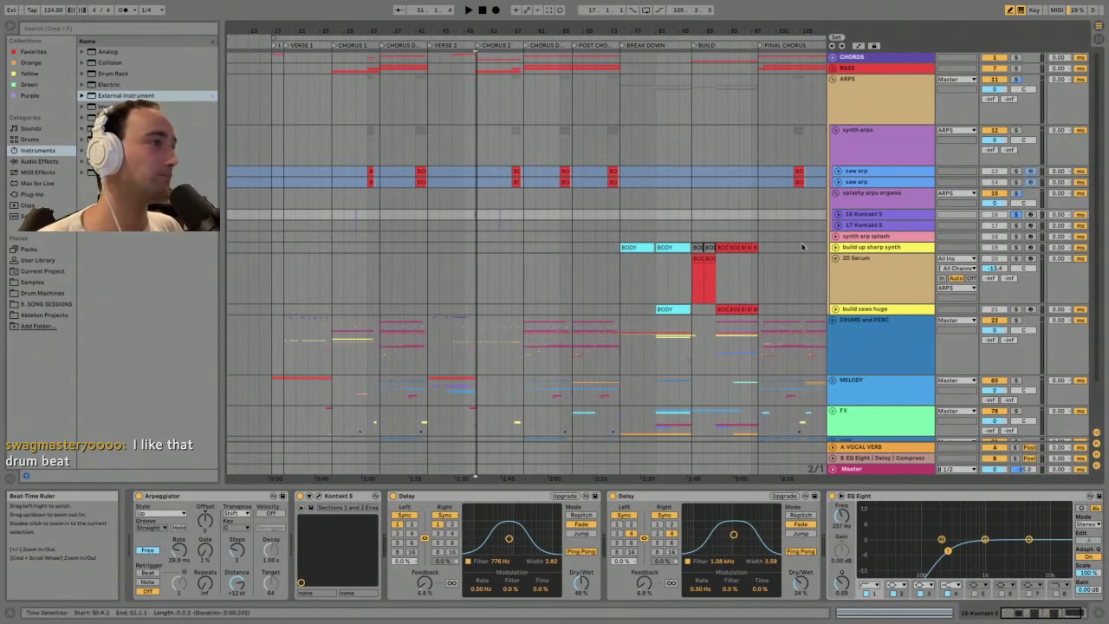
click(842, 267)
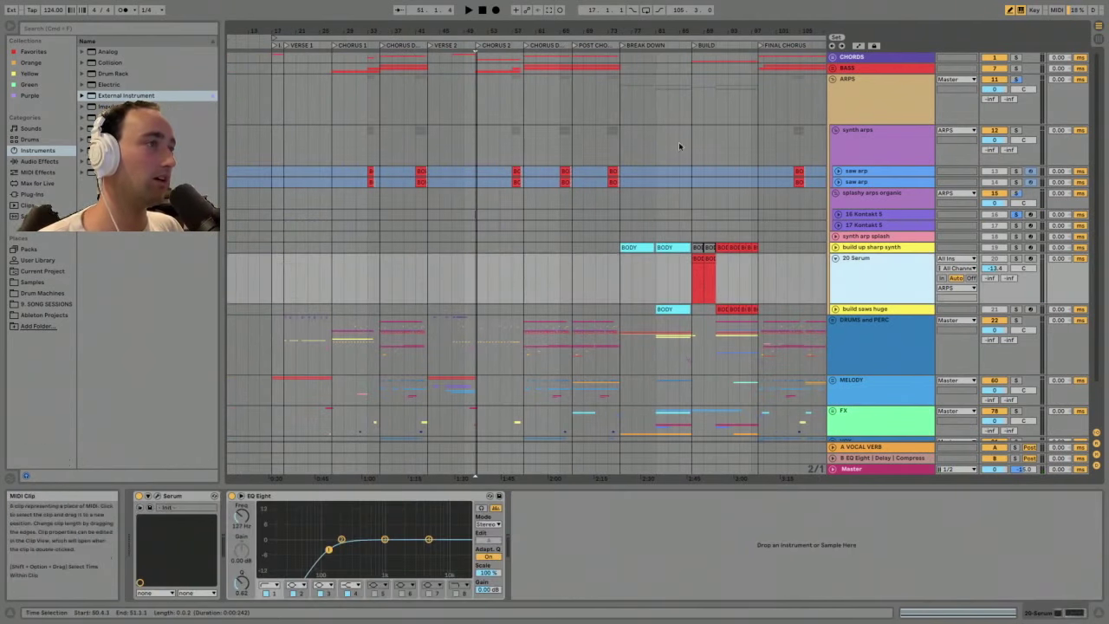
click(847, 133)
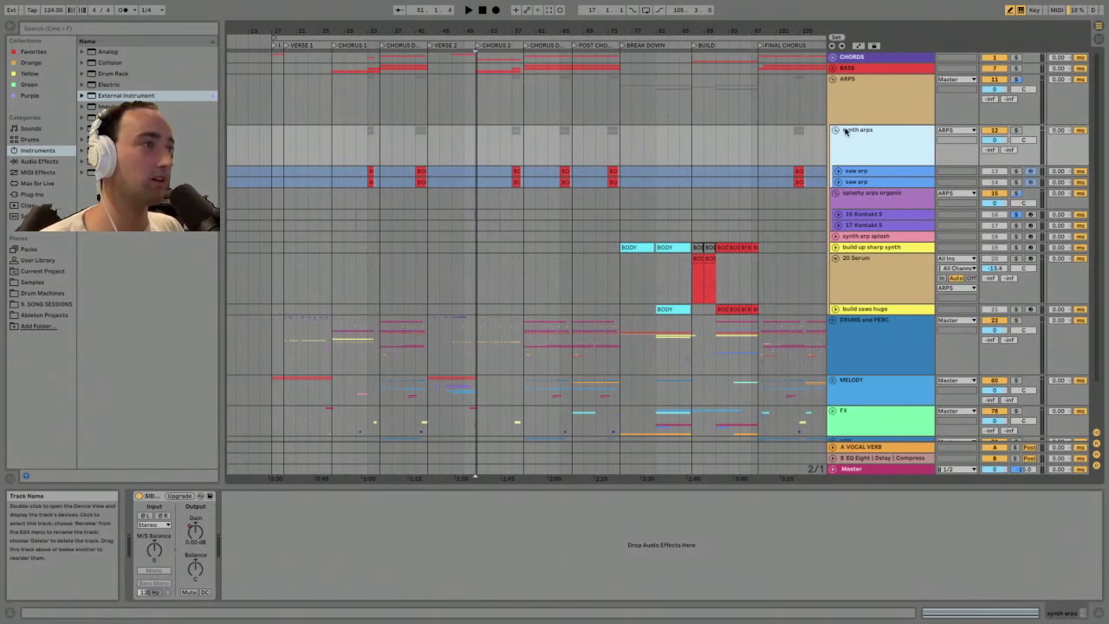
alt+click(836, 130)
key(Up)
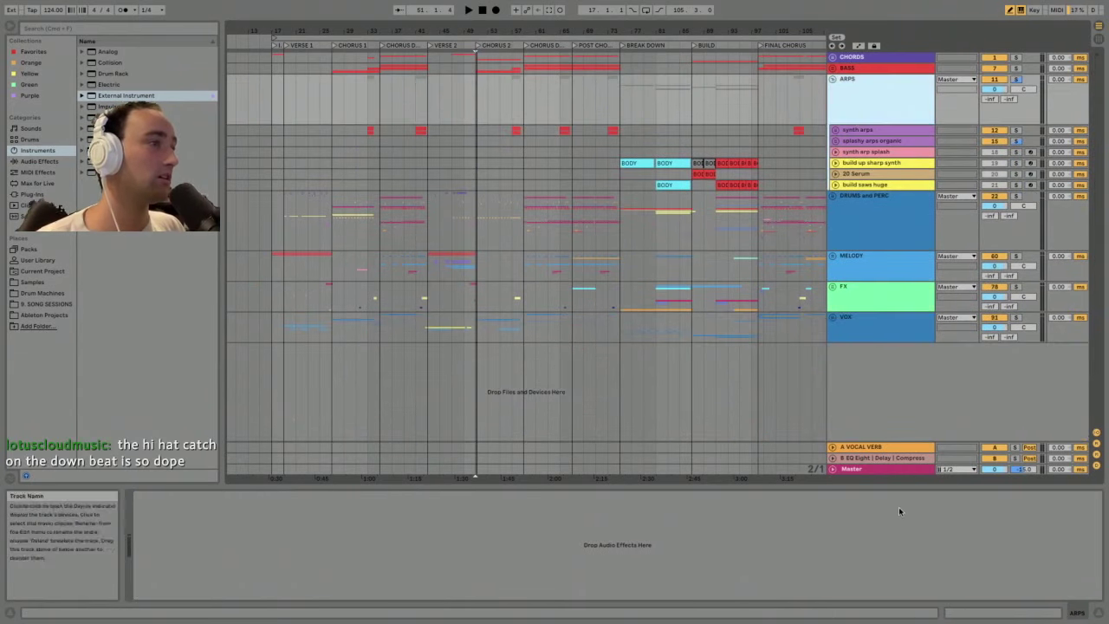
- Play Chorus 2 with the B return and the A VOCAL VERB return soloed in turn, view their effects chains, and clear the solo
click(875, 459)
click(893, 447)
click(889, 458)
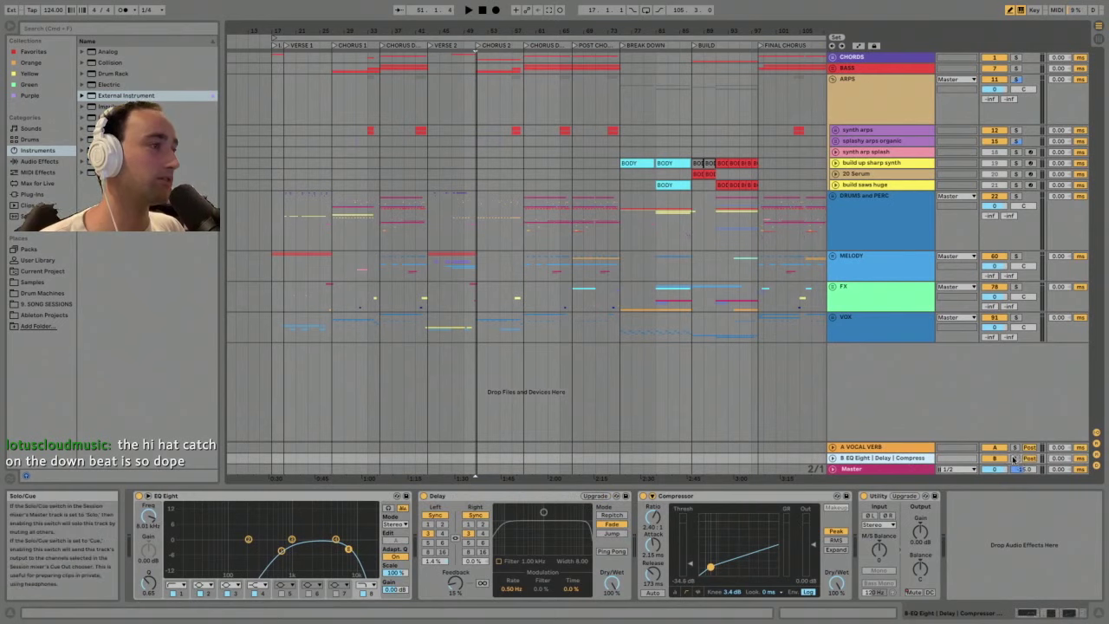
click(1015, 457)
key(space)
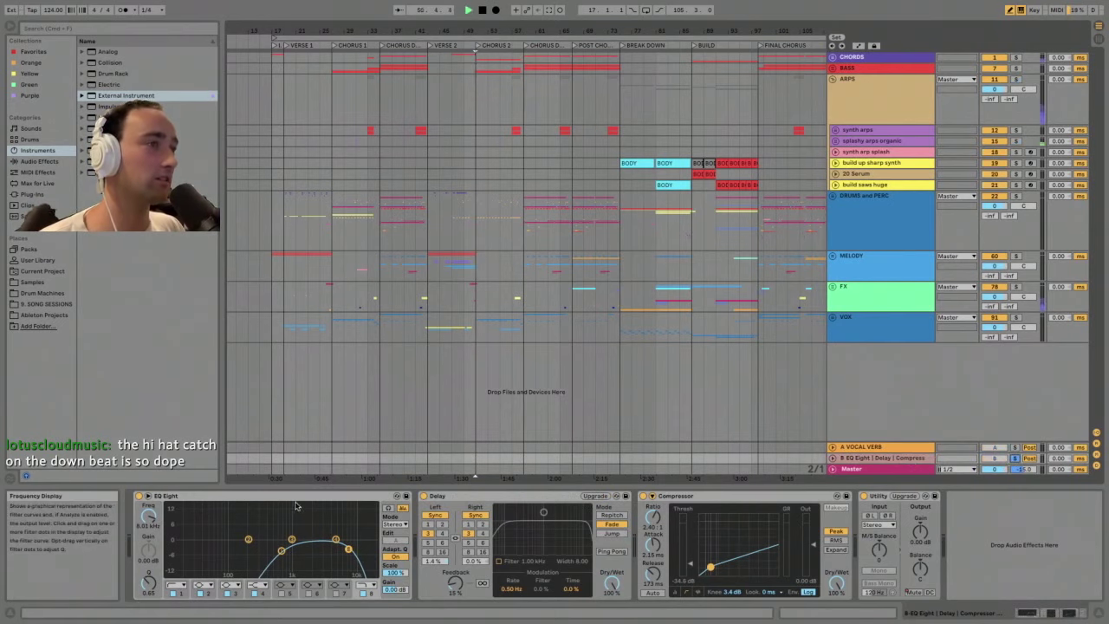
click(1015, 447)
click(902, 447)
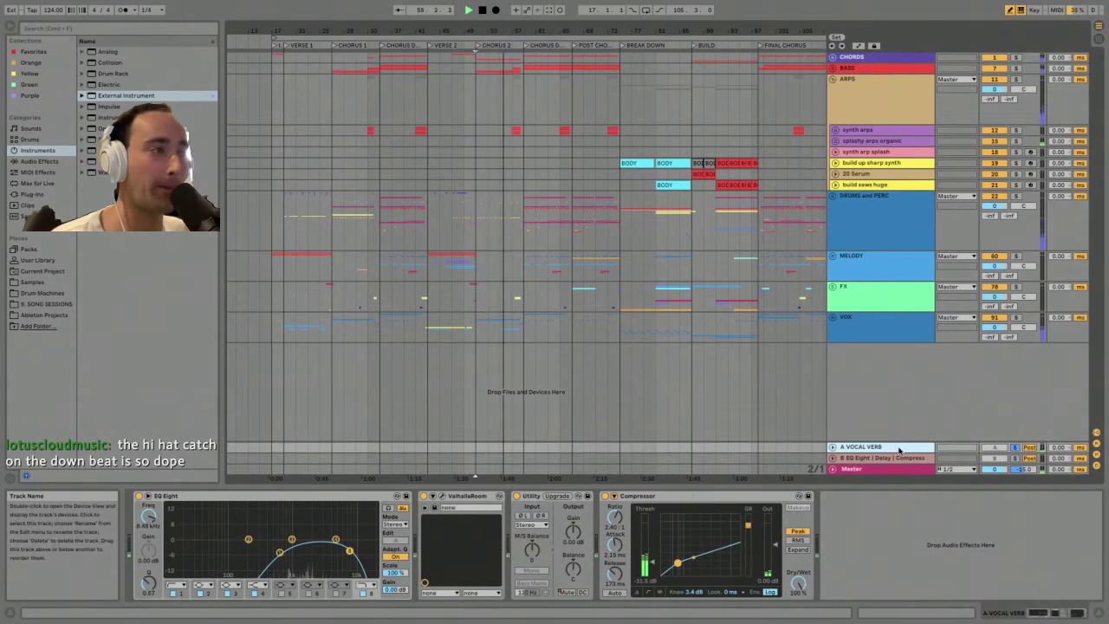
click(1012, 448)
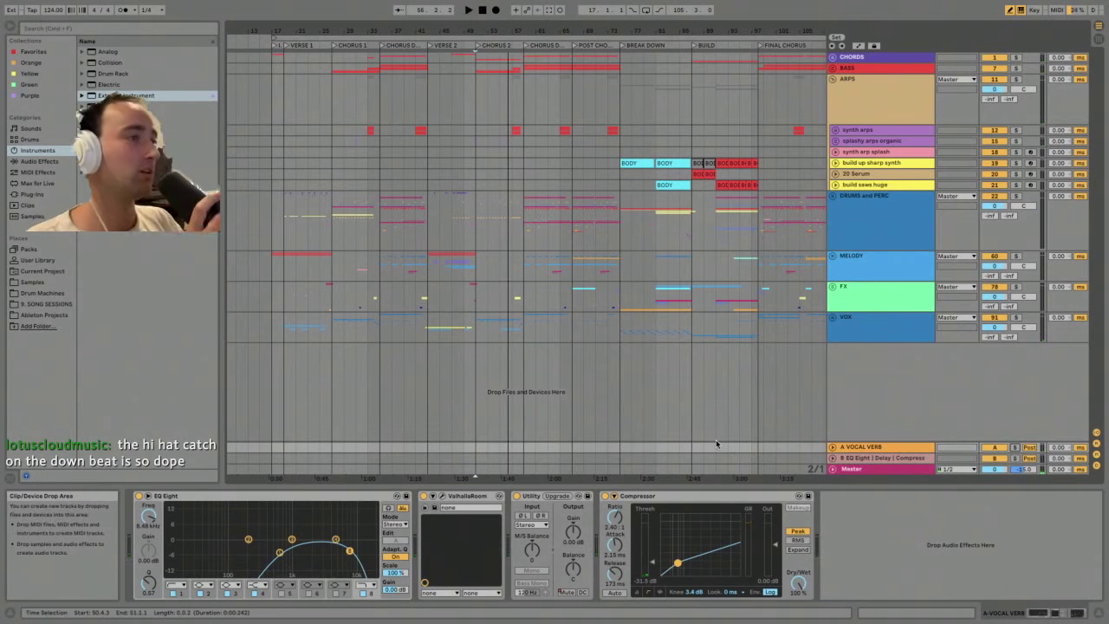
- Play the end of Chorus 2 into the drop and examine the Multiband Dynamics device on the Master track
click(909, 470)
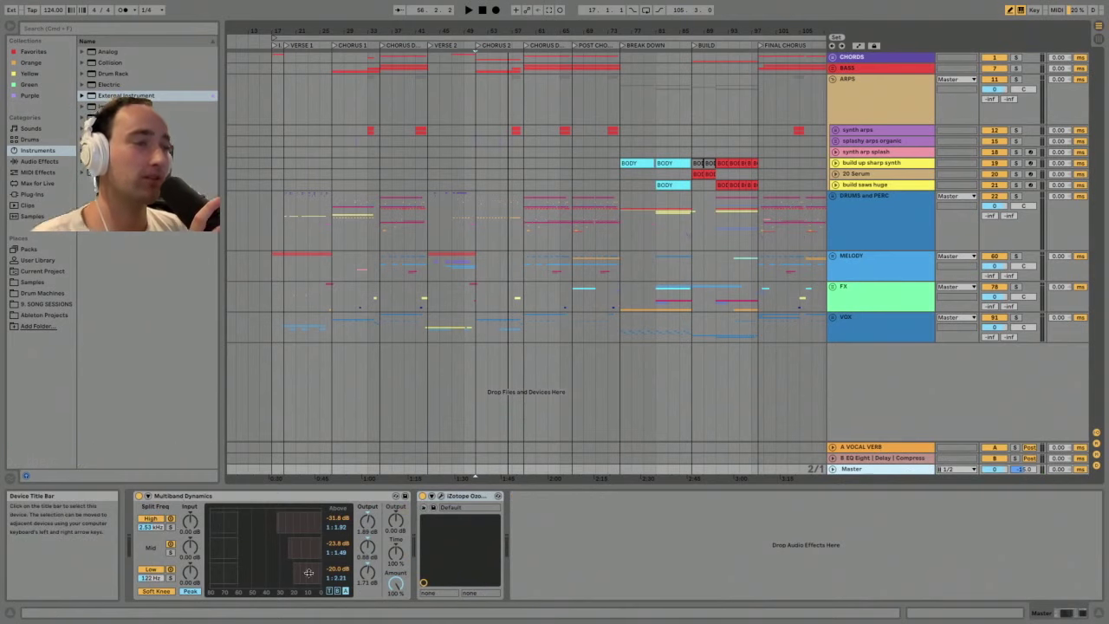
click(261, 500)
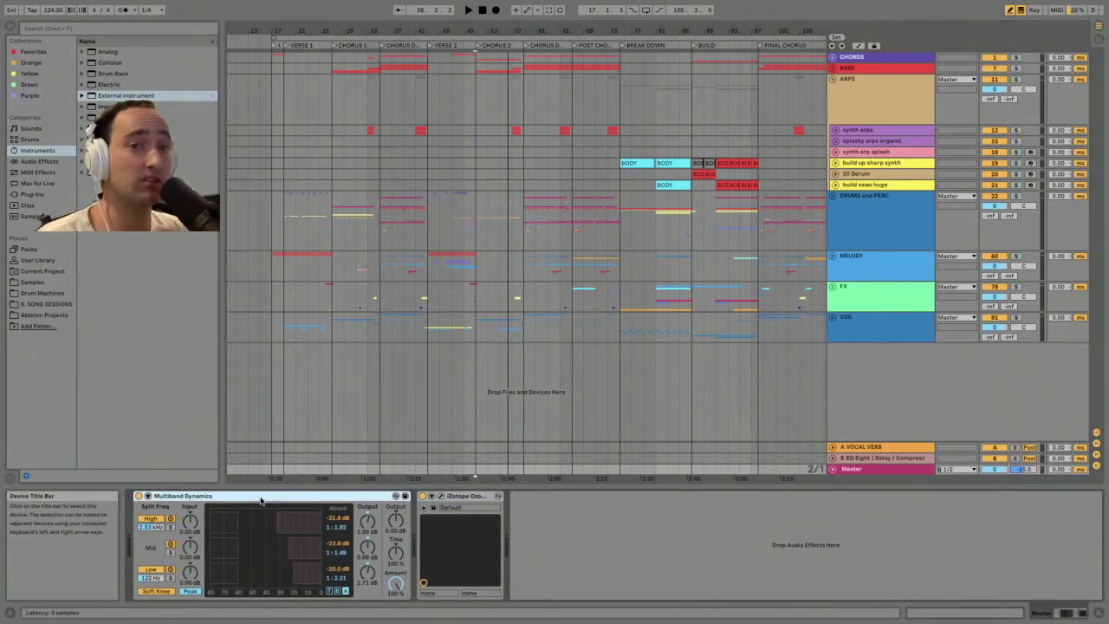
click(475, 431)
key(shift+space)
click(532, 369)
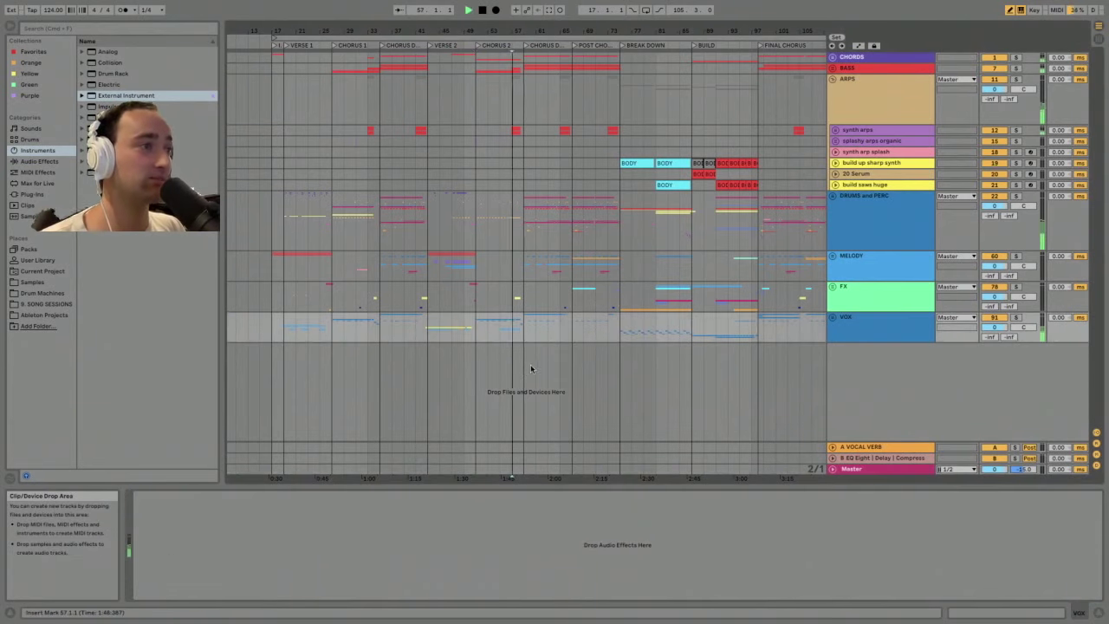
click(855, 470)
click(856, 472)
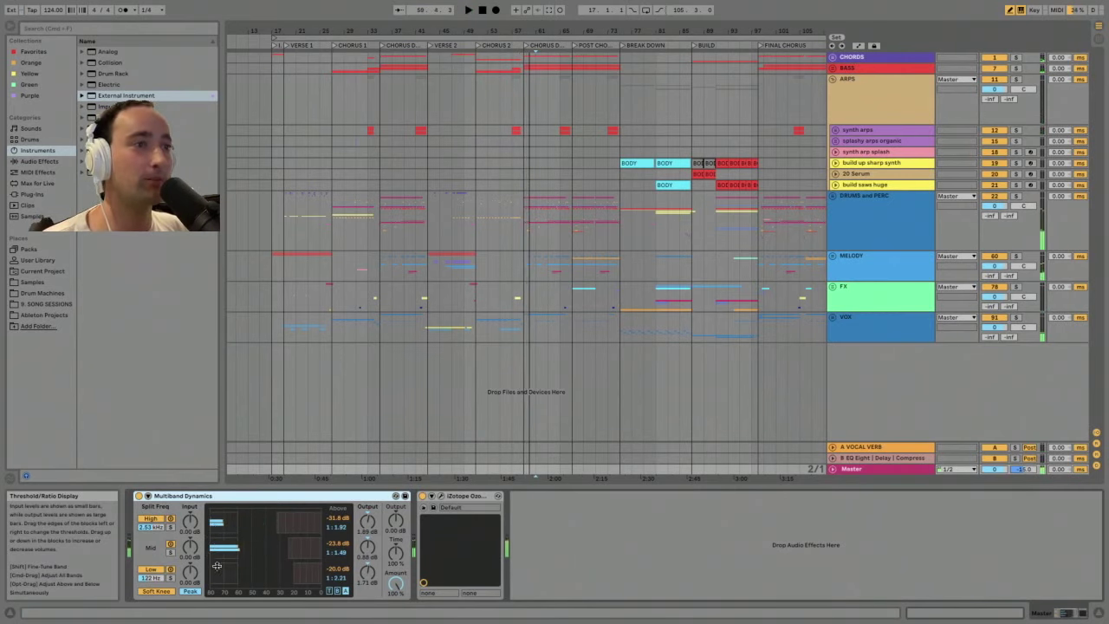
- Open iZotope Ozone 7 on the Master track and view its Equalizer and Imager modules
click(444, 500)
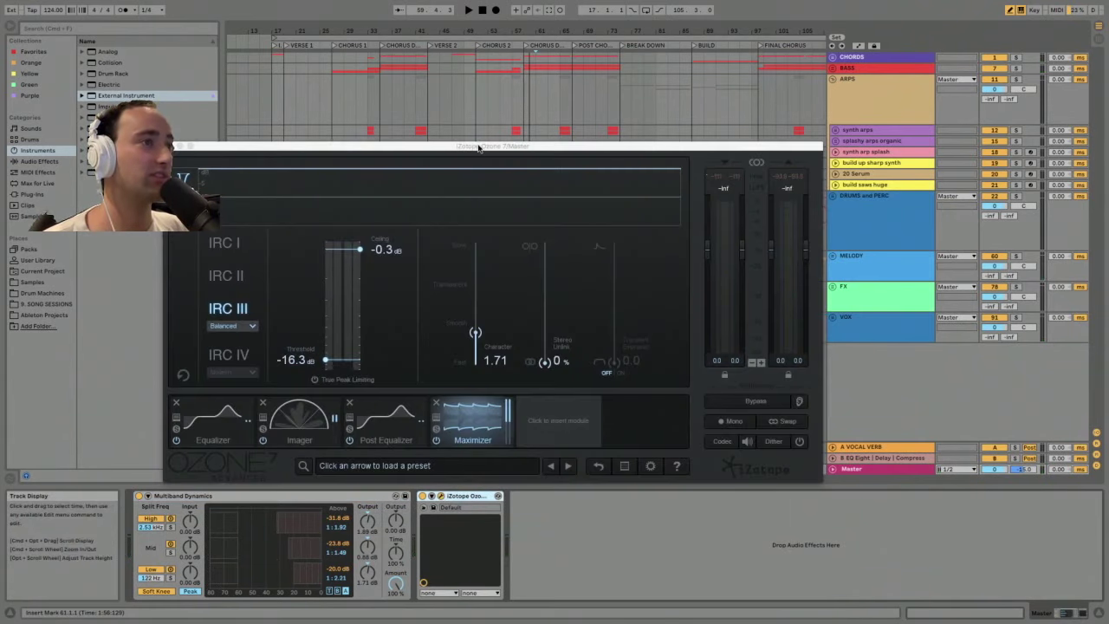
drag(479, 146, 546, 131)
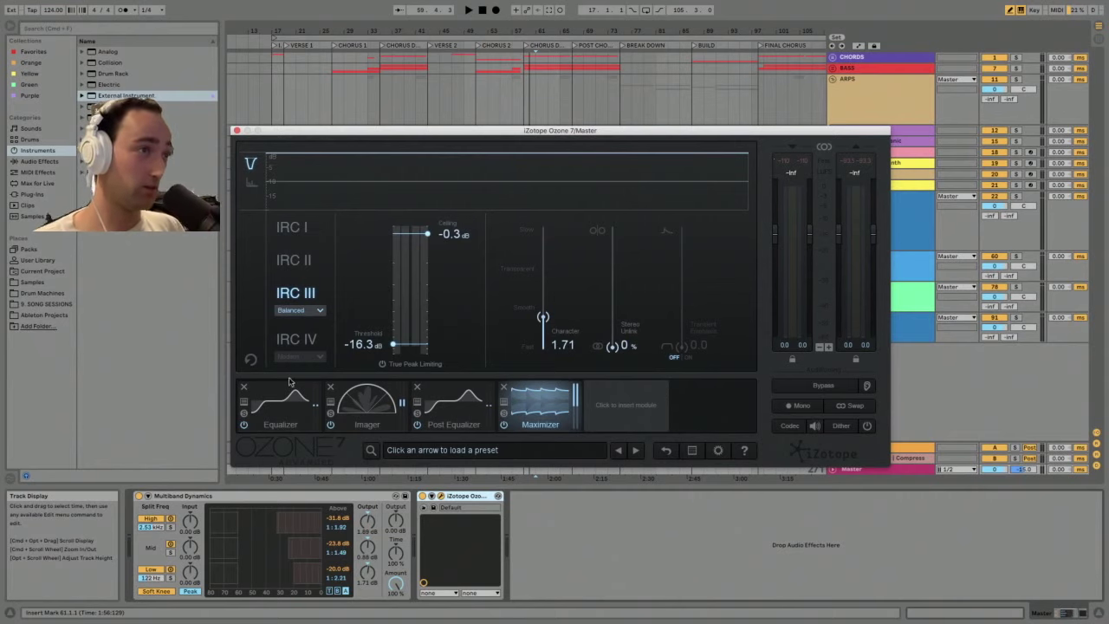
click(286, 405)
click(370, 404)
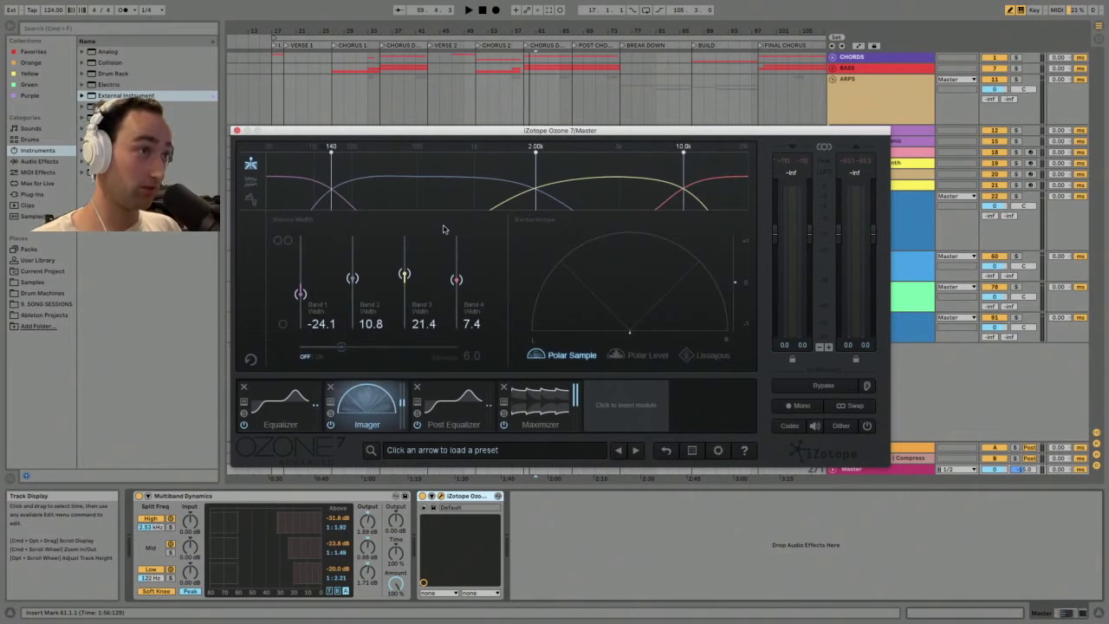
- Play the chorus drop while examining Ozone's Imager, Post Equalizer and Maximizer modules, and close the plug-in window
key(space)
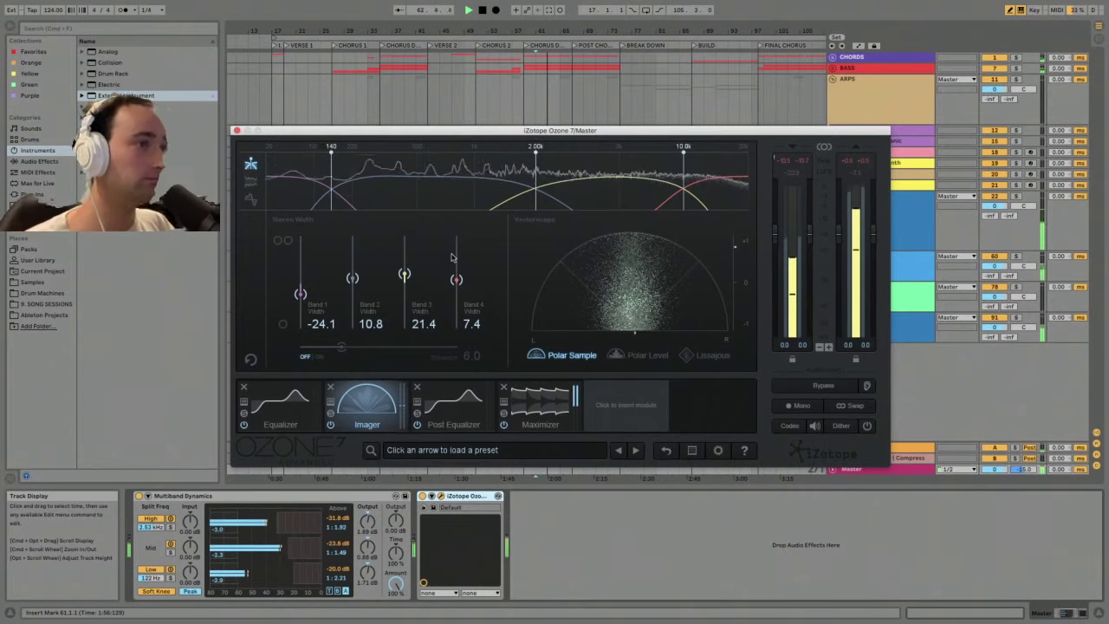
key(Tab)
key(space)
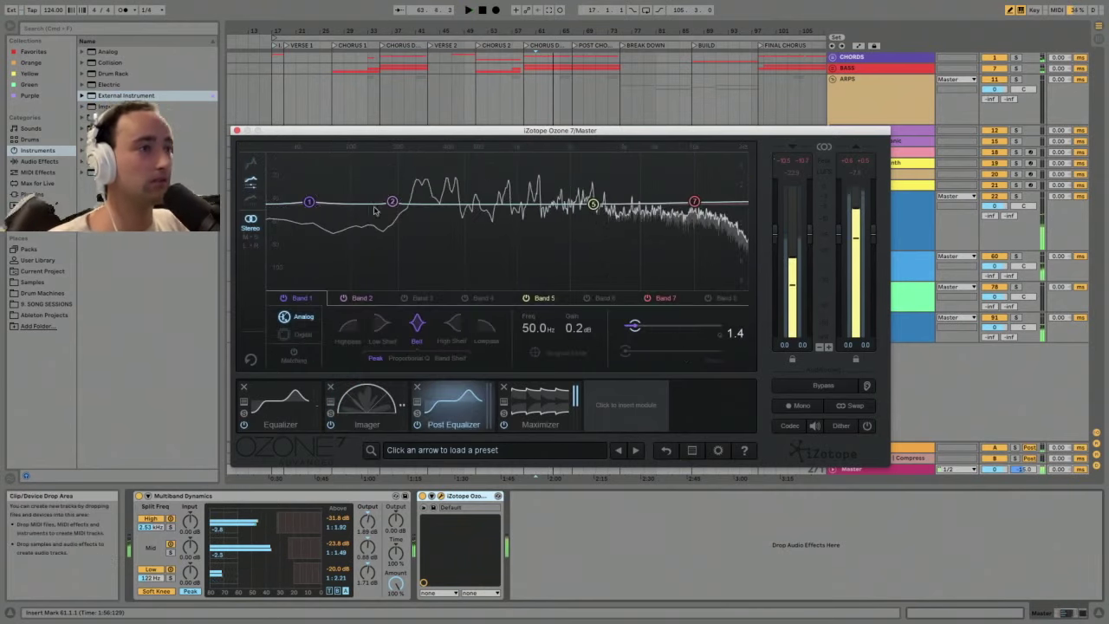
key(Tab)
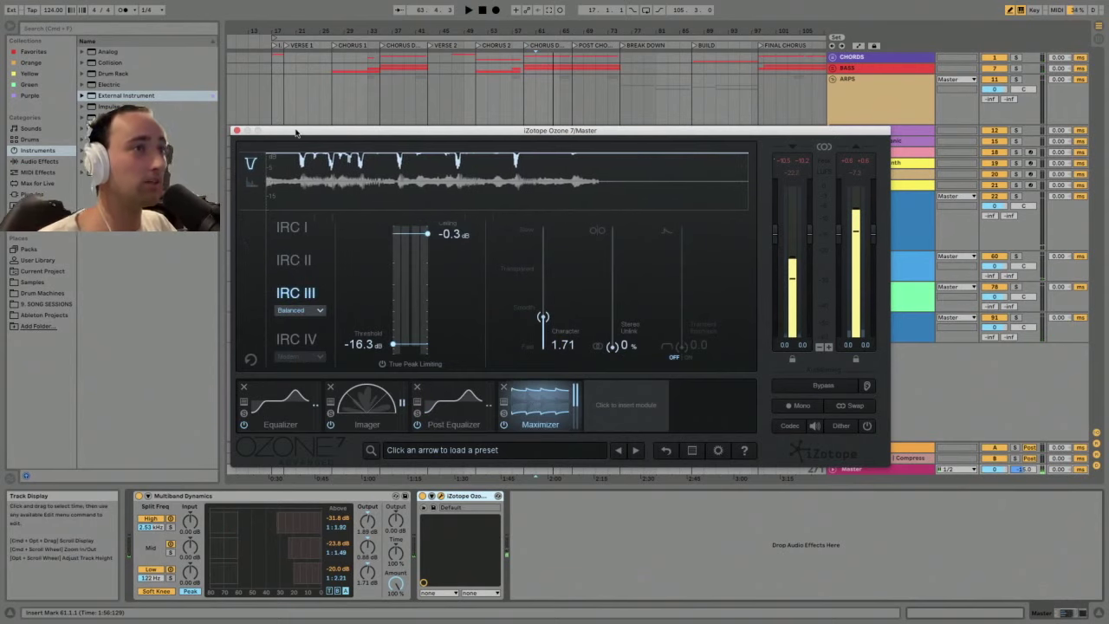
click(236, 130)
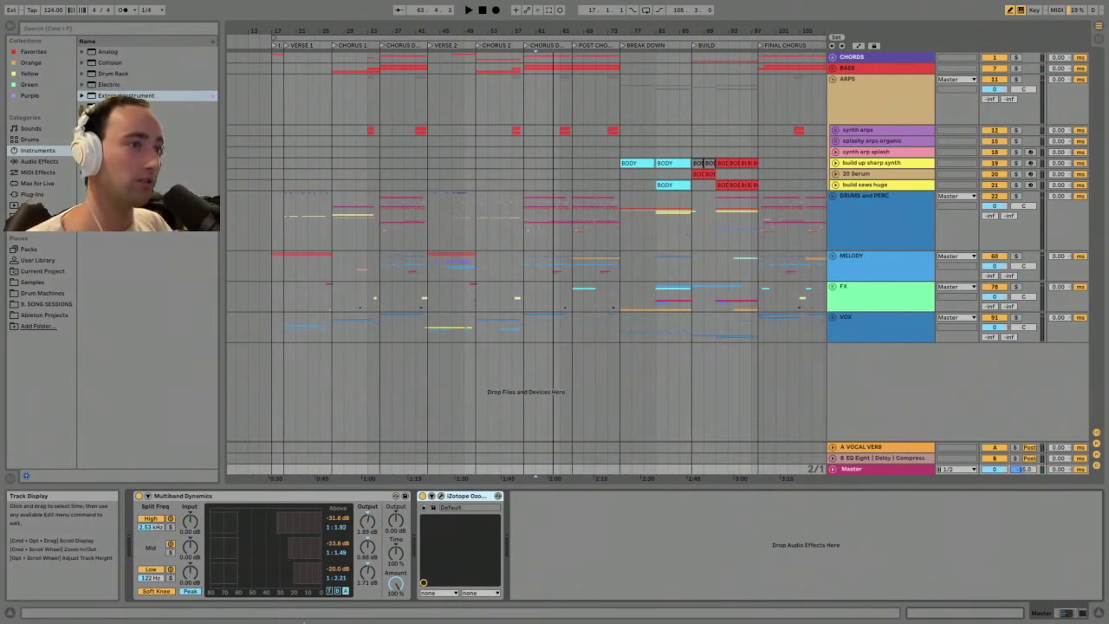
click(440, 495)
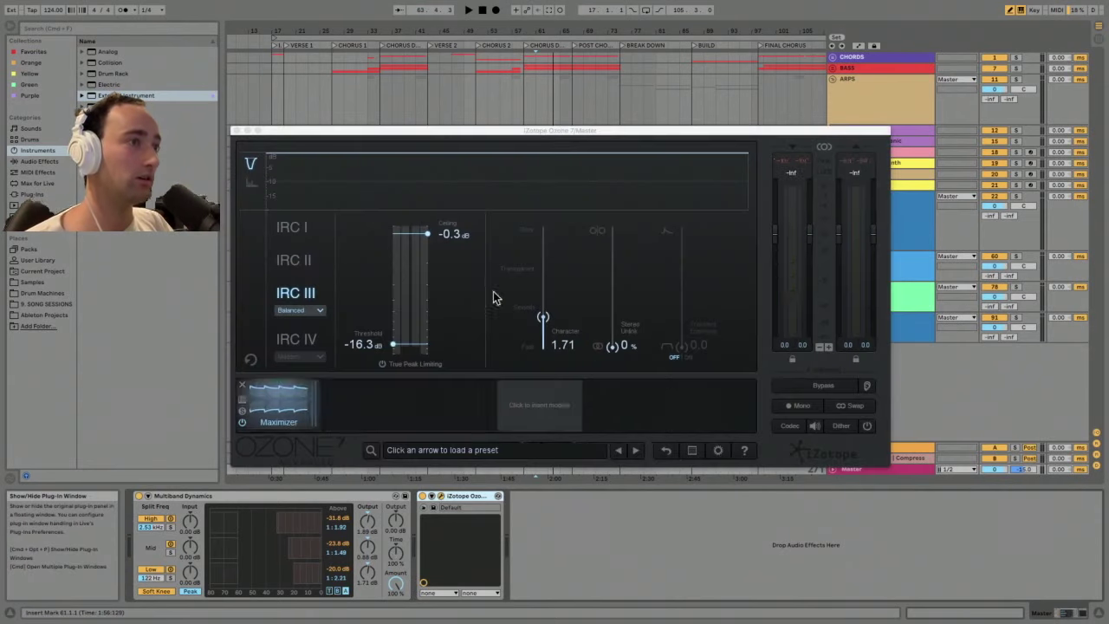
drag(240, 132, 461, 110)
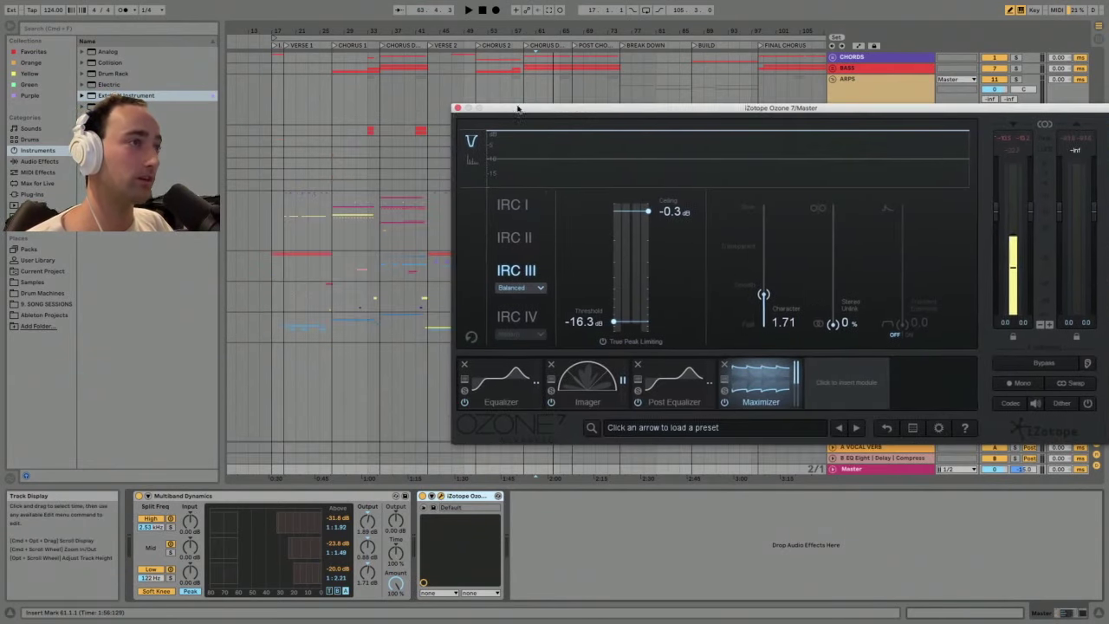
click(458, 109)
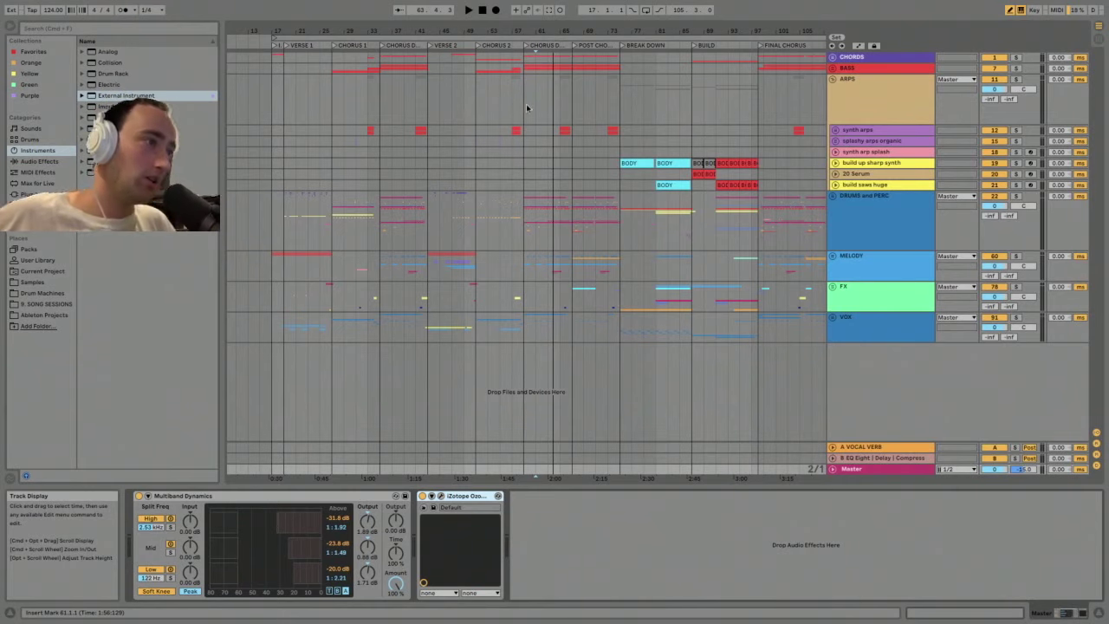
- Expand the FX group to show its individual effect tracks
click(857, 95)
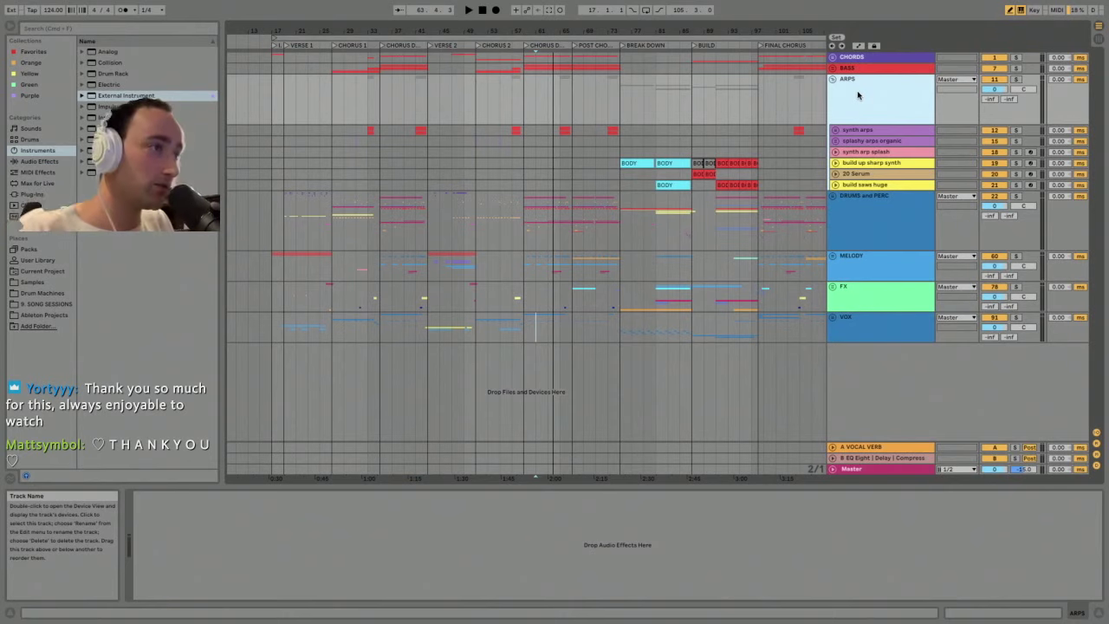
click(834, 289)
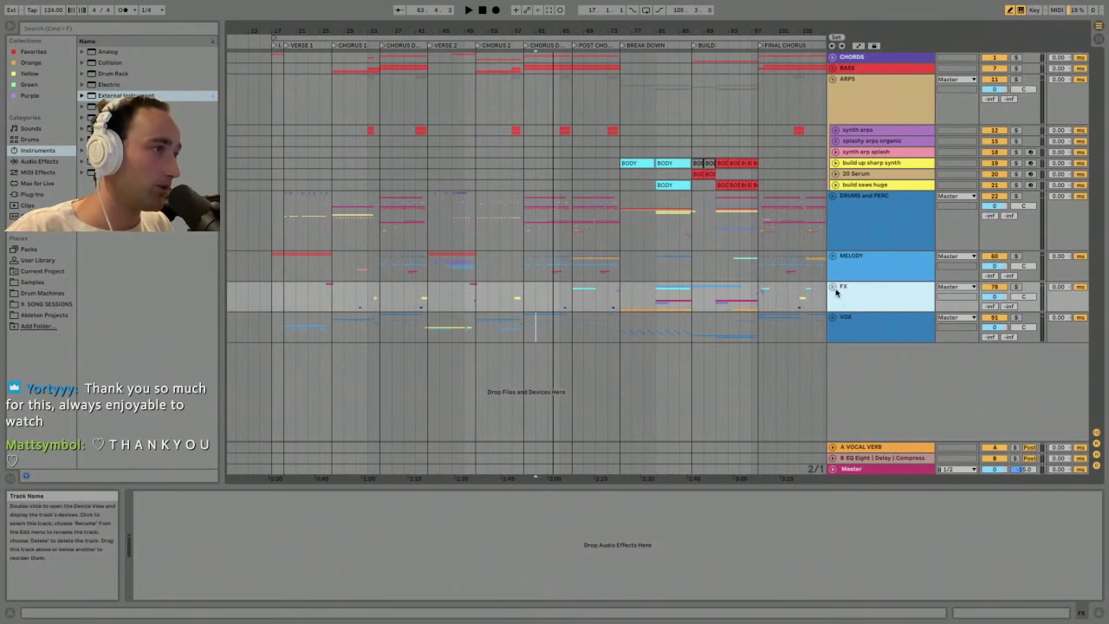
click(835, 287)
scroll(520, 306, down, 3)
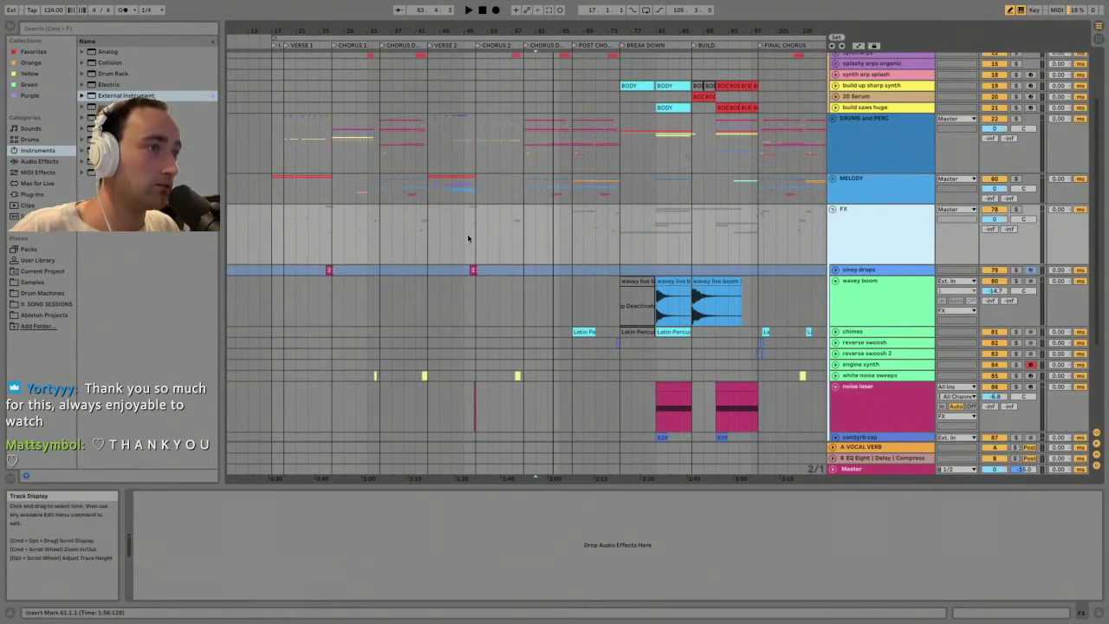
scroll(476, 335, down, 3)
- View the white noise sweeps and chimes device chains, and unfold the squelchy pitch synth fx bounce track
click(863, 298)
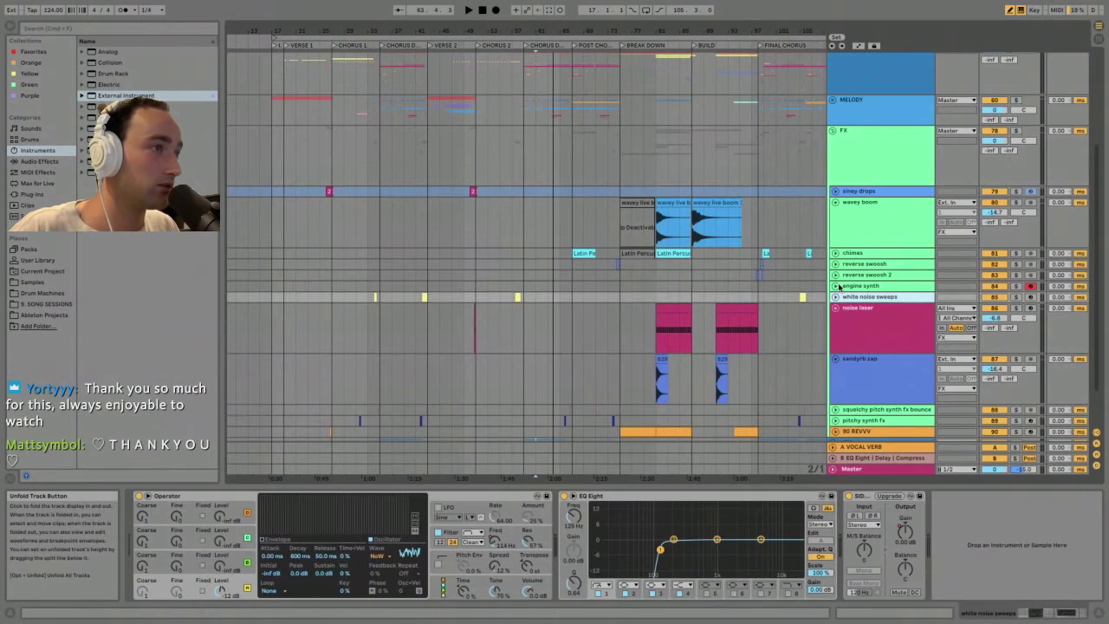
click(847, 274)
click(765, 253)
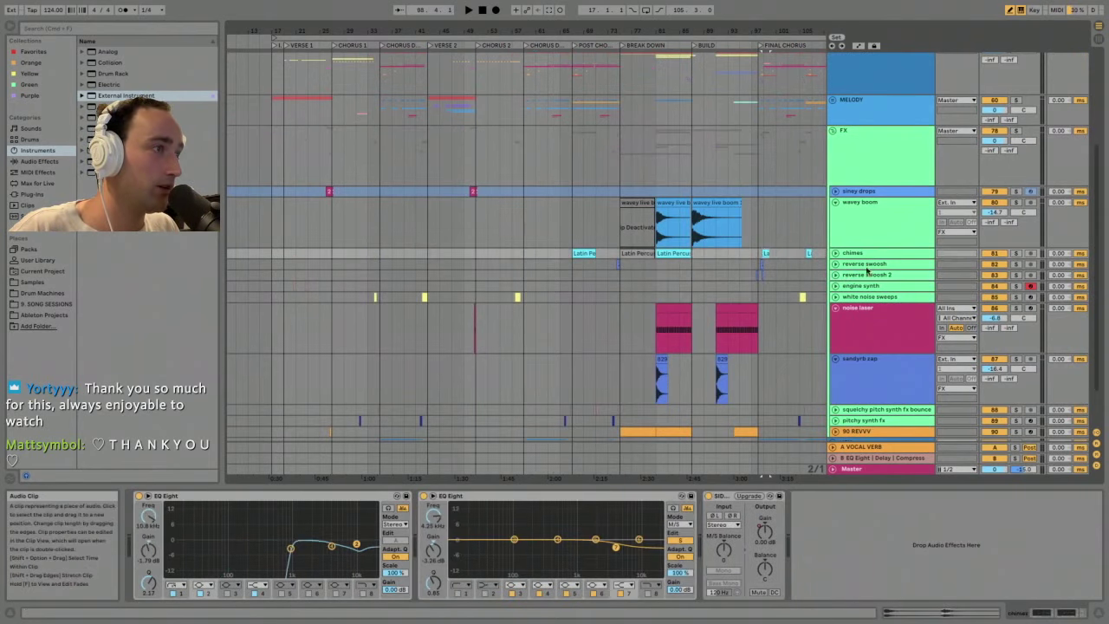
scroll(868, 264, down, 2)
click(837, 360)
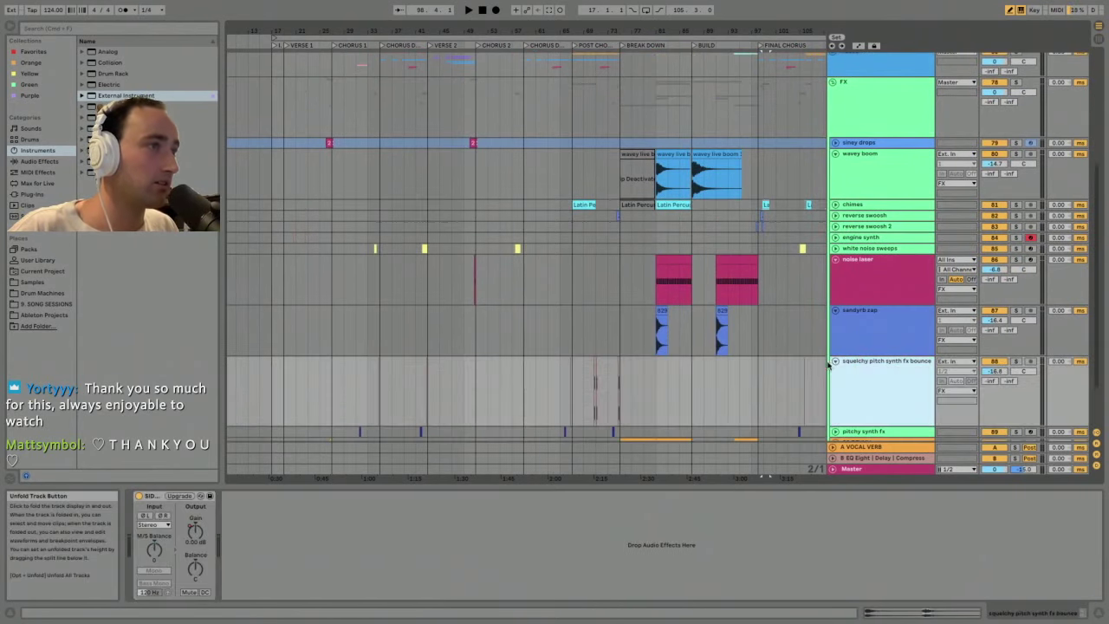
- Solo the squelchy pitch synth fx bounce track and play its first clips in the post chorus
drag(594, 31, 593, 141)
click(655, 362)
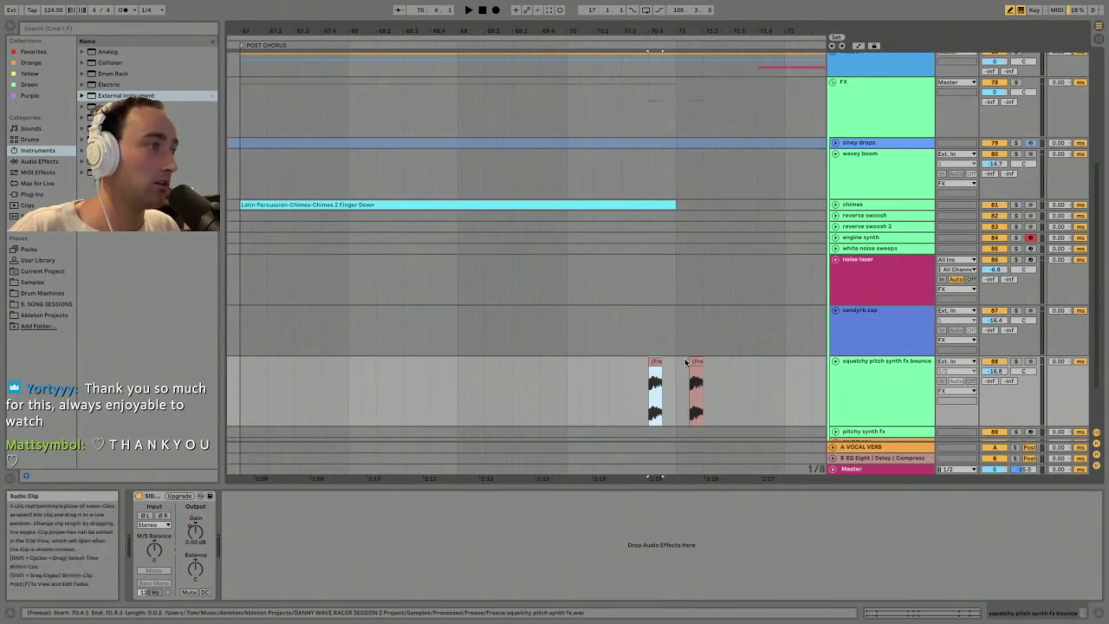
click(1017, 362)
key(space)
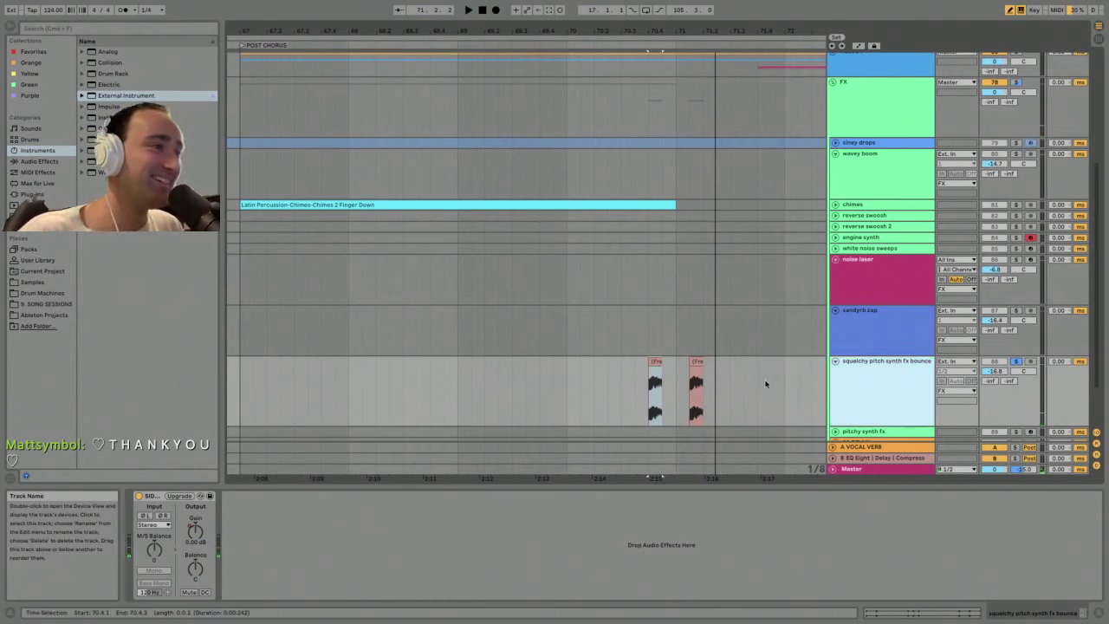
- Open the track's first frozen post chorus clip in the clip view and examine its waveform up close and beyond its end
drag(666, 31, 835, 152)
click(561, 365)
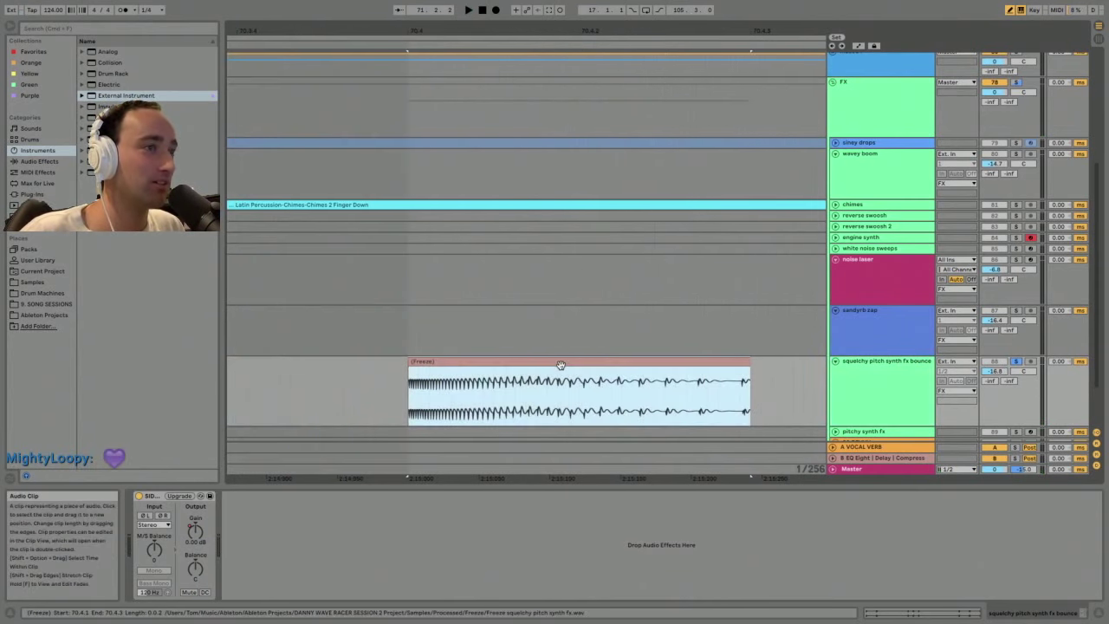
double_click(561, 363)
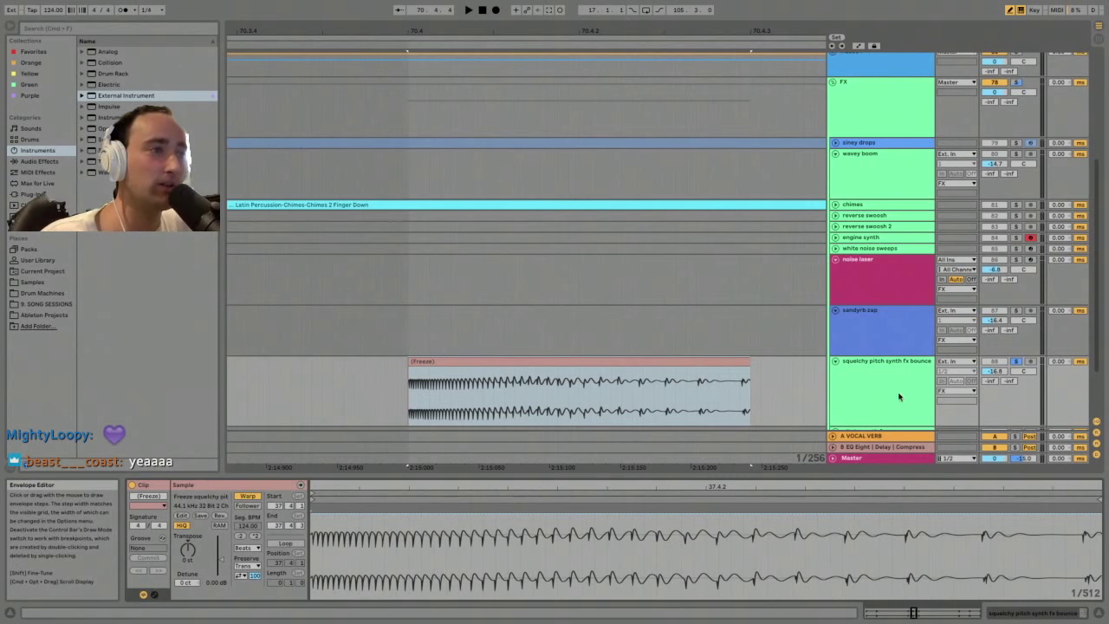
click(561, 362)
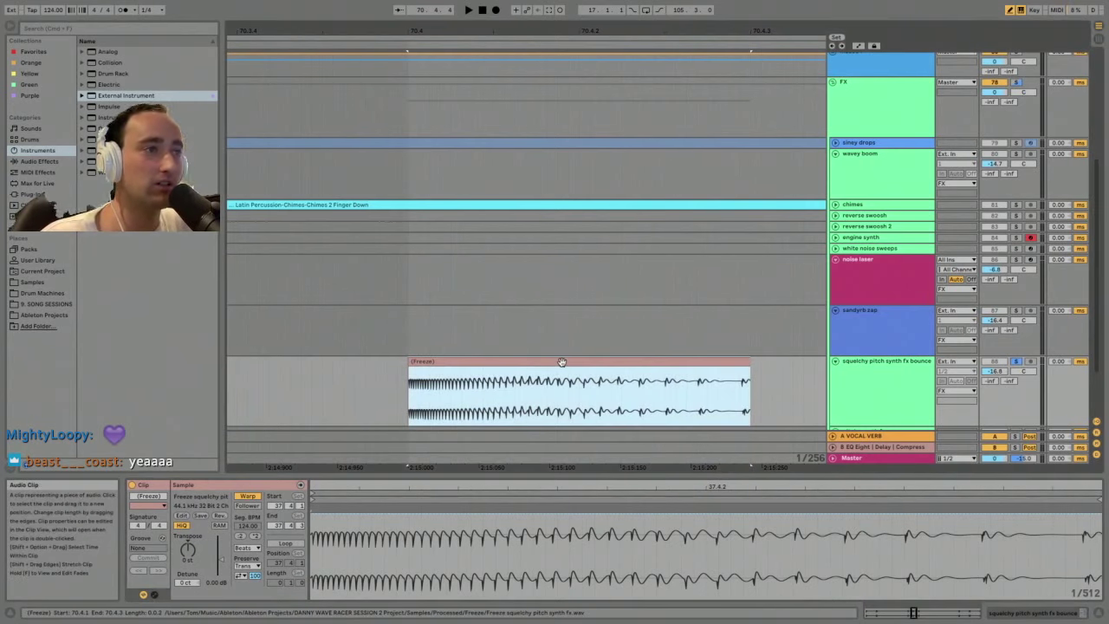
click(901, 383)
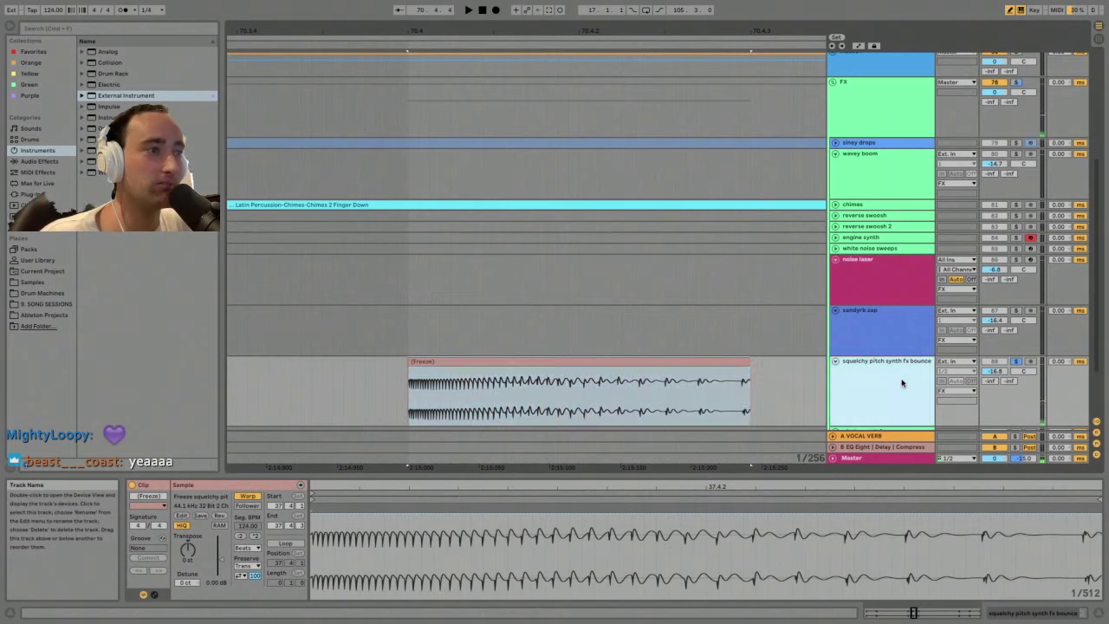
drag(744, 490, 744, 386)
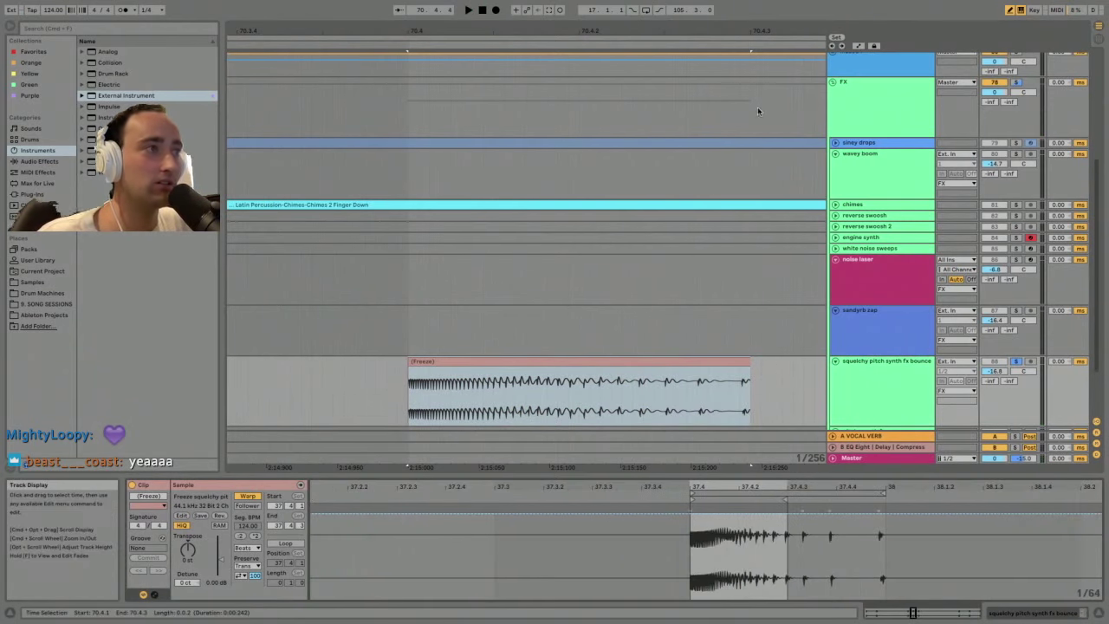
- Try extending the first frozen clip's end to bar 71, play it, and undo the extension
click(759, 40)
drag(759, 29, 669, 11)
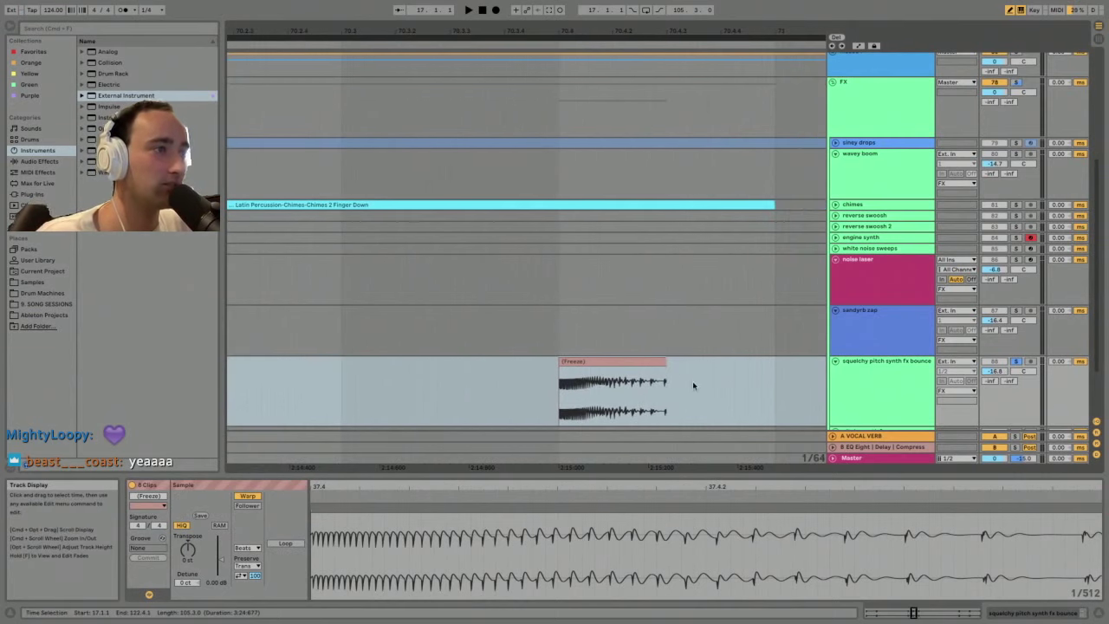
drag(666, 365, 789, 365)
key(space)
key(space)
key(super+z)
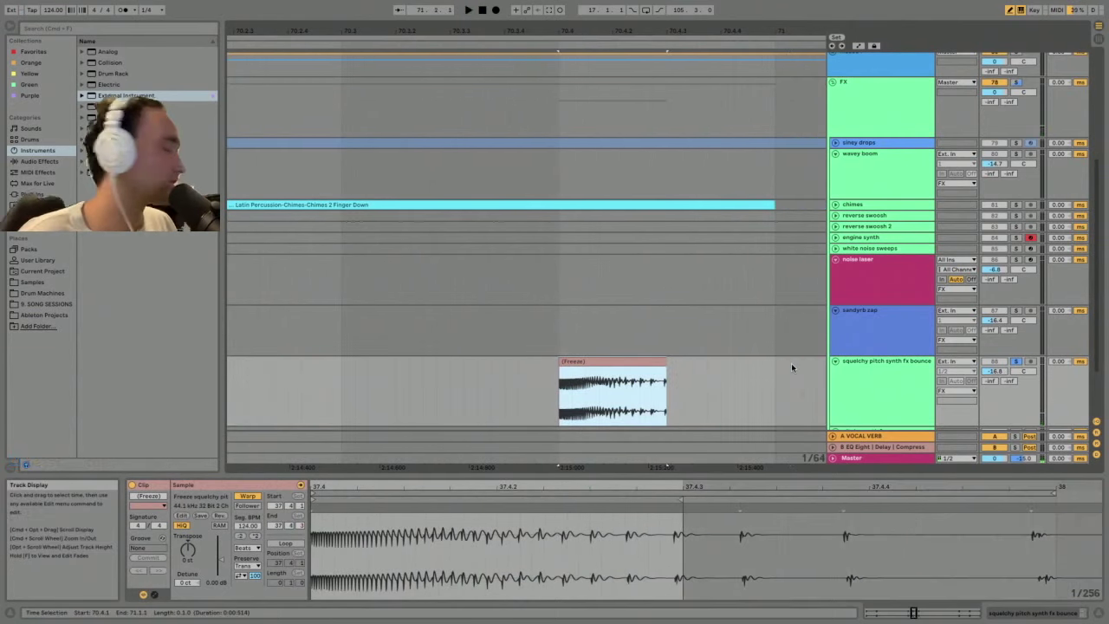
- Play the frozen clip again, and fold and unsolo the squelchy pitch synth fx bounce track
click(631, 362)
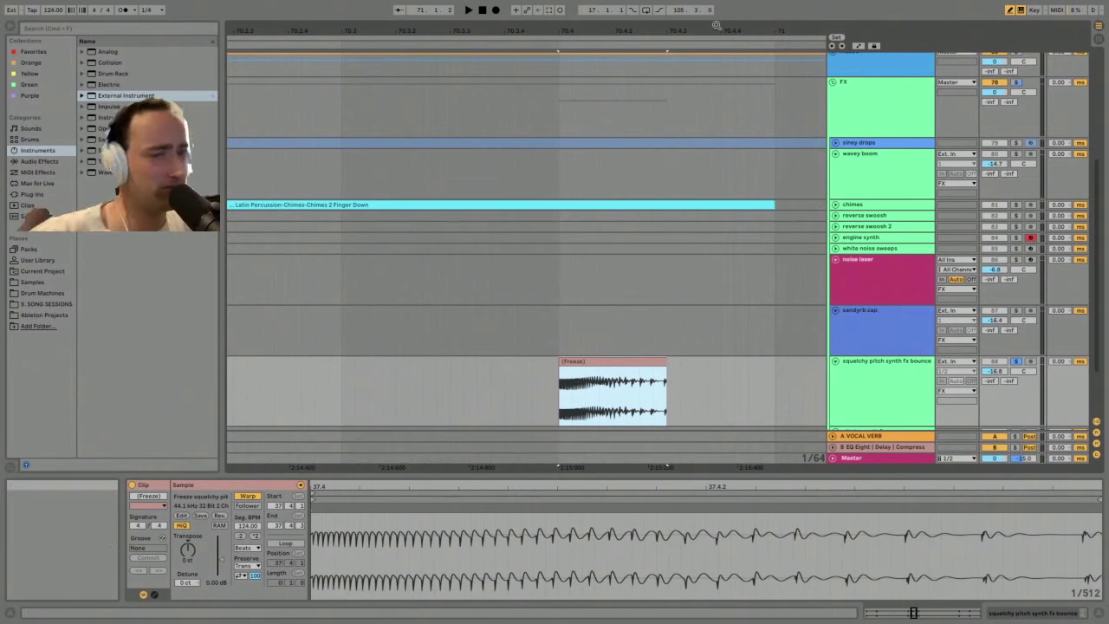
key(space)
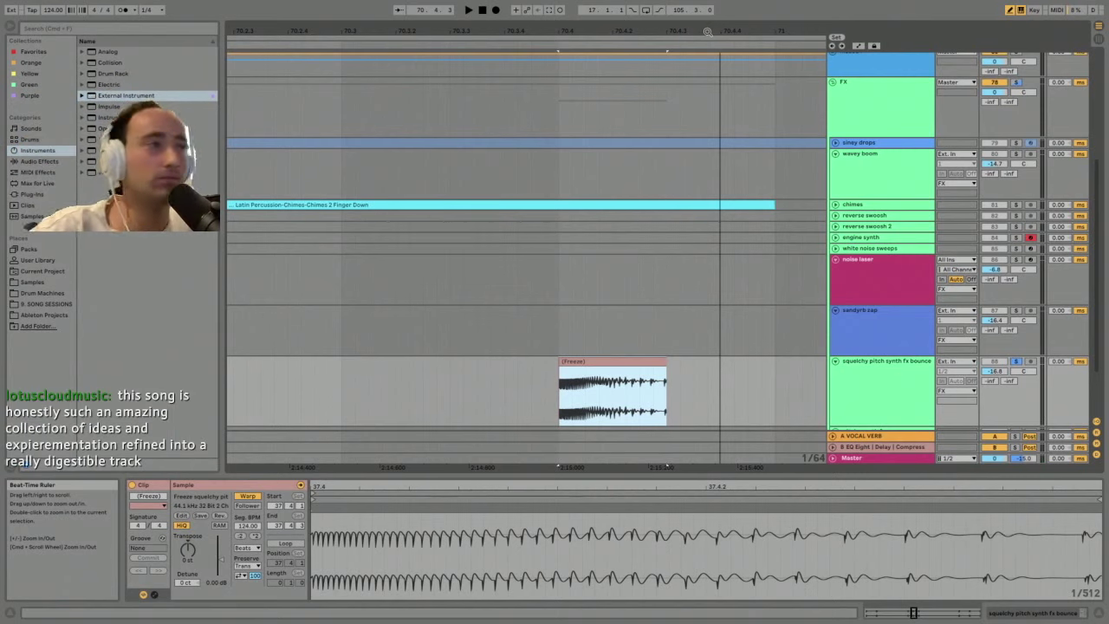
click(862, 375)
click(835, 363)
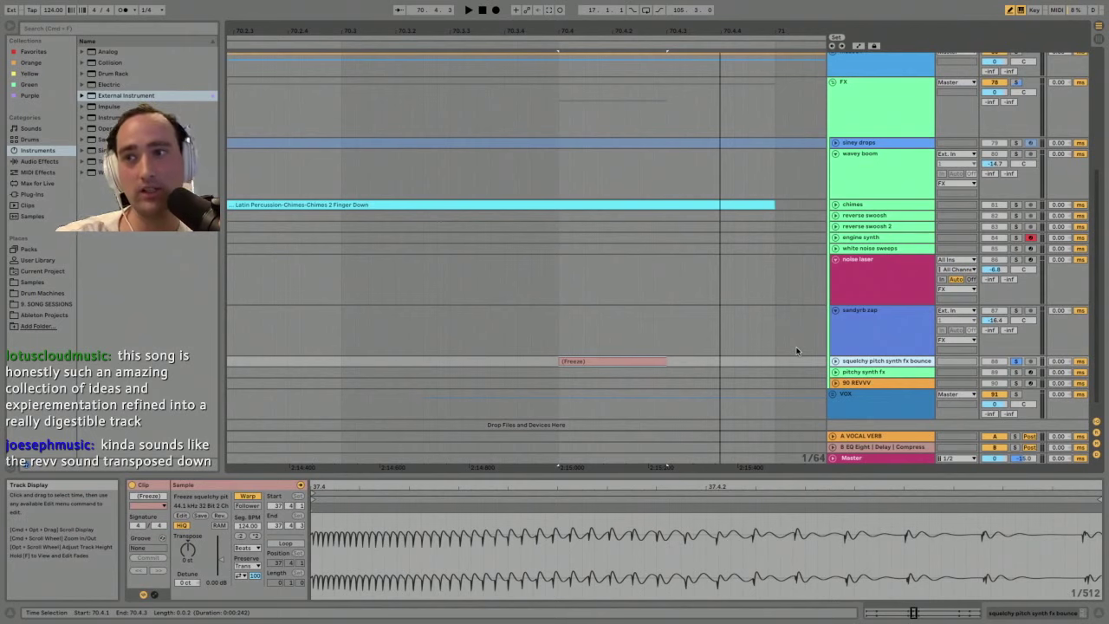
click(1016, 362)
- Fold all individual tracks in the FX group at once, including sandyrb zap, noise laser and wavey boom
click(846, 312)
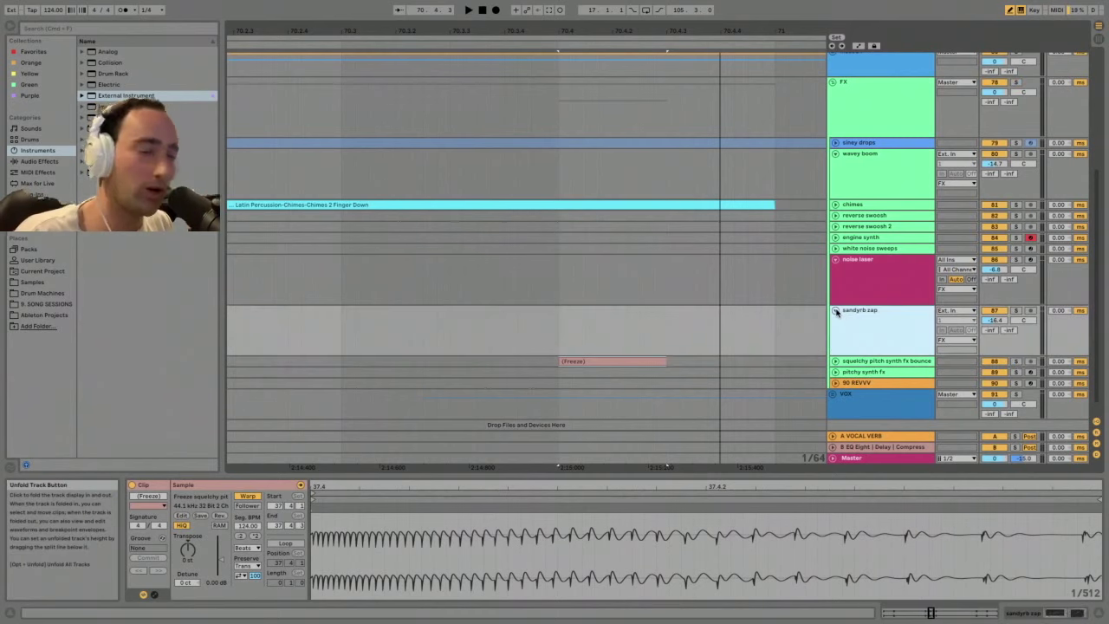
alt+click(836, 311)
click(1030, 278)
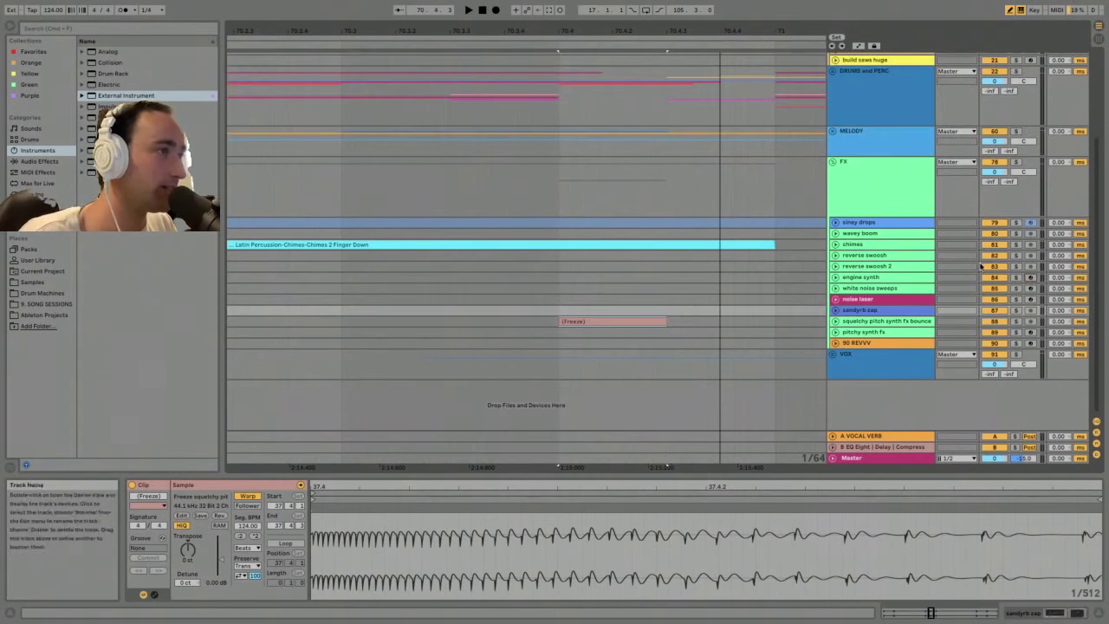
- Collapse all group tracks at once, starting from the FX group, and select the DRUMS and PERC group
click(845, 154)
click(837, 162)
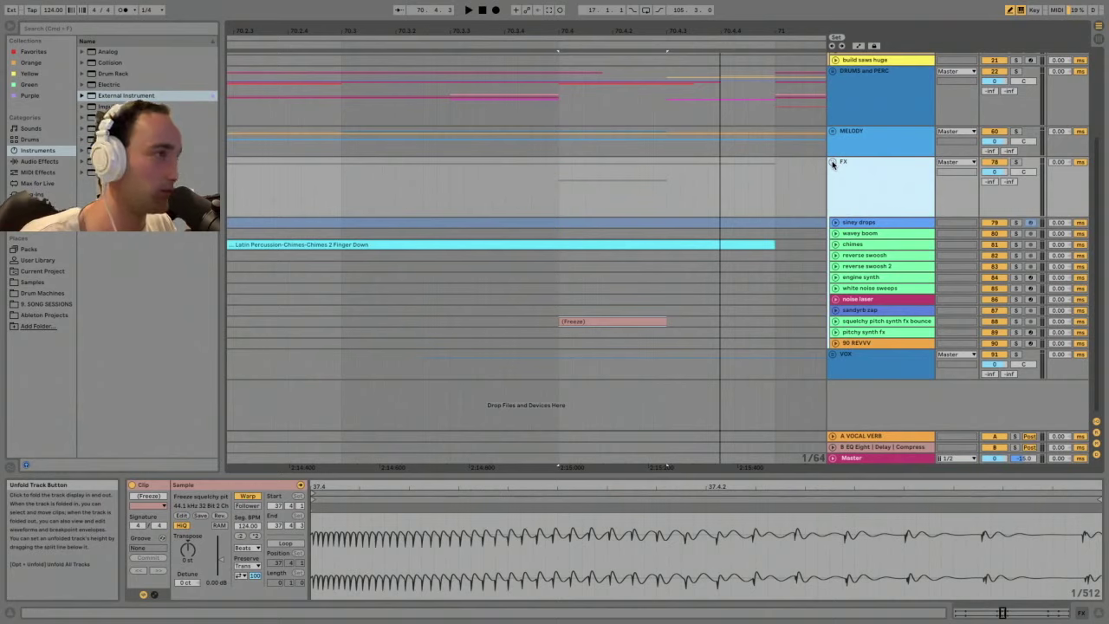
alt+click(833, 163)
click(846, 146)
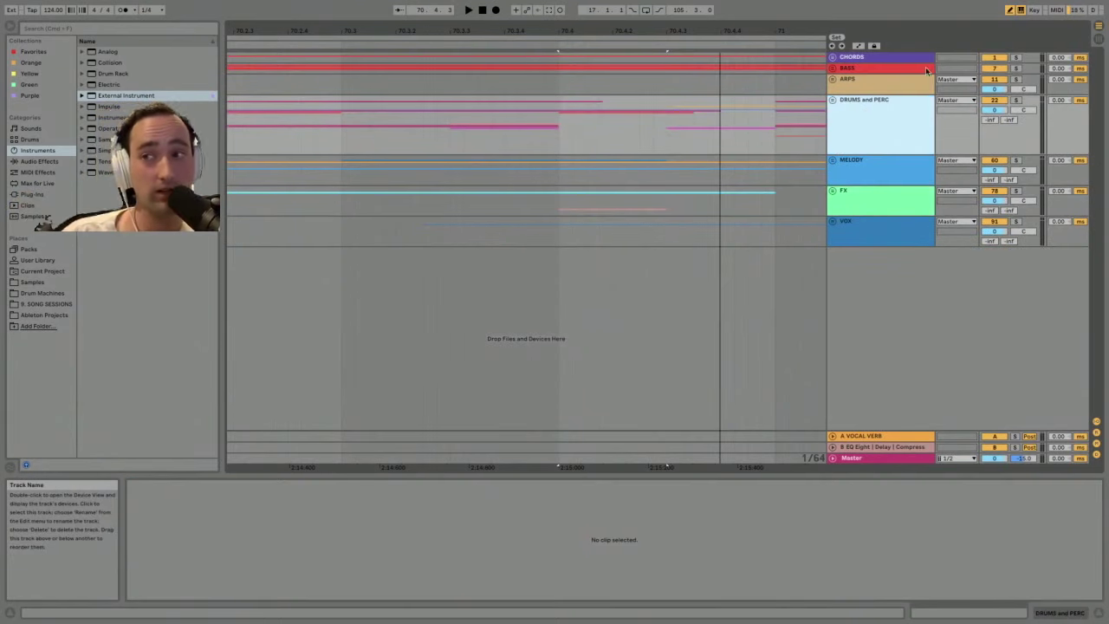